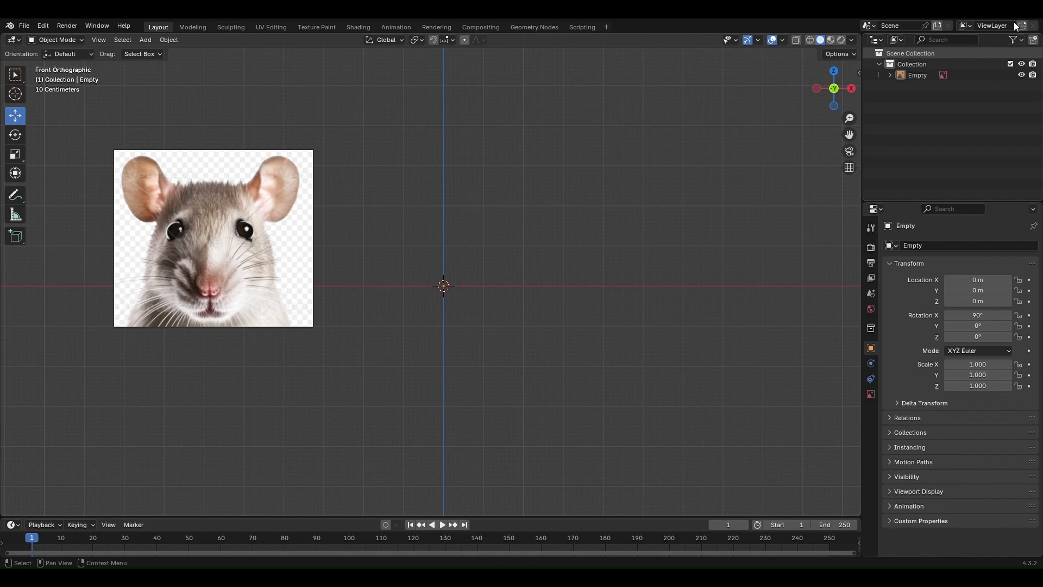
# - Add a cube mesh at the world origin
pyautogui.click(992, 92)
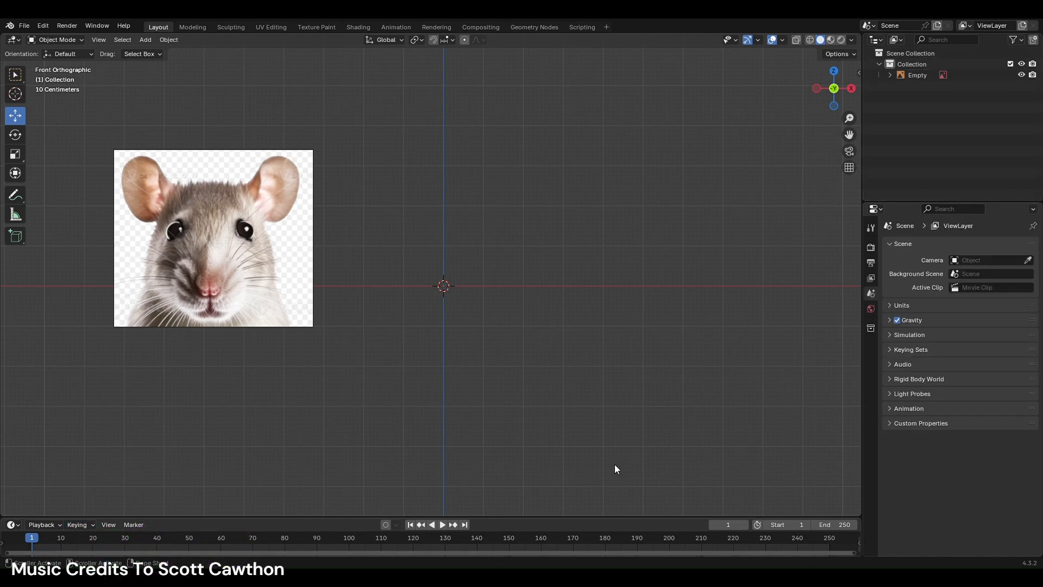
pyautogui.scroll(1, 481, 303)
pyautogui.scroll(-1, 478, 297)
pyautogui.hotkey('shift', 'a')
pyautogui.moveTo(468, 298)
pyautogui.click(497, 308)
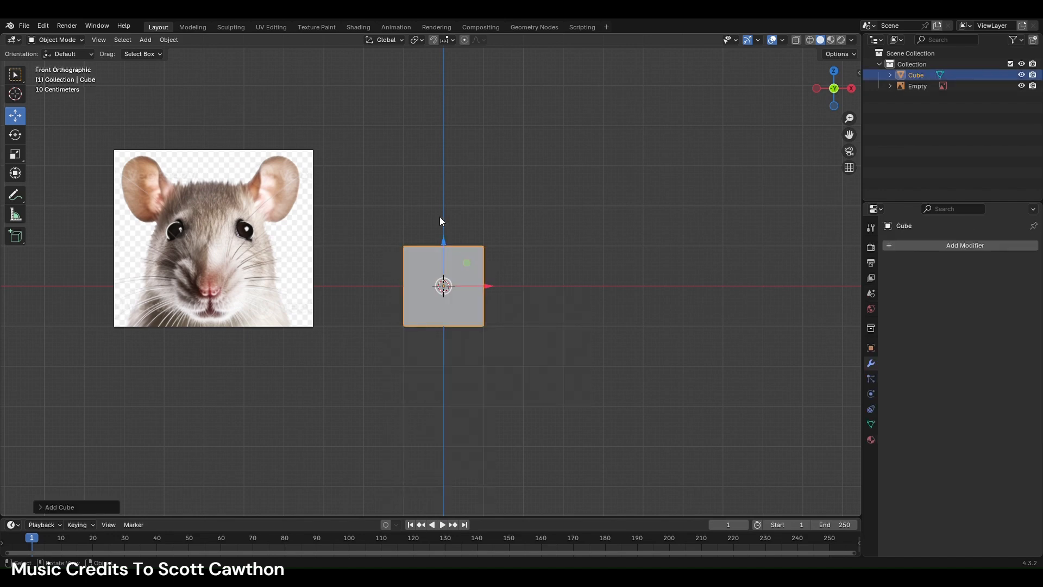
# - Try rounding the cube with level 2 subdivision converted to a mesh, plus a new level 1 Subdivision modifier
pyautogui.hotkey('ctrl', '2')
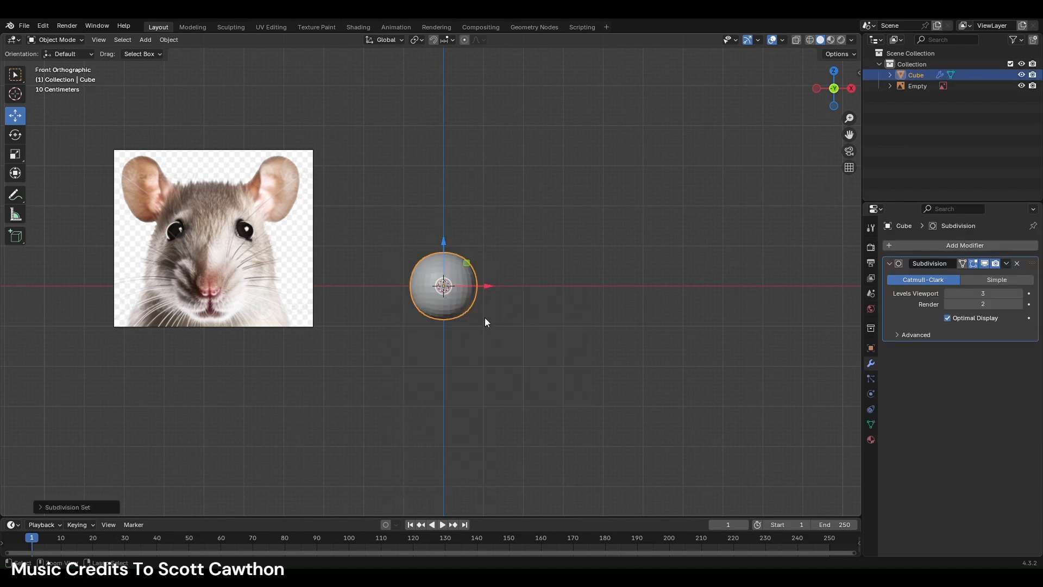
pyautogui.rightClick(618, 257)
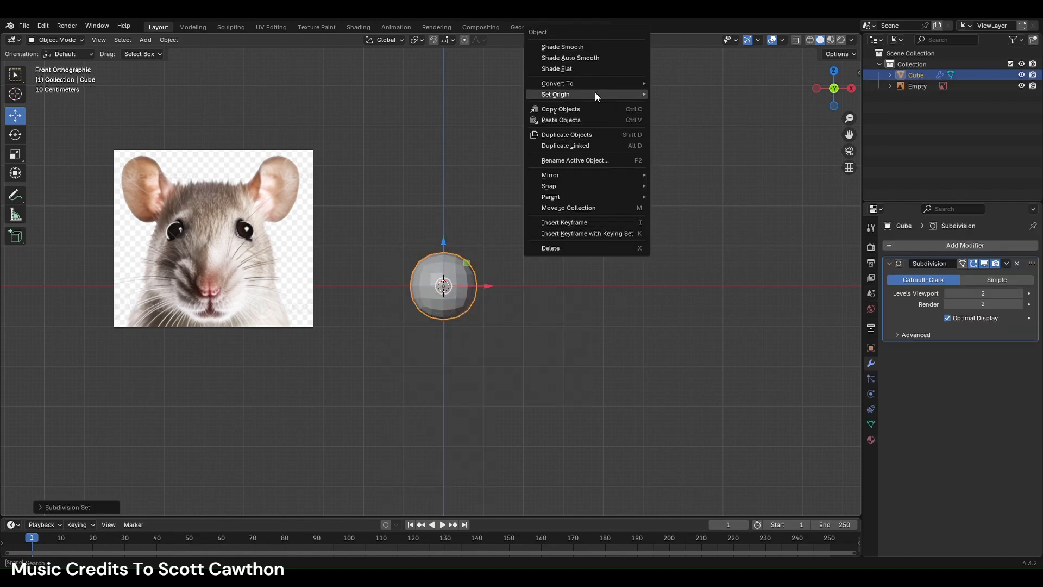
pyautogui.moveTo(601, 84)
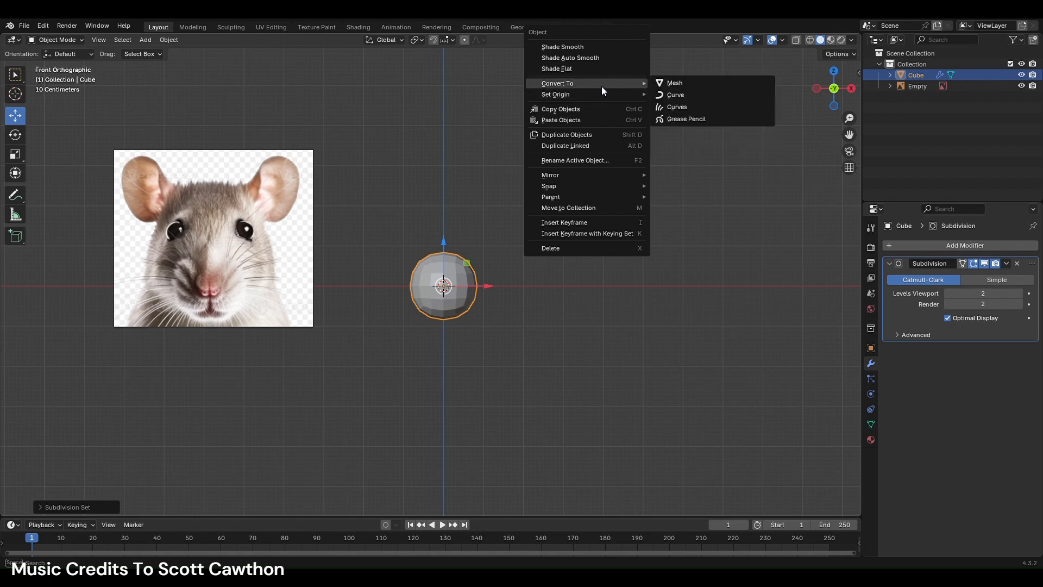
pyautogui.click(677, 87)
pyautogui.hotkey('ctrl', '1')
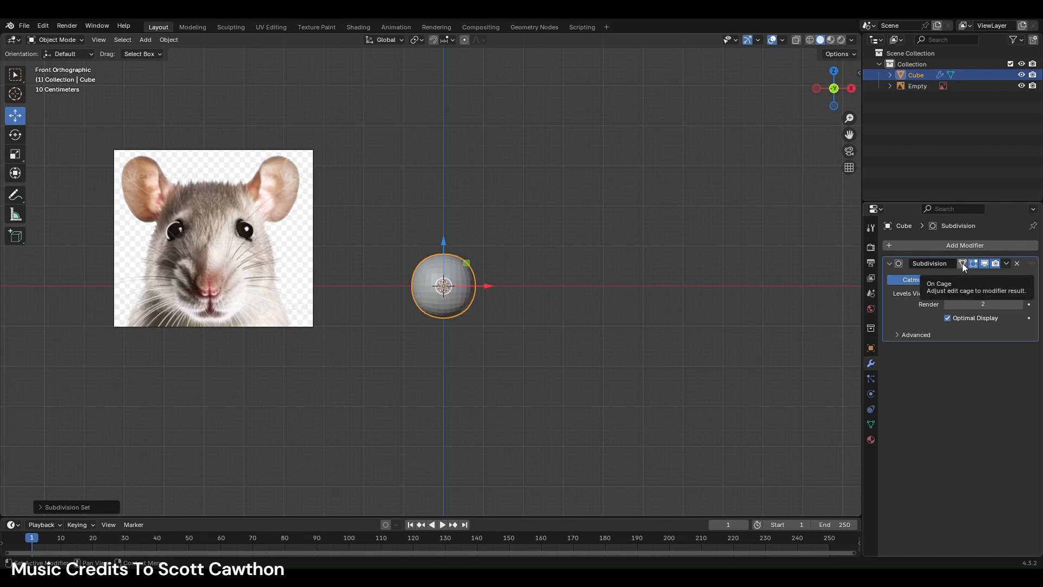
# - Delete the rounded cube and undo back to the plain cube
pyautogui.scroll(3, 537, 280)
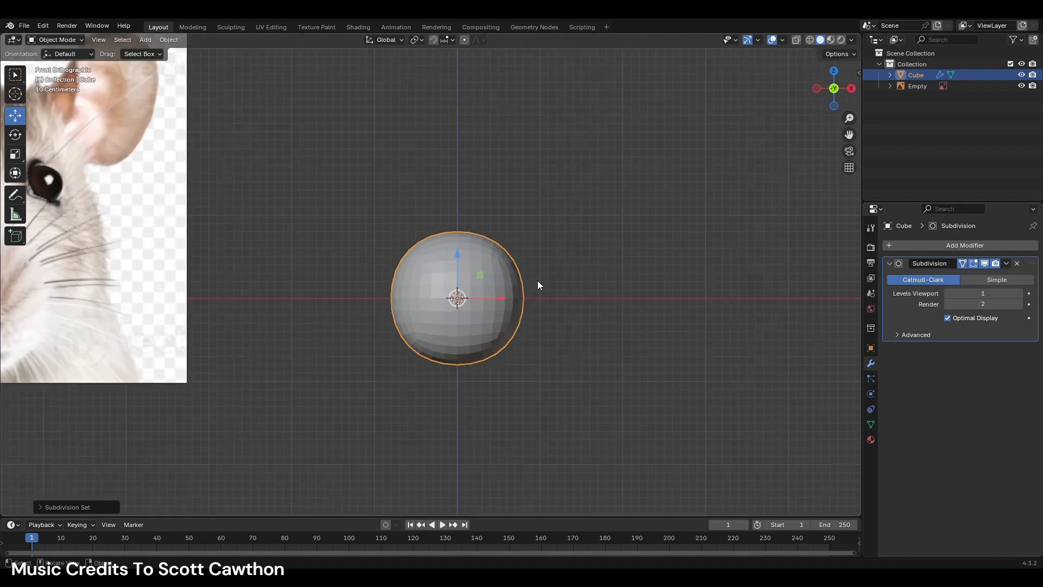
pyautogui.press('Delete')
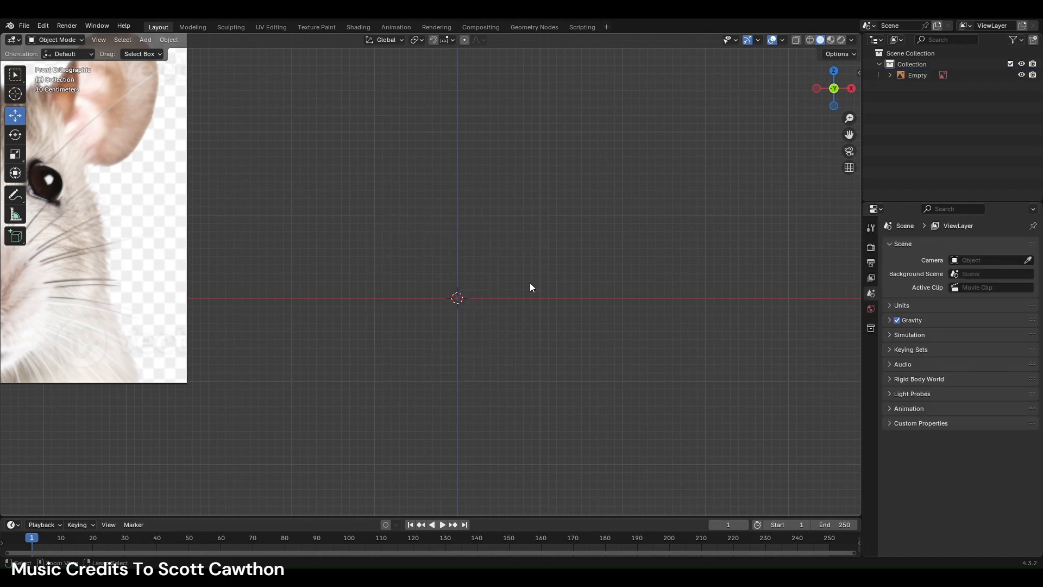
pyautogui.hotkey('ctrl', 'z')
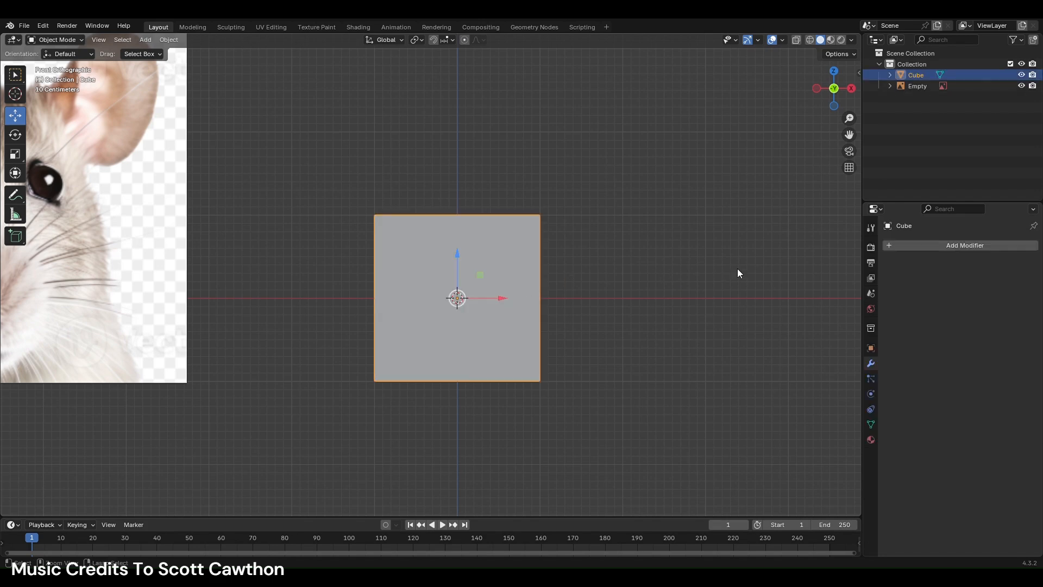
# - Try level 1 and level 2 subdivision on the cube and undo both
pyautogui.hotkey('ctrl', '1')
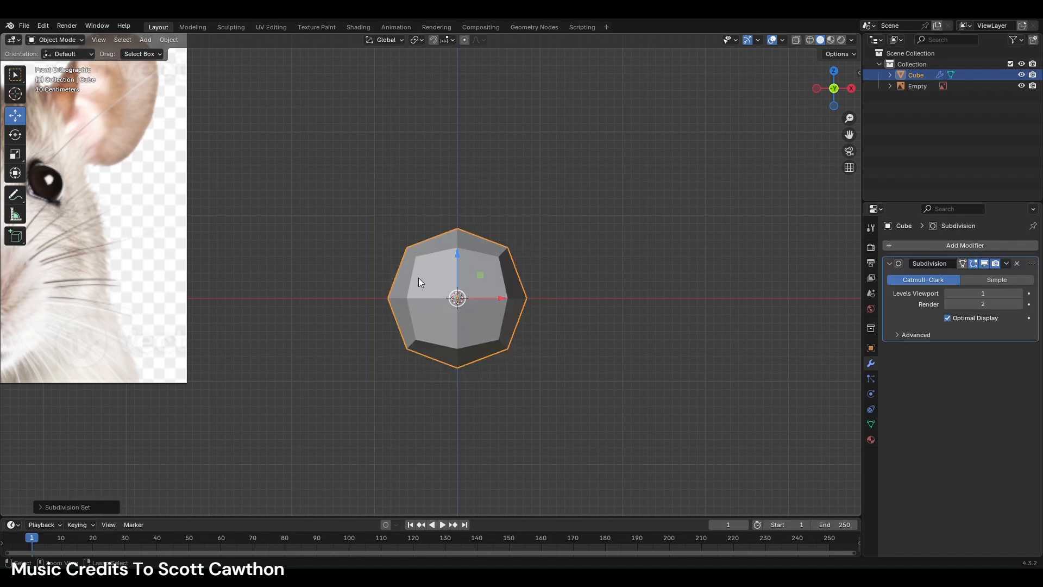
pyautogui.hotkey('ctrl', '2')
pyautogui.hotkey('ctrl', 'z')
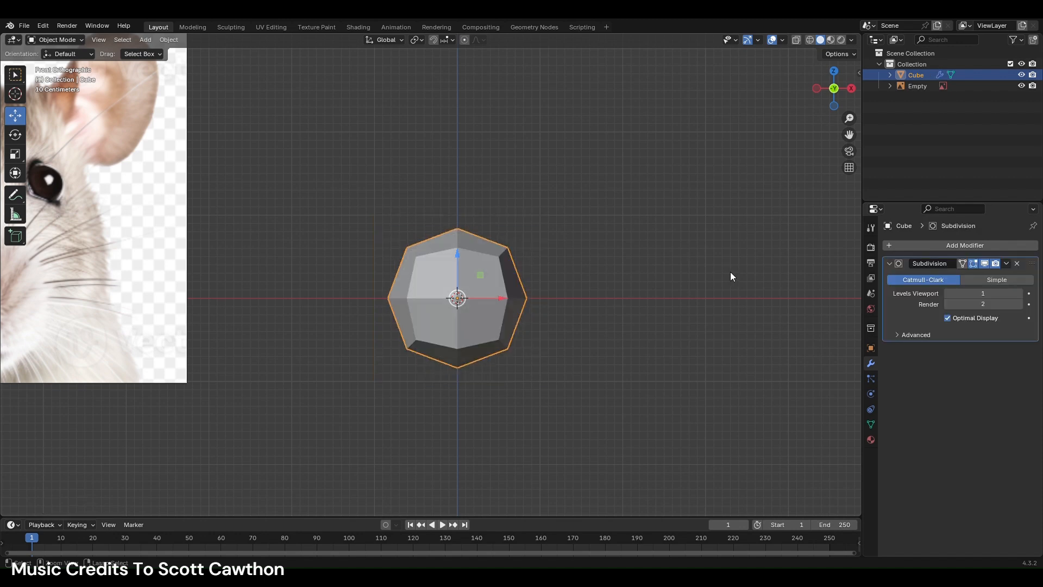
pyautogui.hotkey('ctrl', 'z')
# - Add a Subdivision Surface modifier to the cube and set its viewport level to 2
pyautogui.click(972, 247)
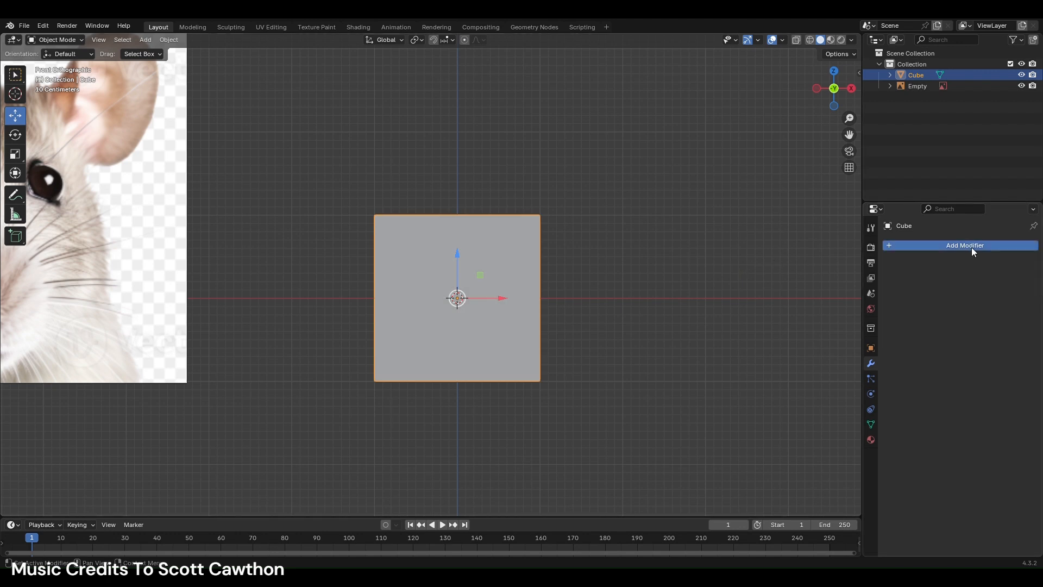
pyautogui.moveTo(930, 288)
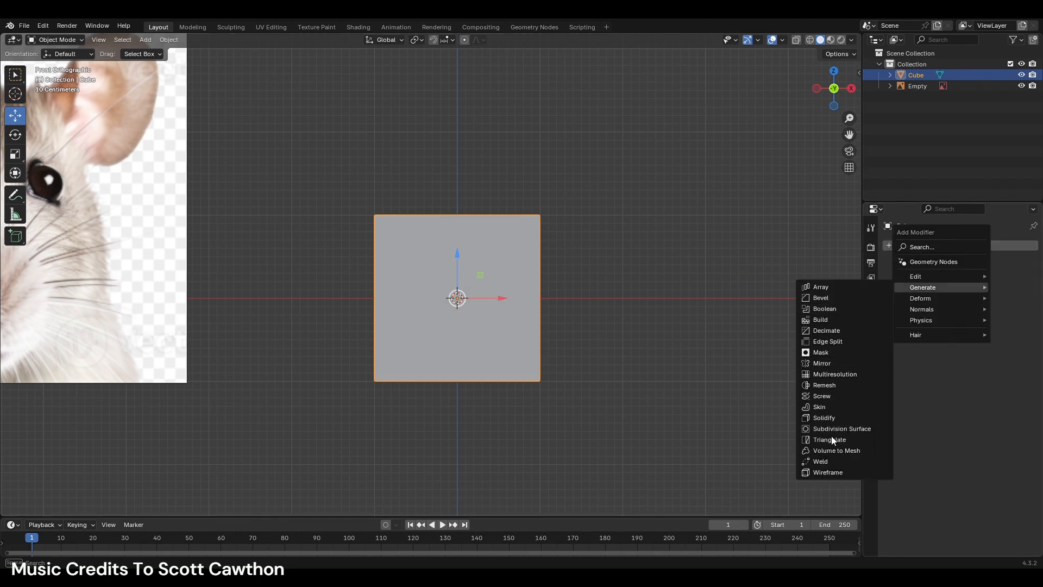
pyautogui.click(843, 429)
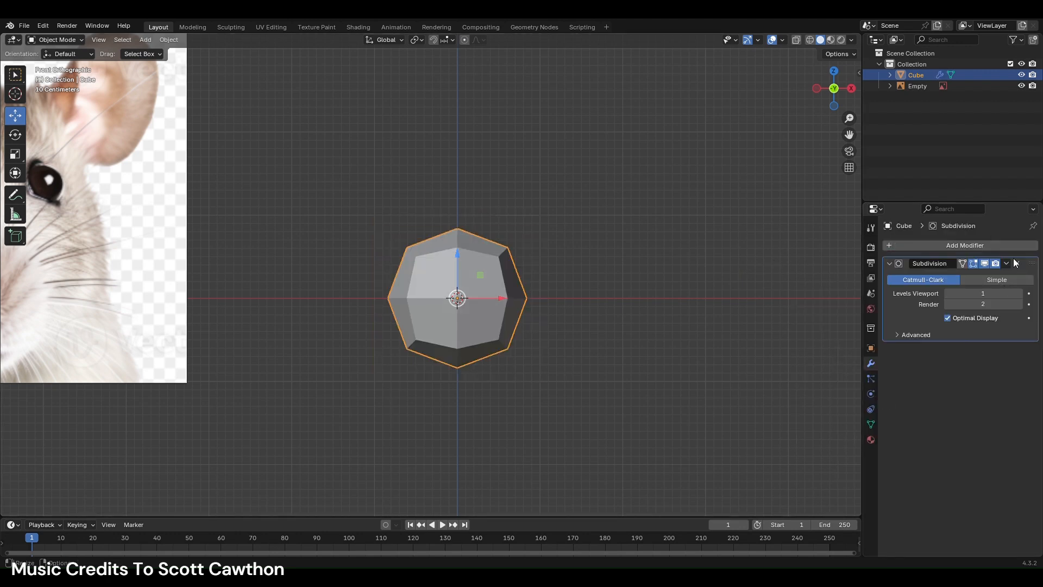
pyautogui.click(1020, 294)
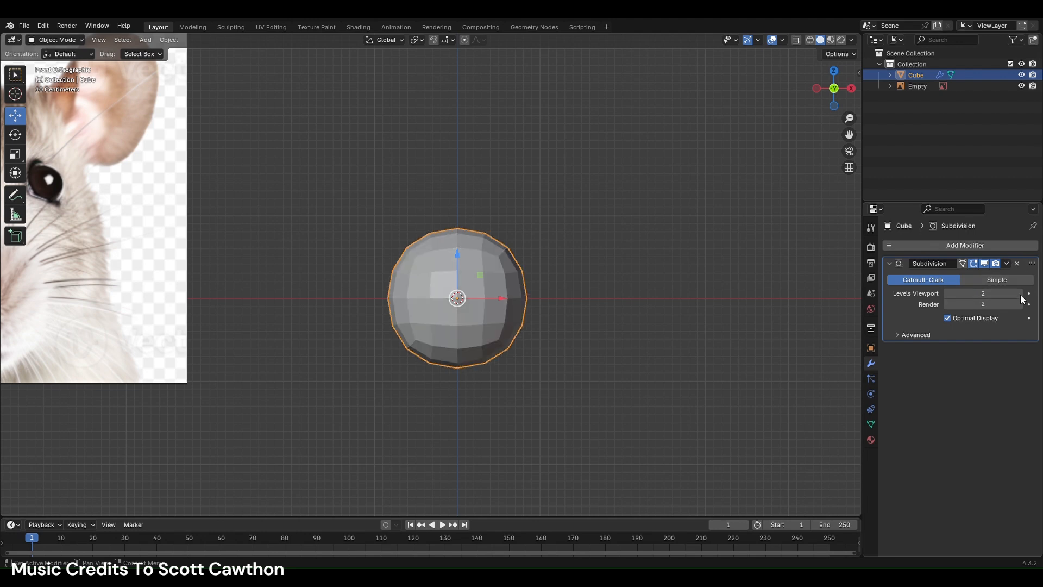
# - Try converting the subdivided cube to a mesh and undo the conversion
pyautogui.rightClick(682, 242)
pyautogui.moveTo(683, 242)
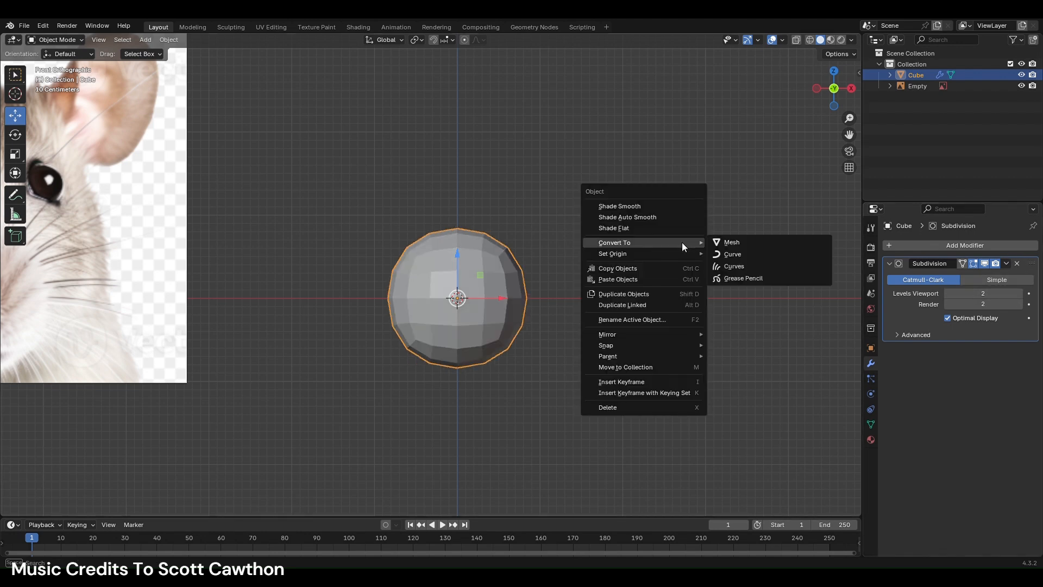
pyautogui.click(718, 242)
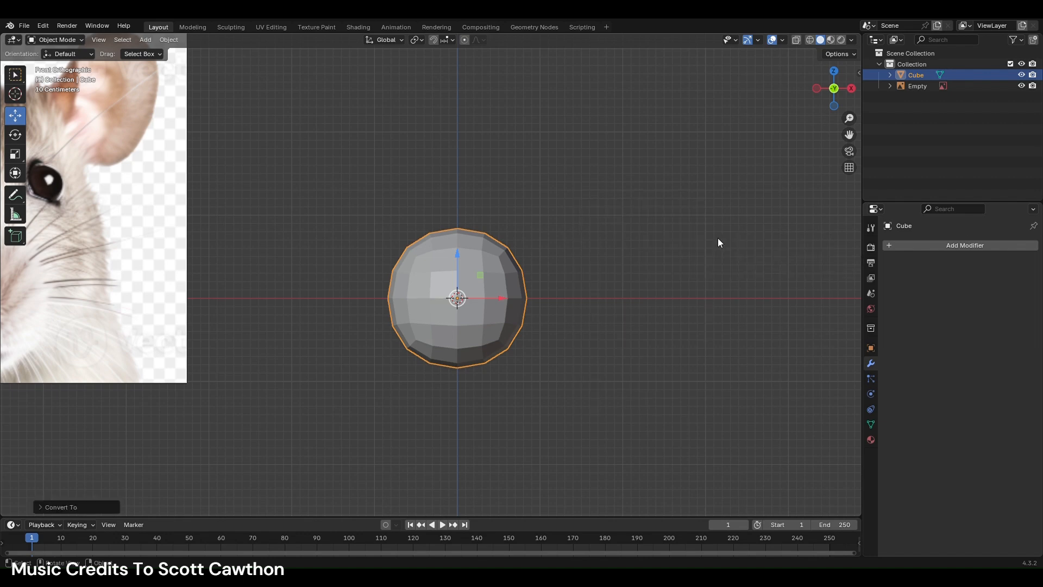
pyautogui.hotkey('ctrl', 'z')
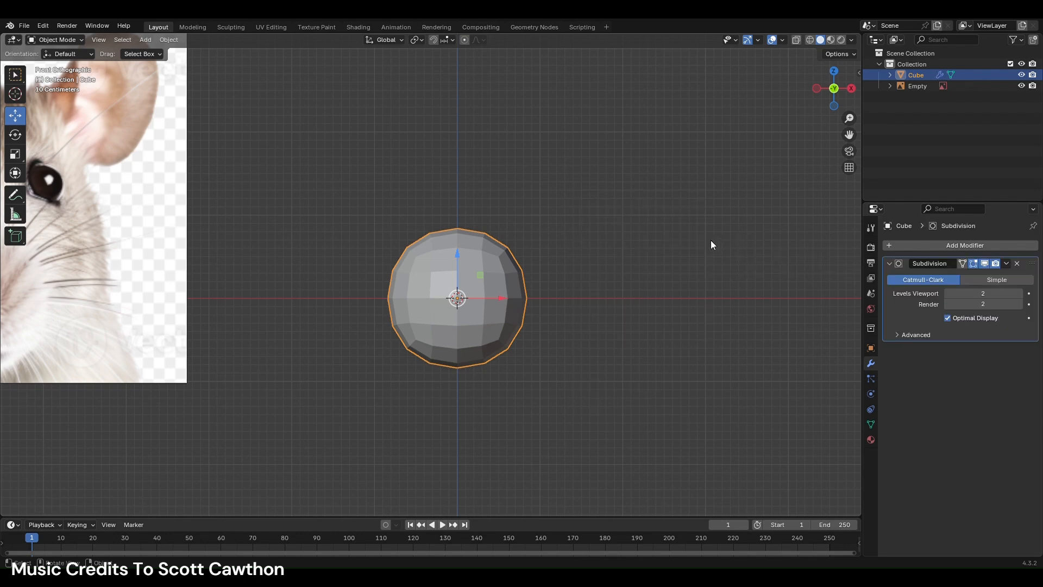
# - Convert the subdivided cube to a mesh and add a new Subdivision modifier at level 1
pyautogui.rightClick(720, 244)
pyautogui.moveTo(719, 243)
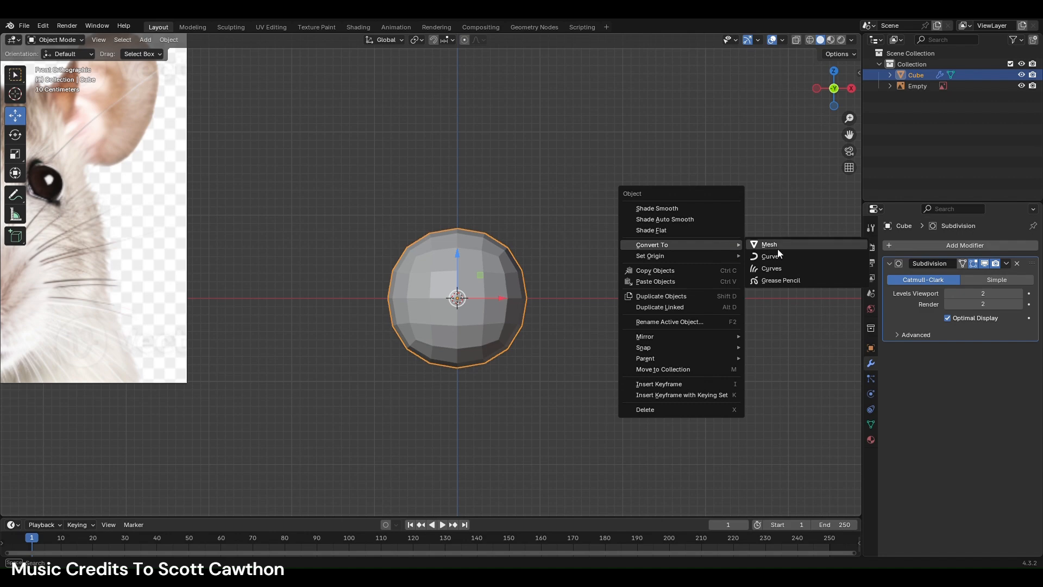
pyautogui.click(777, 250)
pyautogui.hotkey('ctrl', '1')
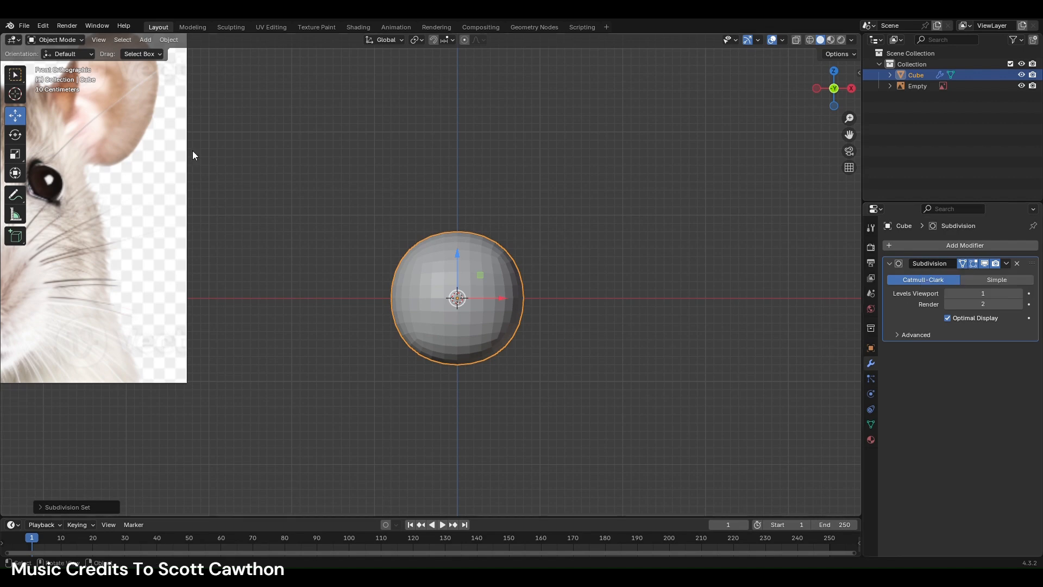
# - Switch to the Modeling workspace and deselect the entire rounded cube mesh
pyautogui.click(184, 27)
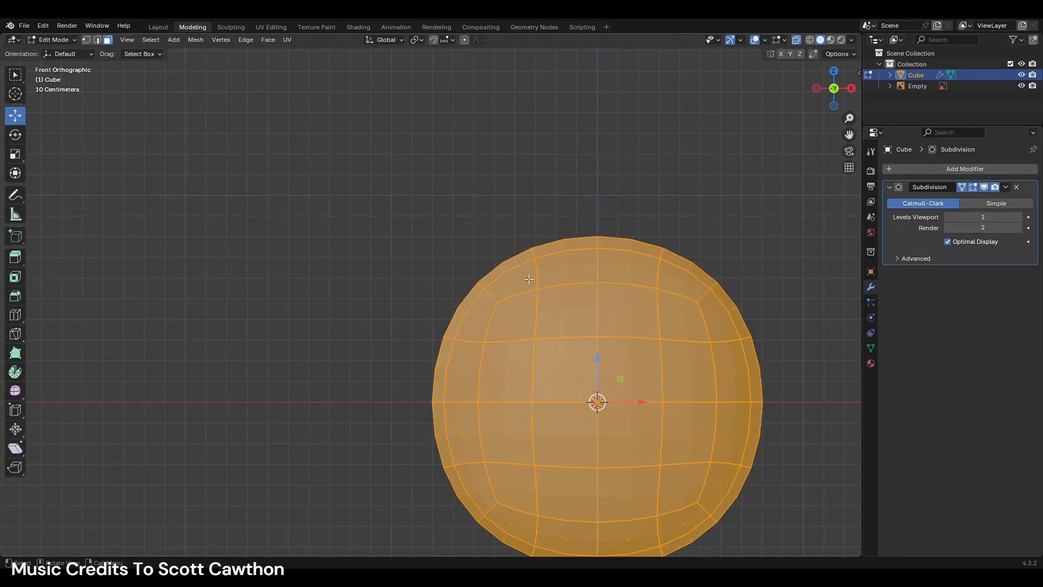
pyautogui.hotkey('alt', 'a')
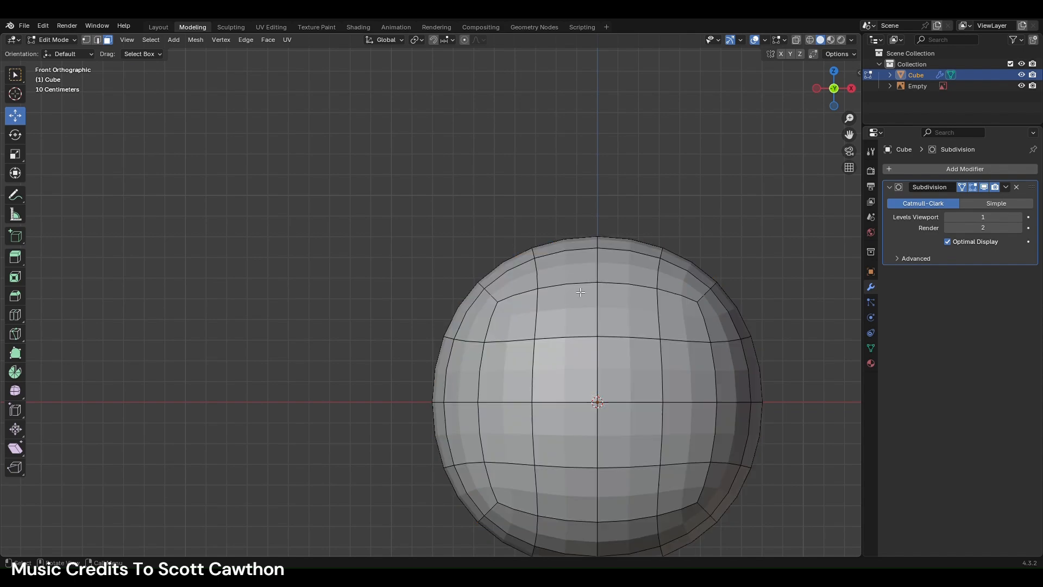
# - Try moving a single face on the mesh's upper-left front and undo the move
pyautogui.scroll(-3, 446, 302)
pyautogui.click(485, 311)
pyautogui.moveTo(442, 270); pyautogui.dragTo(417, 260)
pyautogui.hotkey('ctrl', 'z')
# - Toggle the Subdivision modifier's On Cage display off and back on, and turn on X-ray
pyautogui.click(962, 187)
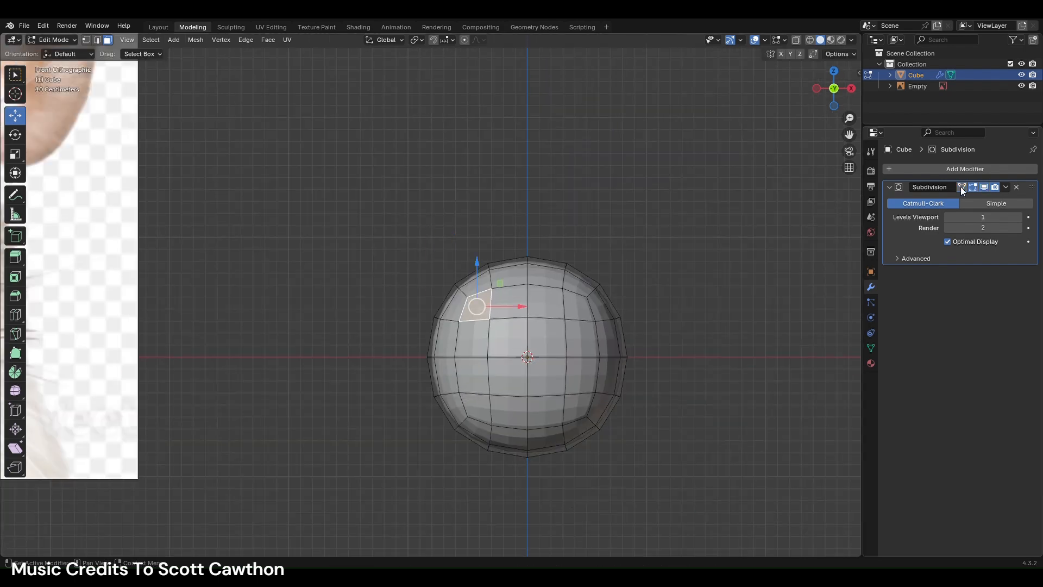
pyautogui.click(962, 186)
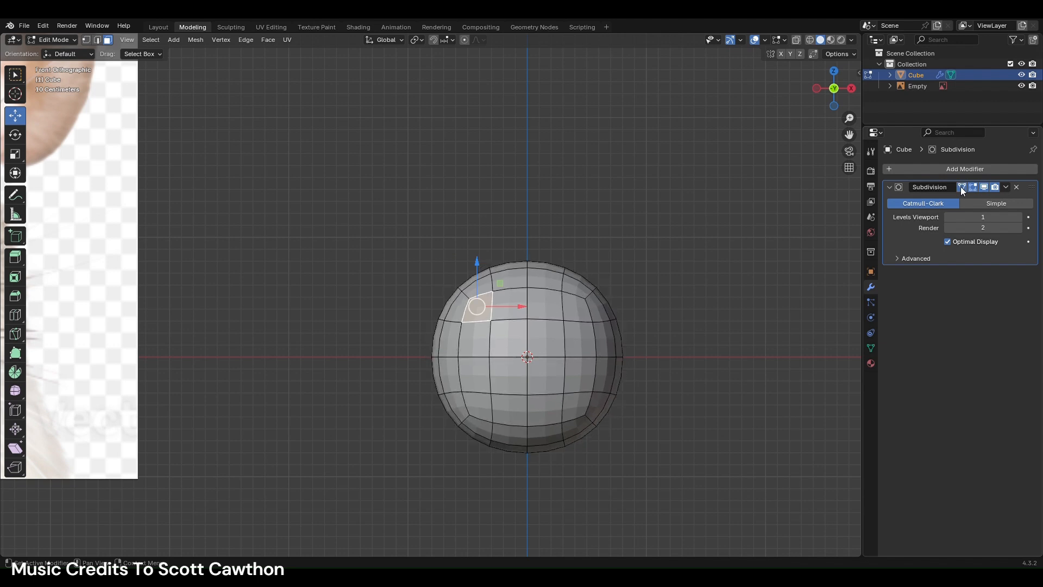
pyautogui.click(798, 40)
# - Try deleting all faces of the mesh's right half
pyautogui.moveTo(725, 481); pyautogui.dragTo(542, 206)
pyautogui.rightClick(680, 219)
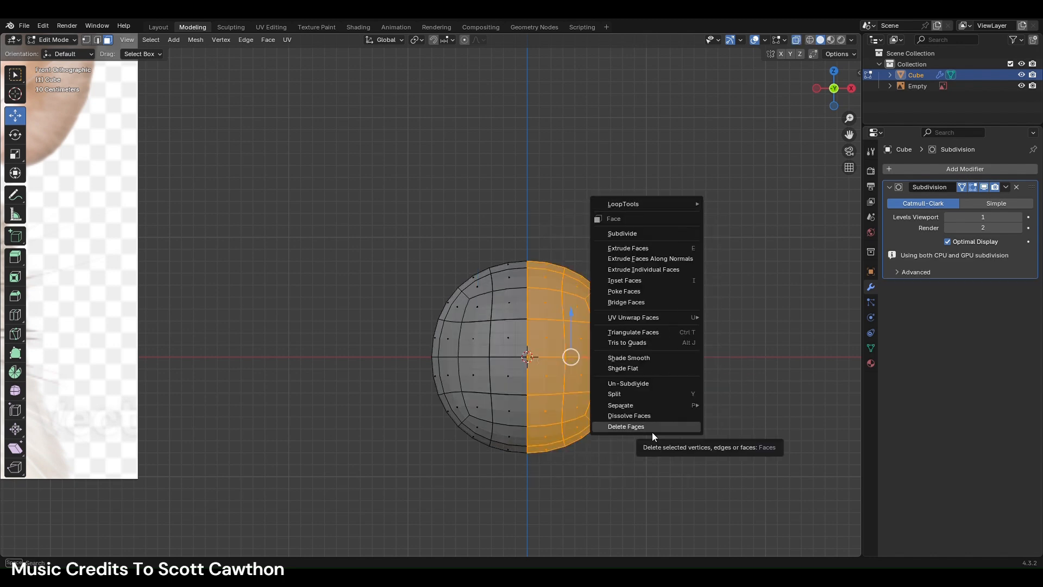
pyautogui.click(639, 428)
# - Scale the faces at the bottom of the mesh up by about 1.21 and lower them about 0.07 m along Z
pyautogui.moveTo(426, 391); pyautogui.dragTo(635, 472)
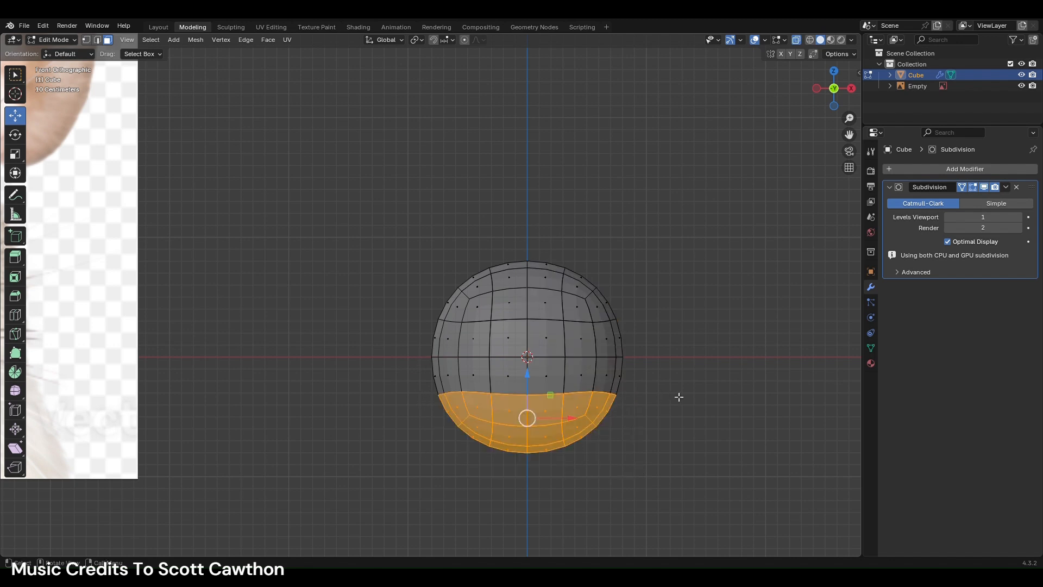
pyautogui.press('s')
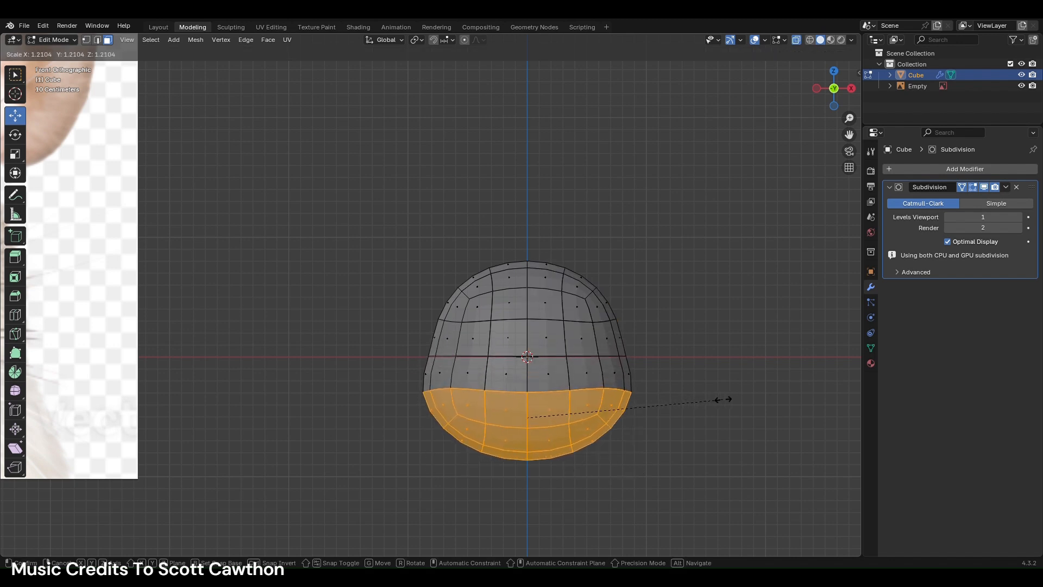
pyautogui.click(724, 400)
pyautogui.press('g')
pyautogui.press('z')
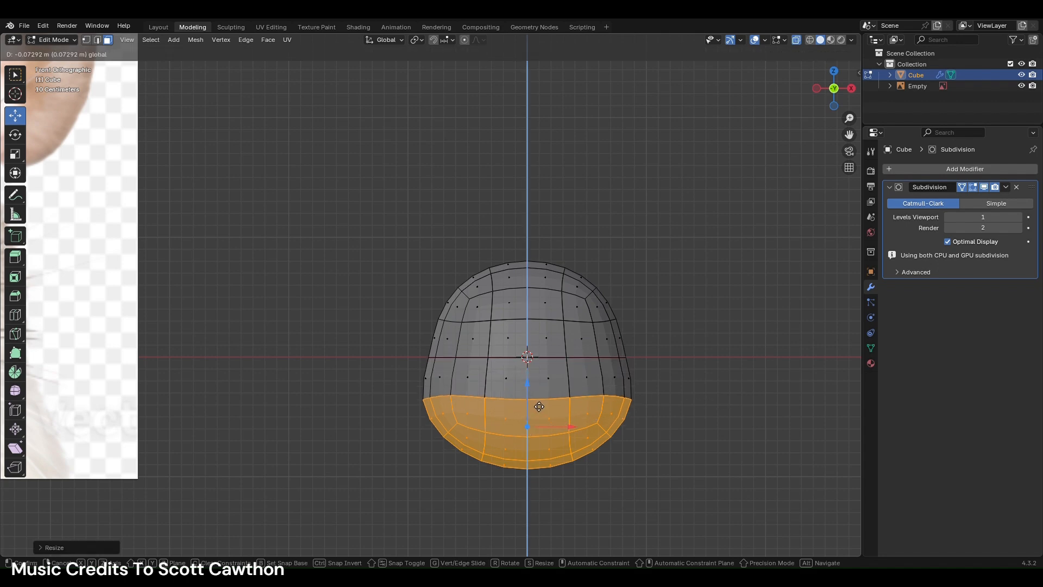
pyautogui.click(539, 407)
# - Try adjusting the height of the enlarged lower faces again along Z and clear their selection
pyautogui.scroll(-2, 522, 381)
pyautogui.scroll(-2, 506, 363)
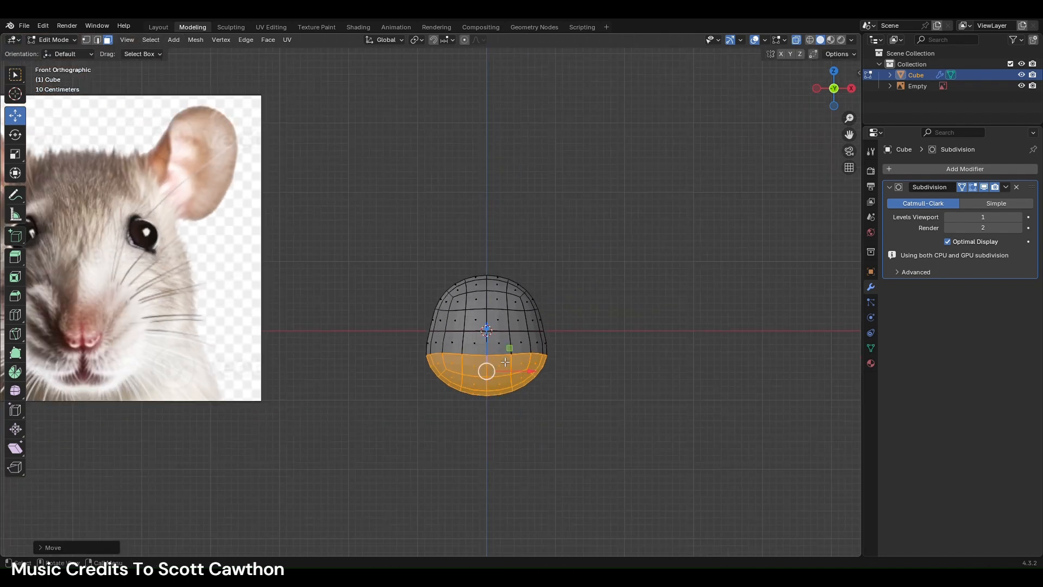
pyautogui.scroll(2, 505, 363)
pyautogui.press('g')
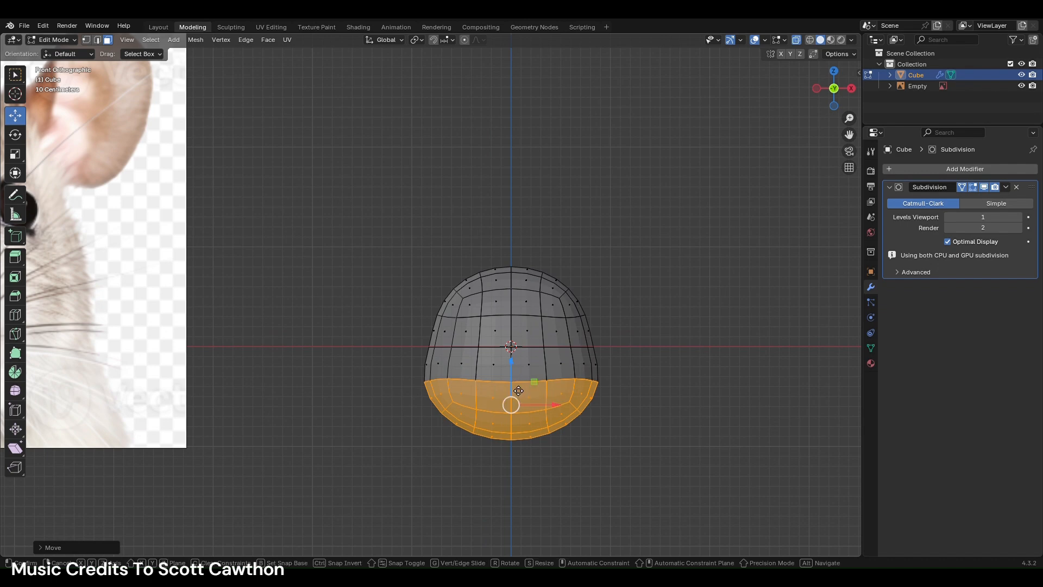
pyautogui.press('z')
pyautogui.click(548, 392)
pyautogui.click(588, 397)
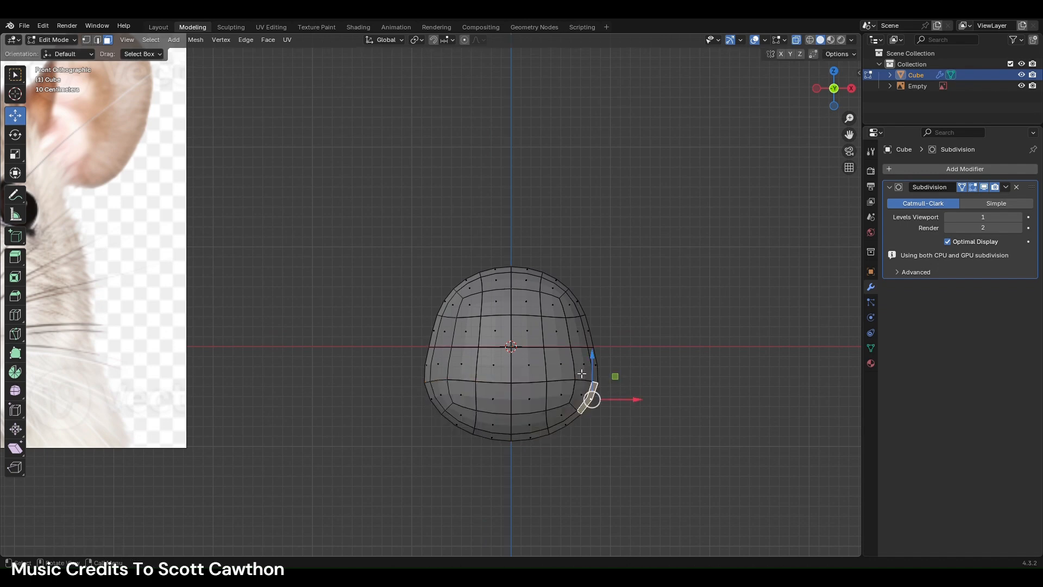
# - Add a horizontal loop cut just below the middle of the head, slid by about -0.35, and check the shape from the side
pyautogui.scroll(2, 582, 375)
pyautogui.hotkey('ctrl', 'r')
pyautogui.click(431, 389)
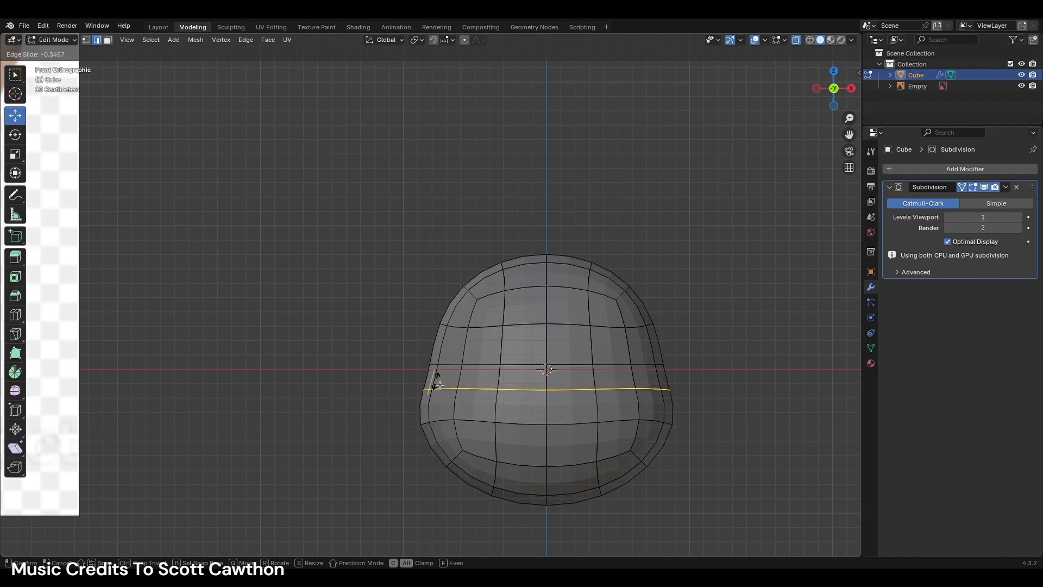
pyautogui.click(440, 385)
pyautogui.click(363, 353)
pyautogui.scroll(-3, 385, 303)
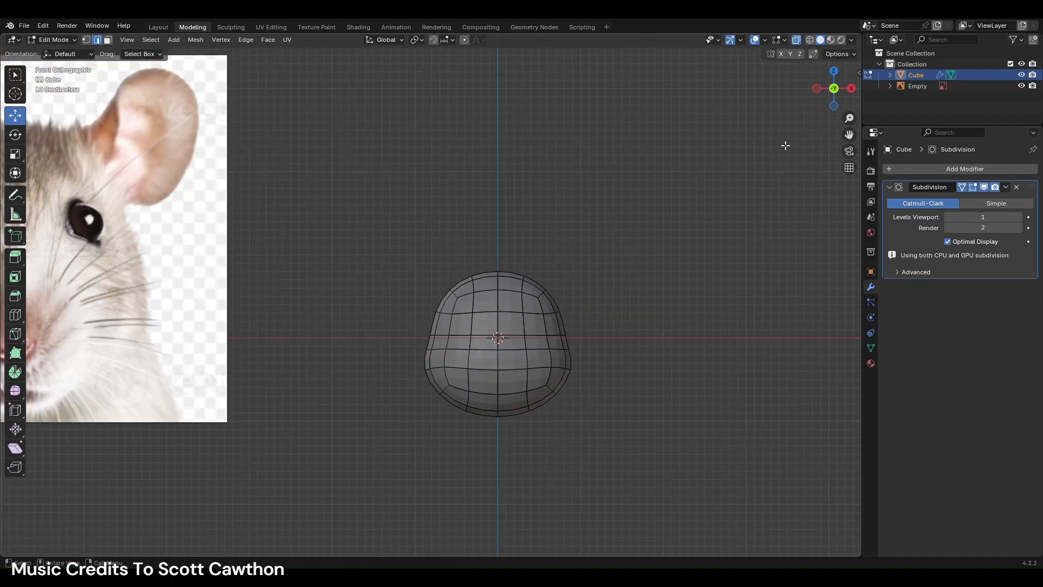
pyautogui.click(851, 92)
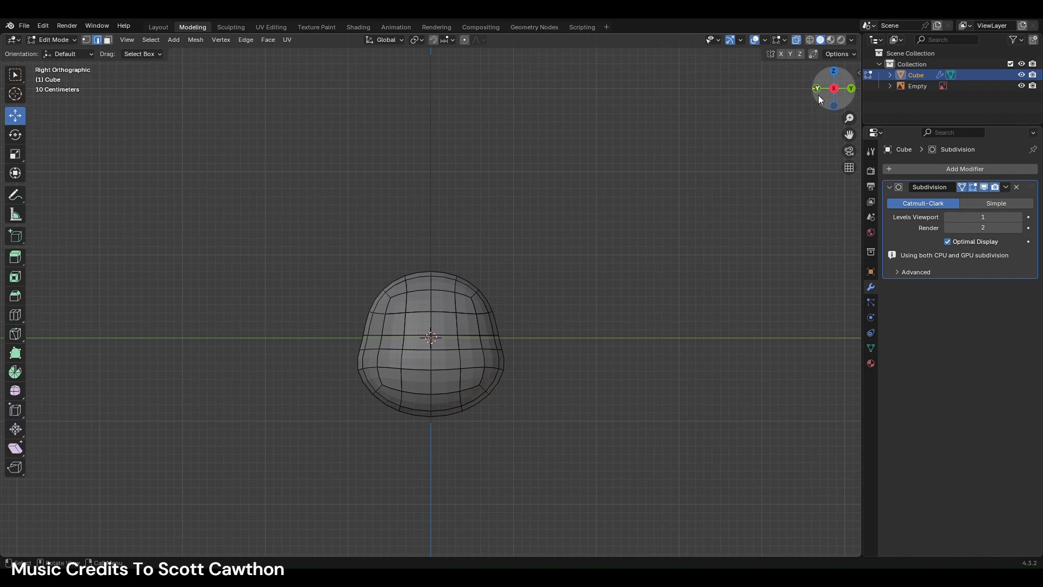
pyautogui.click(819, 96)
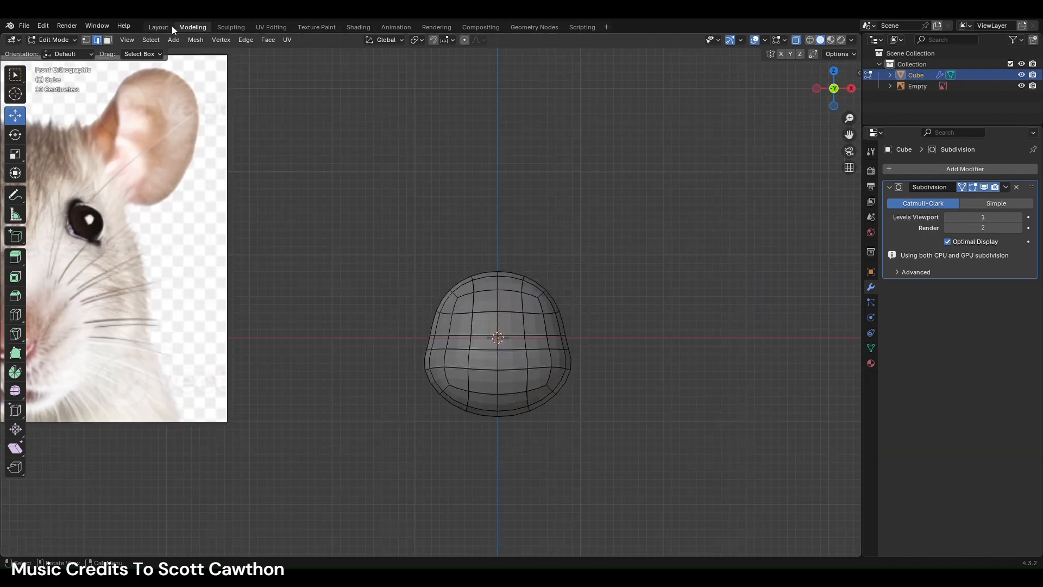
# - Apply Shade Auto Smooth to the head mesh and check its shape from the front and the side
pyautogui.click(172, 26)
pyautogui.scroll(-4, 608, 252)
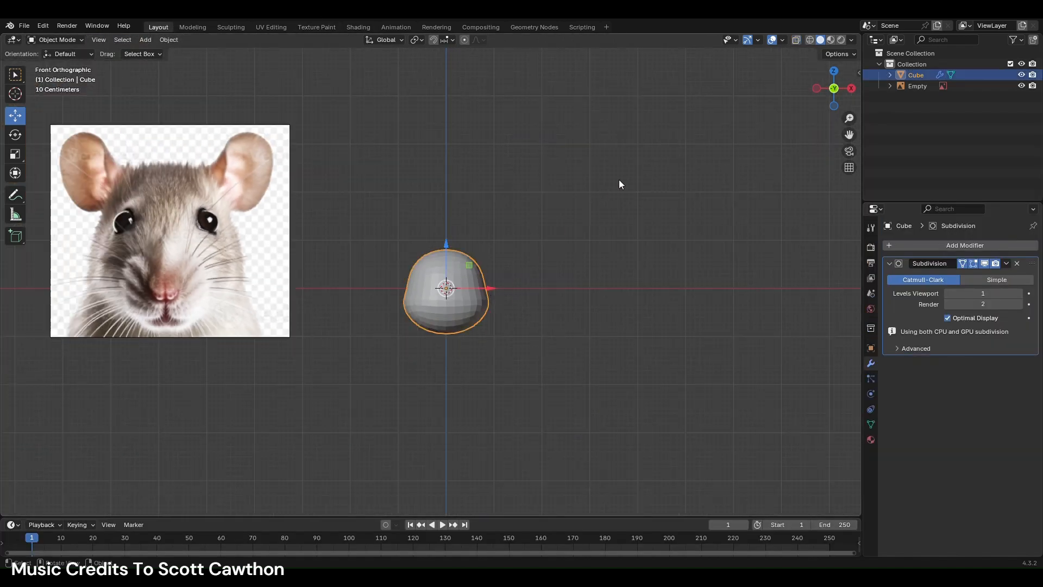
pyautogui.rightClick(610, 141)
pyautogui.click(606, 154)
pyautogui.scroll(2, 636, 233)
pyautogui.moveTo(636, 233); pyautogui.dragTo(841, 93, button='middle')
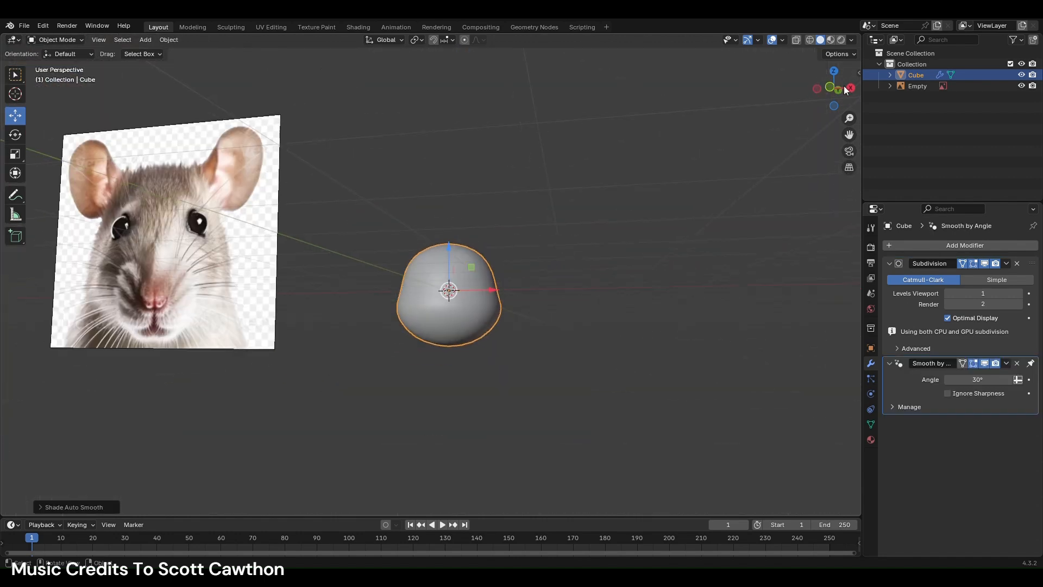
pyautogui.click(837, 87)
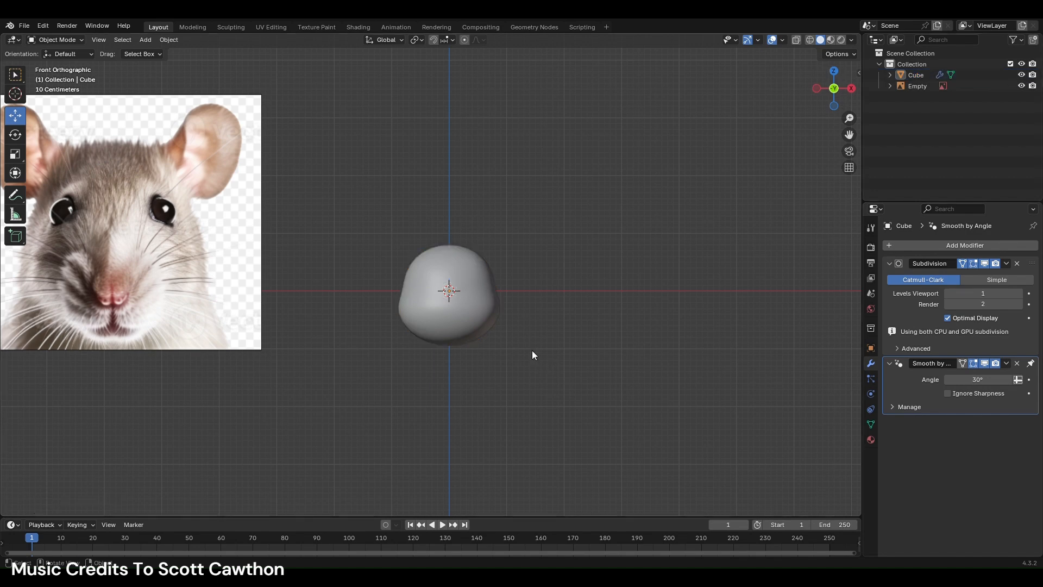
pyautogui.click(848, 90)
pyautogui.click(816, 87)
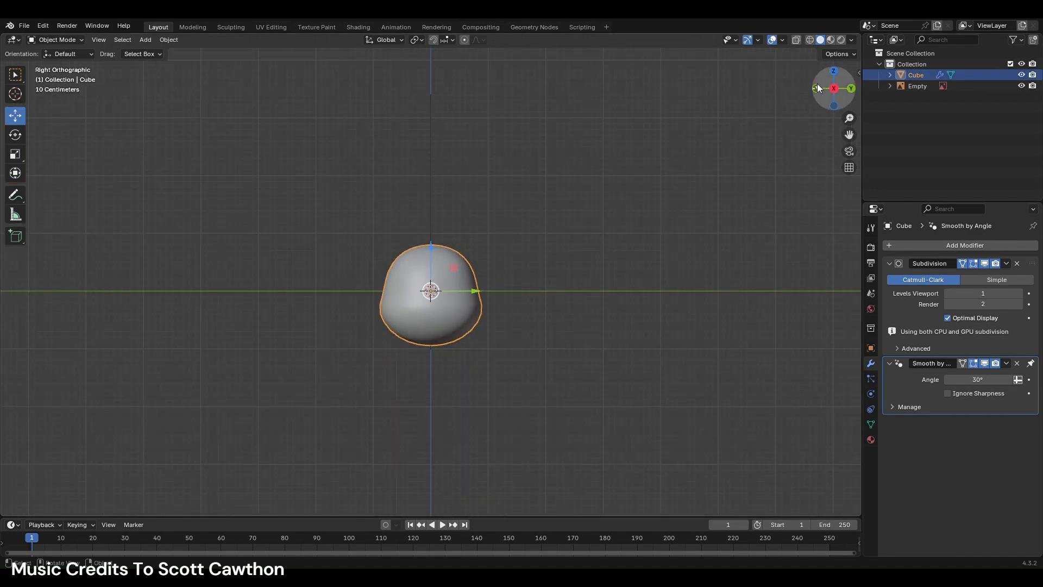
# - Flatten the faces at the lower front of the head along Y and check the smoothed shape from the front
pyautogui.click(186, 29)
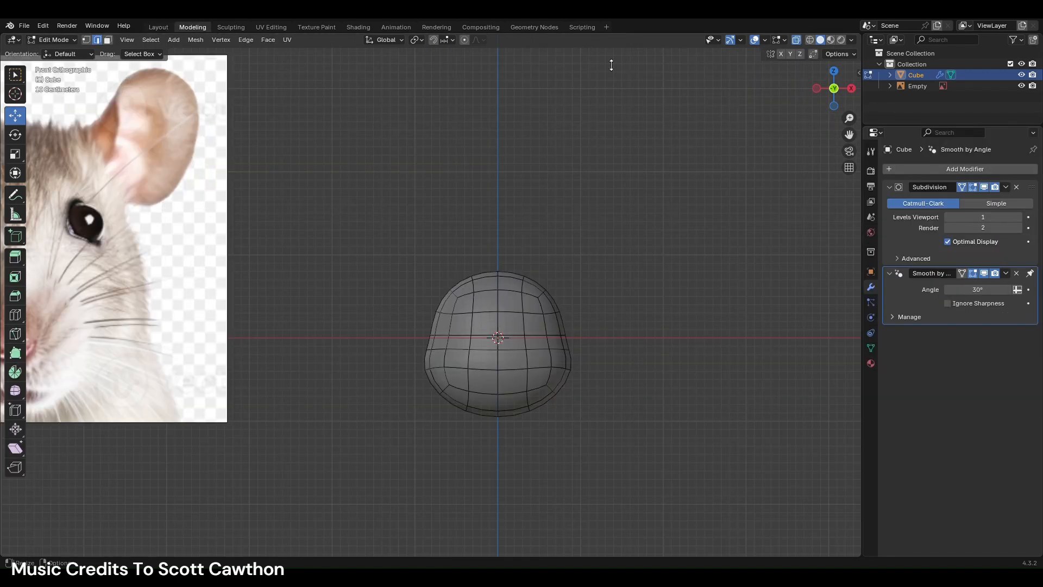
pyautogui.click(851, 89)
pyautogui.scroll(3, 420, 478)
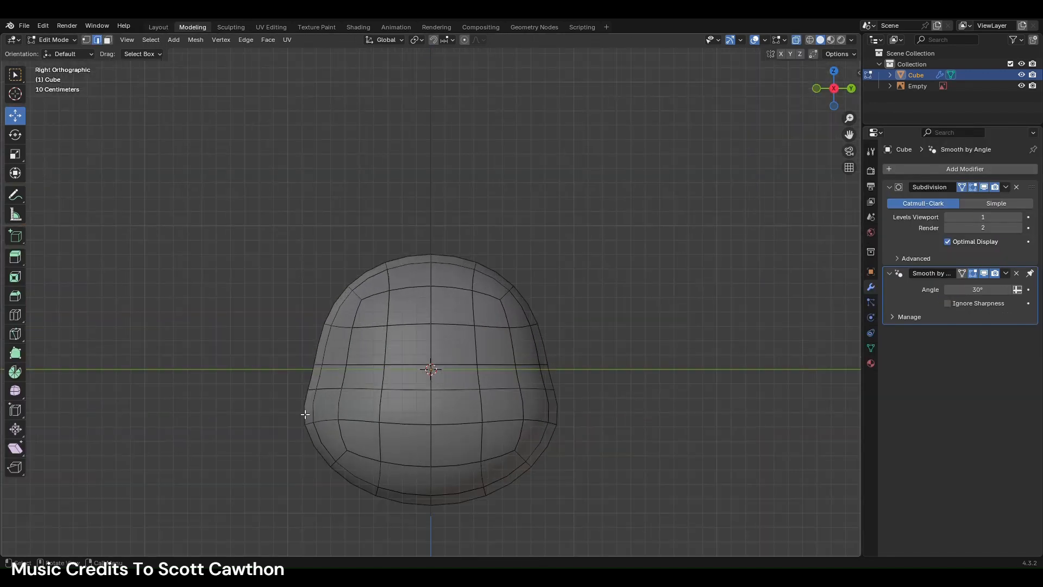
pyautogui.moveTo(296, 384); pyautogui.dragTo(383, 499)
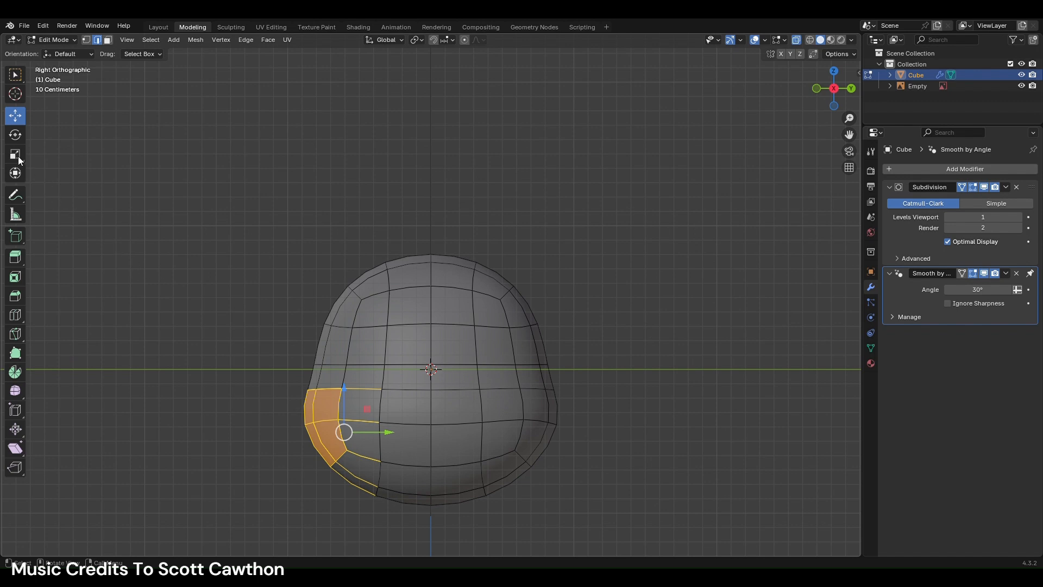
pyautogui.click(108, 40)
pyautogui.click(15, 154)
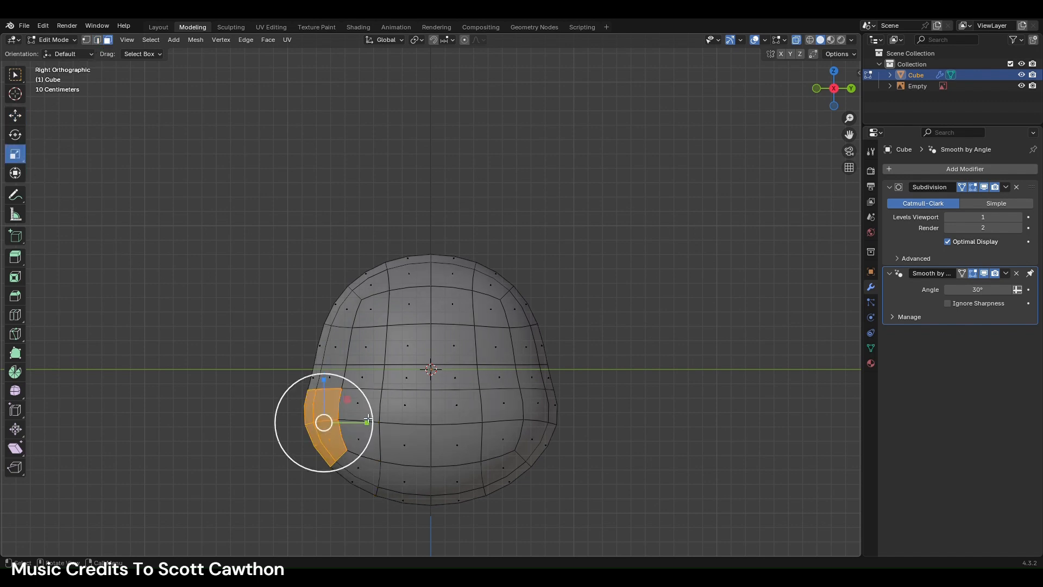
pyautogui.moveTo(366, 422); pyautogui.dragTo(319, 422)
pyautogui.hotkey('alt', 'a')
pyautogui.scroll(-4, 604, 447)
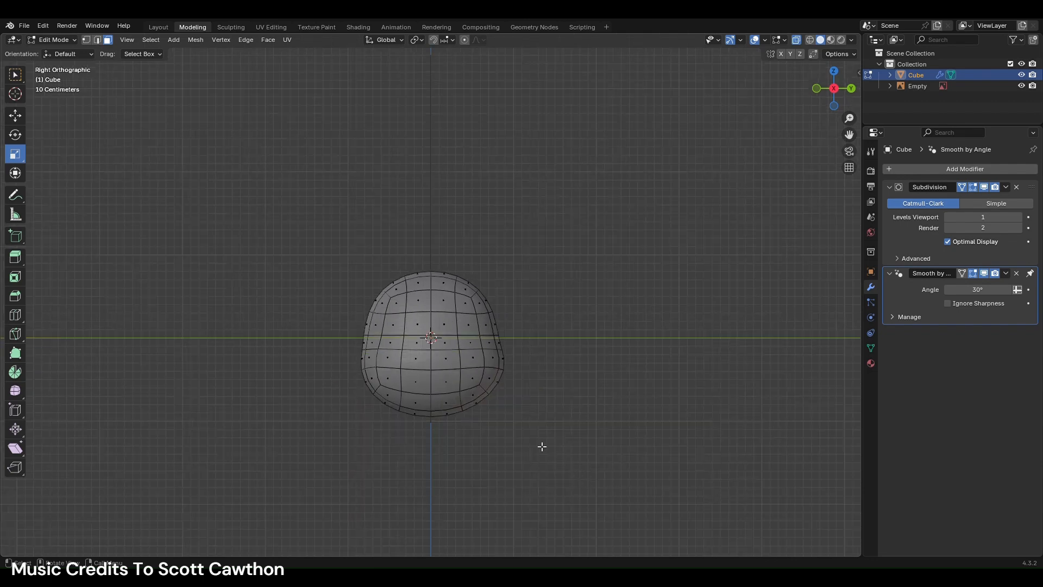
pyautogui.click(816, 89)
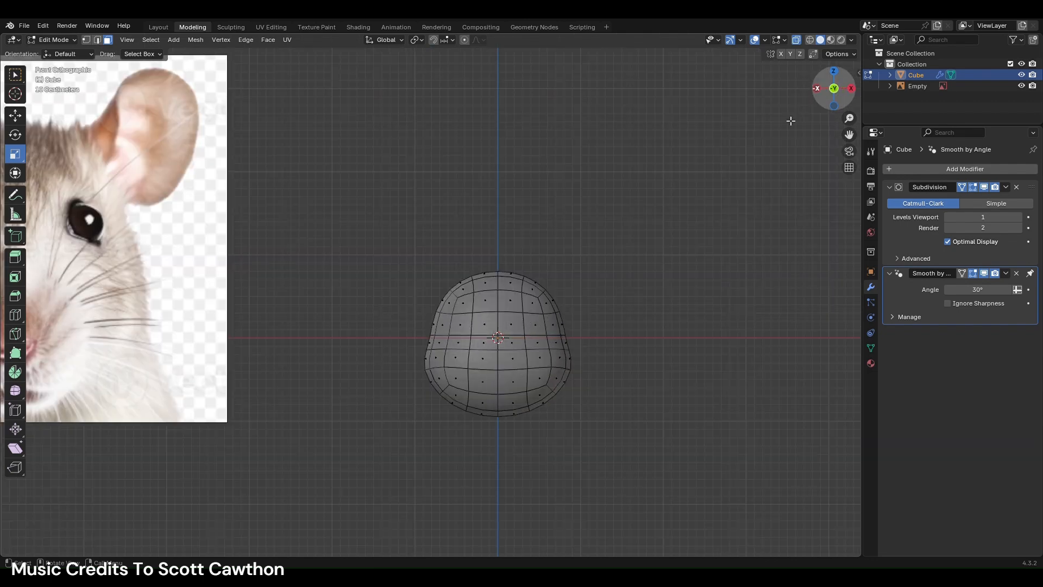
pyautogui.click(165, 25)
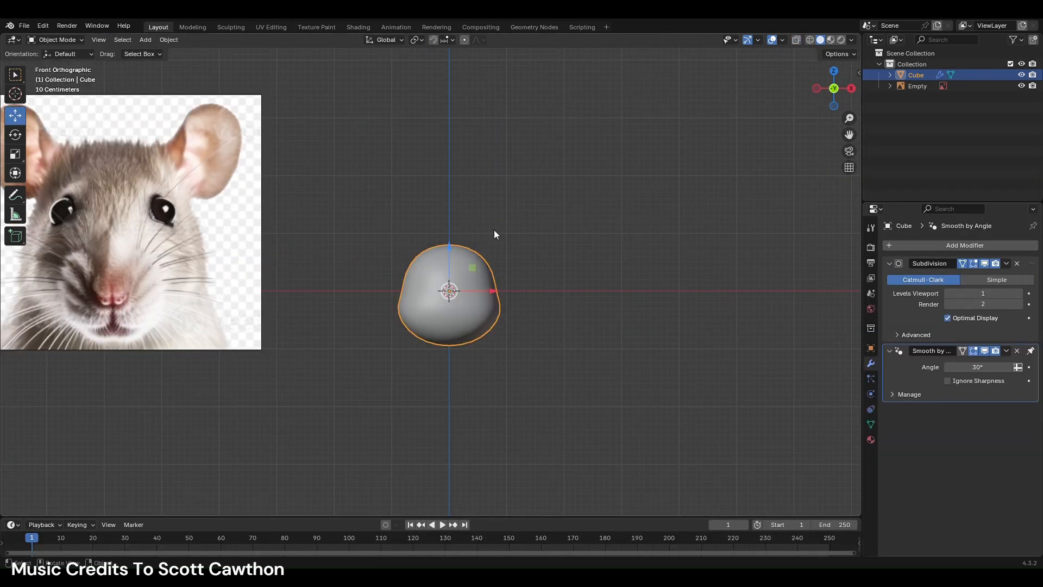
pyautogui.click(517, 251)
pyautogui.scroll(3, 481, 302)
pyautogui.click(463, 305)
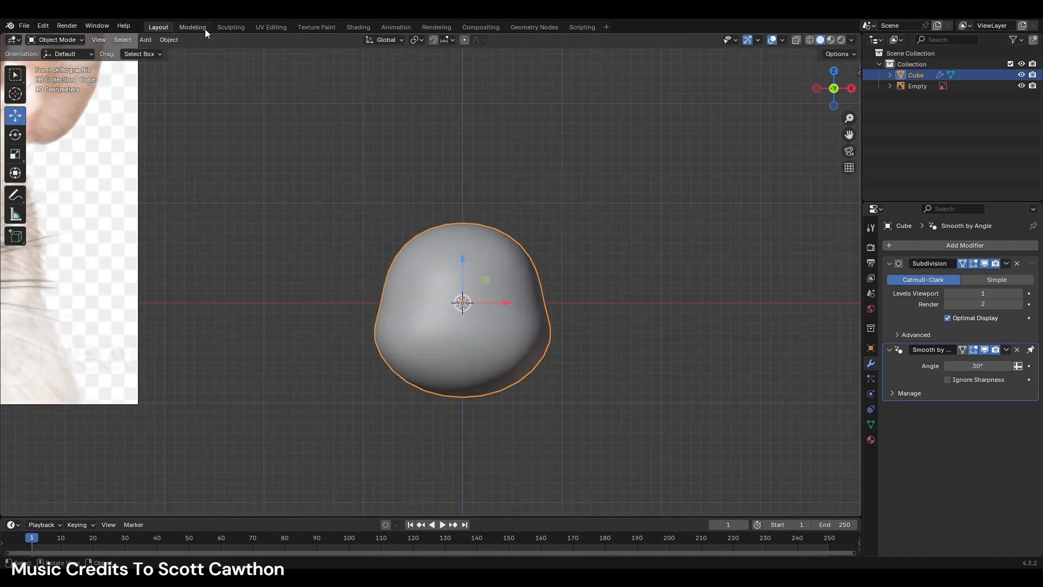
# - Try to sink a block of four faces on the front of the head with an extrusion and scale them down
pyautogui.click(193, 27)
pyautogui.scroll(5, 743, 170)
pyautogui.click(793, 41)
pyautogui.moveTo(506, 365); pyautogui.dragTo(530, 402)
pyautogui.moveTo(642, 392); pyautogui.dragTo(716, 424, button='middle')
pyautogui.press('e')
pyautogui.click(700, 410)
pyautogui.press('s')
pyautogui.click(663, 406)
# - Try a second extrusion of the recessed faces deeper into the head and shrink them further
pyautogui.moveTo(637, 397); pyautogui.dragTo(717, 396, button='middle')
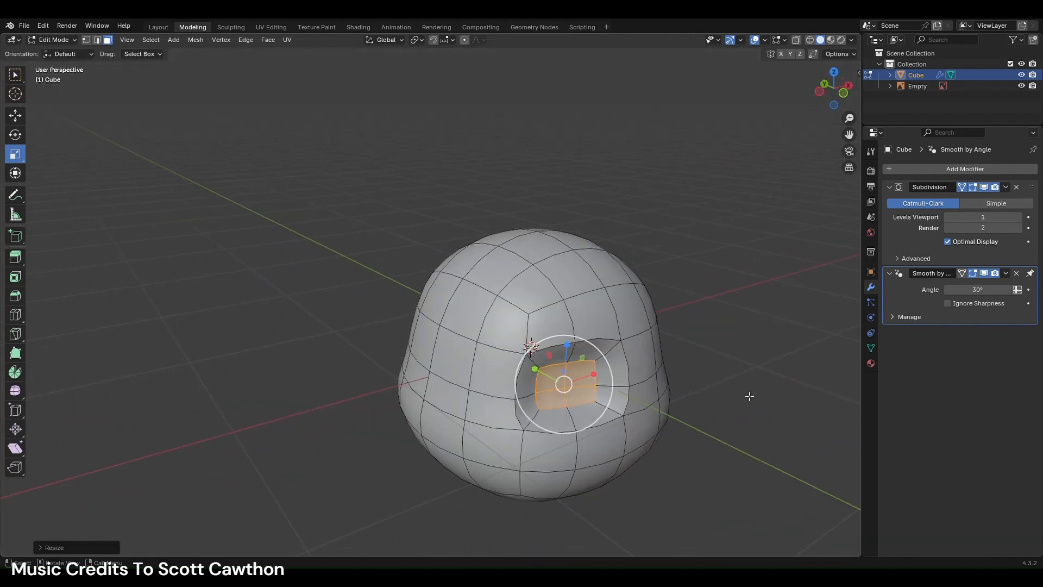
pyautogui.press('e')
pyautogui.click(732, 392)
pyautogui.press('s')
pyautogui.click(674, 393)
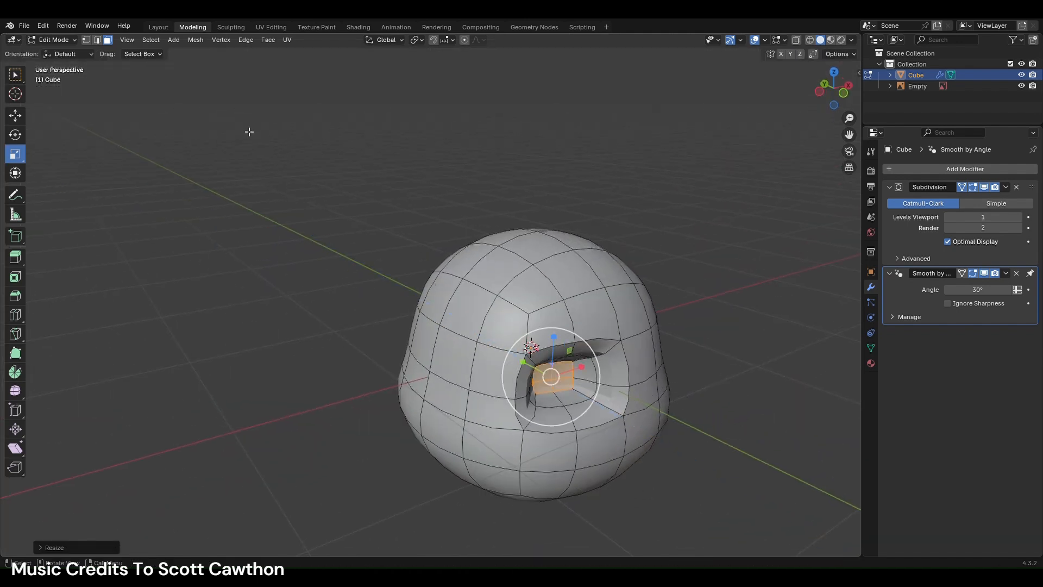
# - Preview the recess at viewport subdivision level 2 and undo the face extrusions
pyautogui.click(161, 27)
pyautogui.hotkey('ctrl', '2')
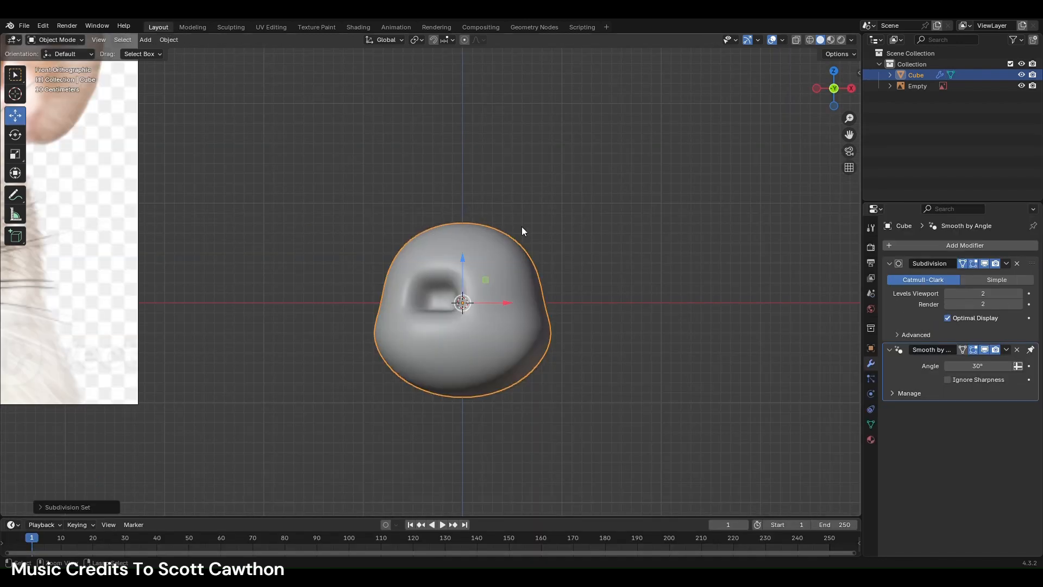
pyautogui.hotkey('ctrl', '1')
pyautogui.press('Tab')
pyautogui.hotkey('ctrl', 'z')
pyautogui.hotkey('ctrl', 'z')
pyautogui.click(193, 27)
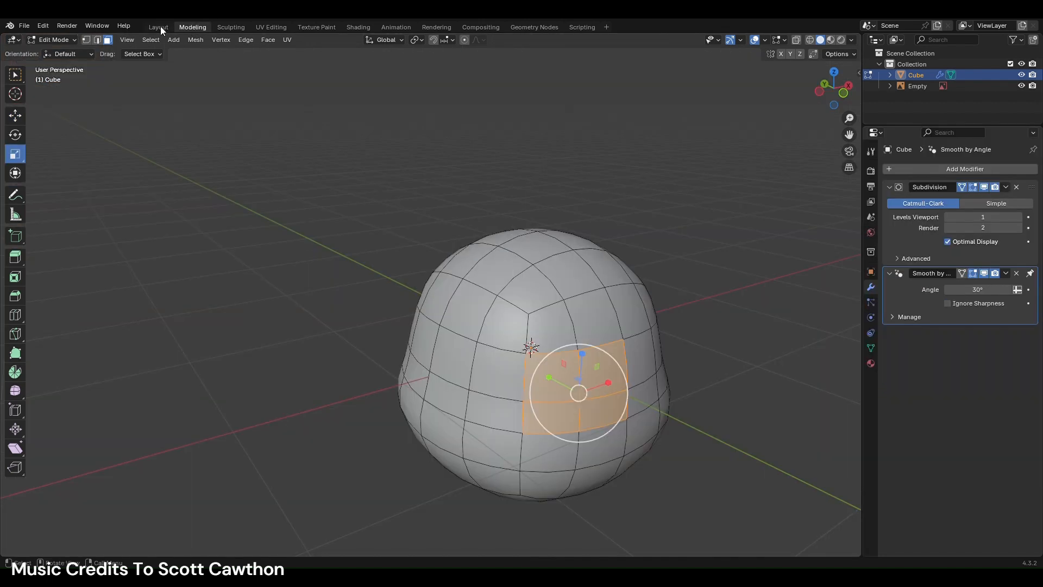
# - Add a new cube at the head's centre and give it a Subdivision modifier at level 2
pyautogui.click(161, 26)
pyautogui.click(529, 188)
pyautogui.scroll(-5, 524, 201)
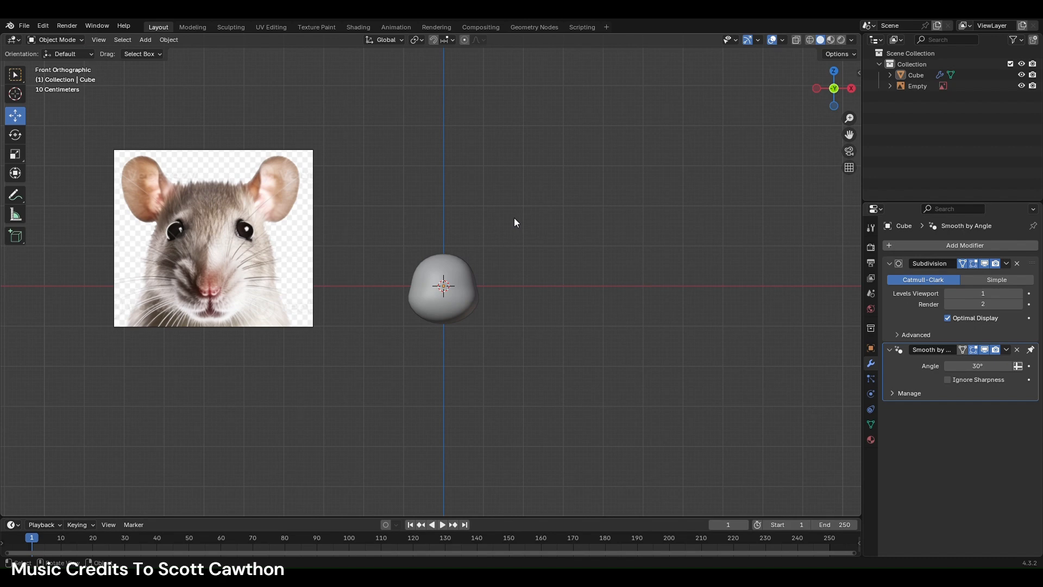
pyautogui.hotkey('shift', 'a')
pyautogui.moveTo(487, 230)
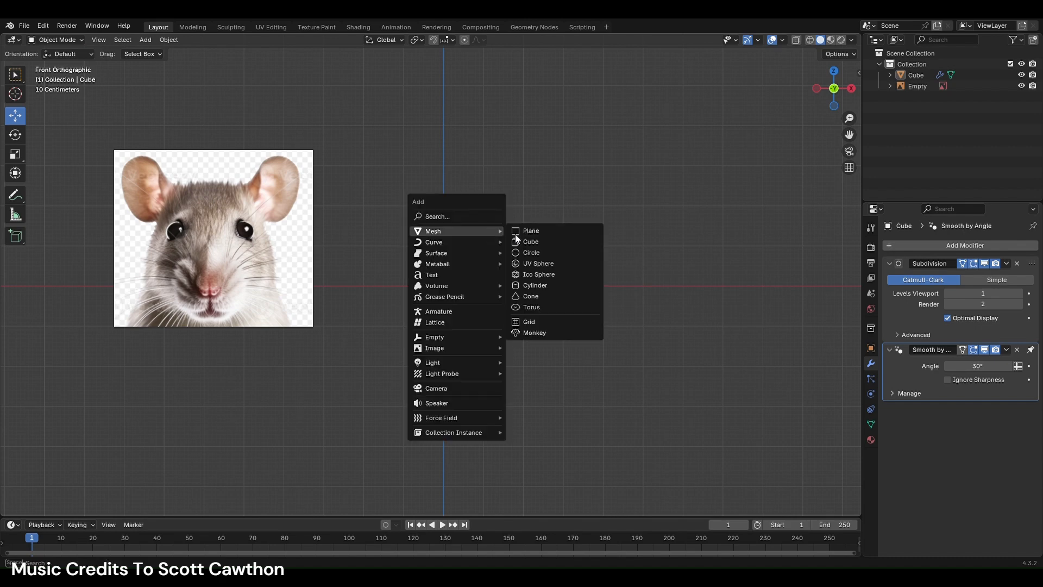
pyautogui.click(535, 241)
pyautogui.hotkey('ctrl', '2')
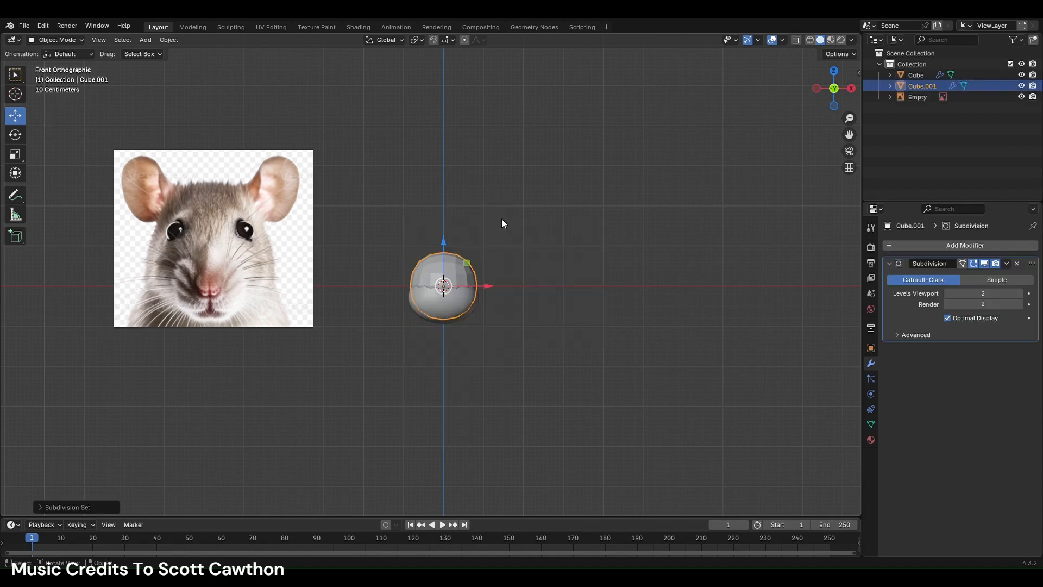
# - Scale the new subdivided cube down to about half size and lower it along Z inside the head's lower part
pyautogui.scroll(3, 500, 220)
pyautogui.press('s')
pyautogui.click(467, 276)
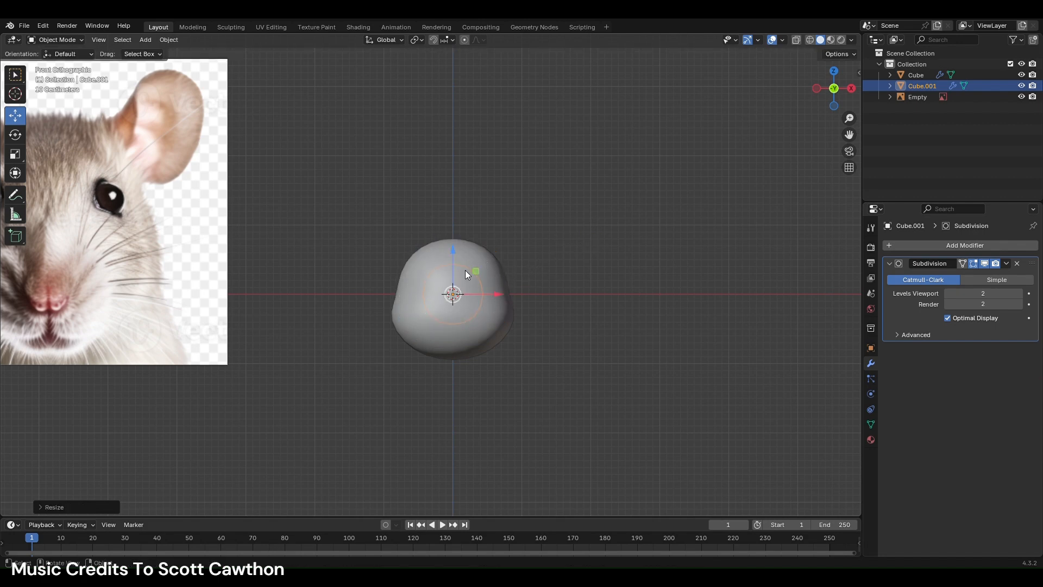
pyautogui.press('g')
pyautogui.press('z')
pyautogui.click(464, 302)
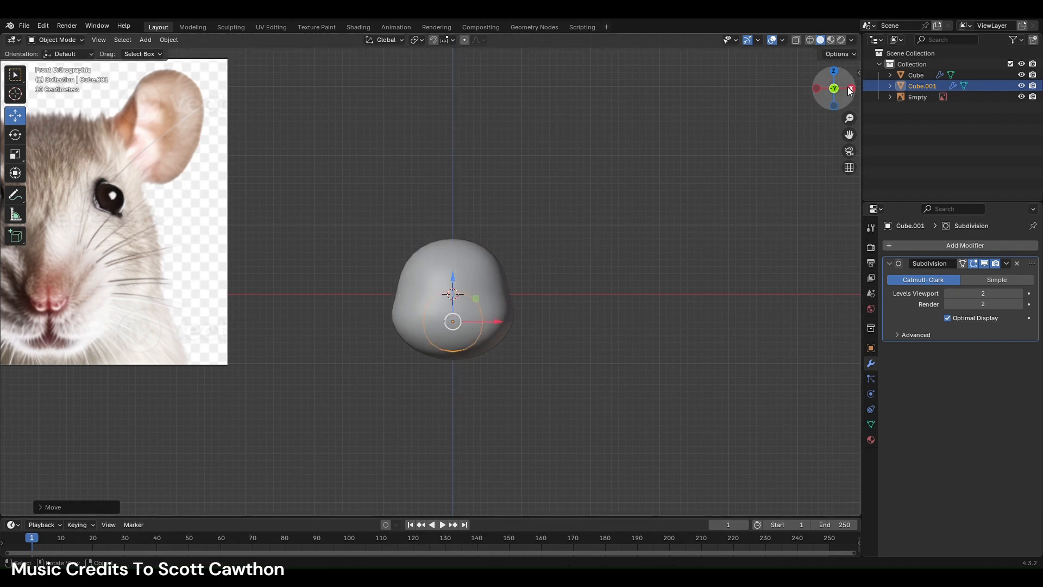
# - Move the small sphere about -0.8 m along Y so it protrudes from the front of the head
pyautogui.click(851, 88)
pyautogui.press('g')
pyautogui.press('y')
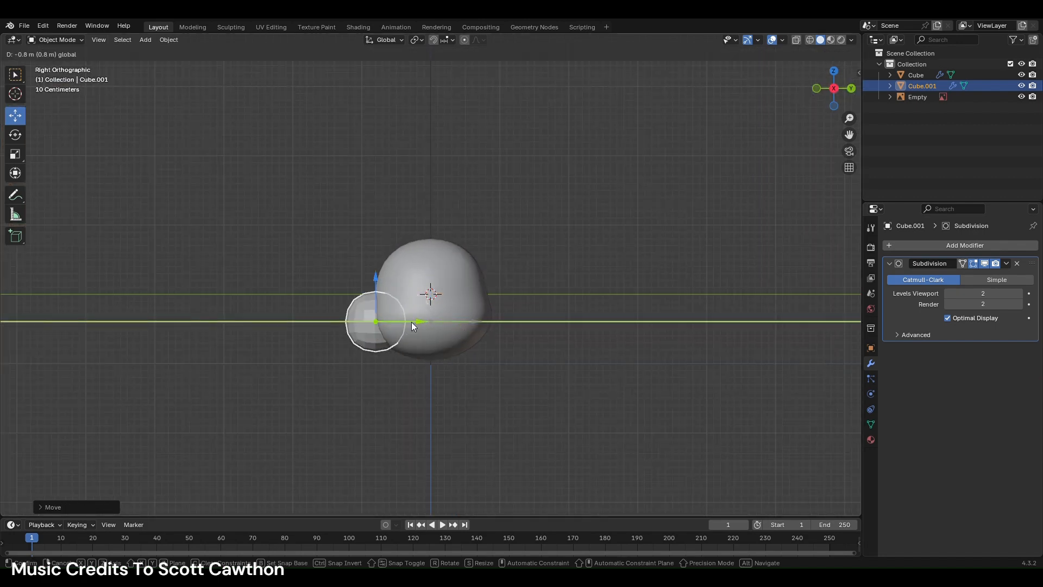
pyautogui.click(412, 322)
# - Convert the small sphere at the front of the head to a mesh
pyautogui.rightClick(225, 87)
pyautogui.moveTo(213, 113)
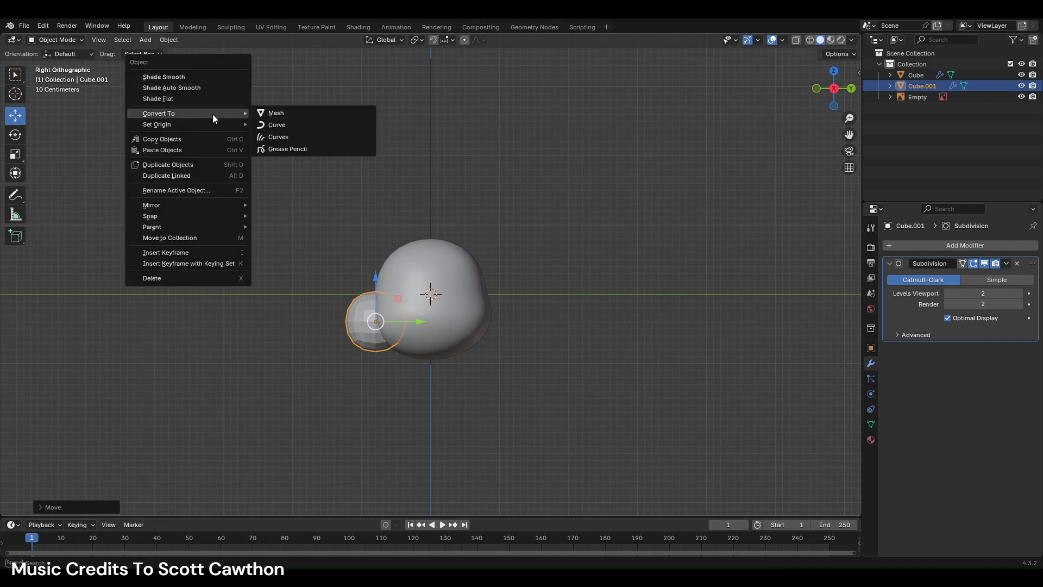
pyautogui.click(299, 115)
# - Delete all faces of the small sphere's lower half, selecting through the mesh with X-ray on
pyautogui.click(192, 27)
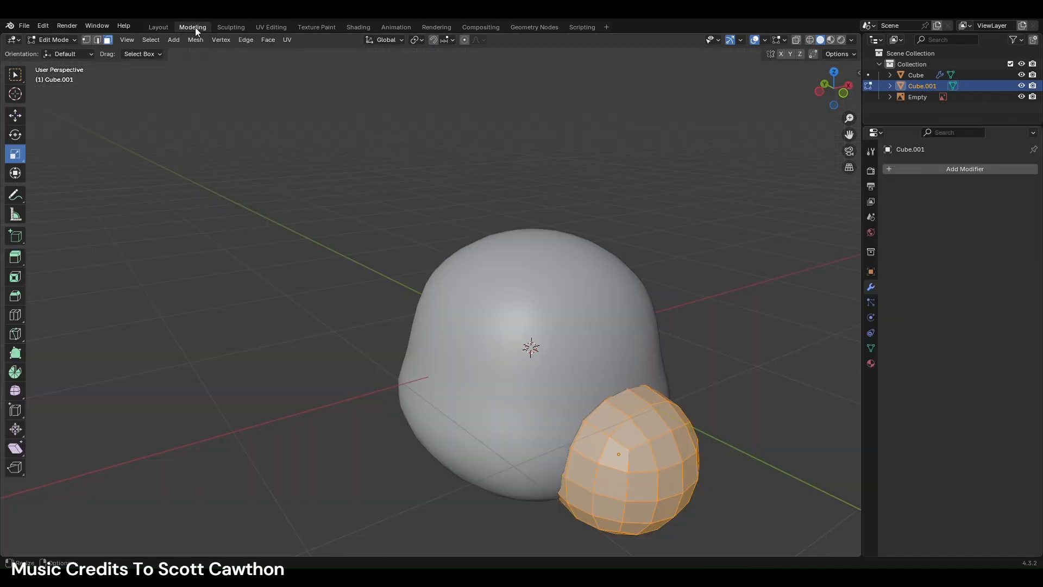
pyautogui.click(849, 88)
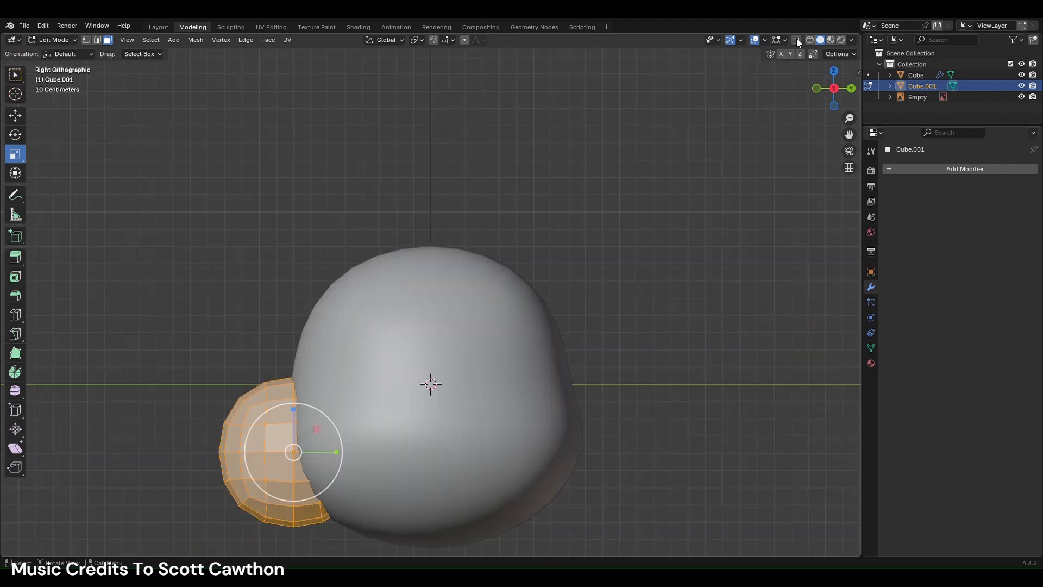
pyautogui.click(797, 40)
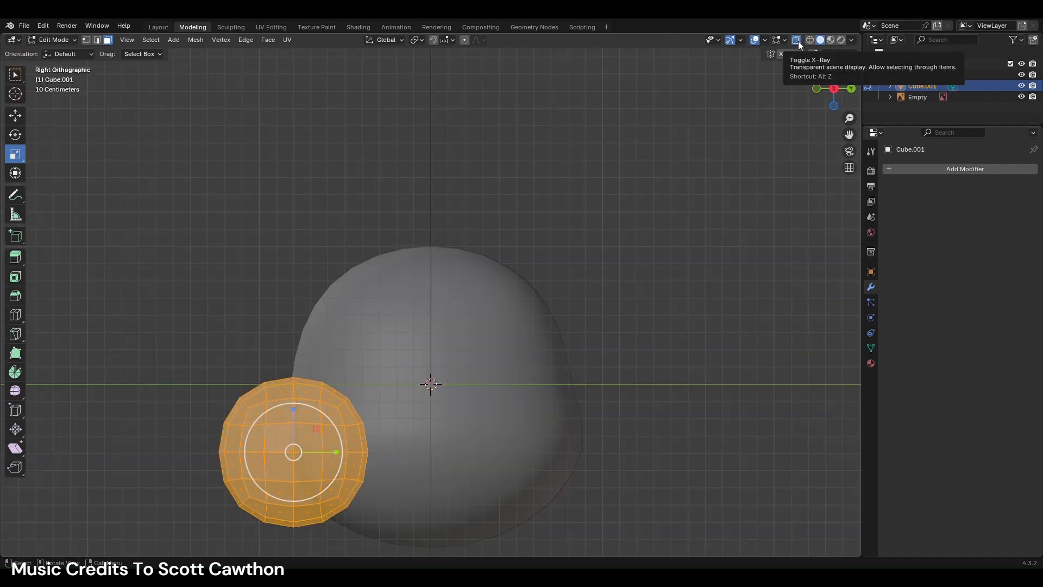
pyautogui.scroll(-1, 443, 491)
pyautogui.moveTo(442, 491); pyautogui.dragTo(216, 434)
pyautogui.rightClick(218, 436)
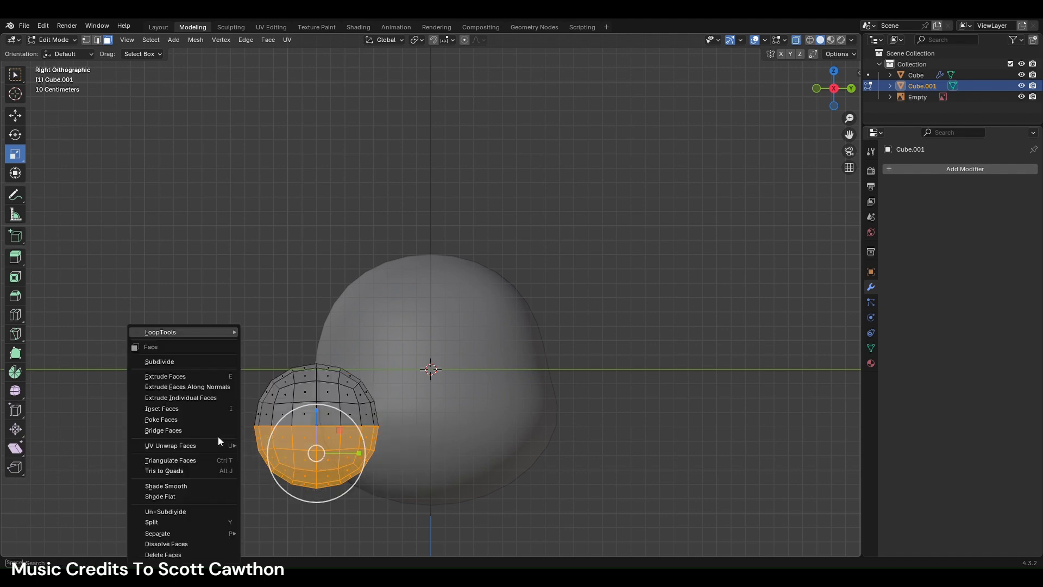
pyautogui.click(213, 556)
# - Give the remaining half dome a Subdivision modifier at level 1
pyautogui.click(16, 116)
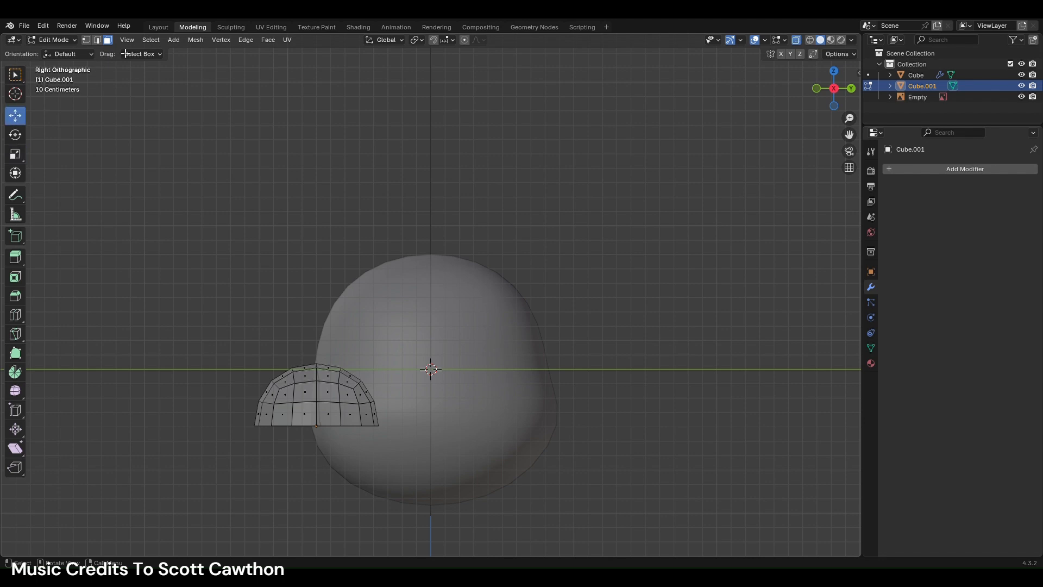
pyautogui.click(161, 27)
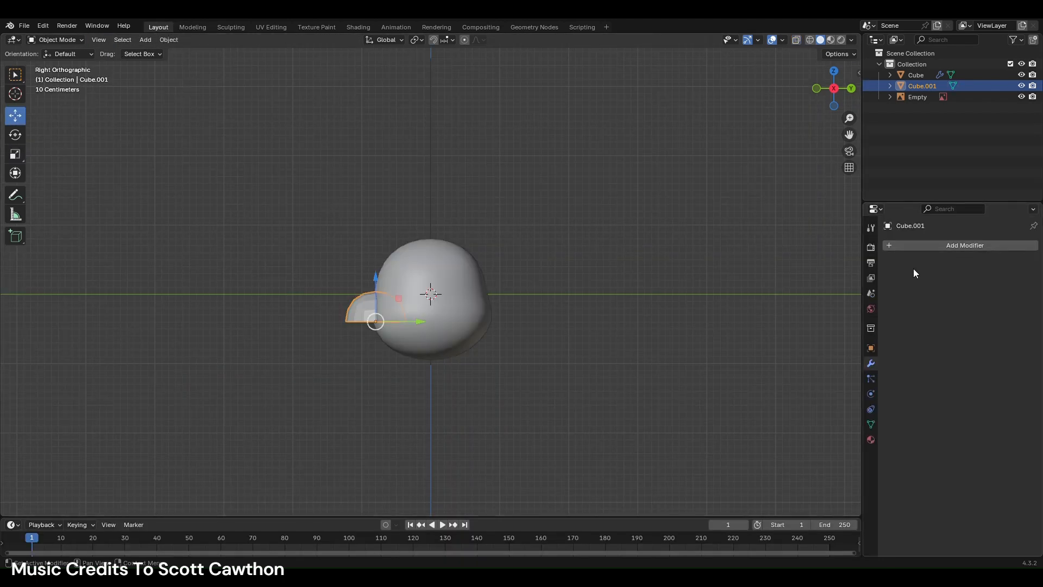
pyautogui.hotkey('ctrl', '1')
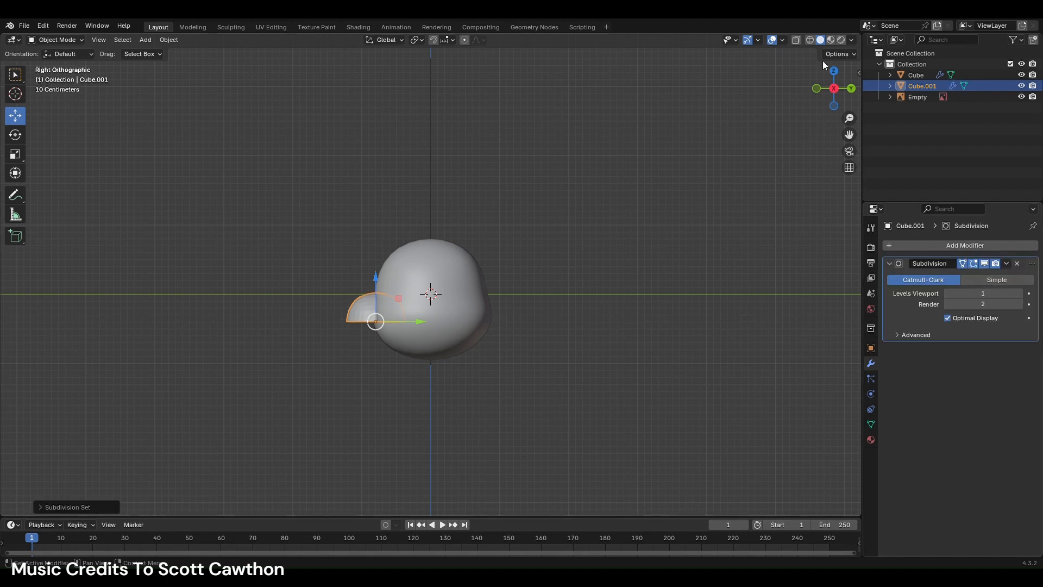
# - Move the half dome about -0.4 m along Y and -0.1 m along Z and apply Shade Auto Smooth to it
pyautogui.press('g')
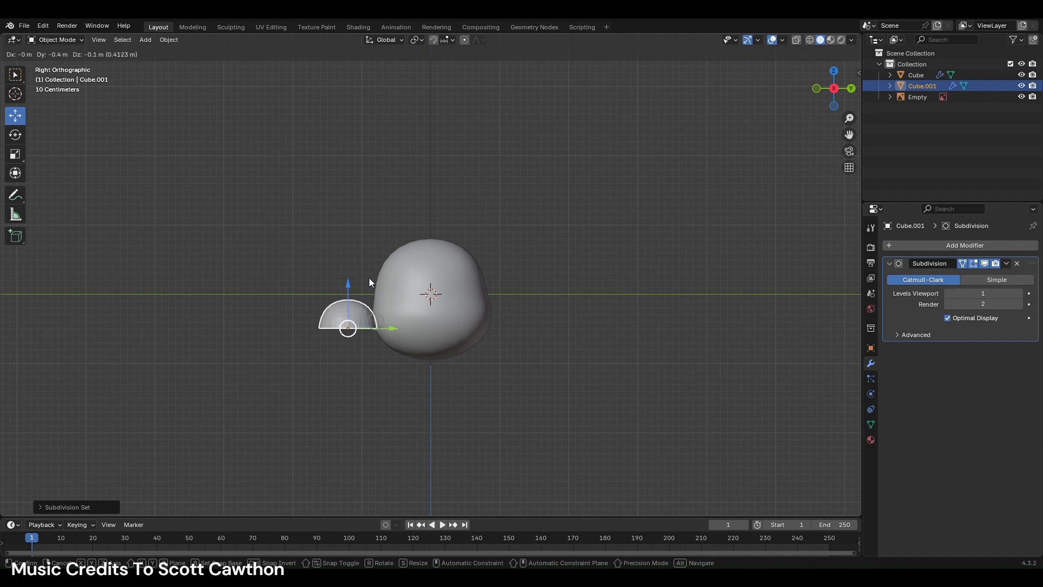
pyautogui.click(362, 300)
pyautogui.rightClick(359, 195)
pyautogui.click(347, 216)
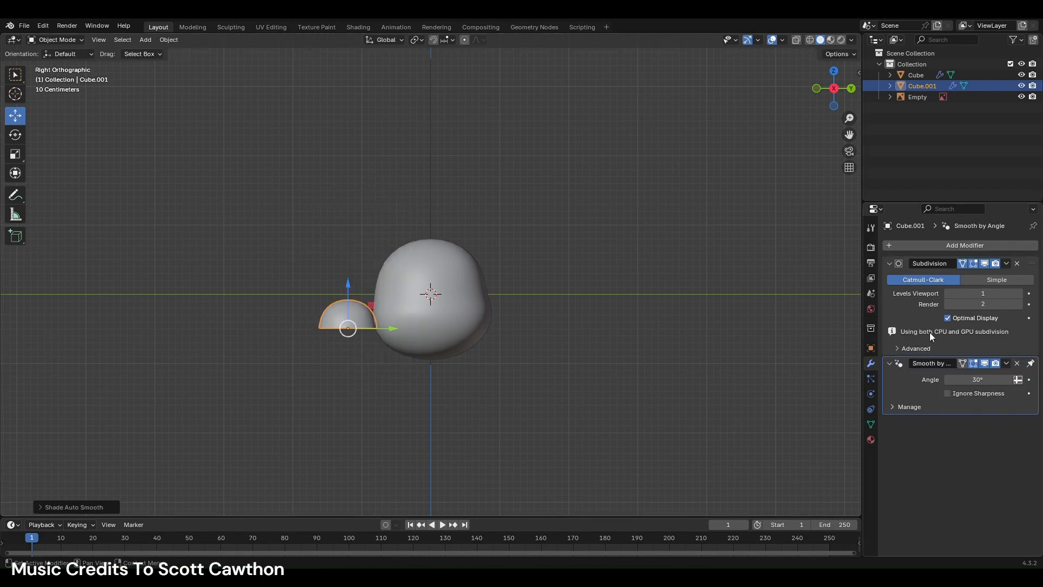
# - Lengthen the half dome along Y by moving its rear faces into the head and its front faces further forward
pyautogui.click(201, 27)
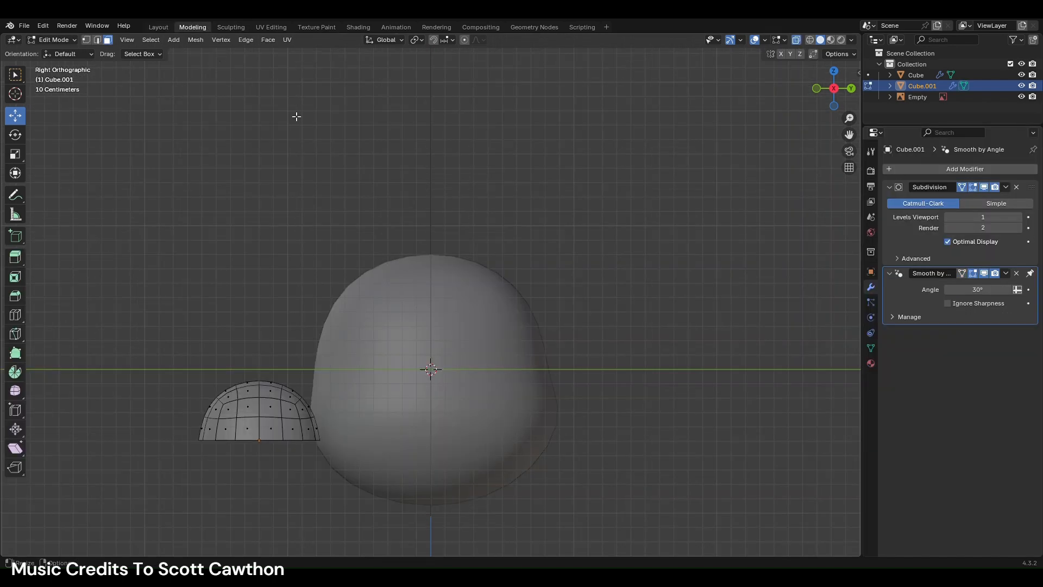
pyautogui.moveTo(280, 380); pyautogui.dragTo(403, 501)
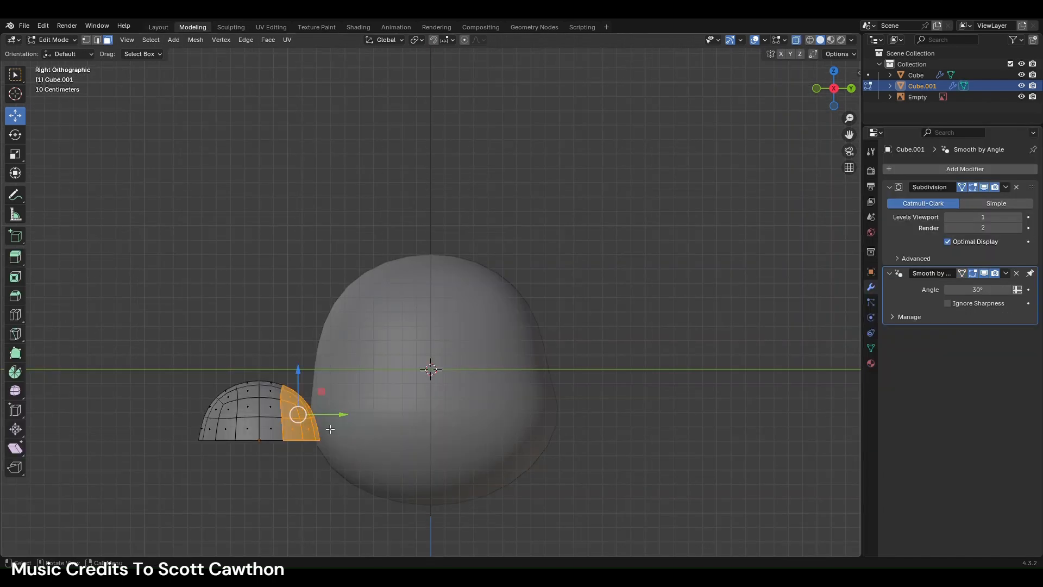
pyautogui.moveTo(342, 415); pyautogui.dragTo(403, 418)
pyautogui.moveTo(133, 373); pyautogui.dragTo(243, 461)
pyautogui.moveTo(240, 420); pyautogui.dragTo(209, 420)
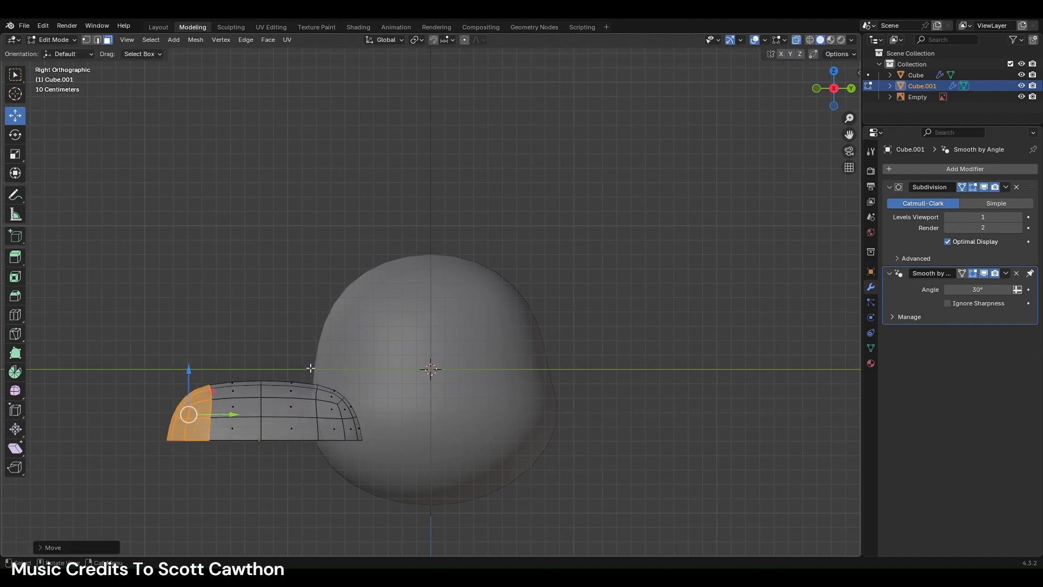
# - Switch the snout mesh to vertex selection and view it from the front against the rat photo
pyautogui.click(294, 384)
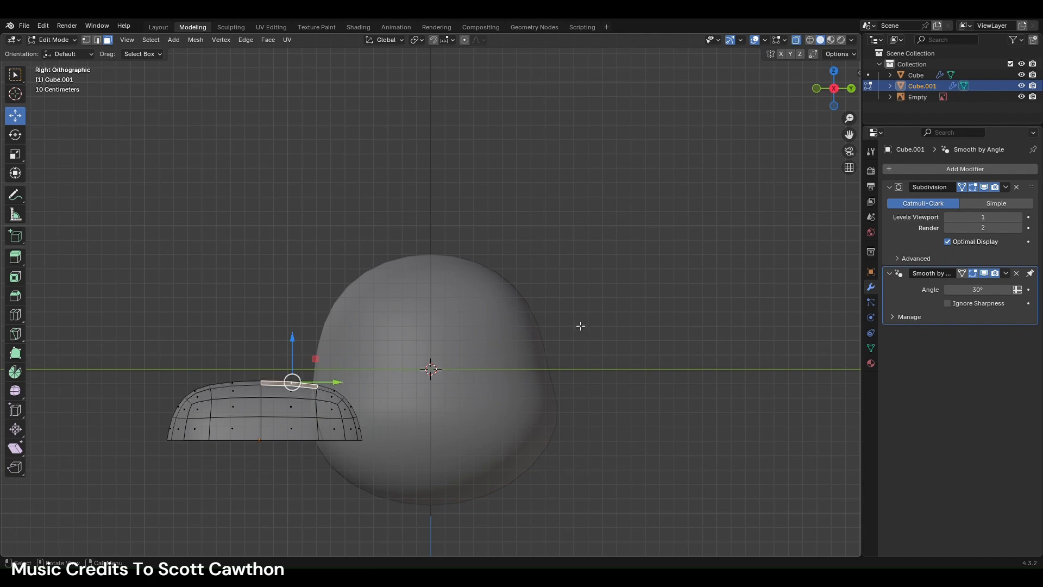
pyautogui.click(818, 90)
pyautogui.scroll(-5, 672, 275)
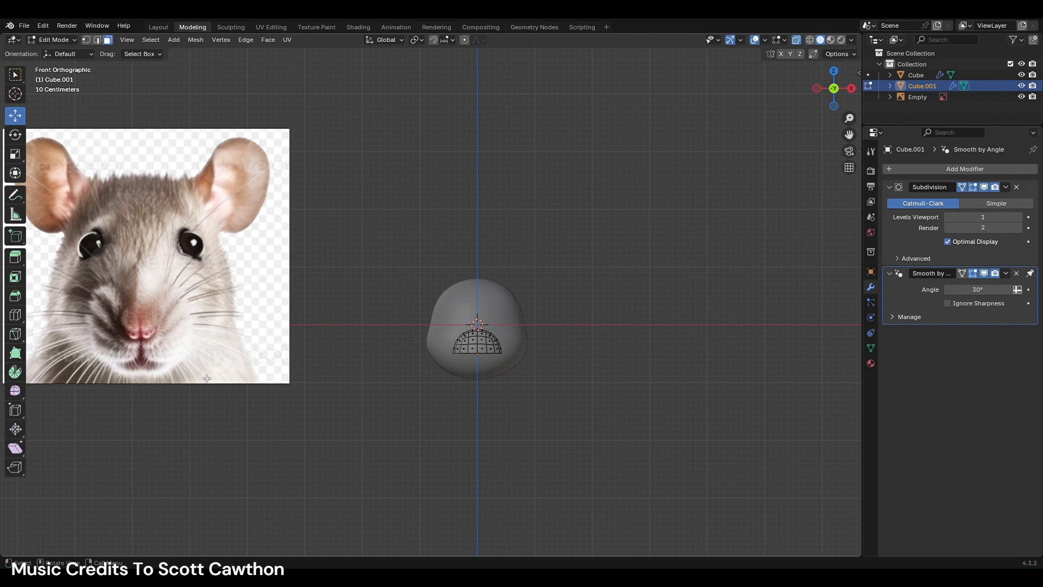
pyautogui.scroll(2, 349, 333)
pyautogui.scroll(-2, 392, 340)
pyautogui.click(86, 40)
pyautogui.scroll(7, 430, 304)
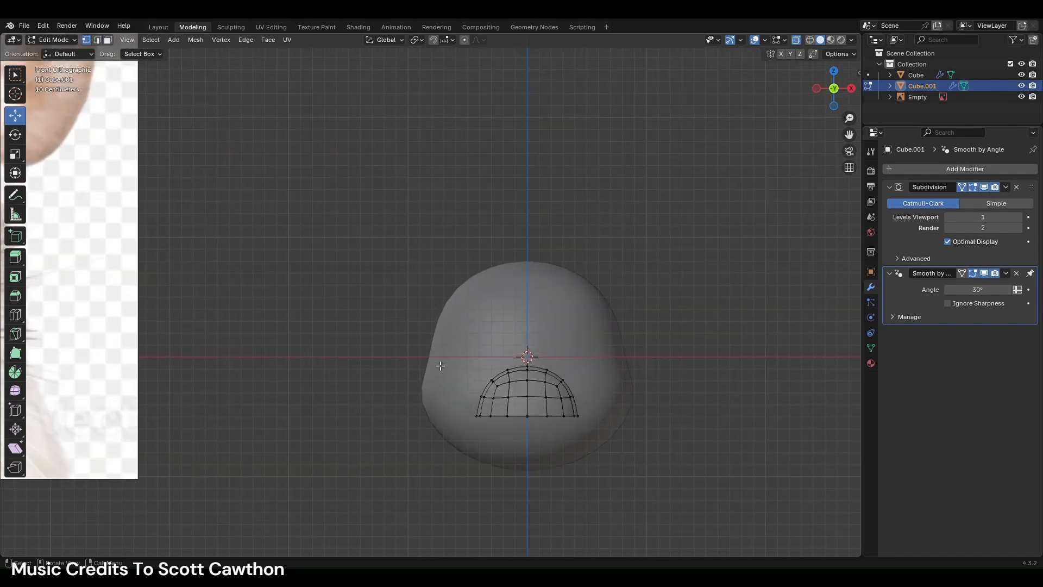
pyautogui.scroll(-2, 576, 463)
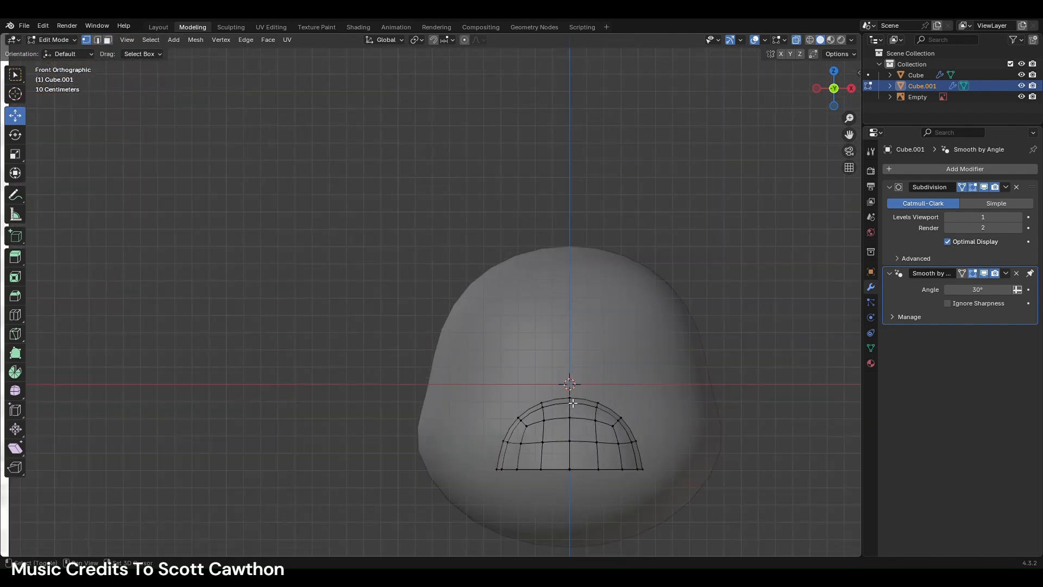
pyautogui.scroll(3, 543, 429)
# - Enable X-axis mesh symmetry, then lower the two bottom-edge vertices beside the snout's centre and rotate them slightly
pyautogui.click(553, 447)
pyautogui.keyDown('shift'); pyautogui.click(511, 447); pyautogui.keyUp('shift')
pyautogui.press('g')
pyautogui.press('z')
pyautogui.rightClick(544, 432)
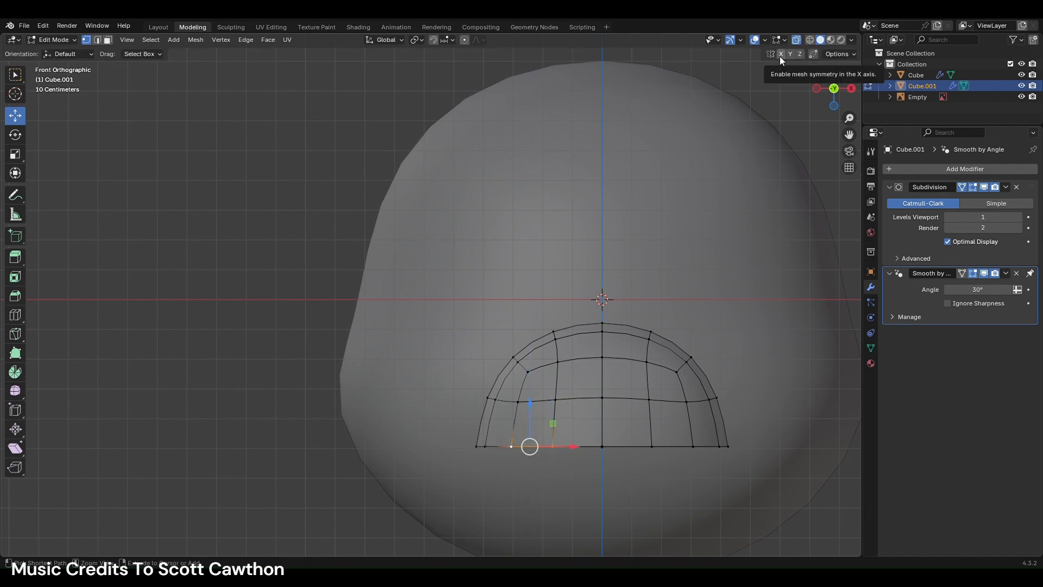
pyautogui.click(781, 54)
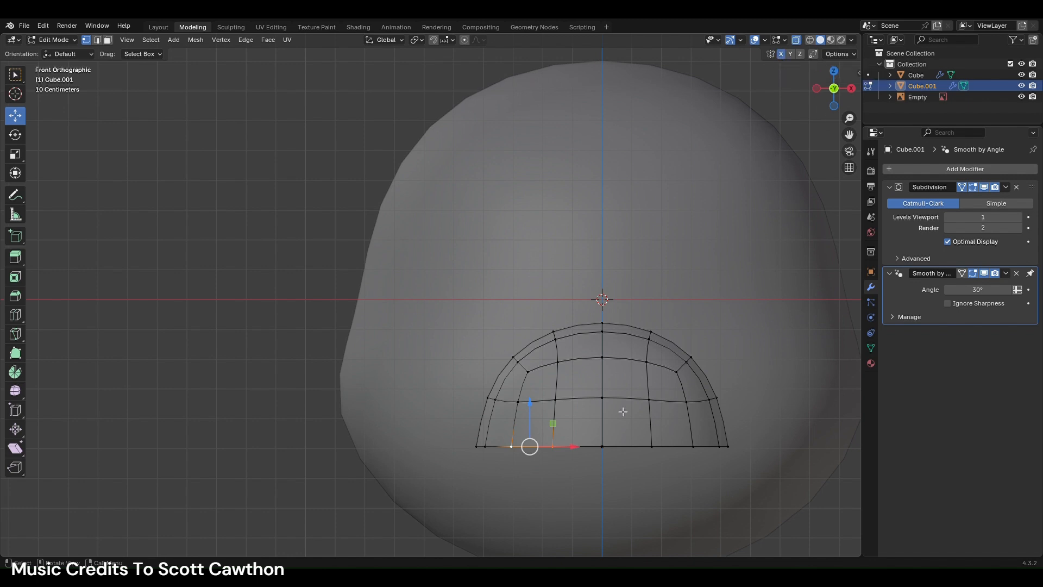
pyautogui.moveTo(536, 429)
pyautogui.mouseDown()
pyautogui.moveTo(538, 451)
pyautogui.moveTo(543, 437)
pyautogui.moveTo(570, 449)
pyautogui.moveTo(532, 445)
pyautogui.mouseUp()
pyautogui.hotkey('ctrl', 'z')
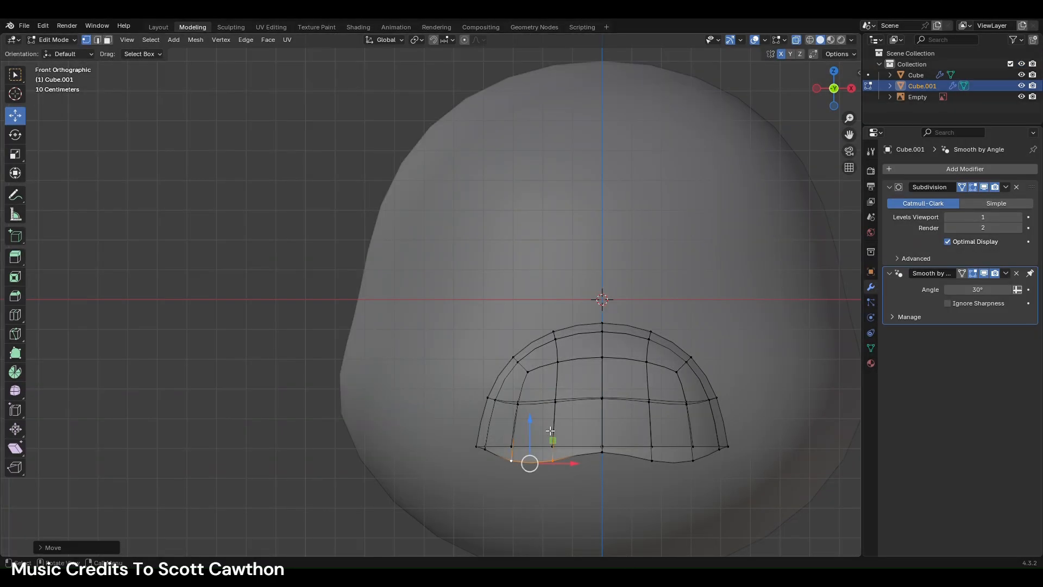
pyautogui.press('r')
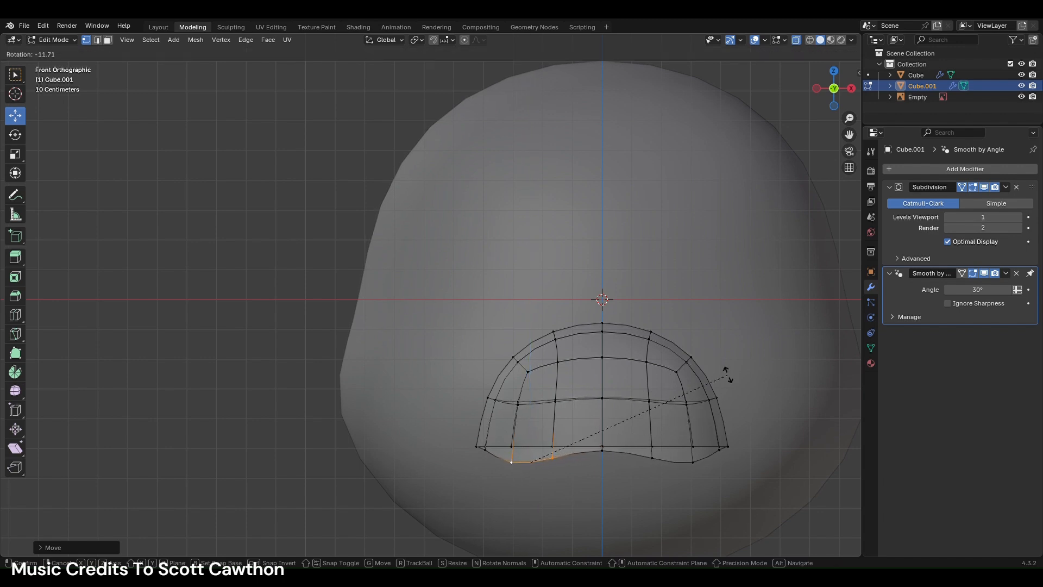
pyautogui.click(729, 368)
# - Raise the outermost bottom vertices of the snout's side along Z to round its lower corner
pyautogui.click(482, 453)
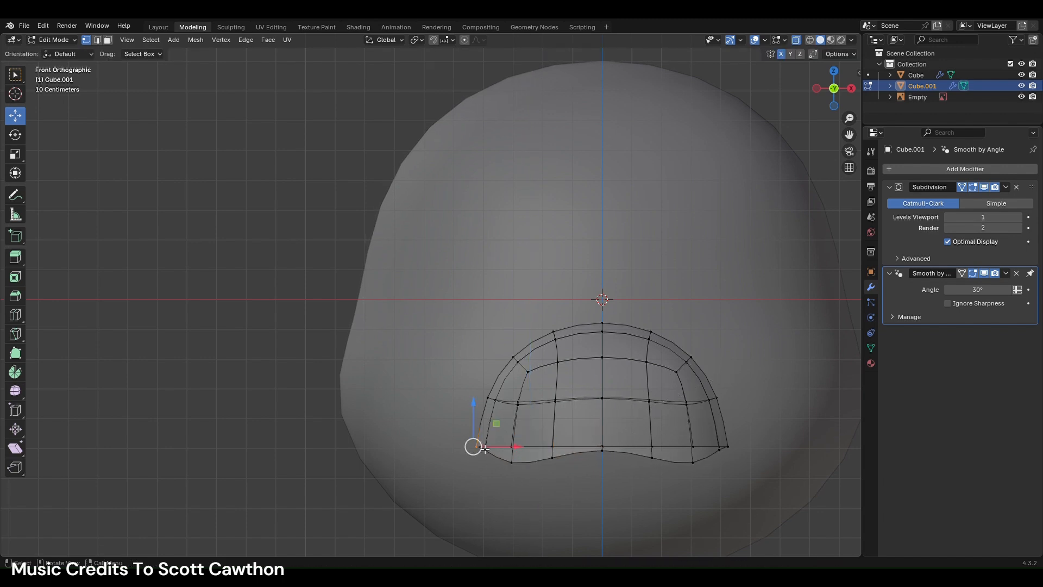
pyautogui.moveTo(478, 423); pyautogui.dragTo(491, 371)
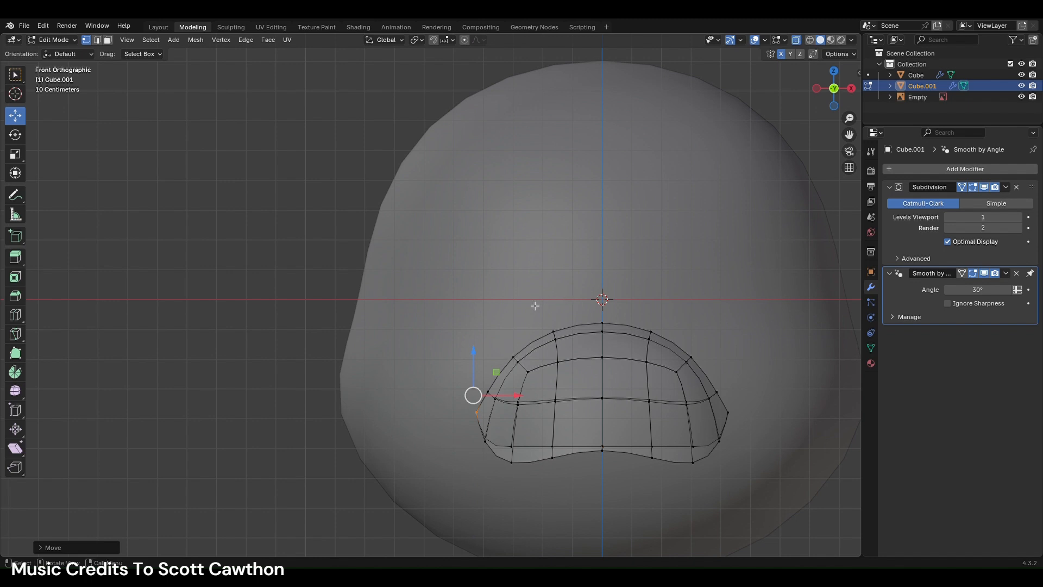
# - Raise the snout's top centre vertex along Z using proportional editing with a size of about 0.42 m
pyautogui.click(465, 40)
pyautogui.click(614, 314)
pyautogui.press('g')
pyautogui.press('z')
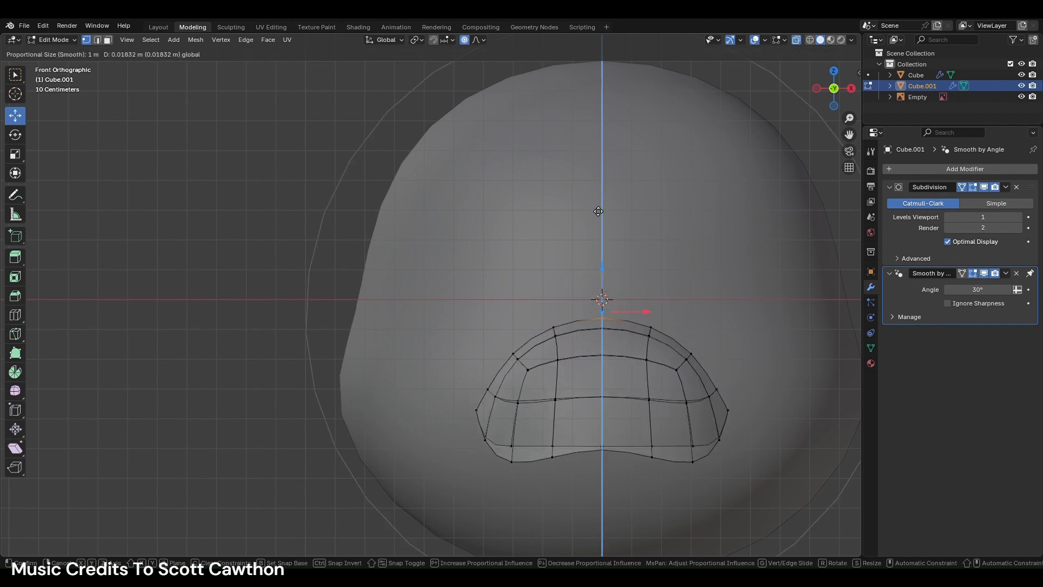
pyautogui.scroll(5, 616, 264)
pyautogui.scroll(11, 614, 265)
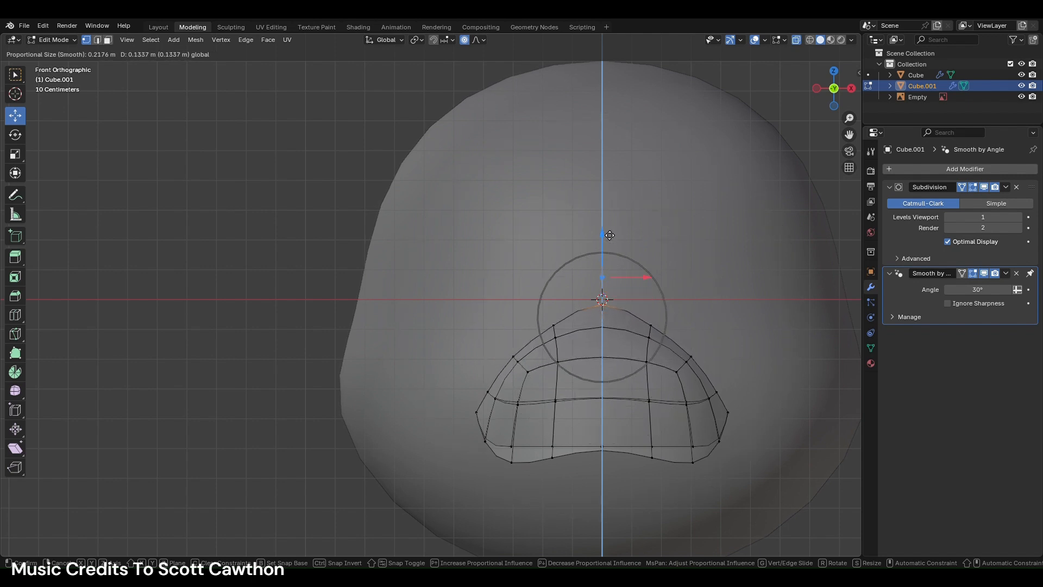
pyautogui.scroll(-5, 611, 239)
pyautogui.scroll(-4, 609, 225)
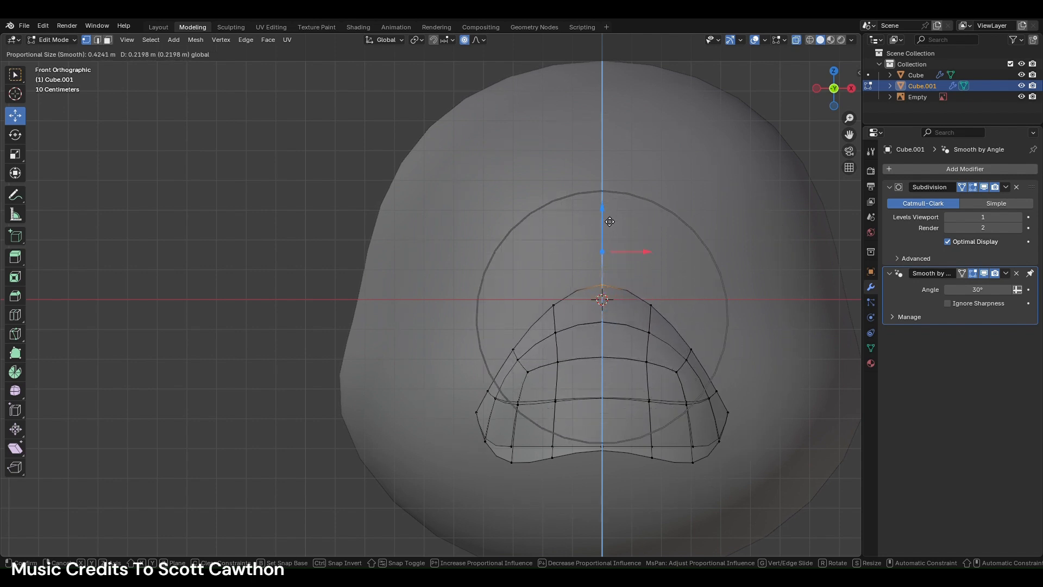
pyautogui.click(610, 232)
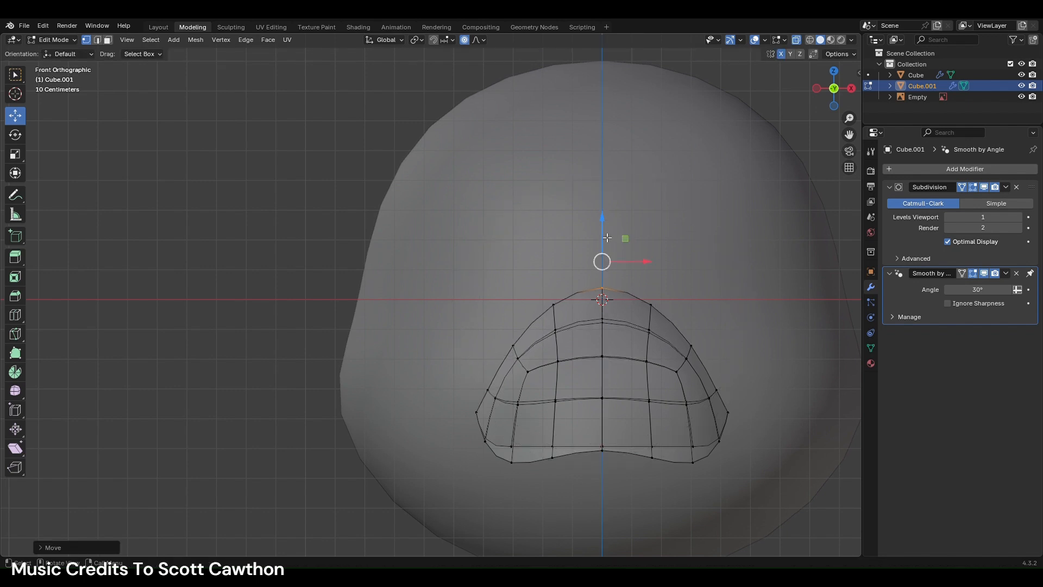
pyautogui.scroll(-2, 608, 425)
pyautogui.press('a')
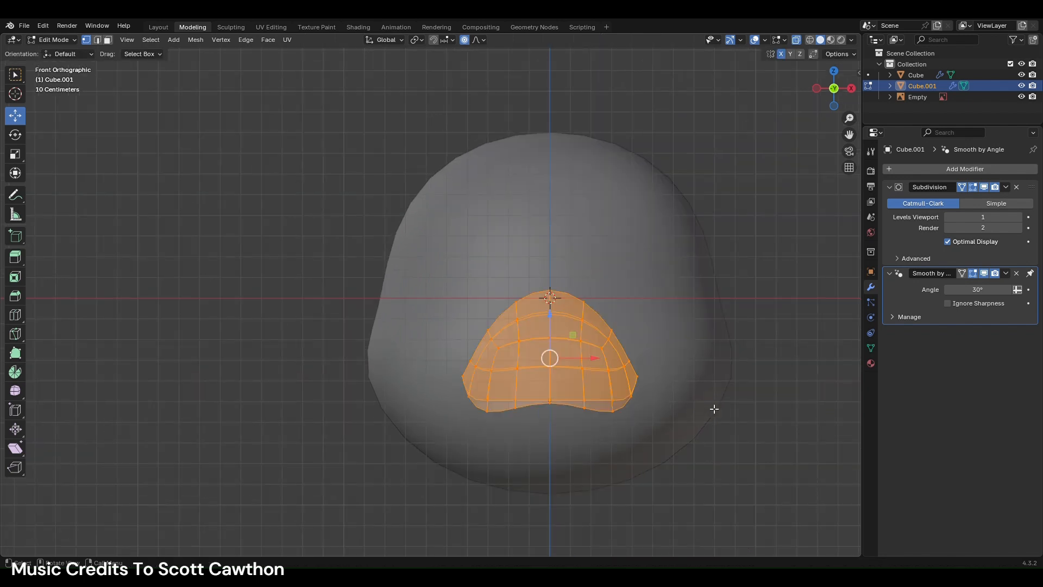
pyautogui.press('s')
pyautogui.click(734, 414)
pyautogui.hotkey('ctrl', 'z')
# - Turn off proportional editing and nudge the snout's side outline vertices to round and widen its front profile
pyautogui.click(464, 41)
pyautogui.scroll(1, 522, 258)
pyautogui.scroll(2, 523, 258)
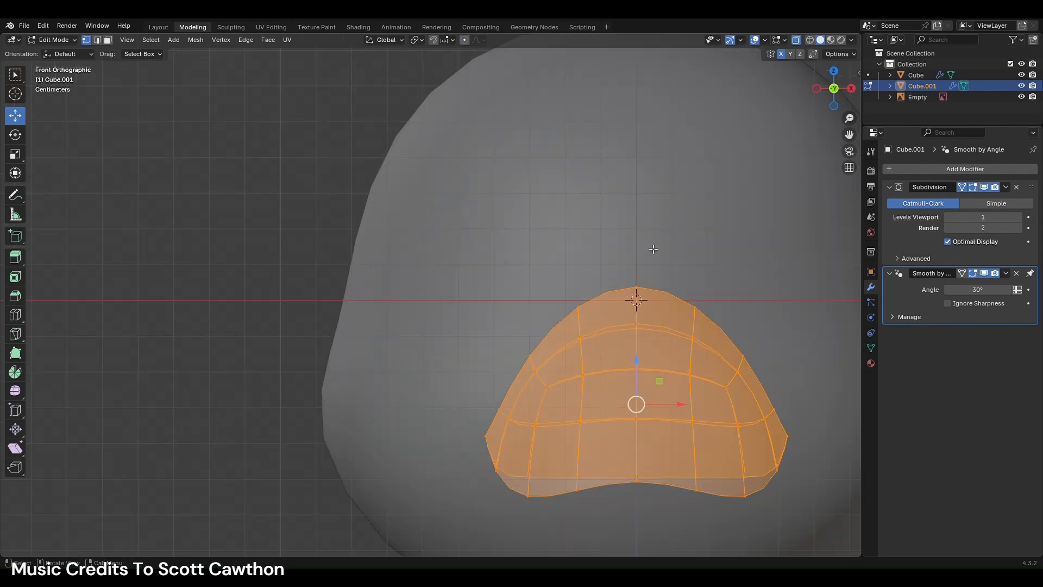
pyautogui.hotkey('alt', 'a')
pyautogui.click(498, 408)
pyautogui.moveTo(494, 415); pyautogui.dragTo(486, 381)
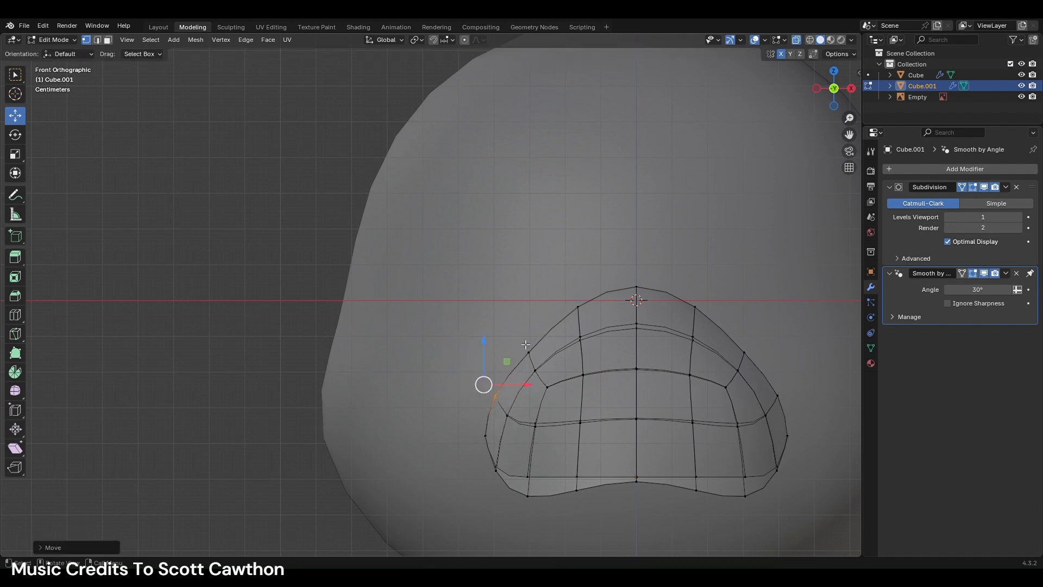
pyautogui.click(540, 362)
pyautogui.moveTo(524, 346)
pyautogui.mouseDown()
pyautogui.moveTo(543, 347)
pyautogui.moveTo(535, 339)
pyautogui.mouseUp()
pyautogui.moveTo(480, 387); pyautogui.dragTo(473, 429)
pyautogui.click(488, 436)
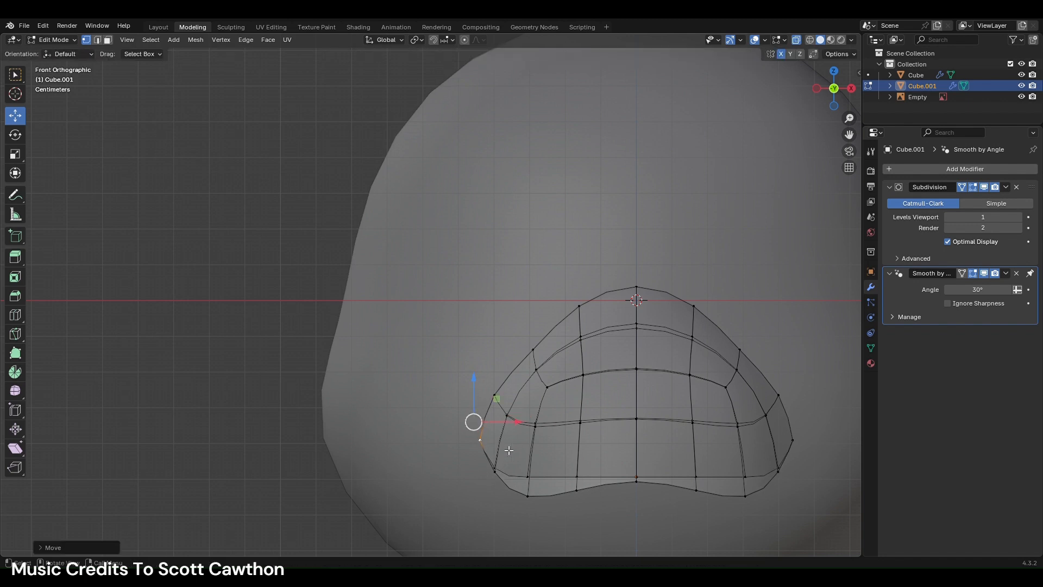
pyautogui.scroll(-4, 633, 273)
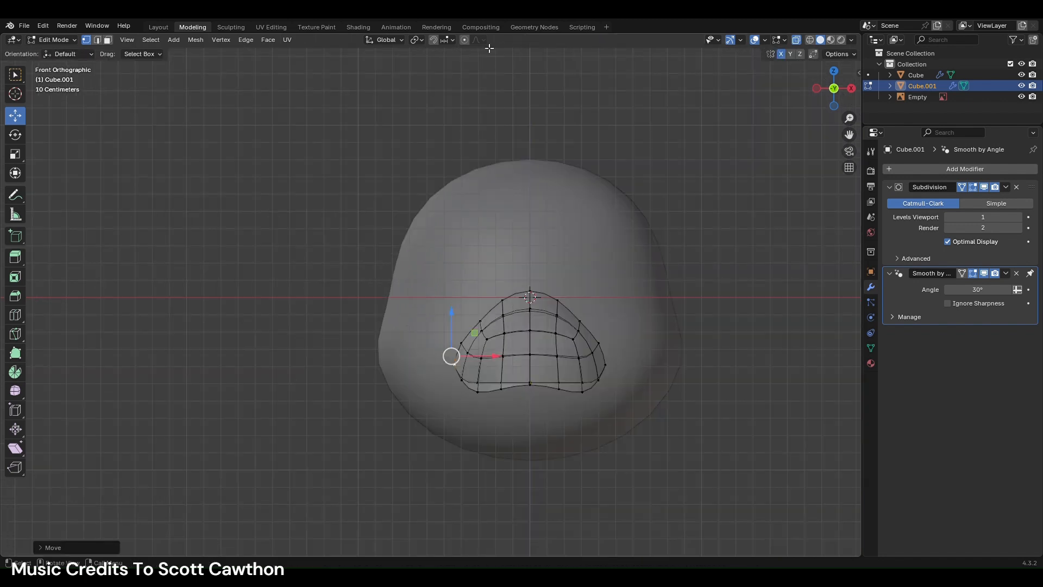
# - Check the snout's smoothed side profile in the Layout workspace and return to the Modeling workspace
pyautogui.click(158, 26)
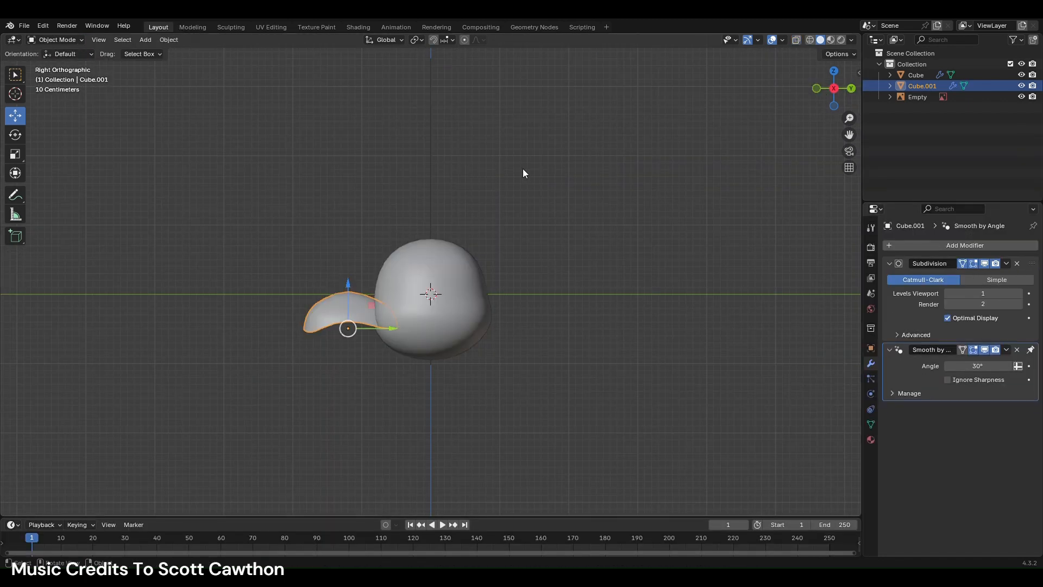
pyautogui.click(538, 216)
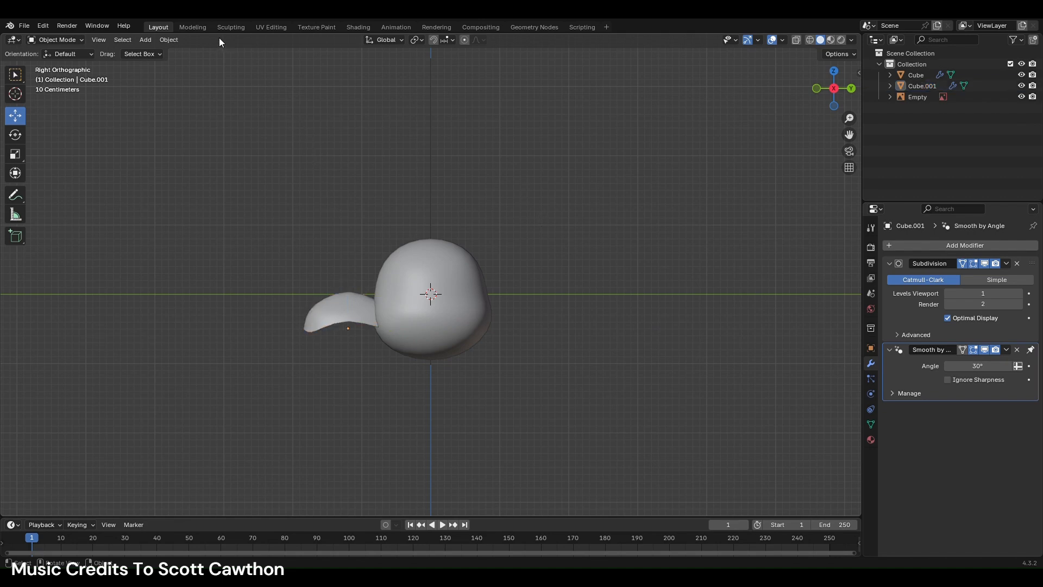
pyautogui.click(197, 28)
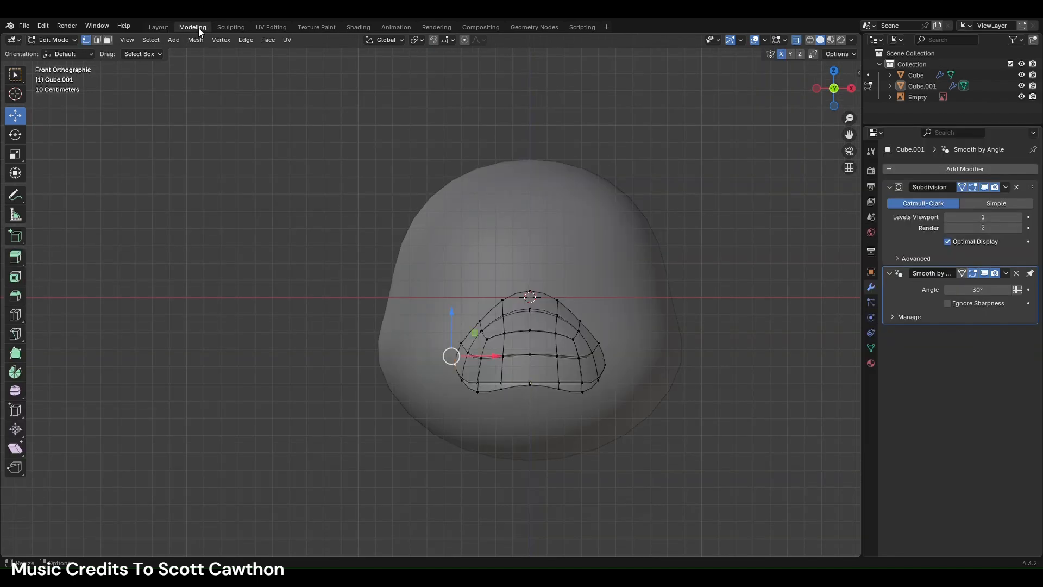
# - In side view, delete the snout's rear vertices and try to extrude the open rear edge towards the head
pyautogui.click(851, 89)
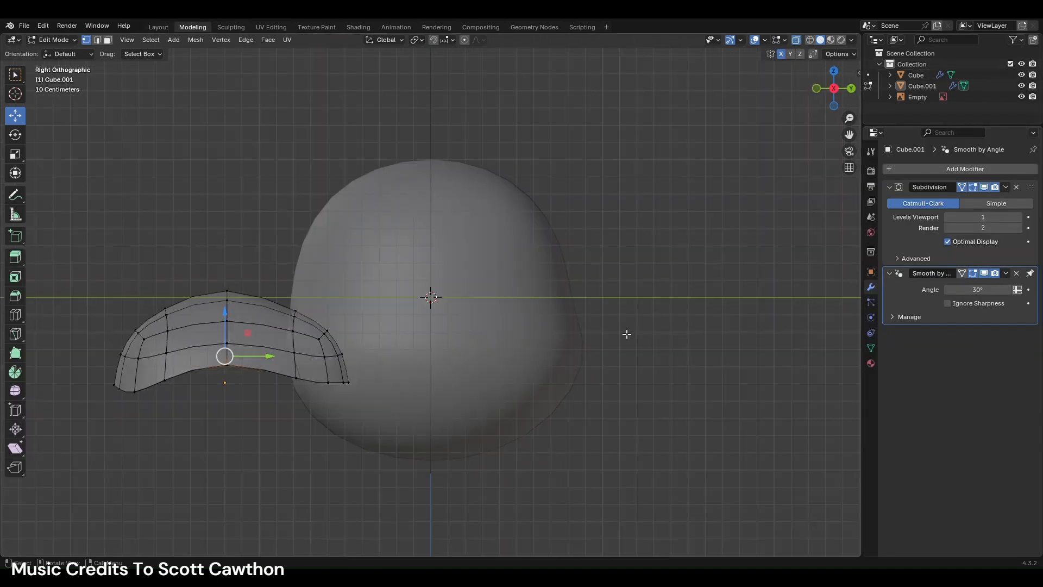
pyautogui.moveTo(283, 293); pyautogui.dragTo(383, 419)
pyautogui.rightClick(373, 390)
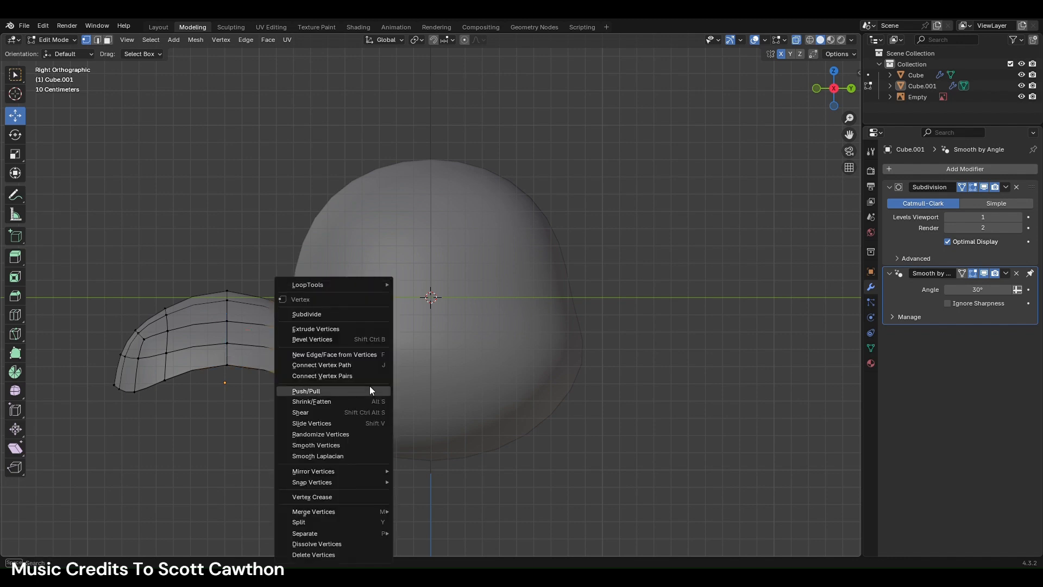
pyautogui.click(338, 552)
pyautogui.moveTo(207, 269); pyautogui.dragTo(296, 391)
pyautogui.press('e')
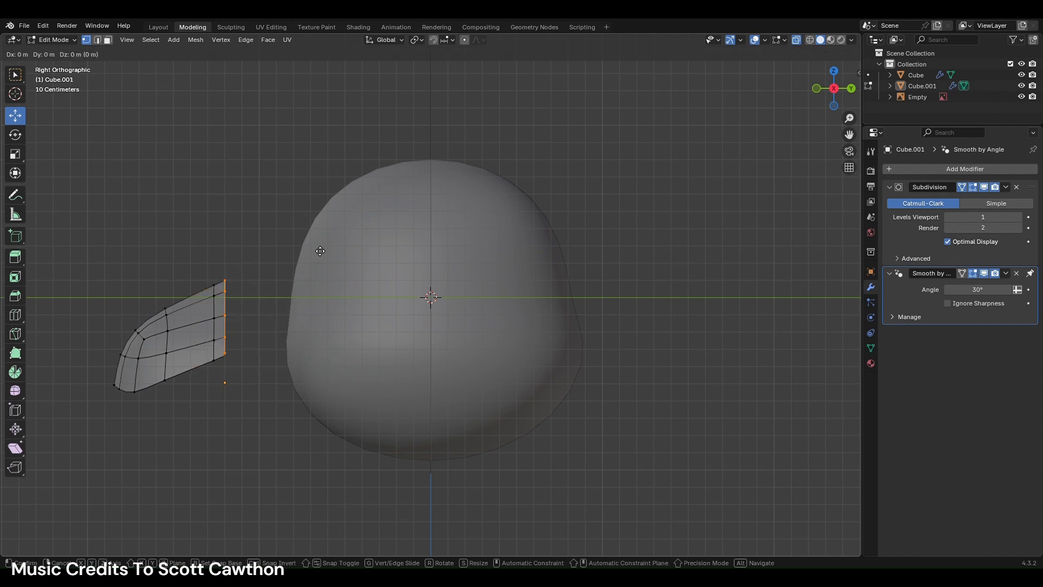
pyautogui.click(369, 254)
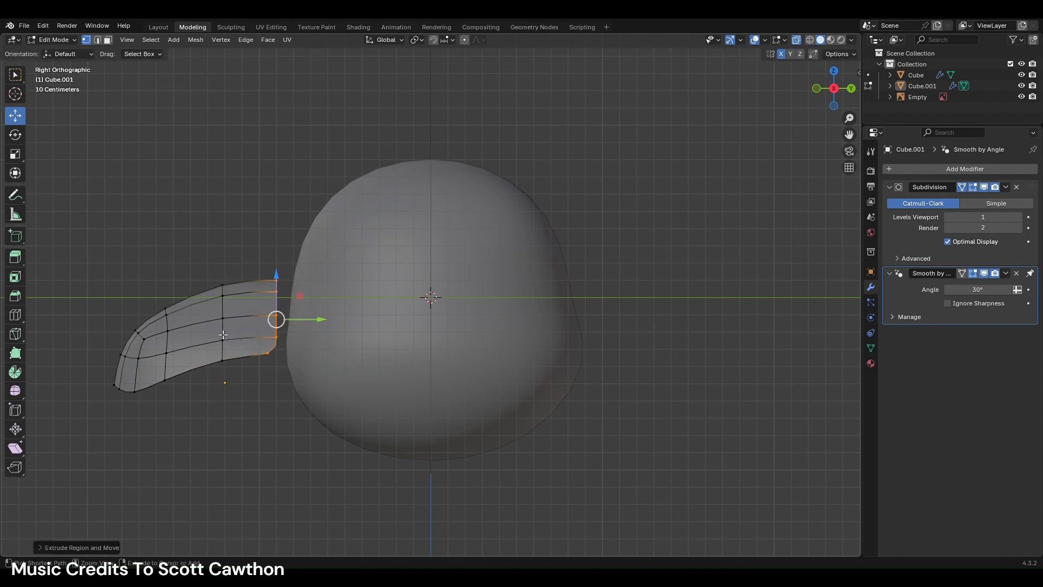
# - Undo the extrusion and move the whole shortened snout along Y into the head
pyautogui.hotkey('ctrl', 'z')
pyautogui.press('a')
pyautogui.press('g')
pyautogui.press('y')
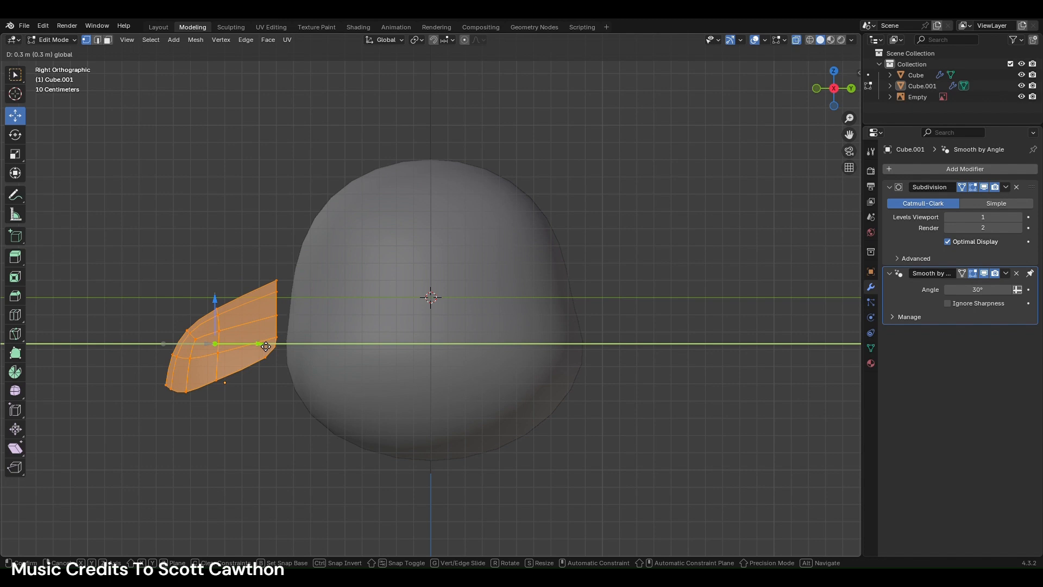
pyautogui.click(259, 349)
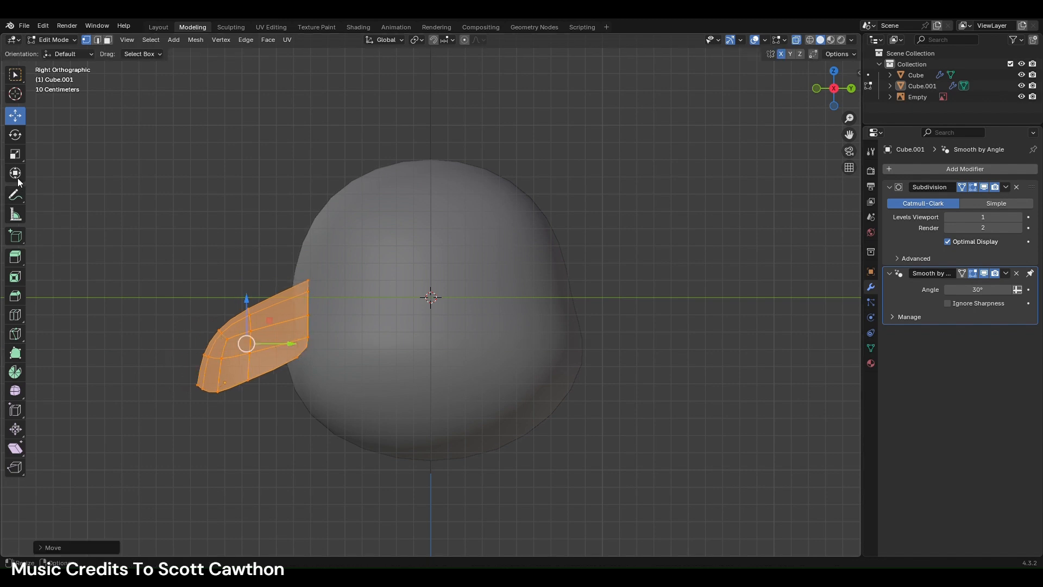
# - Try scaling the shortened snout along Y, and undo back to the full mesh with its rear vertices selected
pyautogui.click(16, 154)
pyautogui.moveTo(289, 343); pyautogui.dragTo(236, 353)
pyautogui.hotkey('shift', 'space')
pyautogui.press('g')
pyautogui.hotkey('ctrl', 'z')
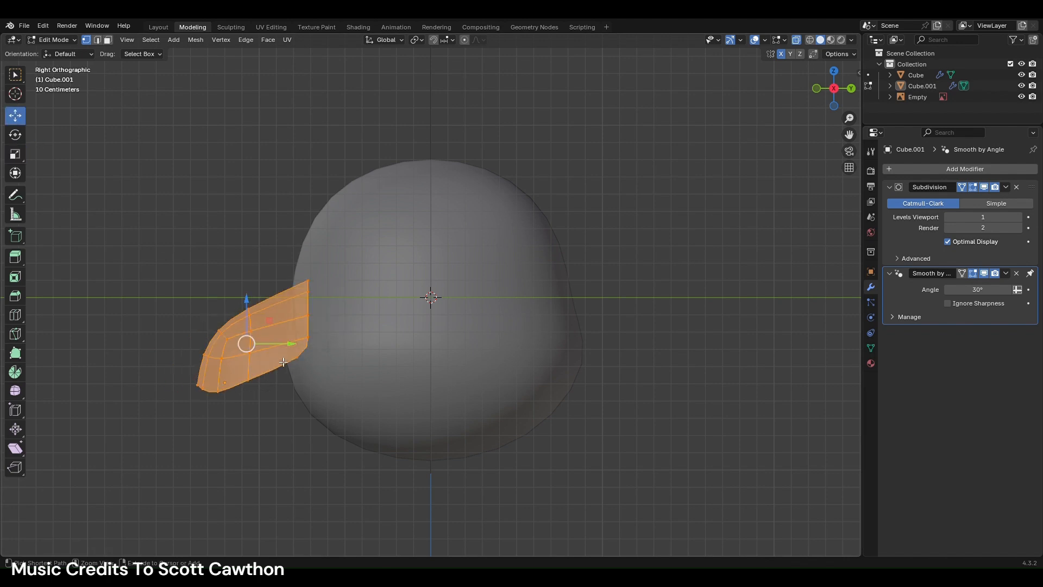
pyautogui.hotkey('ctrl', 'z')
pyautogui.hotkey('ctrl', 'z')
pyautogui.hotkey('ctrl', 'shift', 'z')
pyautogui.hotkey('ctrl', 'shift', 'z')
pyautogui.hotkey('ctrl', 'shift', 'z')
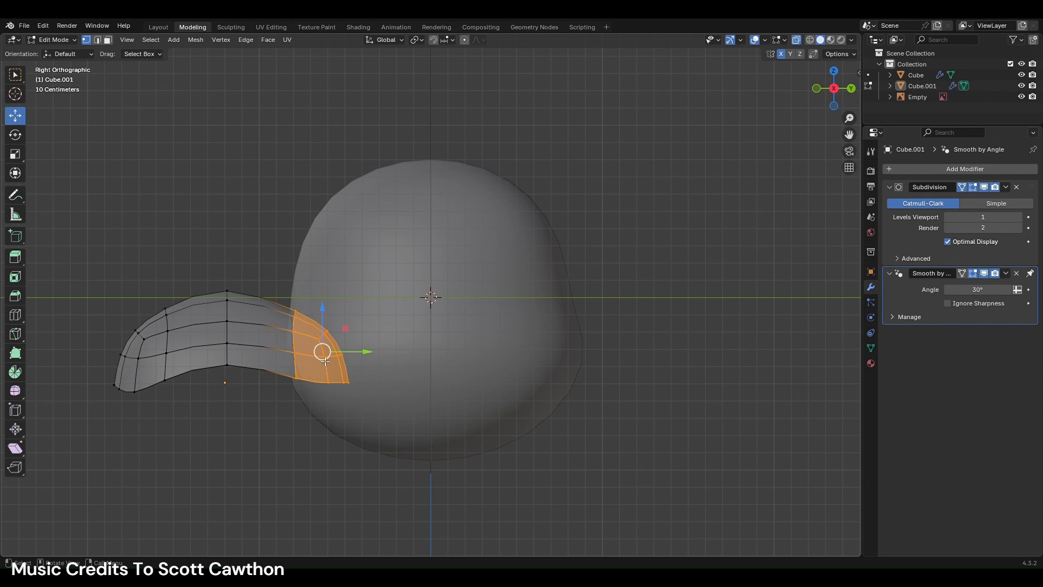
# - Scale up and raise the snout's rear section, and shift its middle edge loop back along Y
pyautogui.press('s')
pyautogui.click(456, 407)
pyautogui.moveTo(329, 320); pyautogui.dragTo(314, 301)
pyautogui.click(225, 284)
pyautogui.keyDown('alt'); pyautogui.click(241, 307); pyautogui.keyUp('alt')
pyautogui.moveTo(269, 325); pyautogui.dragTo(288, 325)
# - Pull the snout's upper front vertices forward and up, turning on proportional editing for the final move
pyautogui.hotkey('alt', 'a')
pyautogui.keyDown('shift'); pyautogui.moveTo(135, 370); pyautogui.dragTo(328, 370, button='middle'); pyautogui.keyUp('shift')
pyautogui.scroll(2, 328, 370)
pyautogui.moveTo(275, 326); pyautogui.dragTo(248, 353)
pyautogui.press('o')
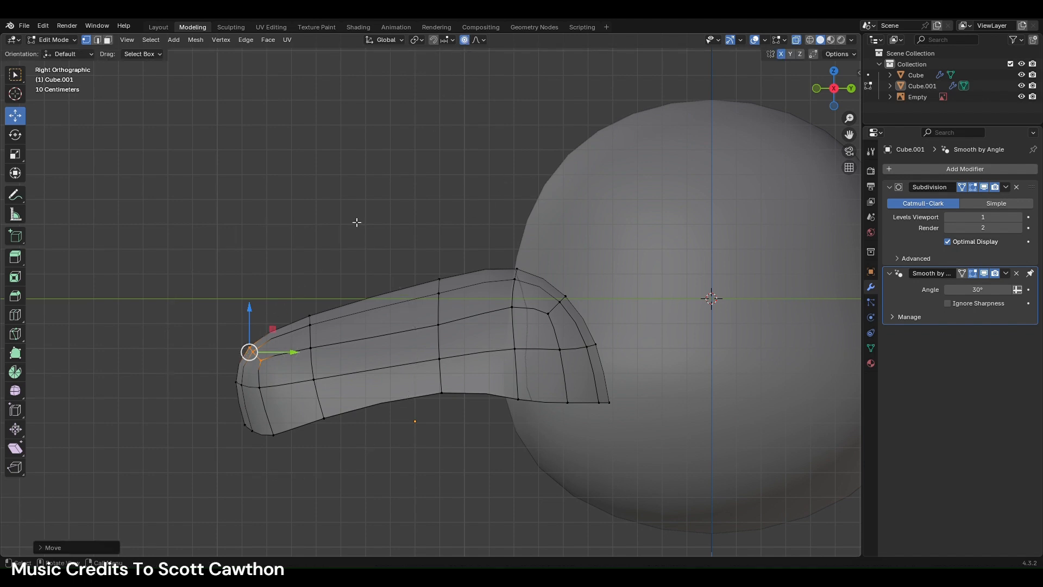
pyautogui.moveTo(265, 353); pyautogui.dragTo(238, 334)
# - Rotate the snout's lower front vertices and move them back along Y with proportional editing
pyautogui.moveTo(231, 402); pyautogui.dragTo(377, 425)
pyautogui.press('r')
pyautogui.click(390, 377)
pyautogui.moveTo(269, 426); pyautogui.dragTo(292, 435)
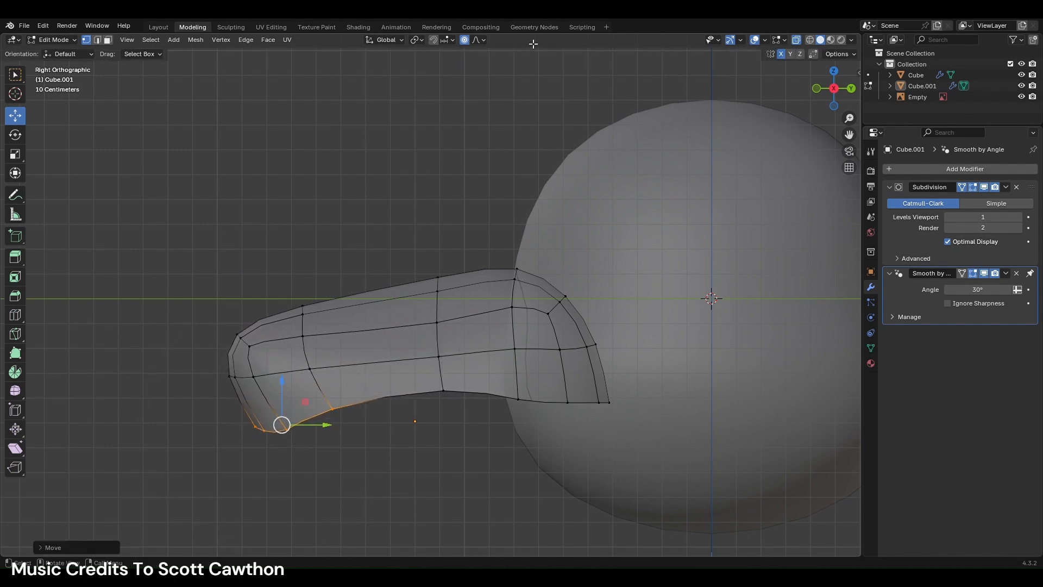
# - Turn off proportional editing and move the bottom-edge vertex behind the snout tip back and about 0.06 m down
pyautogui.click(465, 40)
pyautogui.keyDown('alt'); pyautogui.click(561, 397); pyautogui.keyUp('alt')
pyautogui.click(336, 418)
pyautogui.press('g')
pyautogui.press('y')
pyautogui.click(354, 433)
pyautogui.press('g')
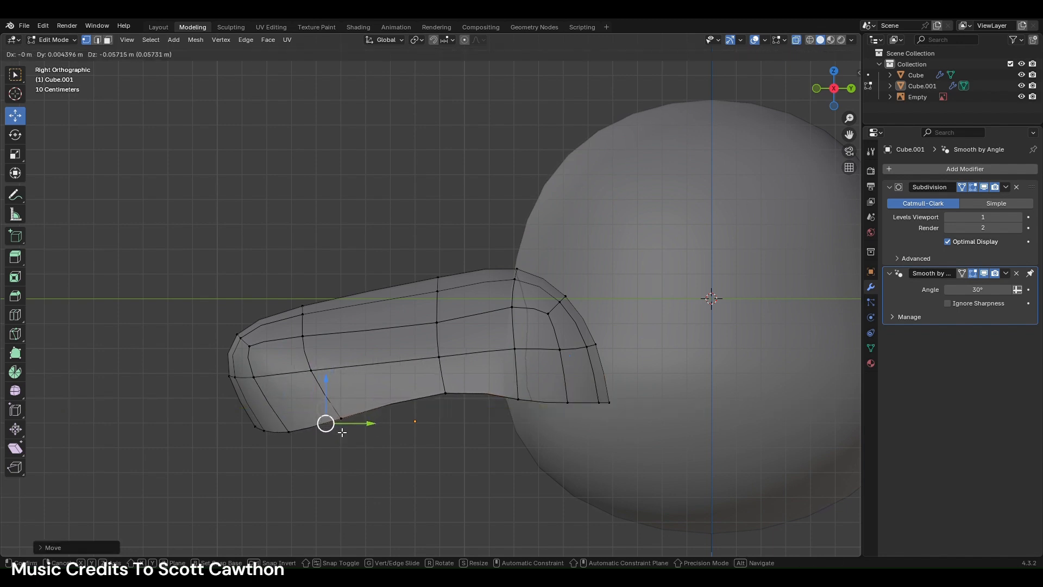
pyautogui.click(341, 437)
# - Adjust the snout's middle bottom-edge vertex and move the one entering the head about 0.09 m back and 0.08 m up
pyautogui.click(447, 403)
pyautogui.moveTo(448, 405); pyautogui.dragTo(478, 405)
pyautogui.click(520, 403)
pyautogui.click(541, 427)
pyautogui.click(520, 402)
pyautogui.press('g')
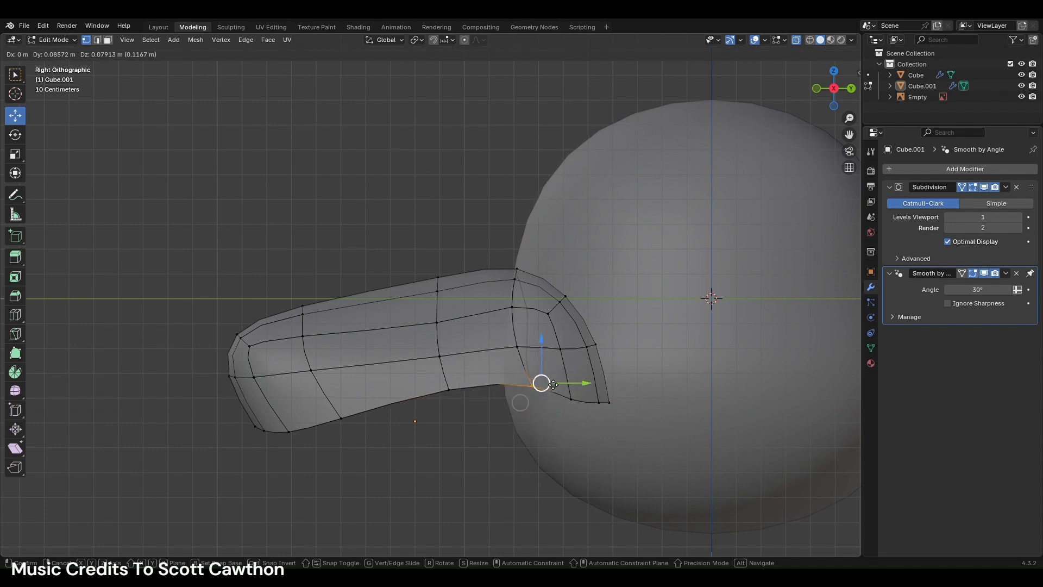
pyautogui.click(553, 384)
# - Lower the mid-snout top-edge vertex and cut a new edge loop between it and the head
pyautogui.click(438, 281)
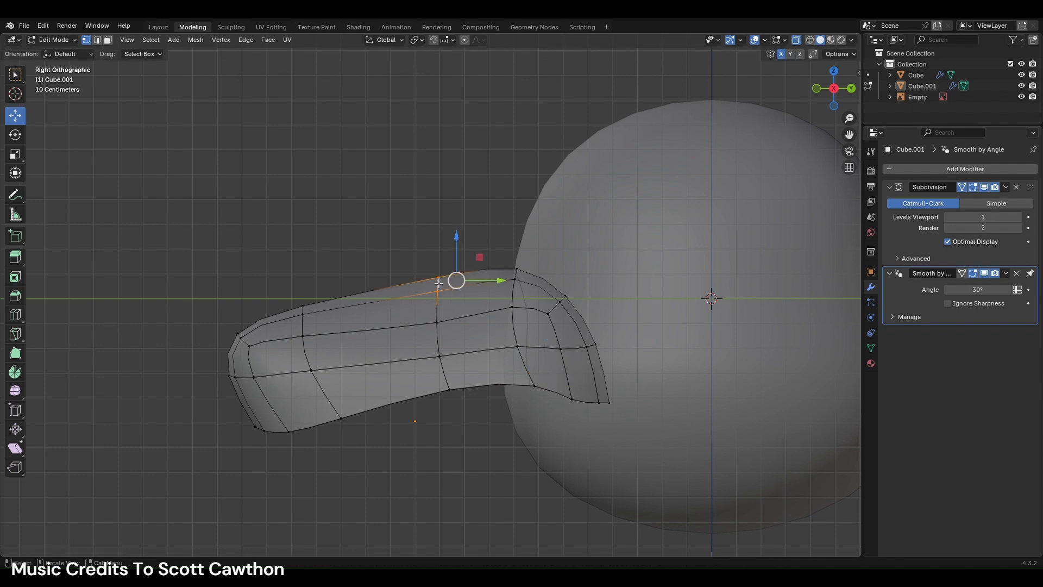
pyautogui.moveTo(457, 281); pyautogui.dragTo(458, 305)
pyautogui.hotkey('ctrl', 'r')
pyautogui.click(487, 283)
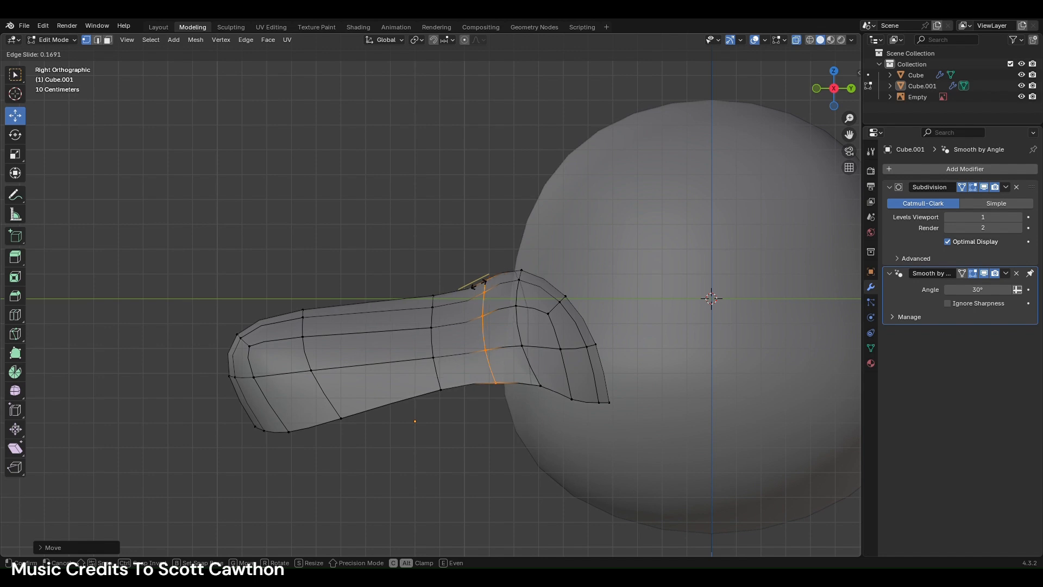
pyautogui.click(457, 307)
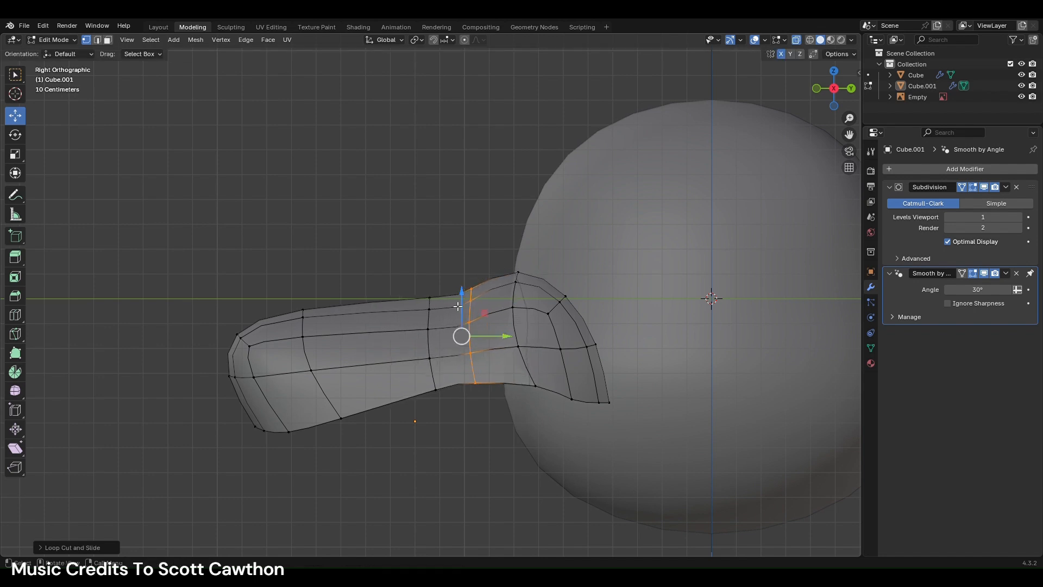
# - Switch to edge selection and dissolve the two middle edge loops across the snout
pyautogui.keyDown('alt'); pyautogui.keyDown('shift'); pyautogui.click(433, 349); pyautogui.keyUp('shift'); pyautogui.keyUp('alt')
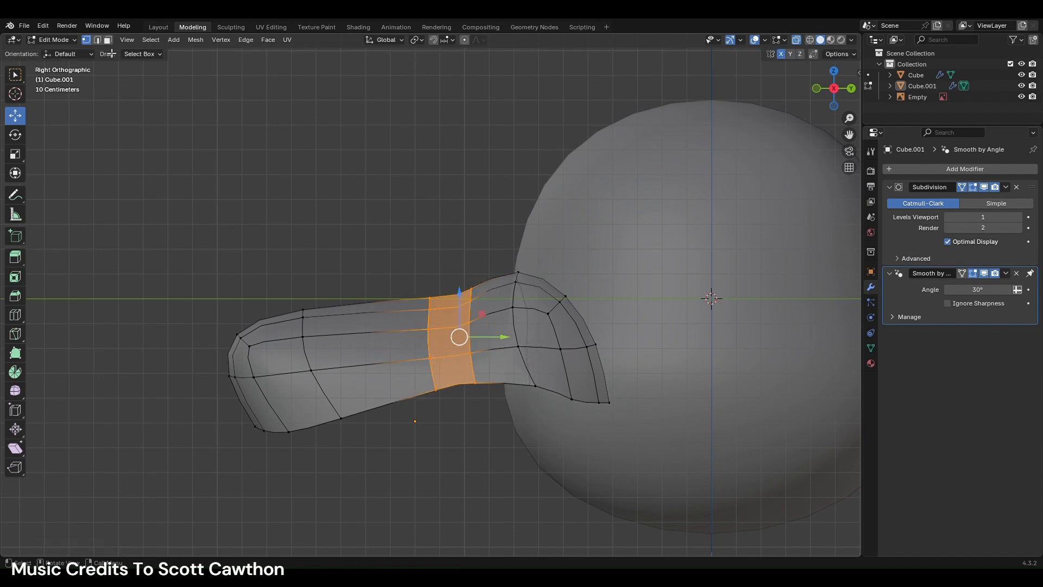
pyautogui.click(96, 40)
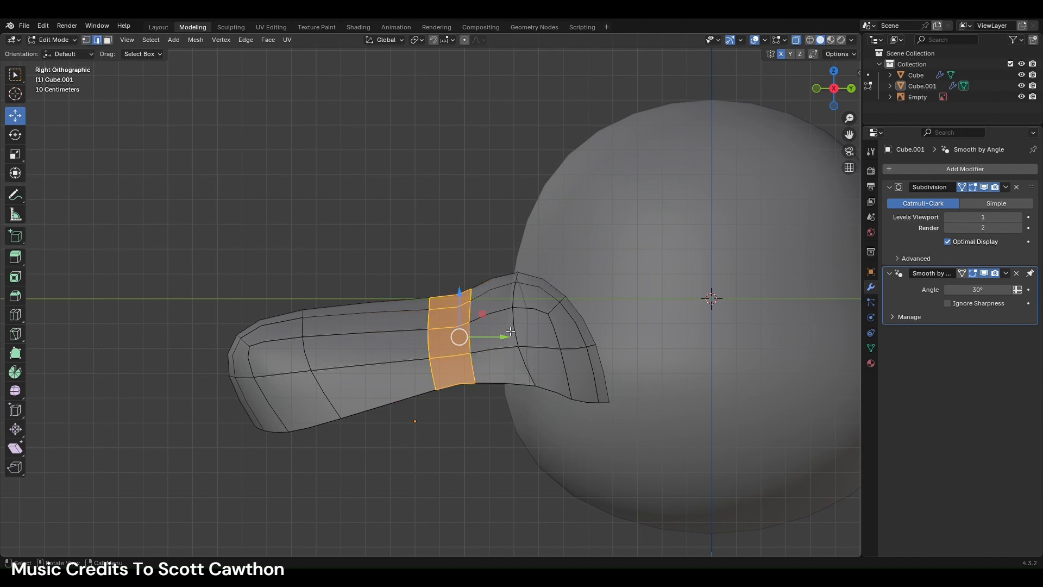
pyautogui.rightClick(514, 336)
pyautogui.click(488, 545)
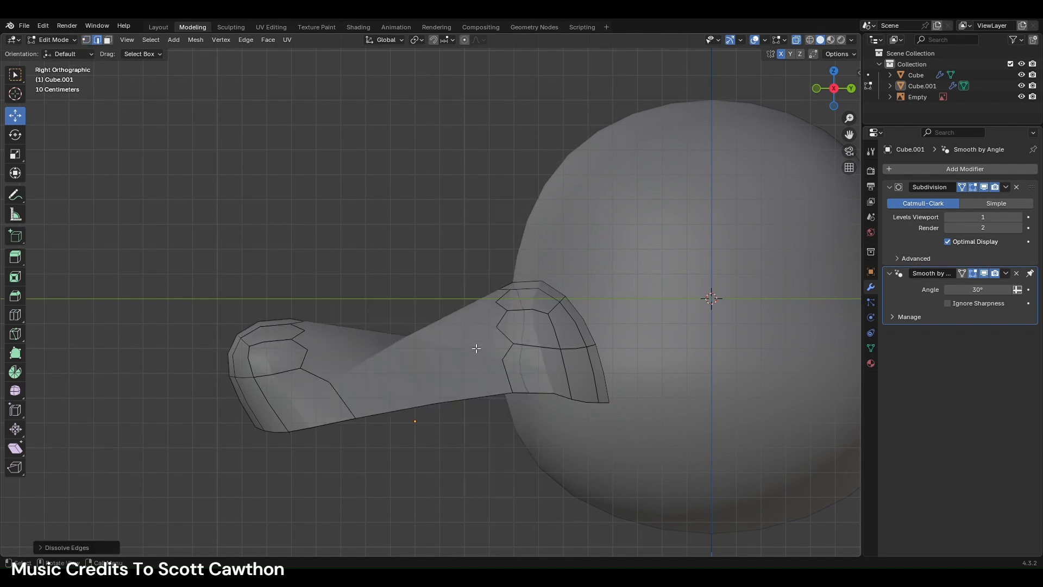
pyautogui.hotkey('ctrl', 'z')
pyautogui.hotkey('ctrl', 'z')
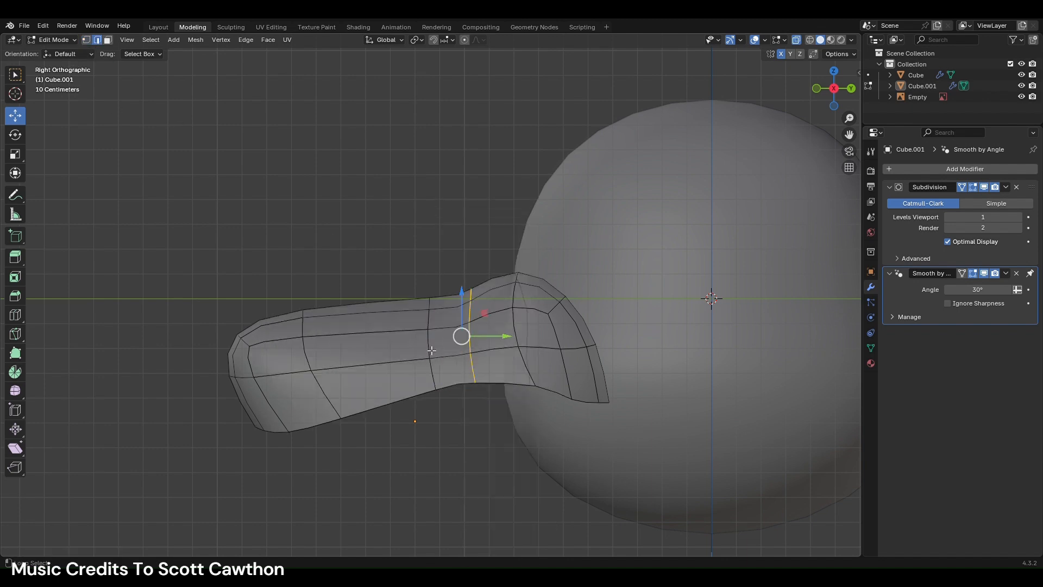
pyautogui.rightClick(478, 391)
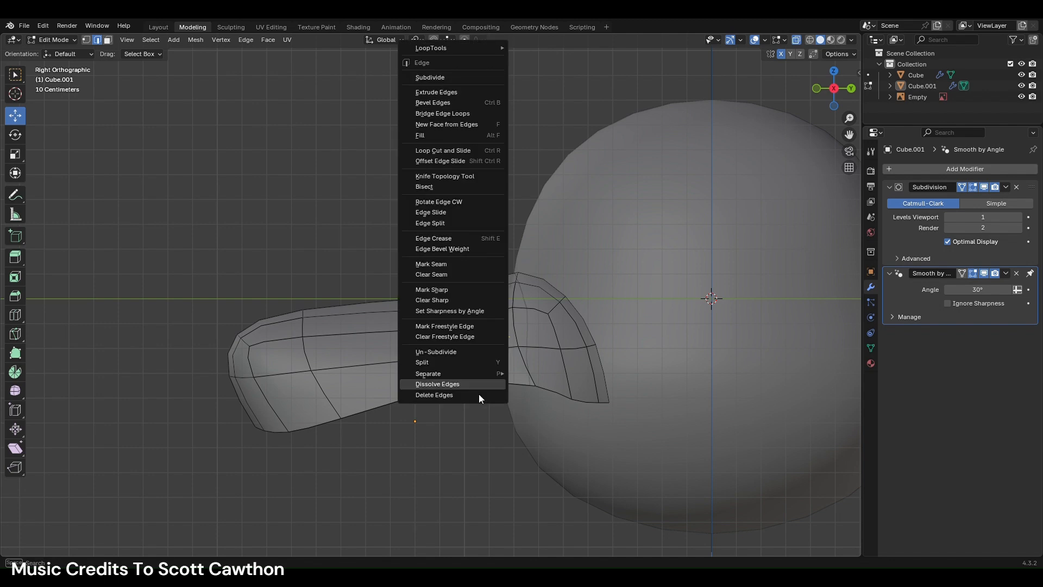
pyautogui.click(455, 385)
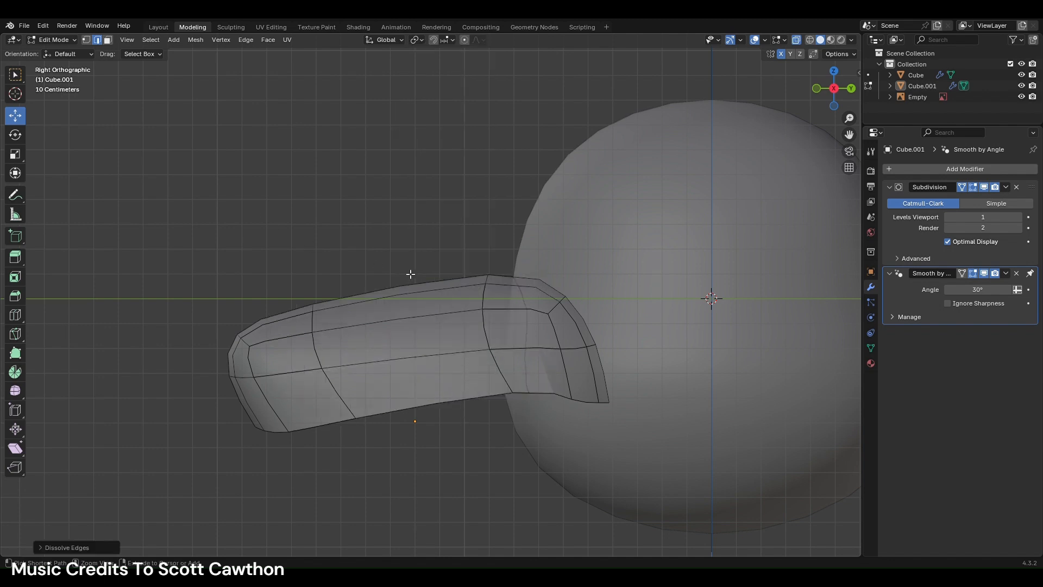
pyautogui.hotkey('ctrl', 'r')
pyautogui.click(410, 275)
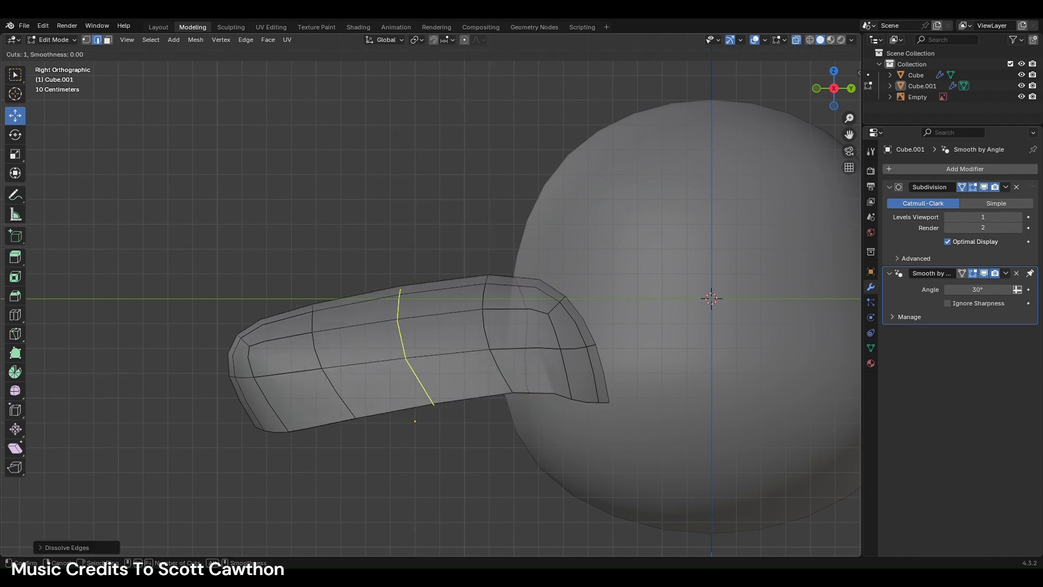
pyautogui.click(413, 274)
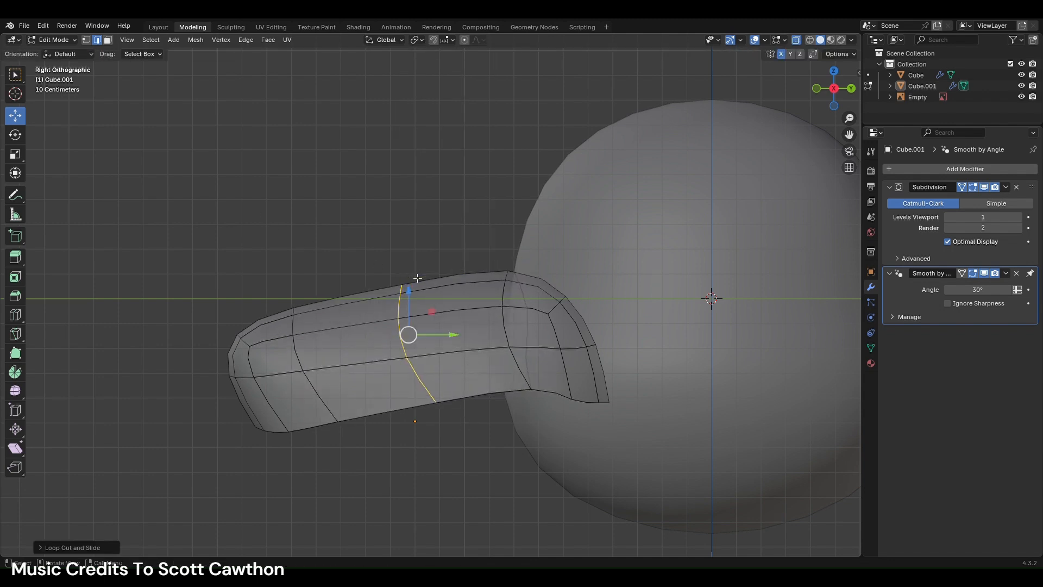
pyautogui.hotkey('ctrl', 'z')
# - Add three evenly spaced, unslid loop cuts across the long middle section of the snout
pyautogui.hotkey('ctrl', 'r')
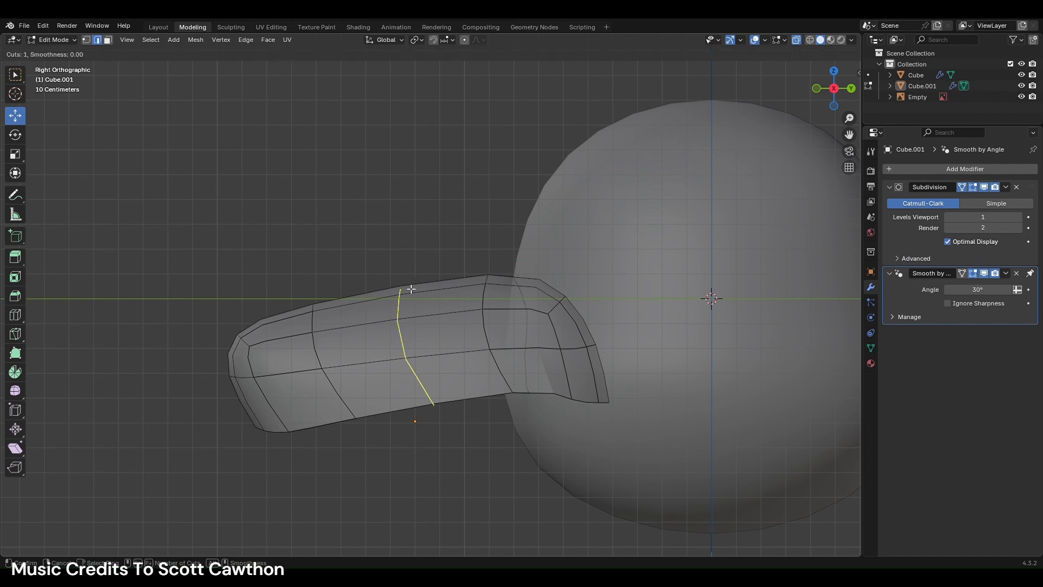
pyautogui.scroll(2, 412, 289)
pyautogui.scroll(8, 412, 291)
pyautogui.scroll(-6, 411, 296)
pyautogui.click(406, 292)
pyautogui.rightClick(407, 293)
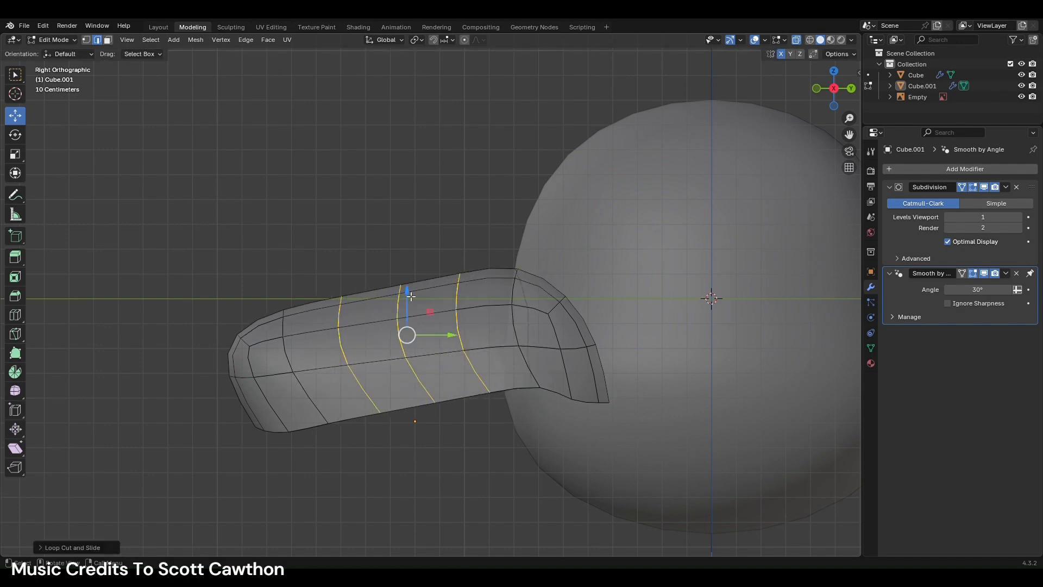
# - Switch to vertex selection, turn off X-ray, and return to the right side view
pyautogui.click(469, 296)
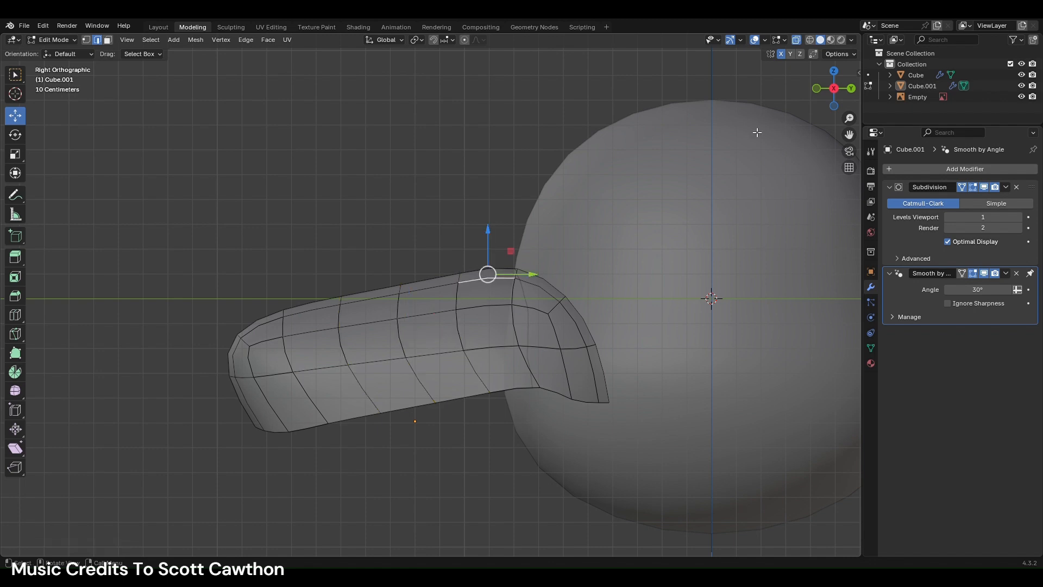
pyautogui.click(817, 89)
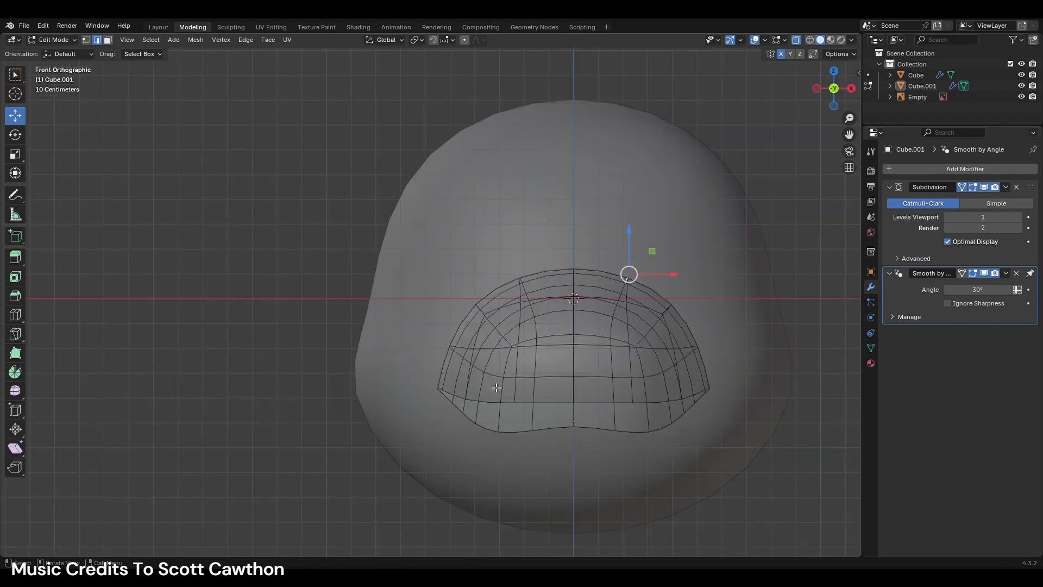
pyautogui.click(86, 39)
pyautogui.click(796, 39)
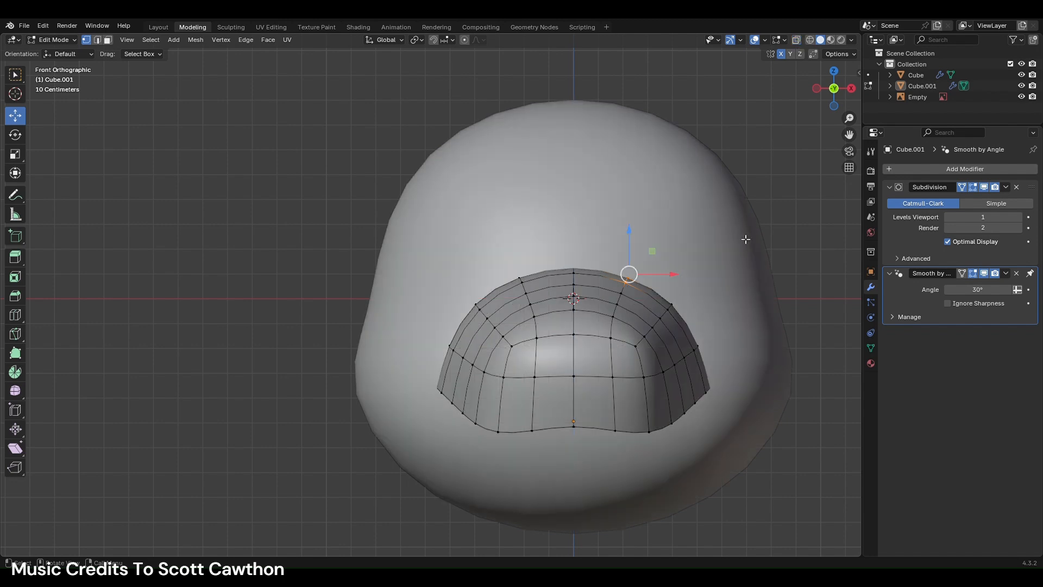
pyautogui.click(852, 88)
# - Try repositioning the snout's middle and rear bottom-edge vertices in the side view, and undo the moves
pyautogui.click(426, 410)
pyautogui.click(437, 407)
pyautogui.moveTo(434, 407); pyautogui.dragTo(495, 404)
pyautogui.click(496, 405)
pyautogui.click(495, 400)
pyautogui.press('g')
pyautogui.click(527, 426)
pyautogui.click(546, 390)
pyautogui.click(457, 420)
pyautogui.keyDown('shift'); pyautogui.click(505, 404); pyautogui.keyUp('shift')
pyautogui.hotkey('ctrl', 'z')
pyautogui.keyDown('shift'); pyautogui.click(482, 413); pyautogui.keyUp('shift')
pyautogui.click(483, 413)
pyautogui.hotkey('ctrl', 'z')
pyautogui.hotkey('ctrl', 'z')
pyautogui.hotkey('ctrl', 'z')
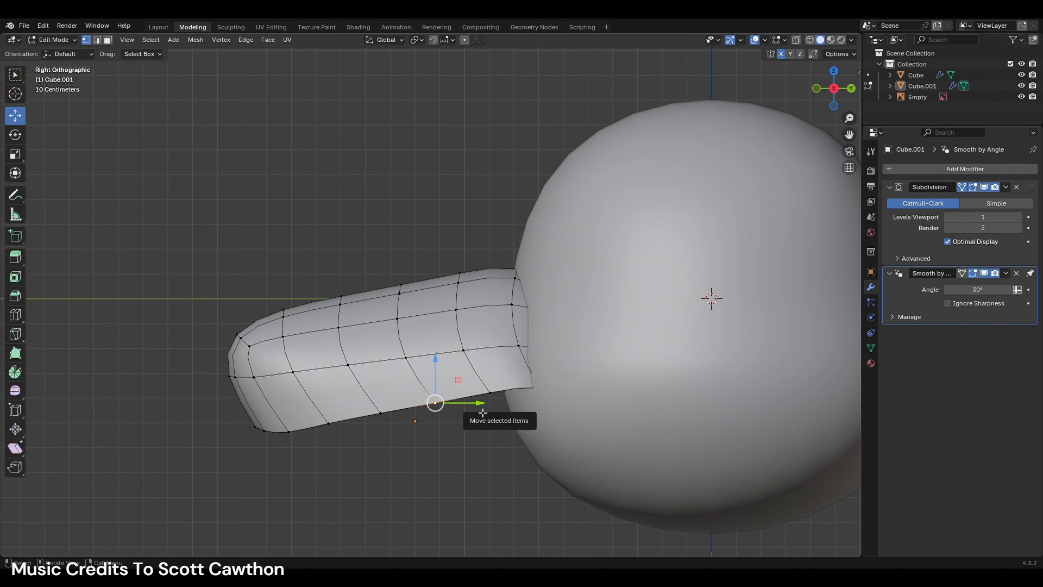
# - Move the three bottom-edge vertices nearest the snout tip downward to deepen the front of the snout
pyautogui.click(328, 423)
pyautogui.moveTo(326, 423); pyautogui.dragTo(255, 433)
pyautogui.click(288, 435)
pyautogui.click(258, 430)
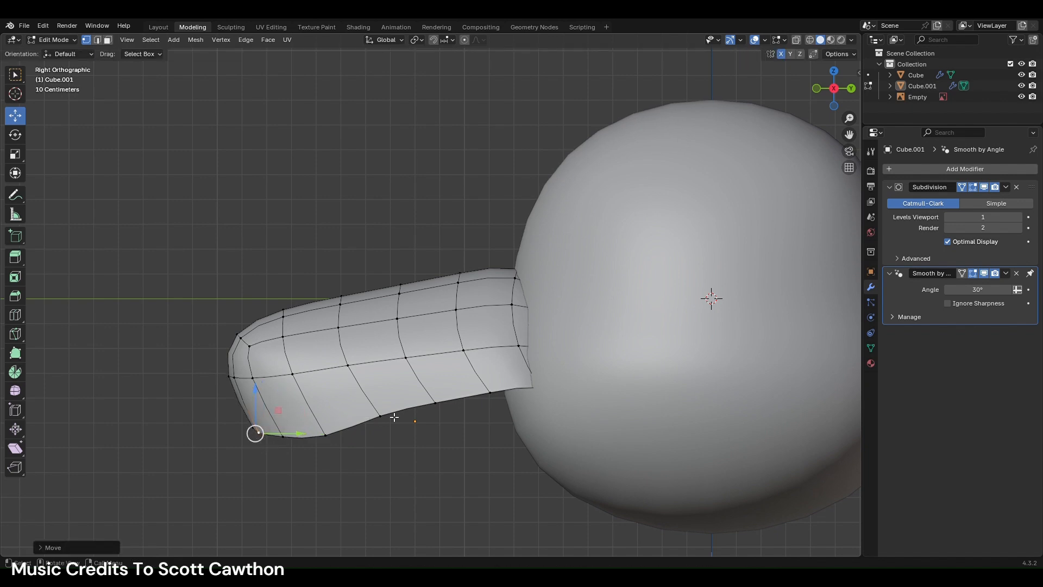
# - Adjust the remaining bottom-edge vertices, raising those toward the head so the snout's underside curves upward
pyautogui.click(380, 415)
pyautogui.click(435, 403)
pyautogui.moveTo(435, 403); pyautogui.dragTo(545, 383)
pyautogui.click(491, 394)
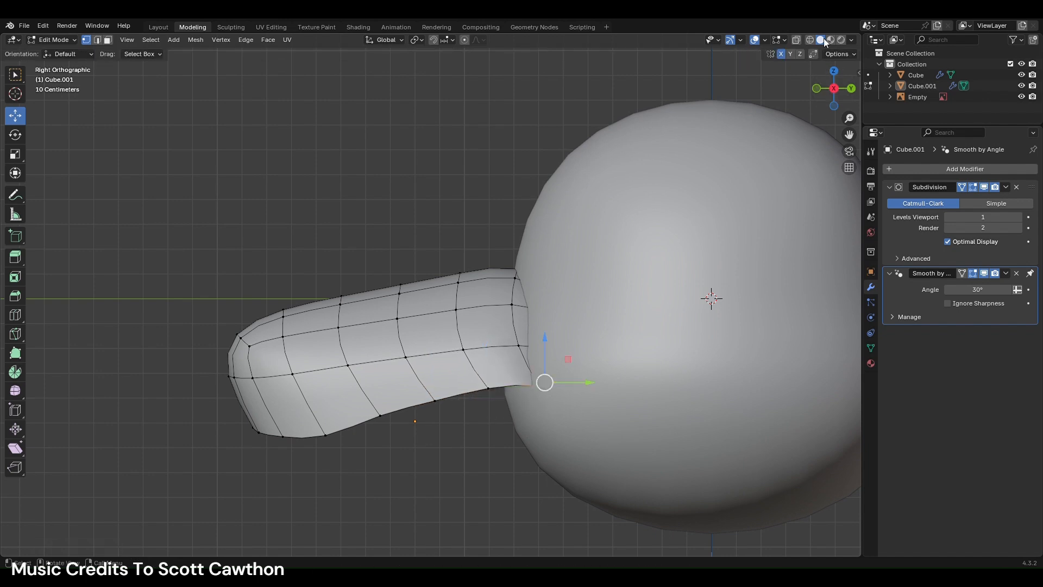
# - In the front view, move the snout's lower corner vertex inward along X with proportional editing turned on
pyautogui.click(817, 88)
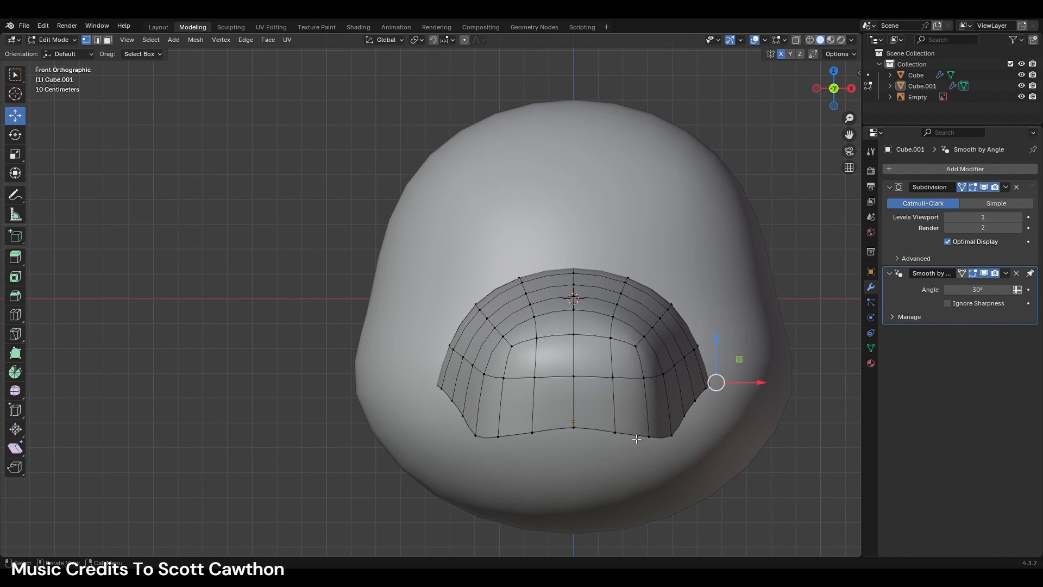
pyautogui.click(668, 443)
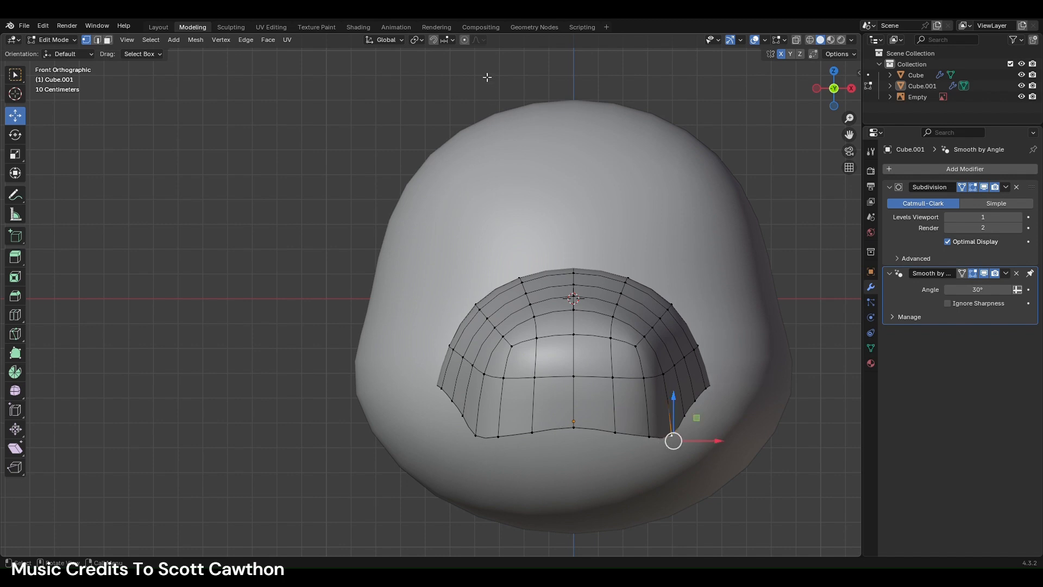
pyautogui.moveTo(728, 437); pyautogui.dragTo(706, 440)
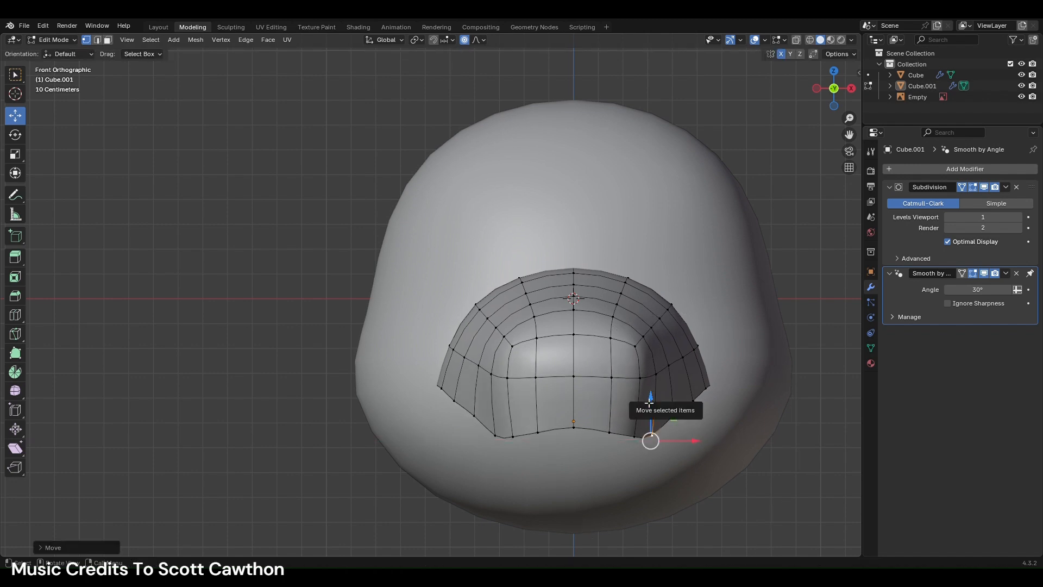
# - Turn off proportional editing and try lowering the snout's lower horizontal edge loop about 0.06 m along Z
pyautogui.keyDown('alt'); pyautogui.click(603, 377); pyautogui.keyUp('alt')
pyautogui.click(465, 40)
pyautogui.moveTo(583, 332); pyautogui.dragTo(582, 353)
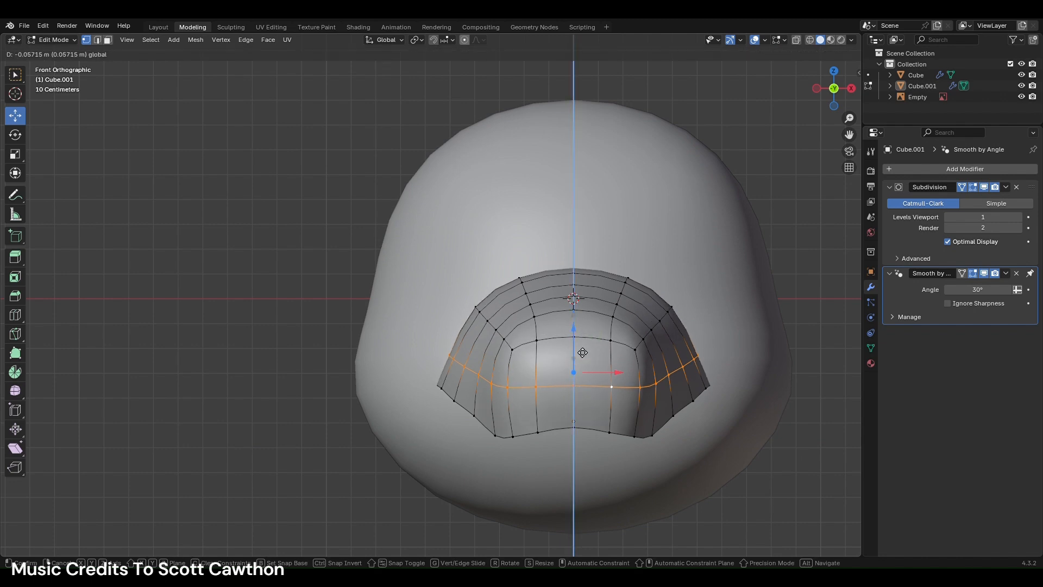
pyautogui.rightClick(583, 353)
# - Add a horizontal loop cut between the snout's lower edge loop and its bottom edge
pyautogui.hotkey('ctrl', 'r')
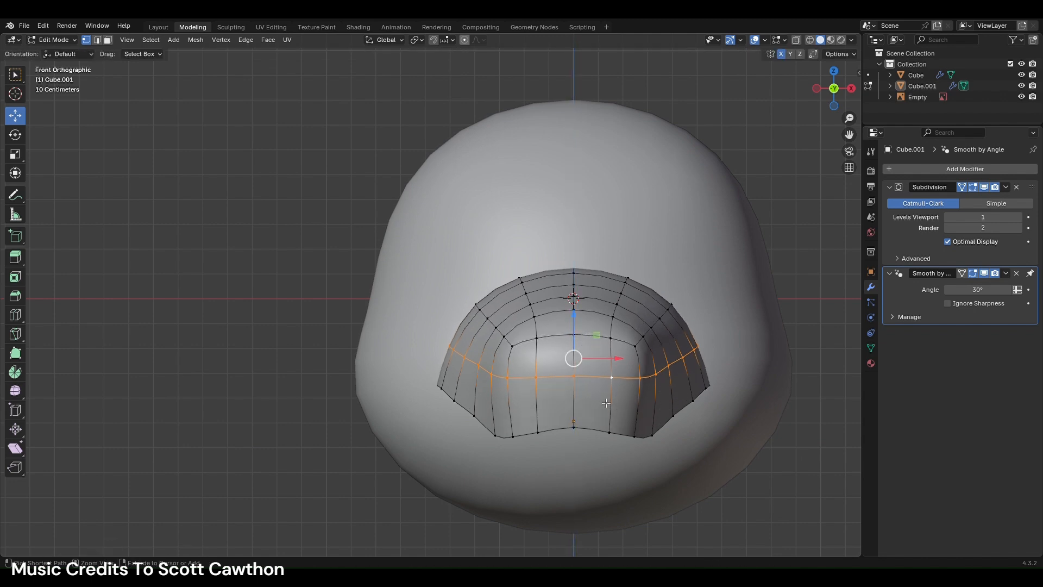
pyautogui.click(600, 402)
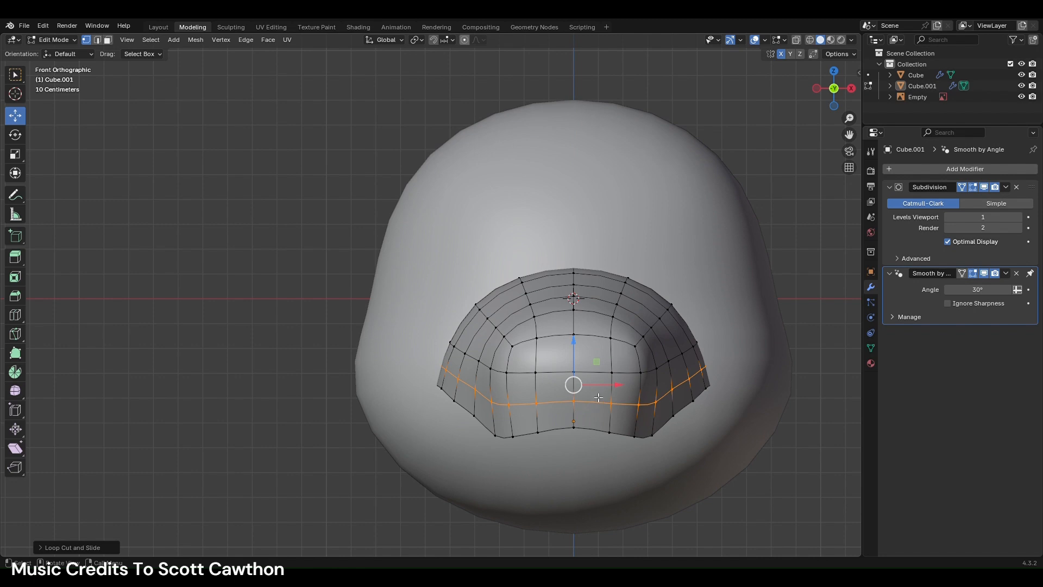
pyautogui.rightClick(598, 377)
# - Try fattening the snout's two lower horizontal edge loops by about 0.05 m with Shrink/Fatten, and clear the selection
pyautogui.hotkey('alt', 's')
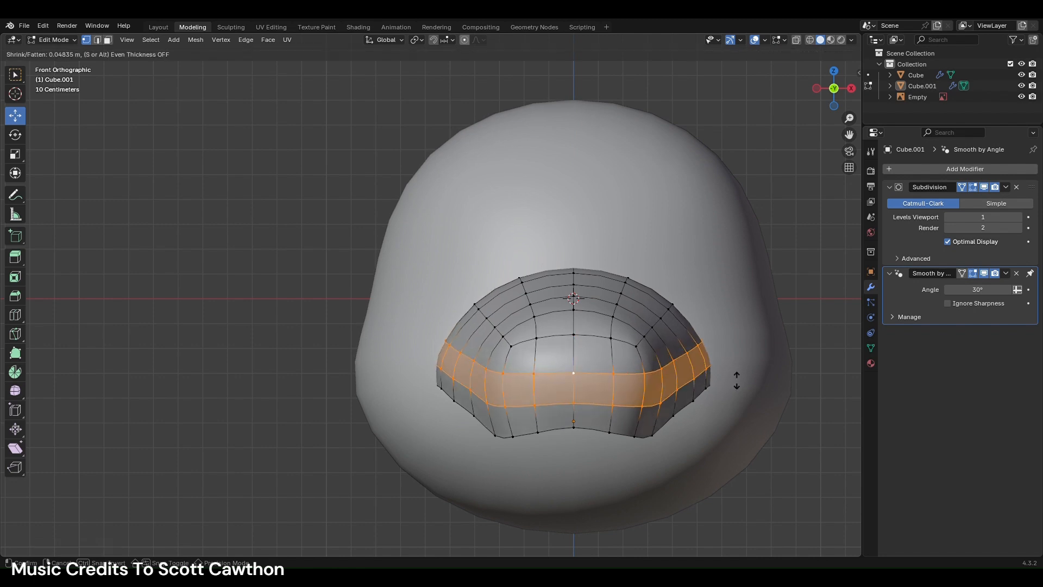
pyautogui.click(737, 382)
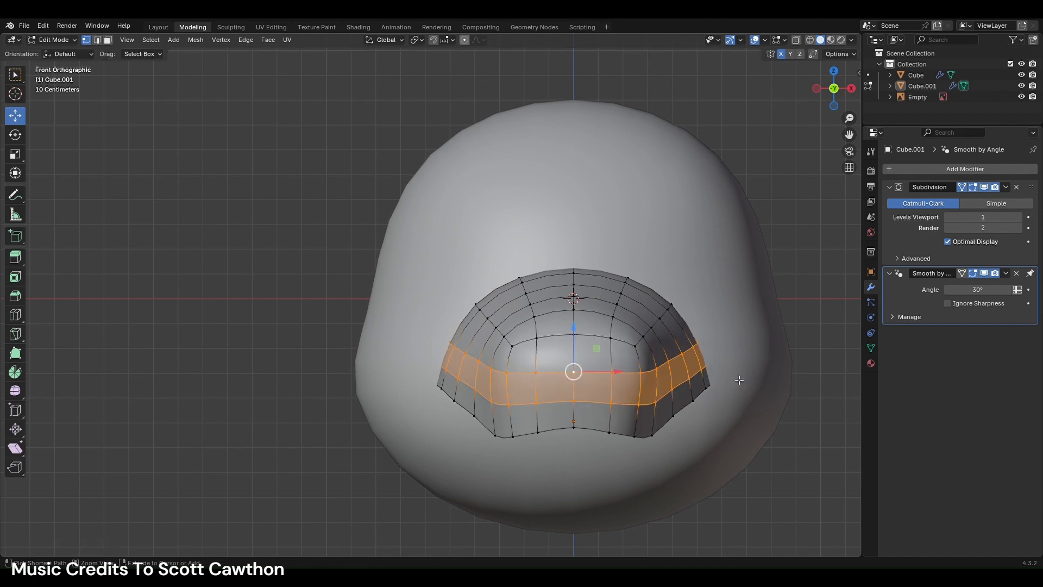
pyautogui.hotkey('alt', 'a')
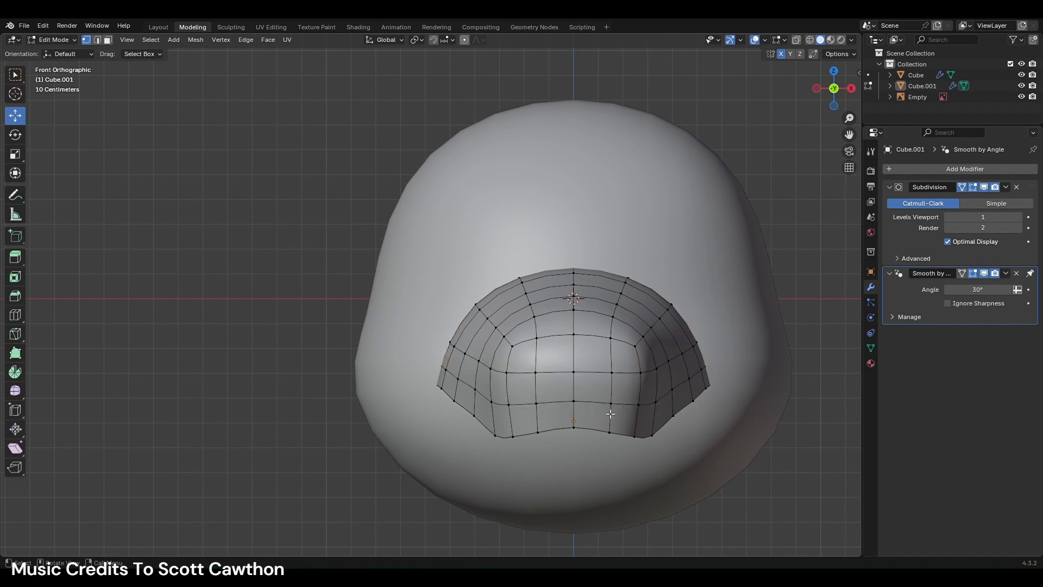
# - Move the snout's lower-left corner vertex upward in the front view
pyautogui.click(507, 440)
pyautogui.scroll(2, 553, 422)
pyautogui.moveTo(536, 507); pyautogui.dragTo(536, 485)
pyautogui.scroll(-12, 522, 466)
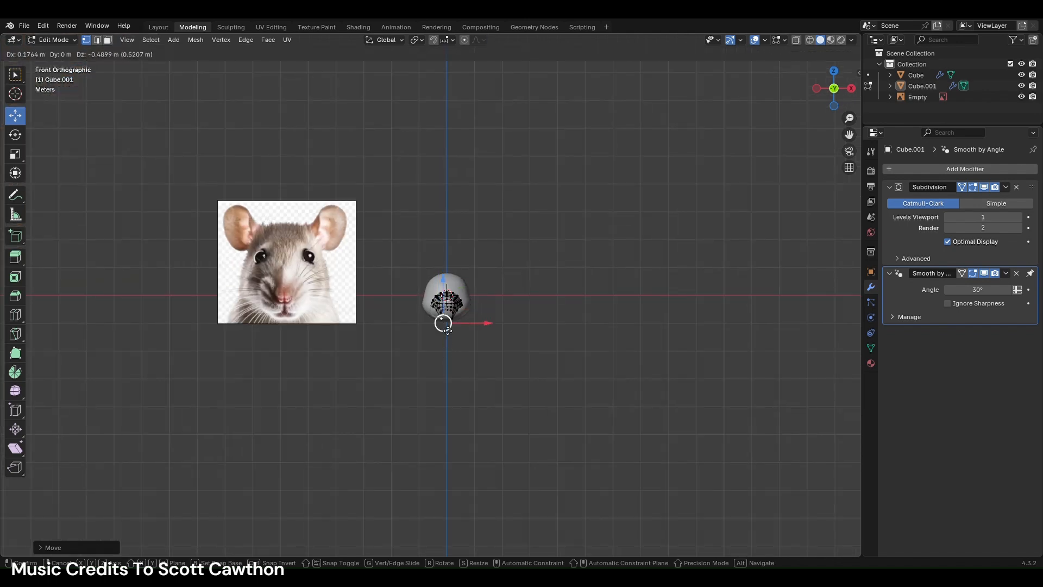
# - Turn on proportional editing, reposition the lower-left corner vertex, and nudge the new loop's side vertex down and outward
pyautogui.click(465, 40)
pyautogui.scroll(10, 454, 431)
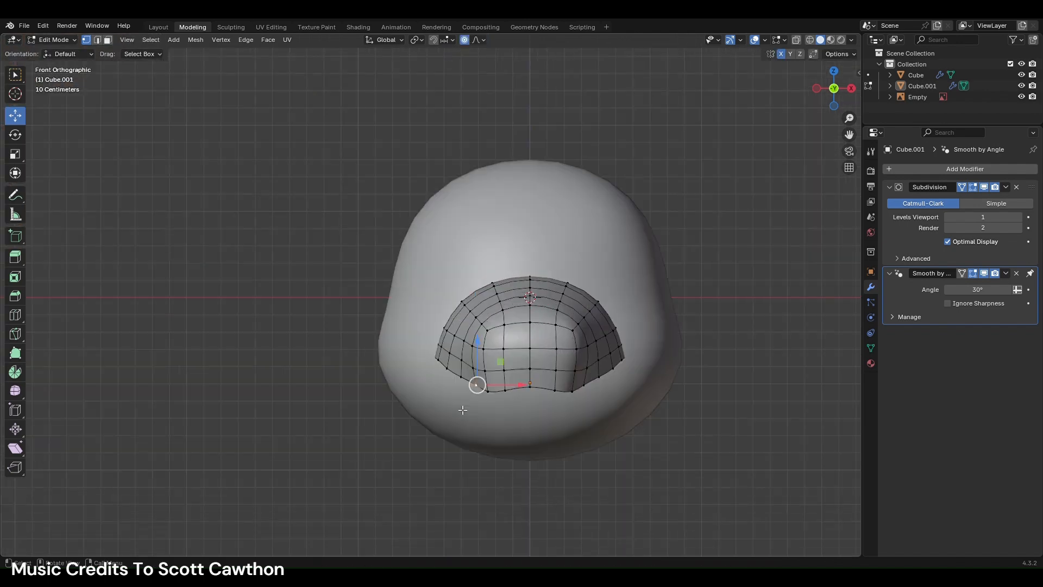
pyautogui.moveTo(511, 450); pyautogui.dragTo(539, 467)
pyautogui.scroll(7, 536, 470)
pyautogui.click(506, 422)
pyautogui.moveTo(495, 430); pyautogui.dragTo(492, 436)
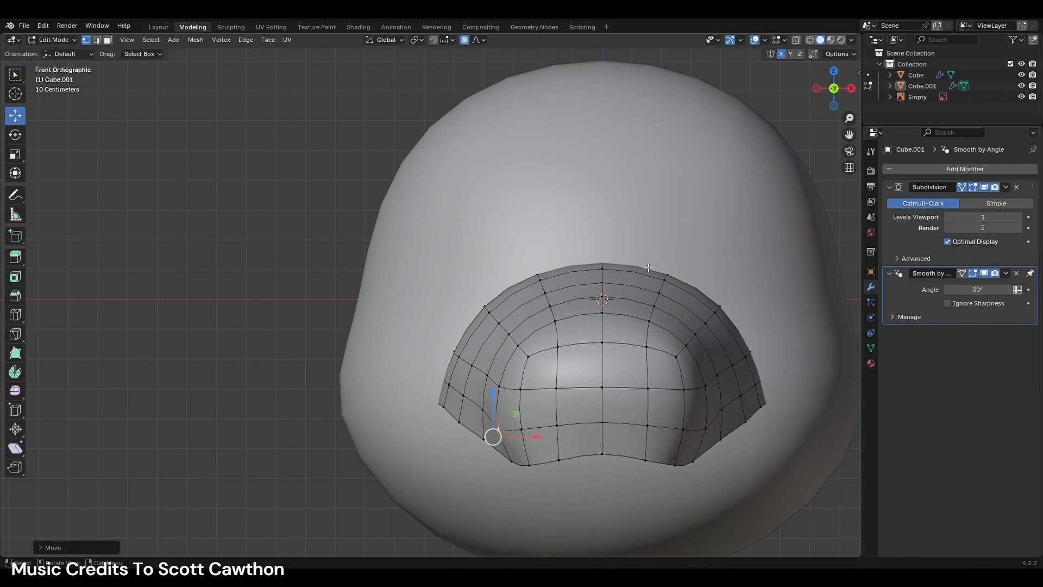
# - In the right side view with X-ray on, lower the upper vertices of the second edge loop behind the snout tip
pyautogui.click(851, 88)
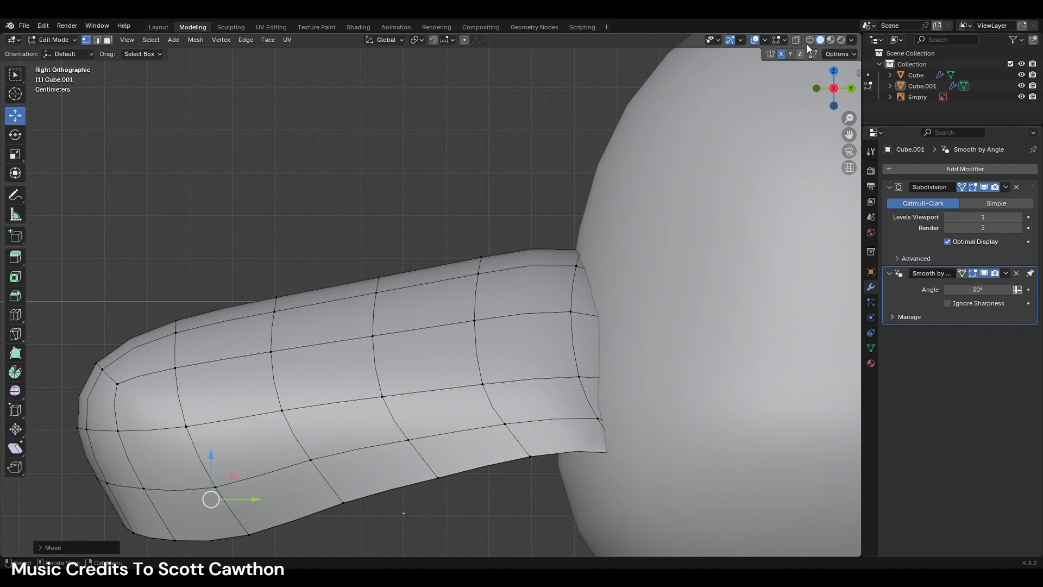
pyautogui.hotkey('alt', 'z')
pyautogui.moveTo(265, 280); pyautogui.dragTo(304, 380)
pyautogui.press('g')
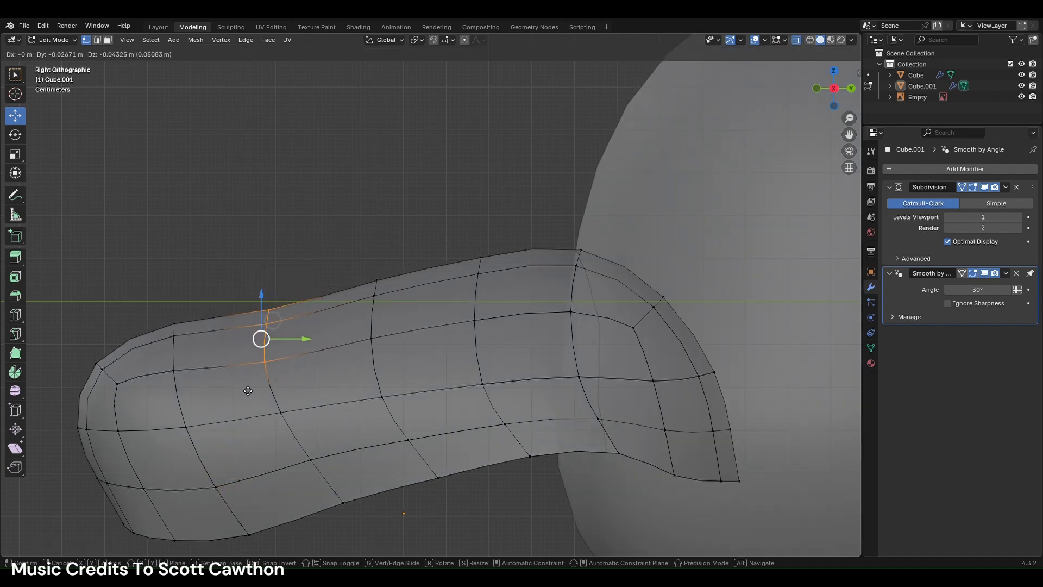
pyautogui.click(260, 381)
# - Move the upper vertices of the third edge loop slightly back and down to slope the snout's bridge
pyautogui.moveTo(348, 265); pyautogui.dragTo(384, 372)
pyautogui.press('g')
pyautogui.click(388, 367)
# - Move the upper rear vertices where the snout enters the head up and slightly back
pyautogui.moveTo(489, 213); pyautogui.dragTo(641, 326)
pyautogui.moveTo(618, 255); pyautogui.dragTo(614, 235)
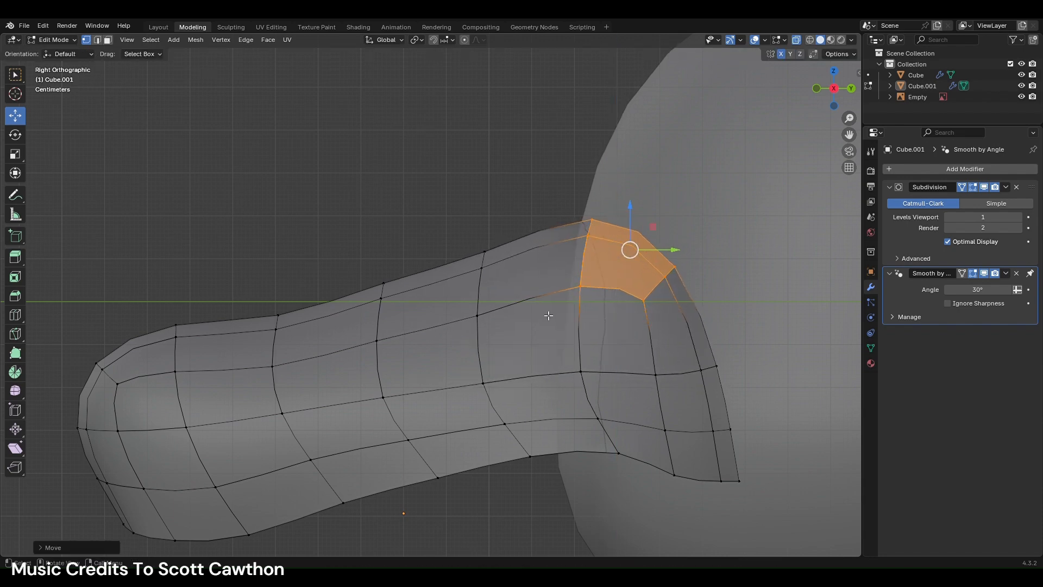
pyautogui.scroll(-5, 598, 304)
pyautogui.scroll(5, 664, 296)
pyautogui.scroll(-3, 496, 380)
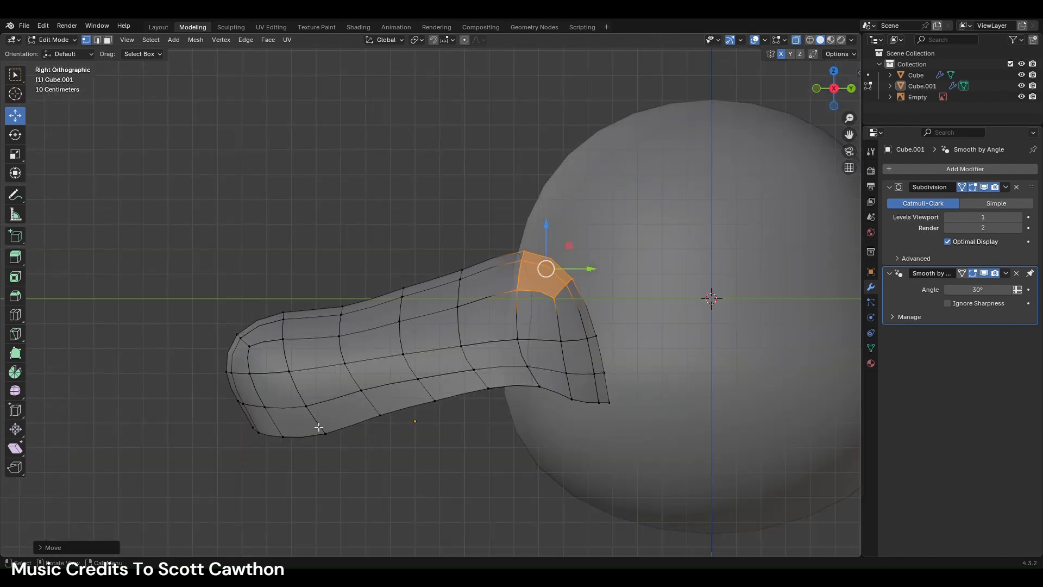
# - Rotate the lowest rear vertices of the snout slightly and raise them inside the head
pyautogui.keyDown('shift'); pyautogui.moveTo(319, 428); pyautogui.dragTo(360, 398, button='middle'); pyautogui.keyUp('shift')
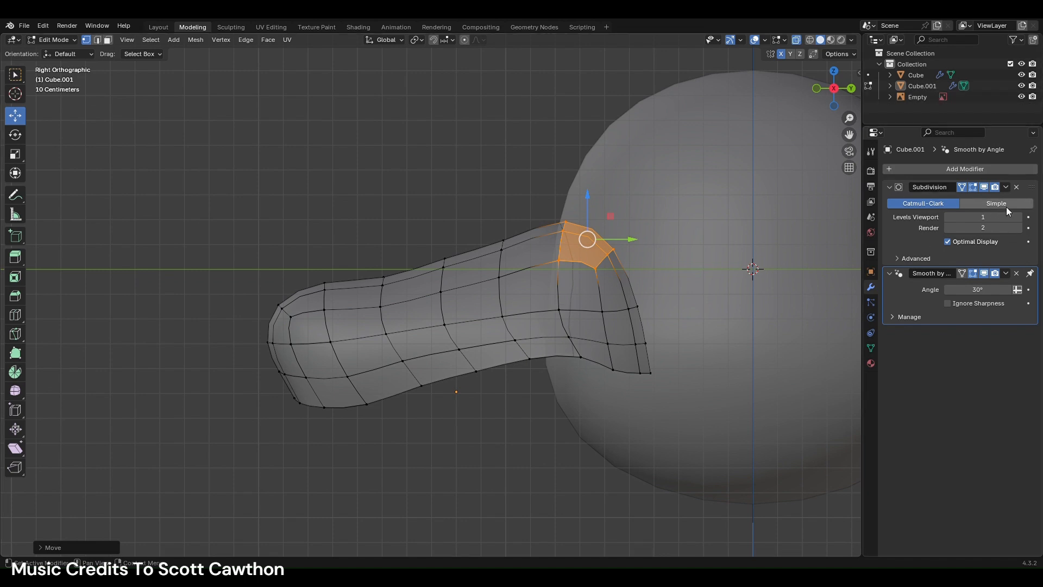
pyautogui.scroll(2, 422, 314)
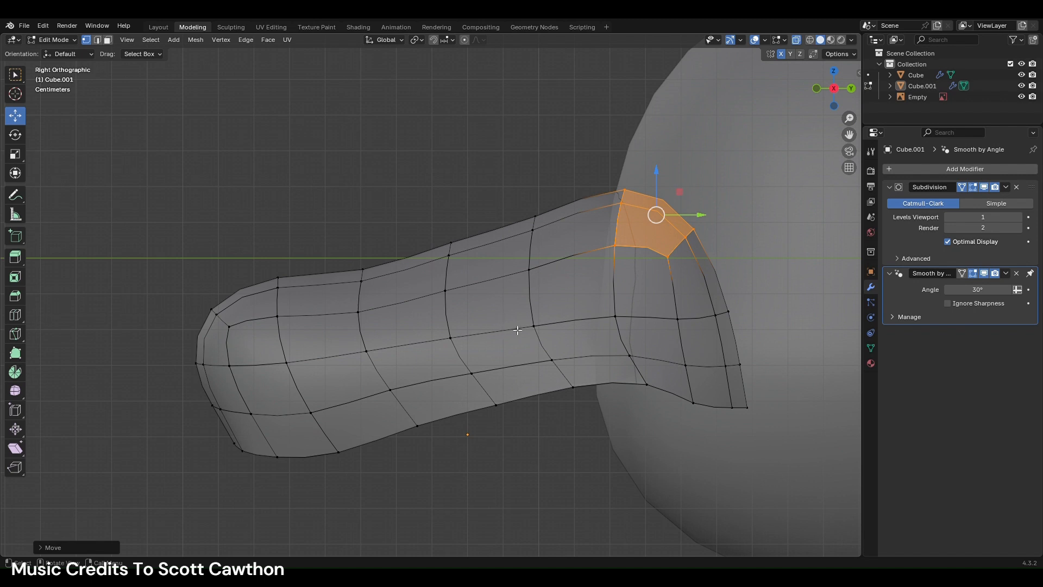
pyautogui.click(733, 404)
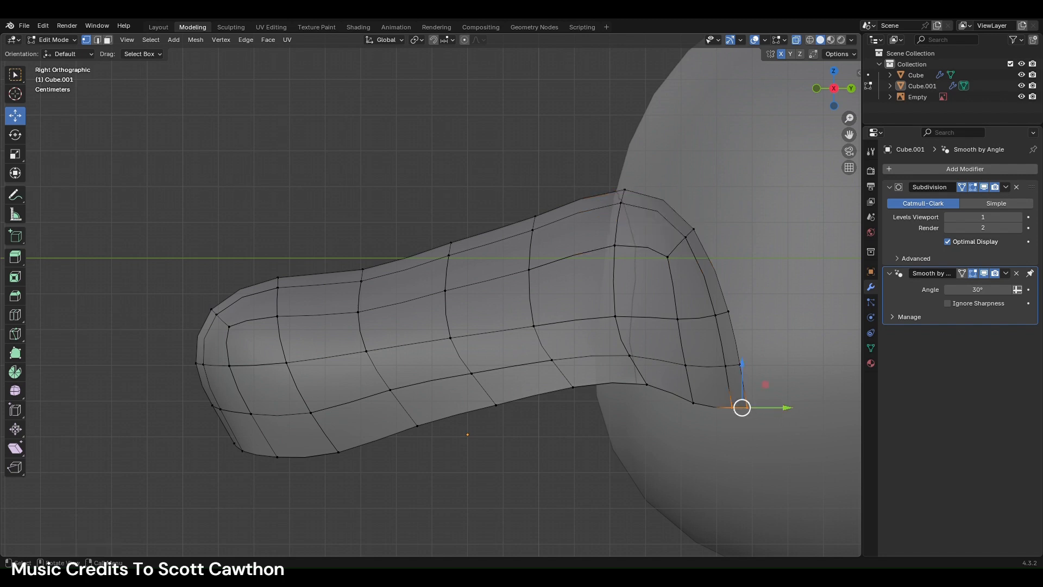
pyautogui.press('r')
pyautogui.click(761, 362)
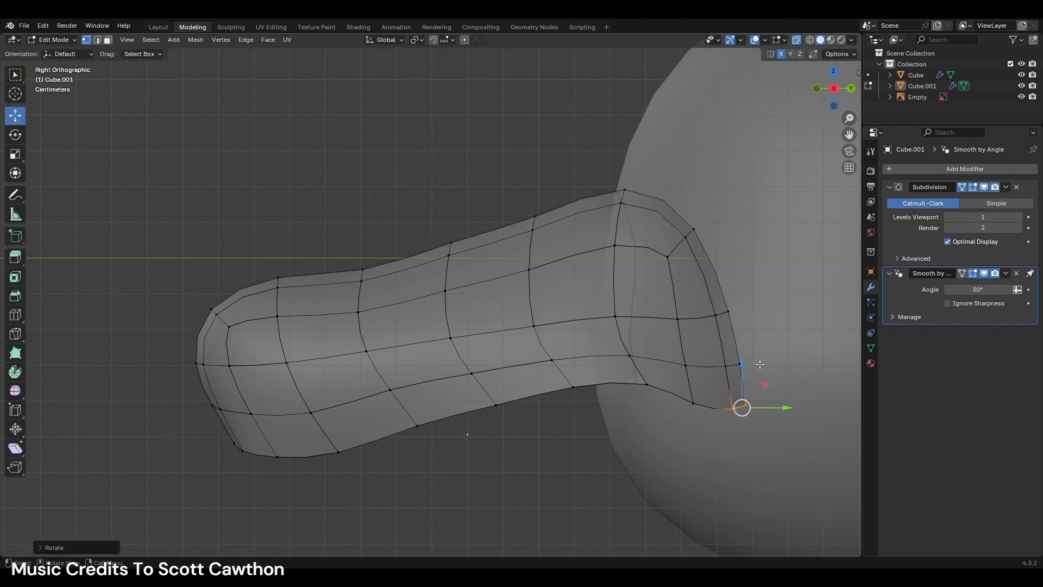
pyautogui.moveTo(749, 373); pyautogui.dragTo(755, 347)
# - Raise the rear underside vertices and the lower side vertices of the snout where they sit inside the head
pyautogui.moveTo(684, 387); pyautogui.dragTo(788, 445)
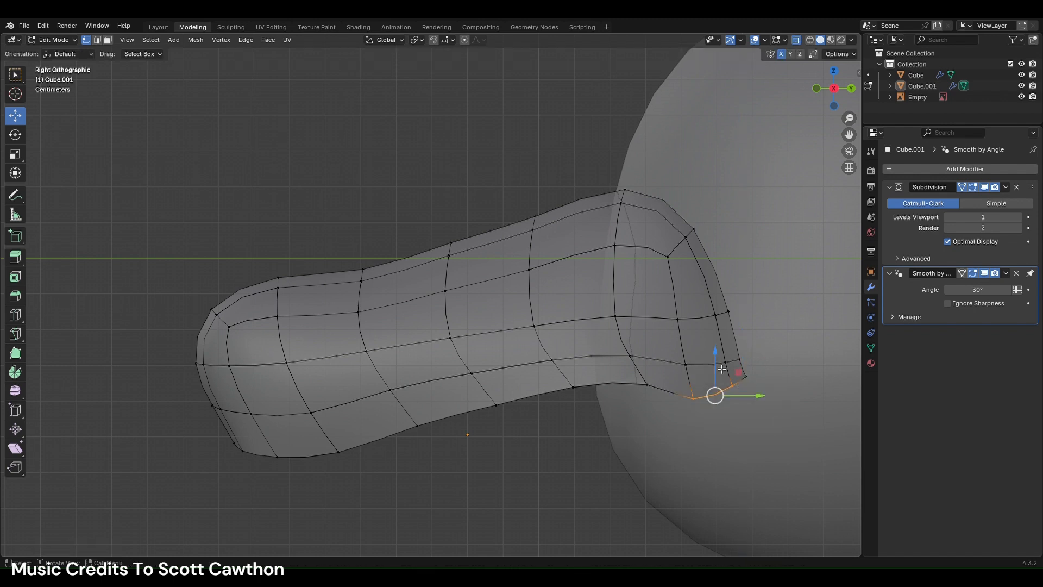
pyautogui.moveTo(683, 351); pyautogui.dragTo(821, 434)
pyautogui.moveTo(718, 355)
pyautogui.mouseDown()
pyautogui.moveTo(717, 325)
pyautogui.moveTo(717, 351)
pyautogui.mouseUp()
pyautogui.scroll(2, 567, 405)
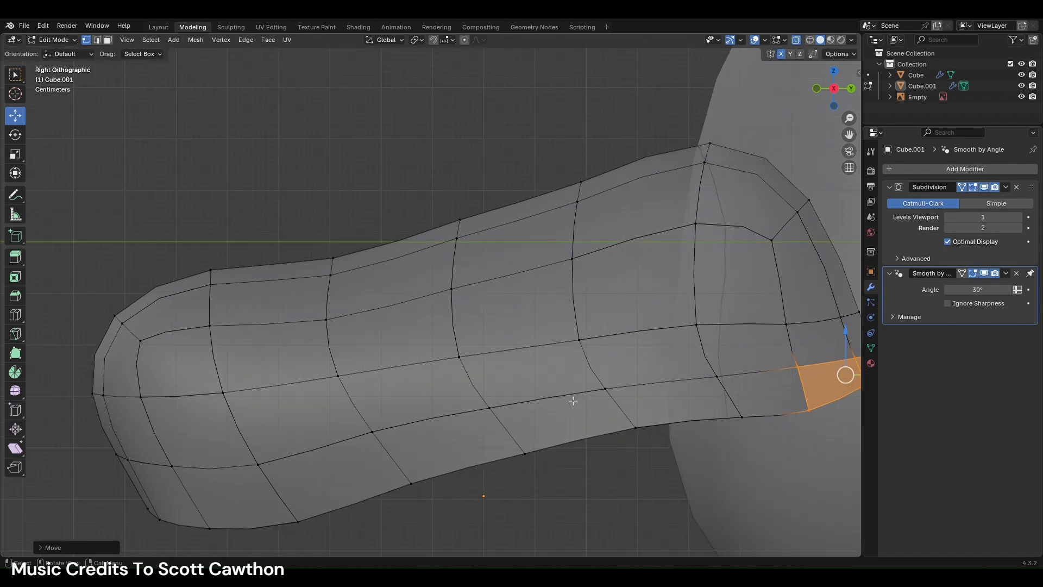
# - Move the middle underside vertices of the snout slightly forward and down to even out the bottom slope
pyautogui.scroll(-3, 576, 410)
pyautogui.click(572, 386)
pyautogui.press('g')
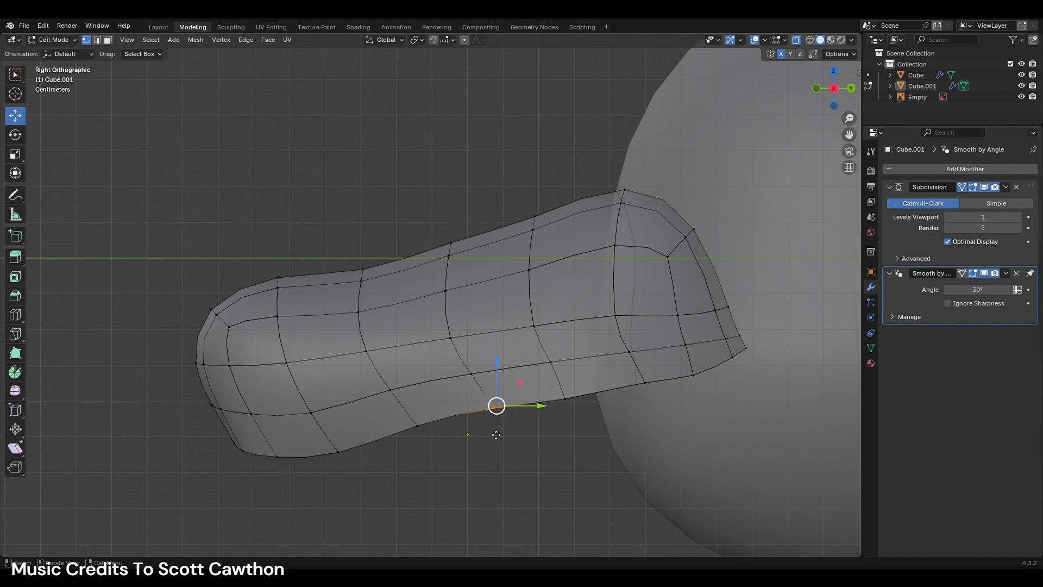
pyautogui.click(415, 454)
# - Move the underside vertices where the snout enters the head slightly up and back, and turn X-ray off
pyautogui.moveTo(631, 371); pyautogui.dragTo(642, 397)
pyautogui.press('g')
pyautogui.click(650, 388)
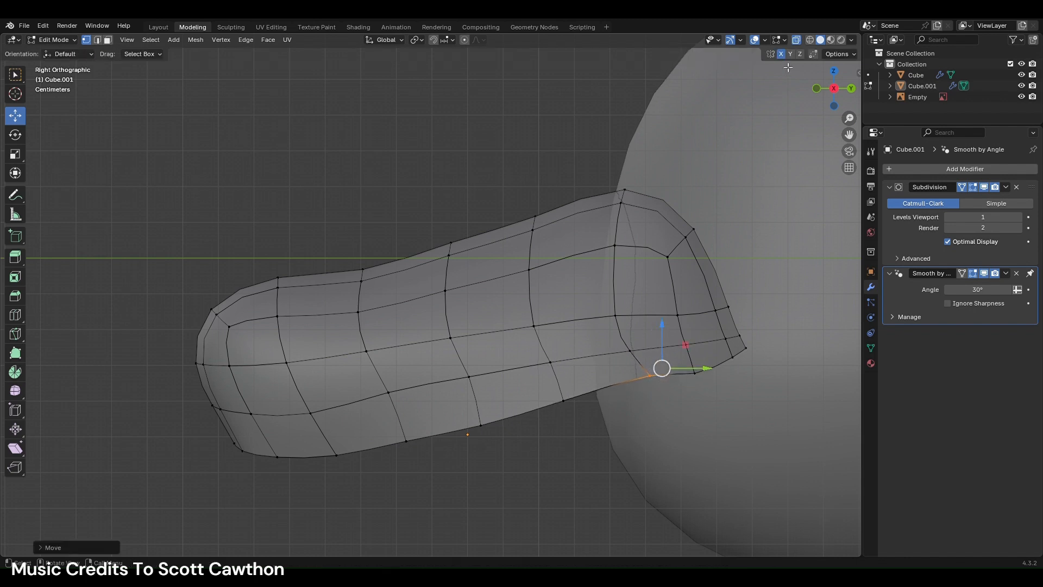
pyautogui.moveTo(756, 408); pyautogui.dragTo(685, 370)
pyautogui.press('g')
pyautogui.click(701, 367)
pyautogui.click(797, 40)
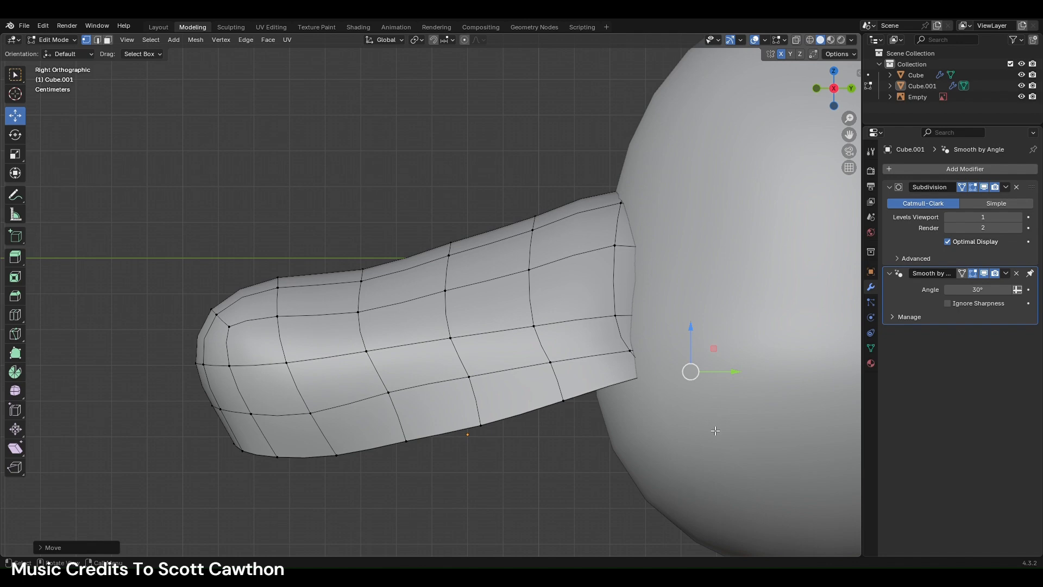
# - Select the lengthwise edge loop on the snout's lower side and scale it up slightly
pyautogui.scroll(-3, 696, 455)
pyautogui.scroll(-2, 673, 457)
pyautogui.scroll(3, 654, 447)
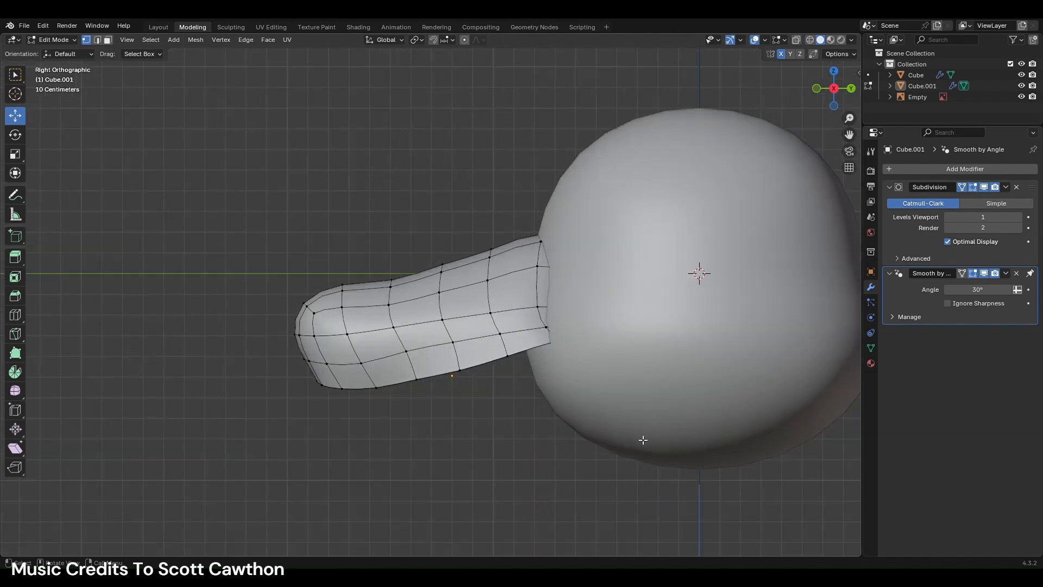
pyautogui.scroll(2, 582, 444)
pyautogui.keyDown('alt'); pyautogui.click(445, 370); pyautogui.keyUp('alt')
pyautogui.rightClick(517, 424)
pyautogui.keyDown('alt'); pyautogui.click(341, 364); pyautogui.keyUp('alt')
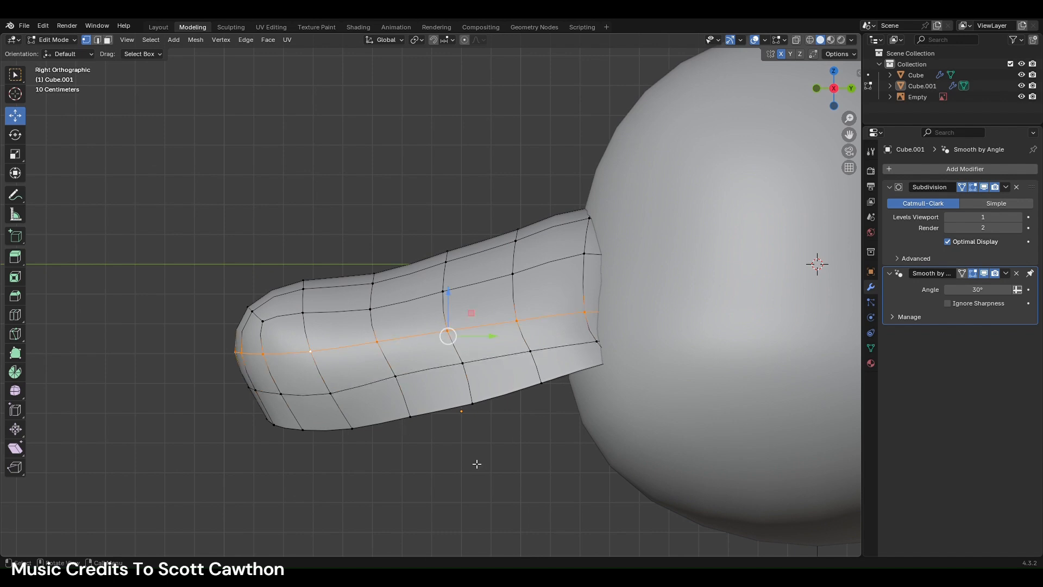
pyautogui.keyDown('alt'); pyautogui.click(589, 389); pyautogui.keyUp('alt')
pyautogui.press('s')
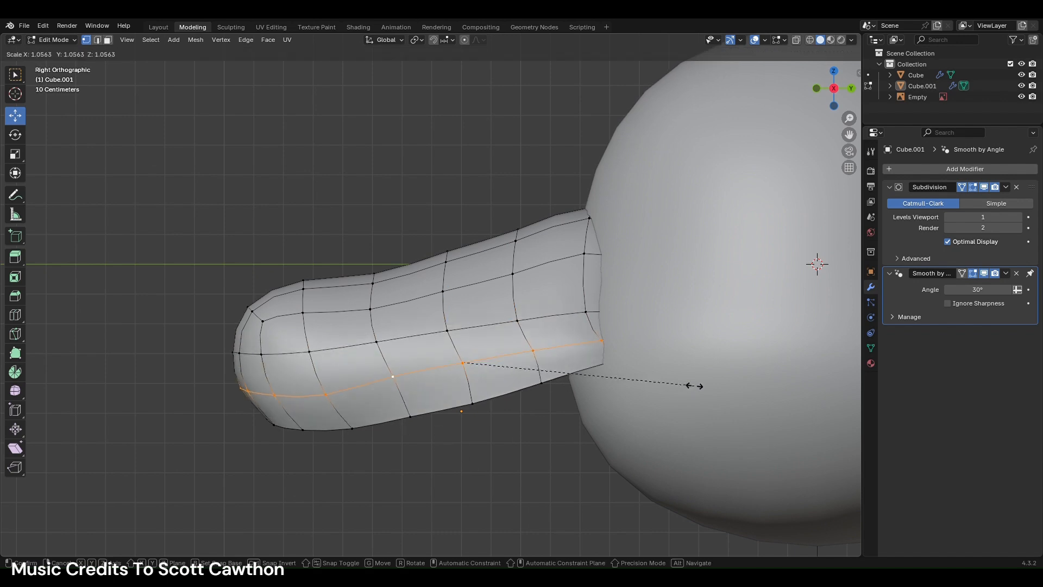
pyautogui.click(694, 387)
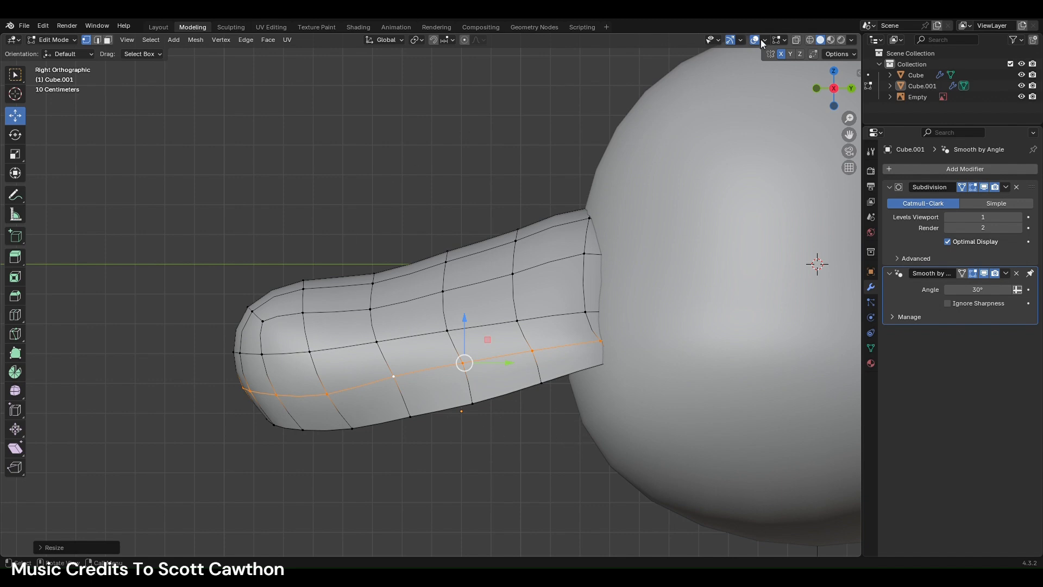
# - With X-ray on, move the upper corner vertices of the snout tip slightly up and forward
pyautogui.click(796, 39)
pyautogui.moveTo(266, 330); pyautogui.dragTo(222, 291)
pyautogui.press('g')
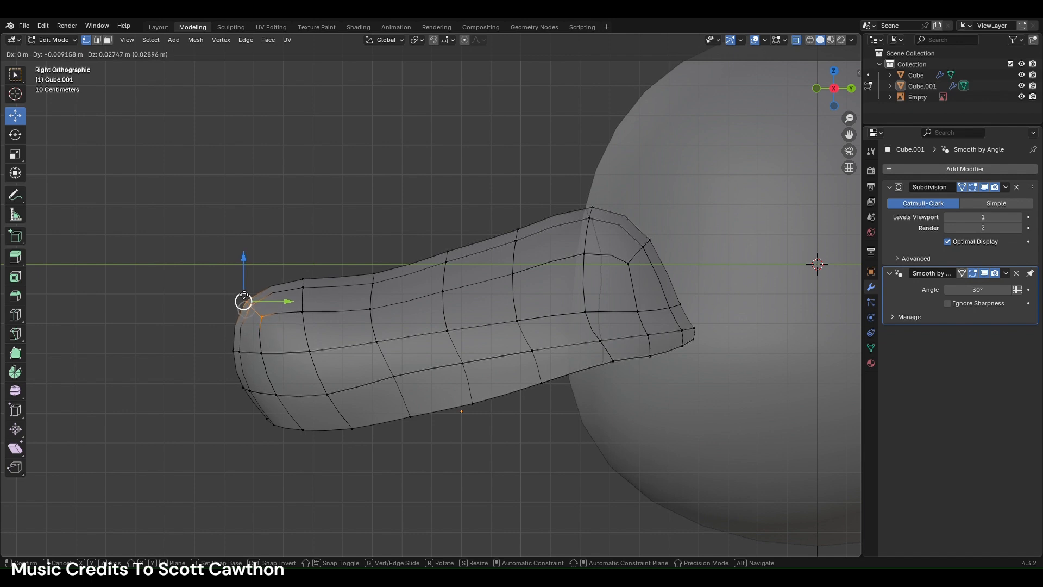
pyautogui.click(432, 226)
# - Move the upper bridge vertices just in front of the head up and back
pyautogui.moveTo(482, 205); pyautogui.dragTo(525, 248)
pyautogui.press('g')
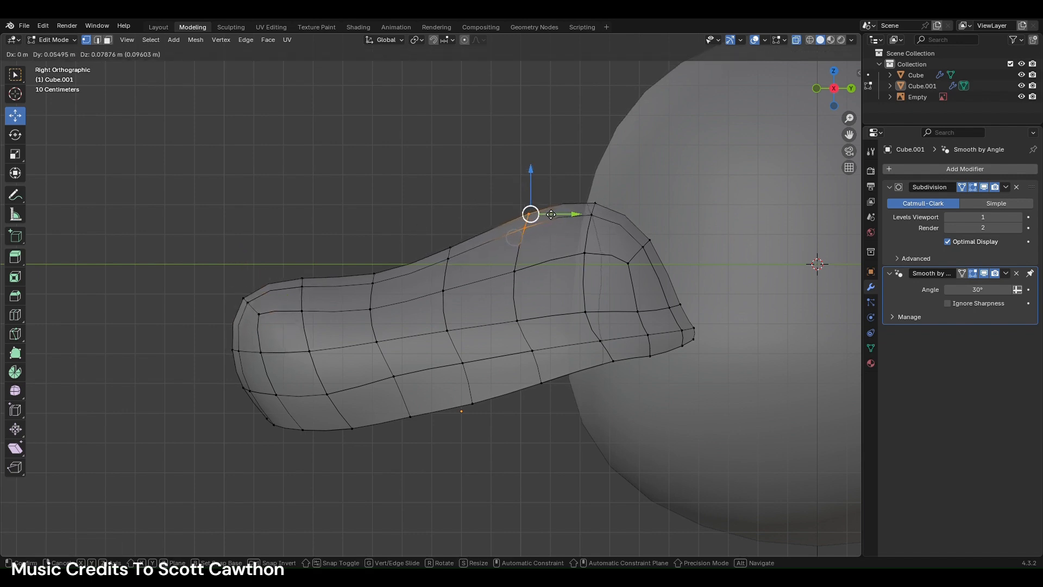
pyautogui.click(556, 208)
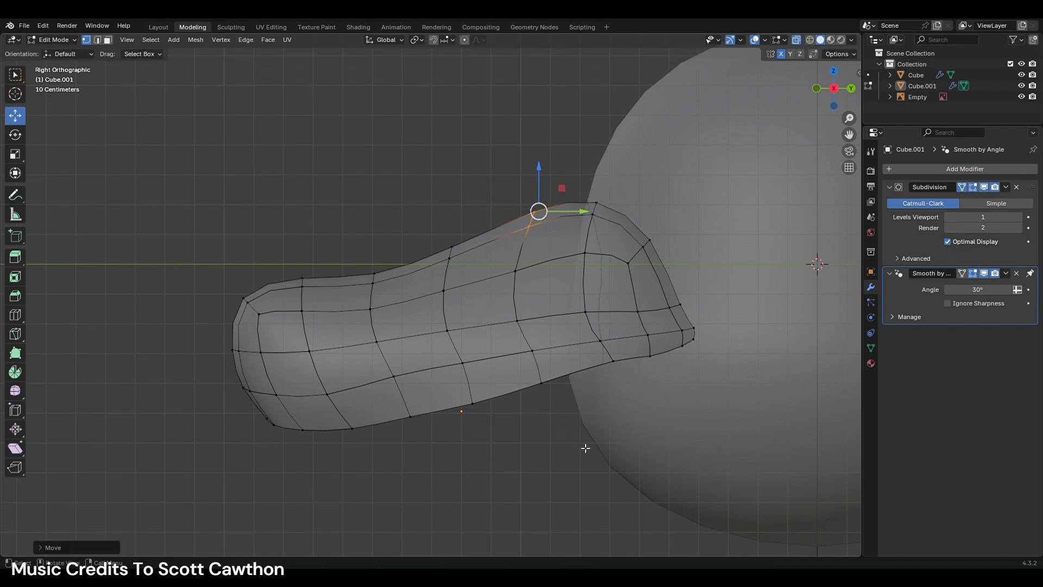
# - Raise the three underside vertices between the muzzle and the head to hollow the snout's bottom edge
pyautogui.click(467, 401)
pyautogui.press('g')
pyautogui.click(455, 383)
pyautogui.click(410, 414)
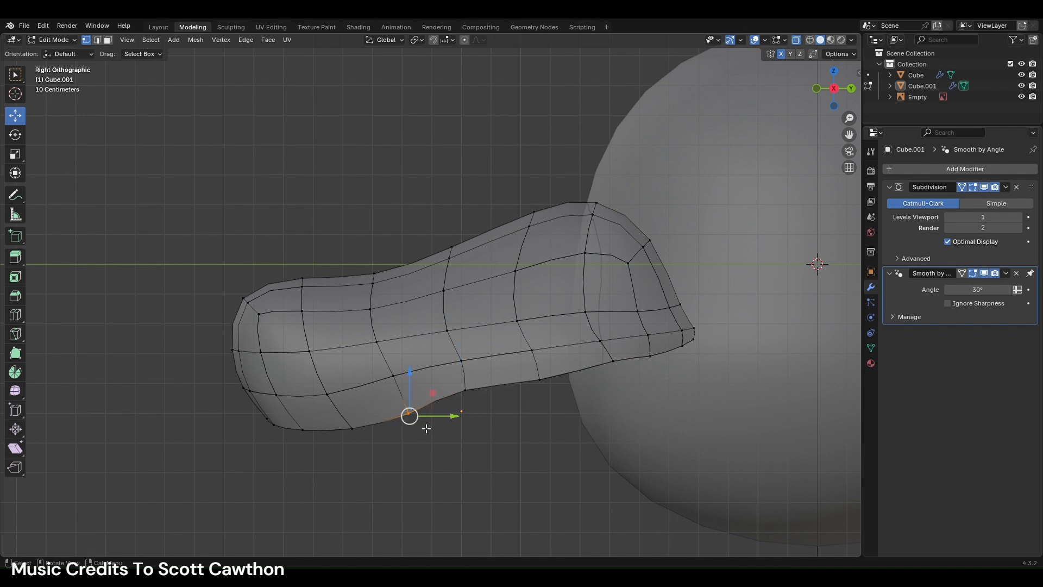
pyautogui.press('g')
pyautogui.click(402, 397)
pyautogui.click(538, 382)
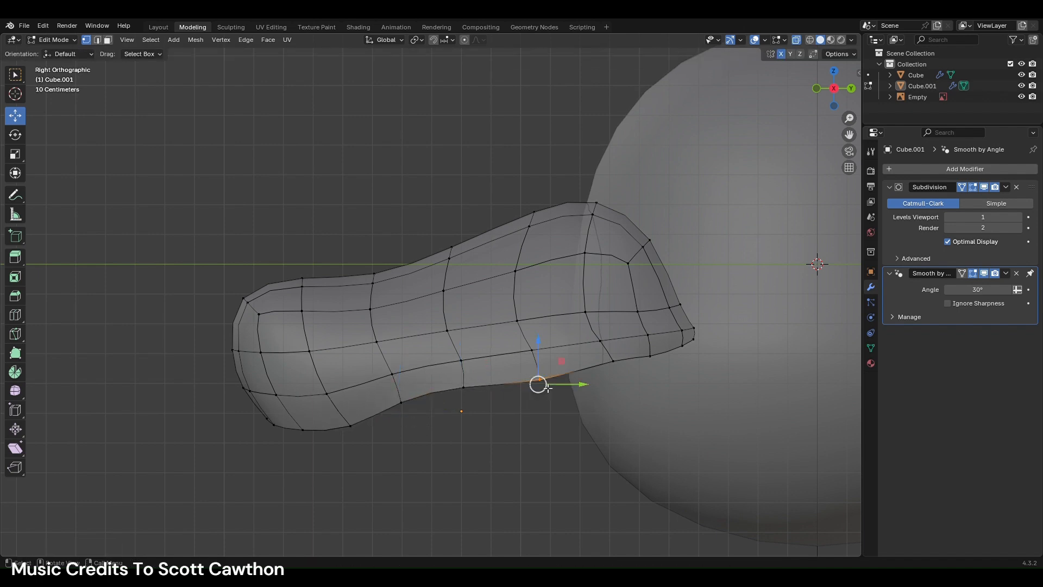
pyautogui.press('g')
pyautogui.click(549, 368)
# - Select the rear underside vertices inside the head and lower them along the Z axis
pyautogui.moveTo(608, 353); pyautogui.dragTo(711, 347)
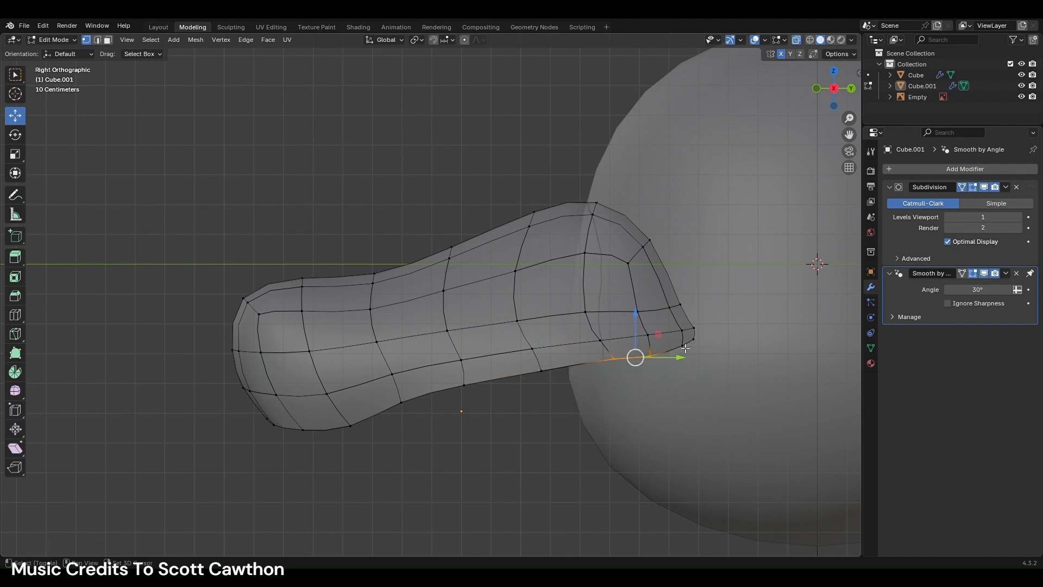
pyautogui.keyDown('shift'); pyautogui.click(694, 343); pyautogui.keyUp('shift')
pyautogui.press('g')
pyautogui.press('z')
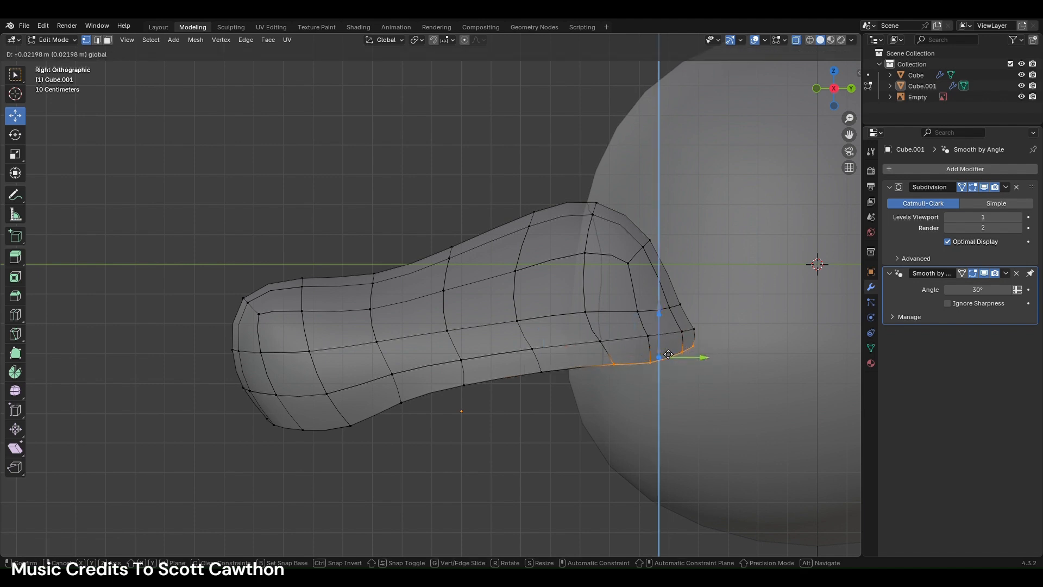
pyautogui.click(726, 323)
pyautogui.press('r')
pyautogui.click(754, 325)
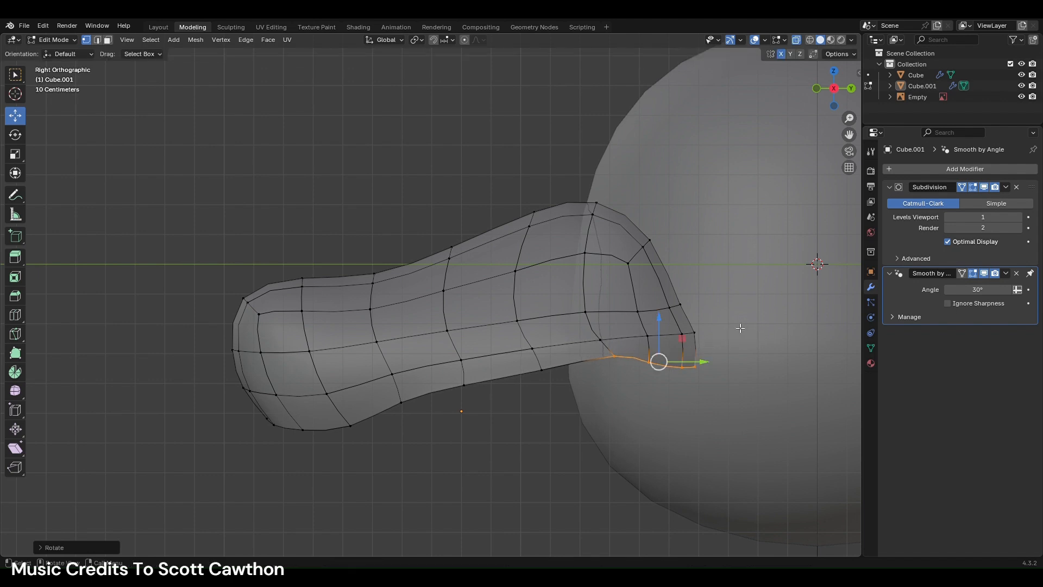
pyautogui.press('g')
pyautogui.press('z')
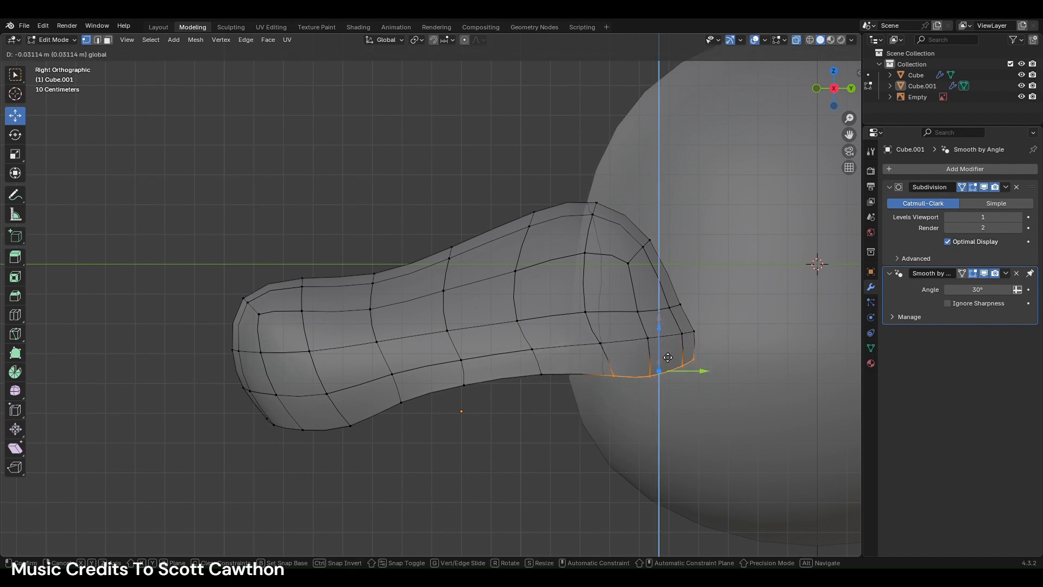
pyautogui.click(671, 358)
pyautogui.click(452, 436)
# - In the front view with X-ray on, move the upper-left side vertices of the snout's base inward and down
pyautogui.scroll(-3, 472, 444)
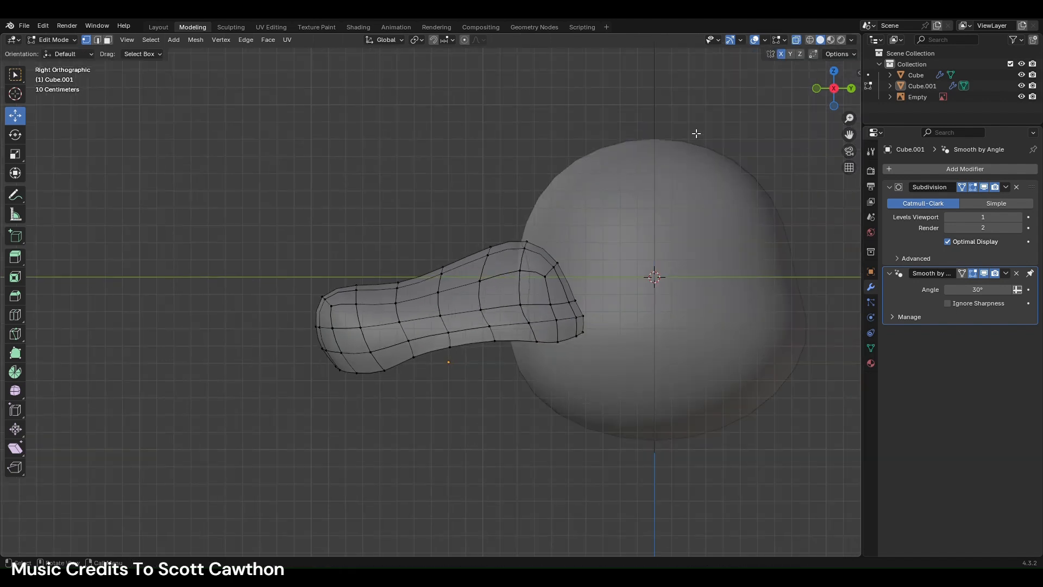
pyautogui.click(817, 88)
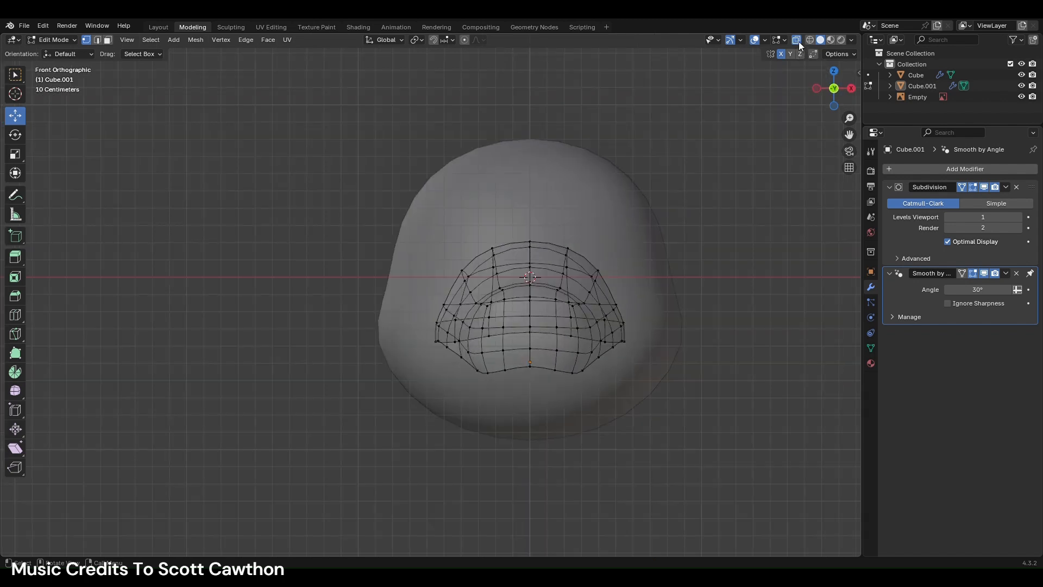
pyautogui.click(797, 40)
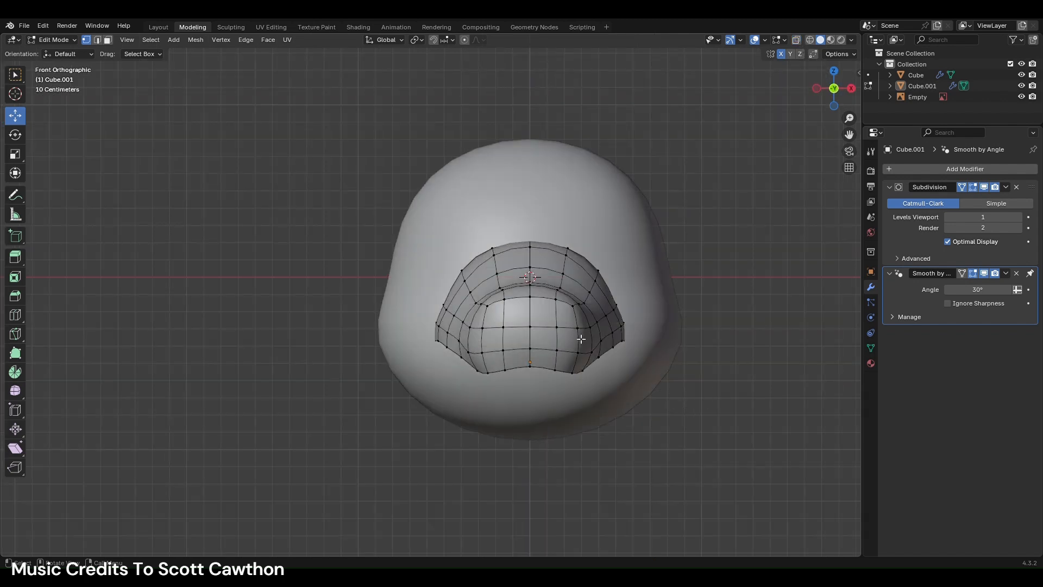
pyautogui.scroll(1, 804, 138)
pyautogui.click(796, 42)
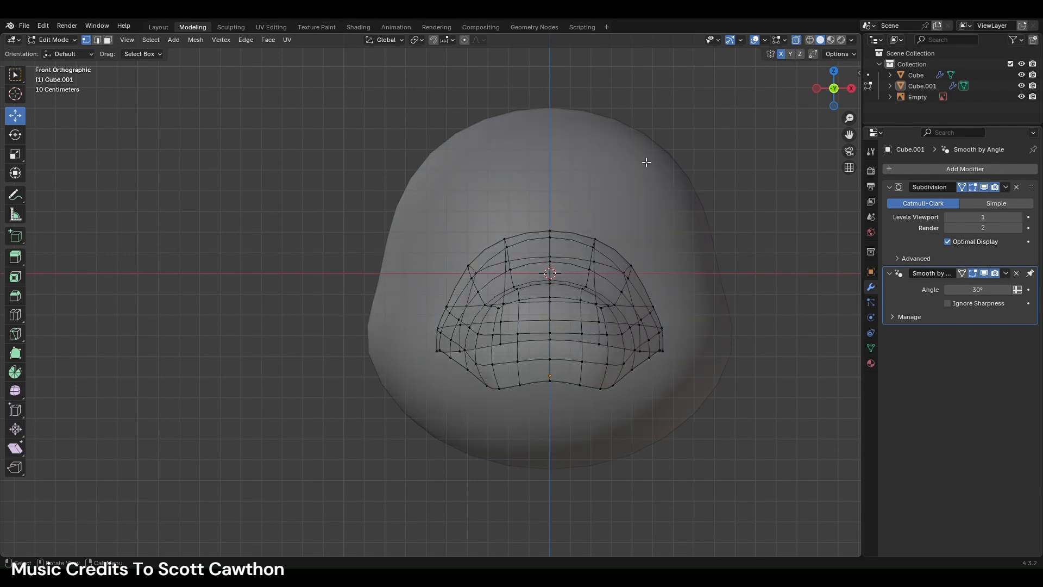
pyautogui.scroll(2, 533, 295)
pyautogui.click(486, 254)
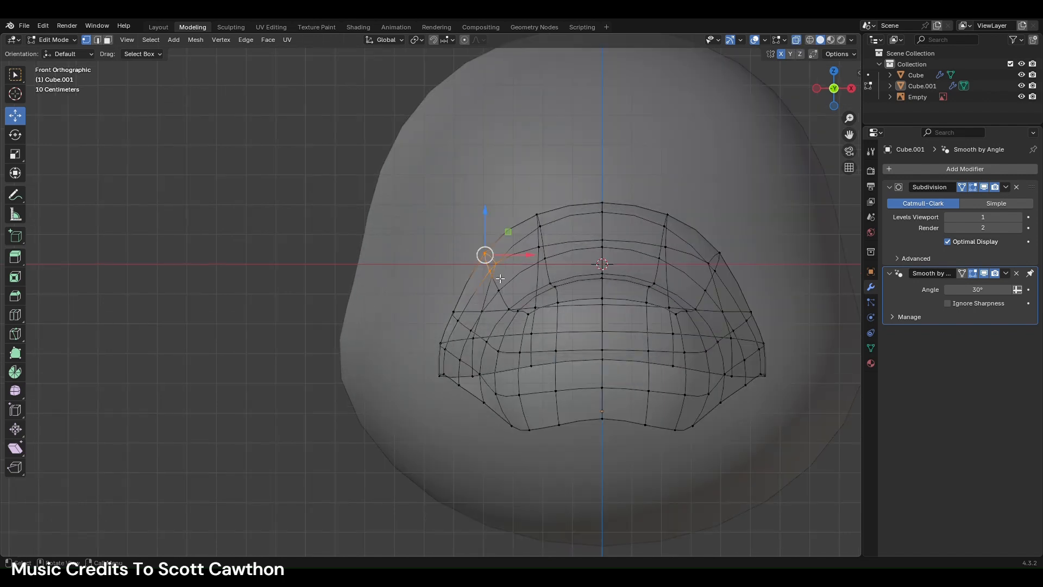
pyautogui.press('g')
pyautogui.click(514, 283)
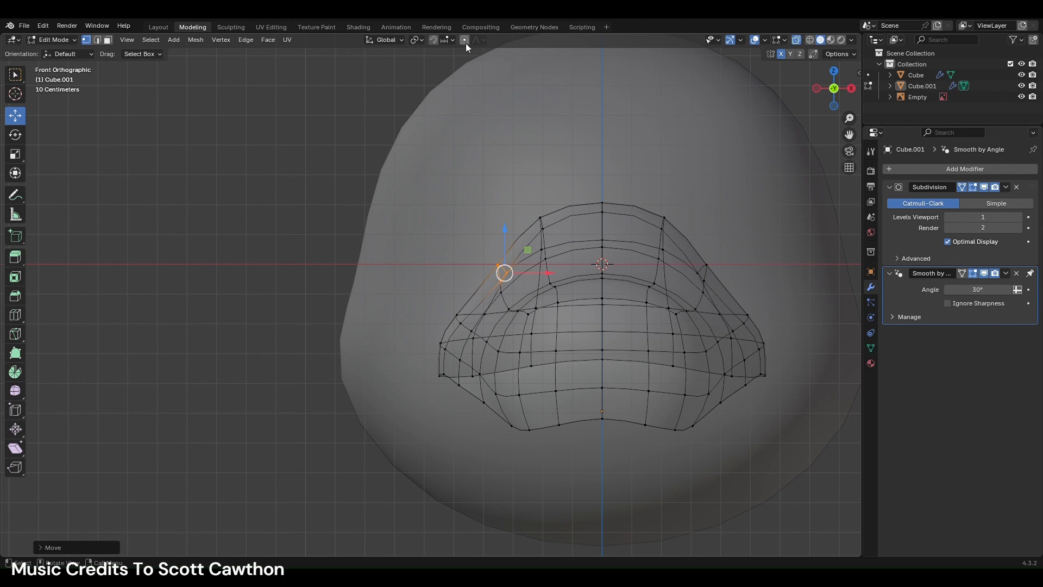
# - Turn on proportional editing and try moving the same upper-left base vertices further inward and up
pyautogui.press('g')
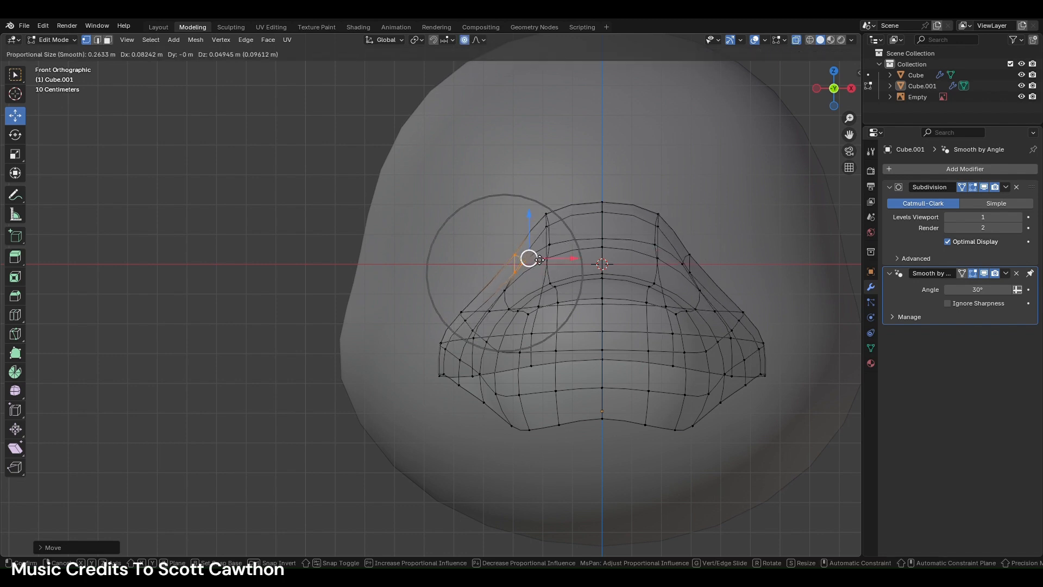
pyautogui.click(522, 243)
pyautogui.click(796, 39)
pyautogui.press('g')
pyautogui.click(547, 253)
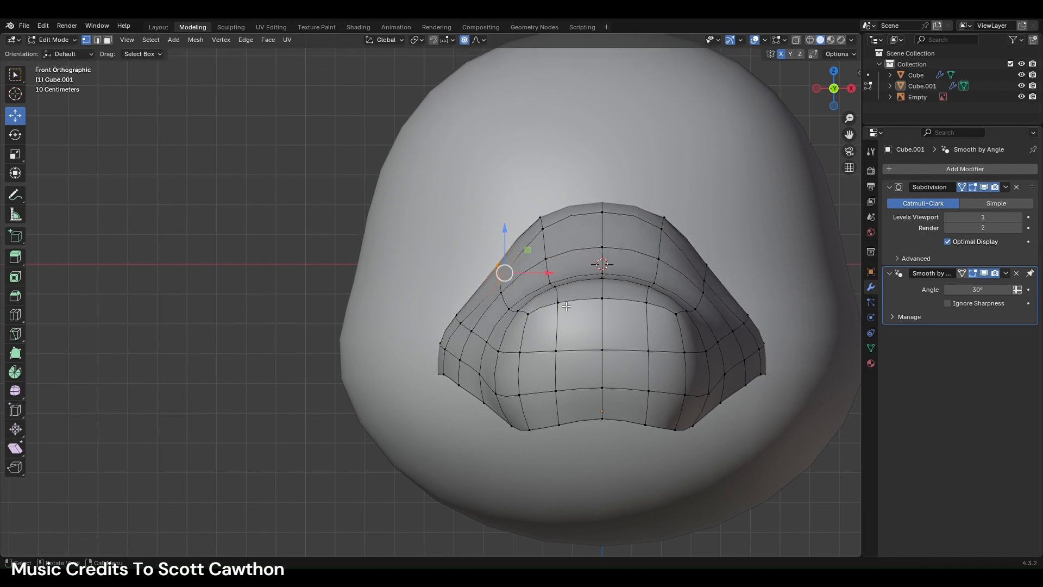
# - With X-ray and proportional editing on, move the left side vertices of the snout's base up and outward, and inspect the solid shape in perspective
pyautogui.scroll(2, 486, 319)
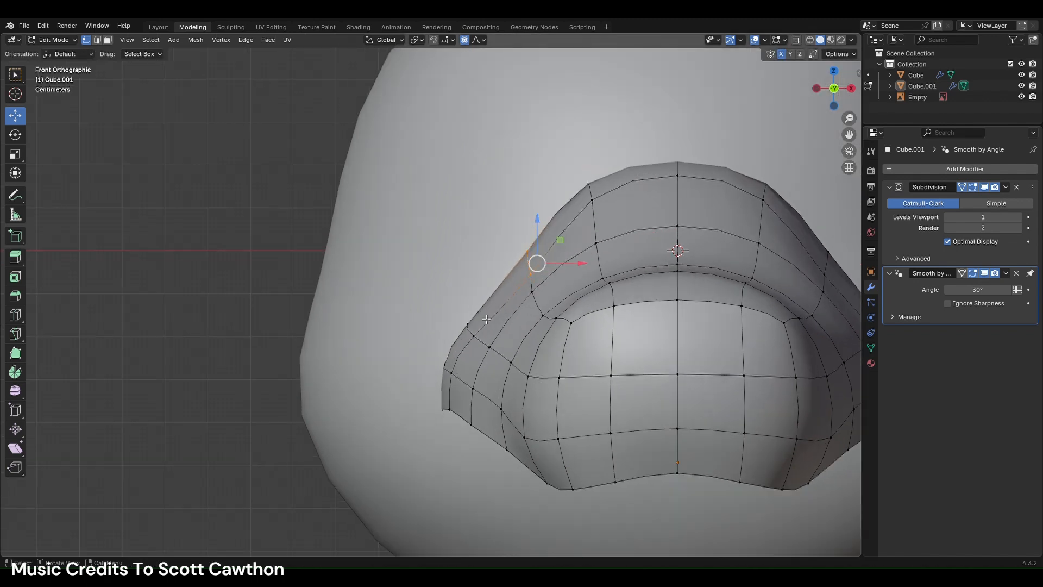
pyautogui.click(797, 39)
pyautogui.click(482, 340)
pyautogui.press('g')
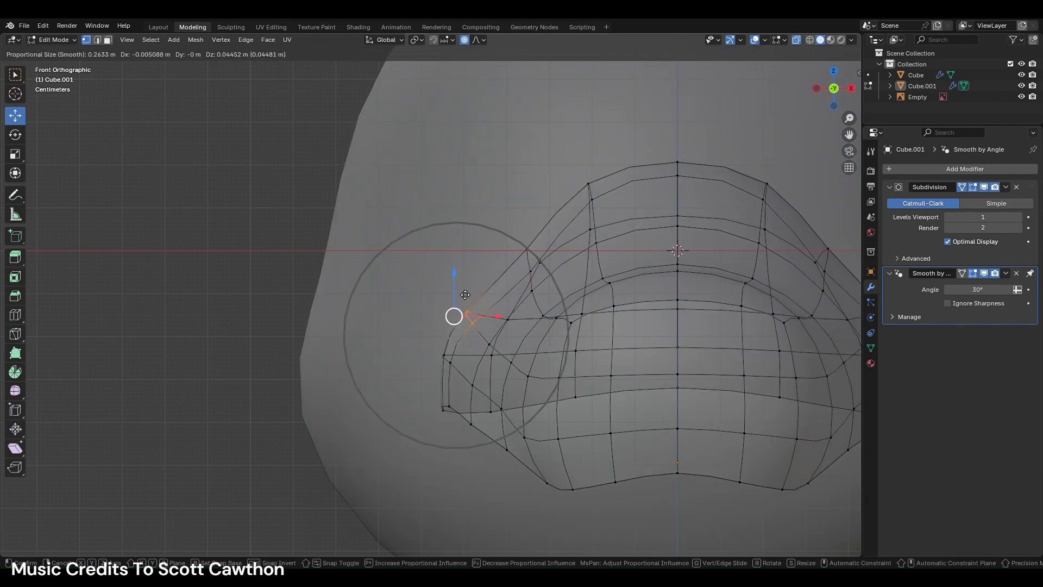
pyautogui.click(452, 294)
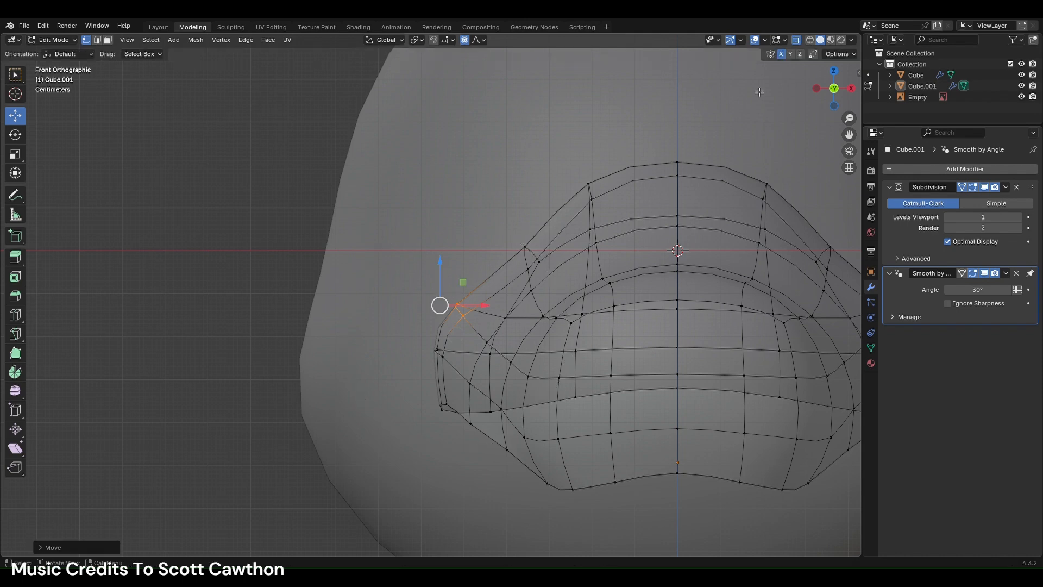
pyautogui.click(797, 40)
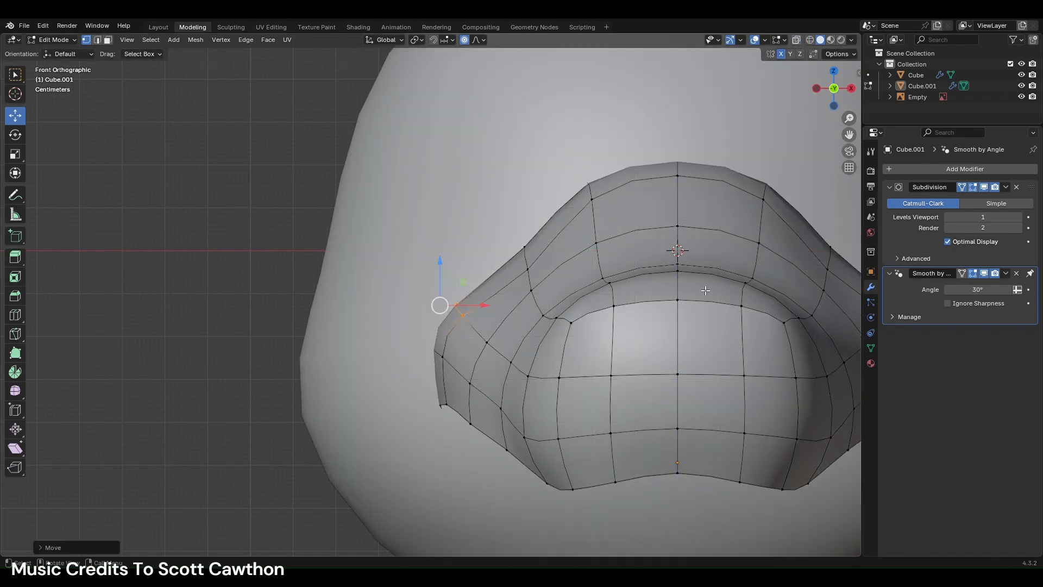
pyautogui.scroll(-4, 696, 301)
pyautogui.moveTo(683, 289); pyautogui.dragTo(618, 353, button='middle')
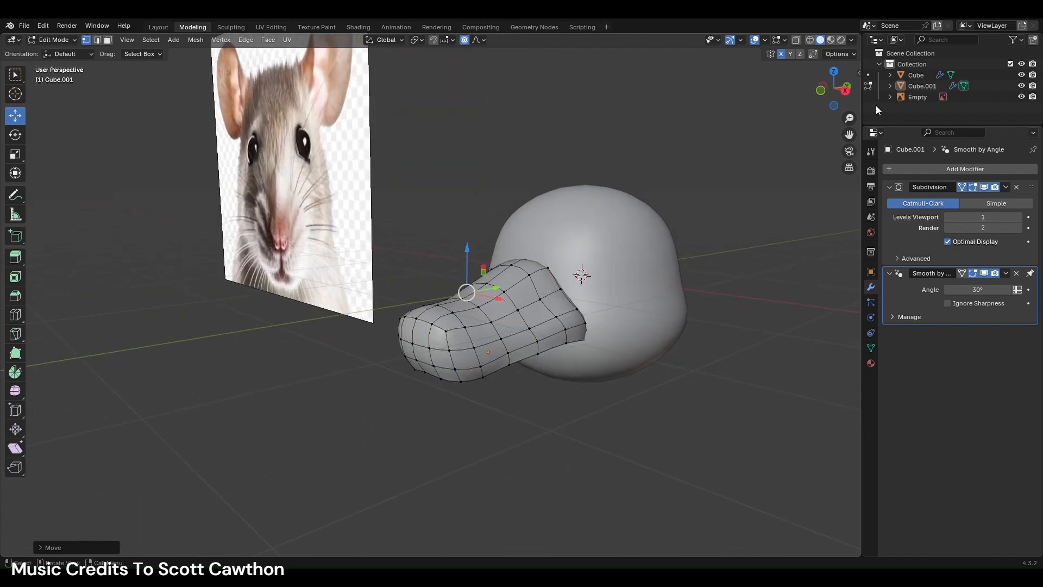
pyautogui.press('a')
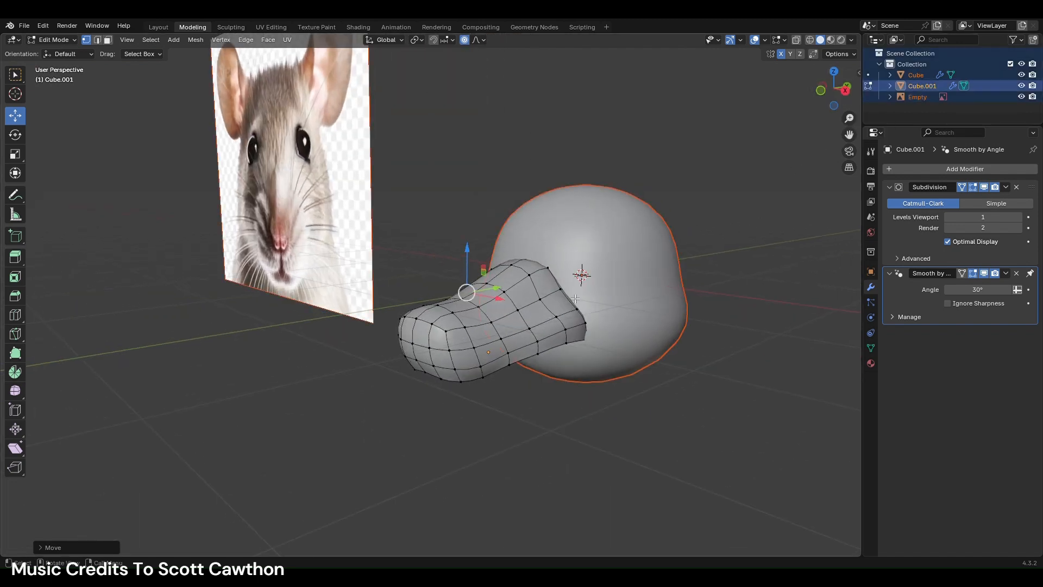
pyautogui.hotkey('ctrl', 'z')
pyautogui.hotkey('ctrl', 'shift', 'z')
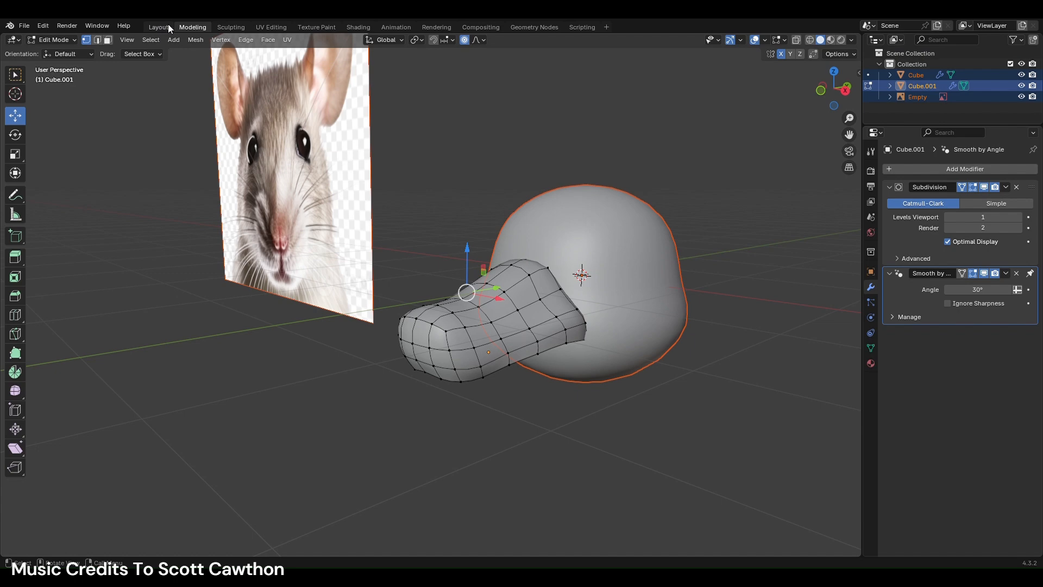
pyautogui.click(162, 26)
pyautogui.click(351, 297)
pyautogui.moveTo(351, 295)
pyautogui.mouseDown()
pyautogui.moveTo(356, 314)
pyautogui.moveTo(356, 305)
pyautogui.mouseUp()
pyautogui.press('r')
pyautogui.click(446, 333)
pyautogui.hotkey('ctrl', 'z')
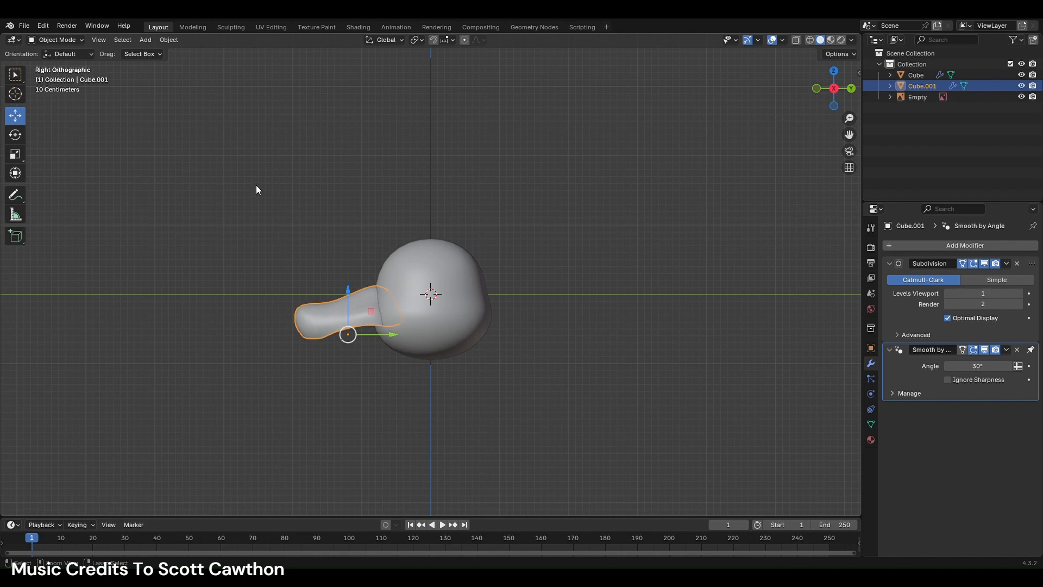
# - In the modeling workspace, select vertices on the upper side of the snout's base and move them with proportional editing
pyautogui.click(193, 26)
pyautogui.scroll(4, 555, 365)
pyautogui.moveTo(533, 347); pyautogui.dragTo(554, 365, button='middle')
pyautogui.scroll(3, 525, 306)
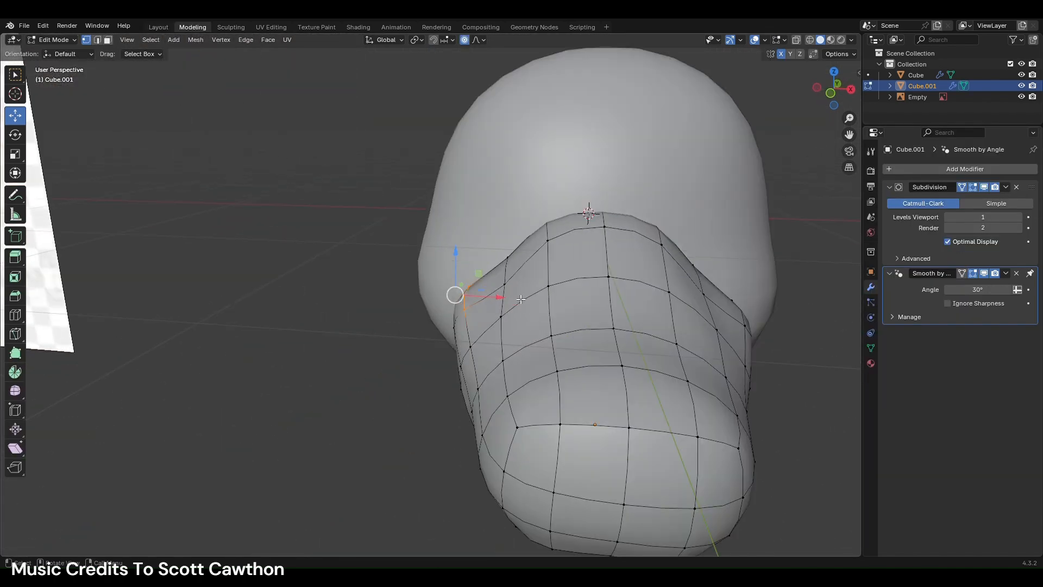
pyautogui.click(512, 285)
pyautogui.moveTo(532, 295); pyautogui.dragTo(565, 303)
pyautogui.scroll(-6, 565, 302)
pyautogui.moveTo(683, 234); pyautogui.dragTo(496, 281, button='middle')
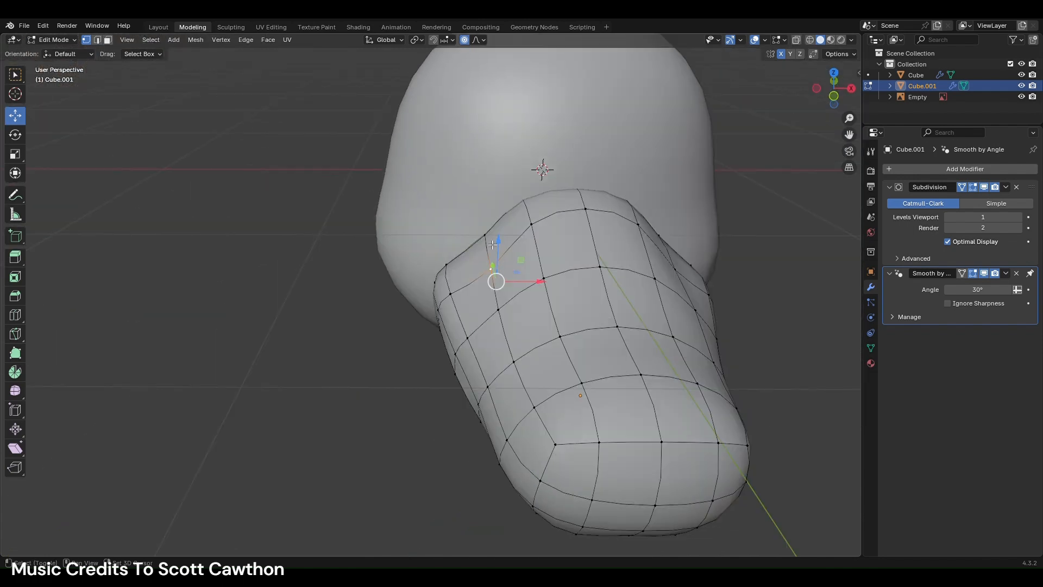
pyautogui.moveTo(525, 252); pyautogui.dragTo(549, 266)
# - Try raising the upper side corner vertex of the snout's base along Z, and undo the move
pyautogui.moveTo(515, 271); pyautogui.dragTo(437, 335, button='middle')
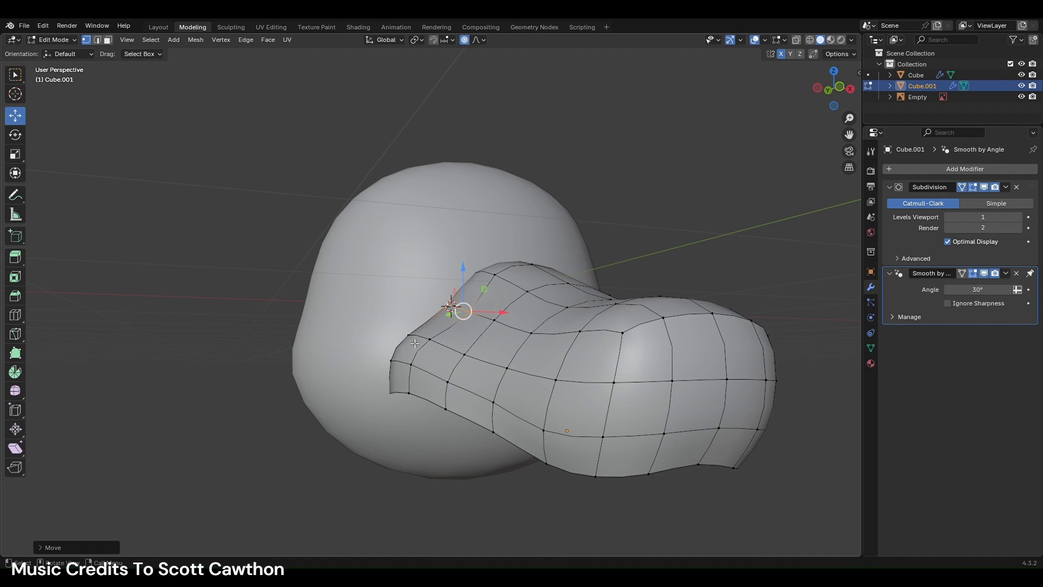
pyautogui.click(419, 344)
pyautogui.keyDown('shift'); pyautogui.click(421, 330); pyautogui.keyUp('shift')
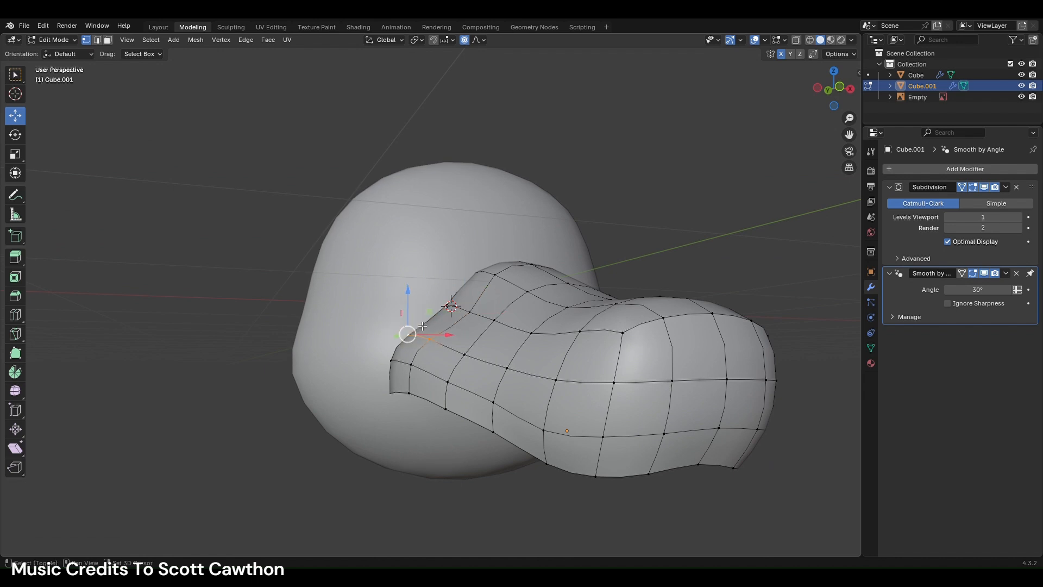
pyautogui.moveTo(412, 317); pyautogui.dragTo(413, 304)
pyautogui.moveTo(542, 304); pyautogui.dragTo(511, 348, button='middle')
pyautogui.hotkey('ctrl', 'z')
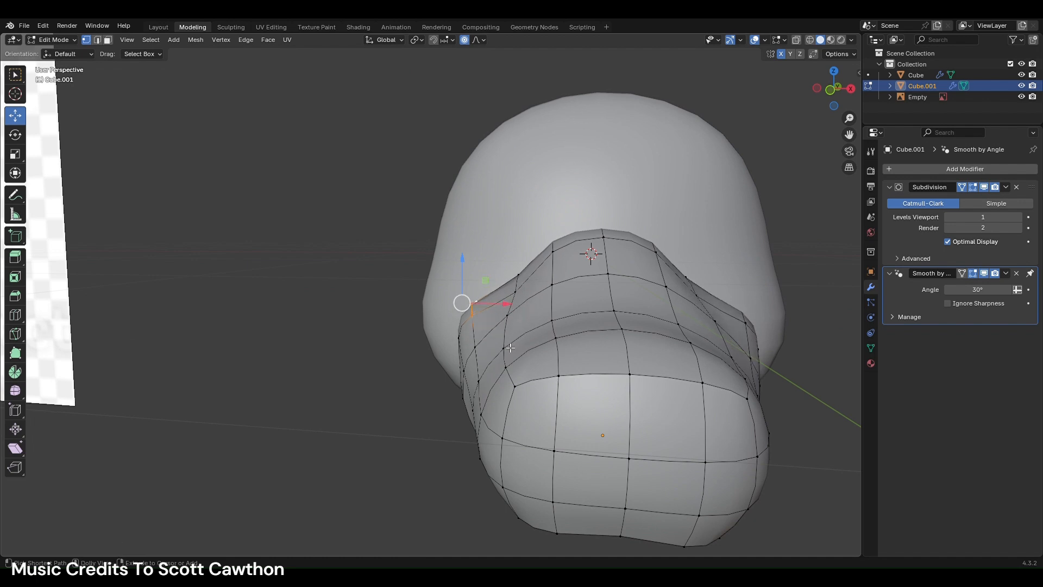
# - In the layout workspace, add a Solidify modifier to the snout
pyautogui.click(158, 26)
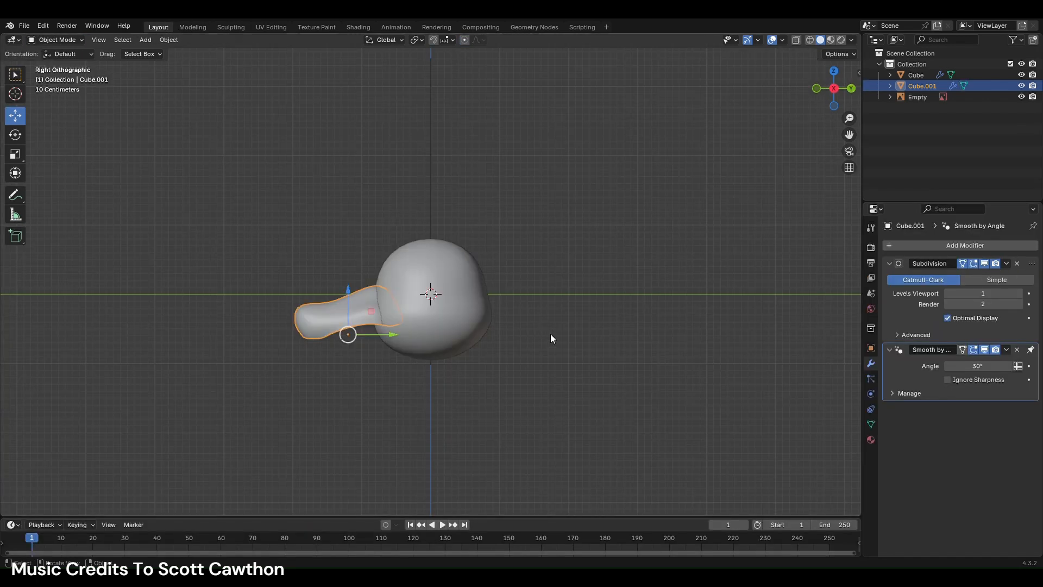
pyautogui.click(891, 245)
pyautogui.write('s')
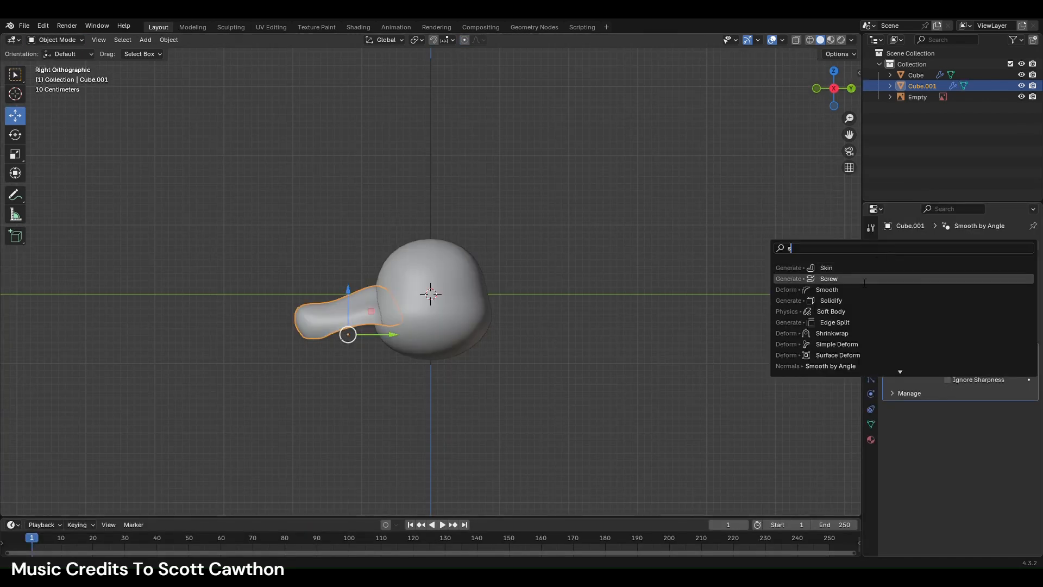
pyautogui.click(848, 306)
pyautogui.scroll(-3, 537, 408)
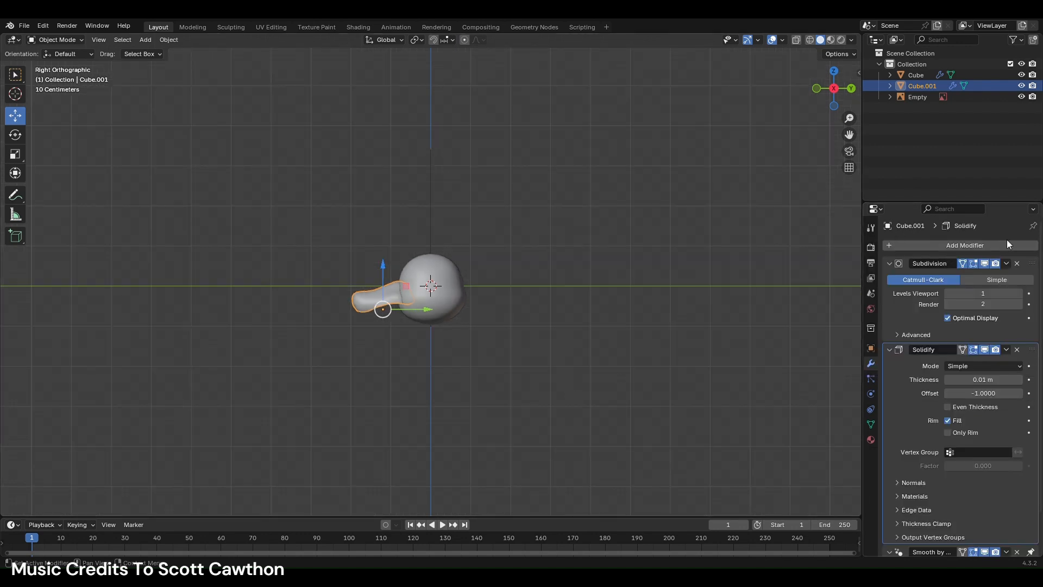
pyautogui.scroll(-2, 964, 358)
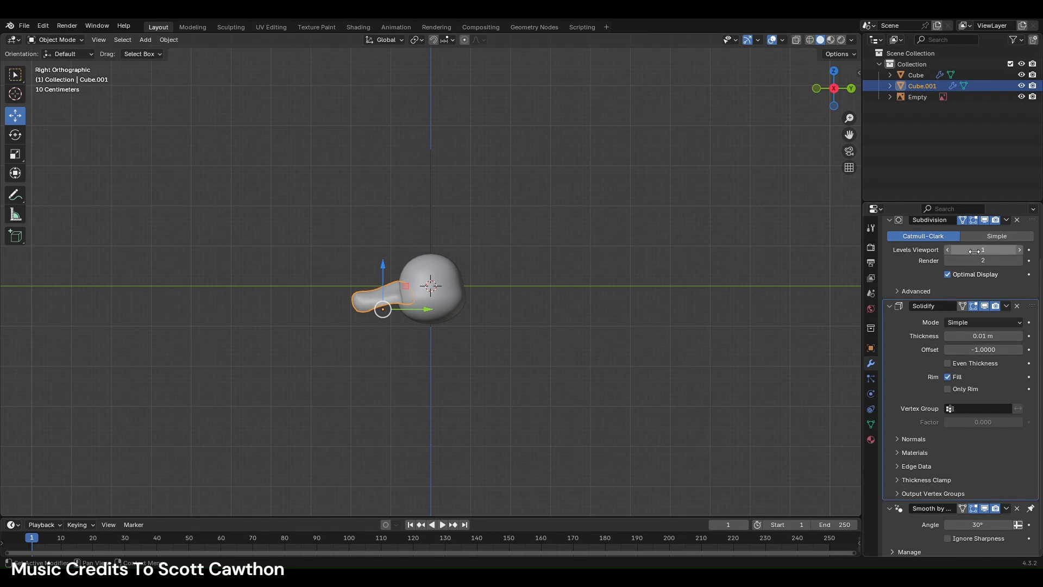
pyautogui.scroll(2, 978, 250)
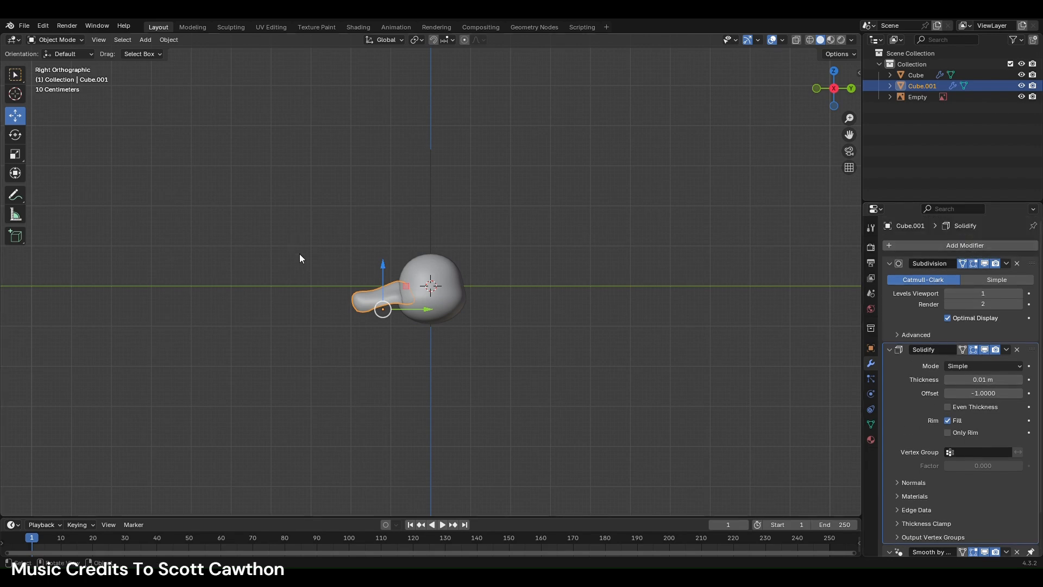
# - Try the Solidify modifier above the Subdivision, restore it below, and set its thickness to 0.08 m while viewing the snout's open underside
pyautogui.scroll(5, 300, 259)
pyautogui.moveTo(705, 400); pyautogui.dragTo(743, 370, button='middle')
pyautogui.scroll(4, 742, 370)
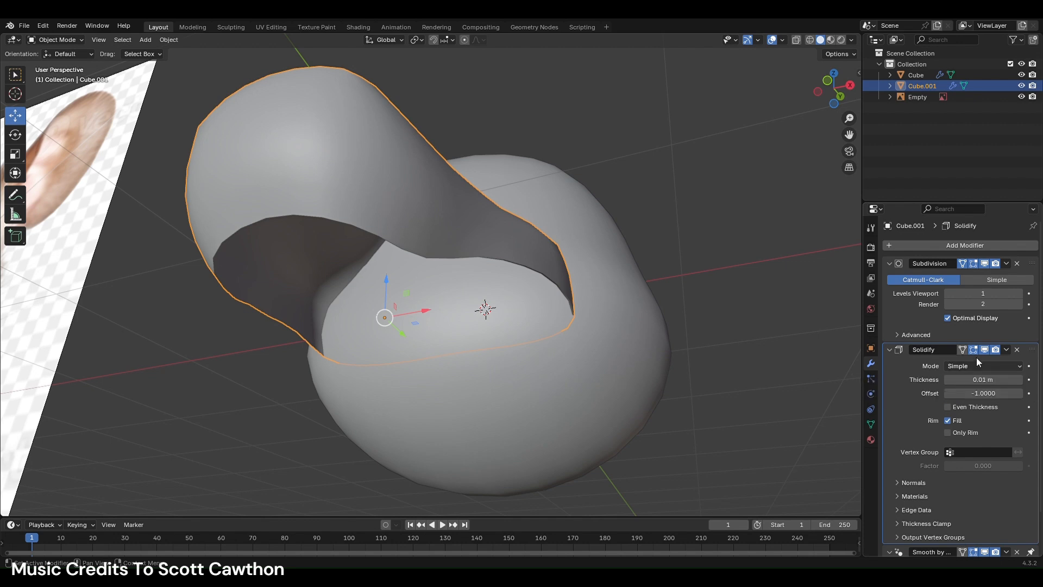
pyautogui.moveTo(1033, 352); pyautogui.dragTo(1032, 264)
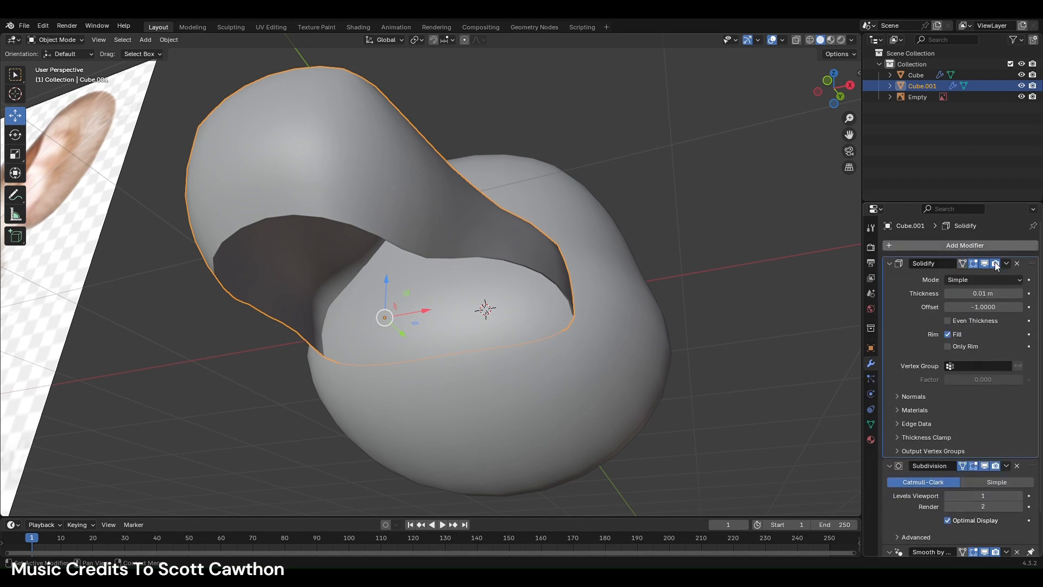
pyautogui.moveTo(978, 294); pyautogui.dragTo(1017, 439)
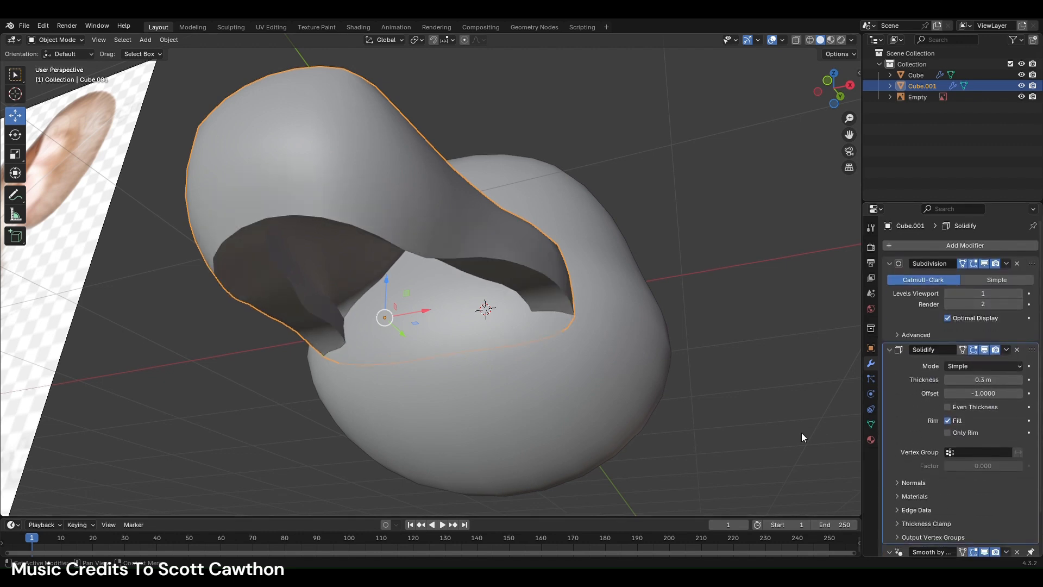
pyautogui.moveTo(537, 297); pyautogui.dragTo(592, 278, button='middle')
pyautogui.moveTo(978, 379); pyautogui.dragTo(935, 379)
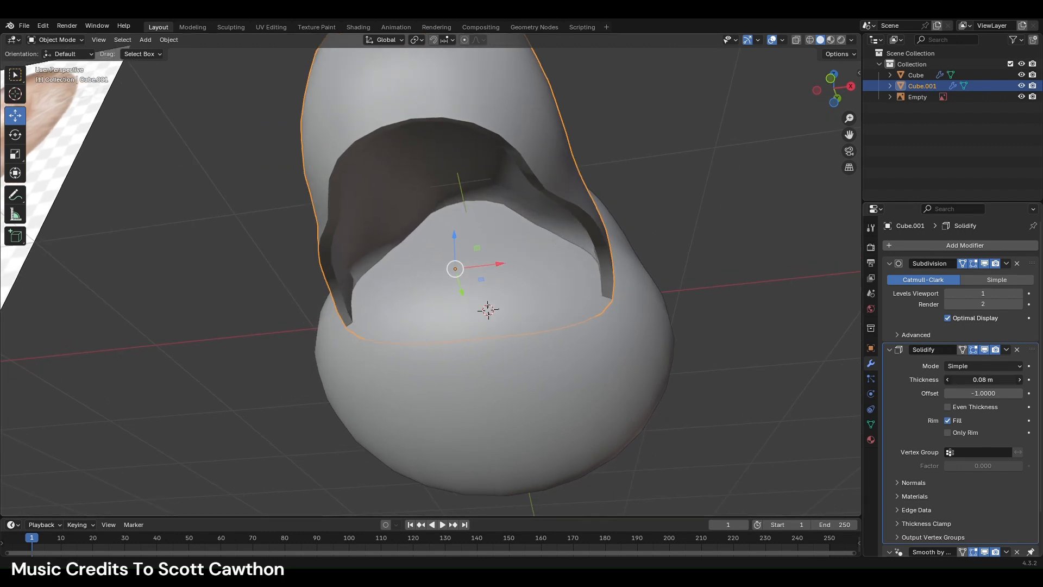
# - Select the snout in the front view and set its Subdivision viewport level to 2
pyautogui.click(851, 87)
pyautogui.scroll(-2, 592, 348)
pyautogui.click(816, 159)
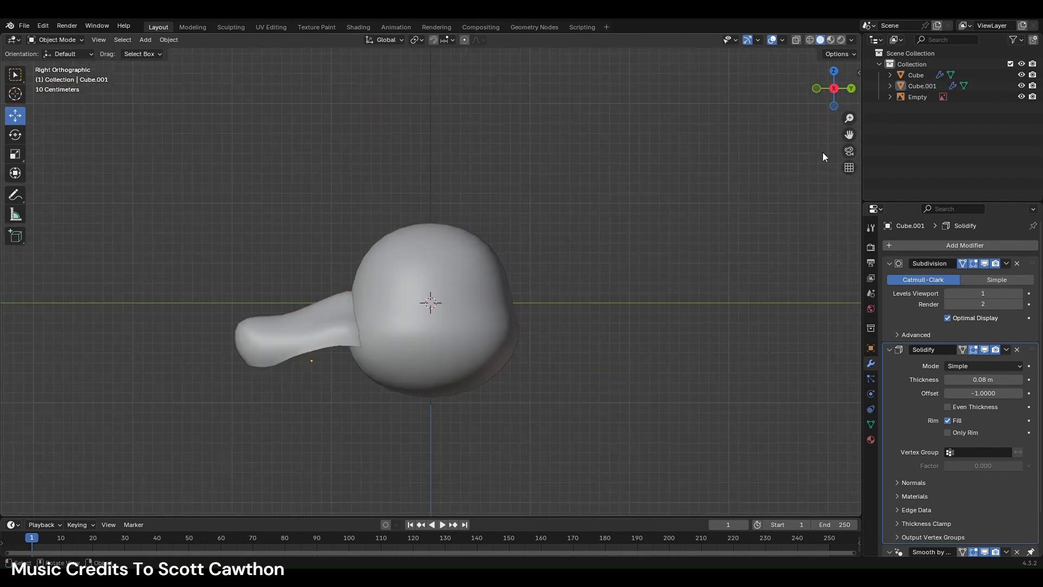
pyautogui.click(816, 89)
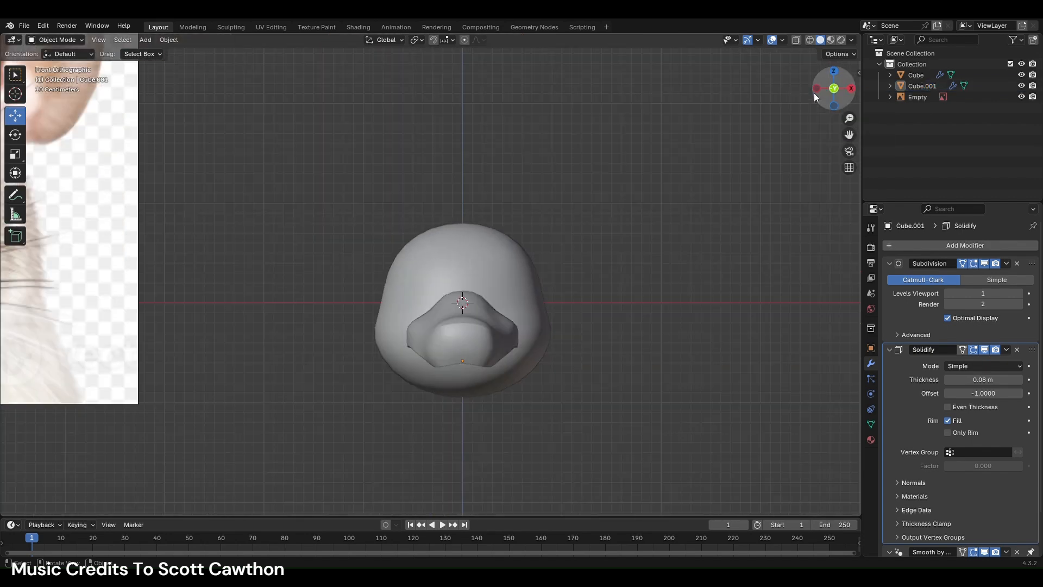
pyautogui.click(491, 335)
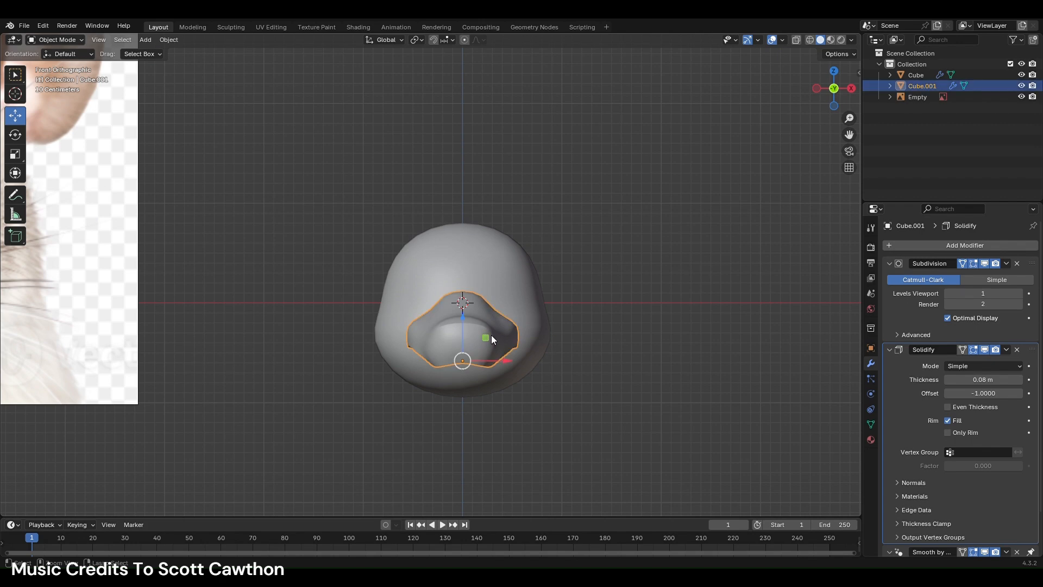
pyautogui.hotkey('ctrl', '2')
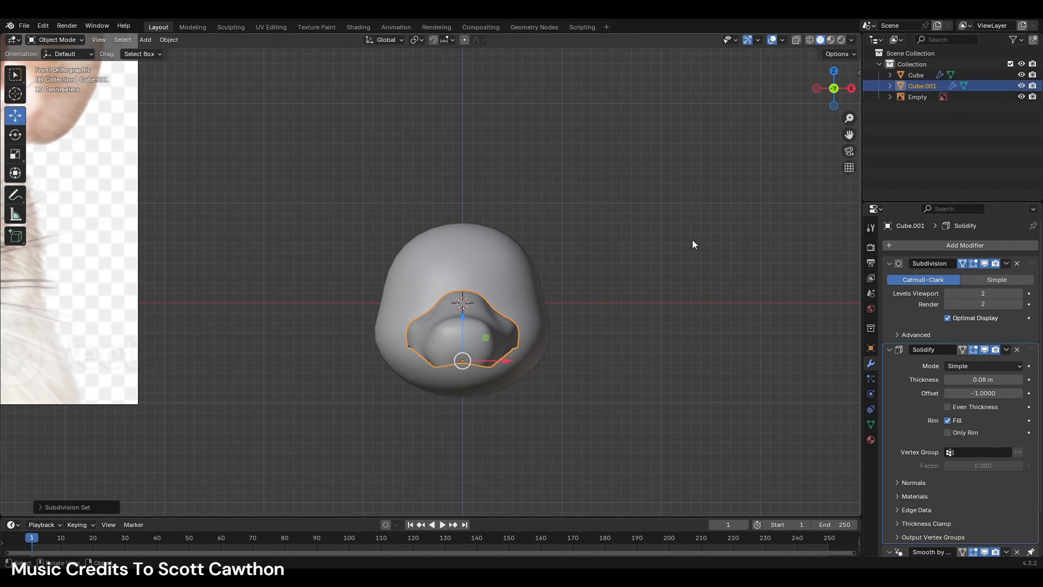
# - Switch to the Scale tool and widen the snout slightly along X in the front view
pyautogui.scroll(-2, 690, 240)
pyautogui.scroll(2, 436, 350)
pyautogui.keyDown('shift'); pyautogui.moveTo(436, 350); pyautogui.dragTo(542, 331, button='middle'); pyautogui.keyUp('shift')
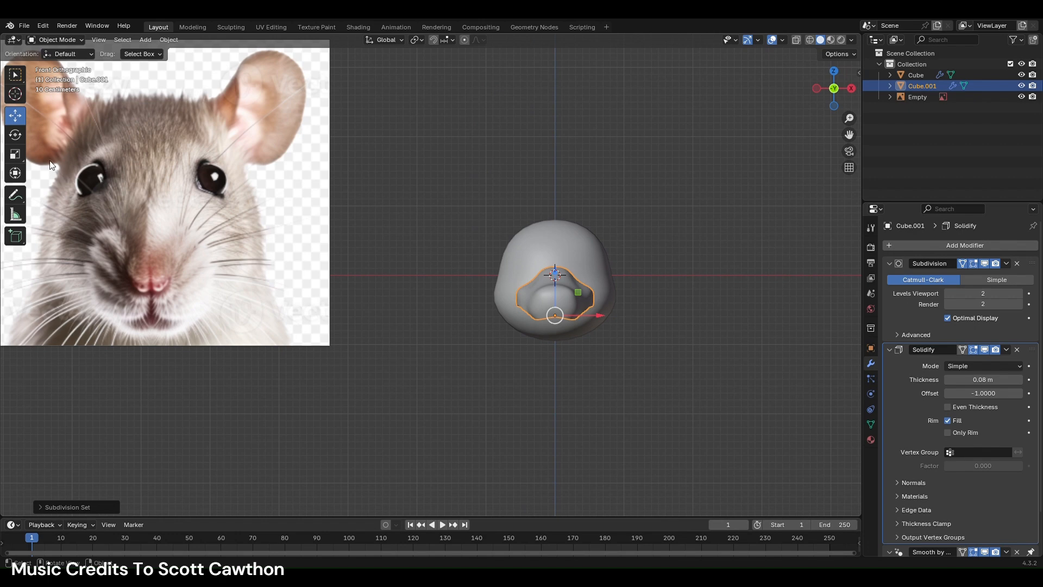
pyautogui.hotkey('shift', 'space')
pyautogui.press('s')
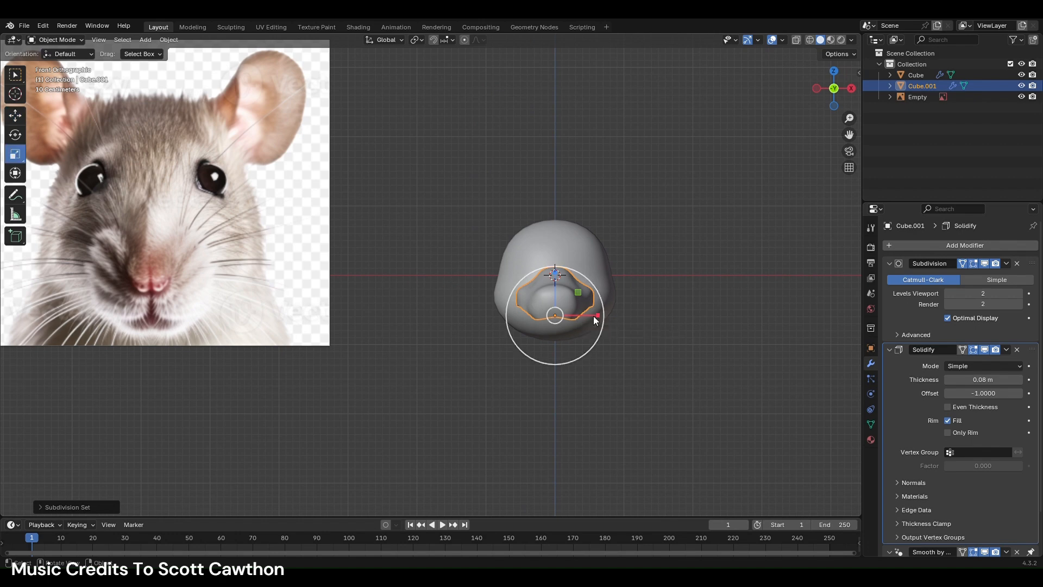
pyautogui.moveTo(594, 315); pyautogui.dragTo(601, 316)
pyautogui.click(657, 315)
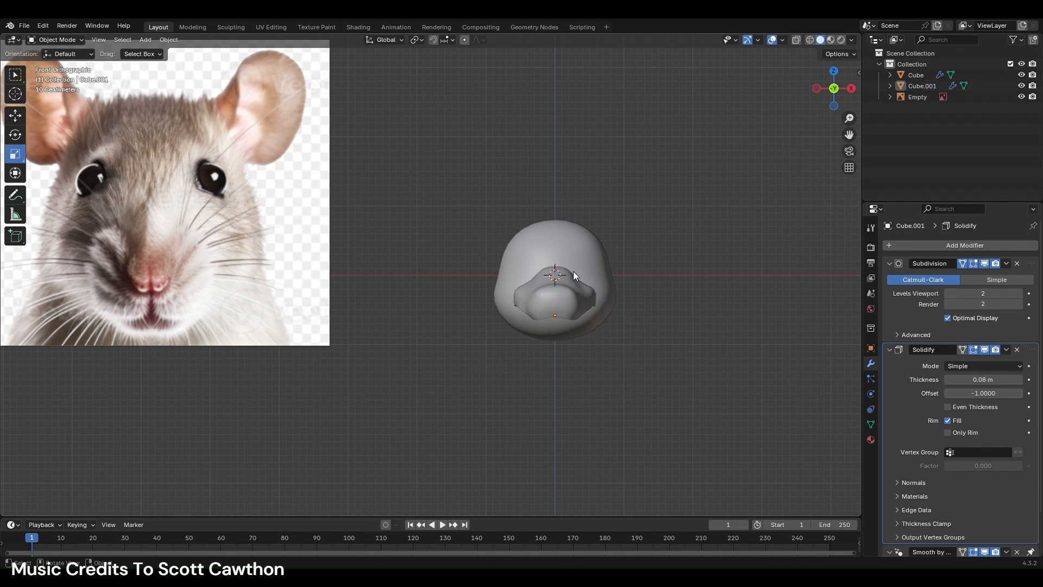
# - Select only the snout and scale it slightly taller along Z
pyautogui.click(573, 262)
pyautogui.keyDown('shift'); pyautogui.click(572, 295); pyautogui.keyUp('shift')
pyautogui.moveTo(594, 295); pyautogui.dragTo(593, 298)
pyautogui.click(698, 309)
pyautogui.click(567, 307)
pyautogui.moveTo(555, 273); pyautogui.dragTo(557, 277)
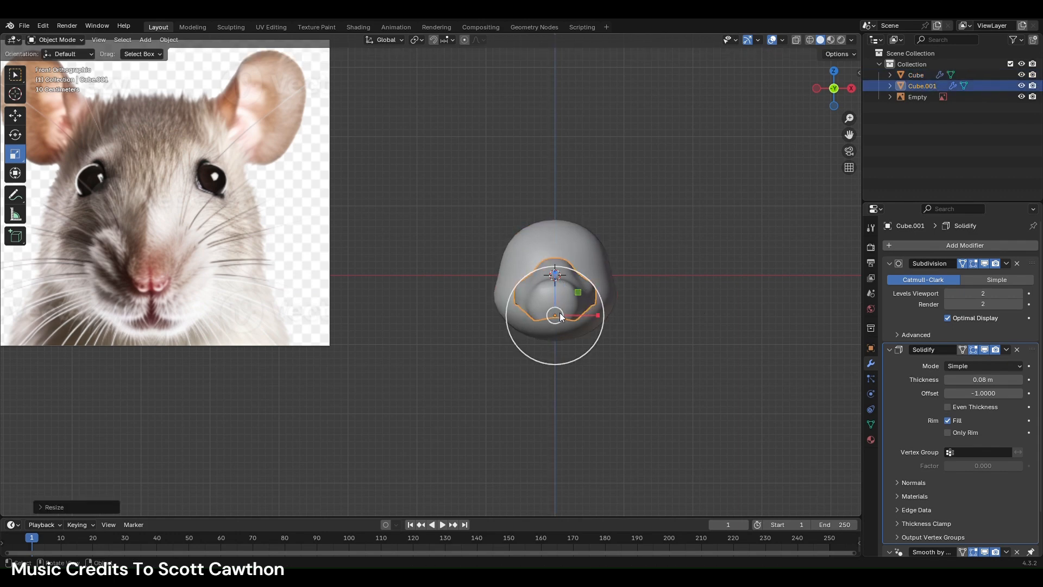
# - Move the snout along X out of the head, into the gap beside the rat reference image
pyautogui.click(15, 115)
pyautogui.moveTo(607, 325); pyautogui.dragTo(471, 326)
pyautogui.click(570, 308)
pyautogui.scroll(-3, 516, 323)
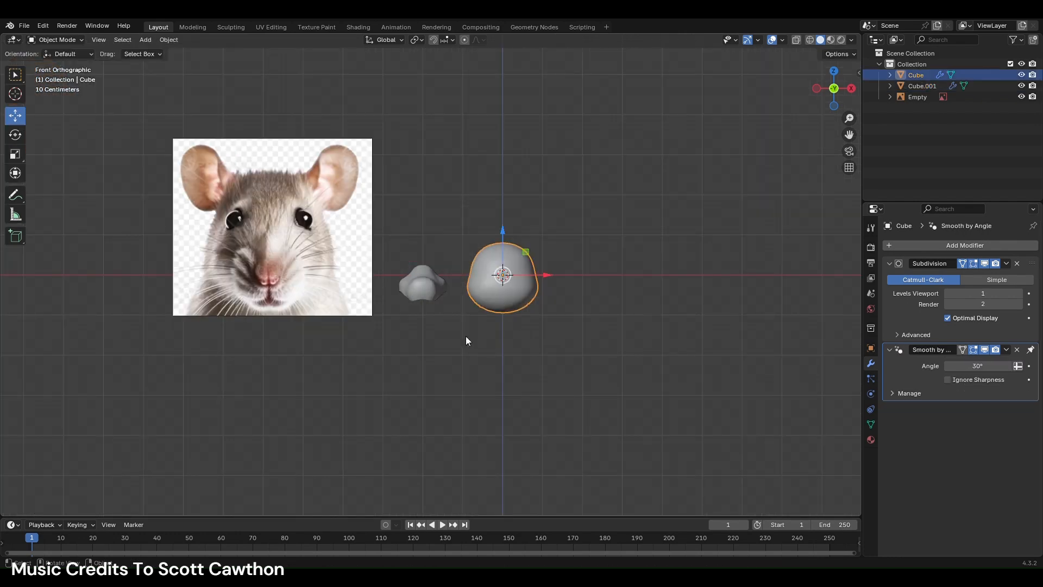
pyautogui.click(421, 289)
pyautogui.scroll(3, 426, 340)
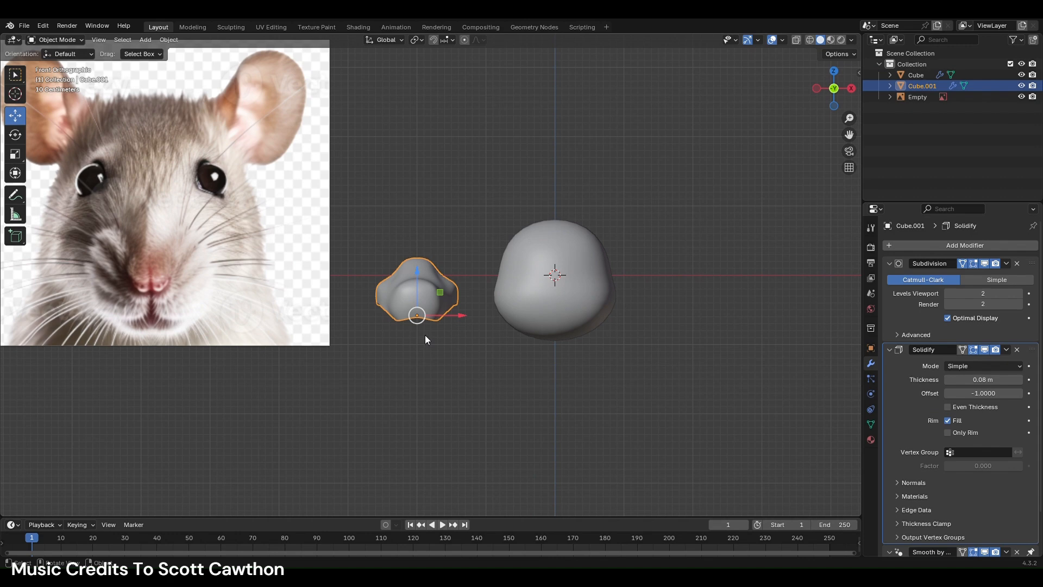
# - Hide the head object in the viewport and select the snout in the front view
pyautogui.moveTo(478, 342); pyautogui.dragTo(480, 286, button='middle')
pyautogui.click(481, 285)
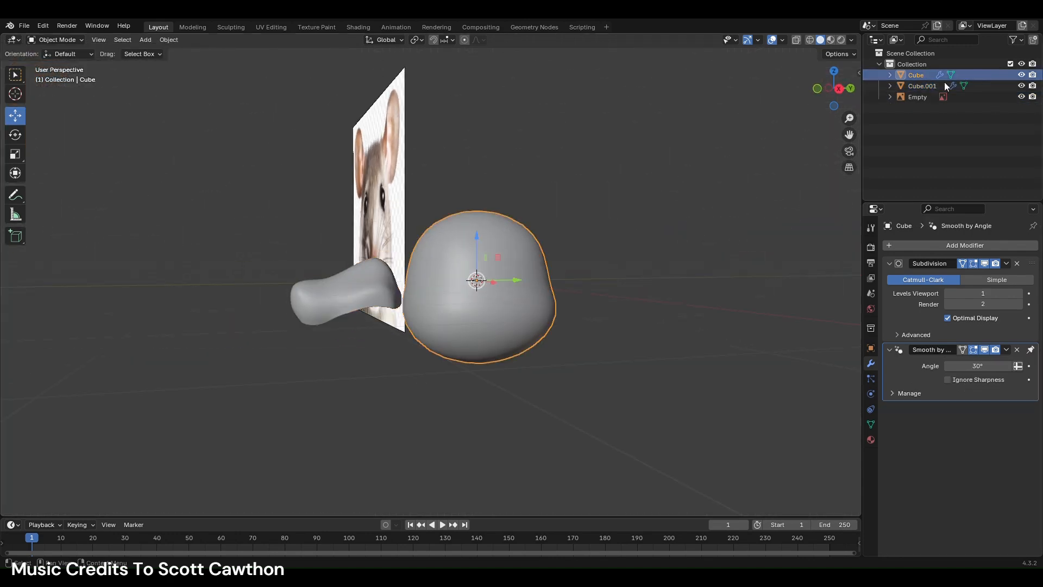
pyautogui.click(1022, 75)
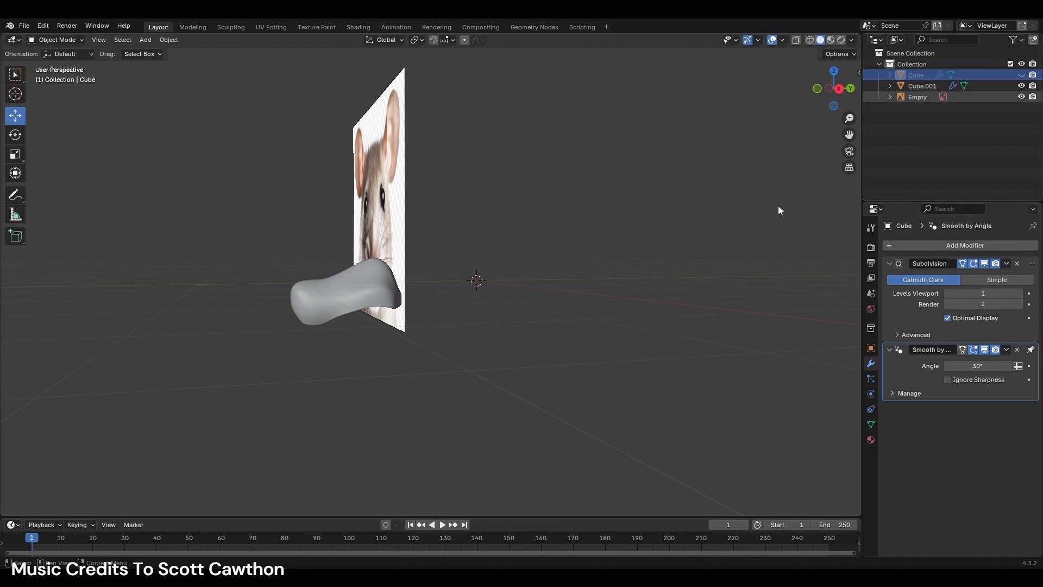
pyautogui.click(818, 89)
pyautogui.click(424, 302)
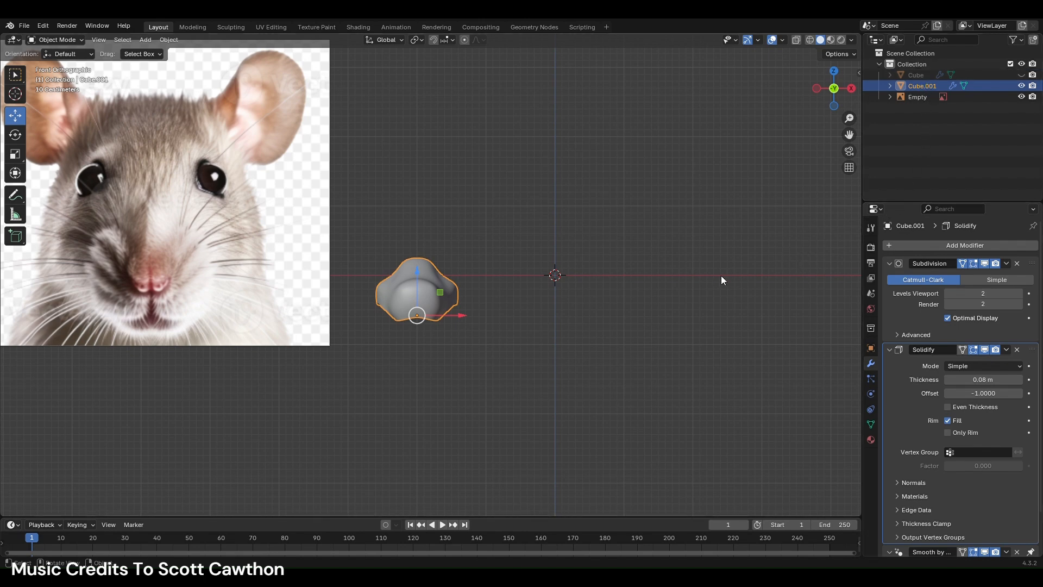
# - Move the snout back along X onto the vertical centre line at the 3D cursor
pyautogui.click(657, 282)
pyautogui.click(443, 299)
pyautogui.moveTo(457, 314); pyautogui.dragTo(611, 321)
pyautogui.click(645, 337)
pyautogui.keyDown('shift'); pyautogui.moveTo(645, 337); pyautogui.dragTo(607, 337, button='middle'); pyautogui.keyUp('shift')
# - Add a new cube mesh and give it a level 2 Subdivision modifier
pyautogui.hotkey('shift', 'a')
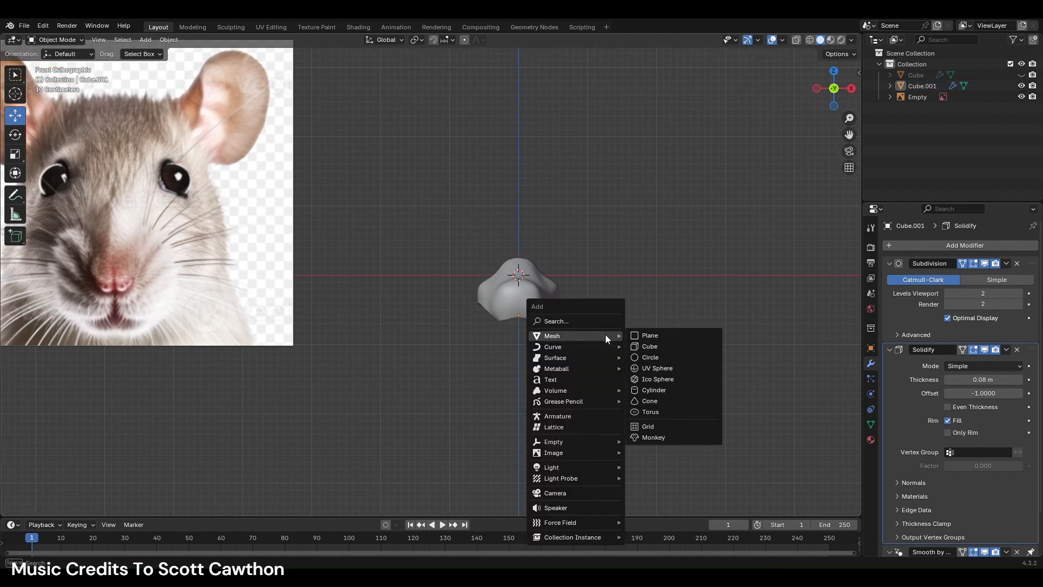
pyautogui.click(633, 344)
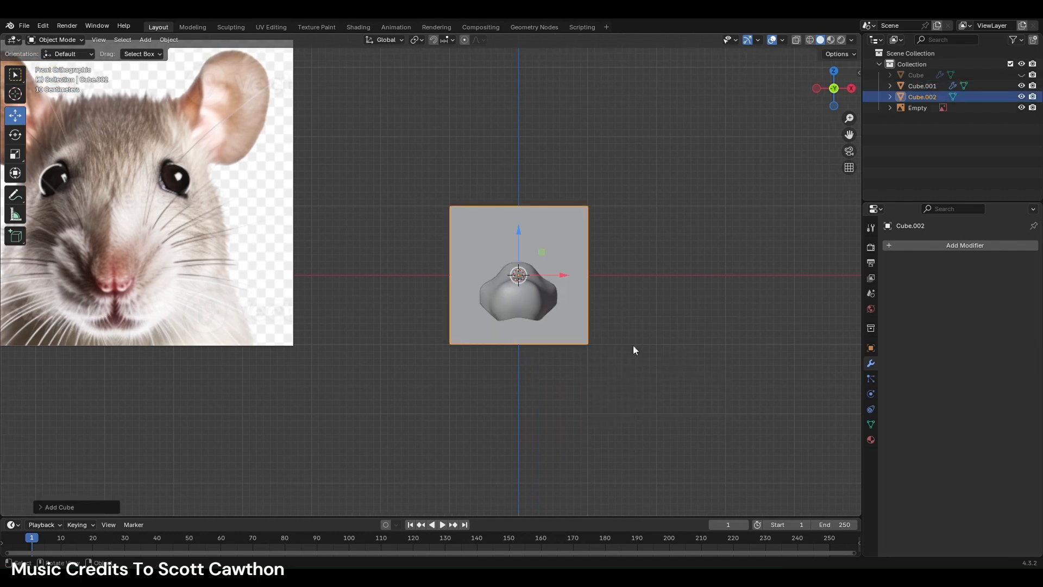
pyautogui.hotkey('ctrl', '2')
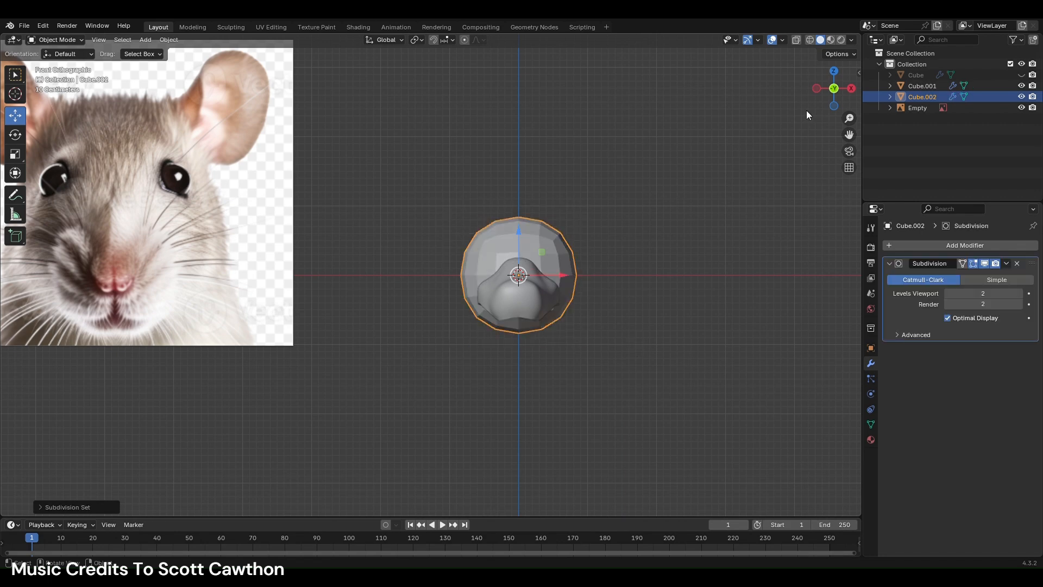
# - Move the new cube along Y to the front tip of the snout in the right view
pyautogui.click(851, 89)
pyautogui.press('g')
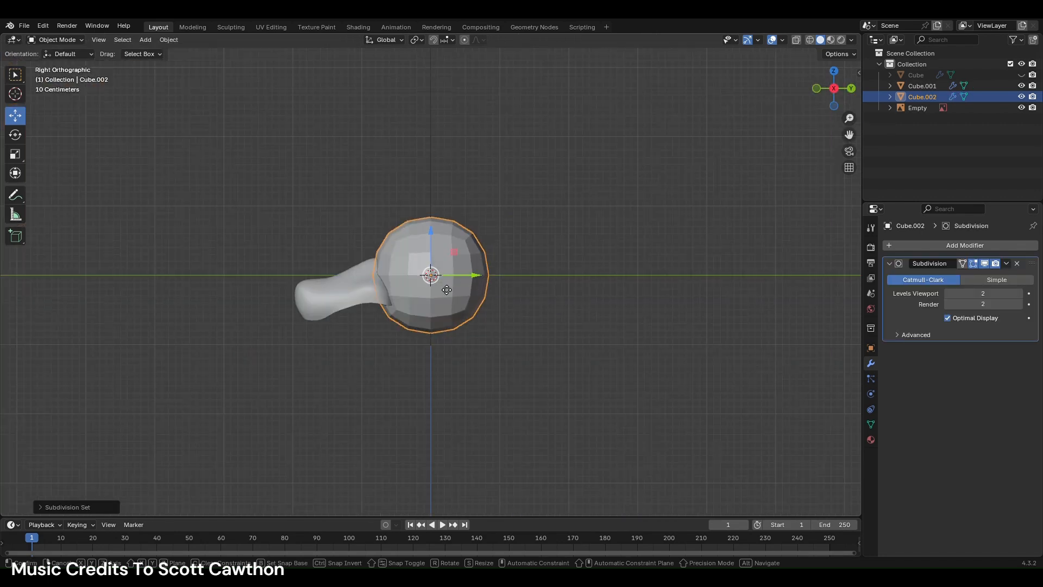
pyautogui.press('y')
pyautogui.click(350, 313)
# - Scale the cube down to about half its size and apply Shade Auto Smooth to it
pyautogui.press('s')
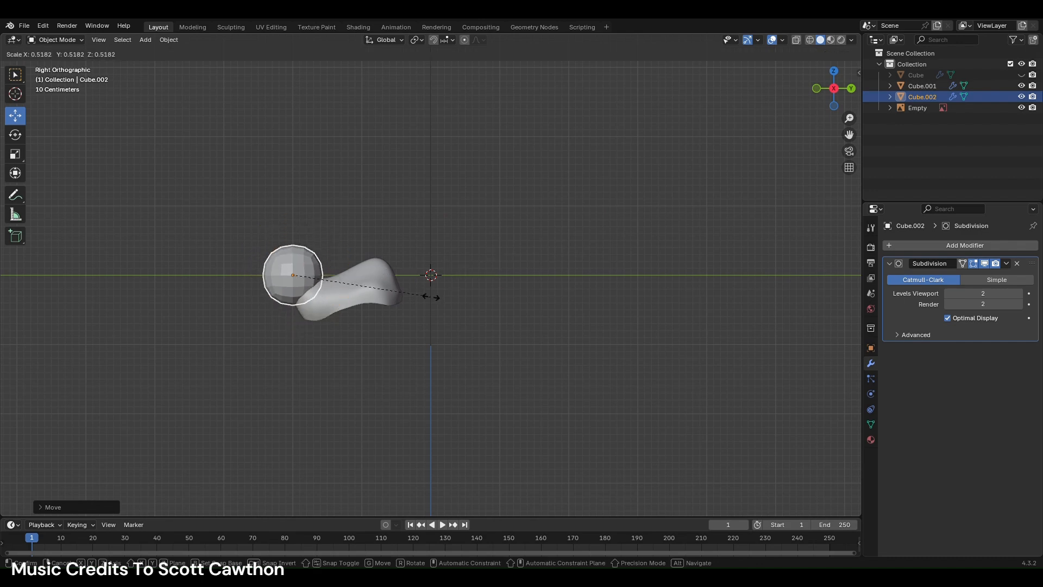
pyautogui.click(438, 276)
pyautogui.rightClick(445, 273)
pyautogui.click(421, 286)
# - Shrink the smoothed cube further into a small nose ball and place it on the upper front tip of the snout
pyautogui.scroll(4, 200, 325)
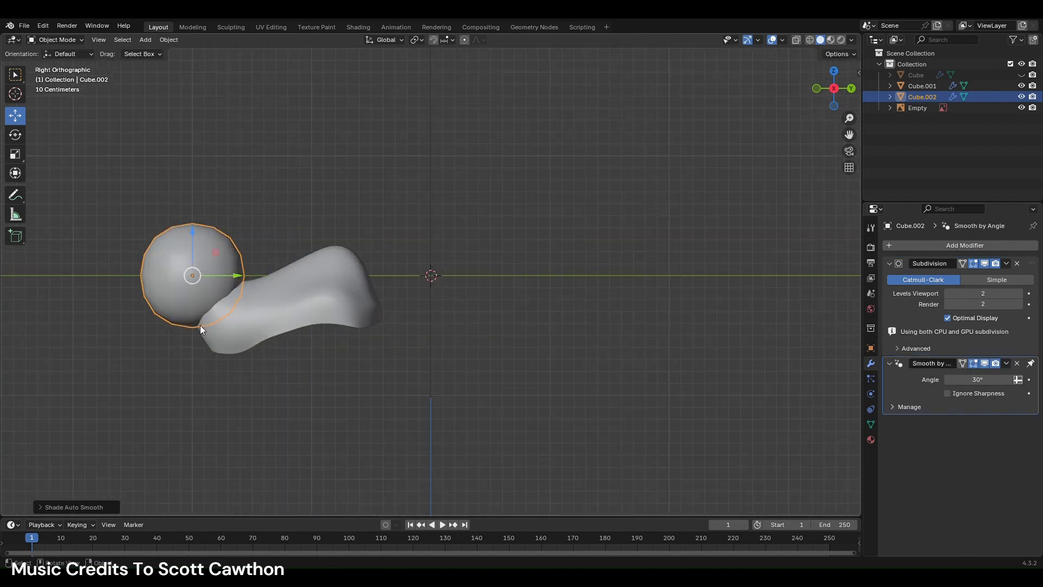
pyautogui.press('s')
pyautogui.click(172, 308)
pyautogui.press('s')
pyautogui.click(268, 311)
pyautogui.moveTo(159, 275); pyautogui.dragTo(170, 287)
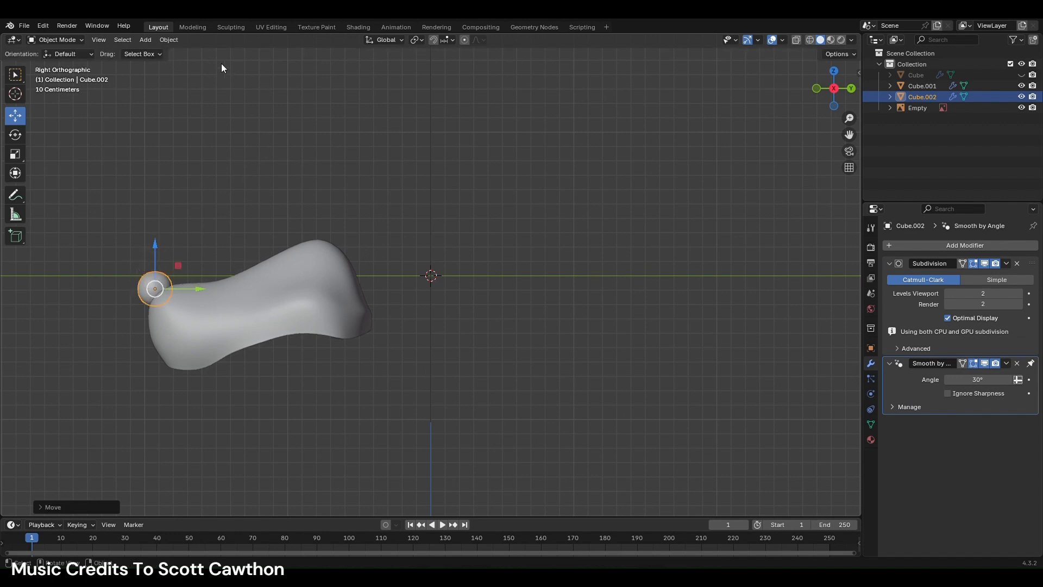
# - Edit the nose mesh in the front view with X-ray and X mirroring on, and select one side's upper corner vertices
pyautogui.click(193, 27)
pyautogui.scroll(-3, 565, 239)
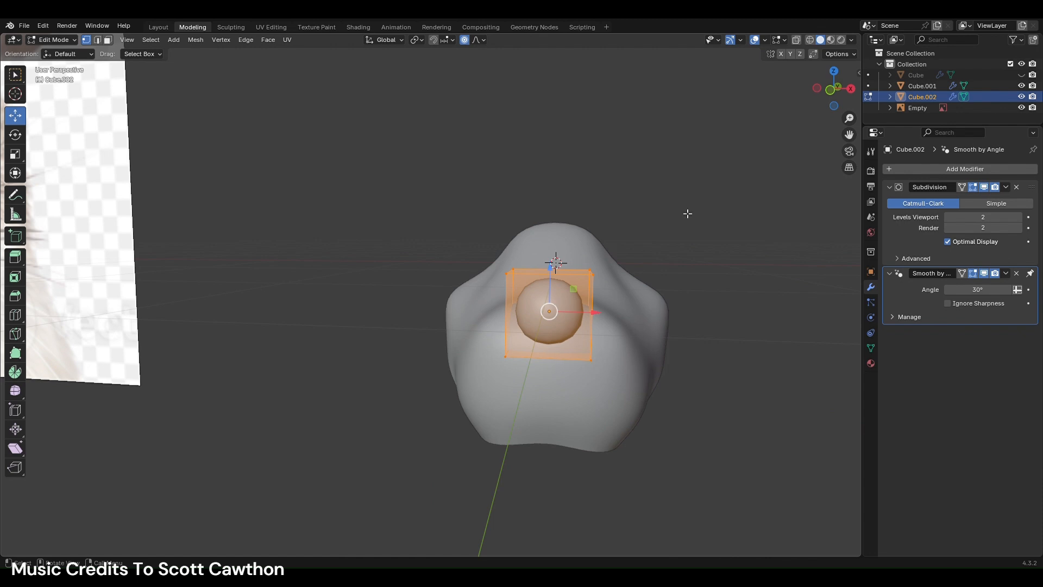
pyautogui.click(826, 90)
pyautogui.click(796, 39)
pyautogui.hotkey('alt', 'a')
pyautogui.scroll(3, 680, 304)
pyautogui.moveTo(587, 215); pyautogui.dragTo(593, 236)
pyautogui.hotkey('ctrl', 'z')
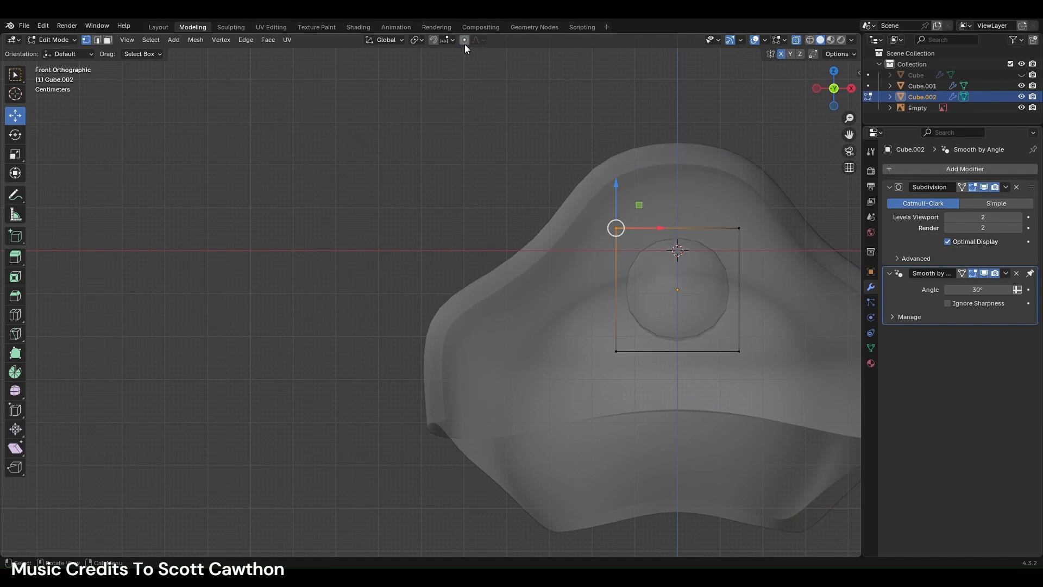
# - Pull the nose's mirrored upper corner vertices outward and slightly down, with proportional editing off, to widen the top
pyautogui.moveTo(616, 228); pyautogui.dragTo(550, 243)
pyautogui.press('o')
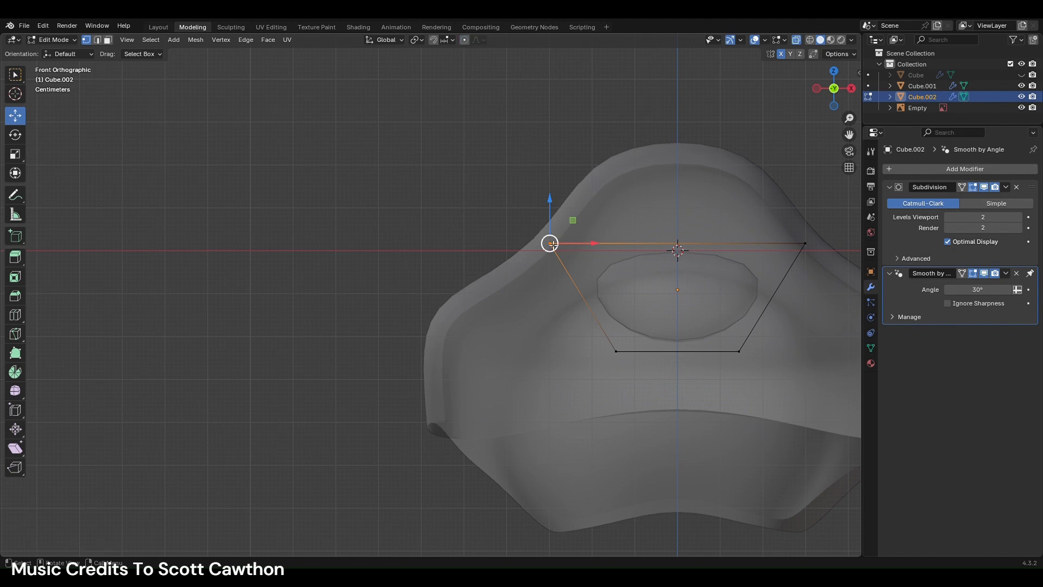
pyautogui.press('g')
pyautogui.click(539, 230)
pyautogui.press('o')
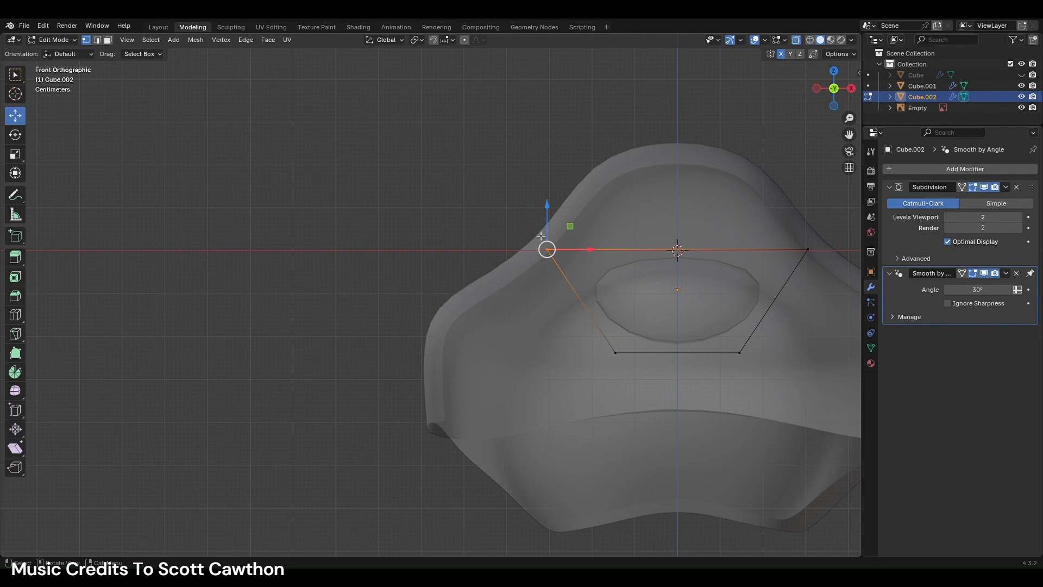
pyautogui.press('g')
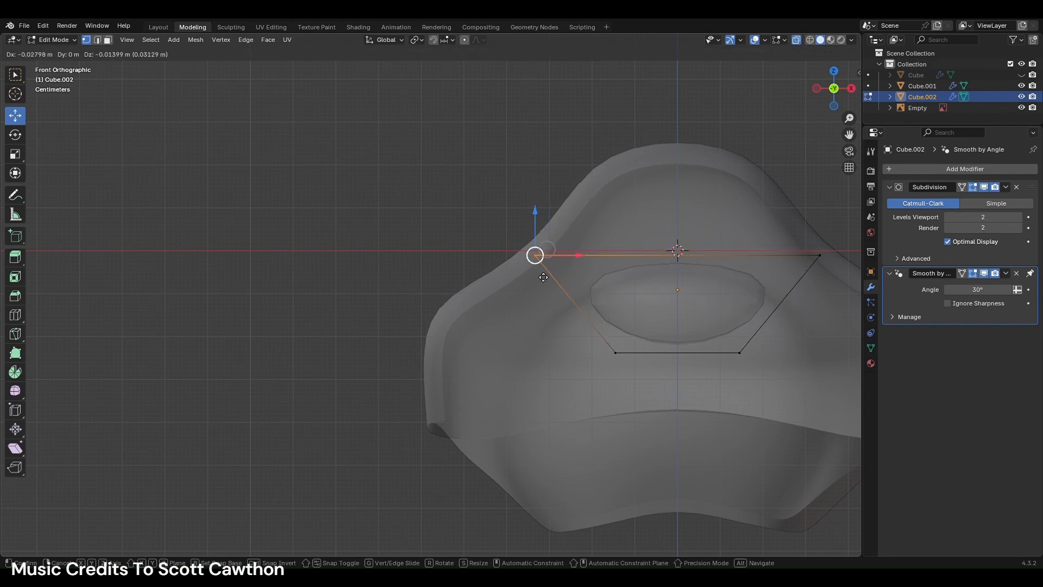
pyautogui.click(543, 270)
# - Extrude the nose's bottom vertices downward and scale them to about 0.38 to form a narrow lower tip
pyautogui.moveTo(602, 331); pyautogui.dragTo(796, 357)
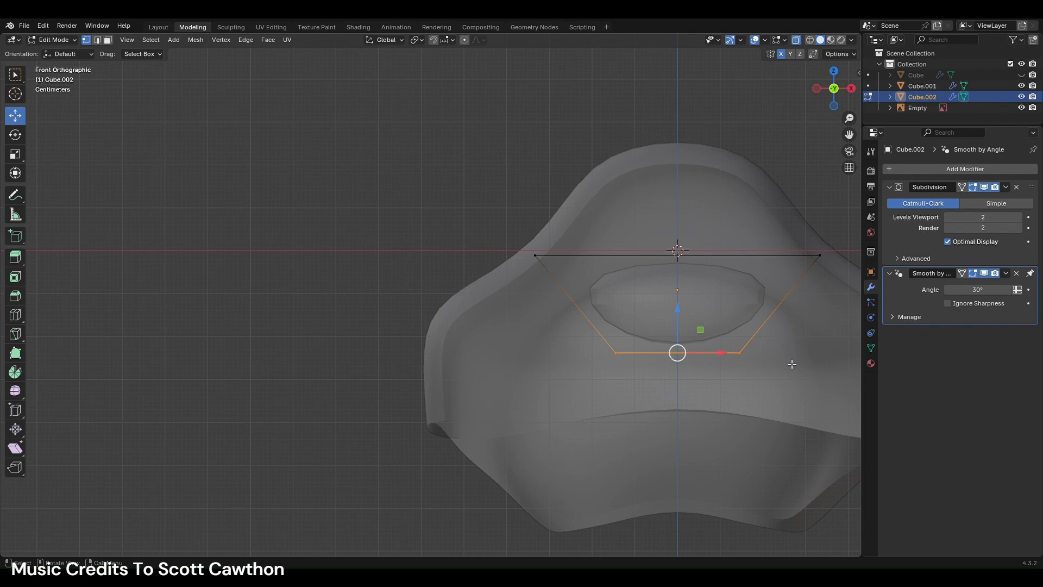
pyautogui.press('e')
pyautogui.click(803, 419)
pyautogui.press('s')
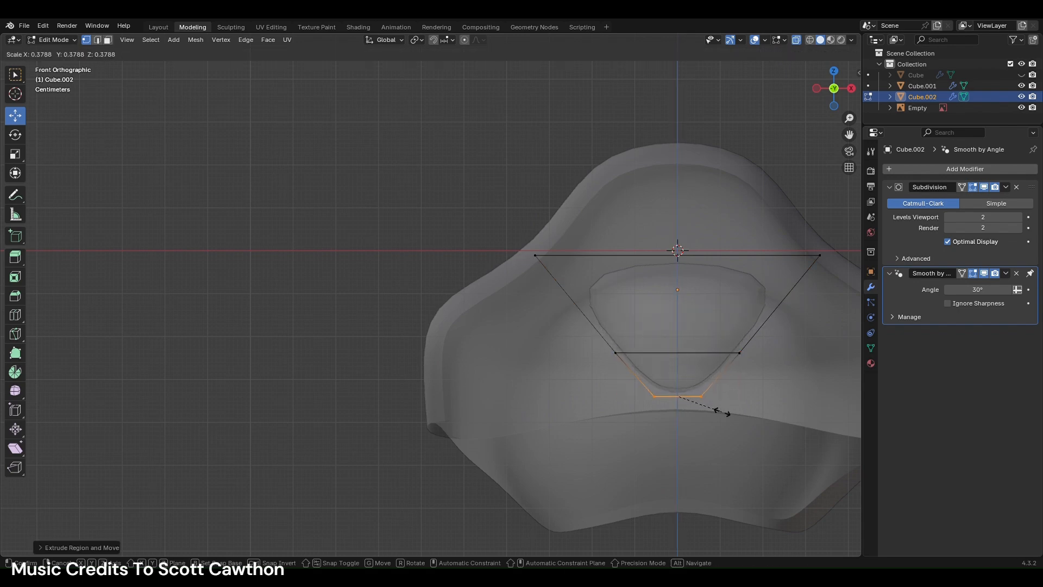
pyautogui.click(720, 412)
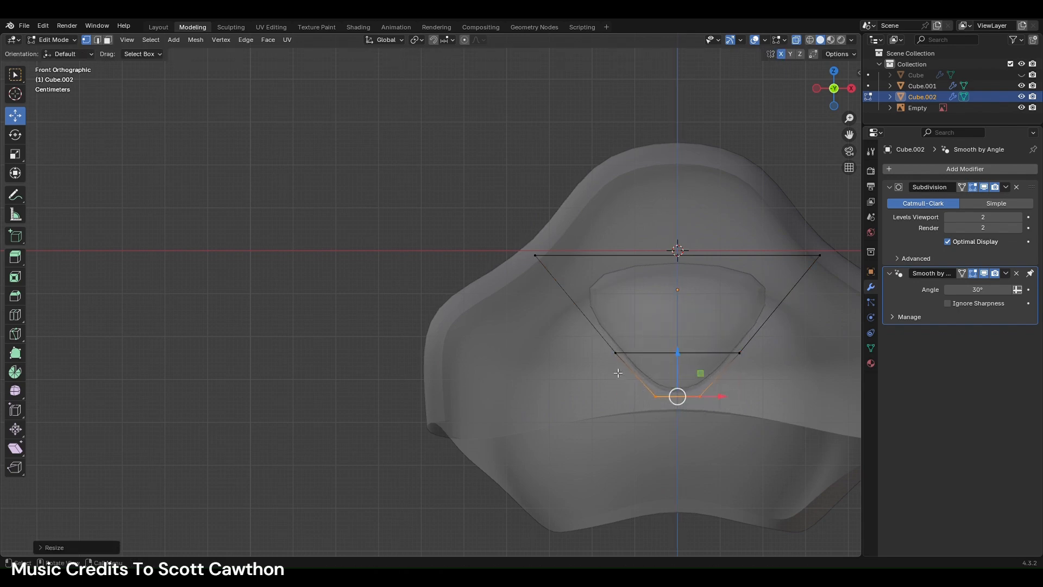
# - Add a loop cut near the upper end of the lower extrusion and move its mirrored side vertices inward along X
pyautogui.hotkey('ctrl', 'r')
pyautogui.click(637, 367)
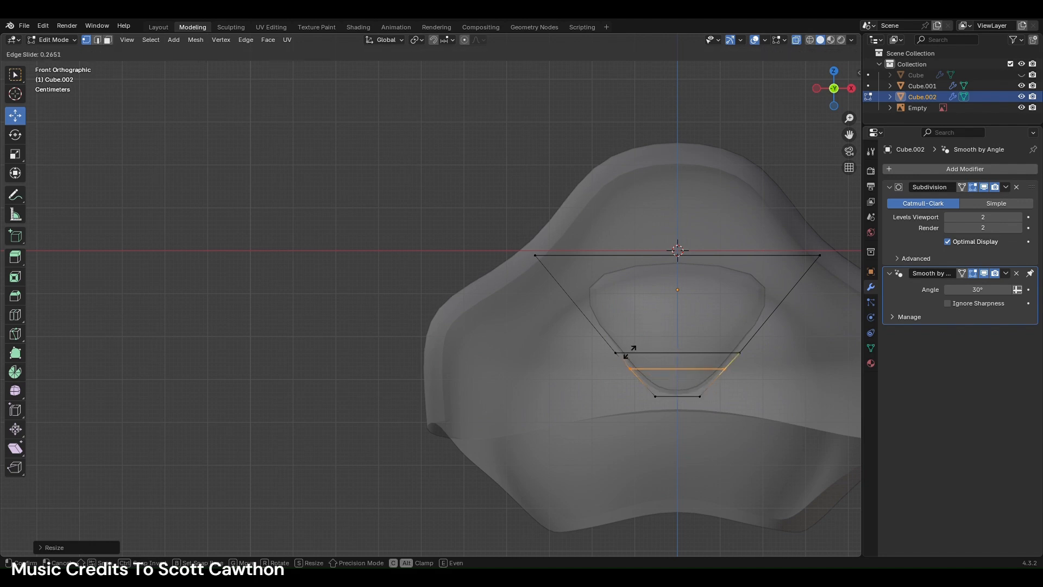
pyautogui.click(634, 356)
pyautogui.click(629, 368)
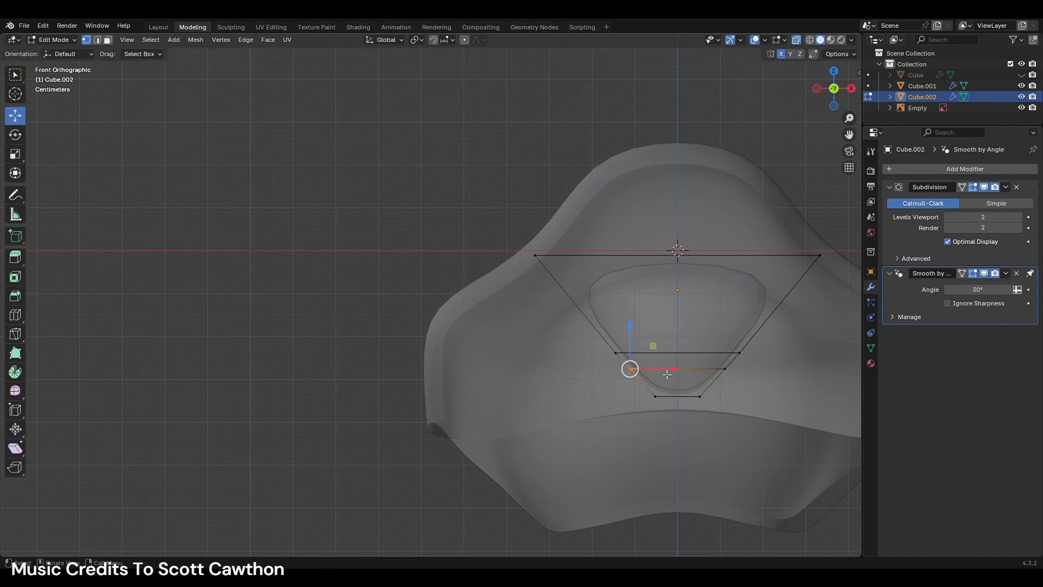
pyautogui.press('g')
pyautogui.press('x')
pyautogui.click(651, 352)
pyautogui.press('g')
pyautogui.press('x')
pyautogui.click(681, 372)
# - Extrude the nose's top vertices upward, scale them narrower than the widest row, and raise them along Z
pyautogui.moveTo(499, 236); pyautogui.dragTo(836, 274)
pyautogui.press('e')
pyautogui.click(837, 278)
pyautogui.press('s')
pyautogui.click(785, 274)
pyautogui.press('s')
pyautogui.click(788, 318)
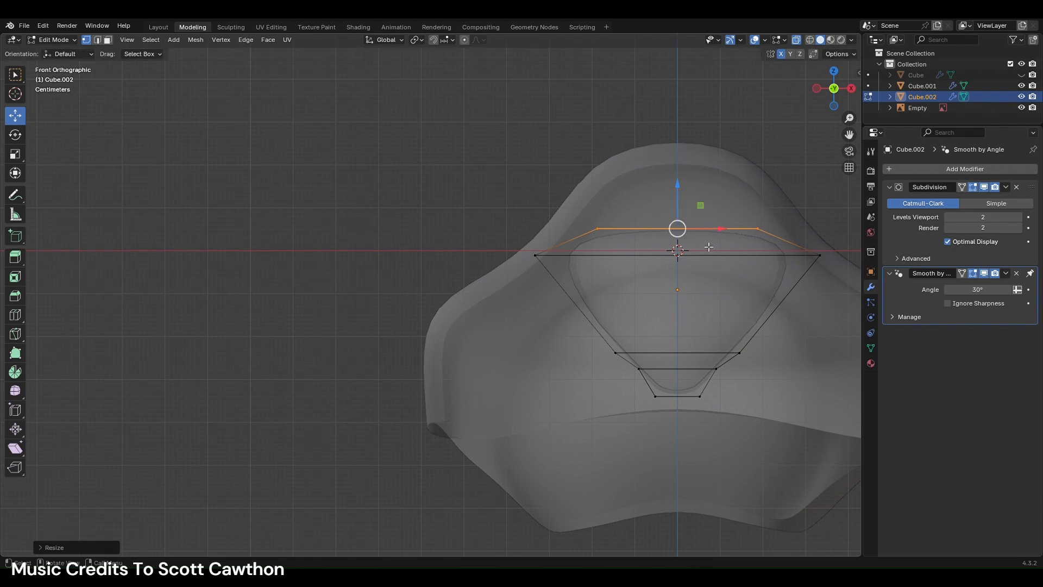
pyautogui.press('g')
pyautogui.press('z')
pyautogui.click(684, 194)
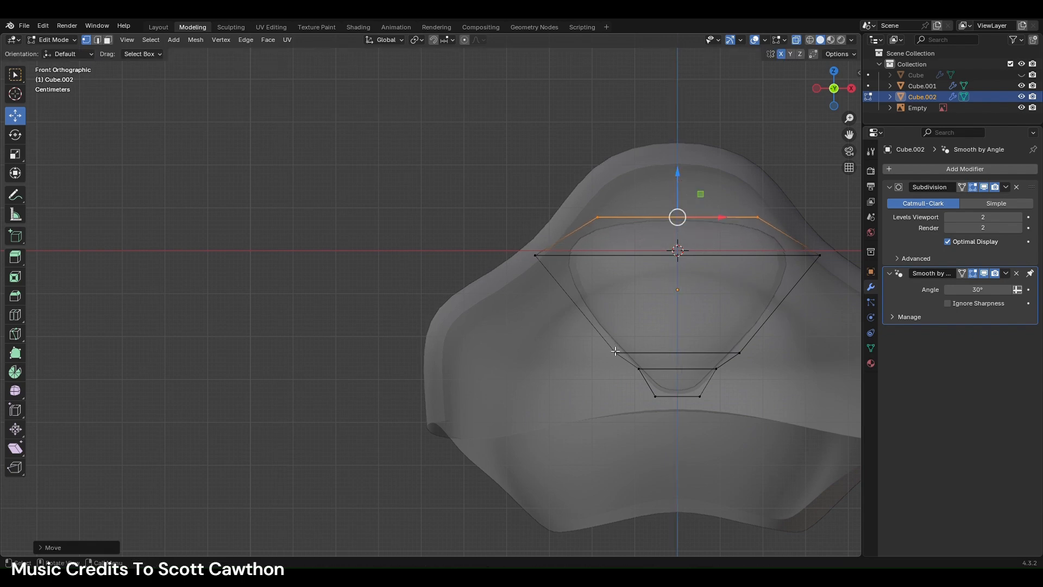
# - Select the side vertices of the two rows above the lower tip and move them upward
pyautogui.keyDown('shift'); pyautogui.moveTo(612, 346); pyautogui.dragTo(510, 307, button='middle'); pyautogui.keyUp('shift')
pyautogui.scroll(2, 516, 309)
pyautogui.moveTo(531, 309); pyautogui.dragTo(611, 359)
pyautogui.moveTo(570, 300); pyautogui.dragTo(562, 270)
# - Move the nose's mirrored lower corner vertices outward, and lower the widest side vertices slightly
pyautogui.click(553, 297)
pyautogui.press('g')
pyautogui.click(482, 277)
pyautogui.click(440, 192)
pyautogui.press('g')
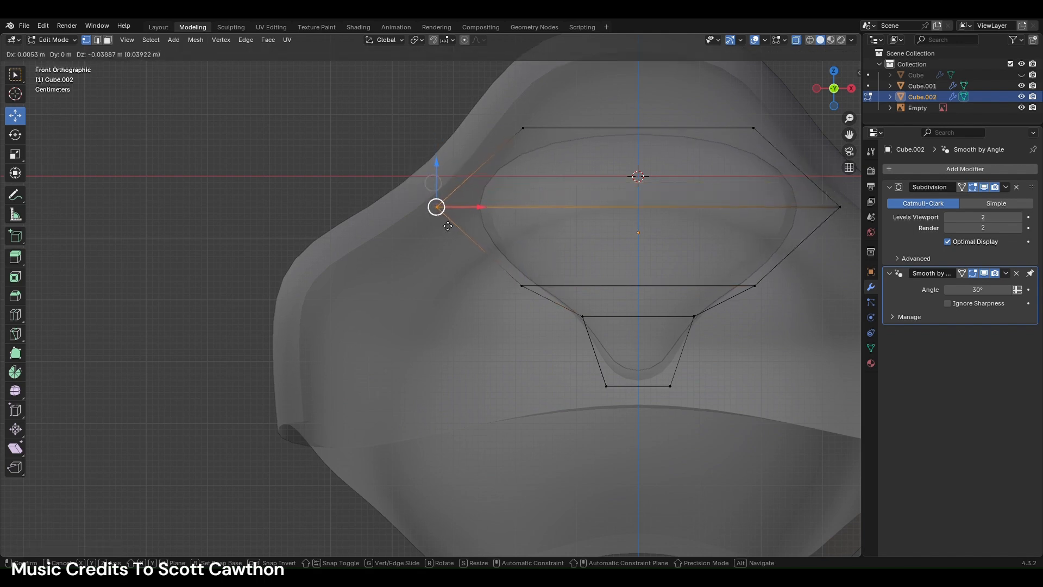
pyautogui.click(448, 223)
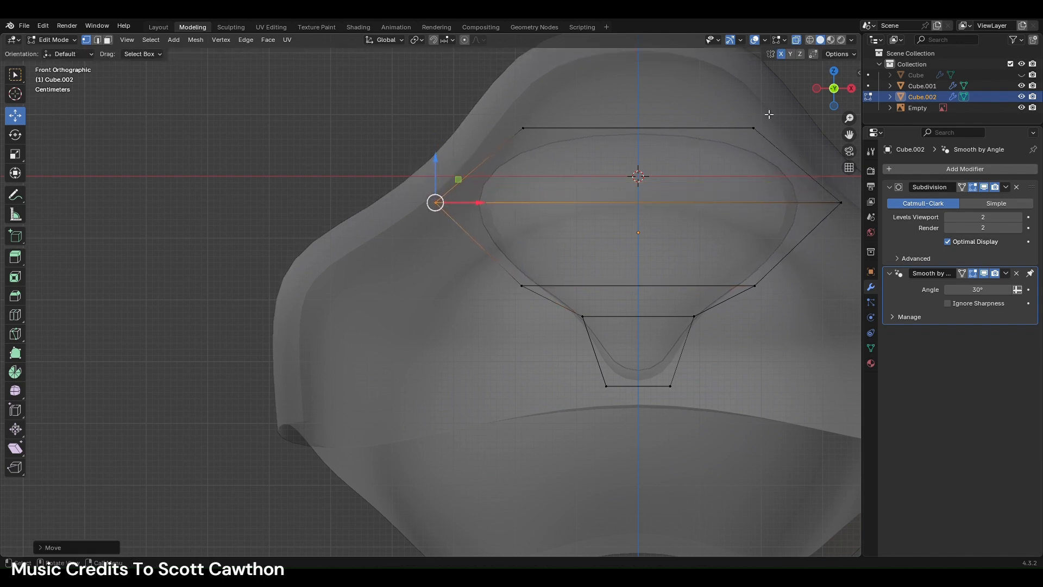
# - Turn off X-ray, select the whole nose mesh, move it down on the snout, and scale it to about 0.73
pyautogui.click(159, 28)
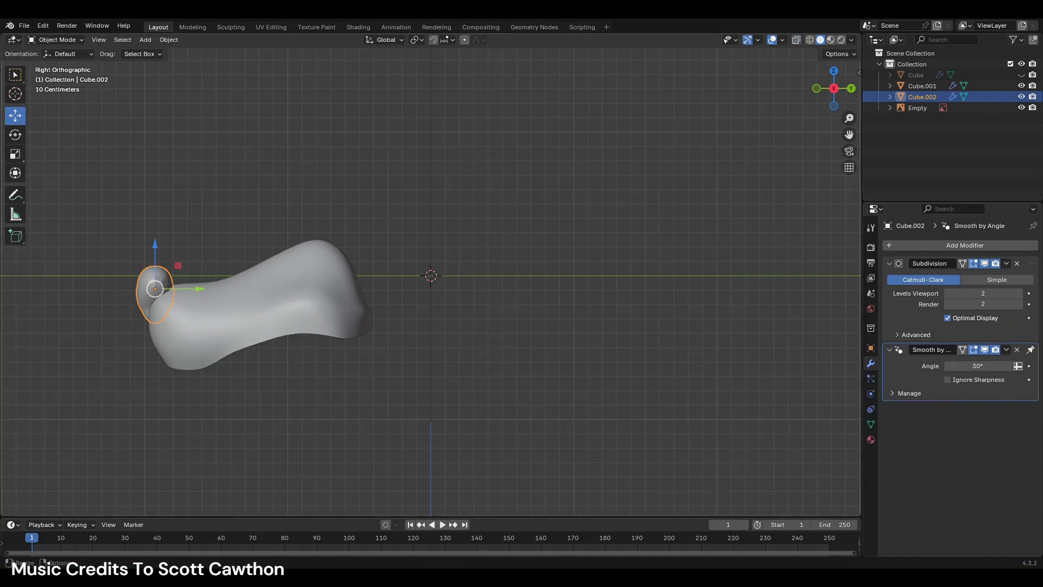
pyautogui.click(188, 28)
pyautogui.scroll(-3, 541, 239)
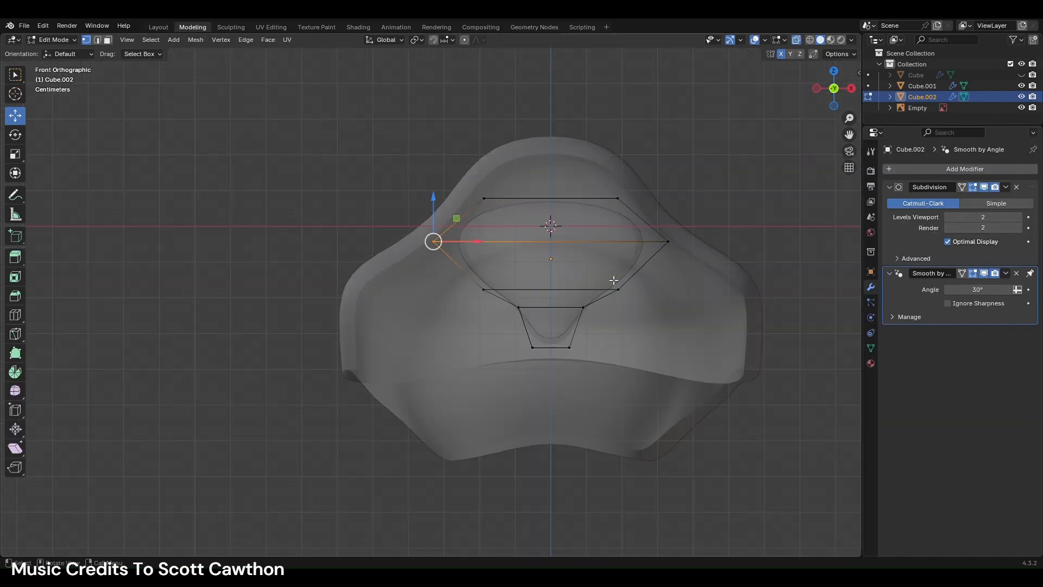
pyautogui.click(795, 40)
pyautogui.scroll(-4, 725, 215)
pyautogui.press('a')
pyautogui.press('g')
pyautogui.click(489, 282)
pyautogui.press('s')
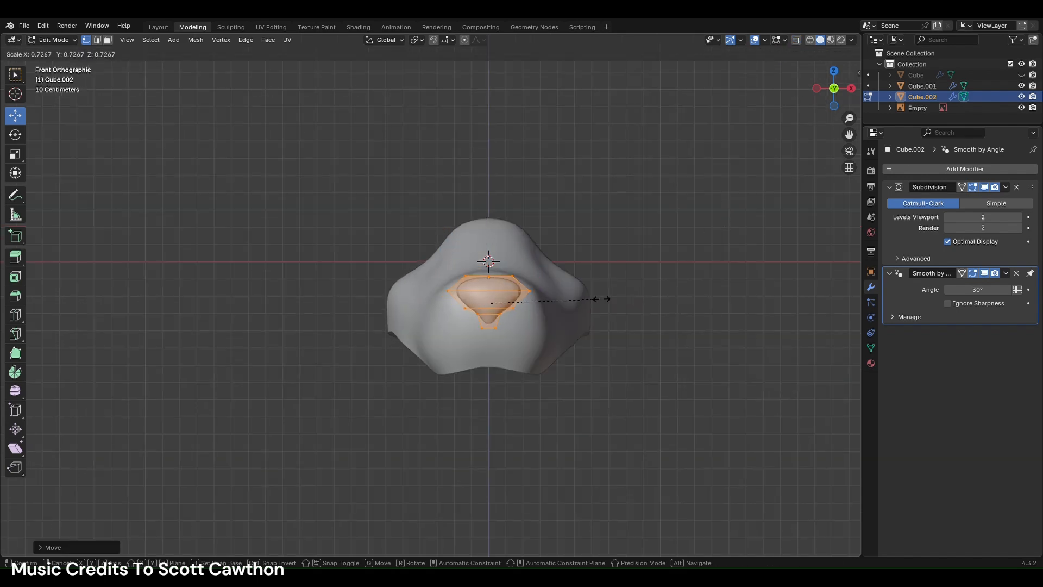
pyautogui.click(607, 299)
pyautogui.scroll(-3, 598, 294)
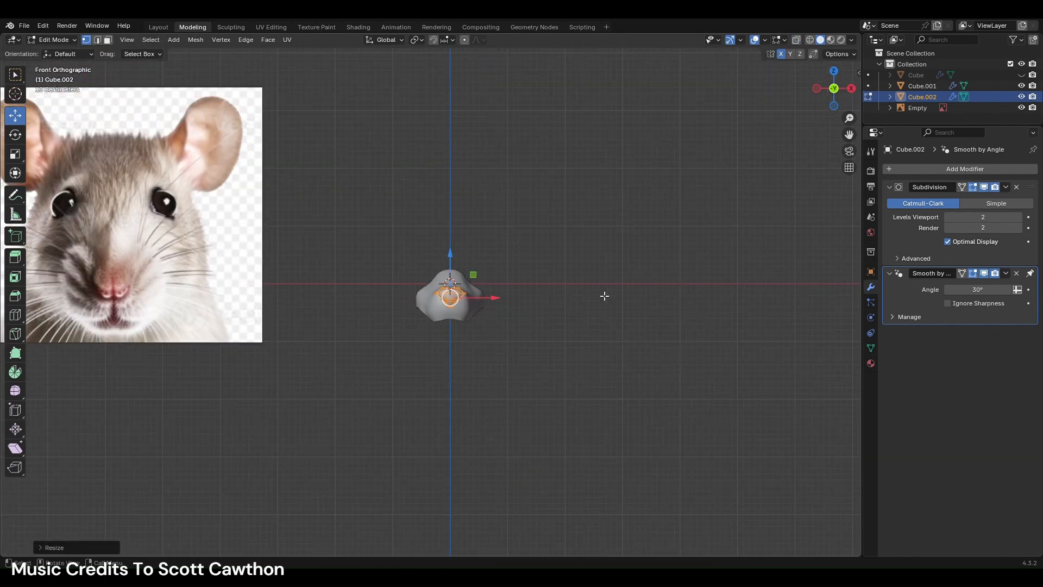
pyautogui.scroll(6, 598, 294)
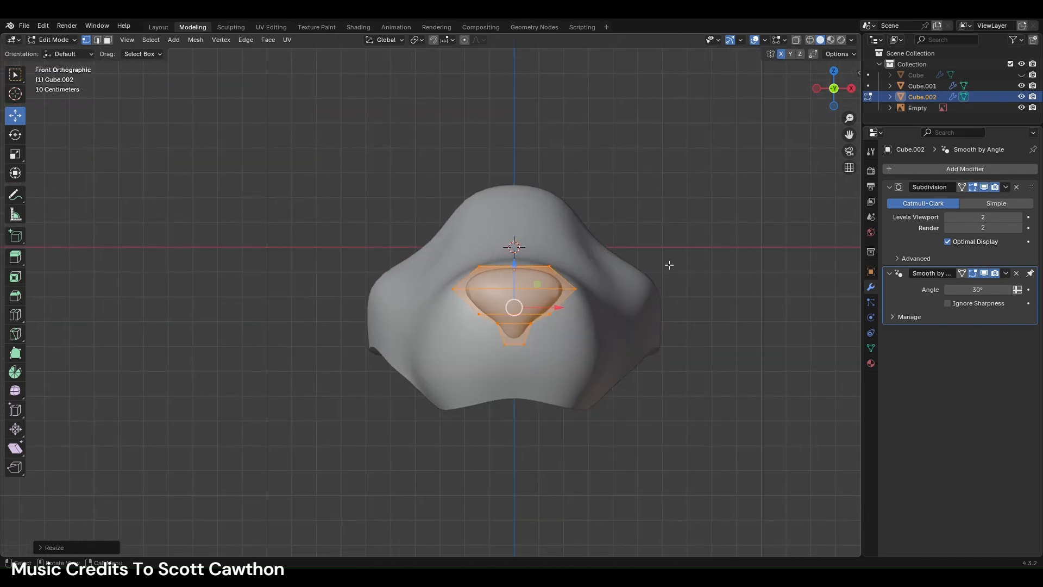
# - Set the nose's viewport subdivision level to 3 and rotate and nudge it in the right view to fit the snout's front
pyautogui.click(1021, 218)
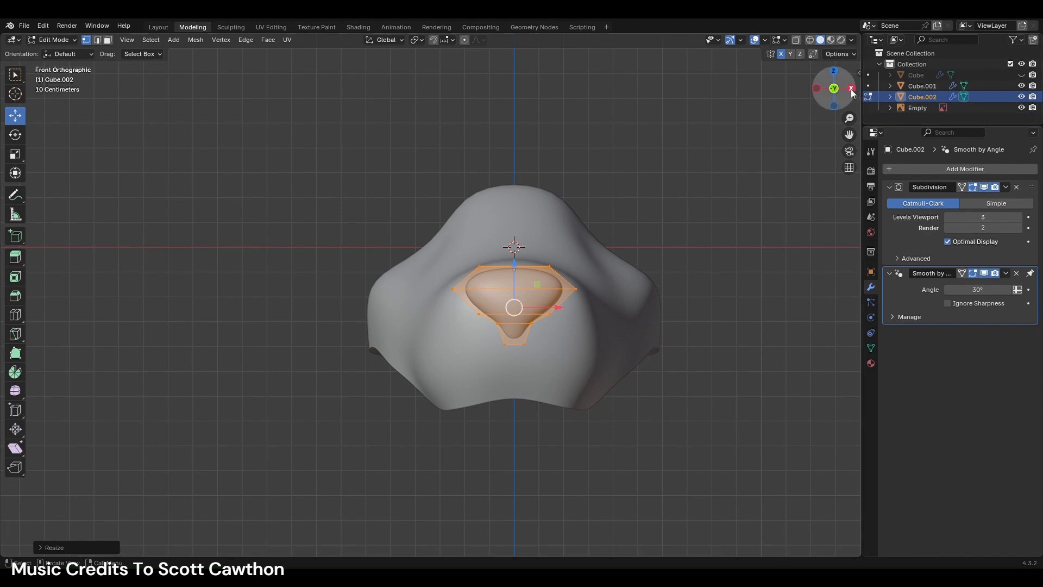
pyautogui.click(852, 89)
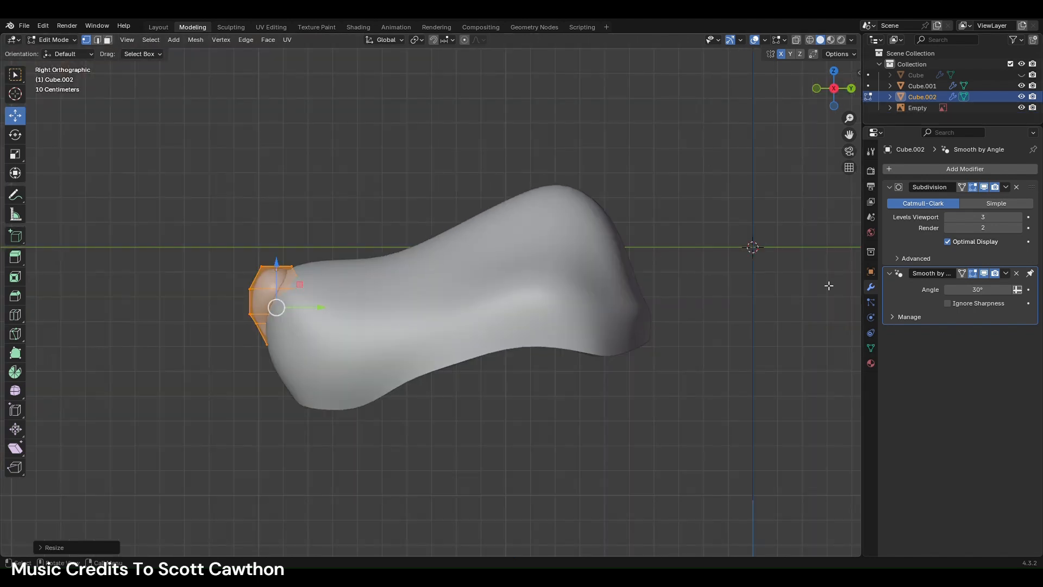
pyautogui.scroll(2, 290, 353)
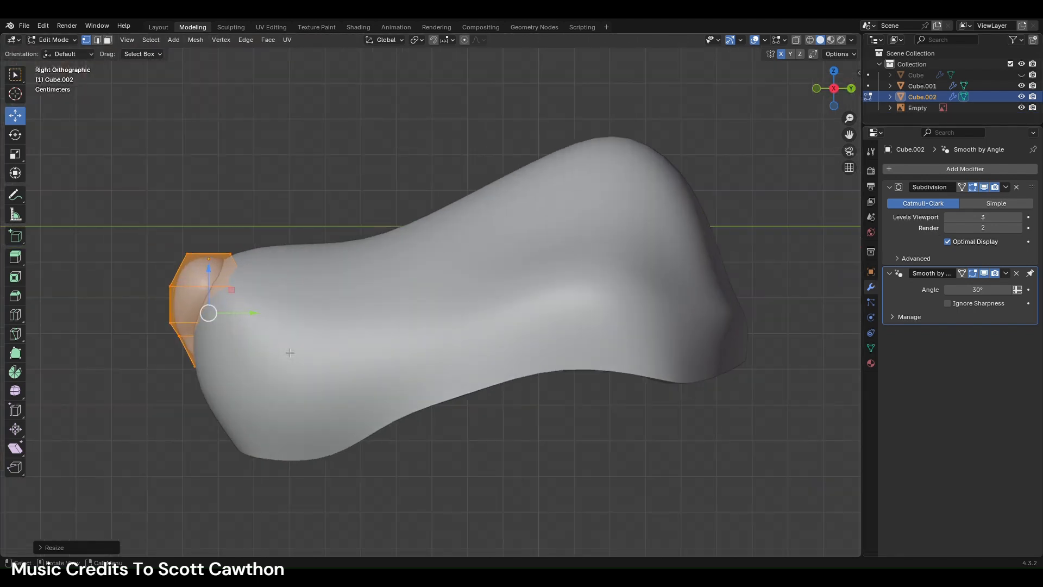
pyautogui.press('r')
pyautogui.click(375, 272)
pyautogui.moveTo(209, 313); pyautogui.dragTo(207, 309)
pyautogui.press('r')
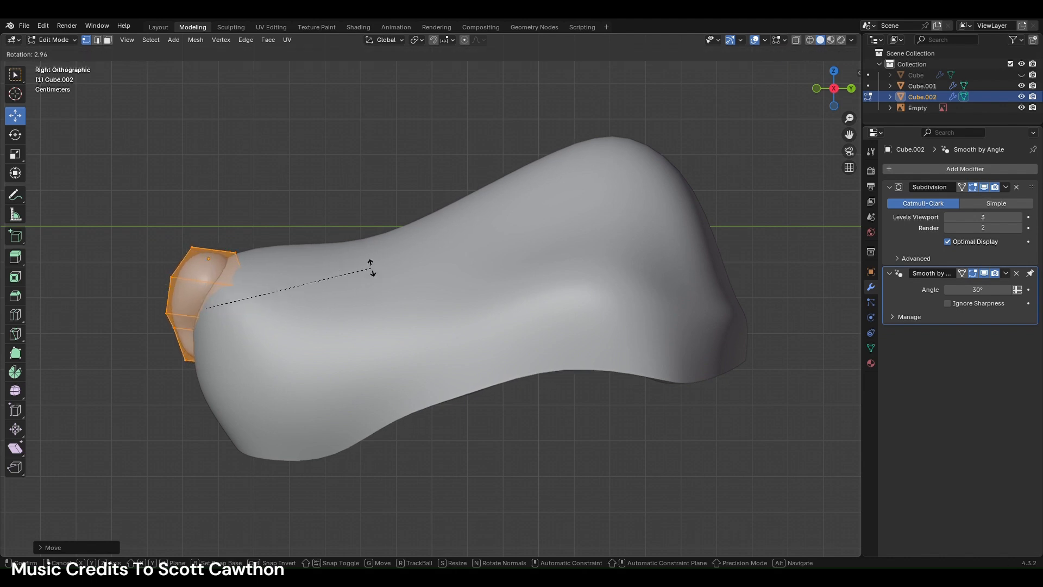
pyautogui.click(375, 272)
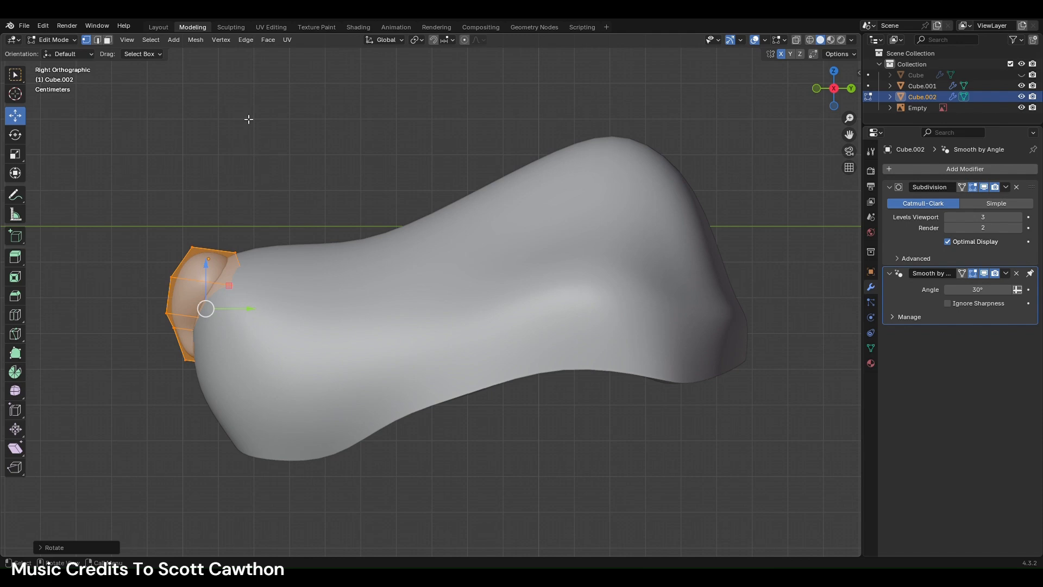
# - Move the nose's mirrored lower side vertices slightly outward along X in the front view, and deselect the nose in object mode
pyautogui.click(158, 27)
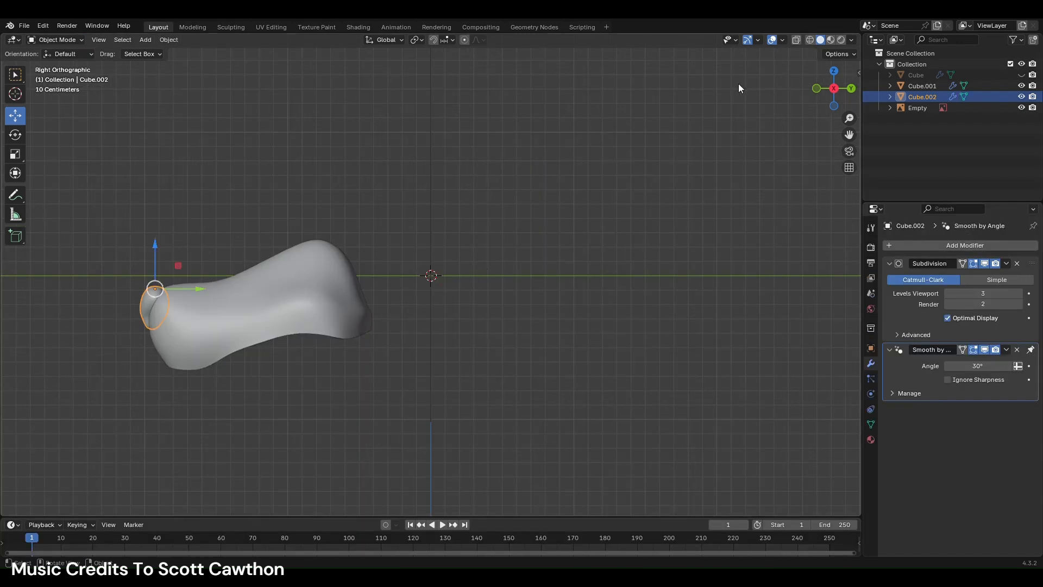
pyautogui.click(817, 88)
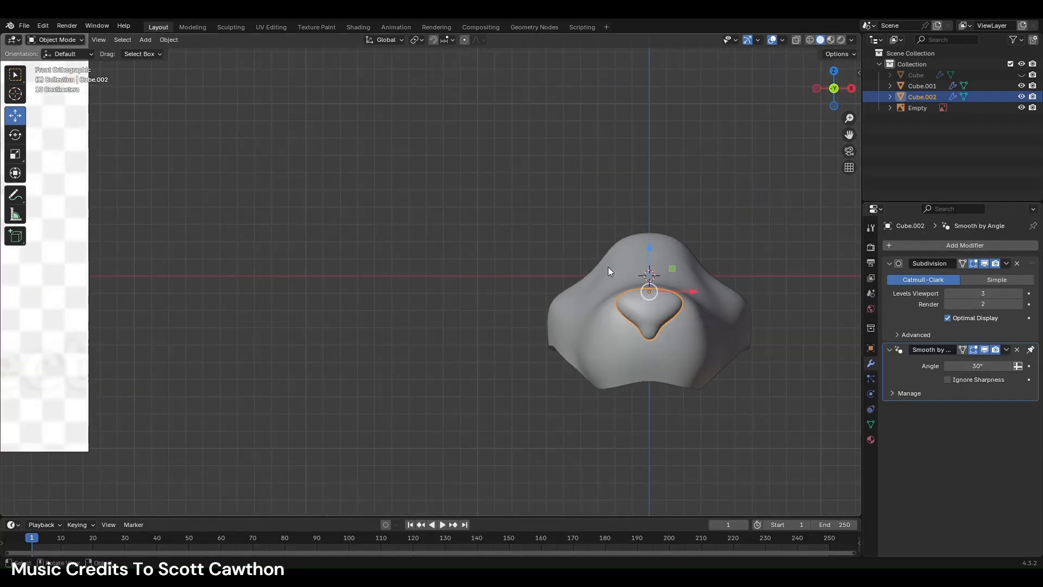
pyautogui.scroll(-2, 489, 318)
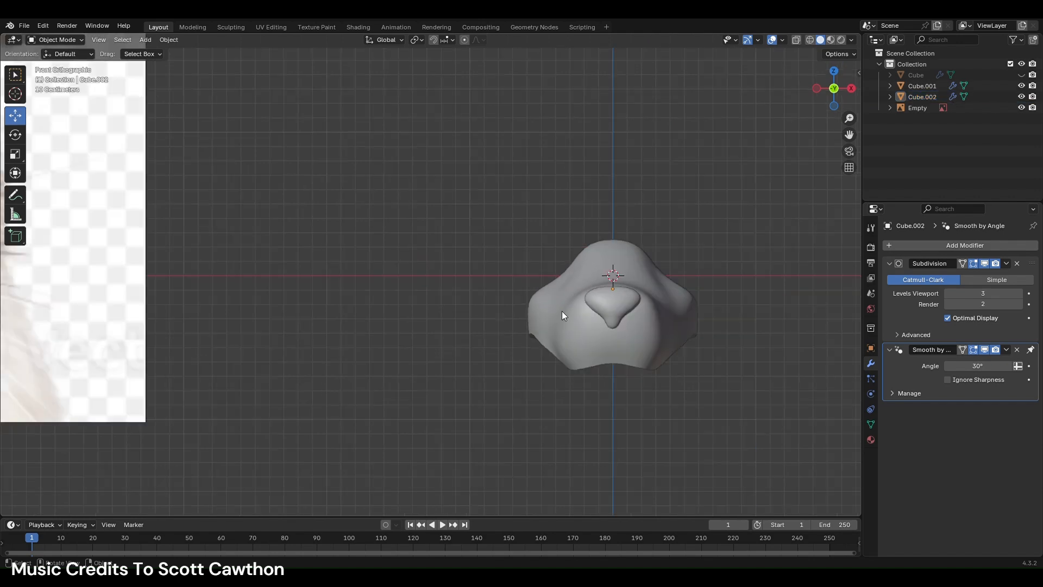
pyautogui.click(199, 27)
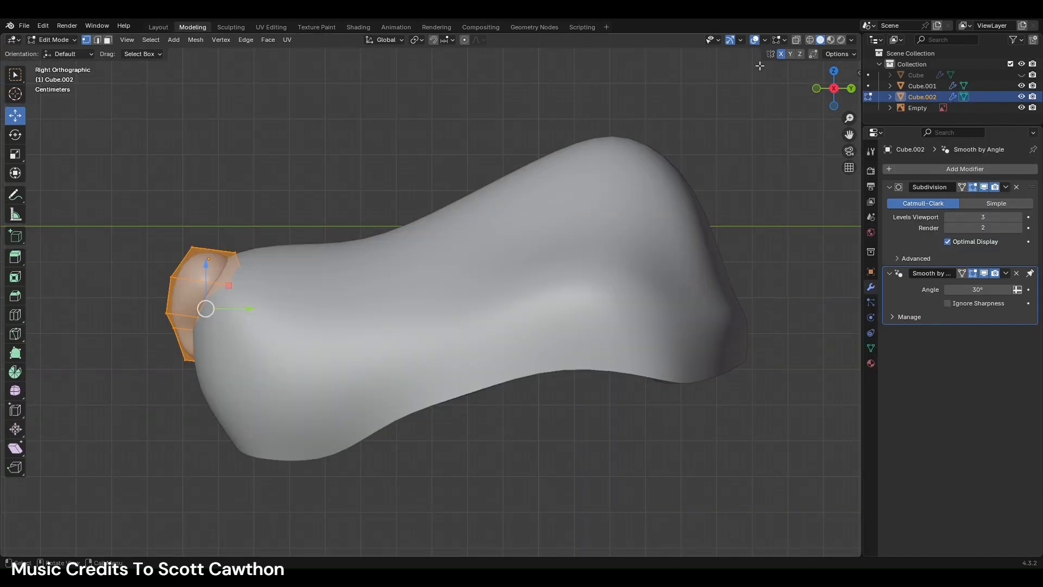
pyautogui.click(816, 88)
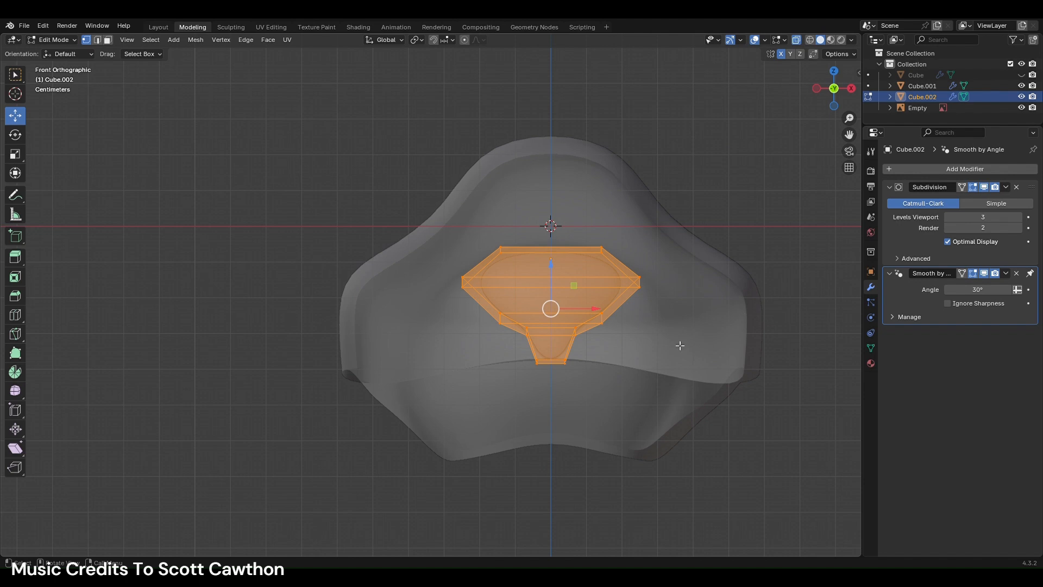
pyautogui.hotkey('alt', 'z')
pyautogui.scroll(3, 550, 341)
pyautogui.keyDown('alt'); pyautogui.click(550, 338); pyautogui.keyUp('alt')
pyautogui.moveTo(587, 346); pyautogui.dragTo(578, 346)
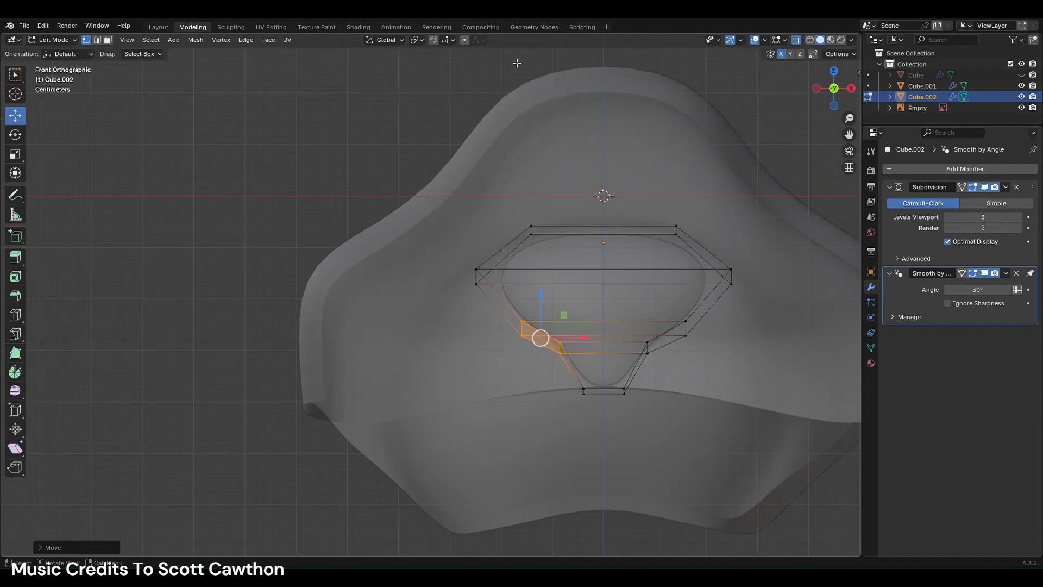
pyautogui.click(168, 27)
pyautogui.click(414, 378)
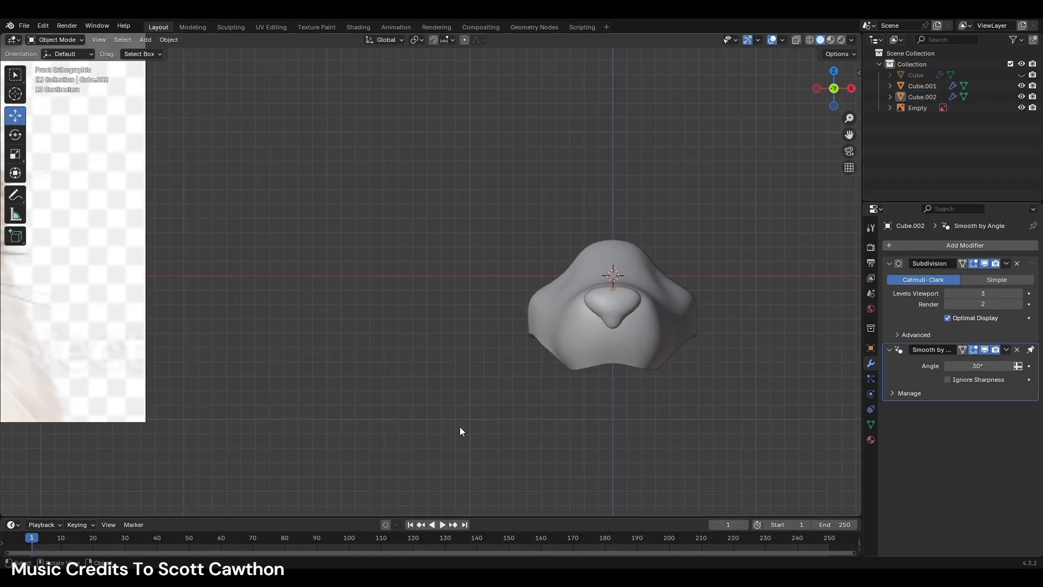
# - Select the open bottom rim loop of the snout in edit mode and scale it slightly inward, finishing in object mode
pyautogui.click(536, 320)
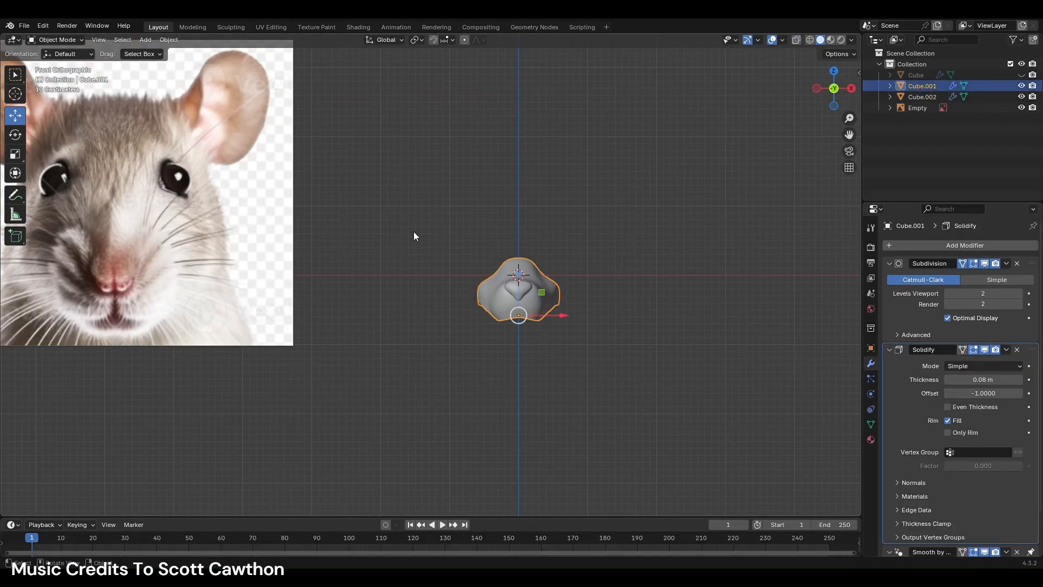
pyautogui.click(194, 27)
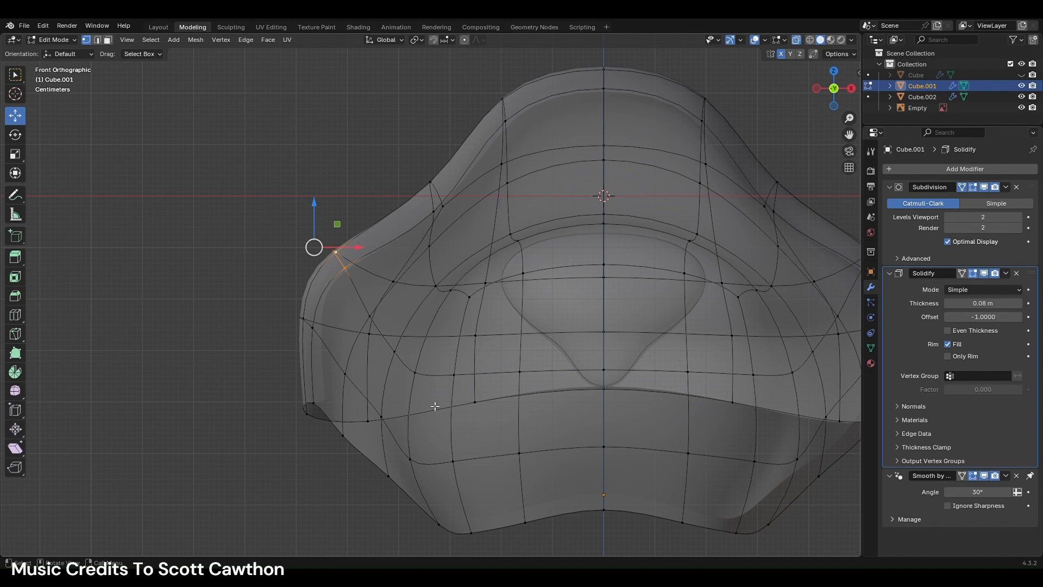
pyautogui.press('s')
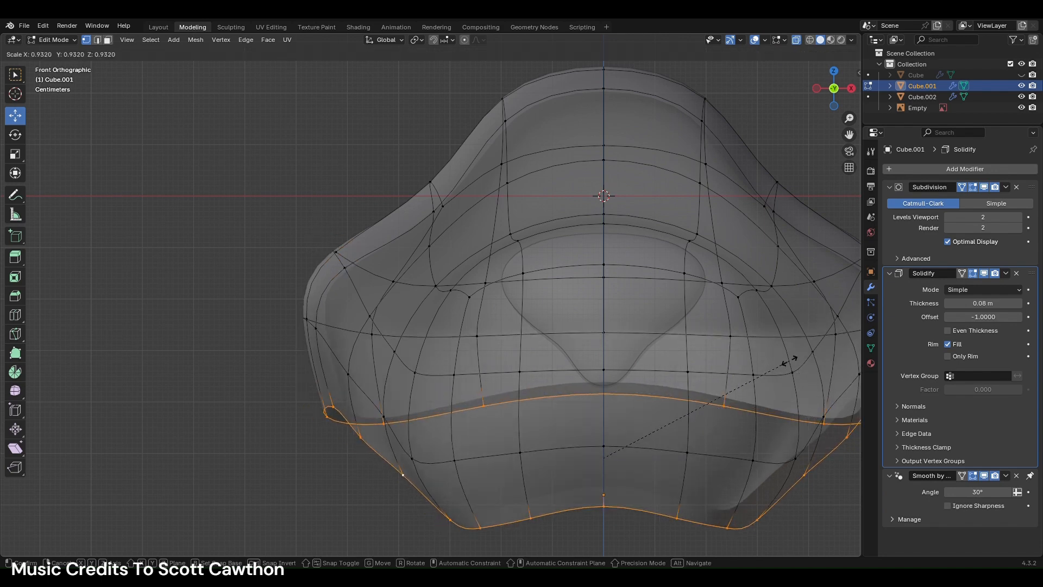
pyautogui.click(595, 344)
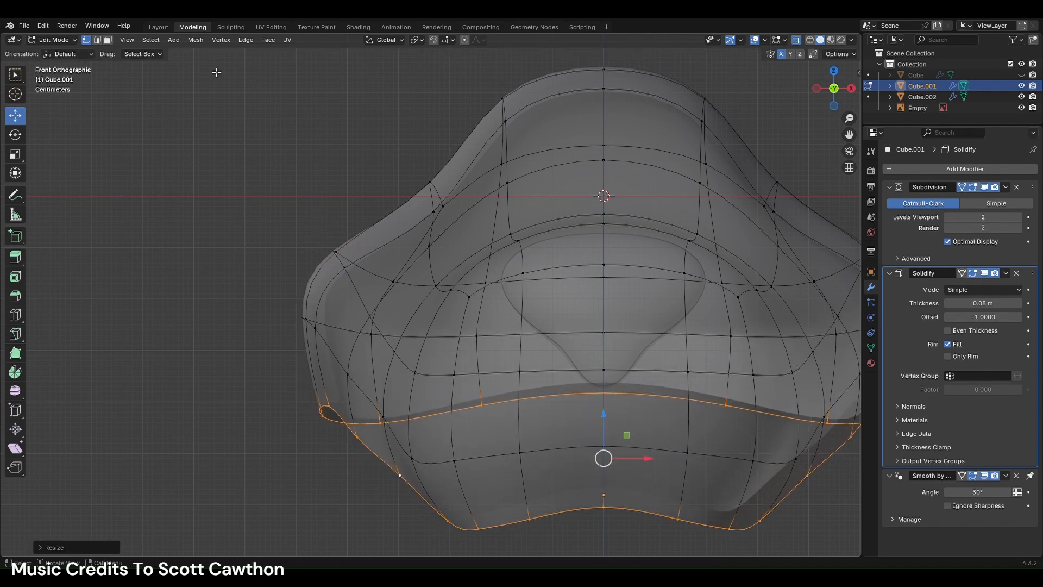
pyautogui.click(159, 27)
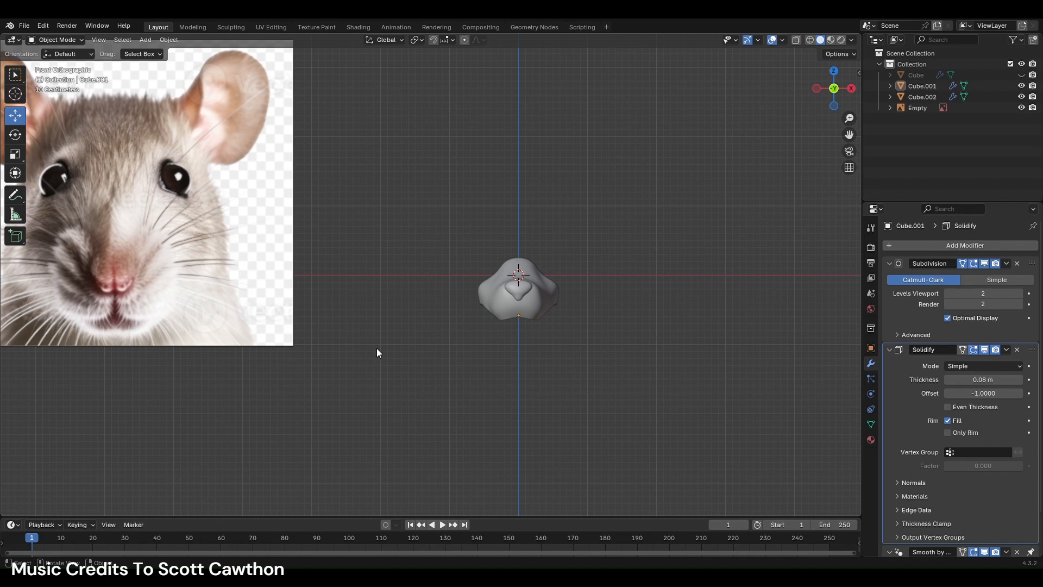
# - Cut a new edge loop around the middle of the snout and bevel it into a narrow two-segment band
pyautogui.click(548, 306)
pyautogui.click(190, 26)
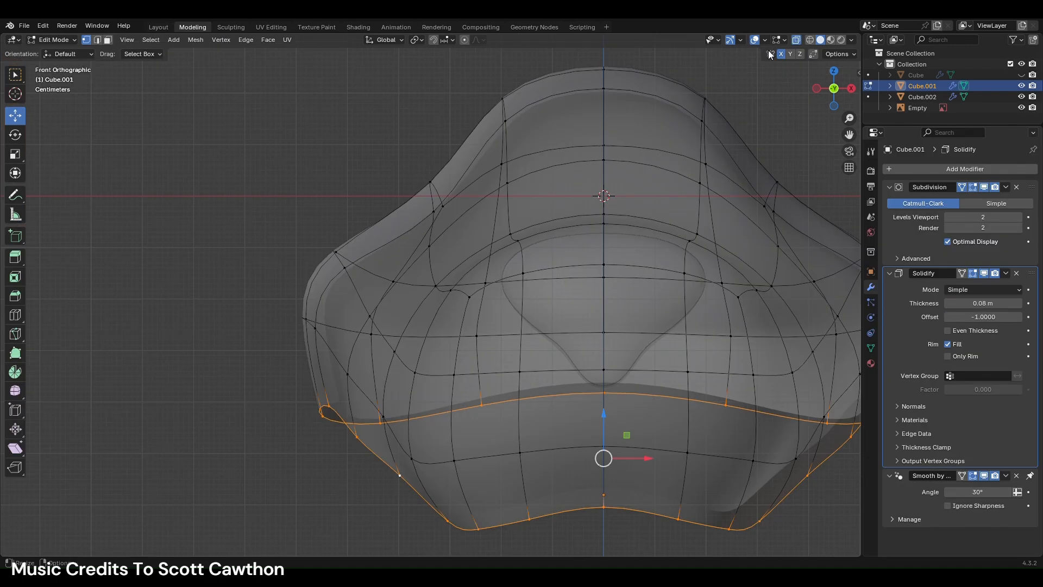
pyautogui.click(851, 88)
pyautogui.scroll(-5, 507, 410)
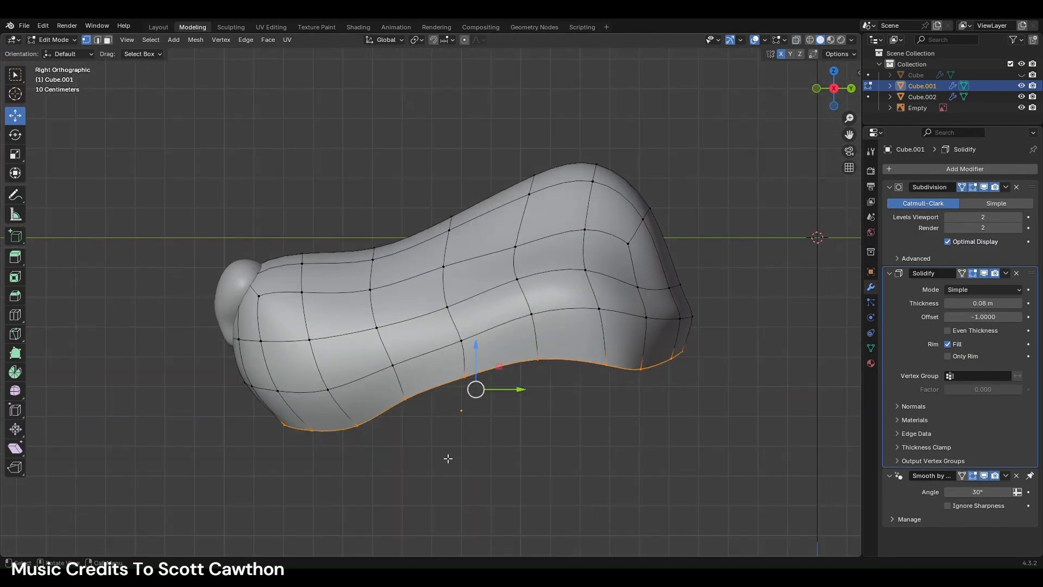
pyautogui.click(817, 87)
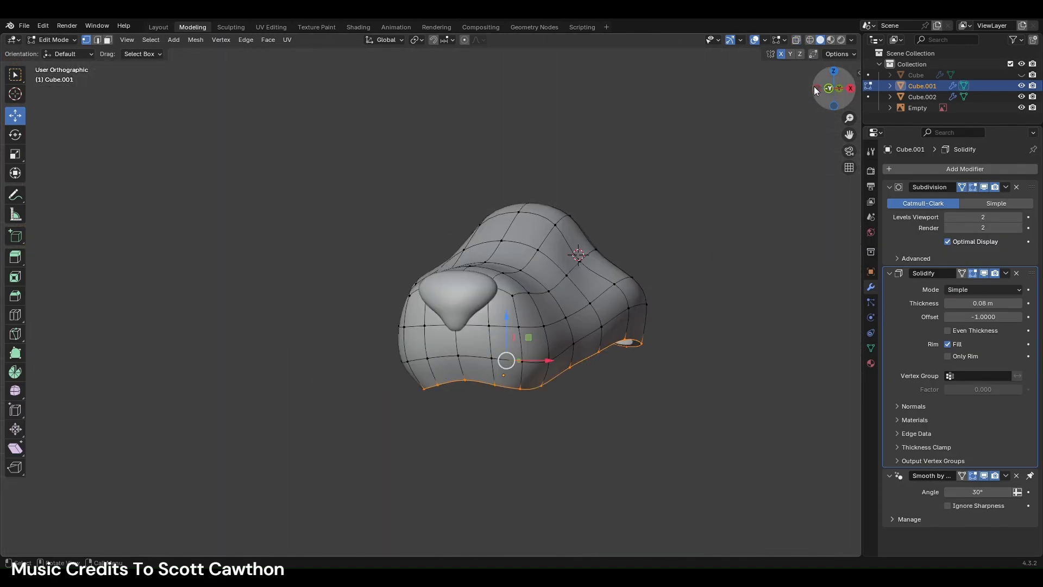
pyautogui.moveTo(562, 274); pyautogui.dragTo(451, 290, button='middle')
pyautogui.hotkey('ctrl', 'r')
pyautogui.click(447, 291)
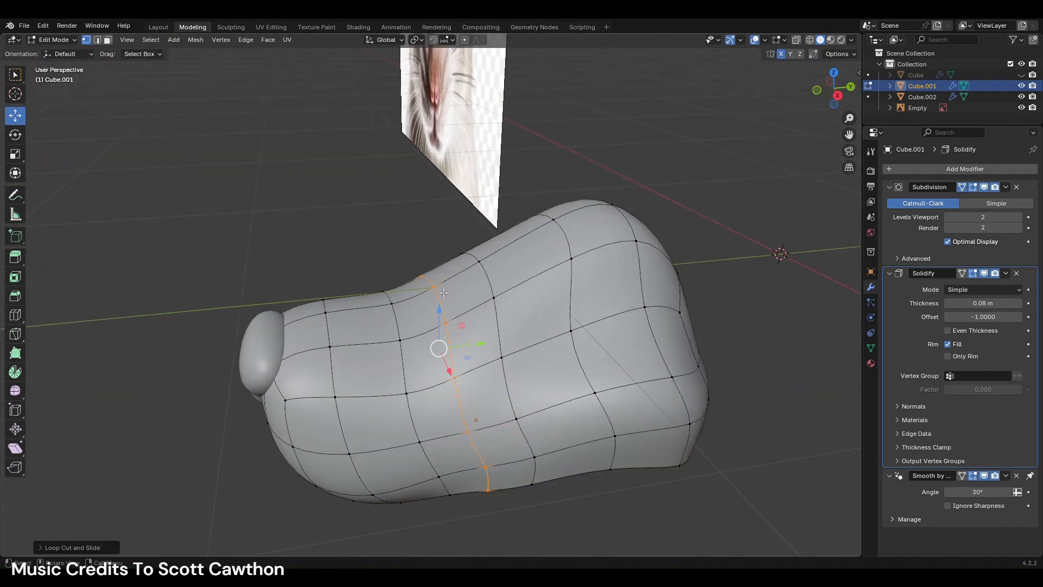
pyautogui.hotkey('ctrl', 'b')
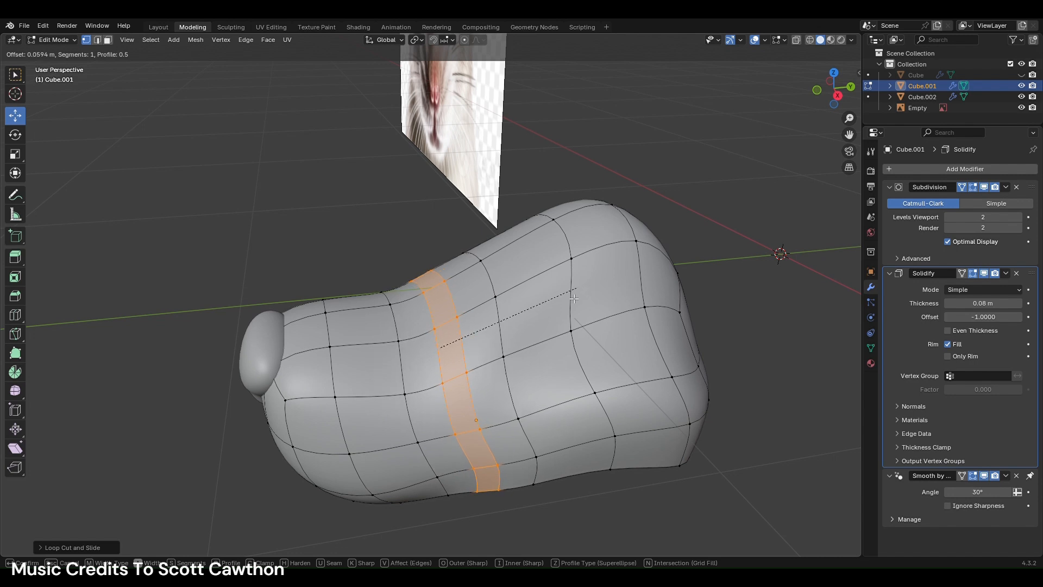
pyautogui.click(586, 301)
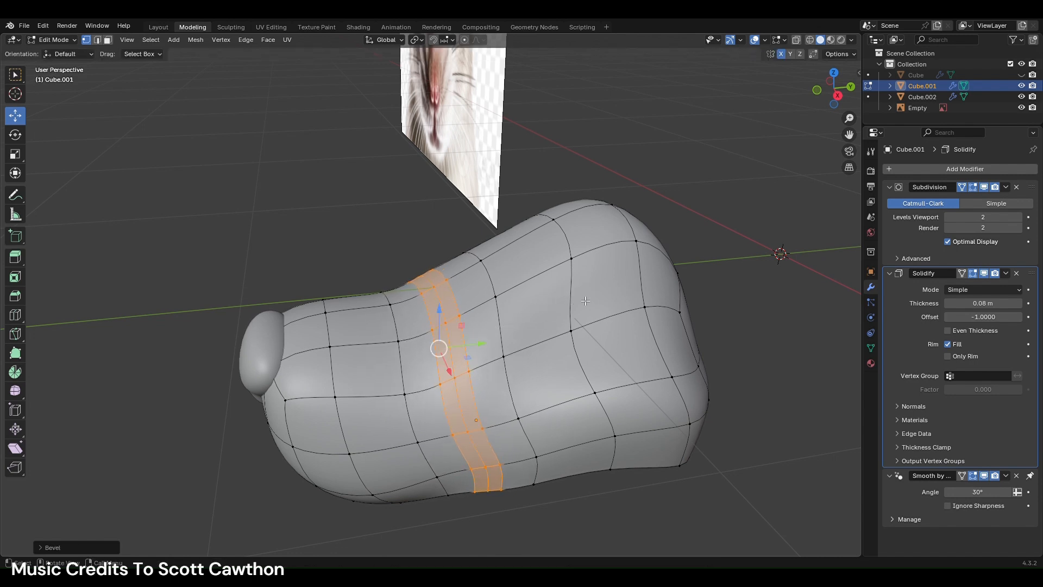
# - Try shrinking the snout's middle edge loop along its normals to form a crease around the muzzle
pyautogui.moveTo(509, 326); pyautogui.dragTo(474, 327, button='middle')
pyautogui.hotkey('ctrl', 'z')
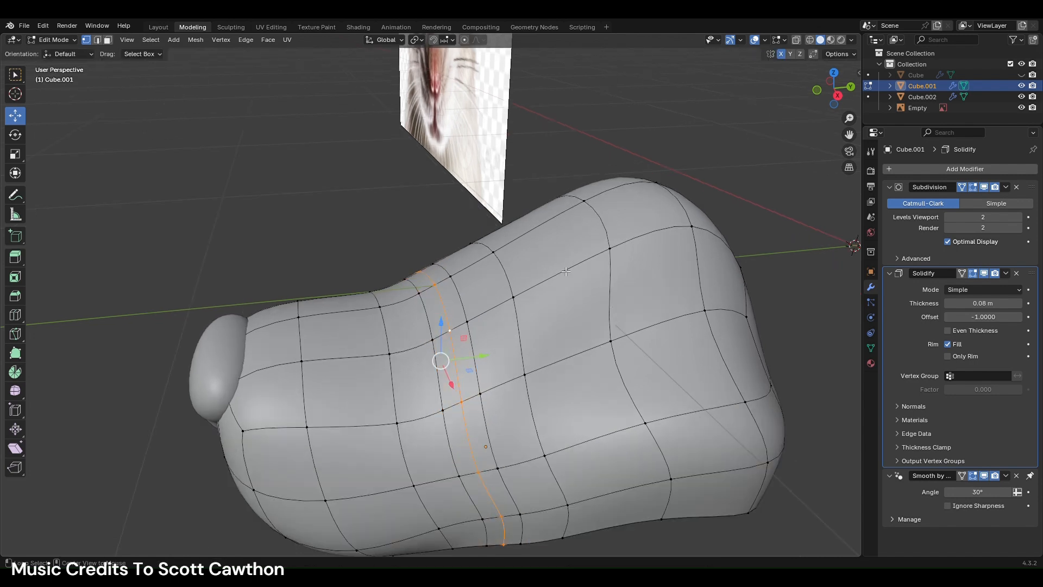
pyautogui.hotkey('alt', 's')
pyautogui.click(625, 266)
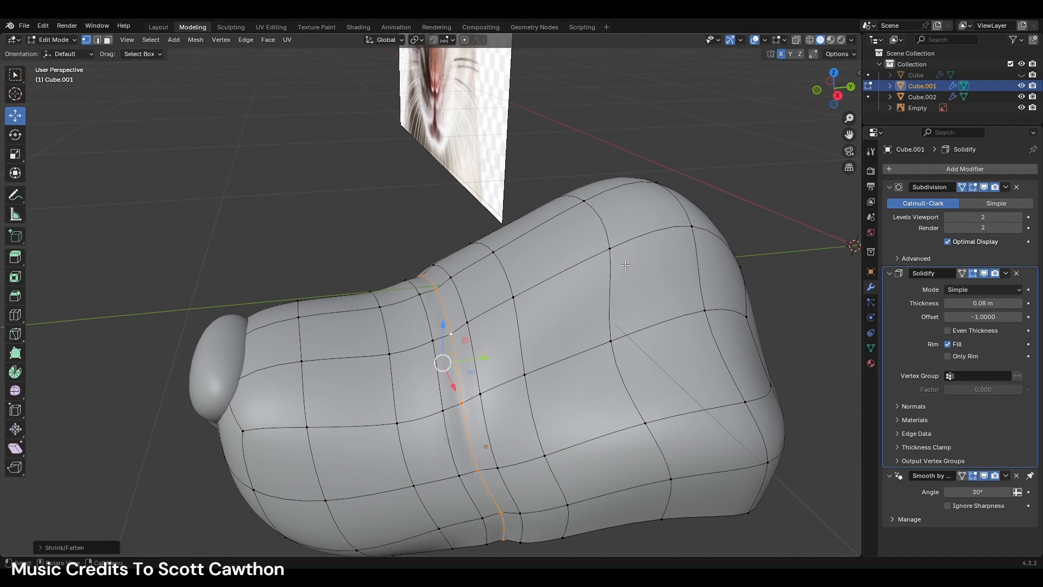
pyautogui.hotkey('alt', 's')
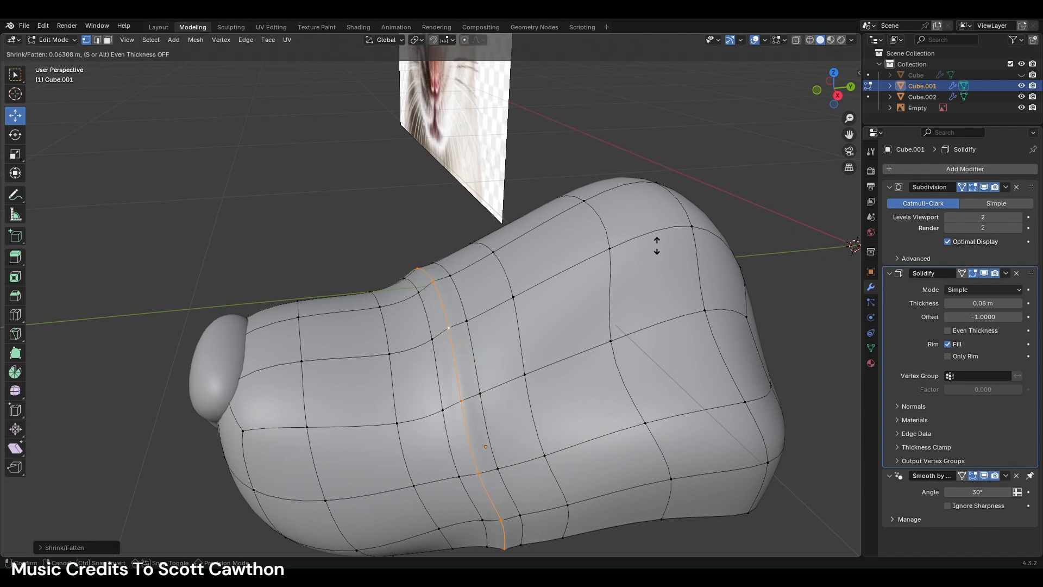
pyautogui.click(655, 249)
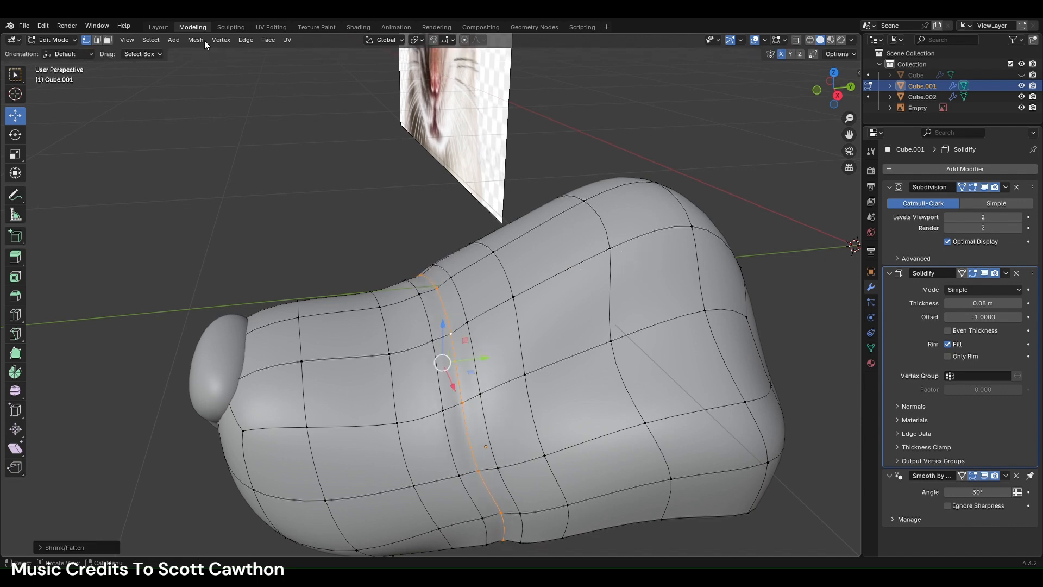
# - Undo the added middle loop on the snout, return it to object mode, and deselect it in the front view
pyautogui.click(158, 27)
pyautogui.moveTo(375, 212); pyautogui.dragTo(338, 278, button='middle')
pyautogui.press('Tab')
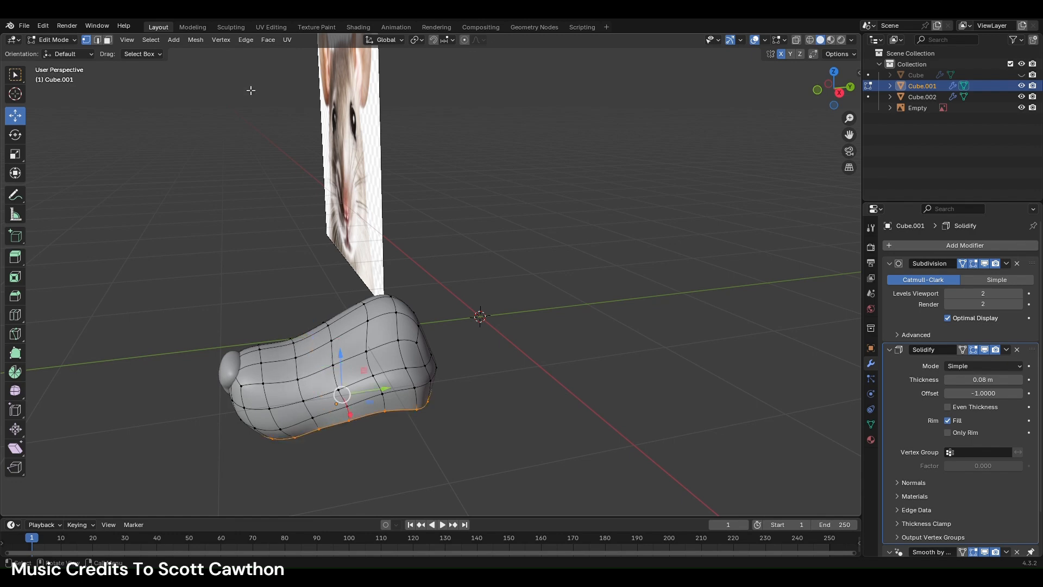
pyautogui.press('Tab')
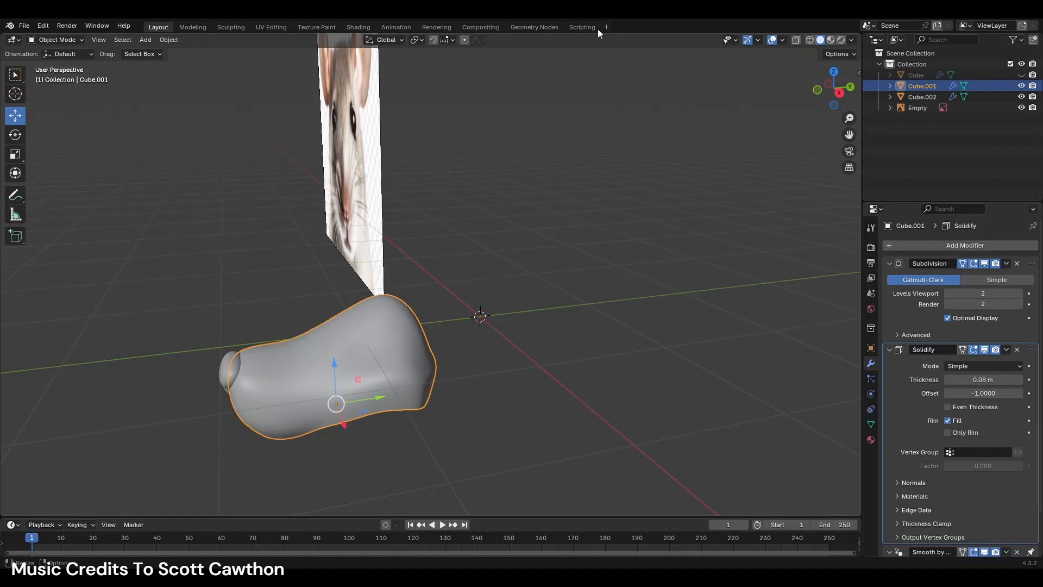
pyautogui.click(817, 89)
pyautogui.click(673, 255)
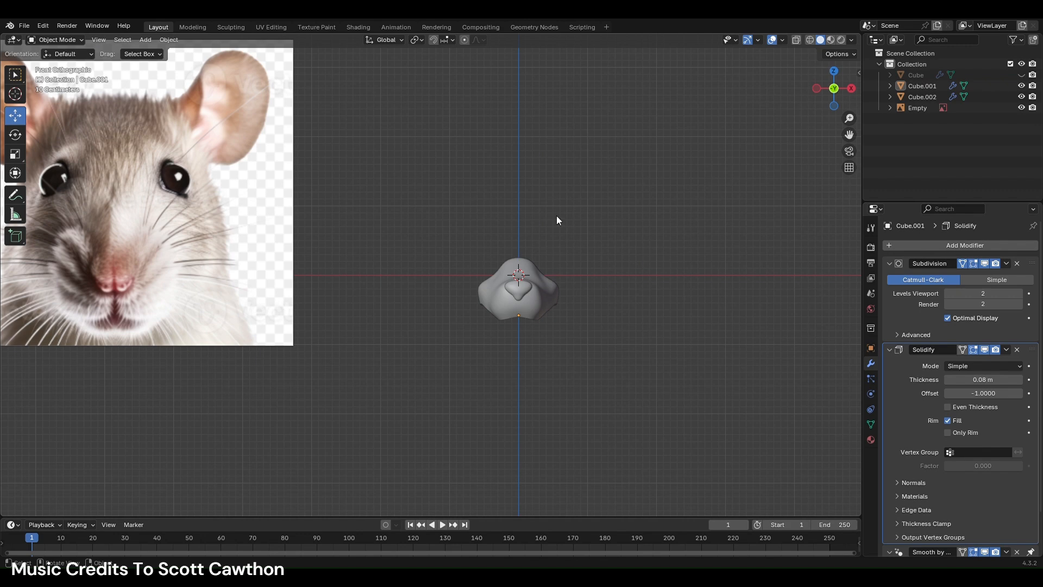
# - Add a new cube at the 3D cursor and round it with a level 2 Subdivision modifier
pyautogui.scroll(-1, 184, 237)
pyautogui.scroll(3, 516, 315)
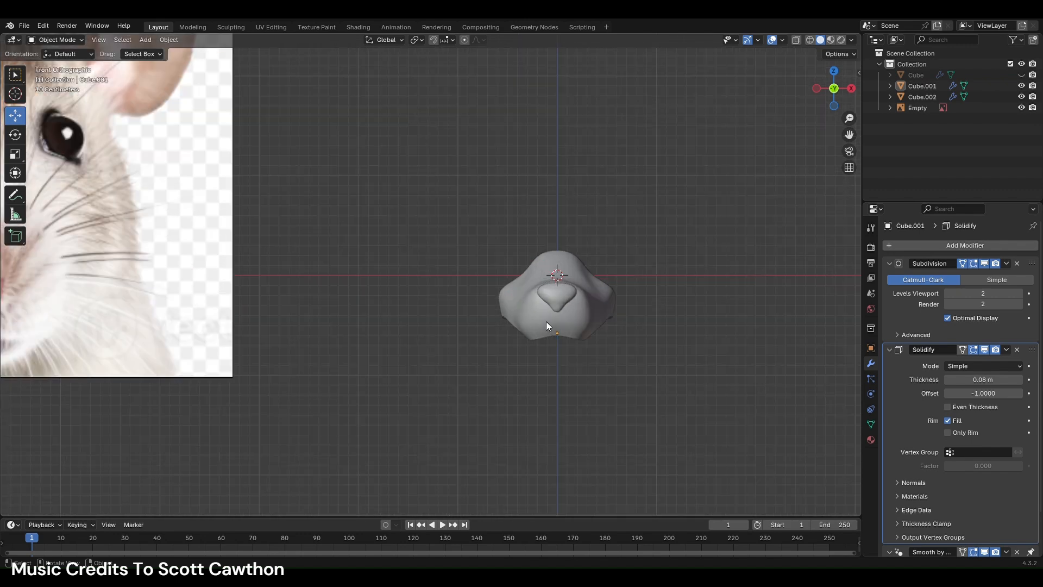
pyautogui.hotkey('shift', 'a')
pyautogui.moveTo(562, 320)
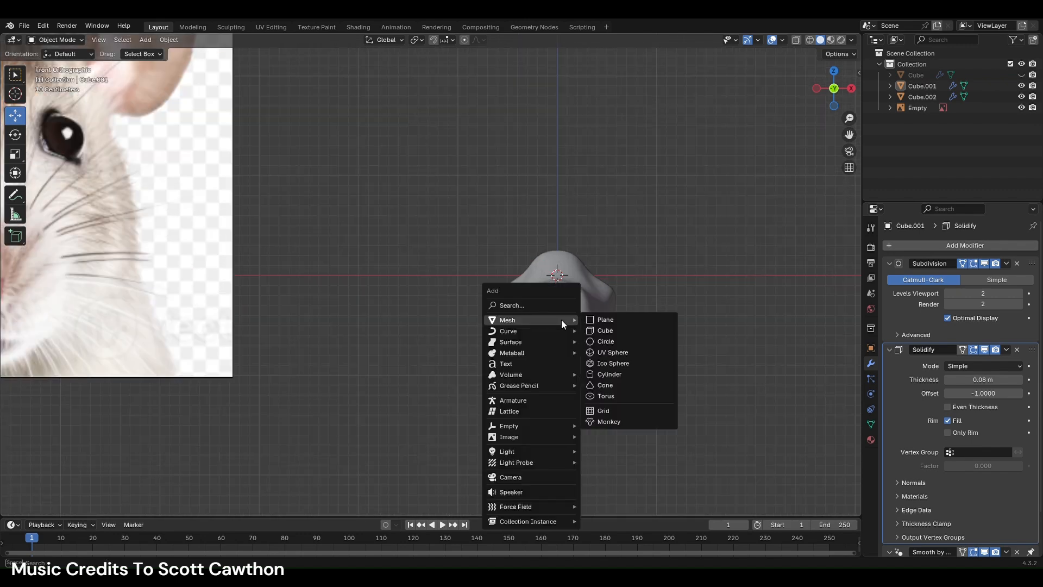
pyautogui.click(613, 331)
pyautogui.hotkey('ctrl', '2')
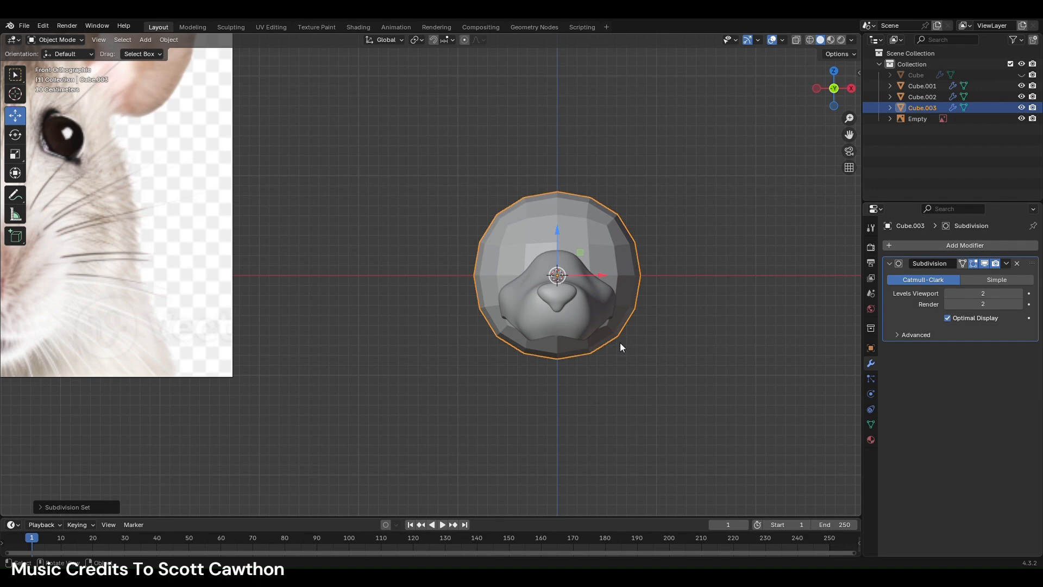
# - Convert the subdivided cube to a mesh from the right view, making its rounded geometry editable
pyautogui.click(852, 88)
pyautogui.rightClick(744, 181)
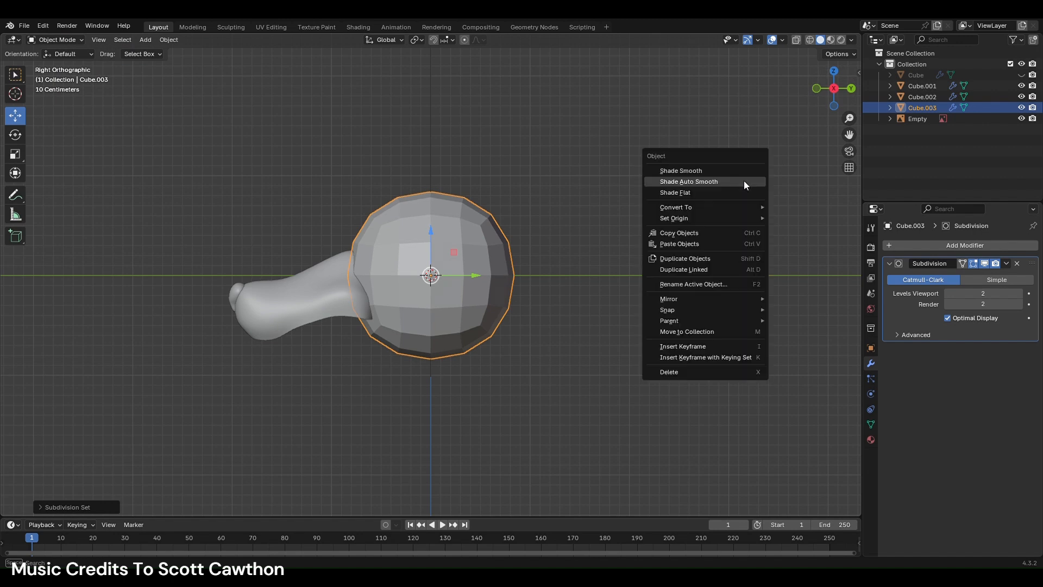
pyautogui.moveTo(748, 206)
pyautogui.click(788, 206)
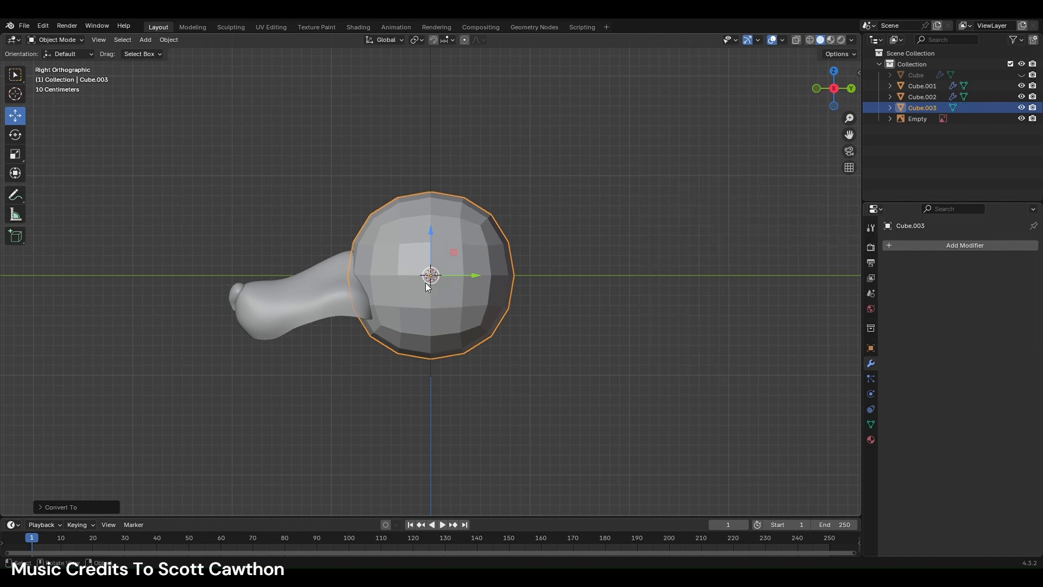
# - Move the rounded cube forward and down over the rear of the snout, and scale it slightly smaller
pyautogui.moveTo(431, 275); pyautogui.dragTo(353, 314)
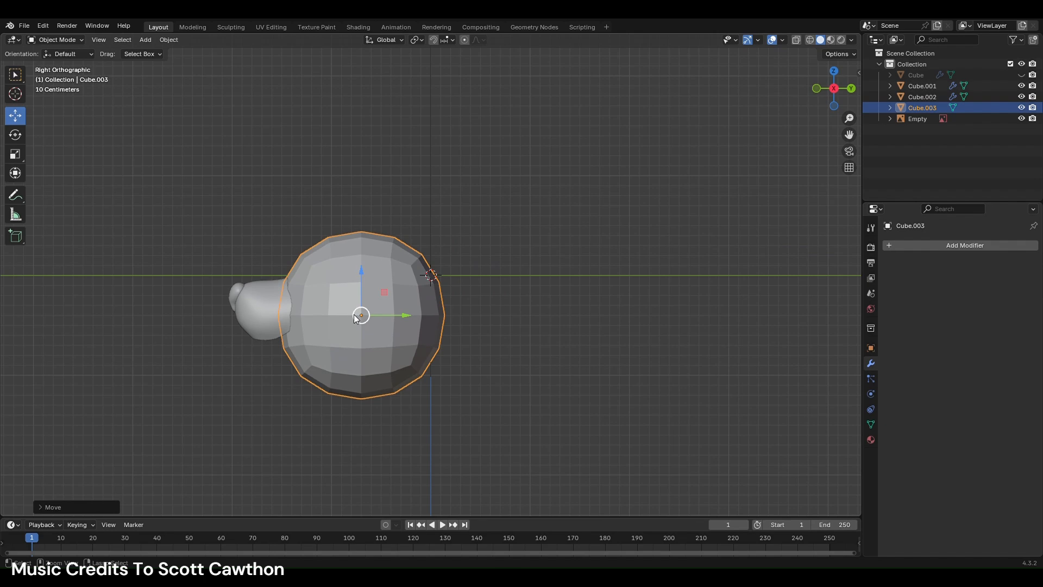
pyautogui.press('s')
pyautogui.click(463, 329)
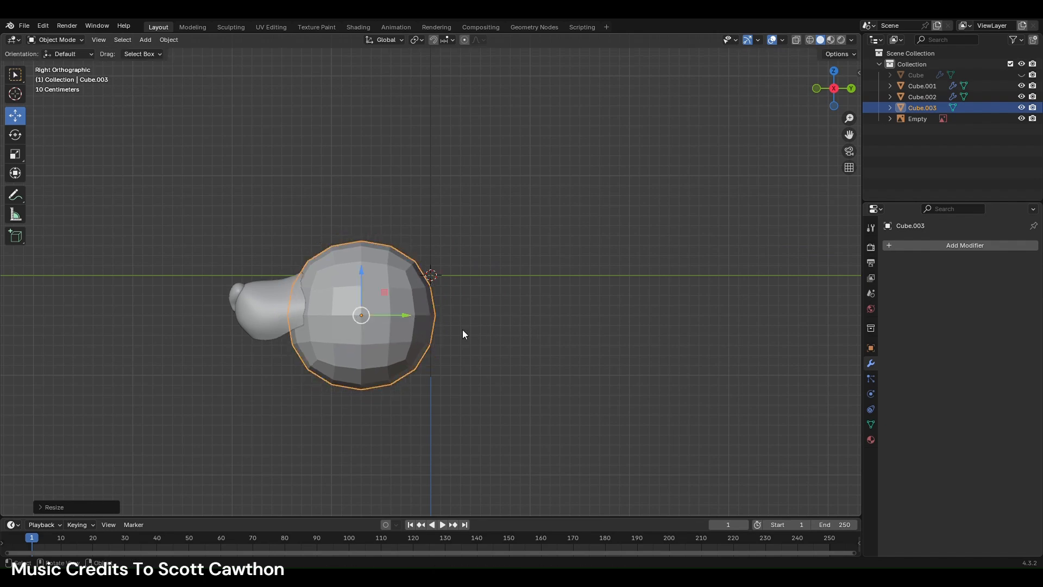
# - Select all faces of the ball's upper half in the right view with X-ray on, and delete them
pyautogui.click(202, 28)
pyautogui.scroll(-4, 373, 270)
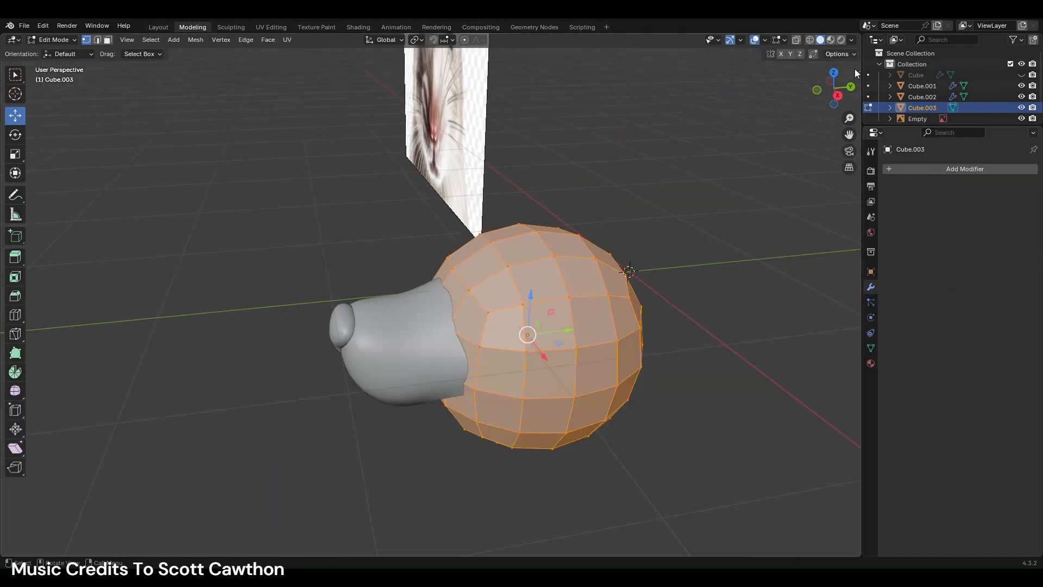
pyautogui.click(838, 95)
pyautogui.click(797, 40)
pyautogui.press('b')
pyautogui.moveTo(292, 203); pyautogui.dragTo(552, 288)
pyautogui.moveTo(649, 327); pyautogui.dragTo(683, 333)
pyautogui.click(107, 40)
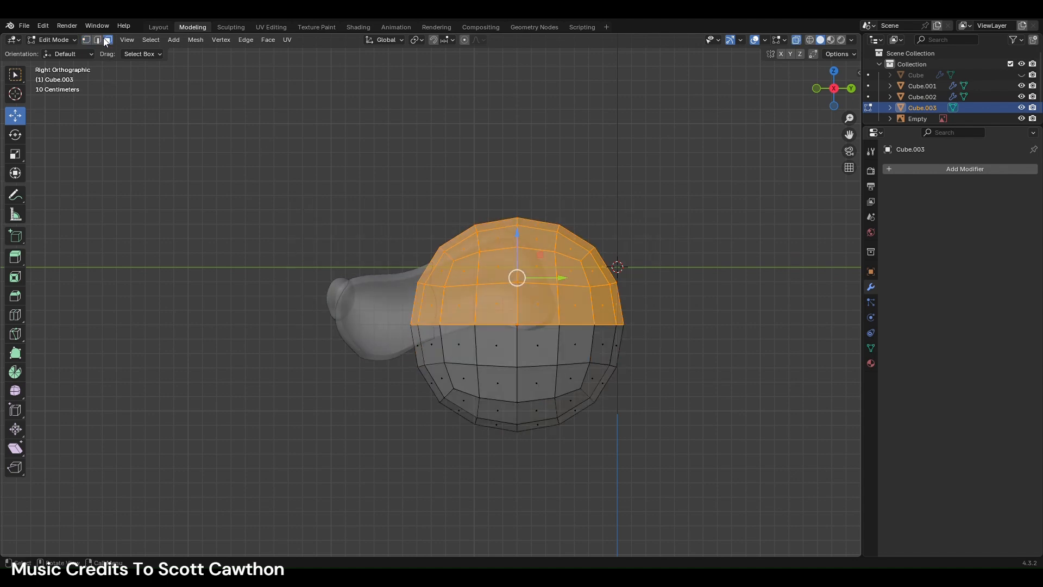
pyautogui.rightClick(885, 392)
pyautogui.rightClick(683, 432)
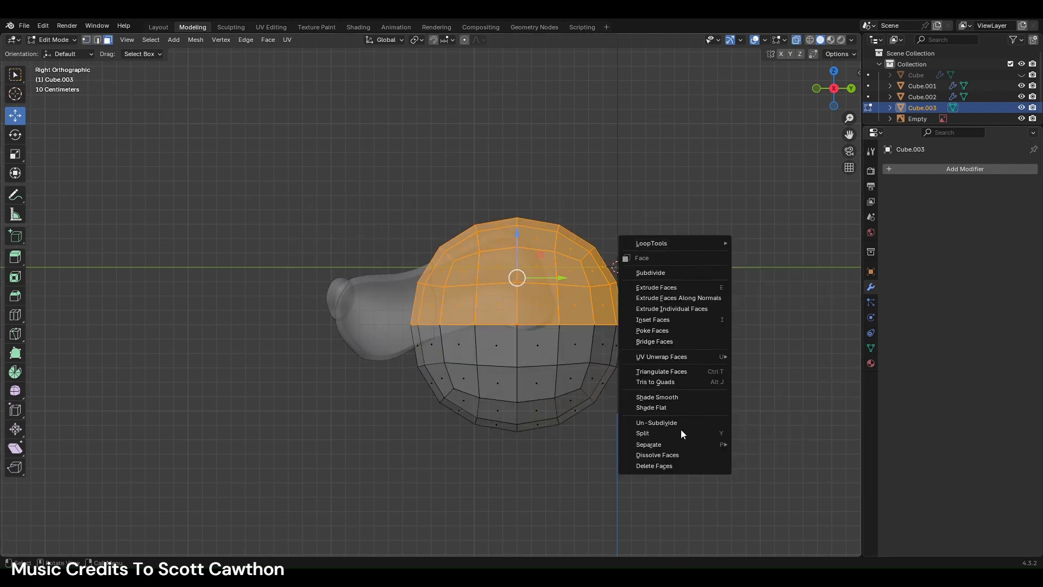
pyautogui.click(680, 471)
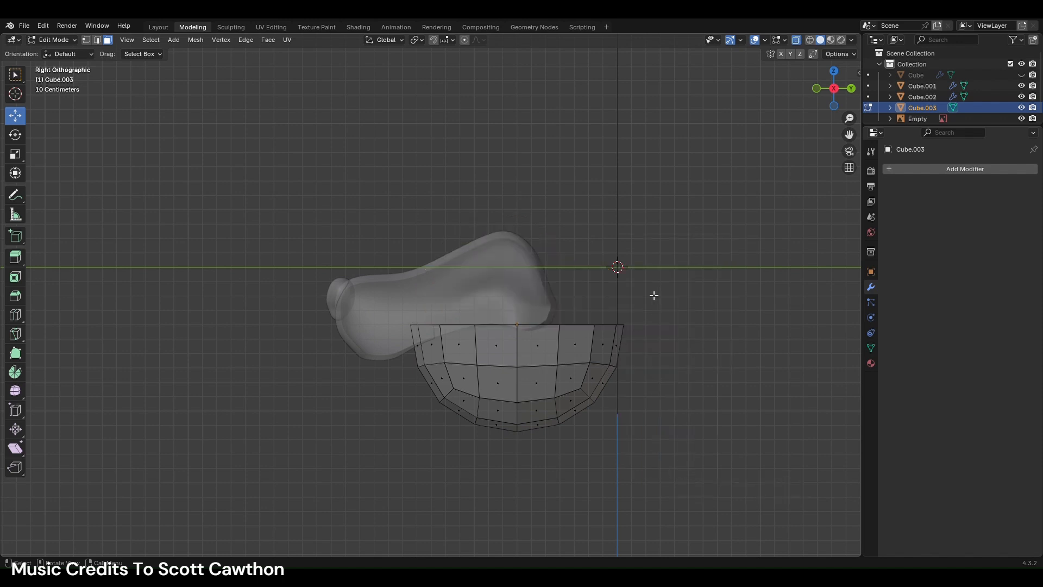
pyautogui.rightClick(398, 123)
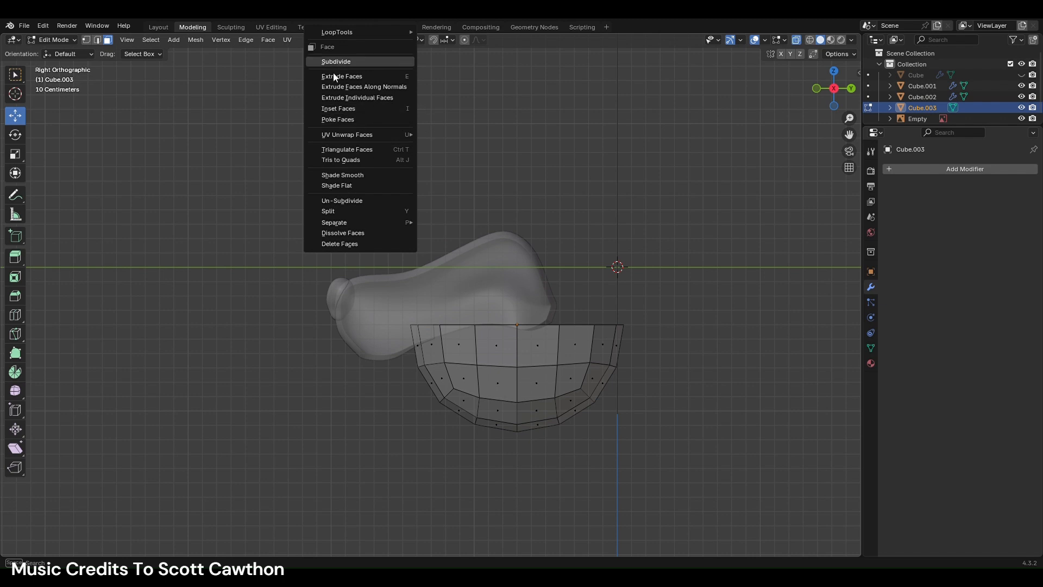
pyautogui.moveTo(362, 162); pyautogui.dragTo(677, 293)
pyautogui.rightClick(677, 293)
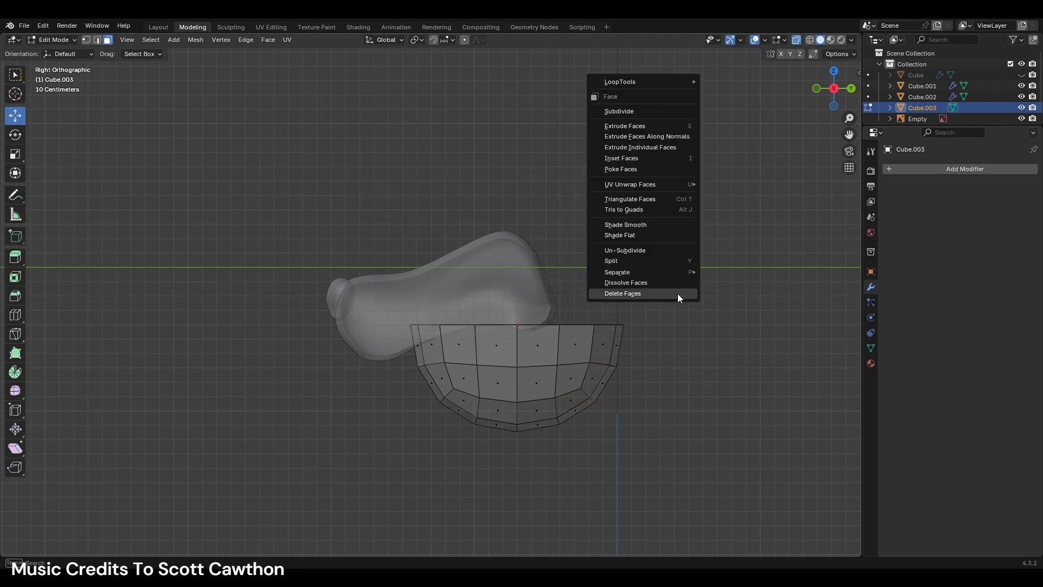
# - Select the whole remaining half-ball and flatten it along Z to a little over half its height
pyautogui.press('a')
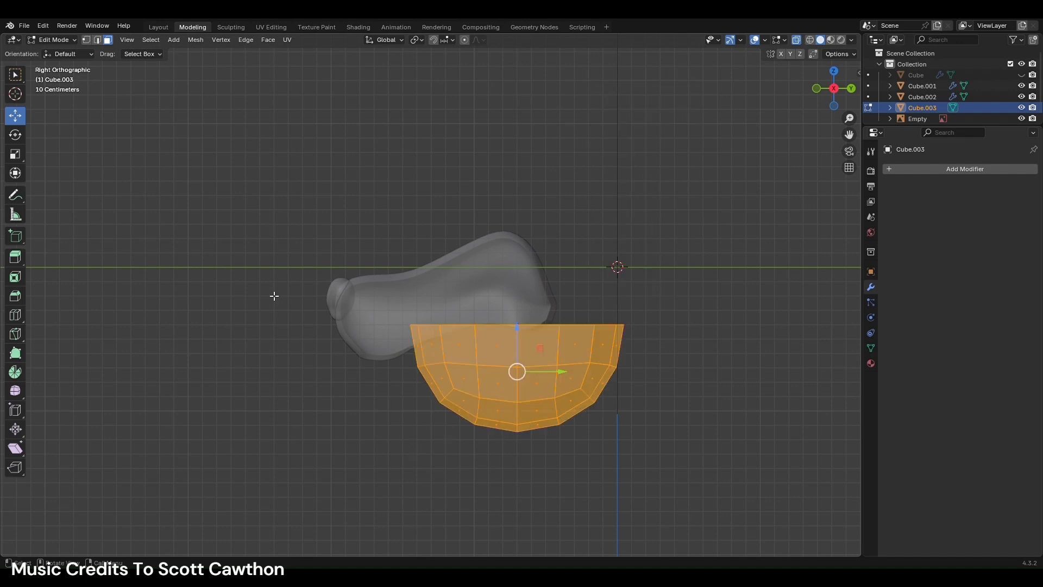
pyautogui.click(15, 154)
pyautogui.moveTo(519, 341)
pyautogui.mouseDown()
pyautogui.moveTo(517, 365)
pyautogui.moveTo(518, 351)
pyautogui.mouseUp()
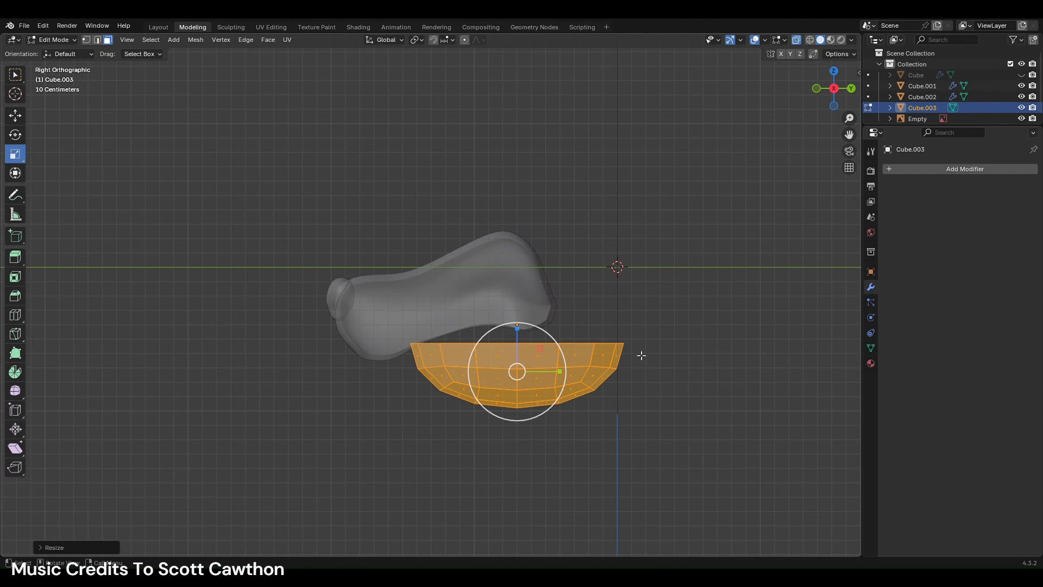
# - Return the flattened half-ball to object mode and give it a level 1 Subdivision modifier
pyautogui.click(158, 27)
pyautogui.rightClick(592, 282)
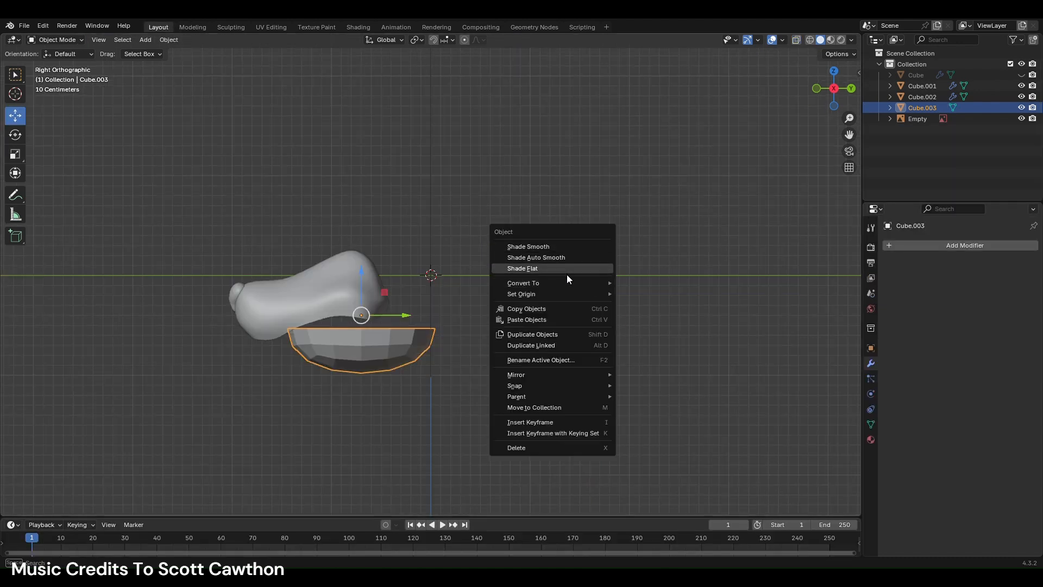
pyautogui.hotkey('ctrl', '1')
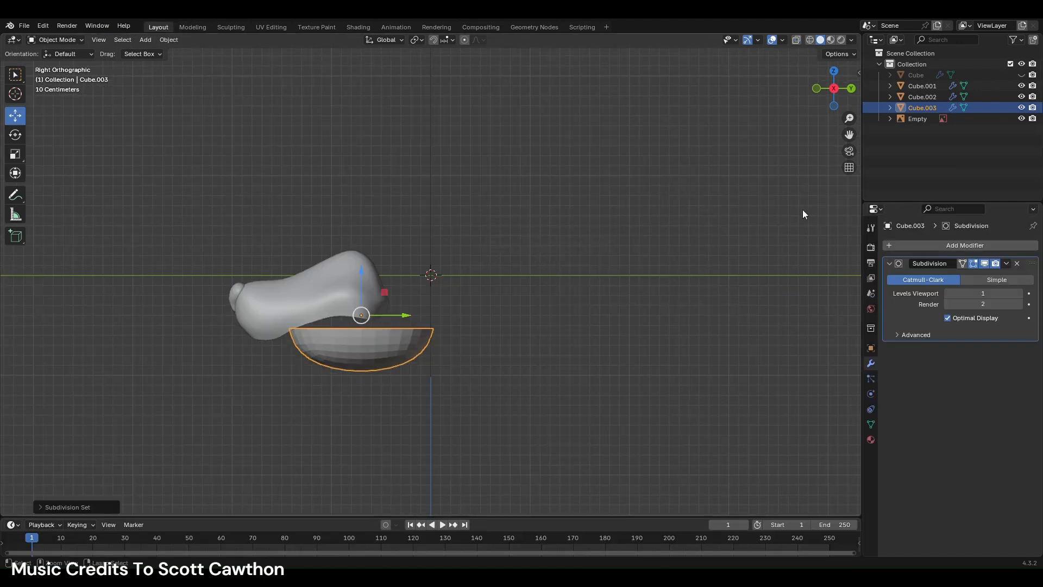
# - Shade the half-ball auto smooth and give it a Solidify modifier placed after its Subdivision modifier
pyautogui.rightClick(728, 169)
pyautogui.click(713, 158)
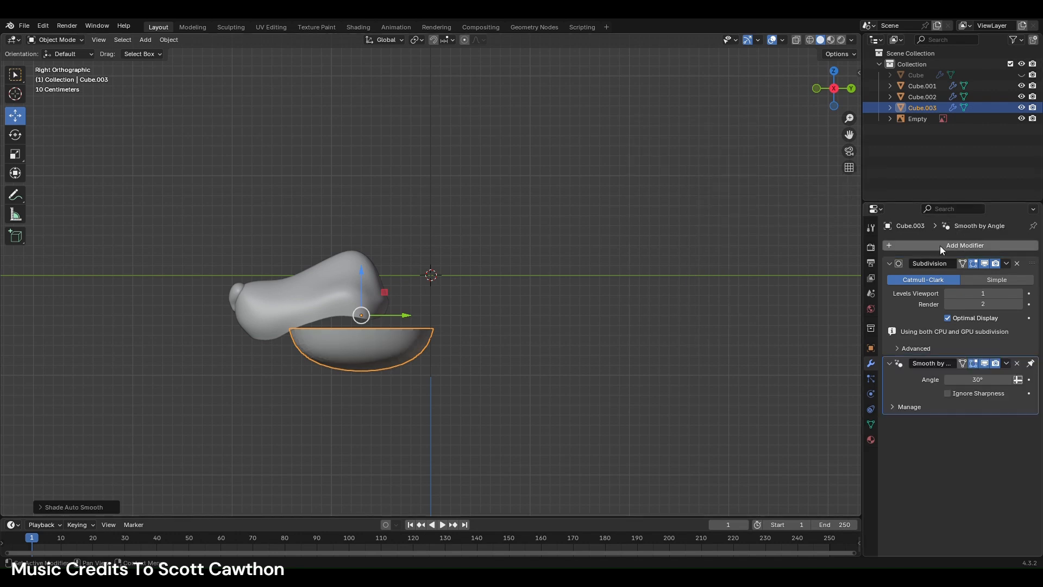
pyautogui.click(935, 247)
pyautogui.write('s')
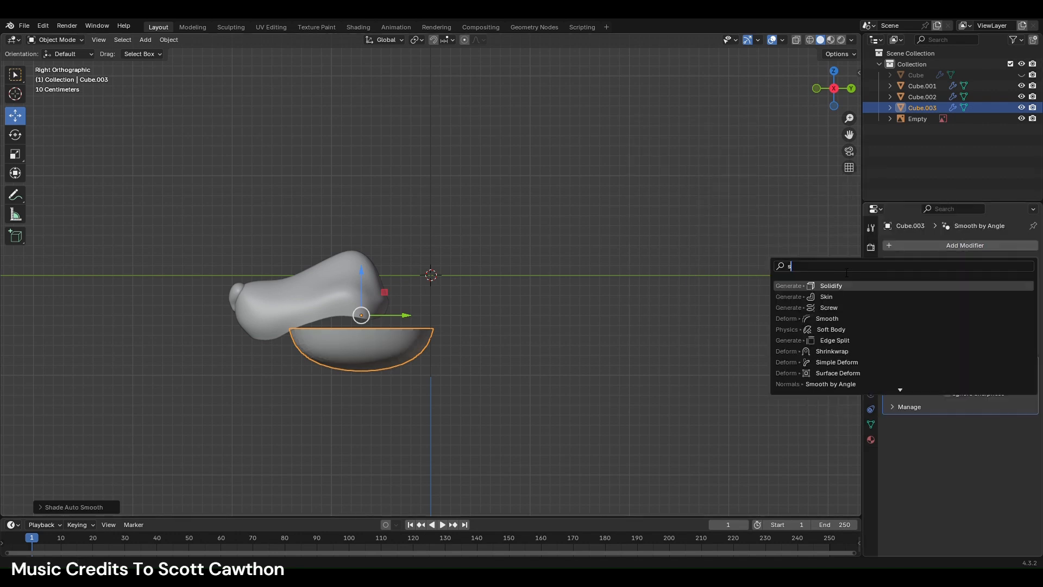
pyautogui.click(845, 286)
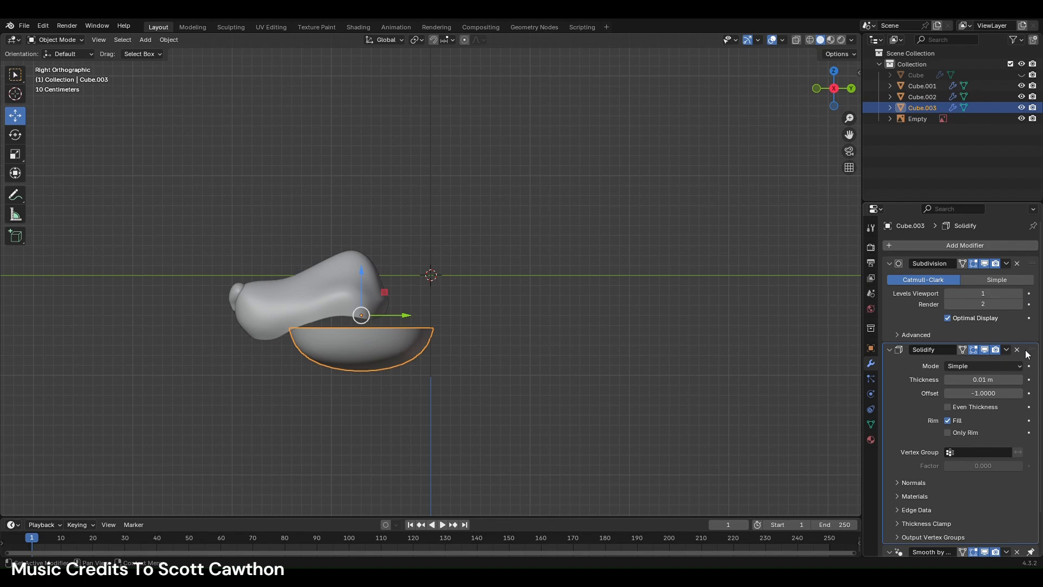
pyautogui.moveTo(1031, 350); pyautogui.dragTo(1020, 455)
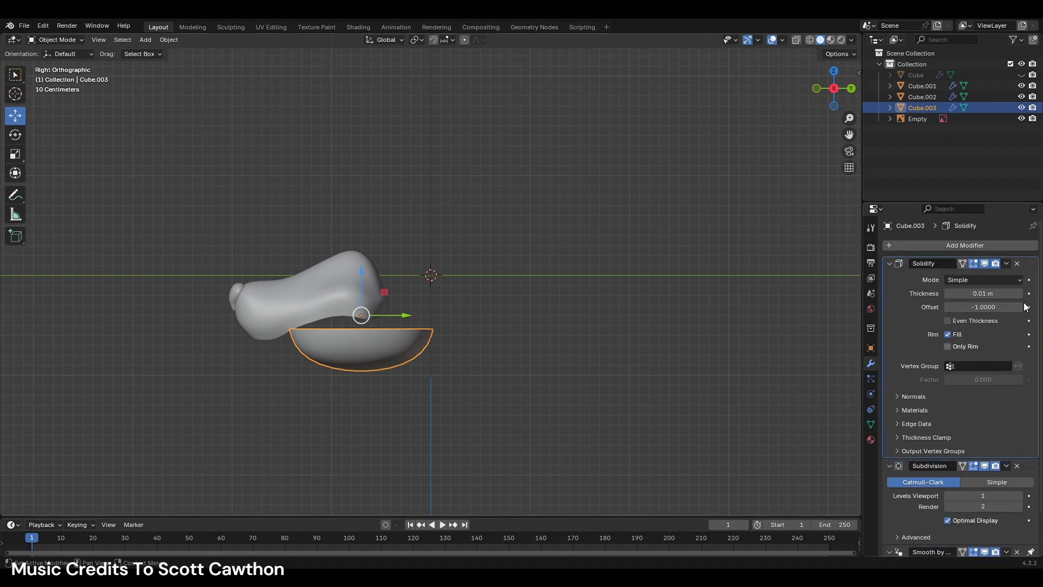
pyautogui.moveTo(1034, 267); pyautogui.dragTo(1030, 430)
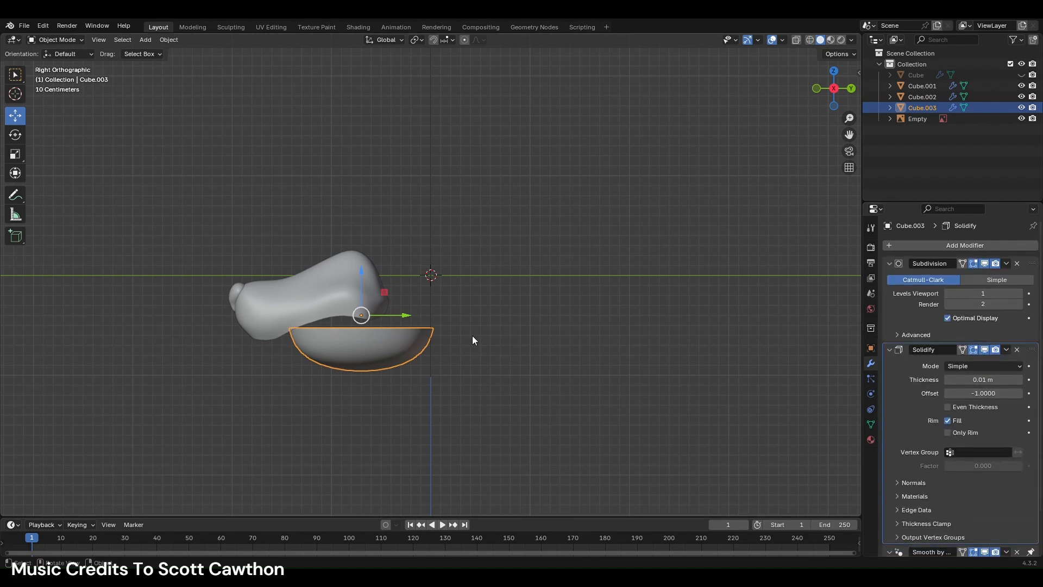
# - Copy the snout's 0.08 m Solidify thickness to the half-ball's Solidify modifier
pyautogui.click(392, 293)
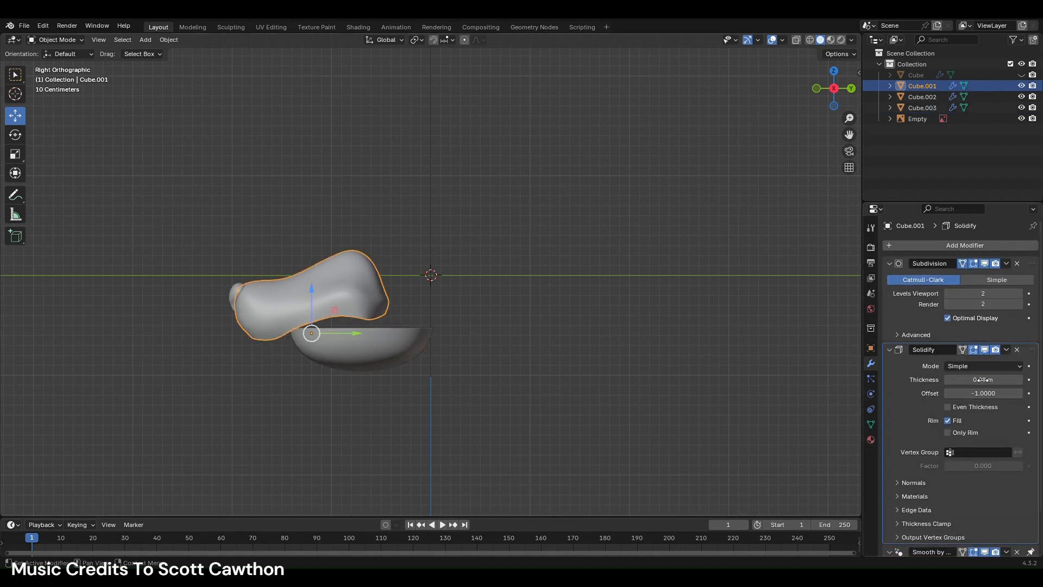
pyautogui.click(975, 379)
pyautogui.hotkey('ctrl', 'c')
pyautogui.press('Return')
pyautogui.click(381, 352)
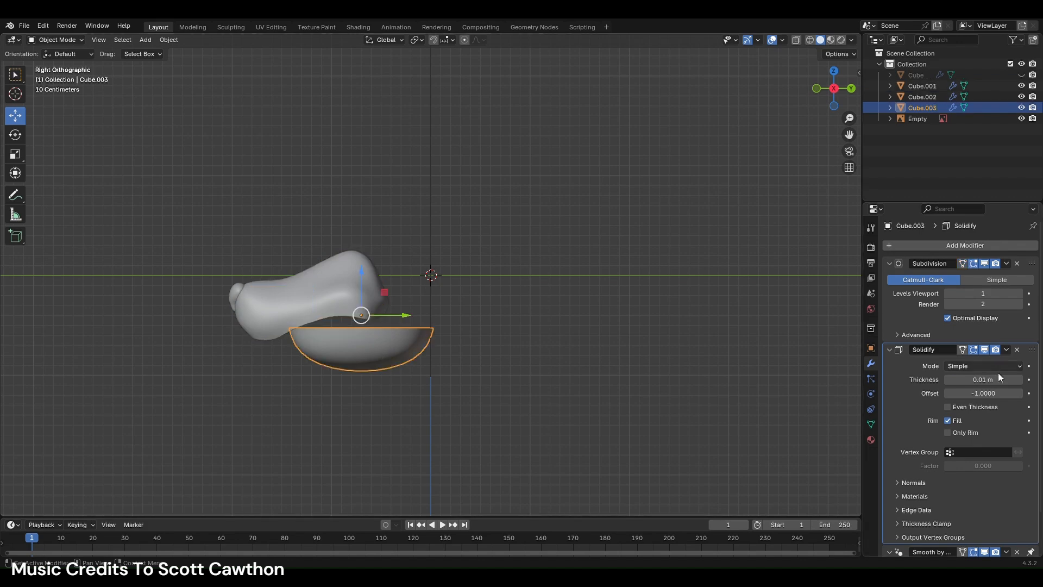
pyautogui.click(989, 379)
pyautogui.hotkey('ctrl', 'v')
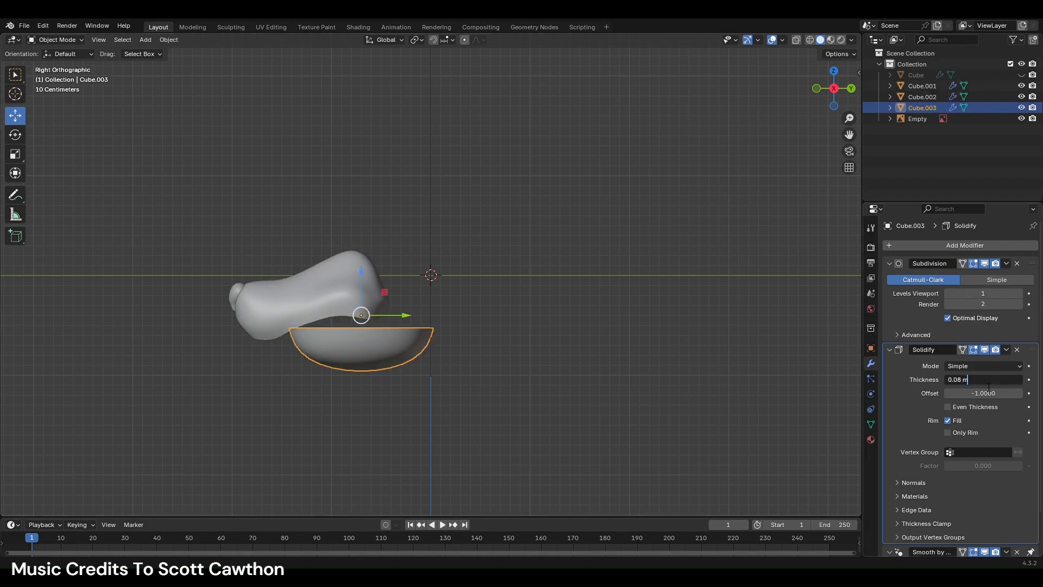
pyautogui.press('Return')
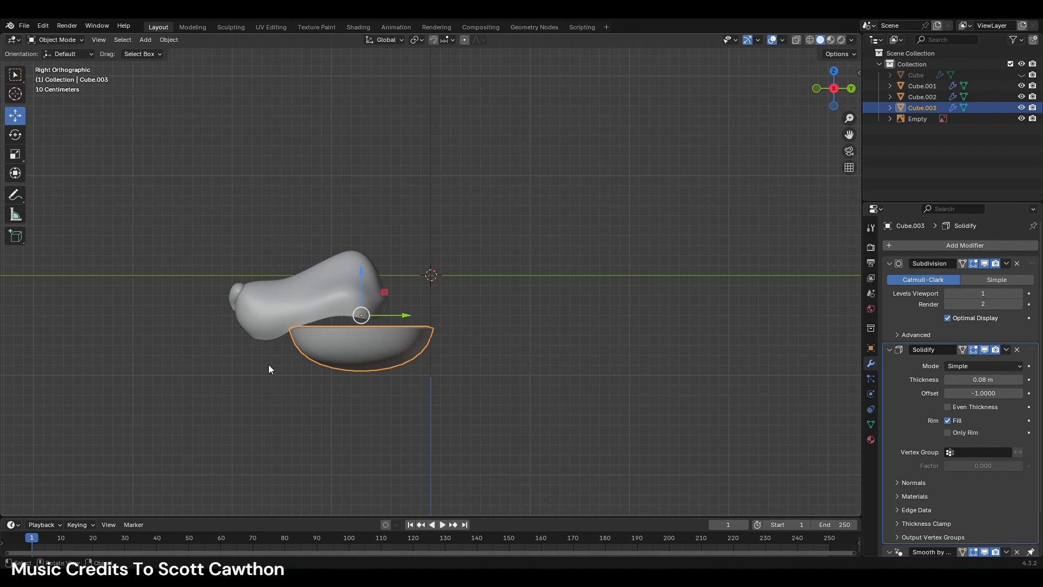
# - Tilt the half-ball so its front dips, move it forward under the snout, and scale it down as the lower jaw
pyautogui.press('r')
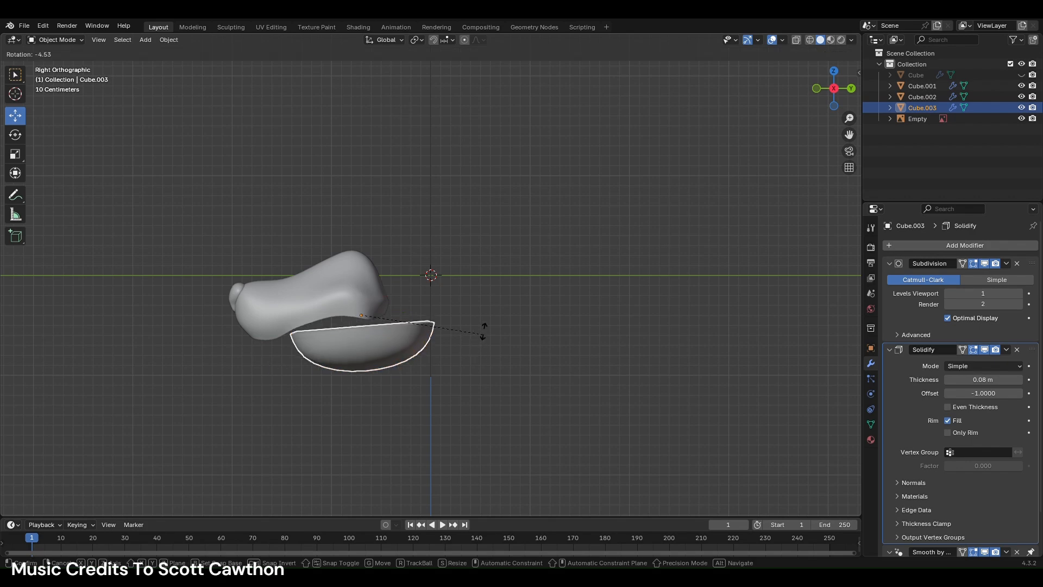
pyautogui.click(482, 312)
pyautogui.press('g')
pyautogui.click(327, 326)
pyautogui.press('s')
pyautogui.click(488, 401)
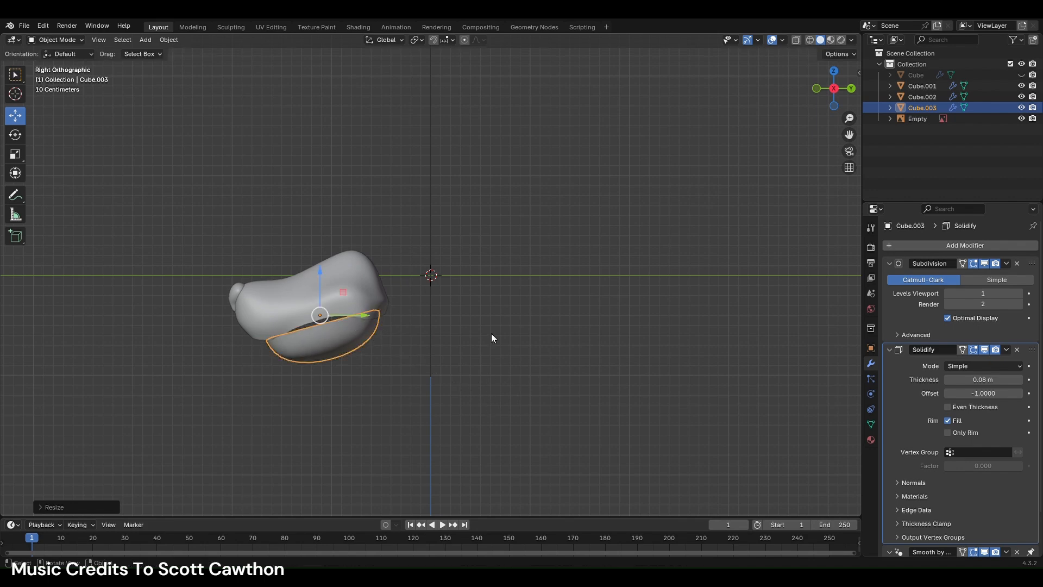
# - Try scaling the jaw in the front view, and undo the change
pyautogui.click(819, 89)
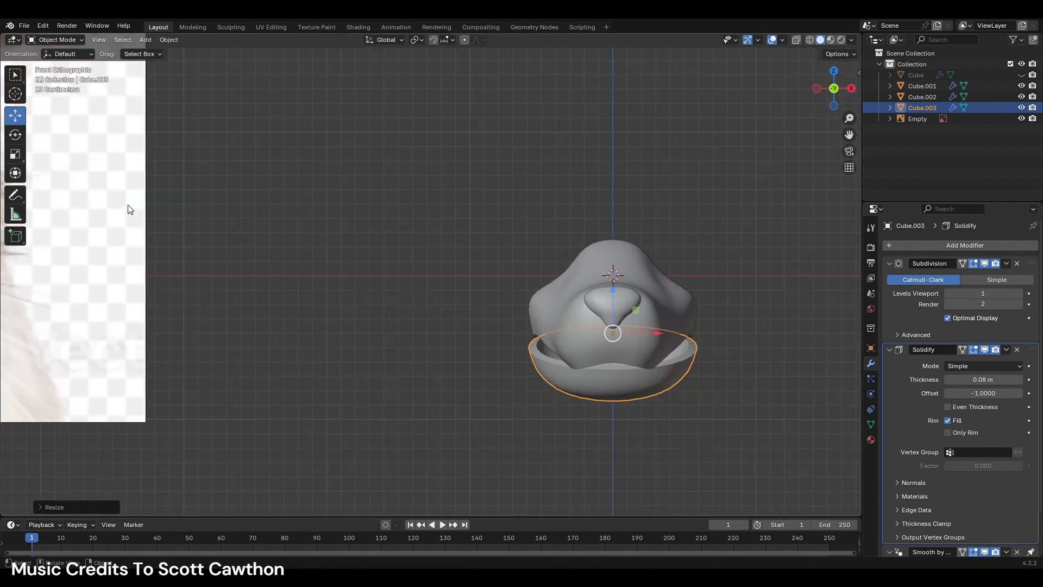
pyautogui.click(16, 159)
pyautogui.moveTo(650, 337); pyautogui.dragTo(643, 333)
pyautogui.hotkey('ctrl', 'z')
pyautogui.click(852, 89)
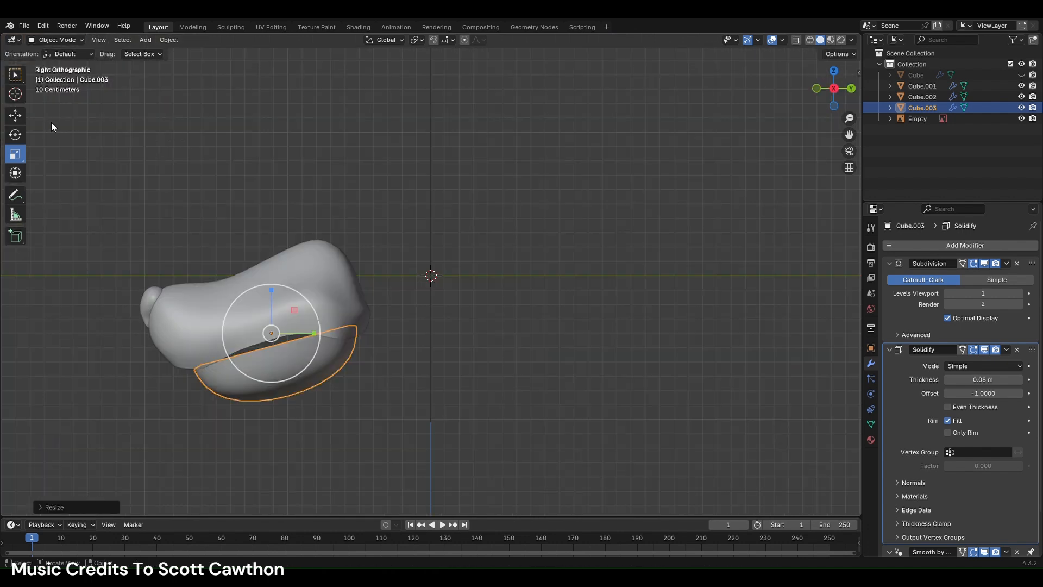
# - Try rotating the jaw freely from the front view, and undo the rotation
pyautogui.click(15, 116)
pyautogui.click(15, 136)
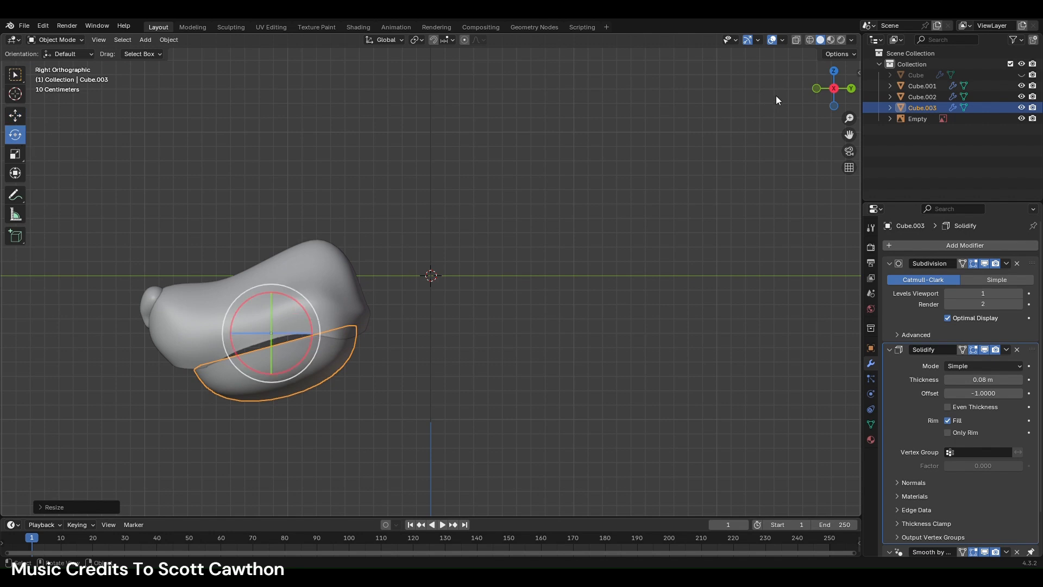
pyautogui.click(817, 88)
pyautogui.moveTo(614, 321); pyautogui.dragTo(651, 307)
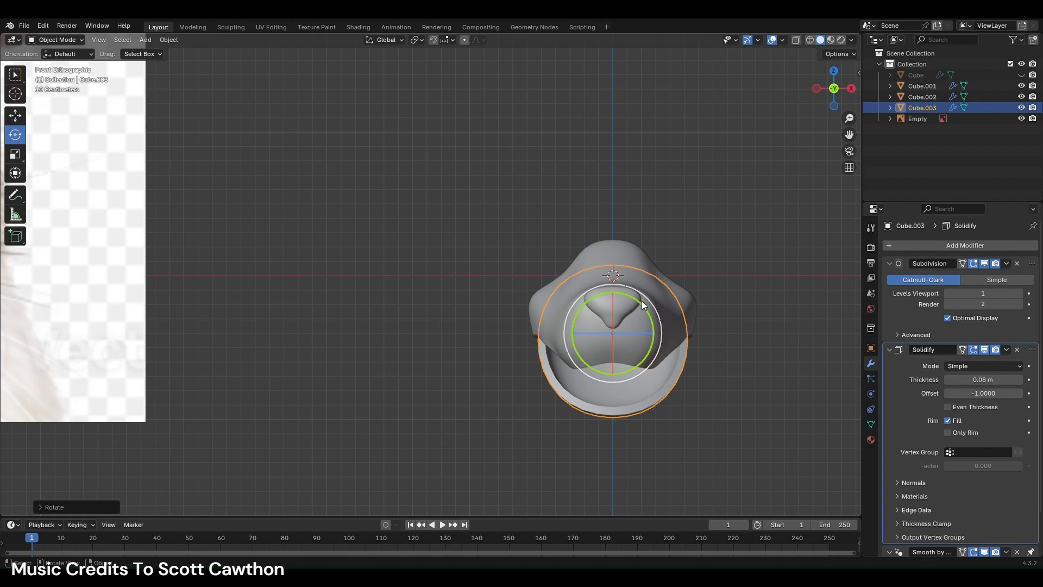
pyautogui.moveTo(611, 324); pyautogui.dragTo(628, 335)
pyautogui.hotkey('ctrl', 'z')
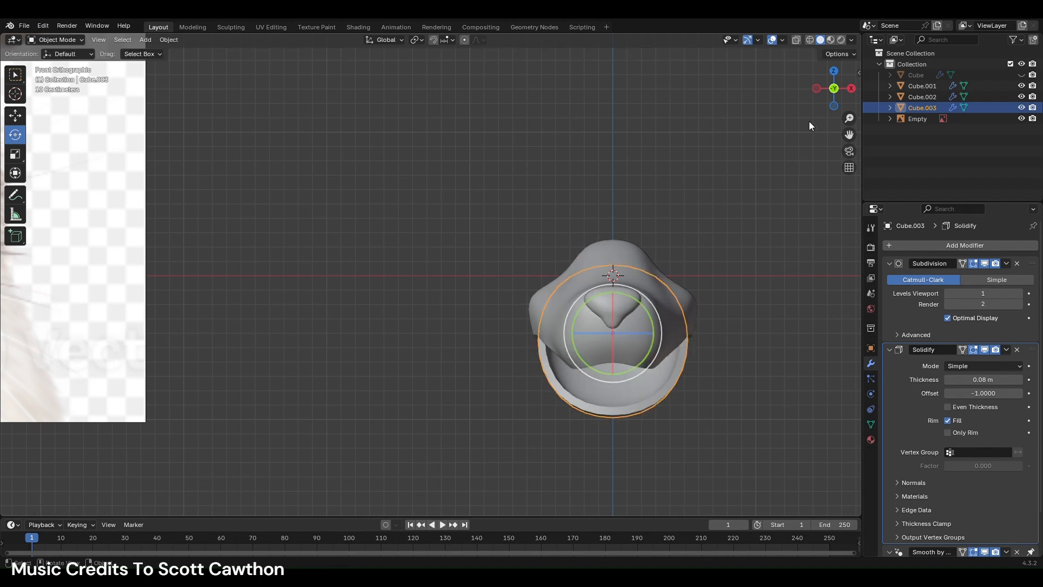
pyautogui.click(851, 89)
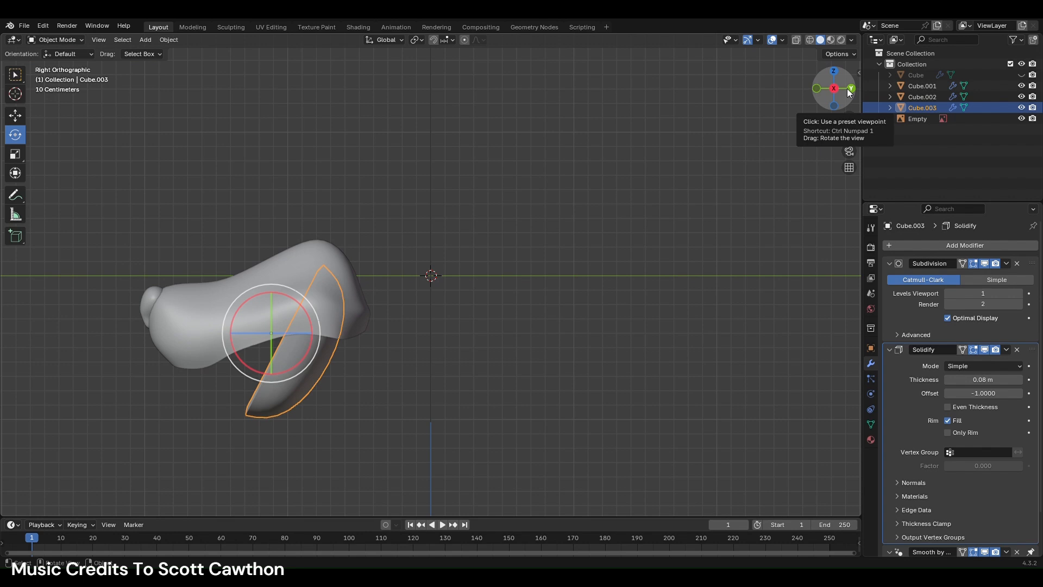
pyautogui.hotkey('ctrl', 'z')
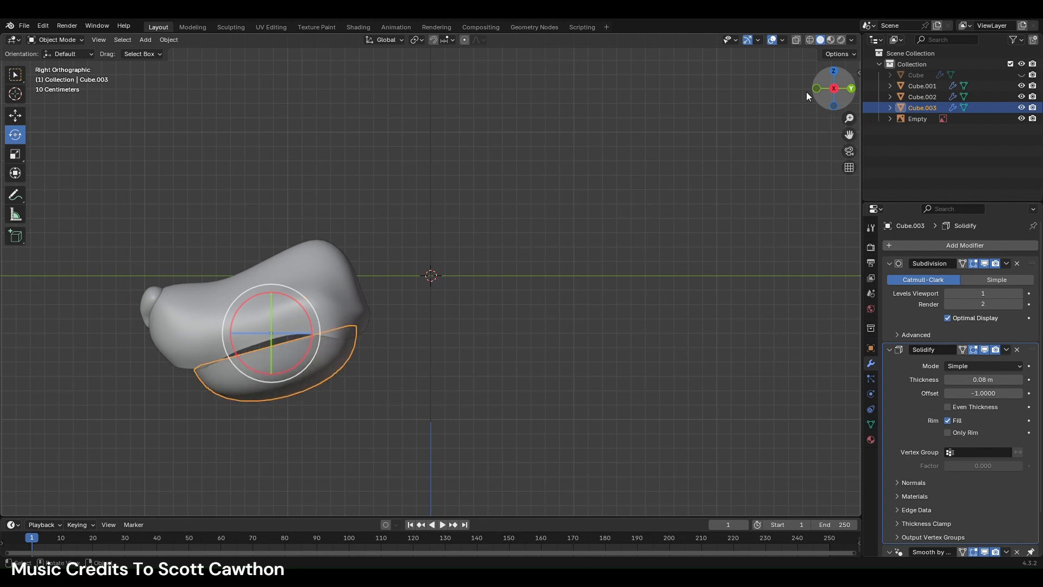
# - Open the jaw mesh for editing in the Modeling workspace and move all of it slightly forward and up
pyautogui.click(194, 27)
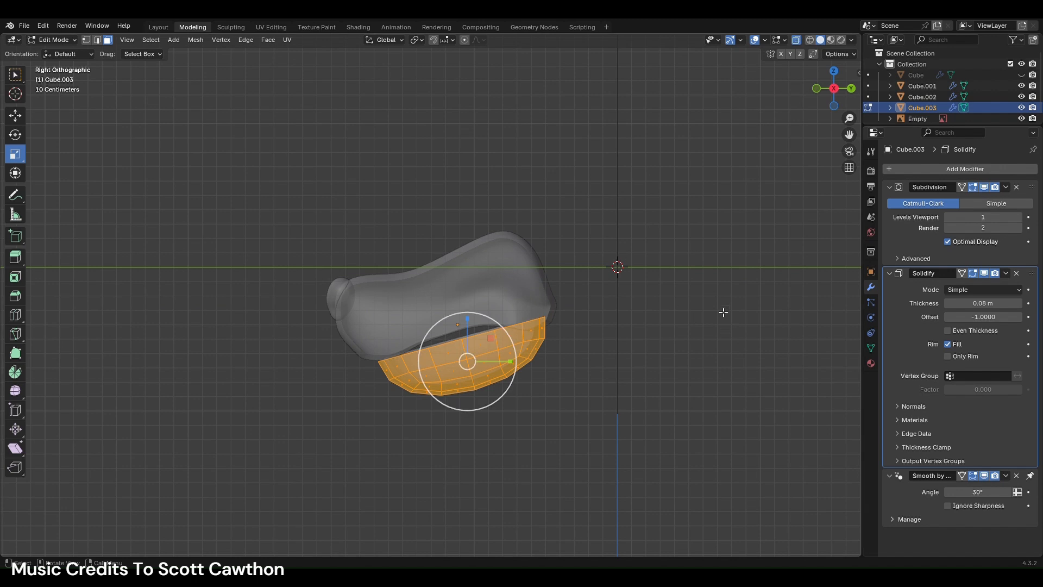
pyautogui.click(723, 312)
pyautogui.press('a')
pyautogui.scroll(2, 545, 377)
pyautogui.click(16, 116)
pyautogui.scroll(3, 505, 440)
pyautogui.moveTo(509, 443); pyautogui.dragTo(491, 421)
pyautogui.click(668, 450)
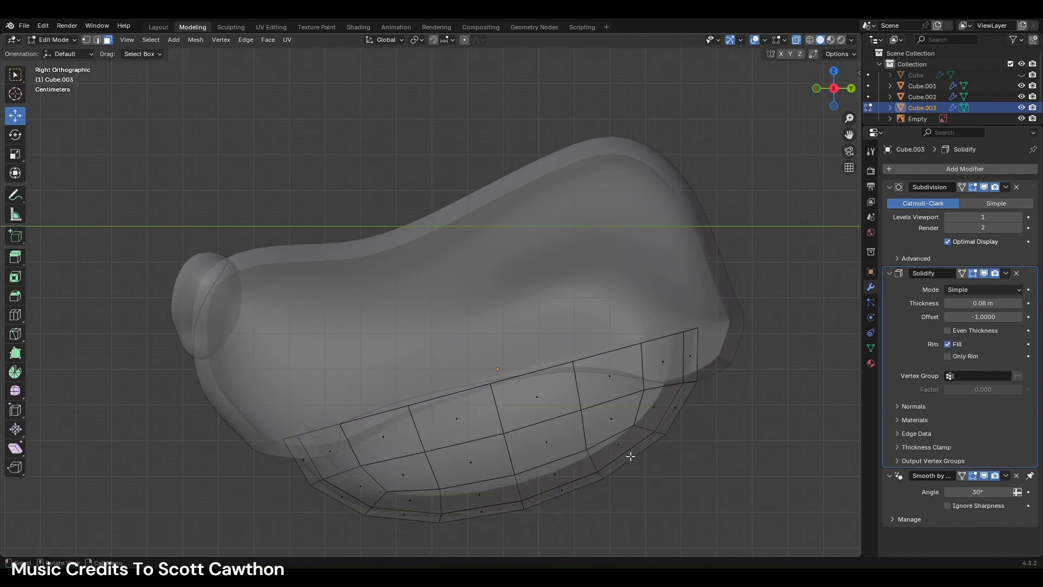
# - Select the jaw's front faces in the right view and move them forward with proportional editing on
pyautogui.scroll(-3, 638, 459)
pyautogui.moveTo(344, 353); pyautogui.dragTo(414, 440)
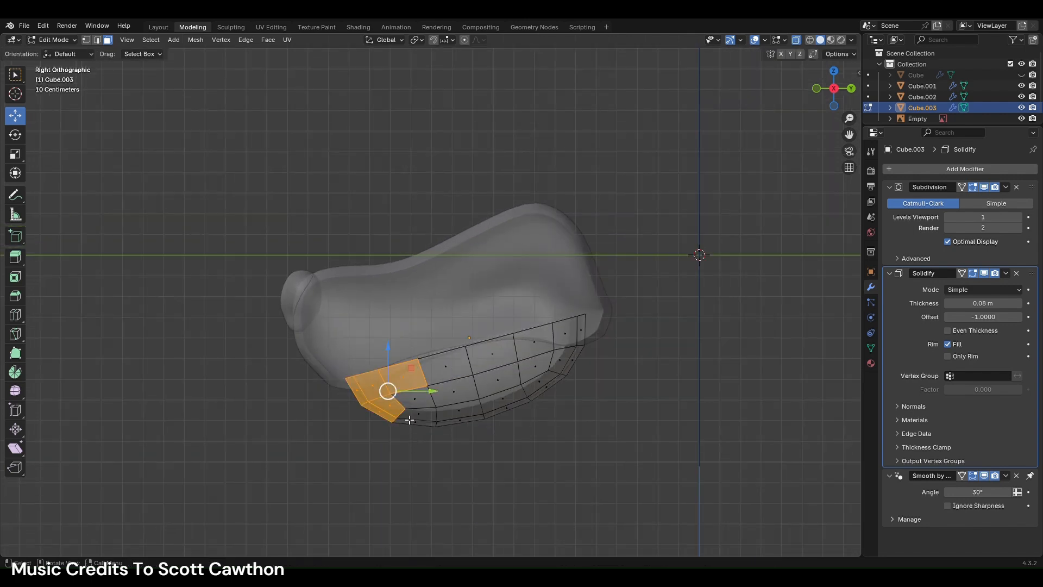
pyautogui.scroll(-2, 591, 293)
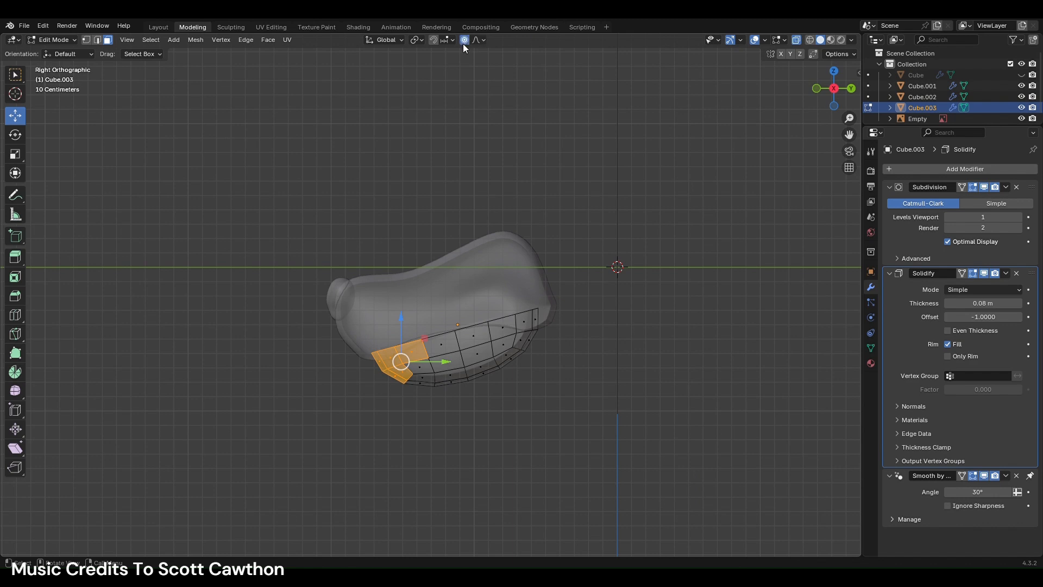
pyautogui.scroll(4, 389, 475)
pyautogui.press('g')
pyautogui.click(444, 373)
# - Select the jaw's rear end faces and move them backward toward the back of the snout with proportional editing
pyautogui.moveTo(717, 231); pyautogui.dragTo(797, 356)
pyautogui.press('g')
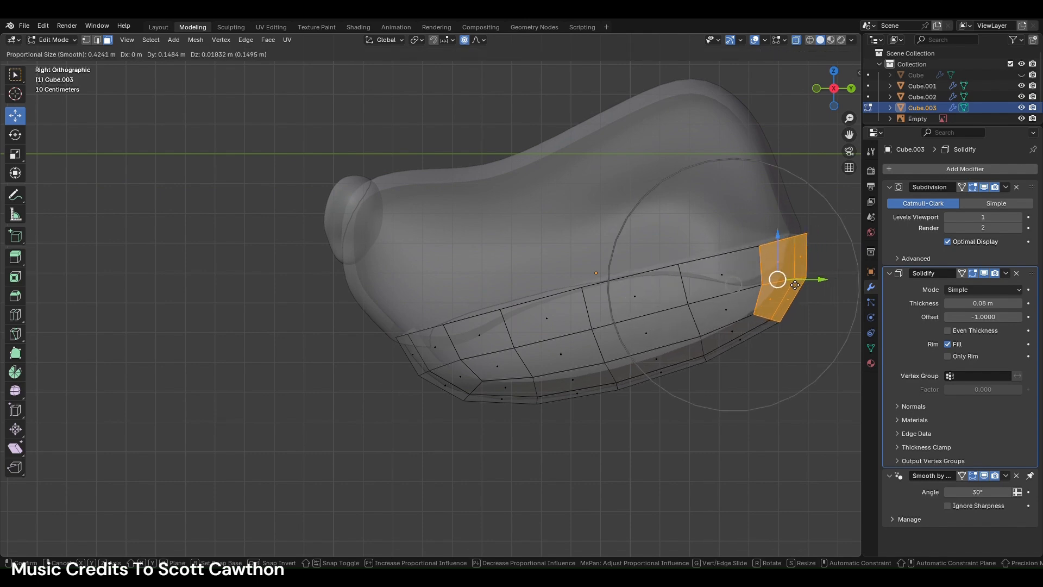
pyautogui.click(848, 279)
# - With X mirroring on and proportional editing off, move the jaw's rear corner faces outward in the bottom view and rotate them slightly
pyautogui.click(832, 106)
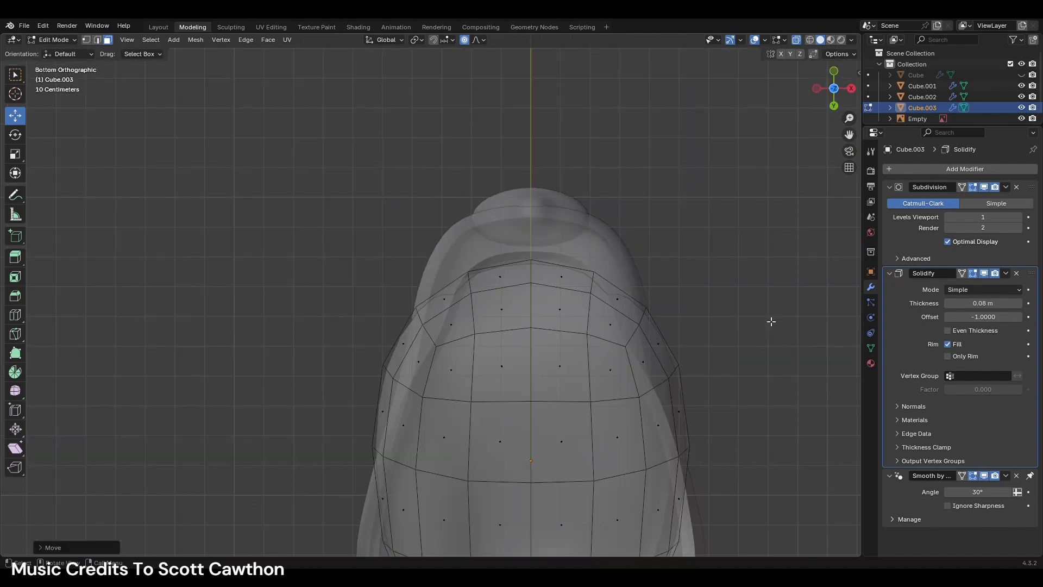
pyautogui.moveTo(385, 433); pyautogui.dragTo(454, 517)
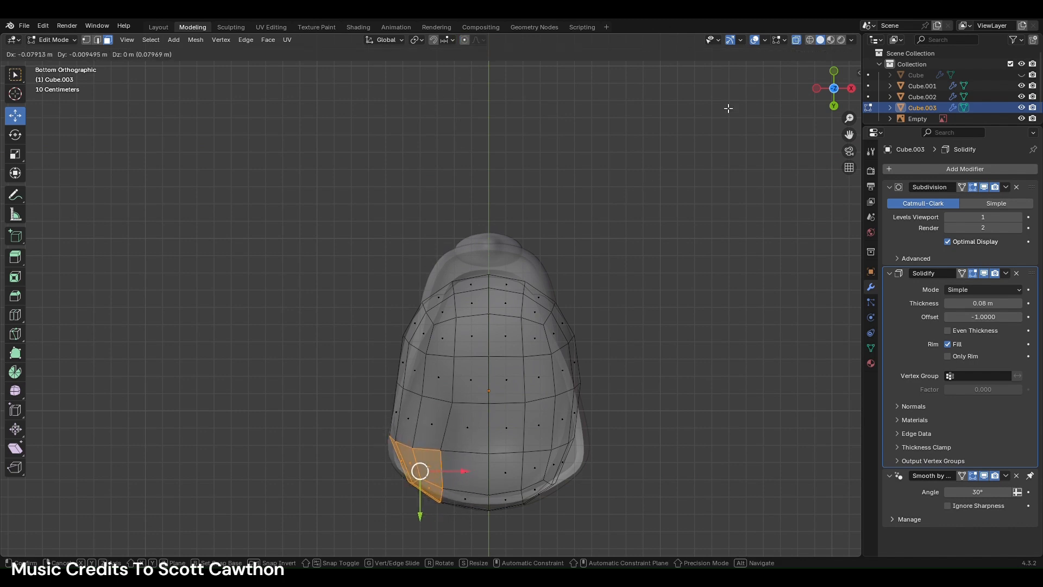
pyautogui.click(781, 53)
pyautogui.scroll(5, 626, 375)
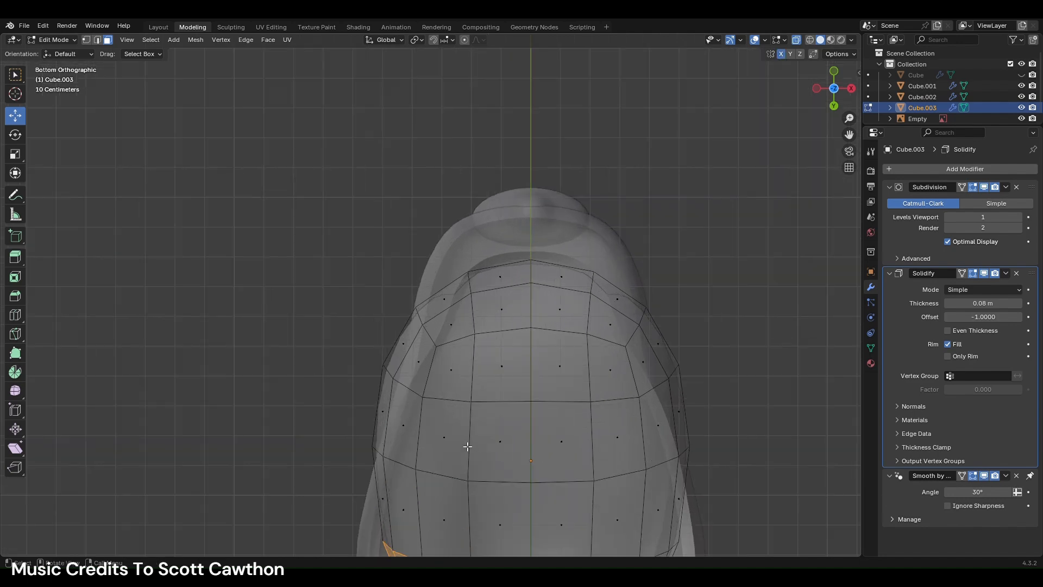
pyautogui.moveTo(530, 456); pyautogui.dragTo(488, 447)
pyautogui.press('r')
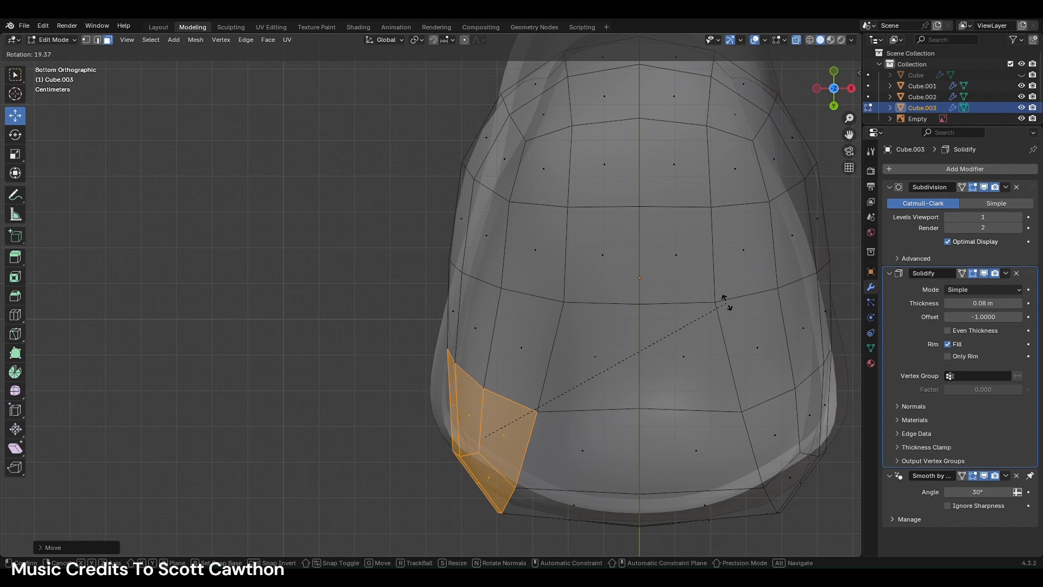
pyautogui.click(724, 291)
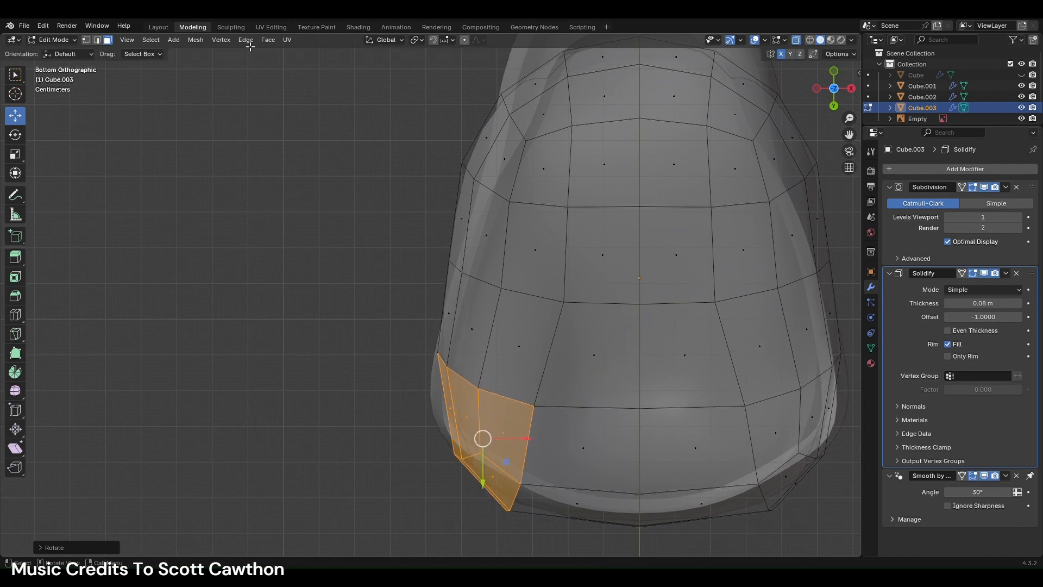
# - Select the row of side vertices just ahead of the jaw's rear corner and move it slightly inward
pyautogui.click(87, 40)
pyautogui.moveTo(396, 335); pyautogui.dragTo(559, 429)
pyautogui.moveTo(529, 384); pyautogui.dragTo(540, 383)
# - Move the jaw's rear corner vertices forward along Y by about 0.06 m, and shift them slightly outward
pyautogui.moveTo(441, 434); pyautogui.dragTo(547, 530)
pyautogui.press('g')
pyautogui.press('y')
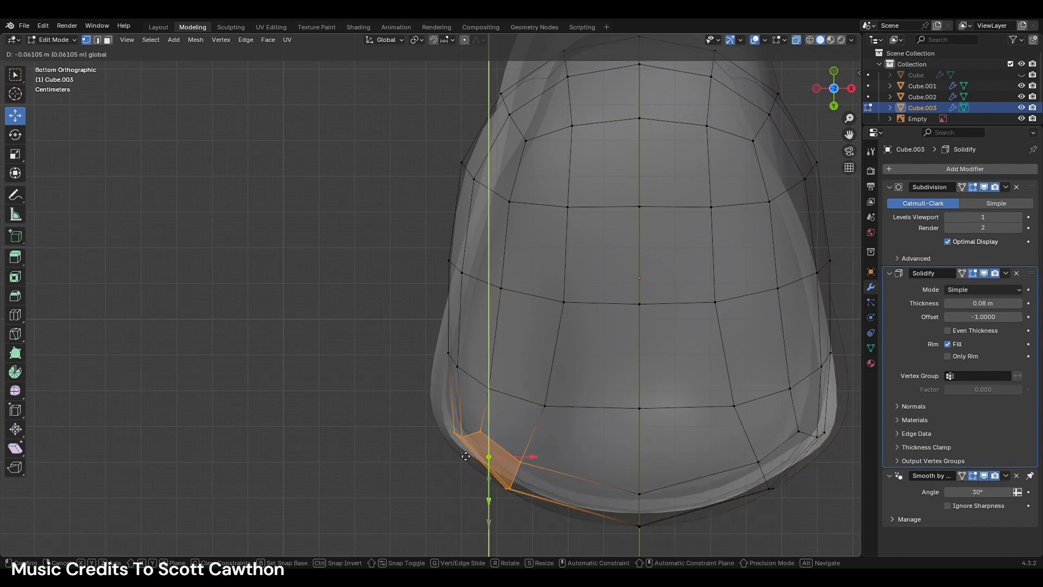
pyautogui.click(488, 457)
pyautogui.moveTo(489, 456); pyautogui.dragTo(480, 458)
# - Select the vertices on one side of the jaw's front and move them inward and slightly forward to narrow it
pyautogui.scroll(-2, 431, 292)
pyautogui.moveTo(426, 266); pyautogui.dragTo(524, 294)
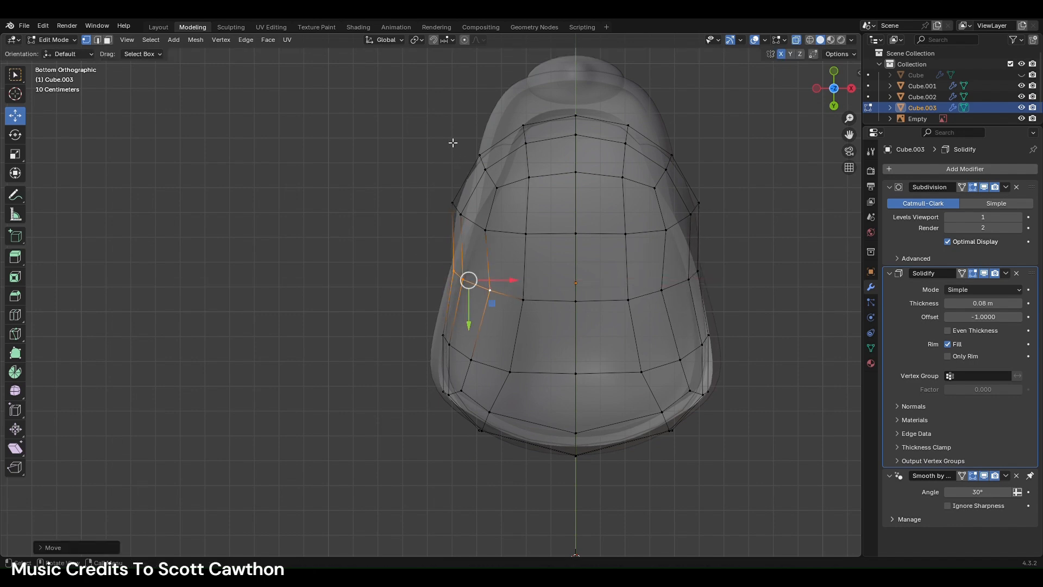
pyautogui.moveTo(426, 121); pyautogui.dragTo(547, 261)
pyautogui.moveTo(496, 179); pyautogui.dragTo(544, 173)
# - Move the front centreline vertices of the jaw forward, and shift the vertices beside them slightly outward
pyautogui.moveTo(569, 102); pyautogui.dragTo(594, 253)
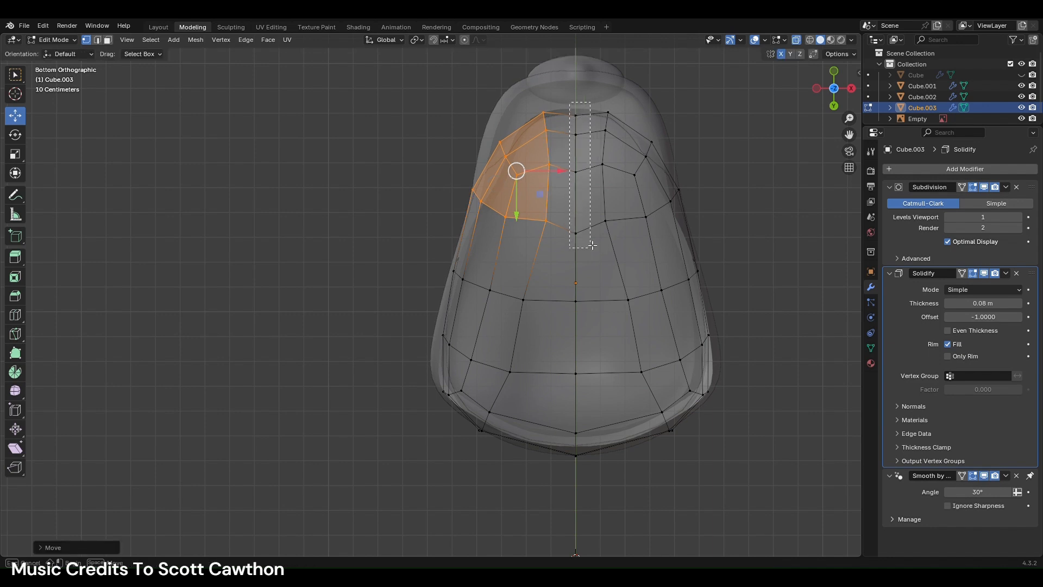
pyautogui.moveTo(592, 196); pyautogui.dragTo(584, 177)
pyautogui.click(554, 142)
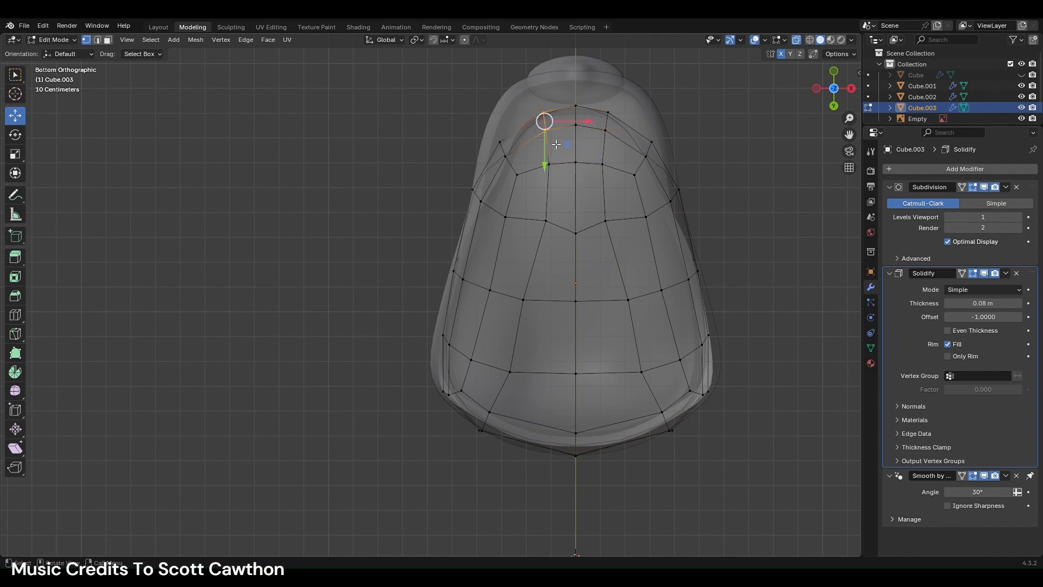
pyautogui.moveTo(545, 121); pyautogui.dragTo(537, 136)
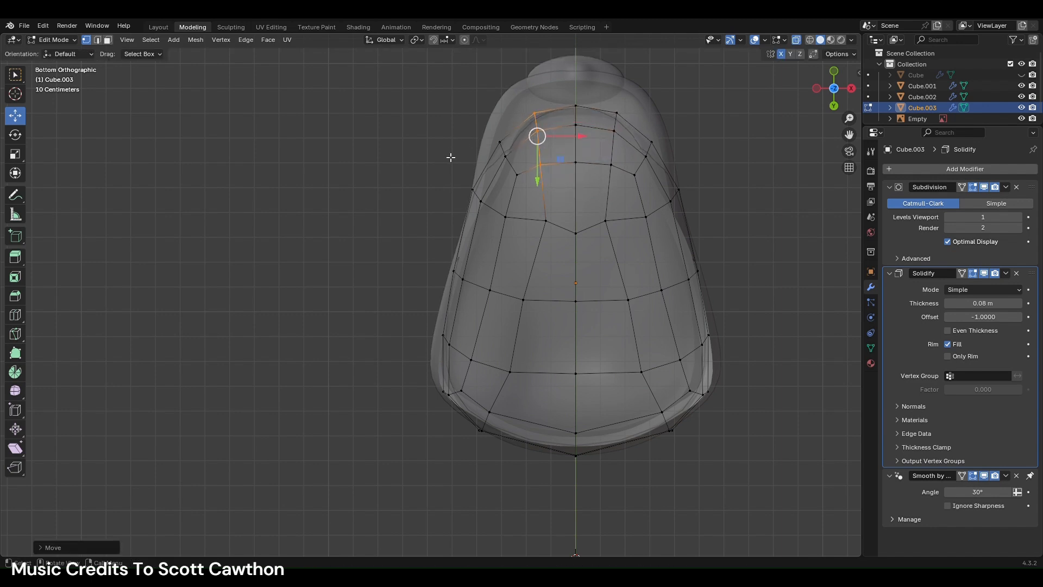
# - Move the side vertex rows at the jaw's front third and middle slightly inward to follow the snout's outline
pyautogui.click(485, 202)
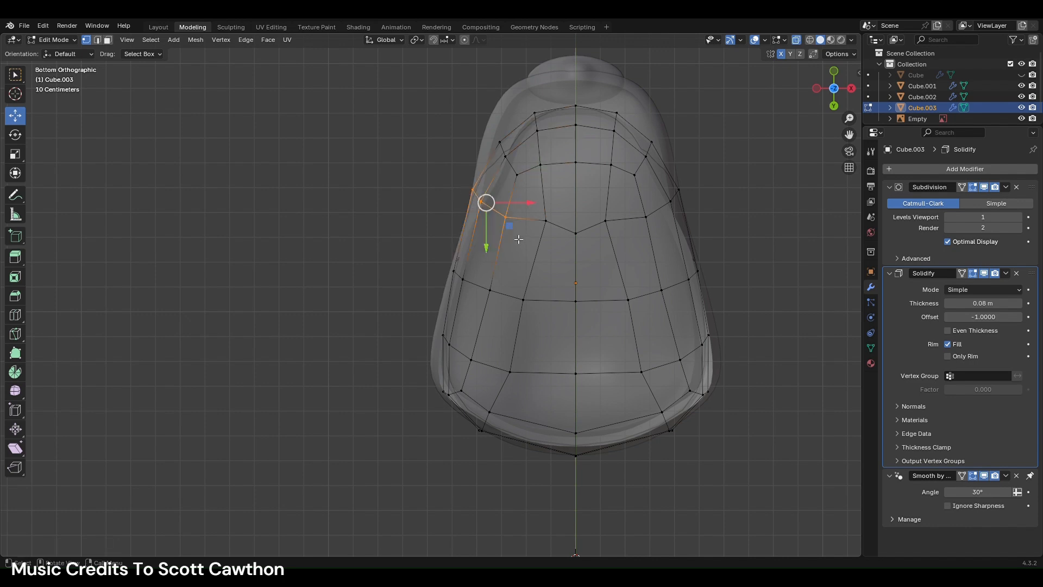
pyautogui.moveTo(487, 202); pyautogui.dragTo(498, 210)
pyautogui.moveTo(438, 260); pyautogui.dragTo(491, 302)
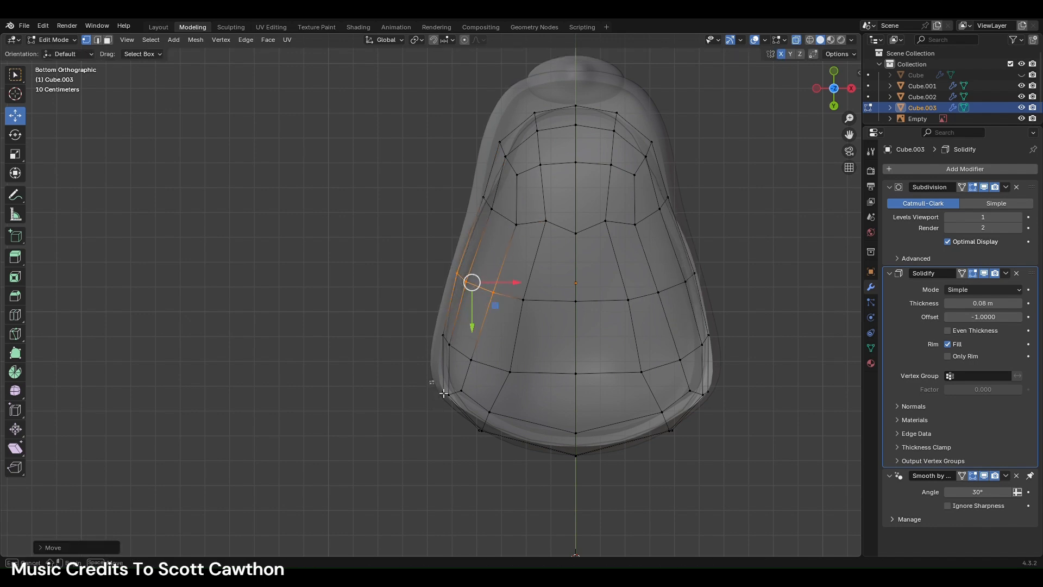
# - Move the vertices along the jaw's rear edge forward along Y by about 0.03 m
pyautogui.moveTo(432, 381); pyautogui.dragTo(509, 450)
pyautogui.keyDown('shift'); pyautogui.moveTo(606, 471); pyautogui.dragTo(560, 427); pyautogui.keyUp('shift')
pyautogui.press('g')
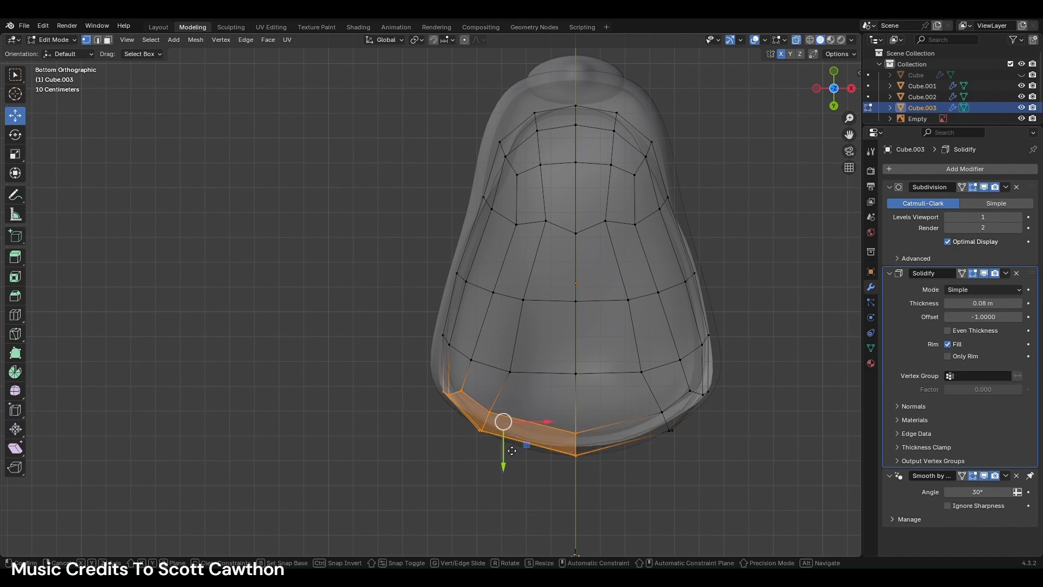
pyautogui.press('y')
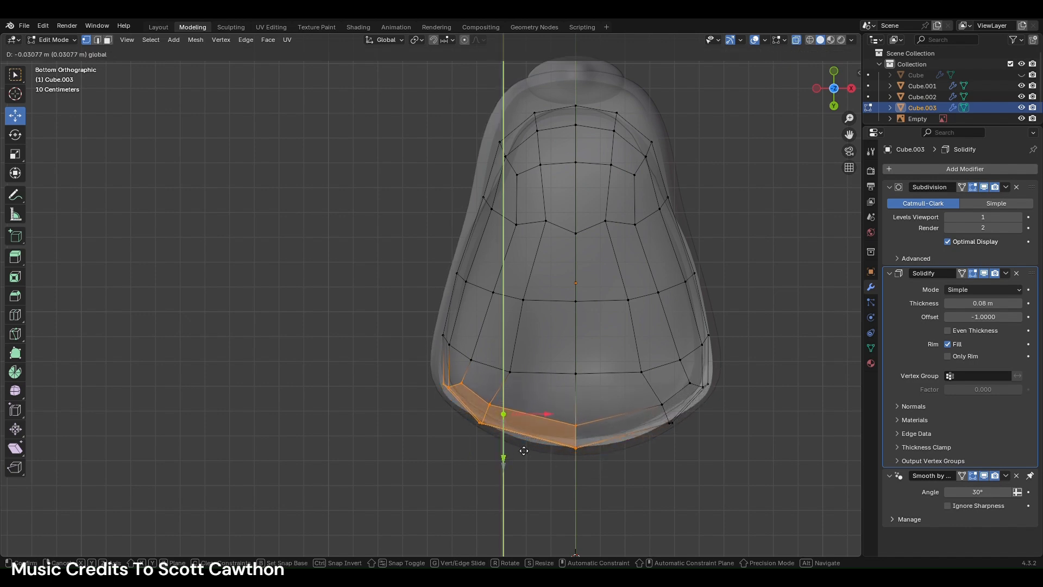
pyautogui.click(524, 450)
# - Nudge the jaw's rear corner vertices slightly inward and forward, and shift the adjoining side row slightly outward
pyautogui.scroll(2, 459, 397)
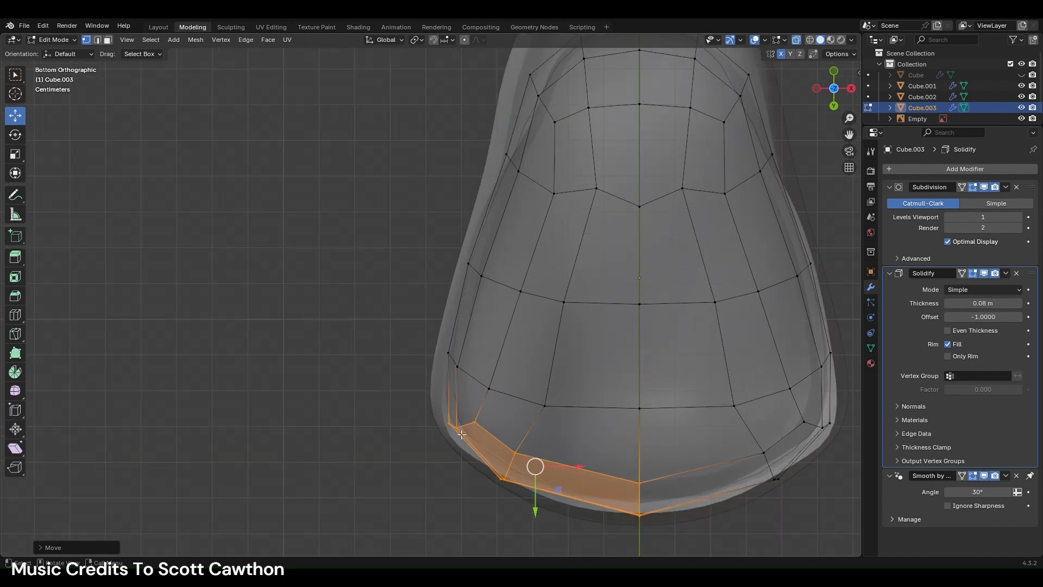
pyautogui.moveTo(429, 406); pyautogui.dragTo(462, 434)
pyautogui.press('g')
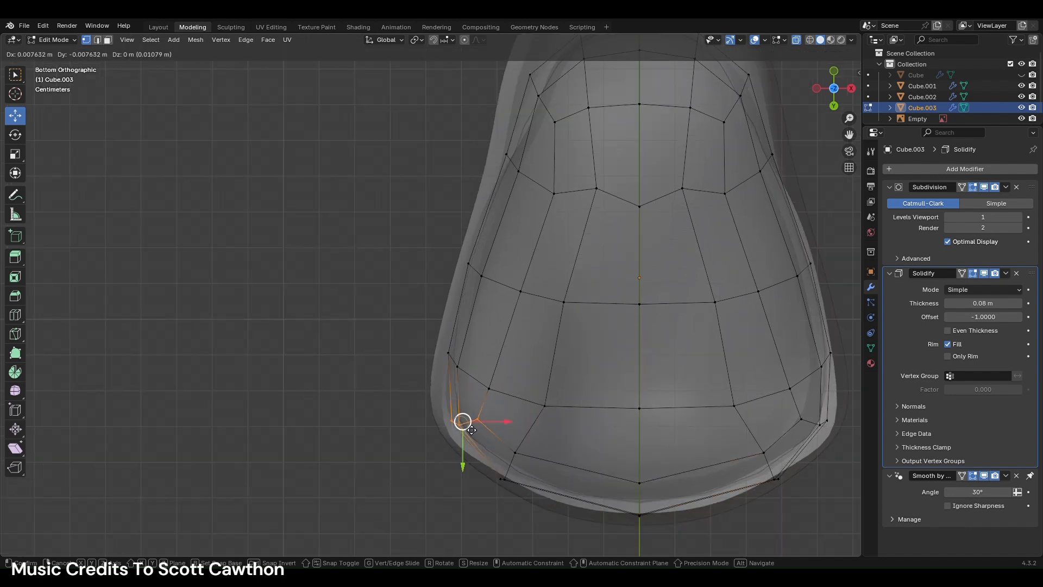
pyautogui.click(467, 430)
pyautogui.moveTo(439, 321); pyautogui.dragTo(467, 379)
pyautogui.scroll(-2, 574, 459)
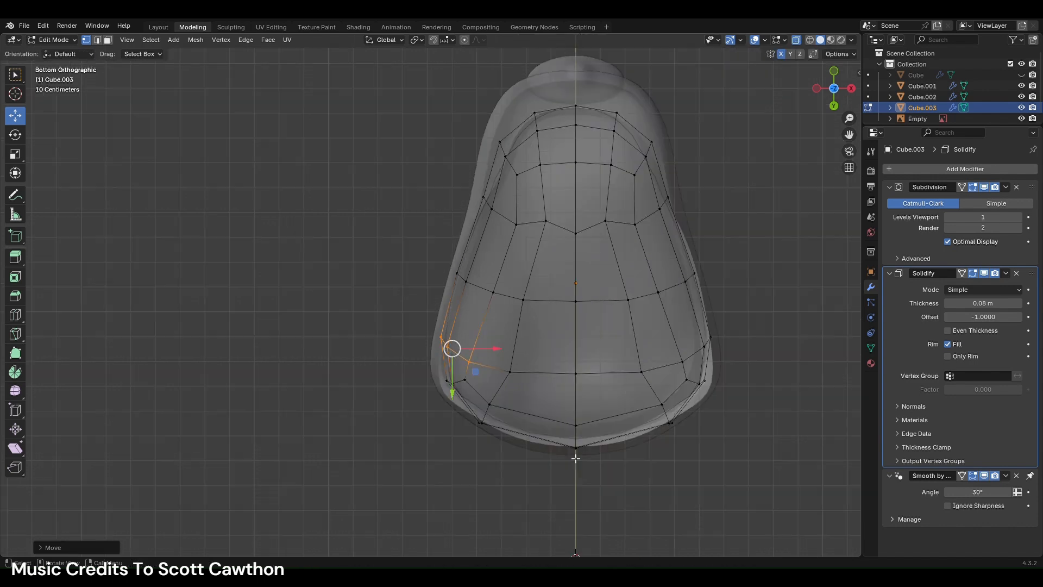
pyautogui.click(471, 394)
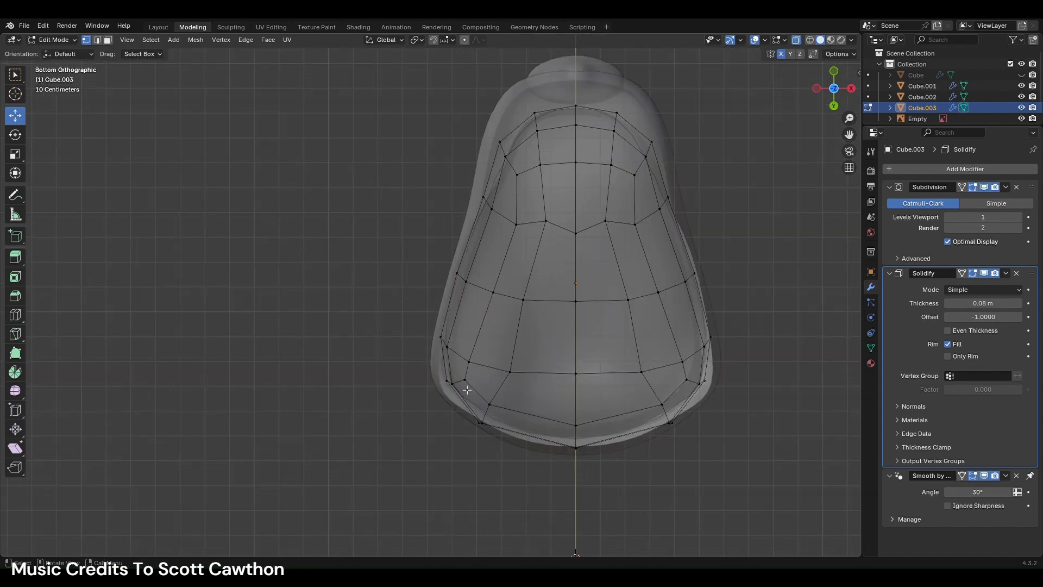
pyautogui.click(447, 379)
pyautogui.moveTo(454, 380); pyautogui.dragTo(459, 396)
pyautogui.moveTo(515, 467); pyautogui.dragTo(486, 415)
pyautogui.click(738, 335)
# - Straighten the centre of the jaw's front-third row by aligning the centreline vertex with its neighbour, and shift both slightly back
pyautogui.scroll(4, 733, 456)
pyautogui.moveTo(611, 333); pyautogui.dragTo(613, 405)
pyautogui.keyDown('shift'); pyautogui.click(634, 367); pyautogui.keyUp('shift')
pyautogui.click(633, 366)
pyautogui.keyDown('shift'); pyautogui.click(589, 349); pyautogui.keyUp('shift')
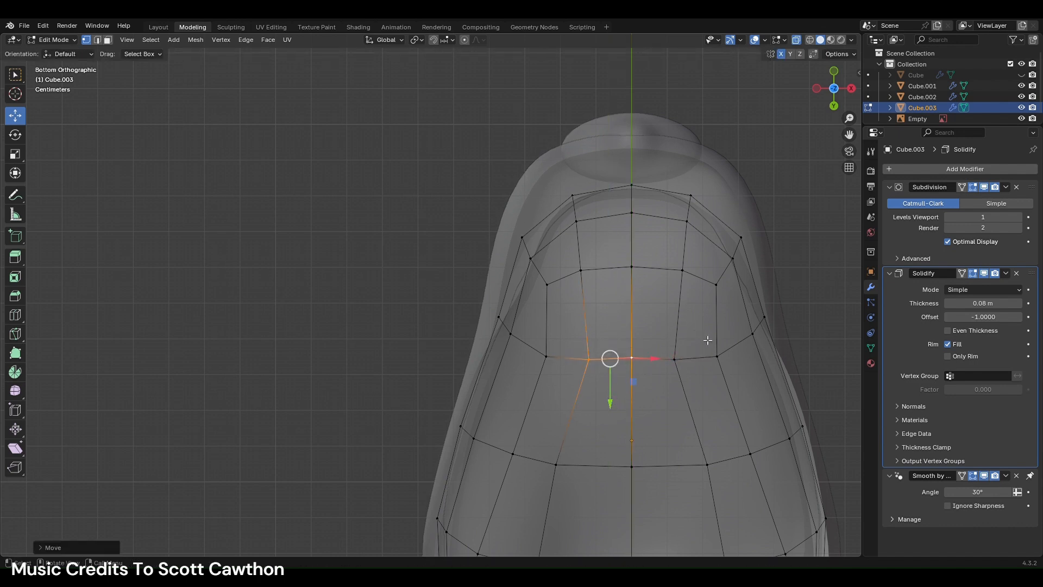
pyautogui.press('r')
pyautogui.click(713, 358)
pyautogui.moveTo(610, 402); pyautogui.dragTo(614, 410)
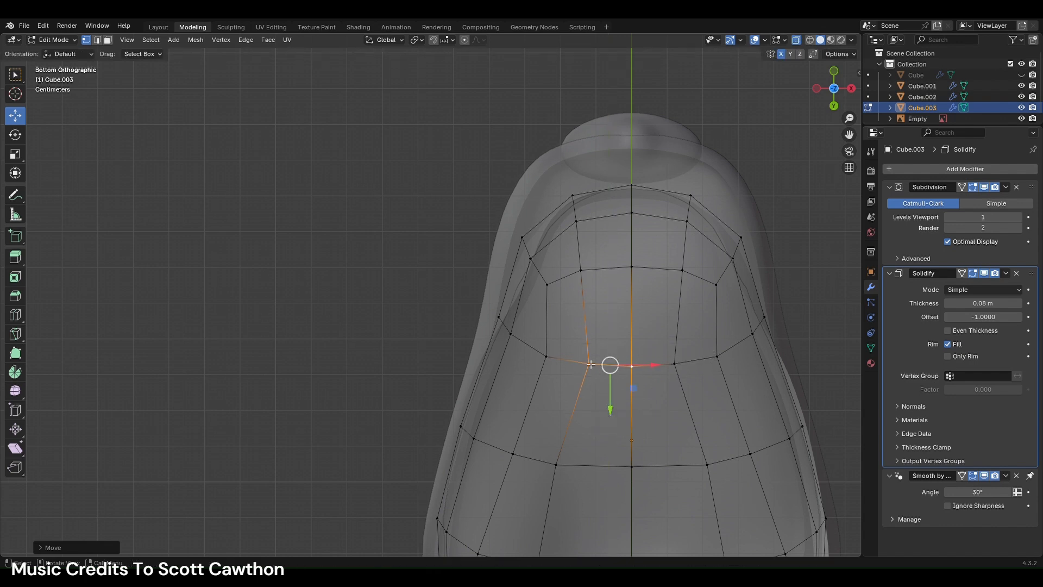
pyautogui.moveTo(513, 235); pyautogui.dragTo(570, 303)
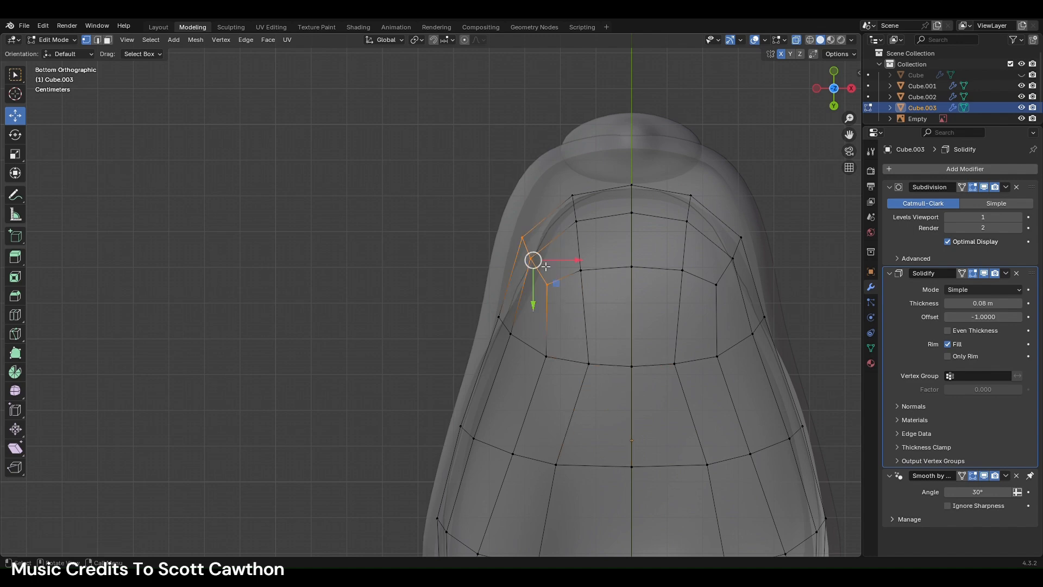
pyautogui.moveTo(534, 271); pyautogui.dragTo(525, 275)
pyautogui.hotkey('ctrl', 'z')
# - Select the whole linked jaw mesh and lower it along Z to open a gap below the snout
pyautogui.click(852, 93)
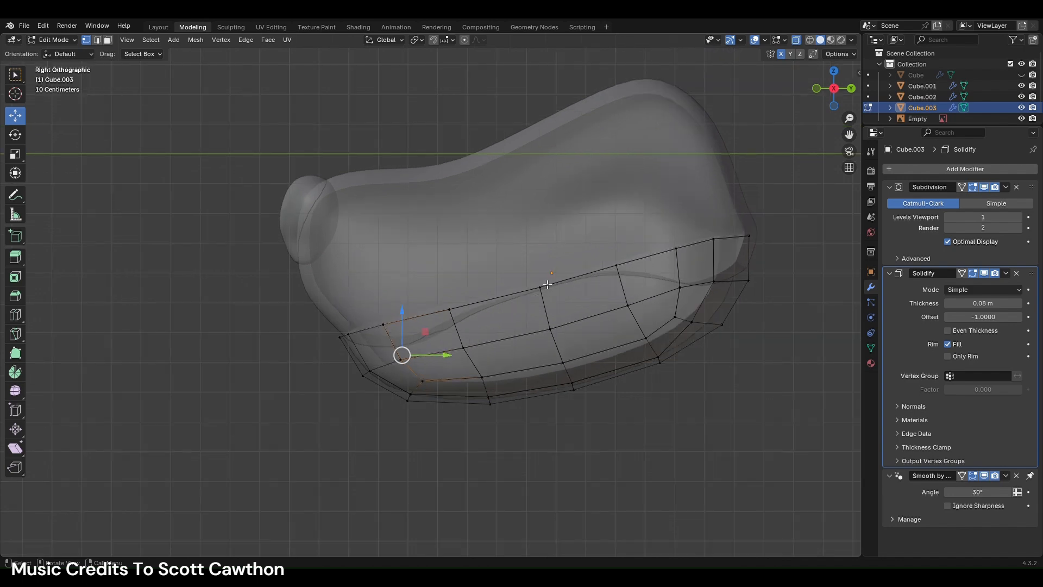
pyautogui.press('l')
pyautogui.moveTo(549, 313); pyautogui.dragTo(550, 352)
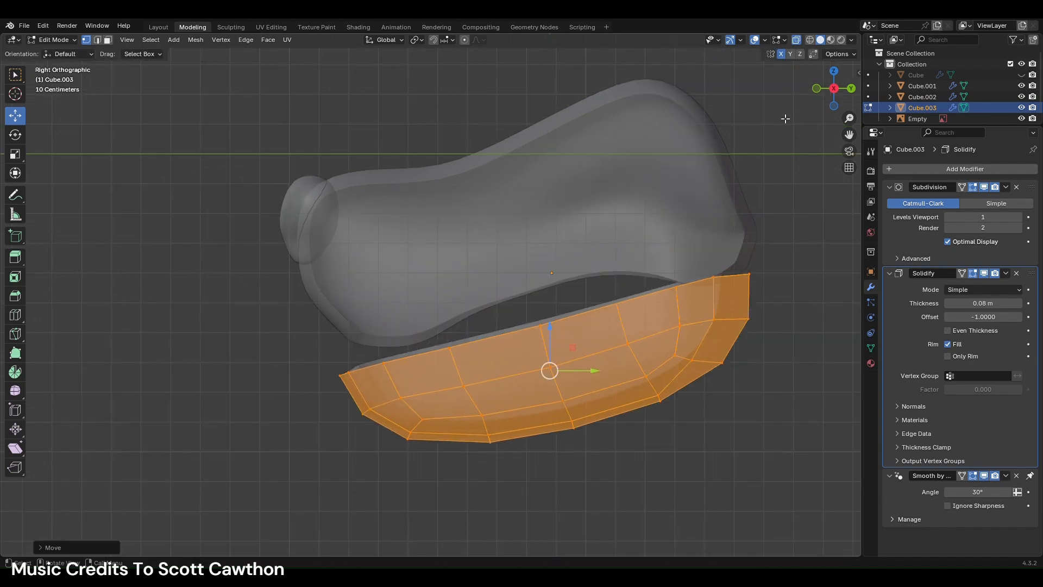
pyautogui.click(834, 106)
pyautogui.click(740, 156)
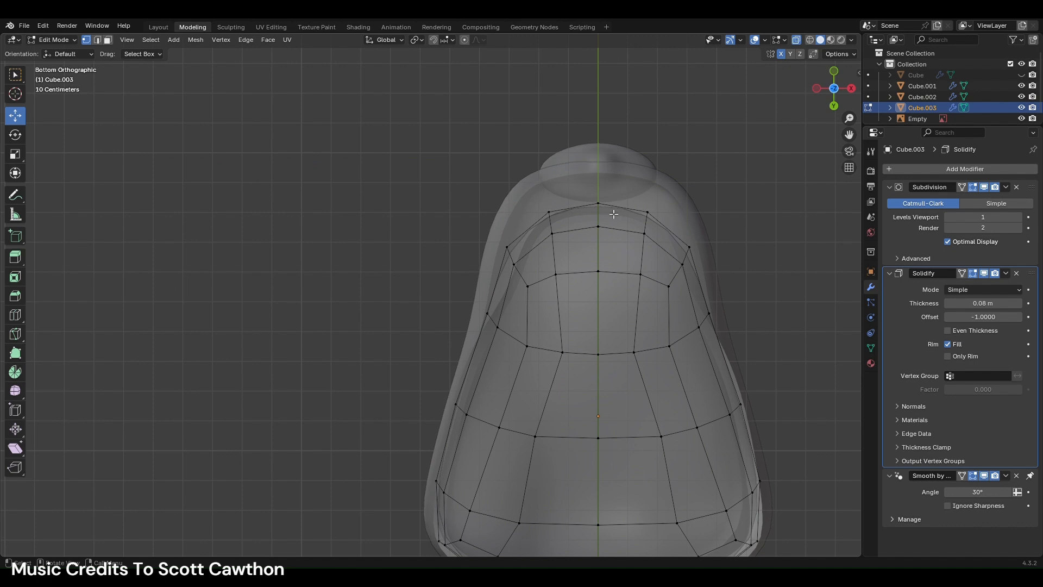
# - Move the jaw's front corner vertices inward and back, and spread the vertices beside the front centreline outward by about 0.04 m
pyautogui.moveTo(501, 241); pyautogui.dragTo(541, 311)
pyautogui.scroll(3, 540, 311)
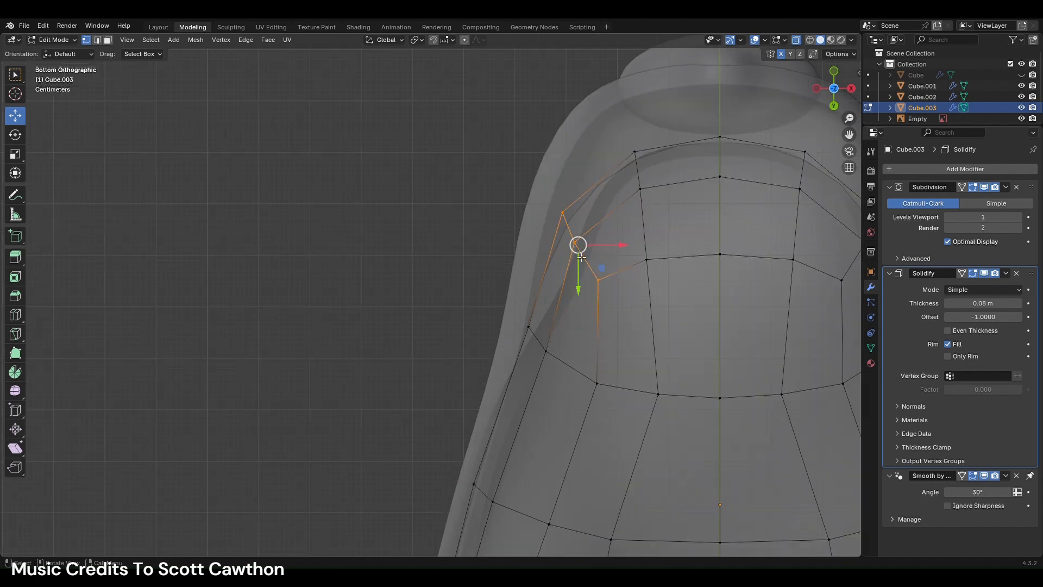
pyautogui.press('g')
pyautogui.click(622, 290)
pyautogui.moveTo(616, 136); pyautogui.dragTo(684, 274)
pyautogui.press('g')
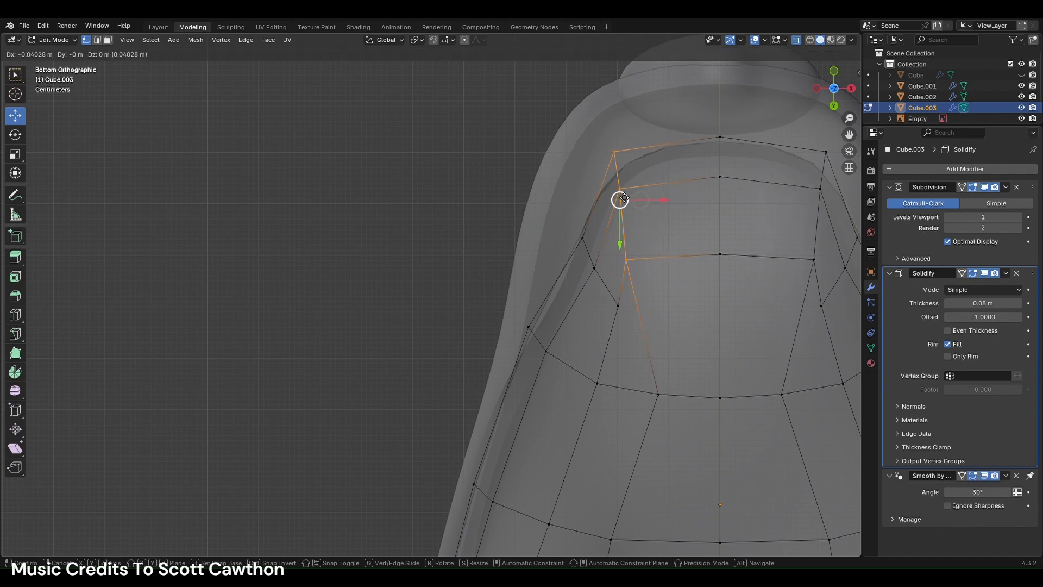
pyautogui.click(623, 201)
# - Move the side vertex row at the jaw's front third about 0.025 m inward and 0.016 m back
pyautogui.moveTo(509, 306); pyautogui.dragTo(611, 419)
pyautogui.press('g')
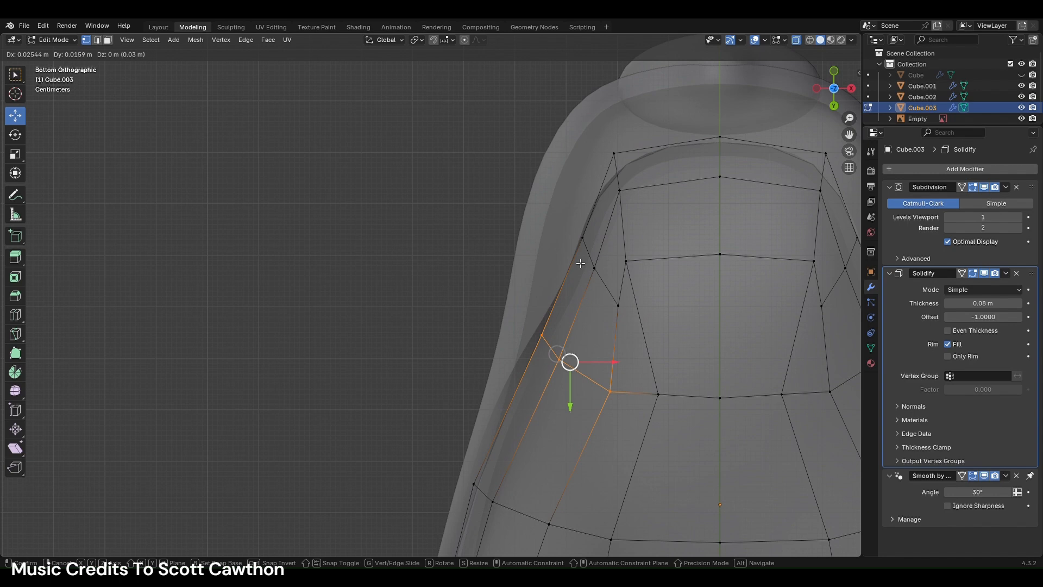
pyautogui.click(623, 302)
# - Shift the inner vertex beside the jaw's front centreline slightly inward along X, and nudge the outer front corner vertex
pyautogui.moveTo(623, 303); pyautogui.dragTo(594, 249)
pyautogui.click(626, 261)
pyautogui.press('g')
pyautogui.press('x')
pyautogui.click(586, 252)
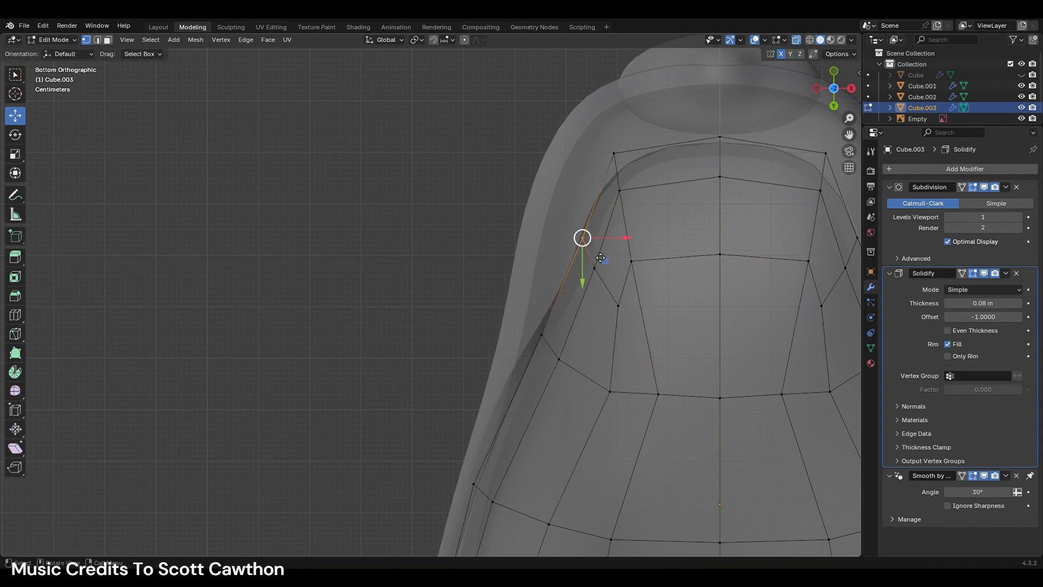
pyautogui.press('g')
pyautogui.click(597, 257)
pyautogui.scroll(-3, 555, 385)
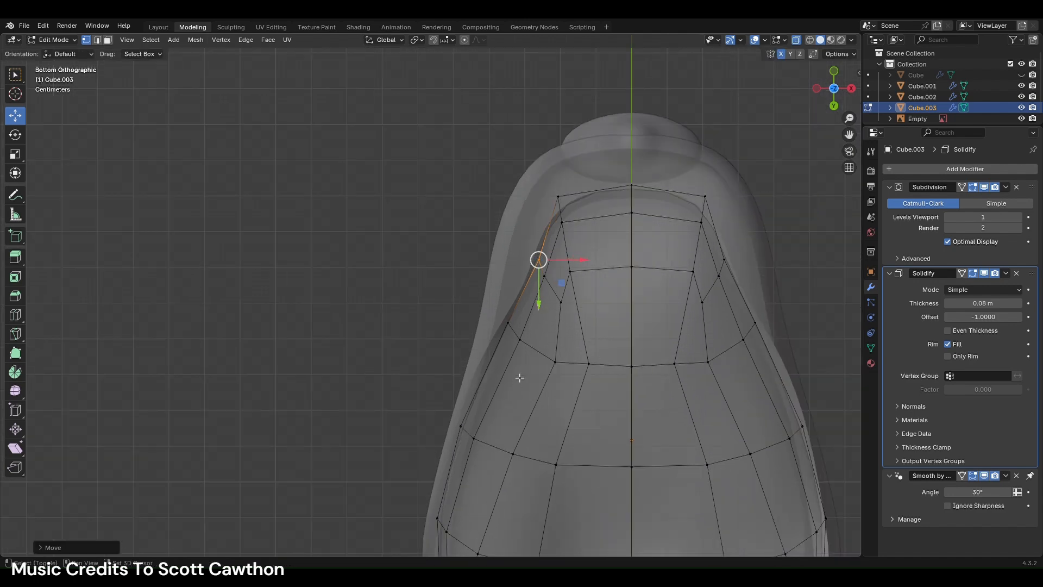
# - Move the side vertex row at the jaw's middle slightly inward along X
pyautogui.scroll(2, 517, 443)
pyautogui.moveTo(455, 326); pyautogui.dragTo(537, 375)
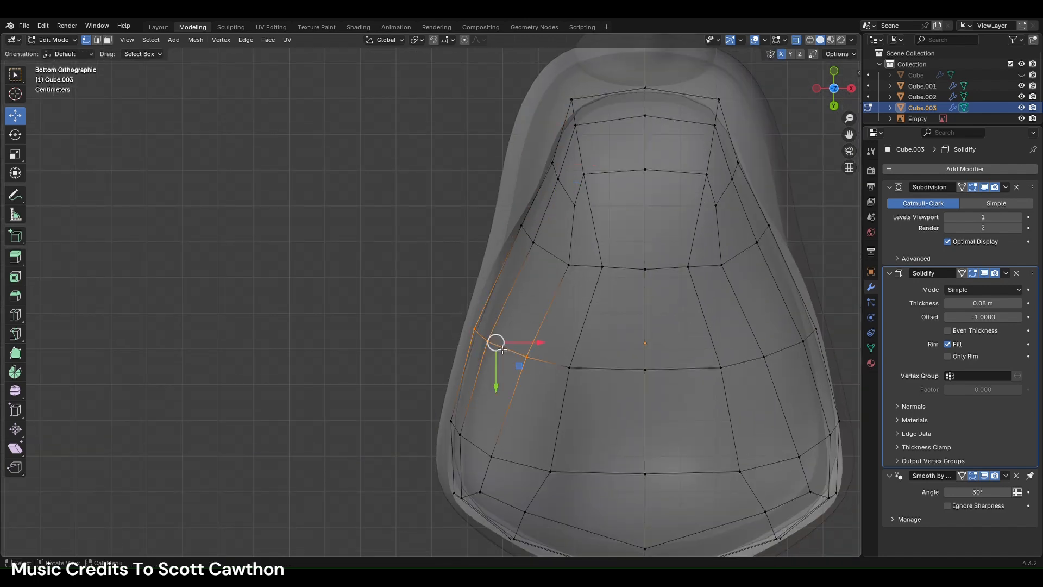
pyautogui.press('g')
pyautogui.press('x')
pyautogui.click(548, 353)
# - Move the jaw's front-third side row outward and back, and pull the front corner vertices back behind the snout's tip
pyautogui.moveTo(512, 217); pyautogui.dragTo(578, 286)
pyautogui.moveTo(548, 253); pyautogui.dragTo(522, 279)
pyautogui.moveTo(537, 158); pyautogui.dragTo(582, 223)
pyautogui.press('g')
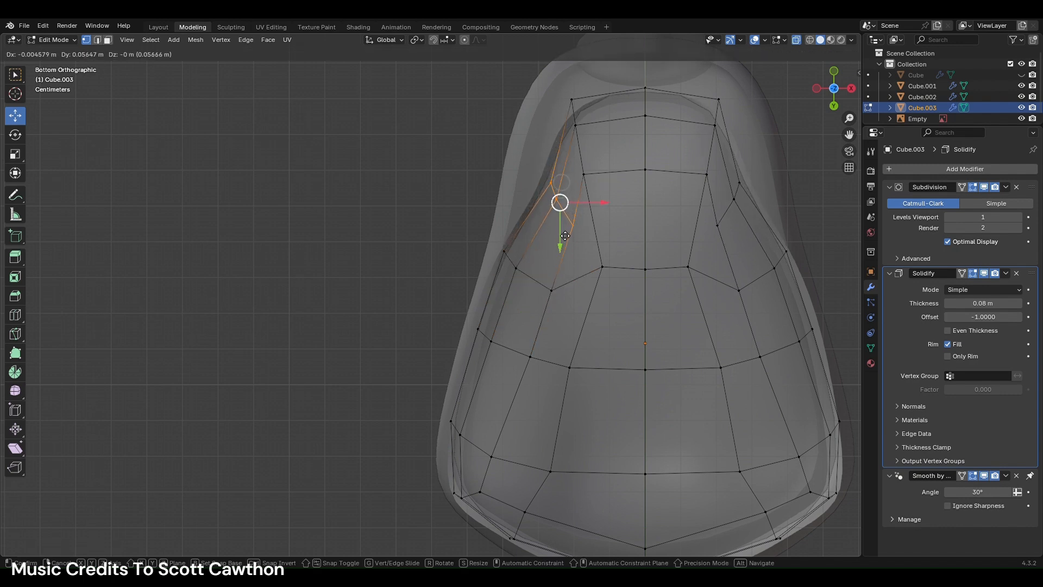
pyautogui.click(556, 242)
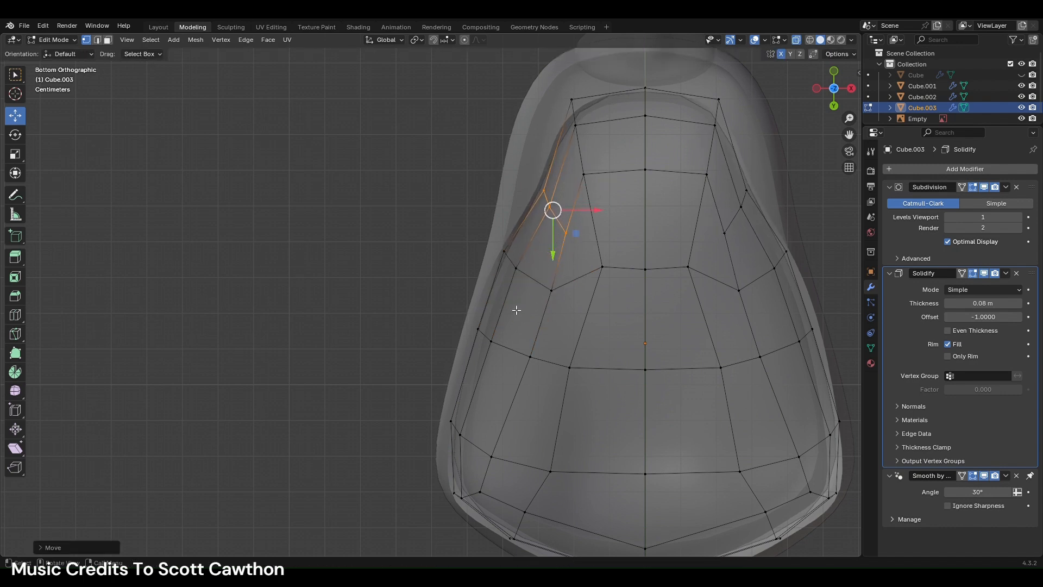
# - Nudge the inner vertex of the jaw's rear row, and check the solid jaw from the side and from below
pyautogui.scroll(-3, 467, 455)
pyautogui.moveTo(482, 416); pyautogui.dragTo(503, 455)
pyautogui.press('g')
pyautogui.click(518, 413)
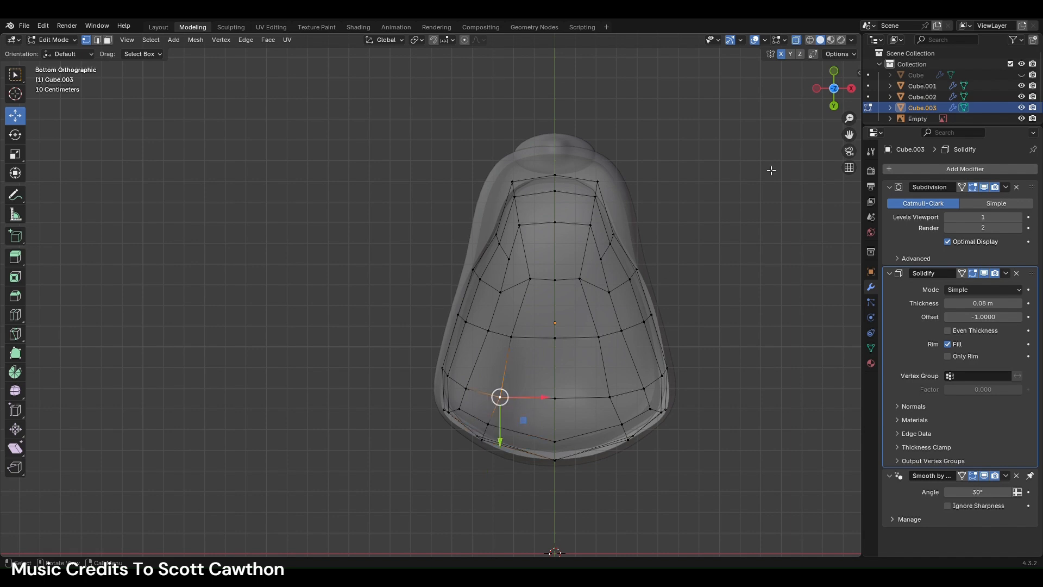
pyautogui.click(817, 88)
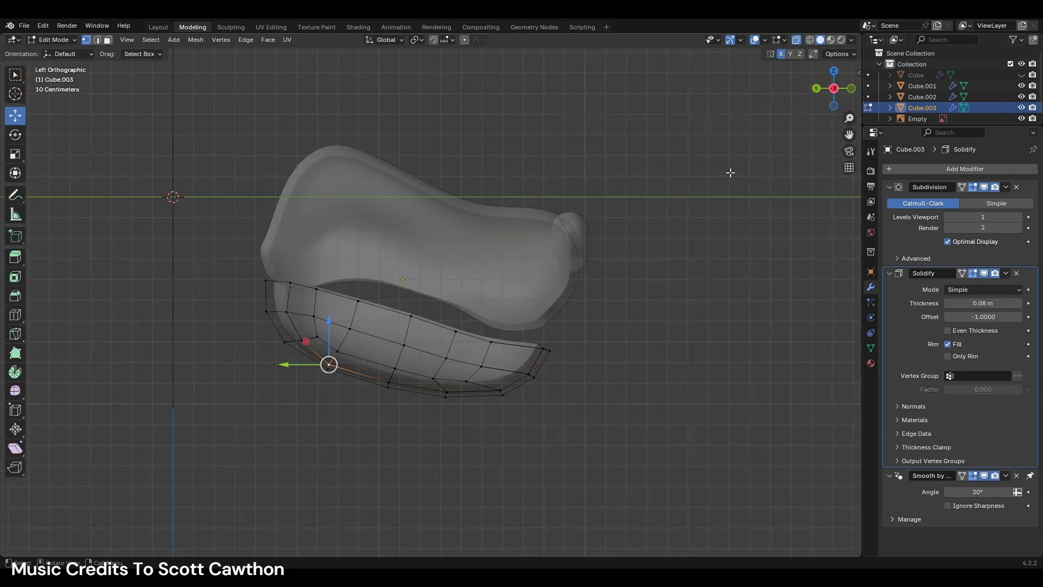
pyautogui.click(795, 40)
pyautogui.moveTo(587, 333); pyautogui.dragTo(792, 282, button='middle')
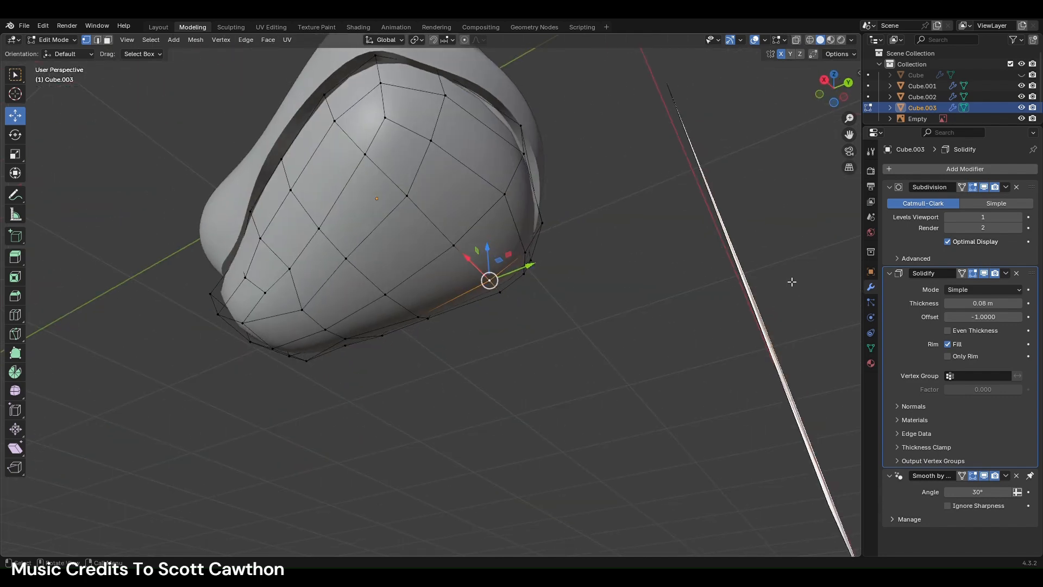
# - In the right side view, select the jaw's rear vertices and raise them along Z to the snout's underside
pyautogui.click(825, 80)
pyautogui.press('l')
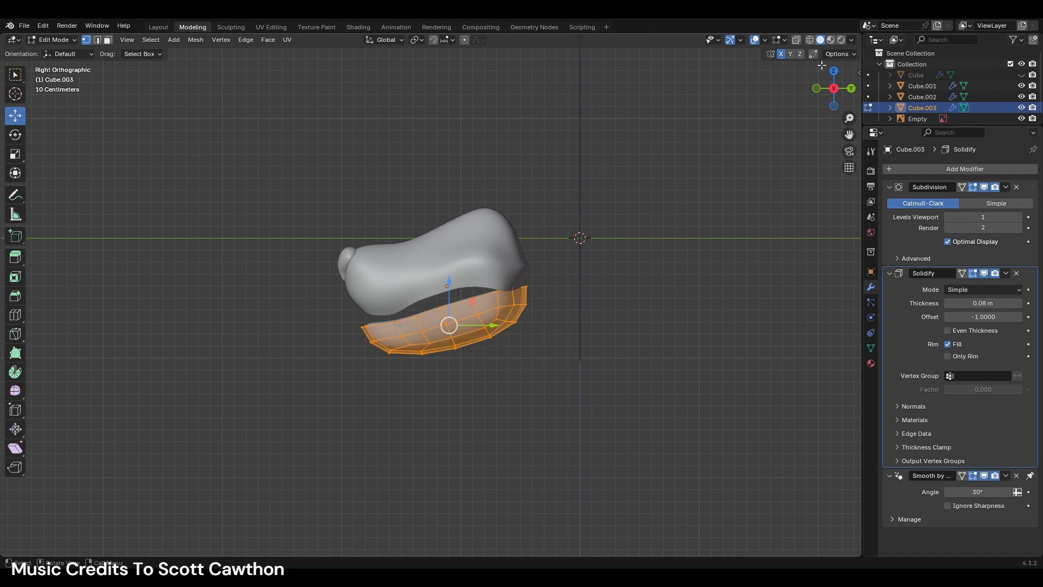
pyautogui.click(796, 40)
pyautogui.click(594, 256)
pyautogui.scroll(2, 477, 283)
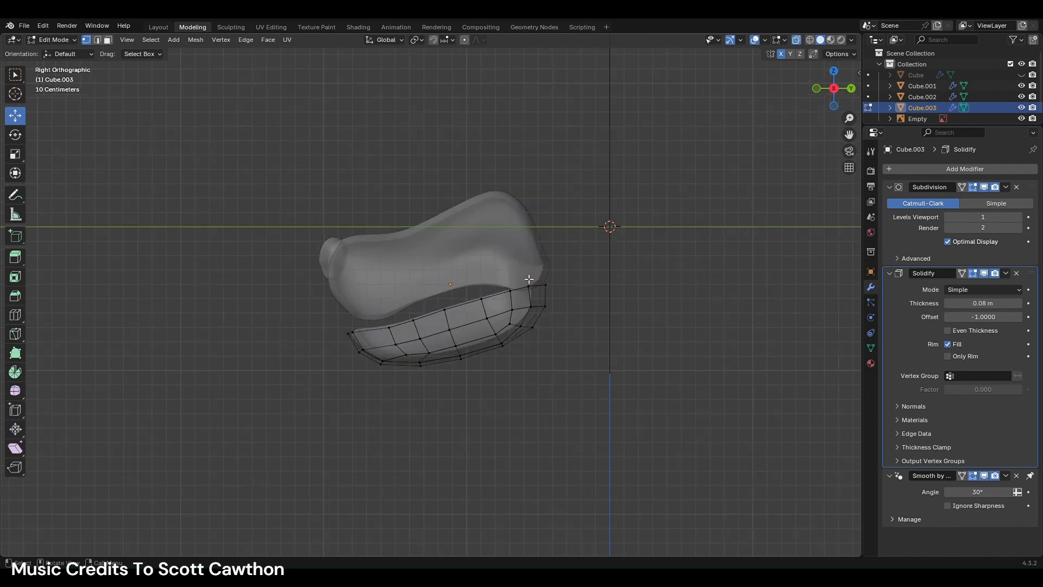
pyautogui.moveTo(475, 281); pyautogui.dragTo(640, 412)
pyautogui.moveTo(530, 293); pyautogui.dragTo(530, 270)
pyautogui.moveTo(312, 324); pyautogui.dragTo(520, 407)
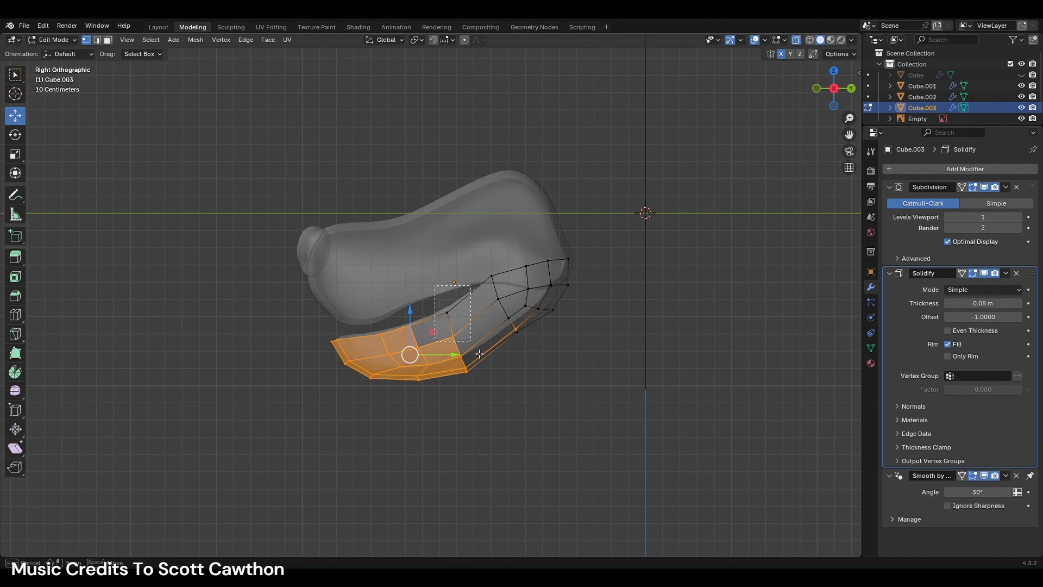
pyautogui.moveTo(414, 355); pyautogui.dragTo(412, 332)
pyautogui.click(540, 389)
pyautogui.hotkey('ctrl', 'z')
pyautogui.hotkey('ctrl', 'z')
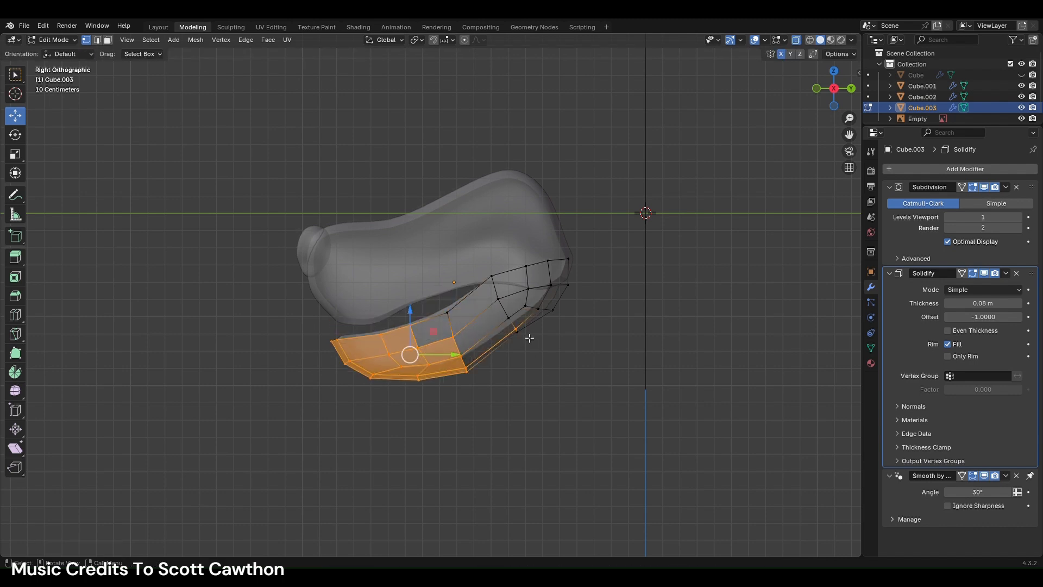
# - Select the front part of the jaw and raise it along Z until its rim meets the snout
pyautogui.moveTo(617, 374); pyautogui.dragTo(510, 251)
pyautogui.moveTo(301, 268); pyautogui.dragTo(472, 447)
pyautogui.moveTo(408, 305); pyautogui.dragTo(413, 279)
# - Raise the lower vertices of the jaw's middle row and shift them slightly back, and return to the solid display
pyautogui.scroll(3, 487, 424)
pyautogui.click(507, 425)
pyautogui.moveTo(505, 421); pyautogui.dragTo(461, 335)
pyautogui.moveTo(486, 363); pyautogui.dragTo(507, 338)
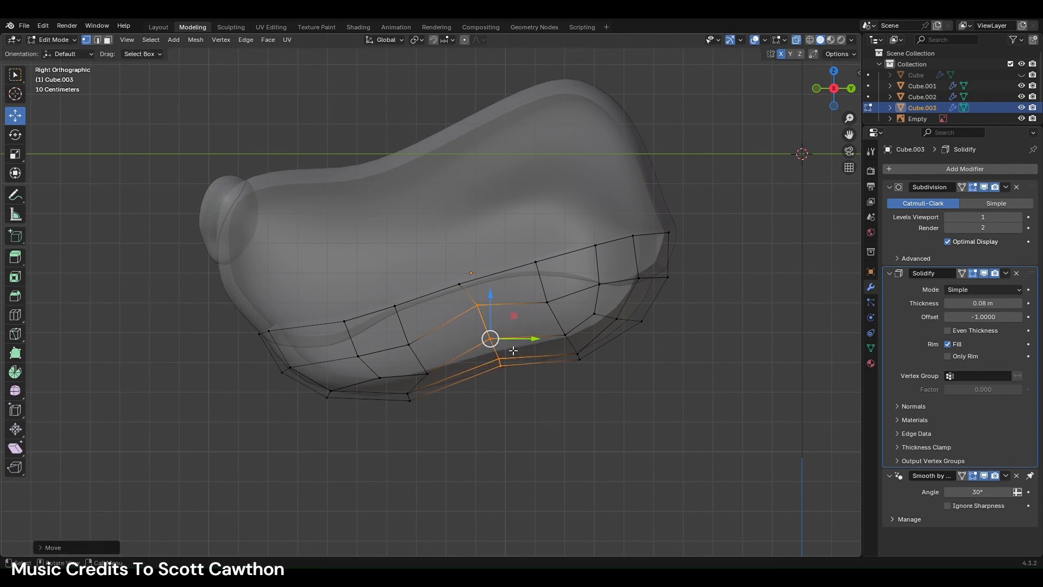
pyautogui.click(565, 404)
pyautogui.scroll(-5, 656, 357)
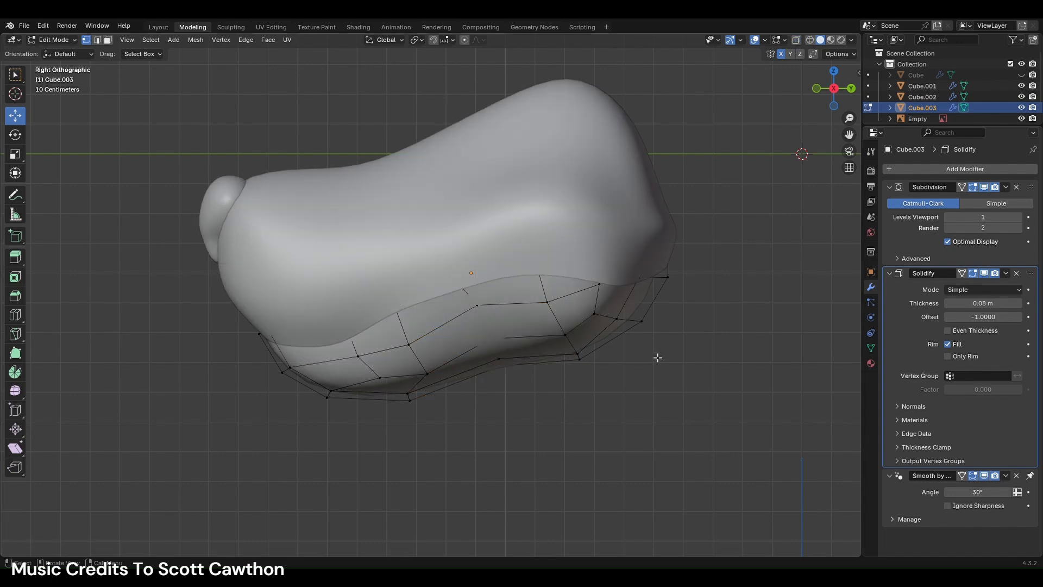
# - In the Layout workspace, scale the jaw object slightly wider along X from the front to match the snout's cheeks
pyautogui.click(158, 26)
pyautogui.click(502, 373)
pyautogui.moveTo(327, 360); pyautogui.dragTo(669, 179, button='middle')
pyautogui.click(827, 82)
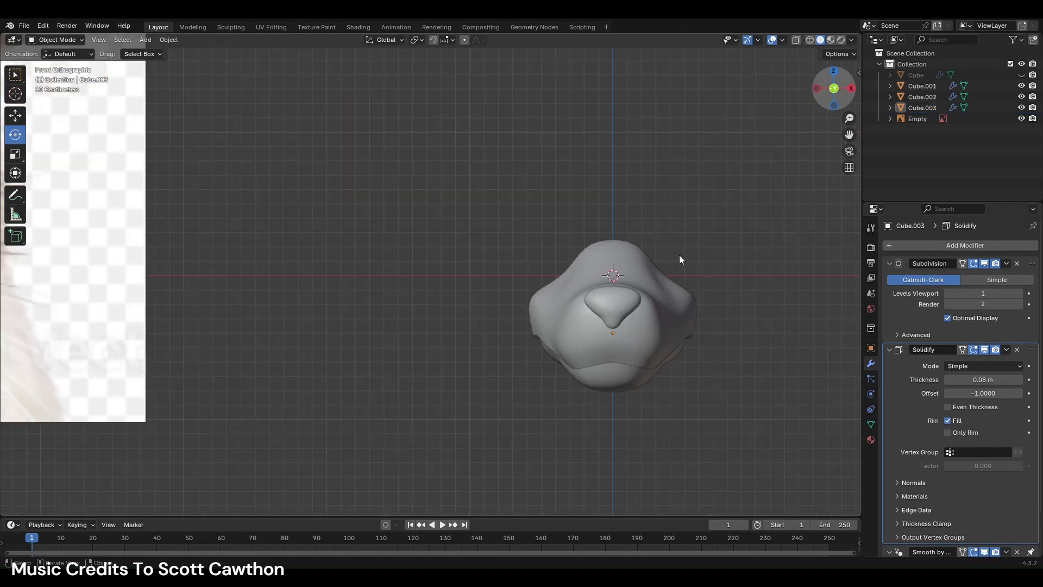
pyautogui.click(601, 387)
pyautogui.click(15, 154)
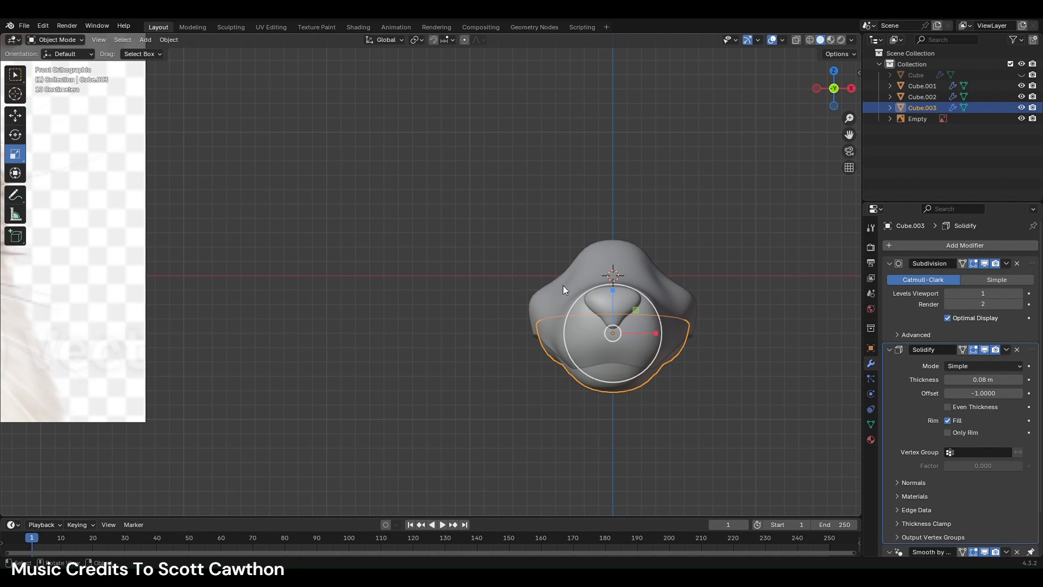
pyautogui.moveTo(653, 334); pyautogui.dragTo(662, 337)
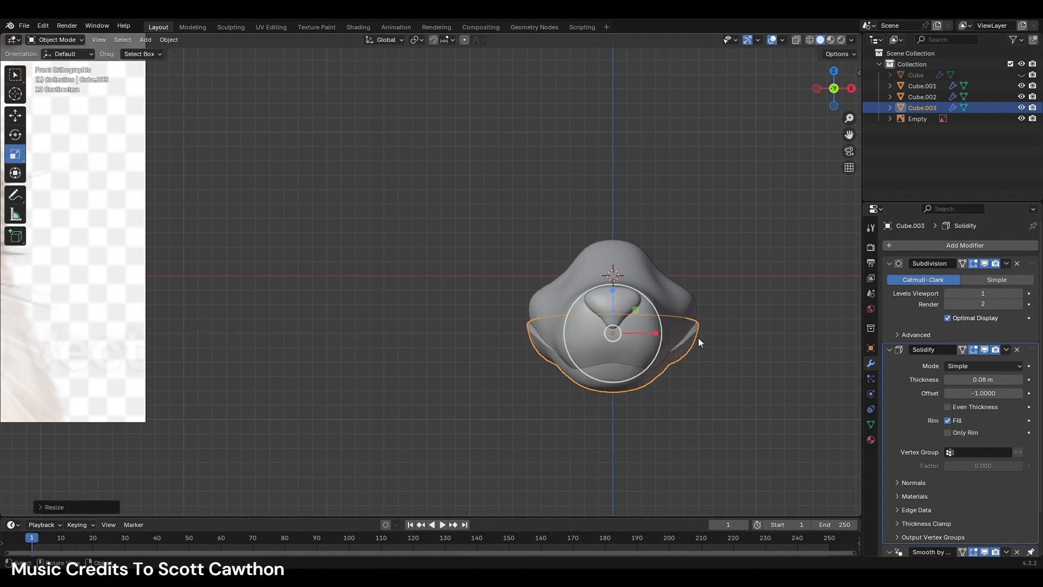
pyautogui.click(764, 336)
pyautogui.moveTo(764, 336); pyautogui.dragTo(697, 256, button='middle')
pyautogui.click(533, 241)
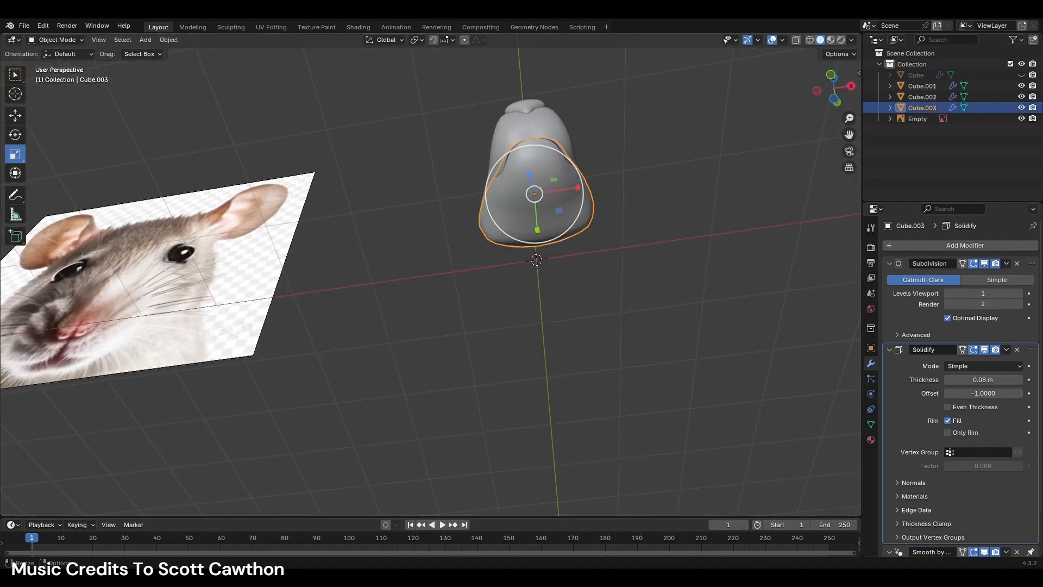
# - Return to the Modeling workspace and move the vertices on one rear side of the jaw inward along X from below
pyautogui.click(193, 27)
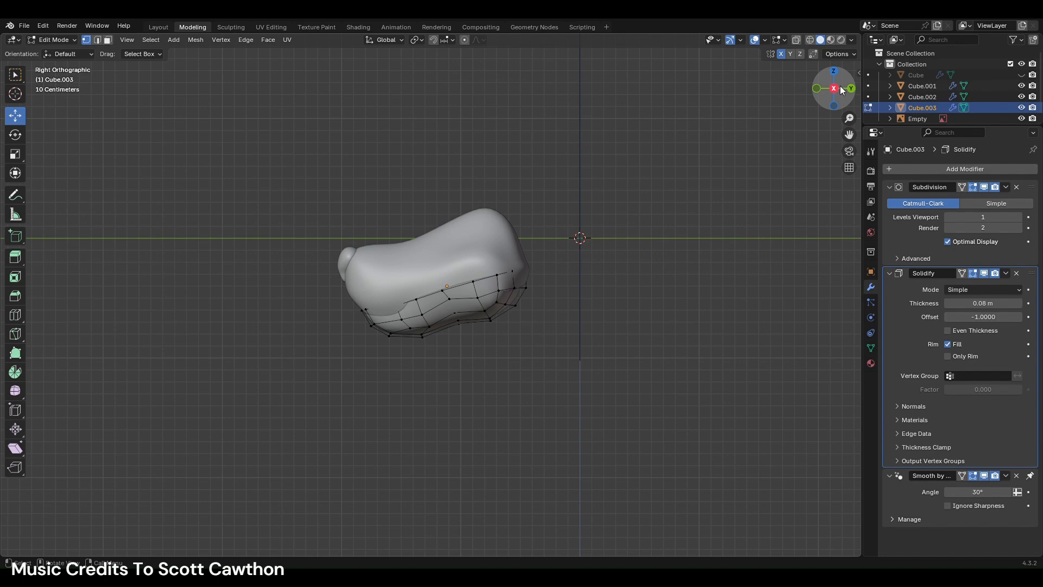
pyautogui.moveTo(834, 88); pyautogui.dragTo(798, 42)
pyautogui.click(835, 106)
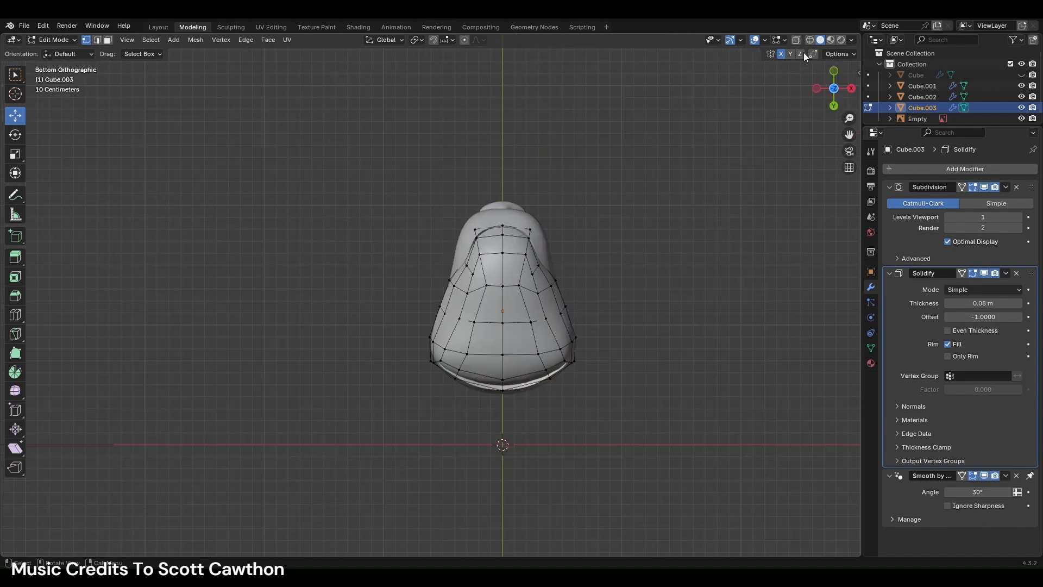
pyautogui.moveTo(396, 310); pyautogui.dragTo(473, 437)
pyautogui.scroll(2, 447, 338)
pyautogui.moveTo(365, 321); pyautogui.dragTo(551, 511)
pyautogui.moveTo(503, 424); pyautogui.dragTo(520, 425)
# - Move the side vertex row at the jaw's front third about 0.033 m inward and 0.038 m back
pyautogui.moveTo(477, 249); pyautogui.dragTo(526, 304)
pyautogui.press('g')
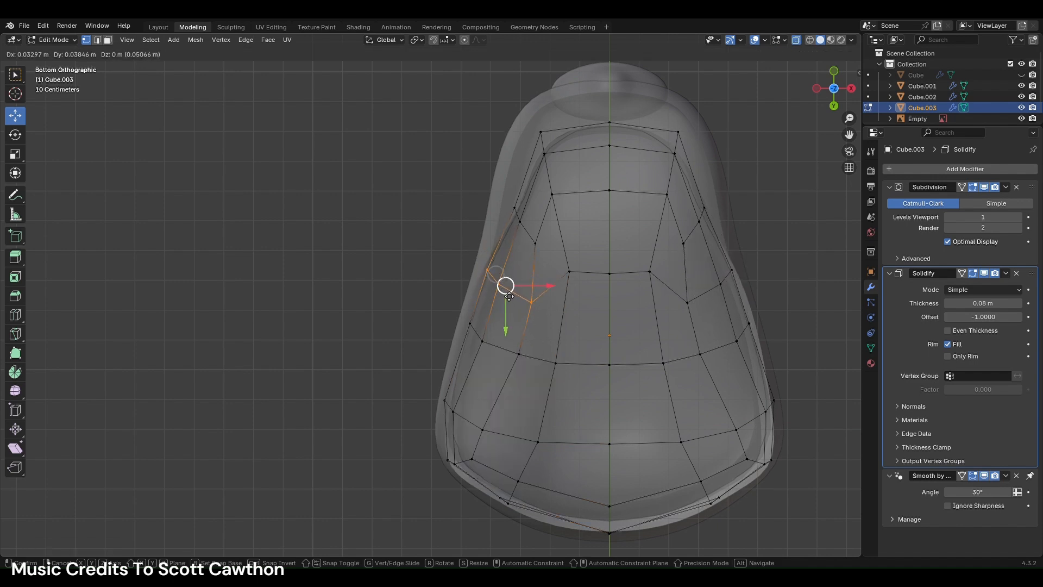
pyautogui.click(509, 297)
pyautogui.moveTo(541, 286); pyautogui.dragTo(535, 320)
# - Move the jaw's rear corner vertices slightly inward and back, and check the solid shape from the front
pyautogui.moveTo(408, 387); pyautogui.dragTo(561, 530)
pyautogui.moveTo(525, 462); pyautogui.dragTo(529, 463)
pyautogui.moveTo(494, 502); pyautogui.dragTo(495, 510)
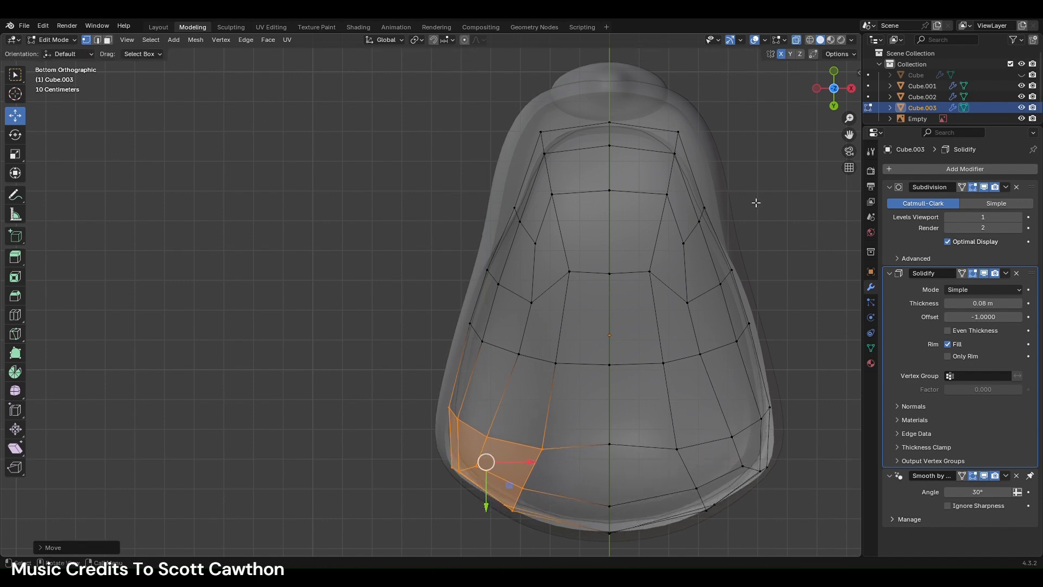
pyautogui.click(834, 72)
pyautogui.click(798, 41)
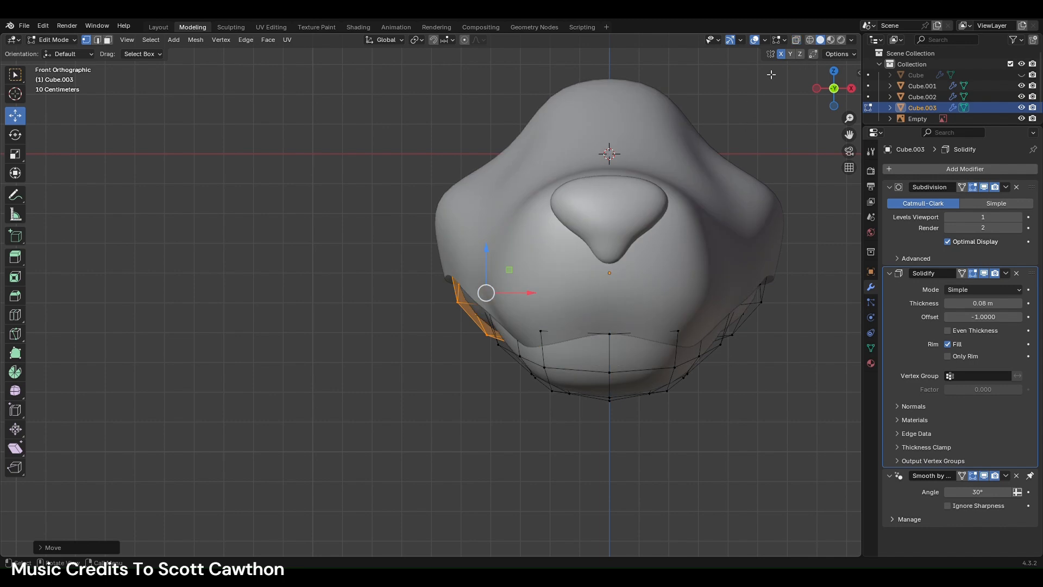
# - Hide the viewport overlays and move the selected jaw corner vertices about 0.03 m outward along the X axis
pyautogui.click(755, 40)
pyautogui.scroll(-3, 549, 458)
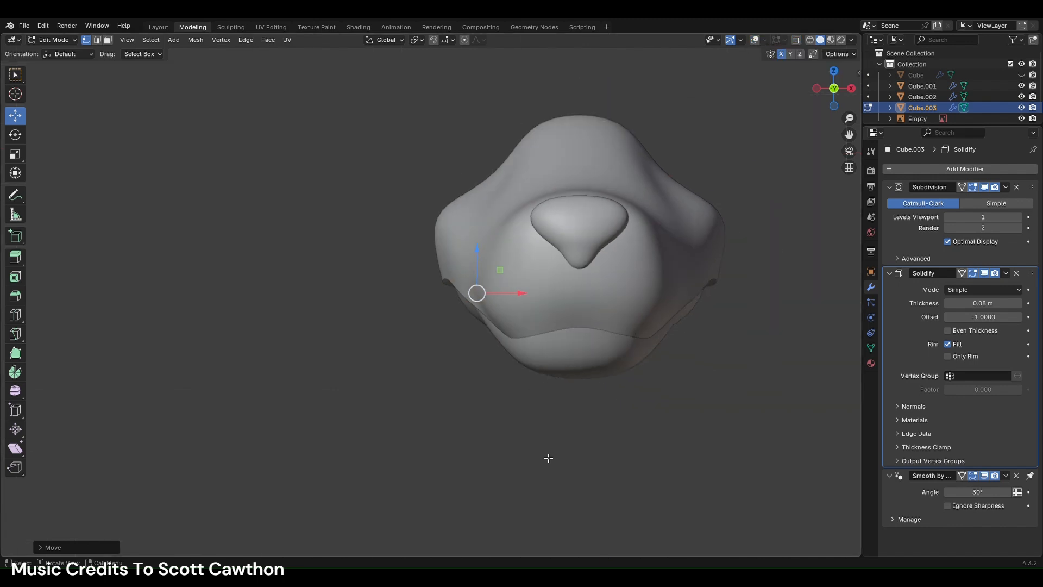
pyautogui.press('g')
pyautogui.press('x')
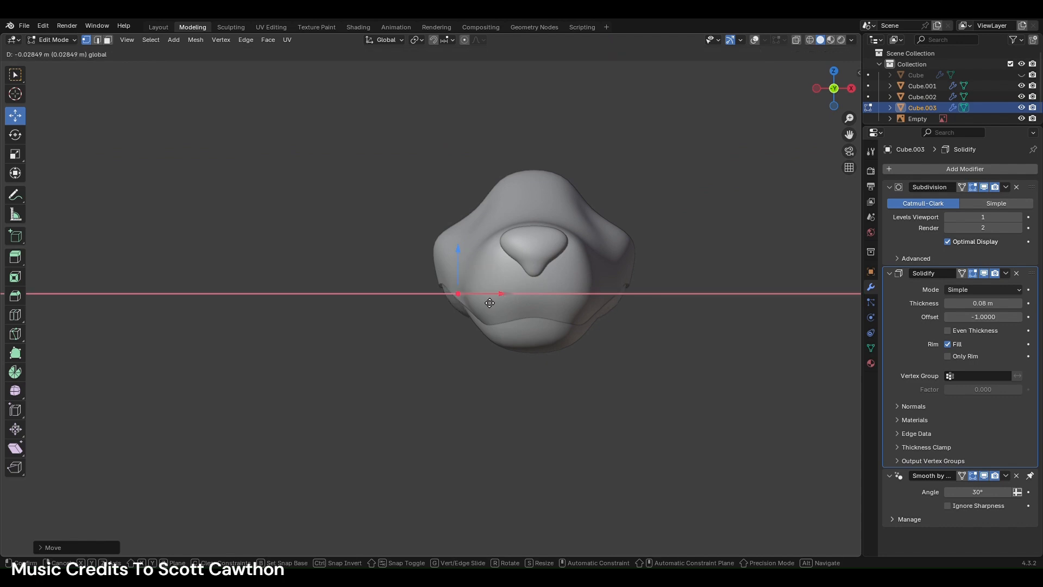
pyautogui.click(489, 303)
# - Try to lower the selected jaw corner vertices slightly along the Z axis
pyautogui.press('g')
pyautogui.press('z')
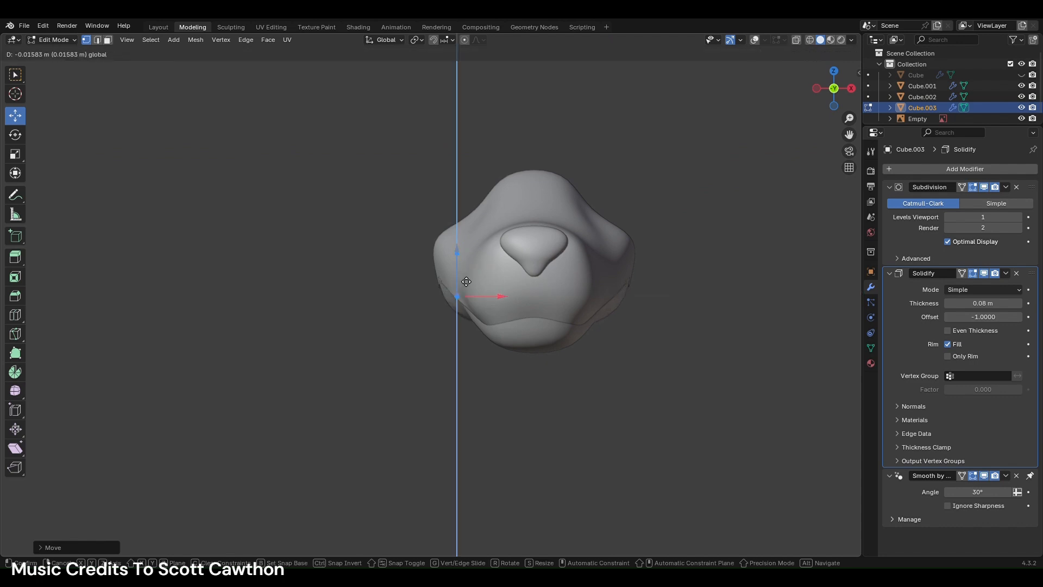
pyautogui.click(465, 280)
pyautogui.hotkey('ctrl', 'z')
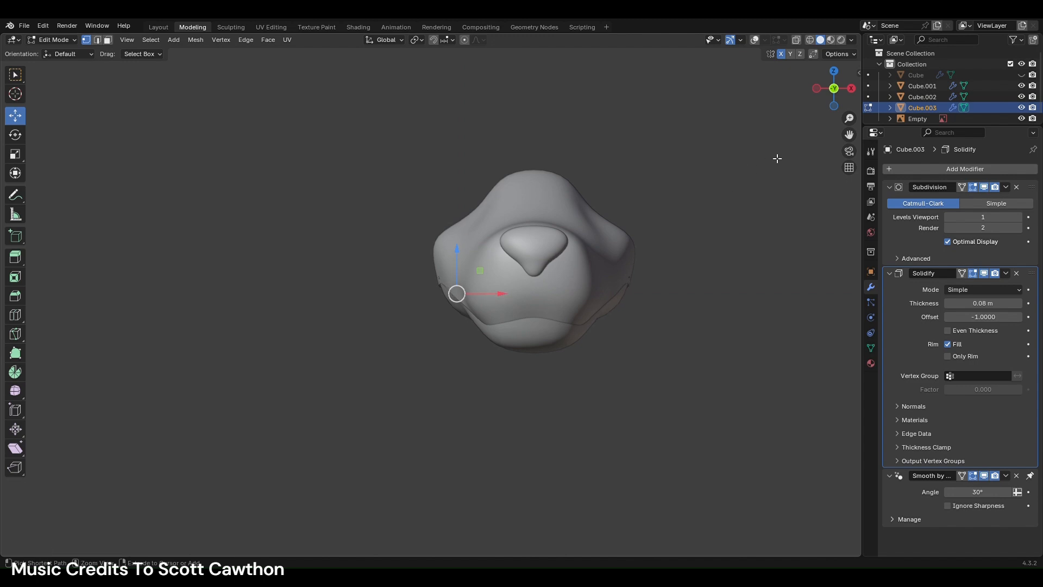
# - Rotate the selected jaw corner vertices by about 5 degrees in the front view
pyautogui.press('r')
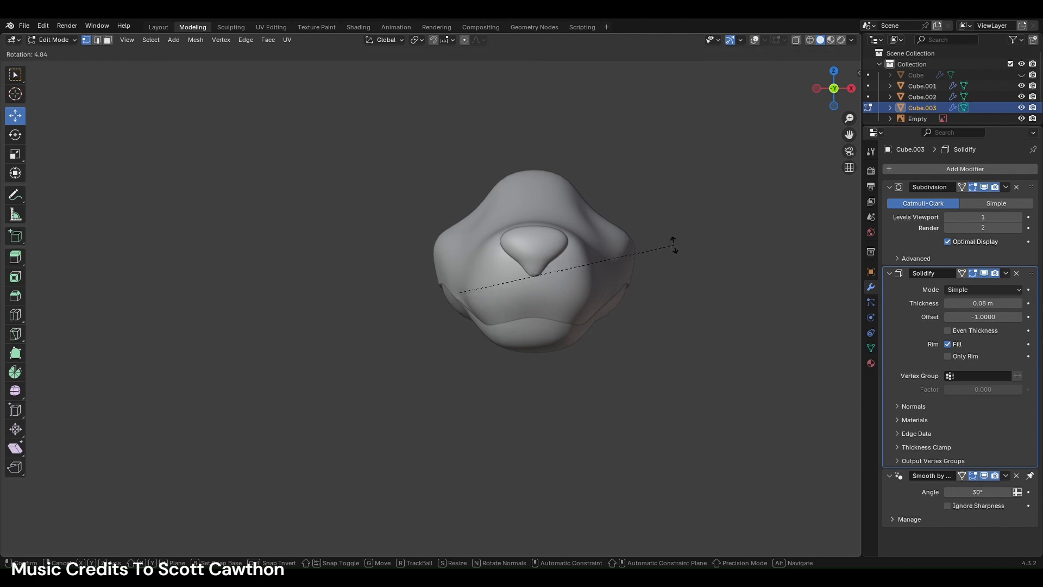
pyautogui.click(677, 249)
pyautogui.click(745, 282)
# - Check the snout from the side, return to the front view and turn the viewport overlays back on
pyautogui.scroll(-5, 738, 277)
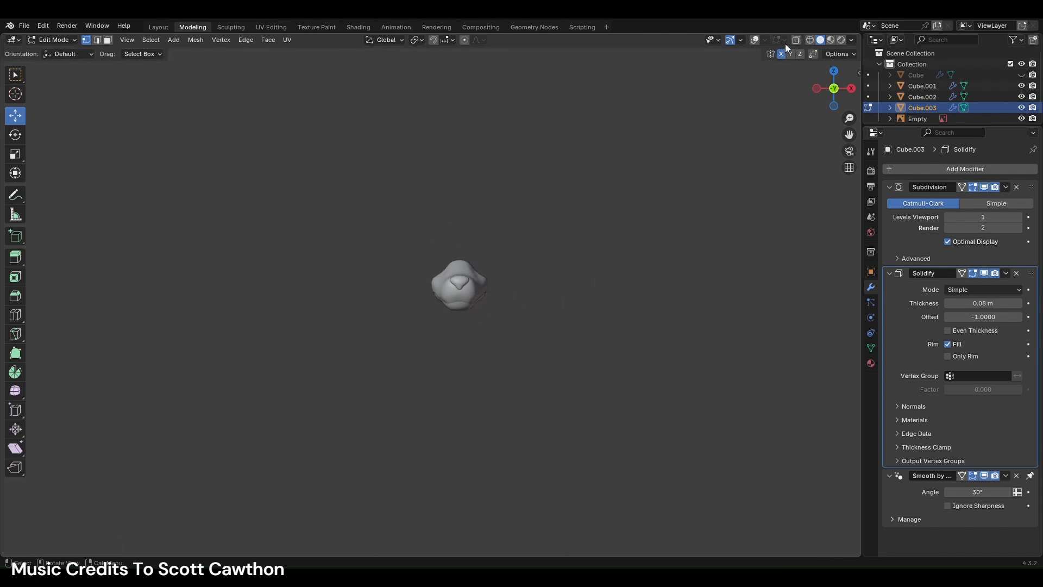
pyautogui.click(851, 88)
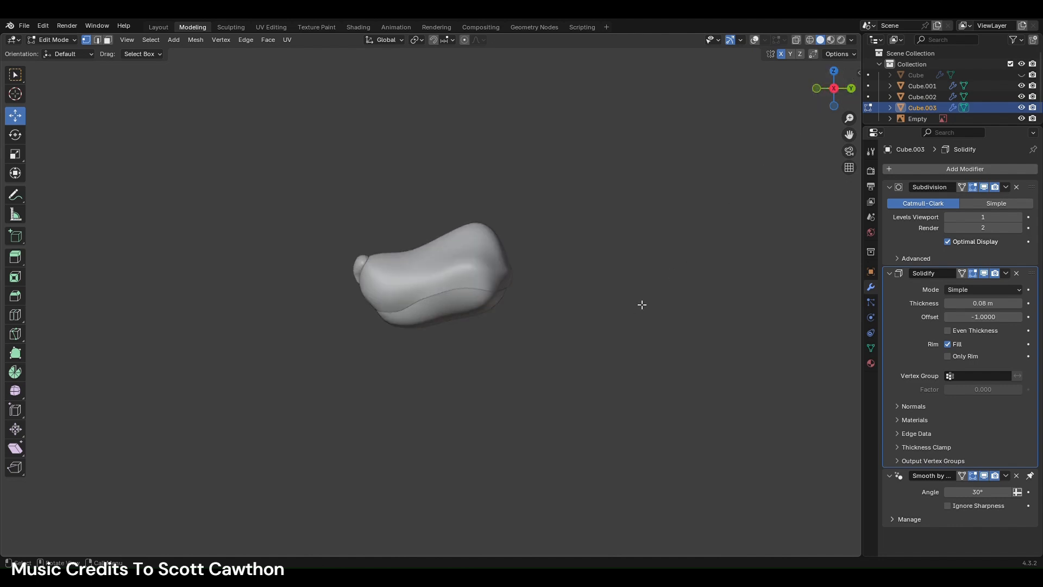
pyautogui.click(819, 89)
pyautogui.click(758, 39)
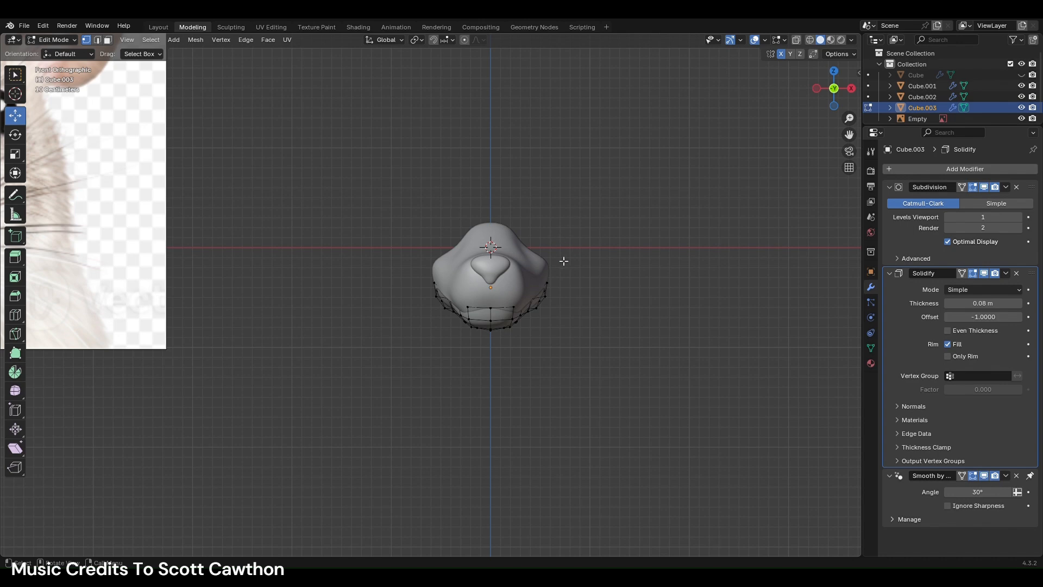
pyautogui.scroll(-5, 673, 359)
# - Leave the lower jaw mesh and open the upper snout mesh Cube.001 for editing in the Modeling workspace
pyautogui.click(158, 27)
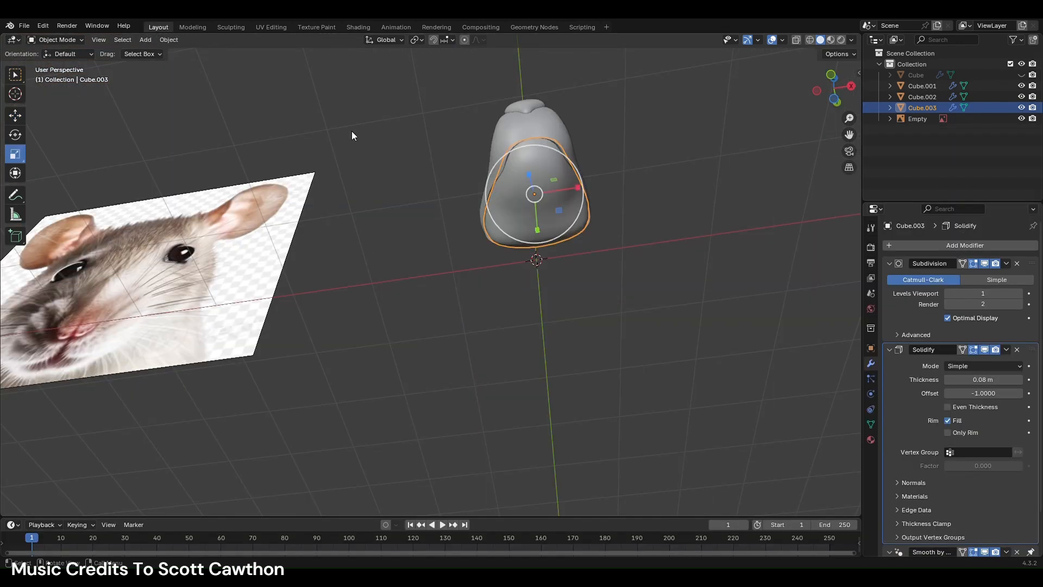
pyautogui.click(696, 237)
pyautogui.click(820, 74)
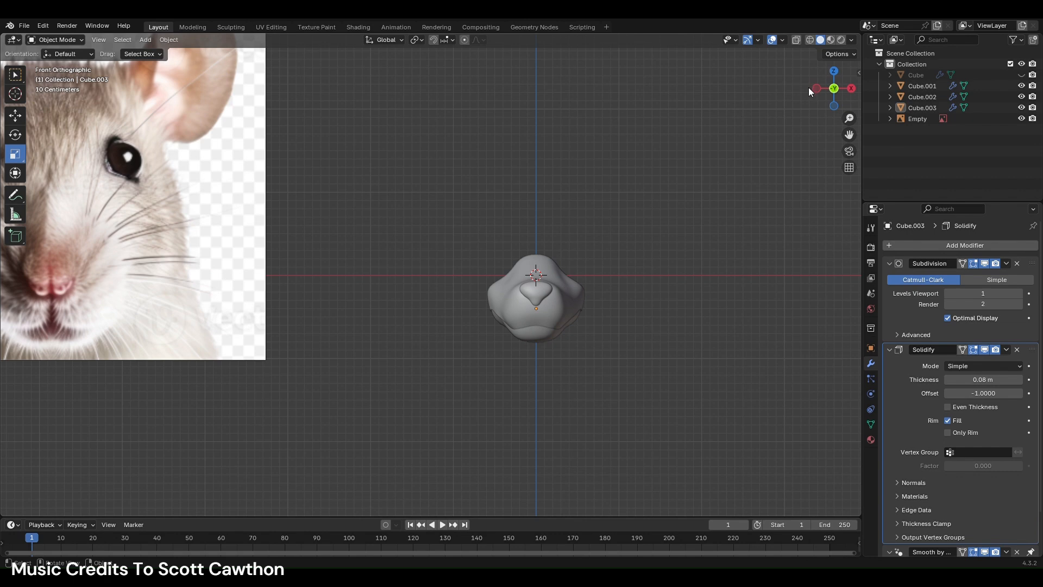
pyautogui.click(568, 312)
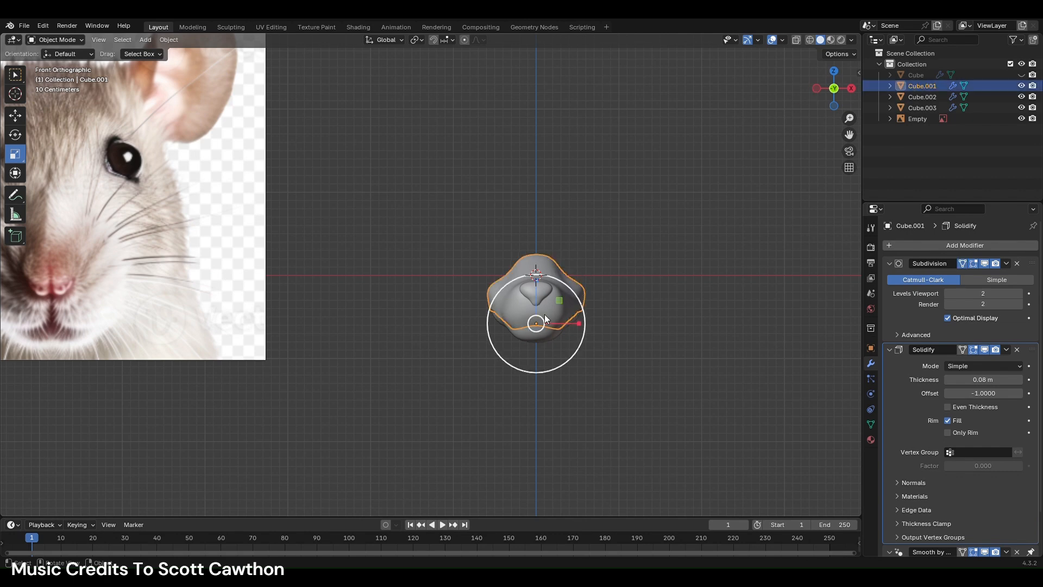
pyautogui.click(200, 28)
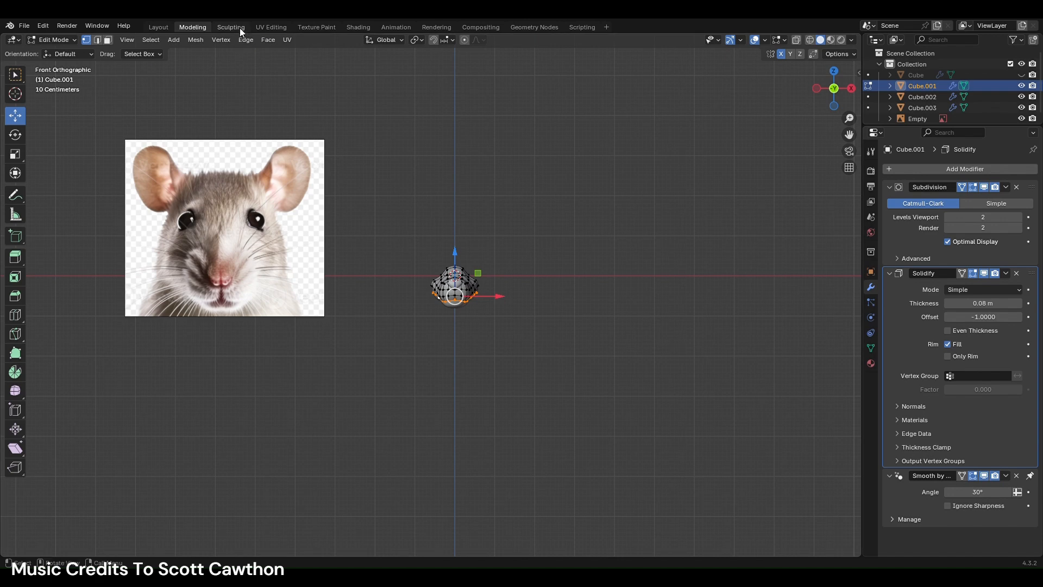
# - Move two neighbouring vertices on the upper lip edge near the mouth corner slightly inward and upward to smooth the lip line
pyautogui.scroll(6, 560, 352)
pyautogui.scroll(5, 676, 443)
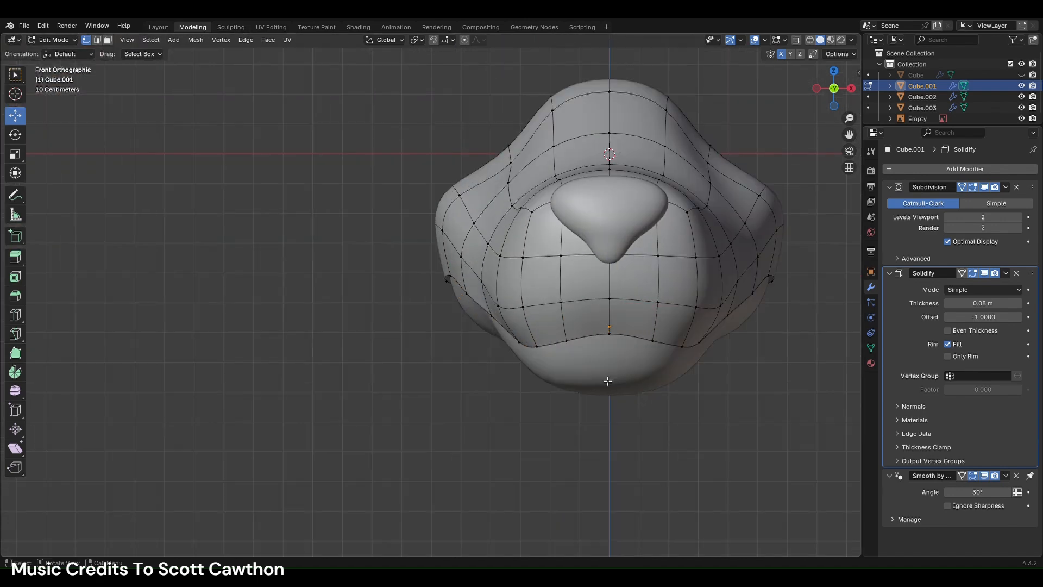
pyautogui.scroll(3, 628, 400)
pyautogui.moveTo(523, 253); pyautogui.dragTo(493, 264)
pyautogui.click(502, 321)
pyautogui.click(555, 365)
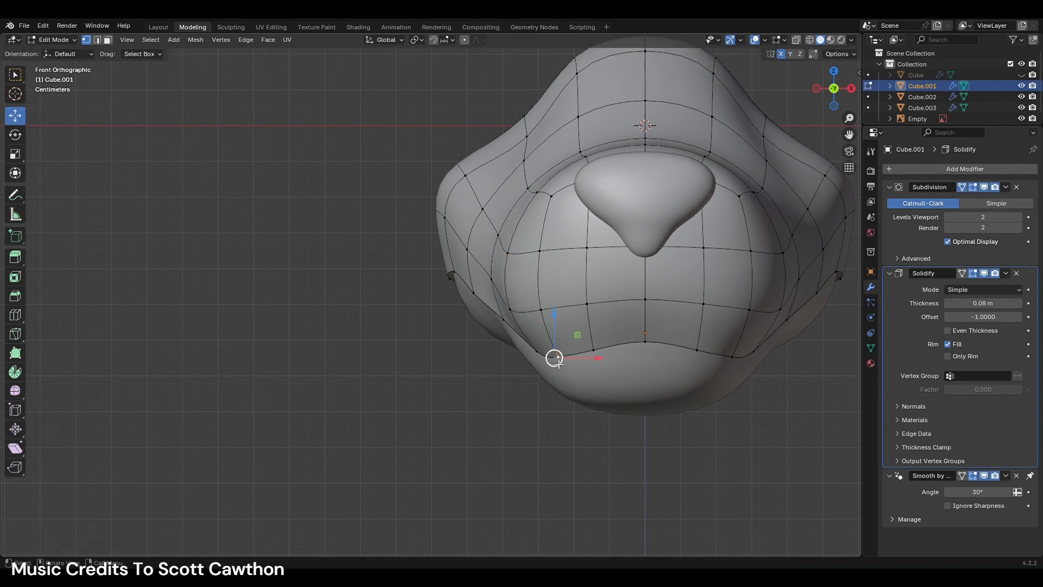
pyautogui.press('g')
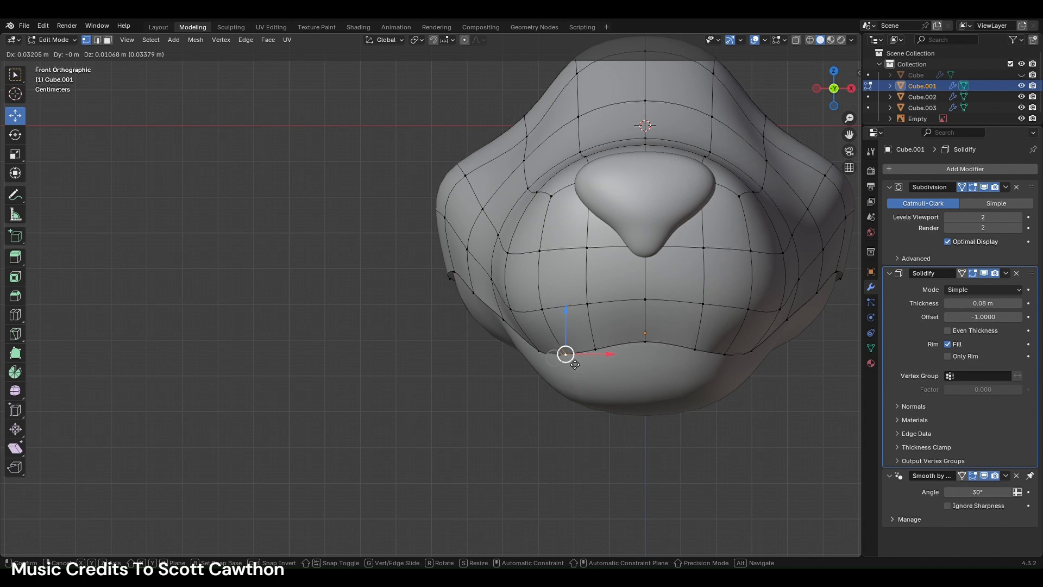
pyautogui.click(575, 365)
pyautogui.click(536, 348)
pyautogui.press('g')
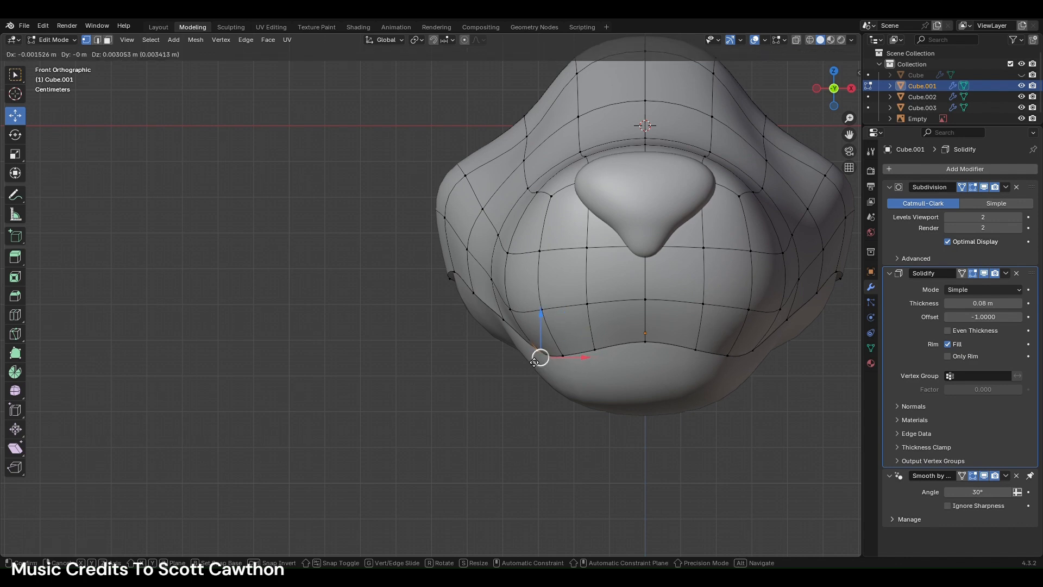
pyautogui.click(535, 354)
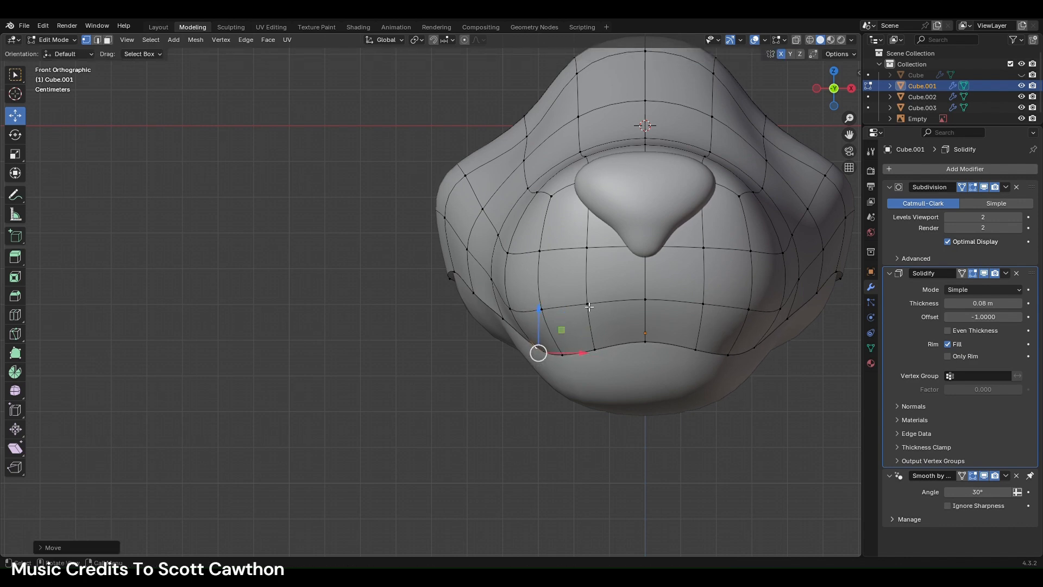
# - Try to move the vertices above the lip edge toward the centre along the X axis
pyautogui.click(587, 304)
pyautogui.press('g')
pyautogui.press('x')
pyautogui.click(673, 323)
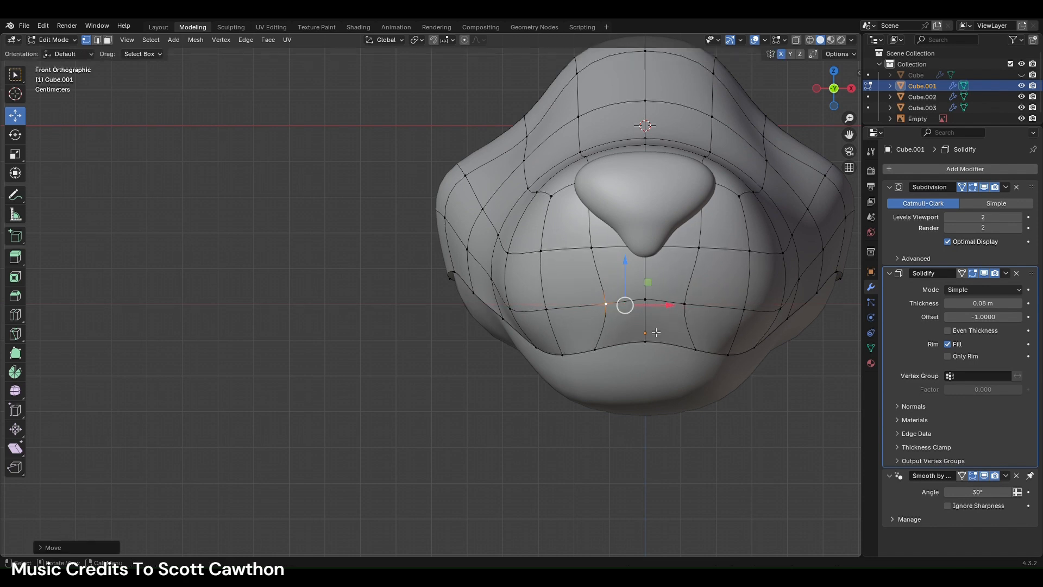
pyautogui.hotkey('ctrl', 'z')
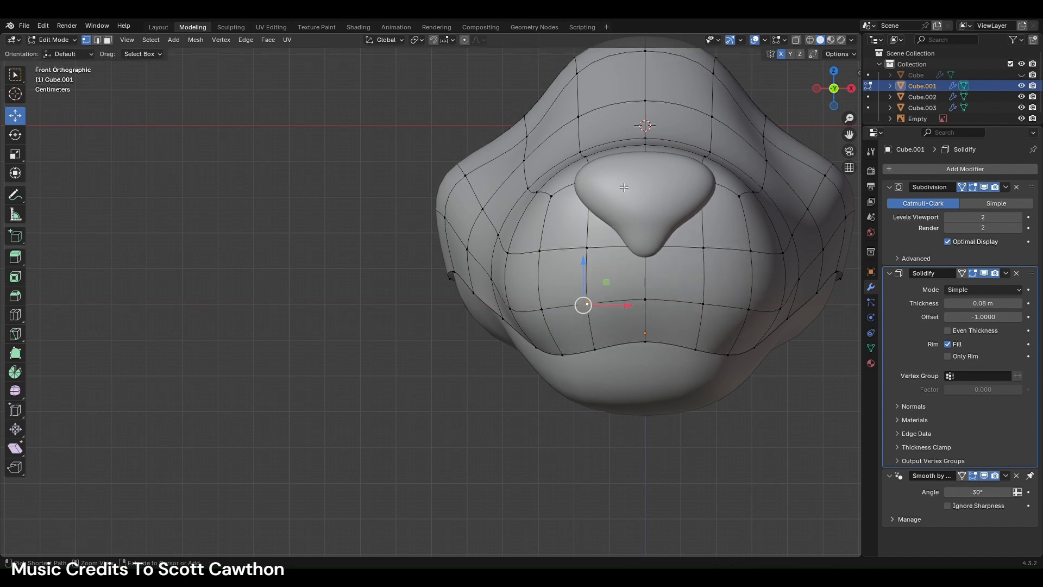
# - Try to add a vertical loop cut beside the snout's centre line
pyautogui.hotkey('ctrl', 'r')
pyautogui.click(625, 185)
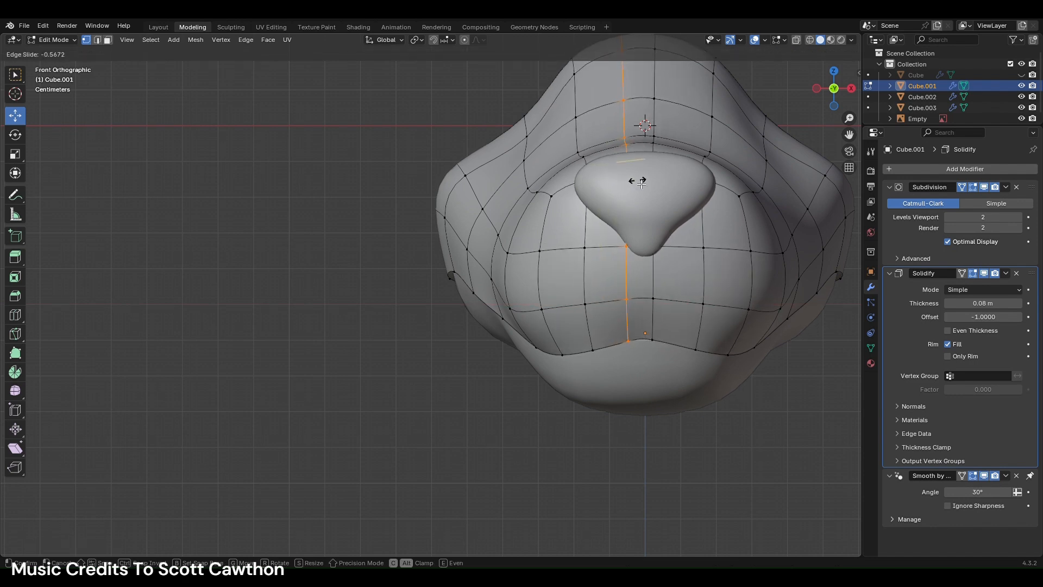
pyautogui.rightClick(637, 180)
# - Scale the two lip-edge vertices on either side of the centre closer together along the X axis
pyautogui.click(647, 346)
pyautogui.click(598, 353)
pyautogui.keyDown('shift'); pyautogui.click(695, 352); pyautogui.keyUp('shift')
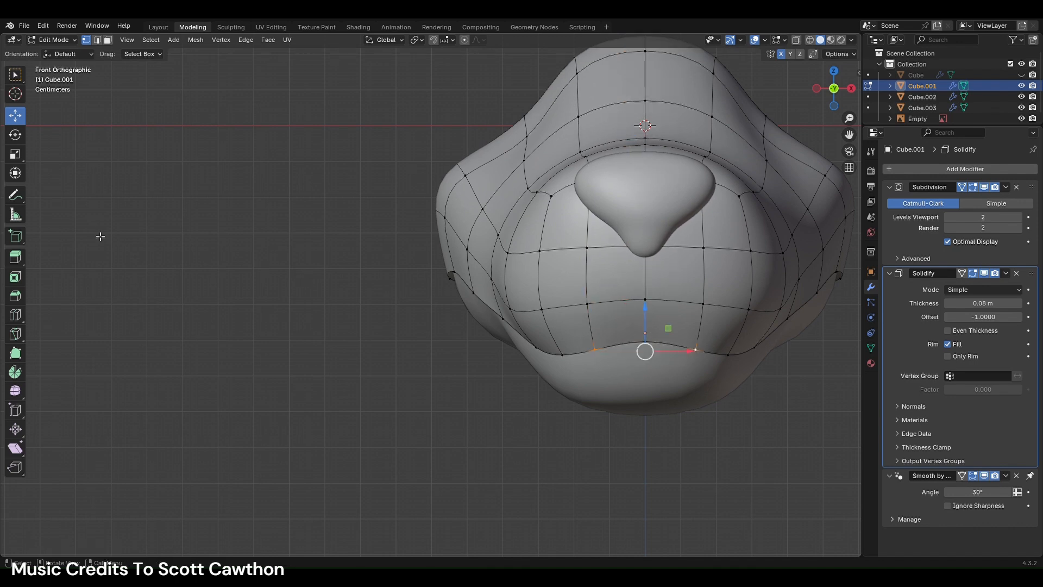
pyautogui.press('s')
pyautogui.click(660, 357)
pyautogui.hotkey('ctrl', 'z')
pyautogui.click(16, 156)
pyautogui.moveTo(687, 361); pyautogui.dragTo(673, 357)
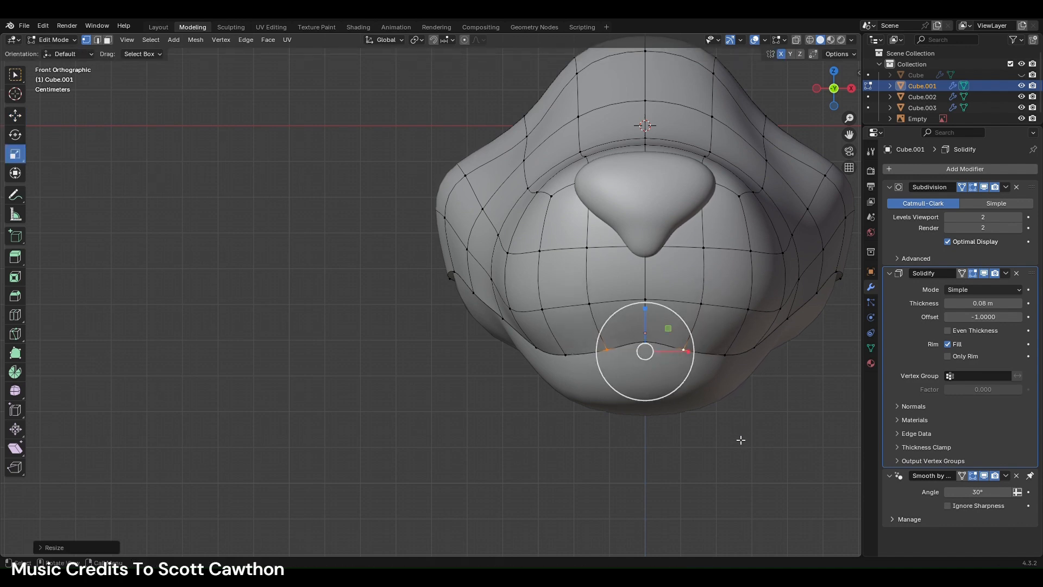
# - Adjust the vertices at the cheek crease by the mouth corner and nudge the crease vertices beside the nose slightly inward
pyautogui.scroll(-3, 601, 341)
pyautogui.scroll(2, 499, 323)
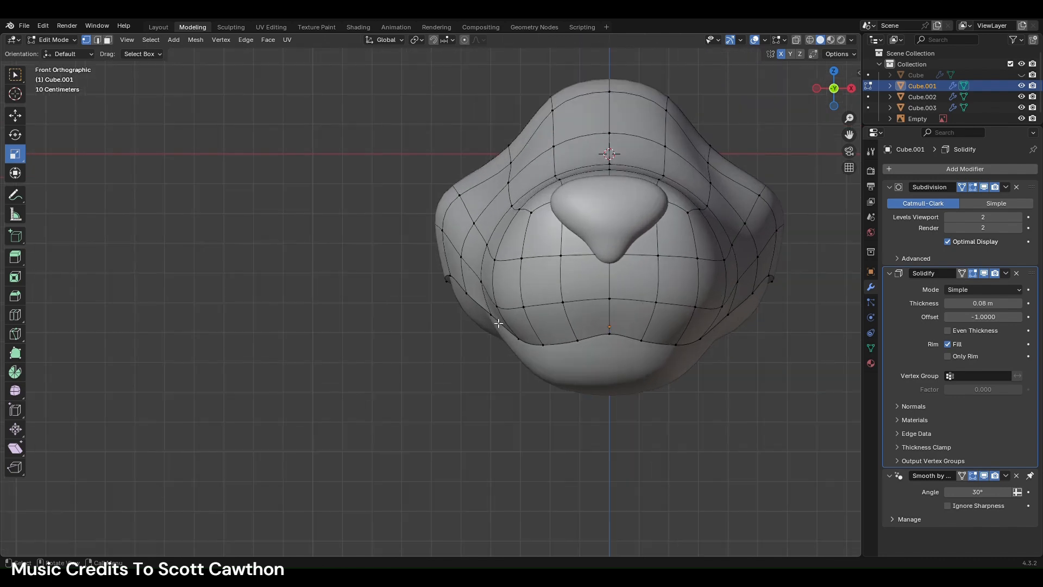
pyautogui.click(497, 314)
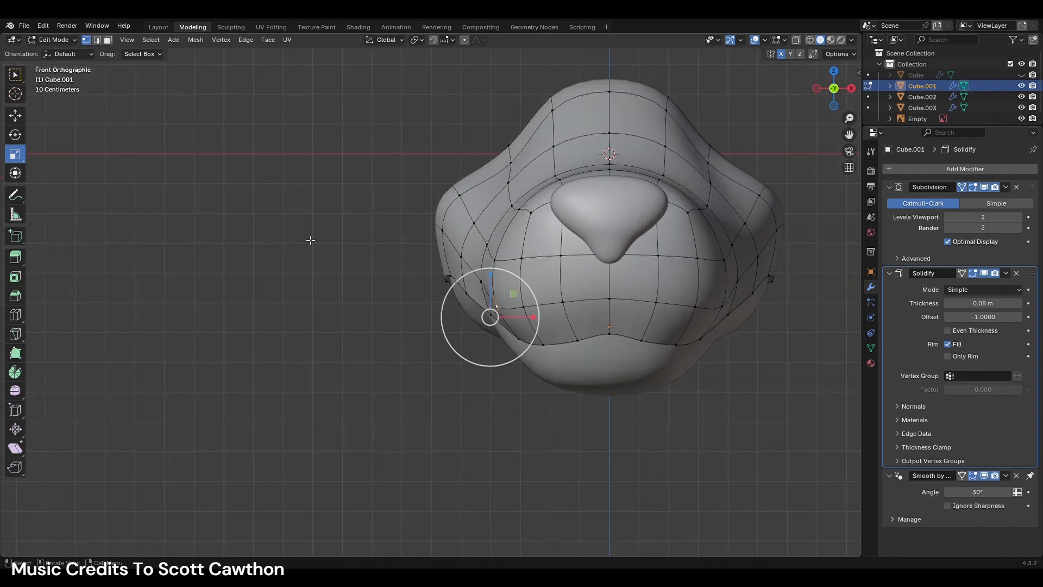
pyautogui.click(16, 115)
pyautogui.moveTo(534, 316); pyautogui.dragTo(530, 250)
pyautogui.click(522, 212)
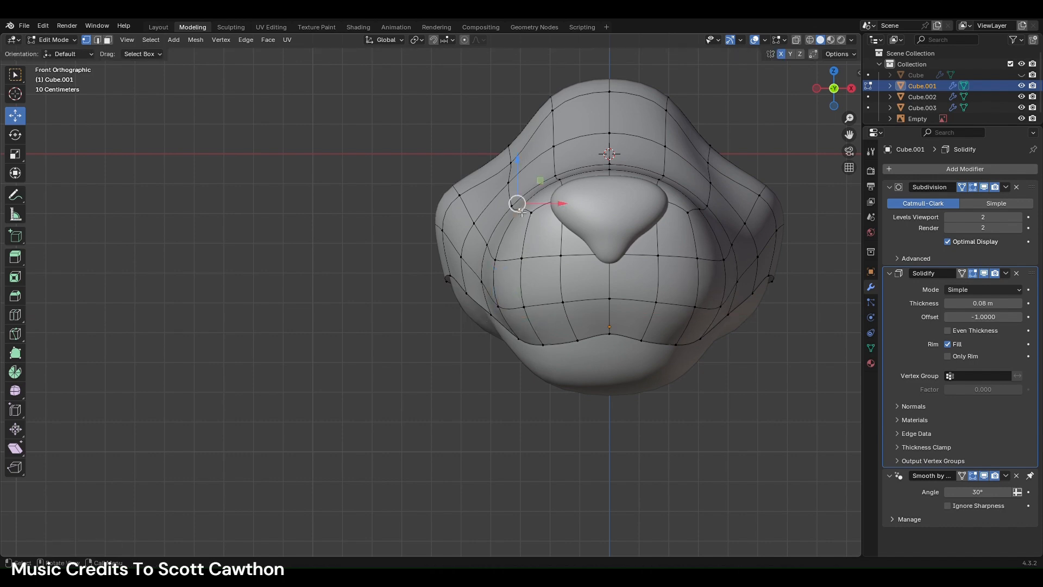
pyautogui.moveTo(521, 207)
pyautogui.mouseDown()
pyautogui.moveTo(532, 212)
pyautogui.moveTo(526, 202)
pyautogui.mouseUp()
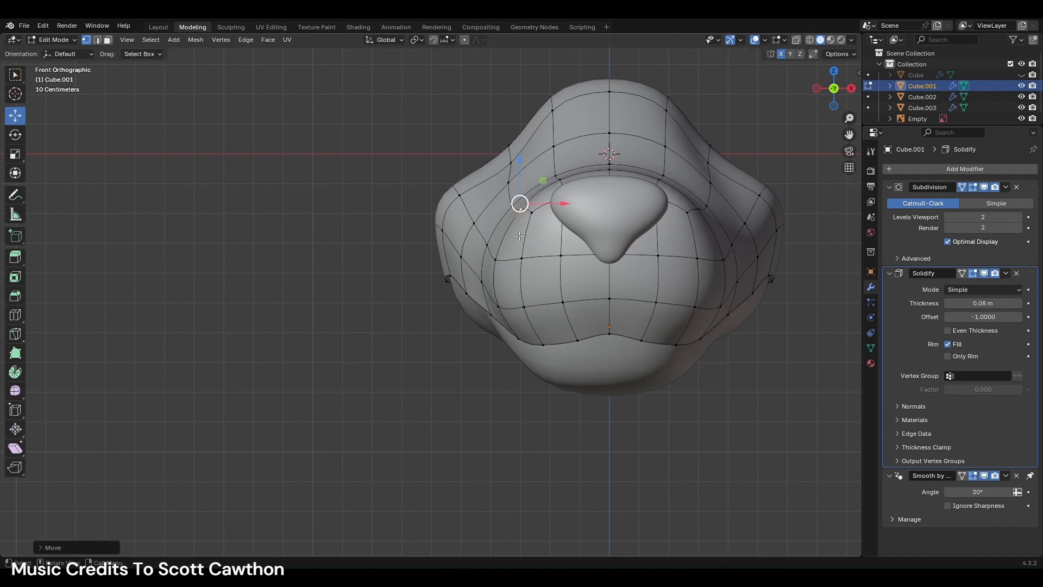
# - Return to the Layout workspace, deselect the snout and check it from an angle before going back to the front view
pyautogui.click(158, 26)
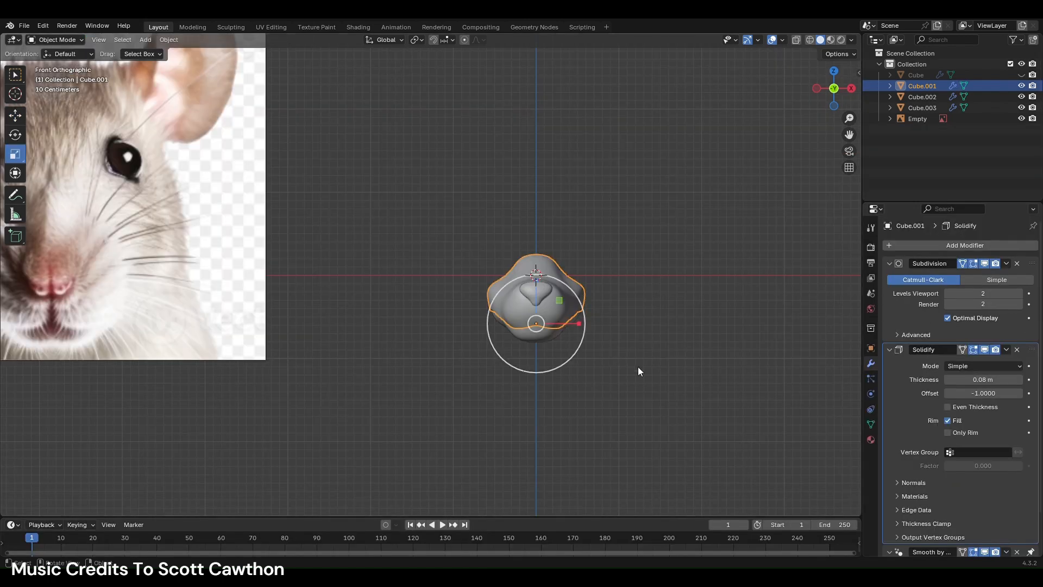
pyautogui.click(612, 354)
pyautogui.scroll(-2, 609, 354)
pyautogui.moveTo(578, 376); pyautogui.dragTo(654, 383, button='middle')
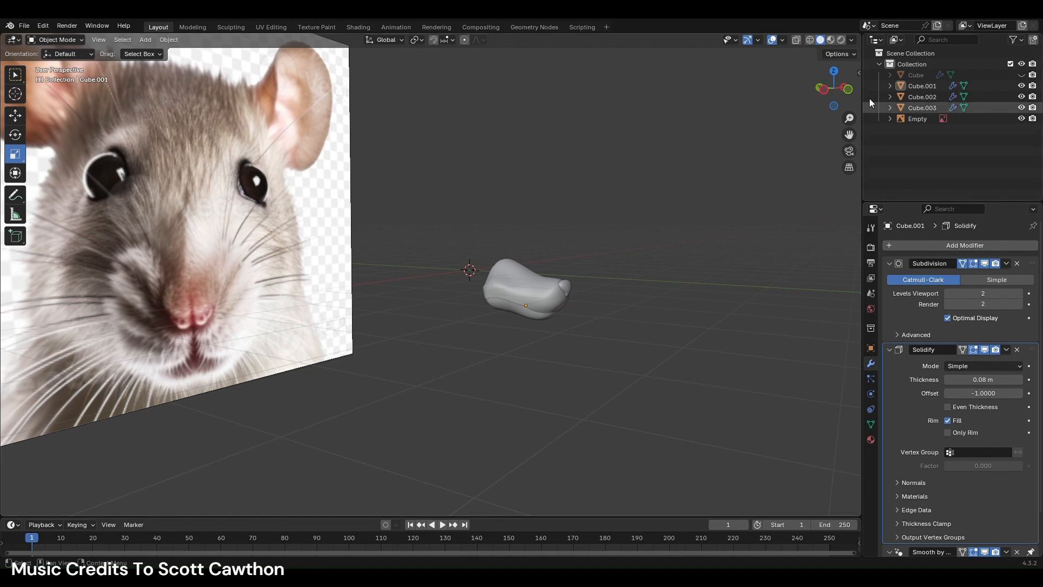
pyautogui.click(818, 88)
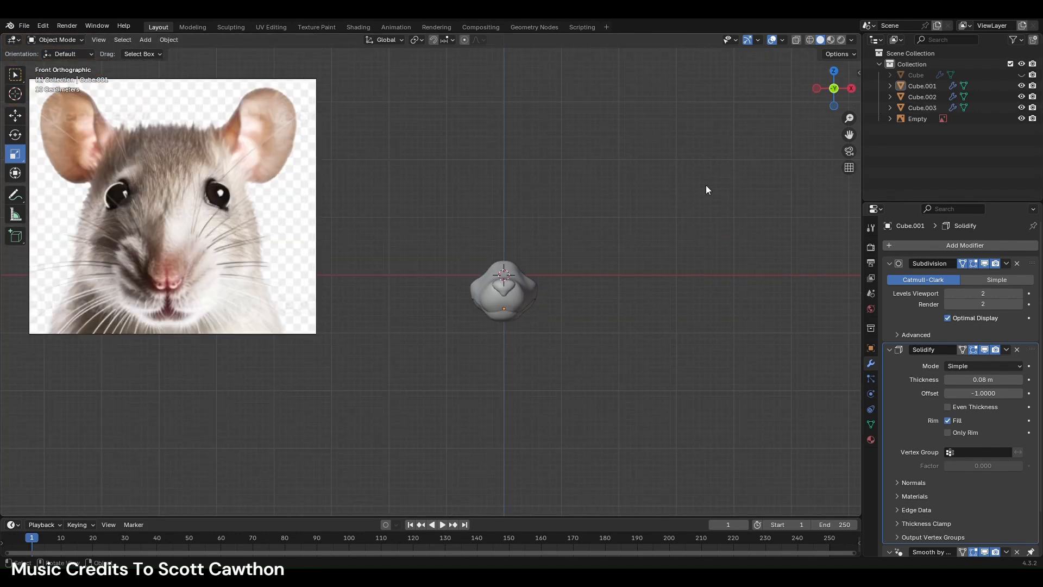
# - Add a Path curve at the 3D cursor and scale it down
pyautogui.hotkey('shift', 'a')
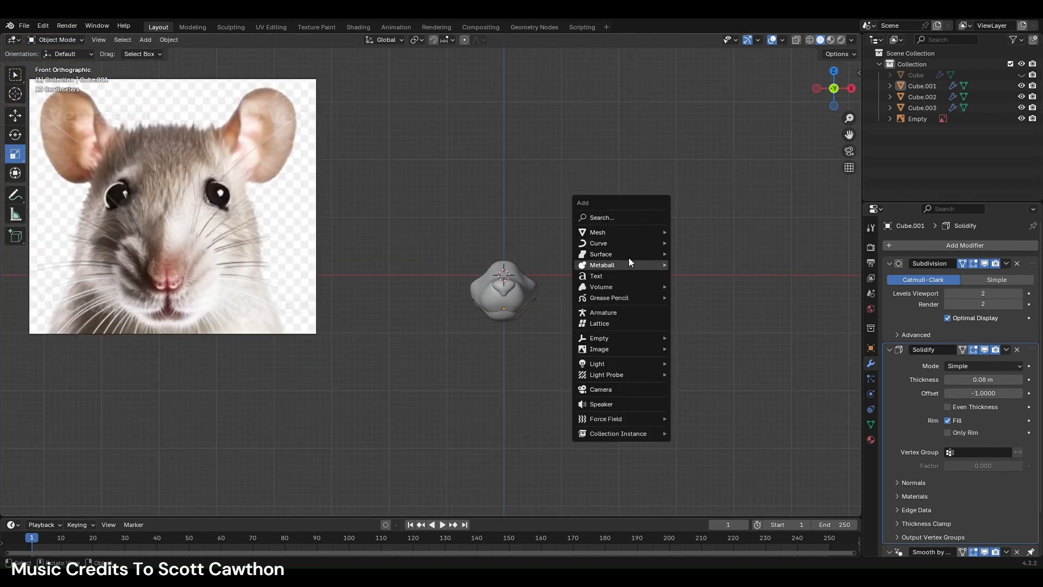
pyautogui.moveTo(606, 249)
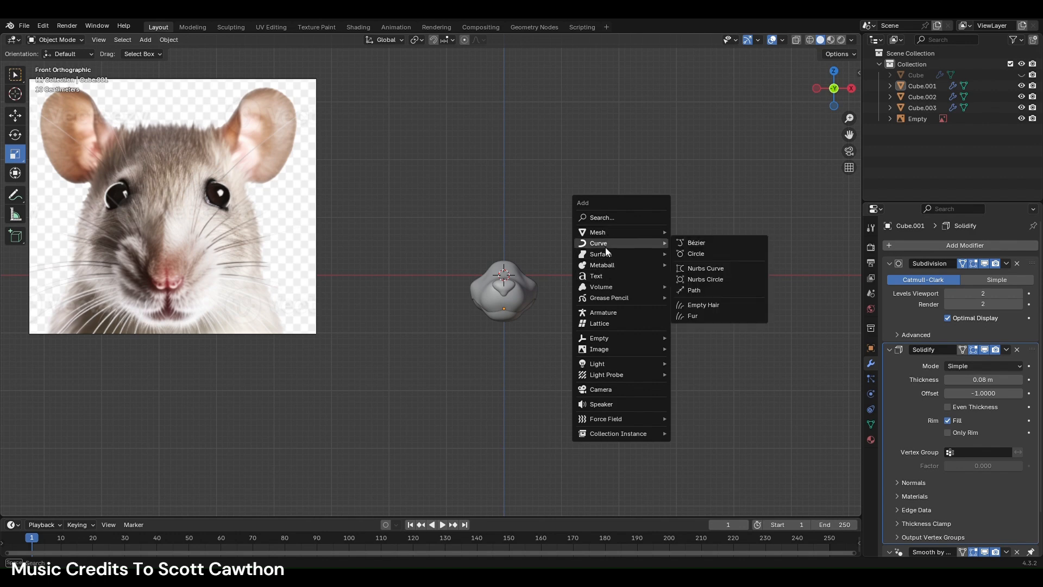
pyautogui.click(700, 291)
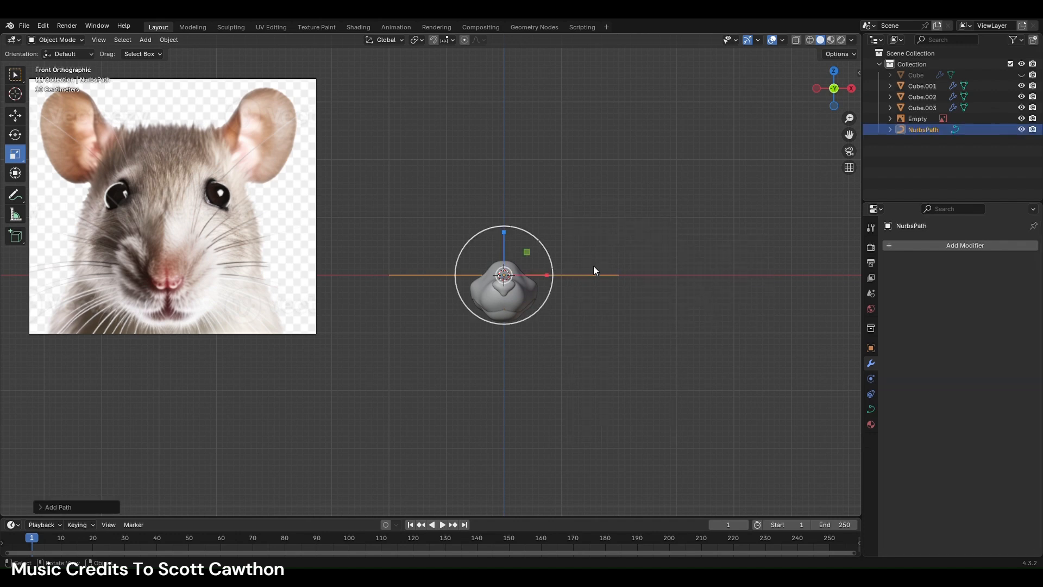
pyautogui.click(18, 114)
pyautogui.scroll(4, 553, 173)
pyautogui.press('s')
pyautogui.click(644, 282)
# - Give the path curve a Round bevel with a depth of 0.14 m in its geometry settings
pyautogui.click(871, 409)
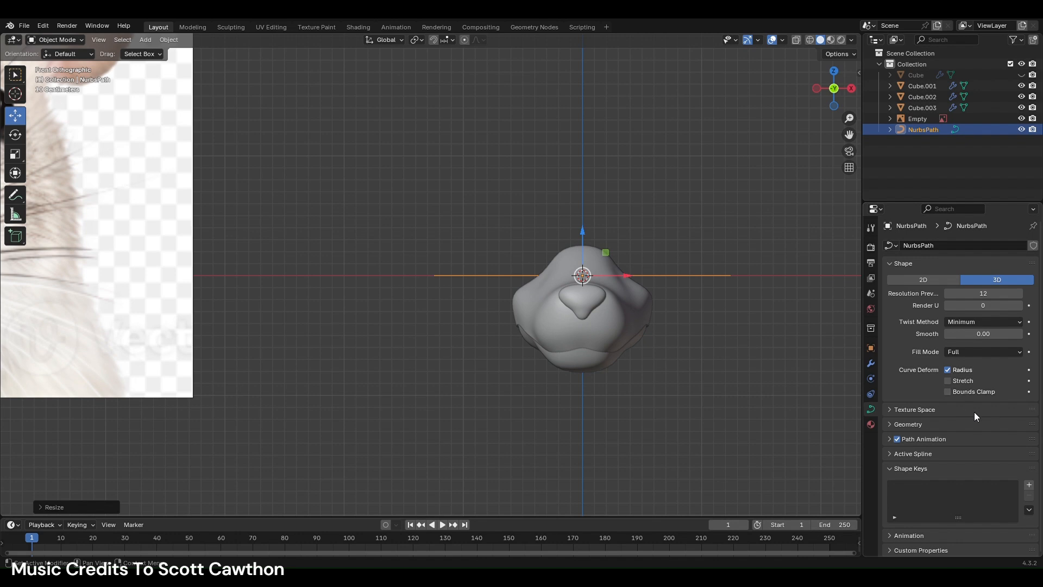
pyautogui.click(927, 423)
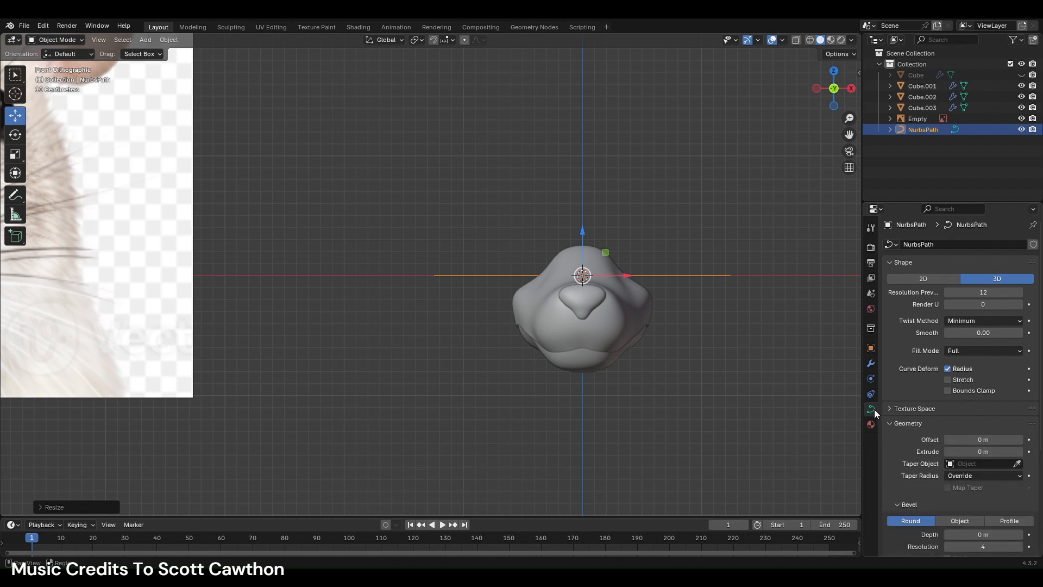
pyautogui.scroll(-2, 918, 440)
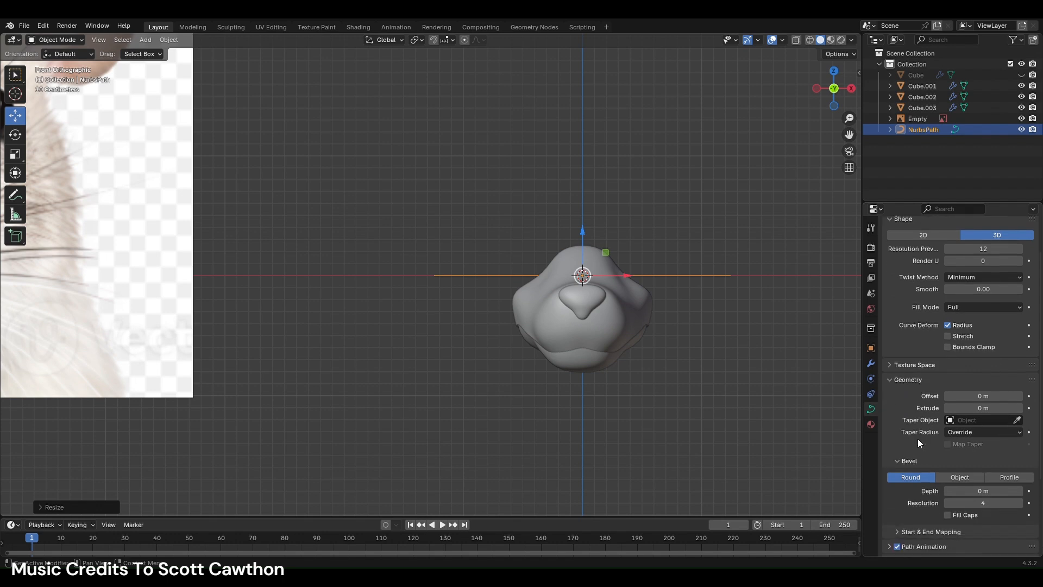
pyautogui.click(966, 477)
pyautogui.scroll(-1, 965, 480)
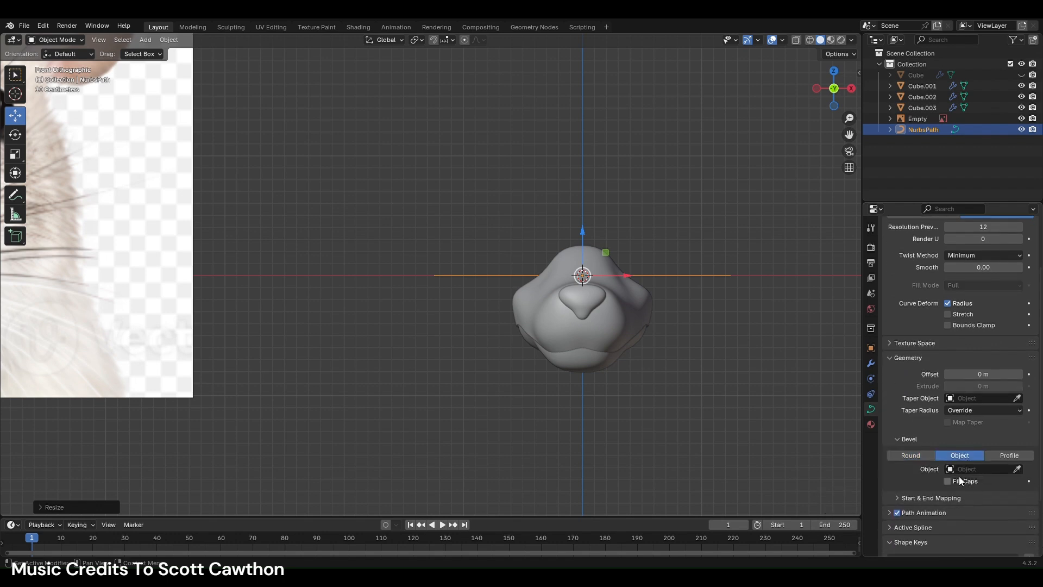
pyautogui.click(924, 455)
pyautogui.moveTo(958, 470); pyautogui.dragTo(978, 471)
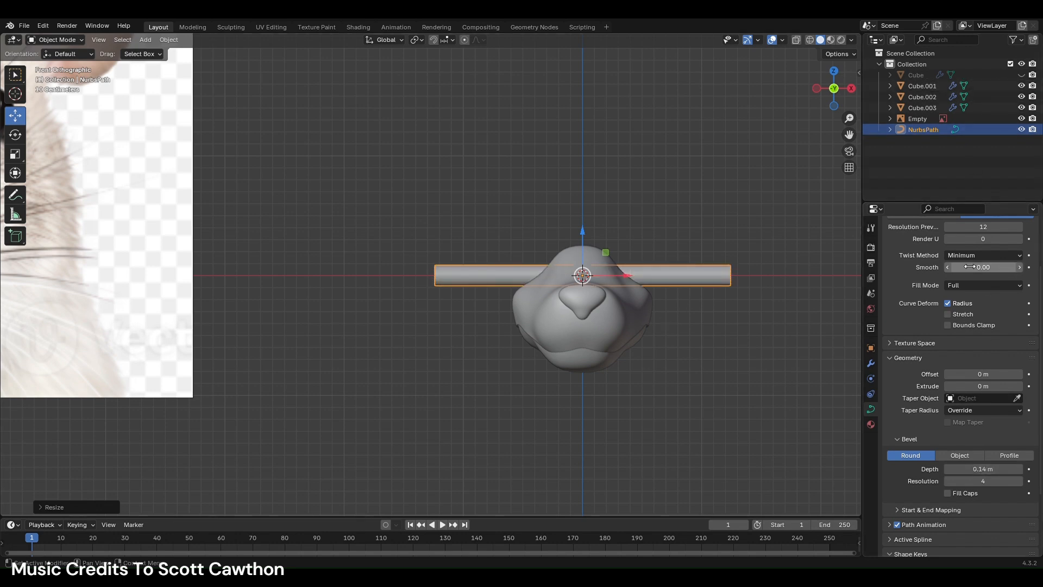
# - Scale the beveled tube down and move it out to one side of the snout, slightly lower
pyautogui.press('s')
pyautogui.click(608, 276)
pyautogui.press('s')
pyautogui.click(733, 310)
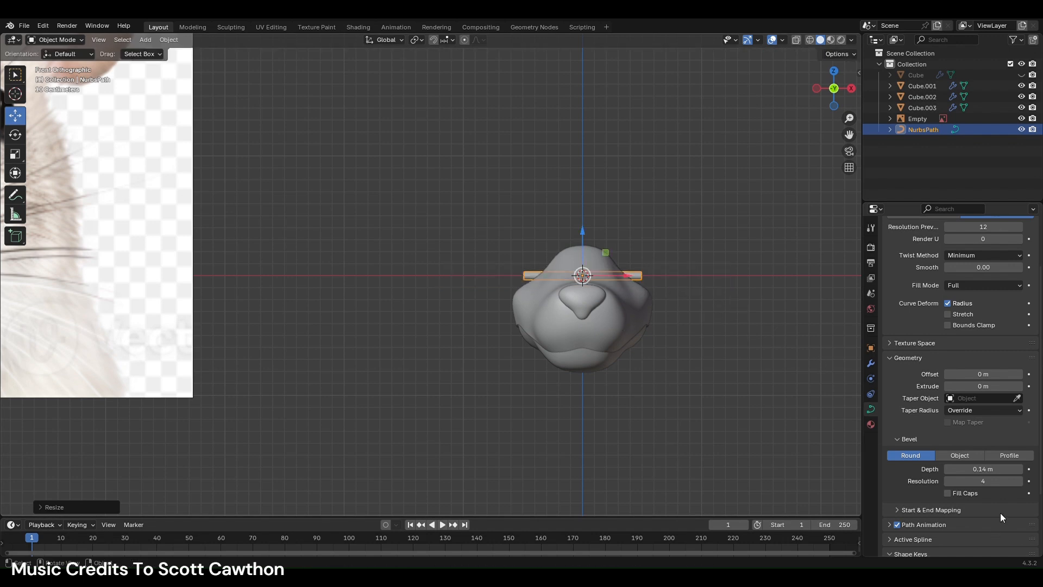
pyautogui.moveTo(580, 277); pyautogui.dragTo(498, 288)
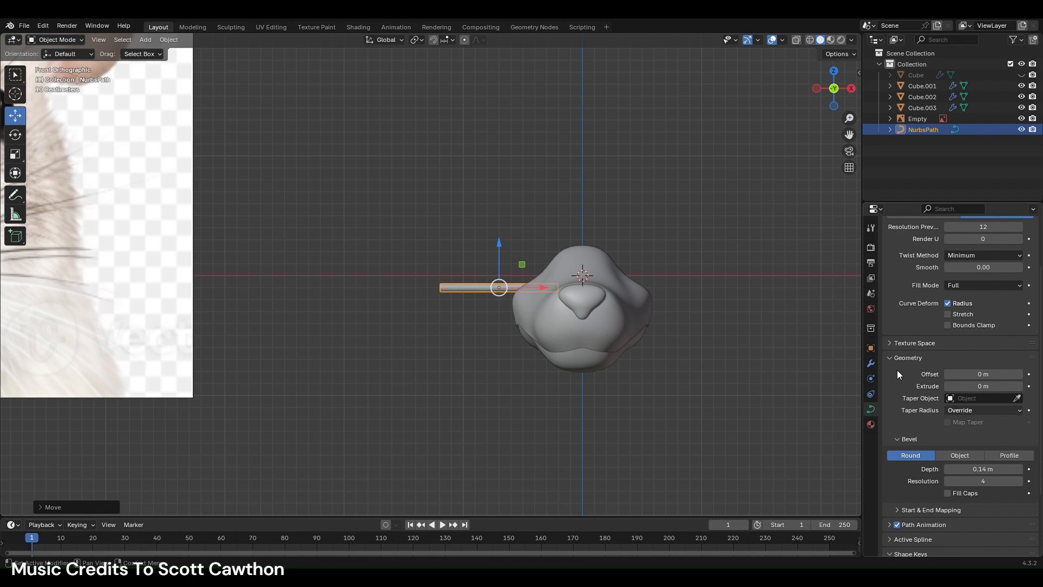
# - Add a Mirror modifier to the tube curve
pyautogui.click(871, 363)
pyautogui.click(949, 246)
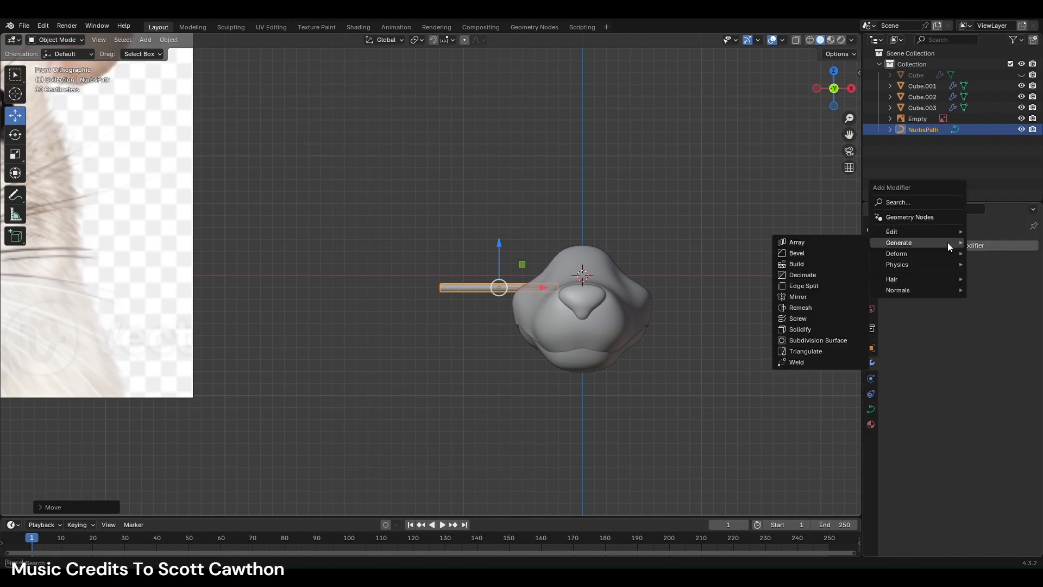
pyautogui.write('m')
pyautogui.click(895, 261)
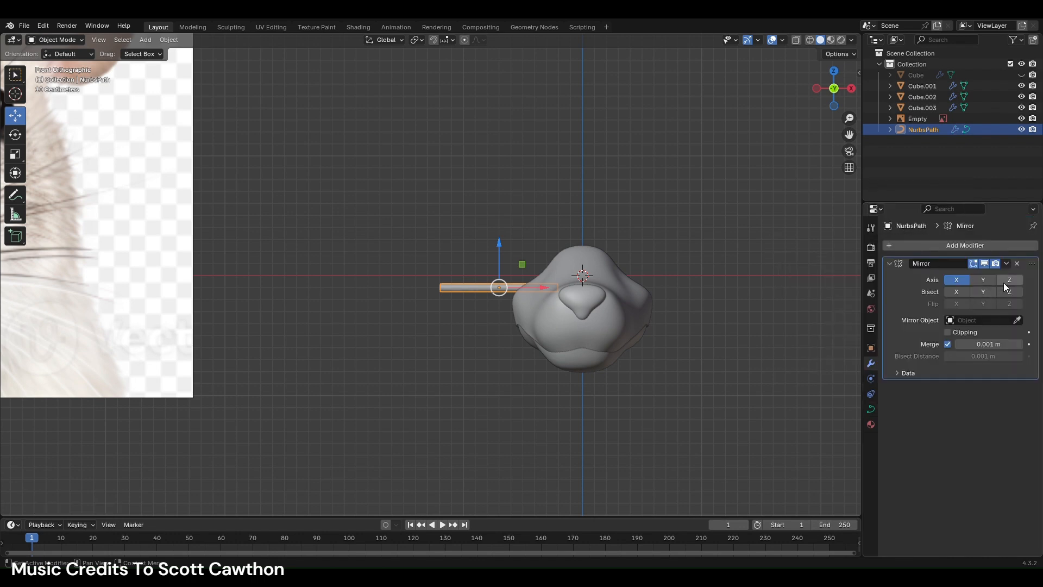
pyautogui.click(959, 246)
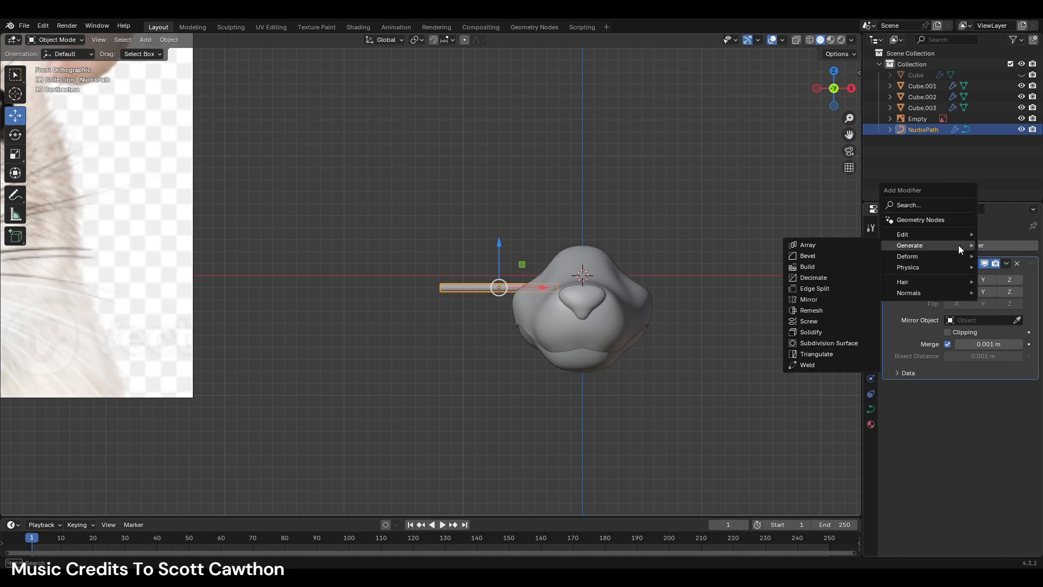
pyautogui.write('mi')
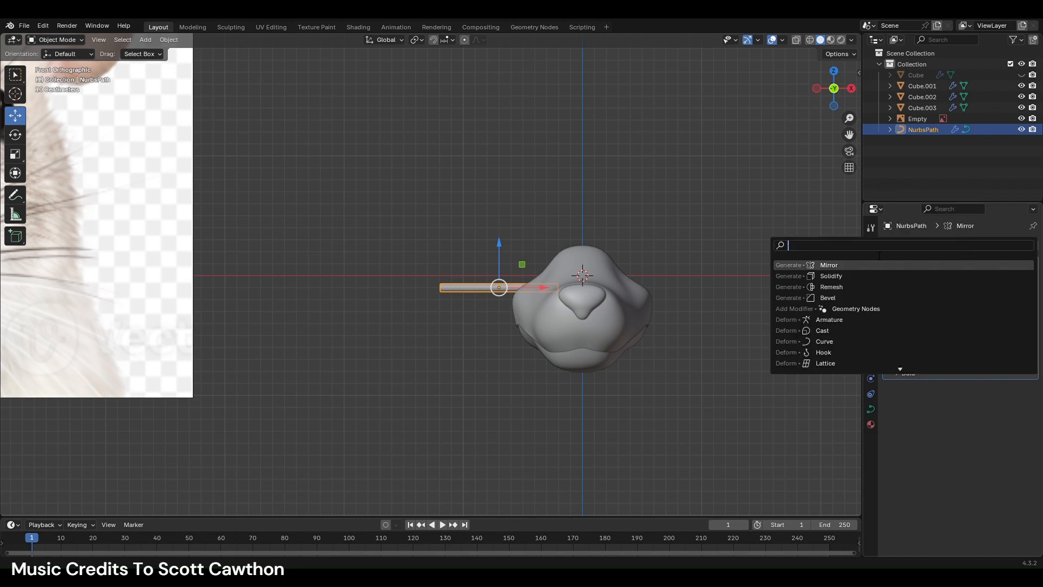
pyautogui.click(911, 465)
pyautogui.click(921, 247)
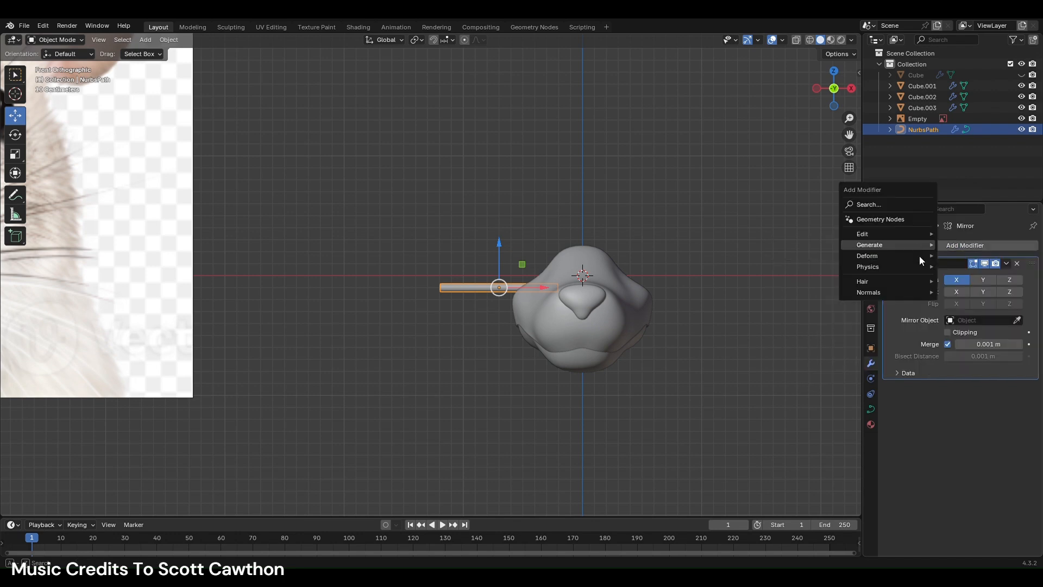
pyautogui.moveTo(921, 266)
pyautogui.write('g')
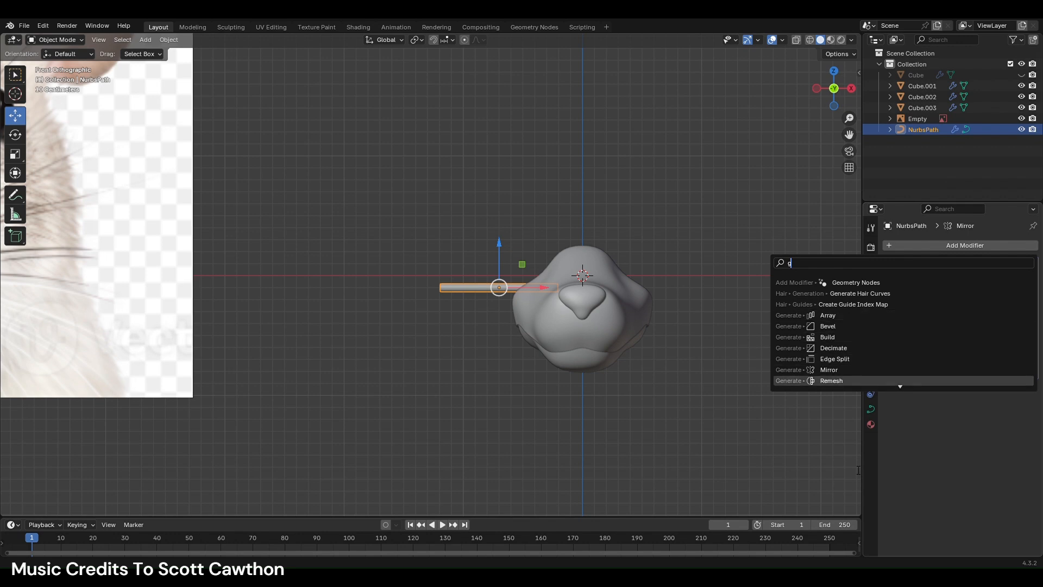
pyautogui.press('BackSpace')
pyautogui.write('m')
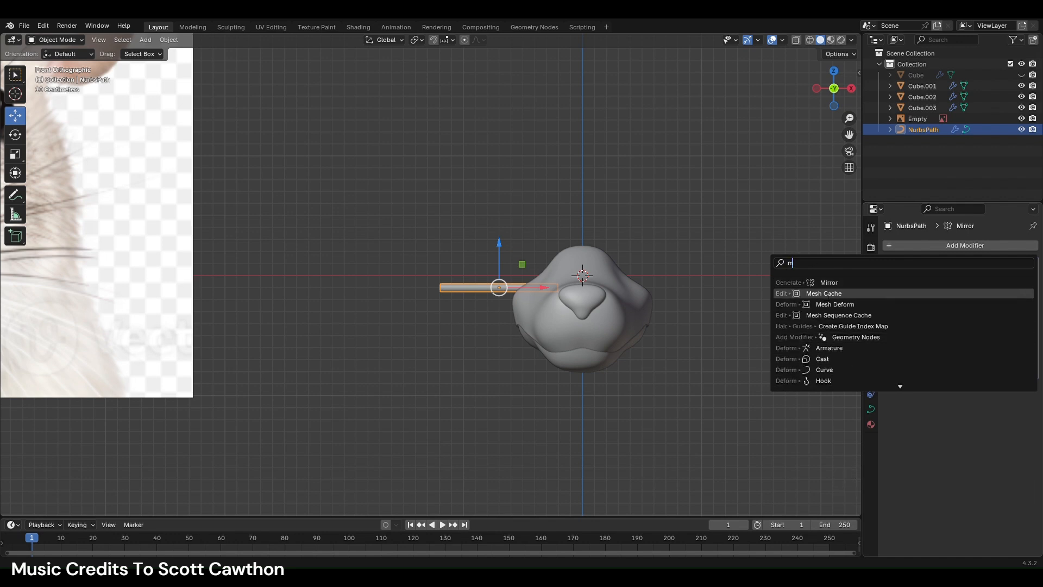
pyautogui.click(826, 284)
pyautogui.hotkey('ctrl', 'z')
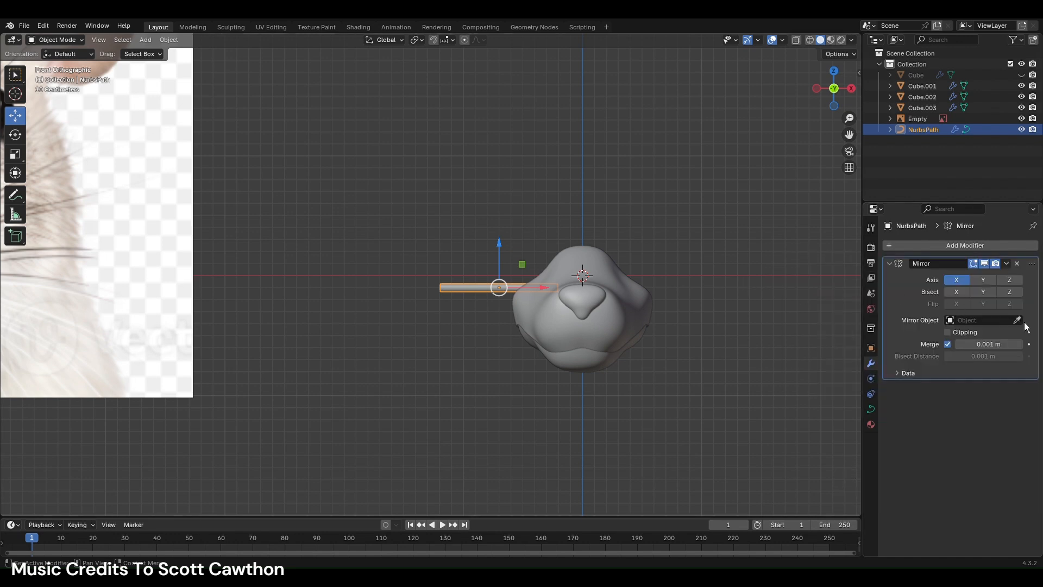
# - Set the Mirror modifier's mirror object to Cube.001 by picking the snout mesh
pyautogui.click(1017, 320)
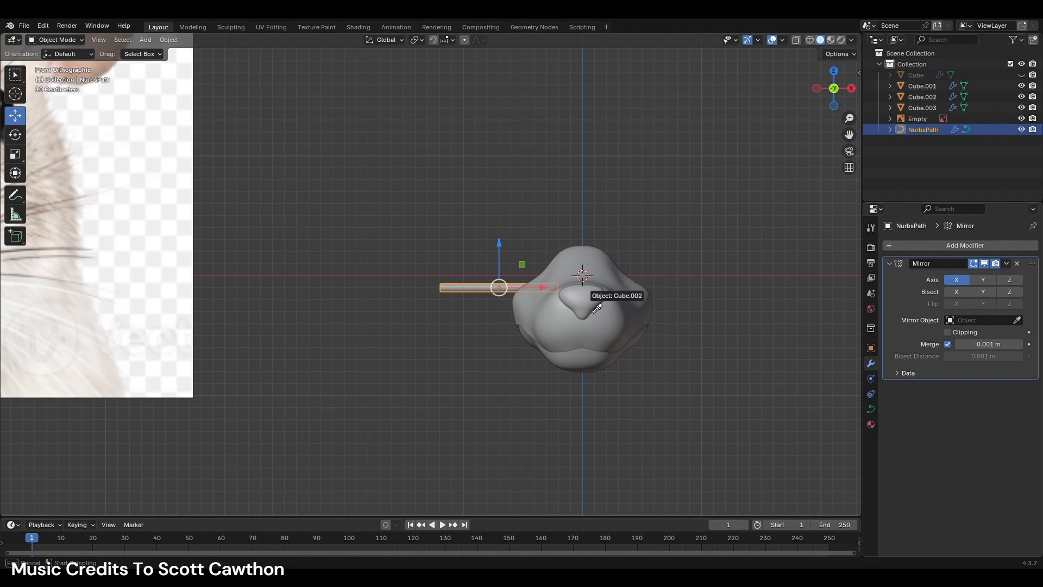
pyautogui.click(601, 349)
pyautogui.click(1017, 320)
pyautogui.click(1017, 321)
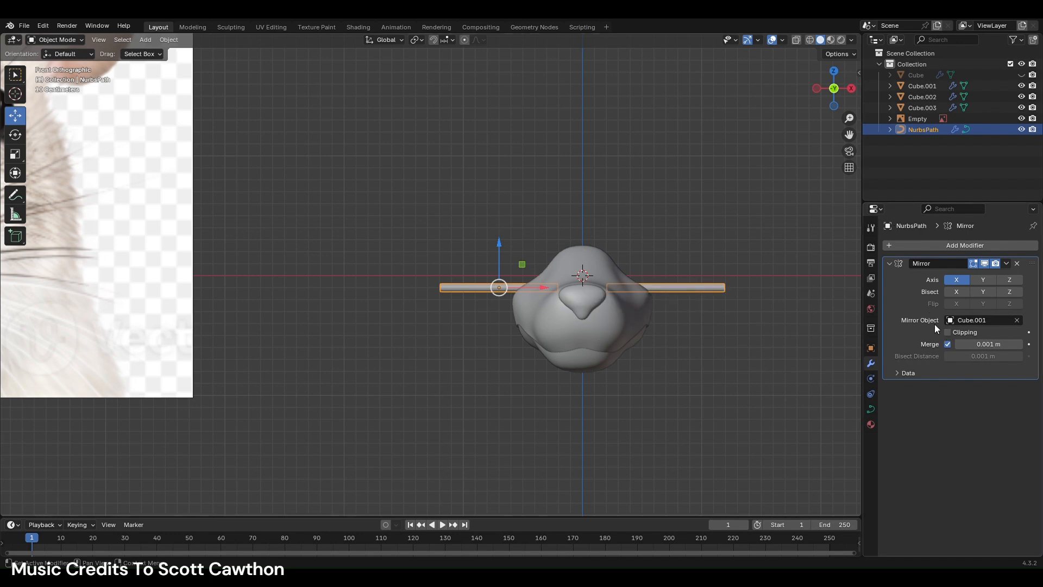
# - Try Fill Caps on the tube's open ends, then turn the option off again
pyautogui.moveTo(563, 298); pyautogui.dragTo(463, 315, button='middle')
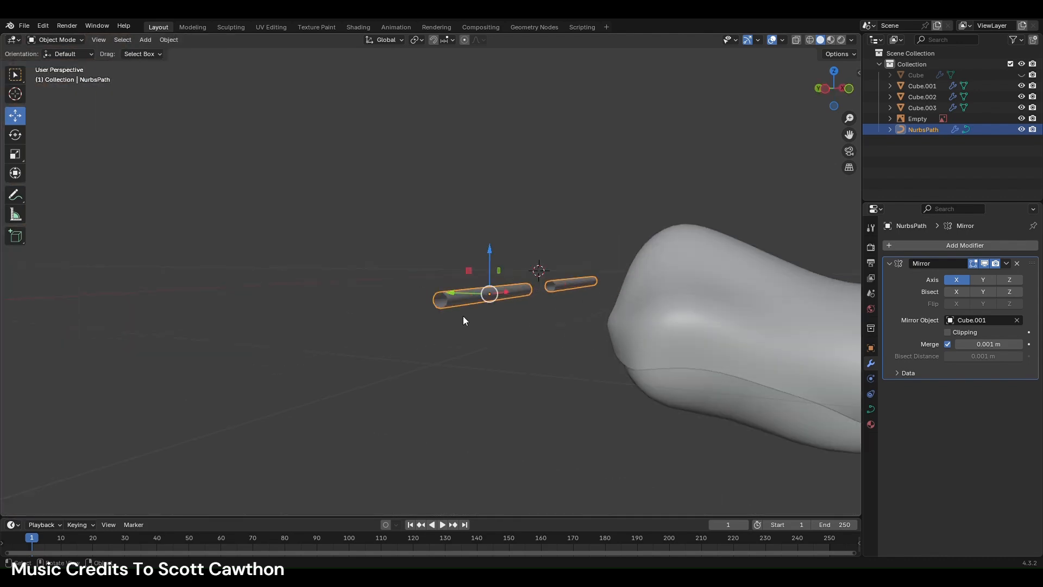
pyautogui.scroll(3, 461, 307)
pyautogui.click(871, 407)
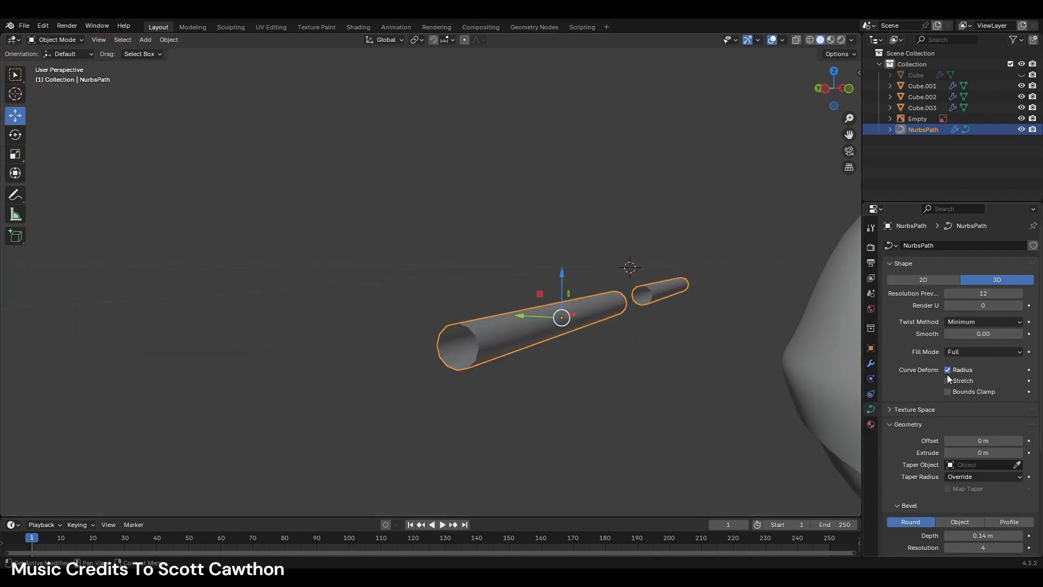
pyautogui.scroll(-5, 970, 465)
pyautogui.click(959, 431)
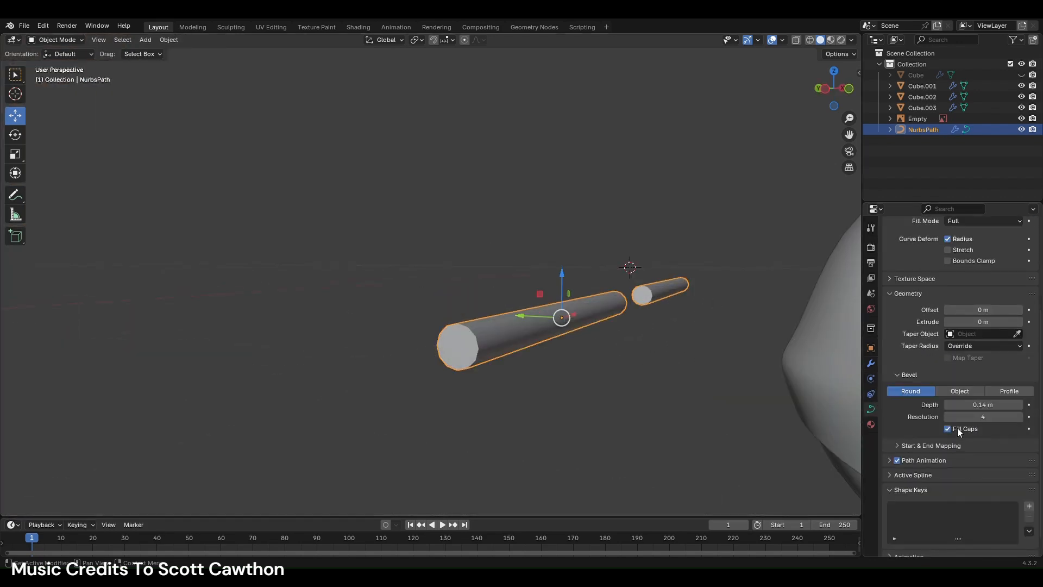
pyautogui.click(951, 429)
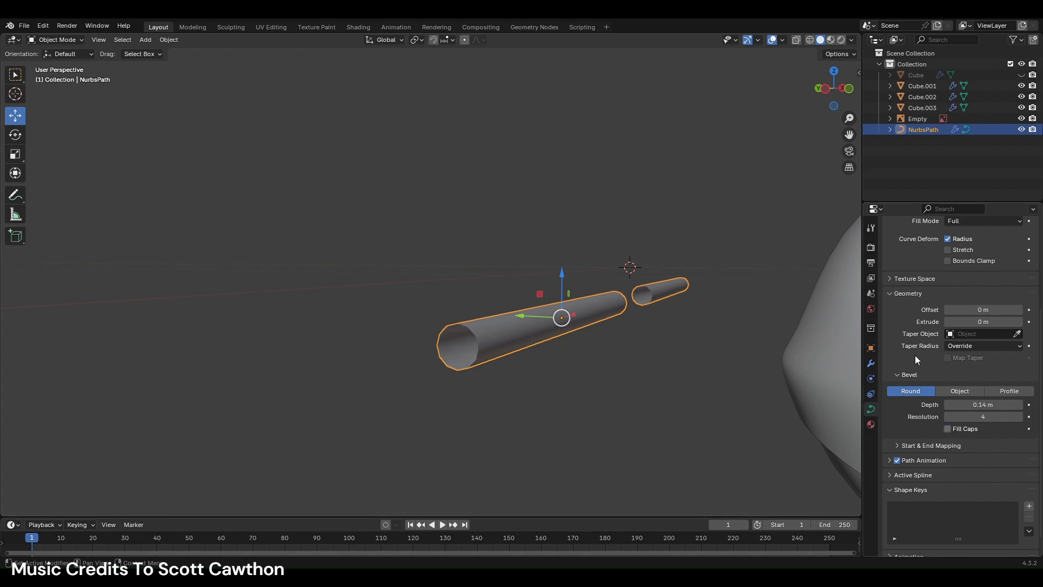
# - Move the tube back against the side of the snout in the side view and set its bevel depth to 0.12 m
pyautogui.click(851, 92)
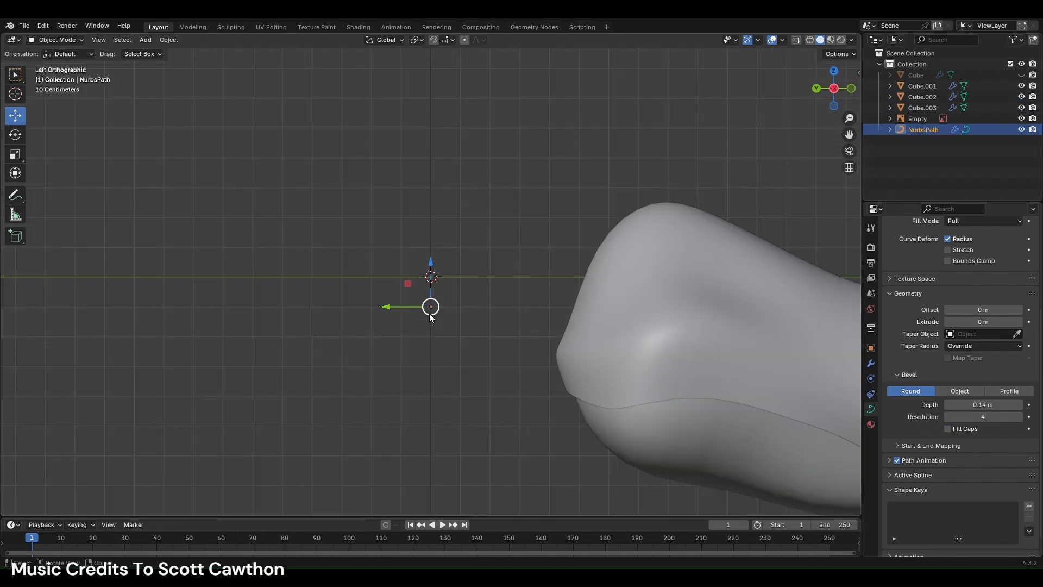
pyautogui.moveTo(431, 307); pyautogui.dragTo(727, 319)
pyautogui.click(852, 89)
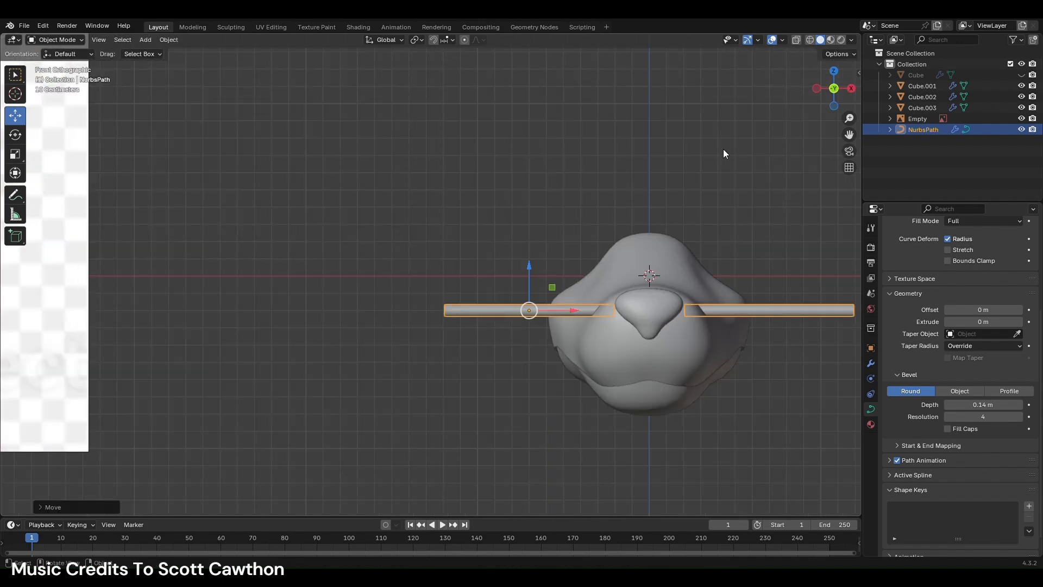
pyautogui.scroll(-2, 722, 148)
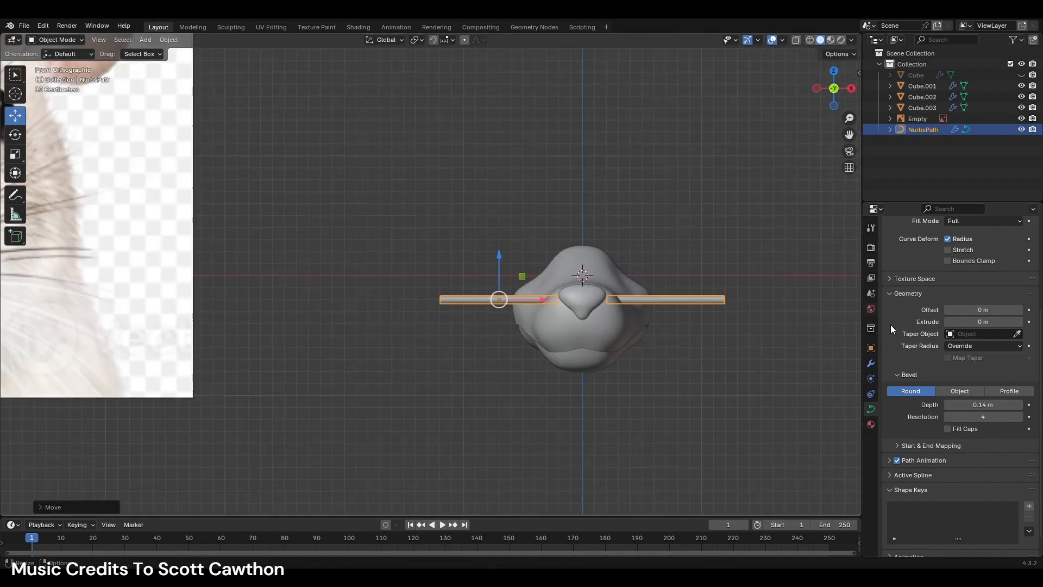
pyautogui.moveTo(963, 408)
pyautogui.mouseDown()
pyautogui.moveTo(941, 408)
pyautogui.moveTo(958, 408)
pyautogui.mouseUp()
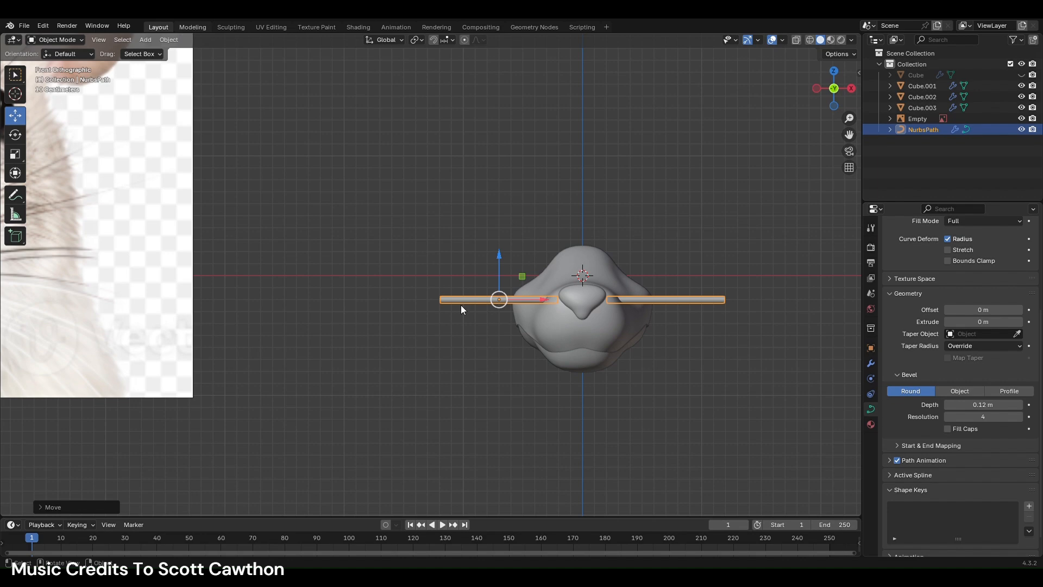
# - Edit the curve in the Modeling workspace and shrink the radius of its outermost control point into a pointed whisker tip
pyautogui.hotkey('ctrl', 'pagedown')
pyautogui.moveTo(311, 226); pyautogui.dragTo(351, 273)
pyautogui.hotkey('alt', 's')
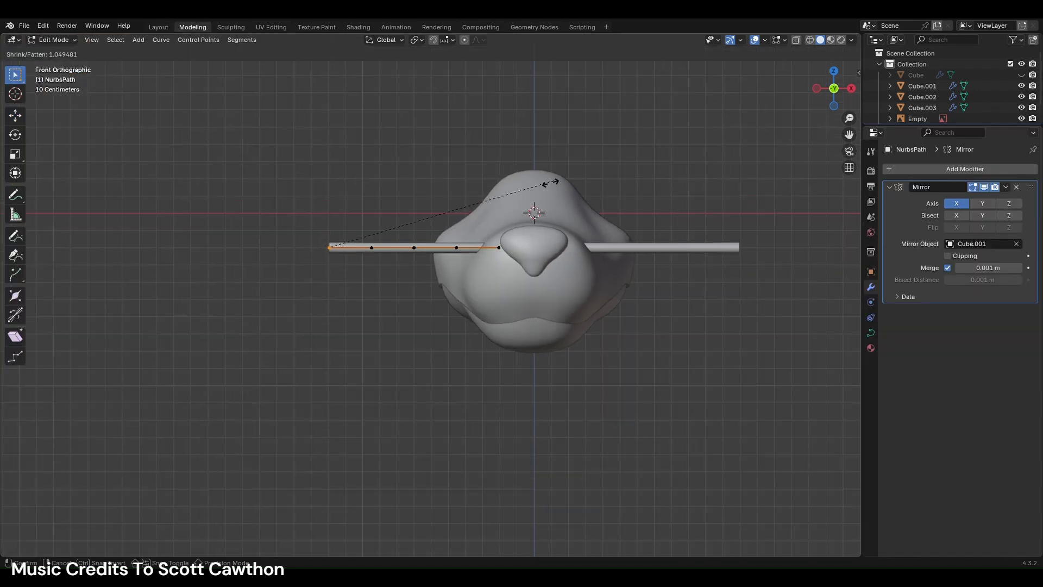
pyautogui.click(321, 219)
pyautogui.hotkey('alt', 's')
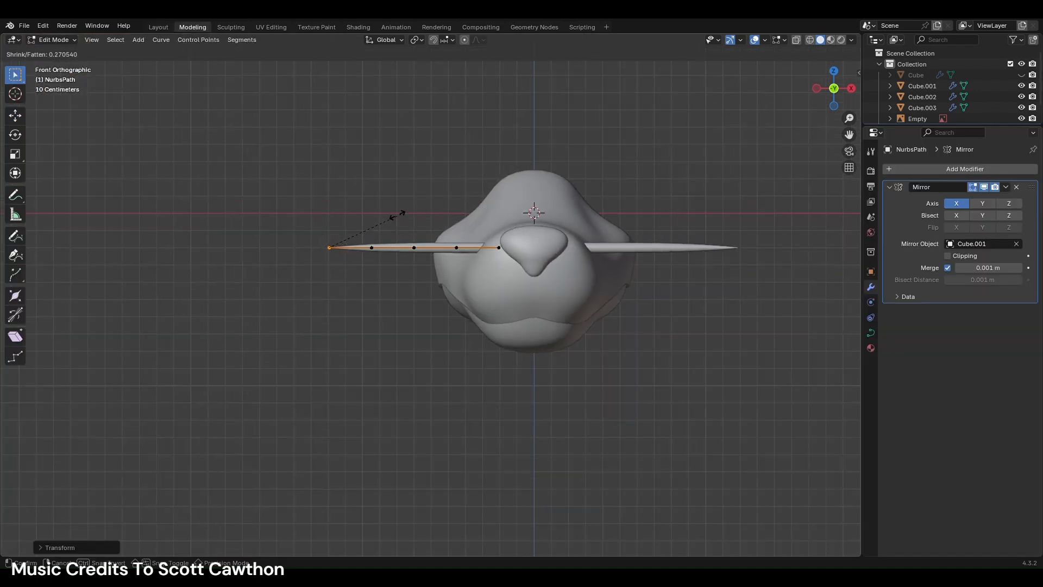
pyautogui.click(652, 205)
# - Adjust the radius of the entire whisker curve and of the control point at its inner base
pyautogui.scroll(3, 535, 227)
pyautogui.press('a')
pyautogui.hotkey('alt', 's')
pyautogui.click(577, 193)
pyautogui.click(549, 213)
pyautogui.hotkey('alt', 's')
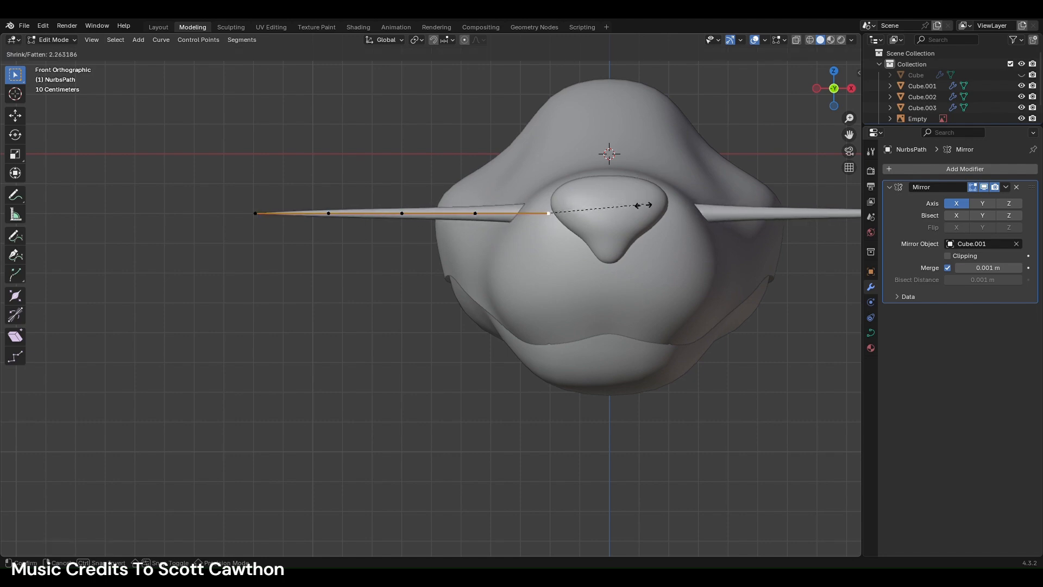
pyautogui.click(608, 206)
pyautogui.scroll(-4, 608, 206)
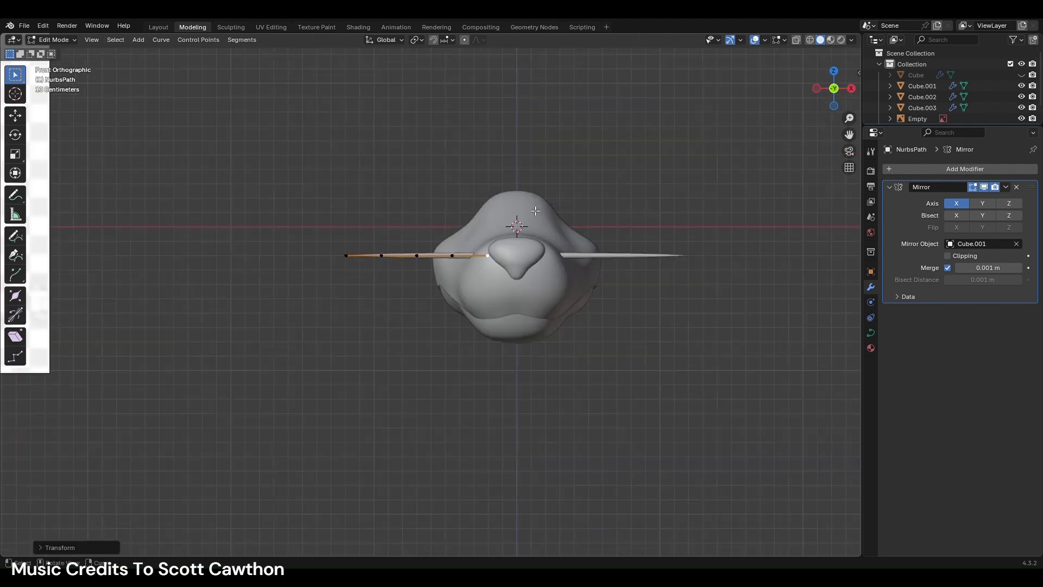
# - Adjust the radius of the whisker's middle control points to smooth the taper
pyautogui.click(390, 263)
pyautogui.hotkey('alt', 's')
pyautogui.click(513, 255)
pyautogui.click(416, 256)
pyautogui.hotkey('alt', 's')
pyautogui.click(573, 200)
pyautogui.hotkey('alt', 's')
pyautogui.click(475, 263)
# - Fine-tune the radius of the whisker's inner end point beside the nose
pyautogui.click(488, 256)
pyautogui.hotkey('alt', 's')
pyautogui.click(567, 232)
pyautogui.hotkey('alt', 's')
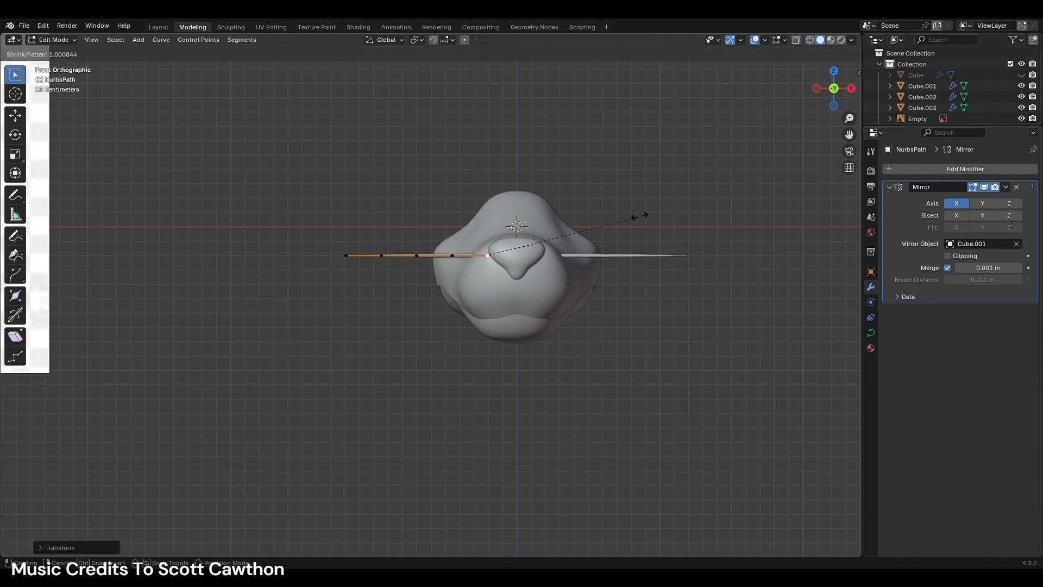
pyautogui.click(669, 198)
# - Refine the whisker's thickness and scale all of its control points down to shorten it
pyautogui.hotkey('alt', 's')
pyautogui.click(690, 189)
pyautogui.press('s')
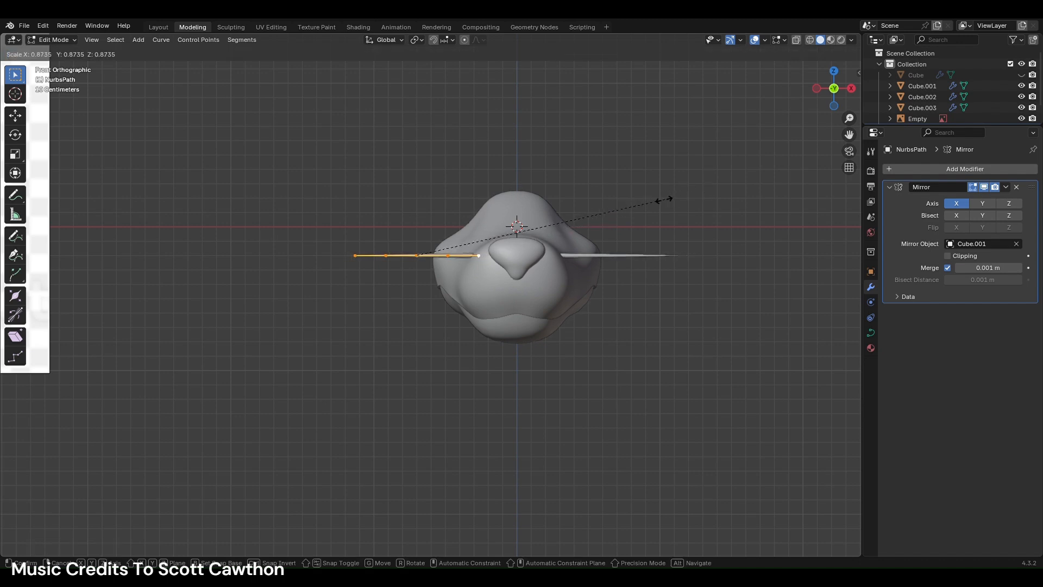
pyautogui.click(655, 194)
pyautogui.scroll(-4, 649, 193)
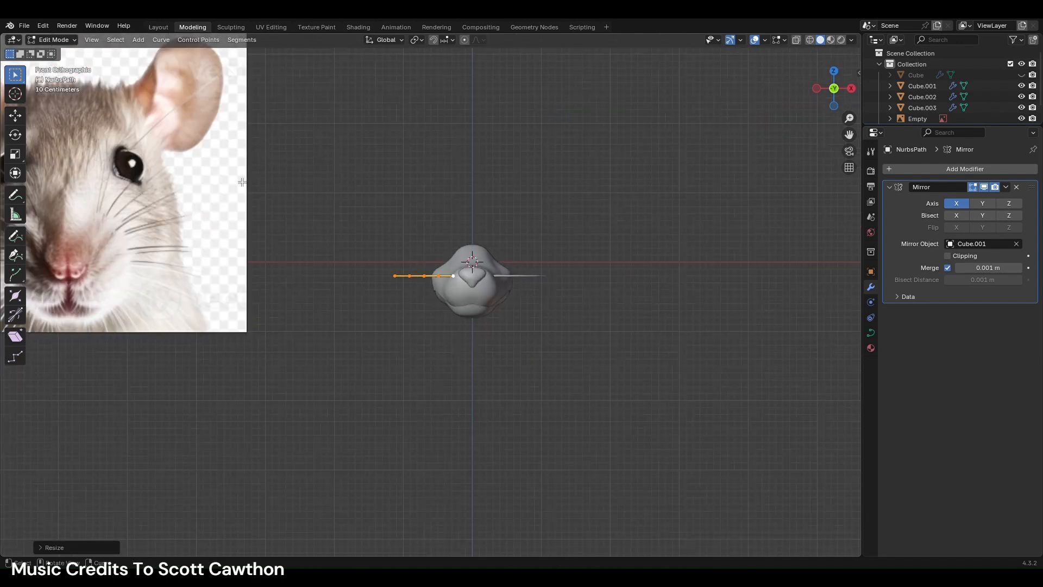
# - Bend the whisker into an arch by moving its control points, and delete one surplus point near the outer end
pyautogui.click(15, 114)
pyautogui.scroll(4, 418, 283)
pyautogui.click(446, 255)
pyautogui.moveTo(454, 253); pyautogui.dragTo(388, 253)
pyautogui.click(417, 254)
pyautogui.click(356, 254)
pyautogui.rightClick(389, 261)
pyautogui.click(404, 555)
pyautogui.scroll(4, 438, 389)
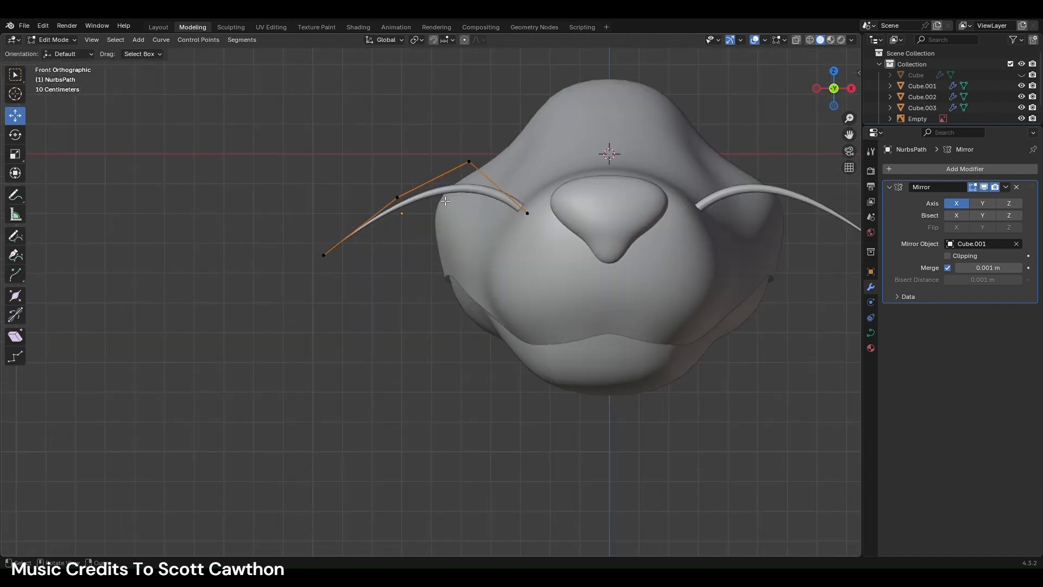
# - Shift the control point next to the tip outward and nudge the tip point to refine the whisker's curve
pyautogui.click(398, 197)
pyautogui.moveTo(397, 197); pyautogui.dragTo(362, 202)
pyautogui.click(325, 255)
pyautogui.moveTo(346, 256); pyautogui.dragTo(352, 256)
pyautogui.scroll(-4, 380, 254)
# - Duplicate the whisker's control points, place the copy just below the first whisker and rotate it to a different angle
pyautogui.moveTo(293, 180); pyautogui.dragTo(489, 322)
pyautogui.press('g')
pyautogui.click(512, 260)
pyautogui.hotkey('shift', 'd')
pyautogui.press('r')
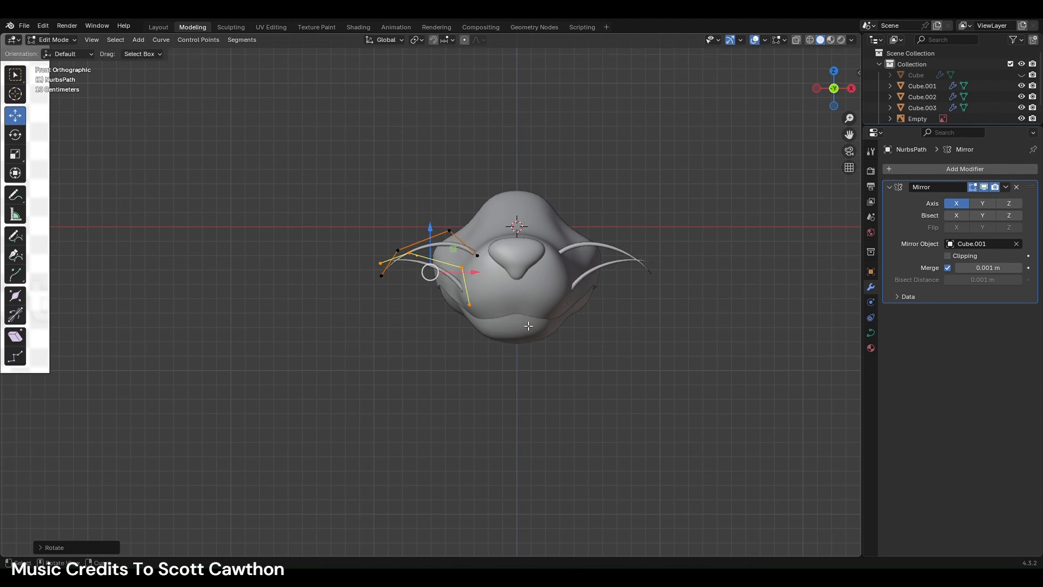
pyautogui.click(505, 314)
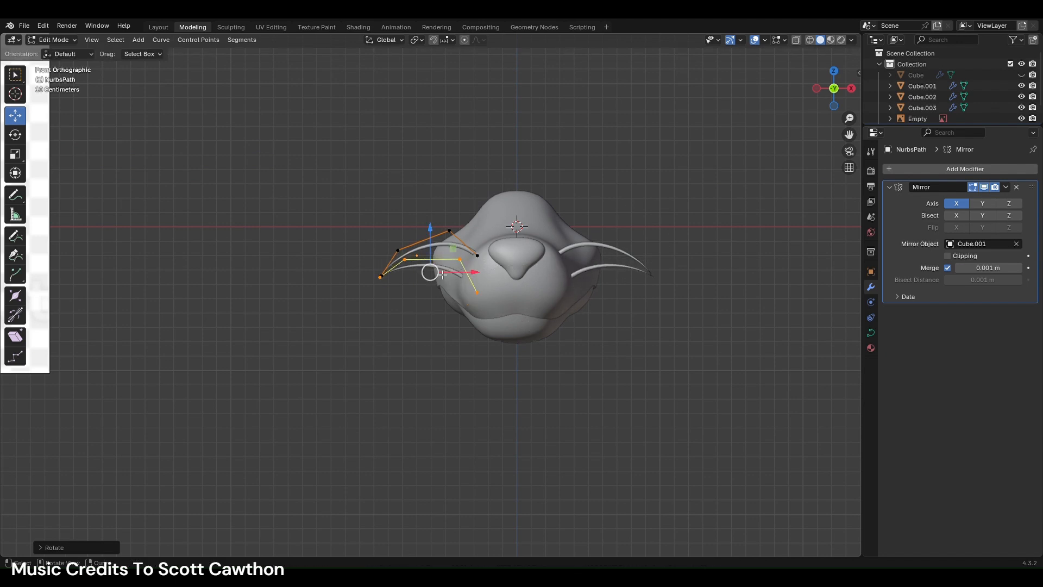
# - Reshape the lower whisker by moving its control points so that its outer tip curves upward
pyautogui.press('r')
pyautogui.press('Escape')
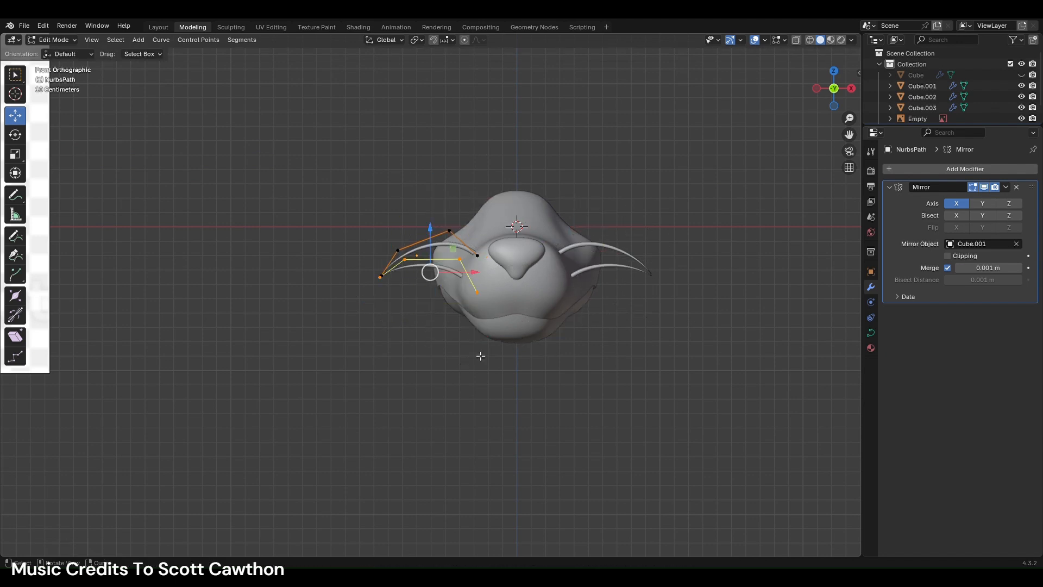
pyautogui.scroll(-3, 493, 329)
pyautogui.scroll(-3, 700, 234)
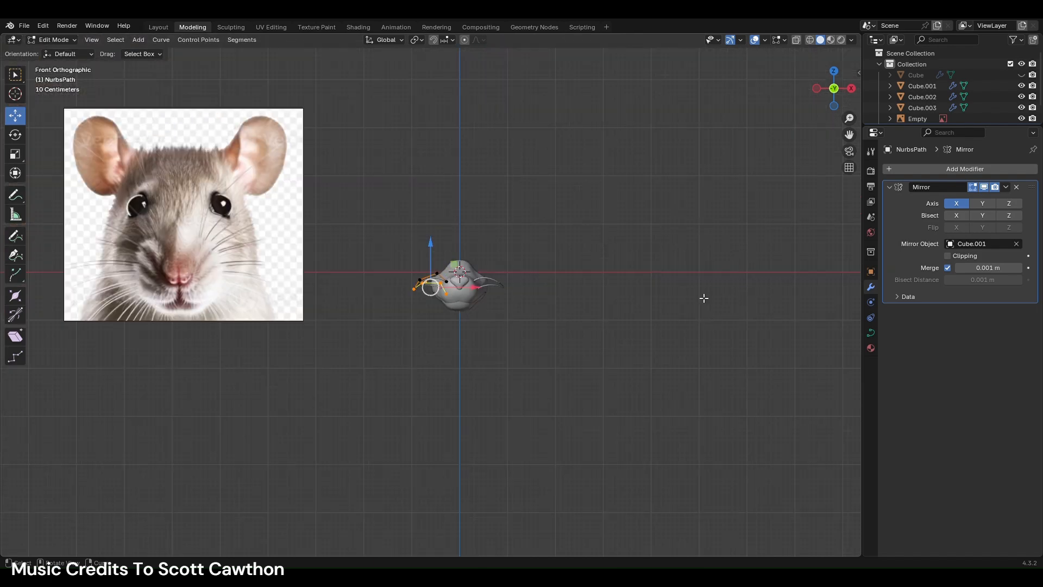
pyautogui.scroll(8, 619, 314)
pyautogui.moveTo(439, 202); pyautogui.dragTo(408, 79)
pyautogui.scroll(-3, 412, 106)
pyautogui.click(294, 189)
pyautogui.moveTo(294, 188); pyautogui.dragTo(364, 228)
pyautogui.moveTo(364, 229); pyautogui.dragTo(589, 265, button='middle')
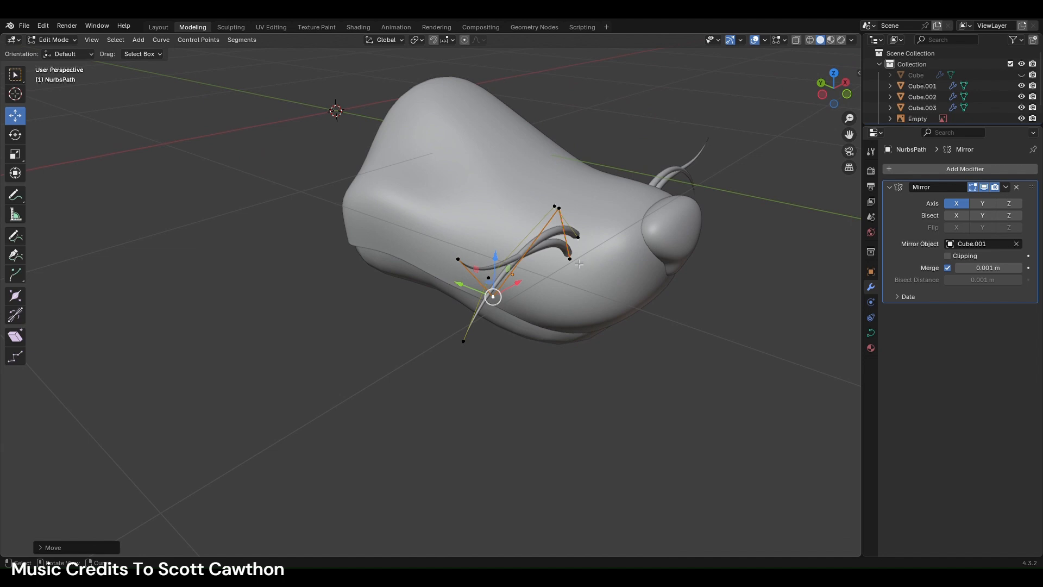
# - Shift the upturned whisker back along the snout and place a duplicate of it closer to the nose
pyautogui.press('a')
pyautogui.moveTo(513, 256); pyautogui.dragTo(490, 260)
pyautogui.click(849, 96)
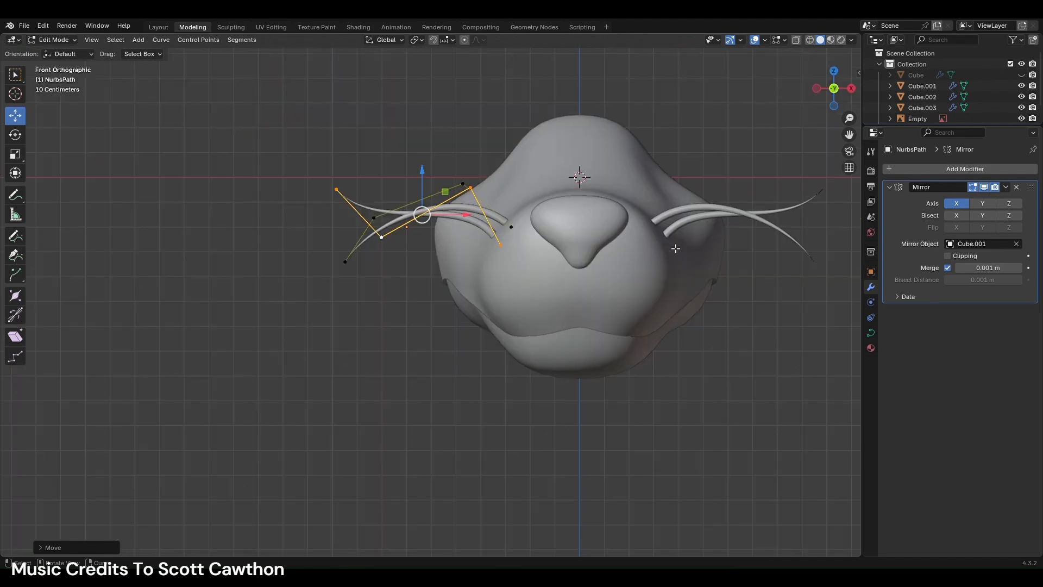
pyautogui.moveTo(610, 247); pyautogui.dragTo(680, 289, button='middle')
pyautogui.press('g')
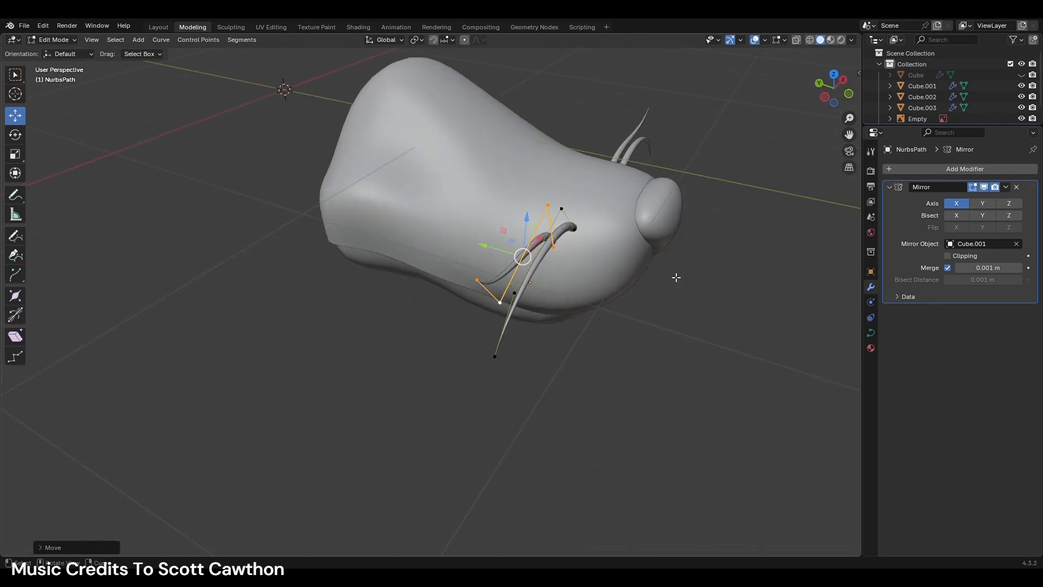
pyautogui.click(716, 298)
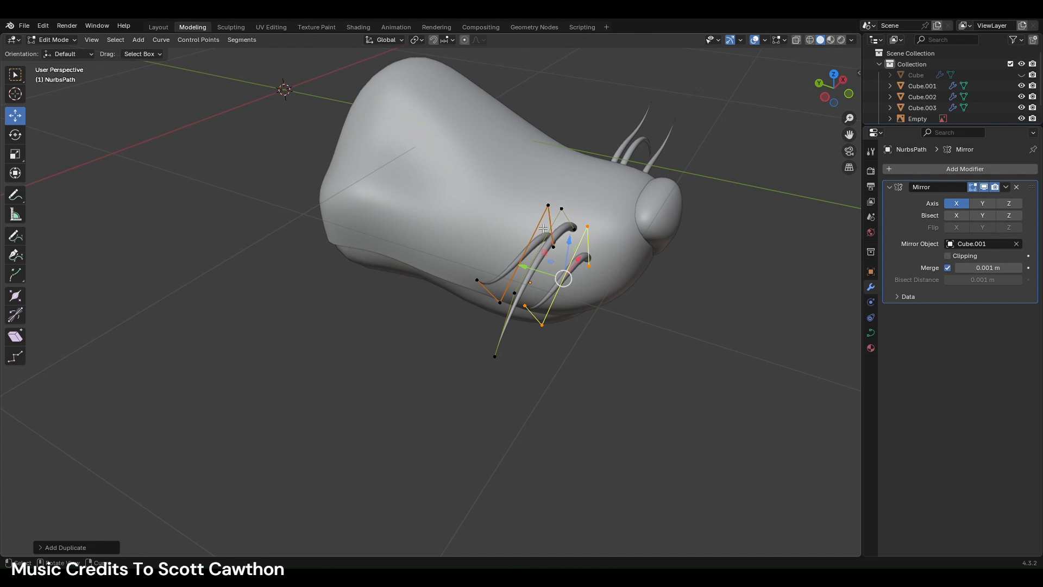
# - Reposition the rear upturned whisker on the snout's side and shift the first whisker slightly forward
pyautogui.click(543, 228)
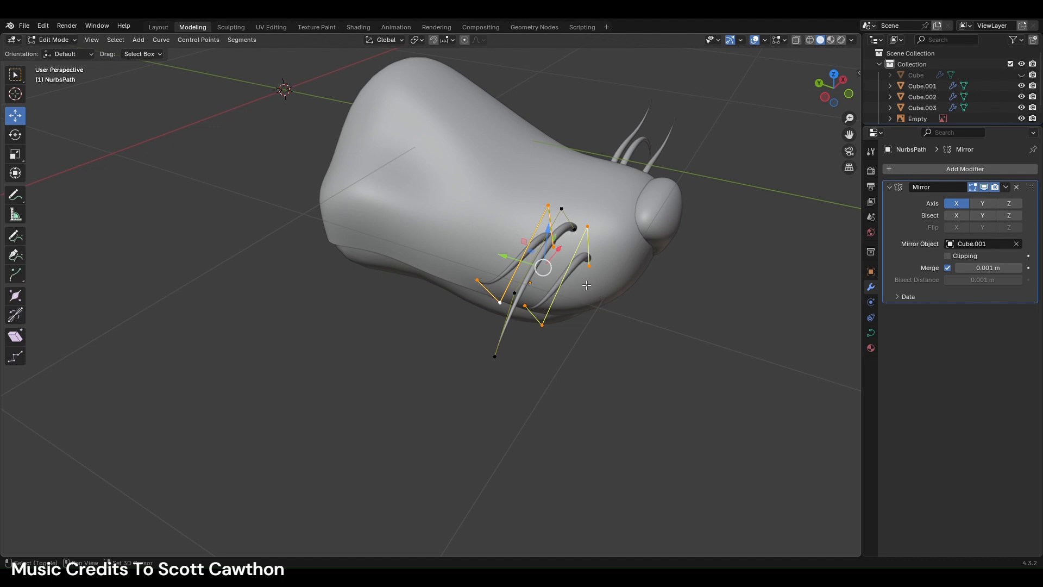
pyautogui.hotkey('shift', 'l')
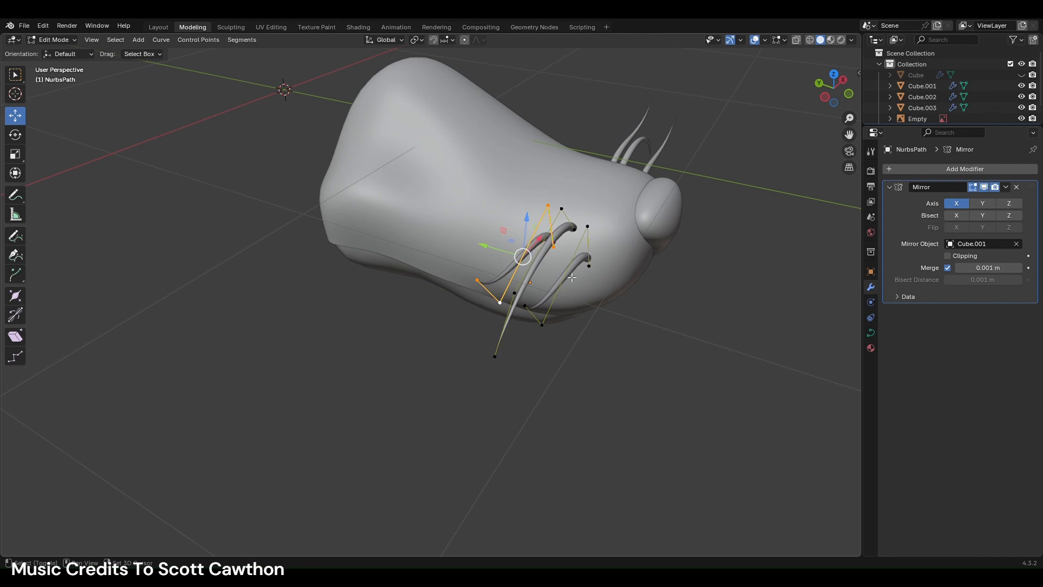
pyautogui.moveTo(460, 272); pyautogui.dragTo(506, 246, button='middle')
pyautogui.press('g')
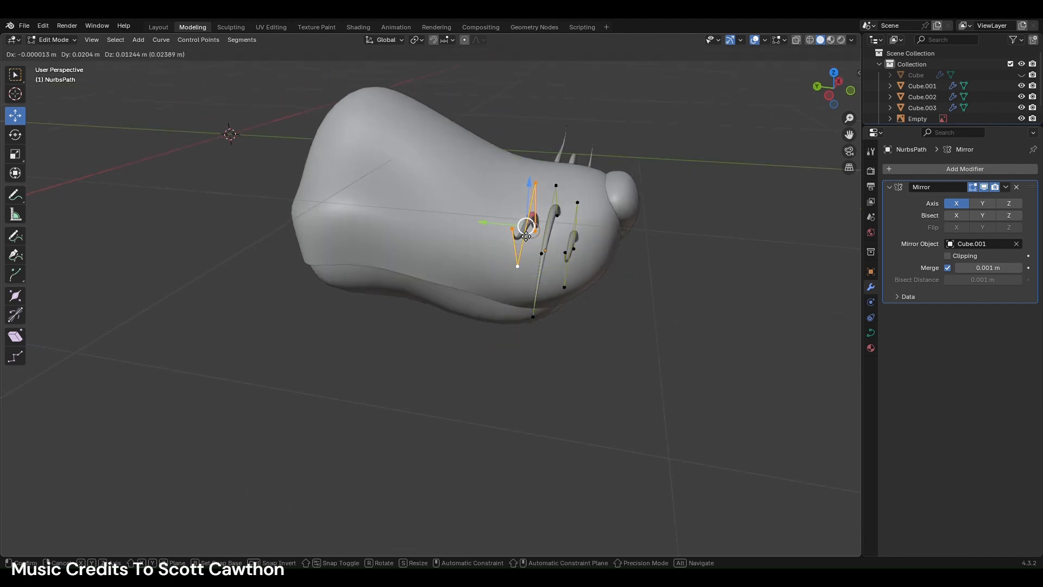
pyautogui.click(527, 236)
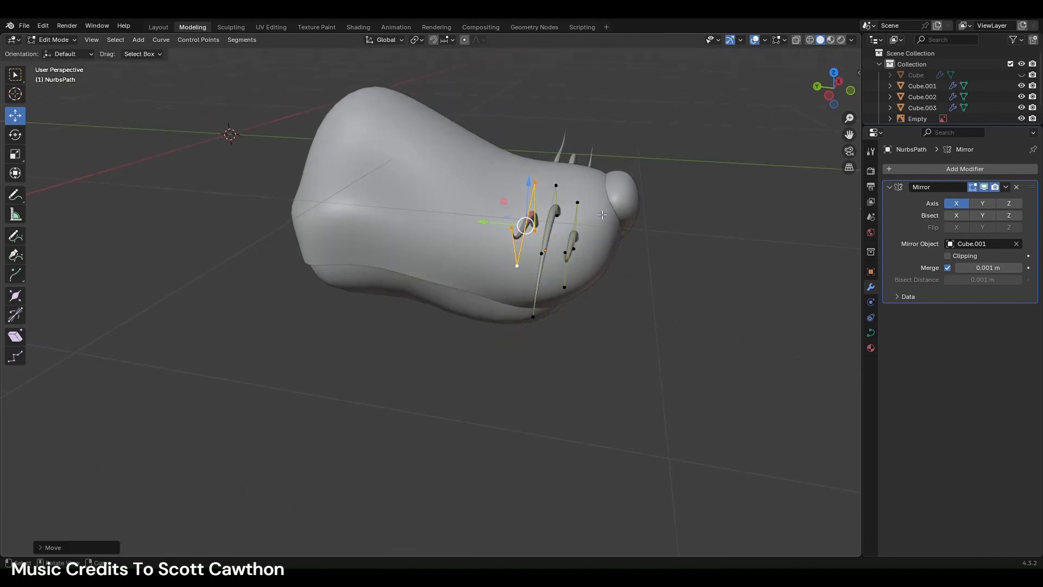
pyautogui.click(621, 214)
pyautogui.press('l')
pyautogui.moveTo(551, 238)
pyautogui.mouseDown()
pyautogui.moveTo(546, 263)
pyautogui.moveTo(554, 237)
pyautogui.mouseUp()
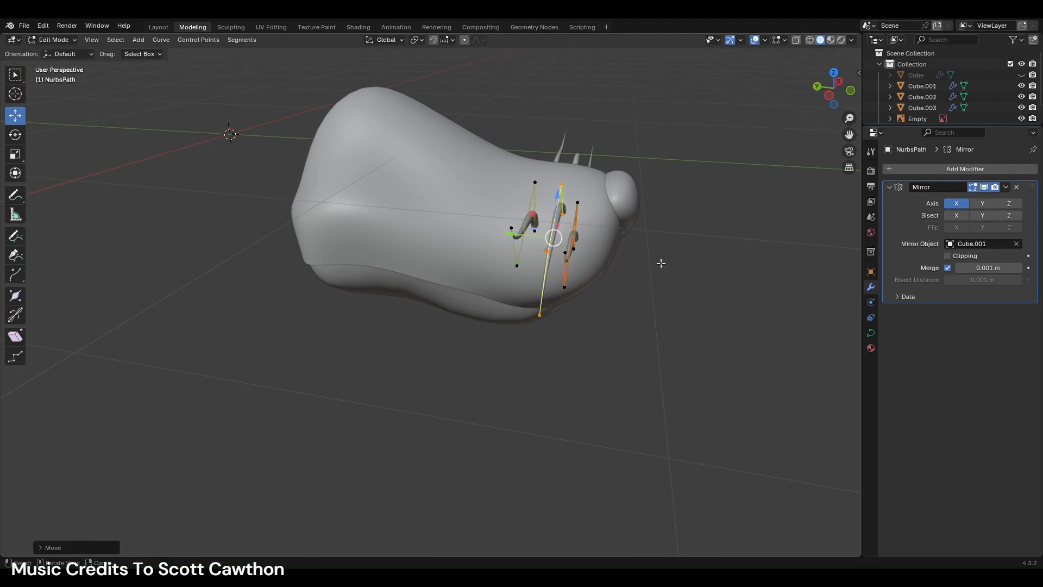
pyautogui.click(608, 246)
pyautogui.press('l')
pyautogui.moveTo(535, 216); pyautogui.dragTo(536, 223)
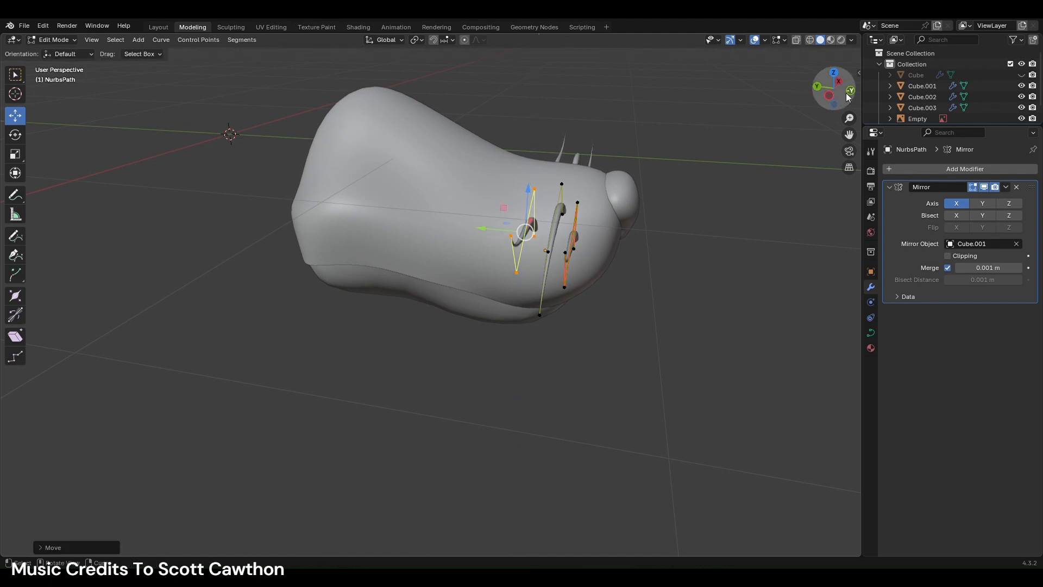
# - Rotate the rear upturned whisker by about 6 degrees and move it up and inward in front view
pyautogui.click(834, 105)
pyautogui.press('r')
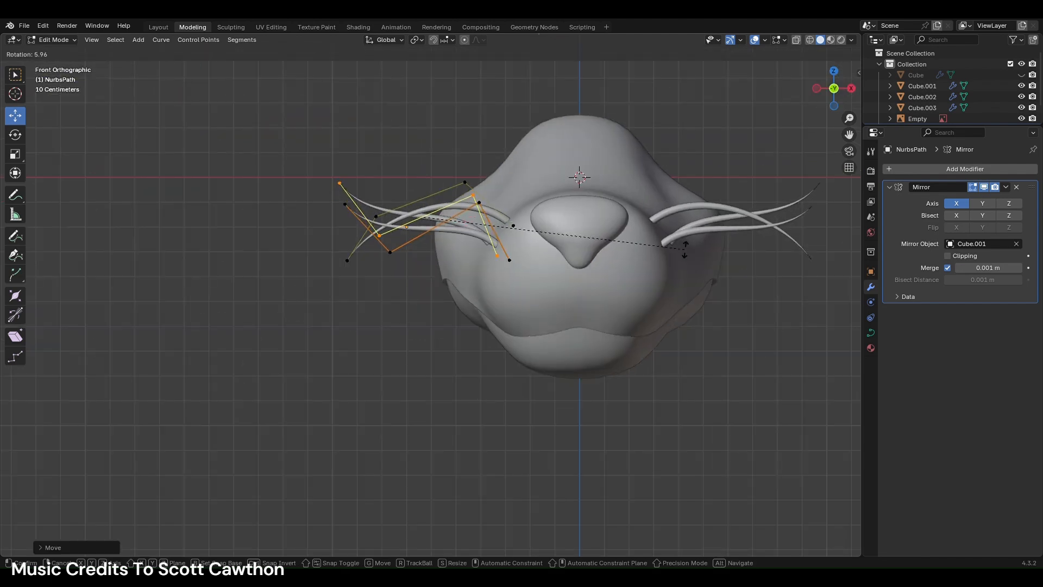
pyautogui.click(687, 251)
pyautogui.moveTo(443, 219); pyautogui.dragTo(445, 218)
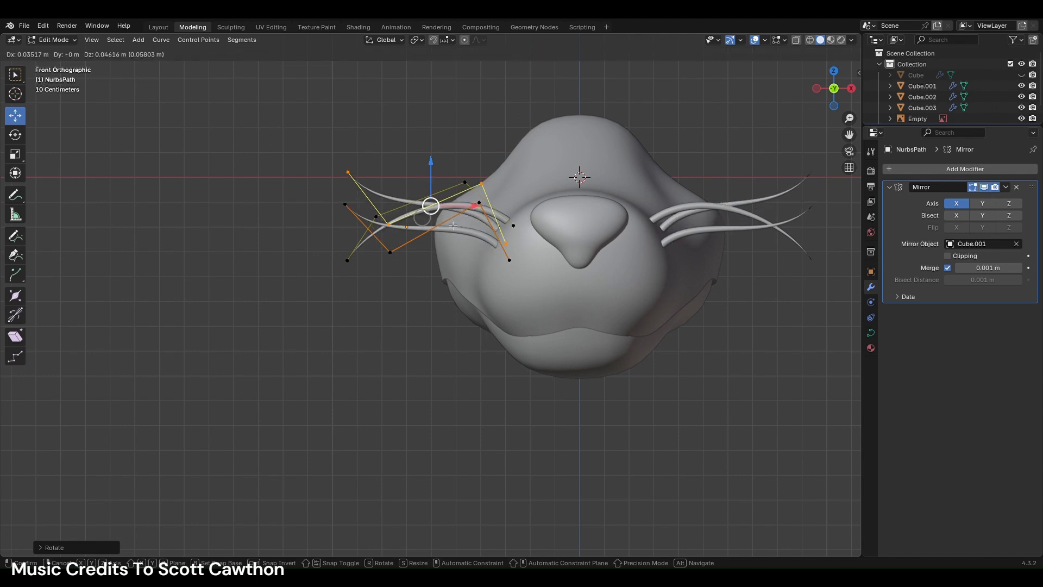
pyautogui.click(453, 207)
# - Adjust the position of the duplicated front whisker and bend its outer end downward
pyautogui.click(511, 262)
pyautogui.hotkey('ctrl', 'l')
pyautogui.moveTo(432, 229); pyautogui.dragTo(436, 233)
pyautogui.click(353, 215)
pyautogui.moveTo(353, 215); pyautogui.dragTo(376, 232)
pyautogui.click(405, 258)
# - Delete all control points of the rear upturned whisker
pyautogui.click(388, 224)
pyautogui.click(405, 219)
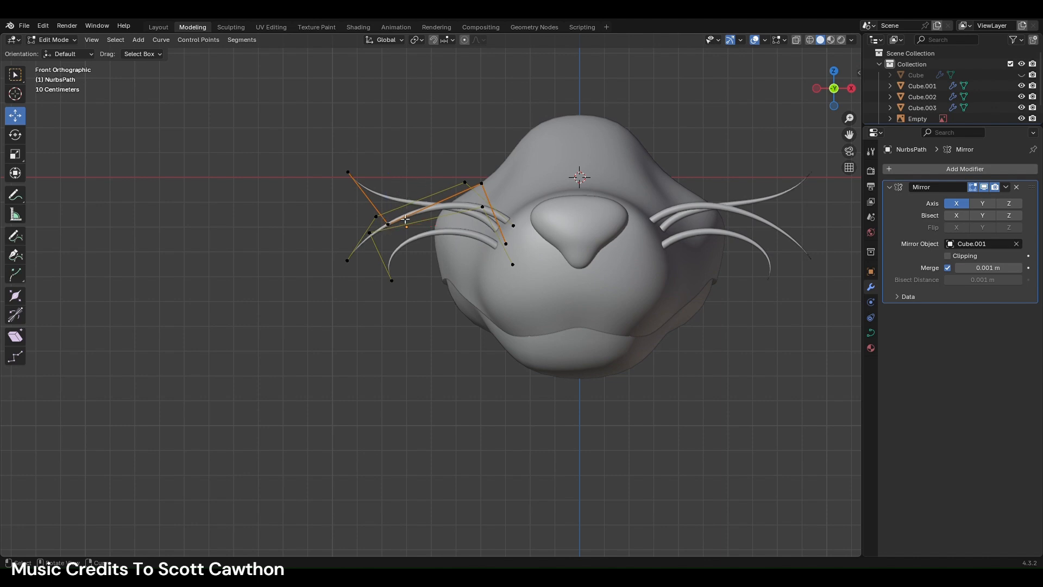
pyautogui.rightClick(410, 254)
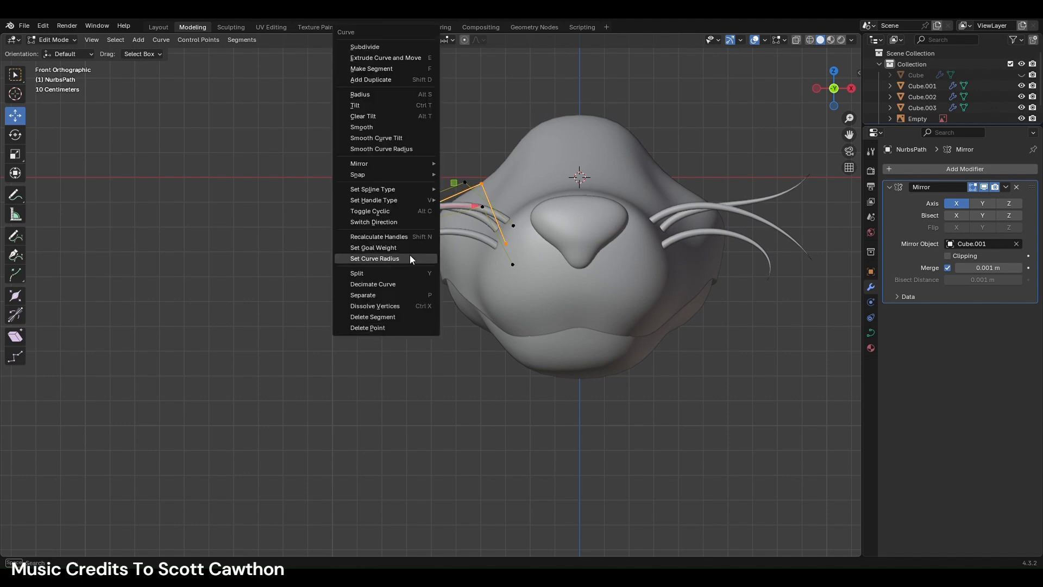
pyautogui.click(400, 328)
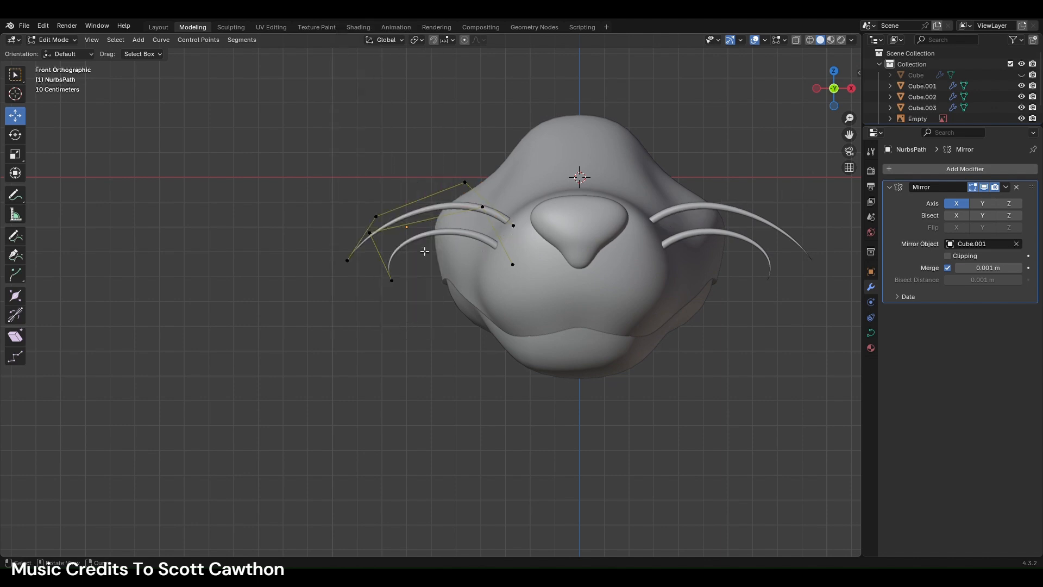
# - Smooth the front whisker's arch by moving its tip outward and the adjacent control point inward
pyautogui.click(392, 280)
pyautogui.moveTo(391, 280); pyautogui.dragTo(383, 286)
pyautogui.scroll(1, 416, 258)
pyautogui.click(360, 226)
pyautogui.moveTo(359, 226); pyautogui.dragTo(432, 232)
pyautogui.scroll(-1, 531, 255)
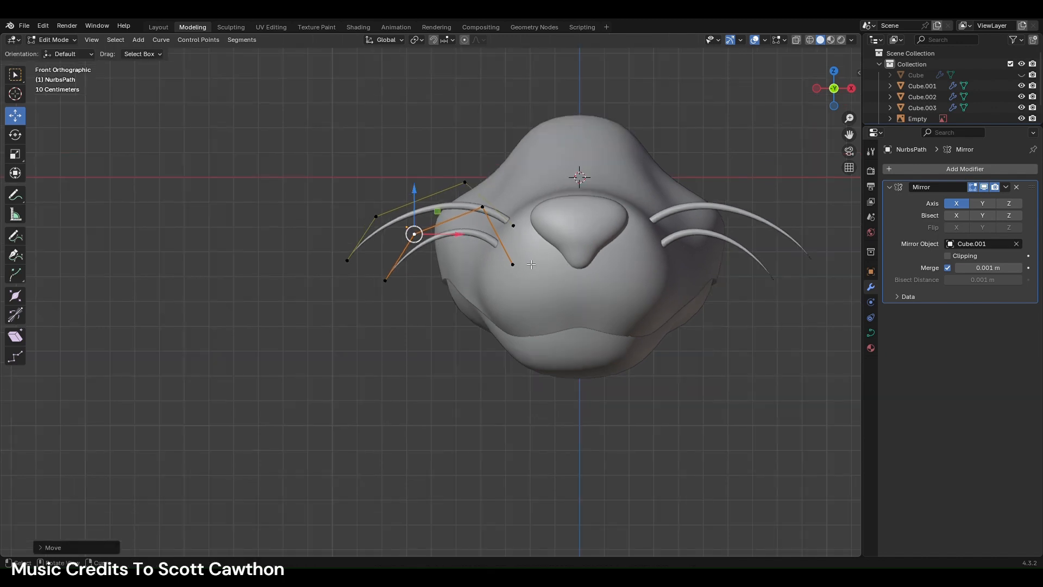
# - Duplicate the entire front whisker and place the copy above the other two
pyautogui.click(526, 267)
pyautogui.press('l')
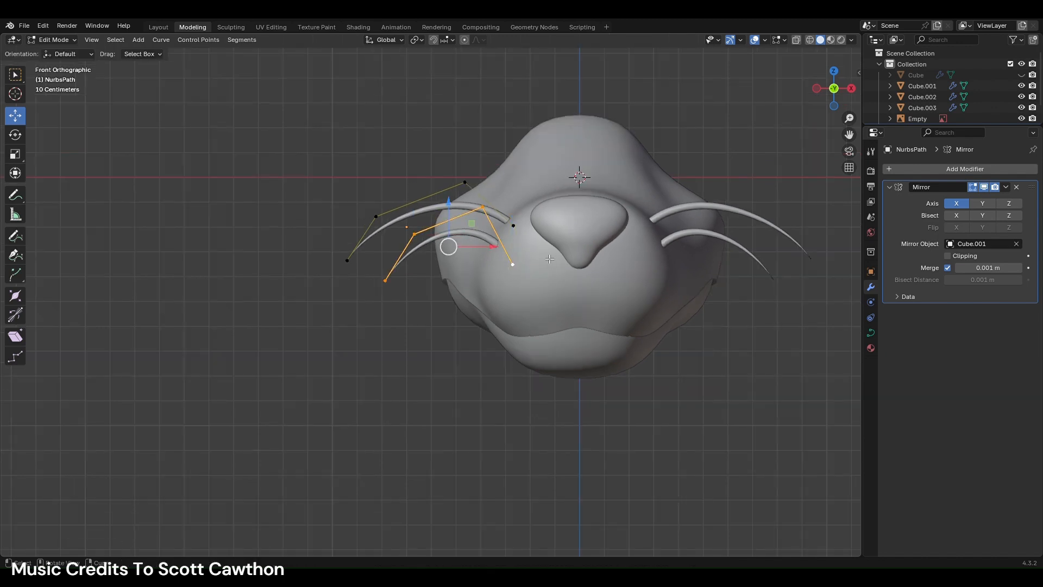
pyautogui.hotkey('shift', 'd')
pyautogui.click(541, 206)
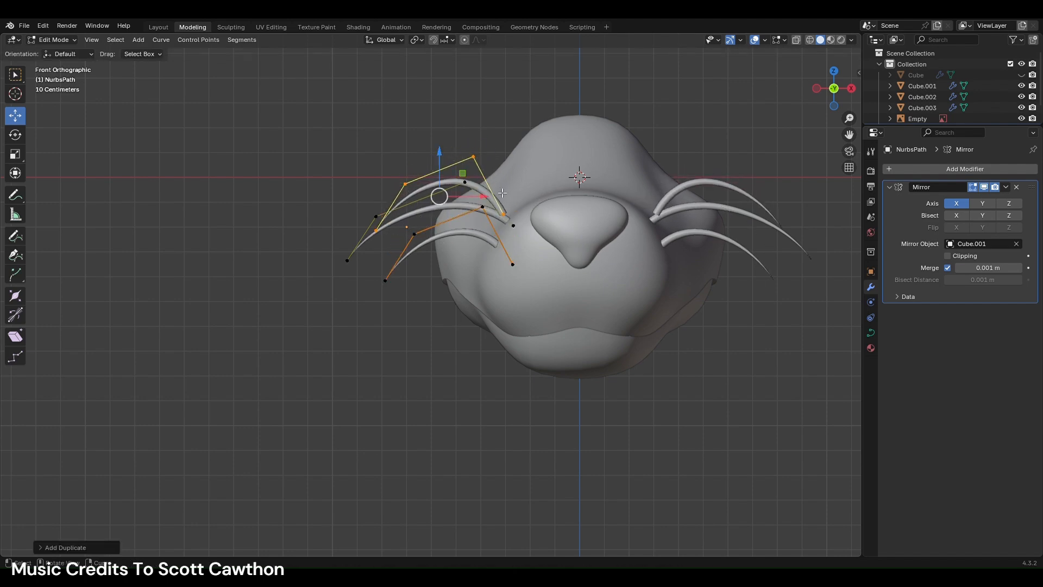
# - Raise the top whisker's tip and lower the adjacent control point to turn the end upward
pyautogui.click(383, 232)
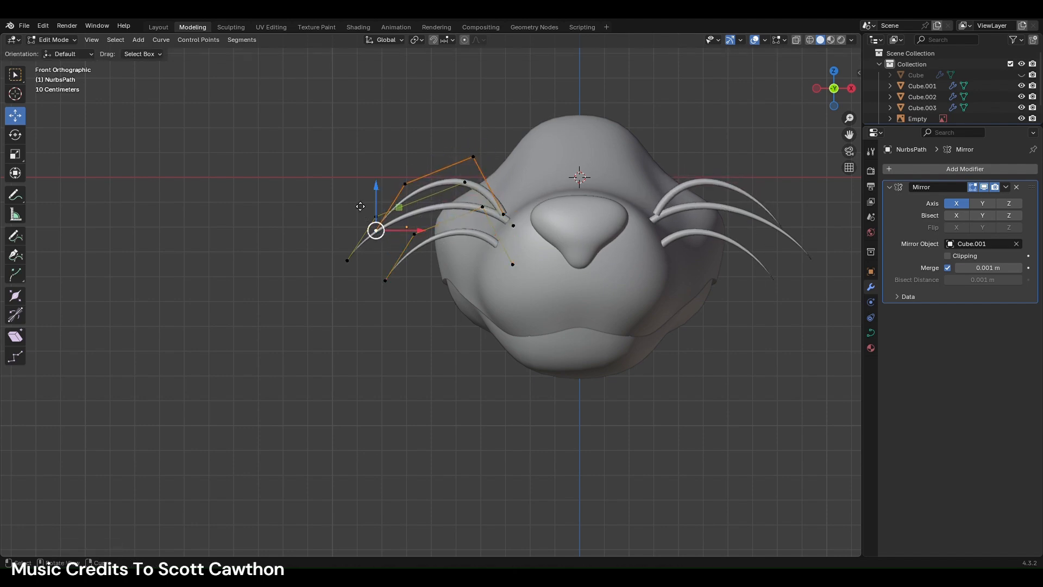
pyautogui.press('g')
pyautogui.click(350, 180)
pyautogui.click(419, 193)
pyautogui.press('g')
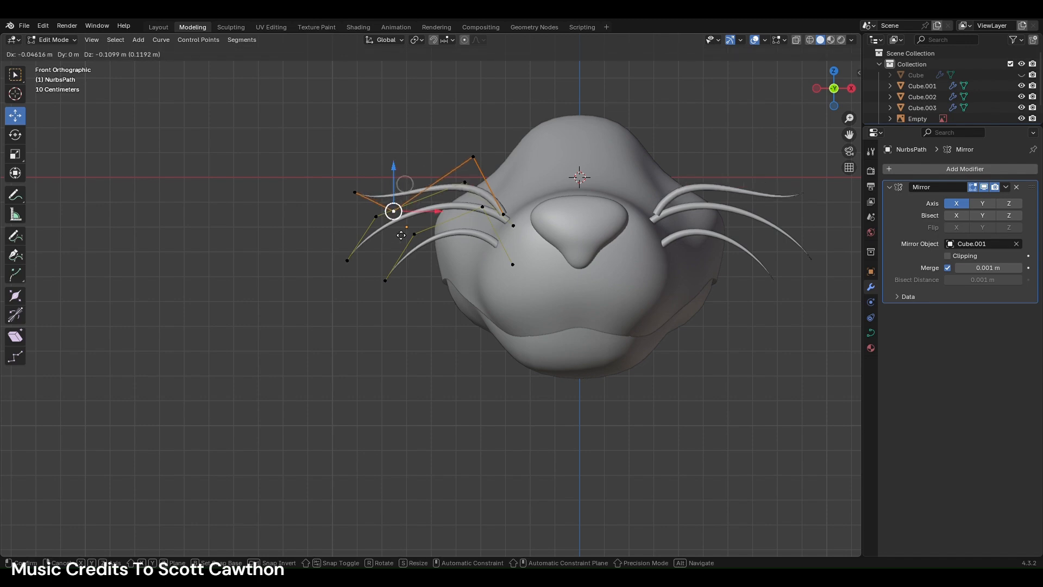
pyautogui.click(387, 243)
# - Lower the top whisker's inner bend point and move its root point inward to the middle whisker's root
pyautogui.click(472, 165)
pyautogui.press('g')
pyautogui.click(470, 173)
pyautogui.click(507, 215)
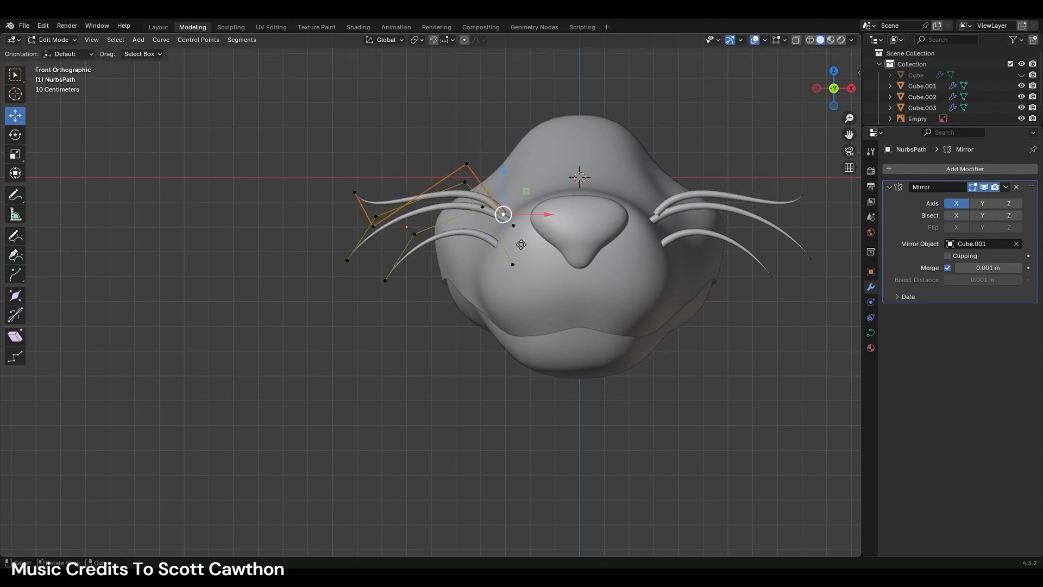
pyautogui.press('g')
pyautogui.click(509, 220)
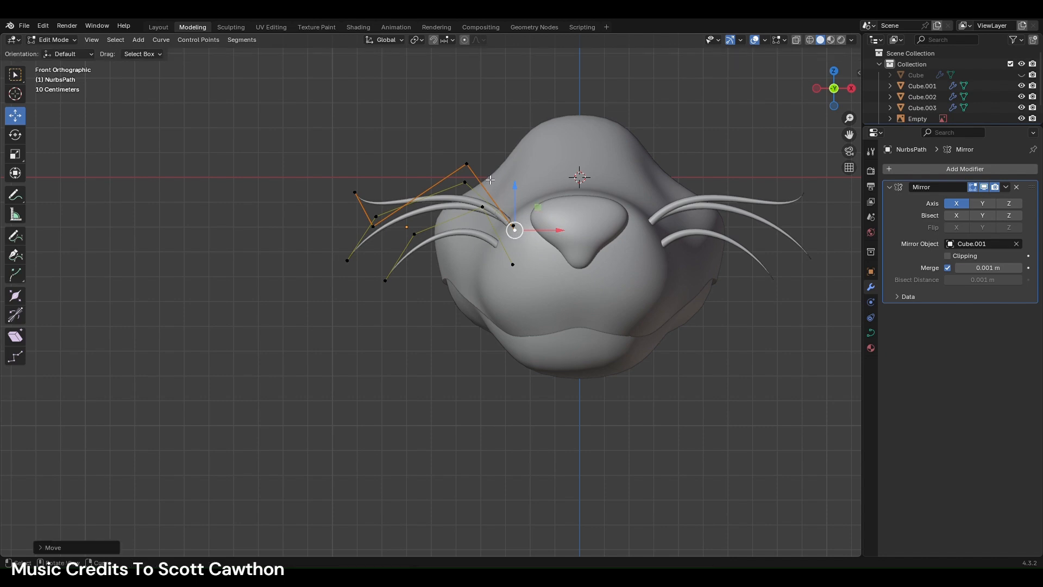
# - Move the entire top whisker back along the Y axis and lower it slightly
pyautogui.press('l')
pyautogui.click(478, 163)
pyautogui.press('l')
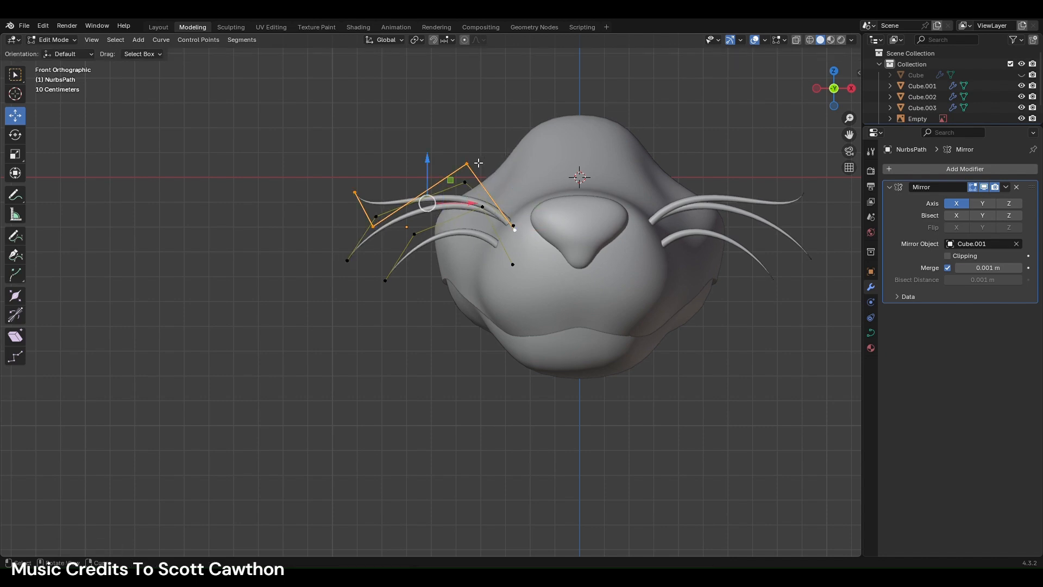
pyautogui.click(818, 88)
pyautogui.press('g')
pyautogui.press('y')
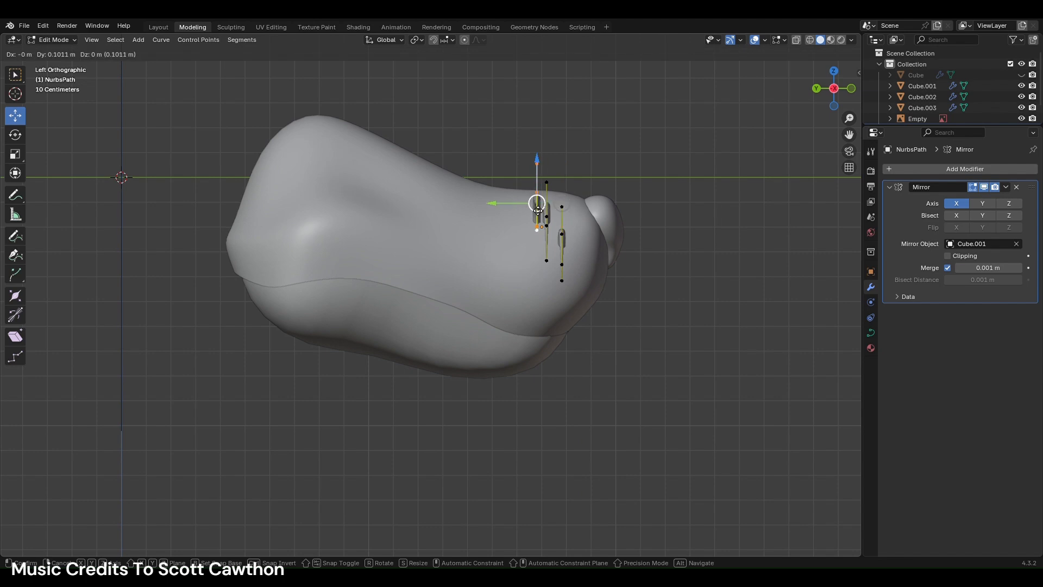
pyautogui.click(587, 172)
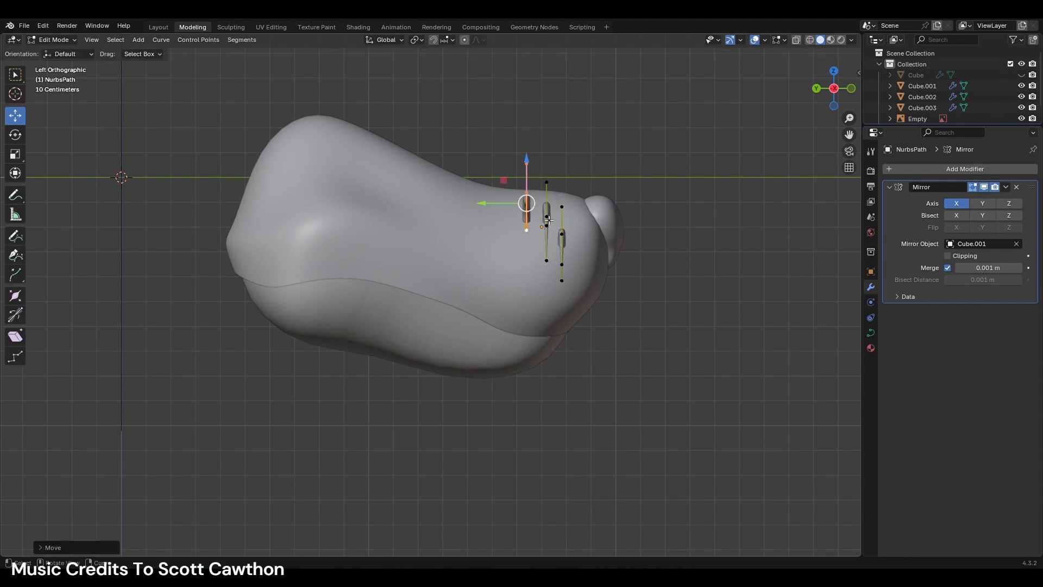
pyautogui.moveTo(528, 180); pyautogui.dragTo(531, 185)
pyautogui.moveTo(652, 198); pyautogui.dragTo(648, 237, button='middle')
pyautogui.click(834, 97)
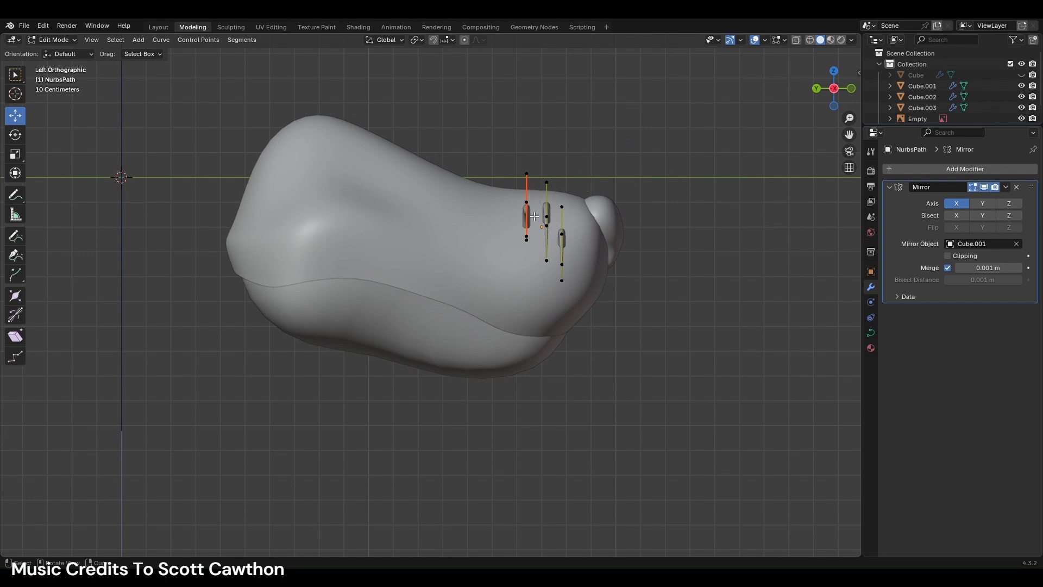
# - Curve the rear whisker in depth by pulling an outer control point backward and adjusting its upper bend point
pyautogui.moveTo(528, 239); pyautogui.dragTo(503, 241)
pyautogui.click(520, 249)
pyautogui.click(532, 206)
pyautogui.moveTo(529, 204)
pyautogui.mouseDown()
pyautogui.moveTo(542, 203)
pyautogui.moveTo(548, 181)
pyautogui.moveTo(532, 188)
pyautogui.mouseUp()
pyautogui.hotkey('ctrl', 'z')
pyautogui.click(529, 180)
# - Move the middle whisker's outer bend point forward toward the nose in side view to curve it in depth
pyautogui.click(550, 230)
pyautogui.press('g')
pyautogui.click(576, 235)
pyautogui.hotkey('ctrl', 'z')
pyautogui.click(552, 219)
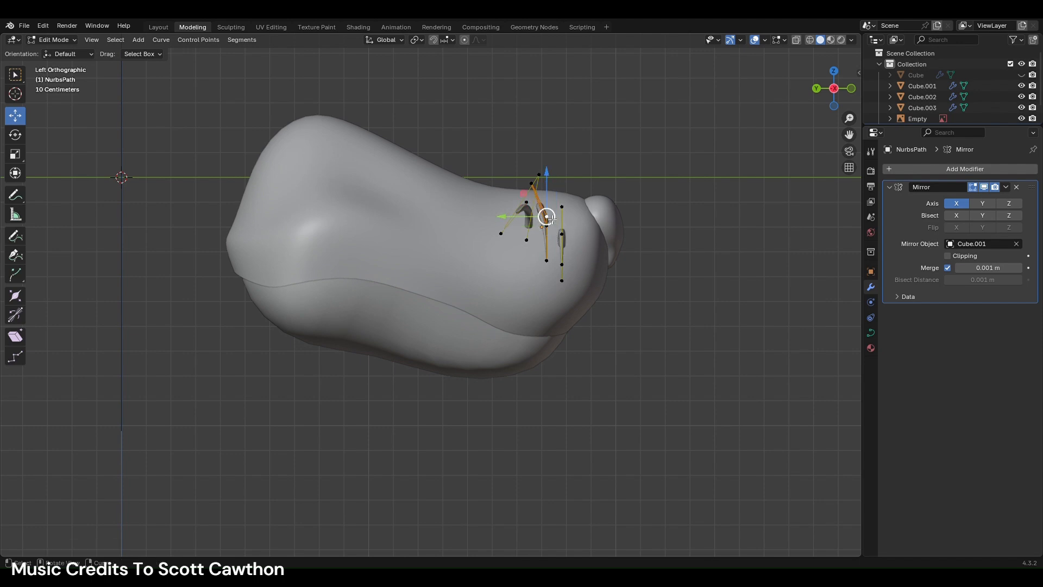
pyautogui.press('g')
pyautogui.click(586, 223)
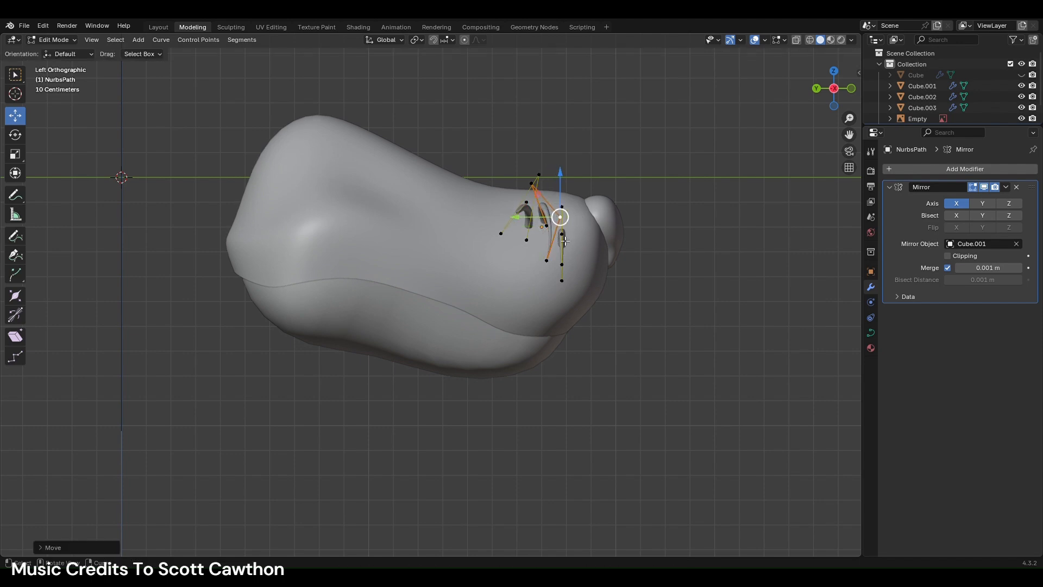
# - Offset the front whisker's upper bend point backward and its outer bend point forward in side view
pyautogui.press('g')
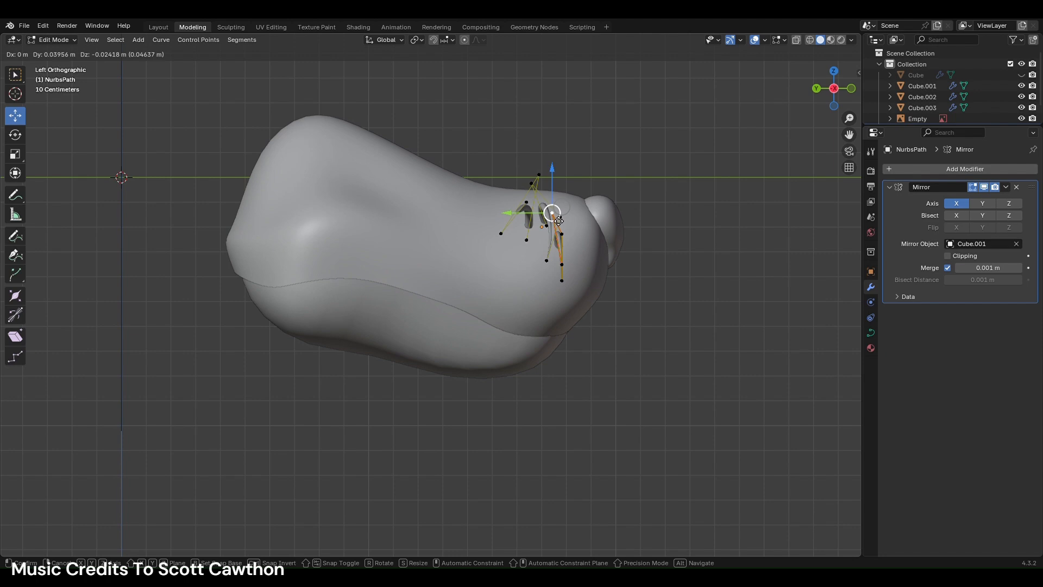
pyautogui.click(567, 238)
pyautogui.click(566, 238)
pyautogui.press('g')
pyautogui.click(581, 238)
pyautogui.click(643, 249)
# - Raise the entire top whisker, and move the lowest whisker up closer to the middle one
pyautogui.scroll(-3, 613, 248)
pyautogui.moveTo(564, 254); pyautogui.dragTo(483, 267, button='middle')
pyautogui.press('l')
pyautogui.click(836, 88)
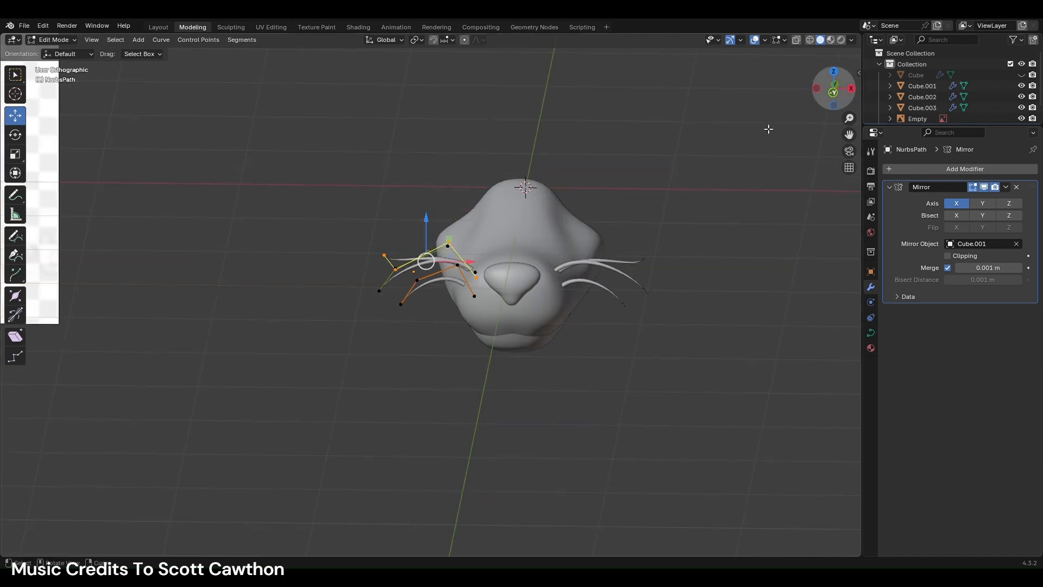
pyautogui.scroll(4, 489, 176)
pyautogui.moveTo(427, 176); pyautogui.dragTo(432, 161)
pyautogui.click(523, 252)
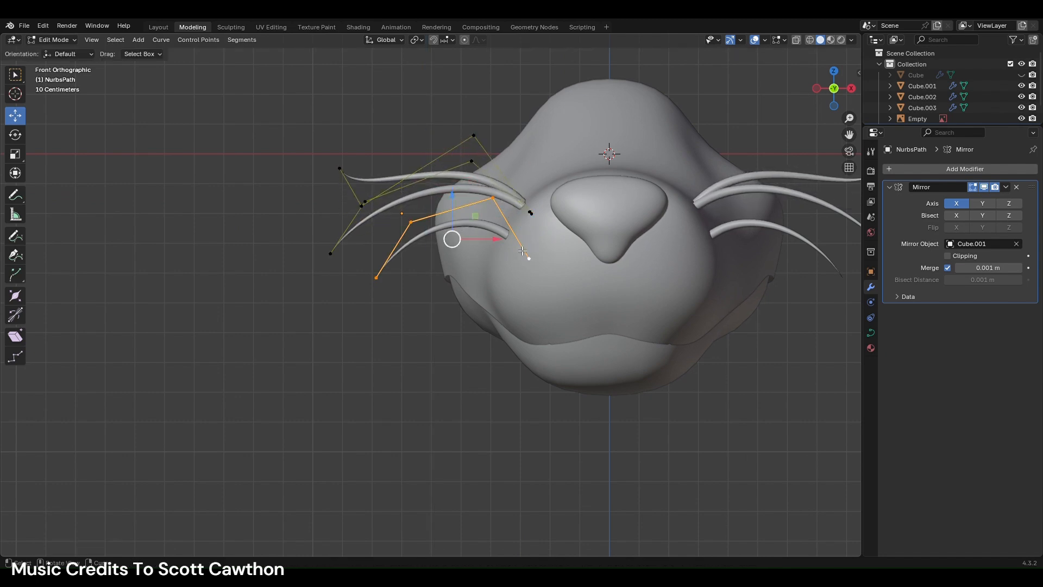
pyautogui.moveTo(457, 215)
pyautogui.mouseDown()
pyautogui.moveTo(458, 187)
pyautogui.moveTo(460, 199)
pyautogui.mouseUp()
# - Select only the top whisker, then move it slightly higher and toward the snout
pyautogui.press('l')
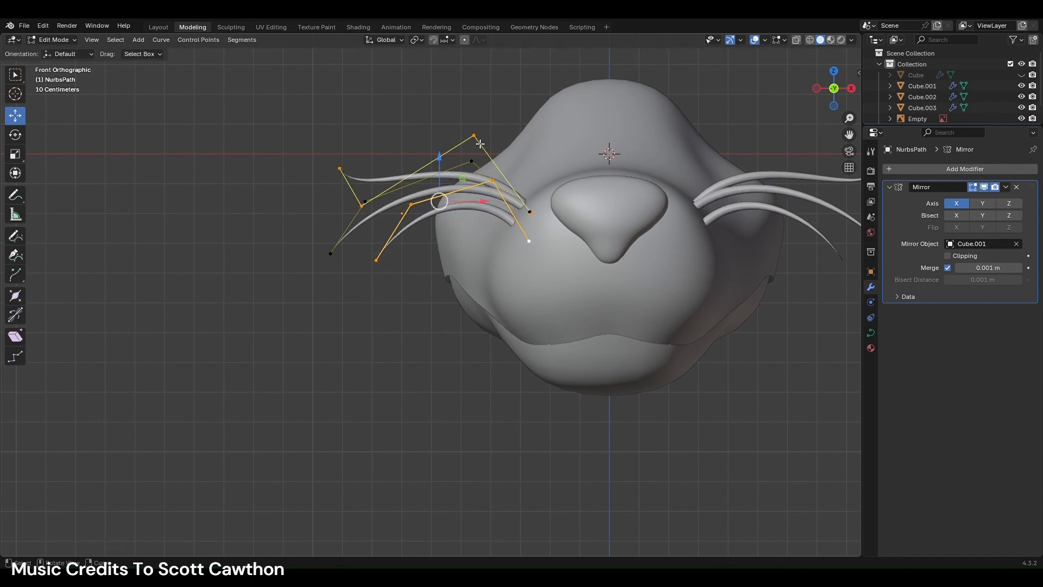
pyautogui.click(510, 144)
pyautogui.press('l')
pyautogui.moveTo(437, 155); pyautogui.dragTo(439, 145)
pyautogui.moveTo(475, 177); pyautogui.dragTo(476, 181)
# - Select only the lowest whisker and rotate it by about -7 degrees in front view
pyautogui.click(524, 245)
pyautogui.press('l')
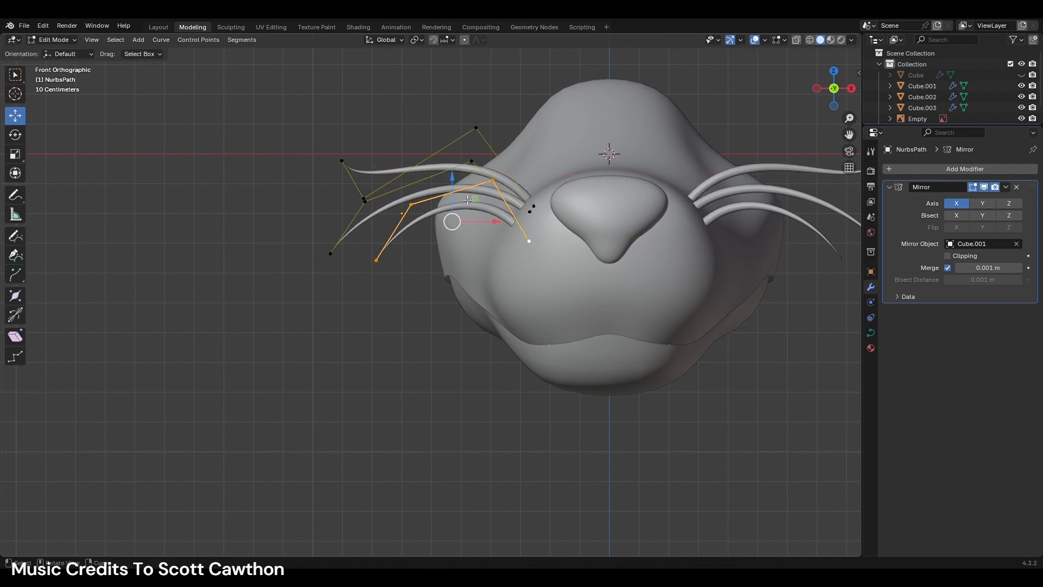
pyautogui.press('r')
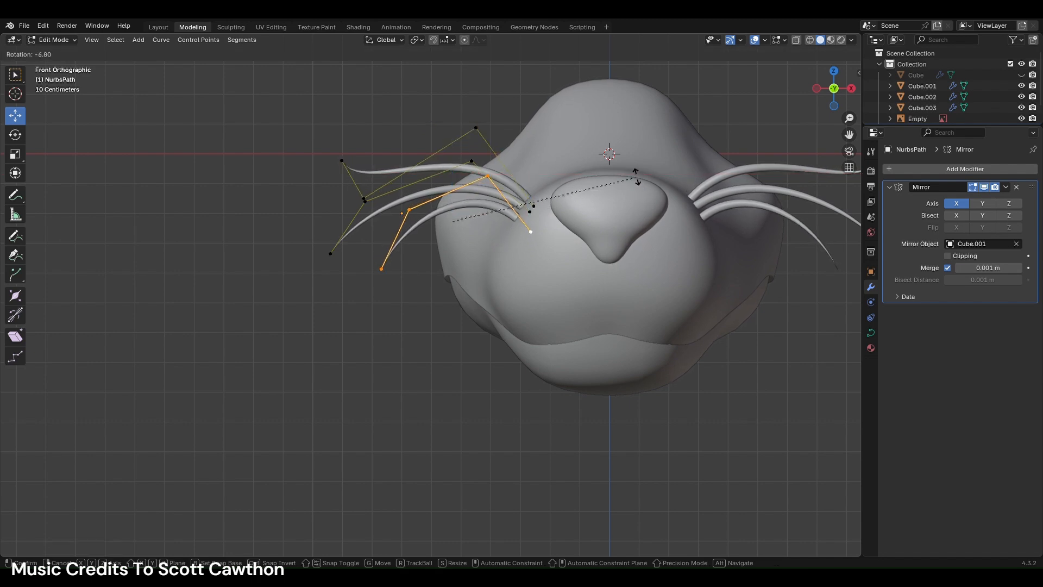
pyautogui.click(635, 177)
# - Select the top whisker and rotate it slightly in the left side view
pyautogui.moveTo(557, 250); pyautogui.dragTo(603, 259, button='middle')
pyautogui.moveTo(592, 209); pyautogui.dragTo(574, 157, button='middle')
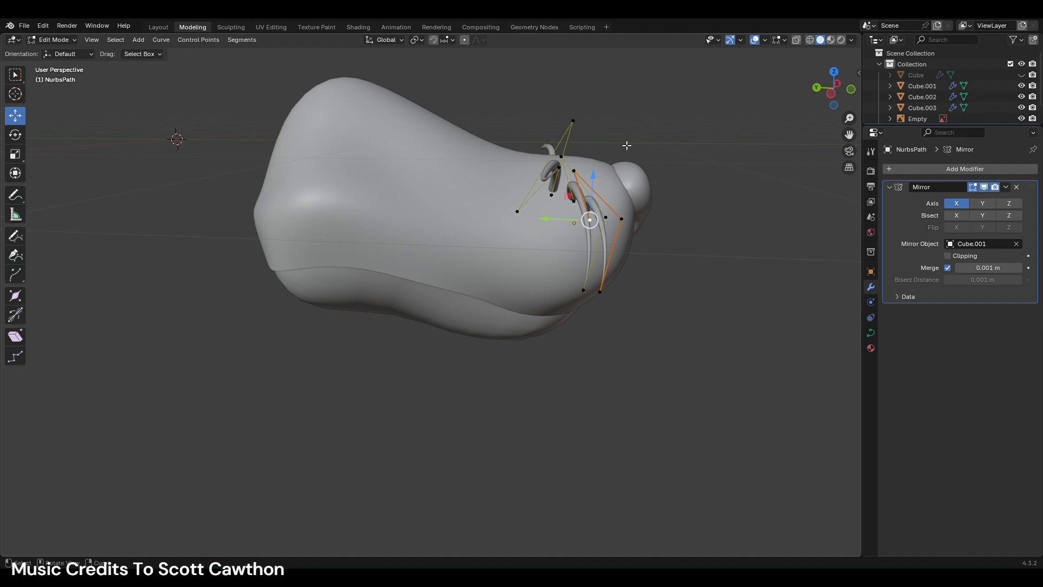
pyautogui.press('l')
pyautogui.click(831, 94)
pyautogui.press('r')
pyautogui.click(688, 188)
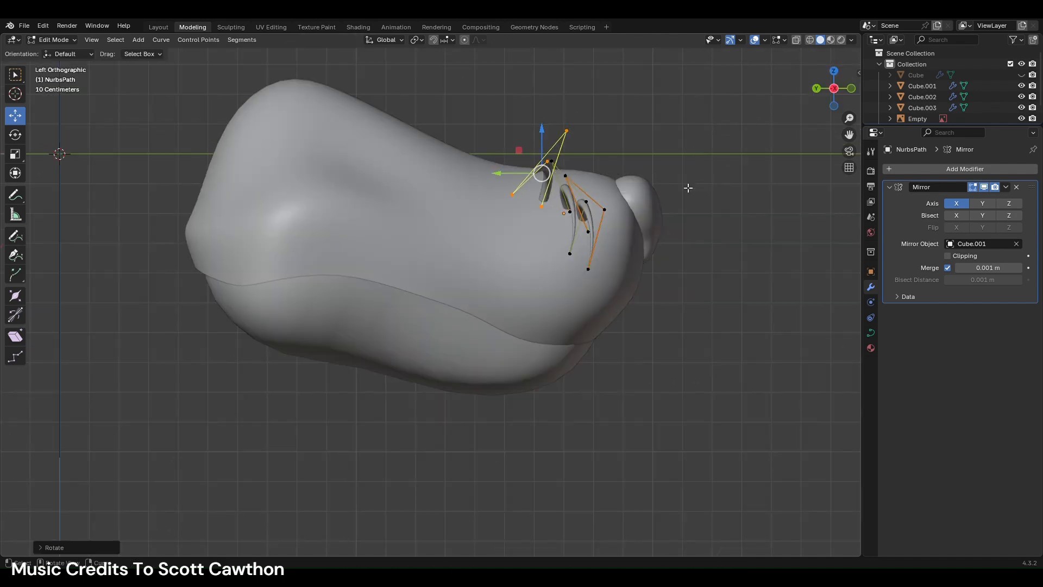
# - Rotate the lowest whisker by about -12 degrees in side view and move it slightly forward toward the nose
pyautogui.click(620, 223)
pyautogui.press('l')
pyautogui.press('r')
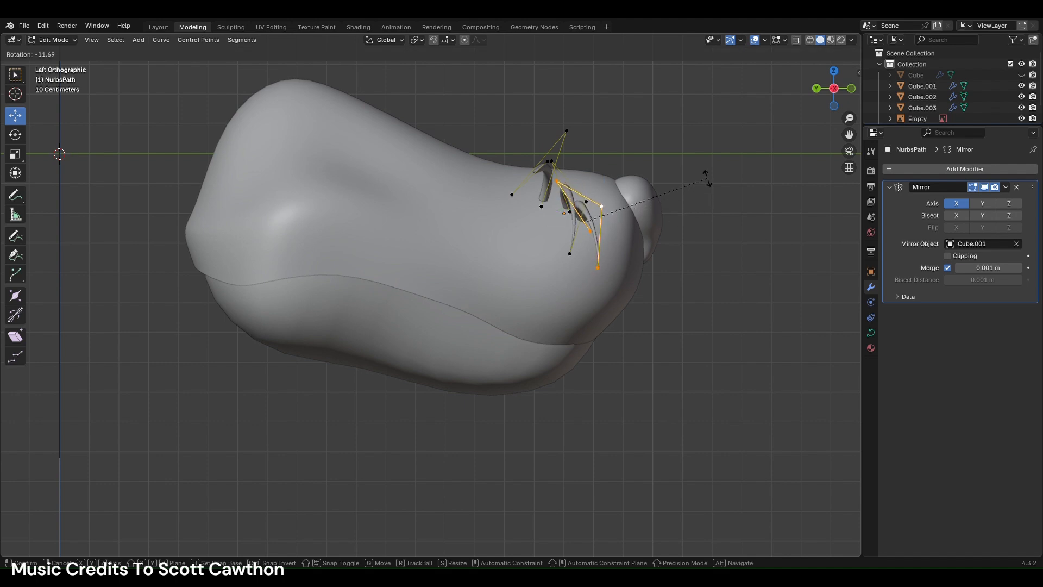
pyautogui.click(587, 221)
pyautogui.moveTo(587, 221); pyautogui.dragTo(599, 224)
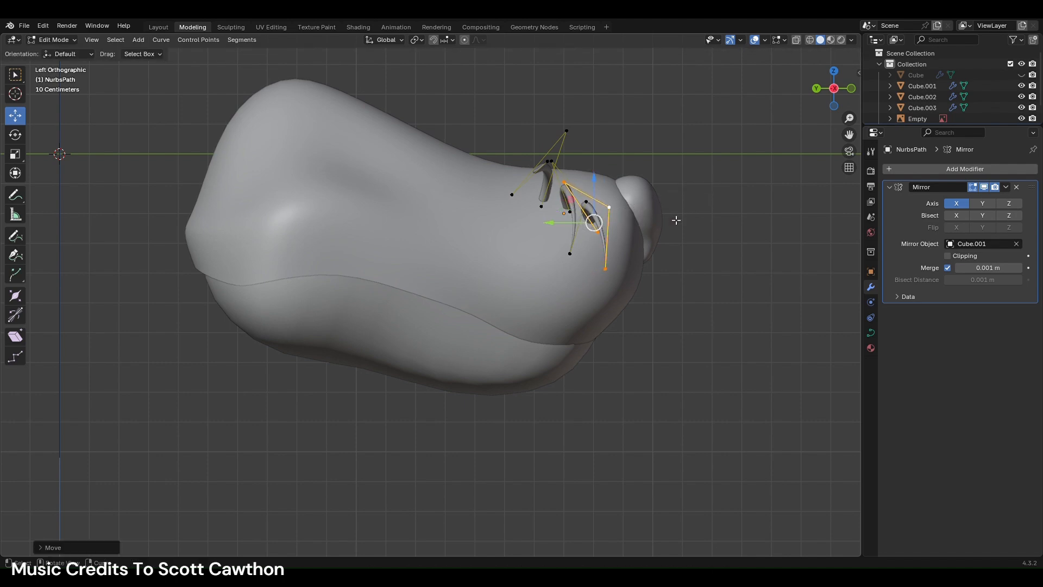
pyautogui.click(676, 219)
pyautogui.click(852, 90)
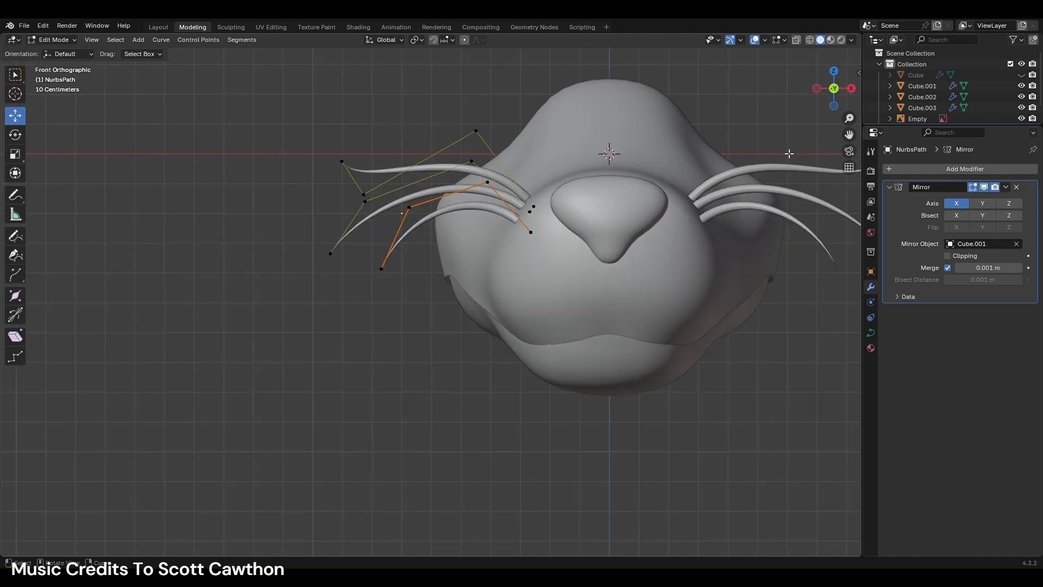
# - Select all three whiskers and slightly reduce their thickness with Shrink/Fatten
pyautogui.scroll(-3, 740, 211)
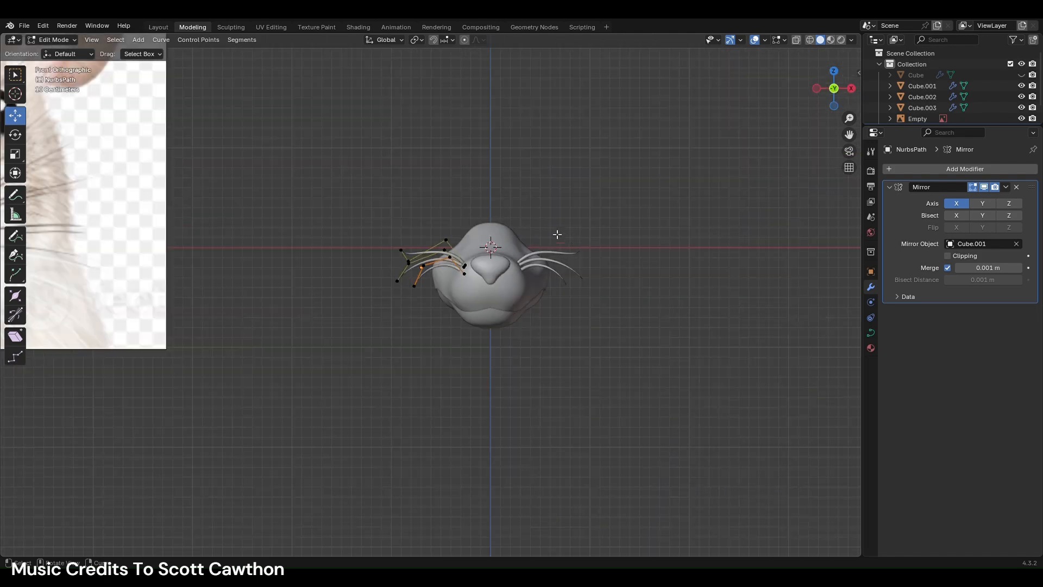
pyautogui.press('a')
pyautogui.scroll(1, 630, 240)
pyautogui.hotkey('alt', 's')
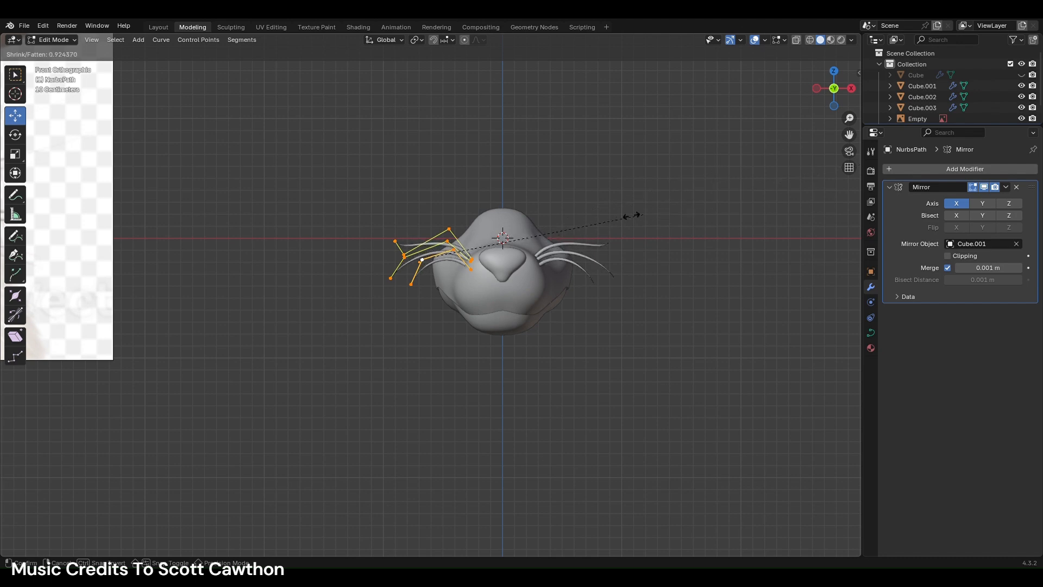
pyautogui.click(498, 232)
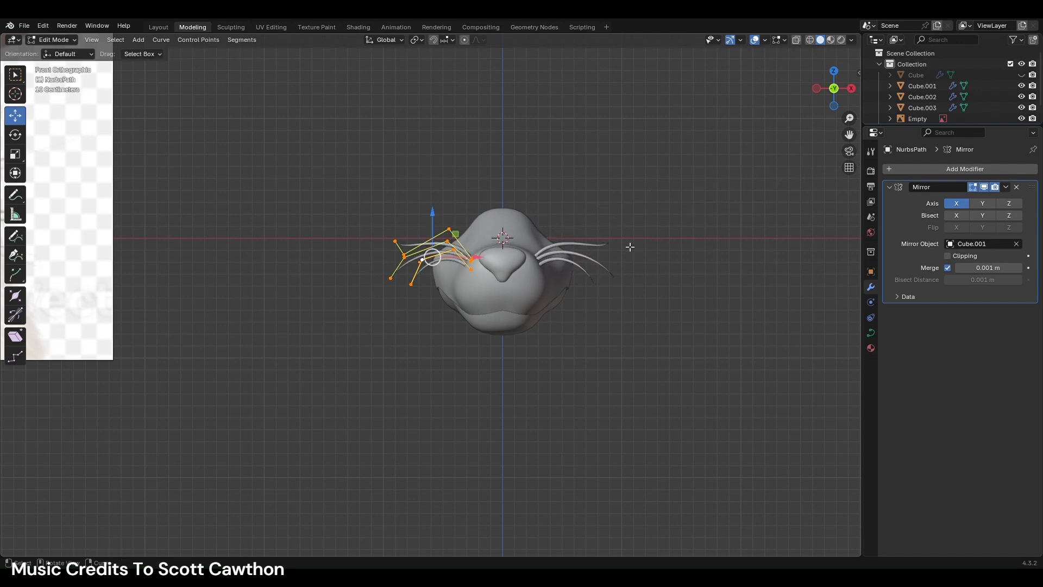
# - Scale all whiskers up, stretching them further along X, and shift them slightly outward and down in front view
pyautogui.press('s')
pyautogui.click(659, 242)
pyautogui.scroll(3, 501, 250)
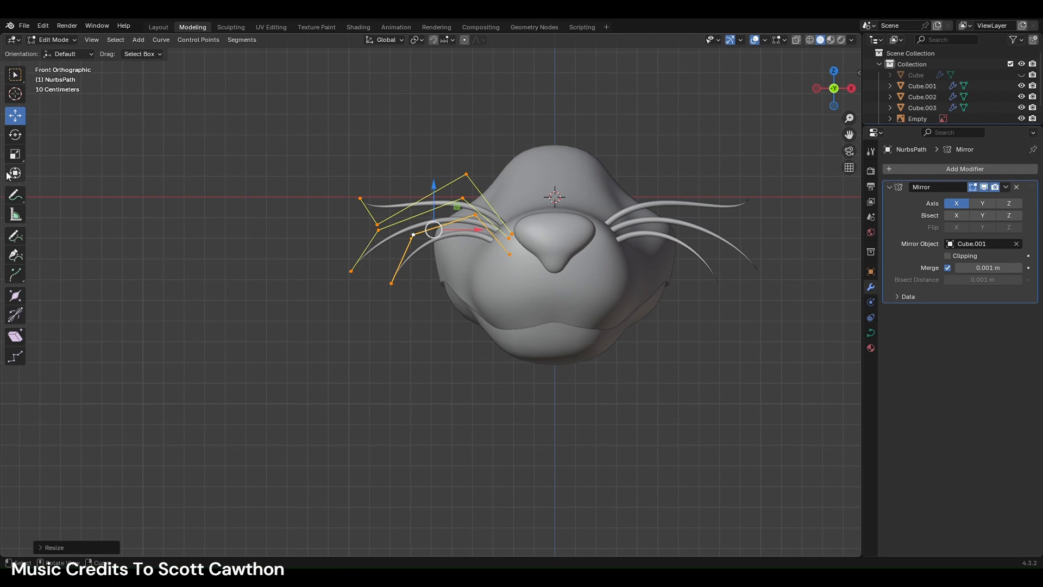
pyautogui.click(15, 154)
pyautogui.moveTo(476, 231); pyautogui.dragTo(484, 233)
pyautogui.click(15, 115)
pyautogui.press('g')
pyautogui.click(563, 242)
# - Thin all the whiskers further with Shrink/Fatten and switch to the Layout workspace, keeping the whisker curve in Edit Mode
pyautogui.hotkey('alt', 's')
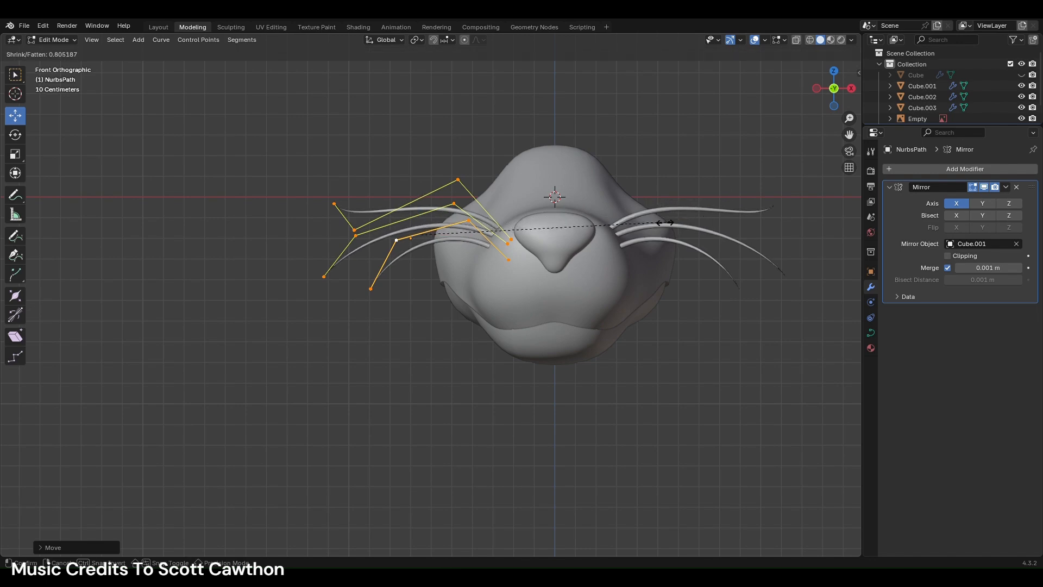
pyautogui.click(276, 69)
pyautogui.click(164, 28)
pyautogui.click(407, 314)
pyautogui.scroll(-2, 425, 335)
pyautogui.press('Tab')
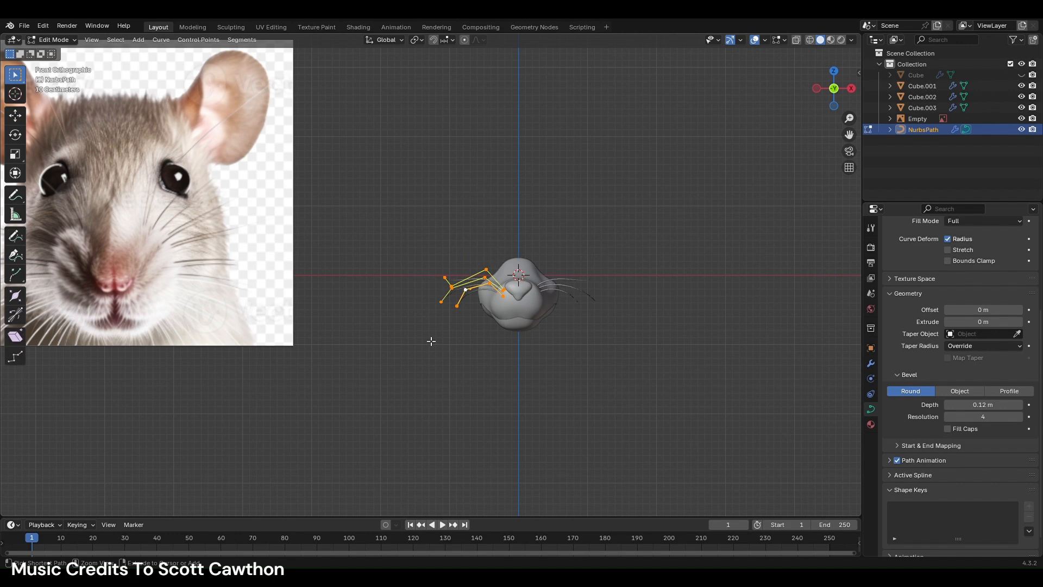
pyautogui.scroll(4, 431, 341)
pyautogui.press('Tab')
pyautogui.press('Tab')
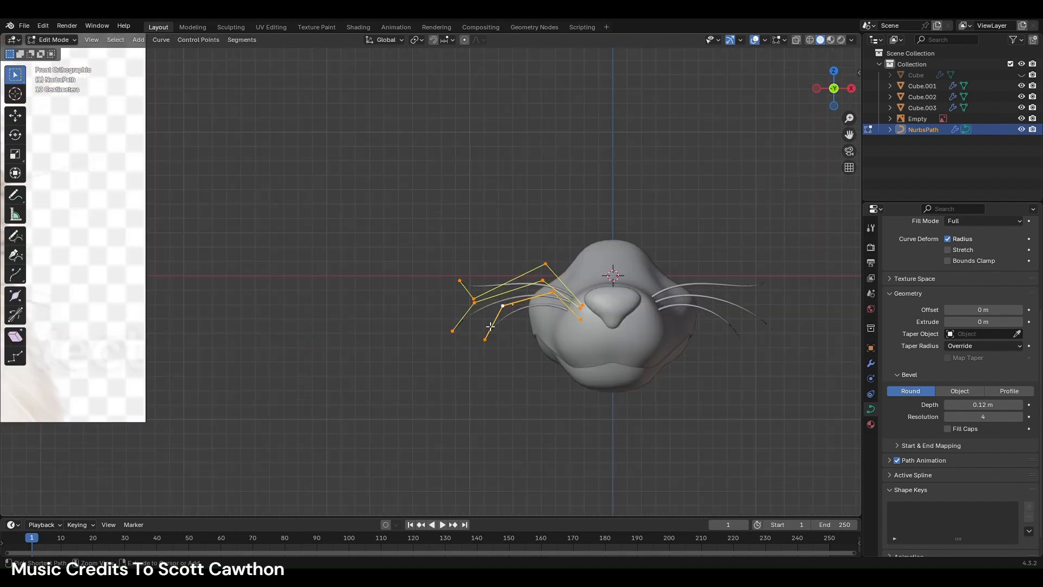
# - Move all whiskers forward toward the nose in side view, tilting them forward and rescaling them slightly
pyautogui.click(15, 117)
pyautogui.click(817, 88)
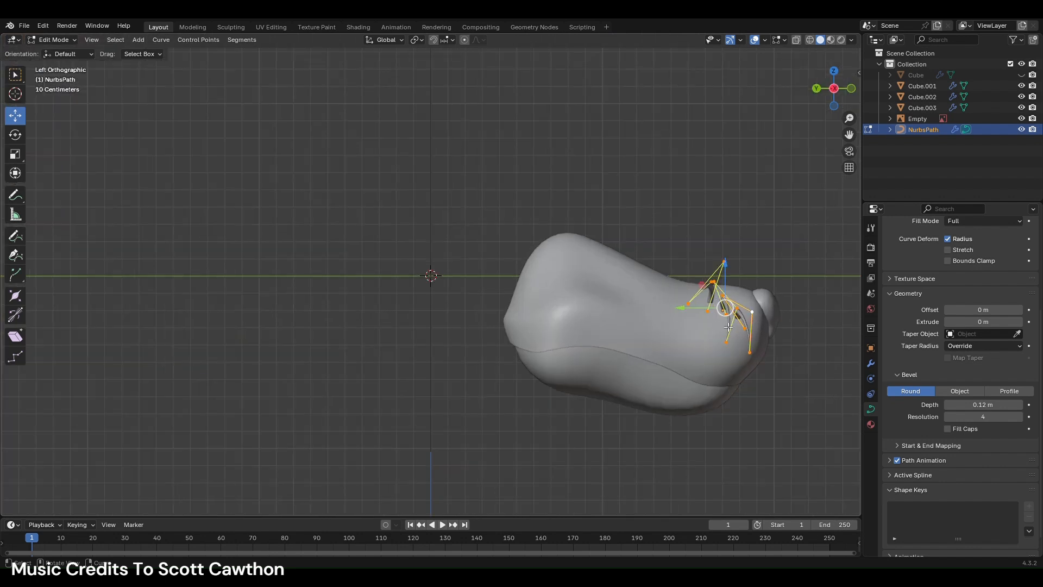
pyautogui.moveTo(725, 308); pyautogui.dragTo(764, 312)
pyautogui.press('r')
pyautogui.click(837, 276)
pyautogui.press('s')
pyautogui.press('Return')
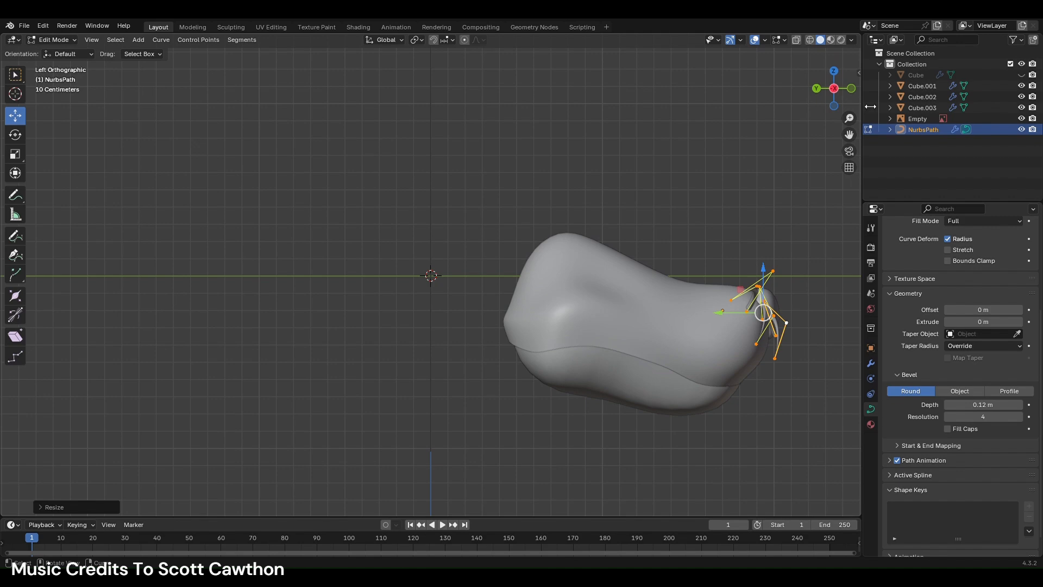
# - Select the three whisker root points in top view, move them inward and back into the snout, and scale their spacing
pyautogui.click(834, 71)
pyautogui.keyDown('shift'); pyautogui.moveTo(712, 339); pyautogui.dragTo(647, 214, button='middle'); pyautogui.keyUp('shift')
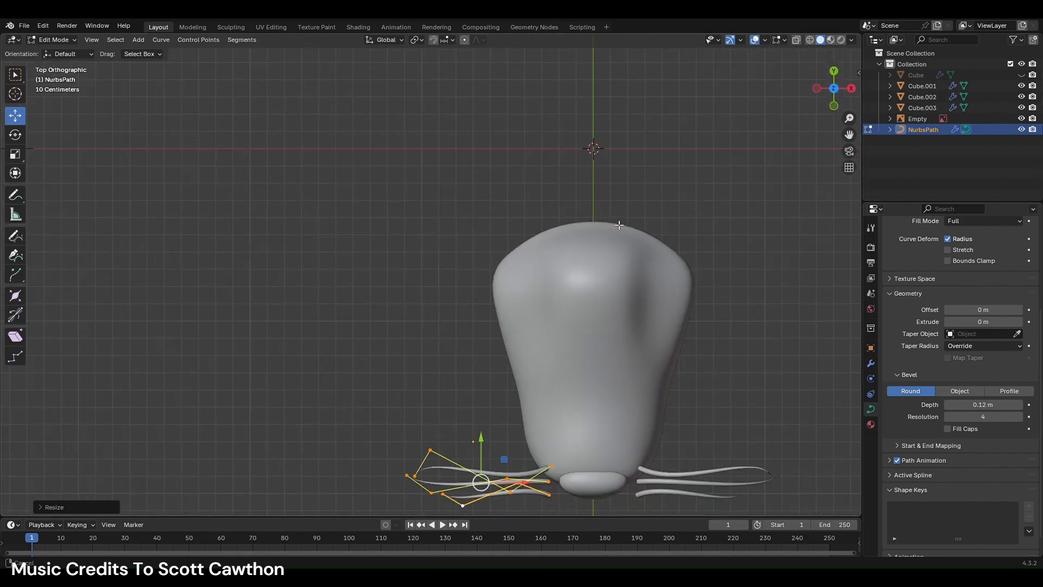
pyautogui.scroll(2, 527, 385)
pyautogui.click(542, 376)
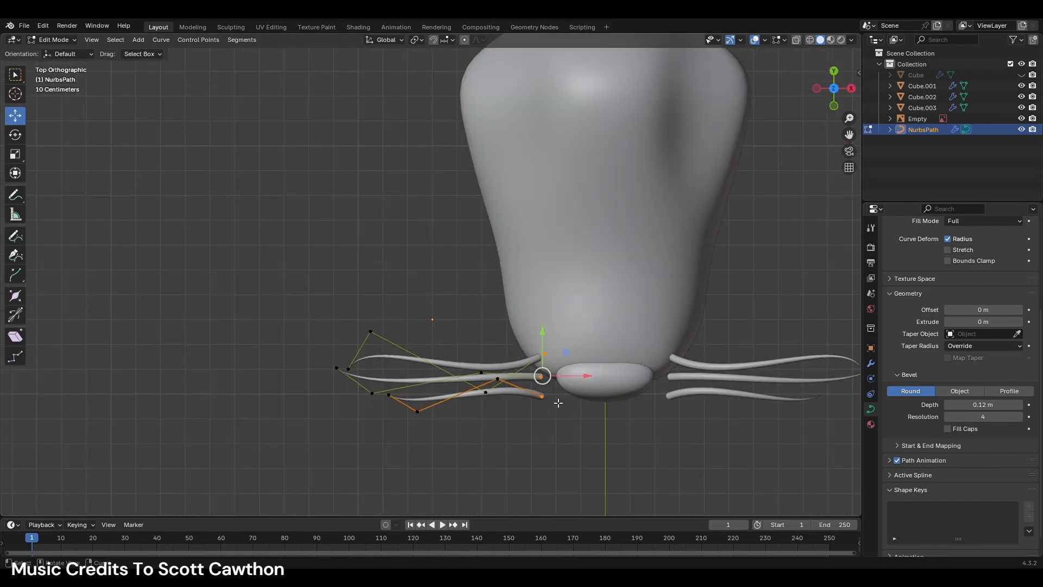
pyautogui.moveTo(552, 376); pyautogui.dragTo(565, 354)
pyautogui.press('s')
pyautogui.click(641, 367)
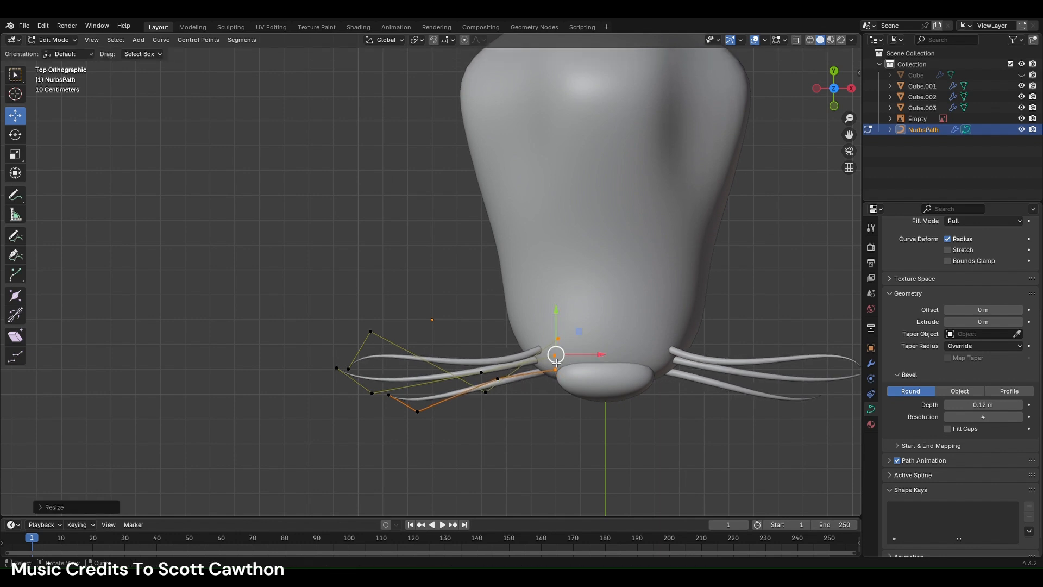
pyautogui.moveTo(557, 362); pyautogui.dragTo(557, 357)
# - Box-select the three inner bend points and move them forward, slightly inward toward the nose
pyautogui.moveTo(469, 355); pyautogui.dragTo(518, 414)
pyautogui.press('g')
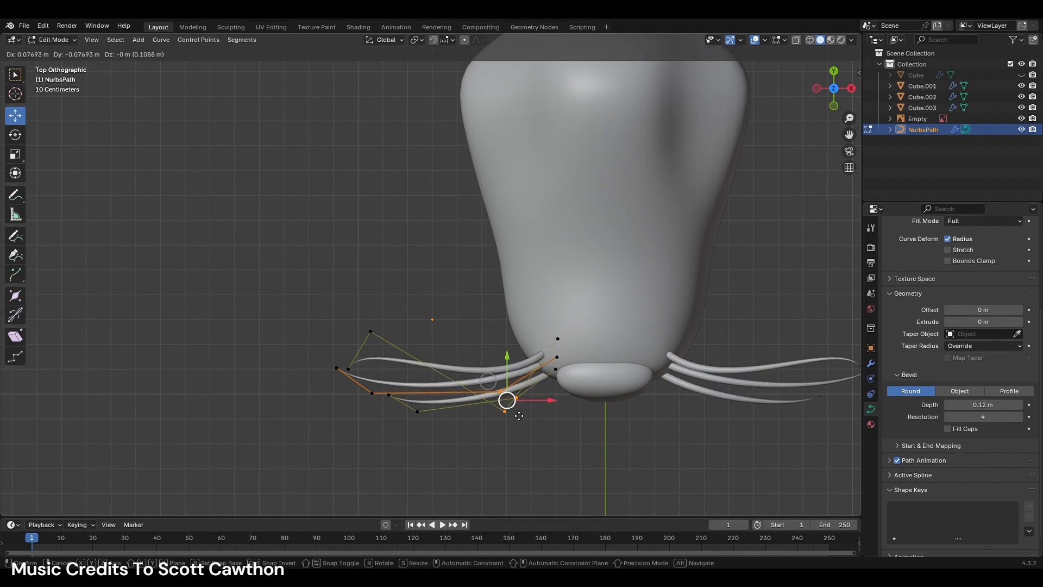
pyautogui.click(500, 407)
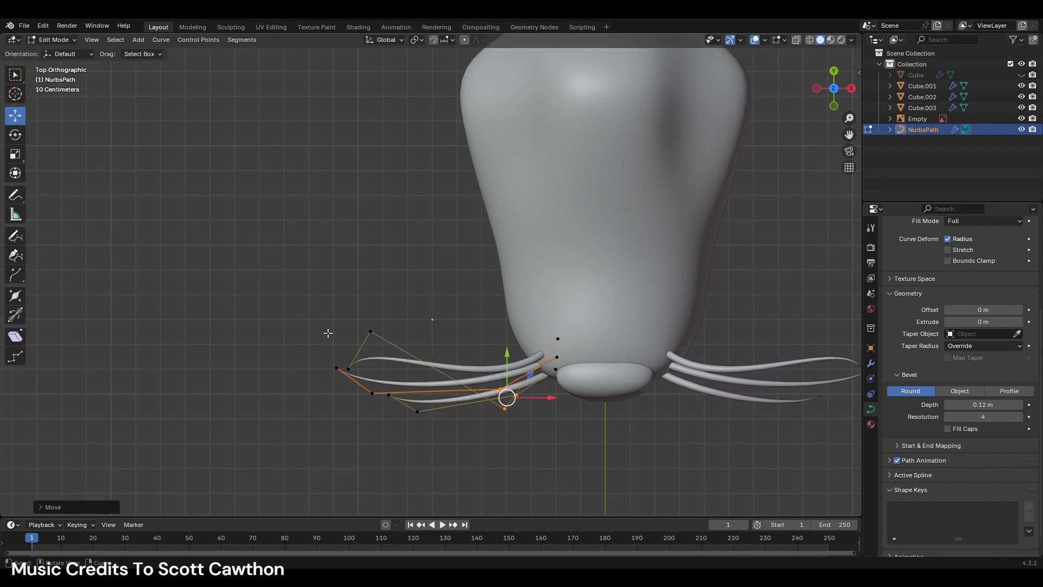
# - Try moving the three outer bend points back along Y, and undo that move
pyautogui.click(371, 393)
pyautogui.keyDown('shift'); pyautogui.click(370, 332); pyautogui.keyUp('shift')
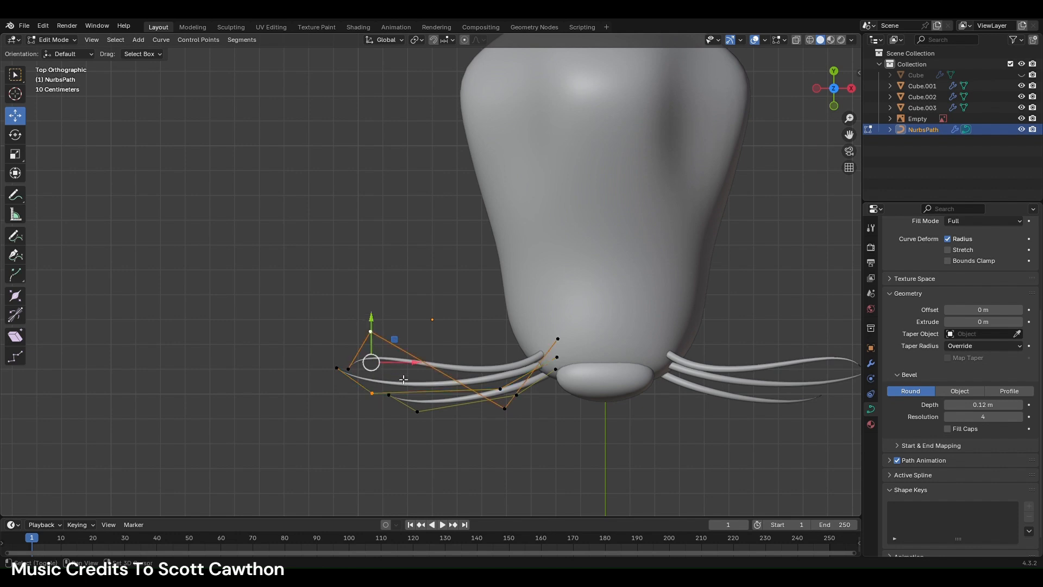
pyautogui.press('g')
pyautogui.press('y')
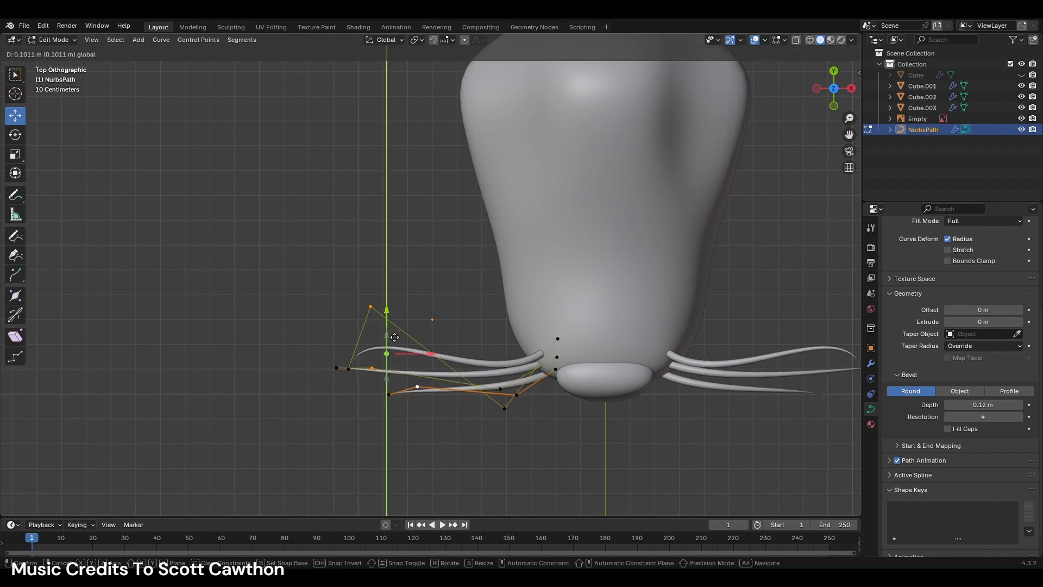
pyautogui.moveTo(394, 334); pyautogui.dragTo(394, 333)
pyautogui.hotkey('ctrl', 'z')
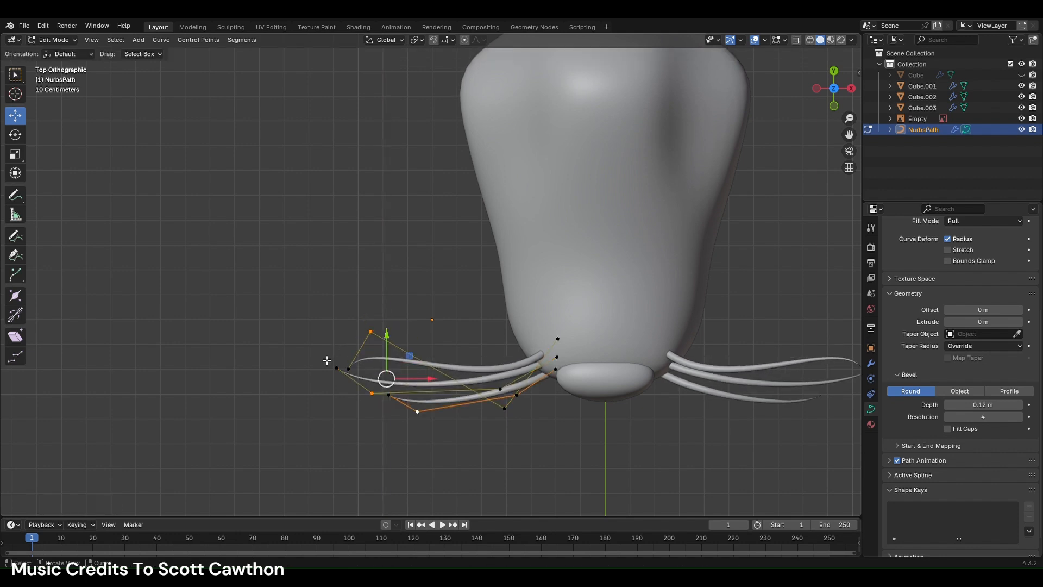
# - Reposition the tip points of the three whiskers individually in top view
pyautogui.click(321, 383)
pyautogui.moveTo(418, 415); pyautogui.dragTo(338, 374)
pyautogui.rightClick(416, 416)
pyautogui.click(505, 409)
pyautogui.click(357, 383)
pyautogui.click(388, 382)
pyautogui.click(354, 397)
pyautogui.click(337, 368)
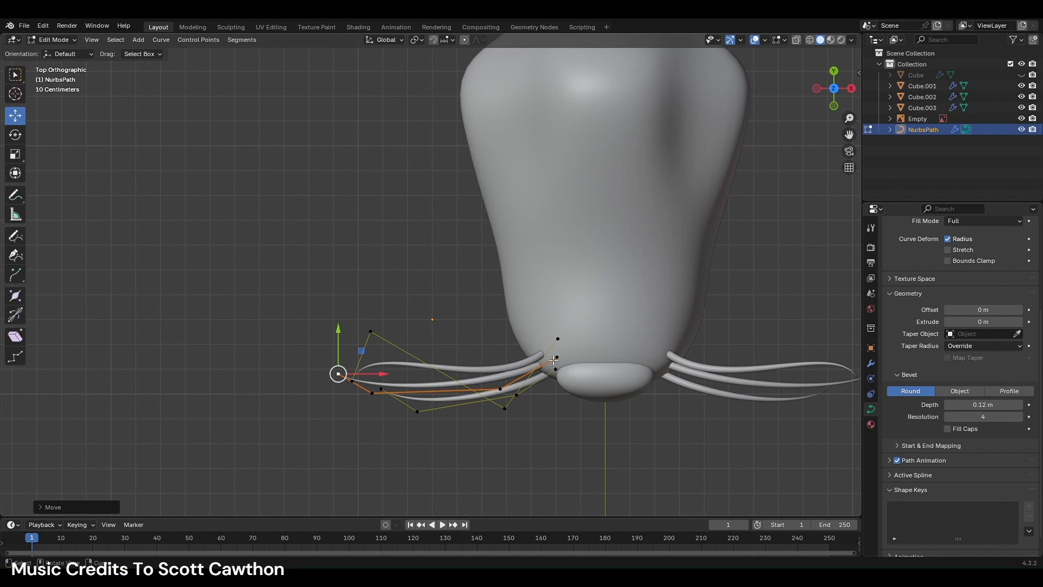
# - Move the middle whisker's inner bend point backward and its outer bend point forward and slightly inward
pyautogui.click(507, 390)
pyautogui.moveTo(506, 376); pyautogui.dragTo(507, 335)
pyautogui.click(383, 397)
pyautogui.moveTo(381, 401); pyautogui.dragTo(403, 419)
# - Step back through the last edits and redo the middle whisker's outer bend point move
pyautogui.click(363, 370)
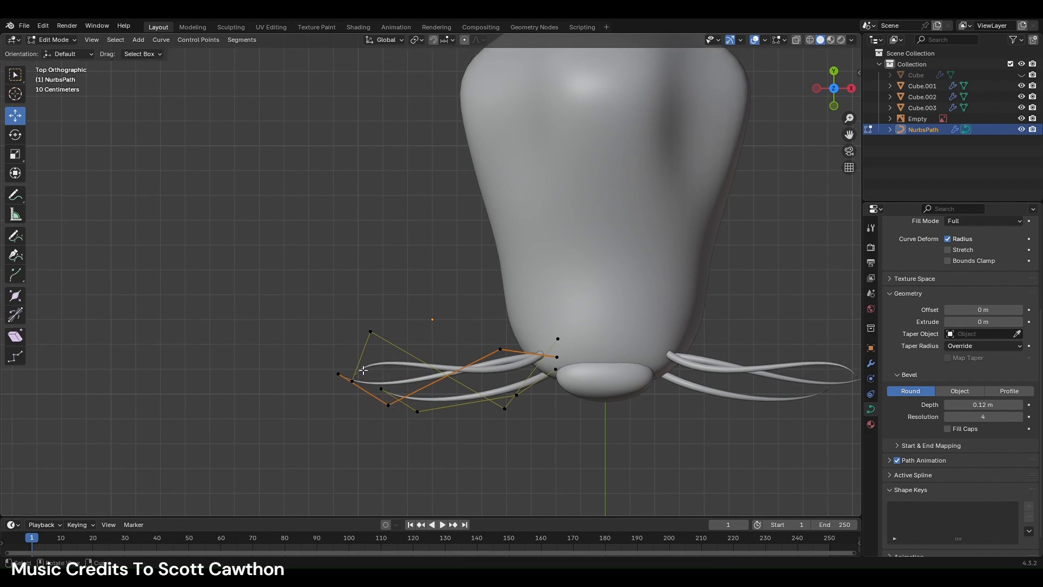
pyautogui.hotkey('ctrl', 'z')
pyautogui.hotkey('ctrl', 'z')
pyautogui.hotkey('ctrl', 'z')
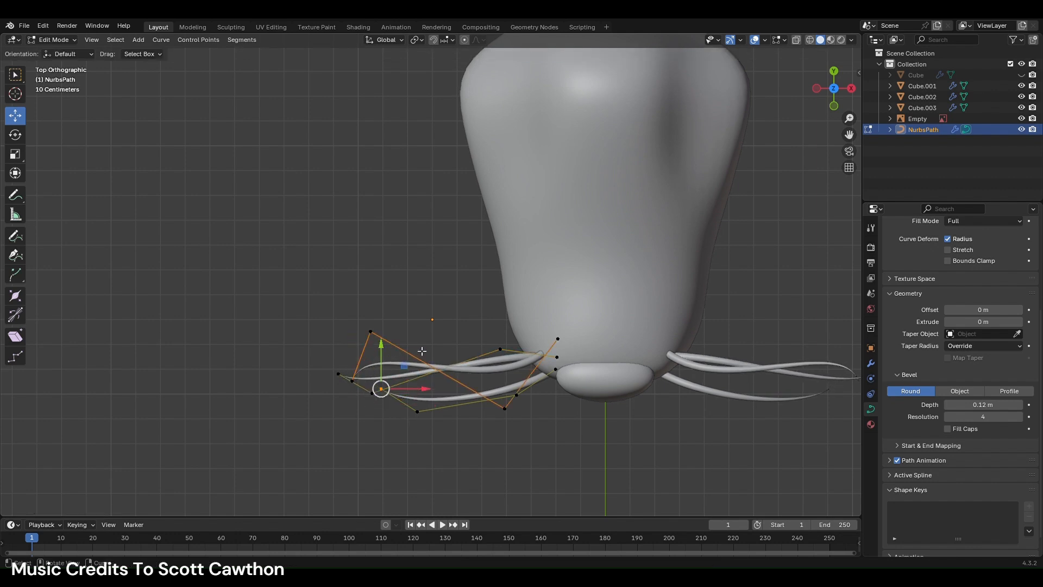
pyautogui.hotkey('ctrl', 'shift', 'z')
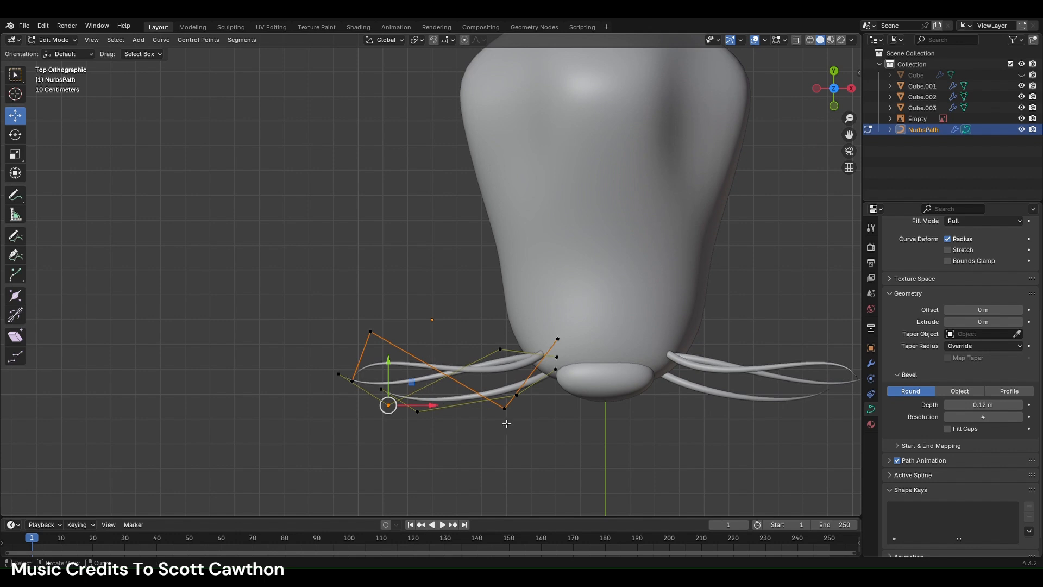
# - Move the lowest whisker's outer bend point and its inner bend point backward along Y
pyautogui.click(418, 412)
pyautogui.press('g')
pyautogui.press('y')
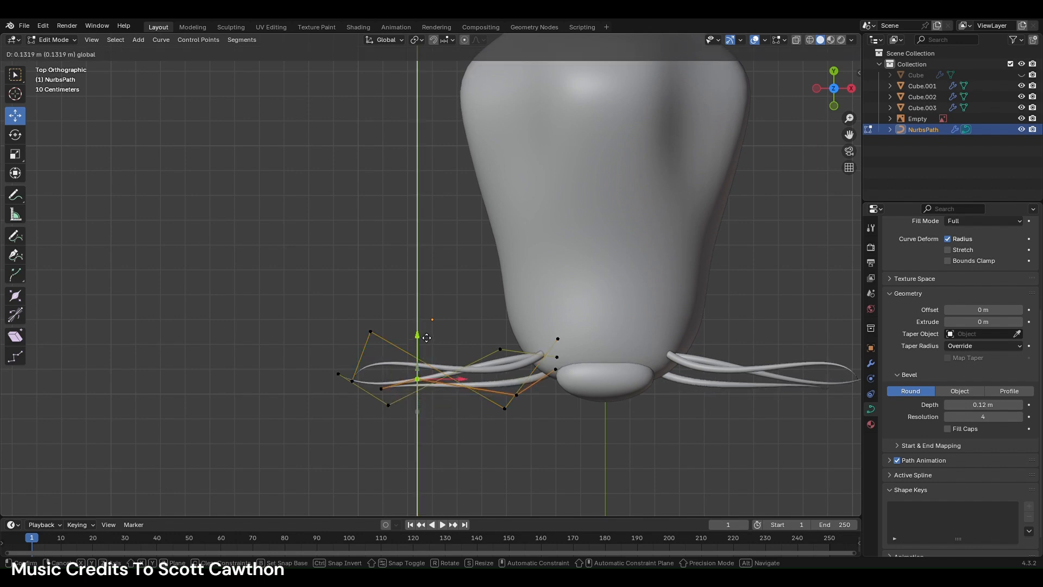
pyautogui.click(430, 321)
pyautogui.click(516, 394)
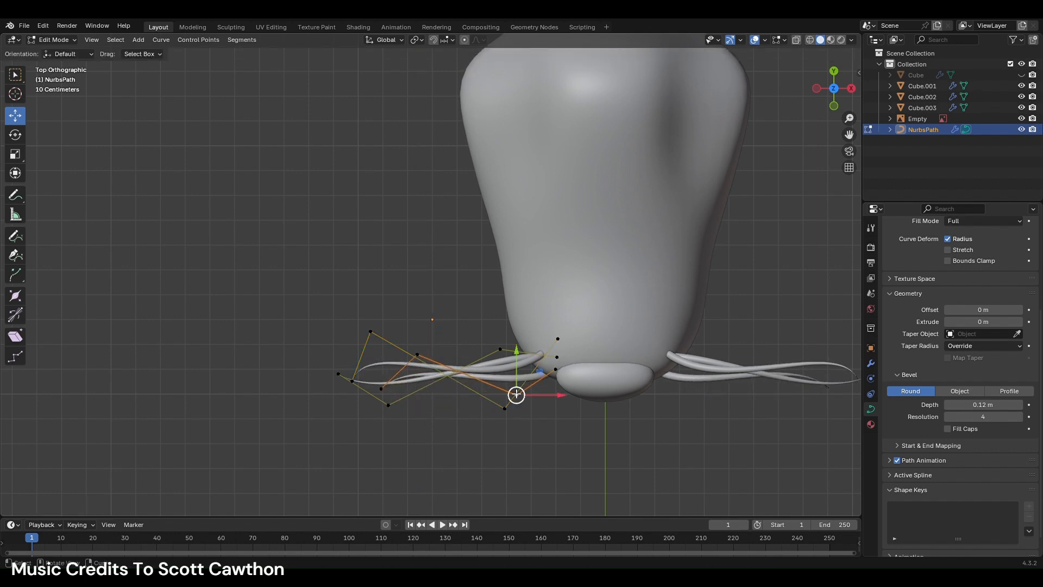
pyautogui.press('g')
pyautogui.press('y')
pyautogui.click(518, 350)
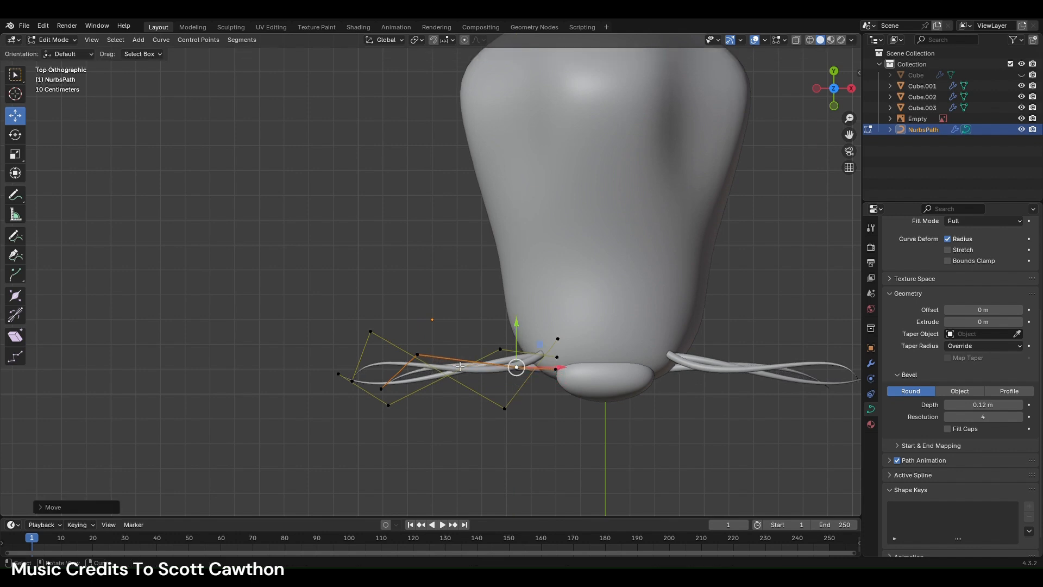
# - Move the lowest whisker's outer bend point forward along Y and its inner bend point outward from the snout
pyautogui.click(417, 355)
pyautogui.press('g')
pyautogui.press('y')
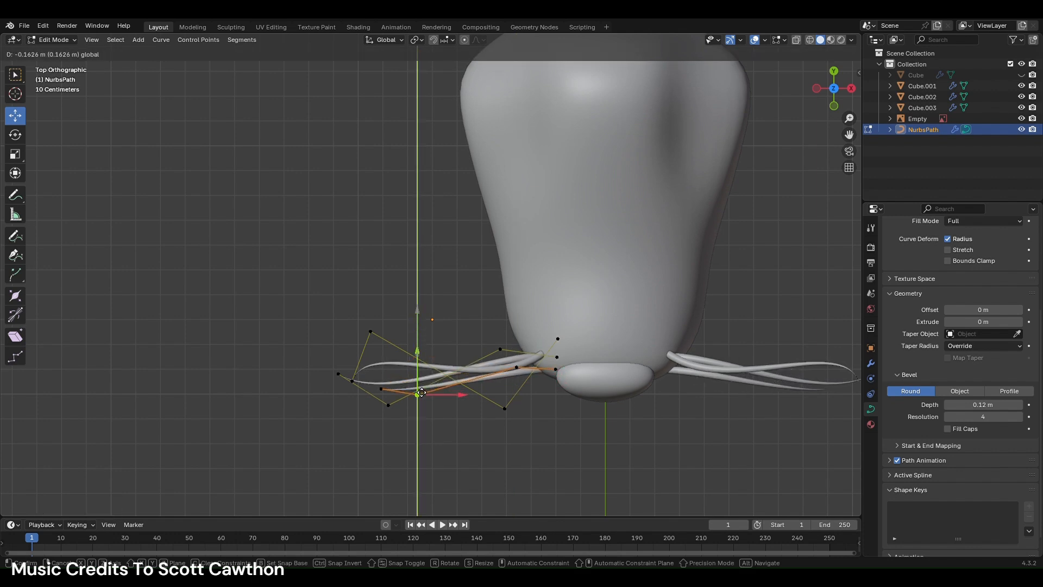
pyautogui.click(422, 393)
pyautogui.click(517, 367)
pyautogui.press('g')
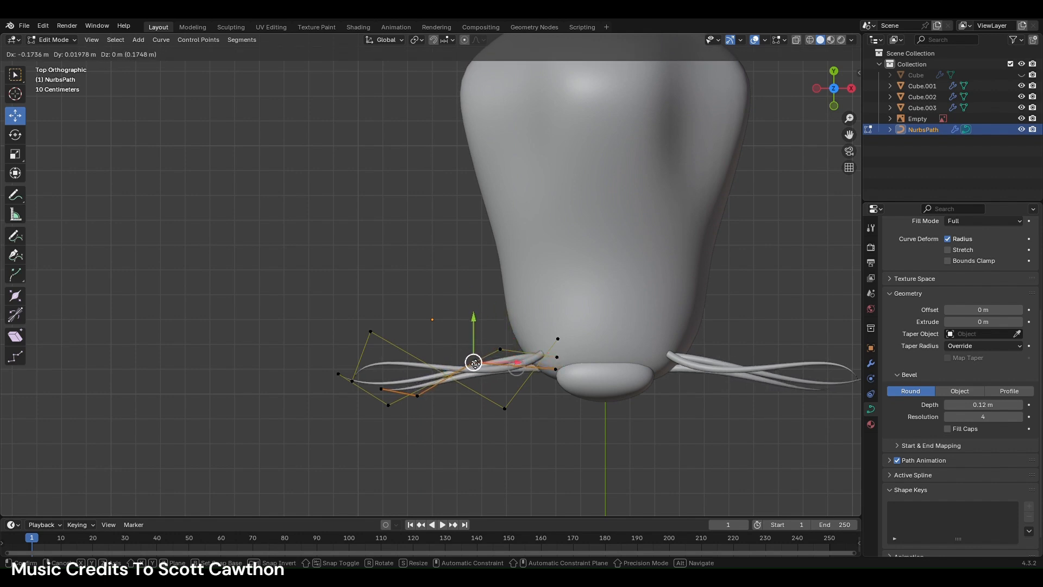
pyautogui.click(474, 363)
# - Try moving the lowest whisker's outer bend point back toward the snout, and return to front view
pyautogui.click(417, 395)
pyautogui.press('g')
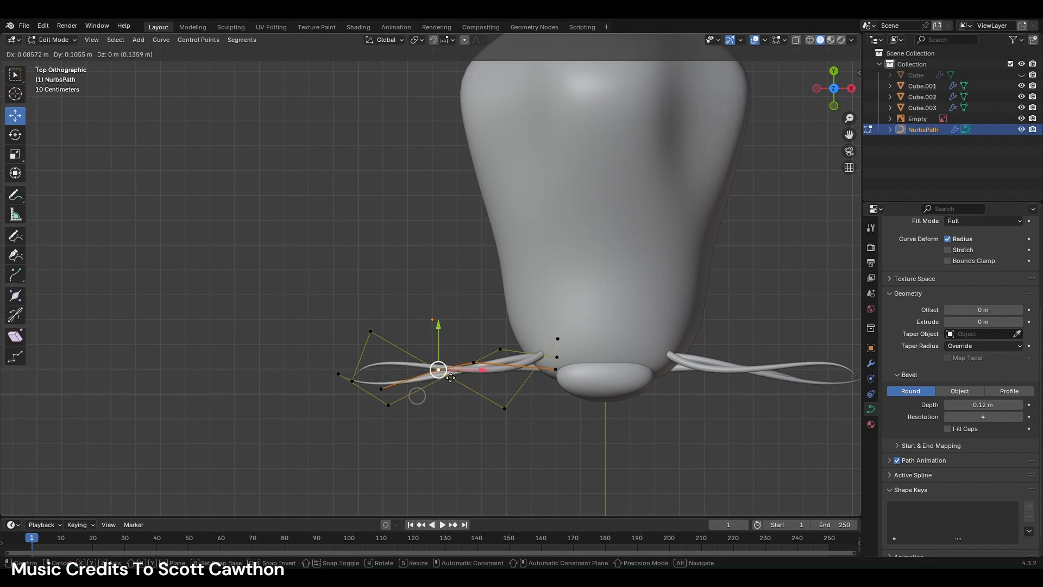
pyautogui.rightClick(451, 377)
pyautogui.click(834, 105)
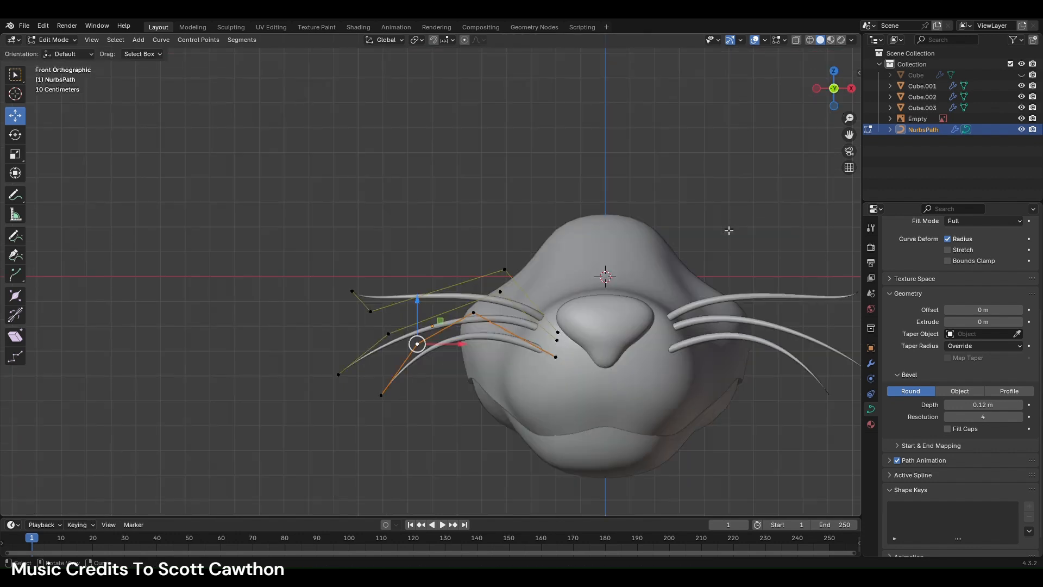
# - Move the lowest whisker's root point up, closer to the roots of the other two whiskers
pyautogui.press('a')
pyautogui.click(557, 341)
pyautogui.press('s')
pyautogui.click(599, 320)
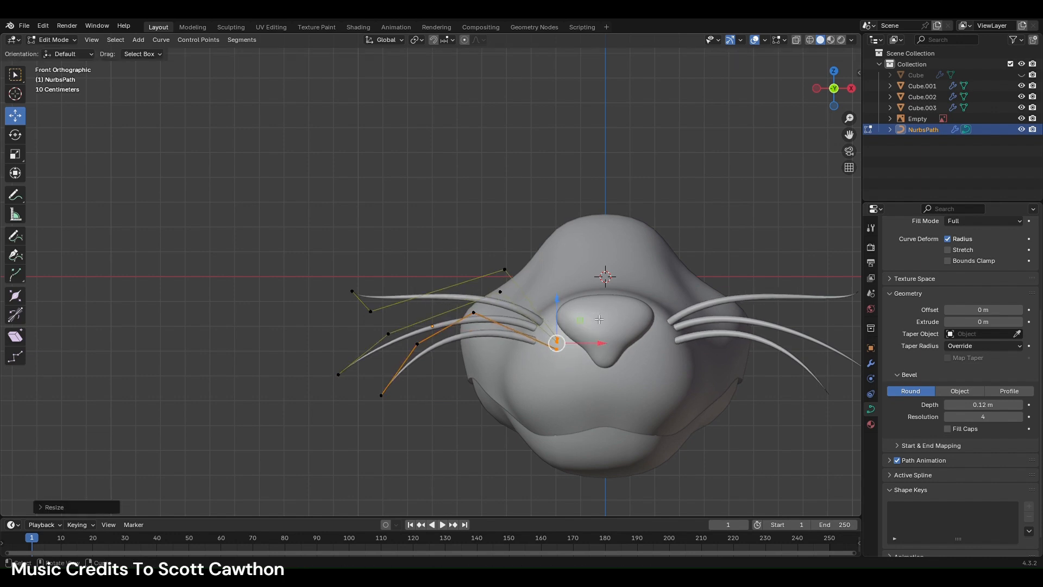
pyautogui.press('g')
pyautogui.click(628, 329)
# - Select all whisker control points and adjust the whiskers' thickness with Shrink/Fatten
pyautogui.hotkey('ctrl', 'l')
pyautogui.press('g')
pyautogui.click(599, 434)
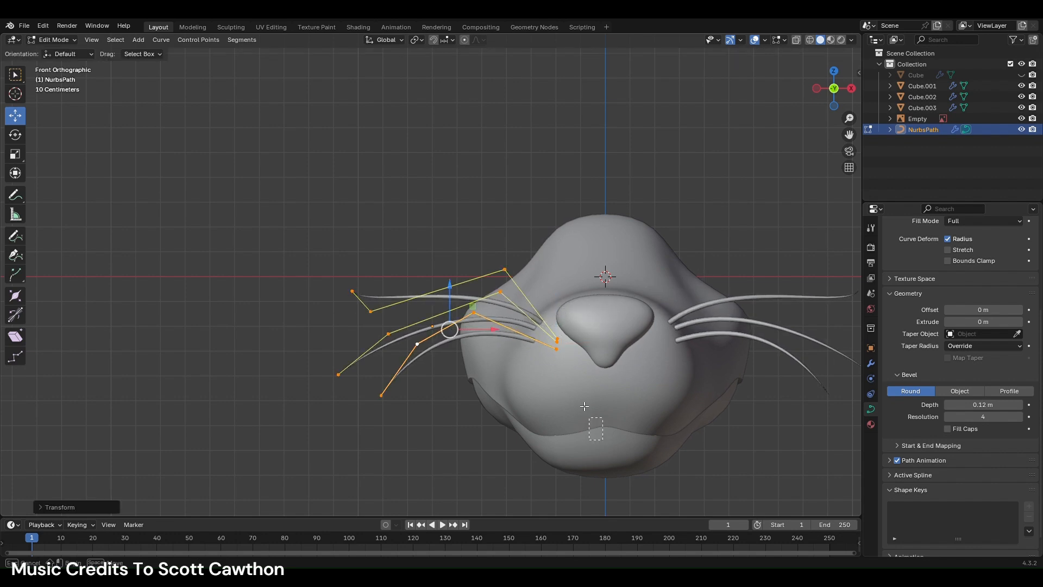
pyautogui.click(557, 343)
pyautogui.press('g')
pyautogui.click(761, 231)
pyautogui.press('a')
pyautogui.hotkey('alt', 's')
pyautogui.click(757, 227)
pyautogui.click(698, 281)
# - Select the whole middle whisker and shift it slightly outward from the snout
pyautogui.scroll(2, 625, 346)
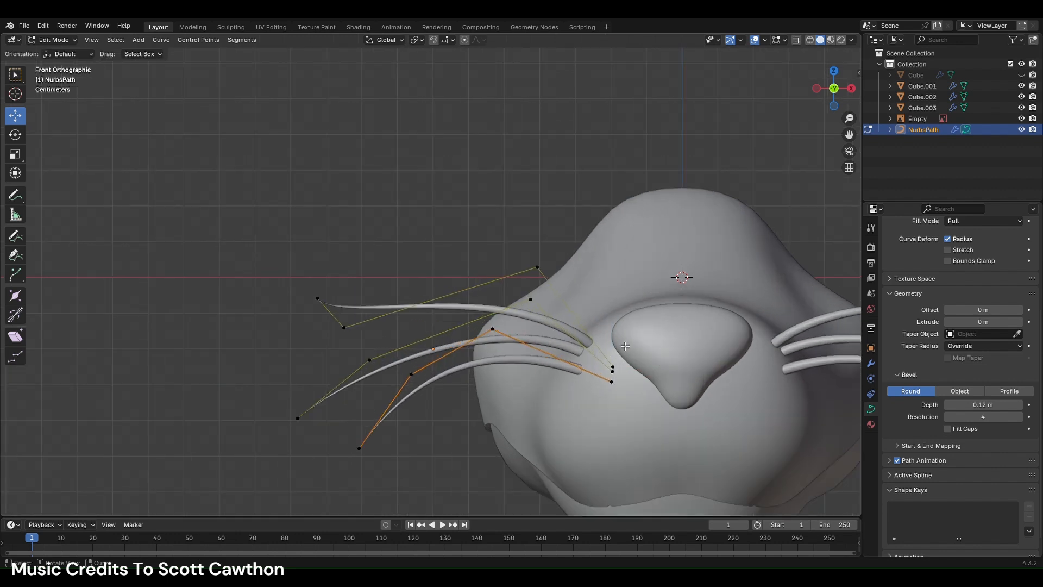
pyautogui.scroll(1, 625, 346)
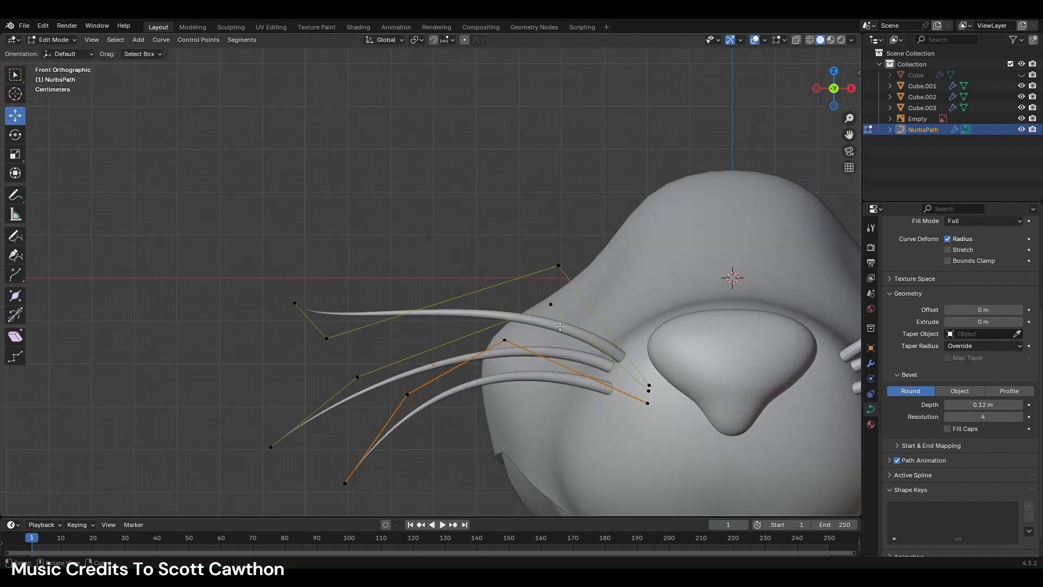
pyautogui.press('l')
pyautogui.moveTo(458, 351); pyautogui.dragTo(450, 380)
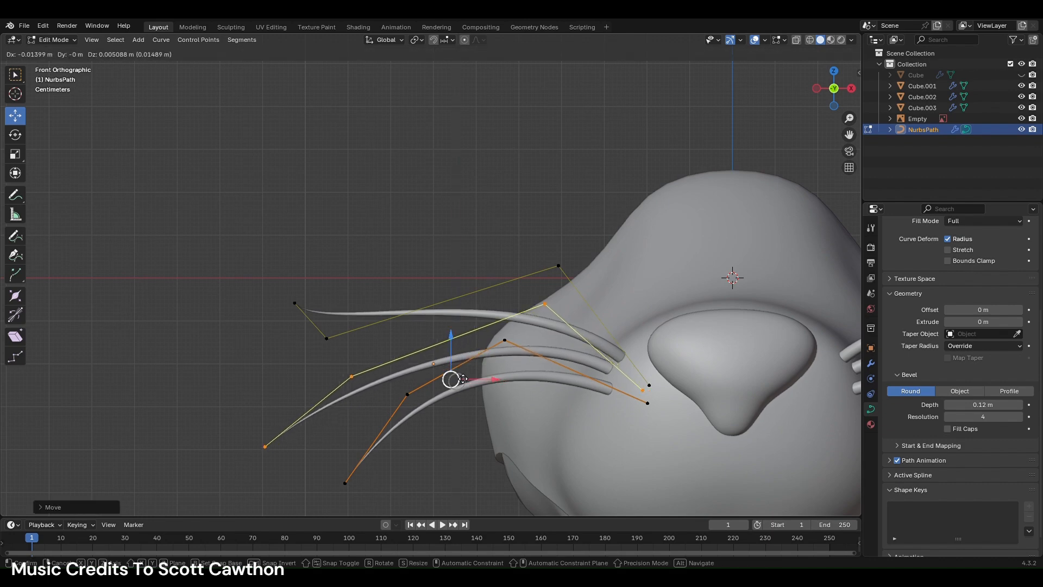
# - Move the top whisker's tip point outward and slightly down
pyautogui.press('l')
pyautogui.click(283, 302)
pyautogui.press('g')
pyautogui.click(266, 324)
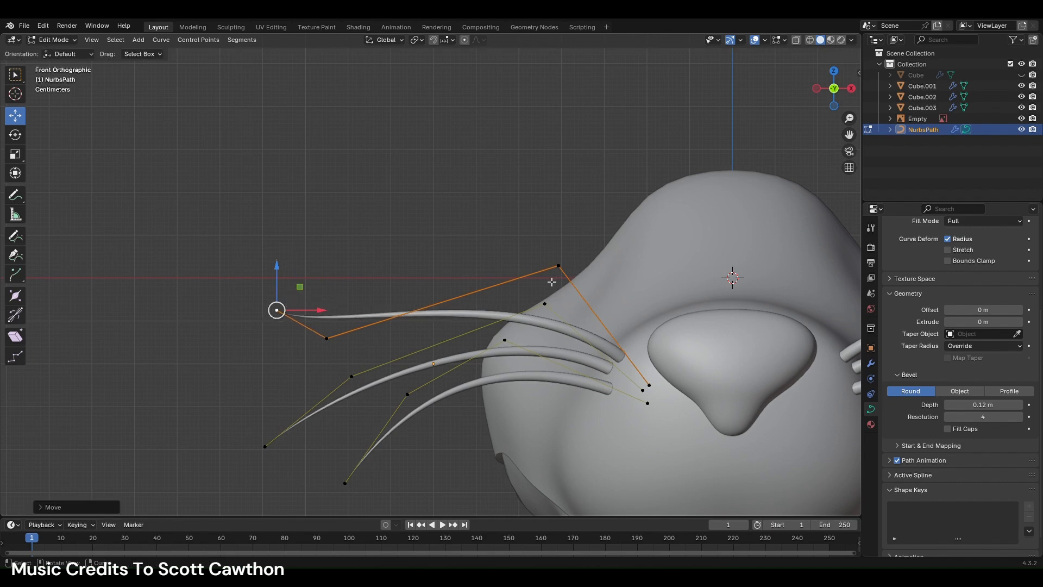
# - Examine the whiskers' overall shape from the front beside the reference photo, and return to editing the curve
pyautogui.scroll(-5, 490, 302)
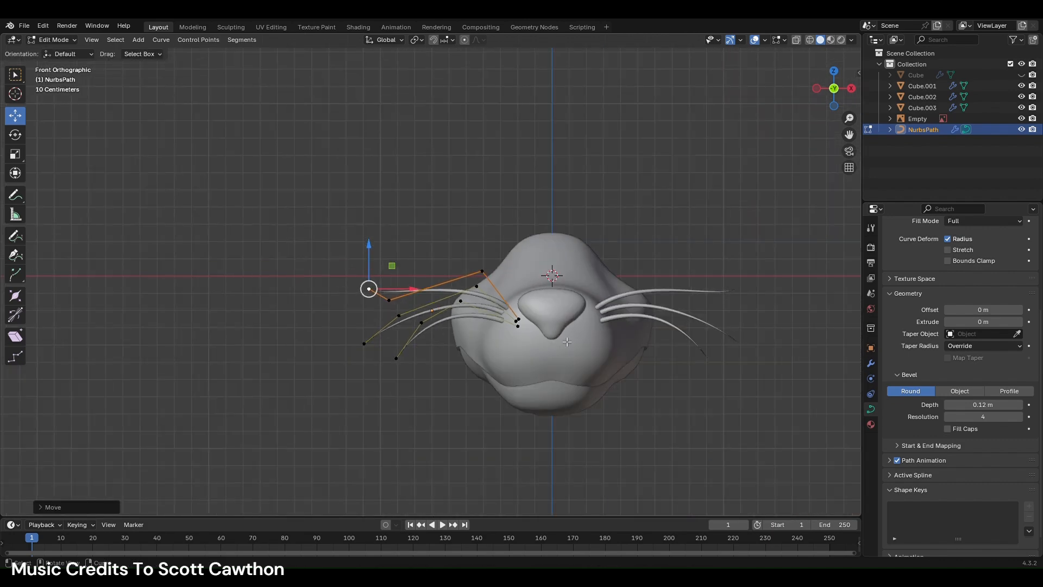
pyautogui.click(239, 95)
pyautogui.click(189, 28)
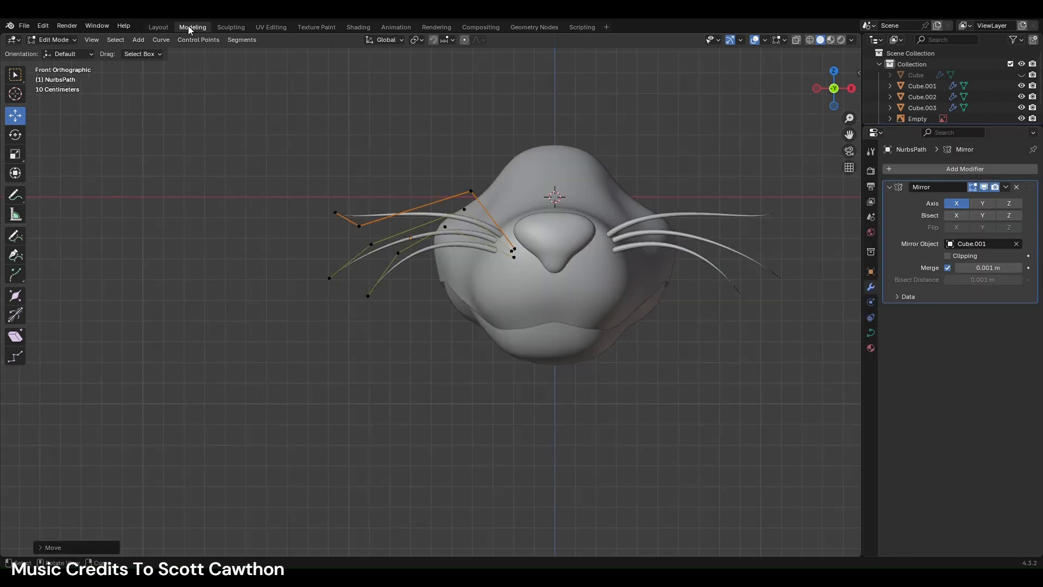
pyautogui.click(158, 27)
pyautogui.scroll(-5, 687, 418)
pyautogui.scroll(4, 582, 374)
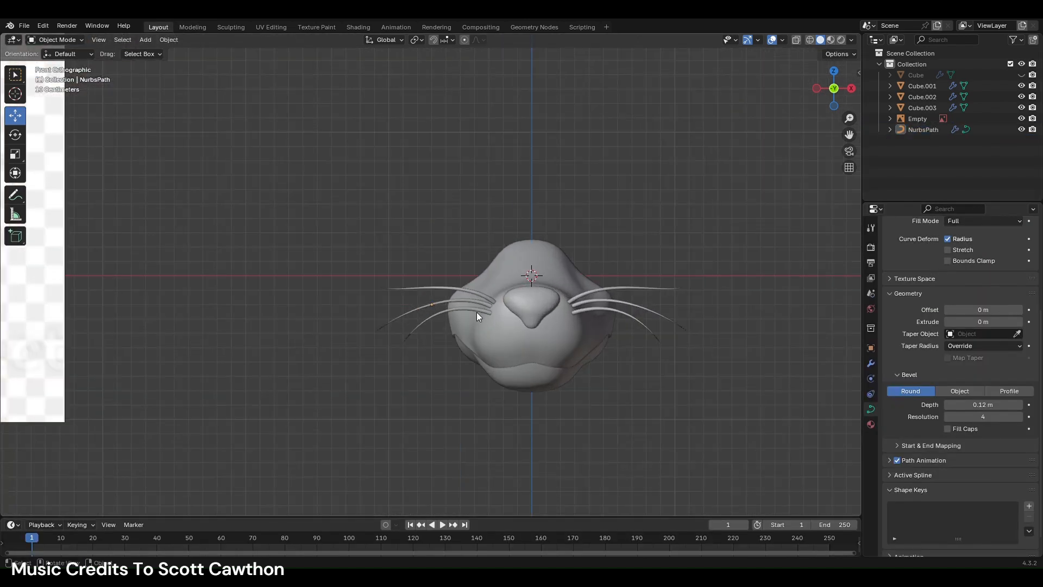
pyautogui.click(494, 318)
pyautogui.click(192, 28)
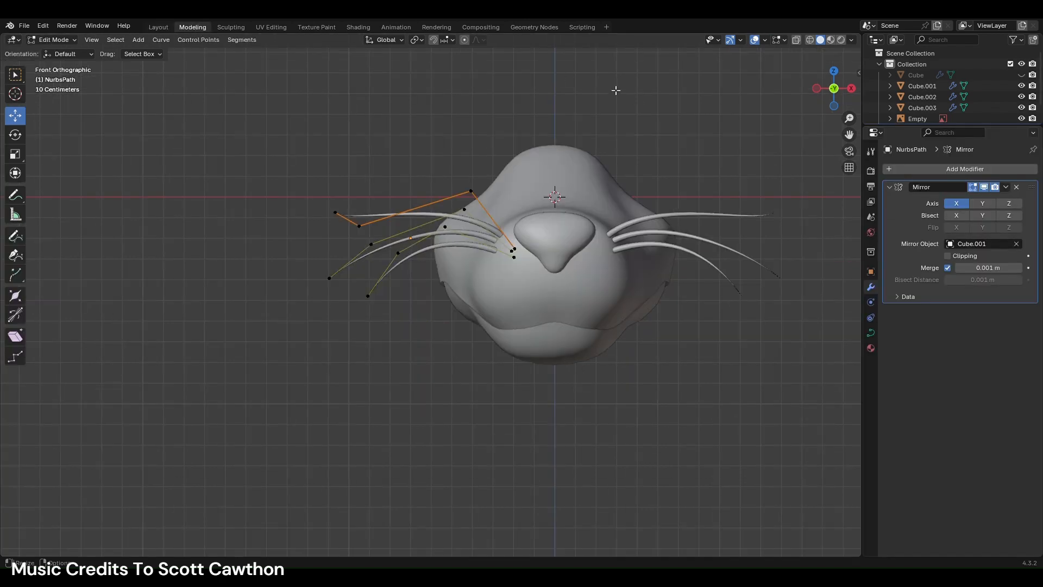
# - Rotate all the whiskers together in top view
pyautogui.click(835, 72)
pyautogui.press('r')
pyautogui.click(493, 412)
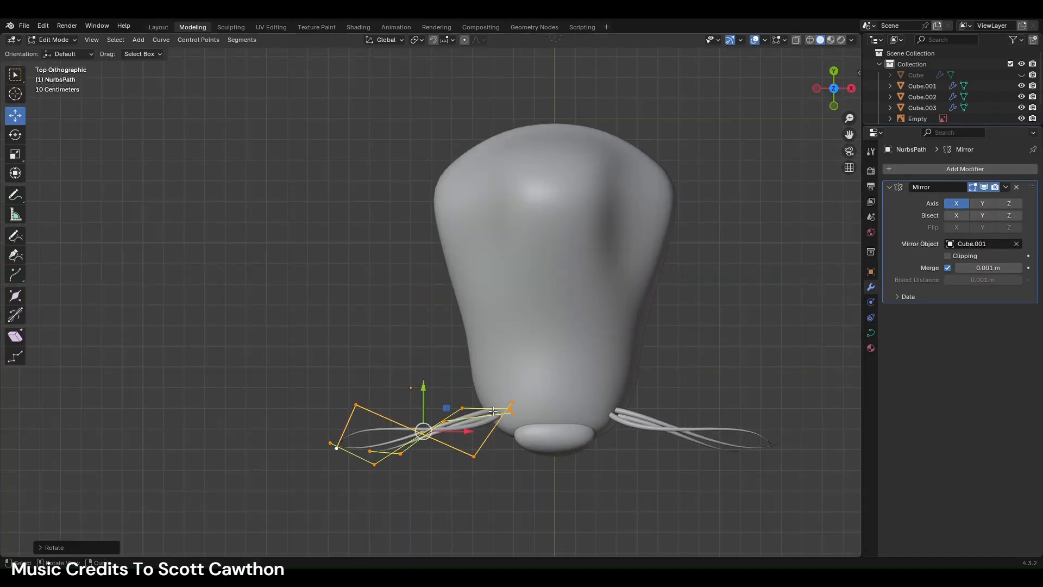
# - Shift all the whiskers forward and slightly inward, and nudge their root points back along Y
pyautogui.moveTo(427, 437); pyautogui.dragTo(433, 453)
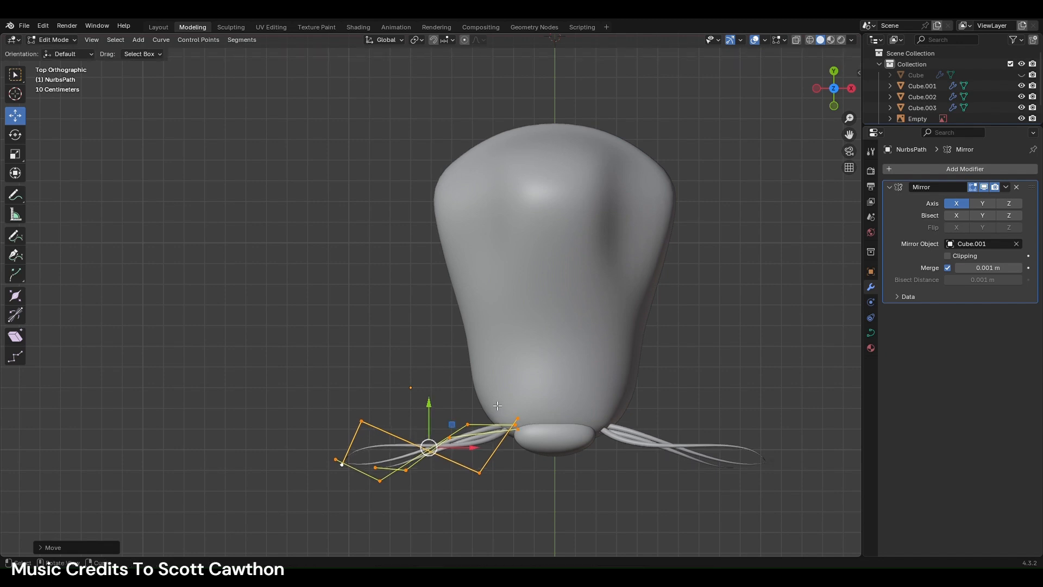
pyautogui.moveTo(498, 401); pyautogui.dragTo(557, 458)
pyautogui.moveTo(521, 409); pyautogui.dragTo(522, 402)
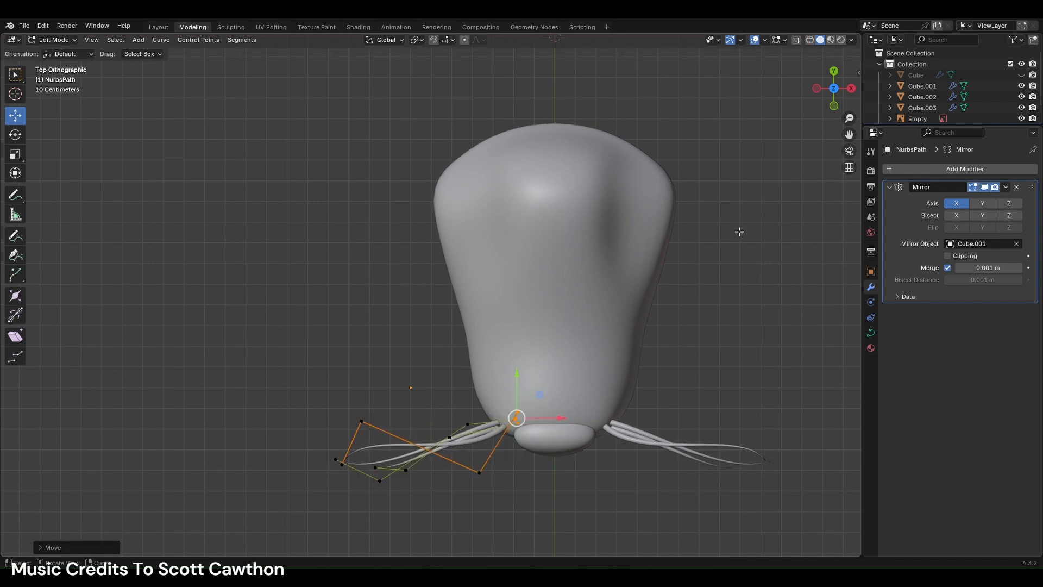
# - Select the three whisker tip points, nudge them slightly and rotate them together in top view
pyautogui.moveTo(301, 397); pyautogui.dragTo(350, 478)
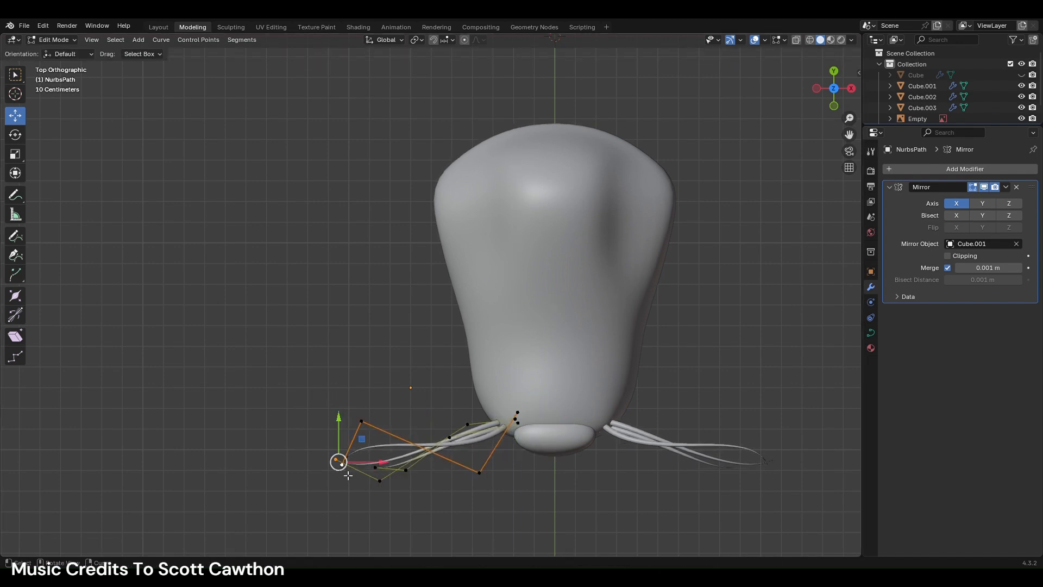
pyautogui.keyDown('shift'); pyautogui.click(375, 467); pyautogui.keyUp('shift')
pyautogui.moveTo(350, 435)
pyautogui.mouseDown()
pyautogui.moveTo(353, 407)
pyautogui.moveTo(354, 432)
pyautogui.mouseUp()
pyautogui.press('r')
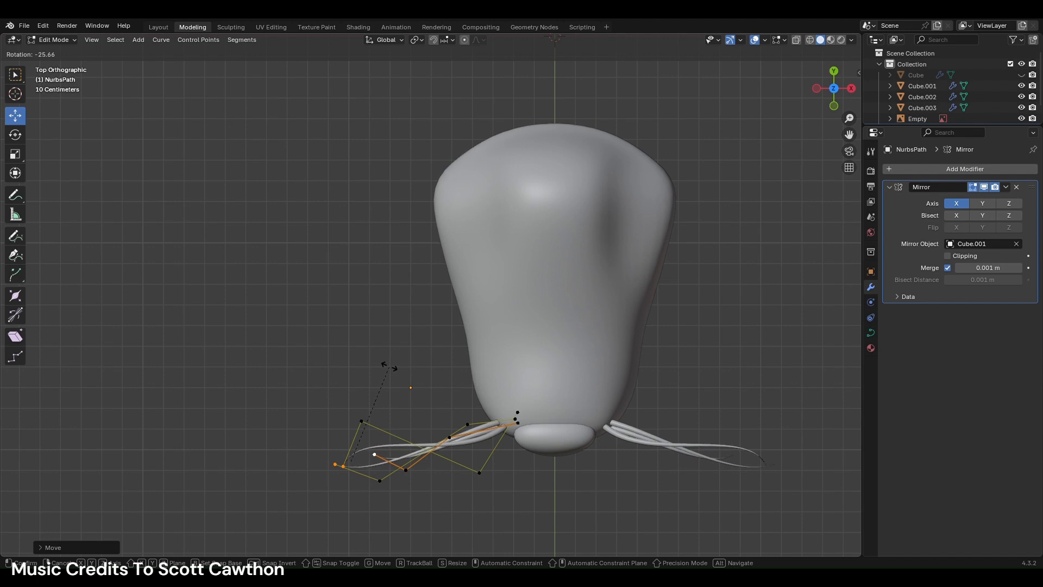
pyautogui.click(495, 392)
# - Scale the spacing of the three whisker tip points, and return to front view
pyautogui.press('s')
pyautogui.click(744, 401)
pyautogui.press('s')
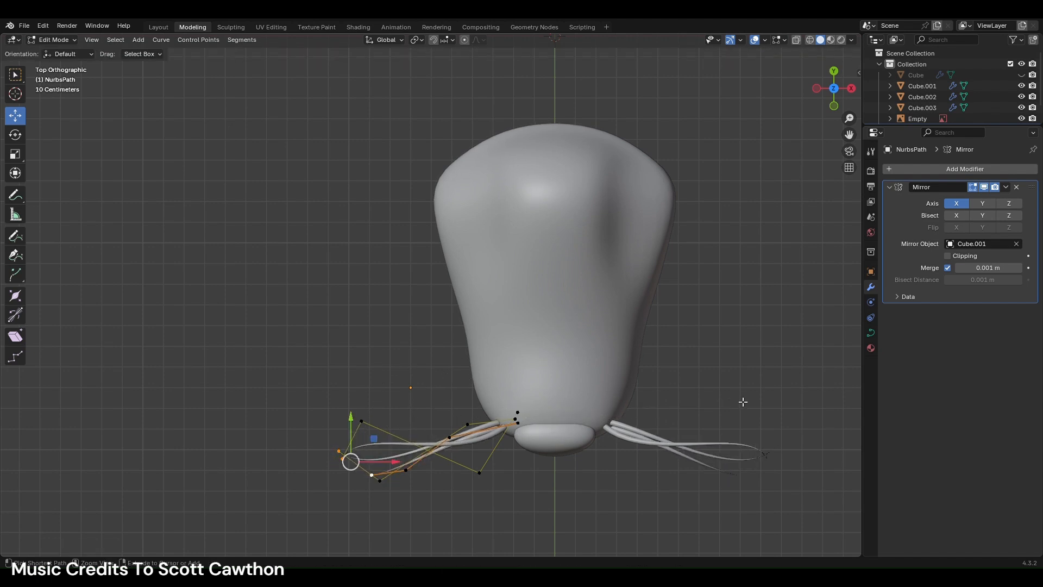
pyautogui.click(619, 422)
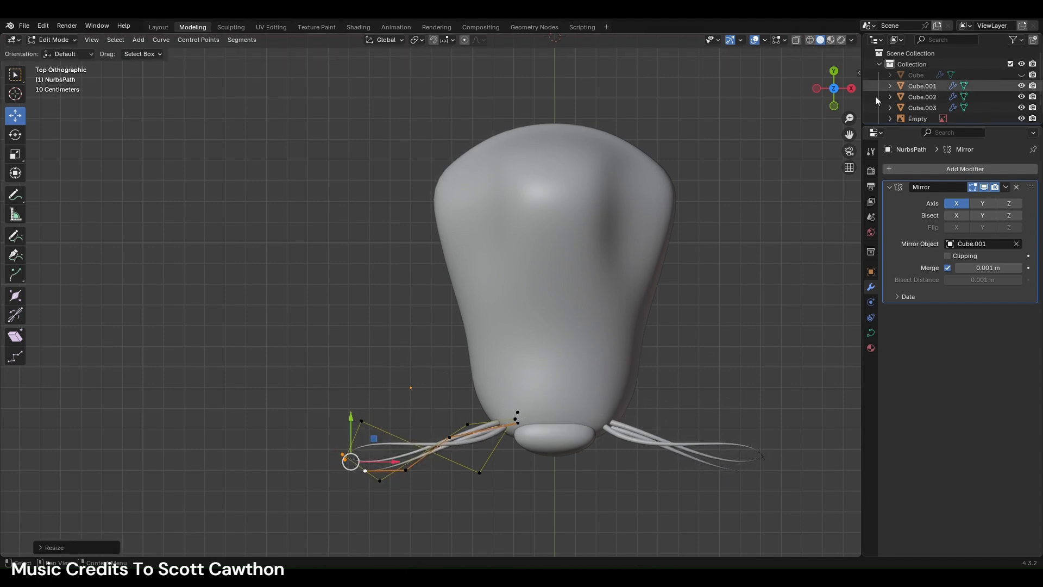
pyautogui.click(834, 105)
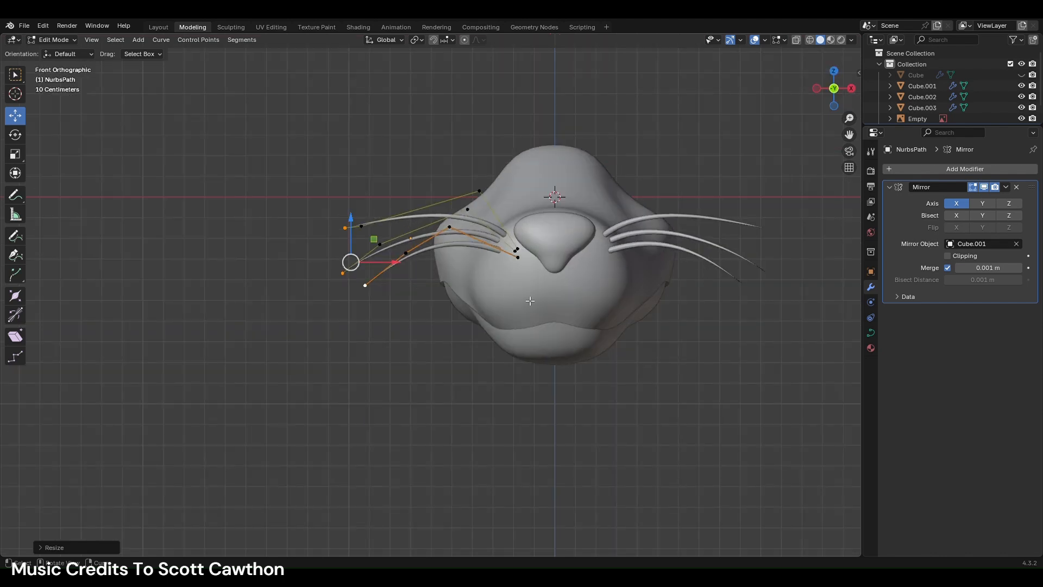
# - Try rotating the three whisker tip points in front view, and undo the rotation
pyautogui.press('r')
pyautogui.click(585, 168)
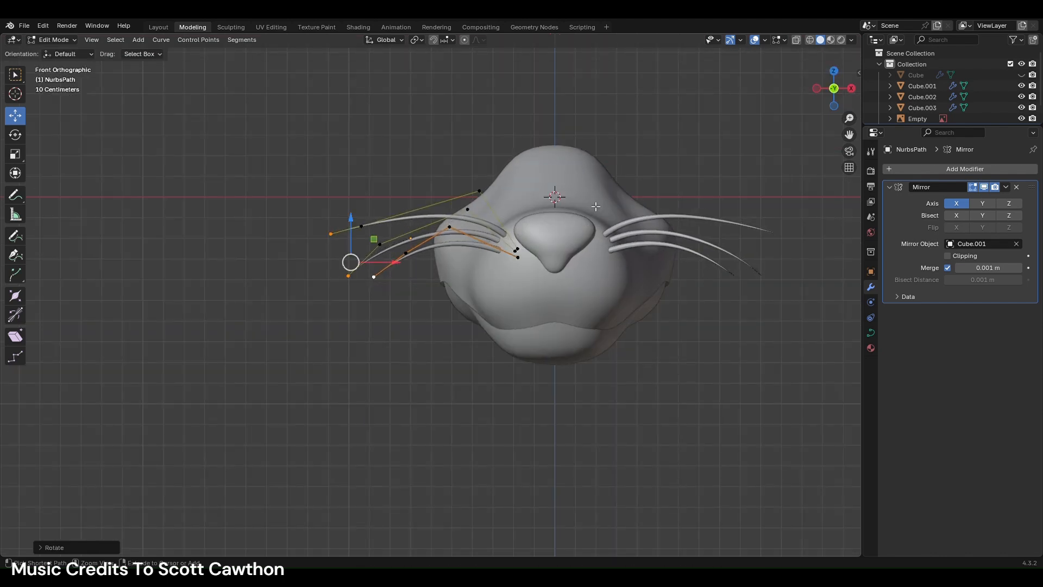
pyautogui.hotkey('ctrl', 'z')
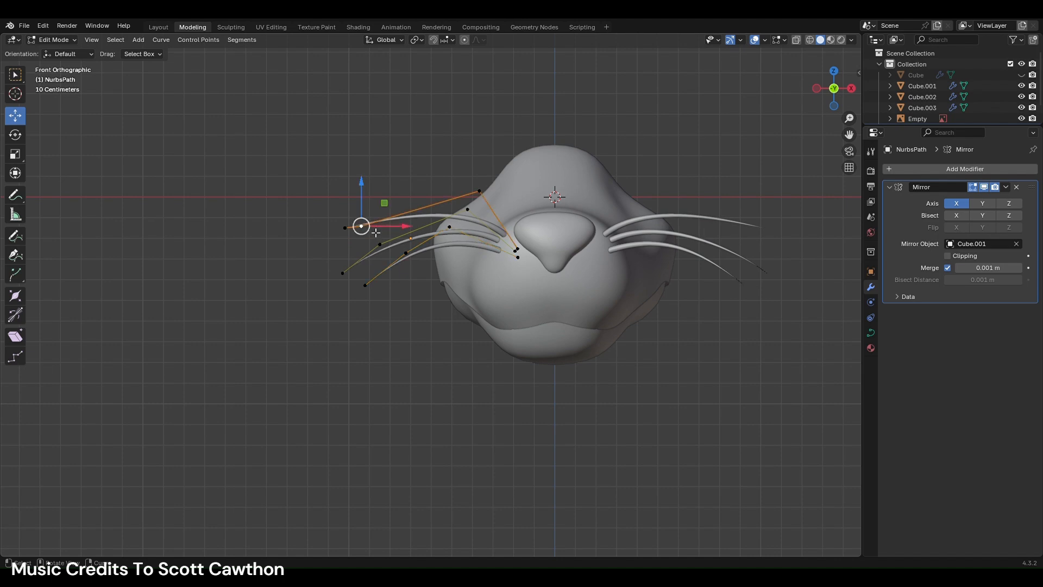
# - Move the top whisker's outer bend point inward toward the snout and slightly down
pyautogui.press('g')
pyautogui.press('x')
pyautogui.click(392, 251)
# - Reposition the lowest whisker's outer points and move the middle whisker's tip slightly inward and down
pyautogui.press('g')
pyautogui.click(394, 266)
pyautogui.press('g')
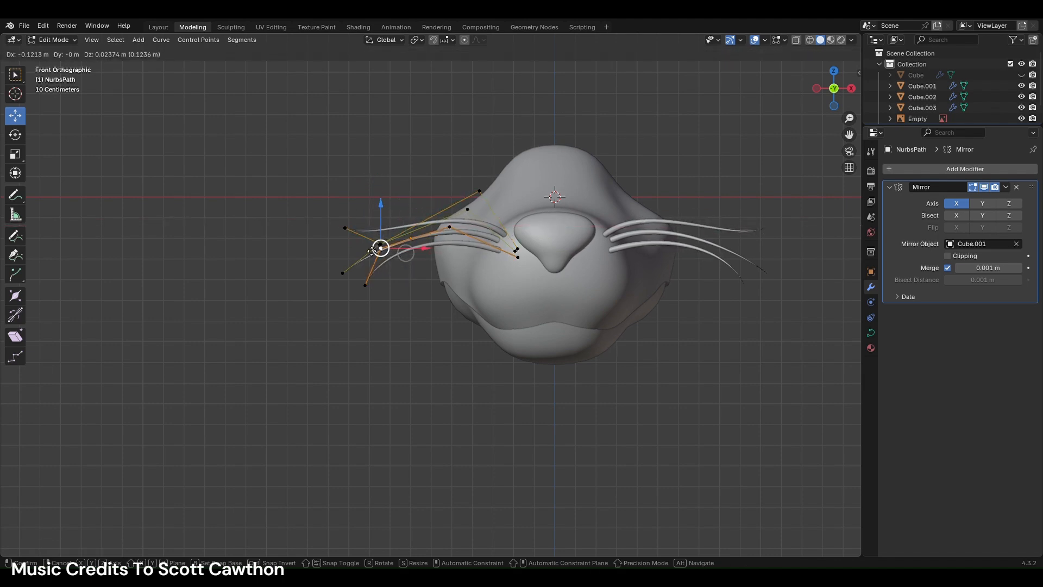
pyautogui.click(368, 283)
pyautogui.moveTo(366, 286); pyautogui.dragTo(378, 261)
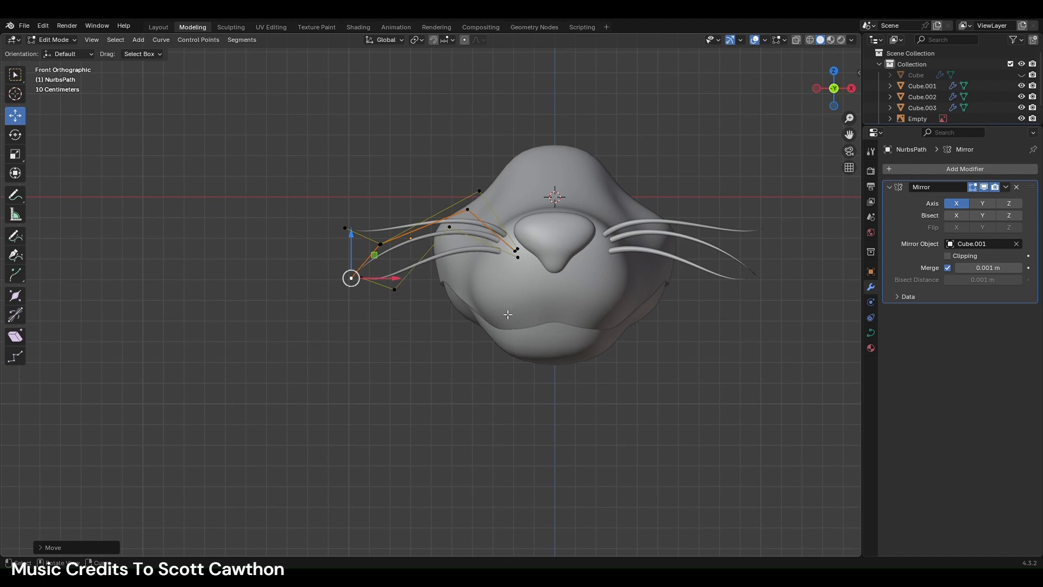
pyautogui.click(607, 326)
# - Raise the lowest whisker's outer bend point and shift its root point slightly outward from the nose
pyautogui.click(395, 289)
pyautogui.moveTo(395, 289); pyautogui.dragTo(435, 258)
pyautogui.press('l')
pyautogui.click(523, 263)
pyautogui.click(526, 266)
pyautogui.moveTo(524, 271); pyautogui.dragTo(521, 273)
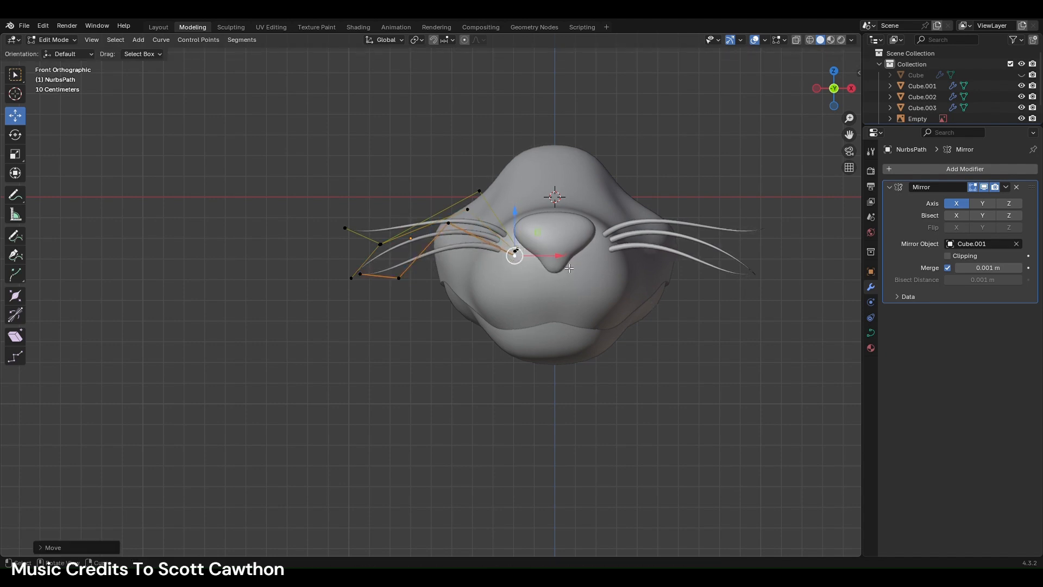
# - Leave curve editing and compare the snout and whiskers with the rat reference photo from the front
pyautogui.click(163, 28)
pyautogui.click(513, 373)
pyautogui.scroll(-5, 538, 382)
pyautogui.click(539, 383)
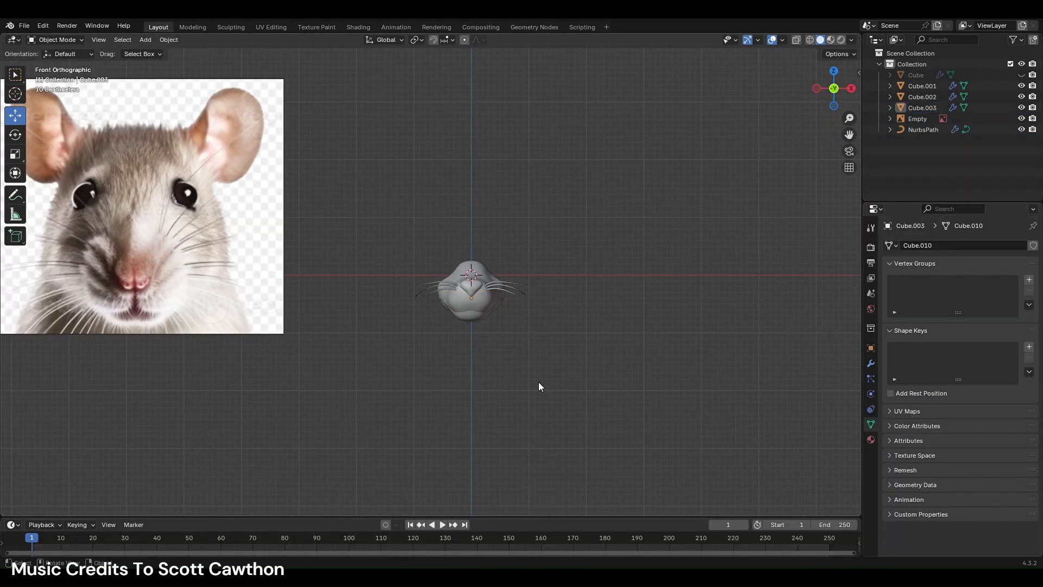
pyautogui.scroll(-5, 332, 317)
pyautogui.scroll(3, 393, 296)
pyautogui.scroll(2, 393, 299)
pyautogui.scroll(2, 492, 322)
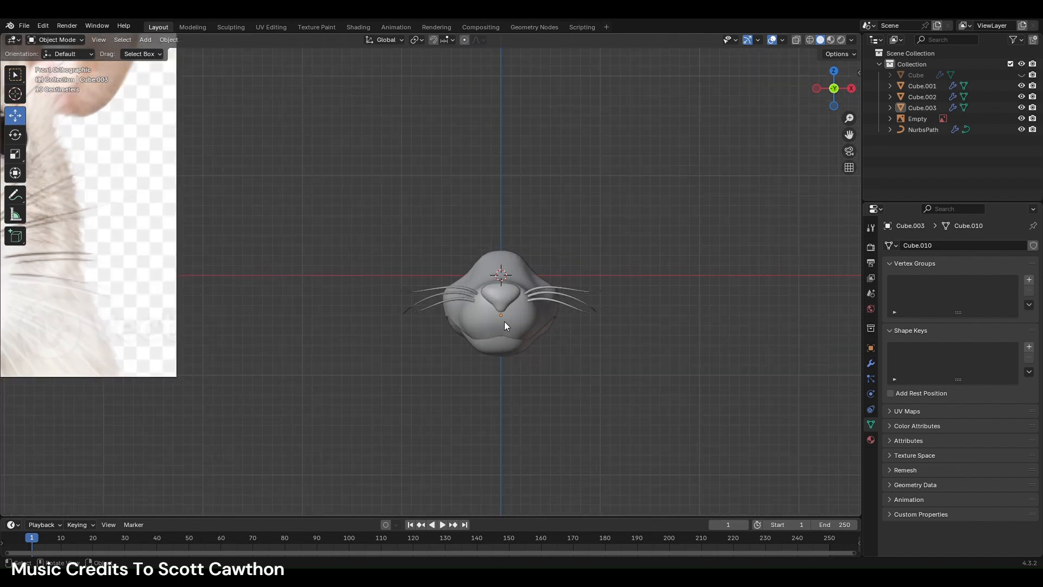
pyautogui.scroll(-3, 422, 376)
pyautogui.scroll(-1, 422, 378)
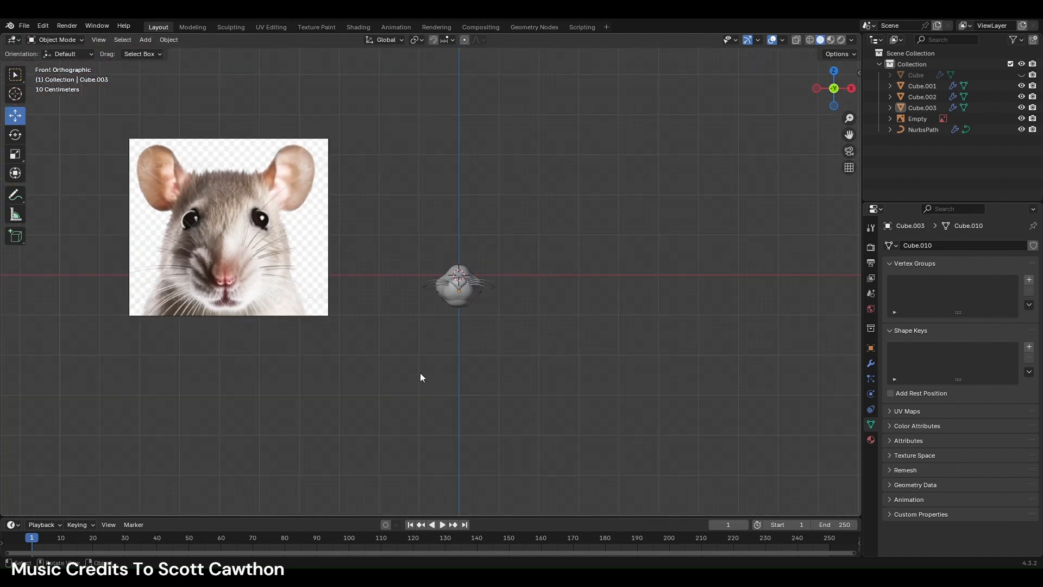
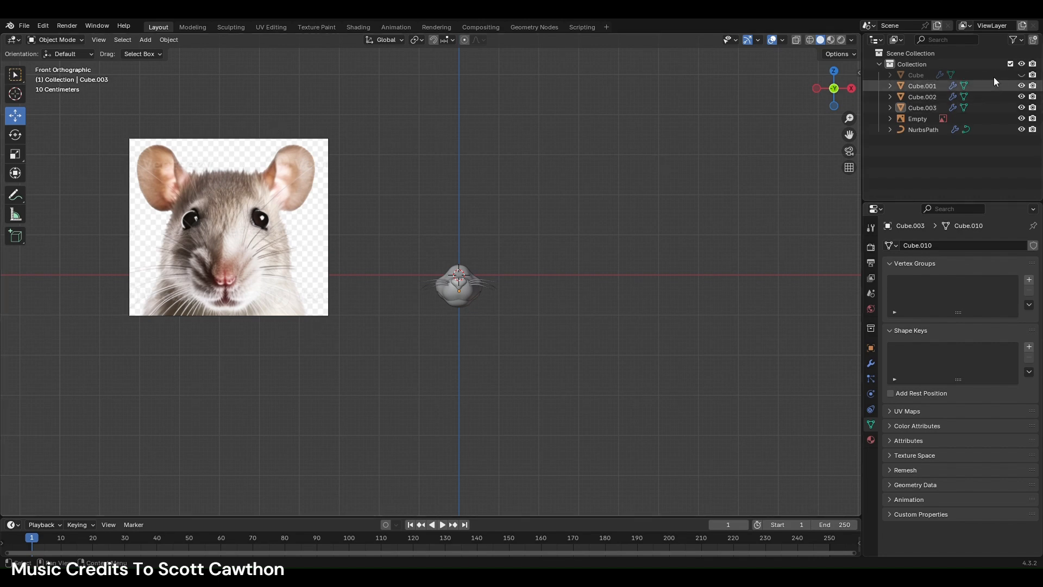
# - Unhide the head object Cube behind the snout
pyautogui.press('KP_Add')
pyautogui.press('KP_Add')
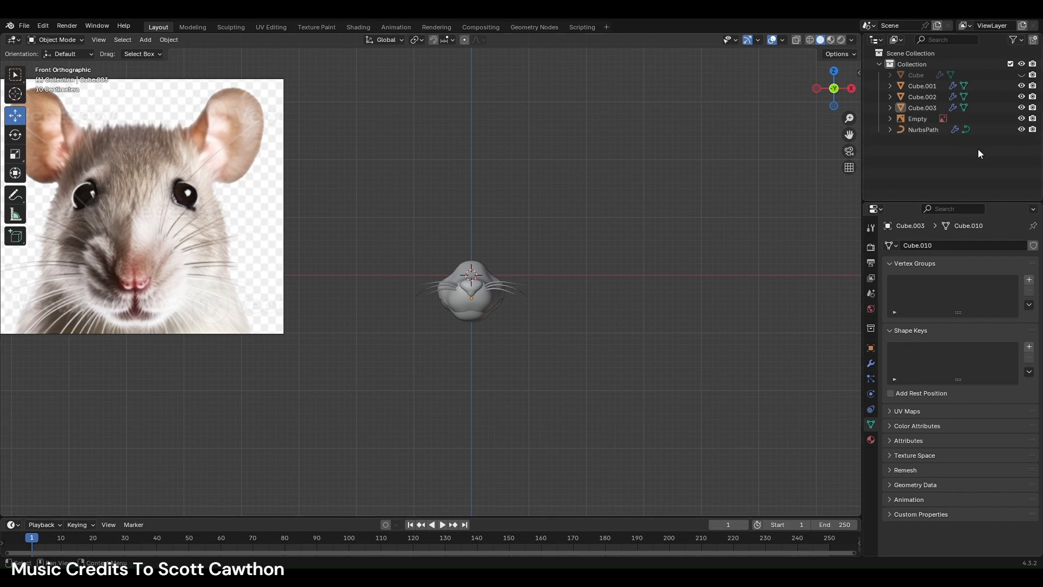
pyautogui.click(1023, 75)
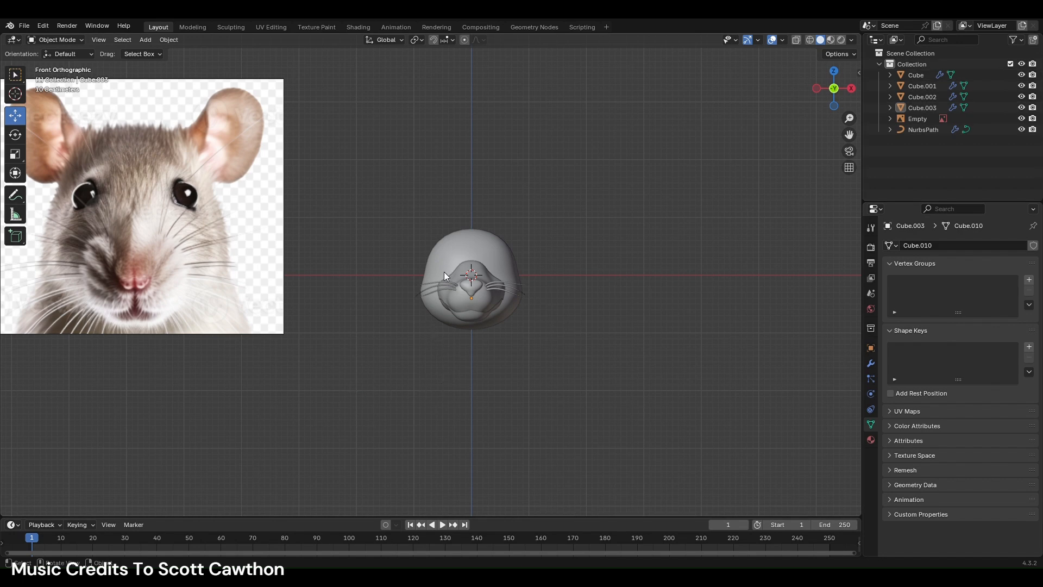
# - Raise the head object about 0.15 m along Z and deselect it
pyautogui.click(458, 243)
pyautogui.press('g')
pyautogui.press('z')
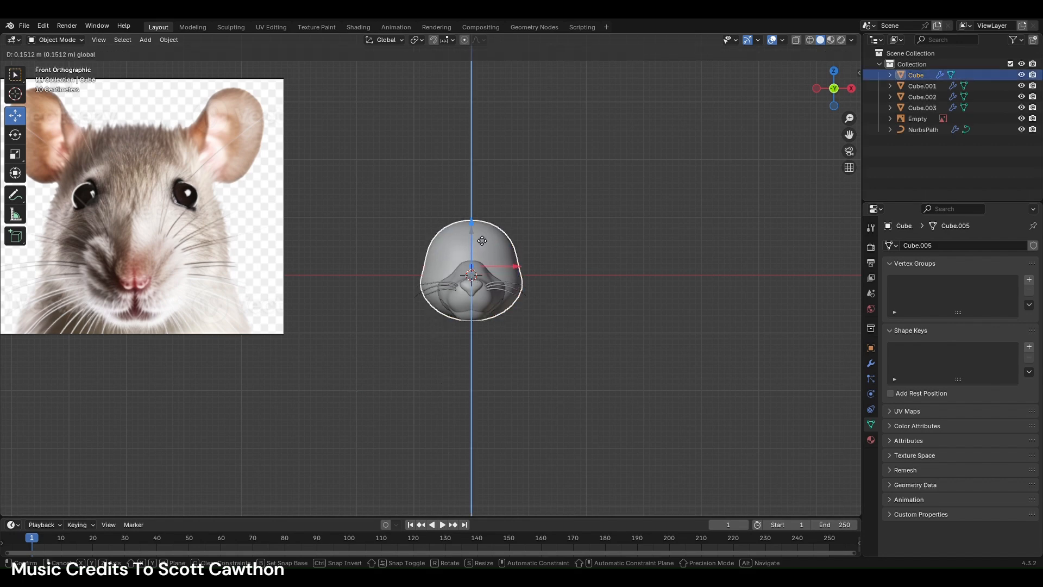
pyautogui.click(478, 240)
pyautogui.click(607, 258)
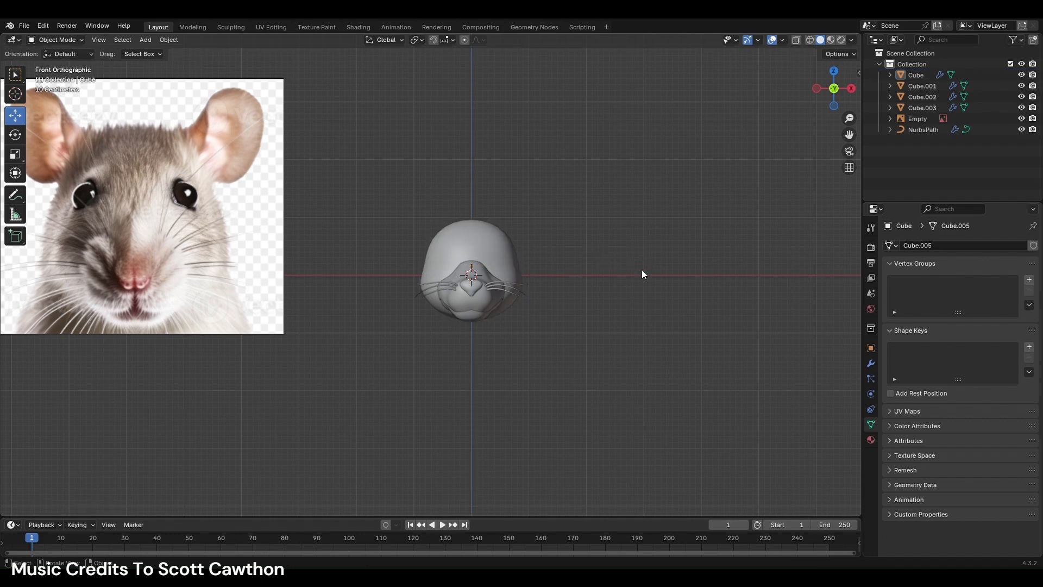
# - In right side view, select the snout, jaw, nose and whiskers together and scale them
pyautogui.click(851, 88)
pyautogui.scroll(2, 500, 223)
pyautogui.moveTo(373, 259); pyautogui.dragTo(444, 332)
pyautogui.press('s')
pyautogui.click(535, 383)
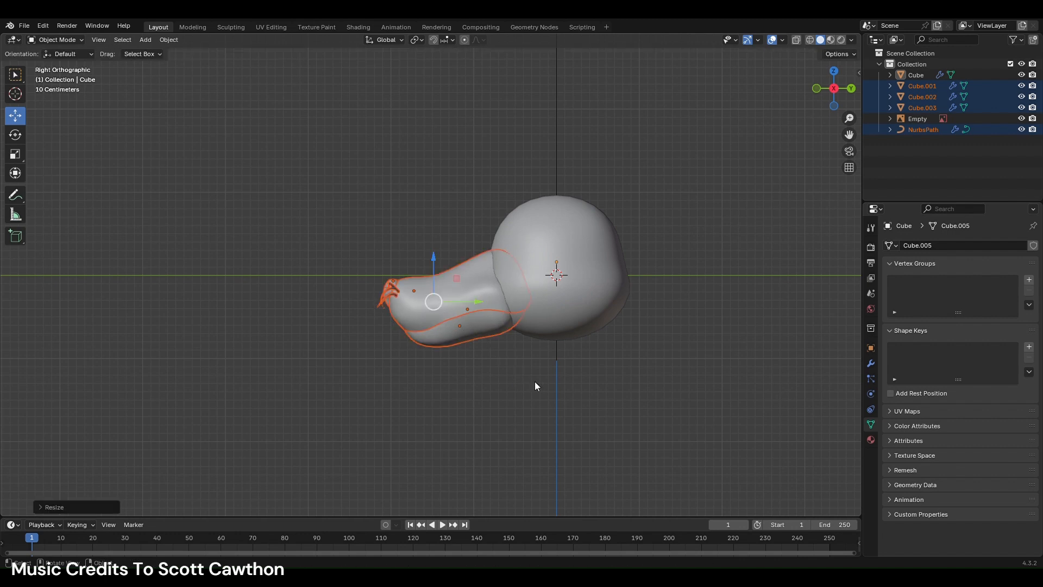
# - Move the selected snout parts down and slightly back into the front of the head
pyautogui.press('g')
pyautogui.click(468, 308)
pyautogui.press('g')
pyautogui.click(456, 320)
pyautogui.press('g')
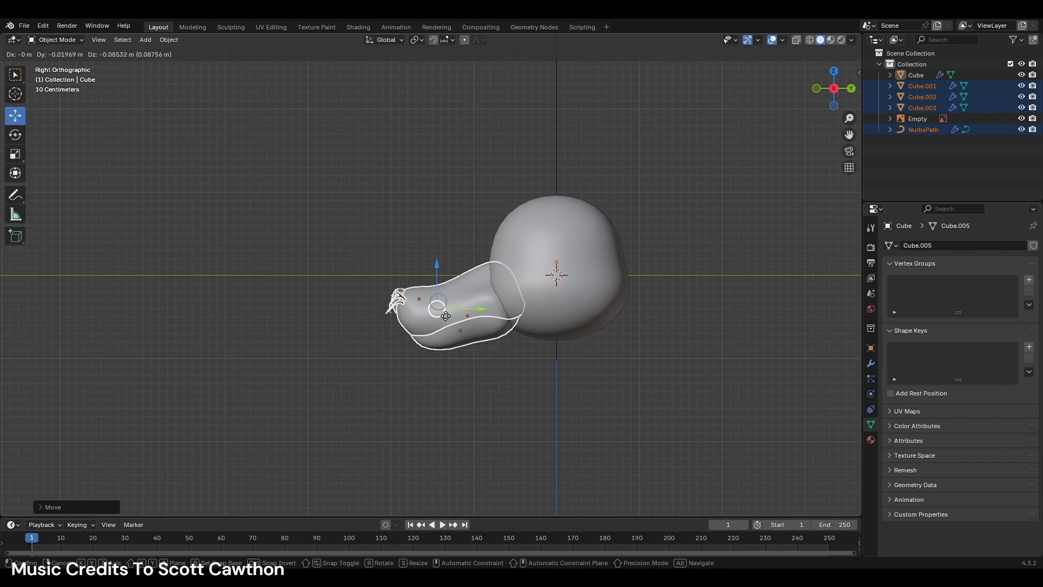
pyautogui.click(448, 313)
# - Scale the snout parts again, reposition them against the head, and return to front view
pyautogui.press('s')
pyautogui.click(615, 380)
pyautogui.press('g')
pyautogui.click(521, 381)
pyautogui.click(521, 381)
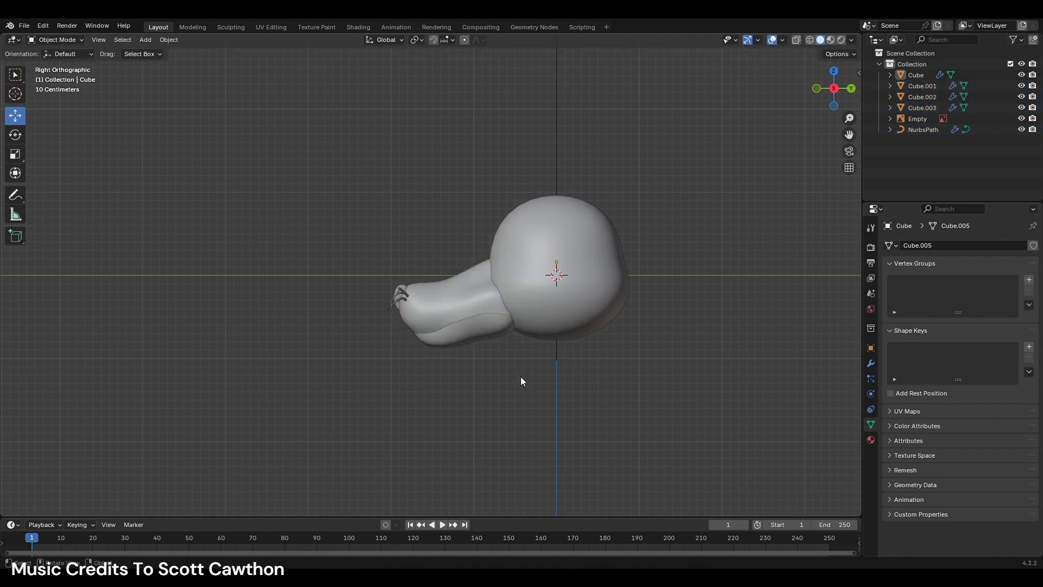
pyautogui.scroll(-3, 549, 377)
pyautogui.click(816, 88)
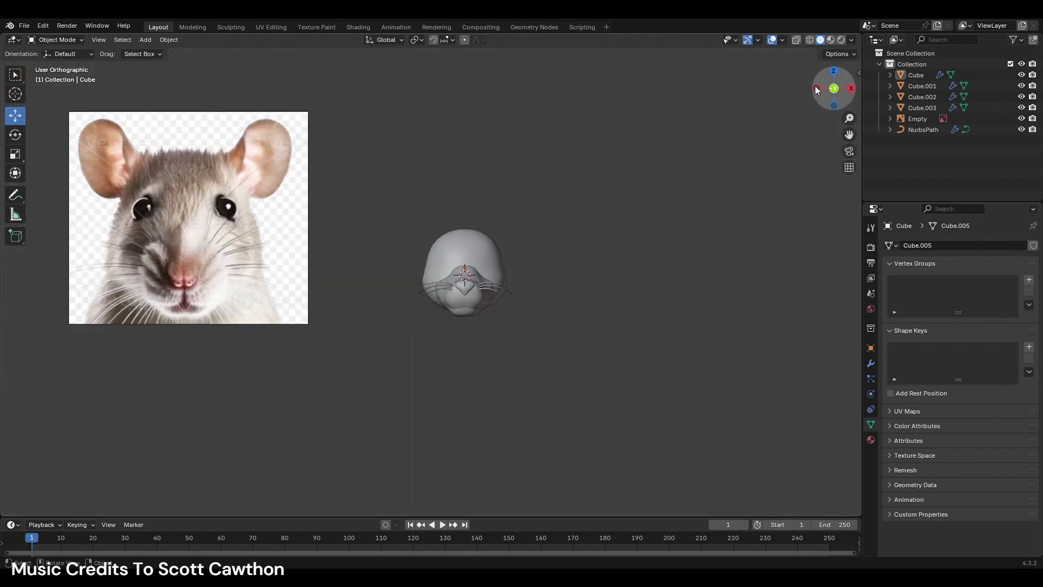
# - Undo the last change and adjust the head's height along Z in front view
pyautogui.hotkey('ctrl', 'z')
pyautogui.scroll(3, 432, 274)
pyautogui.press('g')
pyautogui.press('z')
pyautogui.click(611, 304)
pyautogui.click(611, 305)
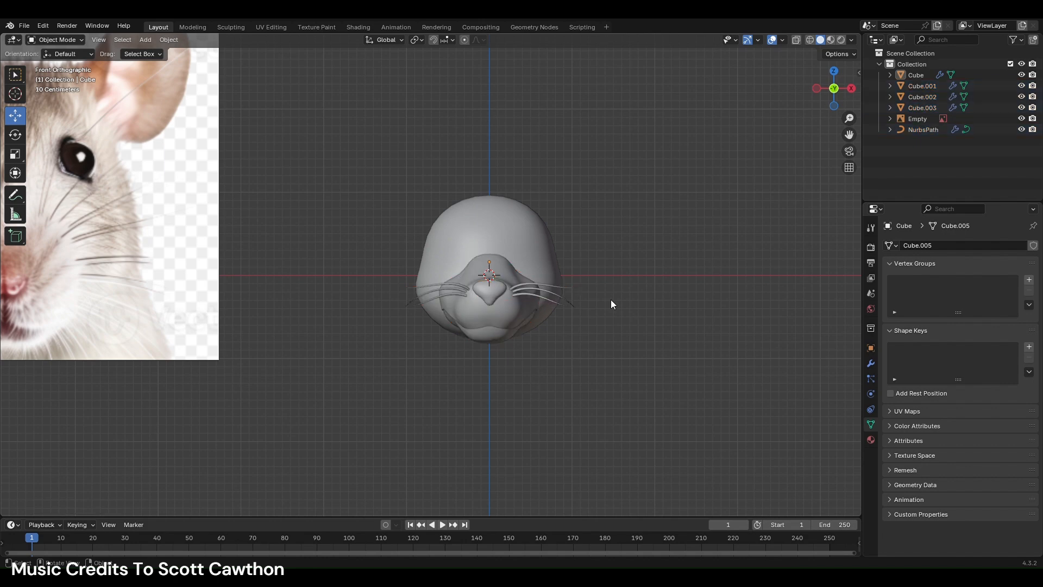
# - Open the snout mesh for editing and raise its top-centre vertex slightly against the forehead
pyautogui.click(852, 88)
pyautogui.click(476, 278)
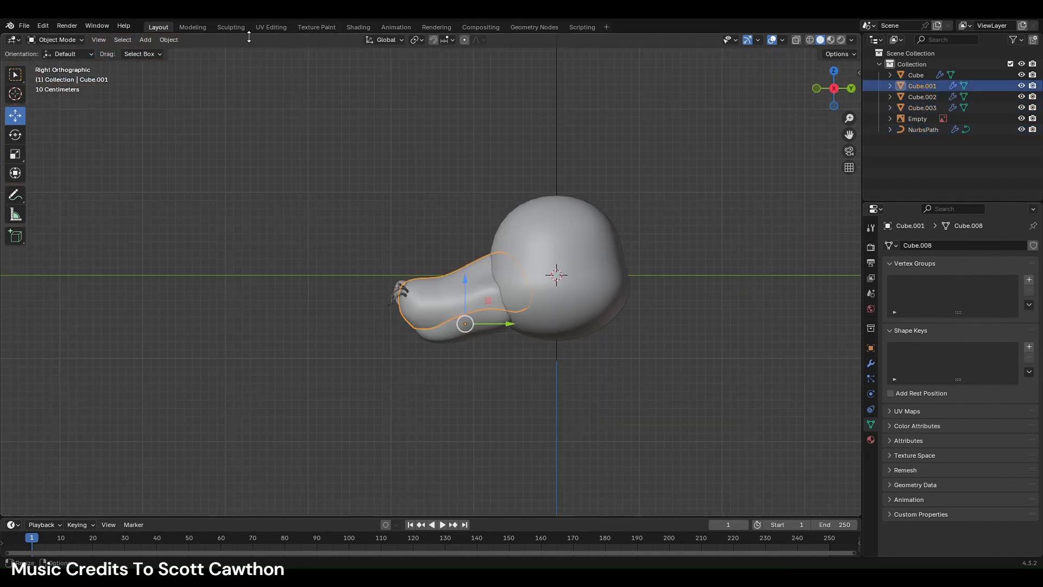
pyautogui.click(192, 27)
pyautogui.click(555, 146)
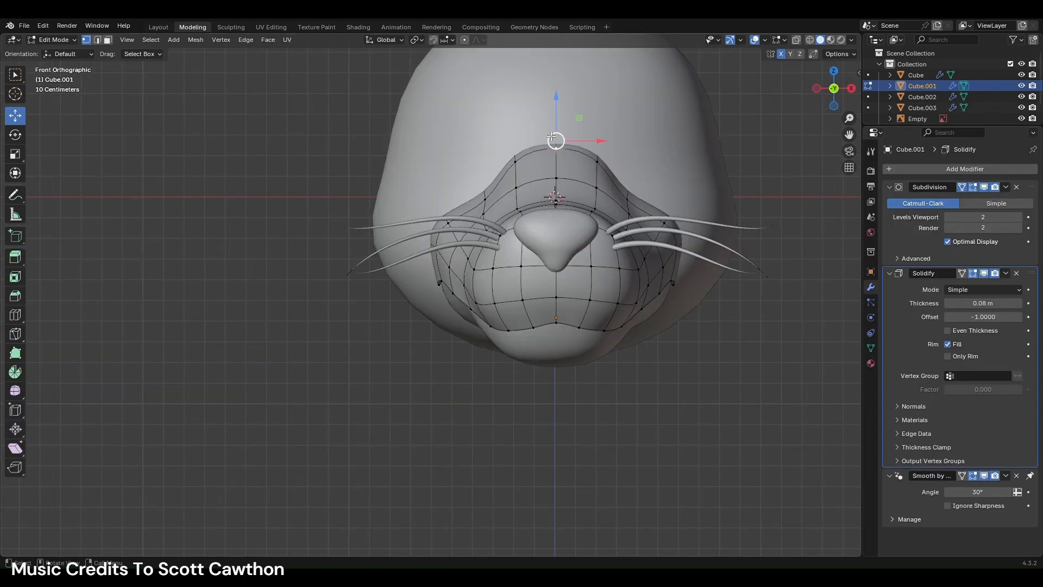
pyautogui.moveTo(558, 122)
pyautogui.mouseDown()
pyautogui.moveTo(560, 96)
pyautogui.moveTo(556, 111)
pyautogui.mouseUp()
# - Shift the vertex at the snout's side edge slightly outward and down, and return to Object Mode
pyautogui.click(431, 249)
pyautogui.moveTo(424, 251); pyautogui.dragTo(414, 261)
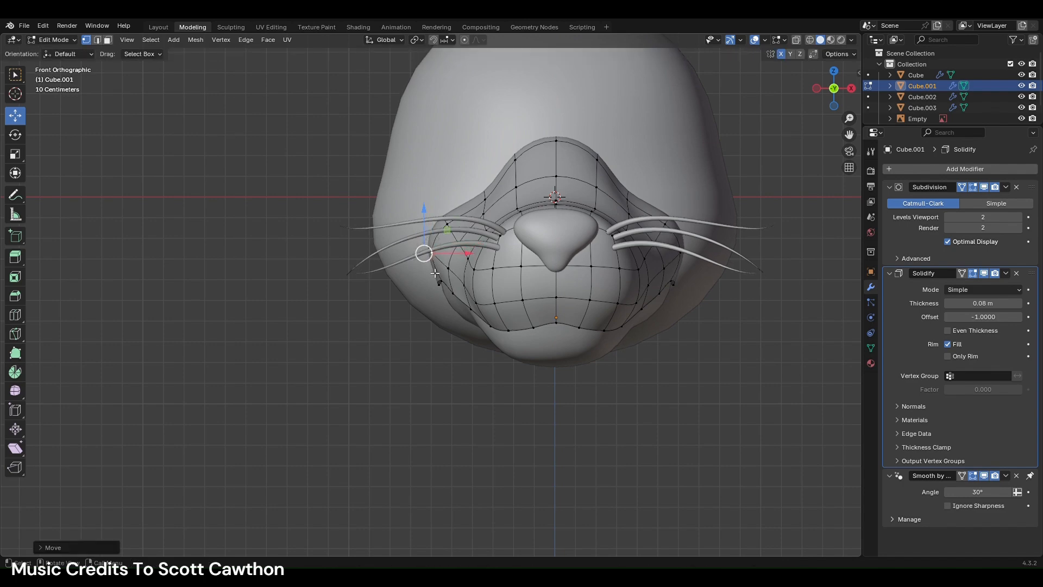
pyautogui.scroll(-3, 632, 278)
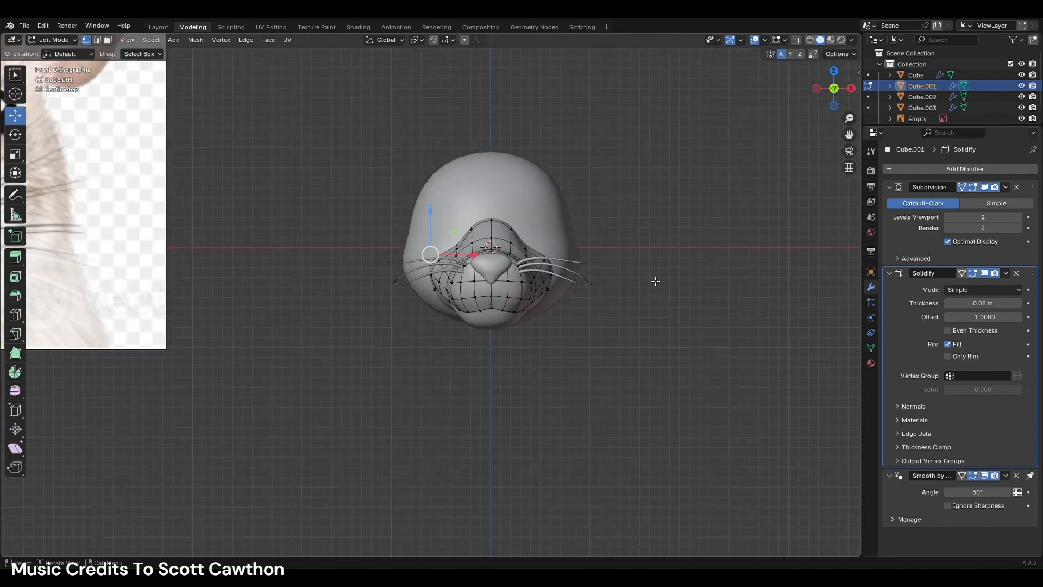
pyautogui.click(689, 288)
pyautogui.click(158, 27)
pyautogui.click(664, 277)
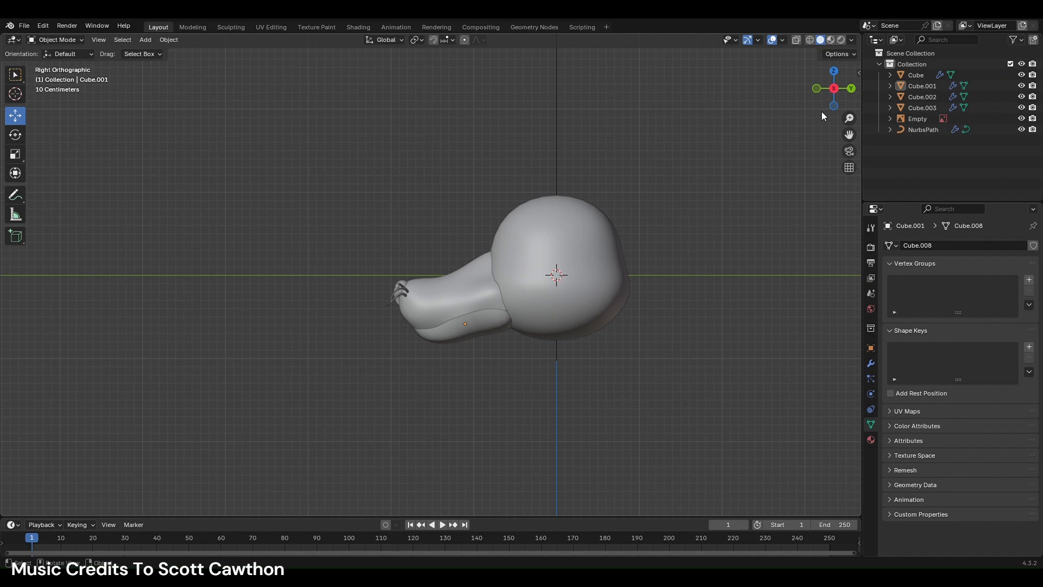
# - Edit the jaw in see-through right side view, moving its mid-underside vertices slightly up and forward, and return to Object Mode
pyautogui.click(457, 321)
pyautogui.click(202, 28)
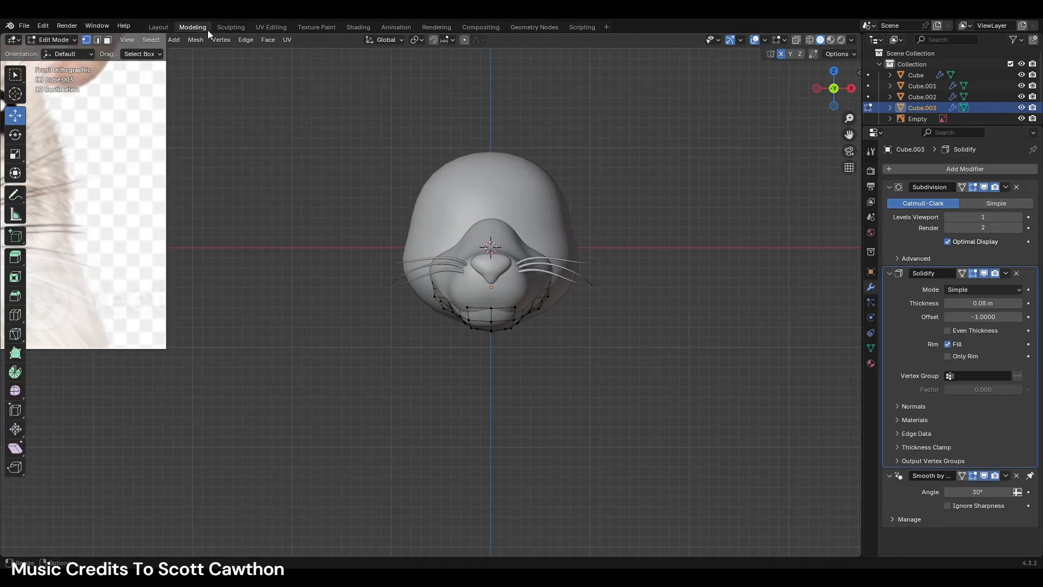
pyautogui.click(851, 89)
pyautogui.scroll(3, 459, 344)
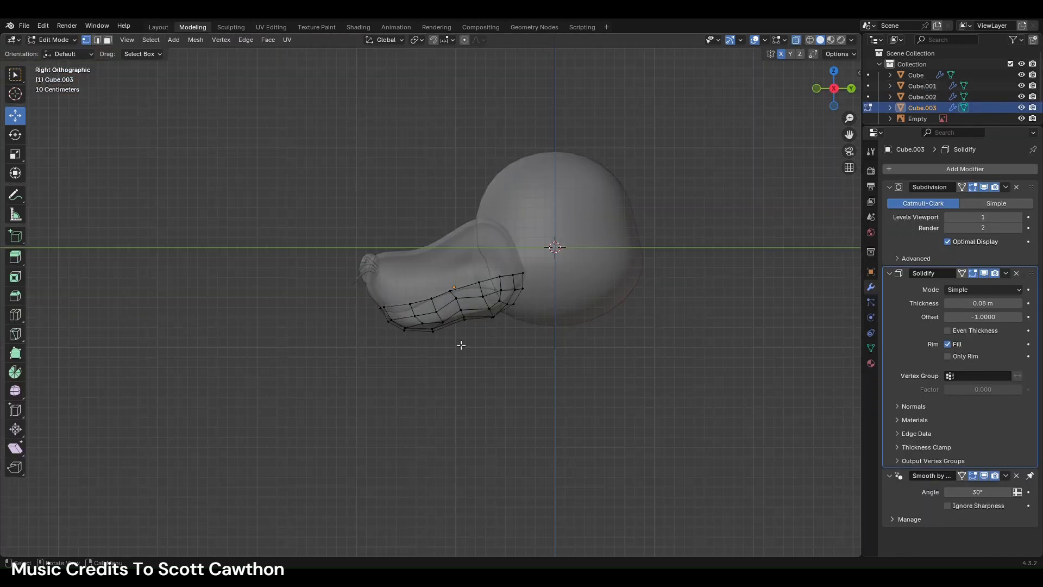
pyautogui.moveTo(497, 351); pyautogui.dragTo(474, 319)
pyautogui.scroll(2, 493, 373)
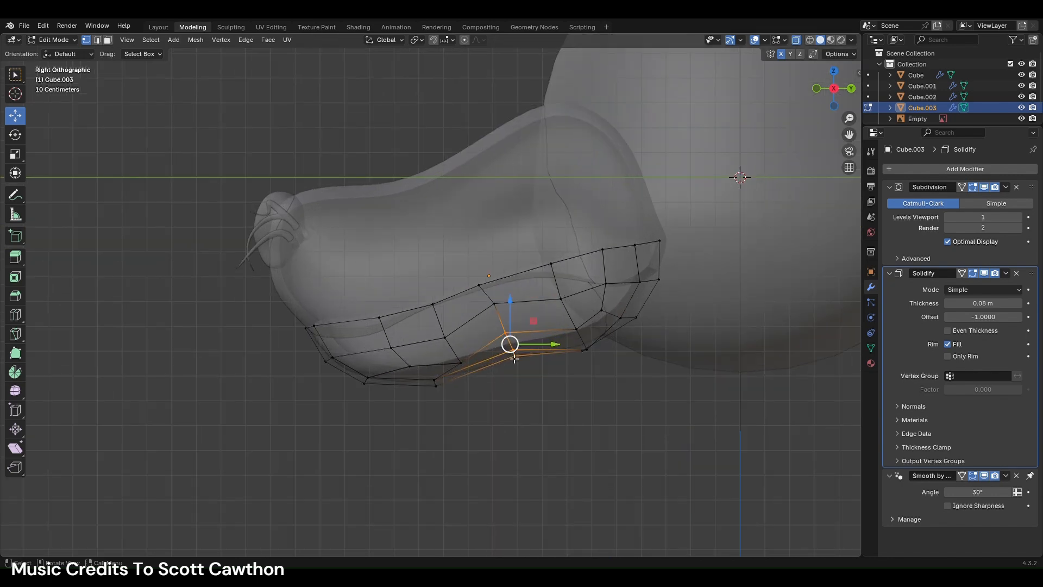
pyautogui.press('g')
pyautogui.click(505, 336)
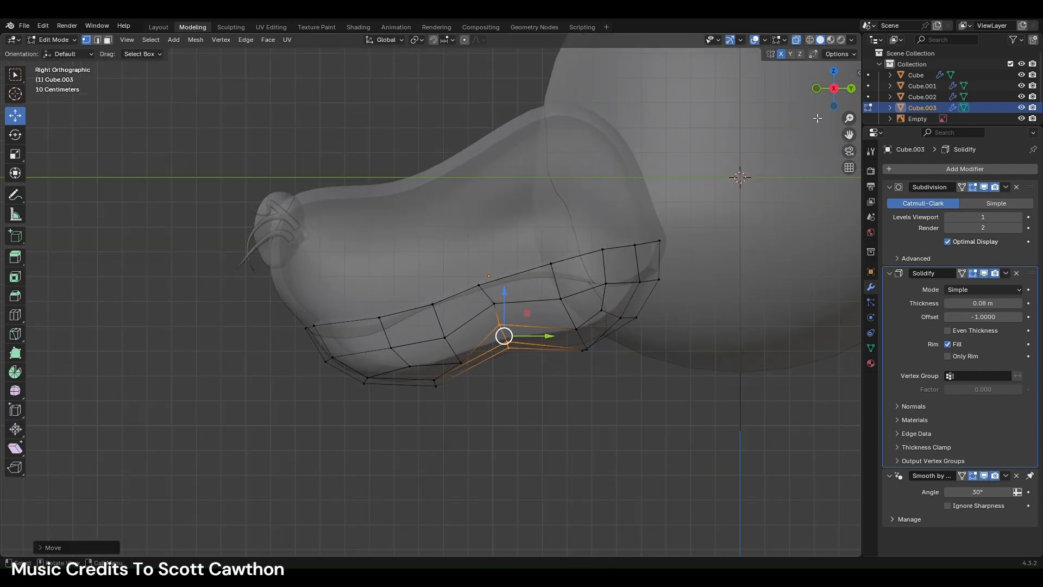
pyautogui.click(797, 42)
pyautogui.click(661, 360)
pyautogui.scroll(-3, 533, 328)
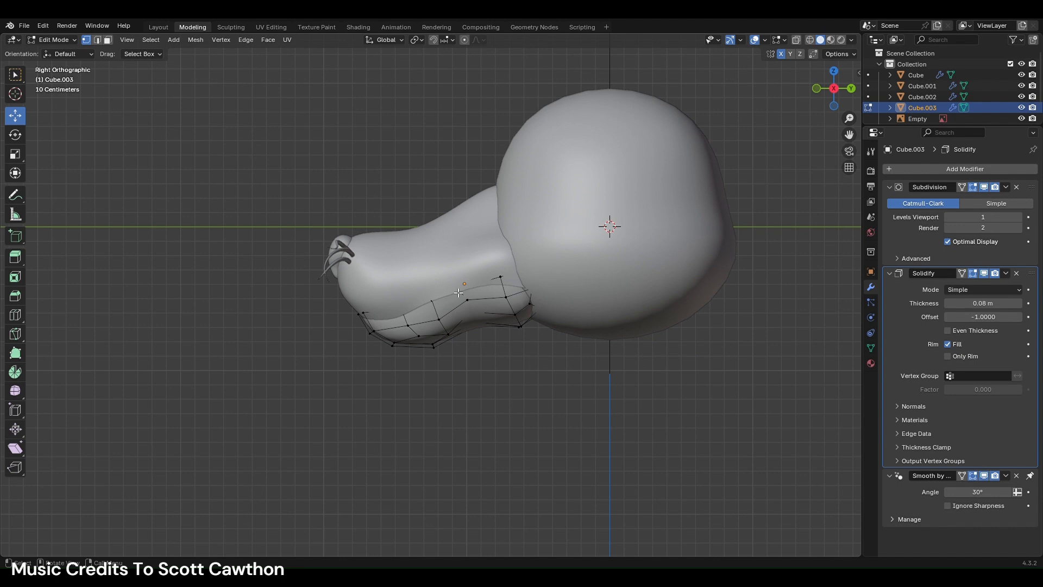
pyautogui.click(152, 25)
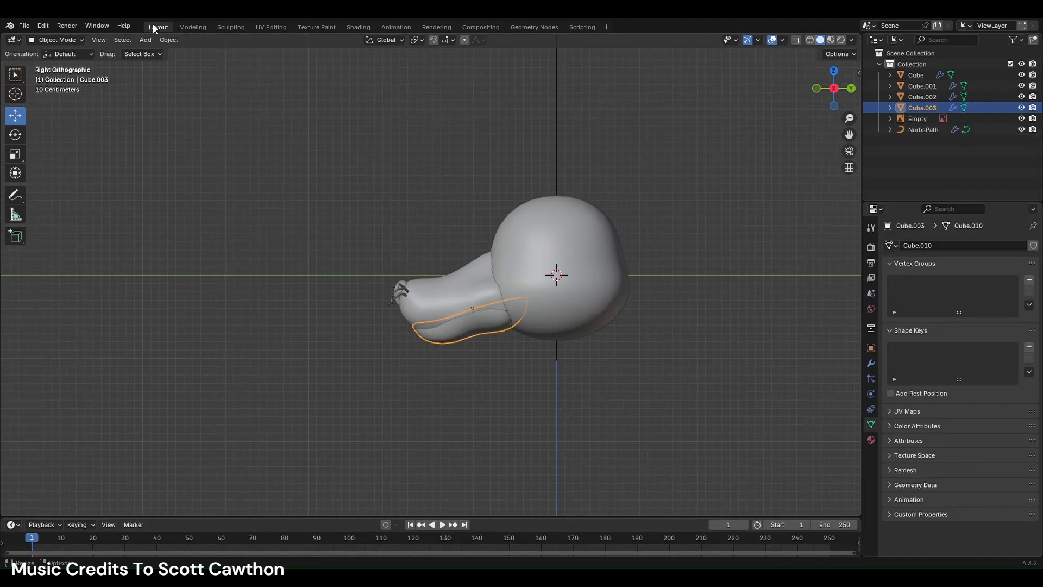
pyautogui.click(379, 408)
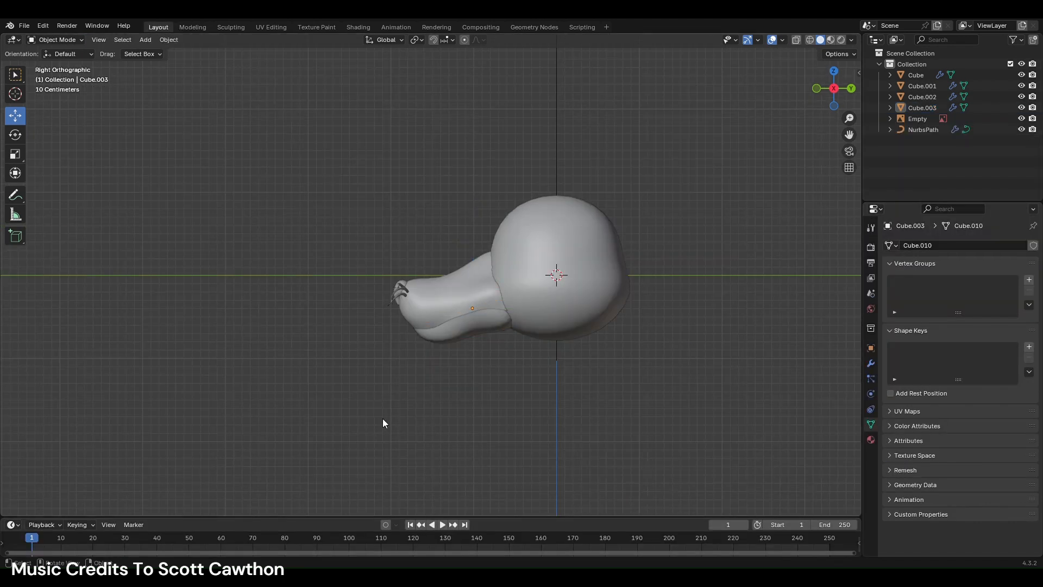
# - Reopen the jaw mesh in see-through display and move the vertices under the chin slightly up and forward
pyautogui.click(453, 350)
pyautogui.click(193, 28)
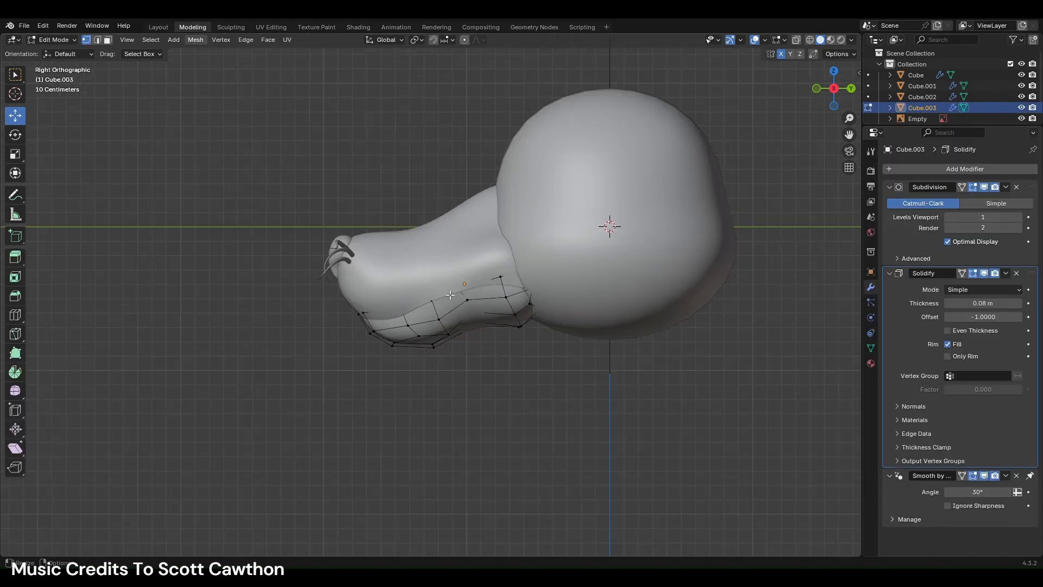
pyautogui.click(796, 40)
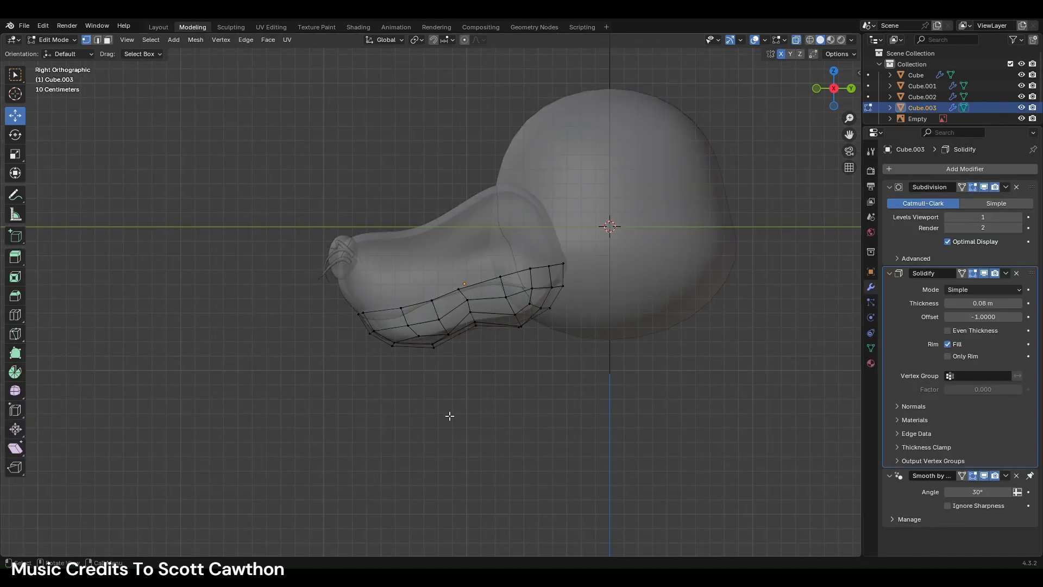
pyautogui.scroll(2, 449, 416)
pyautogui.moveTo(471, 392); pyautogui.dragTo(369, 343)
pyautogui.scroll(2, 423, 389)
pyautogui.press('g')
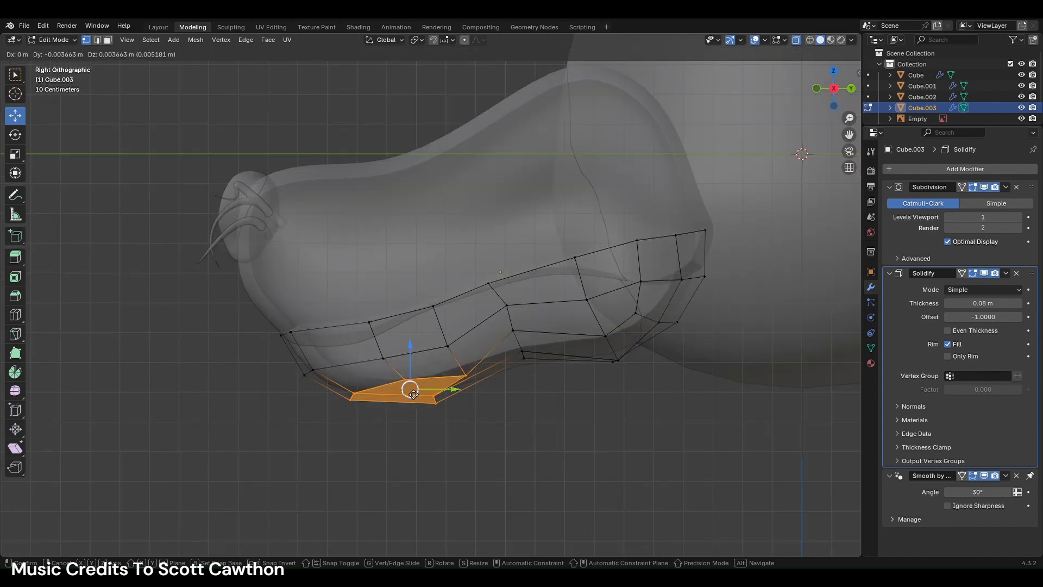
pyautogui.click(466, 410)
# - Scale the jaw's upper edge loop down slightly, turn off see-through display and return to Object Mode
pyautogui.click(279, 308)
pyautogui.click(290, 331)
pyautogui.keyDown('alt'); pyautogui.click(345, 328); pyautogui.keyUp('alt')
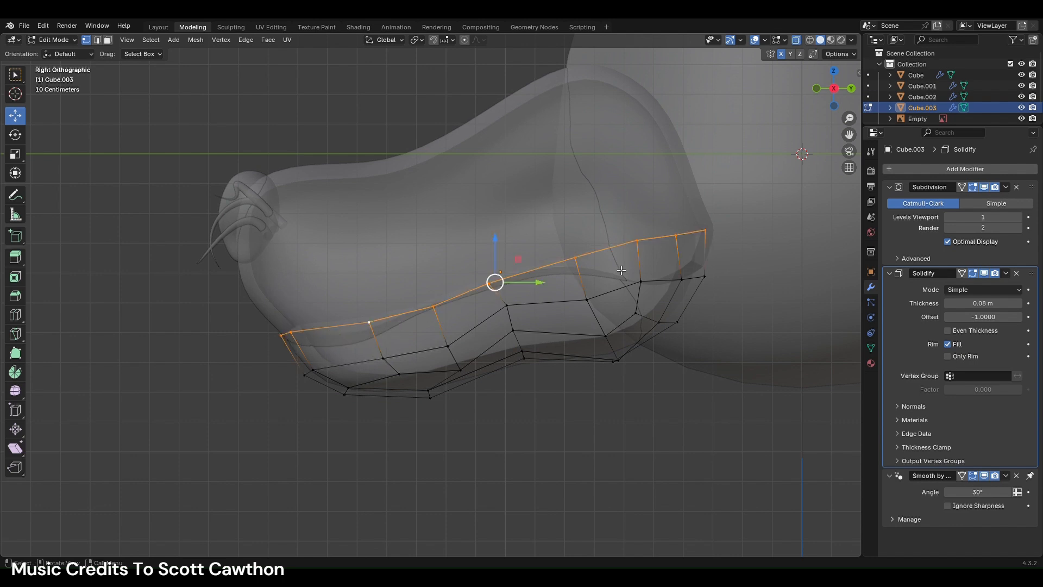
pyautogui.press('s')
pyautogui.click(741, 216)
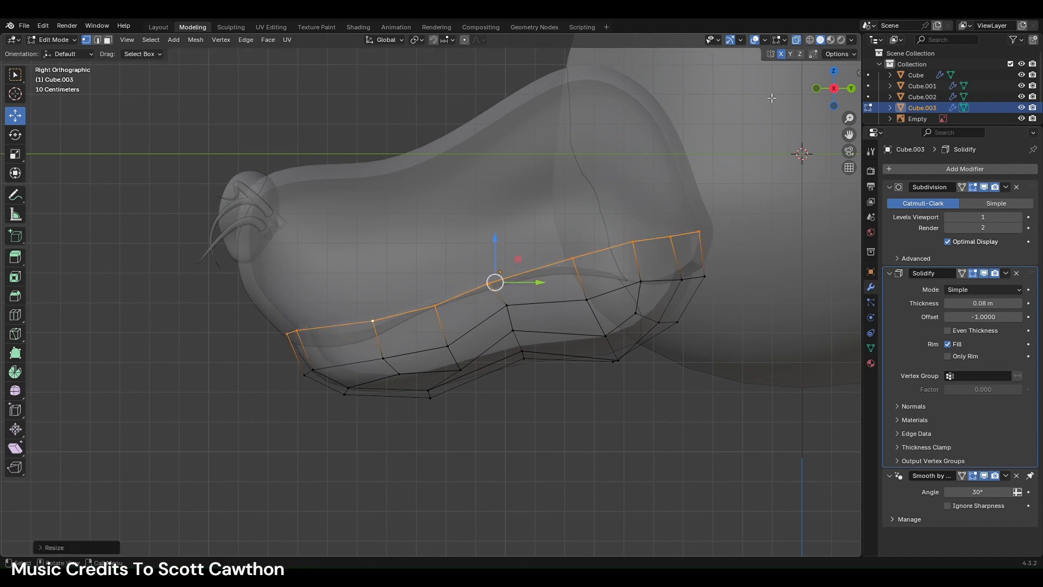
pyautogui.click(796, 41)
pyautogui.hotkey('alt', 'a')
pyautogui.scroll(-3, 816, 93)
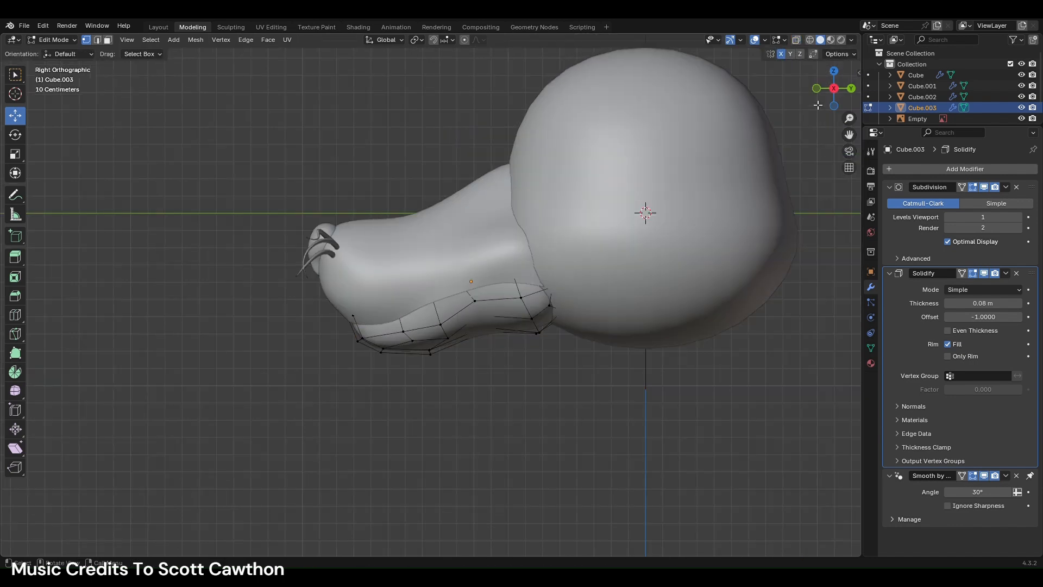
pyautogui.click(817, 90)
pyautogui.click(158, 27)
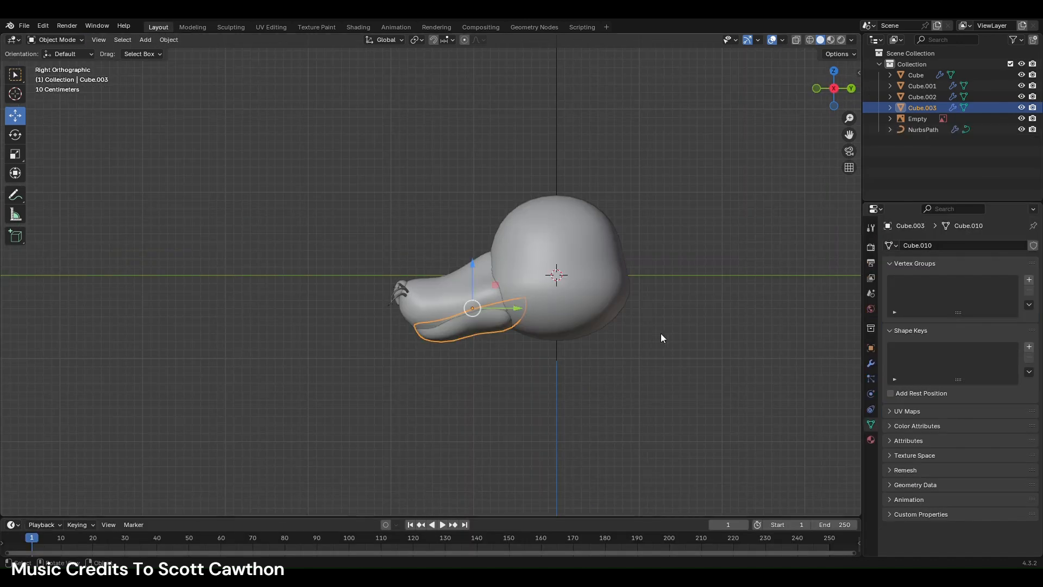
pyautogui.scroll(1, 774, 269)
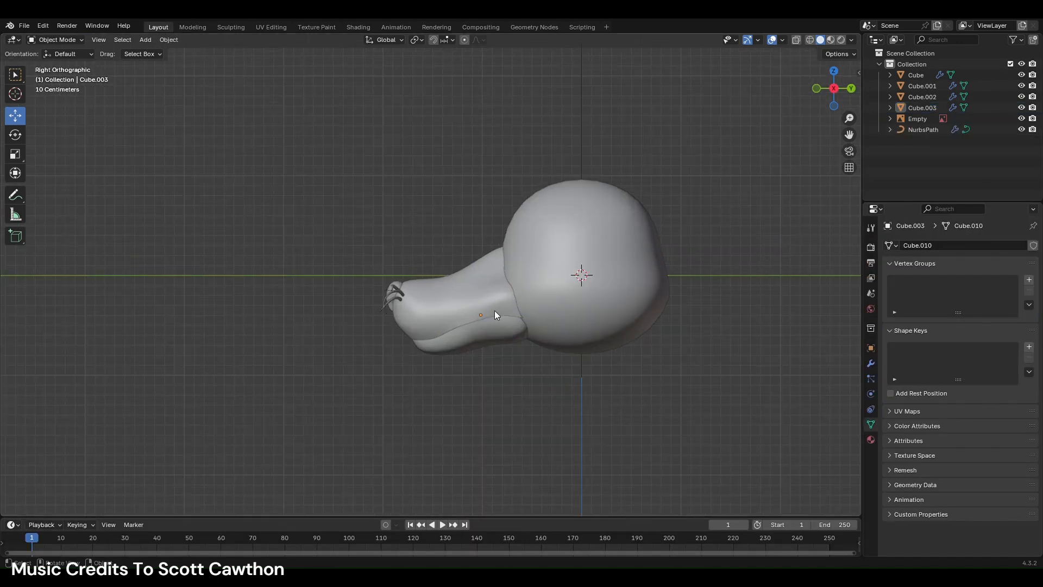
# - Scale the jaw object up slightly, deselect it and switch to front view
pyautogui.click(469, 343)
pyautogui.moveTo(483, 302); pyautogui.dragTo(481, 275)
pyautogui.click(15, 154)
pyautogui.click(621, 418)
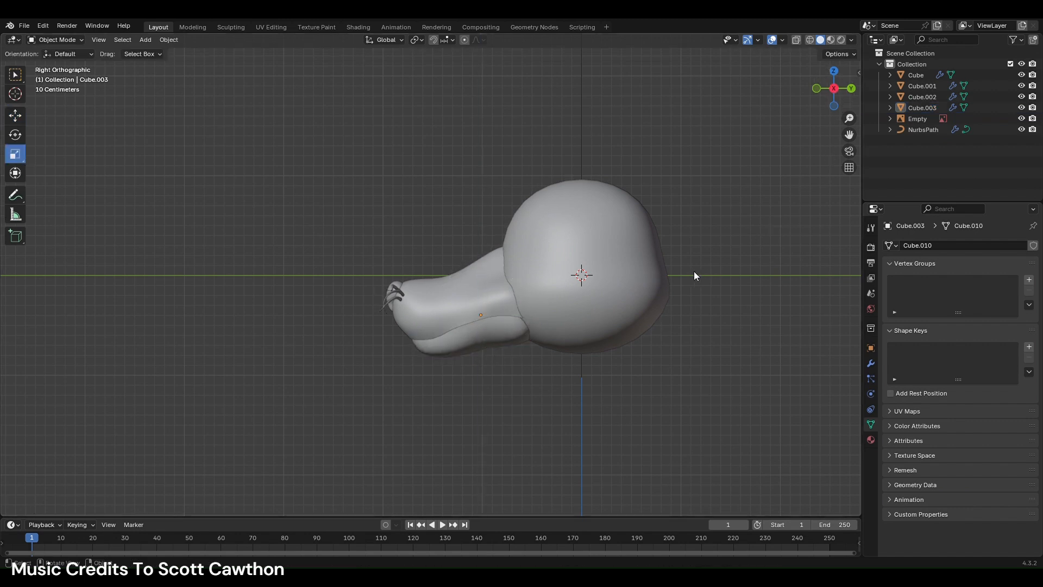
pyautogui.click(816, 88)
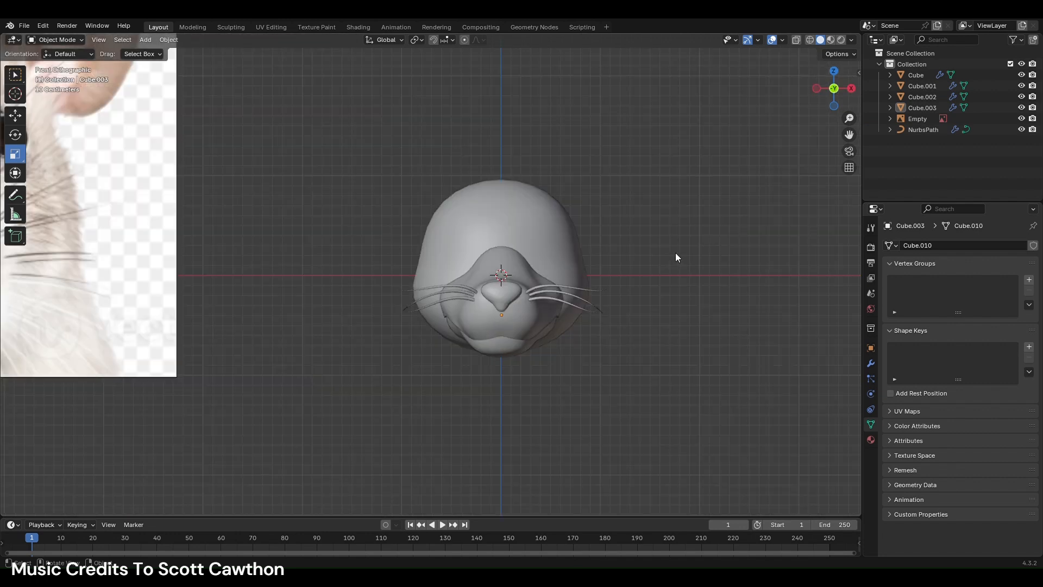
# - Open the head mesh for editing and select its horizontal edge loop at eye level
pyautogui.click(563, 263)
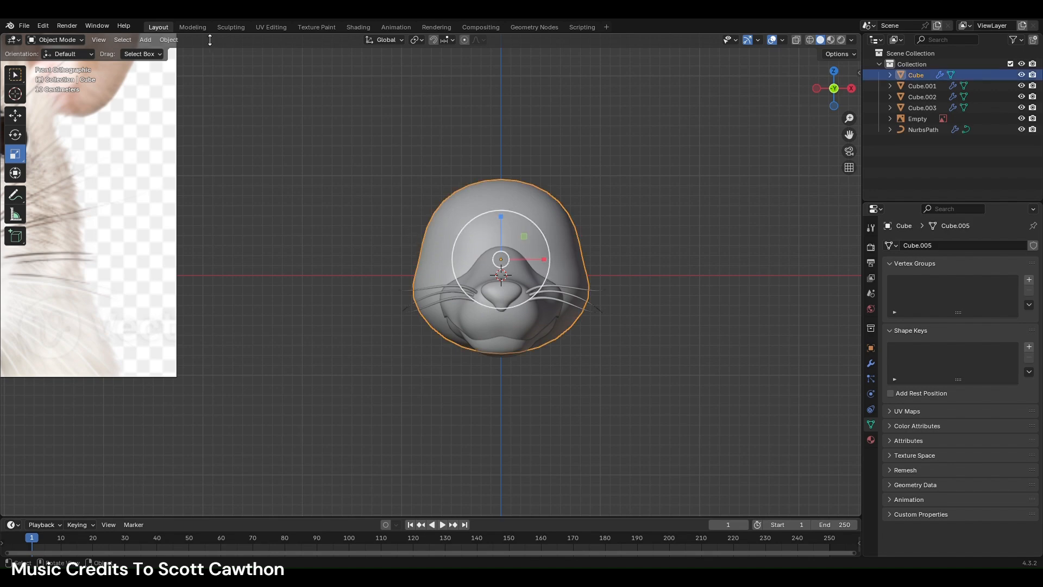
pyautogui.click(191, 27)
pyautogui.click(98, 40)
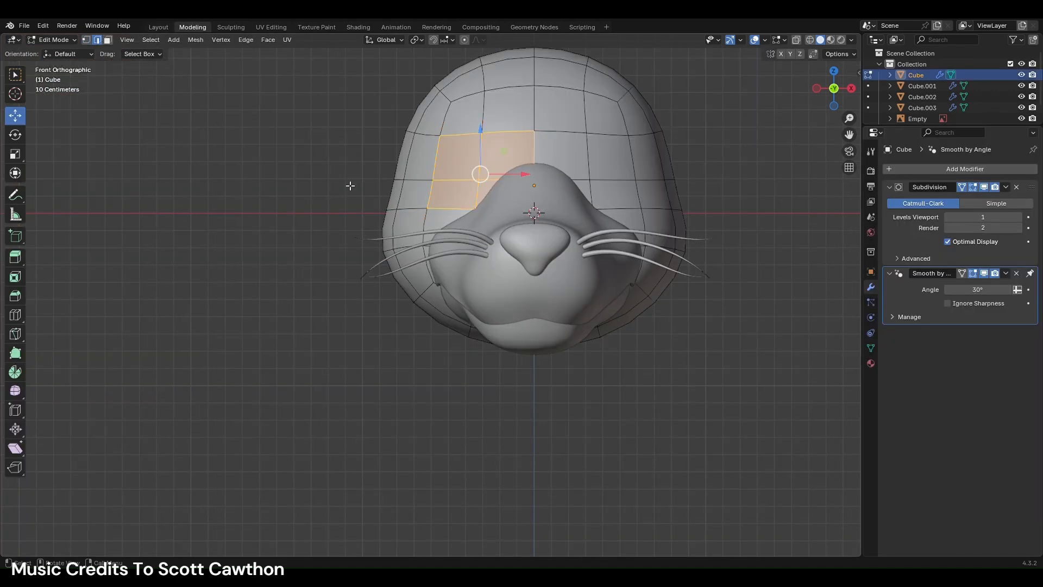
pyautogui.keyDown('alt'); pyautogui.click(412, 211); pyautogui.keyUp('alt')
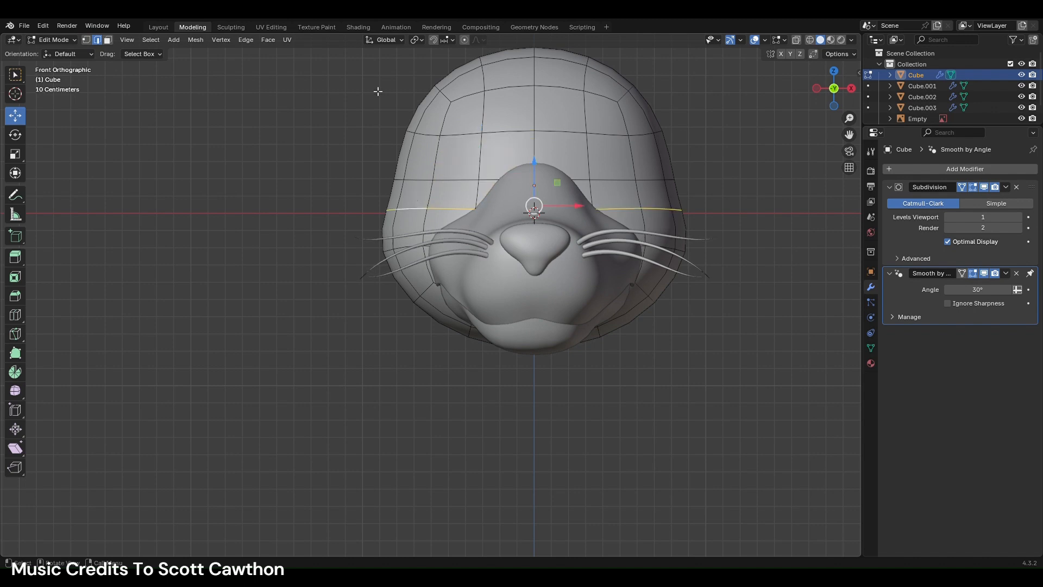
# - Try to inset and extrude the four faces of one eye area on the head
pyautogui.click(108, 40)
pyautogui.click(460, 155)
pyautogui.keyDown('shift'); pyautogui.click(505, 145); pyautogui.keyUp('shift')
pyautogui.keyDown('shift'); pyautogui.click(454, 194); pyautogui.keyUp('shift')
pyautogui.press('e')
pyautogui.rightClick(671, 198)
pyautogui.press('e')
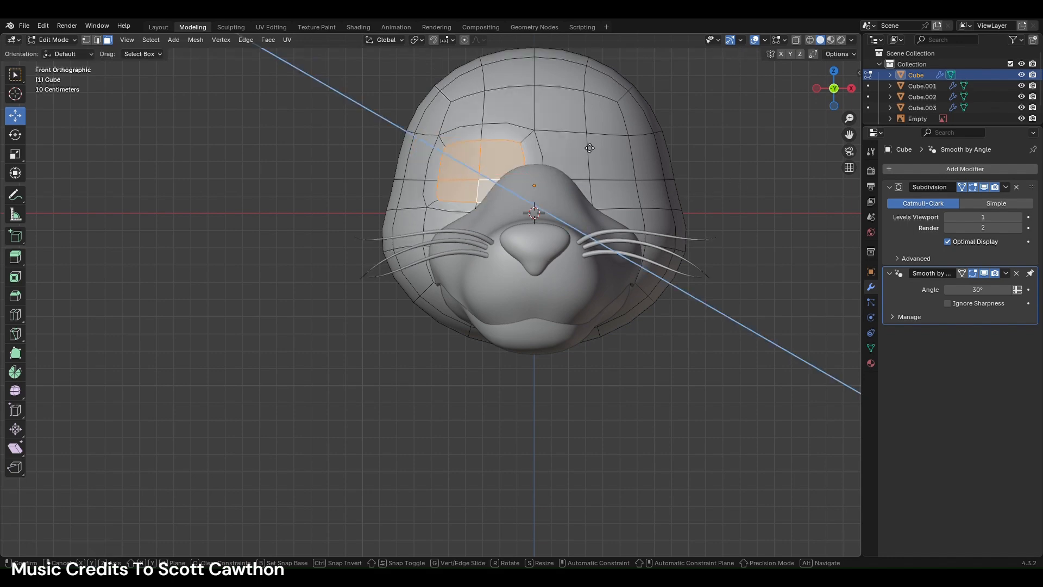
pyautogui.click(560, 157)
pyautogui.moveTo(858, 87); pyautogui.dragTo(710, 220, button='middle')
pyautogui.hotkey('ctrl', 'z')
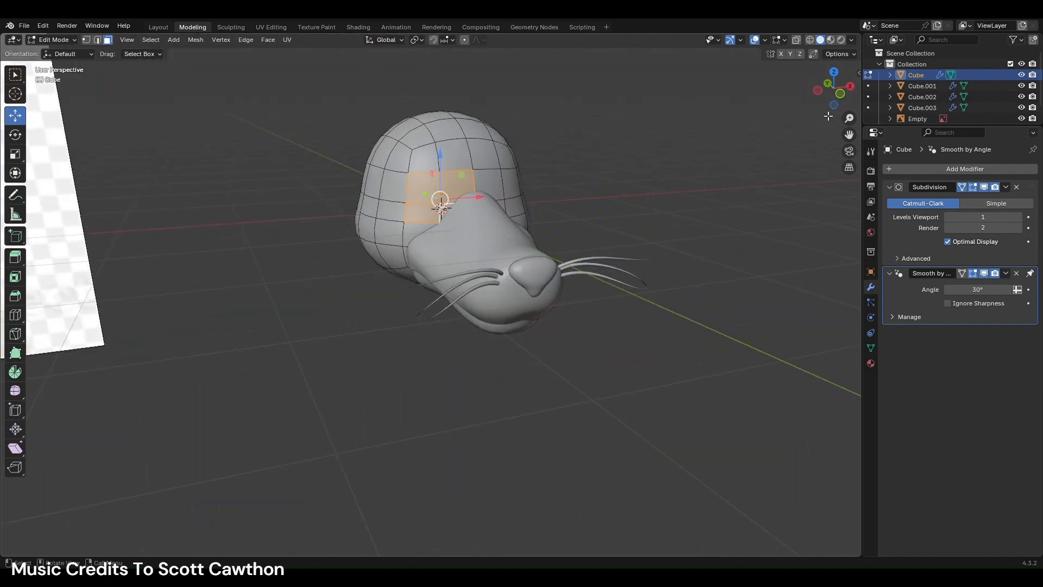
# - Try to inset the four eye-area faces by about 0.15 m and scale the inset patch in front view
pyautogui.click(840, 94)
pyautogui.press('e')
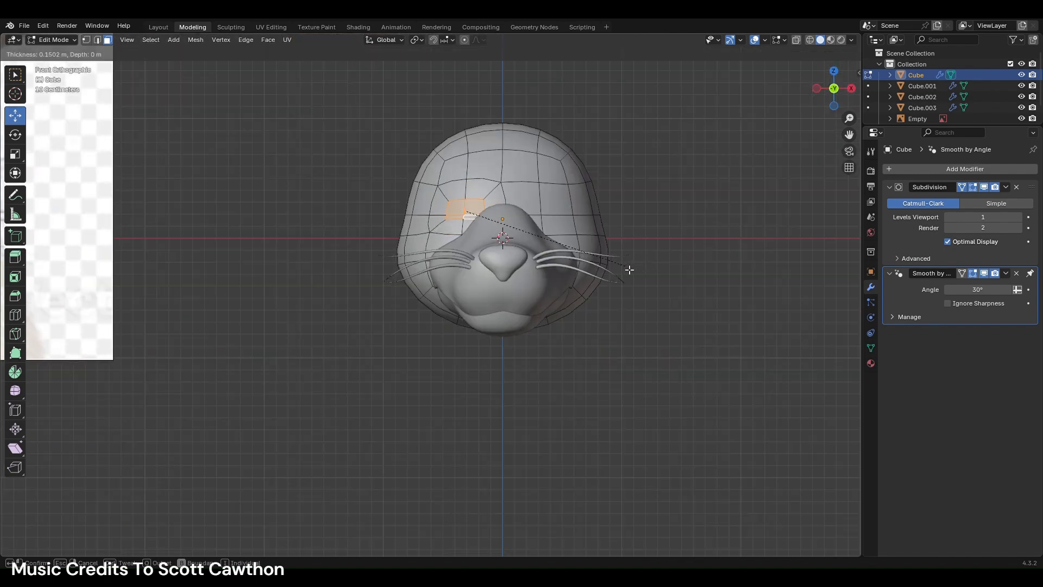
pyautogui.click(630, 265)
pyautogui.press('e')
pyautogui.click(618, 267)
pyautogui.press('s')
pyautogui.click(681, 270)
# - Try to extrude the inset eye patch to form a socket, and undo the inset
pyautogui.moveTo(623, 272); pyautogui.dragTo(695, 297, button='middle')
pyautogui.press('e')
pyautogui.click(659, 294)
pyautogui.press('e')
pyautogui.click(625, 259)
pyautogui.moveTo(375, 200); pyautogui.dragTo(353, 200)
pyautogui.click(583, 212)
pyautogui.moveTo(582, 212); pyautogui.dragTo(510, 213, button='middle')
pyautogui.click(453, 199)
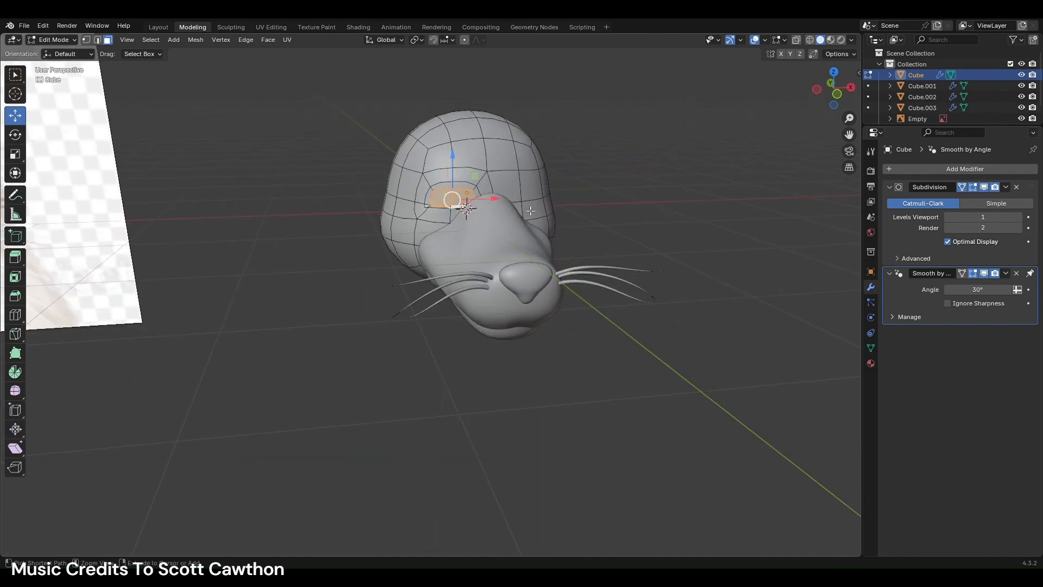
pyautogui.press('ctrl+KP_Add')
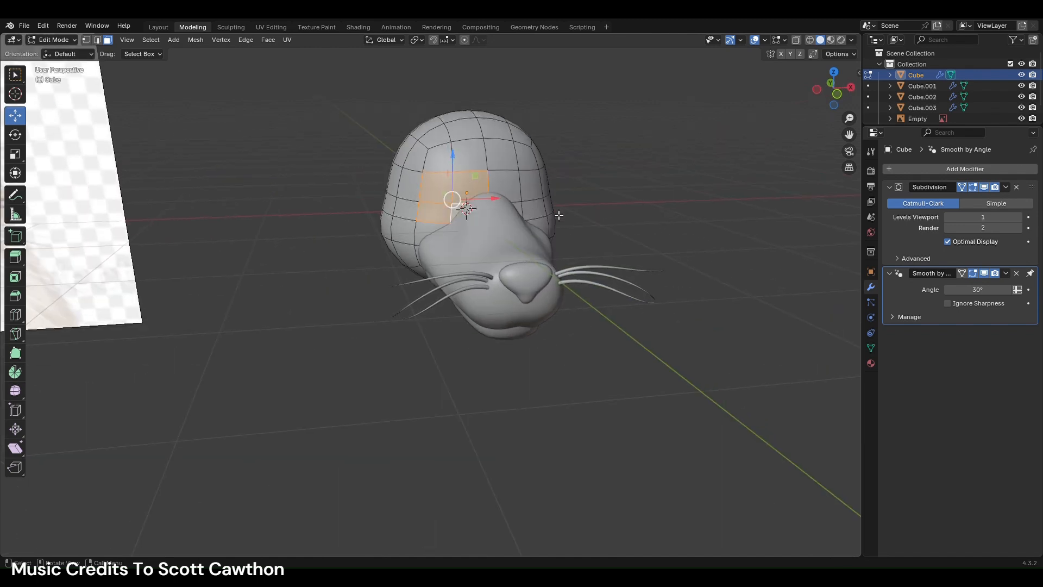
# - Raise the head's horizontal edge loops at eye level slightly in front view and deselect them
pyautogui.scroll(2, 448, 262)
pyautogui.click(97, 40)
pyautogui.keyDown('alt'); pyautogui.click(393, 194); pyautogui.keyUp('alt')
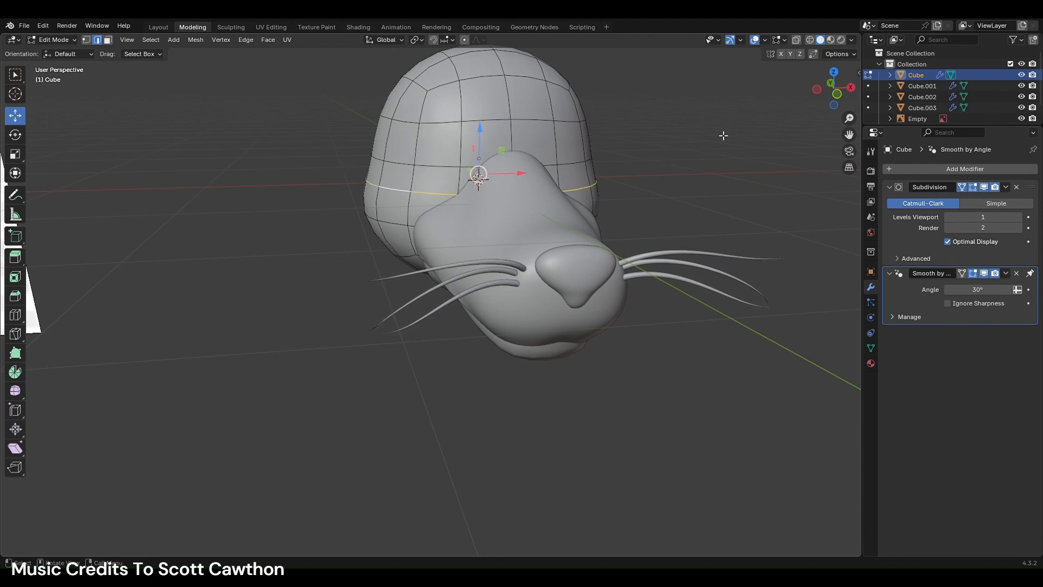
pyautogui.click(837, 94)
pyautogui.moveTo(539, 186); pyautogui.dragTo(535, 155)
pyautogui.keyDown('alt'); pyautogui.keyDown('shift'); pyautogui.click(499, 178); pyautogui.keyUp('shift'); pyautogui.keyUp('alt')
pyautogui.click(317, 332)
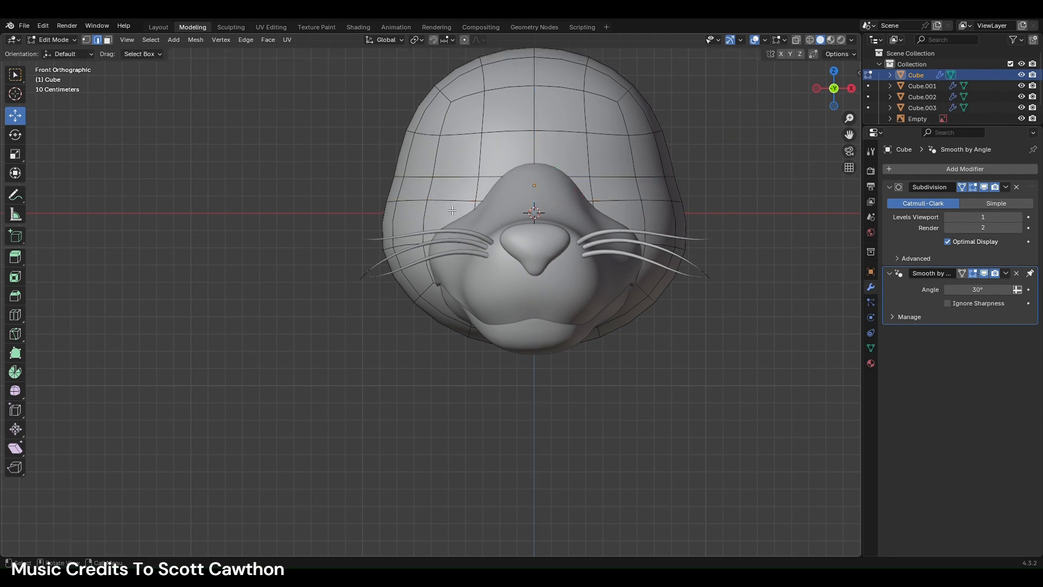
# - Try to rotate the lower eye-level edge loop on the head in front view
pyautogui.keyDown('alt'); pyautogui.click(453, 201); pyautogui.keyUp('alt')
pyautogui.press('r')
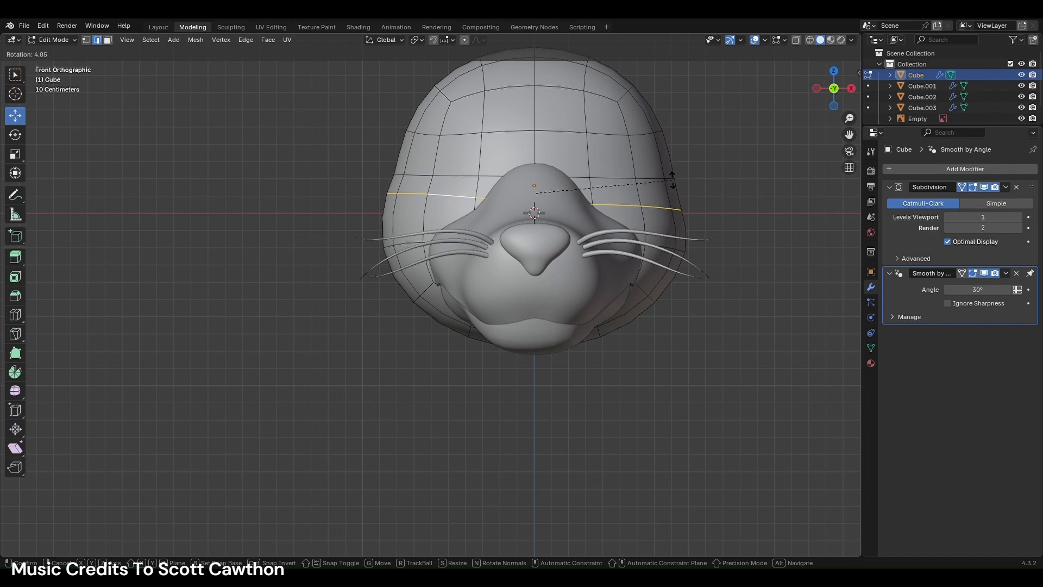
pyautogui.click(672, 181)
pyautogui.click(285, 179)
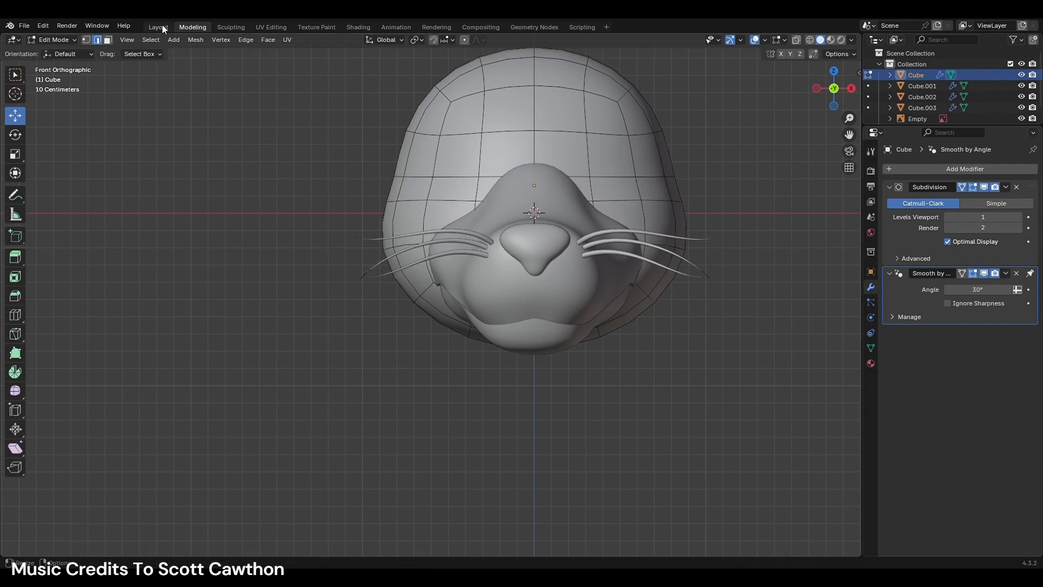
# - Convert the head object to a mesh in the Layout workspace and add a level 1 Subdivision modifier
pyautogui.click(158, 27)
pyautogui.click(720, 402)
pyautogui.scroll(-3, 715, 402)
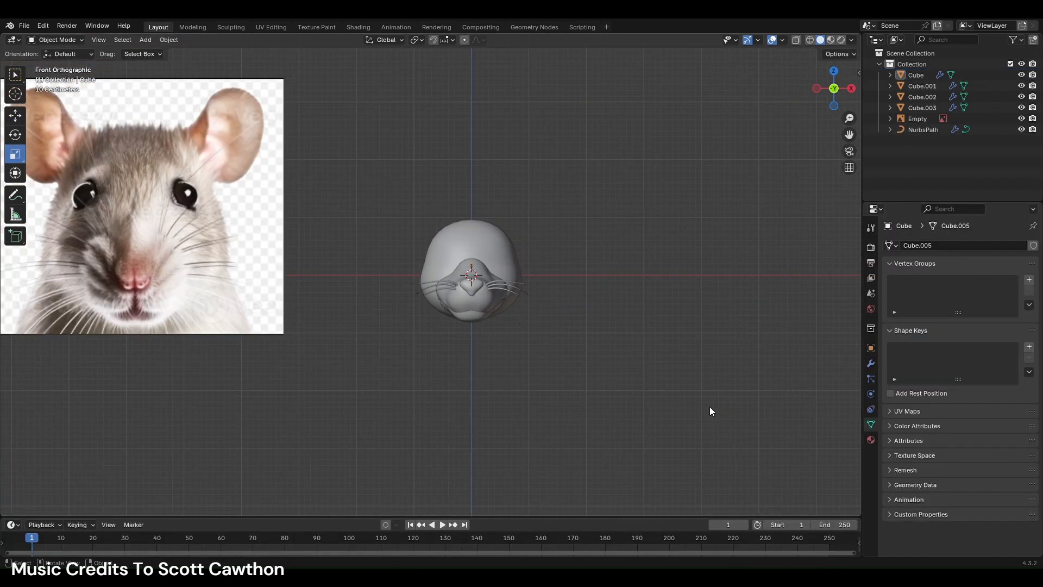
pyautogui.click(512, 256)
pyautogui.rightClick(552, 255)
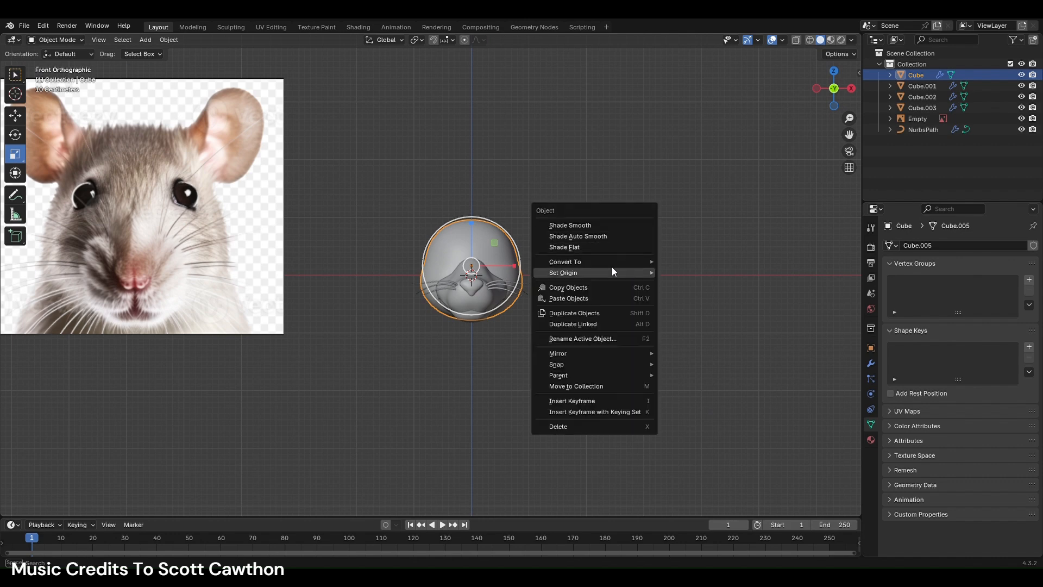
pyautogui.moveTo(618, 263)
pyautogui.click(688, 260)
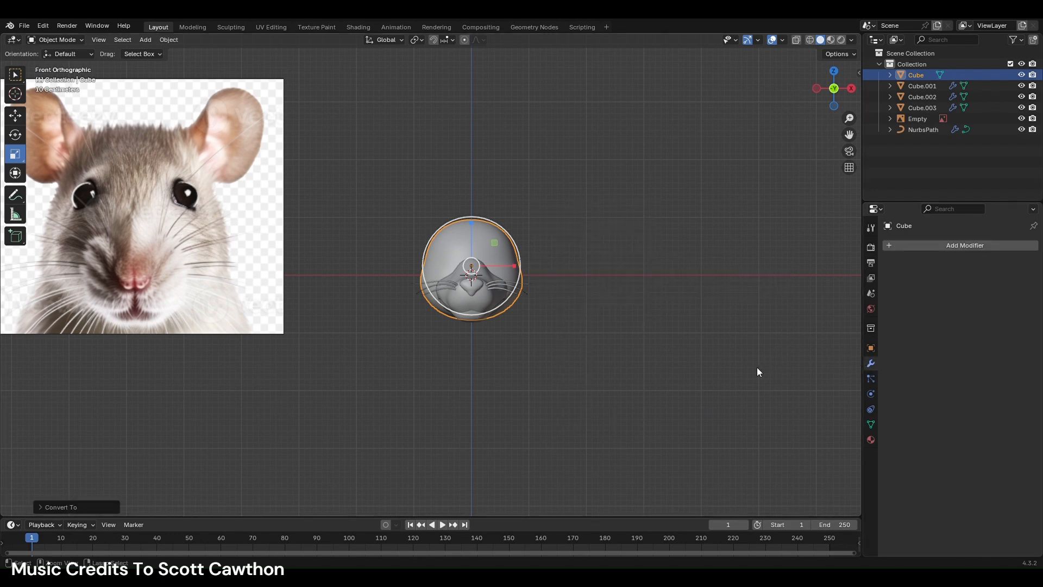
pyautogui.hotkey('ctrl', '1')
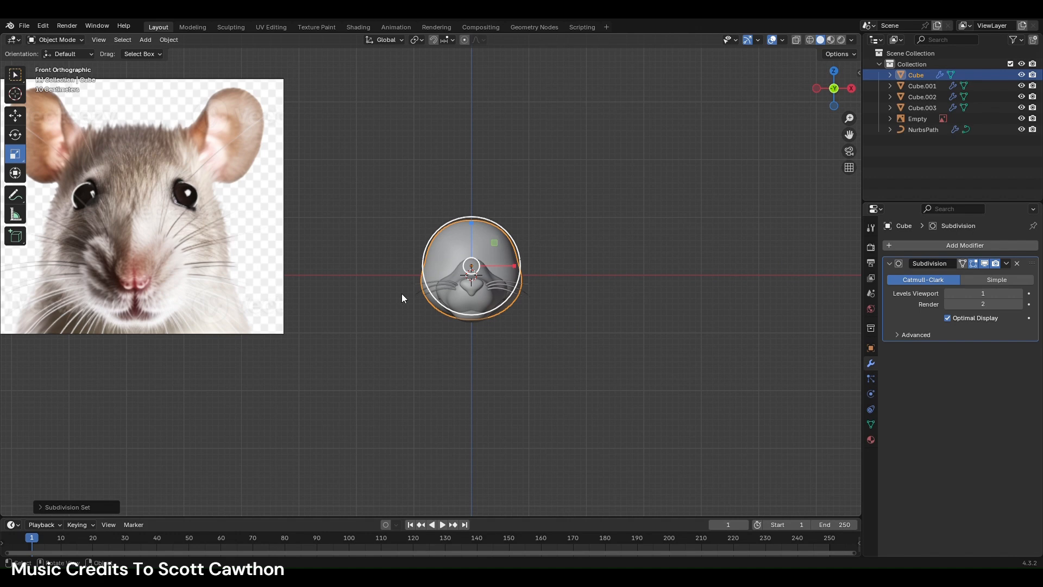
# - Sculpt shallow hollows at both eye positions in front view with the Draw Sharp brush and X symmetry
pyautogui.click(220, 27)
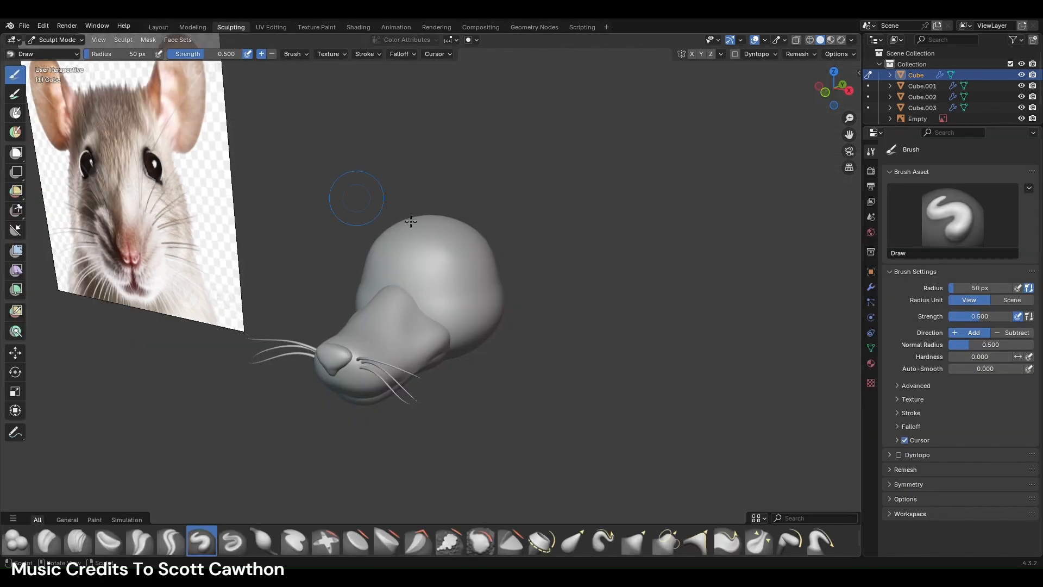
pyautogui.click(826, 92)
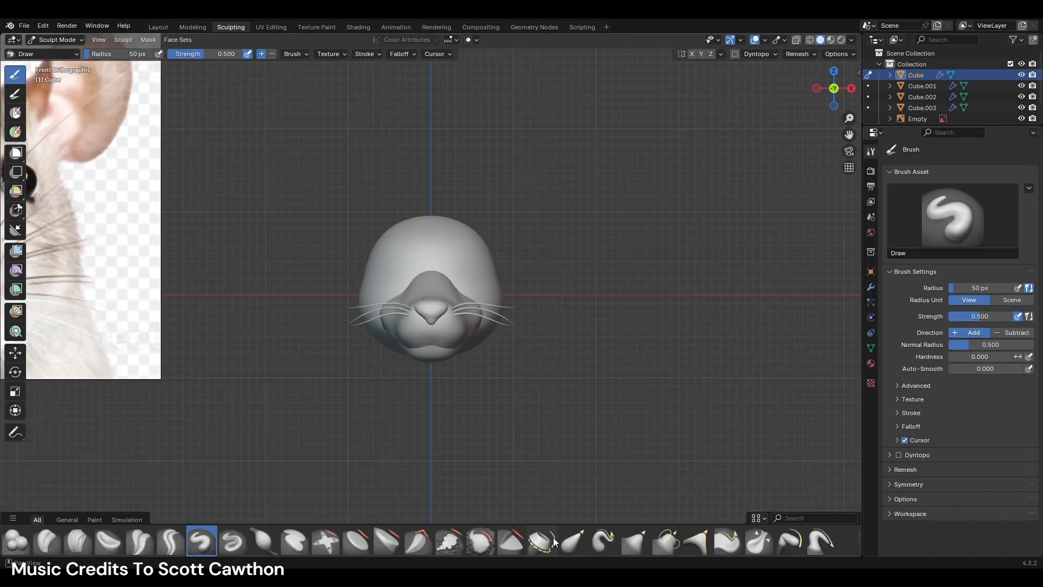
pyautogui.click(232, 542)
pyautogui.scroll(3, 378, 272)
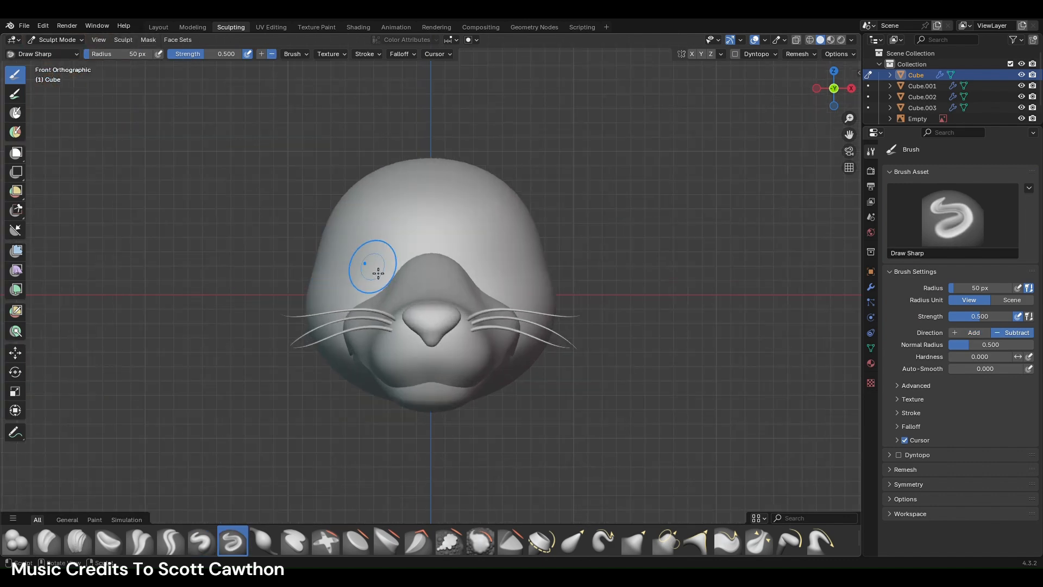
pyautogui.moveTo(375, 275); pyautogui.dragTo(373, 276)
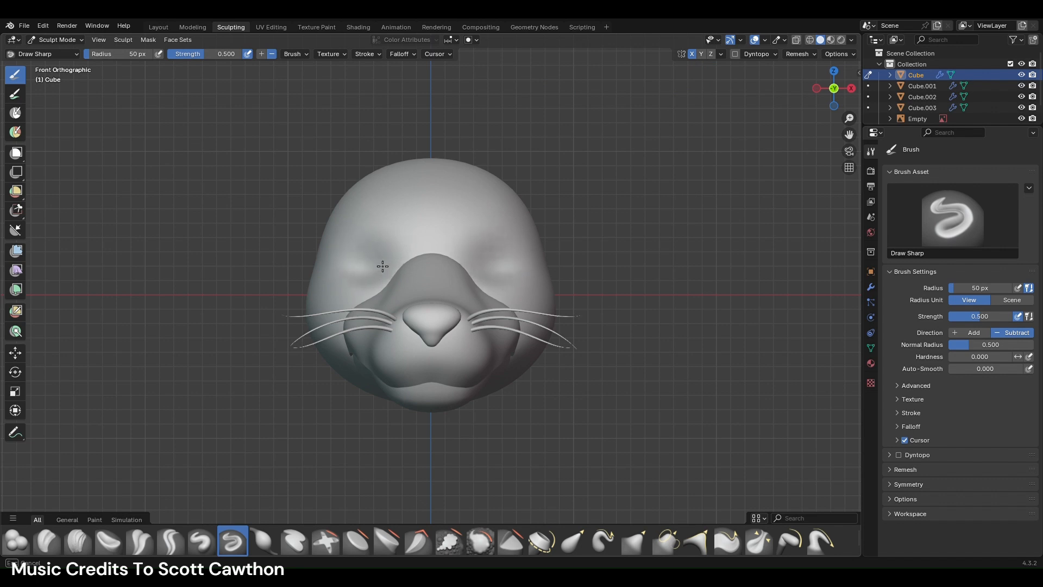
# - Replace the head's Subdivision modifier with a Multires modifier and subdivide it twice
pyautogui.click(163, 27)
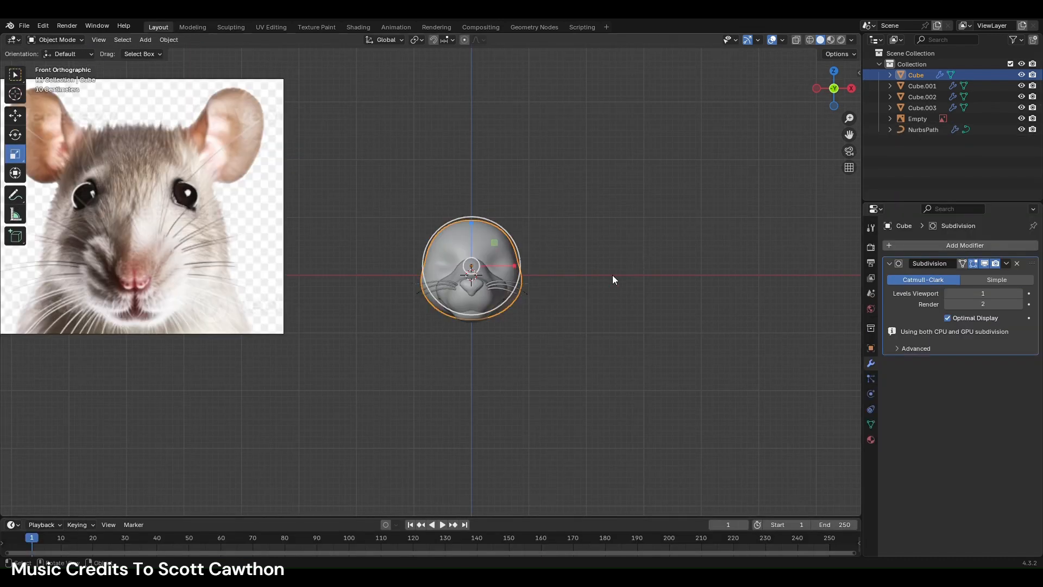
pyautogui.hotkey('ctrl', 'x')
pyautogui.click(946, 245)
pyautogui.write('m')
pyautogui.click(864, 283)
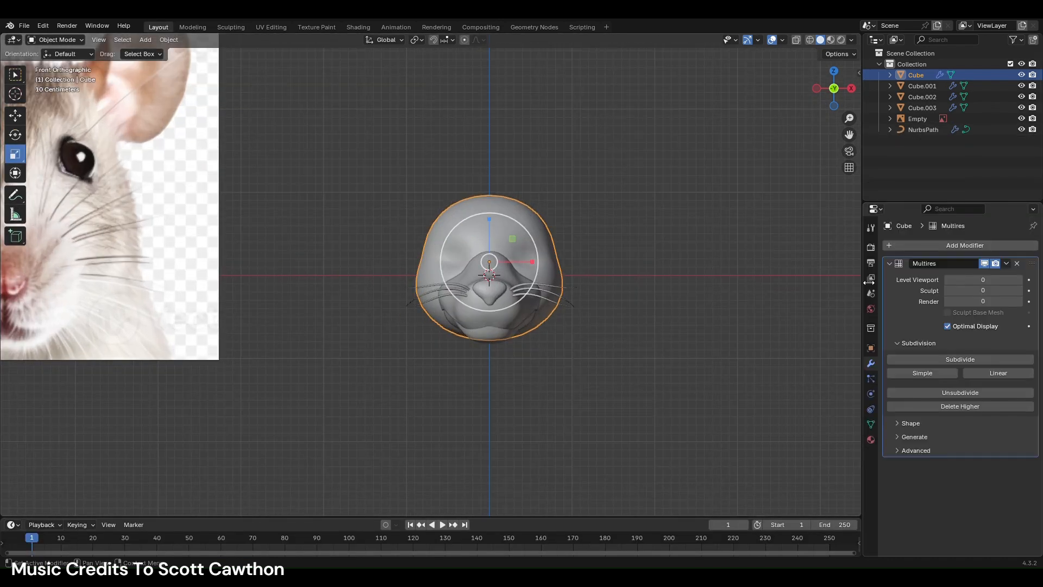
pyautogui.click(1002, 360)
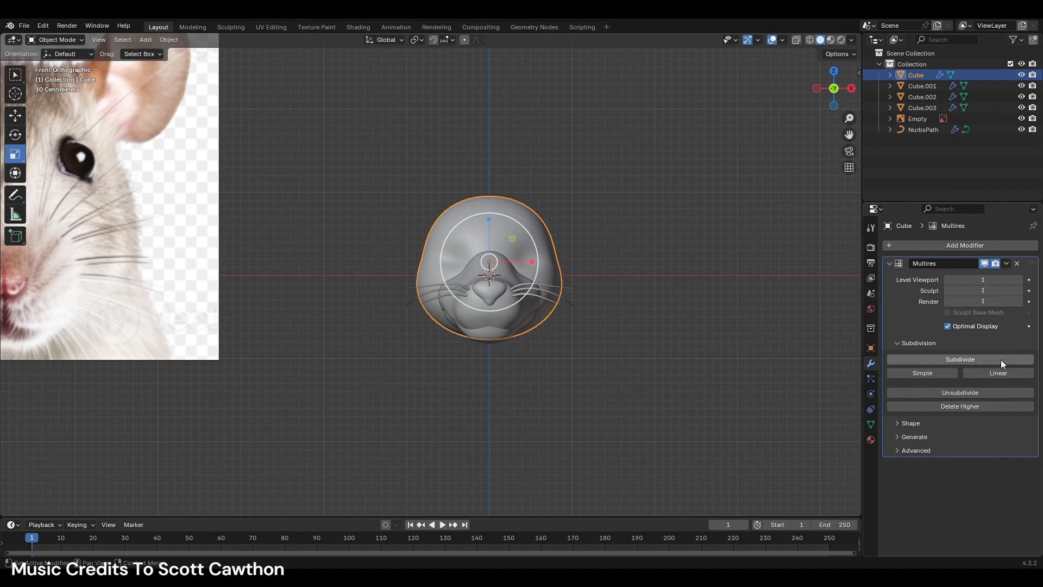
pyautogui.click(1001, 359)
# - Carve the eye hollows into rounder, deeper sockets in front view with the Draw Sharp brush
pyautogui.click(241, 26)
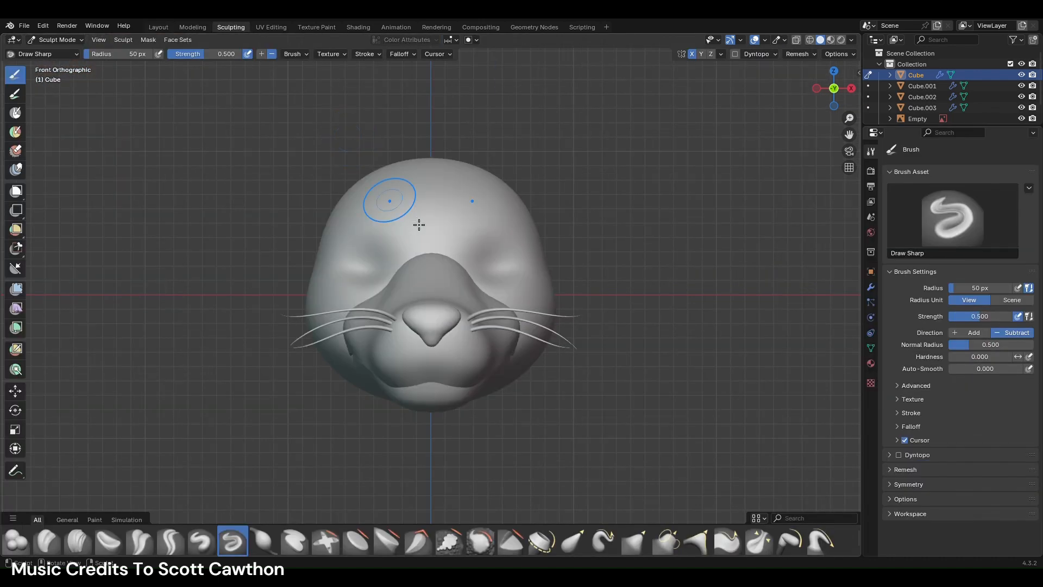
pyautogui.moveTo(382, 254)
pyautogui.mouseDown()
pyautogui.moveTo(356, 261)
pyautogui.moveTo(382, 283)
pyautogui.mouseUp()
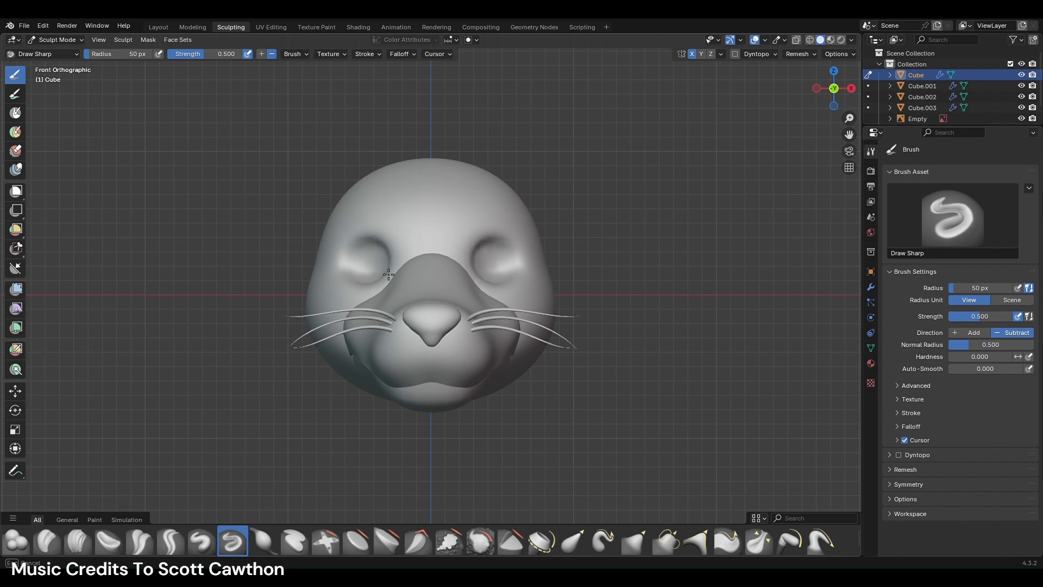
pyautogui.moveTo(372, 280); pyautogui.dragTo(380, 288)
pyautogui.scroll(-3, 533, 290)
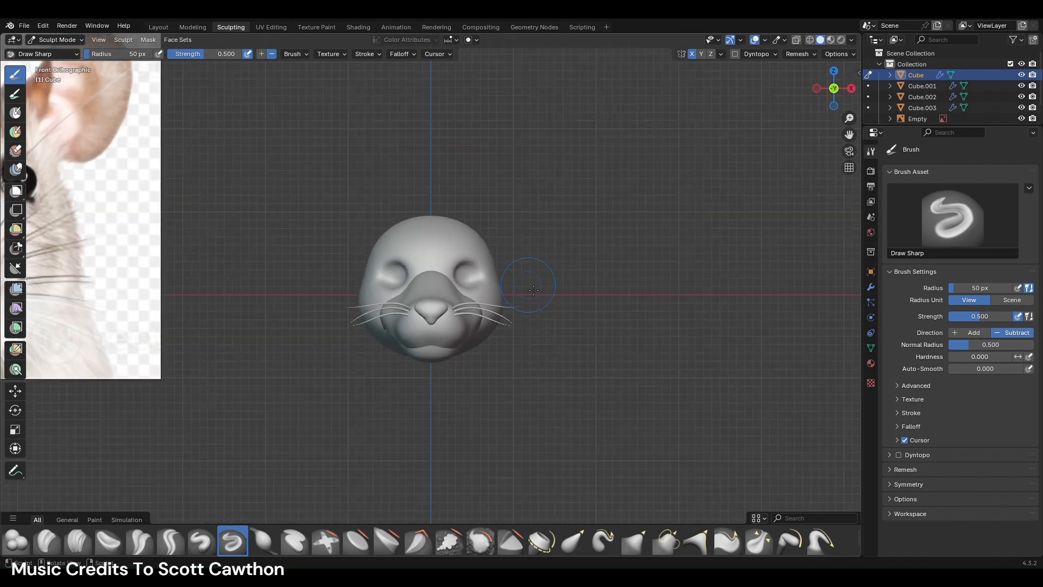
pyautogui.scroll(-2, 533, 290)
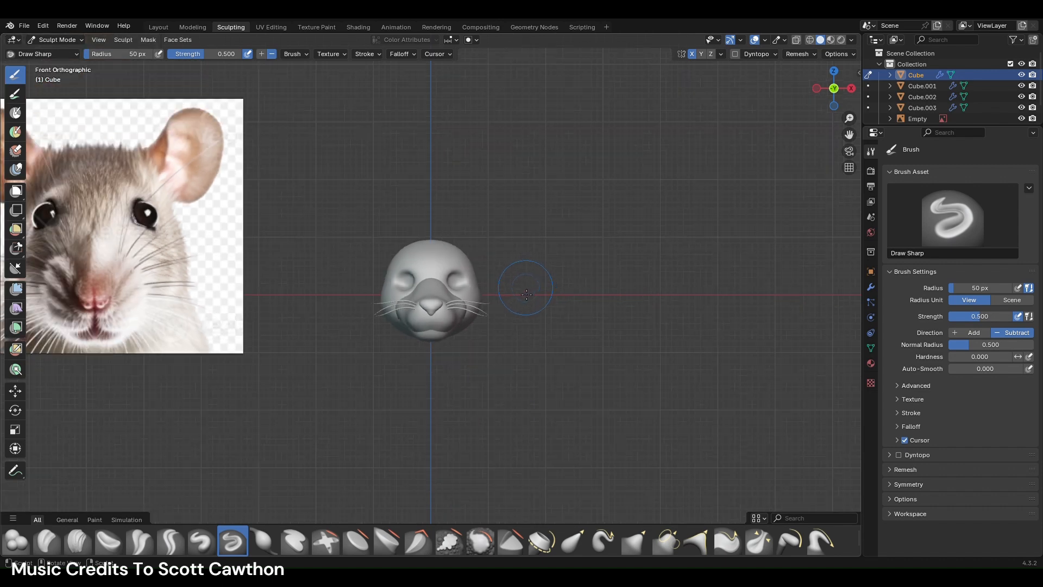
# - Deepen the upper and inner rims of the eye sockets in front view with Draw Sharp, undoing one stroke
pyautogui.scroll(5, 437, 296)
pyautogui.moveTo(381, 262); pyautogui.dragTo(392, 271)
pyautogui.scroll(-2, 459, 294)
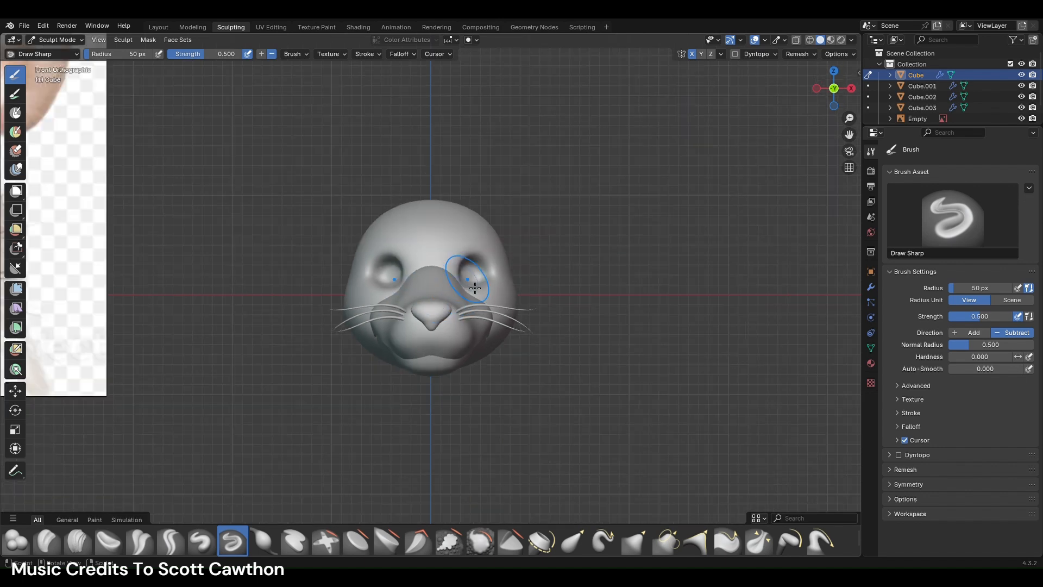
pyautogui.scroll(3, 463, 293)
pyautogui.hotkey('ctrl', 'z')
pyautogui.moveTo(354, 240)
pyautogui.mouseDown()
pyautogui.moveTo(356, 279)
pyautogui.moveTo(360, 262)
pyautogui.moveTo(381, 256)
pyautogui.mouseUp()
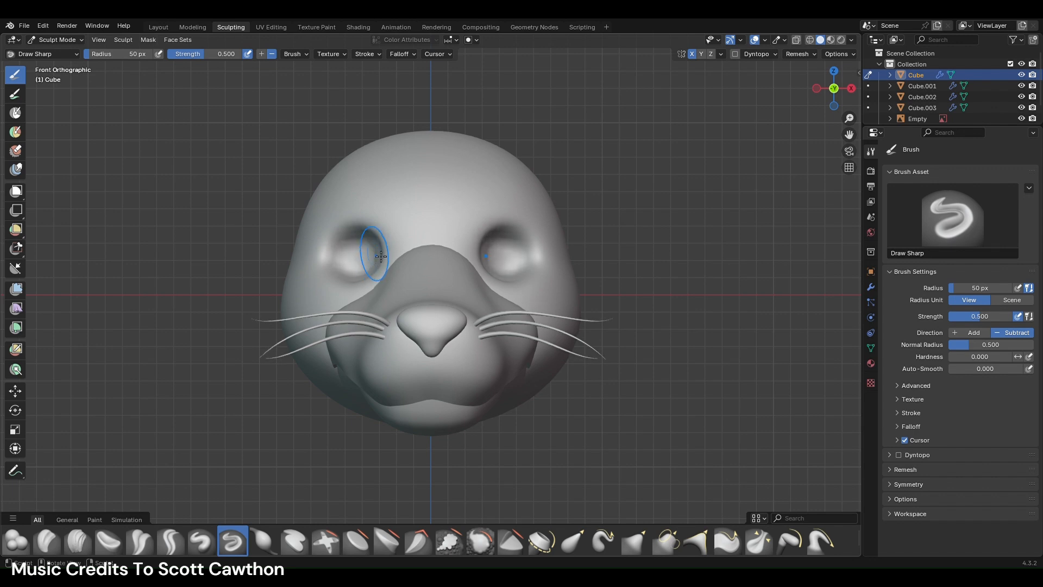
# - Carve the lower rim of the eye socket beside the snout from an angled view with Draw Sharp
pyautogui.moveTo(357, 281); pyautogui.dragTo(426, 275, button='middle')
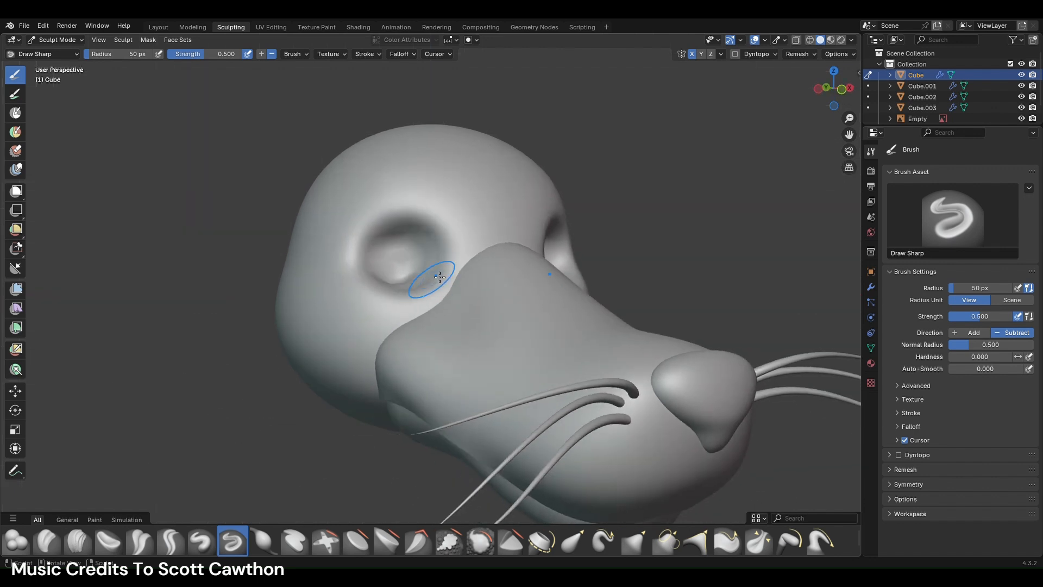
pyautogui.moveTo(400, 293); pyautogui.dragTo(454, 273)
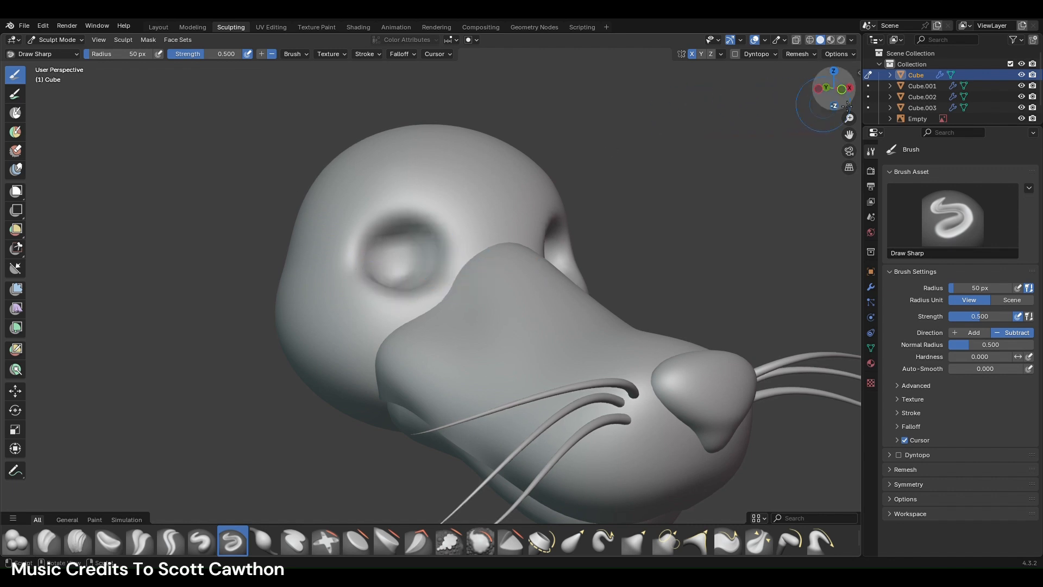
pyautogui.press('KP_1')
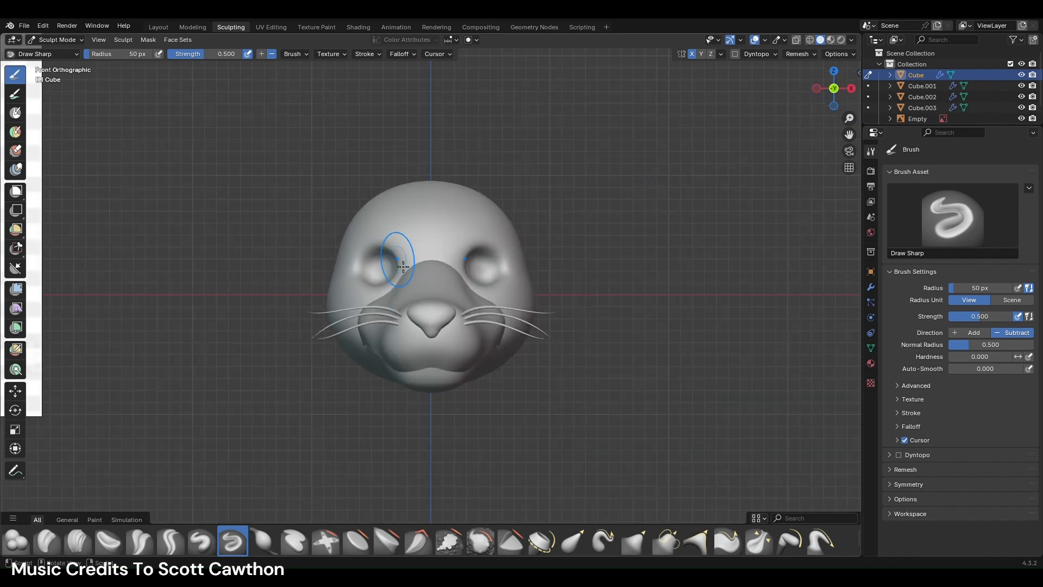
# - Reshape the eye sockets with the Elastic Grab brush, pulling their upper and inner edges into a slanted oval in front view
pyautogui.click(573, 541)
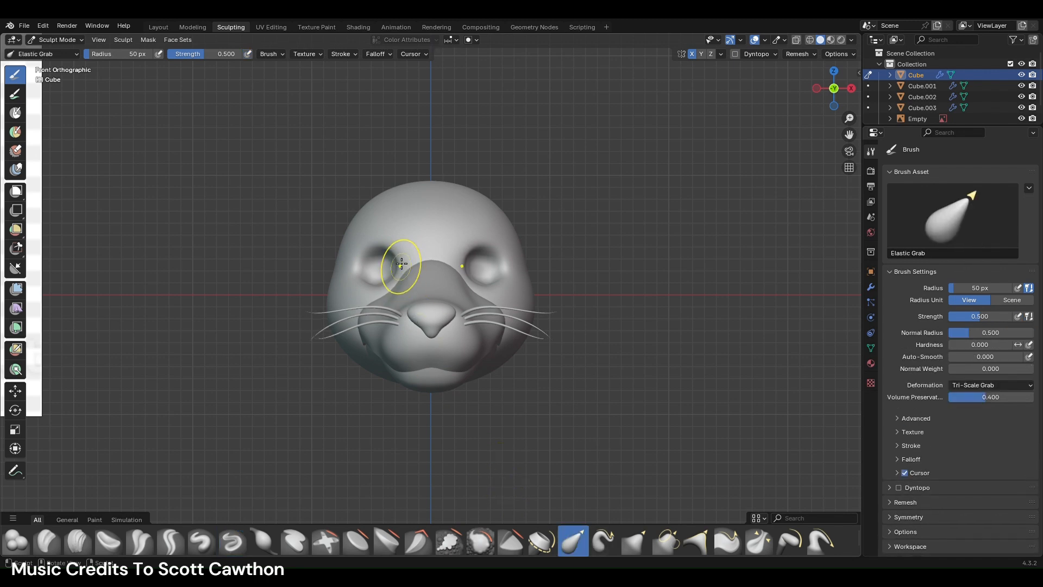
pyautogui.moveTo(392, 240); pyautogui.dragTo(399, 263)
pyautogui.press('Escape')
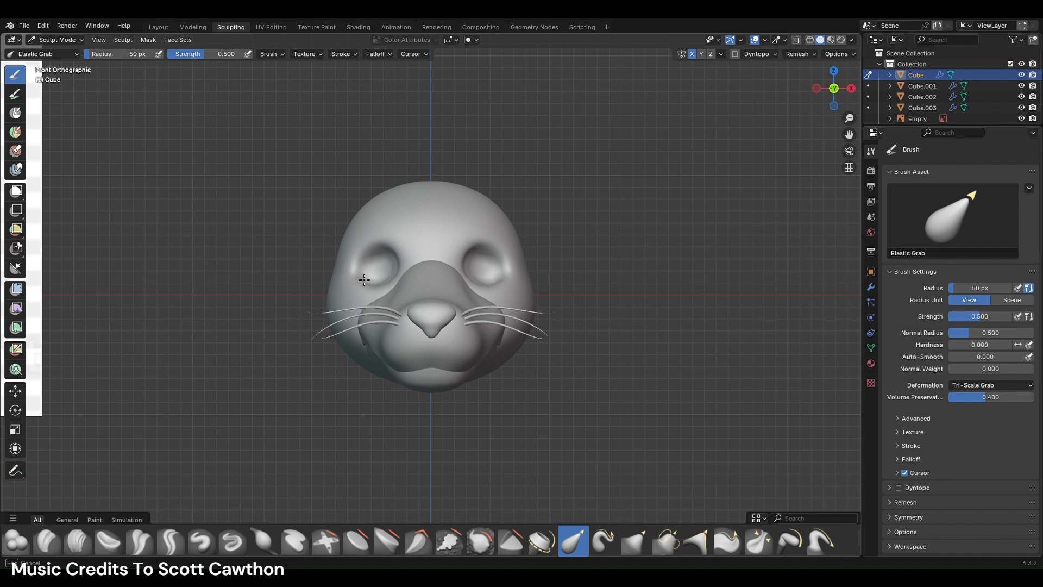
pyautogui.scroll(-3, 531, 322)
pyautogui.scroll(2, 431, 292)
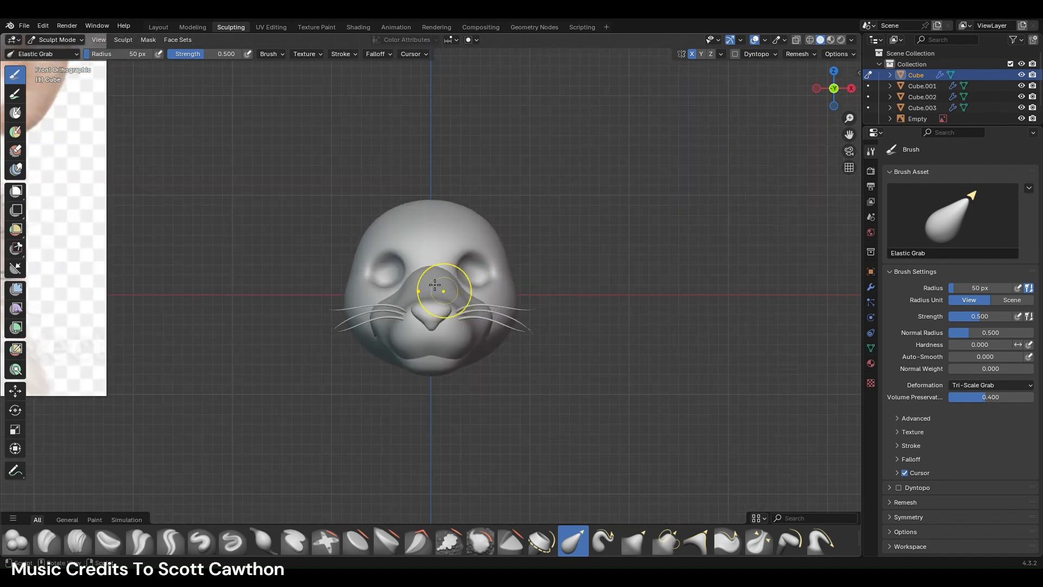
pyautogui.moveTo(417, 262); pyautogui.dragTo(417, 255)
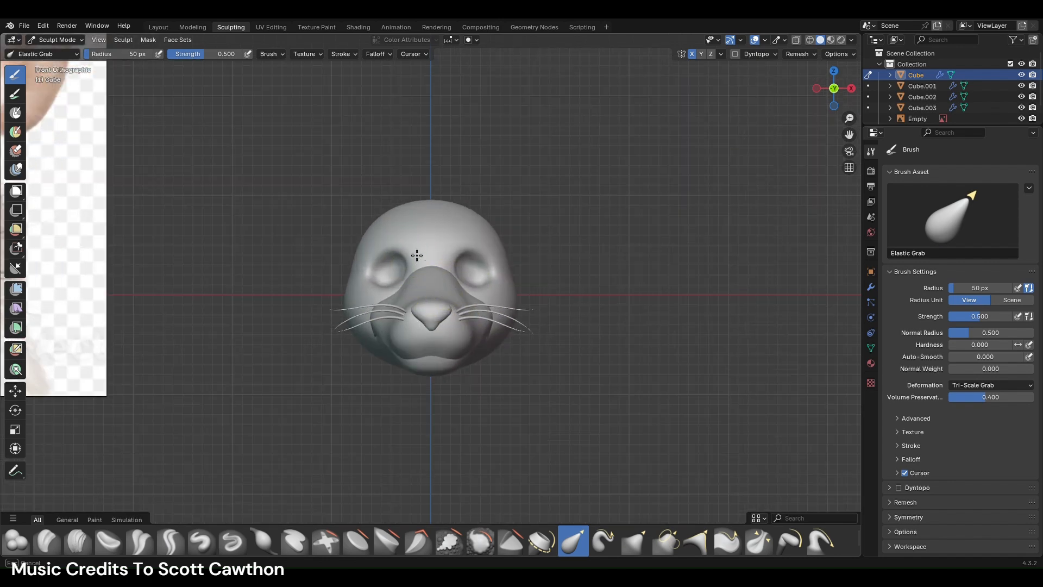
pyautogui.scroll(2, 350, 294)
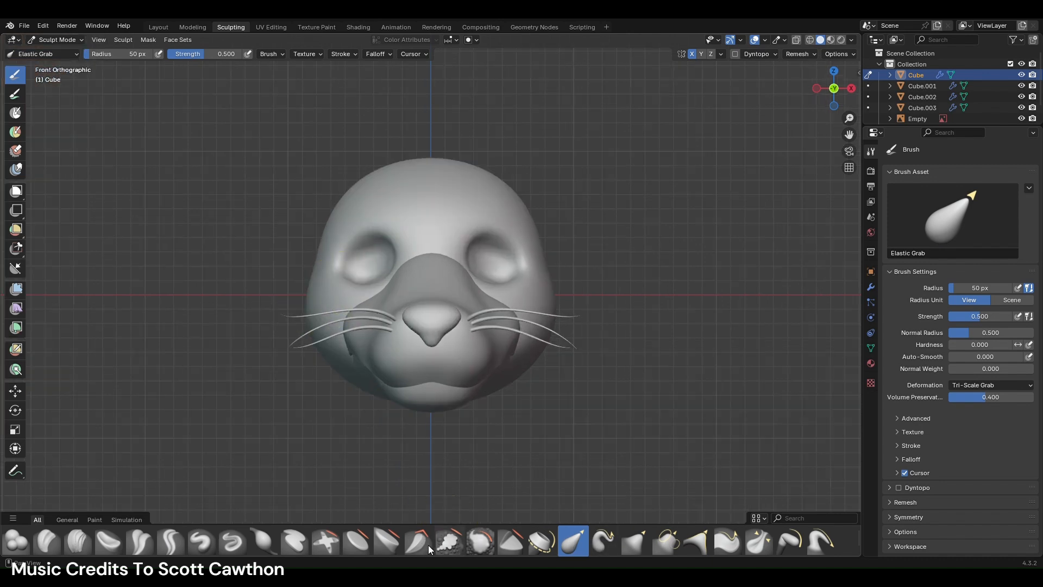
# - Build up raised brows around the upper edges of the eye sockets with the Blob brush in Add direction
pyautogui.click(16, 541)
pyautogui.scroll(3, 345, 204)
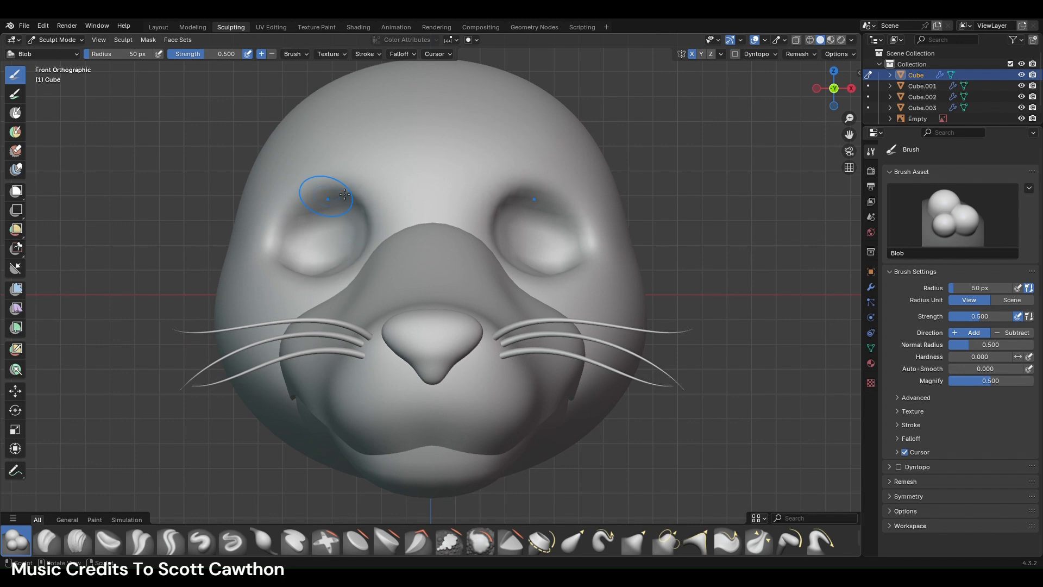
pyautogui.moveTo(358, 179)
pyautogui.mouseDown()
pyautogui.moveTo(302, 194)
pyautogui.moveTo(275, 236)
pyautogui.mouseUp()
pyautogui.scroll(-4, 275, 236)
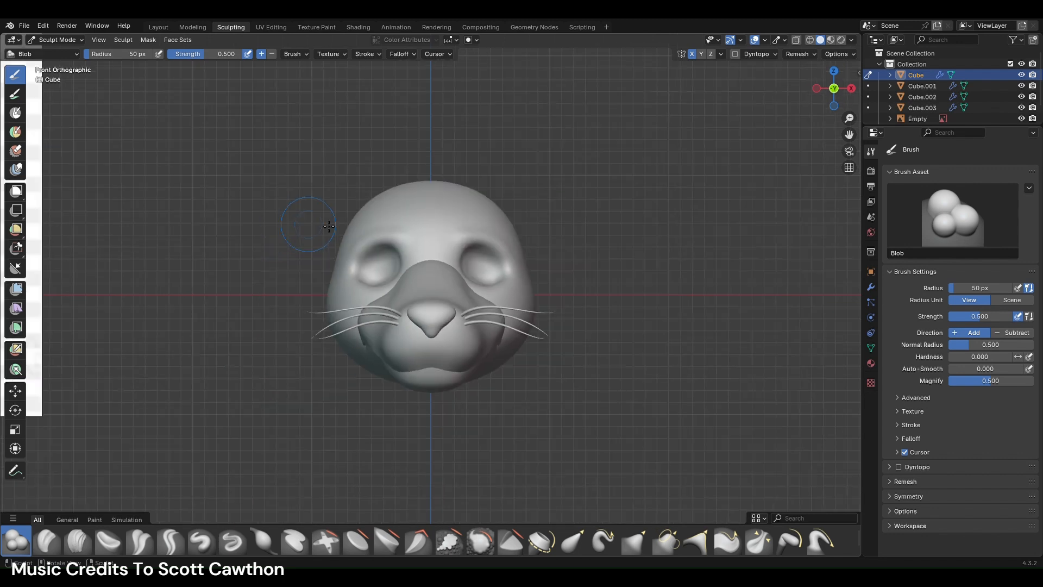
pyautogui.moveTo(369, 247); pyautogui.dragTo(405, 243)
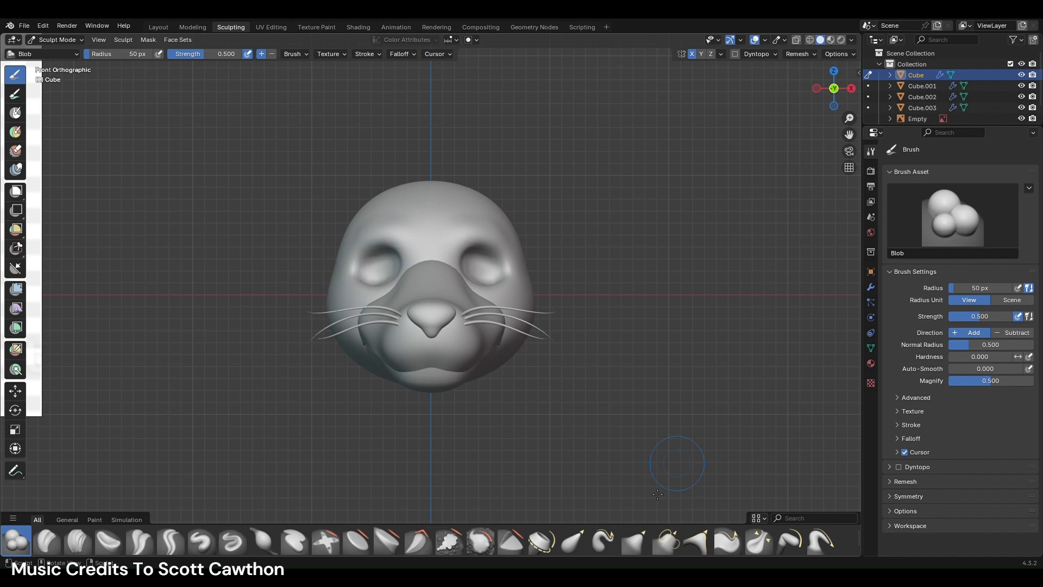
# - Carve curved creases into the outer cheeks below the eyes with the Draw Sharp brush, redoing the first stroke
pyautogui.click(234, 540)
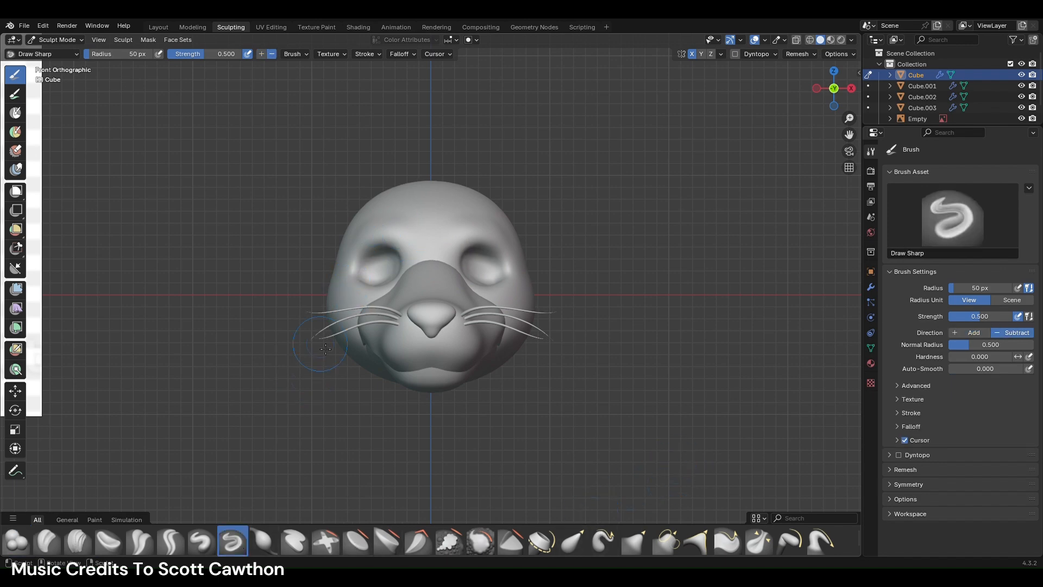
pyautogui.scroll(2, 317, 252)
pyautogui.moveTo(302, 278); pyautogui.dragTo(330, 331)
pyautogui.hotkey('ctrl', 'z')
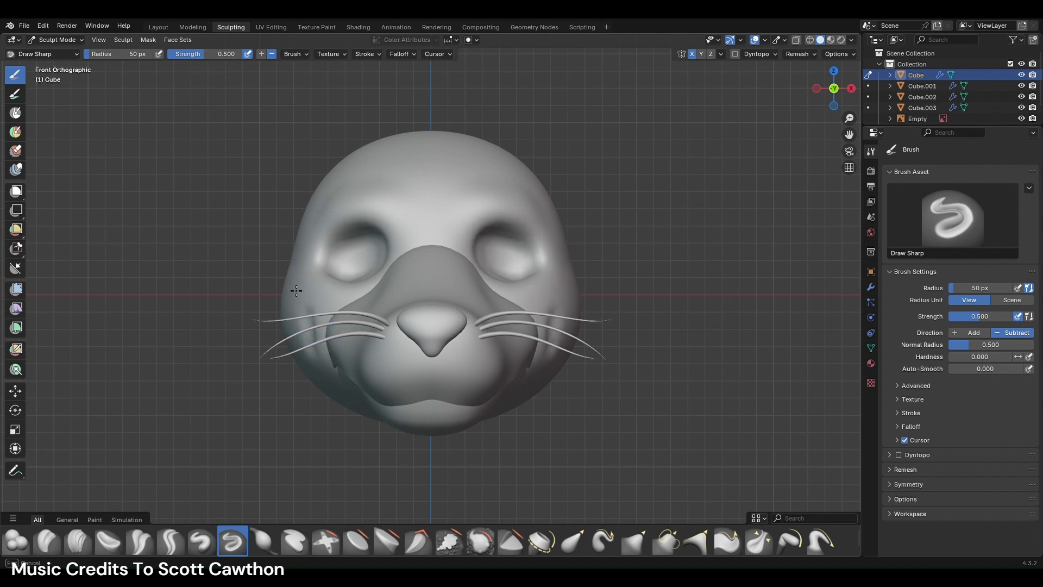
pyautogui.keyDown('shift'); pyautogui.moveTo(335, 325); pyautogui.dragTo(445, 325, button='middle'); pyautogui.keyUp('shift')
pyautogui.scroll(3, 445, 325)
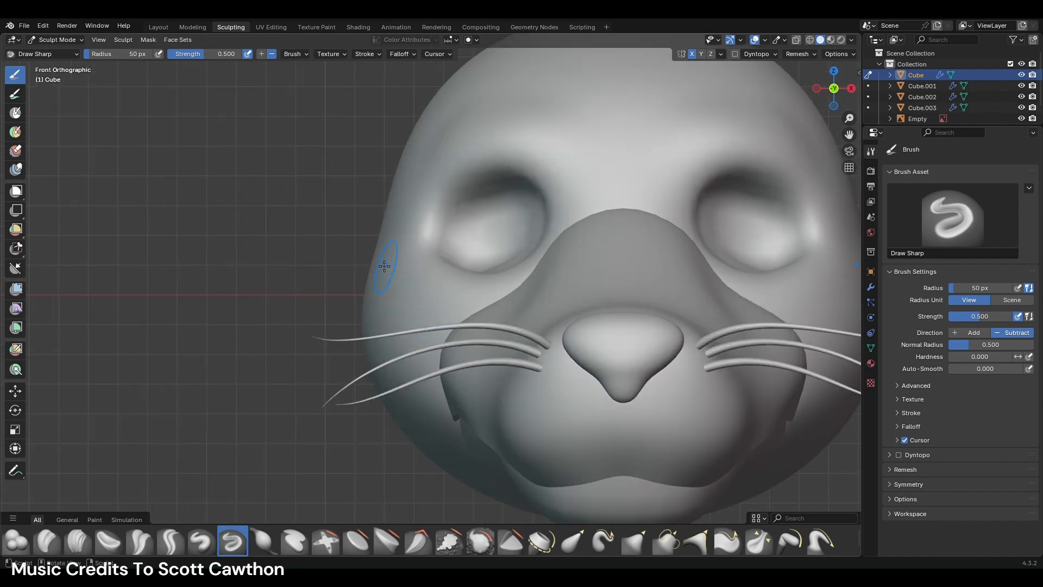
pyautogui.scroll(-5, 414, 389)
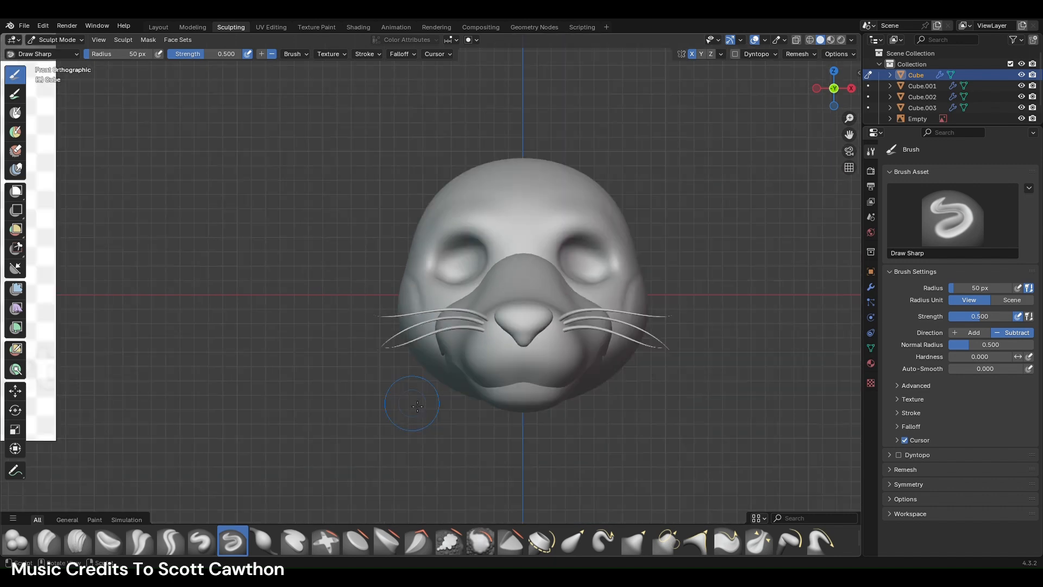
# - Try to carve a horizontal groove across the side of the head in left view with Draw Sharp, and undo the stroke
pyautogui.moveTo(446, 356); pyautogui.dragTo(437, 332, button='middle')
pyautogui.scroll(3, 497, 296)
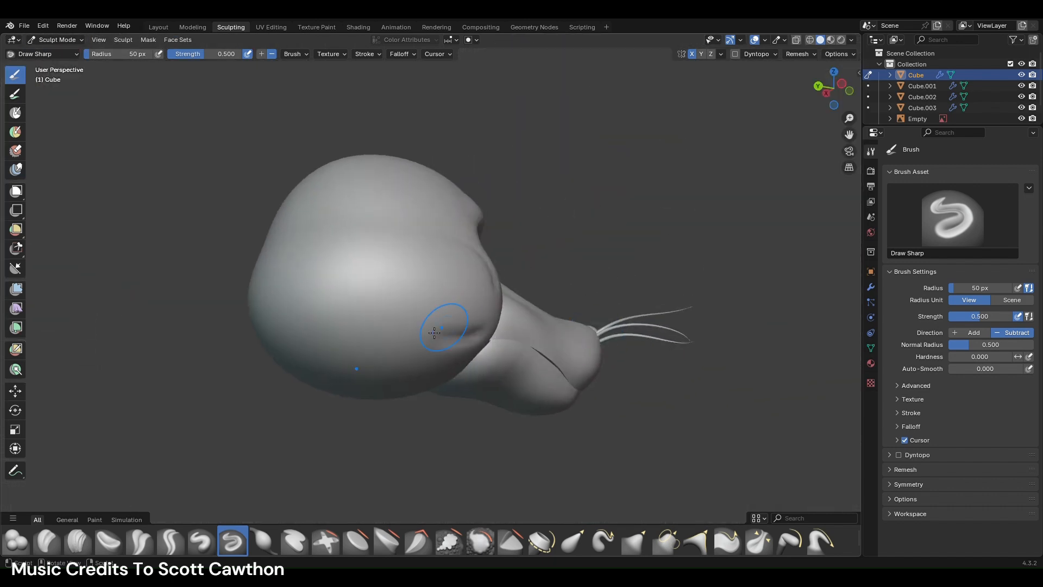
pyautogui.moveTo(345, 331)
pyautogui.mouseDown(button='middle')
pyautogui.moveTo(342, 255)
pyautogui.moveTo(421, 251)
pyautogui.mouseUp(button='middle')
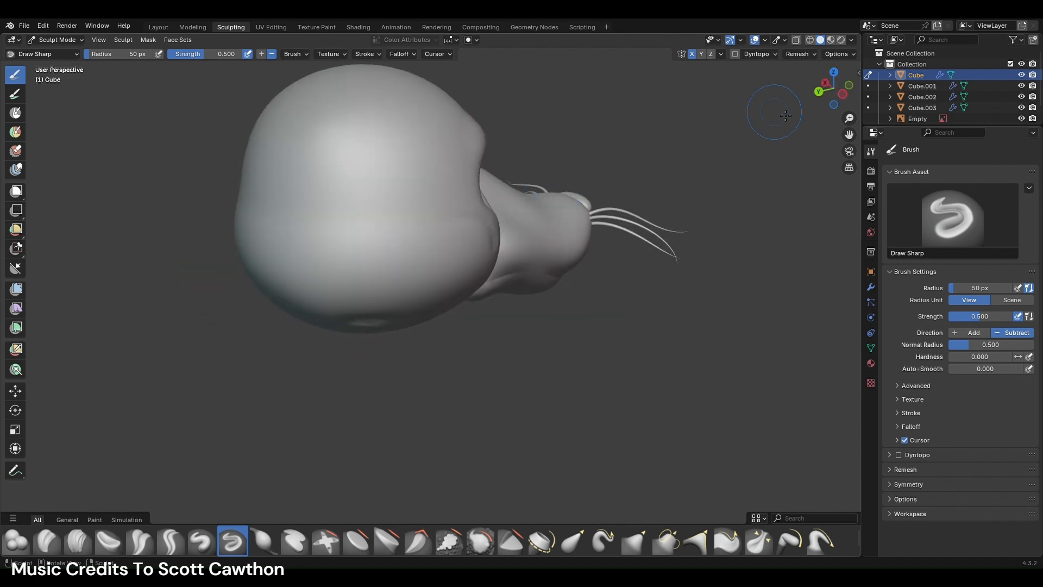
pyautogui.click(843, 95)
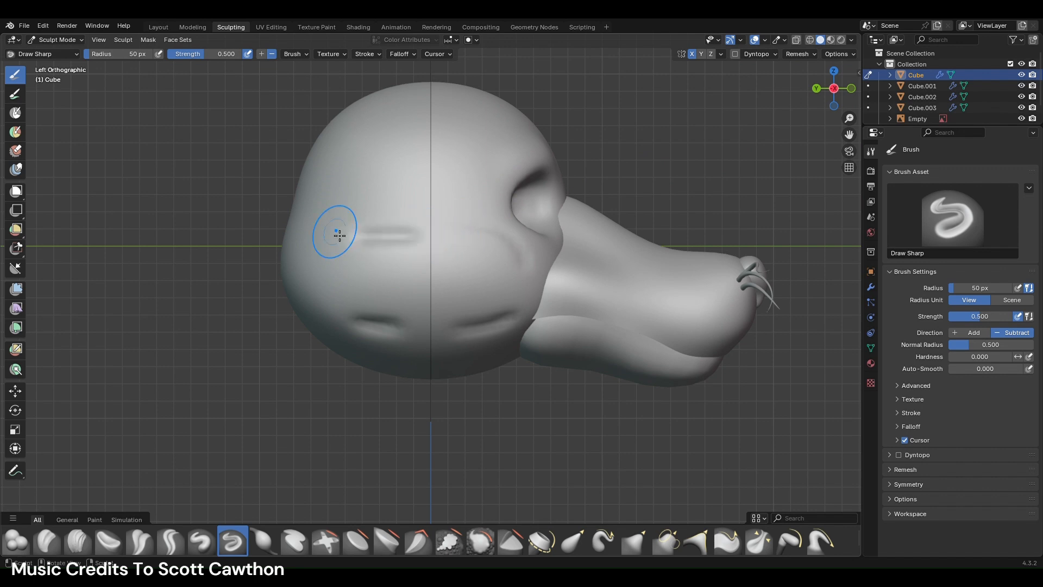
pyautogui.scroll(3, 359, 226)
pyautogui.moveTo(418, 173); pyautogui.dragTo(248, 170)
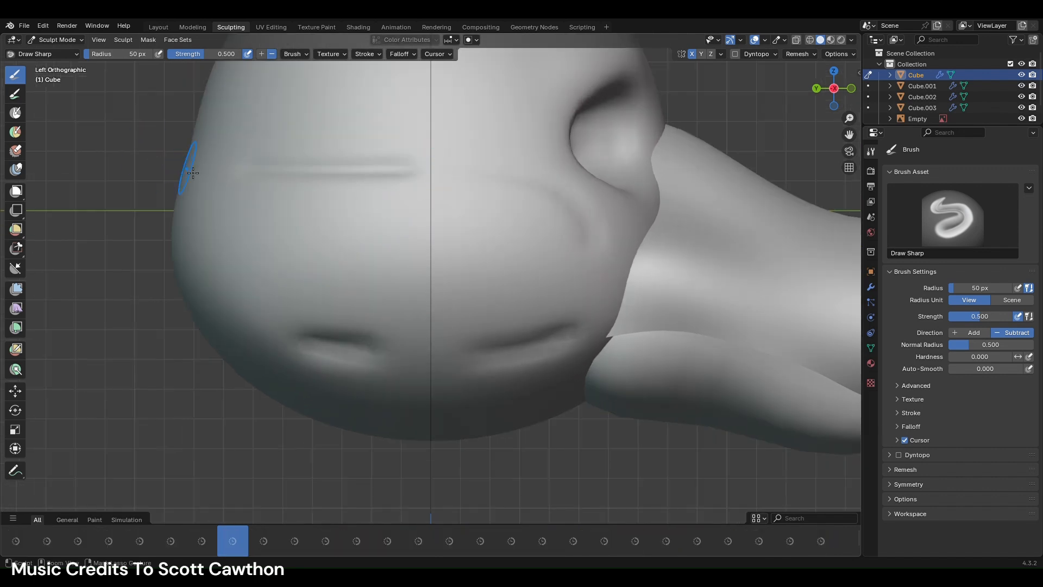
pyautogui.hotkey('ctrl', 'z')
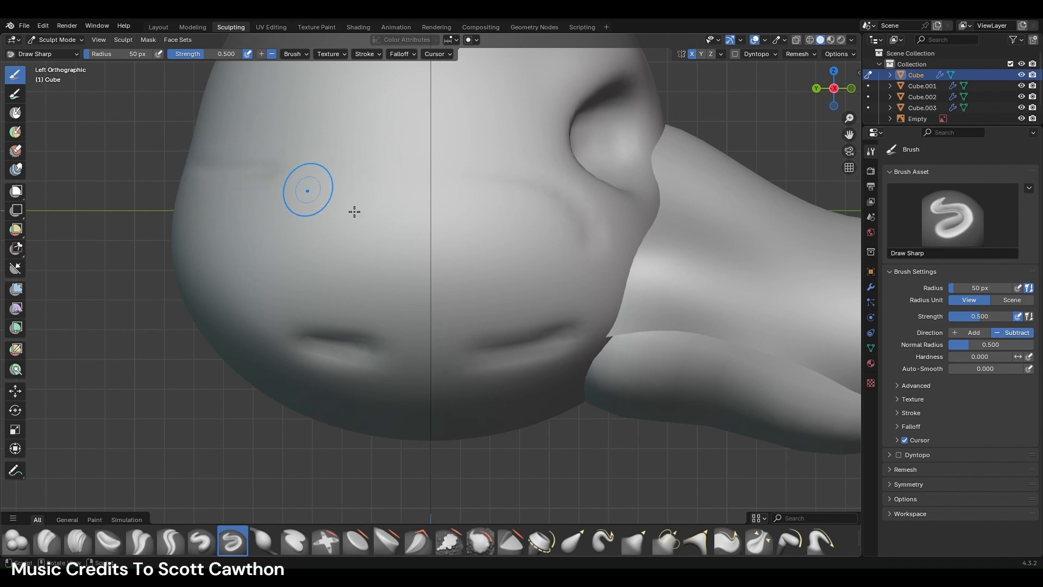
# - Carve curved creases into the rear sides of the head behind the cheeks with the Draw Sharp brush
pyautogui.scroll(-4, 434, 217)
pyautogui.moveTo(529, 233); pyautogui.dragTo(683, 237, button='middle')
pyautogui.moveTo(380, 226)
pyautogui.mouseDown(button='middle')
pyautogui.moveTo(413, 239)
pyautogui.moveTo(375, 261)
pyautogui.moveTo(362, 300)
pyautogui.moveTo(356, 282)
pyautogui.moveTo(475, 294)
pyautogui.moveTo(521, 315)
pyautogui.mouseUp(button='middle')
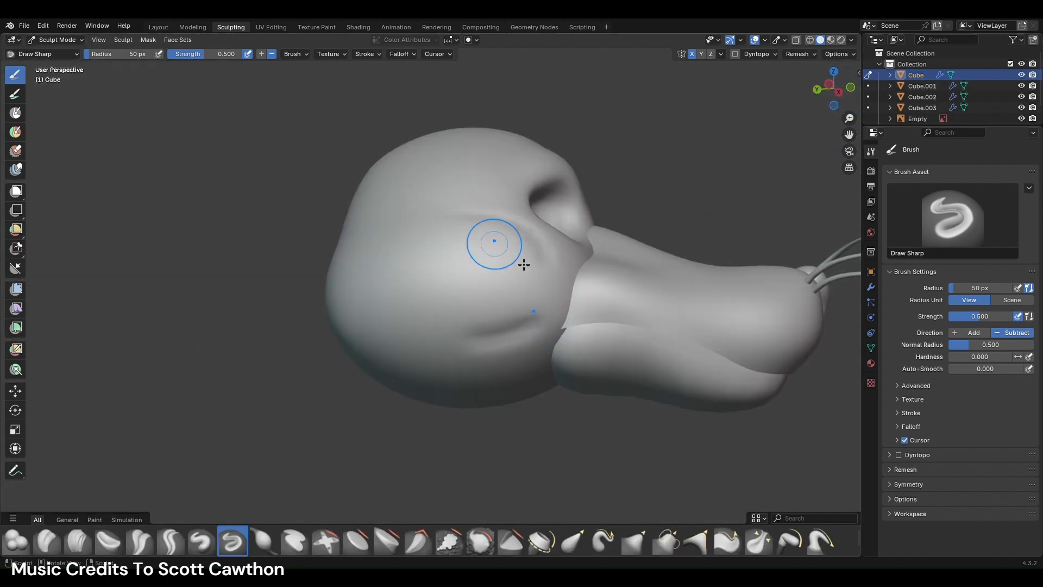
pyautogui.moveTo(496, 243); pyautogui.dragTo(587, 259, button='middle')
pyautogui.moveTo(303, 328)
pyautogui.mouseDown()
pyautogui.moveTo(217, 243)
pyautogui.moveTo(245, 235)
pyautogui.mouseUp()
pyautogui.moveTo(244, 235)
pyautogui.keyDown('ctrl'); pyautogui.mouseDown(button='middle')
pyautogui.moveTo(331, 319)
pyautogui.moveTo(384, 316)
pyautogui.mouseUp(button='middle'); pyautogui.keyUp('ctrl')
pyautogui.moveTo(383, 316)
pyautogui.mouseDown()
pyautogui.moveTo(345, 277)
pyautogui.moveTo(345, 245)
pyautogui.mouseUp()
pyautogui.moveTo(344, 245); pyautogui.dragTo(383, 310, button='middle')
# - Soften the rear side creases with the Smooth brush, undoing the first stroke and reducing the brush strength to 0.196
pyautogui.click(480, 541)
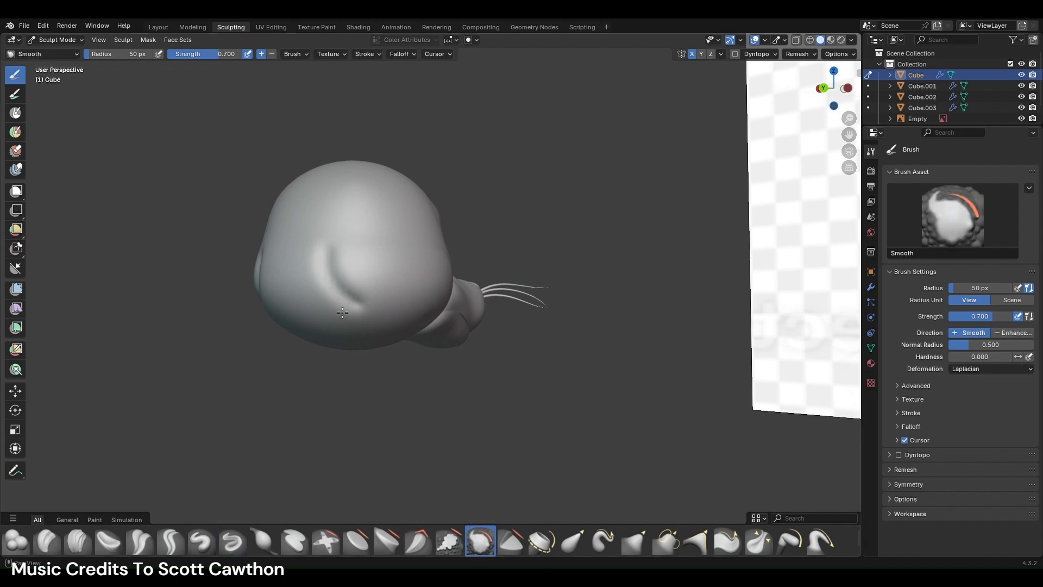
pyautogui.moveTo(318, 260); pyautogui.dragTo(329, 255)
pyautogui.hotkey('ctrl', 'z')
pyautogui.hotkey('shift', 'f')
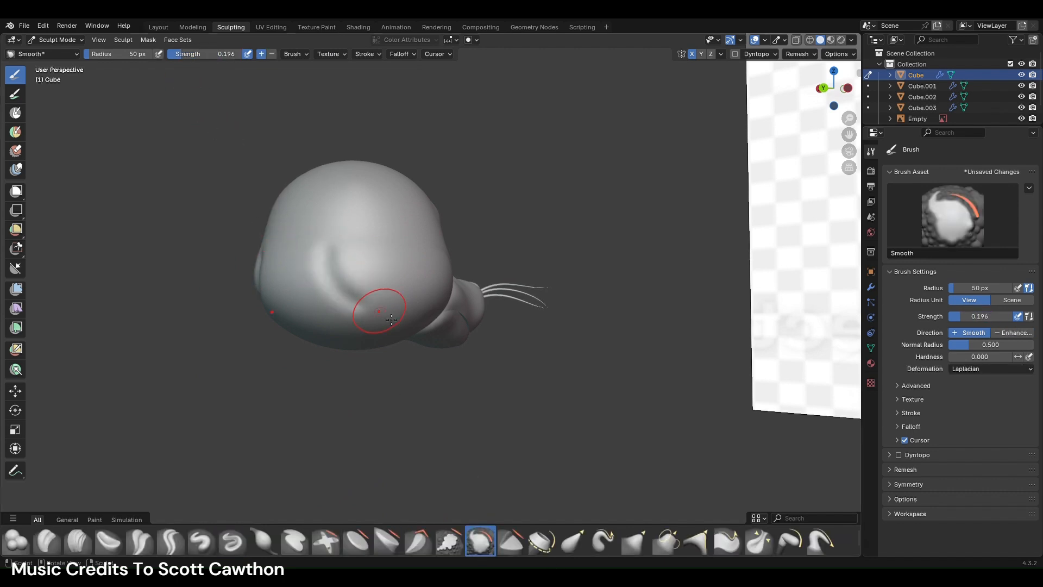
pyautogui.click(372, 328)
pyautogui.moveTo(372, 329); pyautogui.dragTo(497, 263, button='middle')
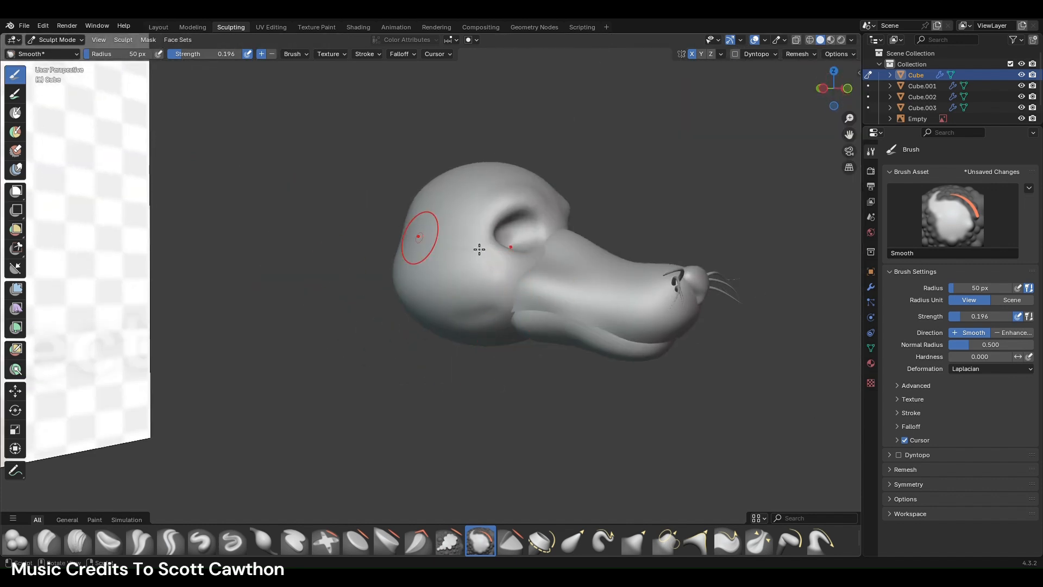
pyautogui.click(824, 88)
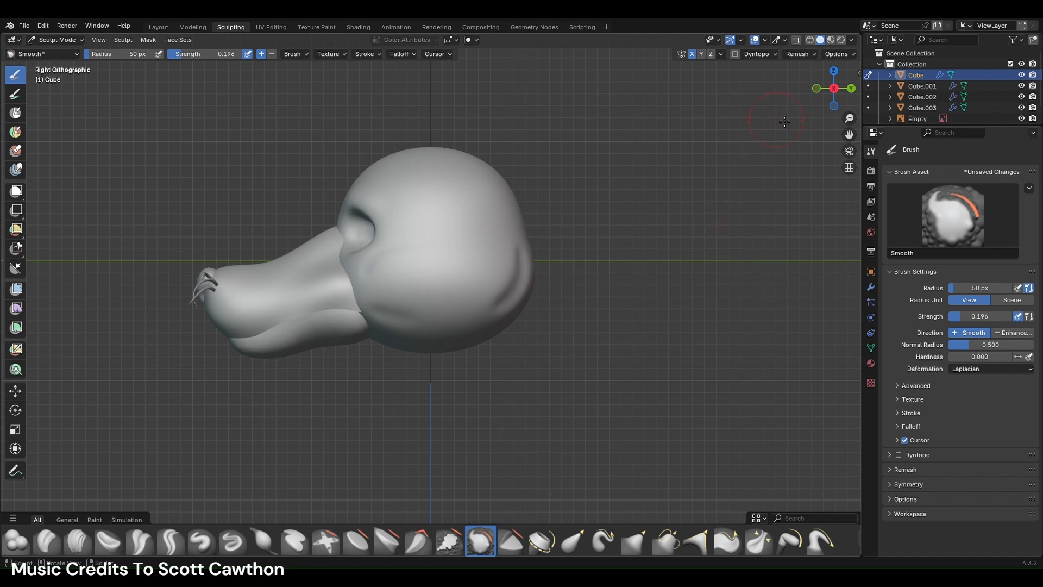
pyautogui.moveTo(522, 286)
pyautogui.mouseDown()
pyautogui.moveTo(535, 276)
pyautogui.moveTo(521, 282)
pyautogui.mouseUp()
# - Refine the contours of the upper head in front view with small Elastic Grab pulls, comparing against the rat reference photo
pyautogui.click(817, 88)
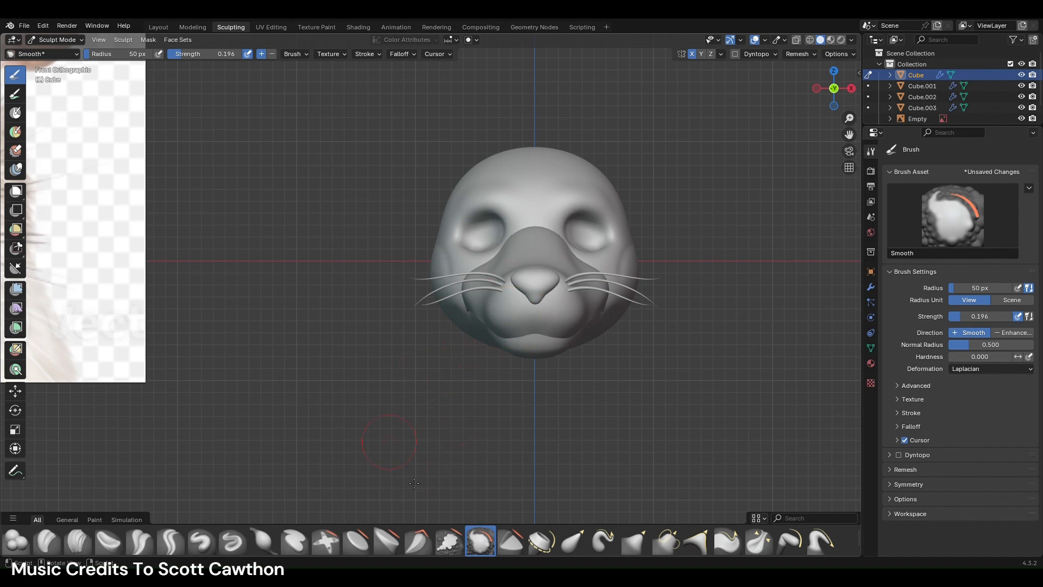
pyautogui.click(574, 541)
pyautogui.scroll(3, 516, 304)
pyautogui.moveTo(467, 182); pyautogui.dragTo(463, 188)
pyautogui.moveTo(562, 150); pyautogui.dragTo(533, 142)
pyautogui.scroll(-4, 497, 299)
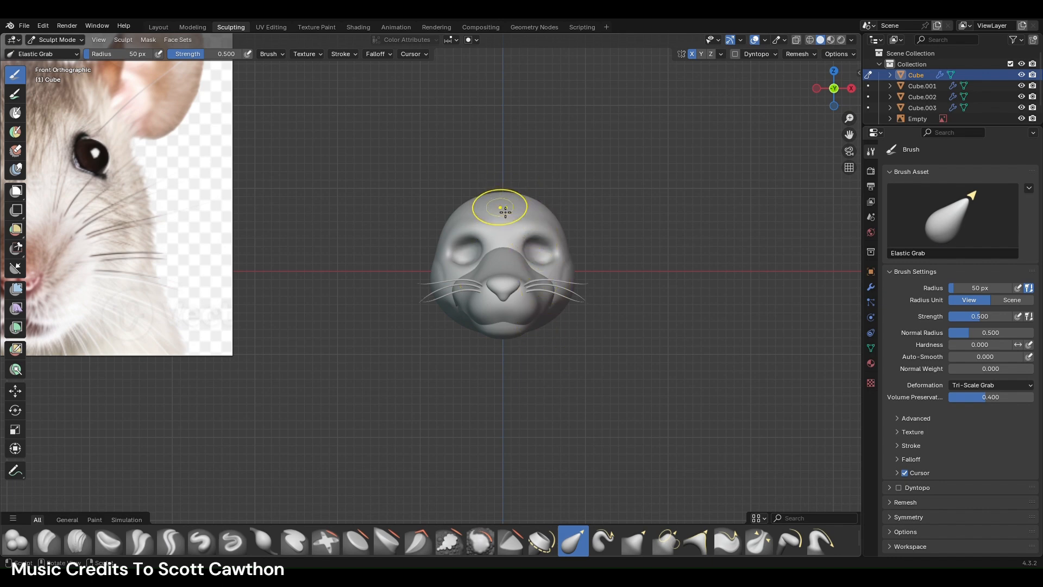
pyautogui.scroll(2, 496, 207)
pyautogui.scroll(2, 502, 245)
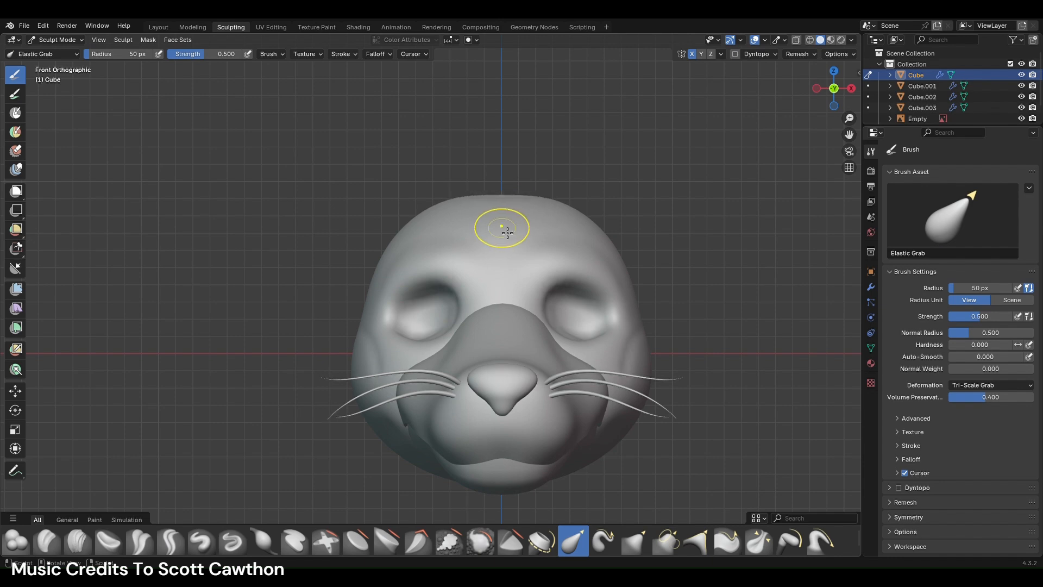
pyautogui.scroll(-5, 496, 226)
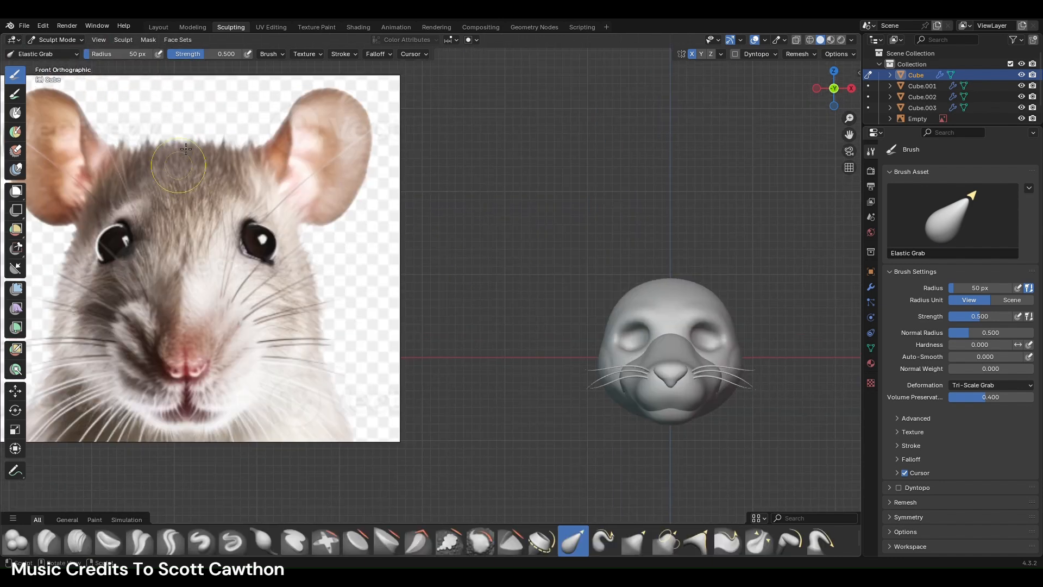
pyautogui.keyDown('shift'); pyautogui.moveTo(624, 214); pyautogui.dragTo(468, 196, button='middle'); pyautogui.keyUp('shift')
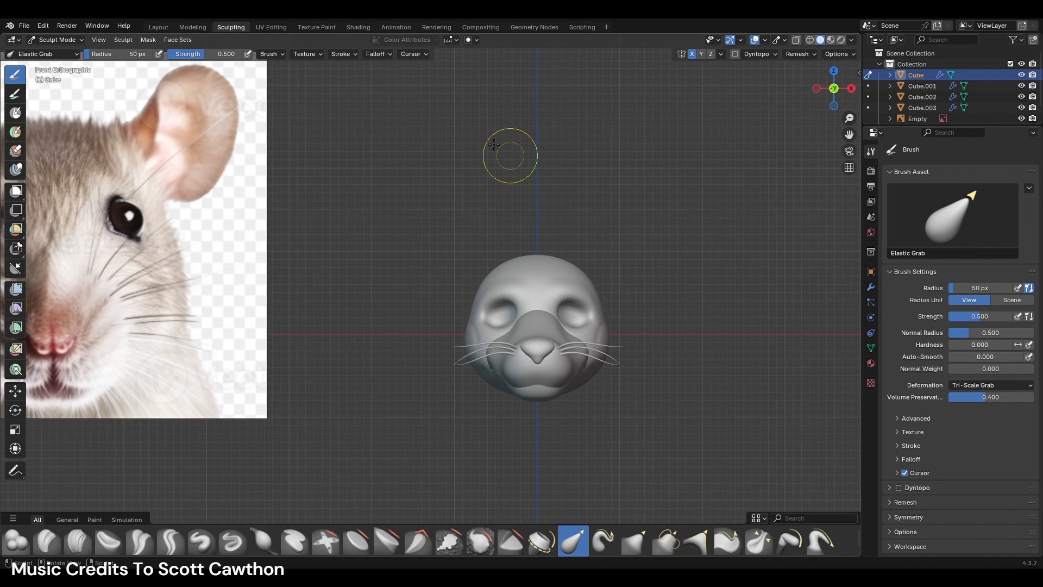
# - Lower the crown's centre vertices about 0.07 m along Z in Edit Mode, using smooth proportional editing with a size of about 0.24 m
pyautogui.click(194, 27)
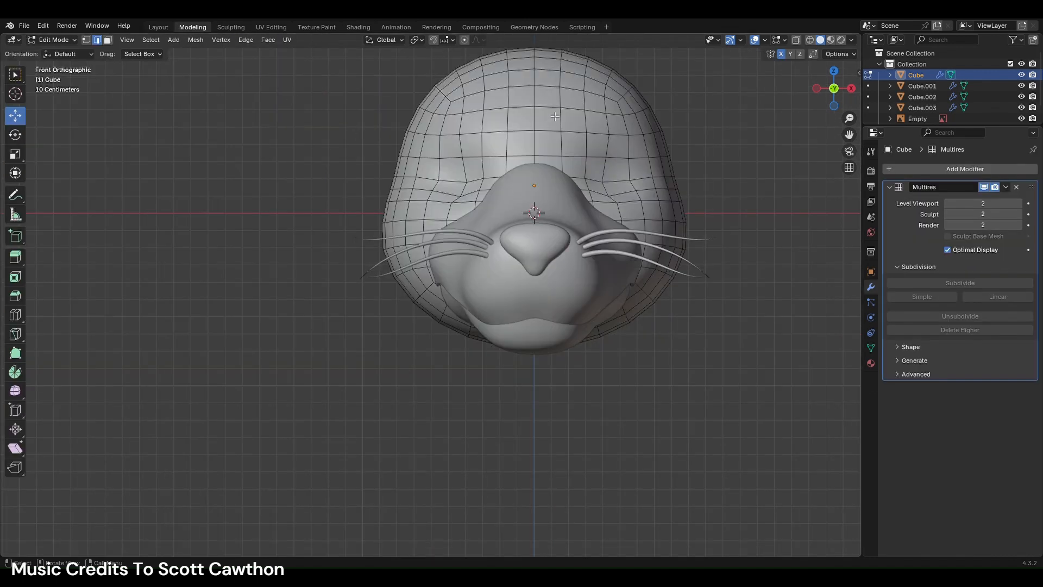
pyautogui.keyDown('shift'); pyautogui.moveTo(435, 84); pyautogui.dragTo(393, 168, button='middle'); pyautogui.keyUp('shift')
pyautogui.hotkey('alt', 'z')
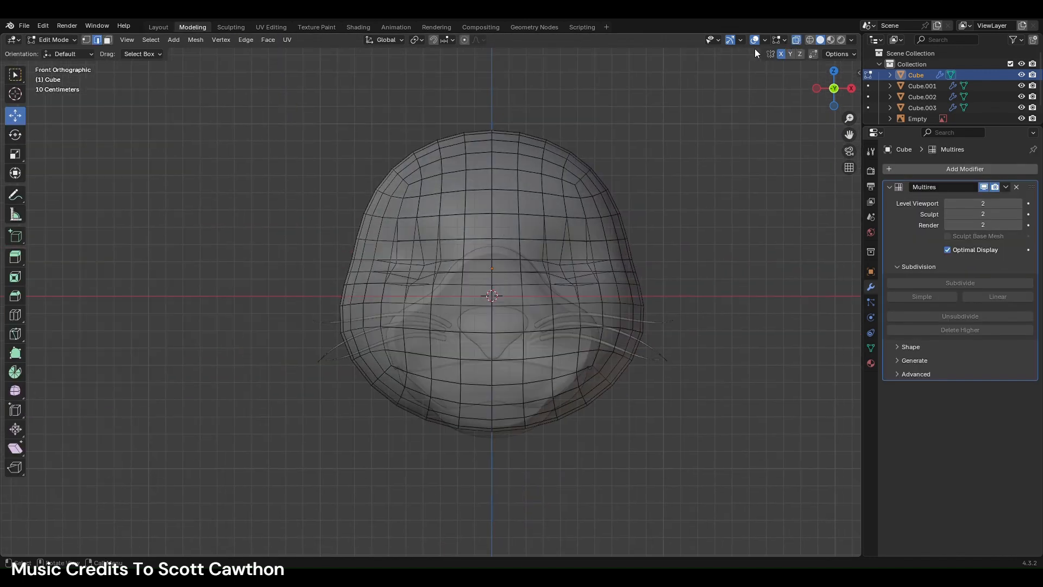
pyautogui.click(490, 132)
pyautogui.click(464, 39)
pyautogui.press('g')
pyautogui.press('z')
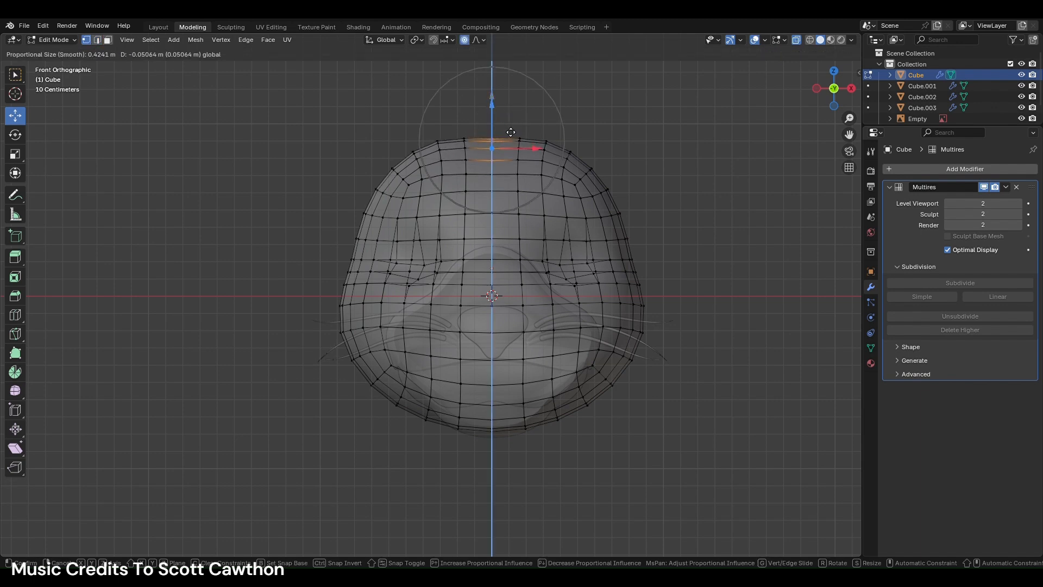
pyautogui.scroll(6, 510, 136)
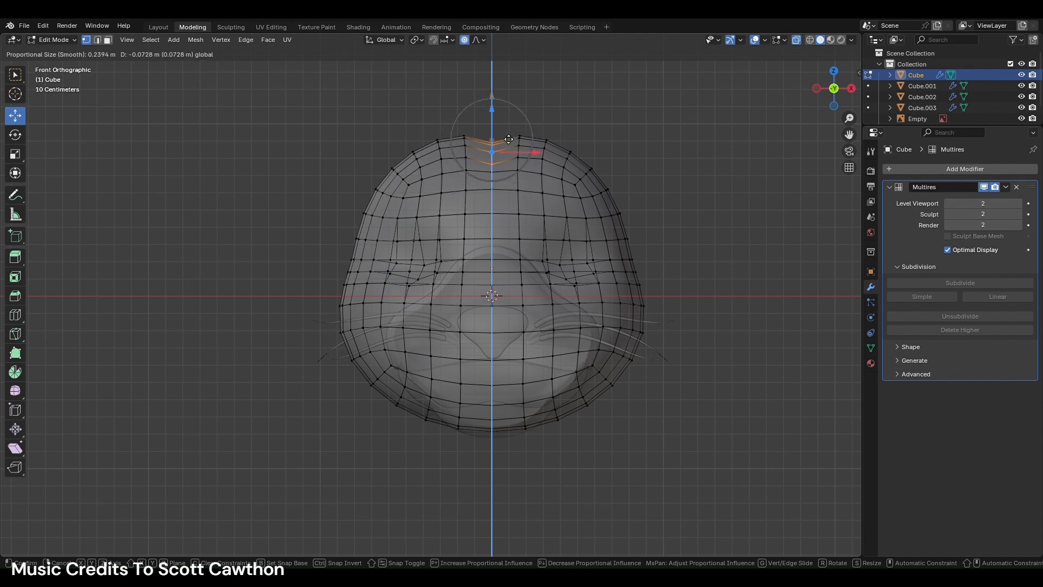
pyautogui.click(508, 139)
pyautogui.hotkey('alt', 'a')
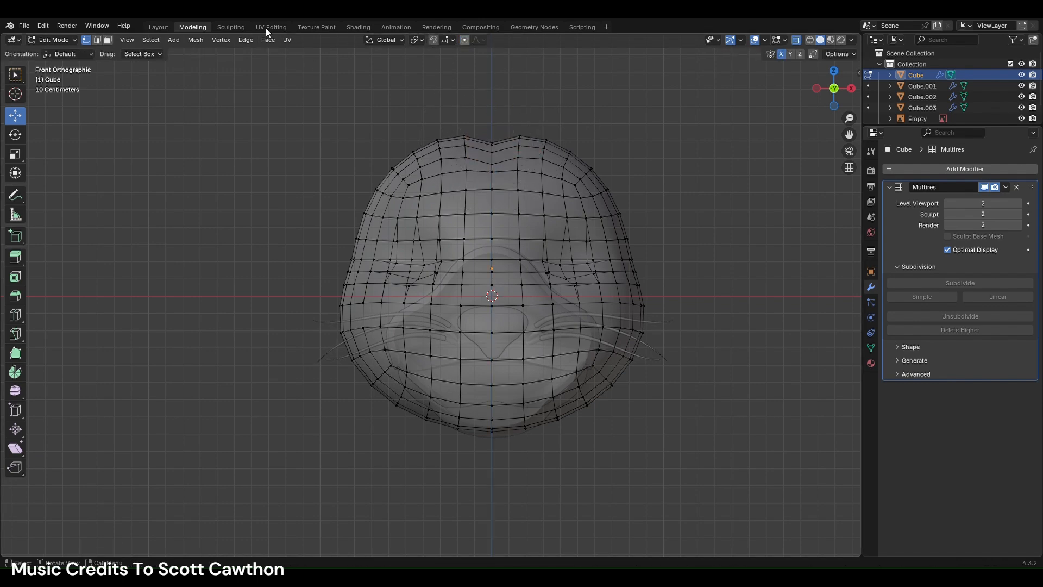
# - Soften the dip in the crown and adjust the upper head and eye sockets with Elastic Grab in Sculpt Mode
pyautogui.click(232, 27)
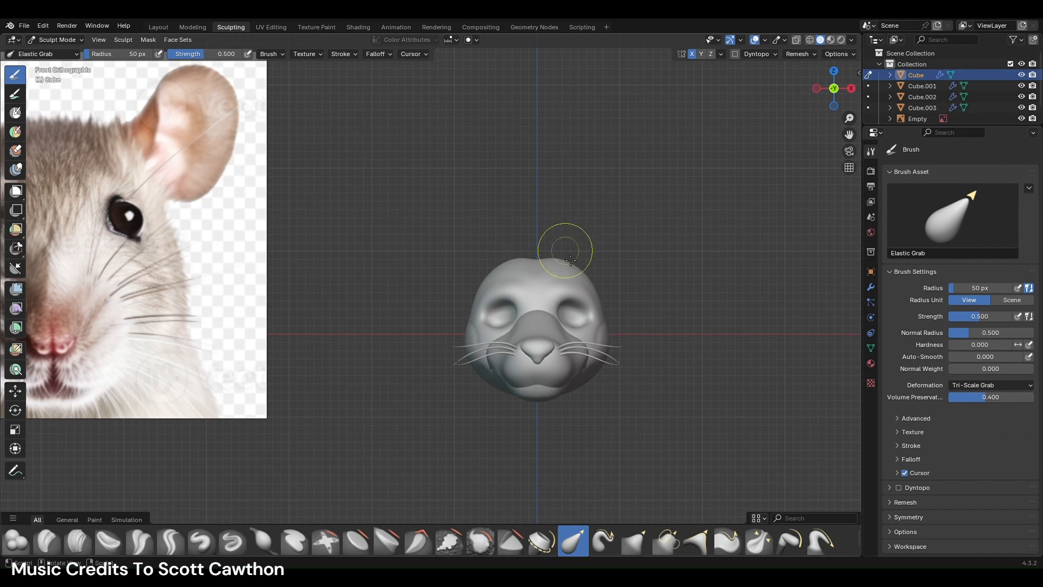
pyautogui.scroll(3, 566, 245)
pyautogui.moveTo(603, 240); pyautogui.dragTo(618, 228)
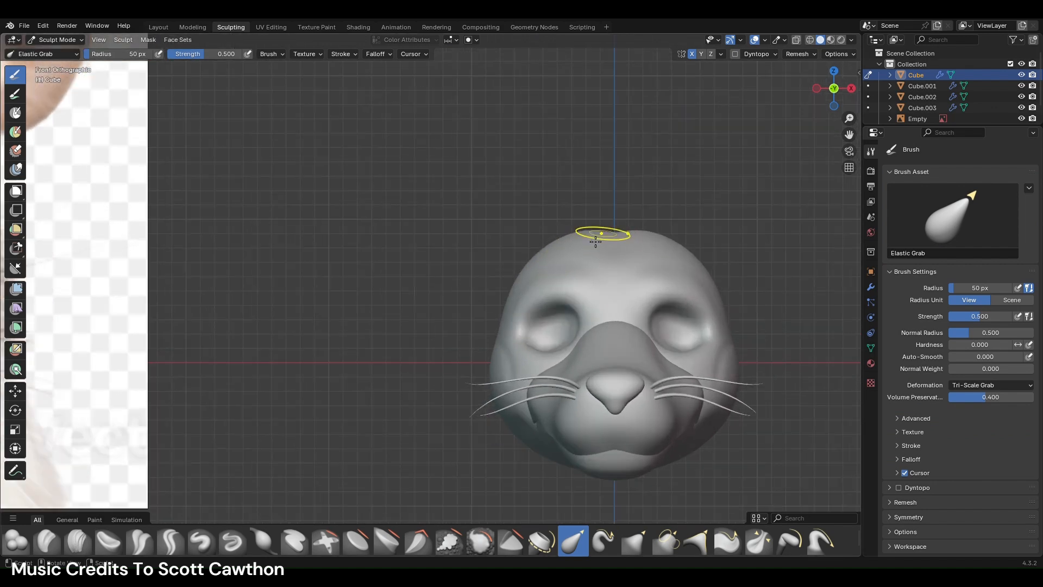
pyautogui.scroll(-2, 608, 230)
pyautogui.moveTo(526, 256); pyautogui.dragTo(524, 261)
pyautogui.scroll(-3, 650, 280)
pyautogui.scroll(3, 652, 280)
pyautogui.scroll(1, 652, 285)
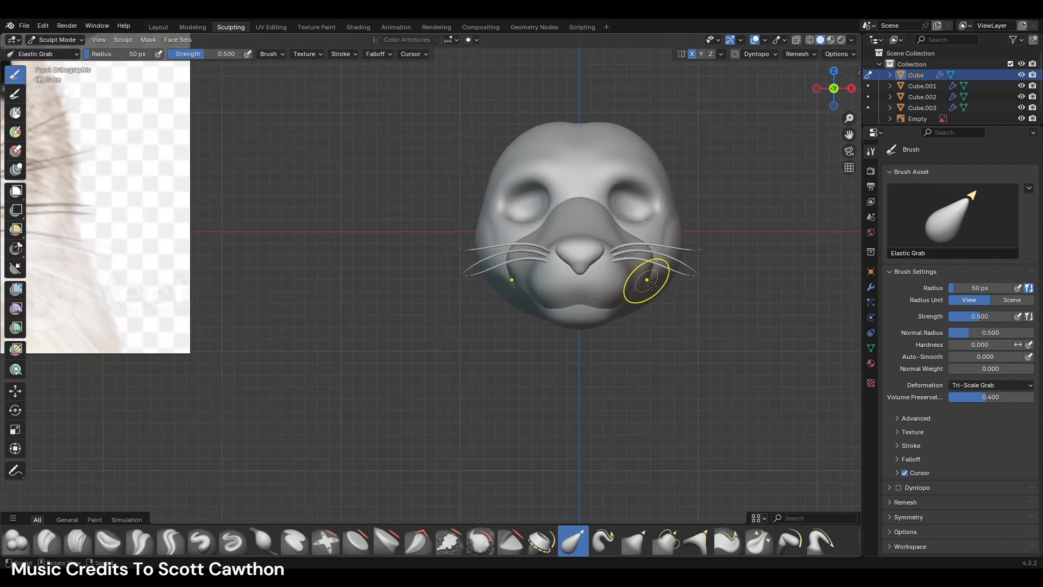
pyautogui.moveTo(536, 205); pyautogui.dragTo(534, 216)
pyautogui.scroll(1, 591, 251)
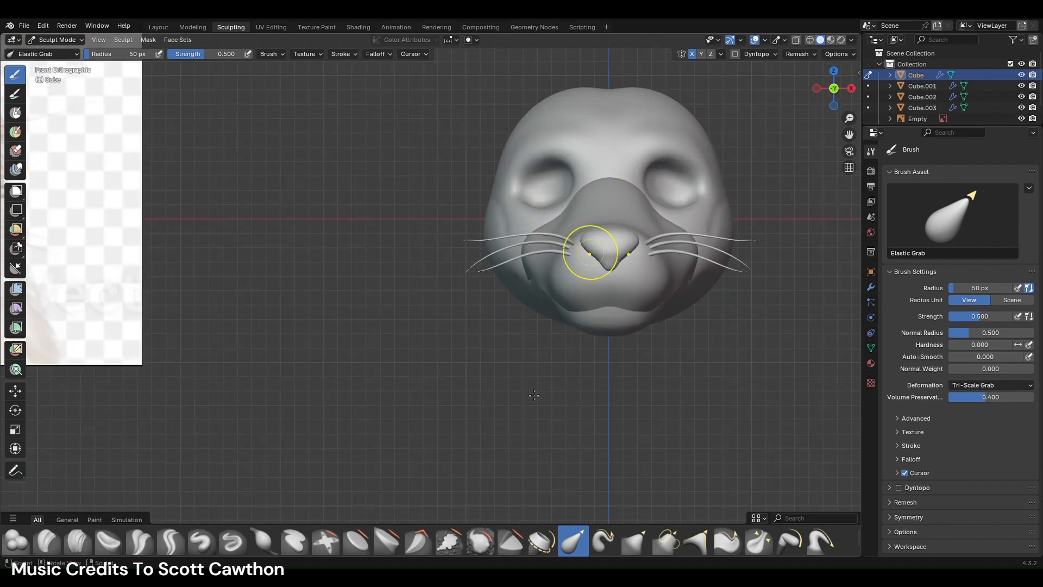
pyautogui.click(482, 542)
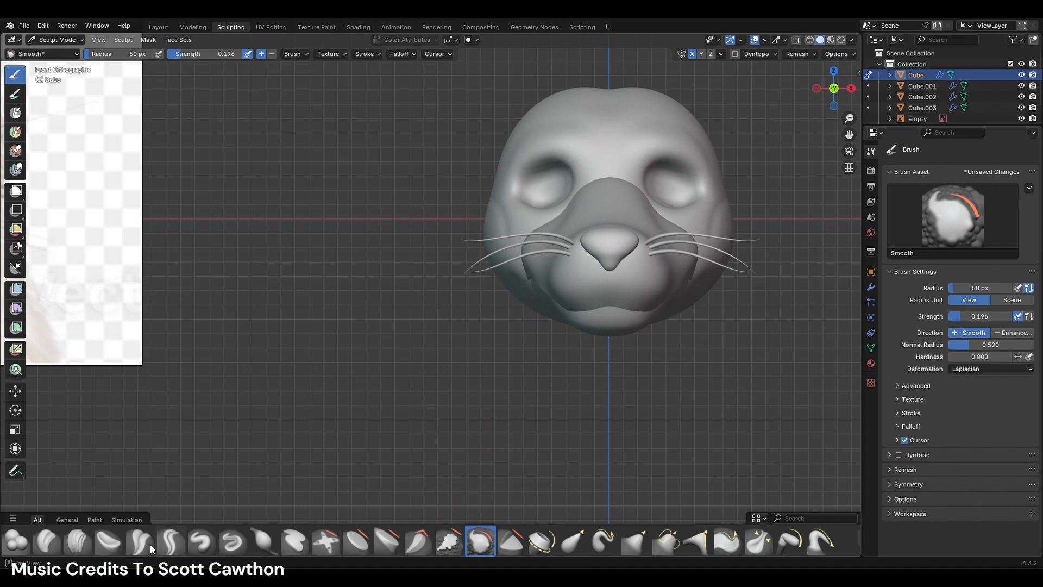
pyautogui.click(232, 542)
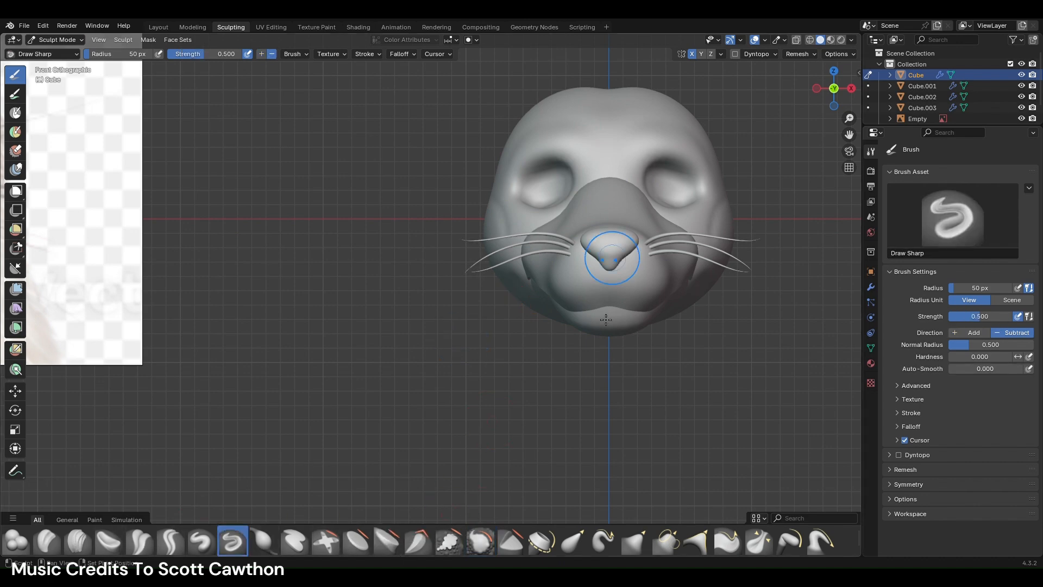
pyautogui.scroll(4, 607, 261)
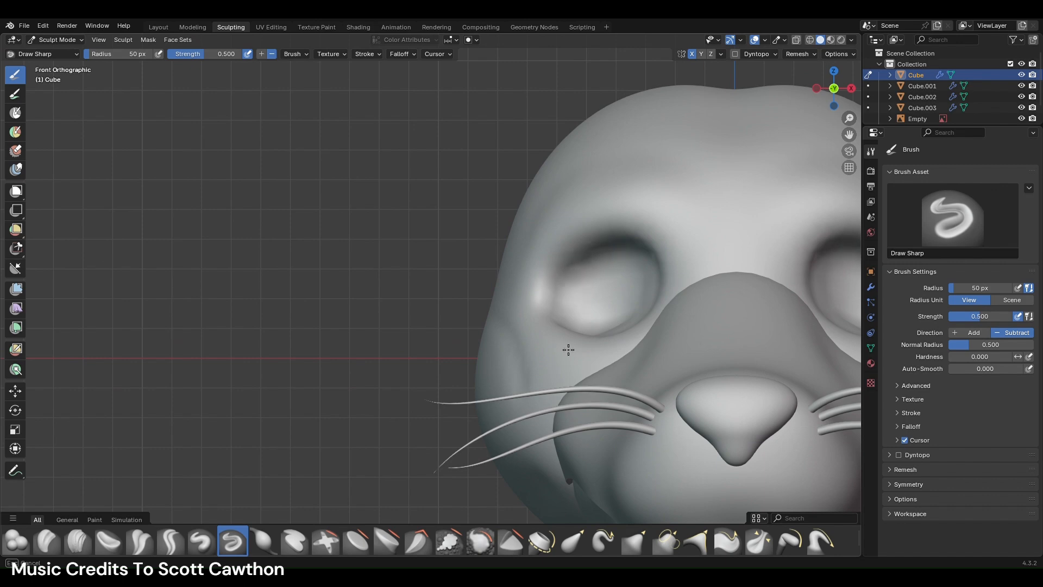
pyautogui.scroll(-5, 607, 262)
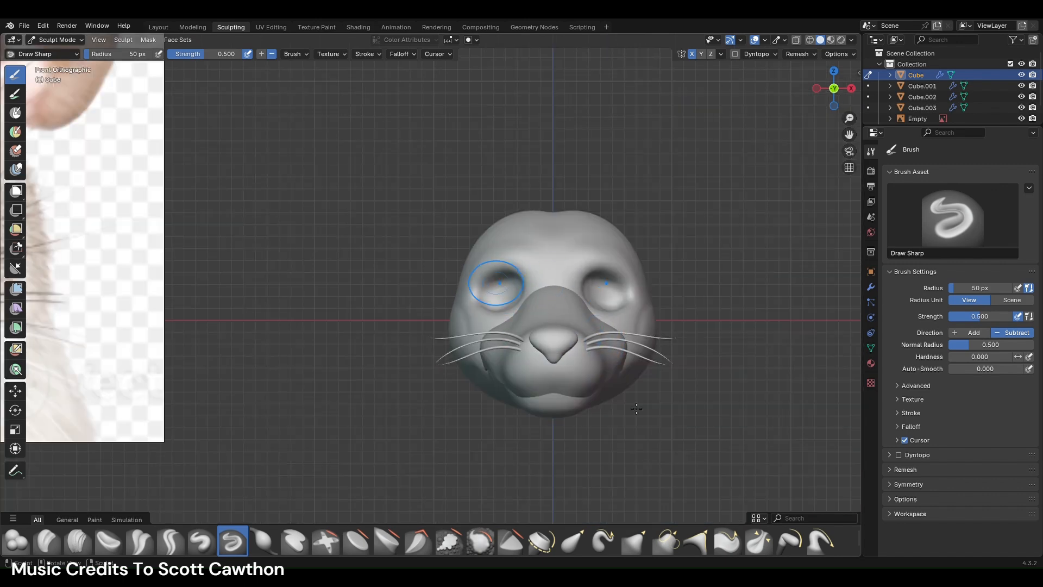
# - Convert the head object to a mesh in Object Mode so that its Multires modifier is applied
pyautogui.click(158, 28)
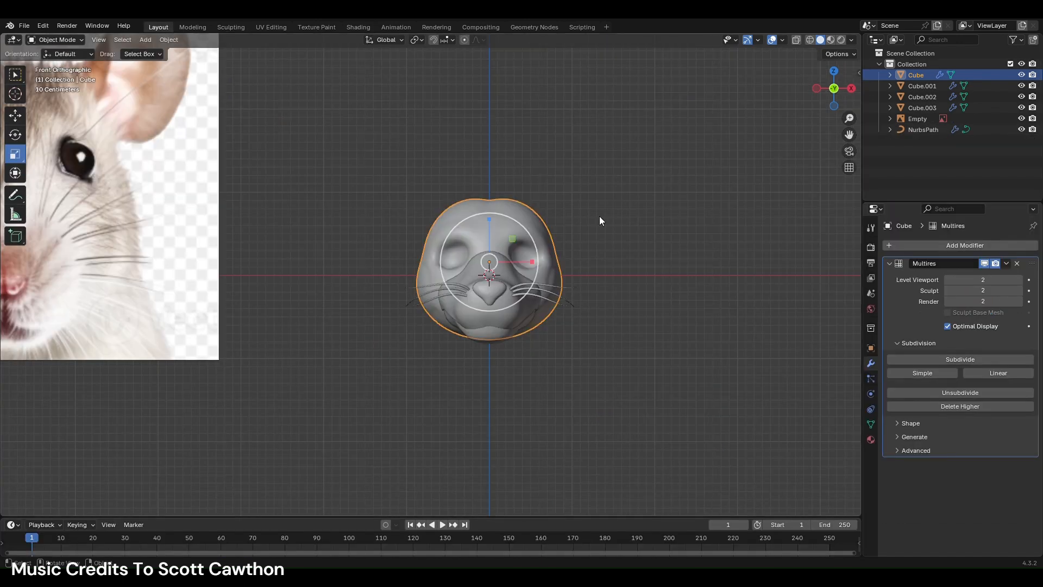
pyautogui.rightClick(599, 216)
pyautogui.moveTo(599, 216)
pyautogui.click(660, 215)
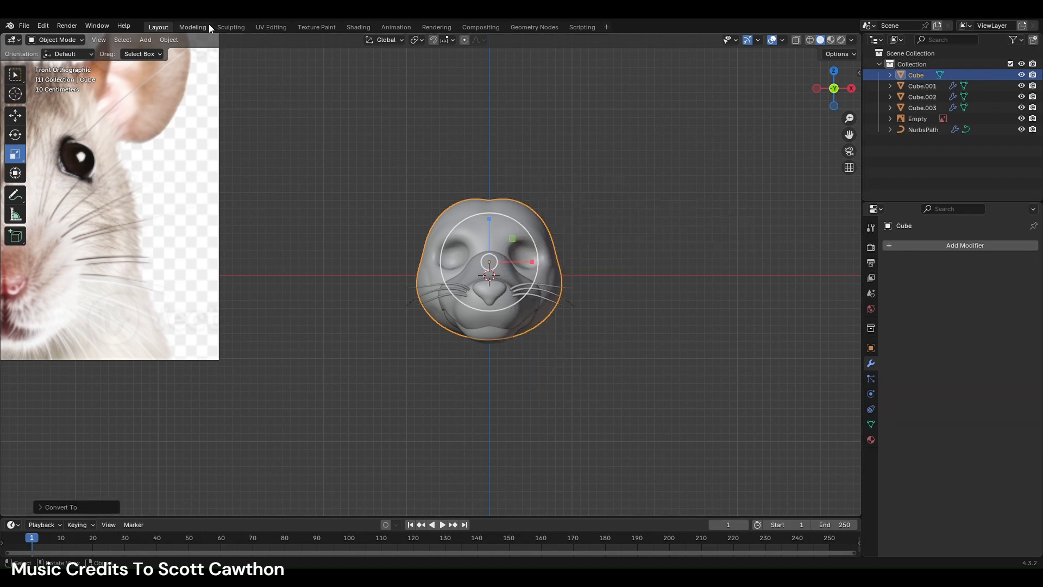
# - Select the entire head mesh in Edit Mode with face selection and turn on the Statistics overlay
pyautogui.click(193, 27)
pyautogui.press('a')
pyautogui.click(109, 40)
pyautogui.click(764, 40)
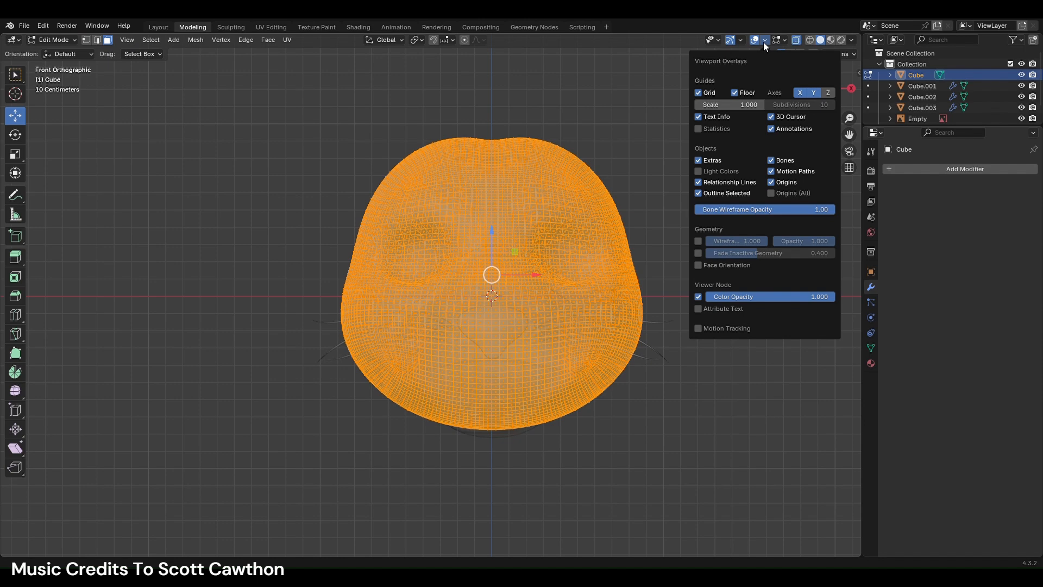
pyautogui.click(752, 41)
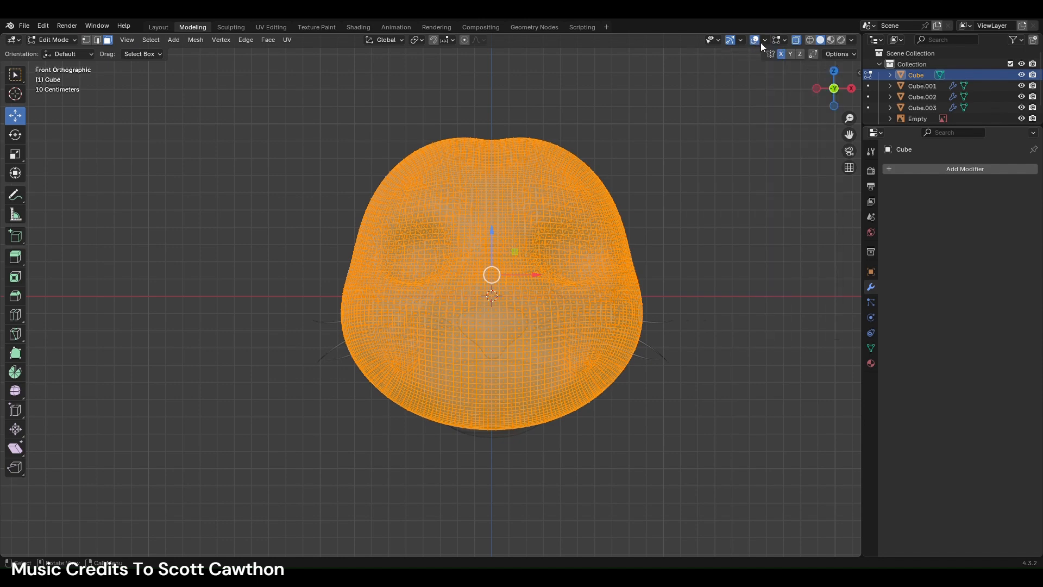
pyautogui.click(764, 41)
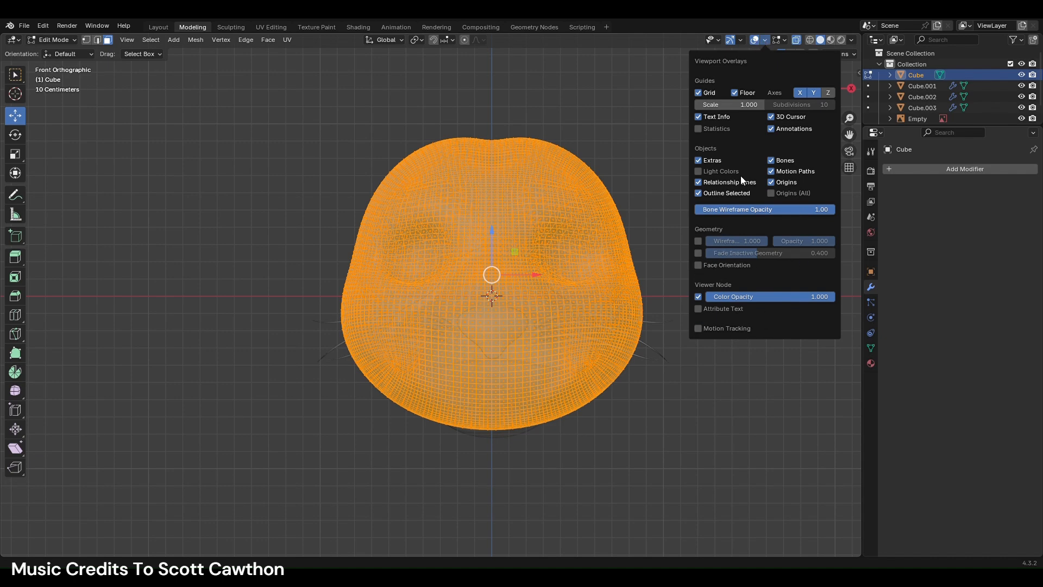
pyautogui.click(727, 128)
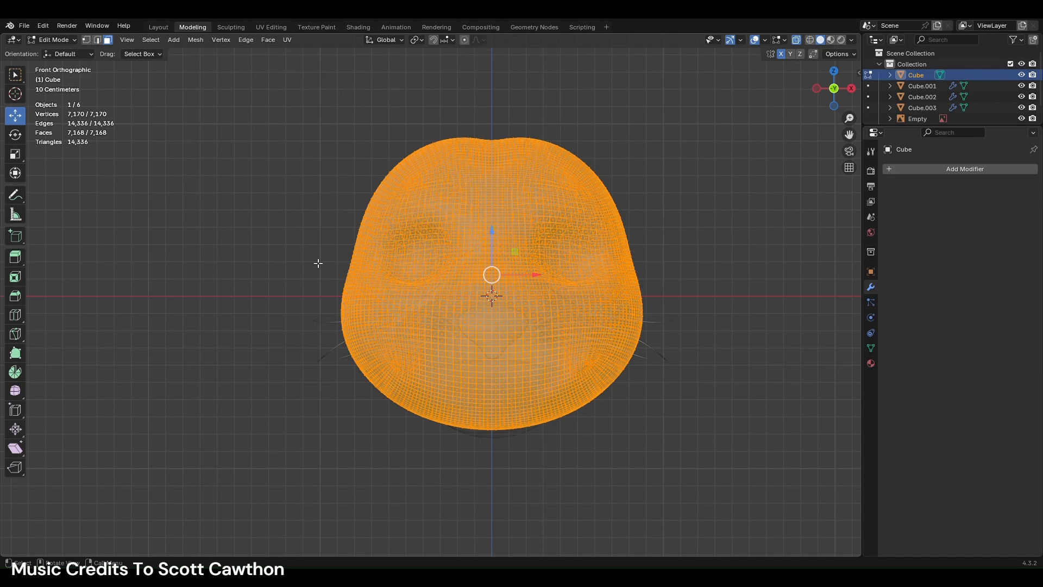
# - Try un-subdividing the selected head mesh, check the head in Object Mode, and undo the reduction
pyautogui.rightClick(457, 267)
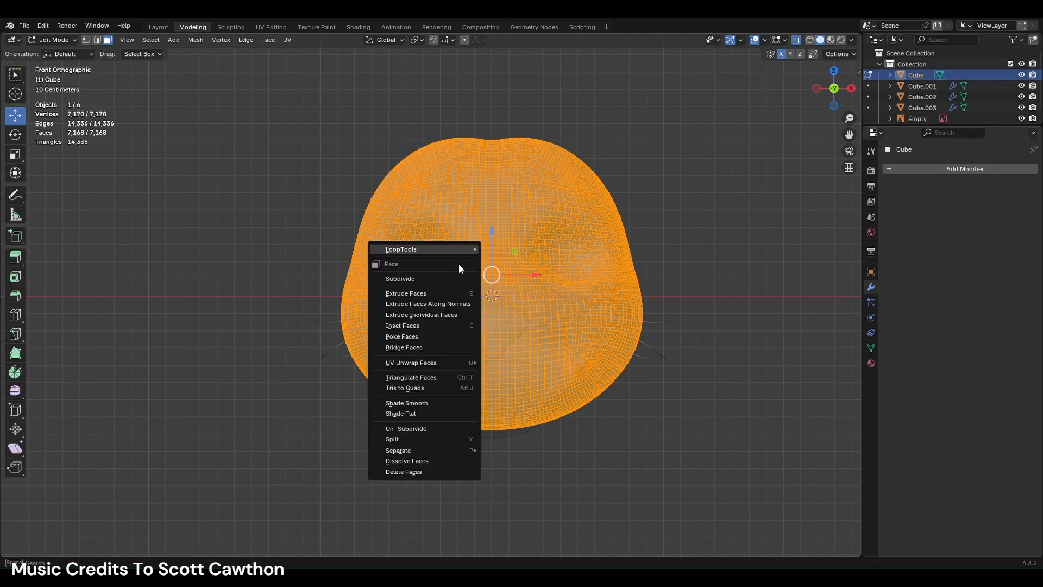
pyautogui.click(447, 429)
pyautogui.rightClick(448, 429)
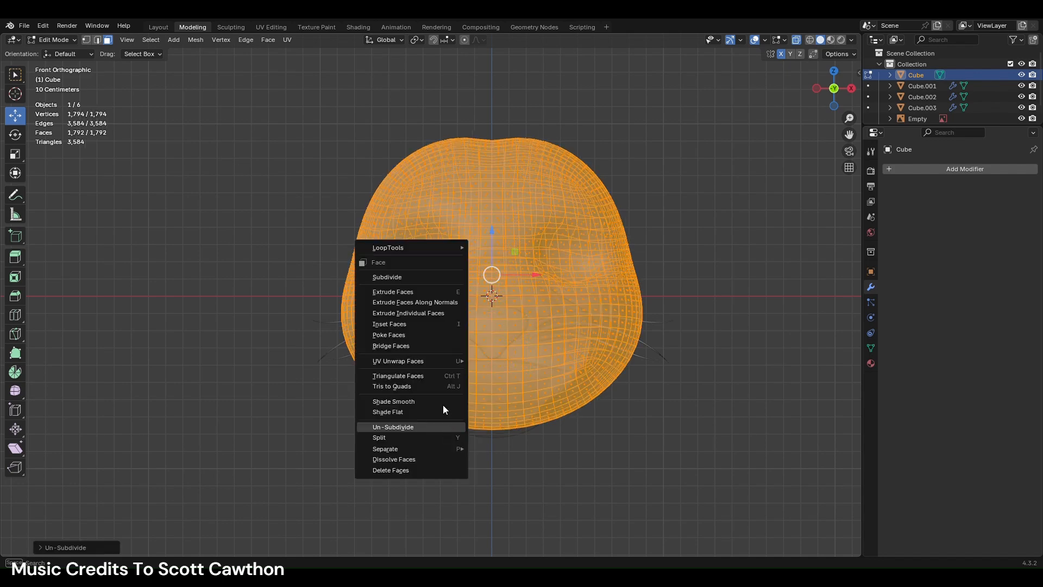
pyautogui.click(159, 27)
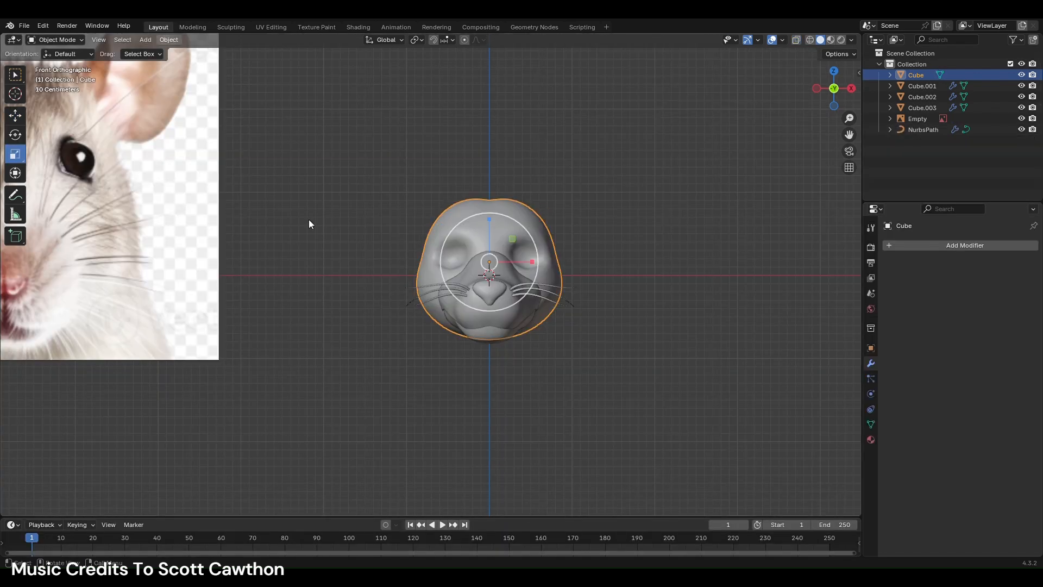
pyautogui.click(351, 280)
pyautogui.click(450, 255)
pyautogui.click(475, 360)
pyautogui.hotkey('ctrl', 'z')
pyautogui.scroll(4, 479, 347)
# - Un-subdivide the entire head mesh once in Edit Mode and return to the Layout workspace in Object Mode
pyautogui.press('Tab')
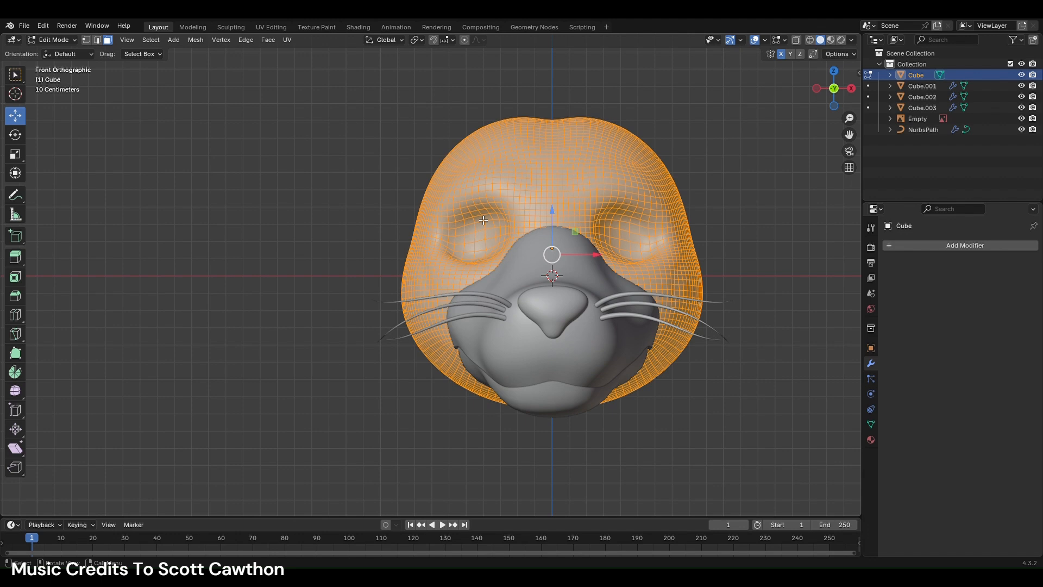
pyautogui.hotkey('ctrl', 'f')
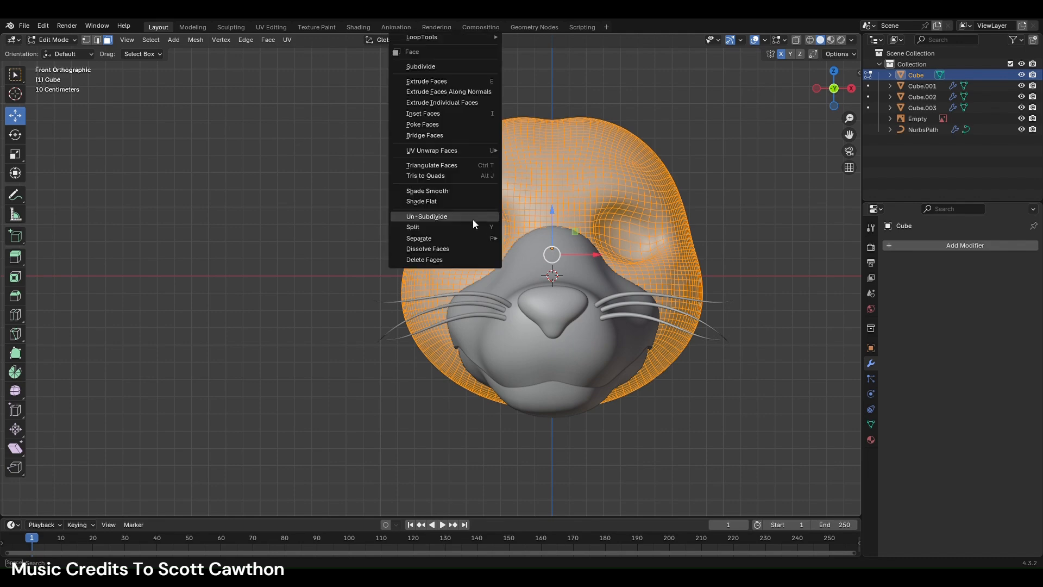
pyautogui.click(472, 219)
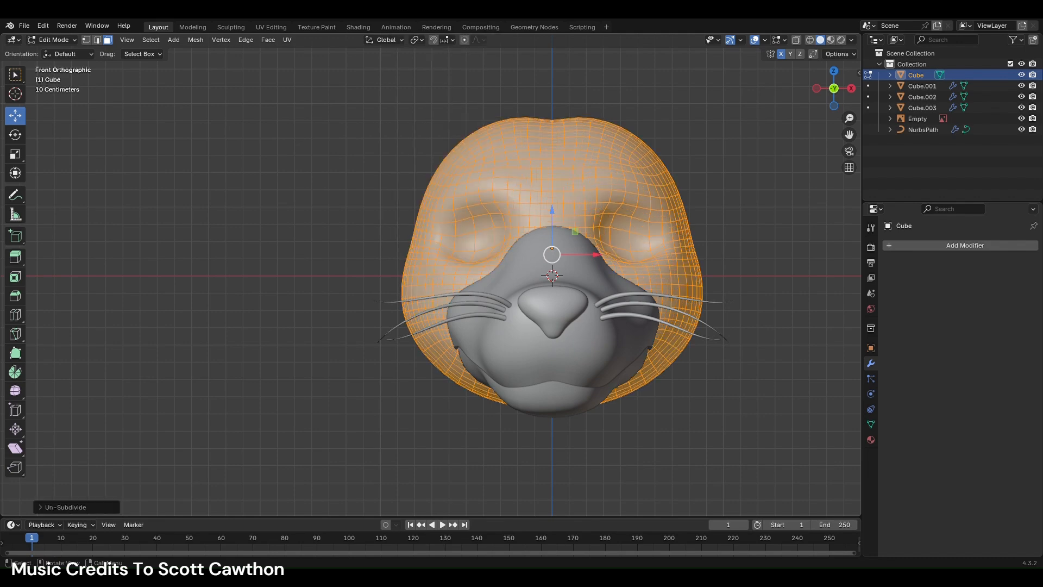
pyautogui.click(188, 27)
pyautogui.click(160, 26)
pyautogui.scroll(-3, 499, 250)
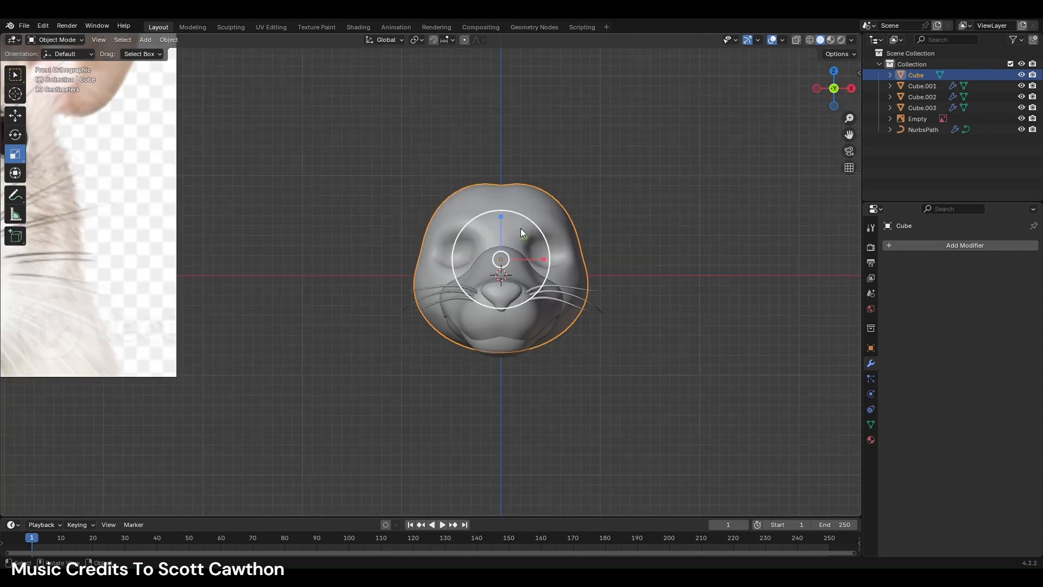
# - Paste the copied pig head objects into the scene and move them along X beside the rat head
pyautogui.click(614, 188)
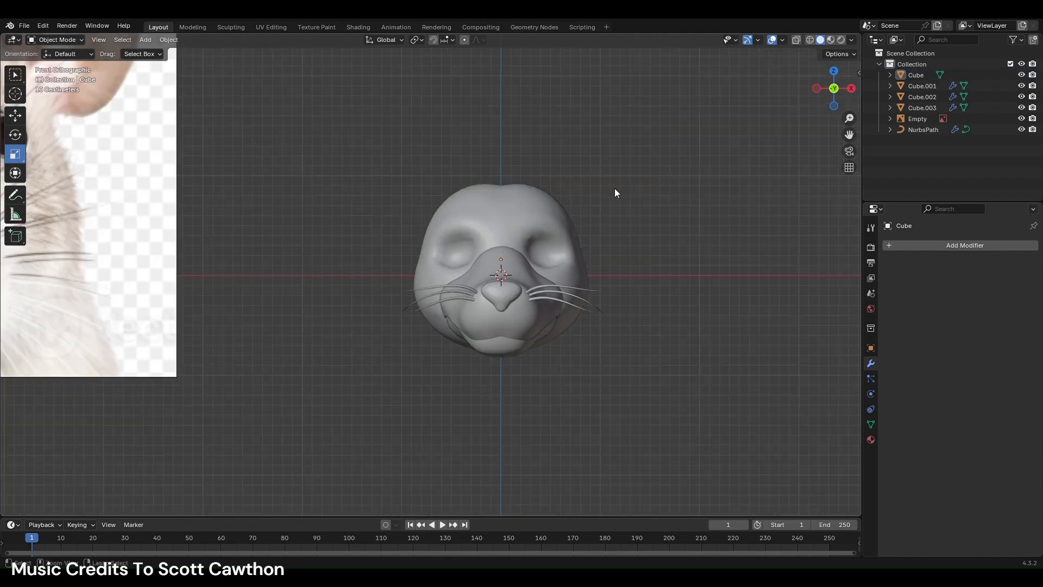
pyautogui.hotkey('ctrl', 'v')
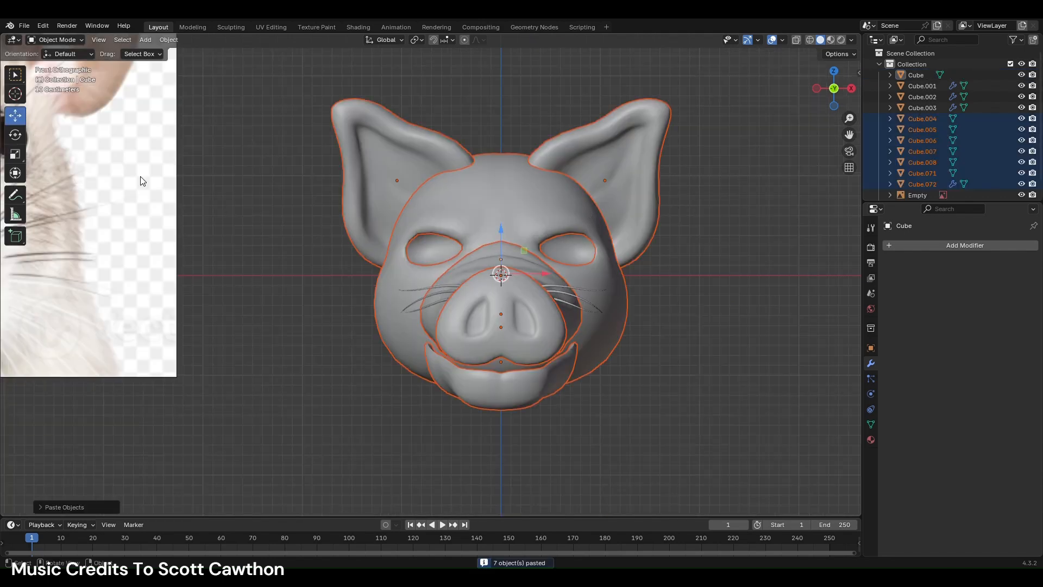
pyautogui.click(25, 120)
pyautogui.scroll(-3, 452, 283)
pyautogui.press('g')
pyautogui.press('x')
pyautogui.click(656, 347)
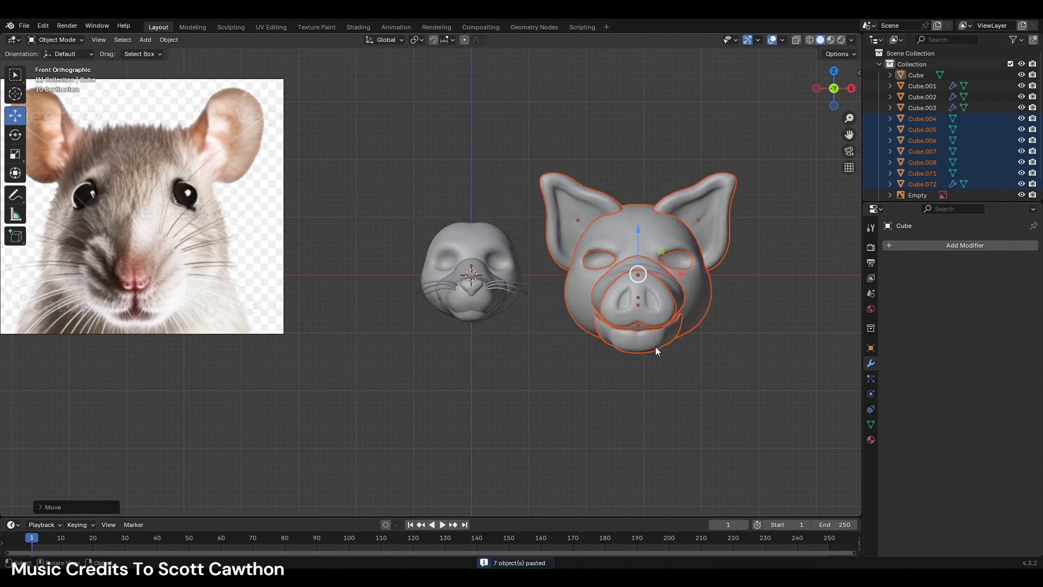
# - Delete the pig head's lower jaw, snout, muzzle and eye rims, undo the deletion and return to front view
pyautogui.click(656, 346)
pyautogui.keyDown('shift'); pyautogui.click(647, 299); pyautogui.keyUp('shift')
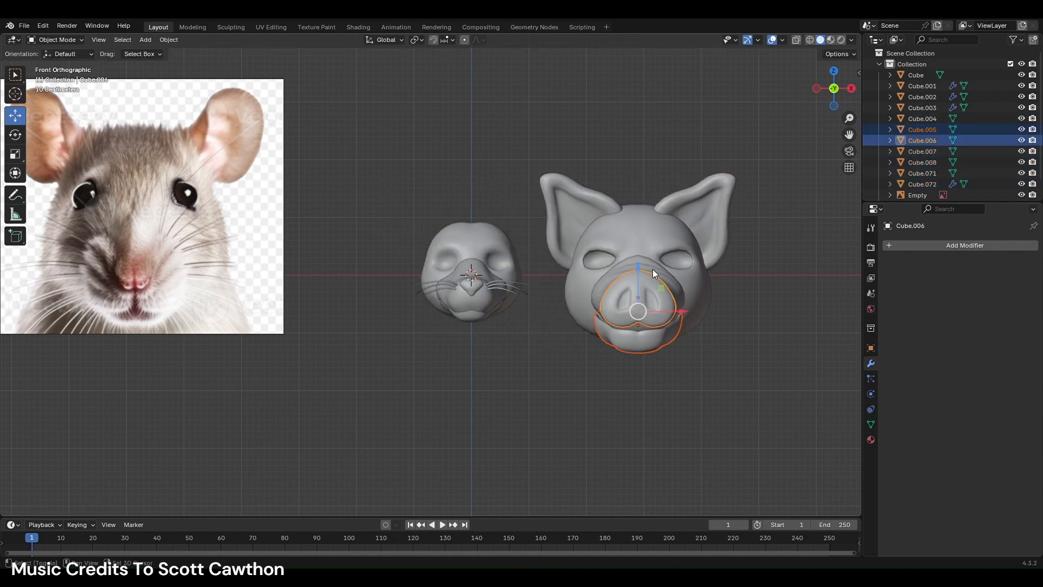
pyautogui.keyDown('shift'); pyautogui.click(637, 265); pyautogui.keyUp('shift')
pyautogui.keyDown('shift'); pyautogui.click(600, 258); pyautogui.keyUp('shift')
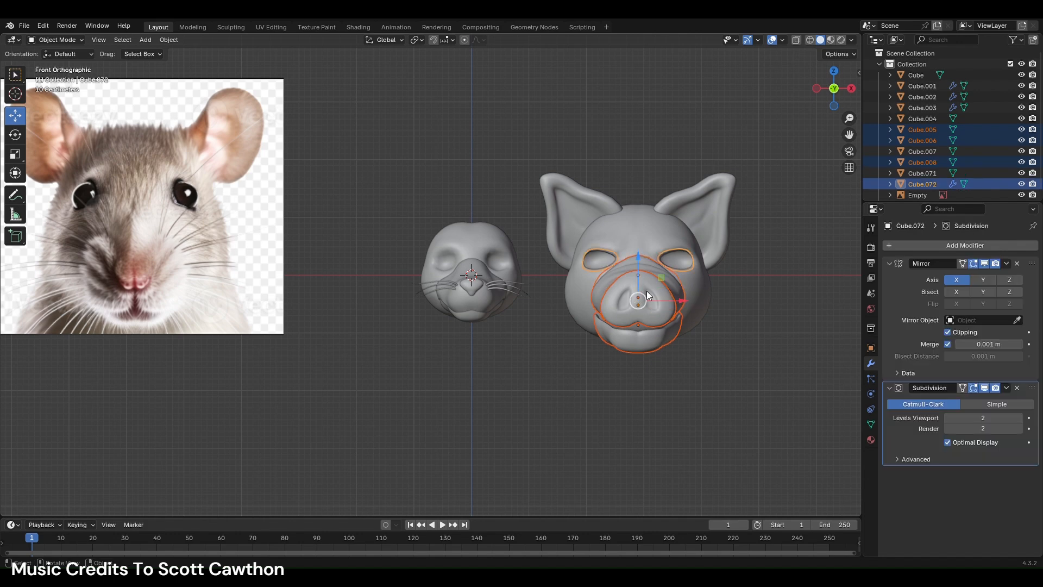
pyautogui.rightClick(633, 308)
pyautogui.click(635, 455)
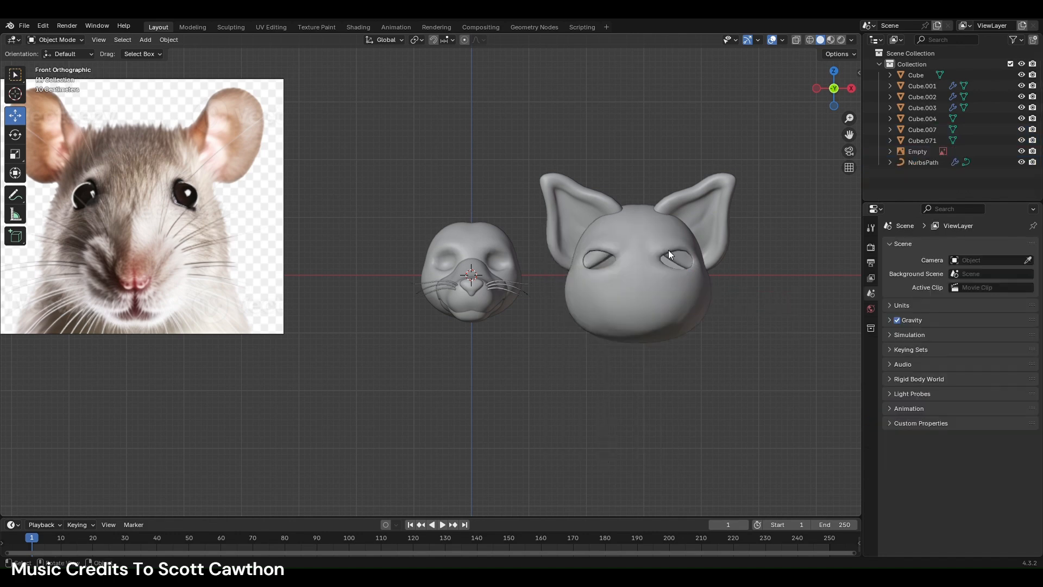
pyautogui.moveTo(646, 249); pyautogui.dragTo(645, 246, button='middle')
pyautogui.hotkey('ctrl', 'z')
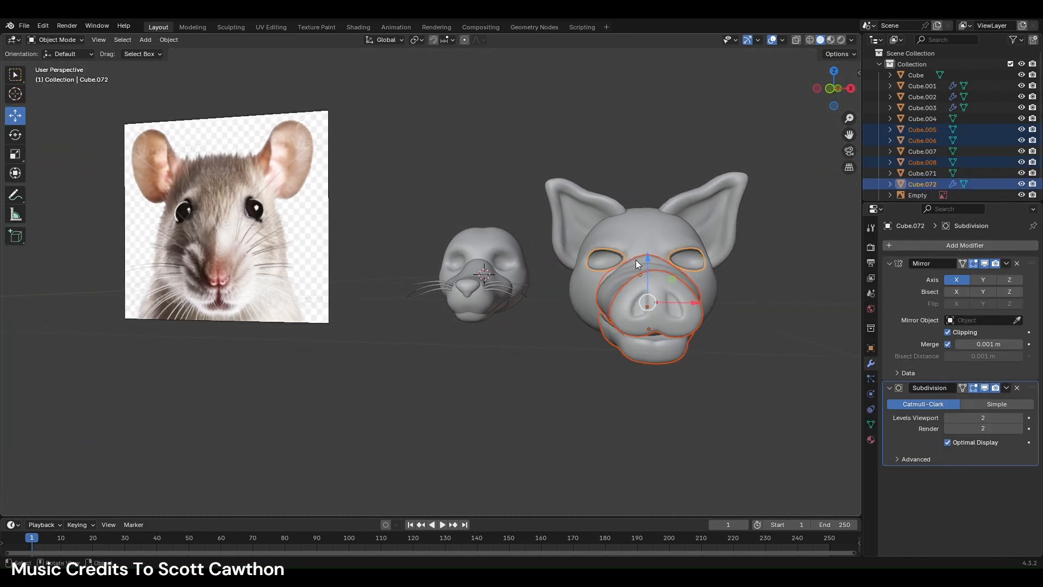
pyautogui.click(780, 104)
pyautogui.click(833, 94)
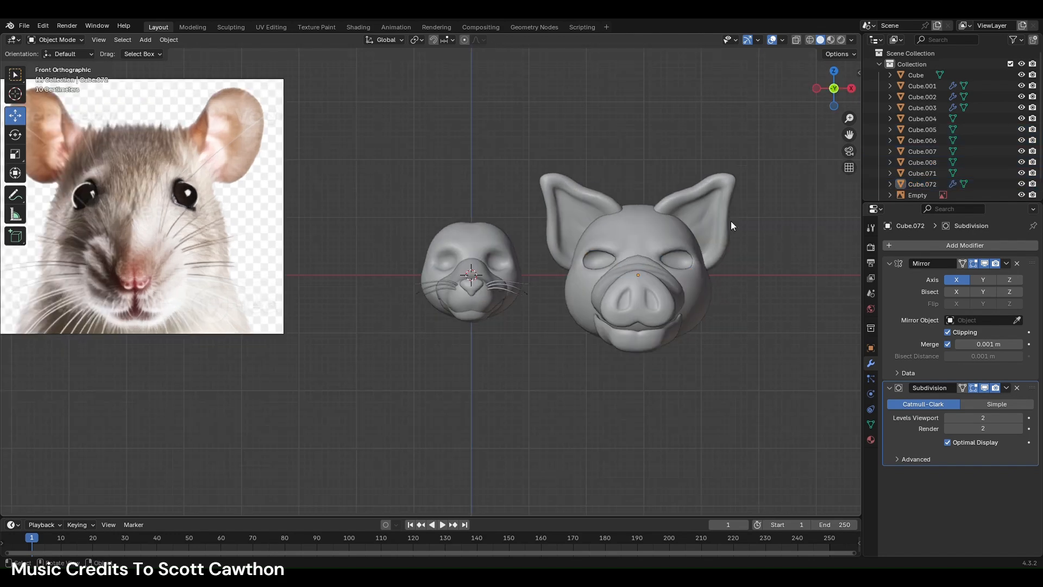
# - Move the pig's eye rims away from its head and undo the move
pyautogui.scroll(4, 449, 291)
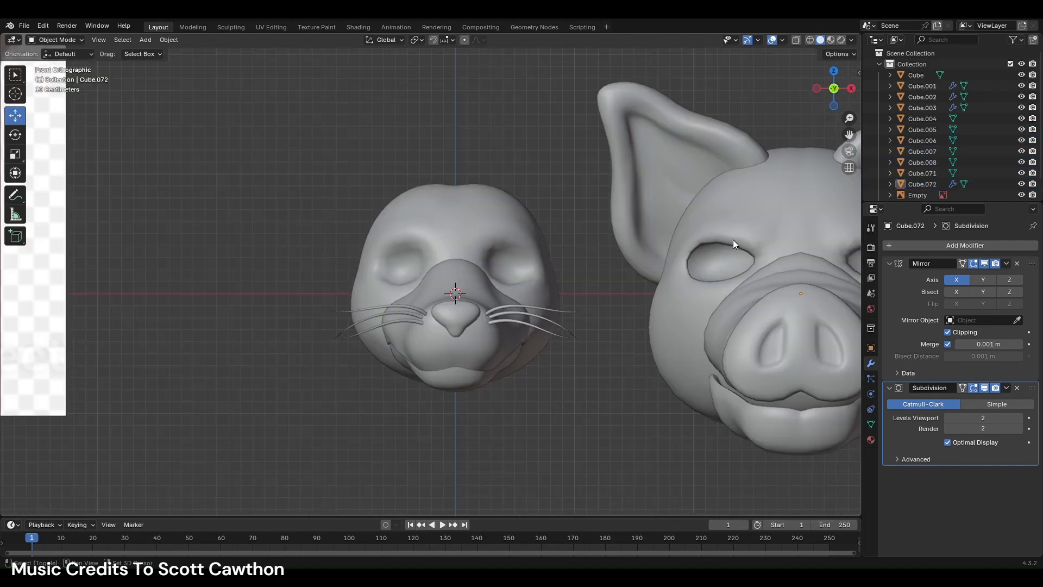
pyautogui.keyDown('shift'); pyautogui.moveTo(739, 239); pyautogui.dragTo(582, 259, button='middle'); pyautogui.keyUp('shift')
pyautogui.scroll(3, 552, 280)
pyautogui.click(667, 288)
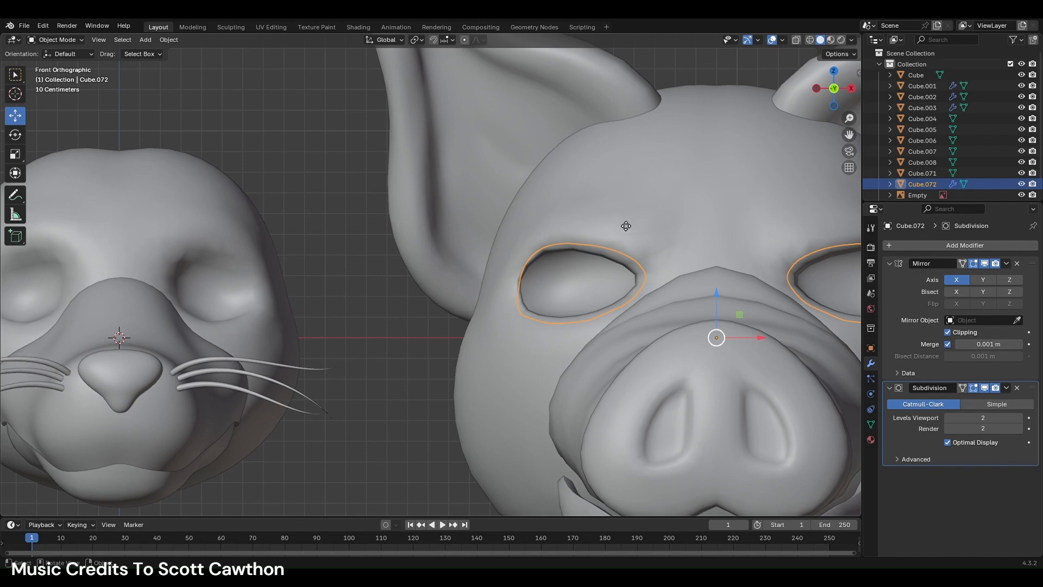
pyautogui.press('g')
pyautogui.click(492, 247)
pyautogui.hotkey('ctrl', 'z')
# - Move the pig's lower jaw away from its head, undo the move, and compare the pig and rat heads
pyautogui.scroll(-5, 569, 243)
pyautogui.click(548, 373)
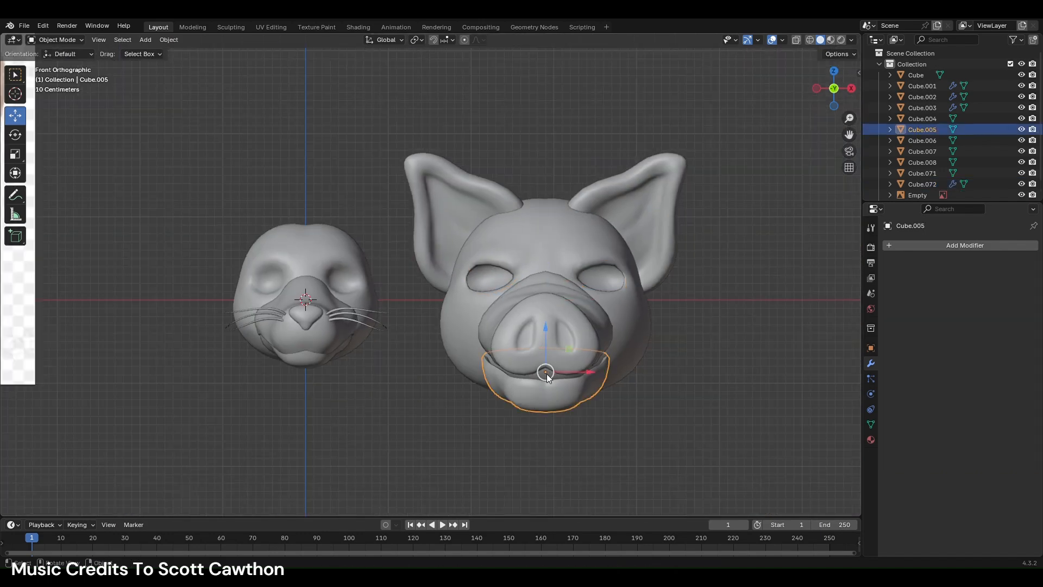
pyautogui.press('g')
pyautogui.click(582, 418)
pyautogui.hotkey('ctrl', 'z')
pyautogui.scroll(1, 575, 336)
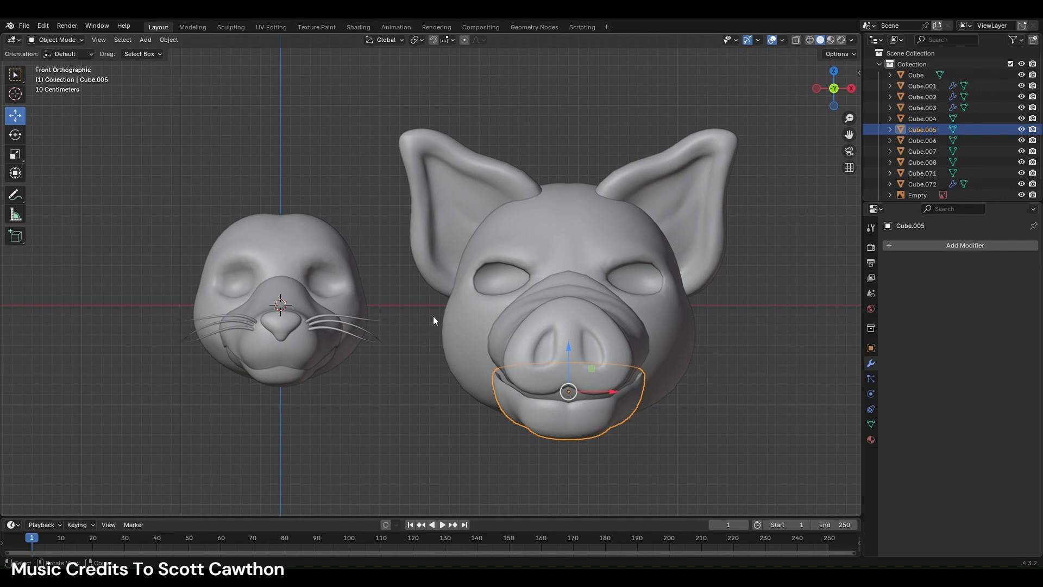
pyautogui.scroll(-1, 591, 369)
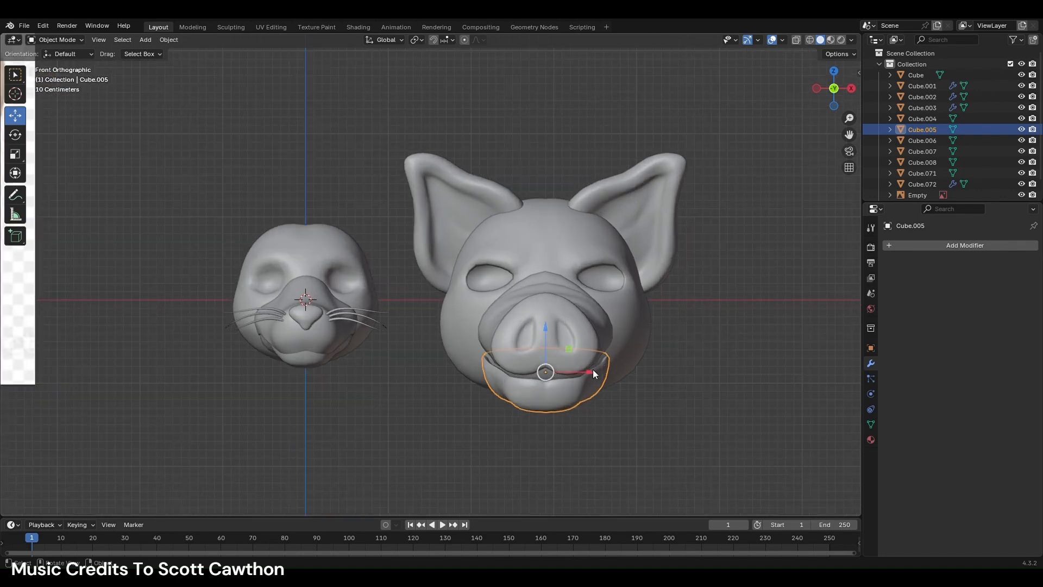
pyautogui.scroll(1, 533, 281)
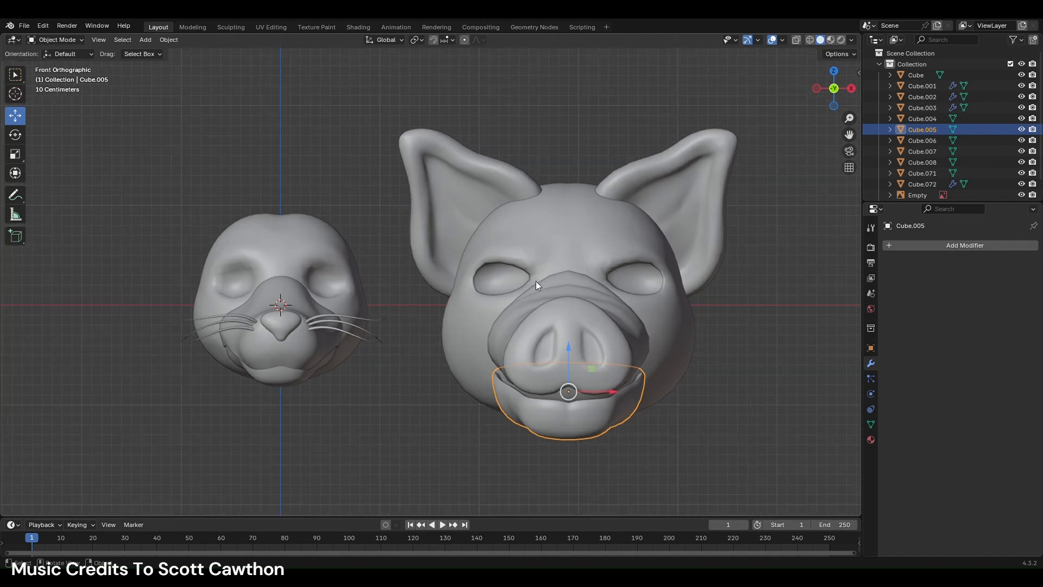
# - Select all the pasted pig head objects and delete them from the scene
pyautogui.moveTo(461, 181); pyautogui.dragTo(745, 456)
pyautogui.rightClick(709, 467)
pyautogui.press('Escape')
pyautogui.rightClick(704, 467)
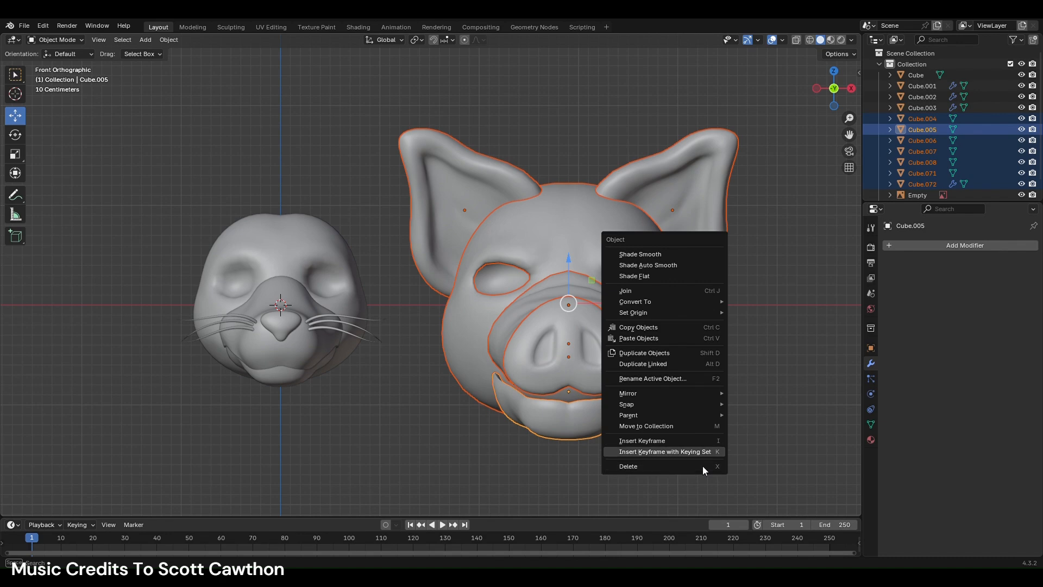
pyautogui.rightClick(444, 349)
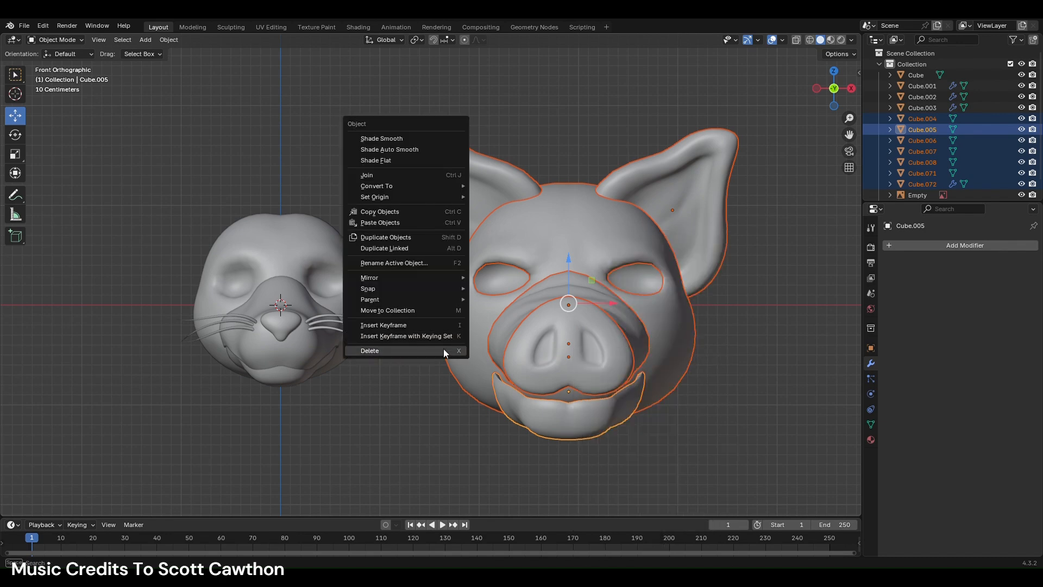
pyautogui.click(443, 351)
# - Apply the Subdivision modifier on the rat's muzzle object
pyautogui.click(291, 286)
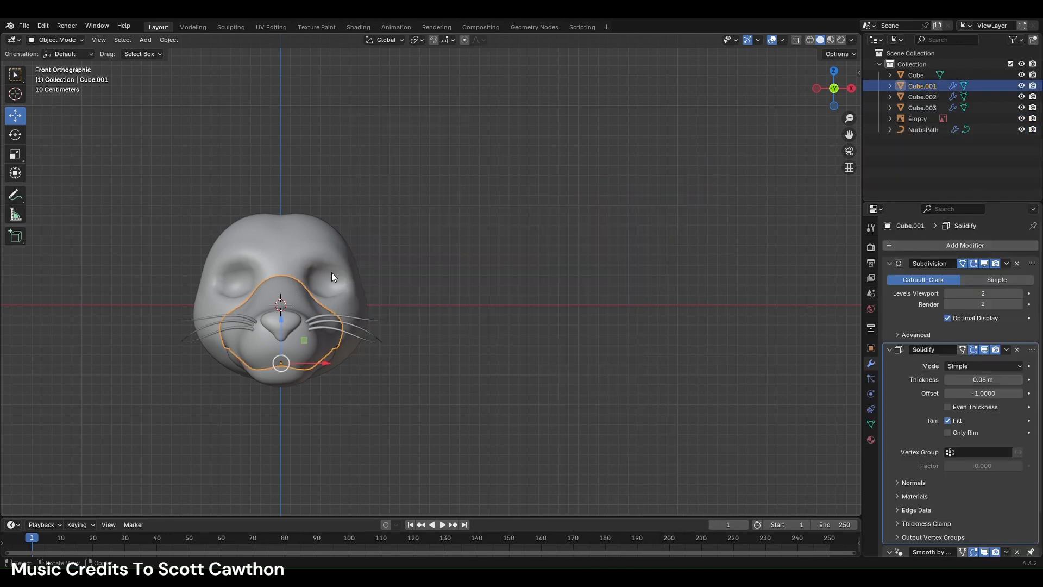
pyautogui.rightClick(607, 292)
pyautogui.moveTo(559, 130)
pyautogui.moveTo(593, 128)
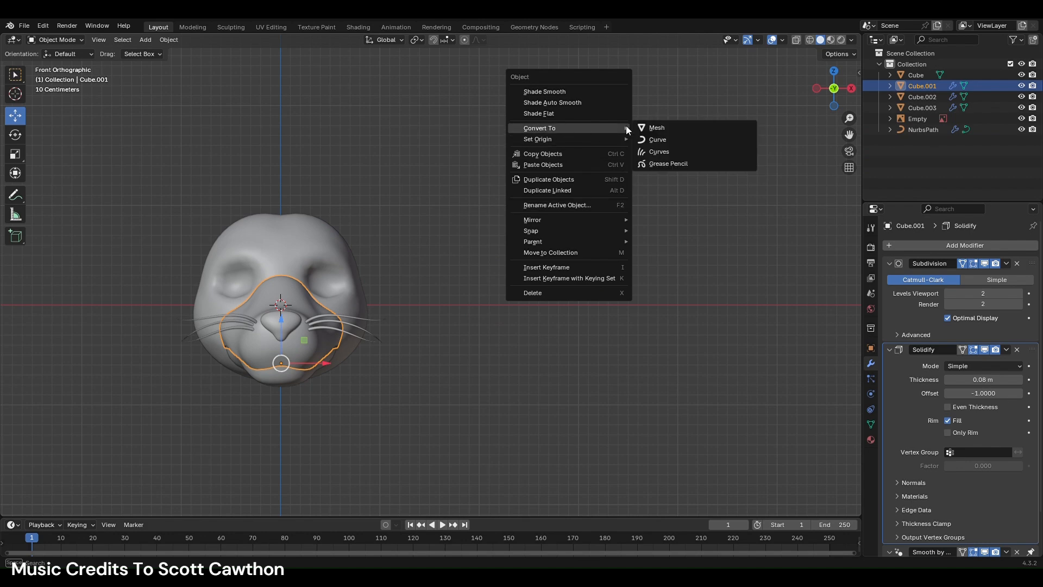
pyautogui.click(656, 129)
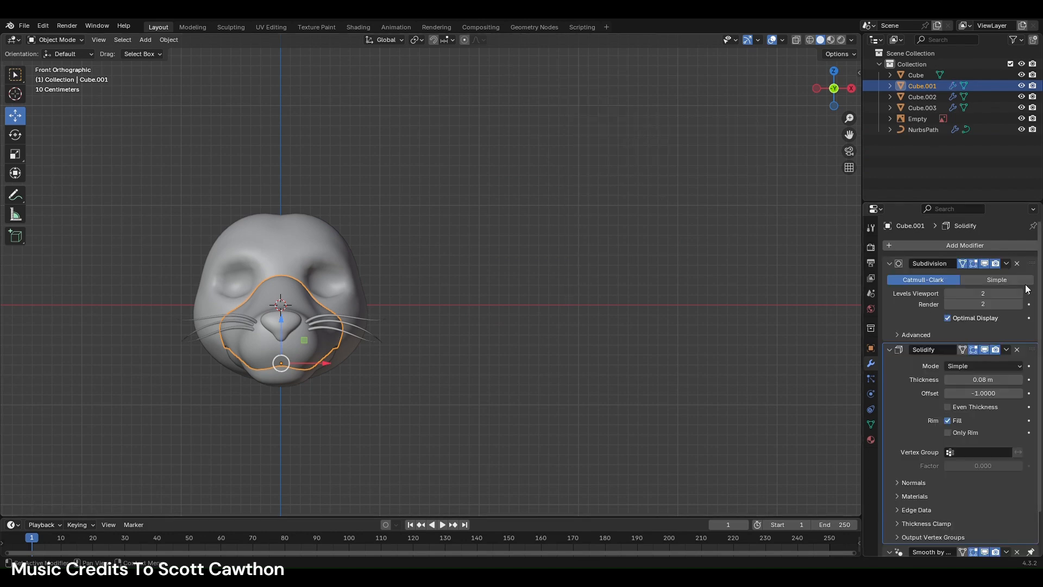
pyautogui.click(1007, 263)
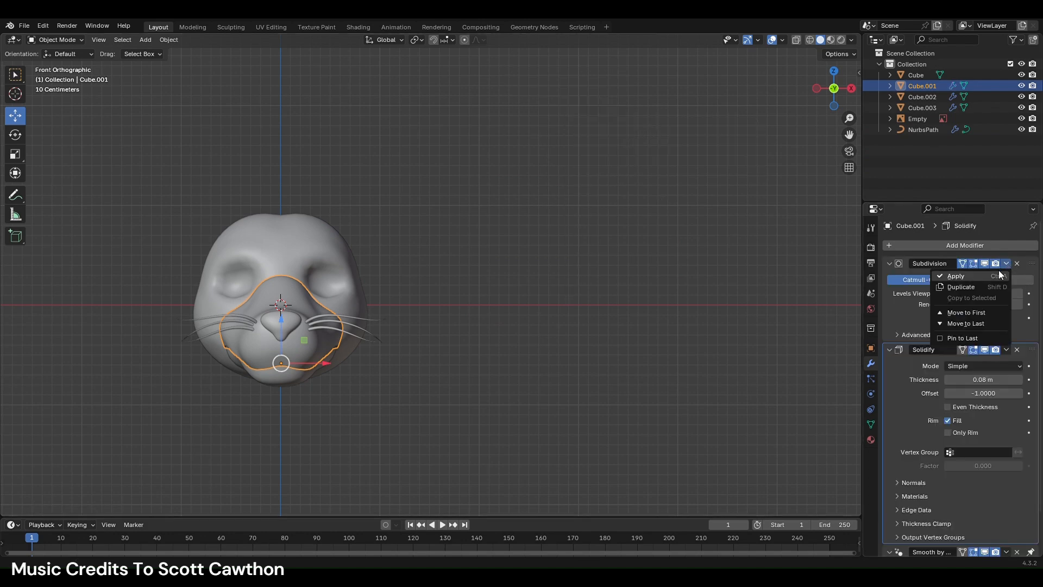
pyautogui.click(957, 276)
# - Carve a shallow groove across the top of the muzzle in Sculpt Mode with the Draw Sharp brush
pyautogui.click(215, 26)
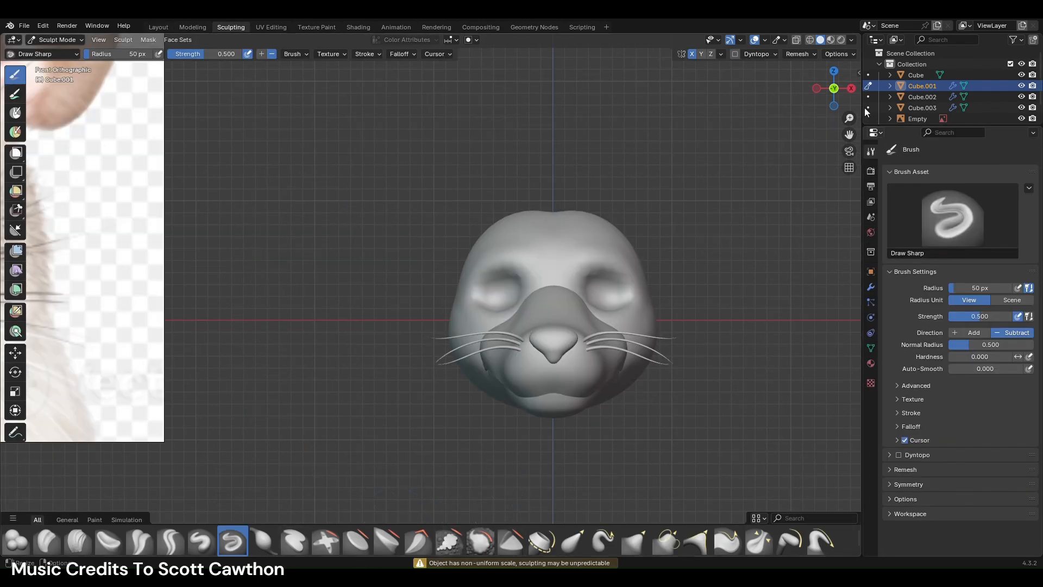
pyautogui.click(835, 71)
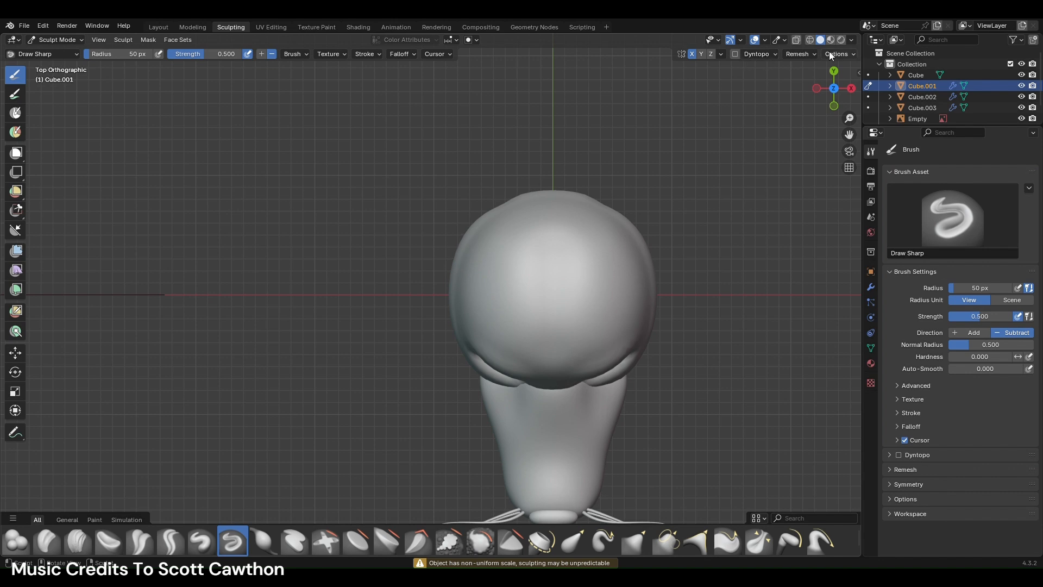
pyautogui.scroll(3, 538, 347)
pyautogui.scroll(1, 538, 347)
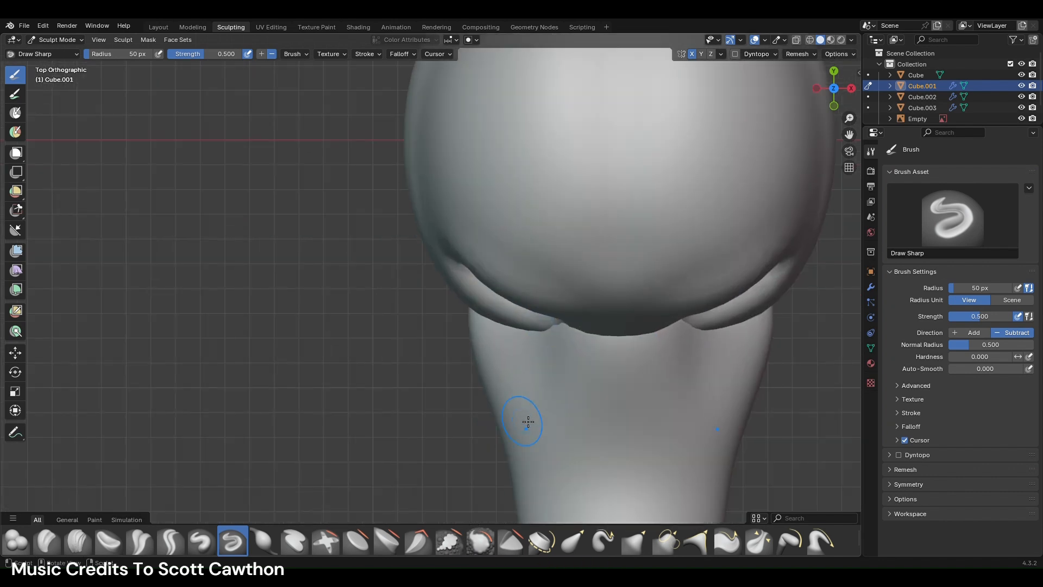
pyautogui.scroll(-3, 632, 456)
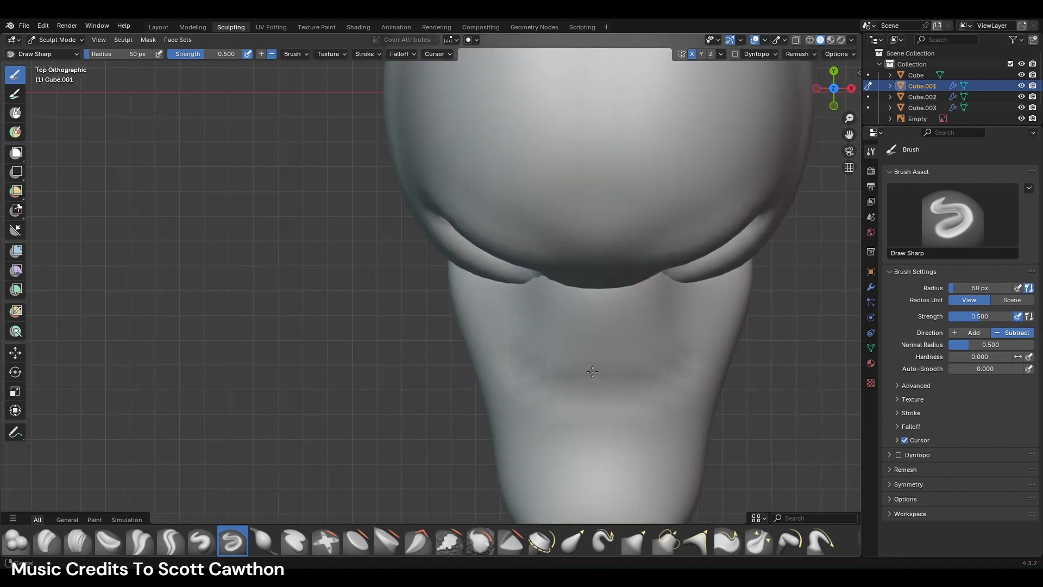
# - Carve creases along the muzzle's bridge near the eye sockets with Draw Sharp, undoing one stroke, and return to front view
pyautogui.moveTo(601, 434)
pyautogui.mouseDown(button='middle')
pyautogui.moveTo(611, 335)
pyautogui.moveTo(558, 324)
pyautogui.moveTo(546, 376)
pyautogui.mouseUp(button='middle')
pyautogui.click(519, 296)
pyautogui.moveTo(550, 361); pyautogui.dragTo(517, 291)
pyautogui.moveTo(550, 365); pyautogui.dragTo(567, 334, button='middle')
pyautogui.hotkey('ctrl', 'z')
pyautogui.moveTo(559, 348); pyautogui.dragTo(519, 297)
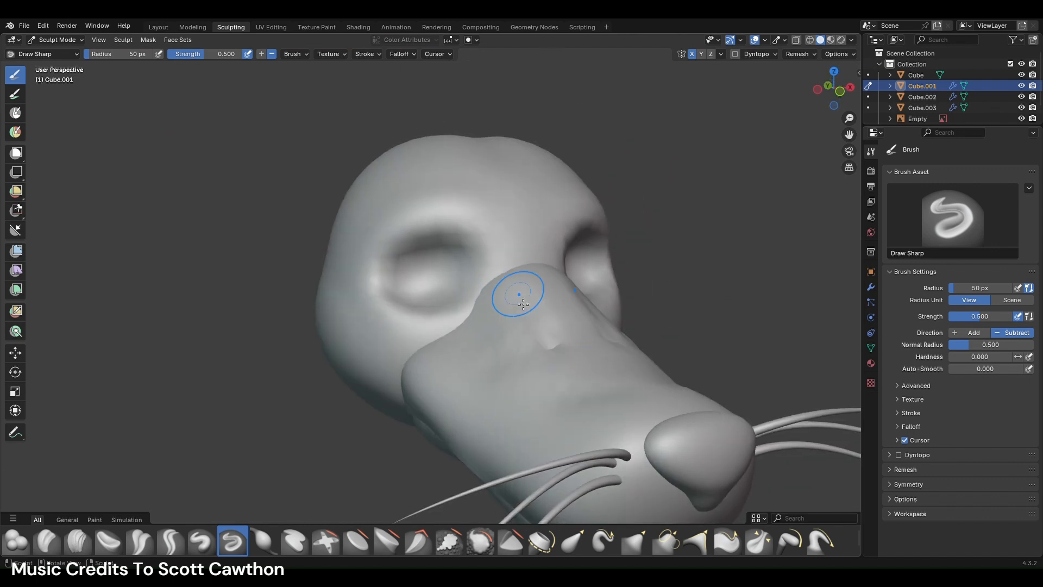
pyautogui.click(840, 92)
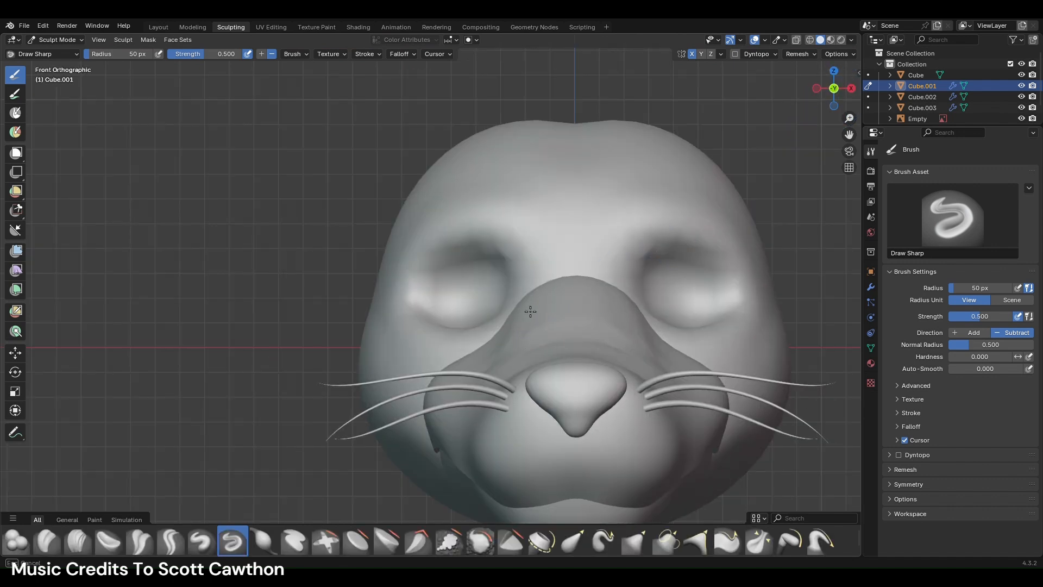
pyautogui.scroll(-2, 587, 318)
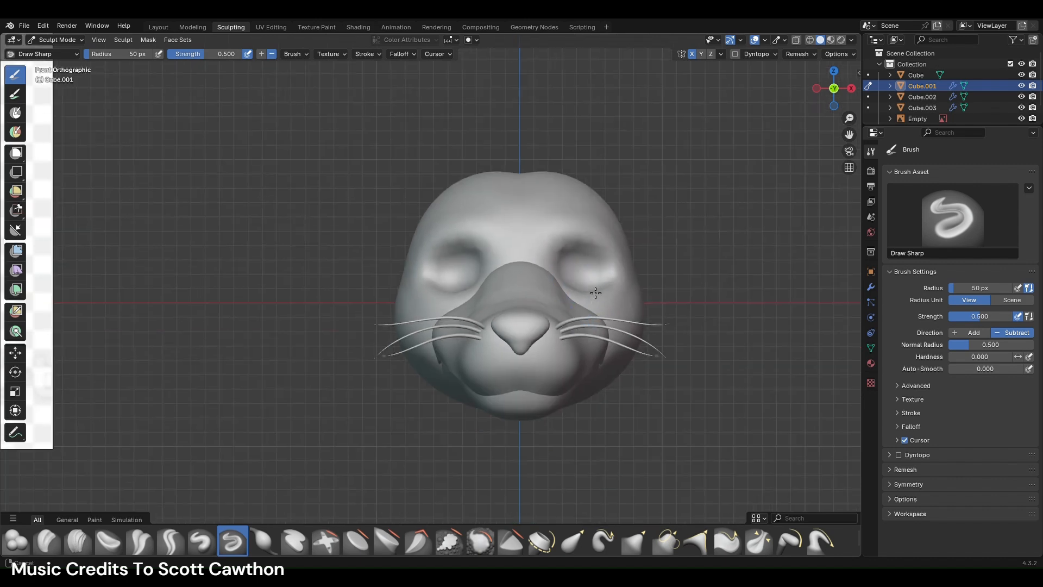
pyautogui.scroll(2, 508, 351)
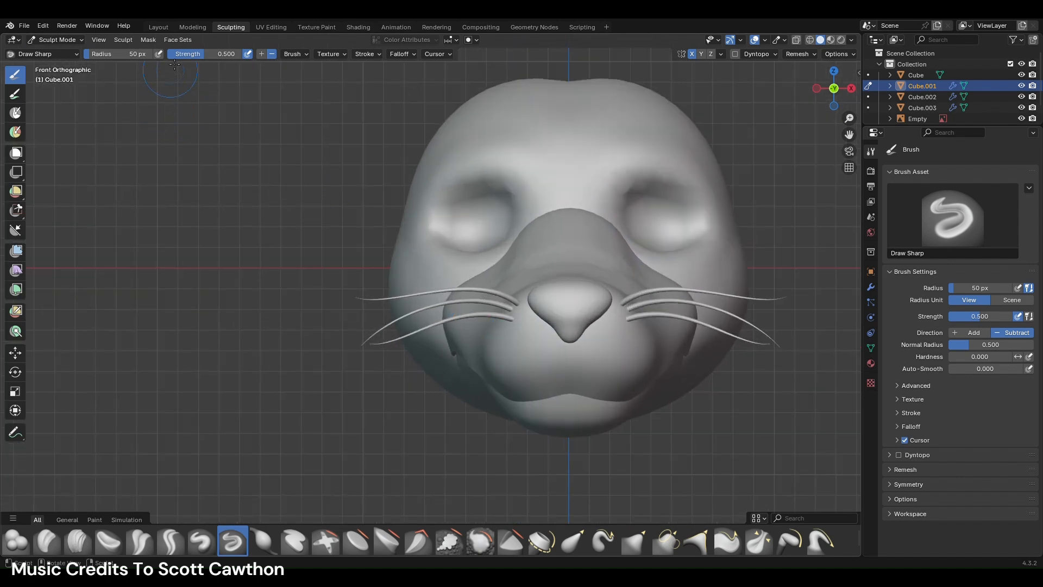
# - Apply the muzzle's level-1 Subdivision modifier and return to sculpting it
pyautogui.click(164, 27)
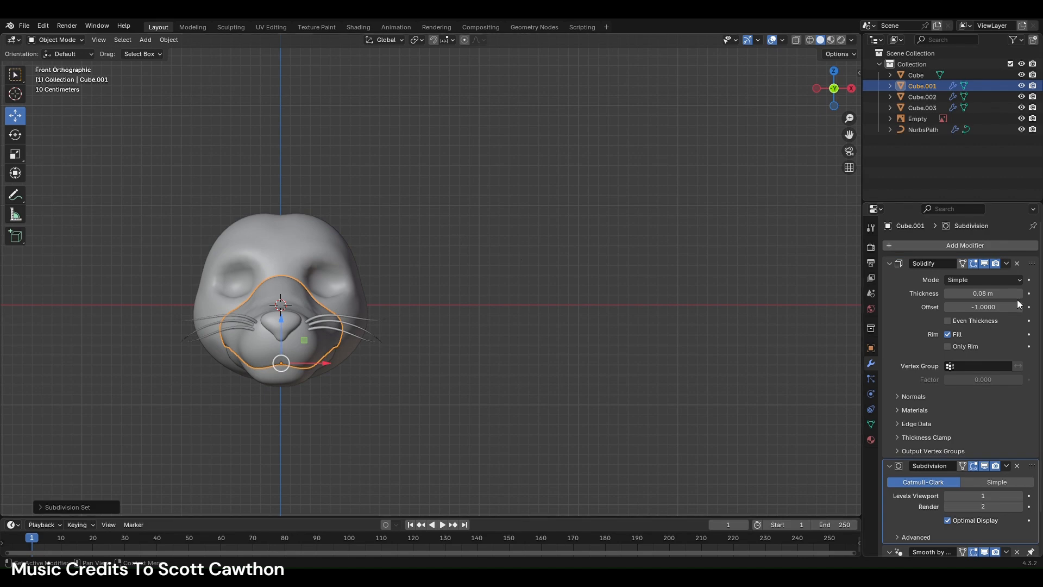
pyautogui.click(1007, 465)
pyautogui.click(946, 479)
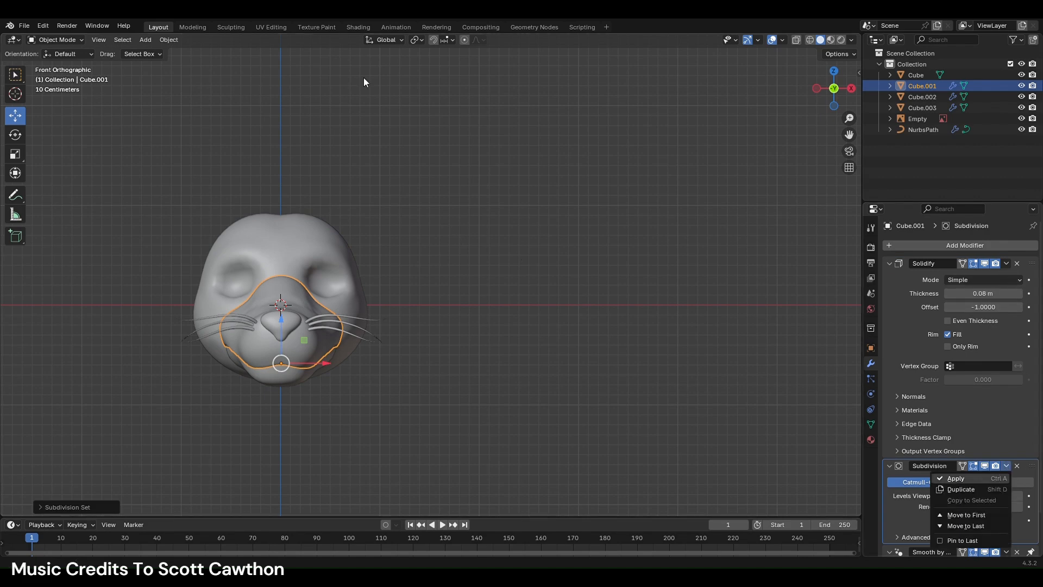
pyautogui.click(246, 27)
# - Pull the small notch on the muzzle's side edge upward with the Elastic Grab brush
pyautogui.scroll(1, 554, 375)
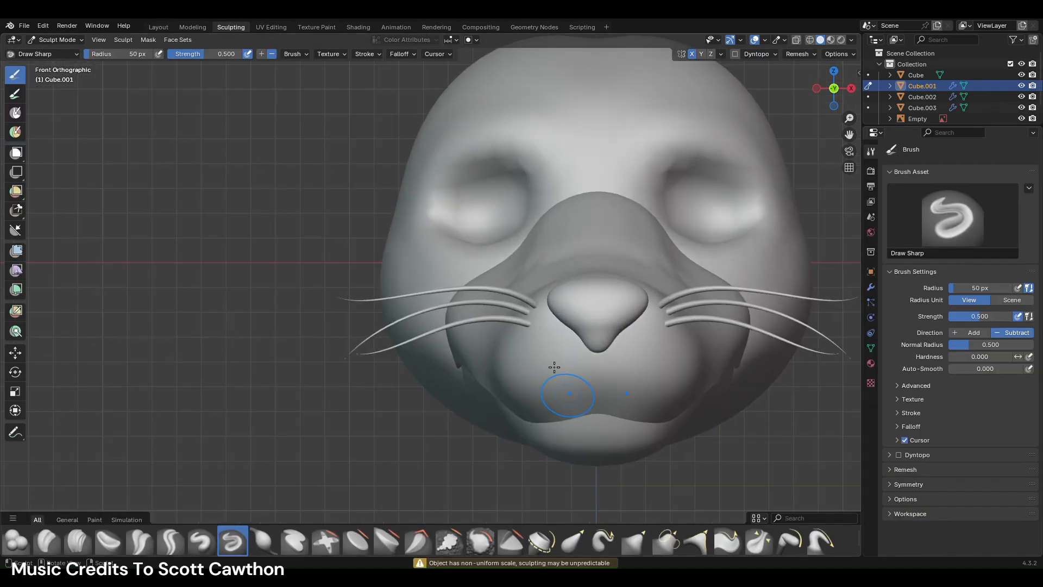
pyautogui.scroll(2, 478, 339)
pyautogui.scroll(1, 477, 338)
pyautogui.scroll(-1, 477, 338)
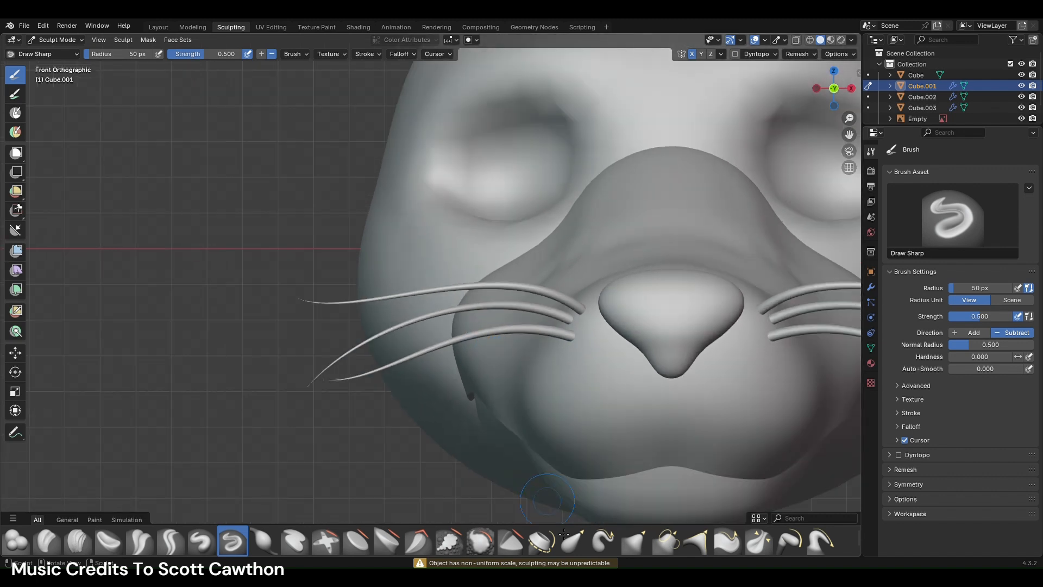
pyautogui.click(573, 541)
pyautogui.moveTo(467, 400)
pyautogui.mouseDown()
pyautogui.moveTo(478, 397)
pyautogui.moveTo(445, 388)
pyautogui.moveTo(458, 398)
pyautogui.moveTo(465, 381)
pyautogui.mouseUp()
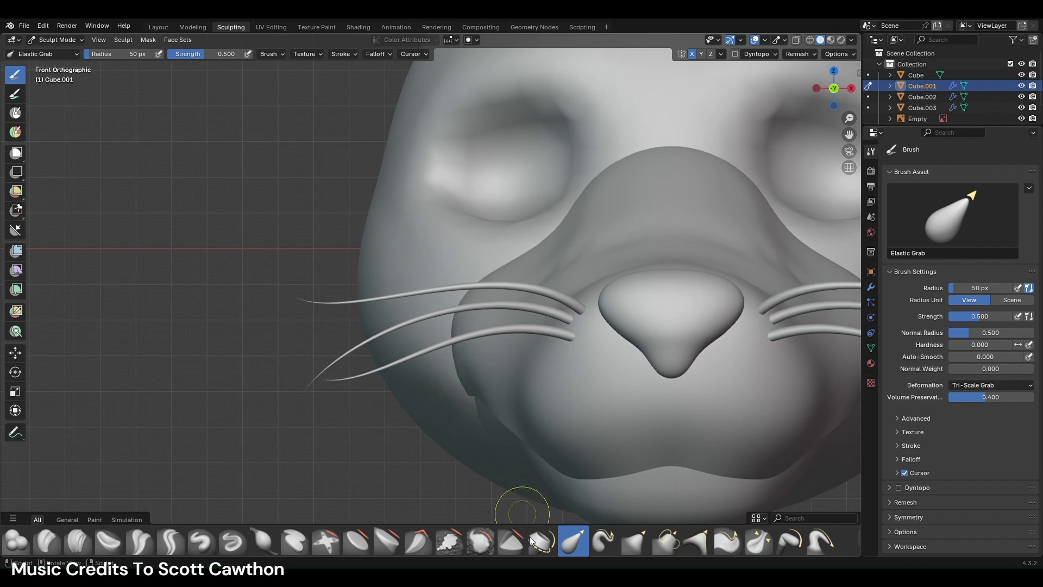
# - Carve creases along the side of the muzzle toward its rear edge with the Draw Sharp brush
pyautogui.click(244, 545)
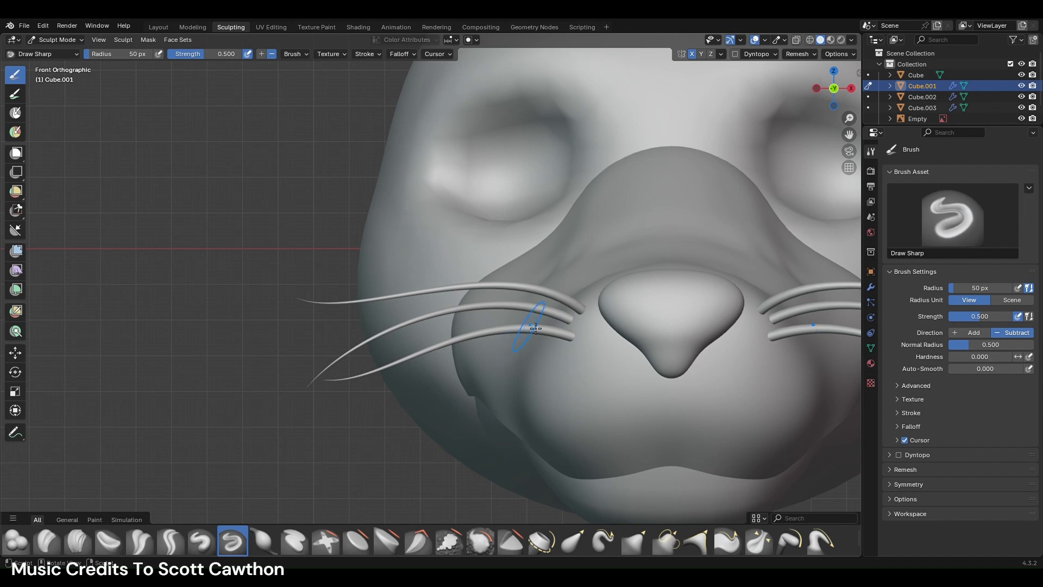
pyautogui.moveTo(531, 299)
pyautogui.mouseDown()
pyautogui.moveTo(512, 282)
pyautogui.moveTo(543, 291)
pyautogui.moveTo(540, 314)
pyautogui.mouseUp()
pyautogui.moveTo(539, 315)
pyautogui.mouseDown(button='middle')
pyautogui.moveTo(583, 343)
pyautogui.moveTo(571, 333)
pyautogui.mouseUp(button='middle')
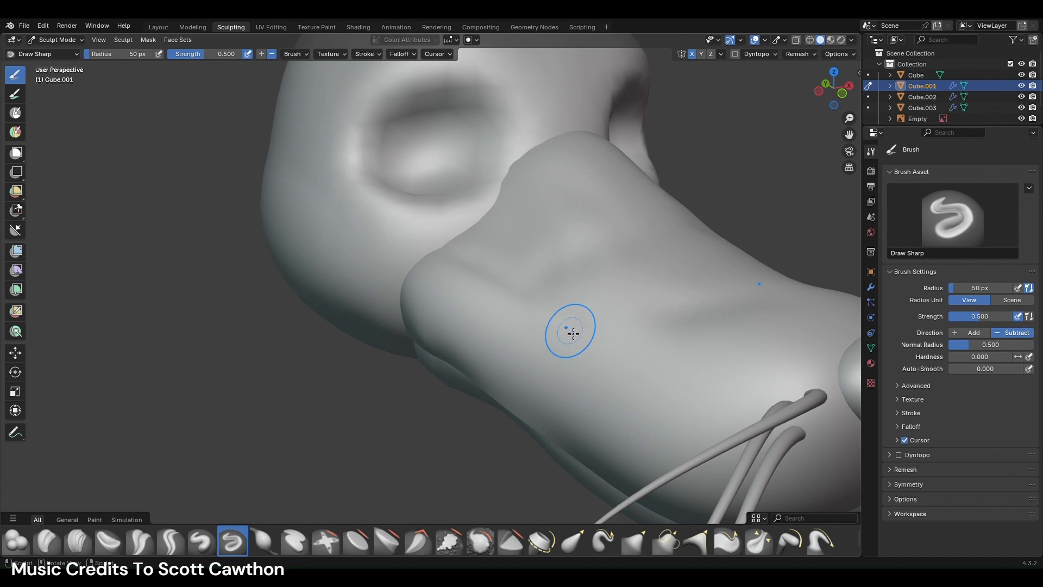
pyautogui.scroll(-3, 490, 316)
pyautogui.moveTo(490, 315); pyautogui.dragTo(524, 314, button='middle')
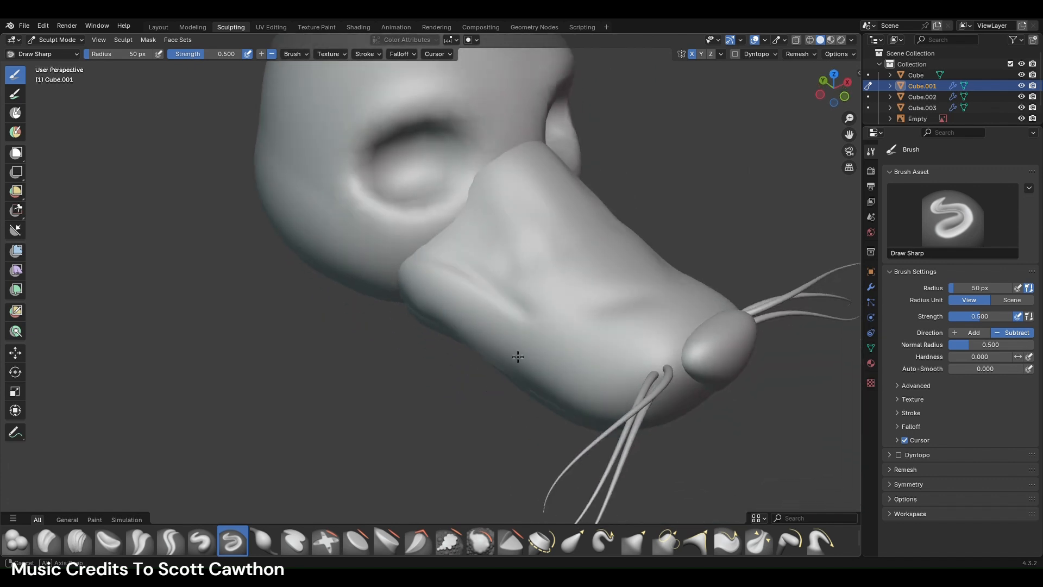
pyautogui.moveTo(524, 315)
pyautogui.mouseDown()
pyautogui.moveTo(477, 279)
pyautogui.moveTo(413, 264)
pyautogui.mouseUp()
pyautogui.moveTo(465, 275)
pyautogui.mouseDown(button='middle')
pyautogui.moveTo(627, 319)
pyautogui.moveTo(599, 315)
pyautogui.mouseUp(button='middle')
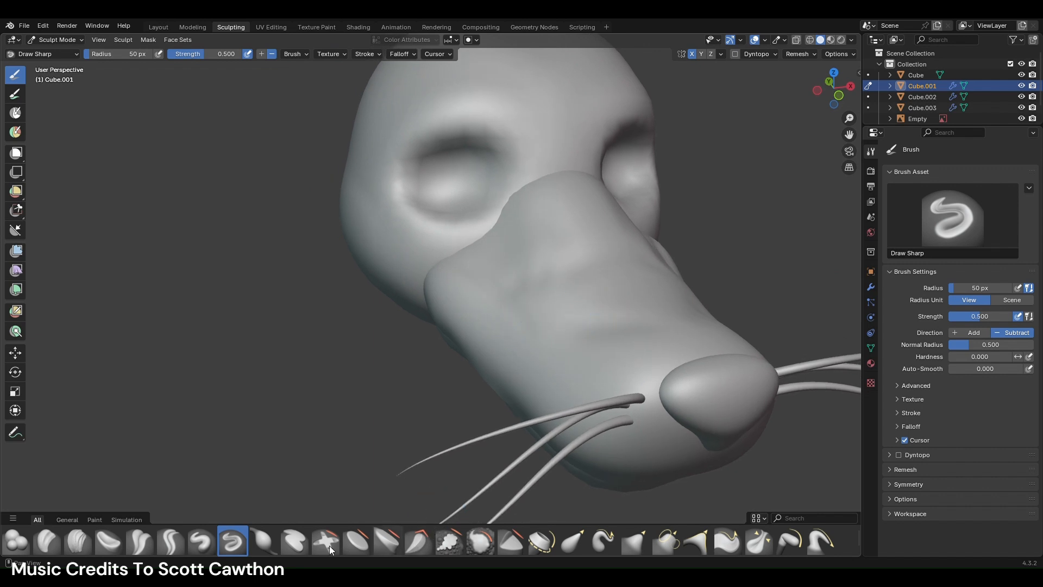
# - Soften the creases on the muzzle's side and bridge with the Smooth brush
pyautogui.click(490, 545)
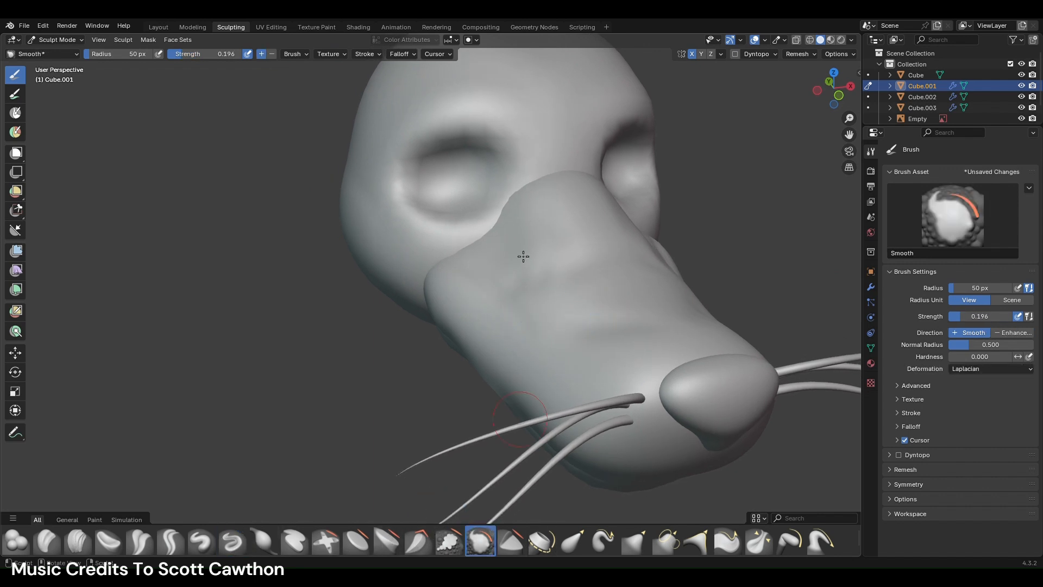
pyautogui.moveTo(572, 294)
pyautogui.mouseDown()
pyautogui.moveTo(587, 320)
pyautogui.moveTo(491, 251)
pyautogui.moveTo(513, 276)
pyautogui.mouseUp()
pyautogui.moveTo(715, 342); pyautogui.dragTo(466, 181)
# - Select all of the muzzle's faces in Edit Mode and un-subdivide them
pyautogui.click(158, 27)
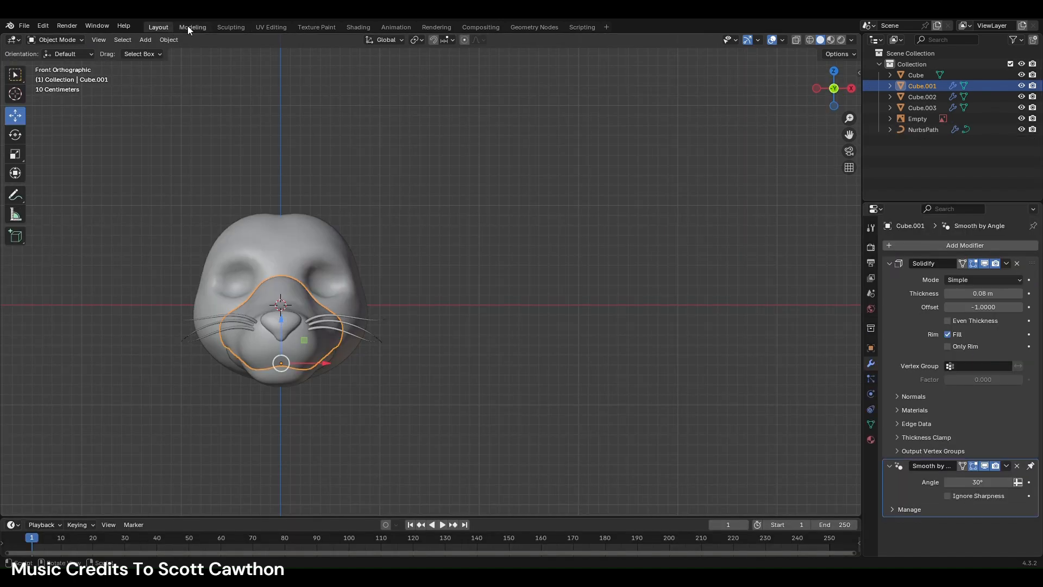
pyautogui.click(191, 27)
pyautogui.press('a')
pyautogui.rightClick(322, 219)
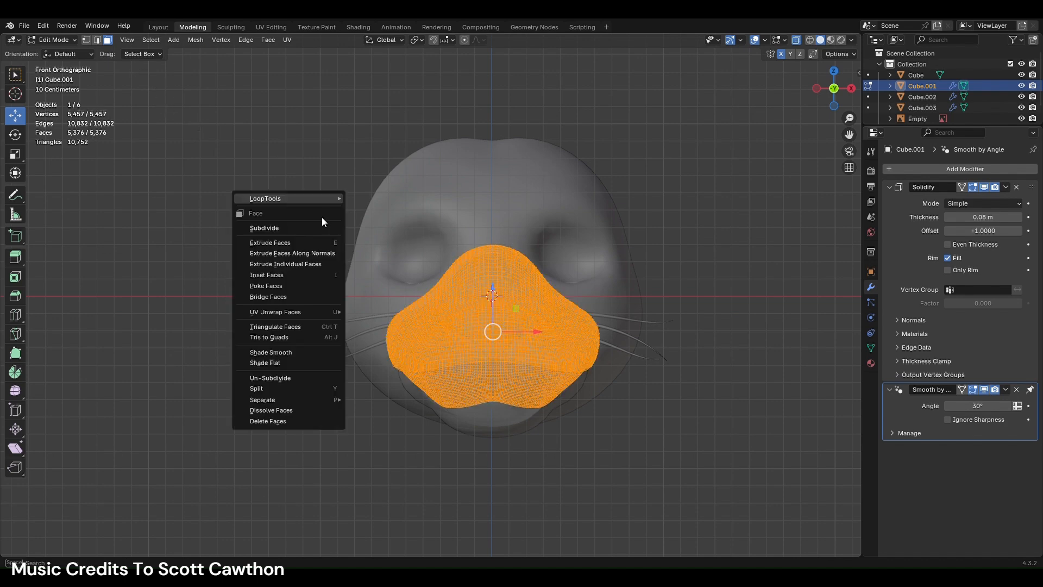
pyautogui.click(289, 376)
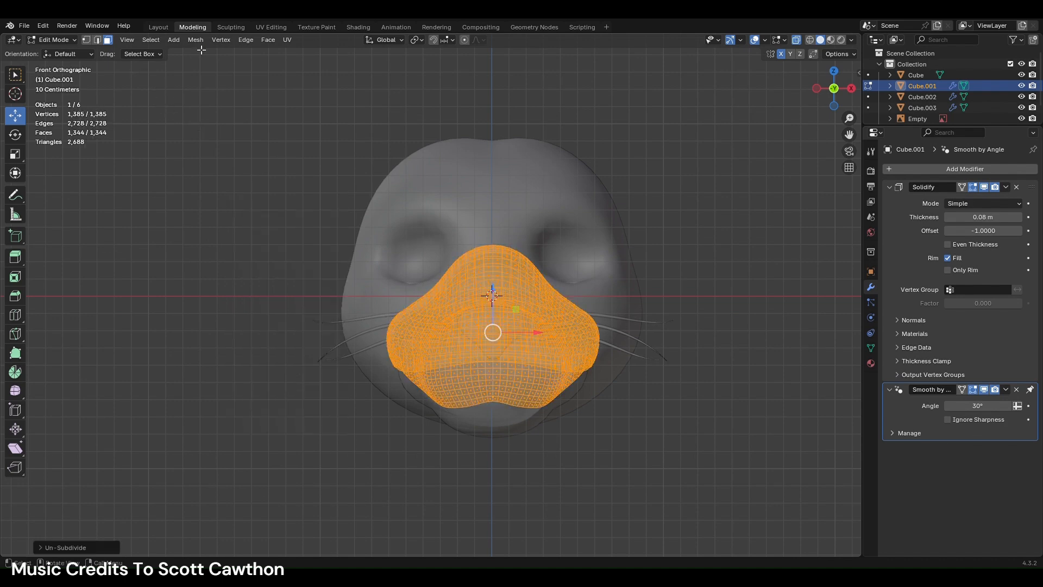
# - Try to convert the muzzle object to a mesh and open it in Edit Mode
pyautogui.click(164, 24)
pyautogui.scroll(3, 288, 155)
pyautogui.keyDown('shift'); pyautogui.moveTo(239, 143); pyautogui.dragTo(484, 57, button='middle'); pyautogui.keyUp('shift')
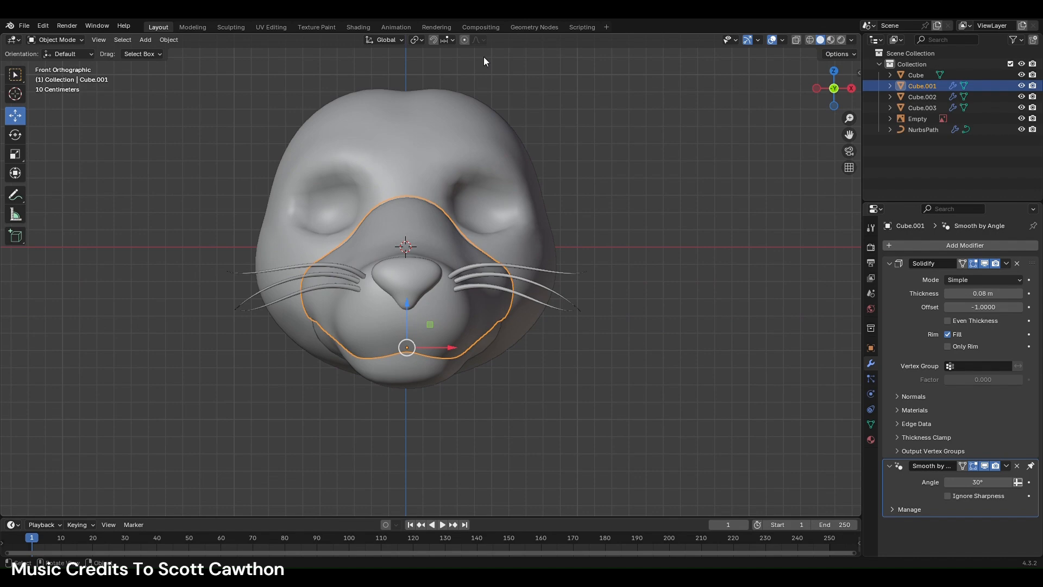
pyautogui.rightClick(524, 162)
pyautogui.click(714, 271)
pyautogui.click(483, 320)
pyautogui.rightClick(483, 320)
pyautogui.moveTo(469, 317)
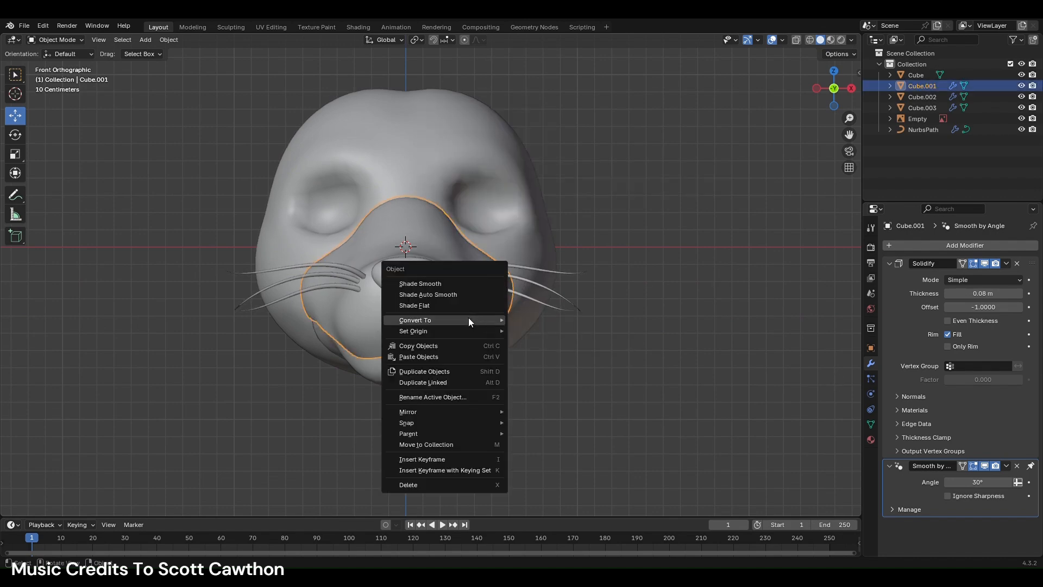
pyautogui.click(530, 319)
pyautogui.click(191, 27)
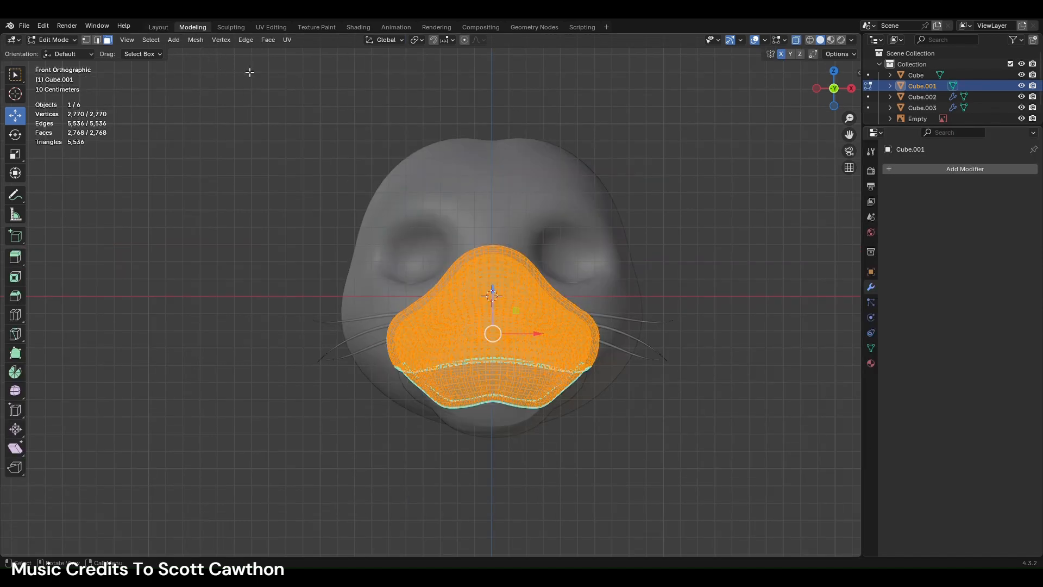
# - Undo the muzzle's conversion to a mesh and return to Object Mode
pyautogui.press('Tab')
pyautogui.hotkey('ctrl', 'z')
pyautogui.hotkey('ctrl', 'z')
pyautogui.hotkey('ctrl', 'z')
pyautogui.click(158, 28)
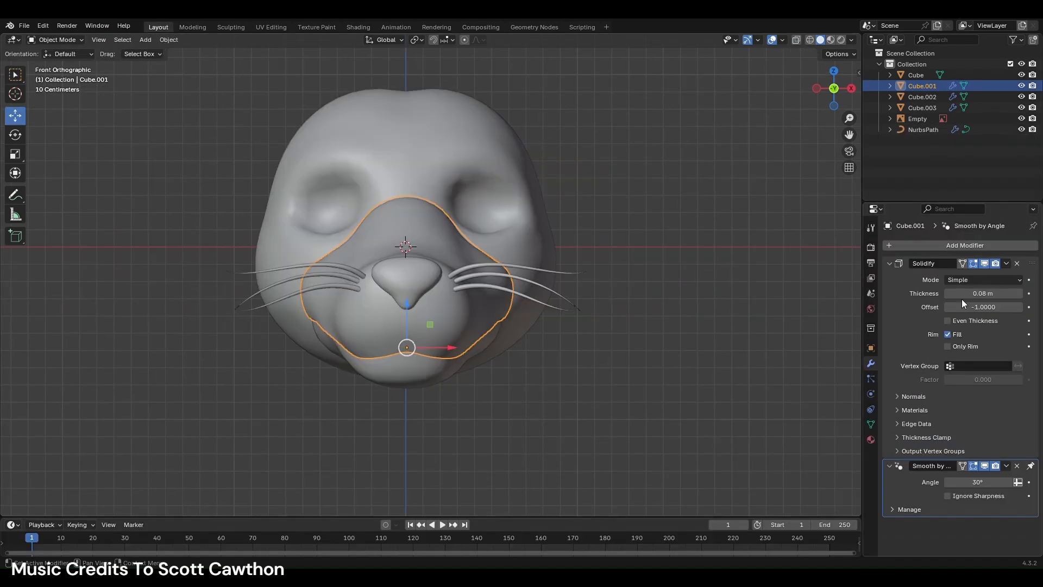
# - Remove the Solidify modifier from the muzzle, undoing a trial move of the object
pyautogui.click(1017, 263)
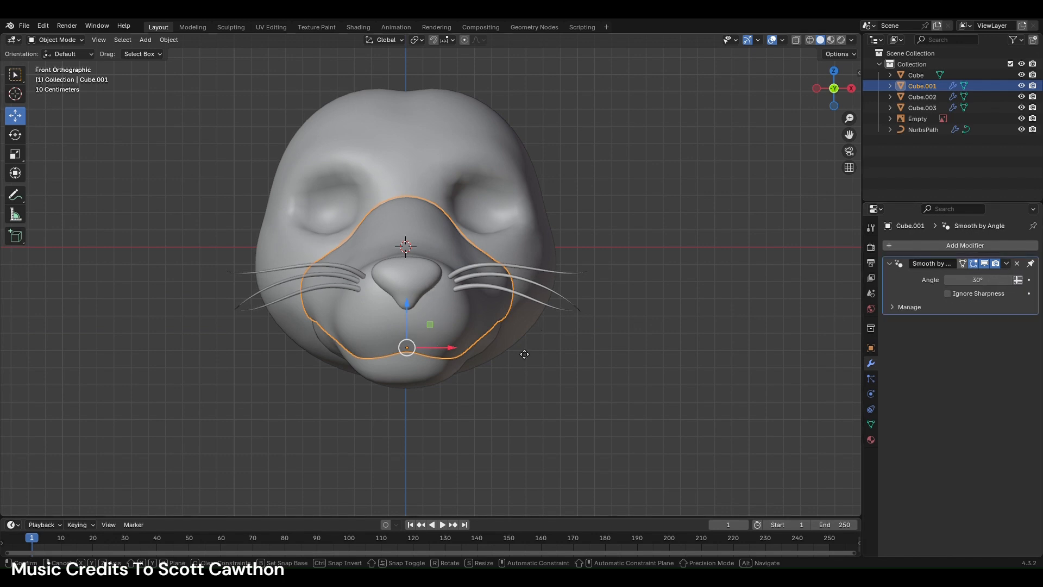
pyautogui.moveTo(416, 333); pyautogui.dragTo(631, 349)
pyautogui.hotkey('ctrl', 'z')
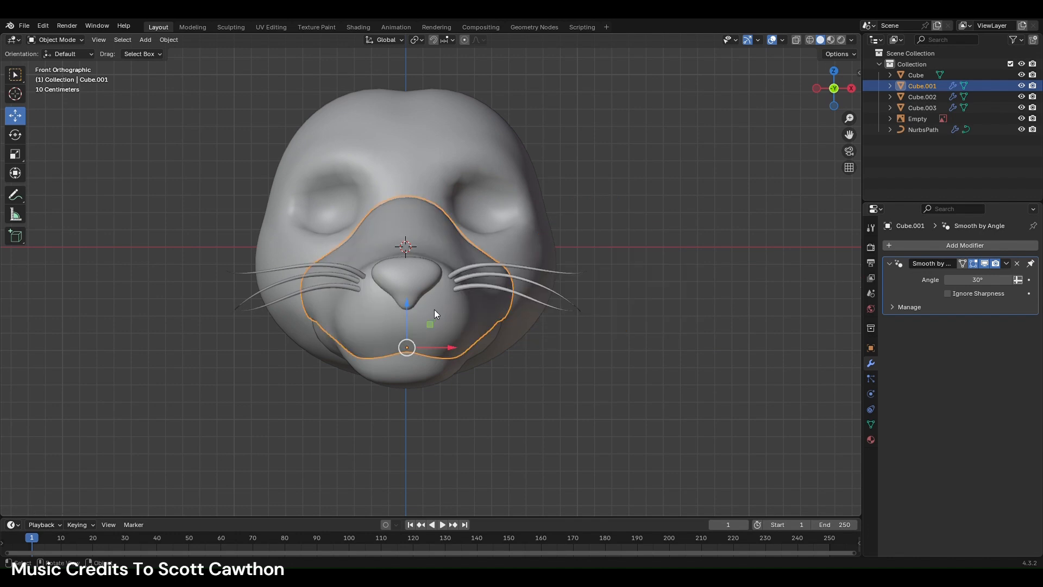
# - Convert the mirrored whisker curves to a mesh
pyautogui.click(475, 287)
pyautogui.rightClick(560, 292)
pyautogui.moveTo(595, 292)
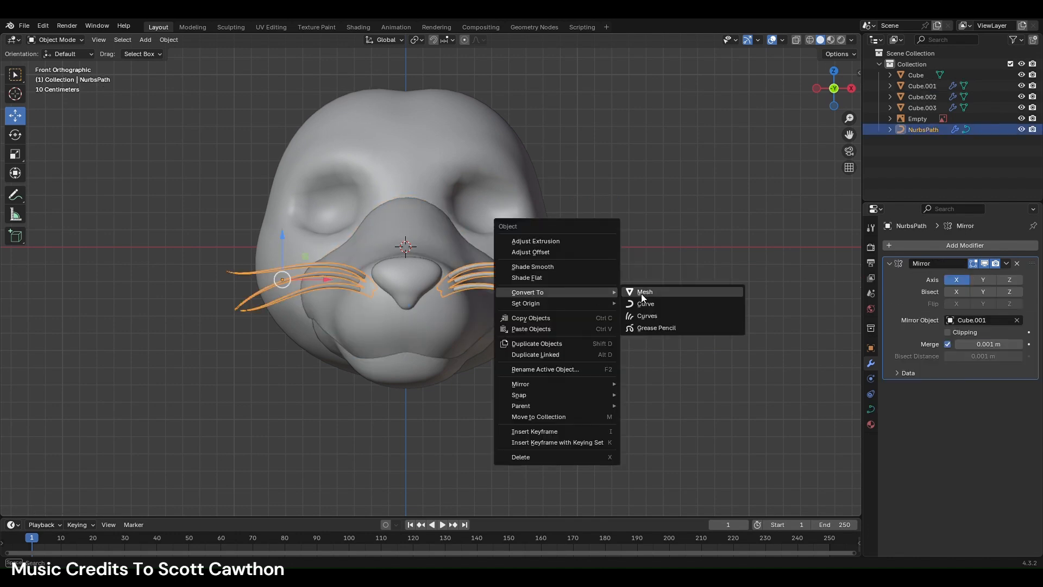
pyautogui.click(641, 292)
# - Move the muzzle along X to beside the head and open it in Edit Mode
pyautogui.click(456, 304)
pyautogui.moveTo(454, 348); pyautogui.dragTo(758, 343)
pyautogui.click(193, 27)
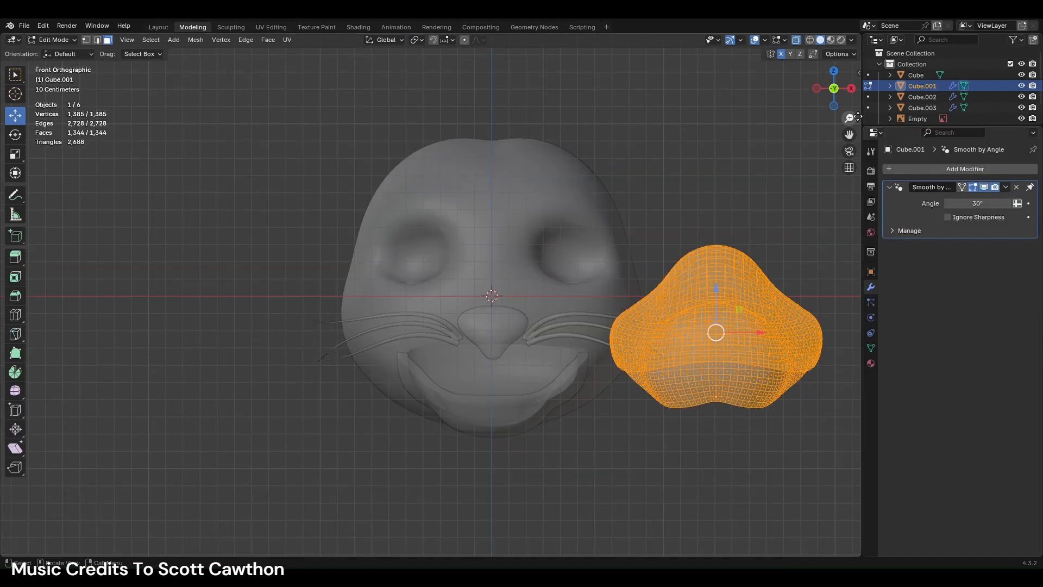
# - Turn off X-ray and select the edge loop around the muzzle's underside opening from the bottom view
pyautogui.rightClick(697, 189)
pyautogui.click(834, 106)
pyautogui.click(98, 40)
pyautogui.click(797, 40)
pyautogui.keyDown('alt'); pyautogui.click(700, 218); pyautogui.keyUp('alt')
pyautogui.keyDown('shift'); pyautogui.moveTo(705, 190); pyautogui.dragTo(558, 216, button='middle'); pyautogui.keyUp('shift')
pyautogui.scroll(3, 557, 217)
pyautogui.keyDown('alt'); pyautogui.click(712, 199); pyautogui.keyUp('alt')
# - Try to extrude the muzzle opening's edge loop and scale it inward
pyautogui.press('e')
pyautogui.rightClick(780, 182)
pyautogui.press('s')
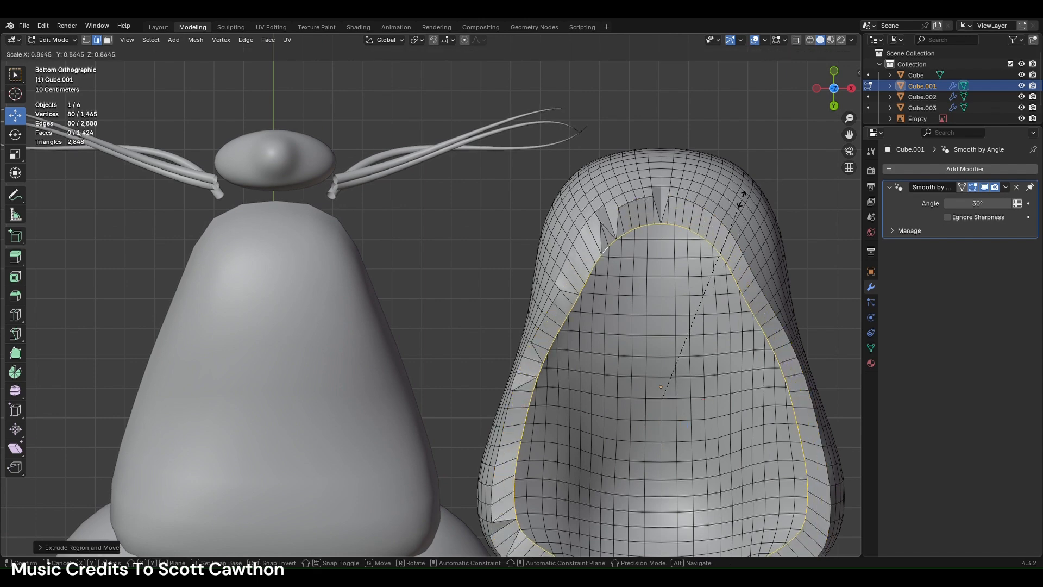
pyautogui.rightClick(742, 199)
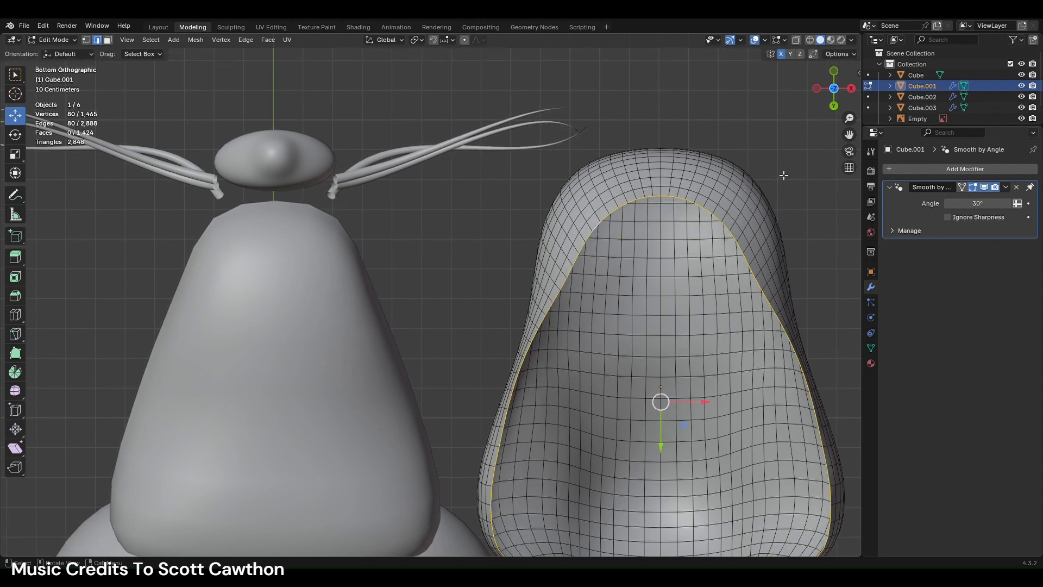
pyautogui.press('e')
pyautogui.rightClick(780, 171)
pyautogui.press('s')
pyautogui.click(763, 192)
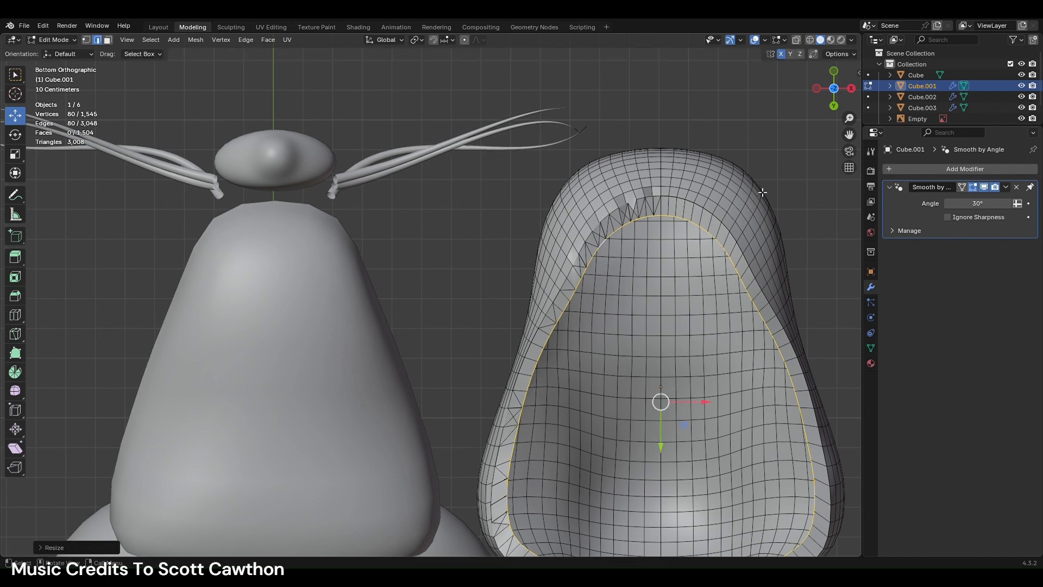
pyautogui.hotkey('ctrl', 'z')
pyautogui.hotkey('ctrl', 'z')
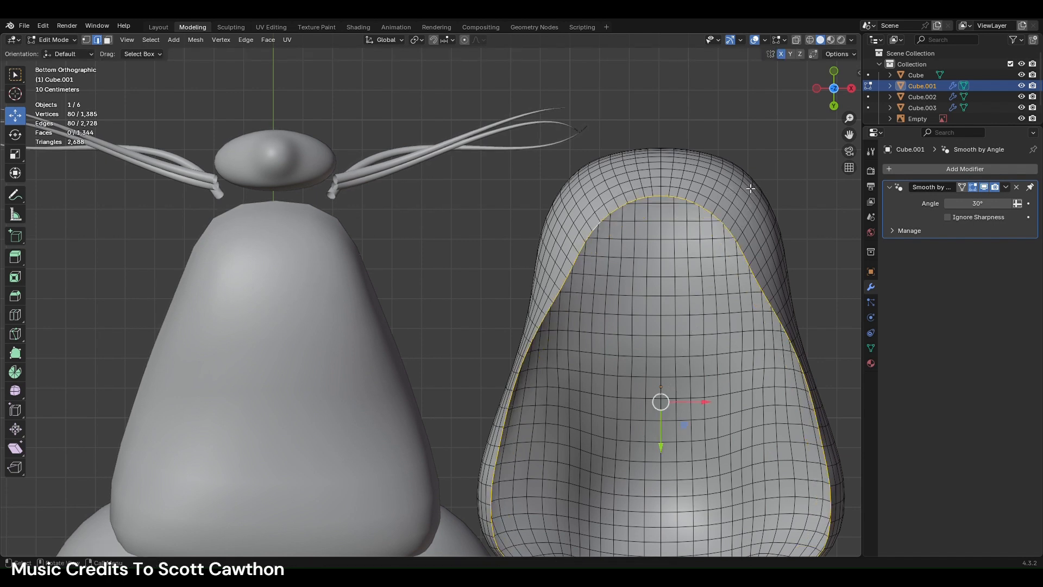
# - Try deleting the face loop that borders the muzzle's opening
pyautogui.click(108, 39)
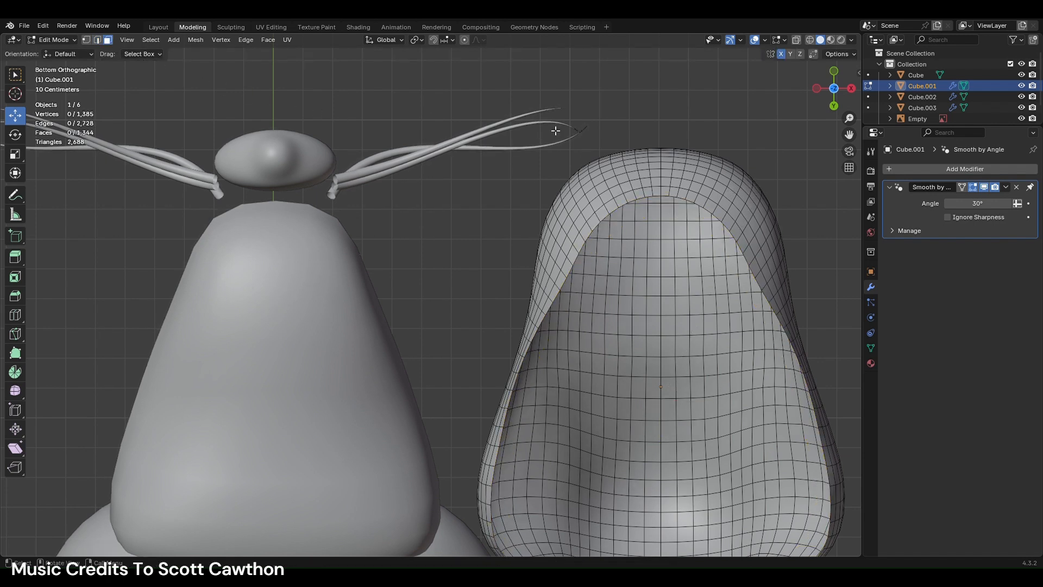
pyautogui.keyDown('alt'); pyautogui.click(633, 201); pyautogui.keyUp('alt')
pyautogui.rightClick(603, 325)
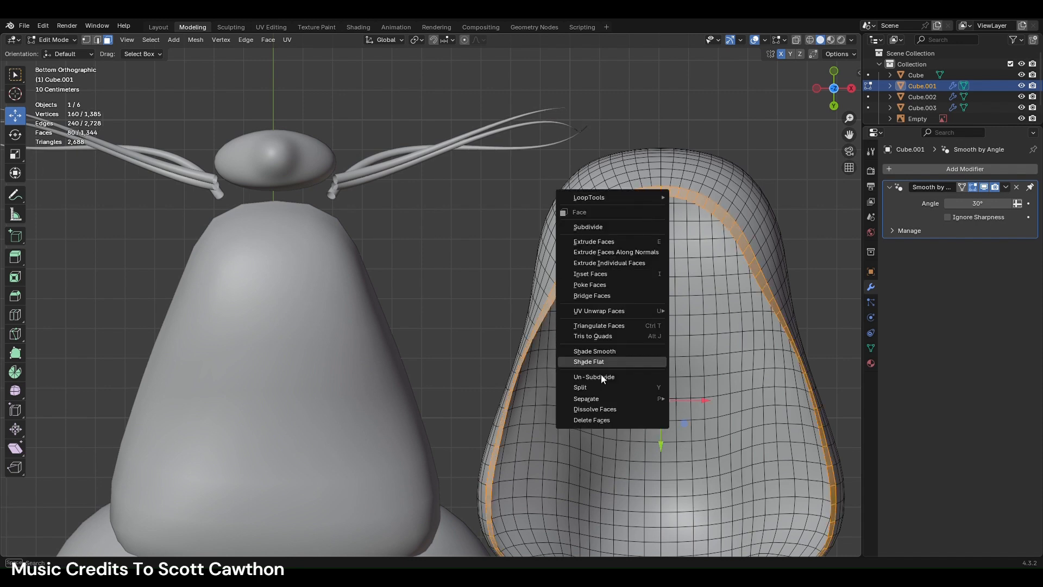
pyautogui.click(601, 423)
# - Try extruding the trimmed opening's edge loop and scaling it inward
pyautogui.click(97, 39)
pyautogui.keyDown('alt'); pyautogui.click(650, 188); pyautogui.keyUp('alt')
pyautogui.press('e')
pyautogui.rightClick(764, 169)
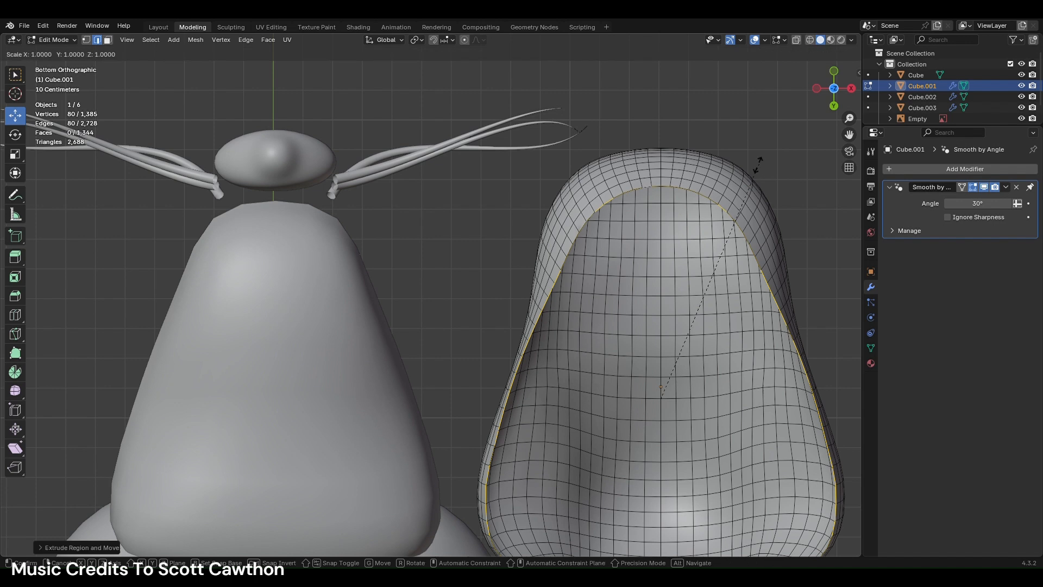
pyautogui.press('s')
pyautogui.click(740, 189)
# - Undo the rim extrusion and the deletion of the bordering face loop, and clear the selection
pyautogui.hotkey('ctrl', 'z')
pyautogui.hotkey('ctrl', 'z')
pyautogui.hotkey('ctrl', 'z')
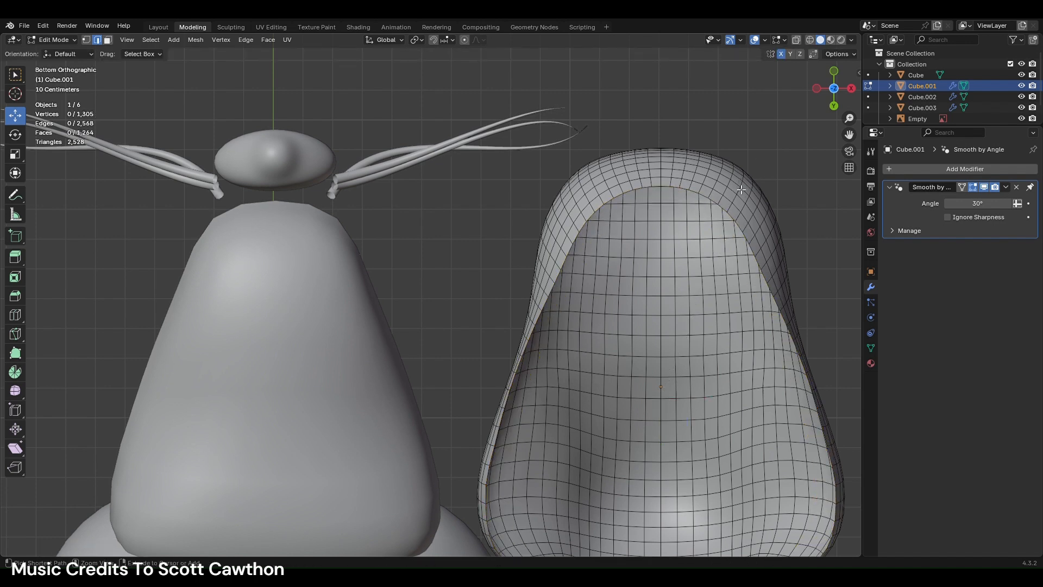
pyautogui.hotkey('ctrl', 'shift', 'z')
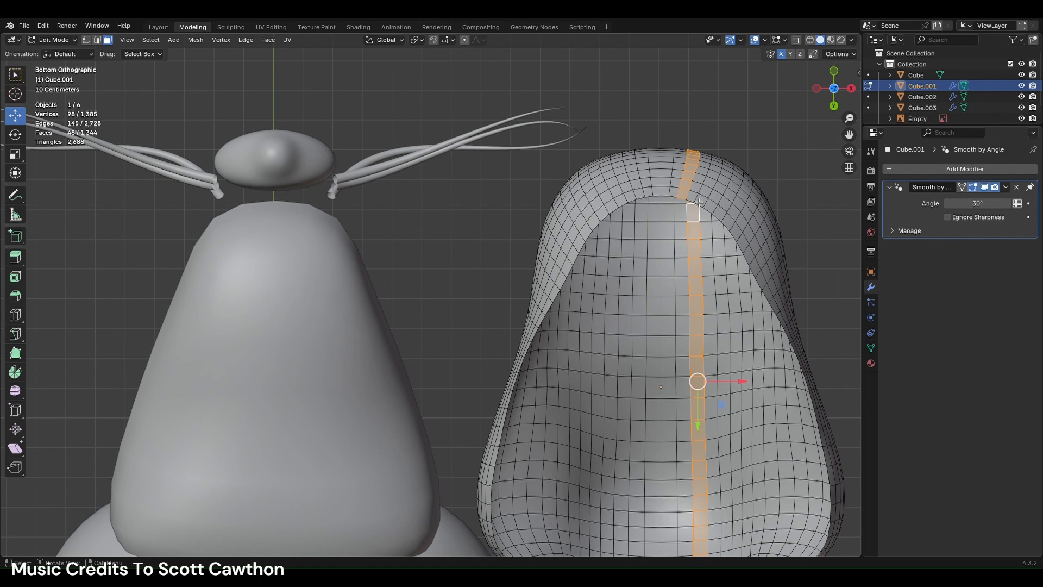
pyautogui.hotkey('alt', 'a')
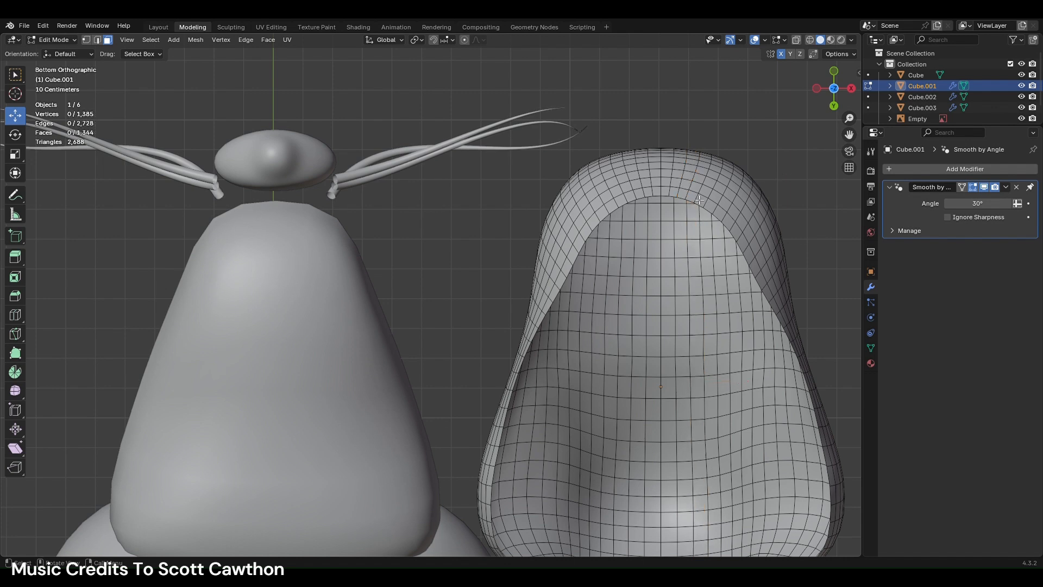
# - Extrude the muzzle opening's edge loop and scale it inward to about 0.9 to form a rim
pyautogui.keyDown('alt'); pyautogui.click(693, 204); pyautogui.keyUp('alt')
pyautogui.press('e')
pyautogui.rightClick(777, 204)
pyautogui.press('s')
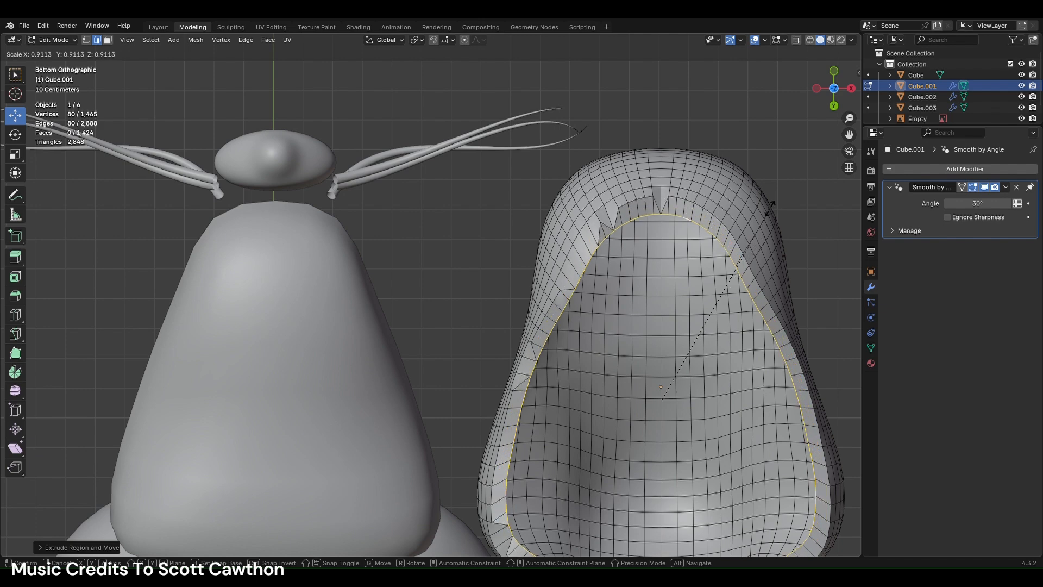
pyautogui.click(764, 213)
# - Try extruding the inner edge loop of the muzzle's rim and moving it up along Z
pyautogui.keyDown('shift'); pyautogui.moveTo(726, 389); pyautogui.dragTo(705, 332, button='middle'); pyautogui.keyUp('shift')
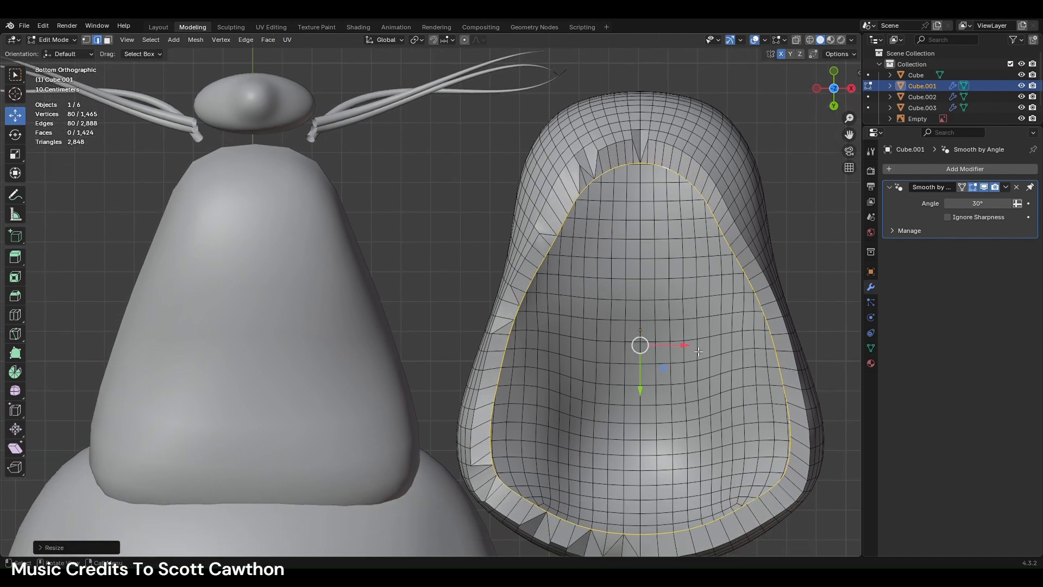
pyautogui.scroll(-1, 700, 353)
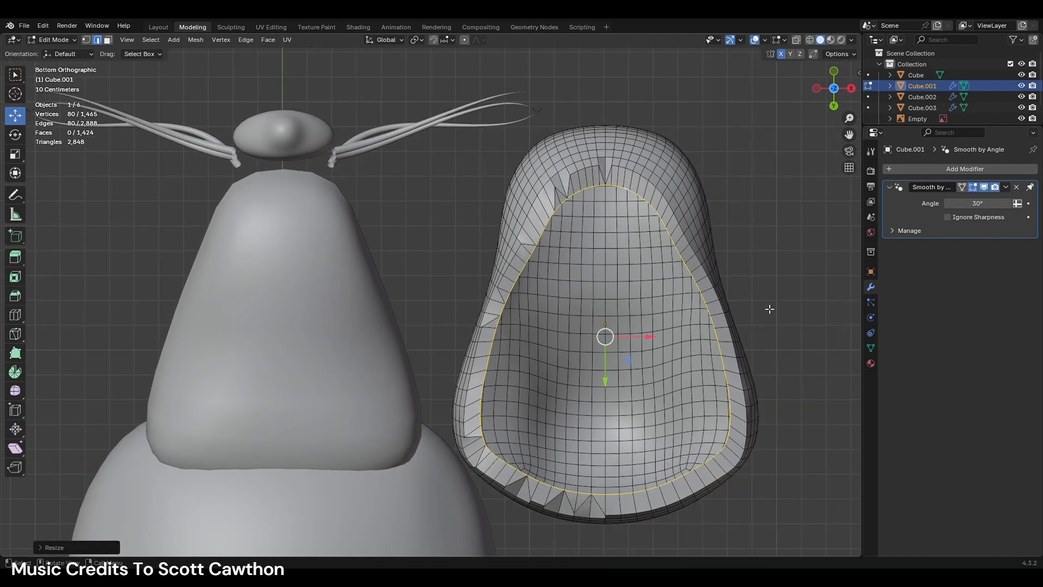
pyautogui.moveTo(733, 301); pyautogui.dragTo(645, 291, button='middle')
pyautogui.press('e')
pyautogui.rightClick(517, 268)
pyautogui.moveTo(497, 253); pyautogui.dragTo(498, 244)
pyautogui.hotkey('ctrl', 'z')
pyautogui.moveTo(498, 244); pyautogui.dragTo(330, 355, button='middle')
pyautogui.moveTo(299, 357); pyautogui.dragTo(300, 346)
pyautogui.hotkey('ctrl', 'z')
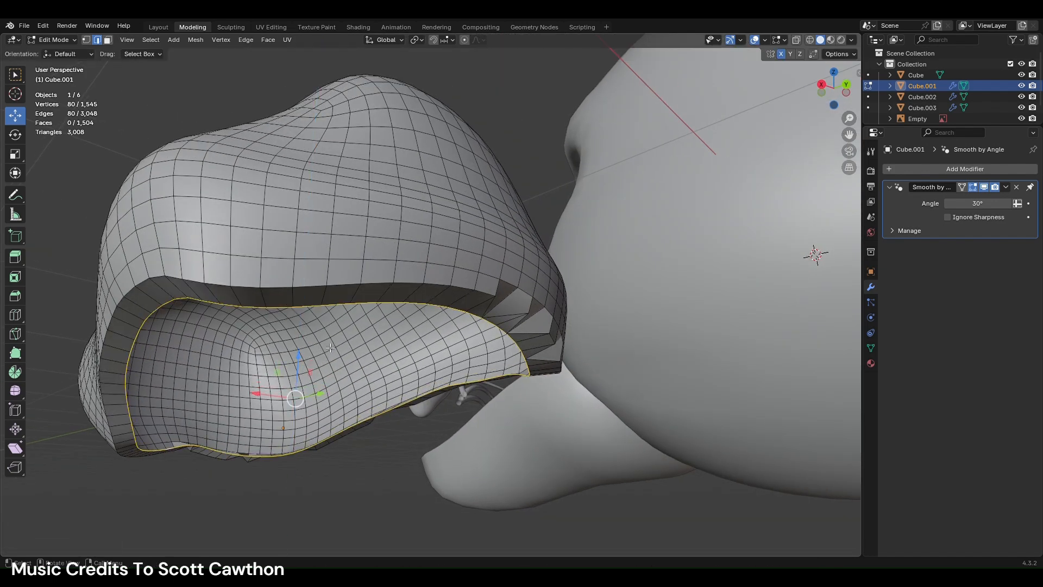
# - Retry the extrusion and vertical move of the rim's inner edge loop, and undo all the extra extrusions
pyautogui.press('e')
pyautogui.rightClick(405, 346)
pyautogui.press('e')
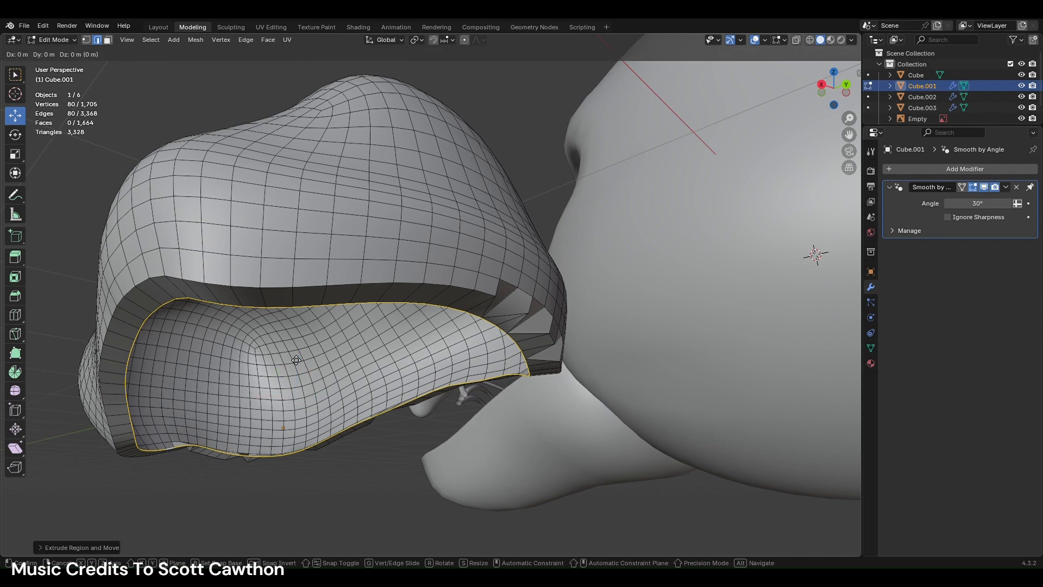
pyautogui.rightClick(291, 363)
pyautogui.hotkey('ctrl', 'z')
pyautogui.moveTo(301, 357); pyautogui.dragTo(314, 331)
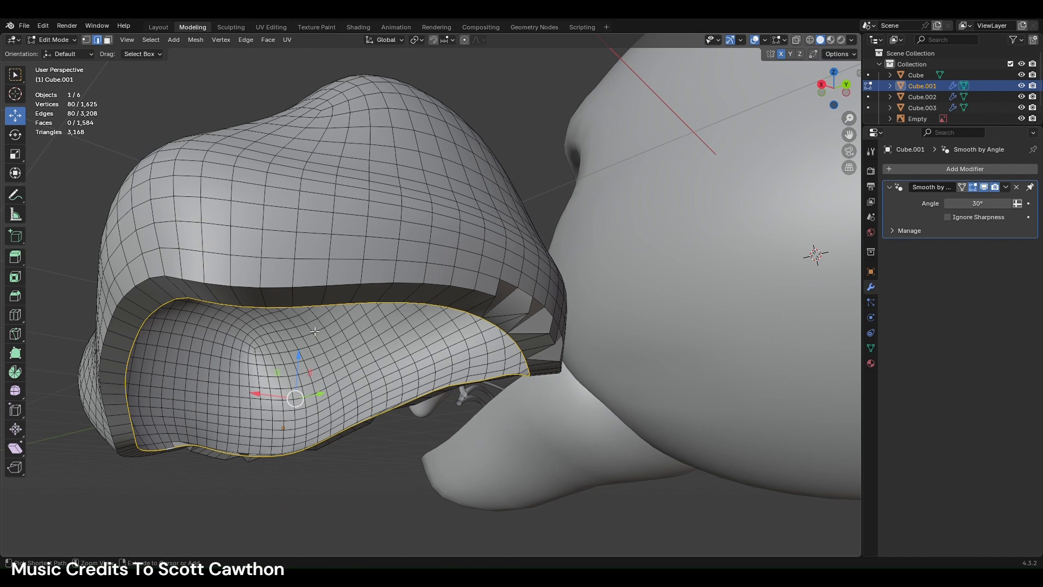
pyautogui.hotkey('ctrl', 'z')
pyautogui.hotkey('ctrl', 'z')
pyautogui.hotkey('ctrl', 'shift', 'z')
pyautogui.hotkey('ctrl', 'shift', 'z')
# - Select the whole face loop of the muzzle's rim and extrude it downward about 0.044 m
pyautogui.click(109, 41)
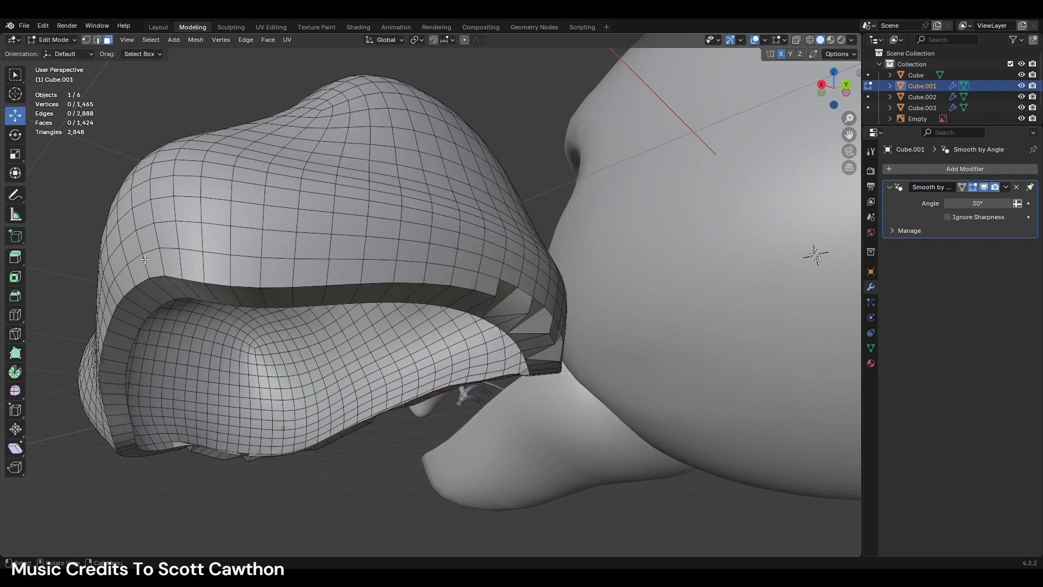
pyautogui.keyDown('alt'); pyautogui.click(159, 282); pyautogui.keyUp('alt')
pyautogui.keyDown('alt'); pyautogui.click(170, 293); pyautogui.keyUp('alt')
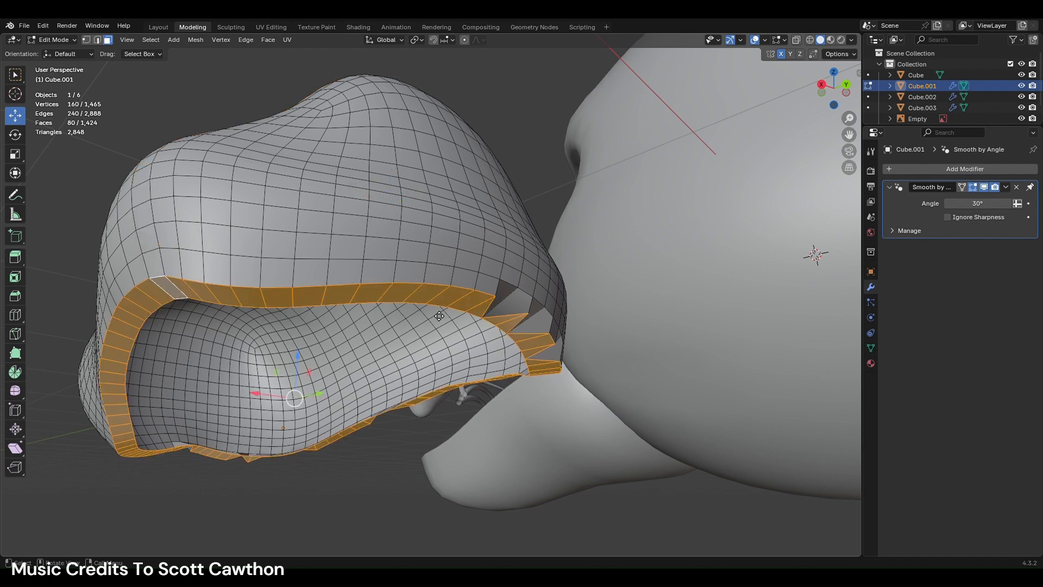
pyautogui.press('e')
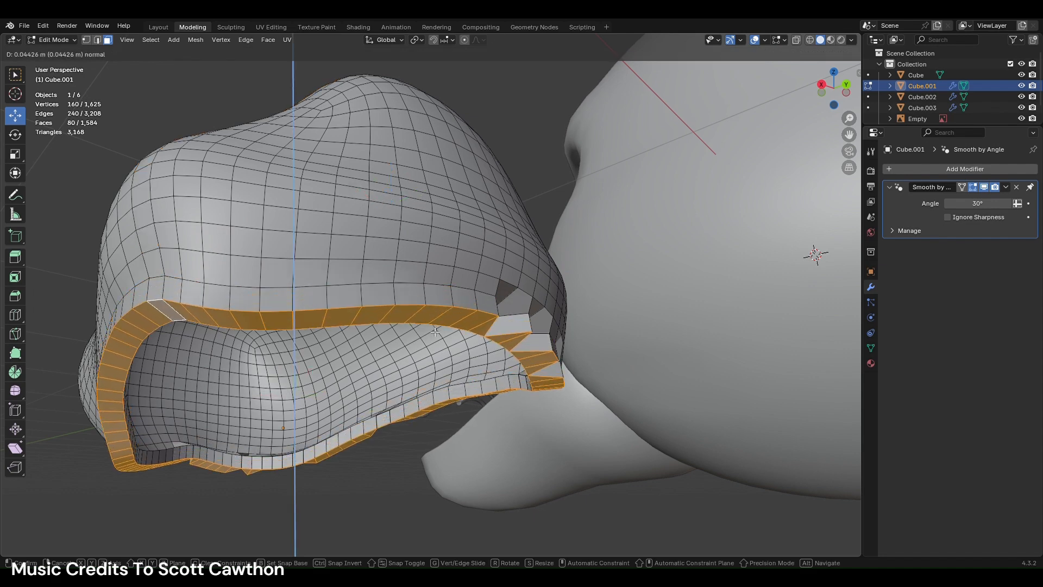
pyautogui.click(435, 332)
# - Raise the extruded rim faces slightly along Z and scale them to about 0.98
pyautogui.moveTo(341, 302); pyautogui.dragTo(239, 363, button='middle')
pyautogui.scroll(4, 239, 363)
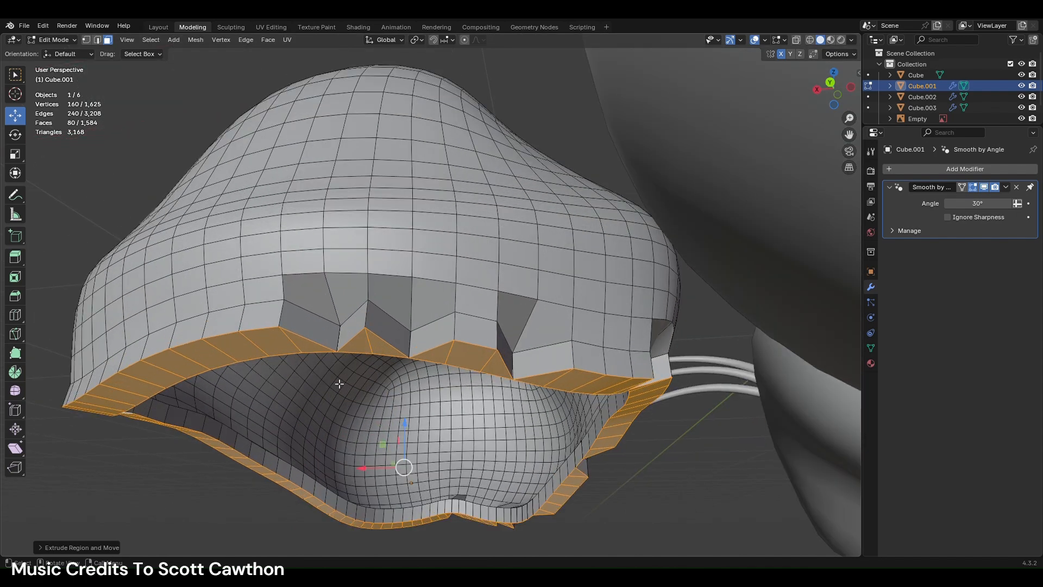
pyautogui.moveTo(407, 432); pyautogui.dragTo(413, 424)
pyautogui.press('s')
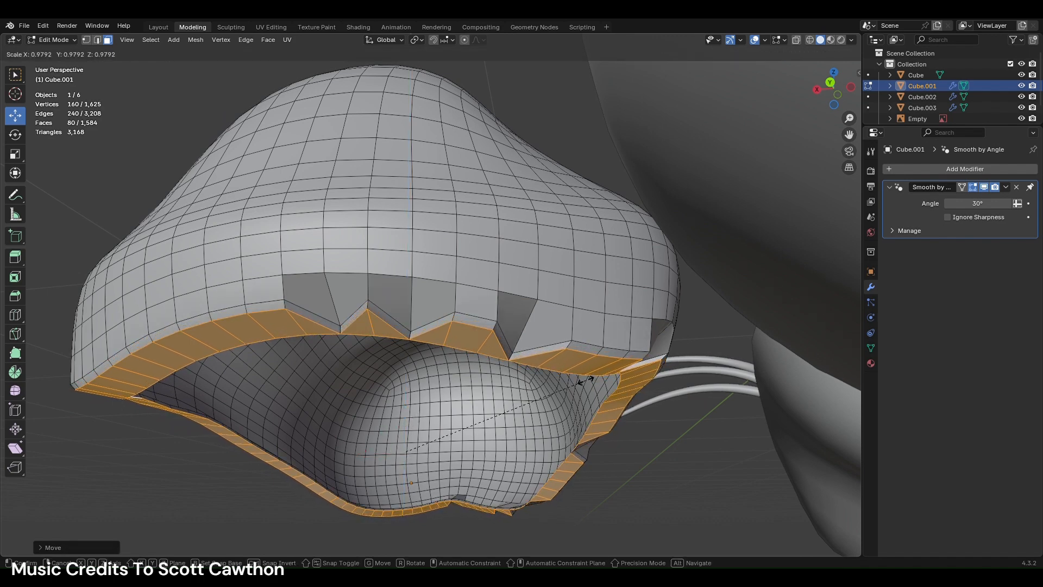
pyautogui.click(590, 382)
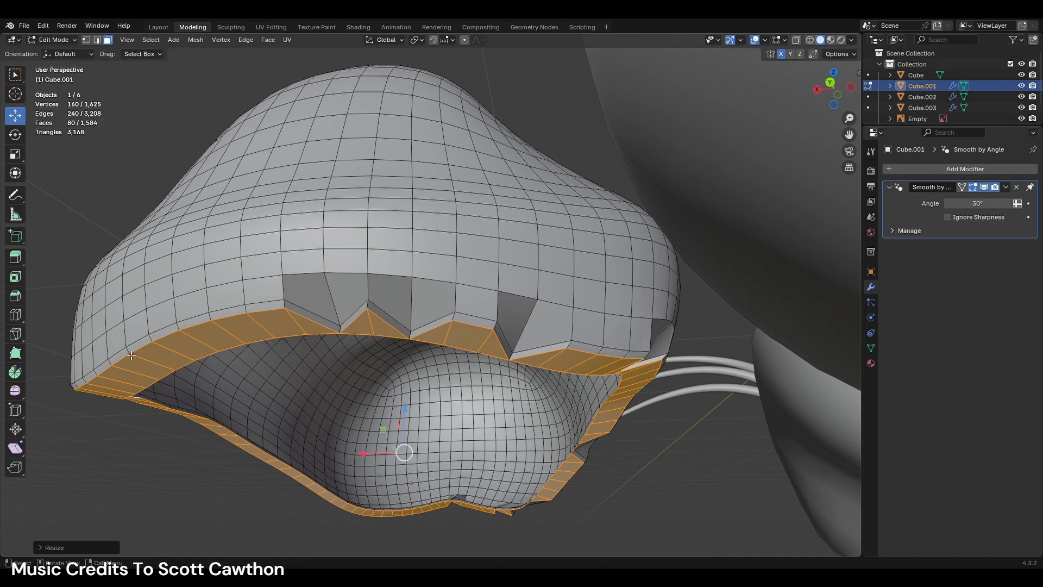
# - Raise the inner edge loop along the open rim of the muzzle slightly and scale it up by about 1.08
pyautogui.click(101, 41)
pyautogui.keyDown('alt'); pyautogui.click(221, 423); pyautogui.keyUp('alt')
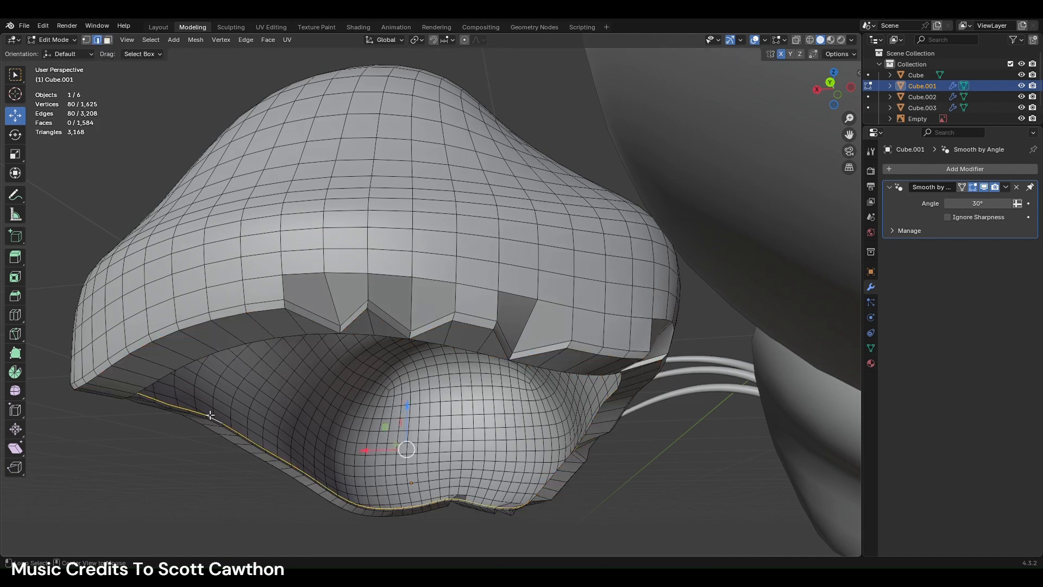
pyautogui.moveTo(409, 408); pyautogui.dragTo(411, 405)
pyautogui.press('s')
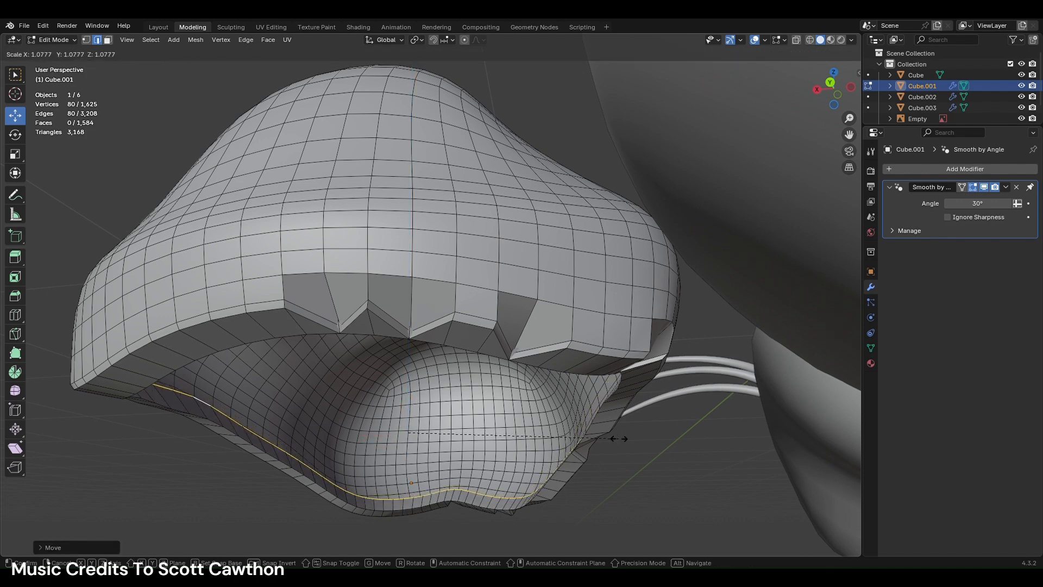
pyautogui.click(607, 439)
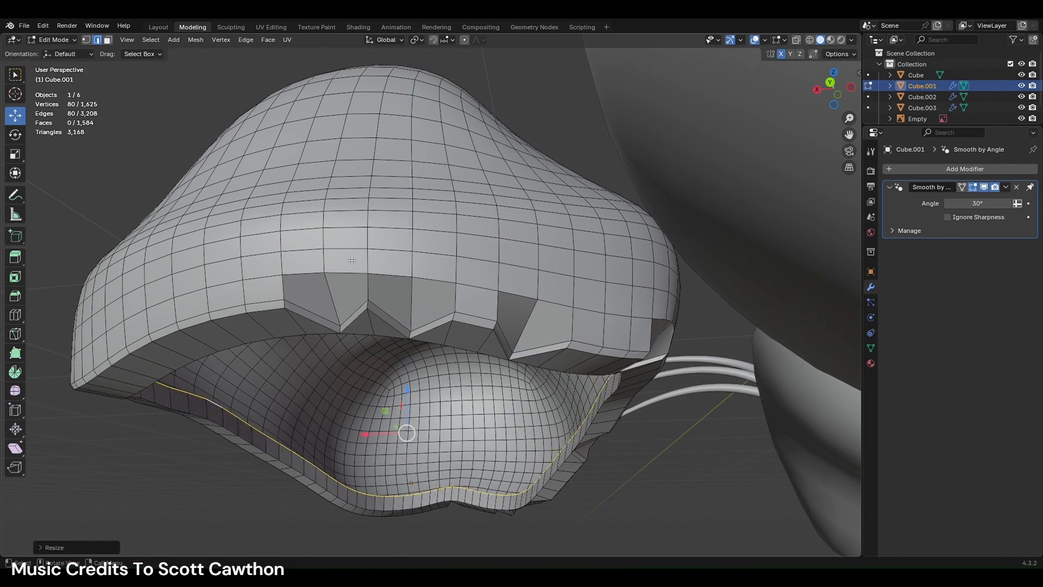
# - Delete the faces on the left half of the muzzle in see-through front view, up to its vertical centre line
pyautogui.click(108, 39)
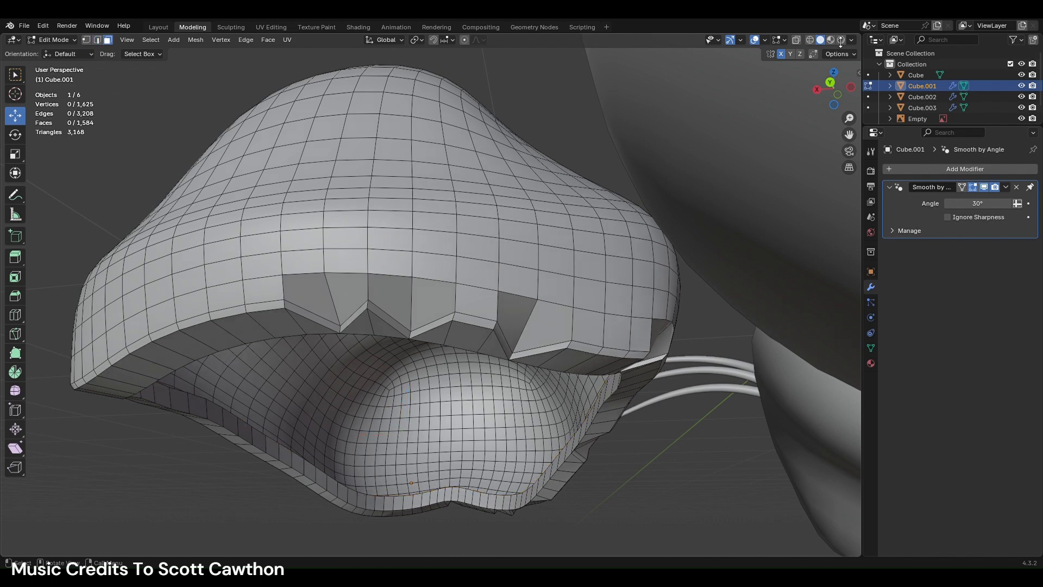
pyautogui.click(839, 92)
pyautogui.hotkey('alt', 'z')
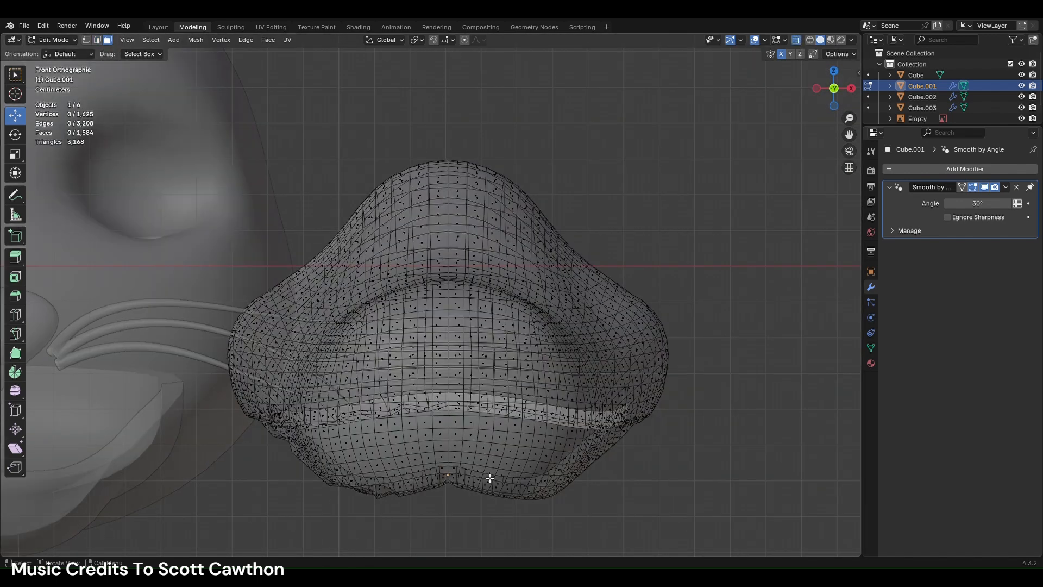
pyautogui.scroll(-3, 301, 273)
pyautogui.moveTo(232, 173); pyautogui.dragTo(442, 492)
pyautogui.rightClick(438, 488)
pyautogui.click(439, 488)
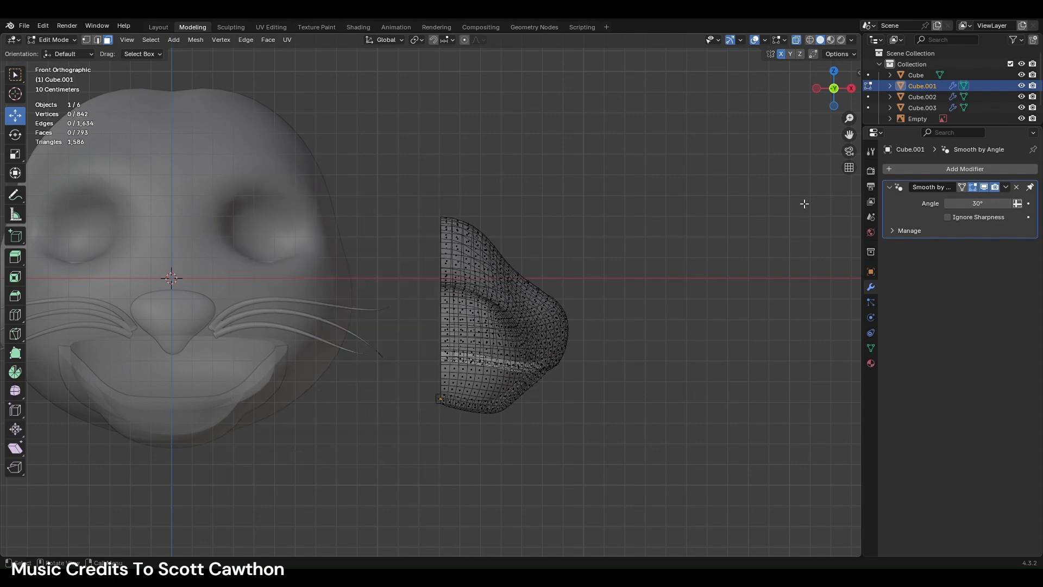
# - Delete the leftover face that protrudes past the centre line at the lower edge of the muzzle
pyautogui.scroll(2, 359, 480)
pyautogui.scroll(3, 377, 482)
pyautogui.moveTo(426, 483); pyautogui.dragTo(446, 550)
pyautogui.keyDown('shift'); pyautogui.moveTo(447, 549); pyautogui.dragTo(426, 459, button='middle'); pyautogui.keyUp('shift')
pyautogui.moveTo(426, 462); pyautogui.dragTo(444, 508)
pyautogui.rightClick(444, 508)
pyautogui.click(441, 504)
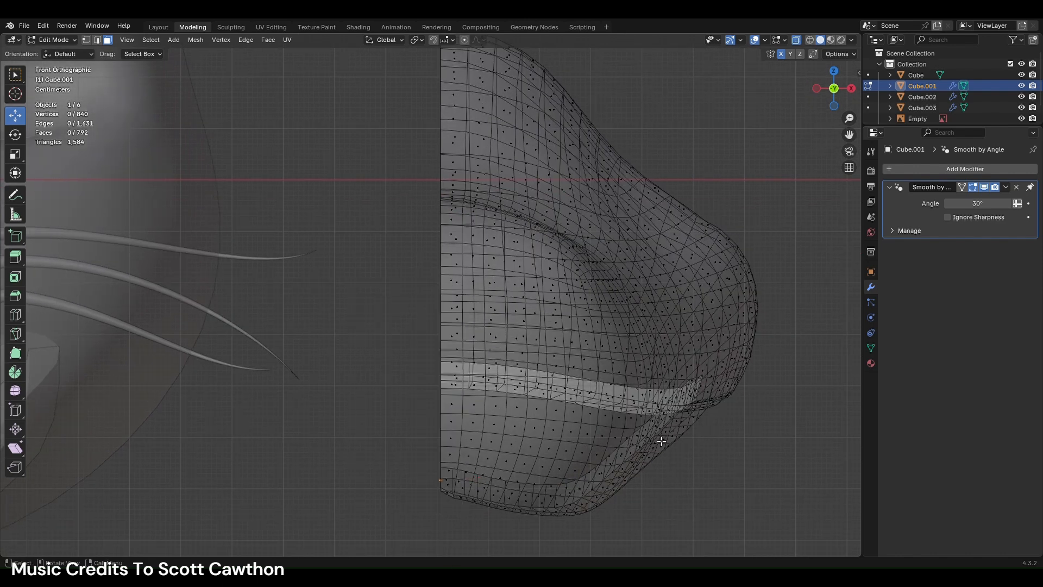
# - Add a Mirror modifier on the X axis to the half muzzle and turn off the see-through display
pyautogui.click(947, 169)
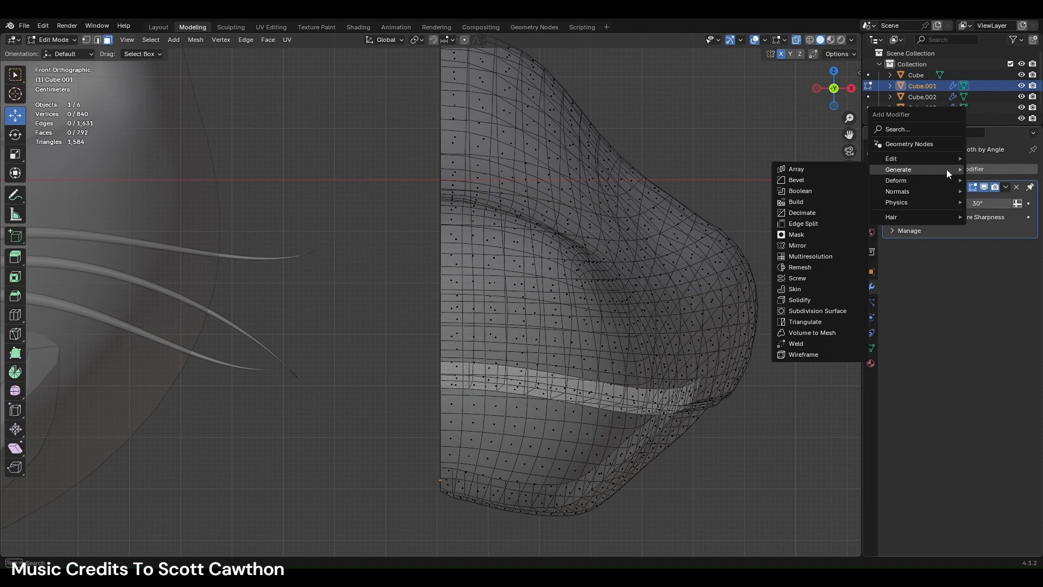
pyautogui.write('m')
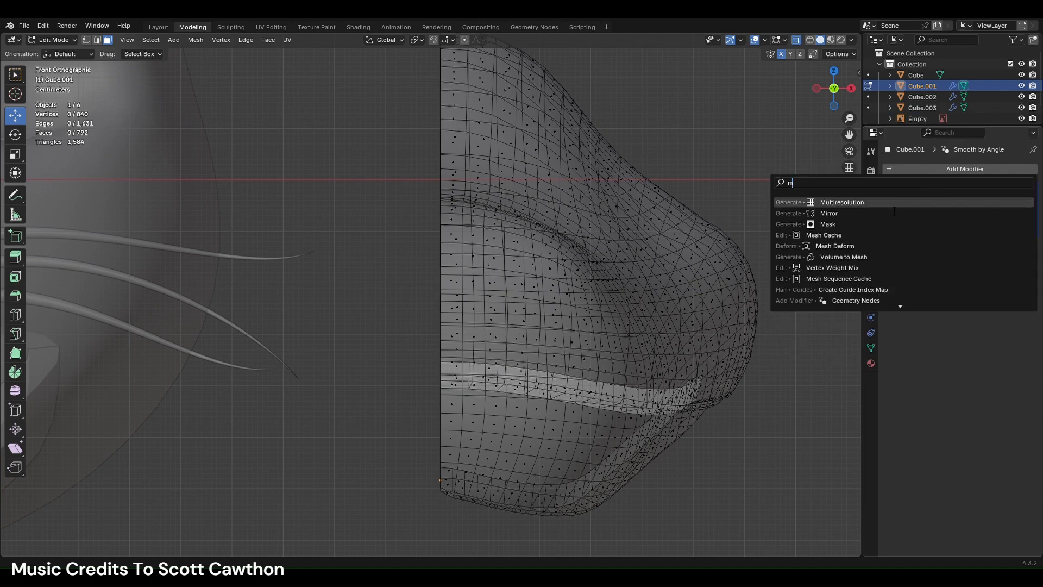
pyautogui.click(888, 212)
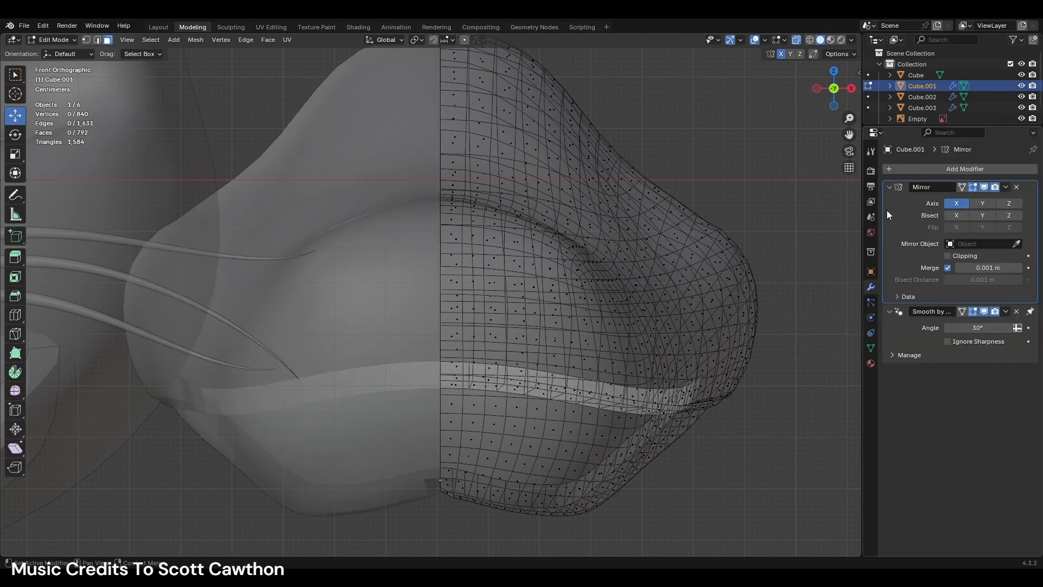
pyautogui.click(796, 40)
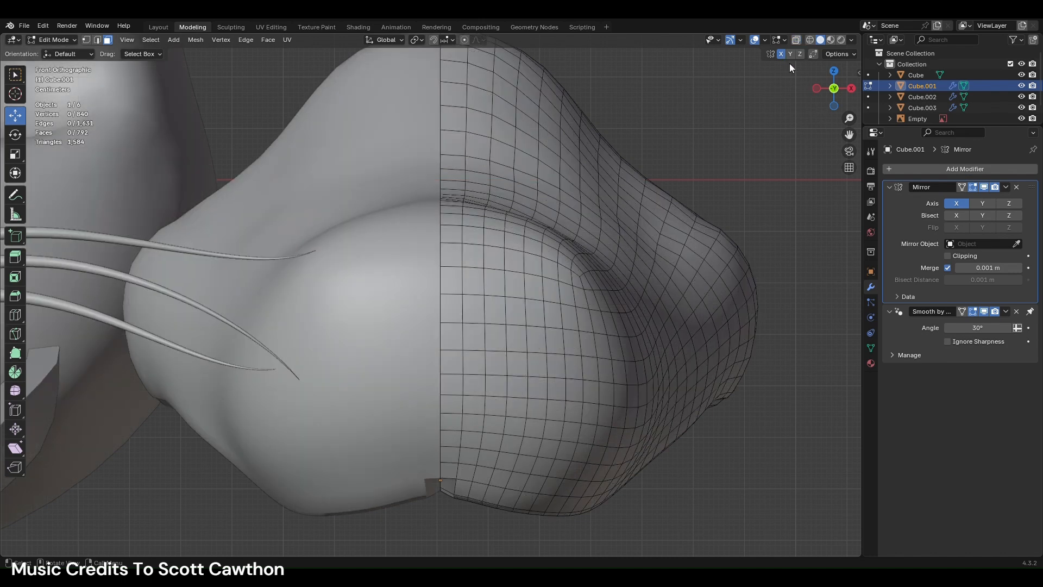
# - Select the two vertices on the centre line at the muzzle's lower notch and adjust their position
pyautogui.scroll(3, 500, 398)
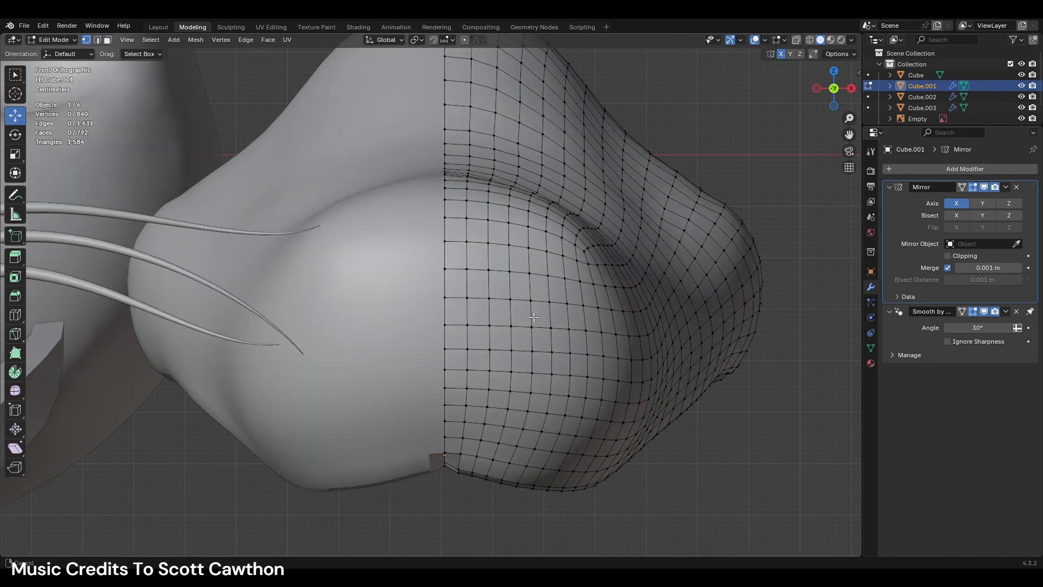
pyautogui.moveTo(464, 454); pyautogui.dragTo(477, 476)
pyautogui.scroll(-2, 526, 415)
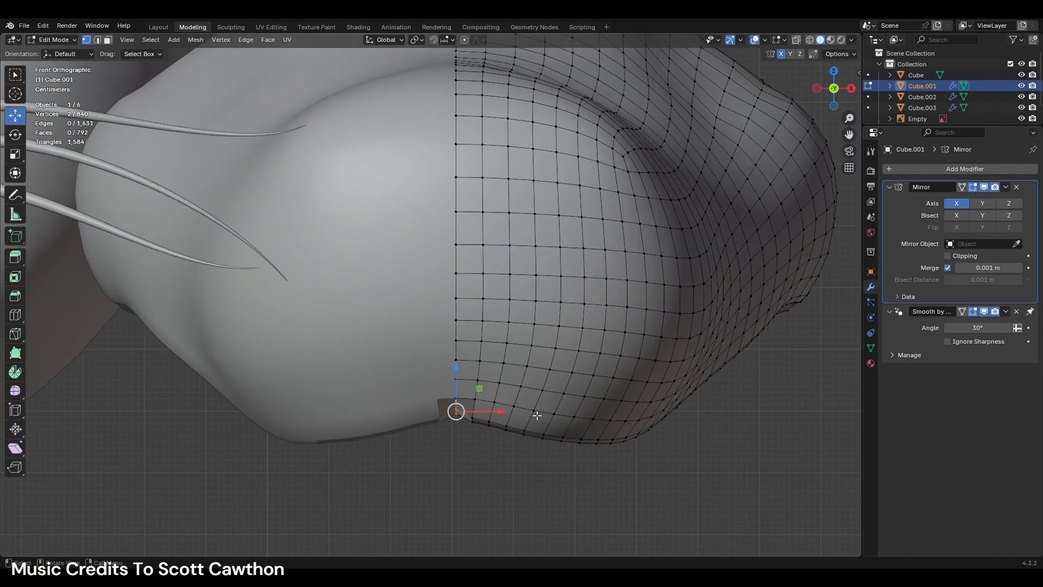
pyautogui.moveTo(526, 415); pyautogui.dragTo(540, 415, button='middle')
pyautogui.scroll(-3, 596, 434)
pyautogui.moveTo(581, 408); pyautogui.dragTo(622, 426)
pyautogui.moveTo(582, 404); pyautogui.dragTo(530, 363, button='middle')
pyautogui.scroll(3, 530, 362)
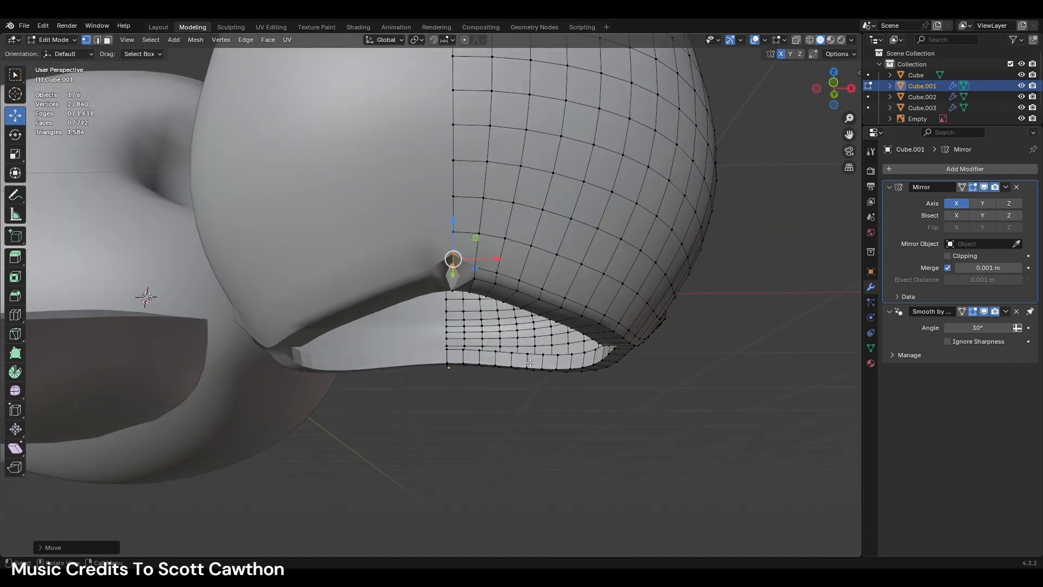
# - Delete the three distorted faces around the centre notch on the underside of the muzzle
pyautogui.click(454, 283)
pyautogui.scroll(2, 461, 283)
pyautogui.click(476, 287)
pyautogui.click(484, 224)
pyautogui.click(108, 40)
pyautogui.click(513, 250)
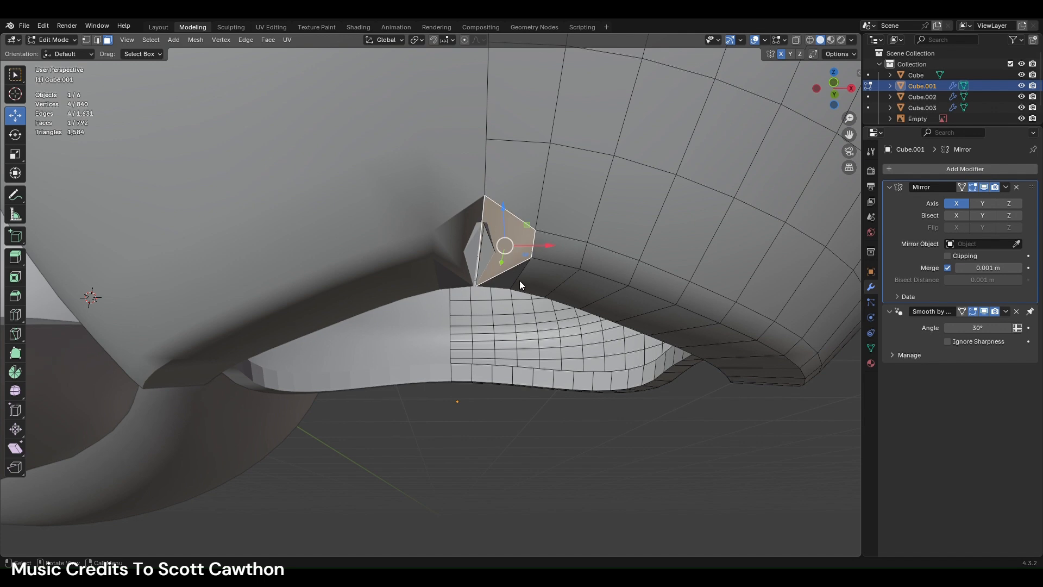
pyautogui.rightClick(520, 283)
pyautogui.rightClick(494, 282)
pyautogui.click(494, 282)
pyautogui.click(509, 247)
pyautogui.rightClick(504, 261)
pyautogui.click(505, 261)
pyautogui.click(484, 252)
pyautogui.rightClick(494, 282)
pyautogui.click(495, 282)
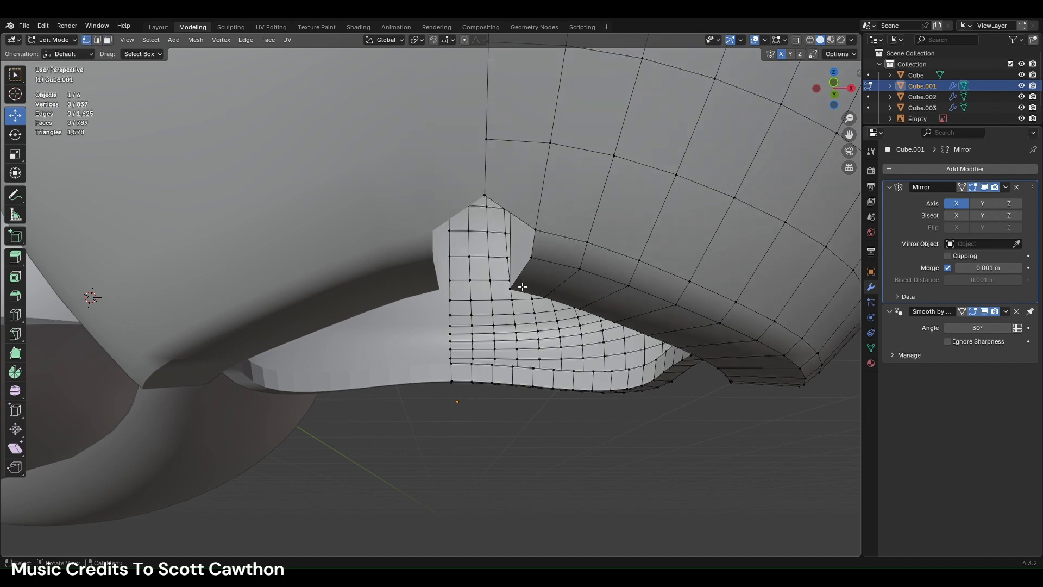
# - Select the three edges bordering the opened notch and move them along X toward the centre line
pyautogui.click(98, 41)
pyautogui.click(520, 273)
pyautogui.click(523, 279)
pyautogui.keyDown('shift'); pyautogui.click(526, 254); pyautogui.keyUp('shift')
pyautogui.keyDown('shift'); pyautogui.click(543, 243); pyautogui.keyUp('shift')
pyautogui.moveTo(562, 249); pyautogui.dragTo(541, 251)
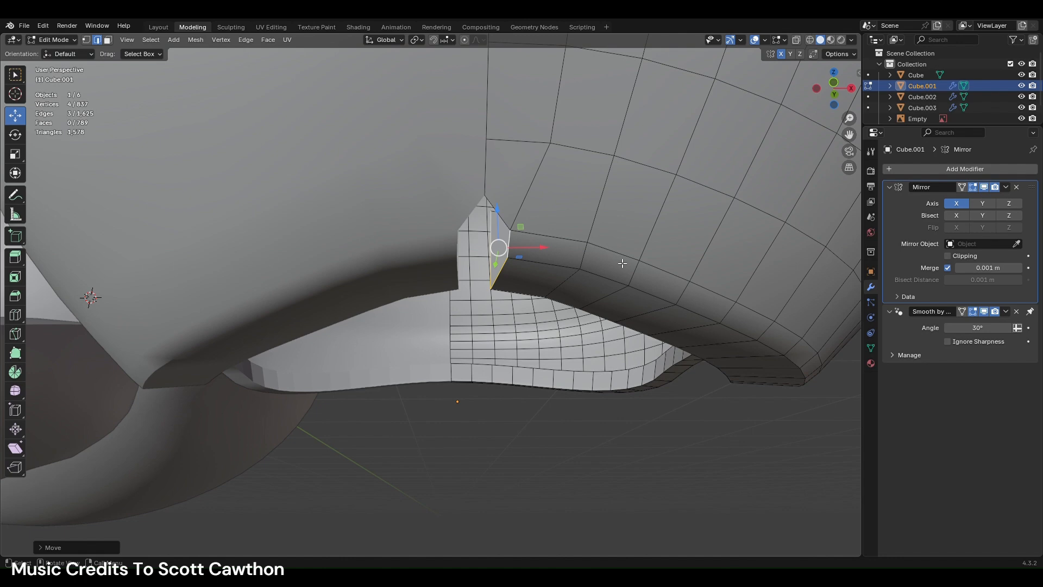
# - Rotate the selected notch edges by about -9.5° in front view and nudge them along X
pyautogui.click(836, 83)
pyautogui.press('r')
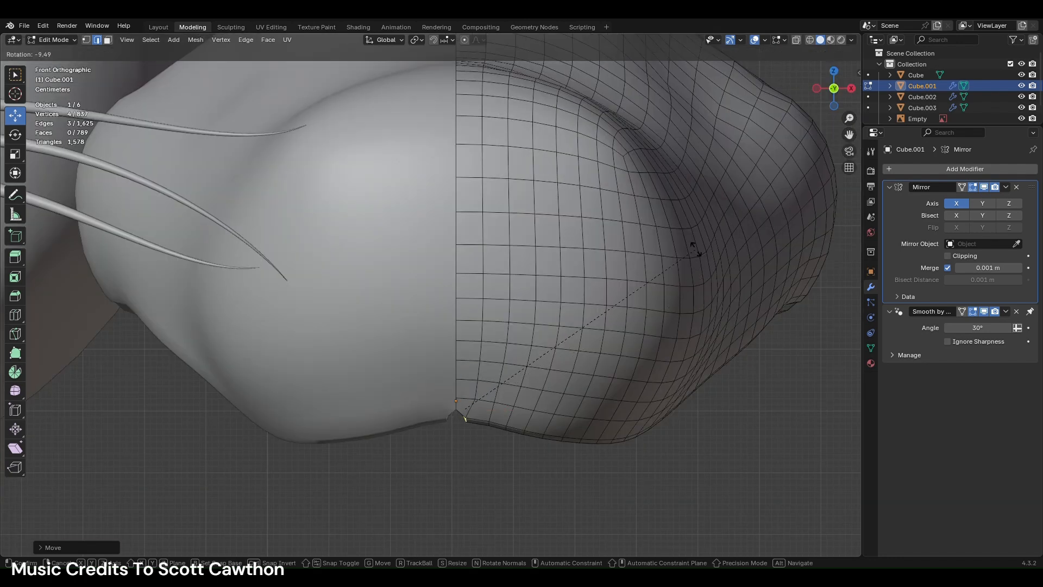
pyautogui.click(699, 253)
pyautogui.scroll(3, 535, 473)
pyautogui.press('g')
pyautogui.press('x')
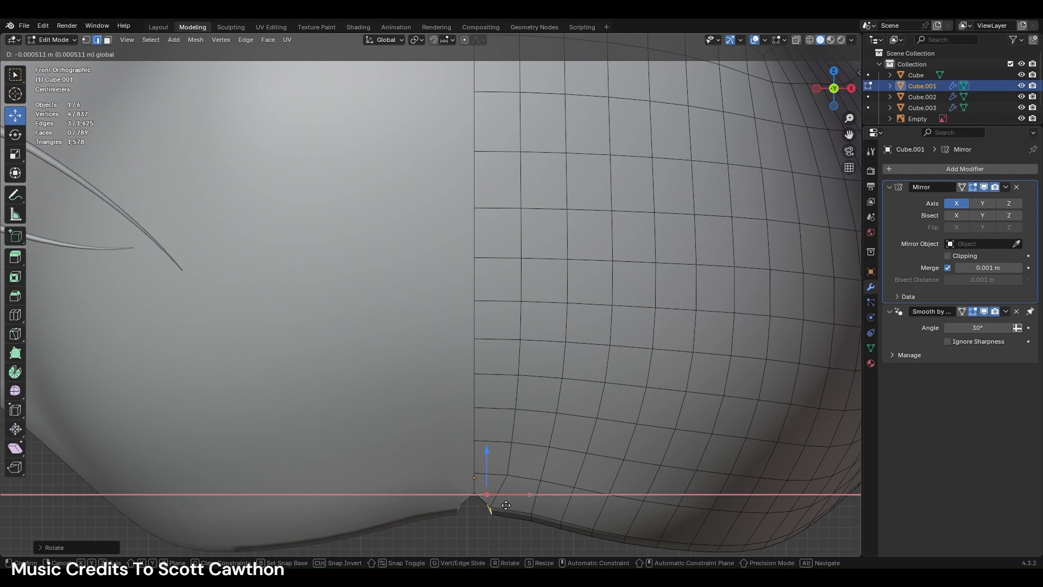
pyautogui.click(501, 503)
# - Try to extrude the three notch edges across to the centre line
pyautogui.moveTo(501, 503); pyautogui.dragTo(507, 448, button='middle')
pyautogui.scroll(-5, 507, 449)
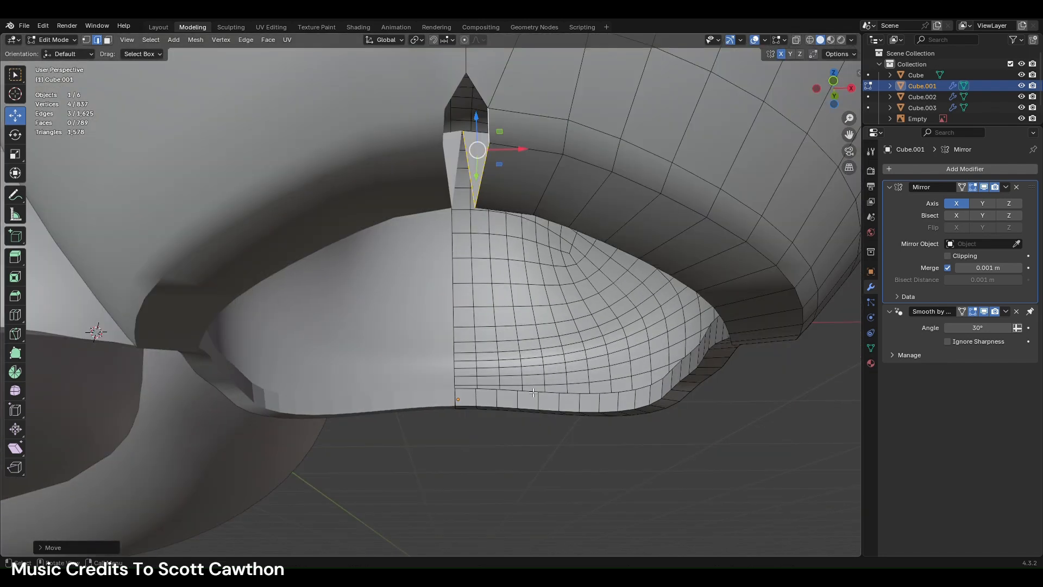
pyautogui.press('e')
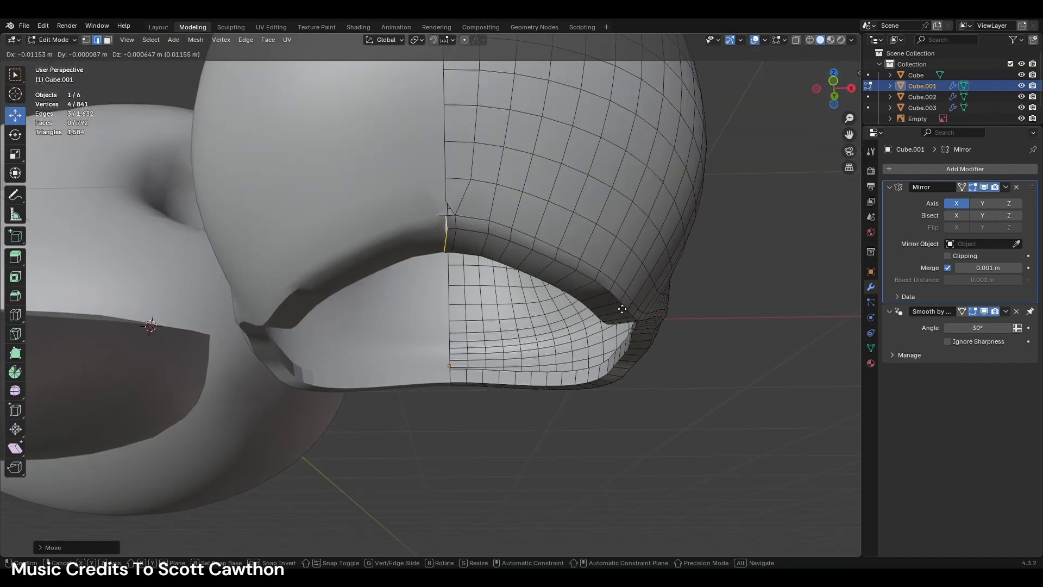
pyautogui.click(620, 309)
pyautogui.hotkey('ctrl', 'z')
# - Enable Clipping on the Mirror modifier and view the centre notch from the front
pyautogui.click(953, 256)
pyautogui.click(834, 81)
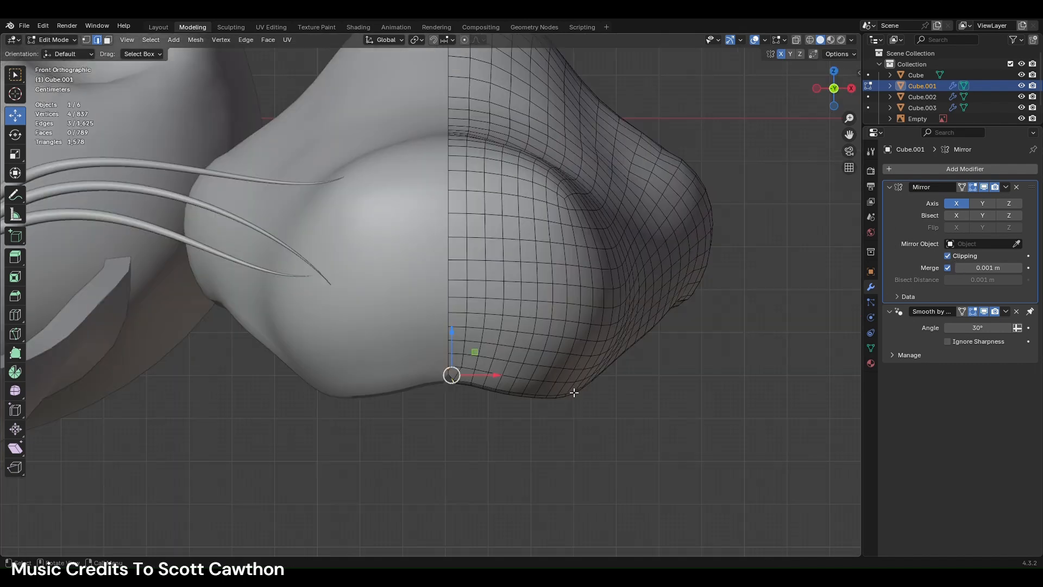
pyautogui.scroll(6, 468, 434)
pyautogui.scroll(-4, 535, 238)
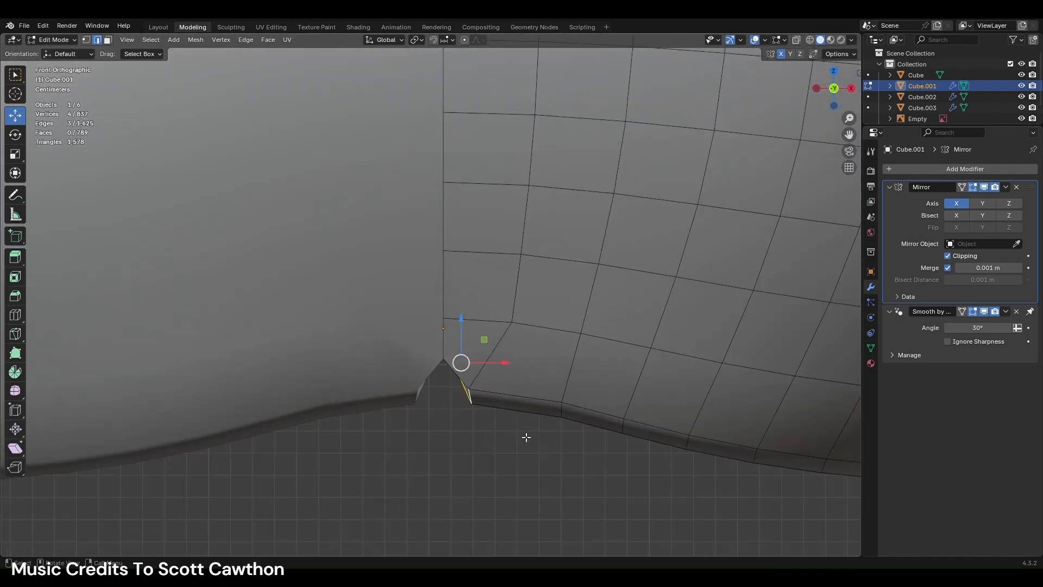
# - Add the adjoining boundary edge to the selection and try to extrude the four notch edges to the centre line
pyautogui.scroll(2, 527, 436)
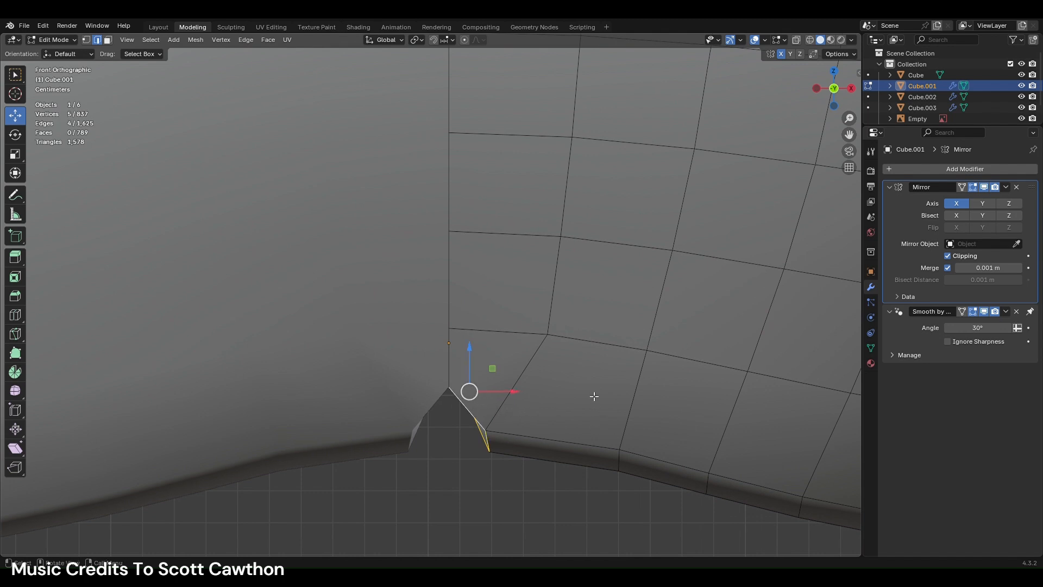
pyautogui.press('e')
pyautogui.click(537, 408)
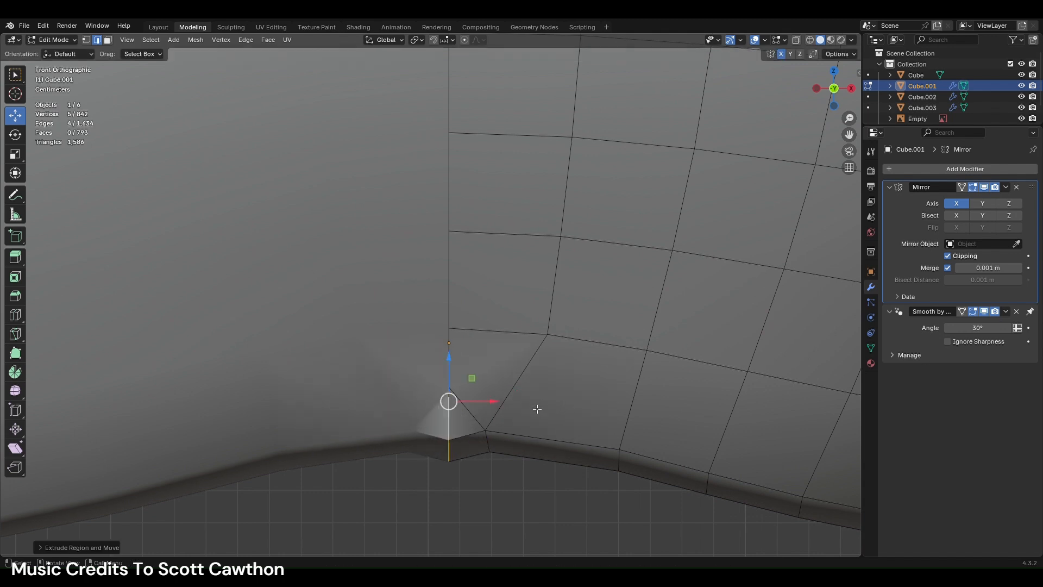
pyautogui.hotkey('ctrl', 'z')
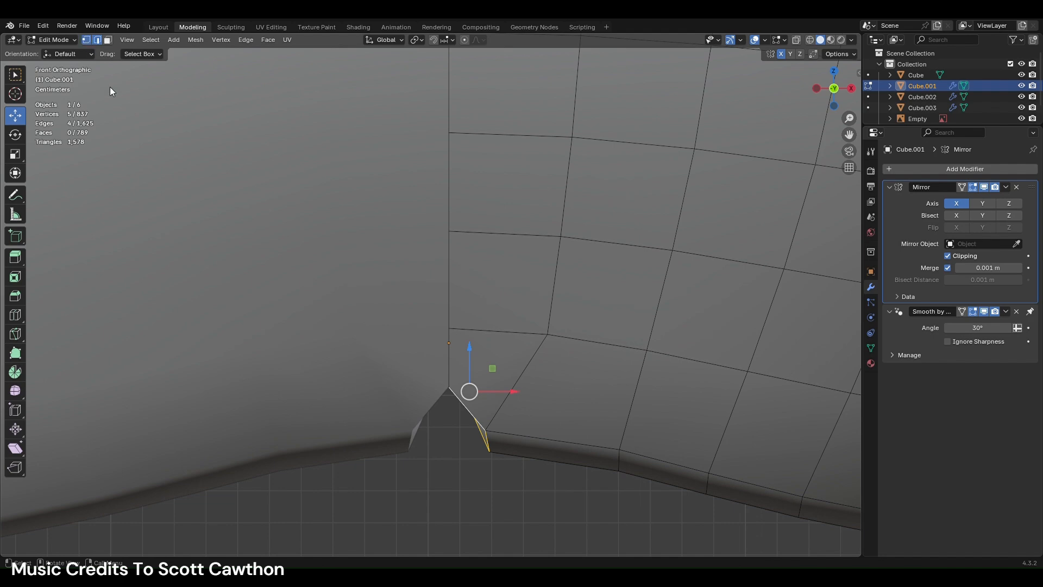
# - Close the notch by moving its border vertices along X until they snap to the mirror centre line
pyautogui.moveTo(470, 427); pyautogui.dragTo(486, 269, button='middle')
pyautogui.click(489, 267)
pyautogui.press('g')
pyautogui.press('x')
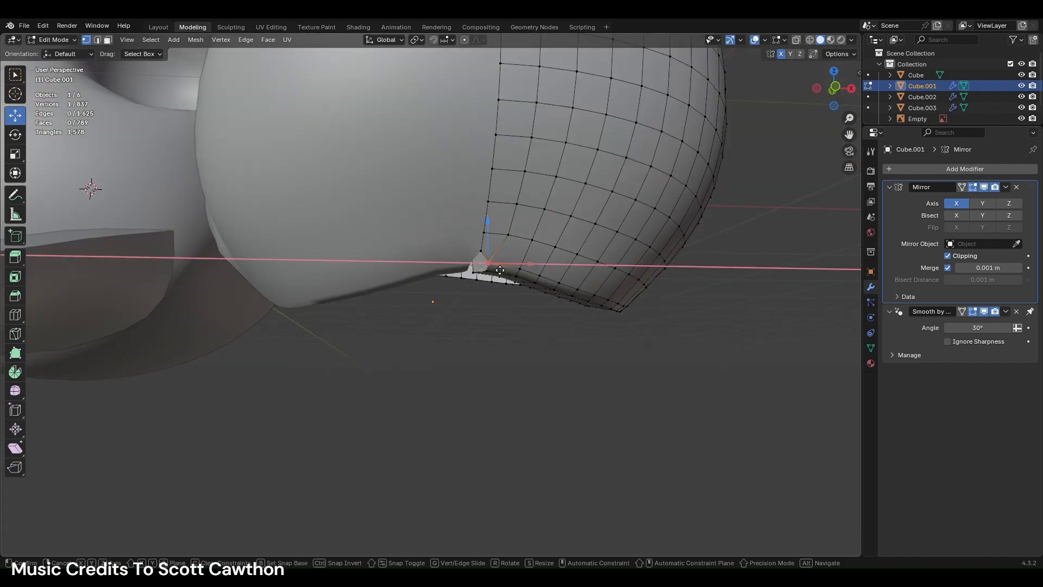
pyautogui.click(481, 273)
pyautogui.keyDown('shift'); pyautogui.click(478, 277); pyautogui.keyUp('shift')
pyautogui.press('g')
pyautogui.press('x')
pyautogui.click(494, 328)
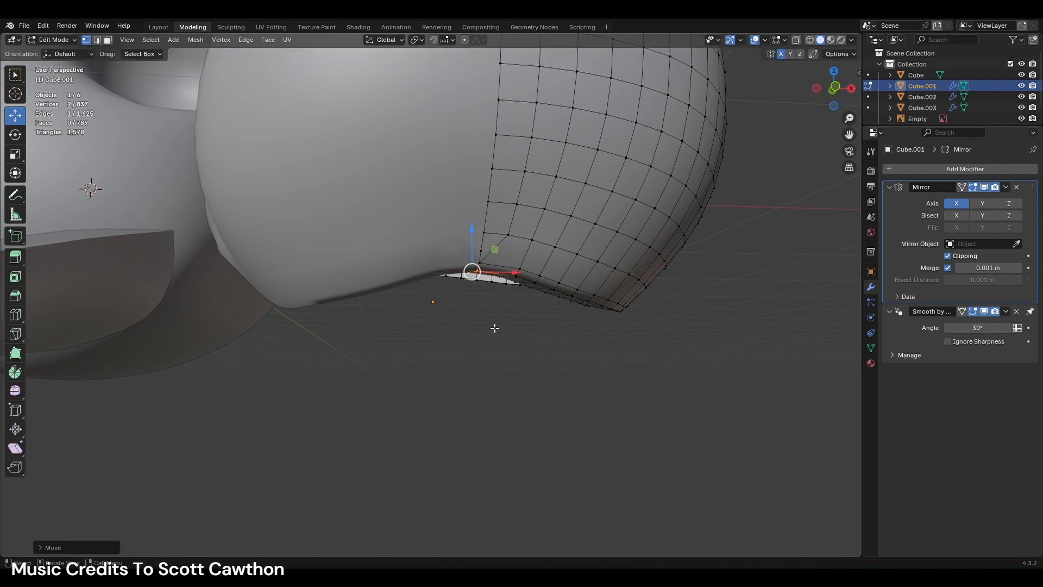
# - Dissolve the surplus vertex at the closed notch and the short diagonal edge running from it beside the centre line
pyautogui.rightClick(489, 272)
pyautogui.click(471, 487)
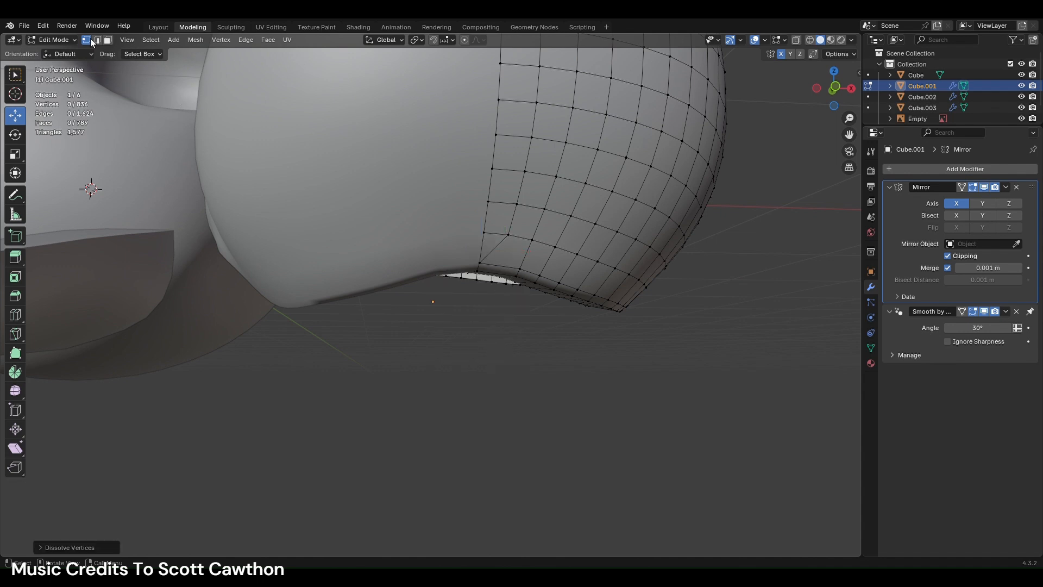
pyautogui.click(97, 39)
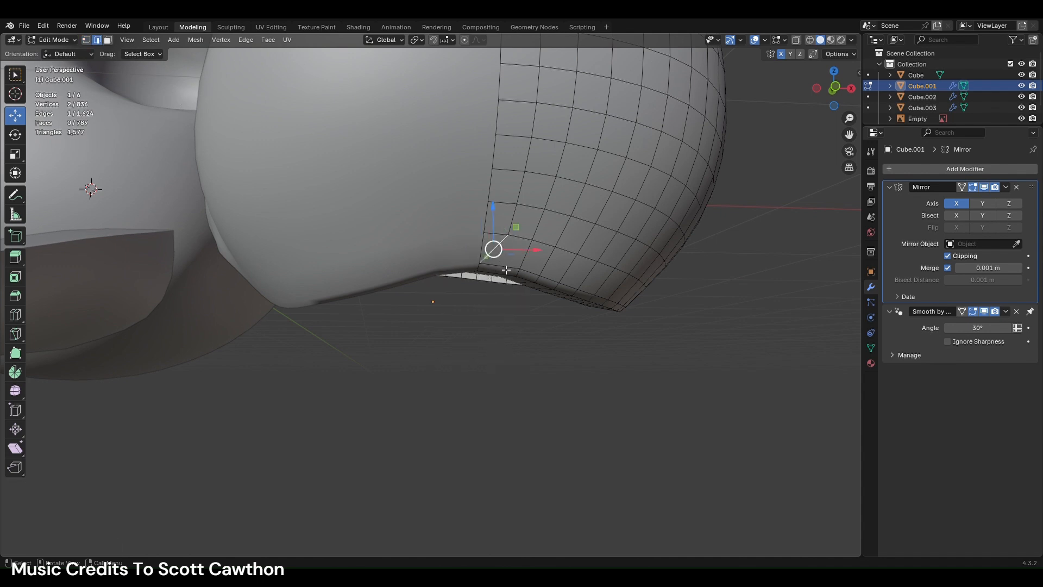
pyautogui.rightClick(506, 270)
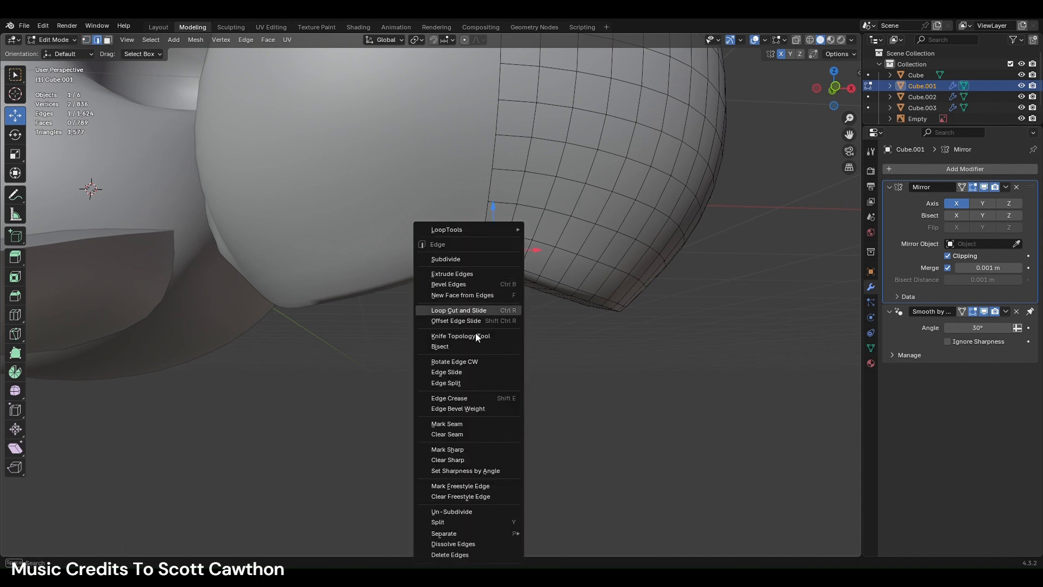
pyautogui.click(443, 545)
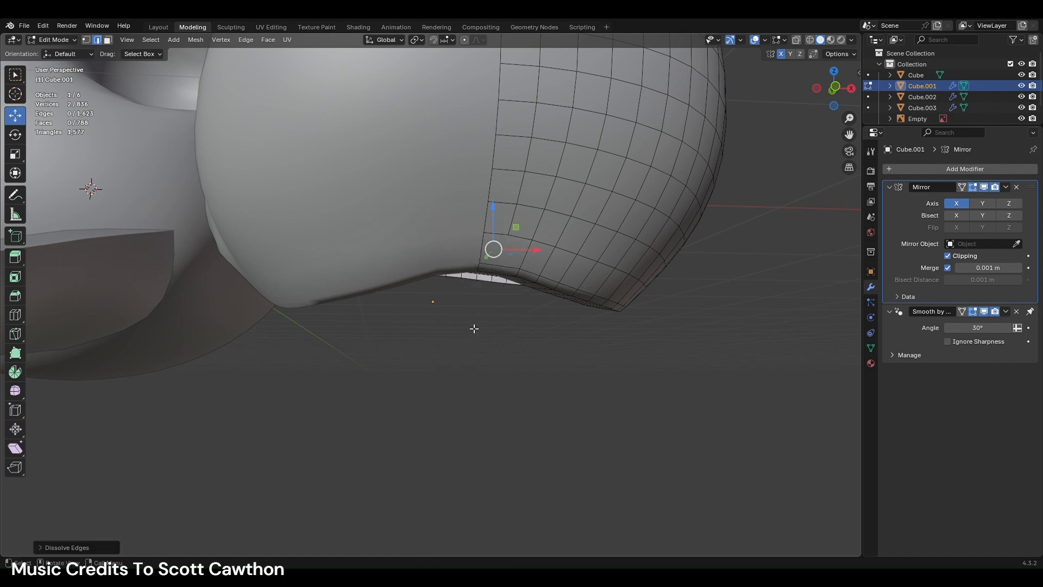
# - Try to add a loop cut next to the centre line above the muzzle's lower edge
pyautogui.scroll(4, 475, 328)
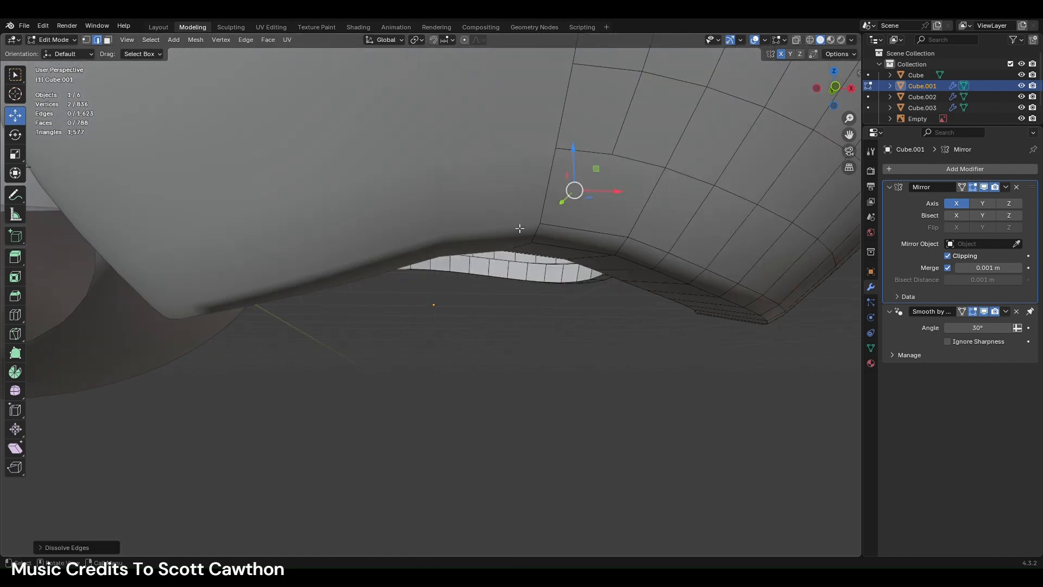
pyautogui.hotkey('ctrl', 'r')
pyautogui.click(609, 160)
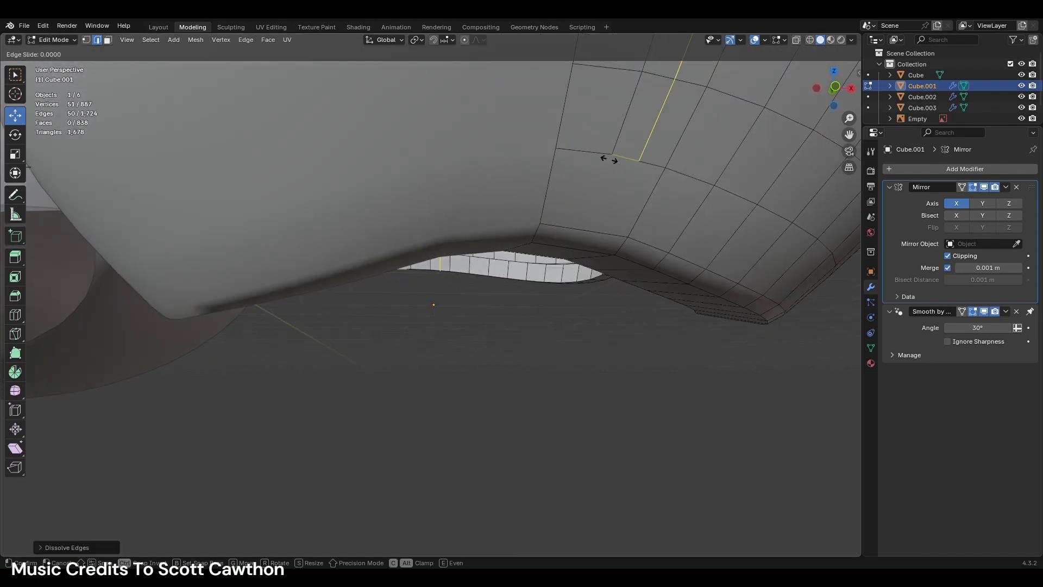
pyautogui.rightClick(608, 160)
pyautogui.hotkey('ctrl', 'z')
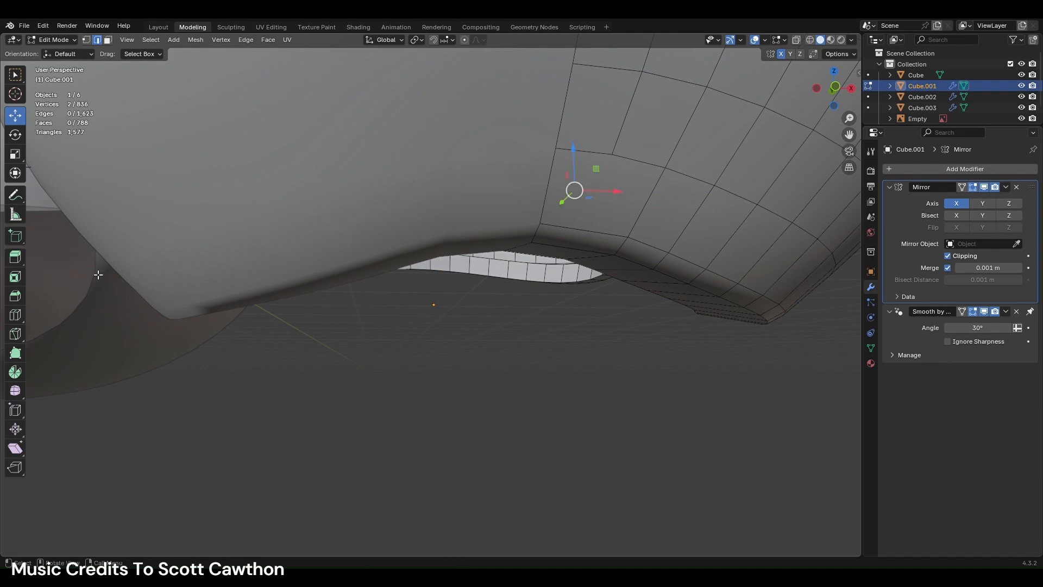
# - Knife-cut a vertical line through the faces beside the centre line, down to the muzzle's lower edge
pyautogui.click(15, 336)
pyautogui.click(613, 155)
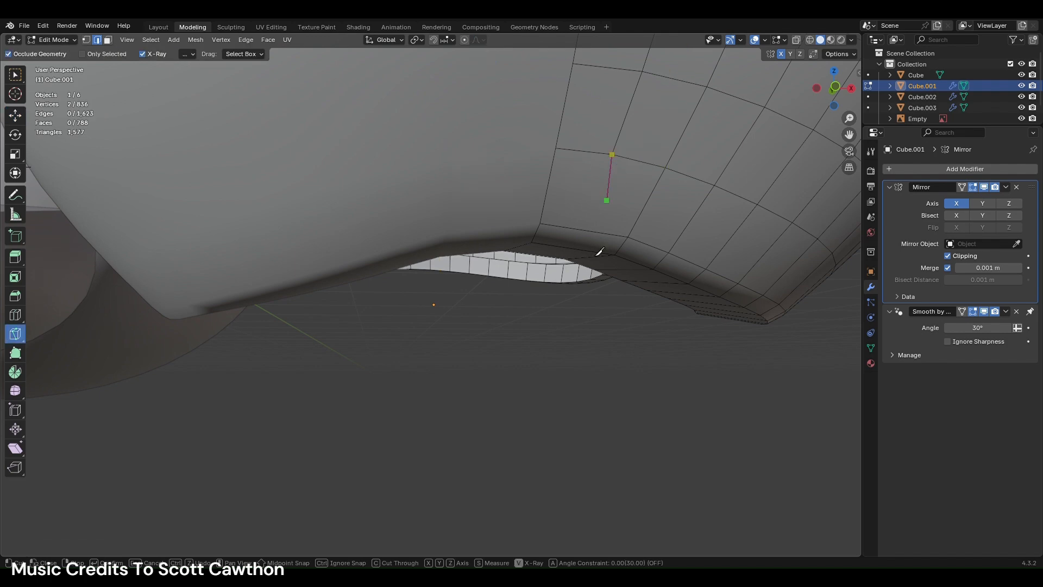
pyautogui.moveTo(577, 253); pyautogui.dragTo(518, 163, button='middle')
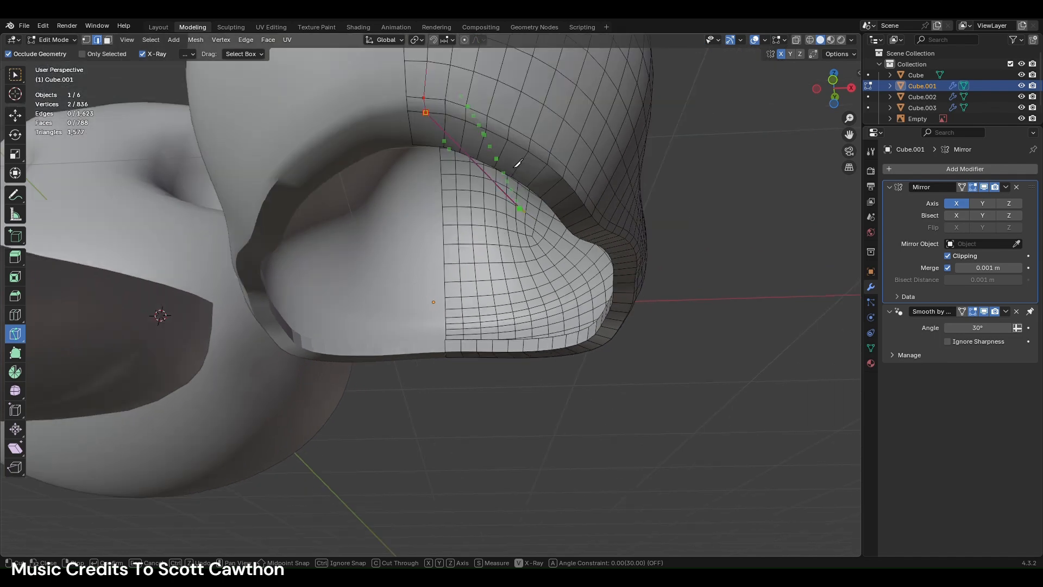
pyautogui.click(432, 152)
pyautogui.press('Return')
# - Continue the knife cut across the muzzle's lower rim face beside the centre line
pyautogui.moveTo(549, 207); pyautogui.dragTo(514, 235, button='middle')
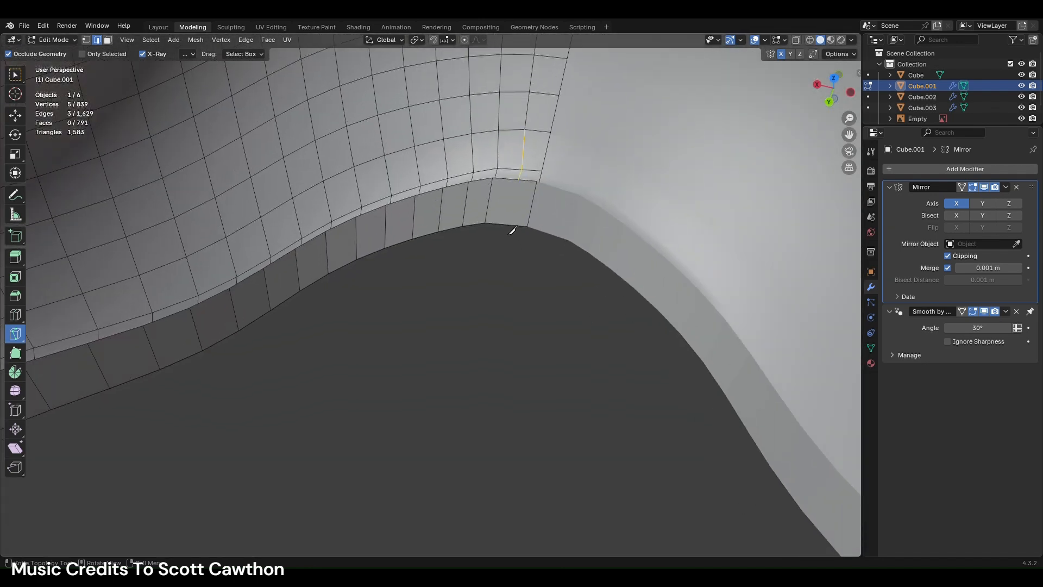
pyautogui.click(507, 224)
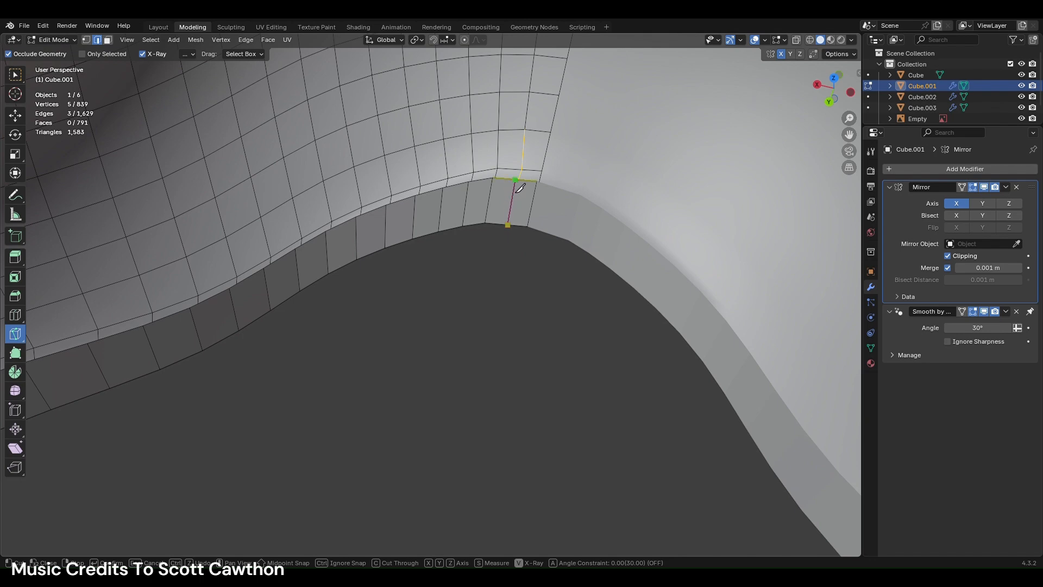
pyautogui.press('Return')
# - Try to adjust the newly cut edges at the muzzle's lower edge, and undo the change
pyautogui.moveTo(520, 188); pyautogui.dragTo(435, 442, button='middle')
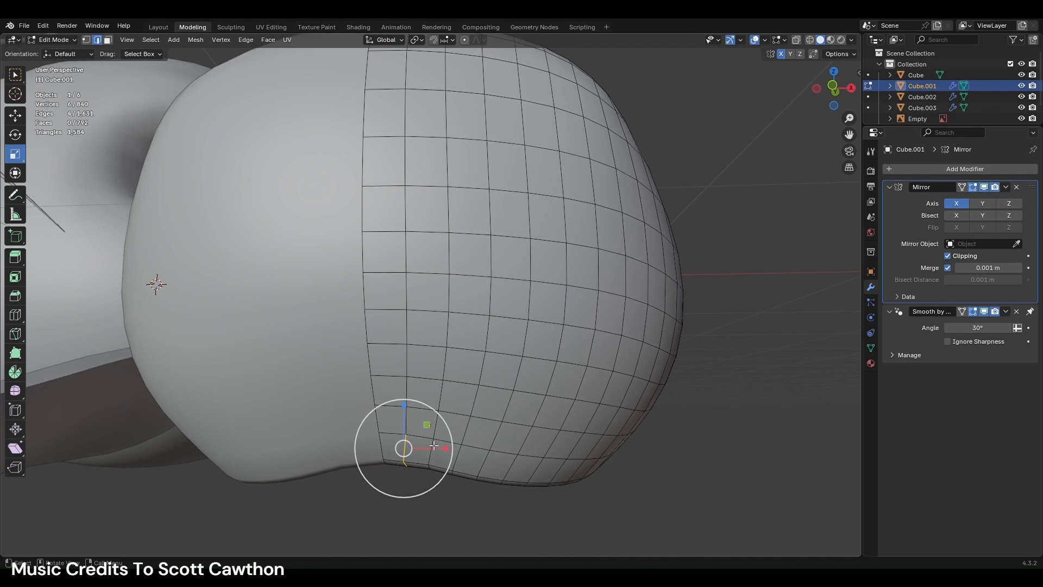
pyautogui.moveTo(443, 454); pyautogui.dragTo(433, 435)
pyautogui.hotkey('shift', 'space')
pyautogui.press('g')
pyautogui.hotkey('ctrl', 'z')
# - Return to Object Mode and convert the muzzle object to a mesh, applying its modifiers
pyautogui.press('KP_1')
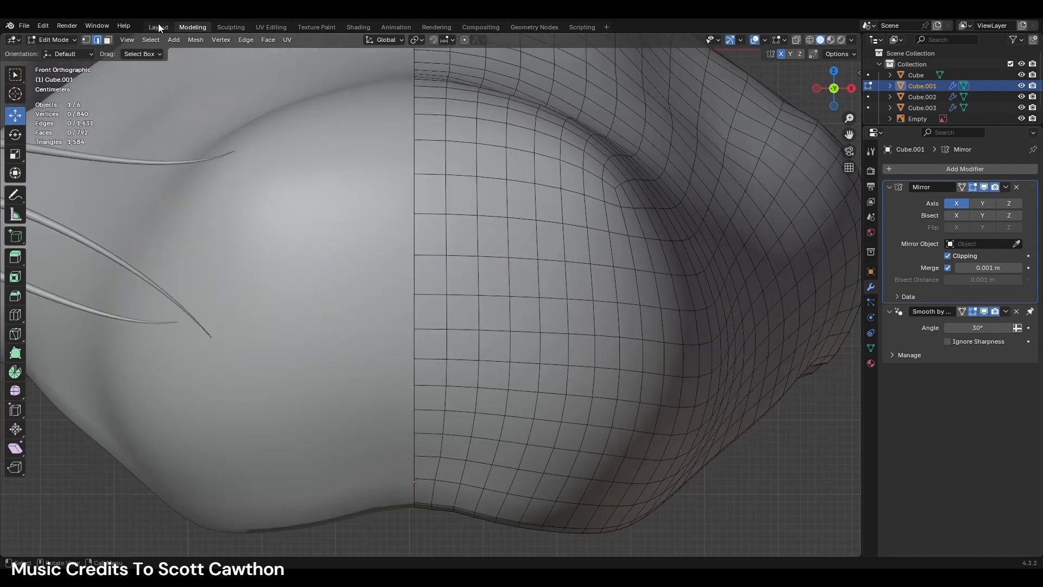
pyautogui.click(158, 27)
pyautogui.rightClick(600, 264)
pyautogui.moveTo(598, 262)
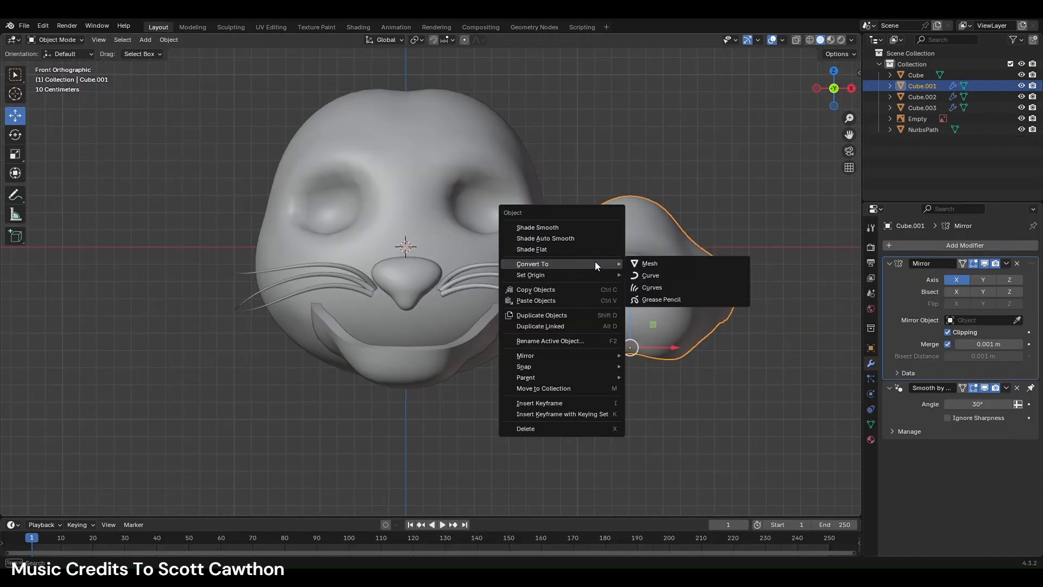
pyautogui.click(649, 263)
# - Move the muzzle along X until it is centred on the head
pyautogui.press('g')
pyautogui.press('x')
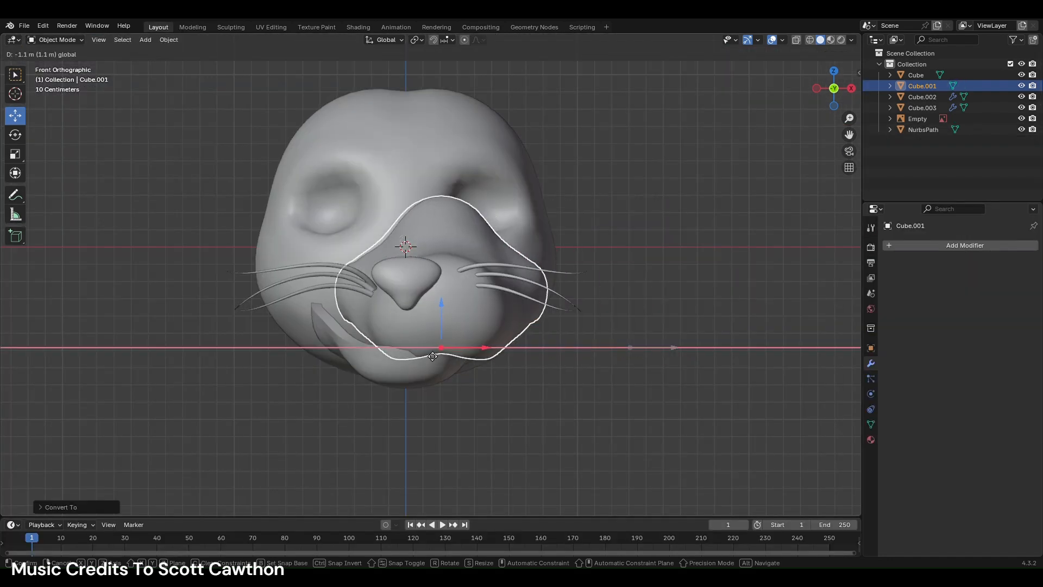
pyautogui.click(410, 359)
pyautogui.click(192, 27)
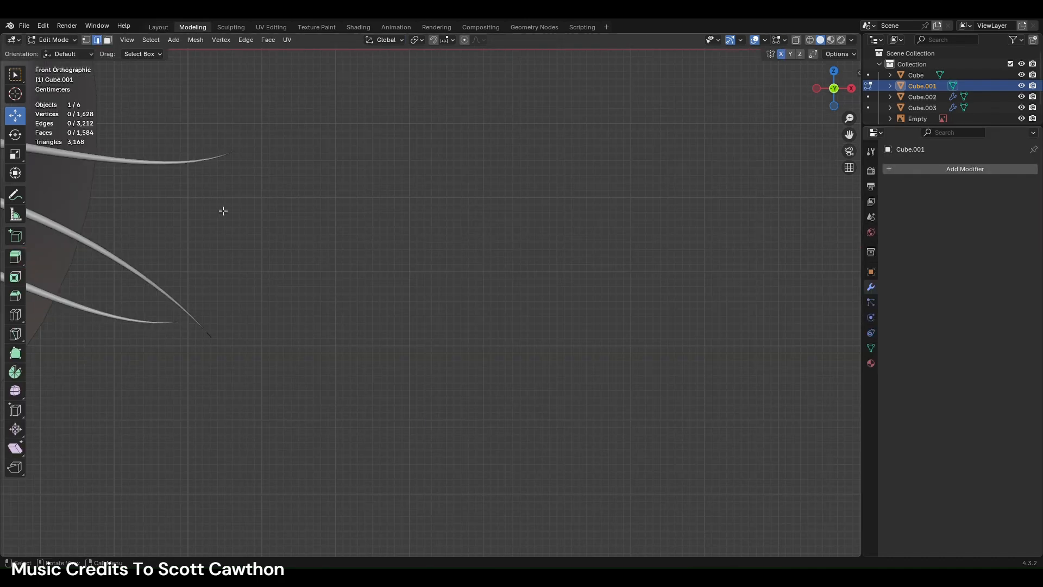
pyautogui.click(158, 27)
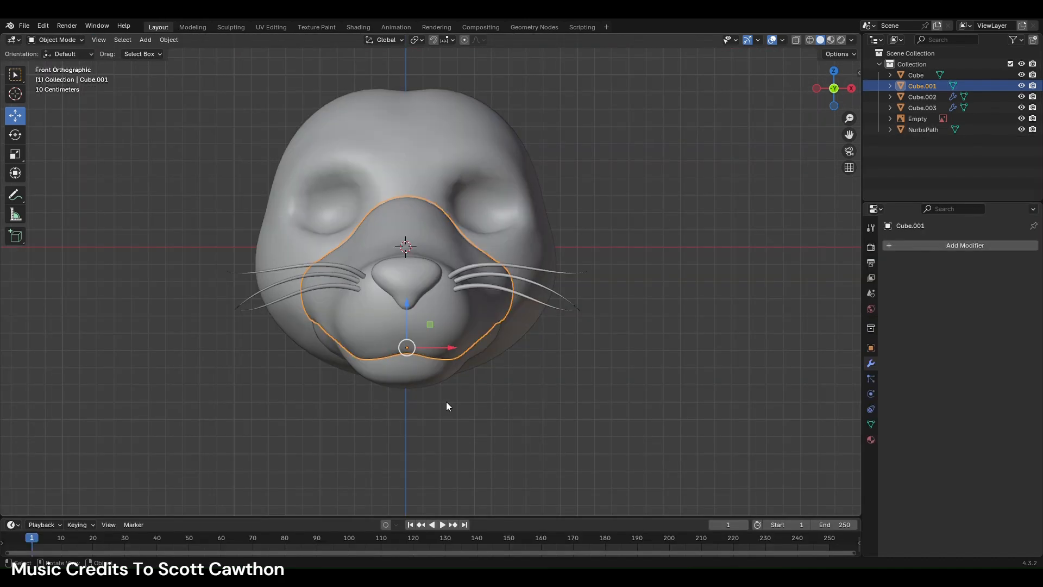
# - Move the lower jaw along X until it stands beside the head, and remove its Solidify modifier
pyautogui.click(433, 367)
pyautogui.moveTo(446, 318); pyautogui.dragTo(686, 317)
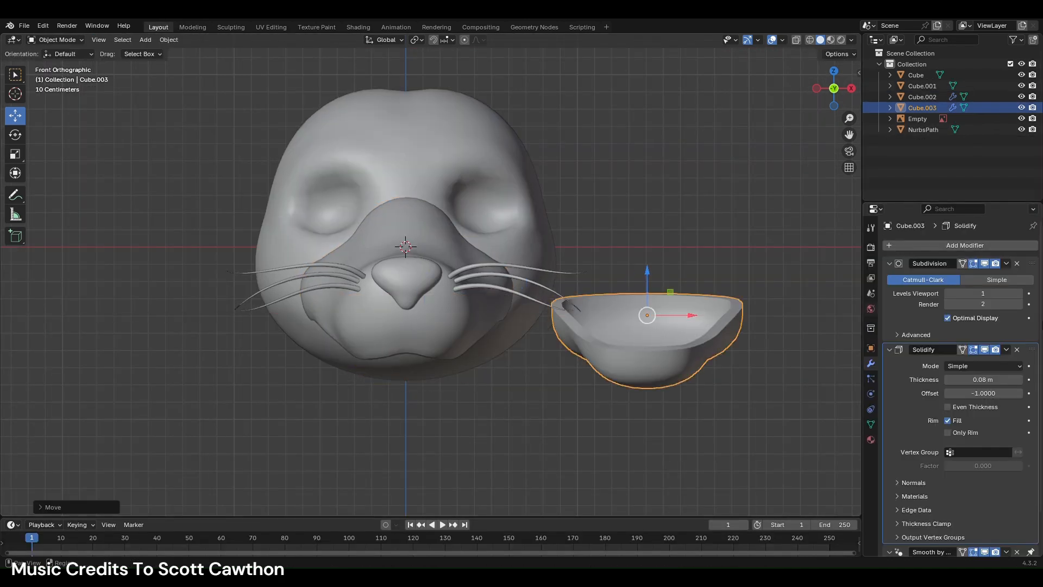
pyautogui.click(1018, 350)
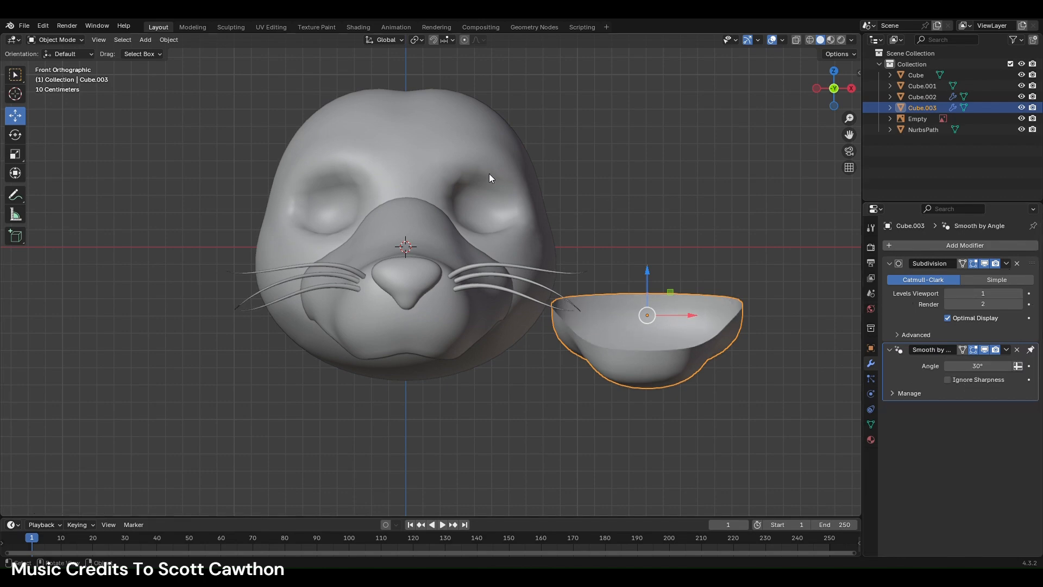
# - Try to extrude the lower jaw's open rim loop and scale it inward, and undo it
pyautogui.click(193, 27)
pyautogui.keyDown('alt'); pyautogui.click(186, 263); pyautogui.keyUp('alt')
pyautogui.scroll(-3, 661, 266)
pyautogui.rightClick(664, 259)
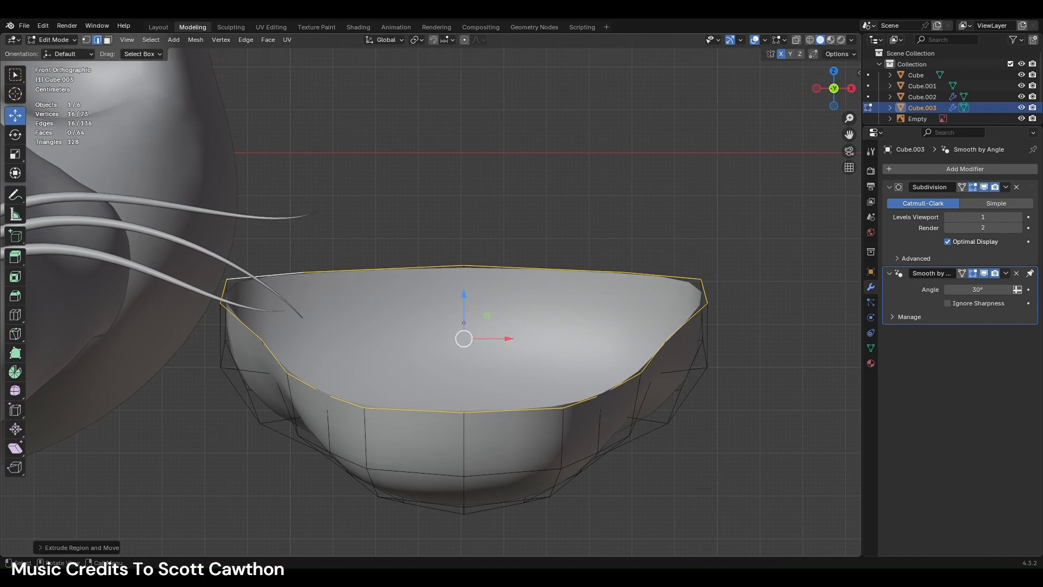
pyautogui.press('s')
pyautogui.click(701, 265)
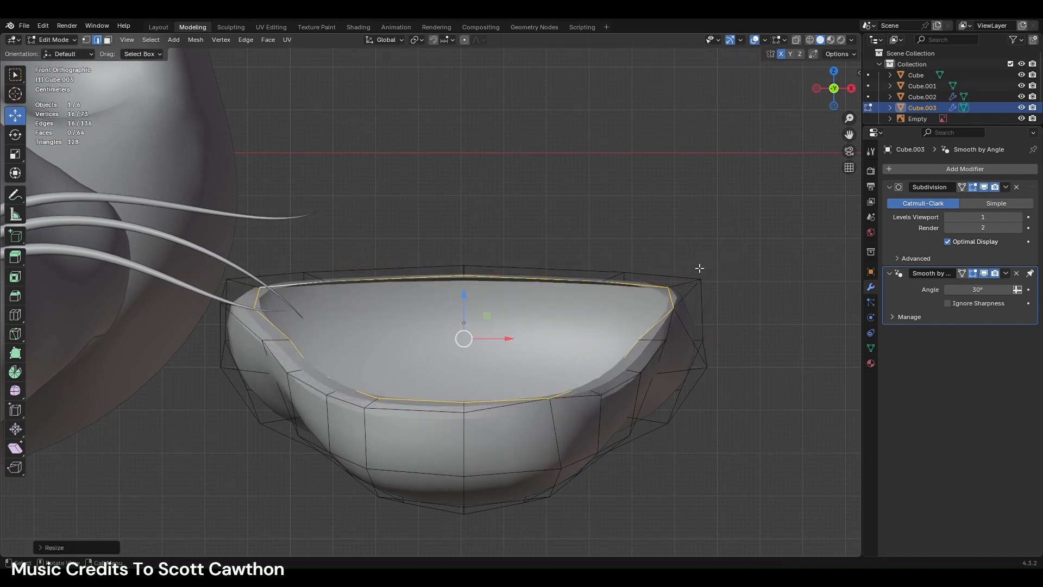
pyautogui.hotkey('ctrl', 'z')
# - Convert the lower jaw object to a mesh so its Subdivision modifier is applied
pyautogui.click(158, 27)
pyautogui.rightClick(612, 229)
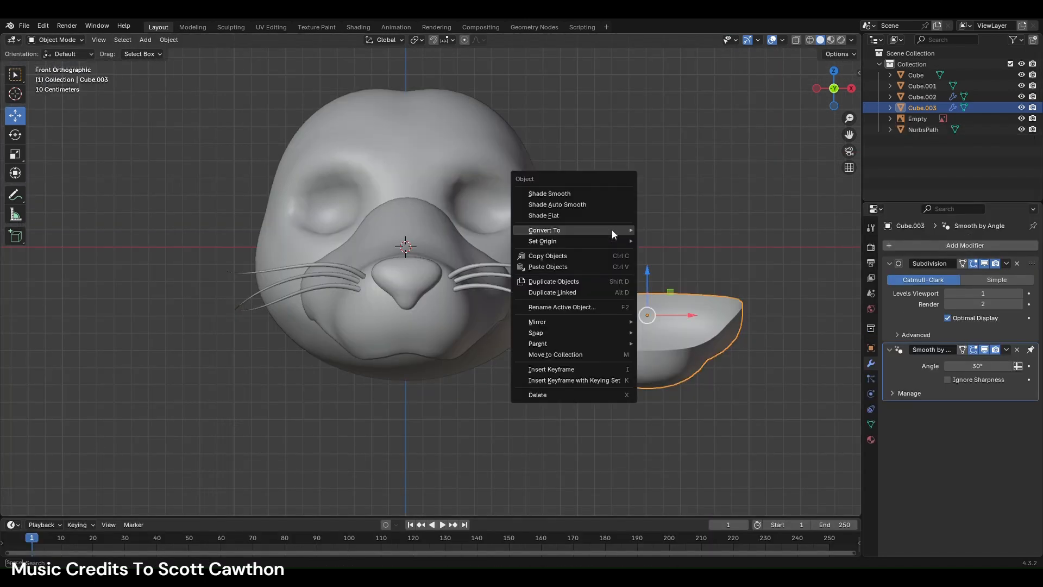
pyautogui.click(674, 221)
# - Try to extrude the jaw's rim edge loop, scale it inward to about 0.92 and extrude again, and undo it all
pyautogui.click(192, 27)
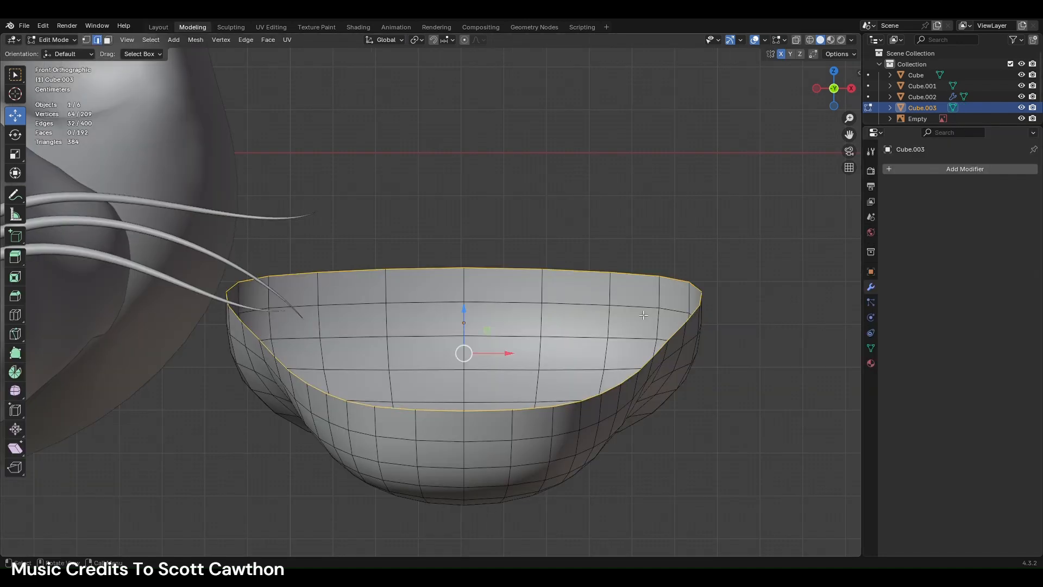
pyautogui.press('e')
pyautogui.rightClick(745, 259)
pyautogui.press('s')
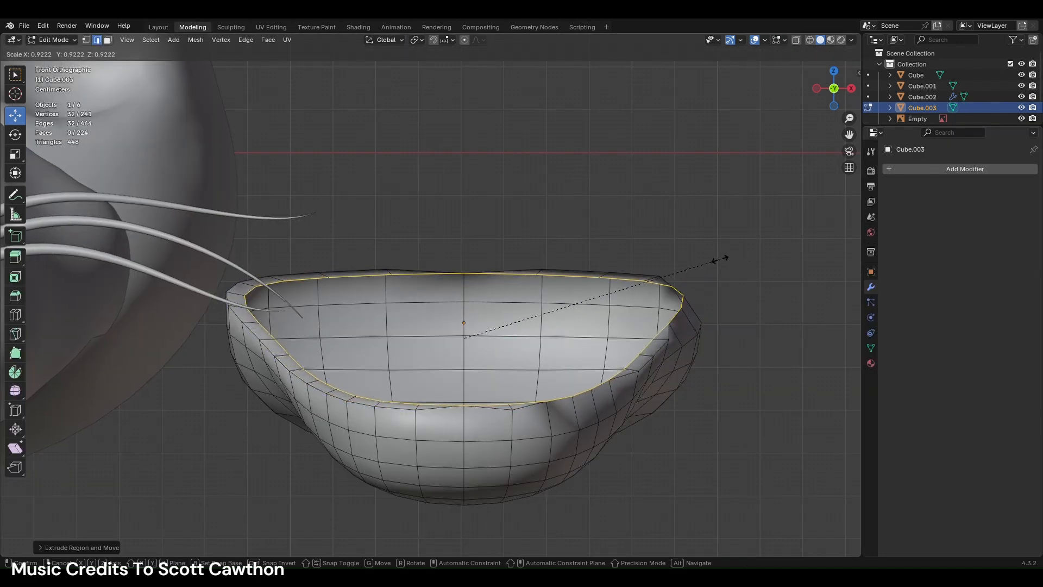
pyautogui.click(721, 260)
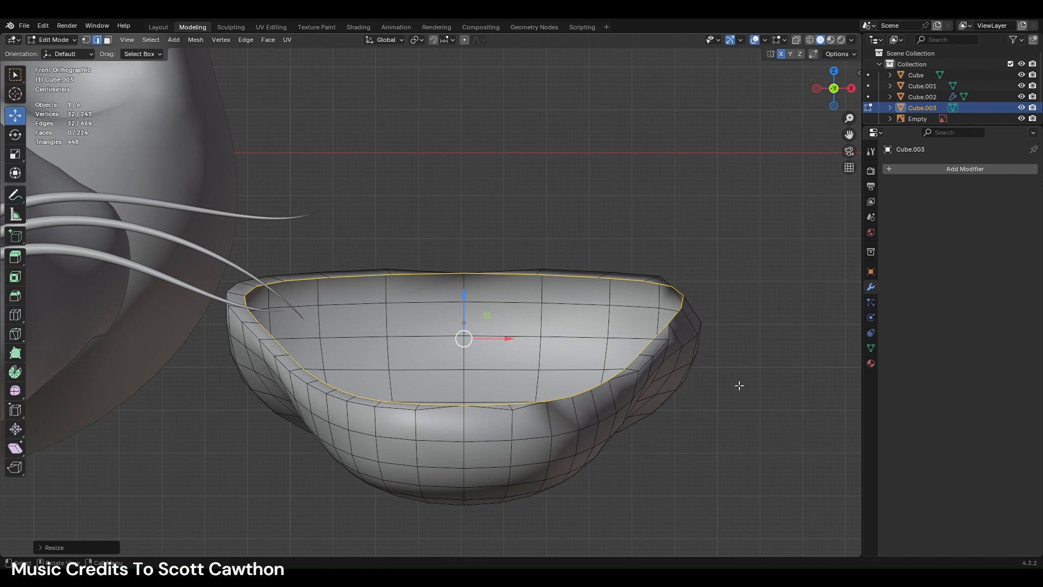
pyautogui.press('e')
pyautogui.click(707, 388)
pyautogui.hotkey('ctrl', 'z')
pyautogui.hotkey('ctrl', 'z')
pyautogui.hotkey('ctrl', 'z')
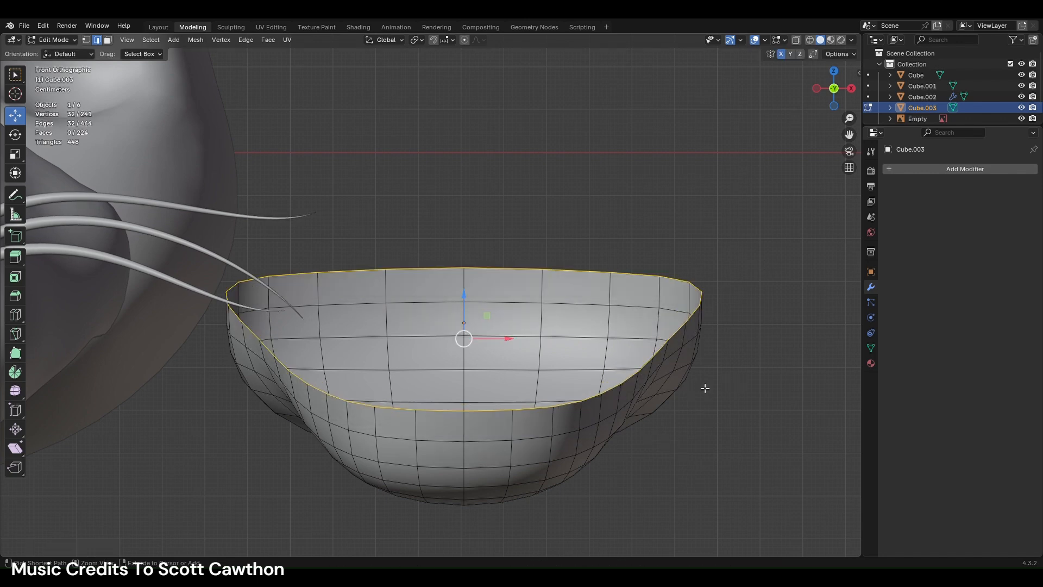
# - Try to extrude the jaw's uppermost face loop and scale it outward to about 1.23, and undo it
pyautogui.click(108, 40)
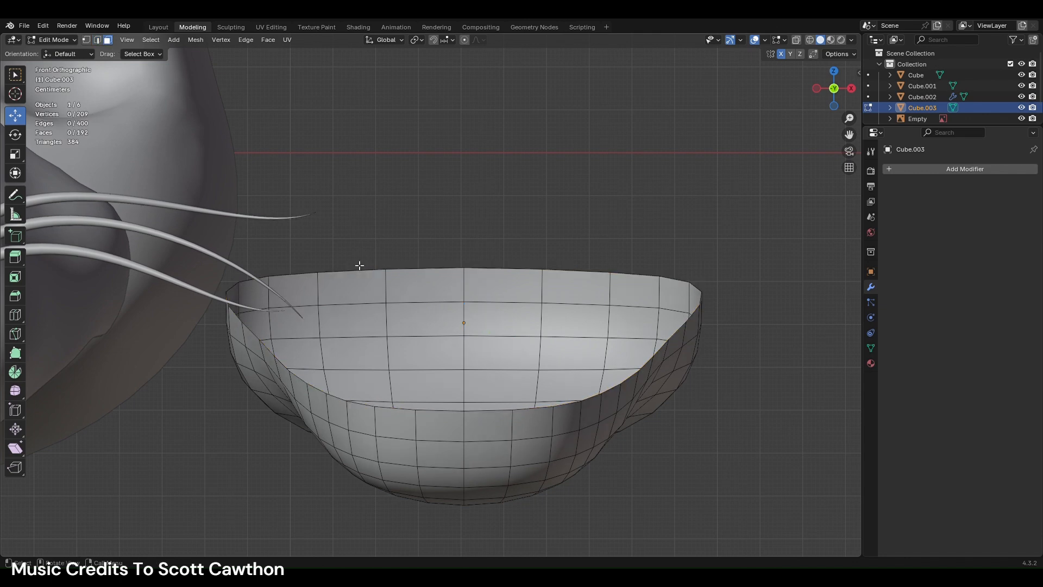
pyautogui.keyDown('alt'); pyautogui.click(453, 271); pyautogui.keyUp('alt')
pyautogui.press('e')
pyautogui.rightClick(668, 233)
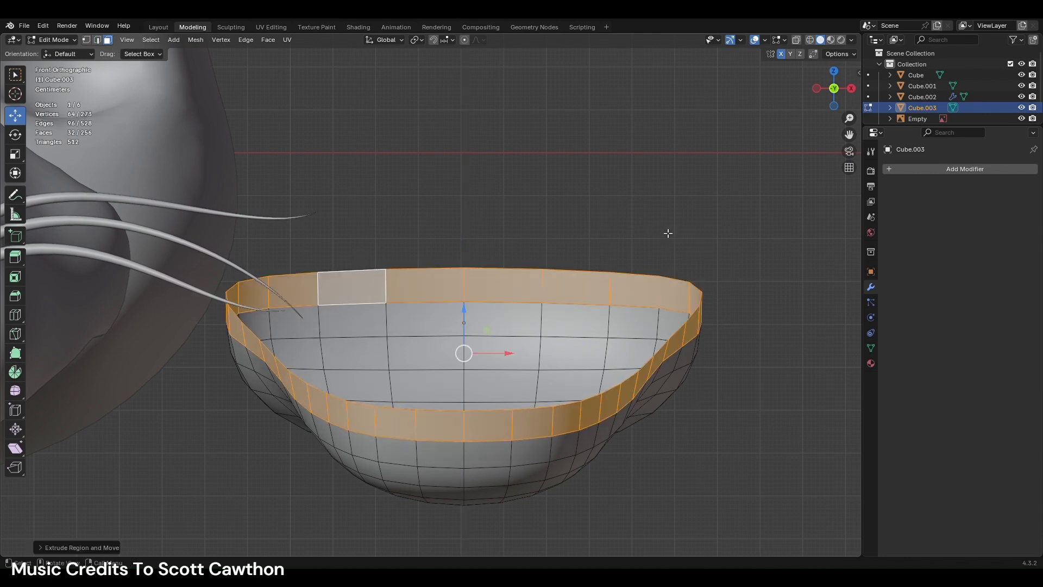
pyautogui.press('s')
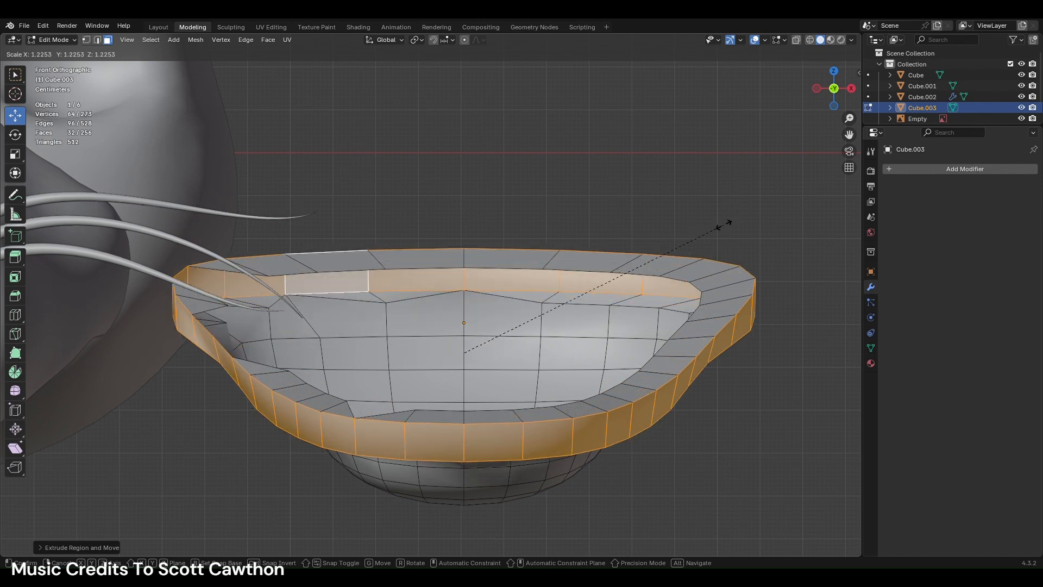
pyautogui.click(722, 226)
pyautogui.hotkey('ctrl', 'z')
pyautogui.hotkey('ctrl', 'z')
pyautogui.hotkey('ctrl', 'z')
# - Select all faces on the +X half of the lower jaw through X-ray and delete them
pyautogui.moveTo(499, 241); pyautogui.dragTo(772, 506)
pyautogui.click(796, 40)
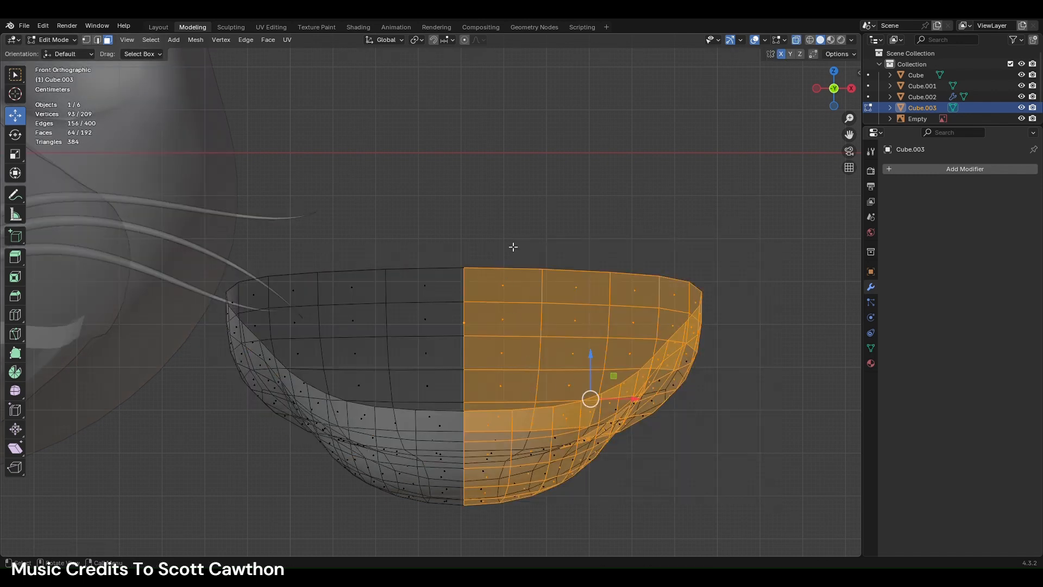
pyautogui.press('g')
pyautogui.click(542, 361)
pyautogui.scroll(-4, 576, 402)
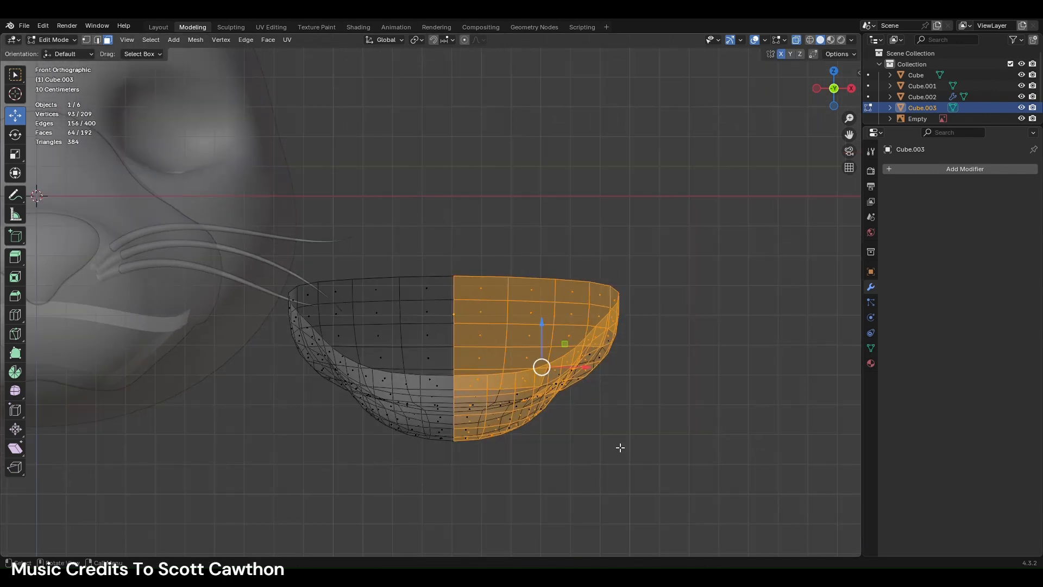
pyautogui.moveTo(662, 517); pyautogui.dragTo(460, 253)
pyautogui.rightClick(572, 357)
pyautogui.click(543, 506)
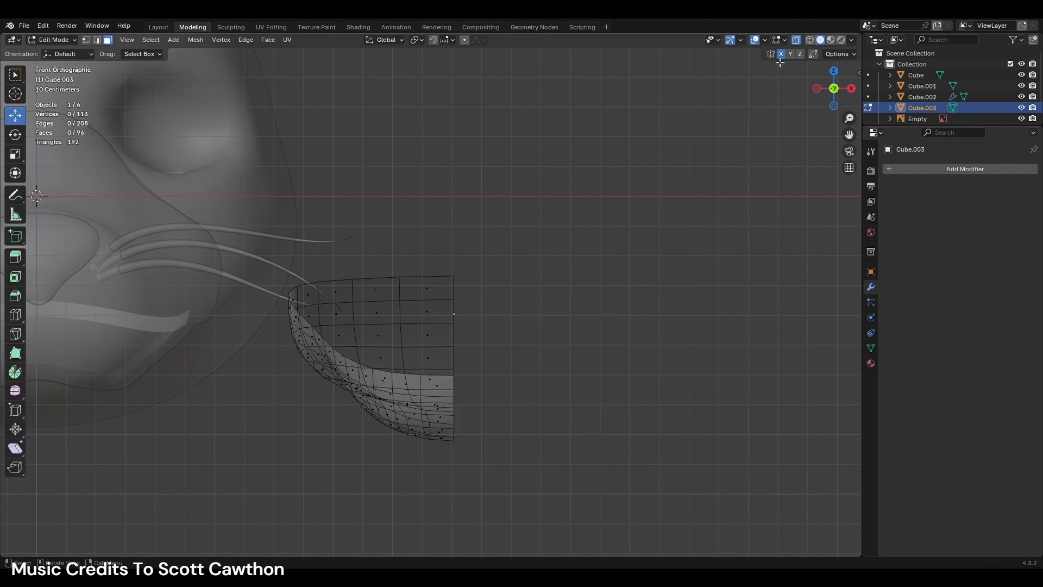
pyautogui.click(798, 40)
pyautogui.scroll(1, 486, 188)
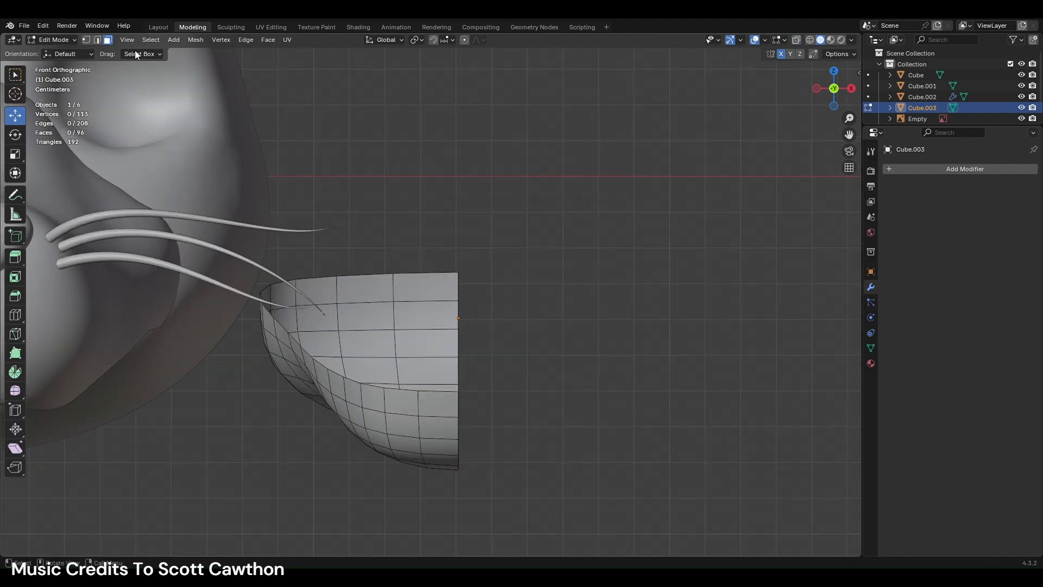
# - Select the remaining half's rim edge loop and add a Mirror modifier on the X axis with clipping
pyautogui.keyDown('alt'); pyautogui.click(423, 270); pyautogui.keyUp('alt')
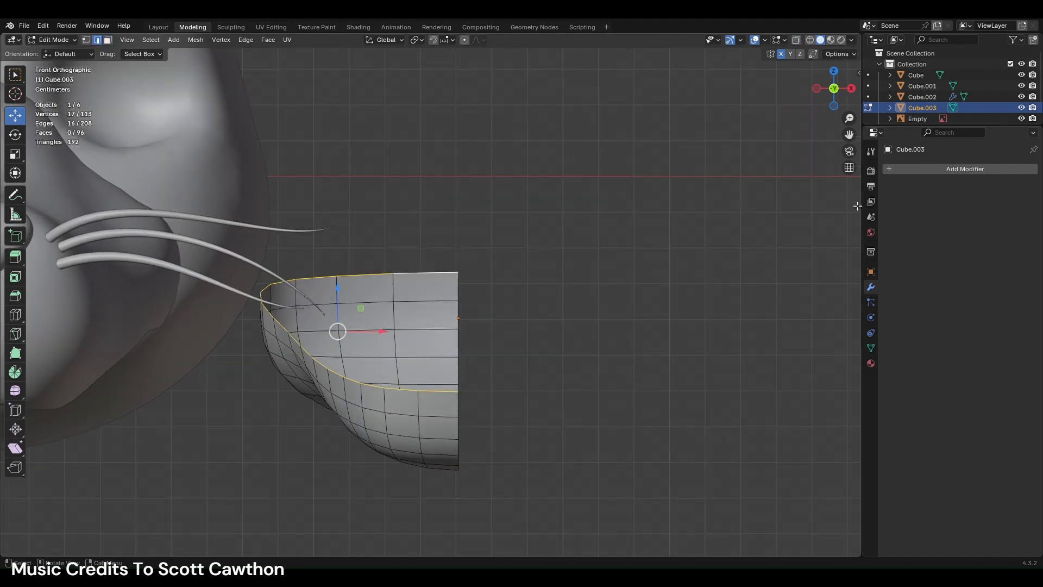
pyautogui.click(918, 169)
pyautogui.write('m')
pyautogui.click(891, 193)
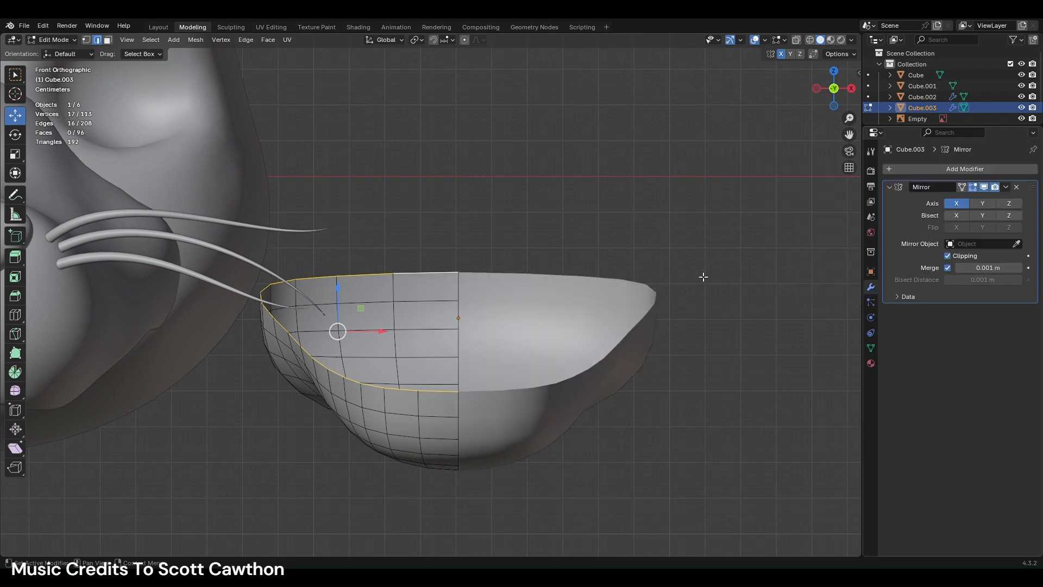
# - Extrude the jaw's rim edge loop, scale it inward and shift it along X to give the rim thickness
pyautogui.press('e')
pyautogui.press('Escape')
pyautogui.press('s')
pyautogui.click(538, 282)
pyautogui.moveTo(369, 331); pyautogui.dragTo(429, 334)
pyautogui.press('s')
pyautogui.press('Escape')
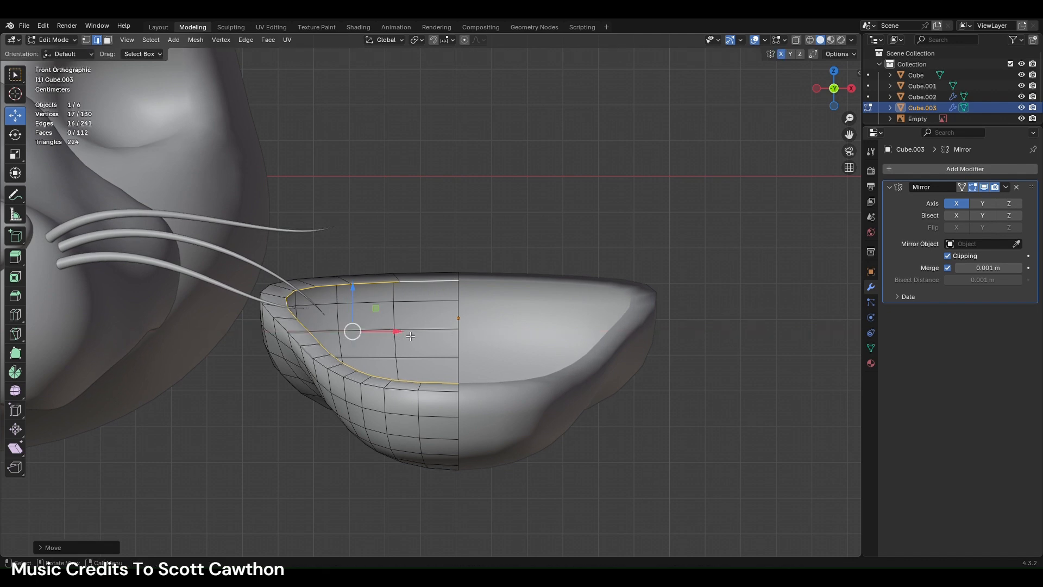
# - Extrude the inner rim loop, move it down along Z and scale it to form the inner lip wall
pyautogui.press('e')
pyautogui.press('x')
pyautogui.press('Escape')
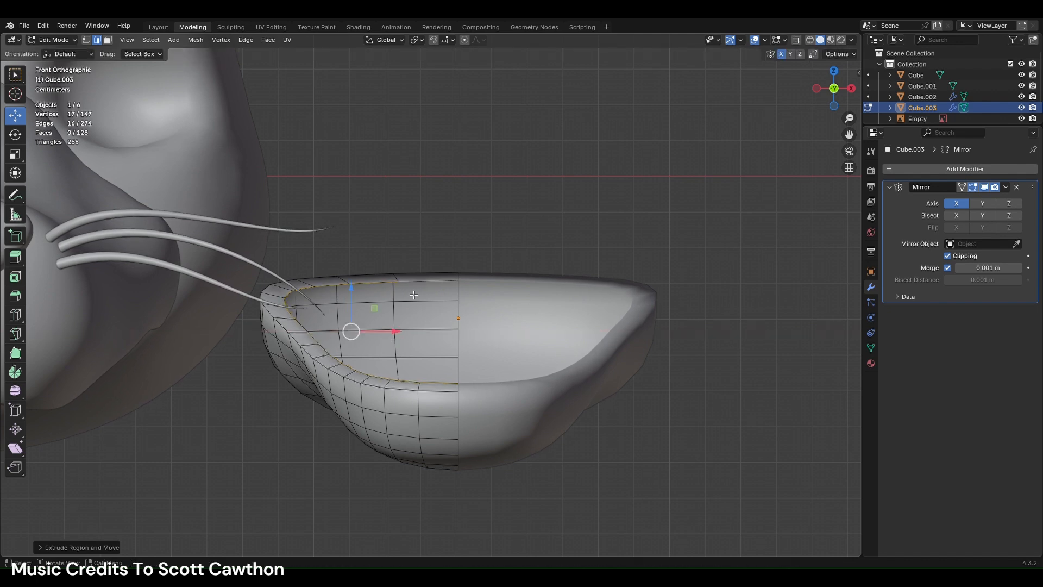
pyautogui.moveTo(359, 300); pyautogui.dragTo(359, 317)
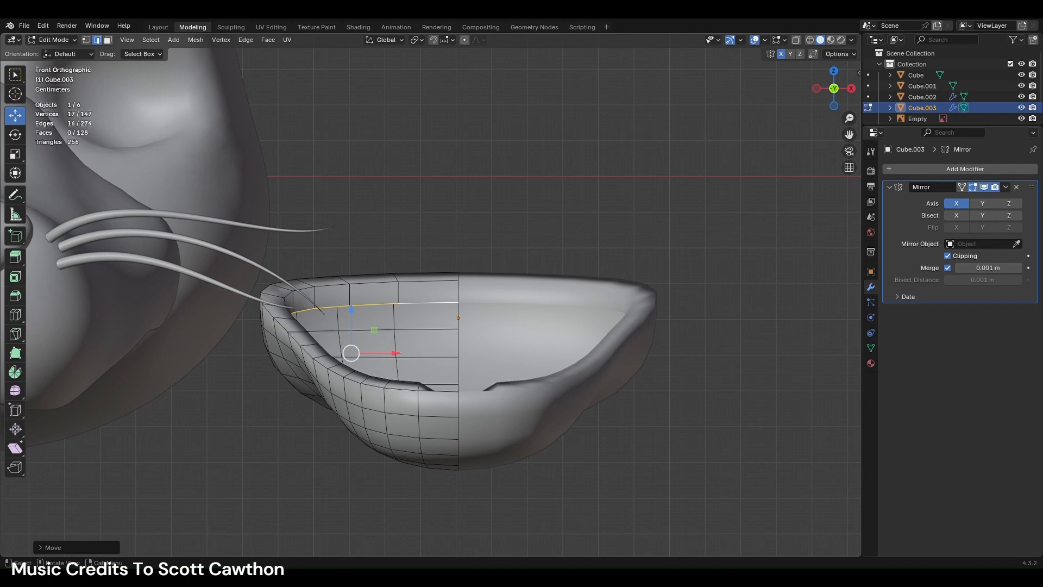
pyautogui.press('s')
pyautogui.click(597, 327)
# - Delete the two twisted rim faces beside the mirror centre line at the front of the jaw
pyautogui.moveTo(546, 338); pyautogui.dragTo(458, 332, button='middle')
pyautogui.click(108, 39)
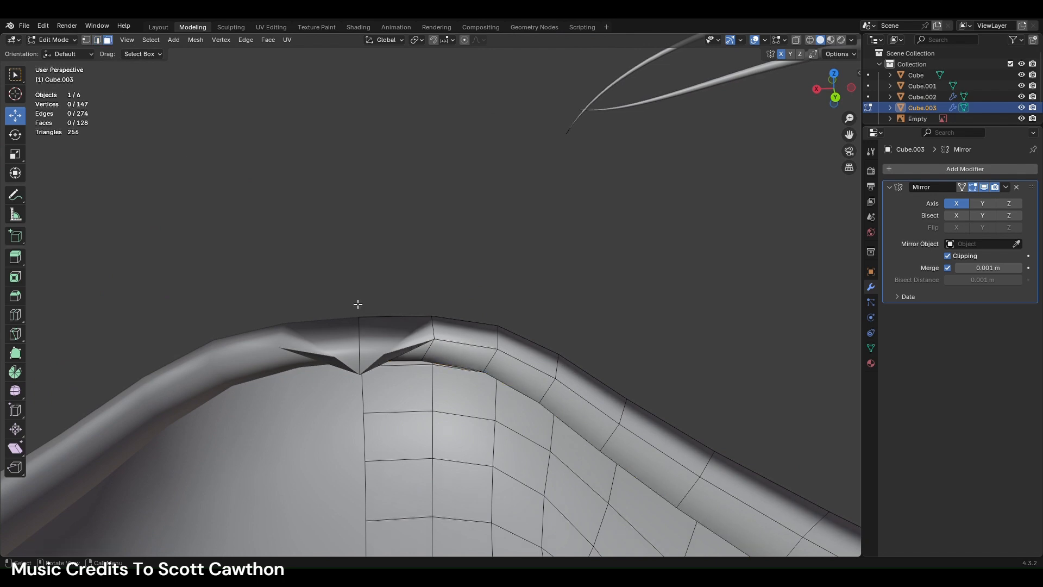
pyautogui.click(402, 341)
pyautogui.rightClick(420, 371)
pyautogui.click(421, 372)
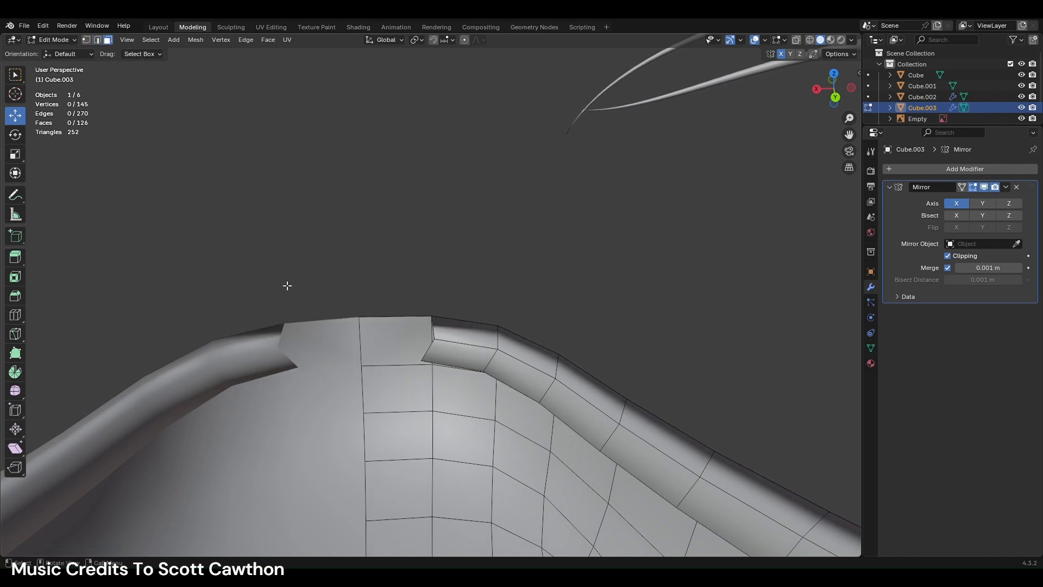
# - Reposition the middle vertex at the rim's open front end, then extrude that end's two edges along X to the mirror centre line
pyautogui.click(432, 362)
pyautogui.moveTo(431, 361); pyautogui.dragTo(423, 346)
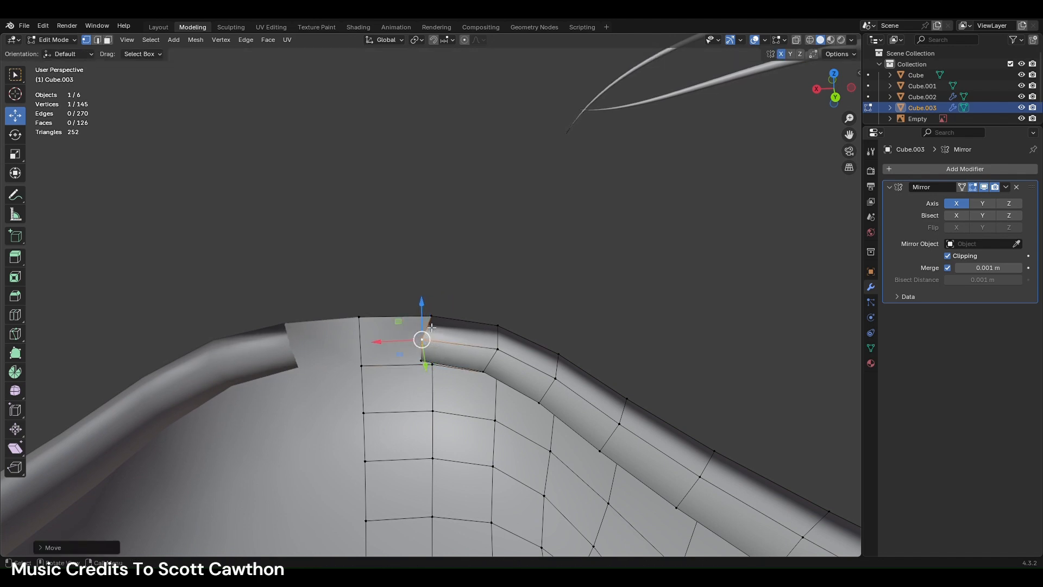
pyautogui.keyDown('shift'); pyautogui.click(434, 317); pyautogui.keyUp('shift')
pyautogui.keyDown('shift'); pyautogui.click(424, 360); pyautogui.keyUp('shift')
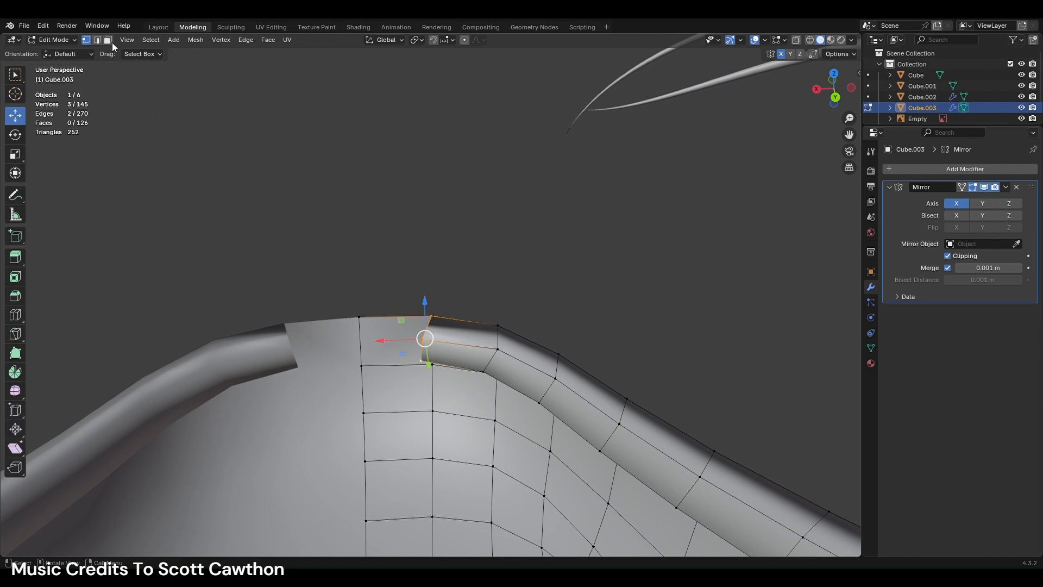
pyautogui.press('2')
pyautogui.press('e')
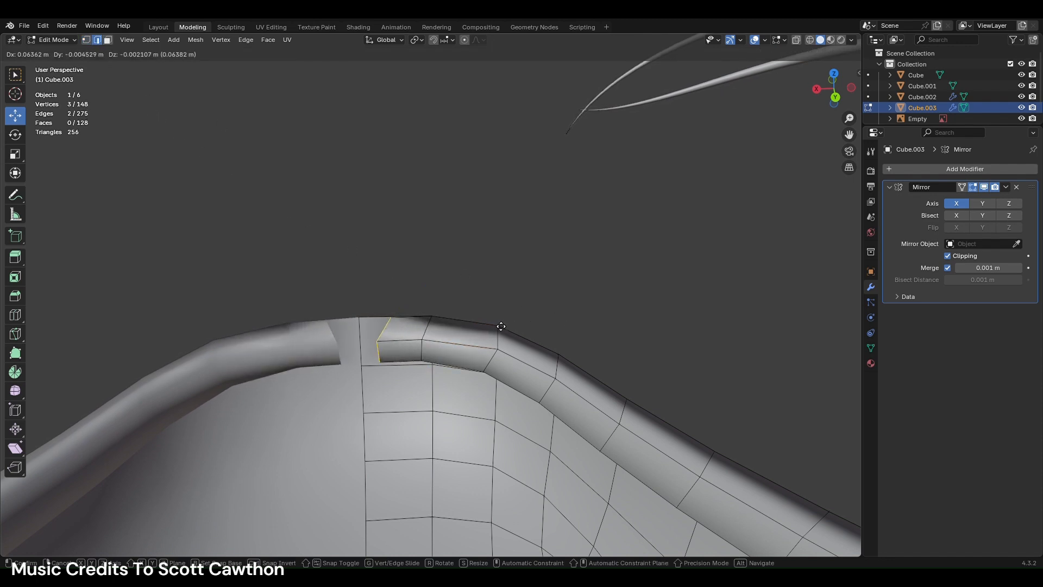
pyautogui.click(446, 326)
# - With X-ray on, merge the two overlapping vertices on the outer front edge of the jaw's rim
pyautogui.moveTo(447, 326); pyautogui.dragTo(505, 394, button='middle')
pyautogui.scroll(-8, 506, 394)
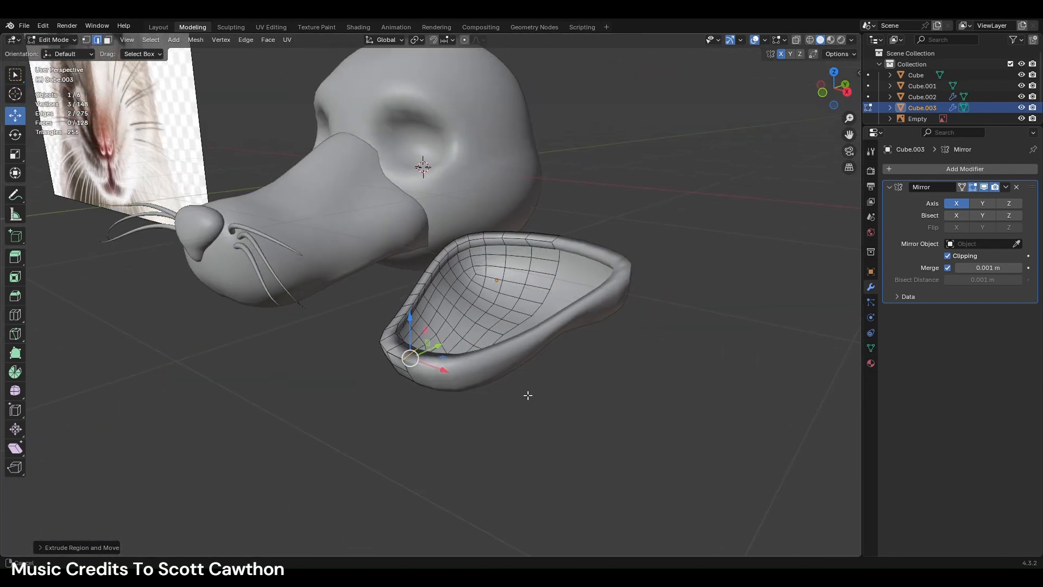
pyautogui.scroll(3, 519, 401)
pyautogui.scroll(5, 531, 398)
pyautogui.click(86, 40)
pyautogui.click(794, 40)
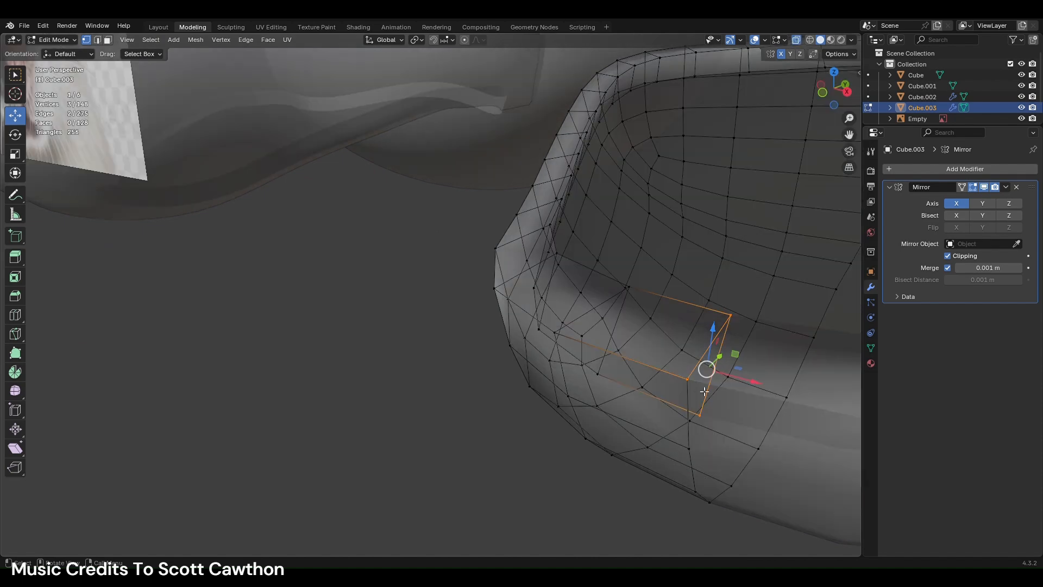
pyautogui.moveTo(667, 389); pyautogui.dragTo(510, 401, button='middle')
pyautogui.moveTo(364, 411); pyautogui.dragTo(399, 429)
pyautogui.rightClick(416, 419)
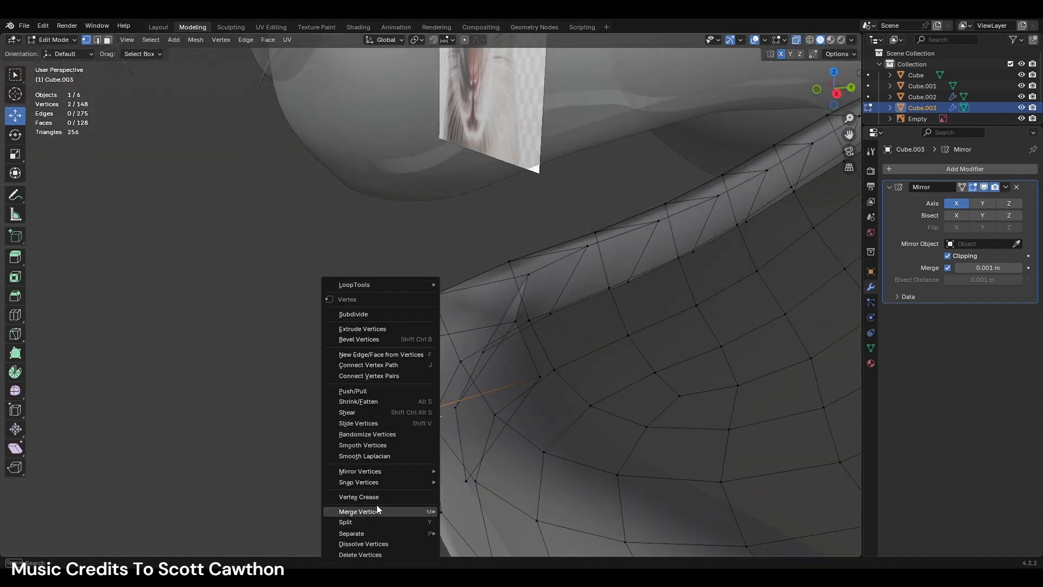
pyautogui.moveTo(375, 510)
pyautogui.click(463, 473)
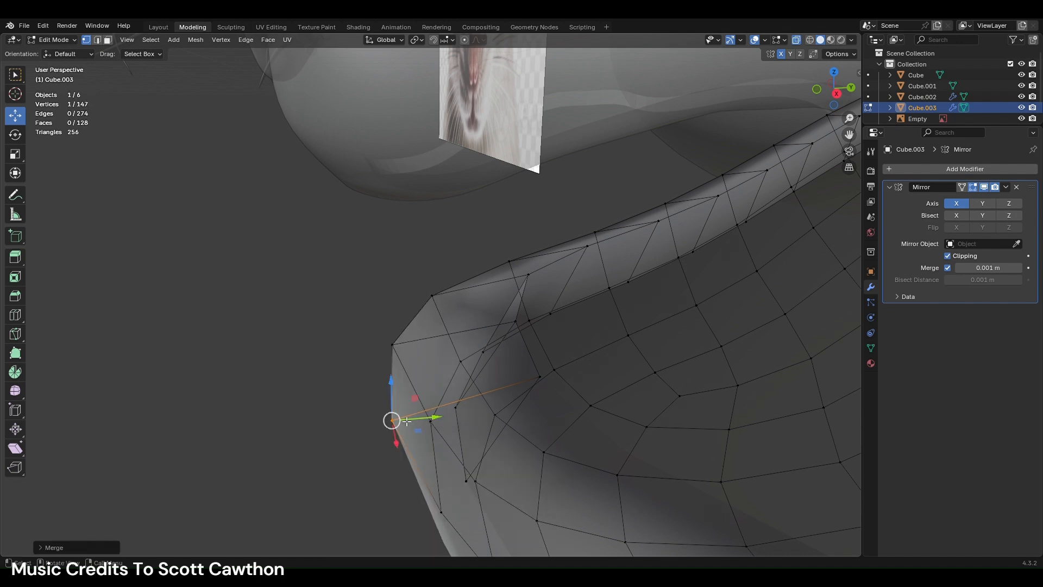
pyautogui.moveTo(378, 332); pyautogui.dragTo(406, 360)
pyautogui.rightClick(405, 360)
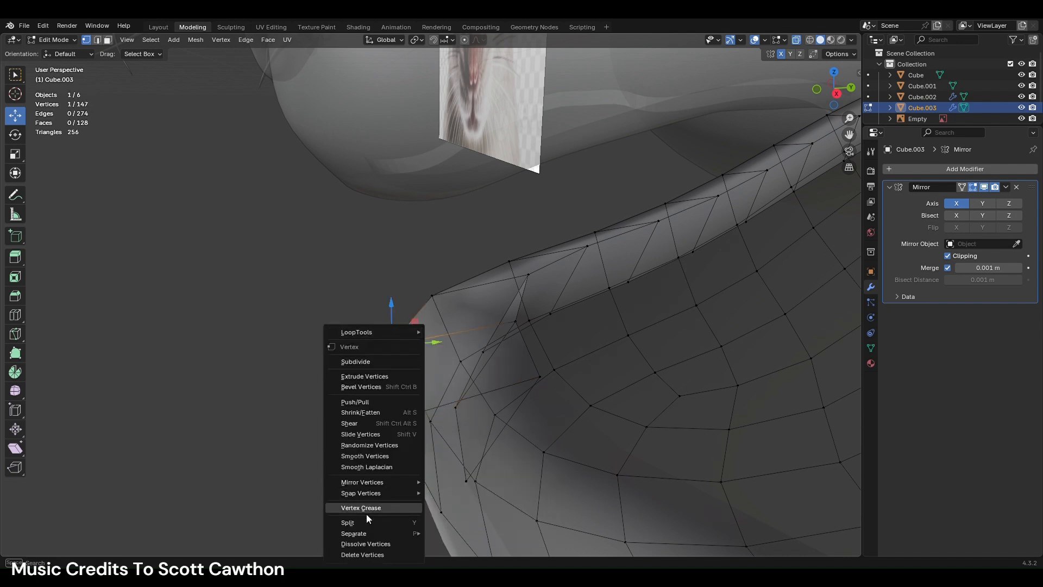
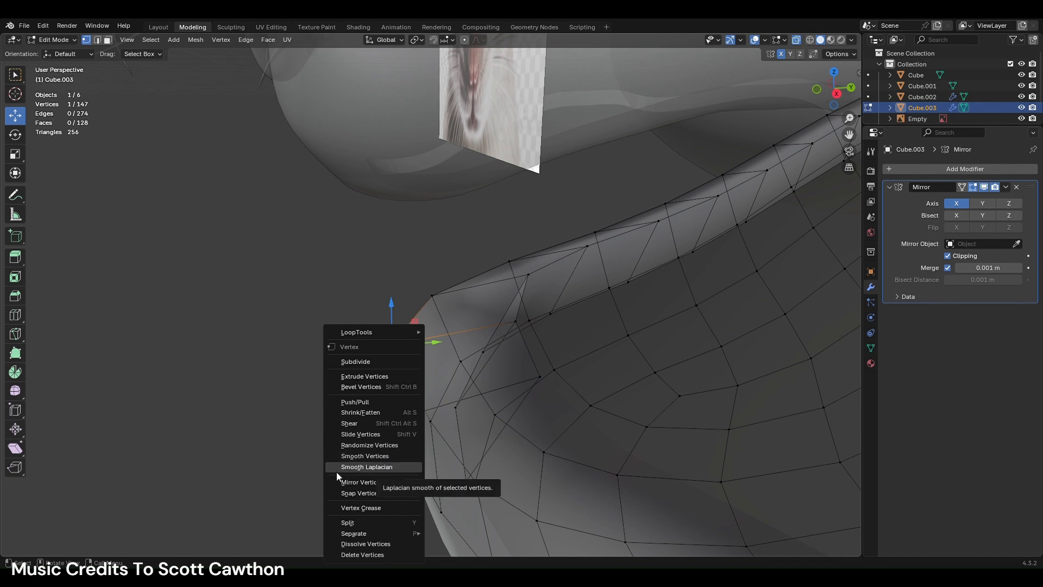
pyautogui.click(305, 440)
pyautogui.click(392, 346)
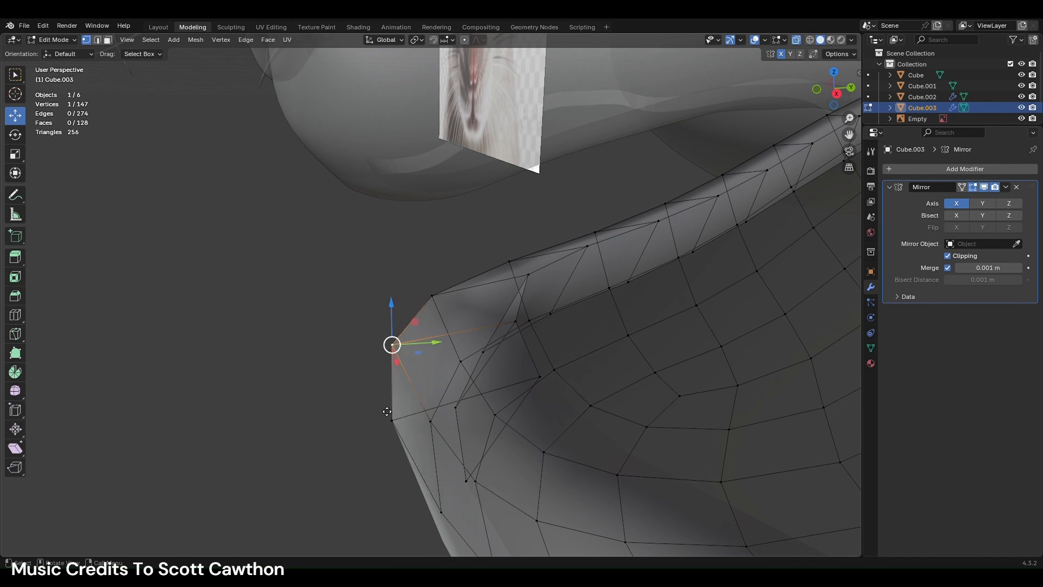
pyautogui.press('g')
pyautogui.press('Escape')
# - Turn X-ray off and check how the front rim face joins its neighbours by selecting and test-moving it
pyautogui.moveTo(505, 362); pyautogui.dragTo(444, 366, button='middle')
pyautogui.hotkey('alt', 'z')
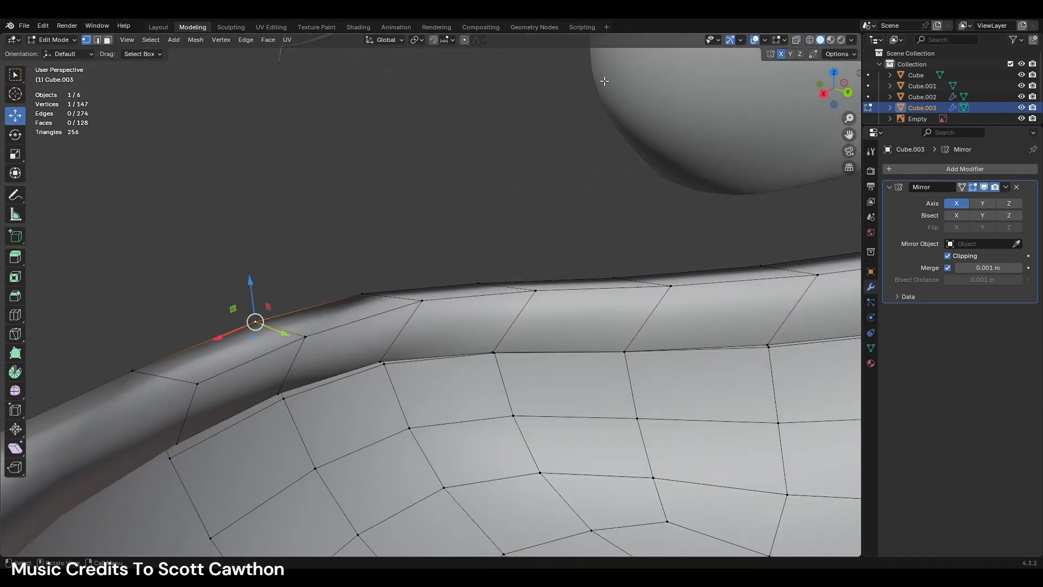
pyautogui.hotkey('alt', 'a')
pyautogui.moveTo(274, 375); pyautogui.dragTo(292, 366, button='middle')
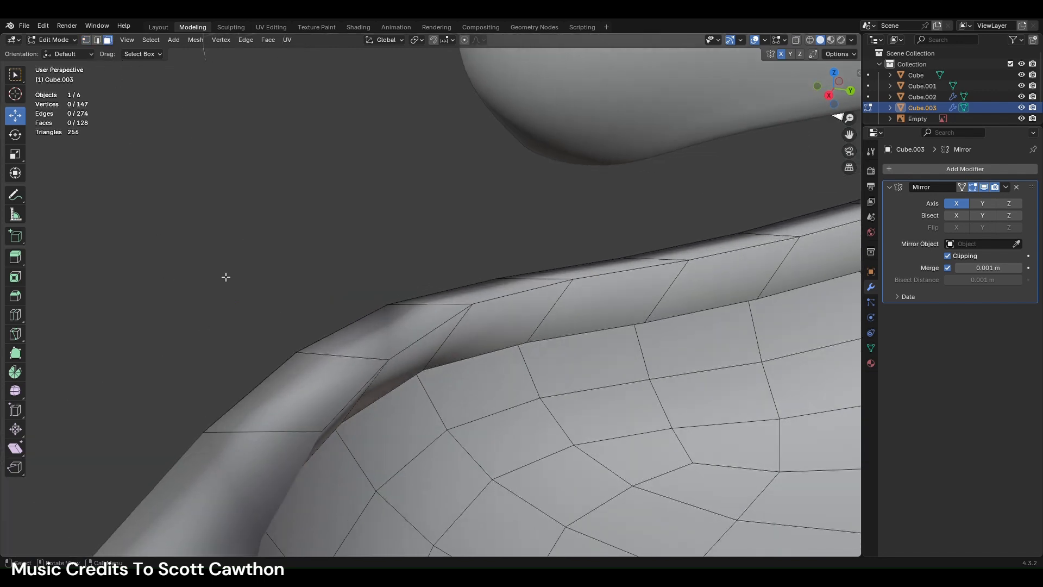
pyautogui.click(309, 390)
pyautogui.scroll(-2, 303, 389)
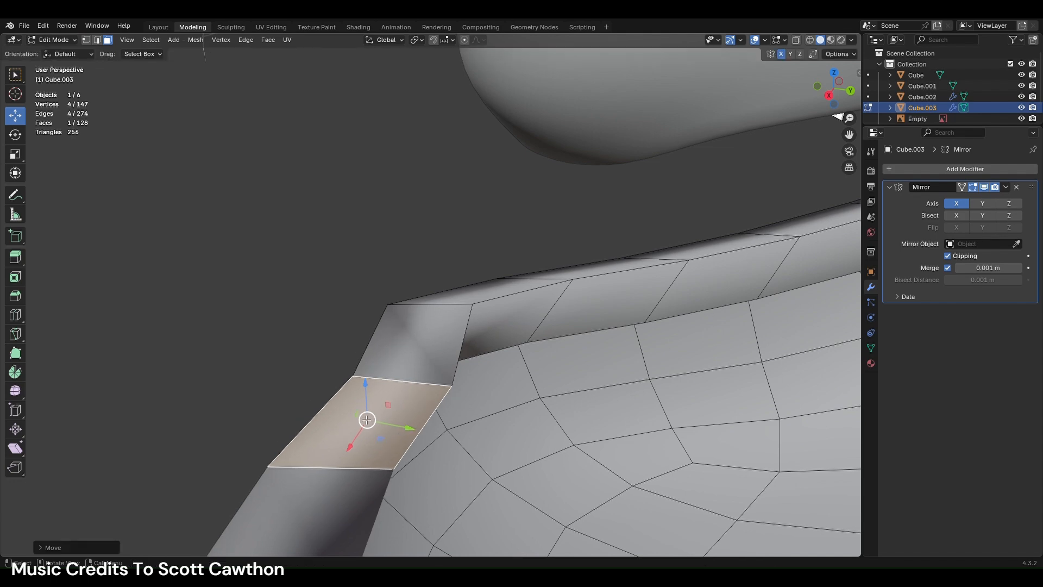
pyautogui.moveTo(303, 390); pyautogui.dragTo(335, 420, button='middle')
pyautogui.scroll(-5, 334, 420)
pyautogui.scroll(-5, 405, 405)
pyautogui.moveTo(406, 406); pyautogui.dragTo(461, 442, button='middle')
pyautogui.scroll(-1, 507, 442)
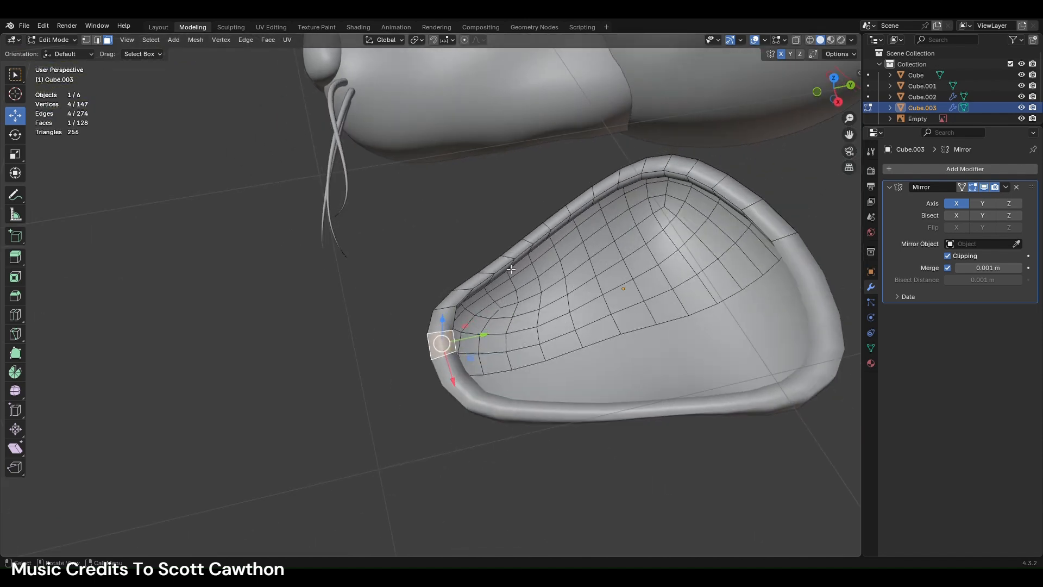
pyautogui.keyDown('alt'); pyautogui.click(512, 264); pyautogui.keyUp('alt')
pyautogui.keyDown('alt'); pyautogui.click(515, 264); pyautogui.keyUp('alt')
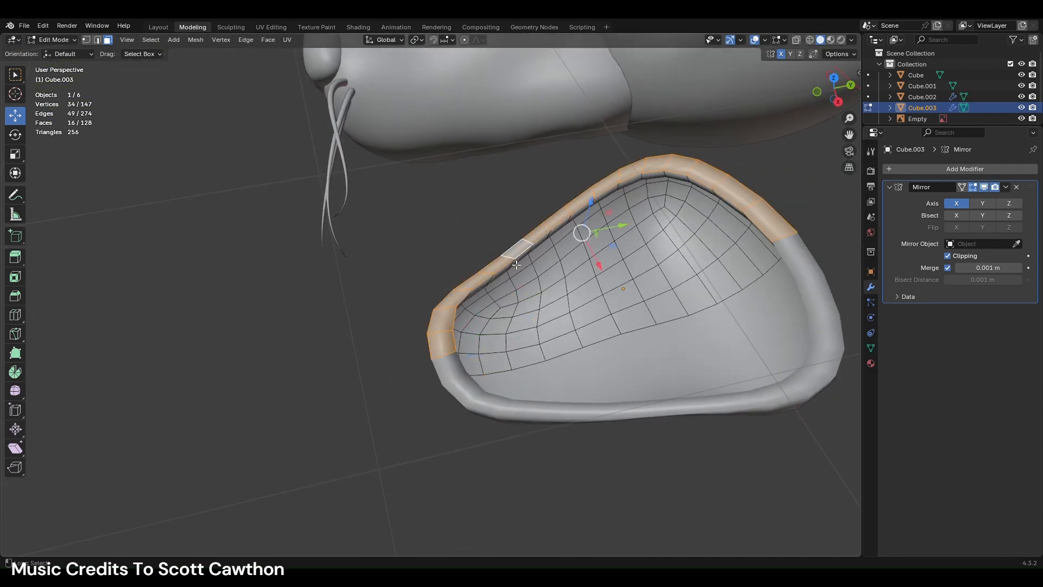
pyautogui.press('g')
pyautogui.press('x')
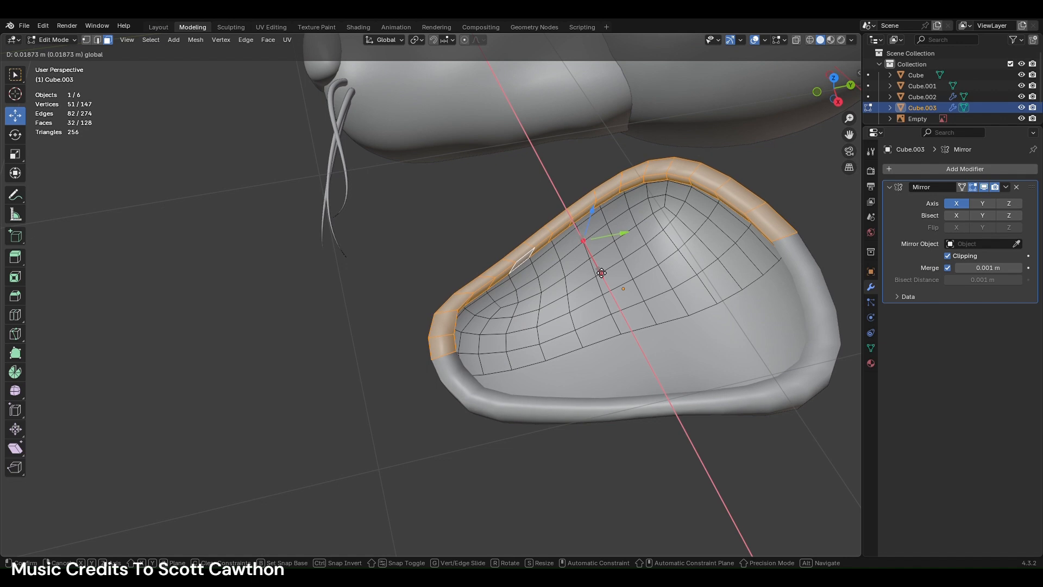
pyautogui.click(550, 271)
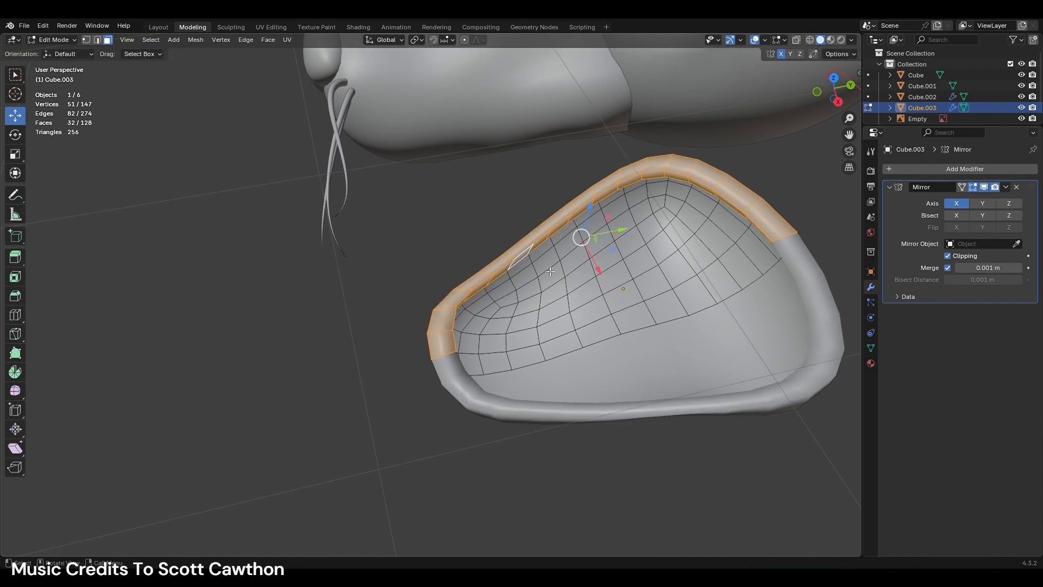
# - Select only the face loop of the rim's inner lip wall and shift it slightly along X
pyautogui.keyDown('alt'); pyautogui.click(515, 263); pyautogui.keyUp('alt')
pyautogui.moveTo(594, 271); pyautogui.dragTo(607, 280)
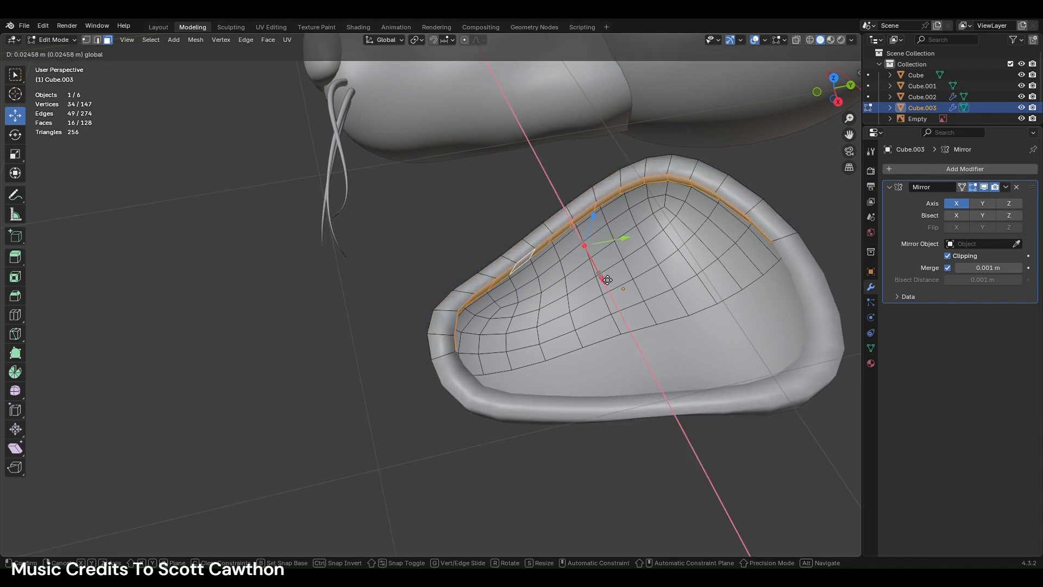
pyautogui.click(551, 219)
# - Return to the Layout workspace and apply Shade Auto Smooth to the lower jaw
pyautogui.click(167, 26)
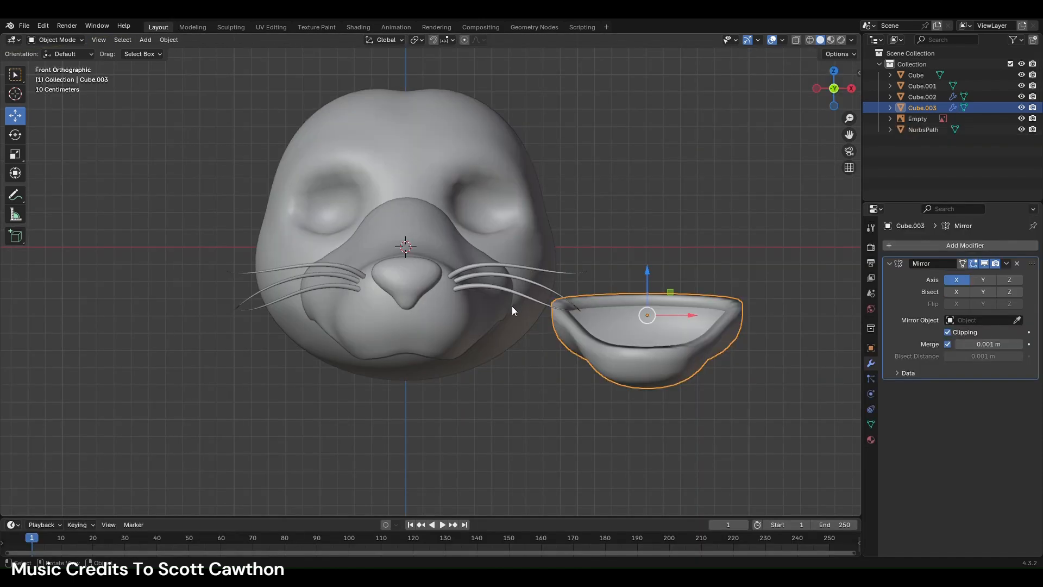
pyautogui.rightClick(686, 321)
pyautogui.click(671, 295)
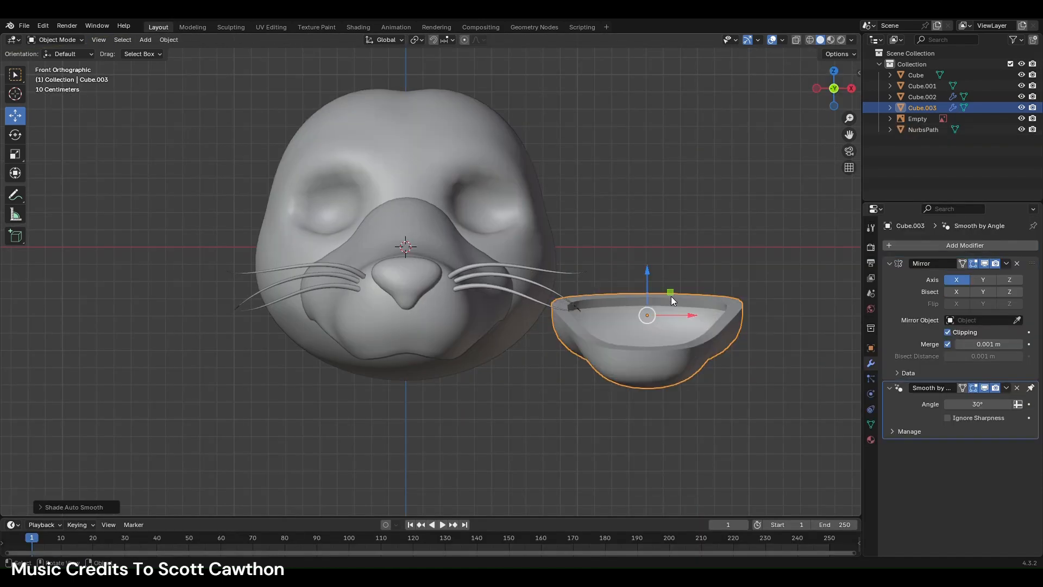
# - Move the lower jaw about -1.4 m along X to centre it under the muzzle, and save the file
pyautogui.moveTo(689, 319); pyautogui.dragTo(449, 318)
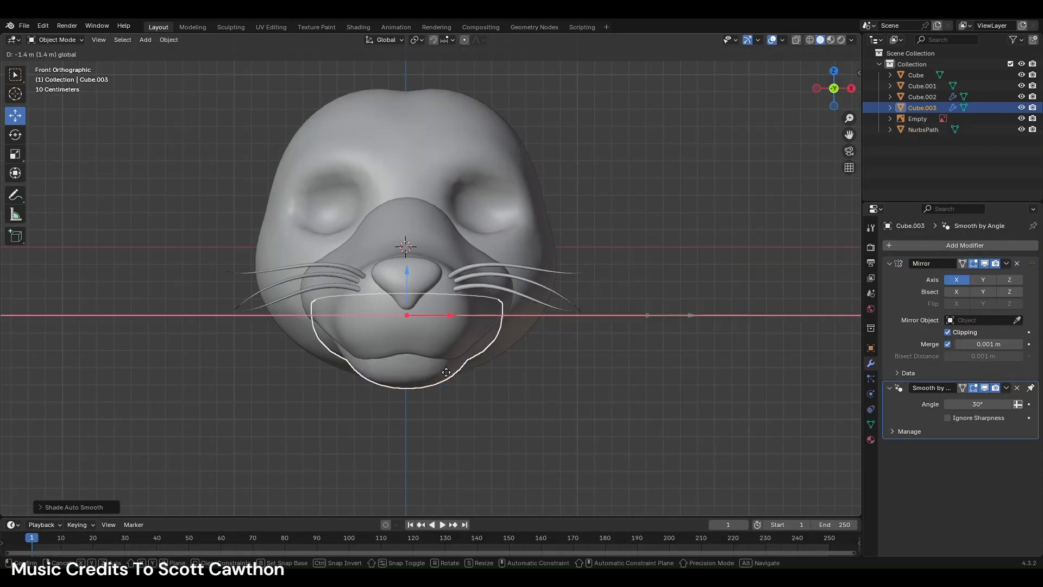
pyautogui.click(570, 419)
pyautogui.click(26, 25)
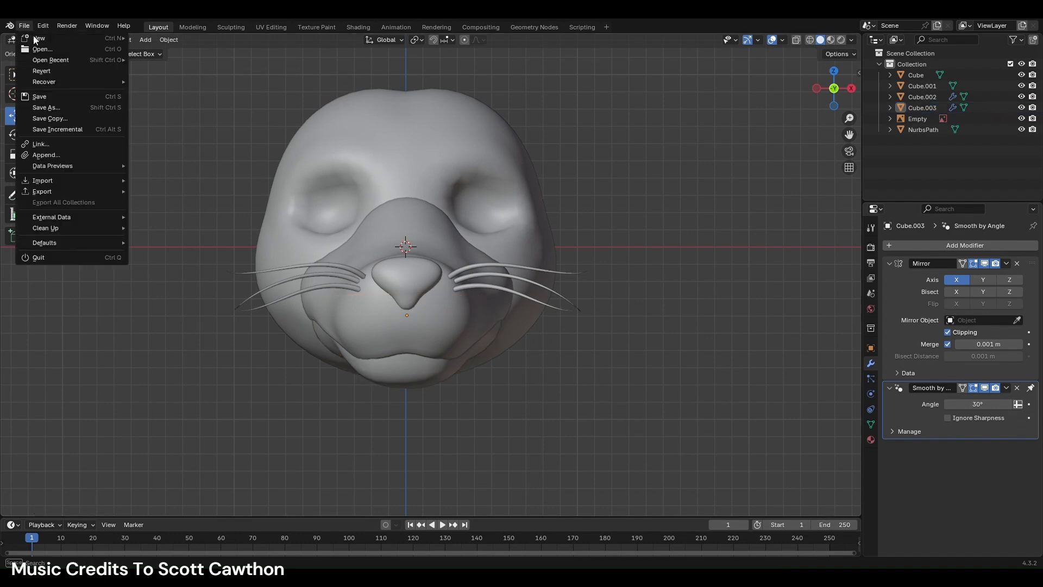
pyautogui.click(25, 26)
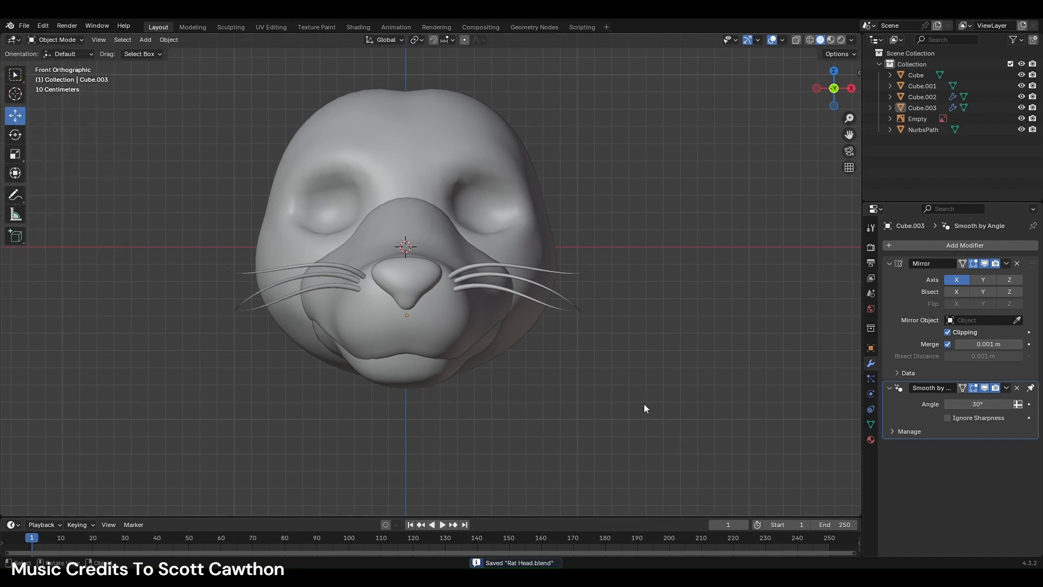
# - Add a UV sphere for the eye and rotate it in the right side view
pyautogui.hotkey('shift', 'a')
pyautogui.moveTo(511, 267)
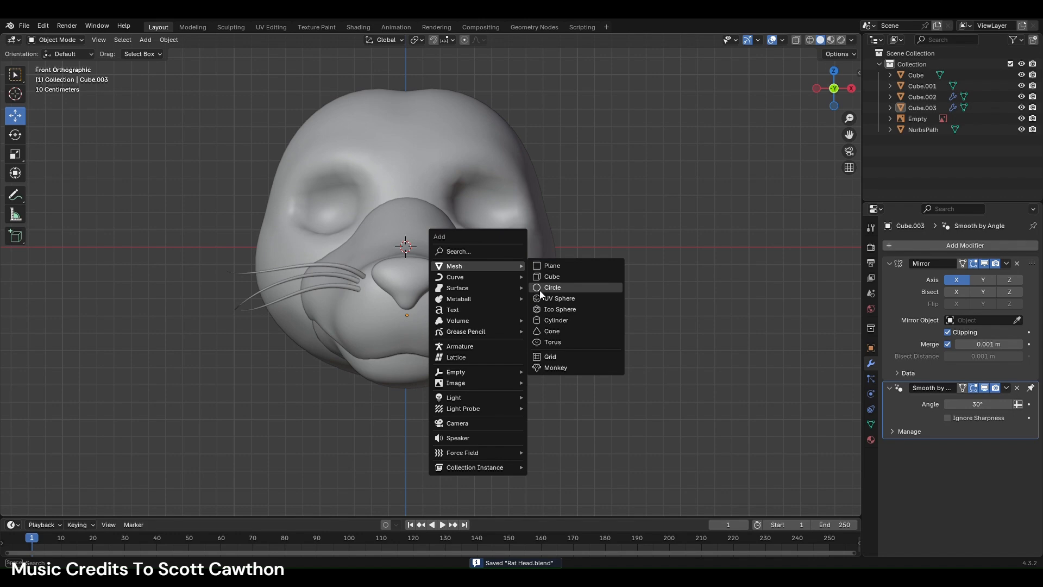
pyautogui.click(547, 298)
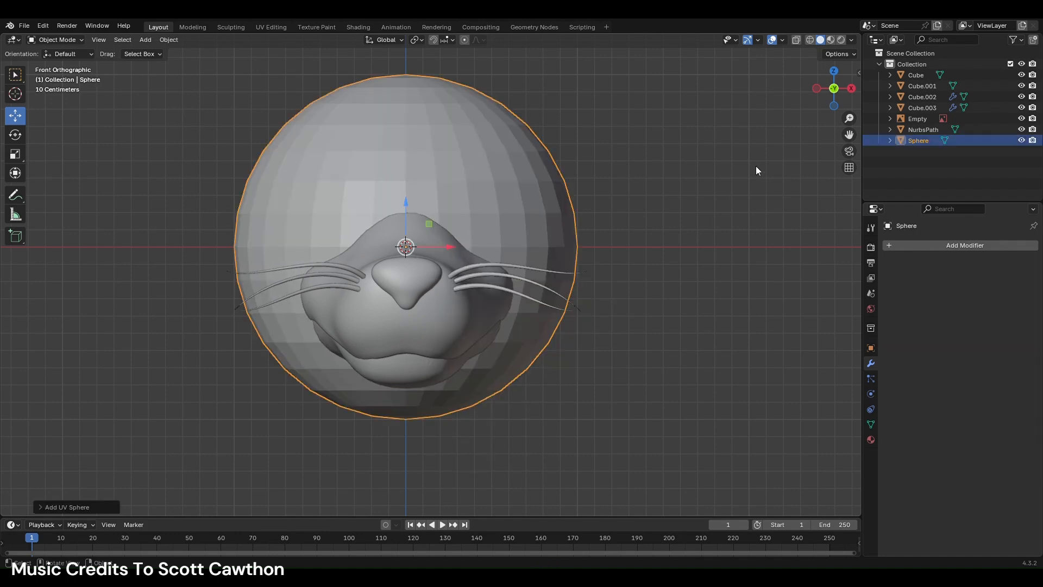
pyautogui.click(851, 89)
pyautogui.press('r')
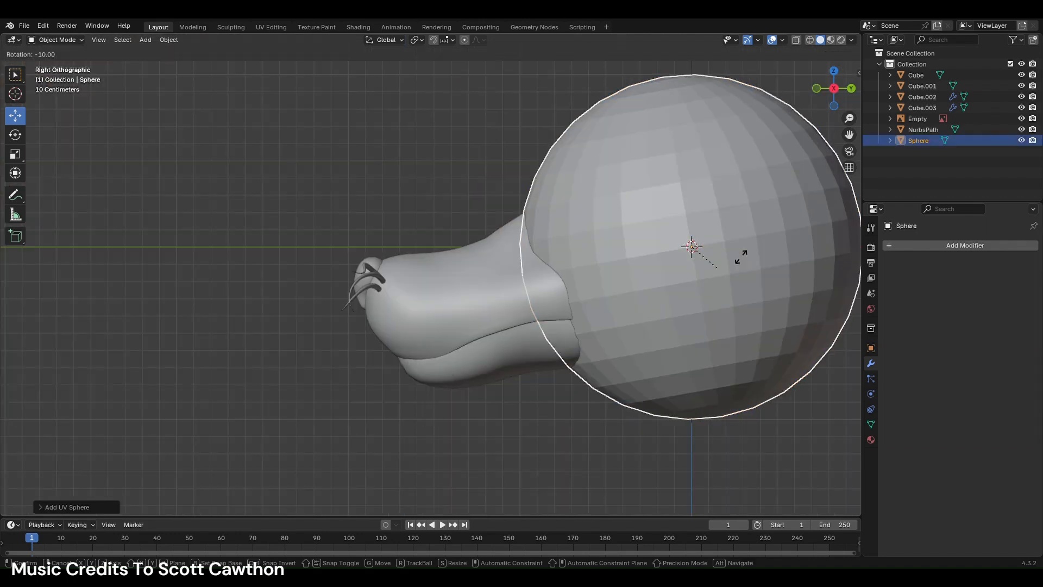
pyautogui.click(804, 144)
# - Apply Shade Auto Smooth to the eye sphere and scale it down to less than half its size
pyautogui.rightClick(788, 139)
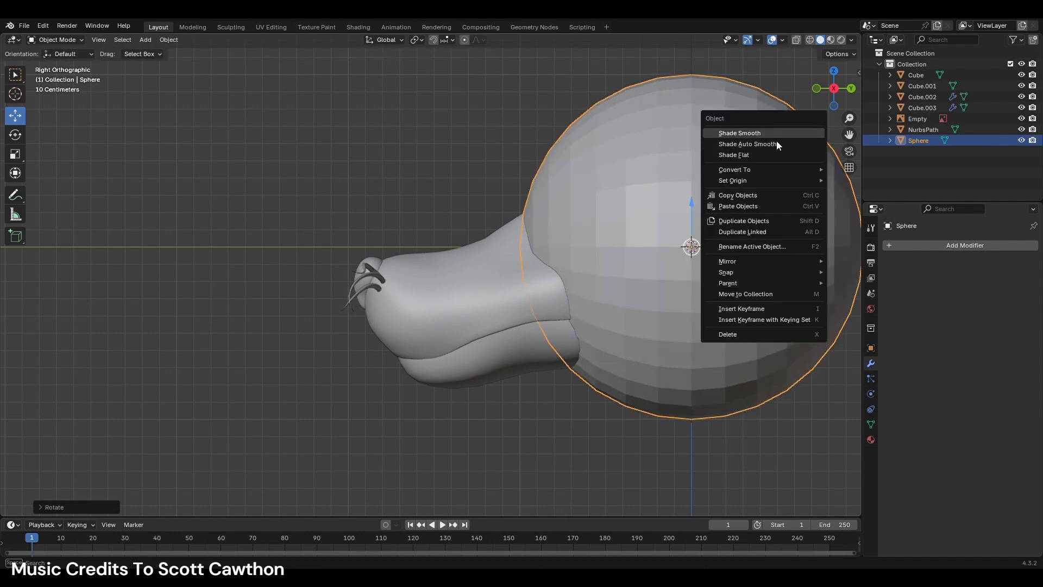
pyautogui.click(779, 136)
pyautogui.press('s')
pyautogui.click(741, 290)
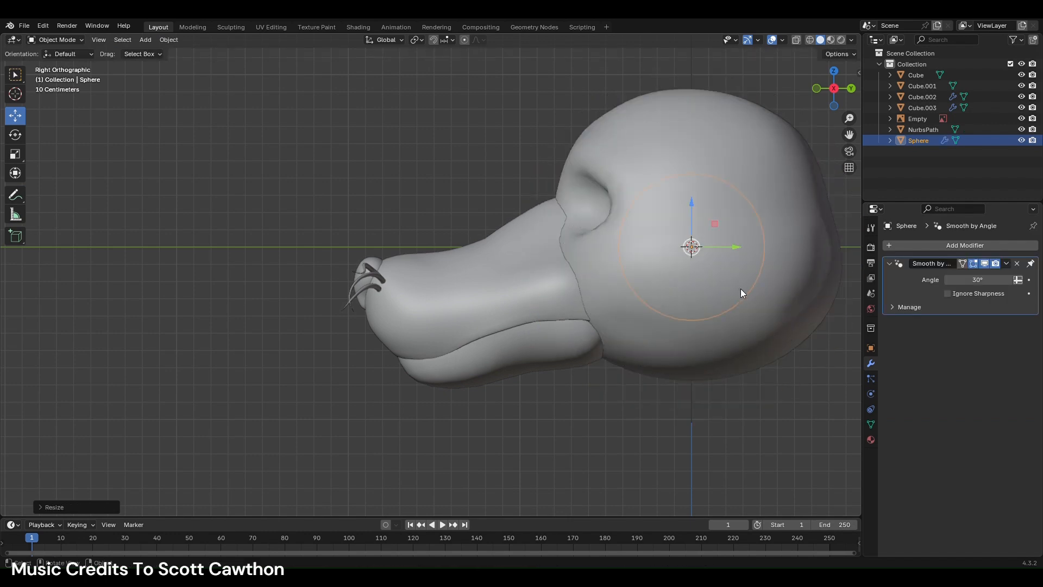
# - Add a Mirror modifier on the X axis to the eye sphere, with the head (Cube) as the mirror object
pyautogui.click(911, 245)
pyautogui.write('mir')
pyautogui.press('Return')
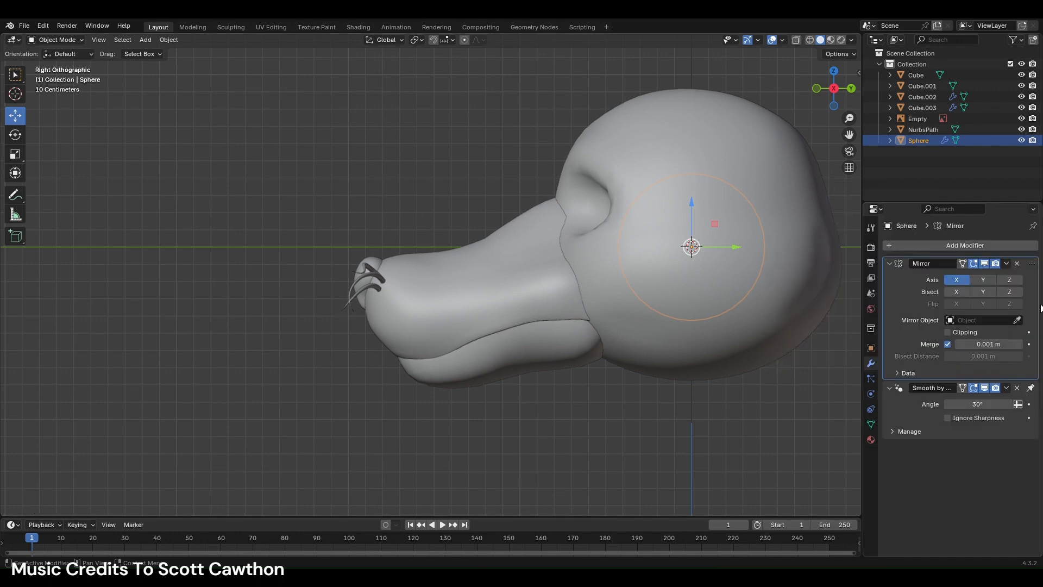
pyautogui.click(1022, 323)
pyautogui.click(759, 251)
# - Position the eye sphere in the eye socket from the side and front views, and scale it down to fit
pyautogui.press('g')
pyautogui.click(575, 190)
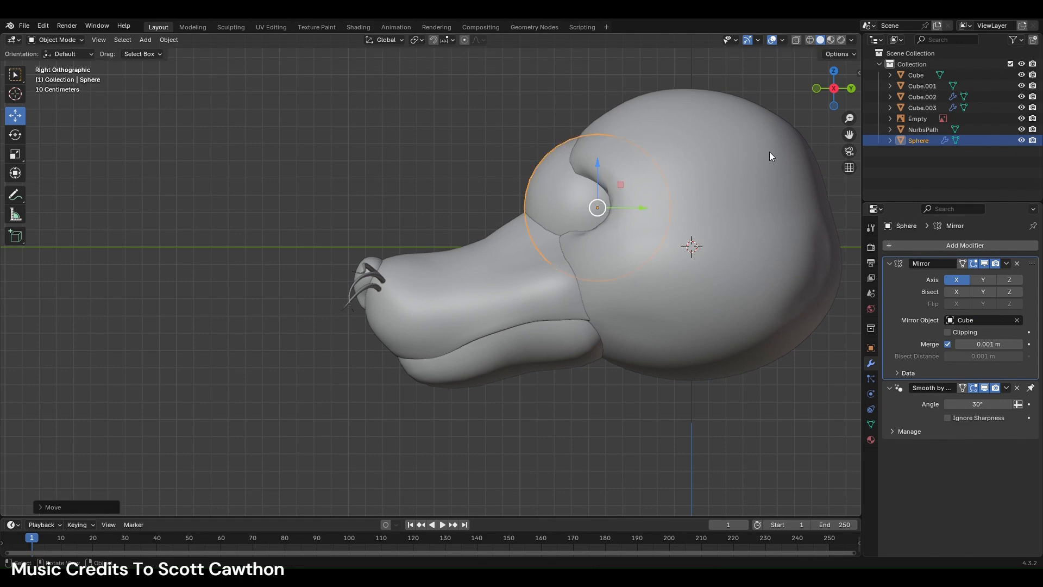
pyautogui.click(816, 91)
pyautogui.press('g')
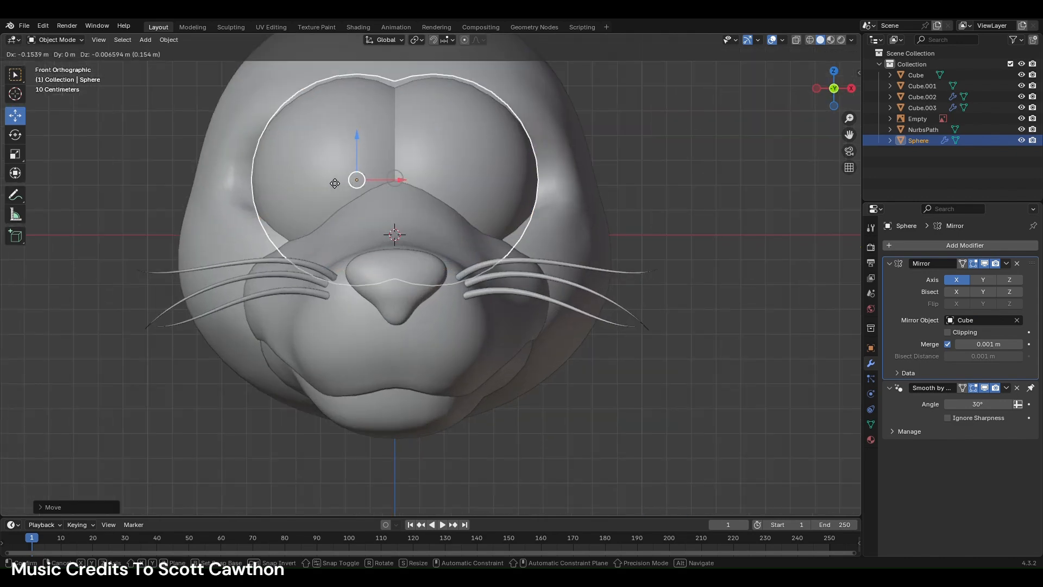
pyautogui.click(303, 205)
pyautogui.press('s')
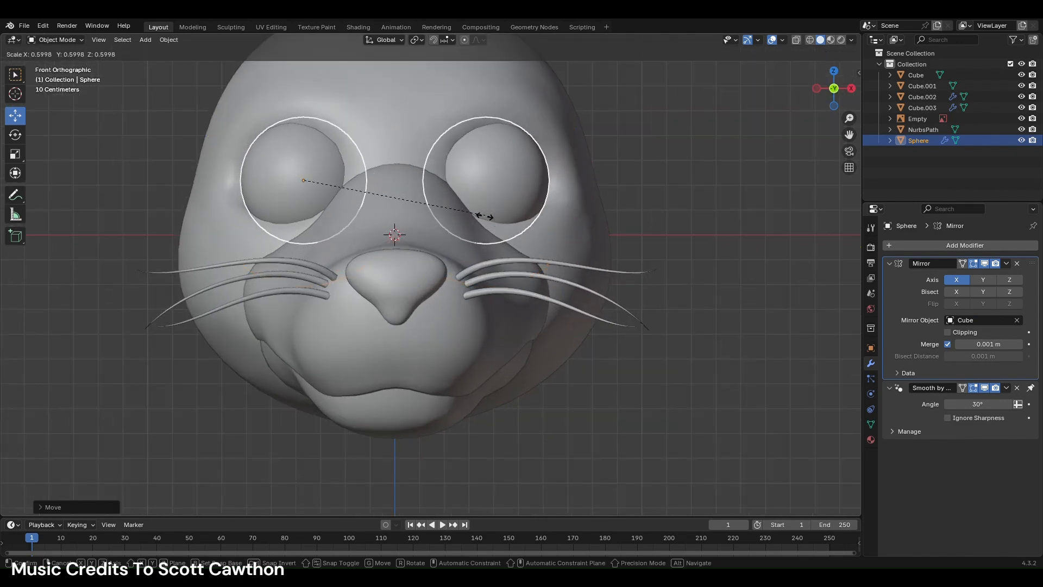
pyautogui.click(433, 212)
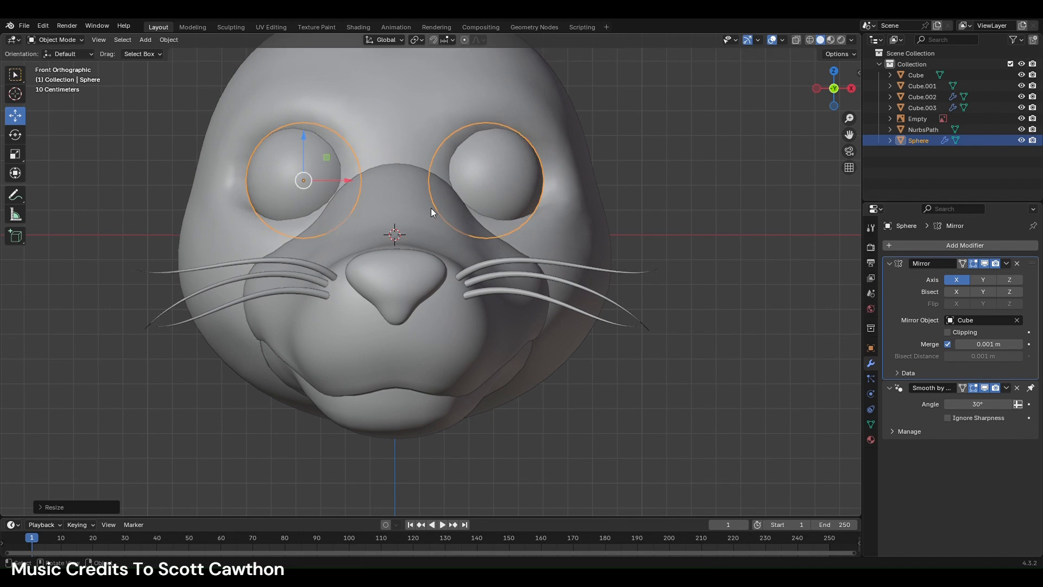
# - Move the eyeball slightly backward along Y in the left side view so it sits deeper in the socket
pyautogui.click(819, 89)
pyautogui.press('g')
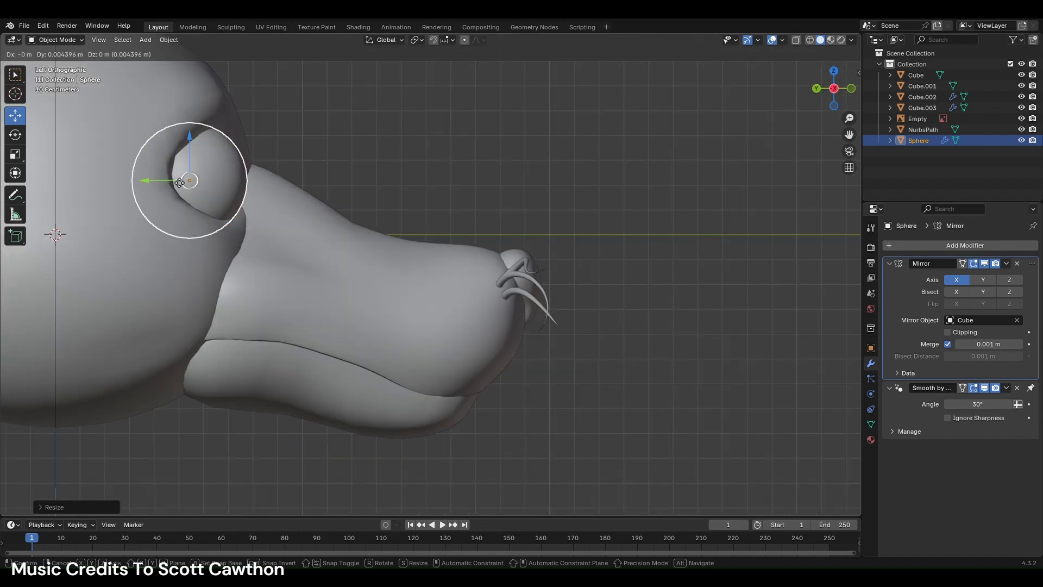
pyautogui.click(195, 175)
pyautogui.click(850, 88)
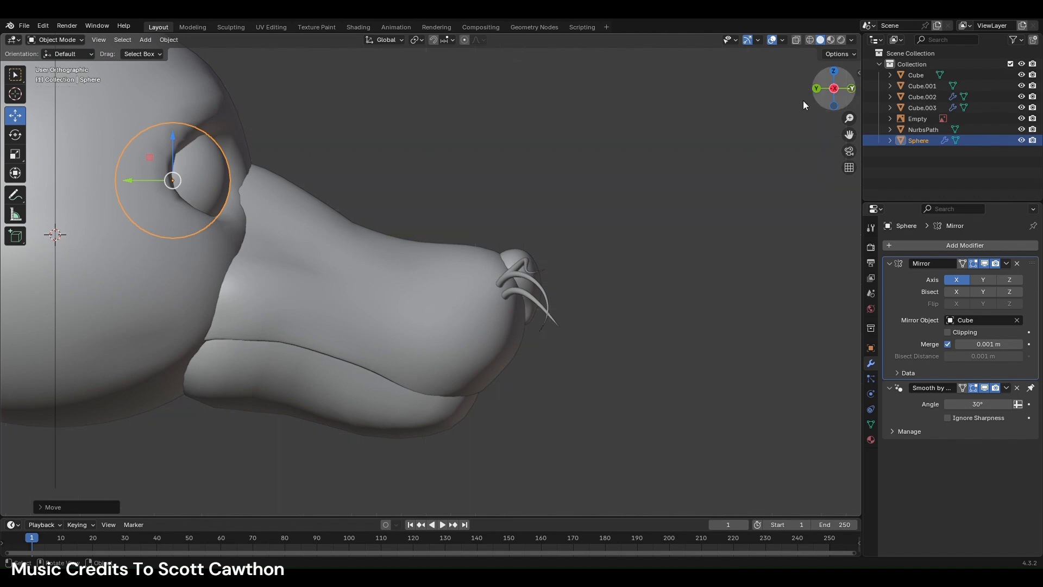
pyautogui.press('g')
pyautogui.press('x')
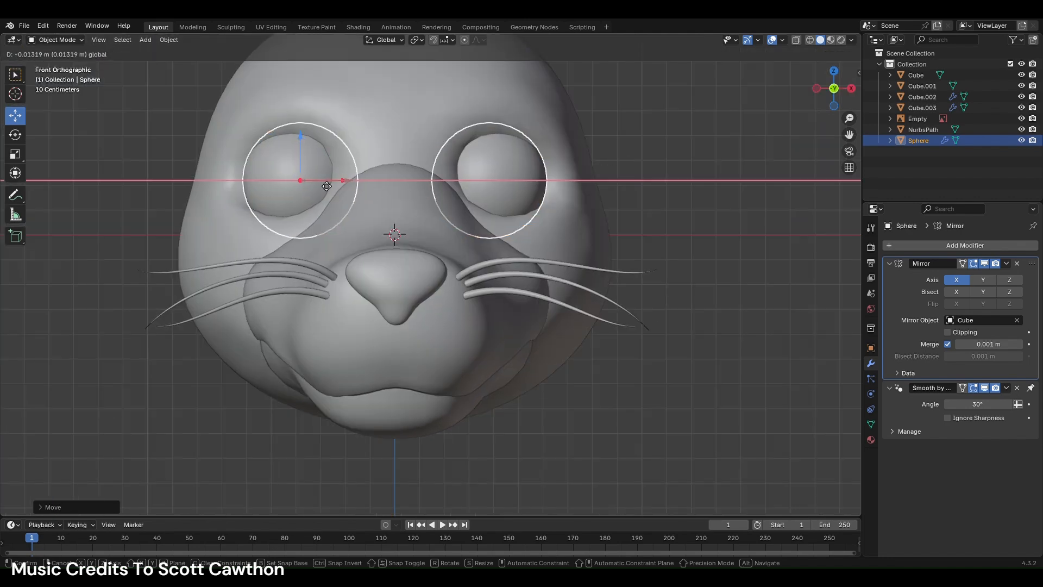
pyautogui.press('Escape')
# - Deselect the eyeball, select the head and switch to sculpting it
pyautogui.scroll(-2, 326, 183)
pyautogui.scroll(-1, 339, 190)
pyautogui.click(566, 168)
pyautogui.scroll(-2, 560, 168)
pyautogui.click(369, 229)
pyautogui.moveTo(370, 230); pyautogui.dragTo(425, 234, button='middle')
pyautogui.scroll(3, 410, 232)
pyautogui.moveTo(233, 240); pyautogui.dragTo(225, 239)
pyautogui.click(292, 207)
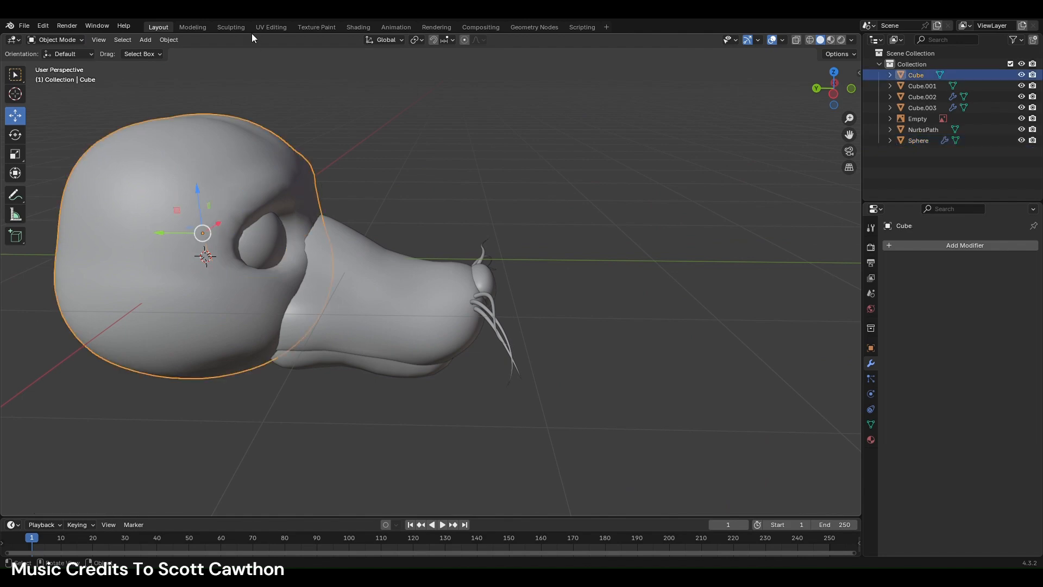
pyautogui.click(239, 25)
pyautogui.scroll(-1, 664, 294)
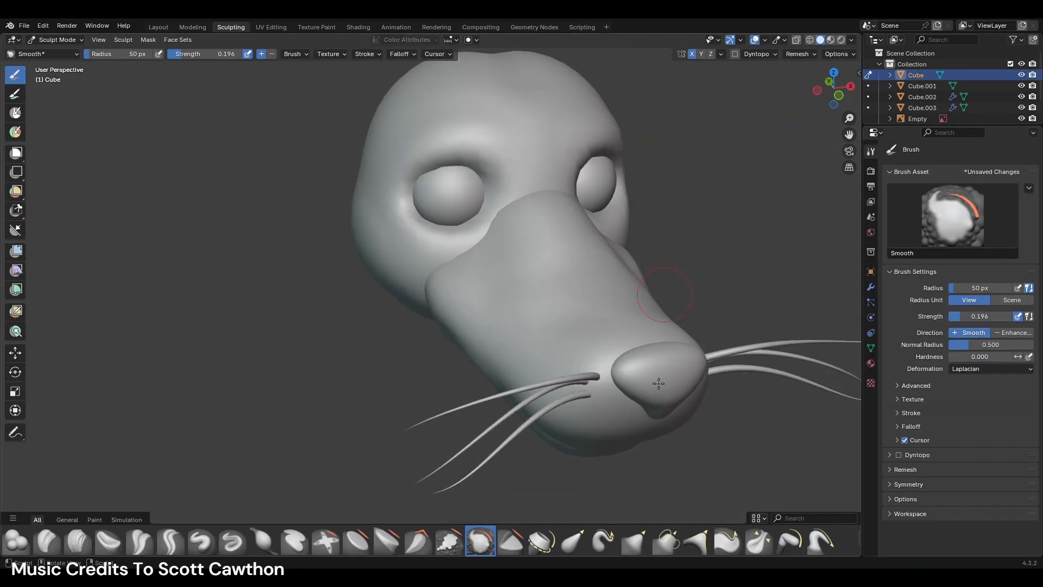
# - Reshape the eye socket rims around the eyeballs with the Elastic Grab brush from the front view
pyautogui.click(582, 542)
pyautogui.click(839, 96)
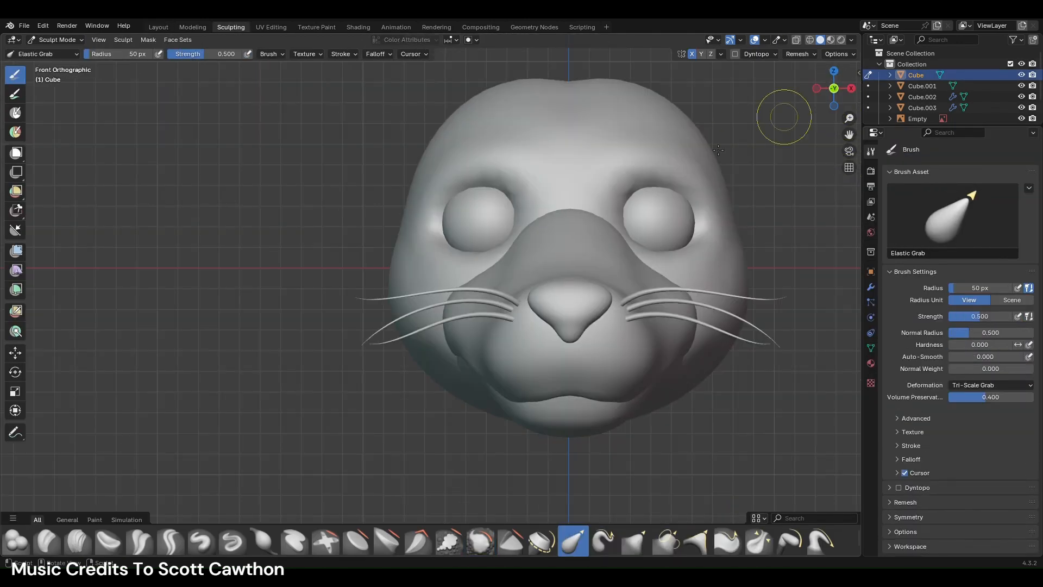
pyautogui.moveTo(499, 189)
pyautogui.mouseDown()
pyautogui.moveTo(498, 214)
pyautogui.moveTo(438, 227)
pyautogui.moveTo(440, 241)
pyautogui.mouseUp()
pyautogui.moveTo(512, 249)
pyautogui.mouseDown()
pyautogui.moveTo(523, 234)
pyautogui.moveTo(514, 230)
pyautogui.moveTo(524, 236)
pyautogui.mouseUp()
pyautogui.moveTo(512, 201)
pyautogui.mouseDown()
pyautogui.moveTo(499, 204)
pyautogui.moveTo(531, 181)
pyautogui.mouseUp()
pyautogui.scroll(1, 540, 216)
pyautogui.moveTo(449, 200); pyautogui.dragTo(443, 198)
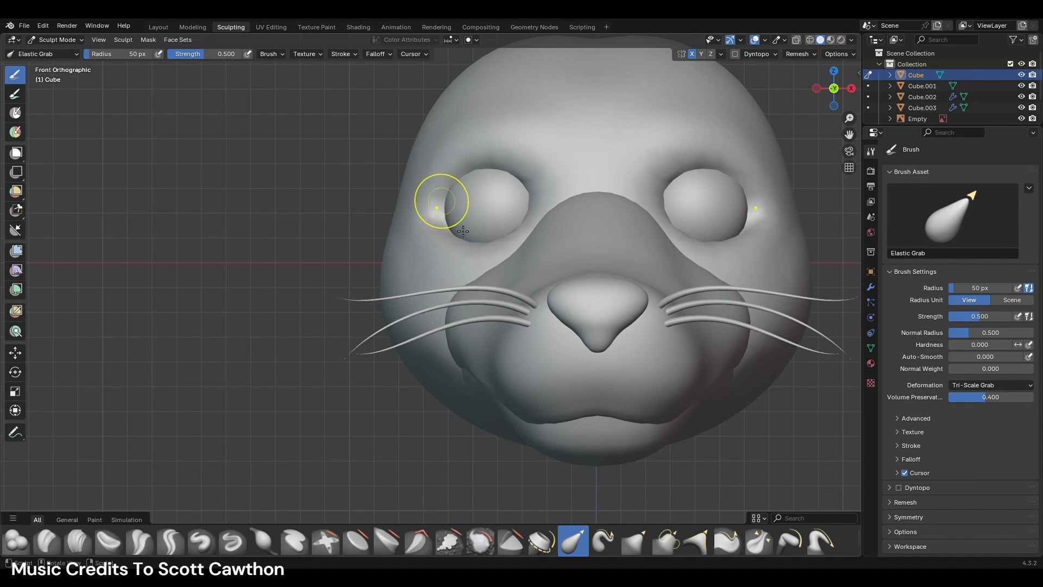
# - Pull the lower and outer edges of the eye sockets closer to the eyeballs with Elastic Grab
pyautogui.scroll(-1, 493, 226)
pyautogui.scroll(-5, 496, 217)
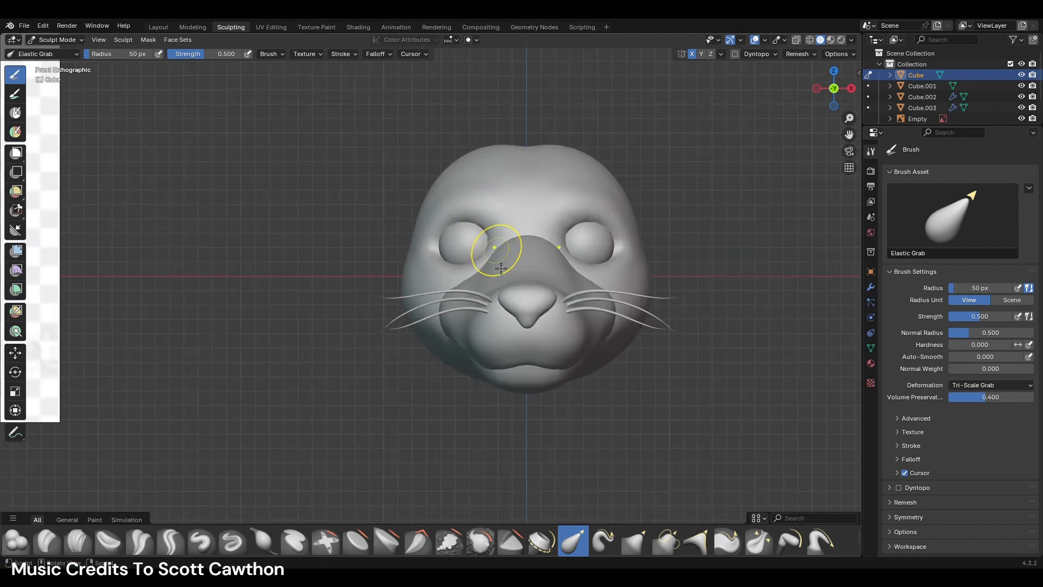
pyautogui.moveTo(457, 267)
pyautogui.mouseDown()
pyautogui.moveTo(443, 264)
pyautogui.moveTo(444, 241)
pyautogui.mouseUp()
pyautogui.scroll(5, 443, 264)
pyautogui.moveTo(446, 232); pyautogui.dragTo(445, 224)
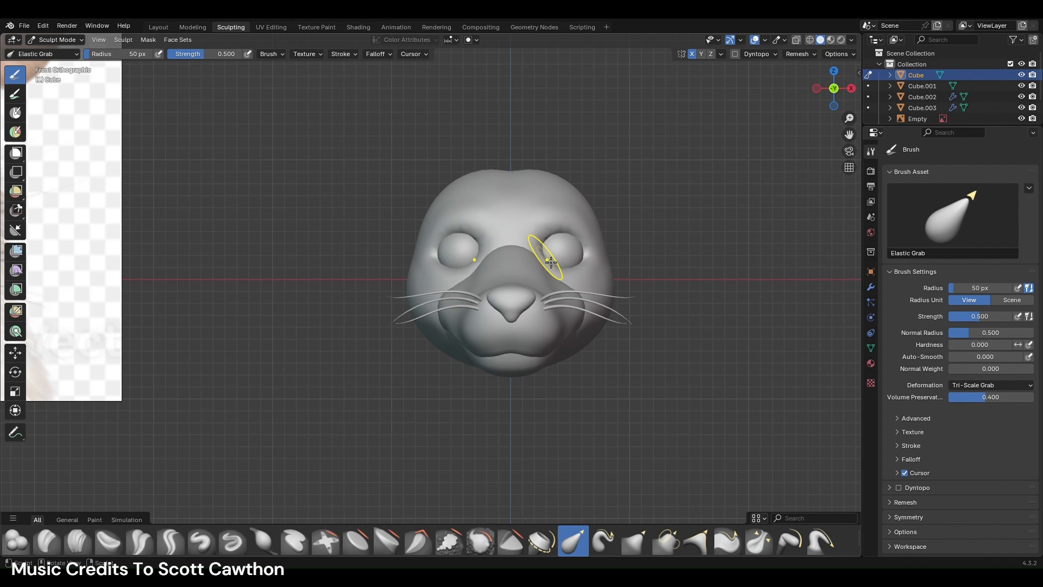
pyautogui.moveTo(459, 258)
pyautogui.mouseDown()
pyautogui.moveTo(462, 274)
pyautogui.moveTo(461, 259)
pyautogui.mouseUp()
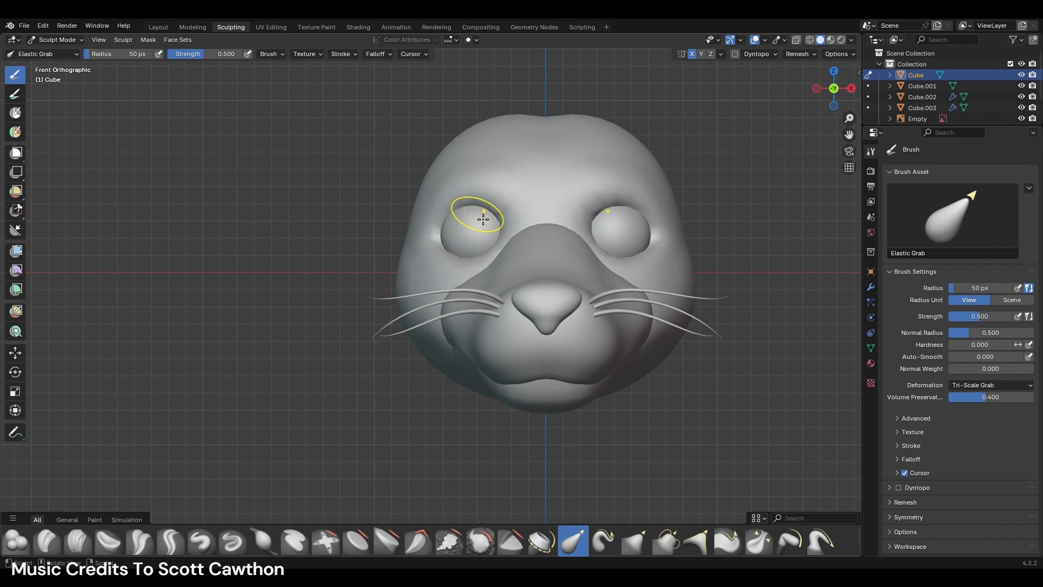
# - Try to build up the brow and upper eye socket rims with the Blob brush
pyautogui.click(16, 541)
pyautogui.scroll(2, 510, 217)
pyautogui.moveTo(531, 152); pyautogui.dragTo(468, 166)
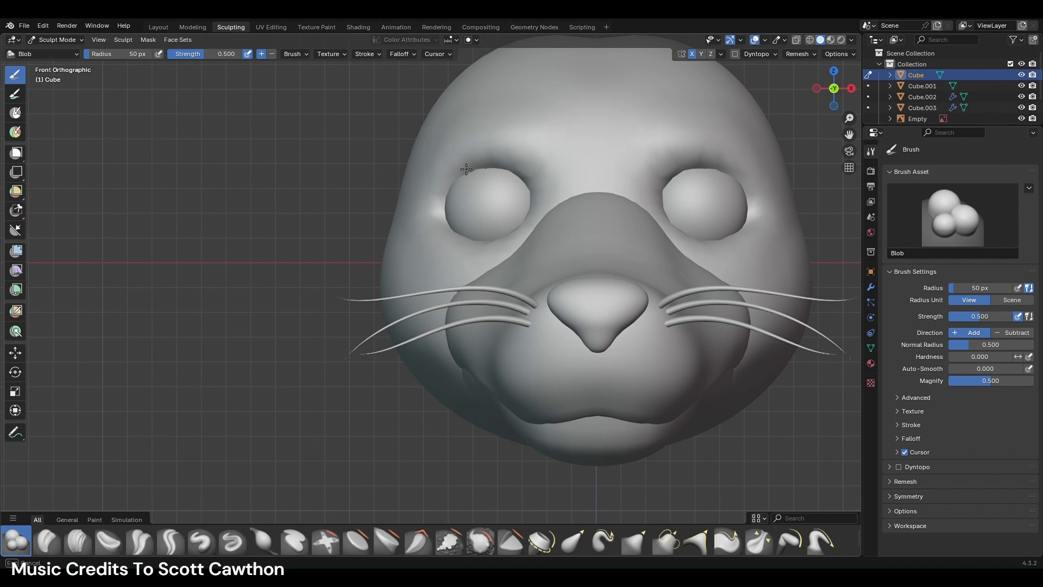
pyautogui.moveTo(514, 136); pyautogui.dragTo(543, 156)
pyautogui.scroll(-3, 517, 202)
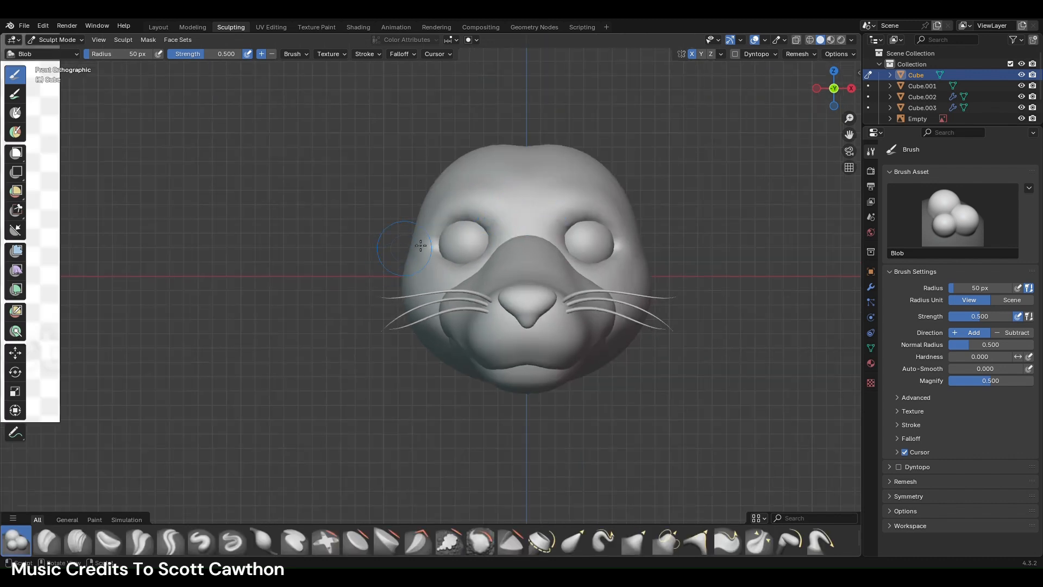
pyautogui.moveTo(474, 227); pyautogui.dragTo(459, 237)
pyautogui.scroll(-1, 550, 372)
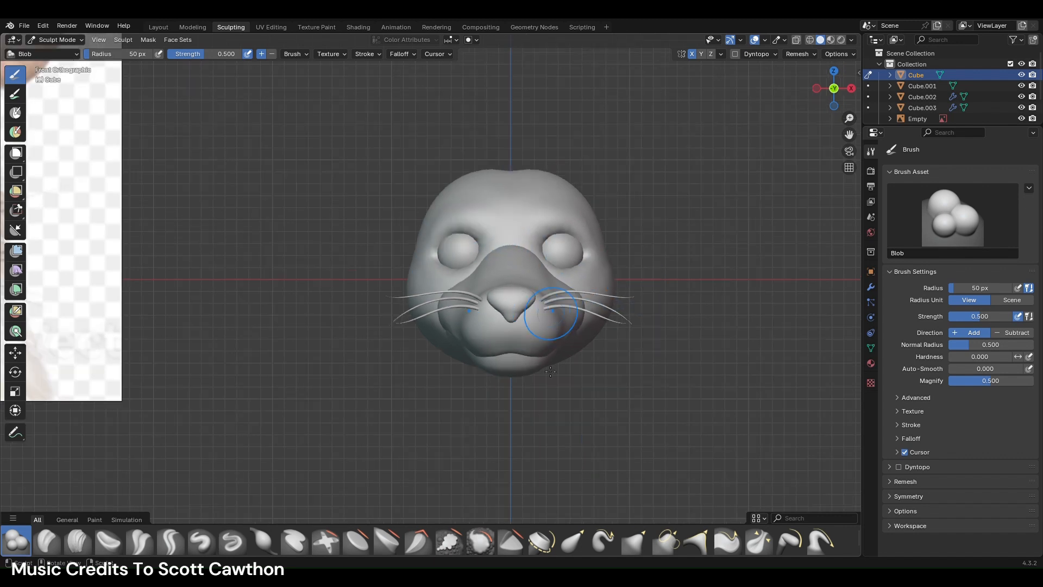
# - Adjust the eye socket rims with Elastic Grab from the front and left side views
pyautogui.click(573, 541)
pyautogui.scroll(1, 490, 244)
pyautogui.moveTo(481, 235)
pyautogui.mouseDown()
pyautogui.moveTo(467, 247)
pyautogui.moveTo(468, 220)
pyautogui.mouseUp()
pyautogui.moveTo(442, 249); pyautogui.dragTo(760, 163, button='middle')
pyautogui.click(822, 88)
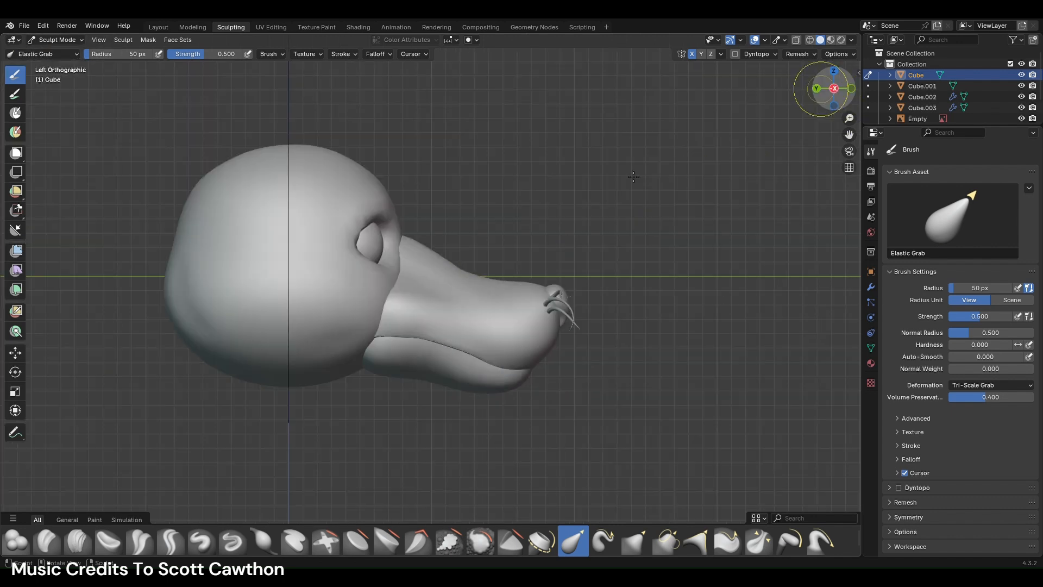
pyautogui.moveTo(363, 244); pyautogui.dragTo(371, 247)
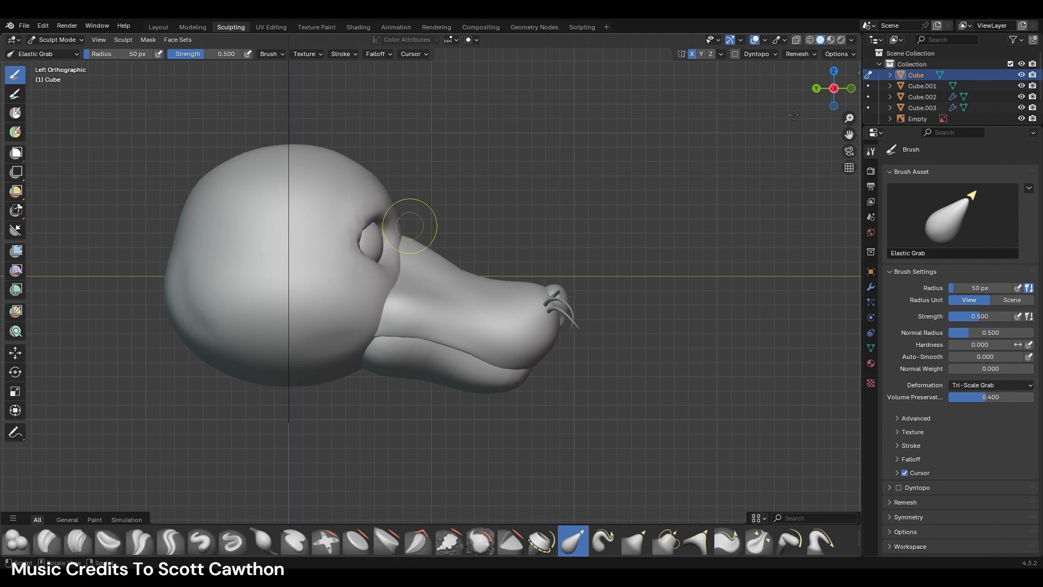
pyautogui.click(852, 89)
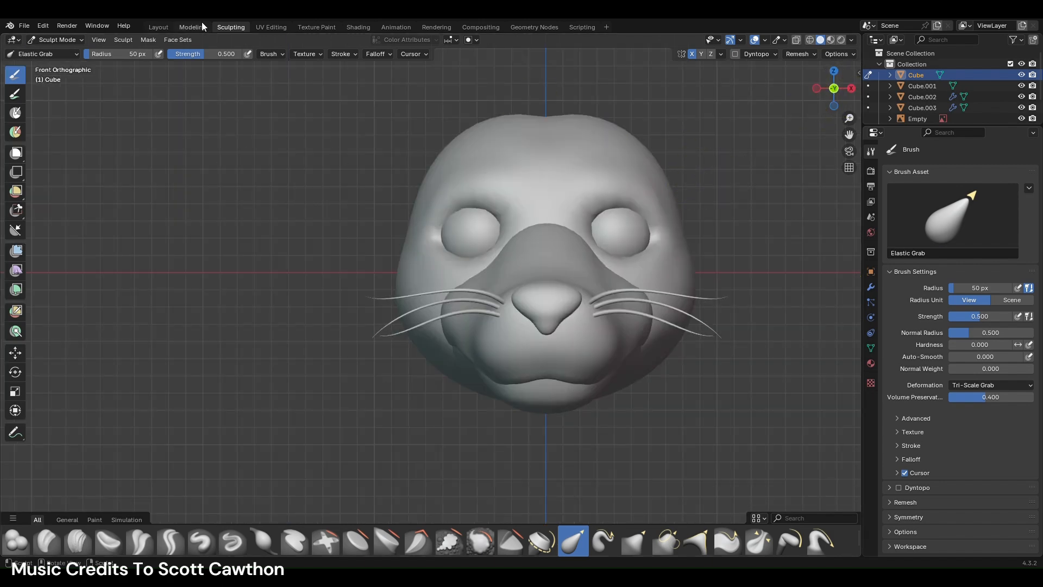
# - Add a Subdivision modifier with viewport level 1 to the head and return to sculpting
pyautogui.click(169, 27)
pyautogui.hotkey('ctrl', '1')
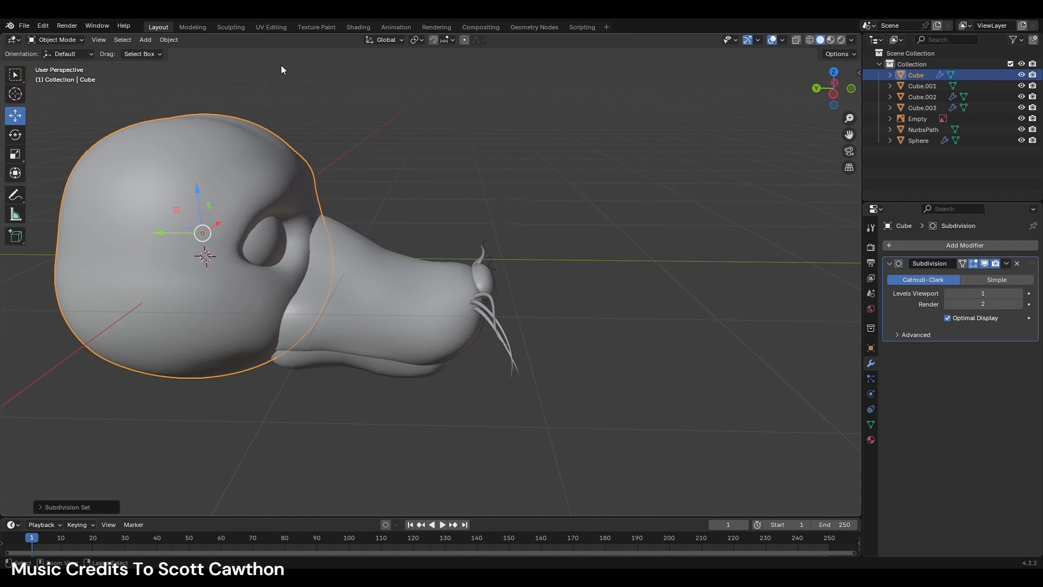
pyautogui.click(239, 29)
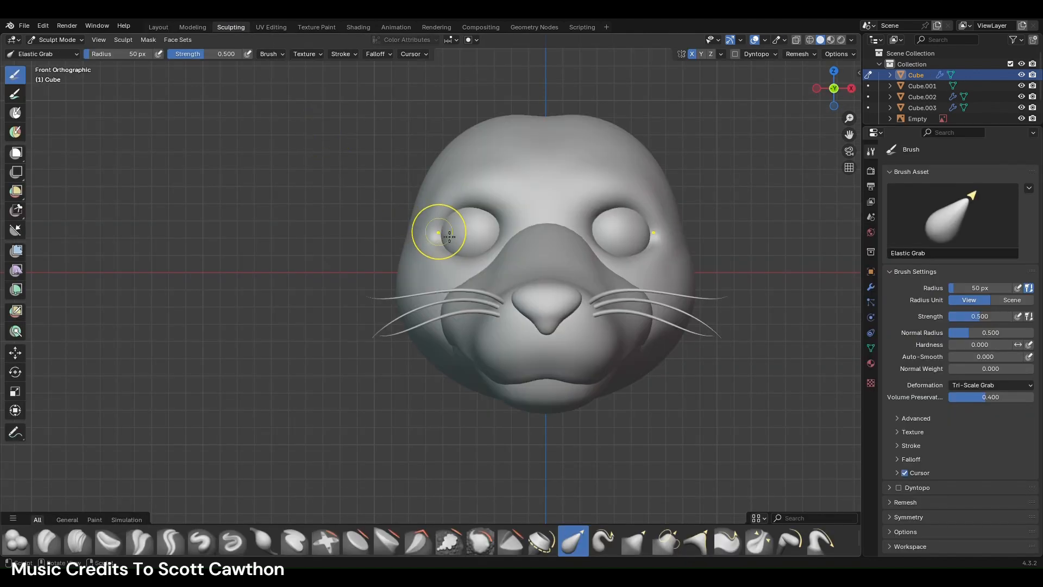
# - Refine the inner and outer eye socket edges on the subdivided head with Elastic Grab, from the front and left side
pyautogui.moveTo(452, 235); pyautogui.dragTo(453, 228)
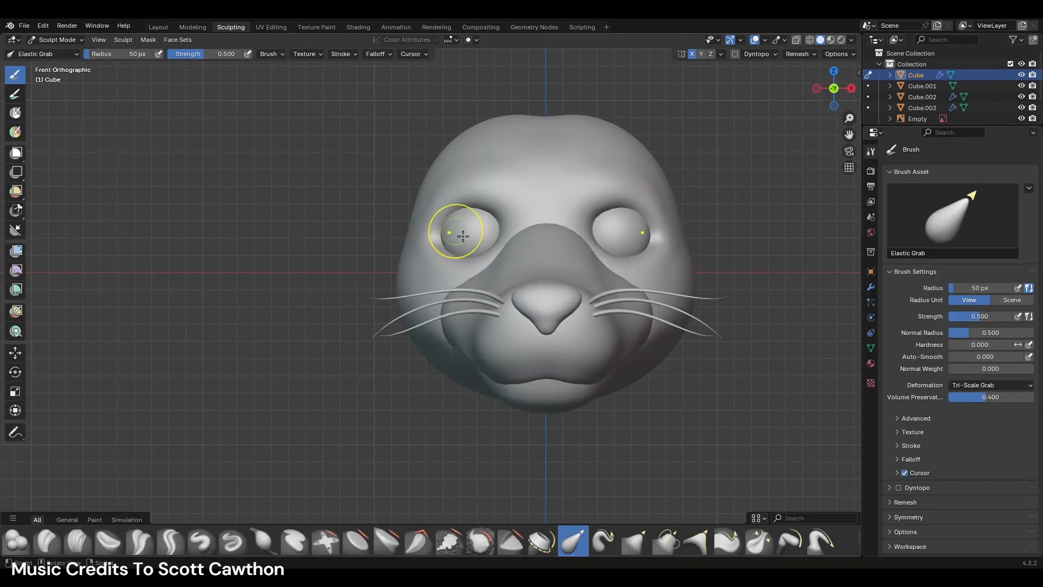
pyautogui.click(870, 286)
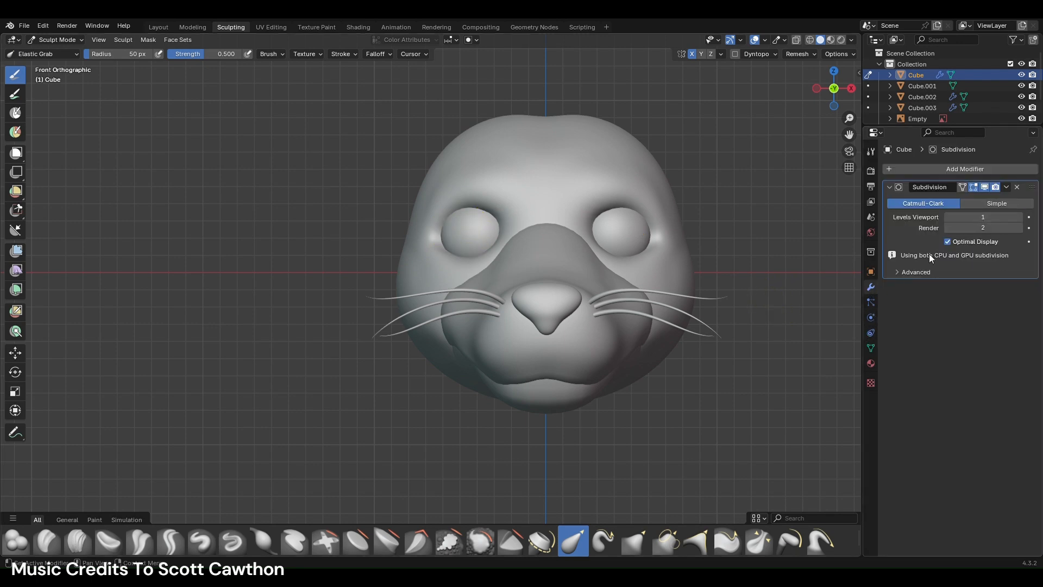
pyautogui.moveTo(508, 223); pyautogui.dragTo(518, 227)
pyautogui.moveTo(451, 238); pyautogui.dragTo(625, 218, button='middle')
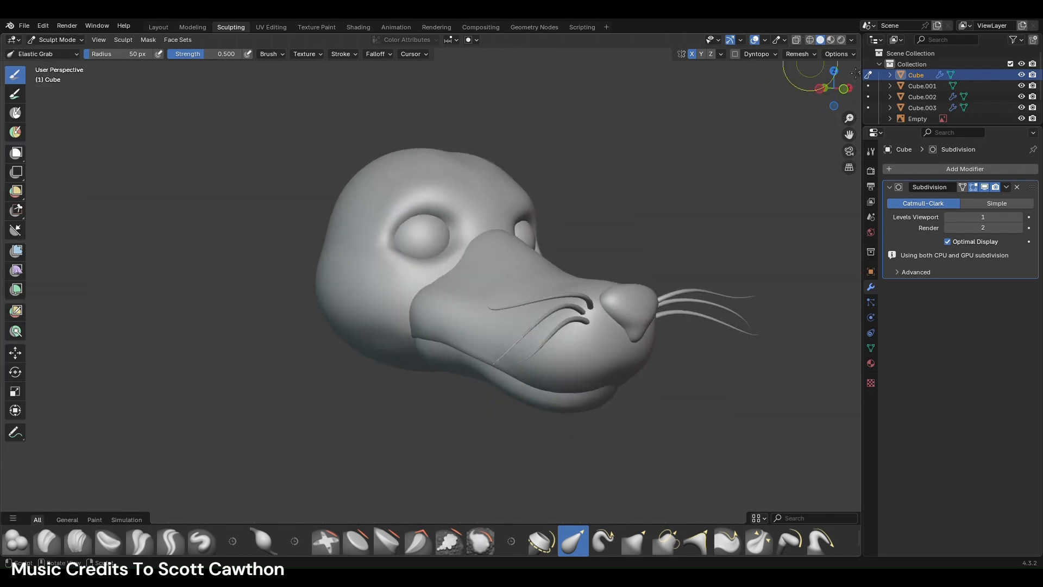
pyautogui.click(827, 97)
pyautogui.click(816, 88)
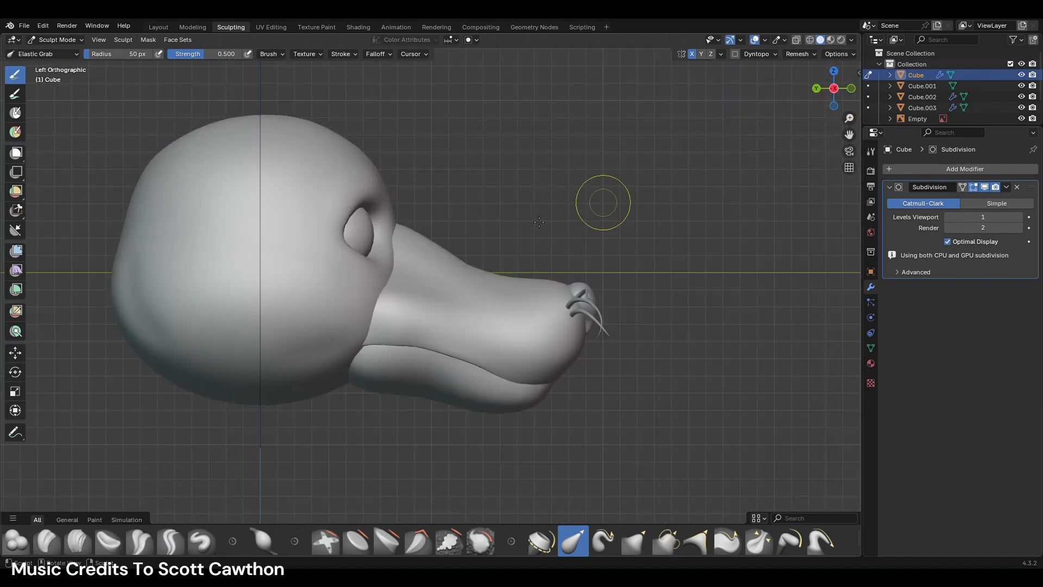
pyautogui.moveTo(350, 239); pyautogui.dragTo(356, 227)
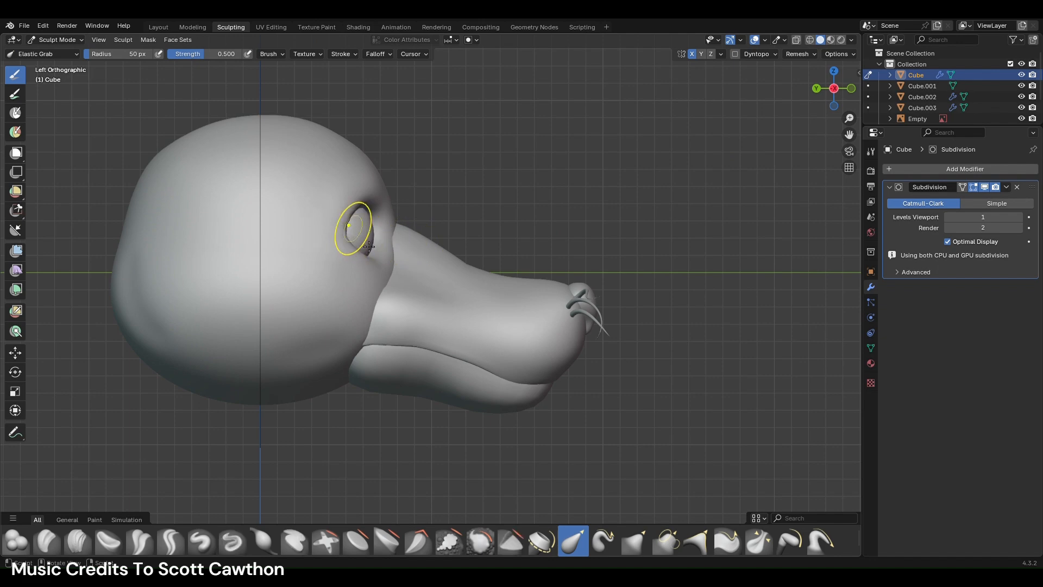
# - Compare the front view with the rat reference and adjust the sides of the head beside the eyes with Elastic Grab
pyautogui.click(852, 88)
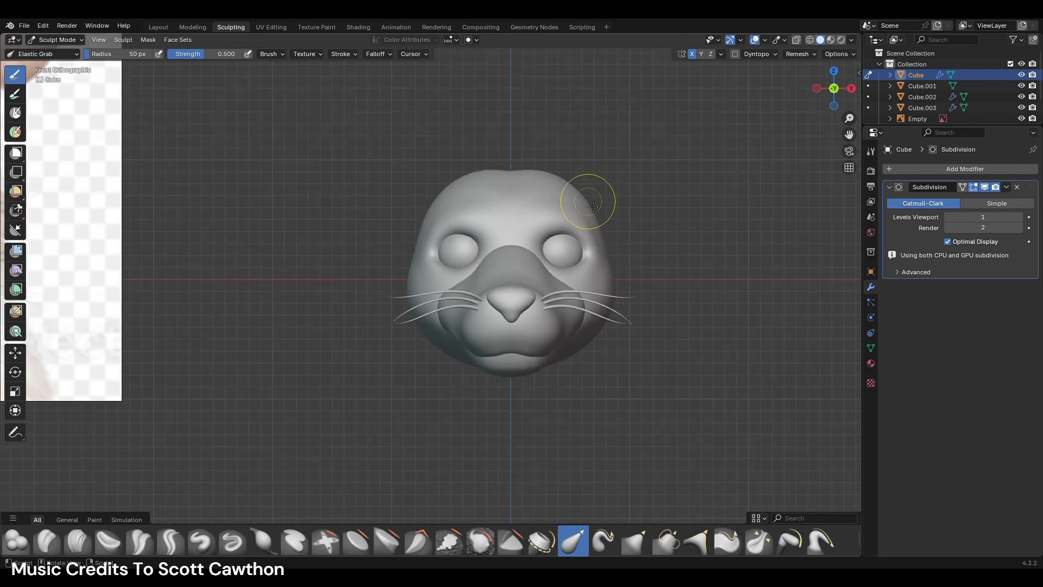
pyautogui.scroll(1, 462, 261)
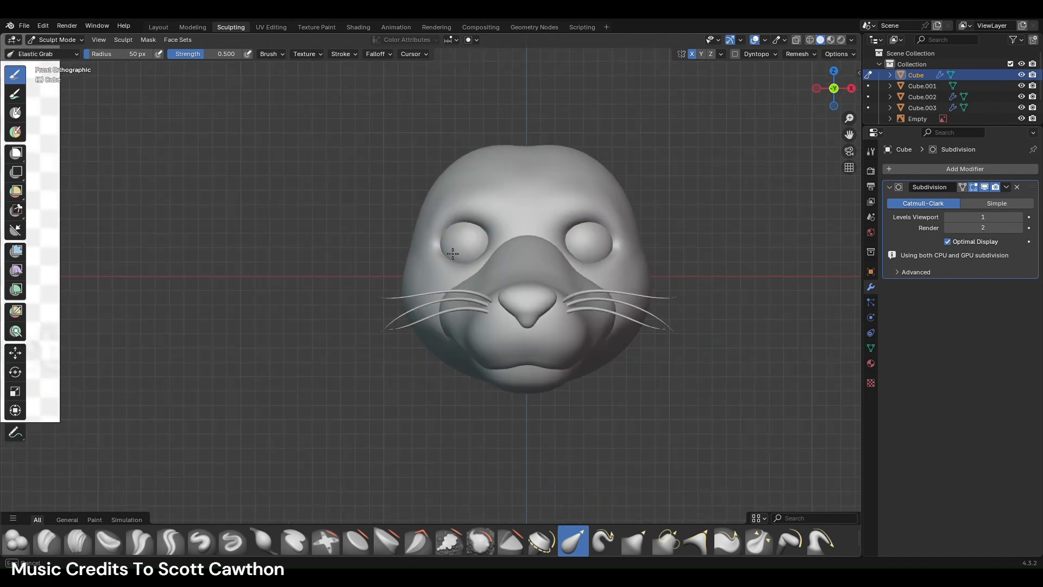
pyautogui.scroll(-4, 544, 218)
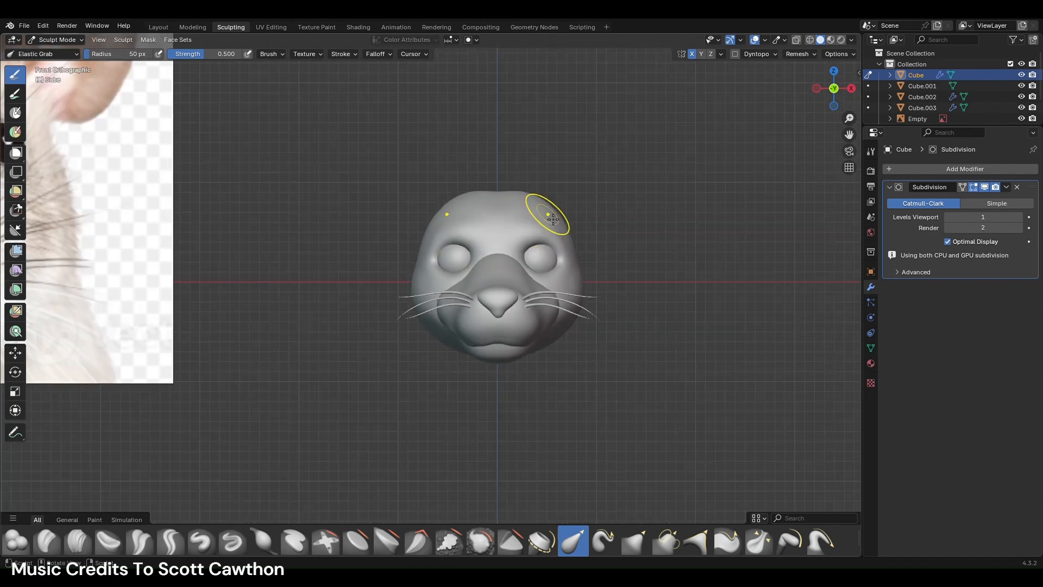
pyautogui.scroll(-2, 541, 225)
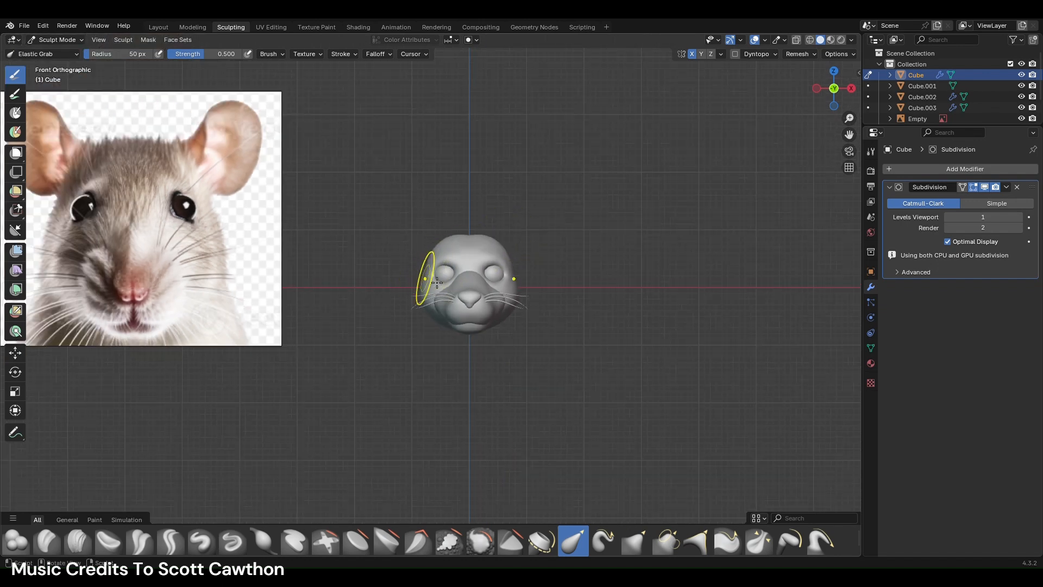
pyautogui.scroll(2, 478, 261)
pyautogui.moveTo(423, 293); pyautogui.dragTo(427, 247)
pyautogui.scroll(2, 494, 248)
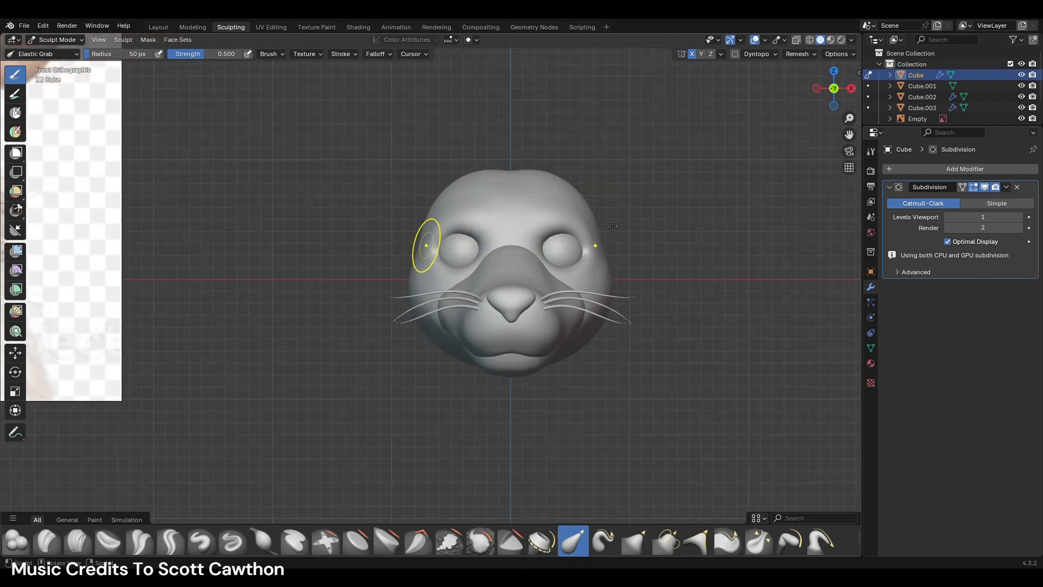
# - Reshape the back of the skull and the cheek edge behind the snout with Elastic Grab from the right side view
pyautogui.click(851, 89)
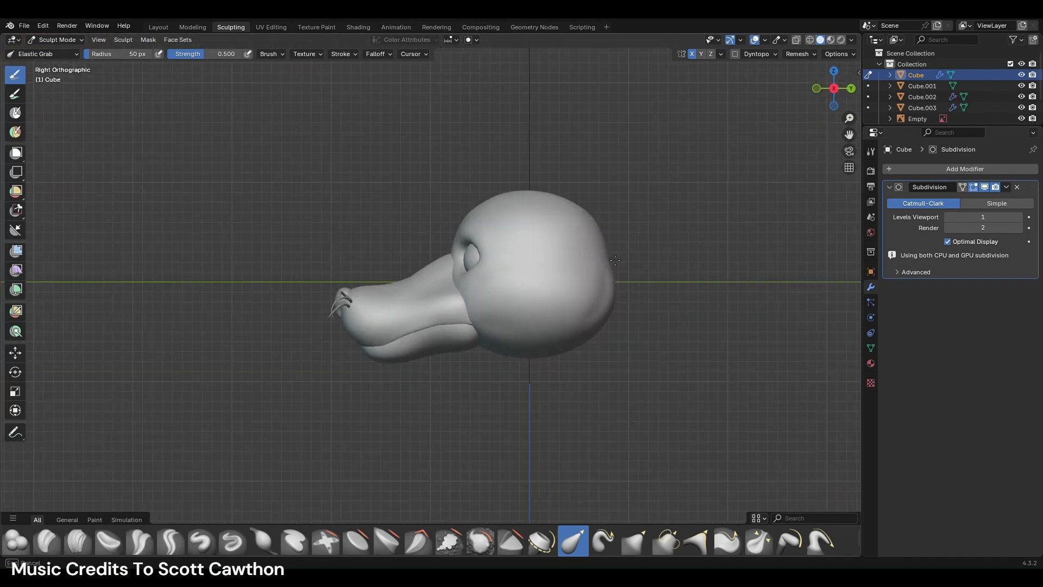
pyautogui.moveTo(609, 261); pyautogui.dragTo(610, 261)
pyautogui.moveTo(594, 216); pyautogui.dragTo(593, 221)
pyautogui.moveTo(609, 270); pyautogui.dragTo(613, 260)
pyautogui.moveTo(493, 310); pyautogui.dragTo(477, 308)
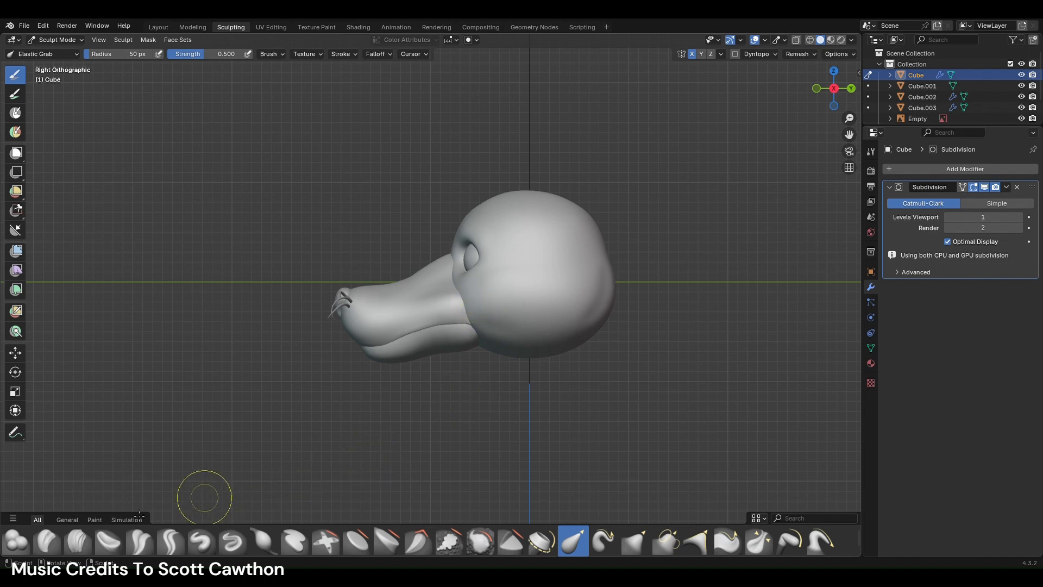
# - Try to bulge the cheeks with the Blob brush and even them out with Scrape/Fill
pyautogui.click(24, 537)
pyautogui.scroll(1, 503, 320)
pyautogui.moveTo(512, 299)
pyautogui.mouseDown()
pyautogui.moveTo(489, 320)
pyautogui.moveTo(538, 332)
pyautogui.moveTo(520, 323)
pyautogui.moveTo(512, 336)
pyautogui.moveTo(552, 288)
pyautogui.moveTo(516, 275)
pyautogui.moveTo(505, 294)
pyautogui.mouseUp()
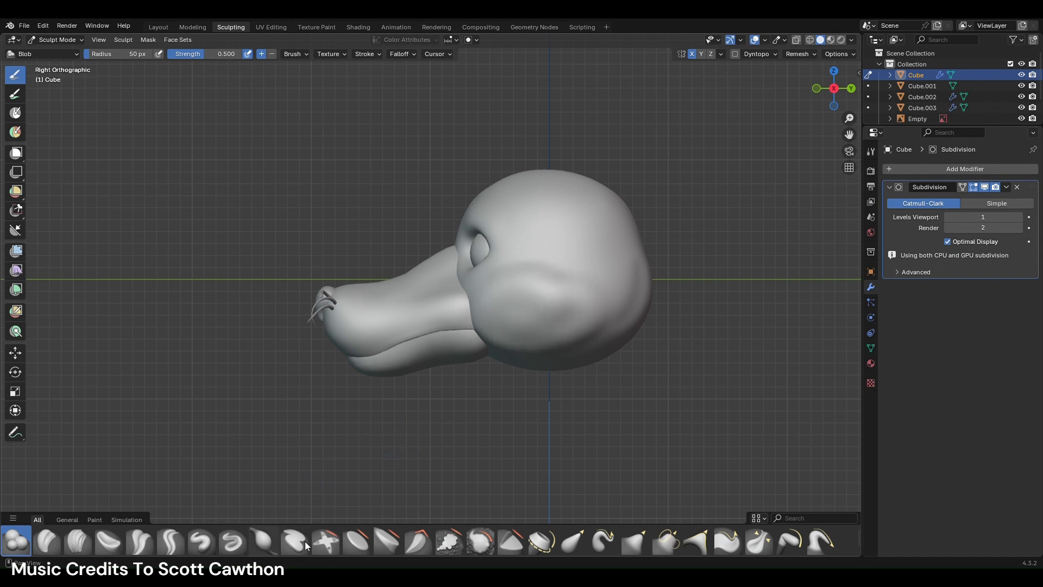
pyautogui.click(458, 540)
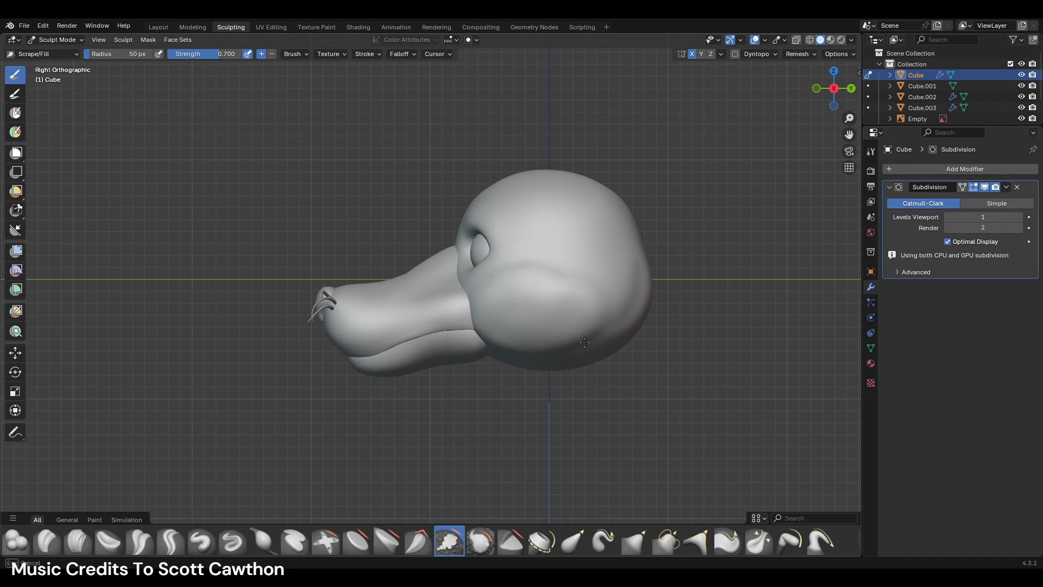
pyautogui.click(817, 88)
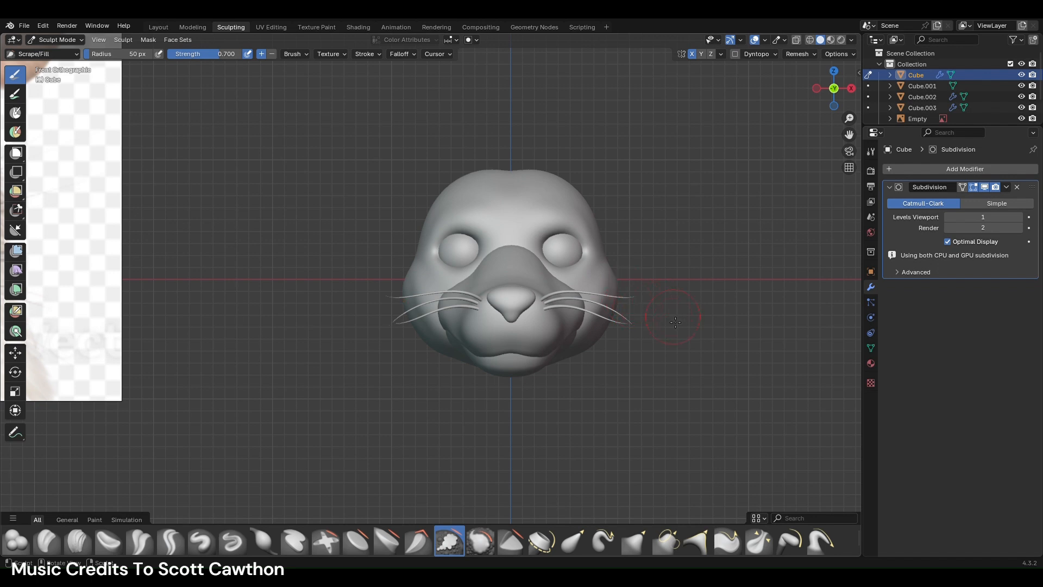
pyautogui.moveTo(675, 315)
pyautogui.mouseDown()
pyautogui.moveTo(631, 297)
pyautogui.moveTo(663, 318)
pyautogui.mouseUp()
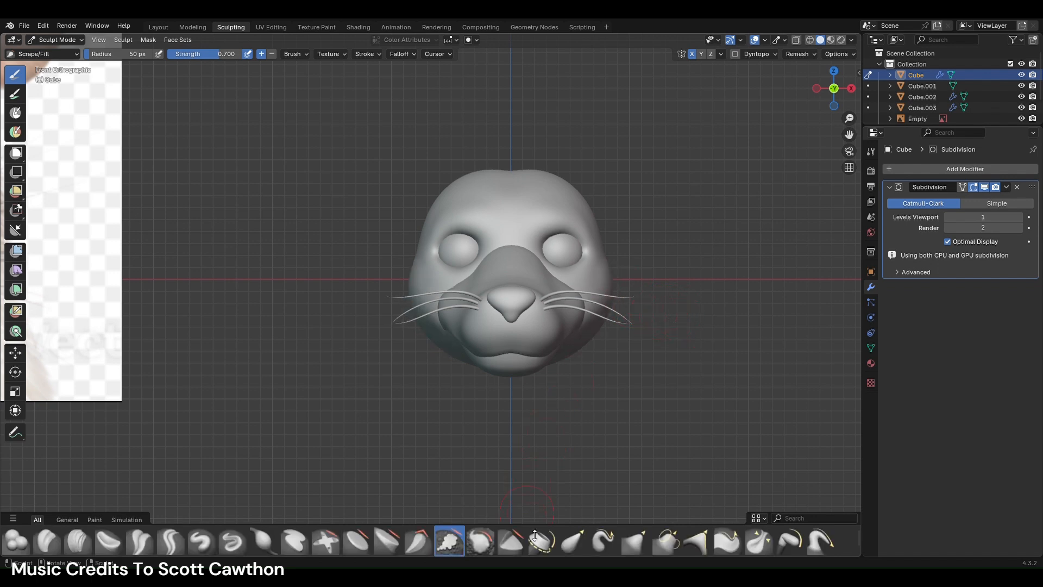
# - Adjust the cheeks, forehead sides, crown and outer eye socket edges with Elastic Grab from the front view
pyautogui.click(577, 541)
pyautogui.moveTo(415, 318)
pyautogui.mouseDown()
pyautogui.moveTo(416, 338)
pyautogui.moveTo(432, 329)
pyautogui.moveTo(439, 353)
pyautogui.moveTo(438, 326)
pyautogui.mouseUp()
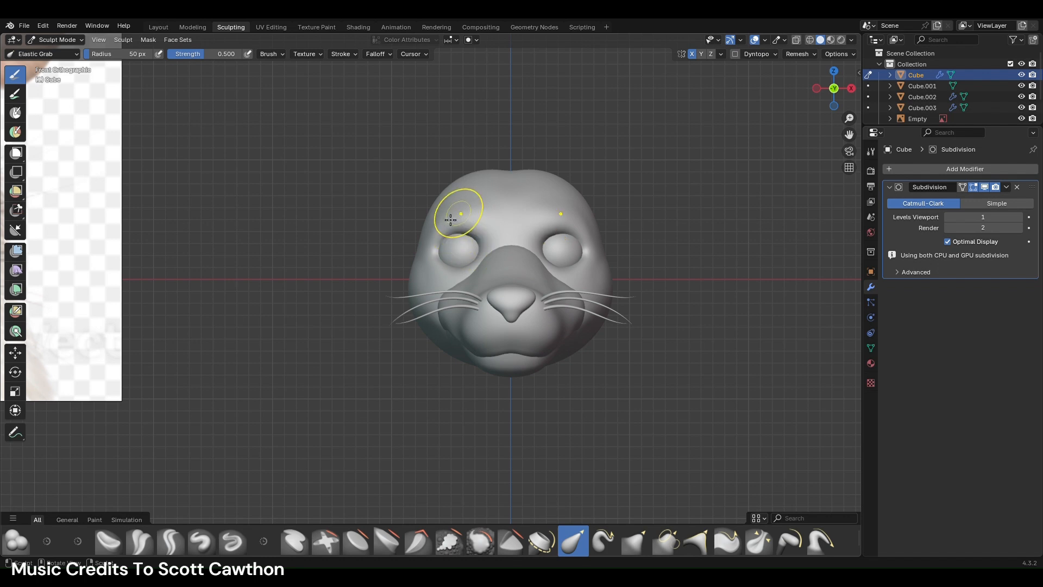
pyautogui.moveTo(447, 196); pyautogui.dragTo(433, 224)
pyautogui.moveTo(511, 177); pyautogui.dragTo(513, 190)
pyautogui.moveTo(445, 255); pyautogui.dragTo(436, 256)
pyautogui.scroll(-2, 614, 289)
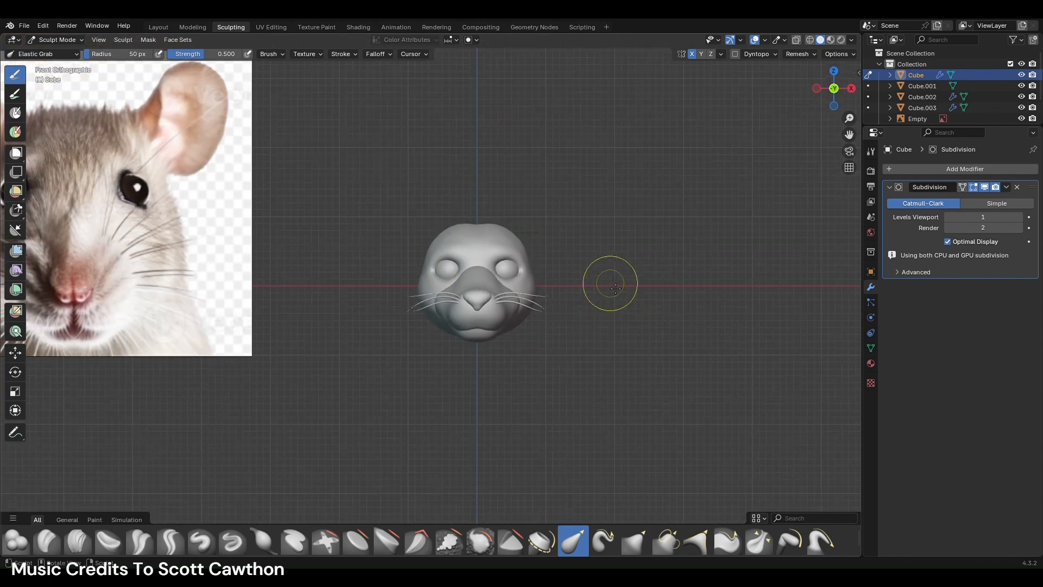
pyautogui.scroll(4, 466, 273)
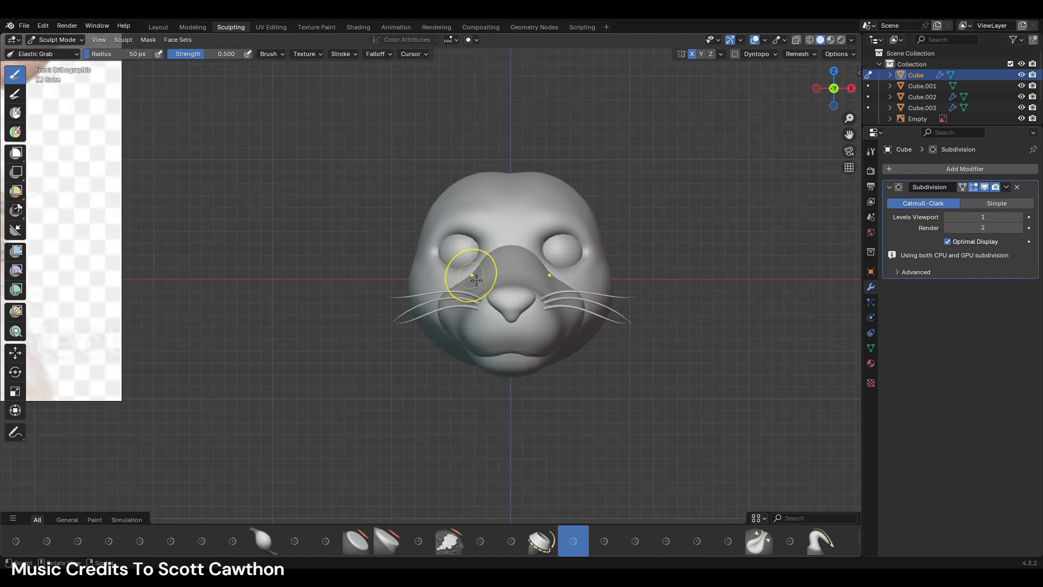
# - Push in the sides of the head beside the eyes with Elastic Grab and check the front outline against the rat reference
pyautogui.moveTo(509, 245); pyautogui.dragTo(448, 248)
pyautogui.moveTo(447, 247)
pyautogui.mouseDown(button='middle')
pyautogui.moveTo(489, 263)
pyautogui.moveTo(554, 259)
pyautogui.mouseUp(button='middle')
pyautogui.moveTo(365, 247); pyautogui.dragTo(380, 255)
pyautogui.click(851, 88)
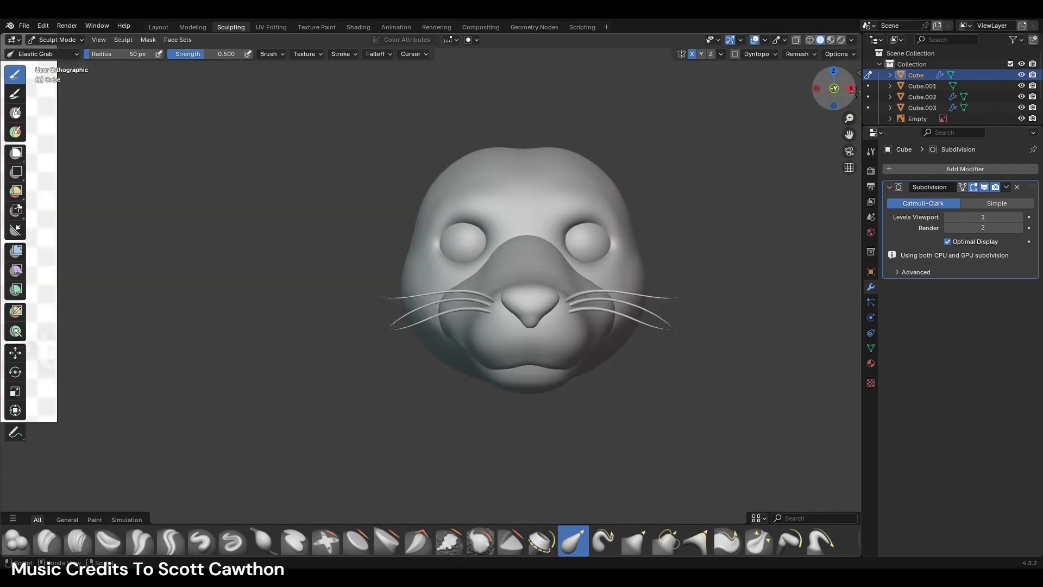
pyautogui.scroll(-2, 536, 217)
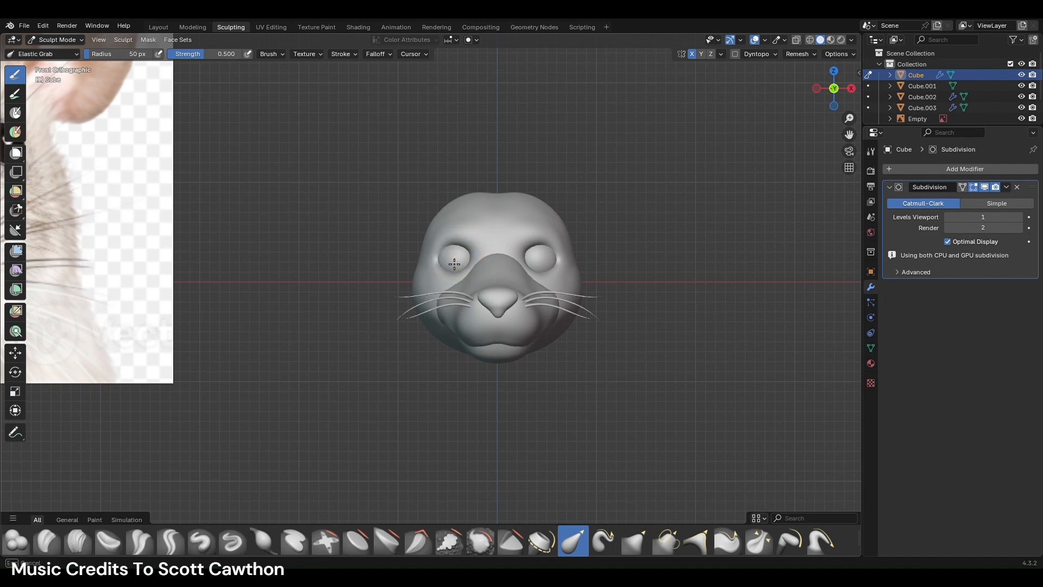
pyautogui.scroll(-3, 593, 273)
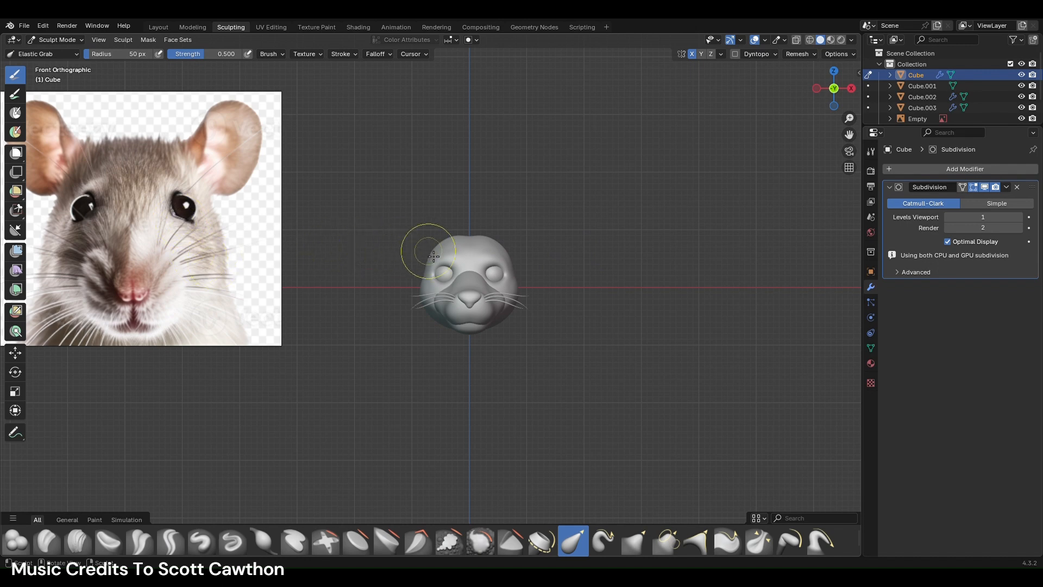
# - Adjust the outer eye socket edges and the cheeks below the eyes with small Elastic Grab strokes from the front view
pyautogui.scroll(3, 431, 254)
pyautogui.scroll(2, 441, 256)
pyautogui.moveTo(439, 260); pyautogui.dragTo(436, 251)
pyautogui.scroll(1, 435, 251)
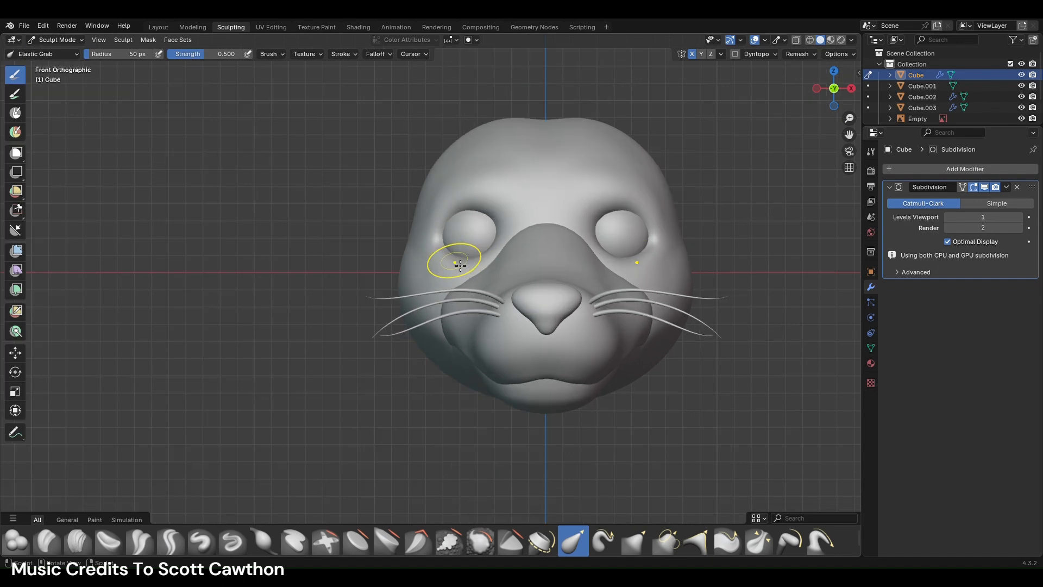
pyautogui.scroll(-3, 513, 239)
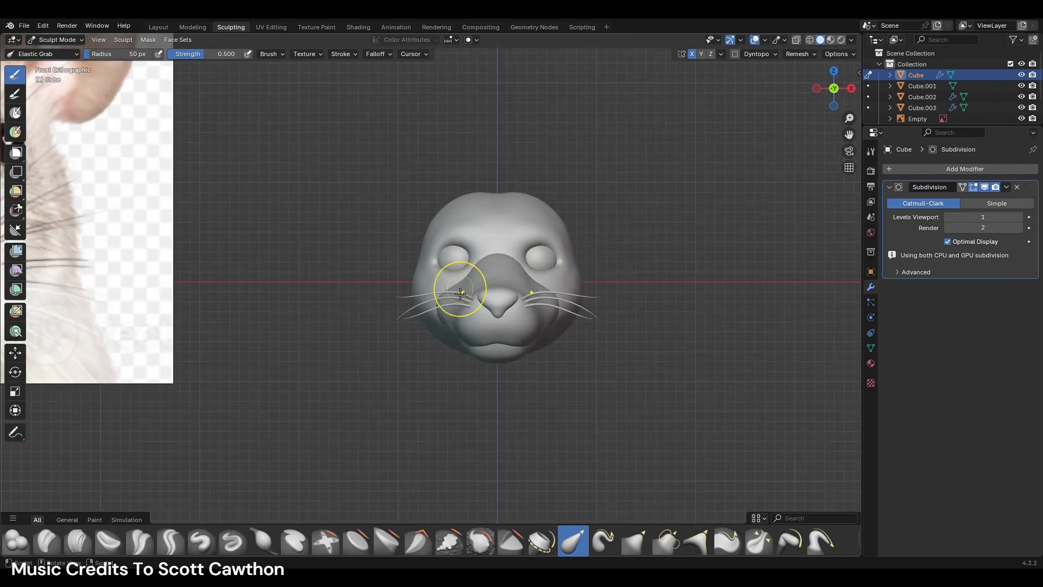
pyautogui.moveTo(443, 294); pyautogui.dragTo(446, 296)
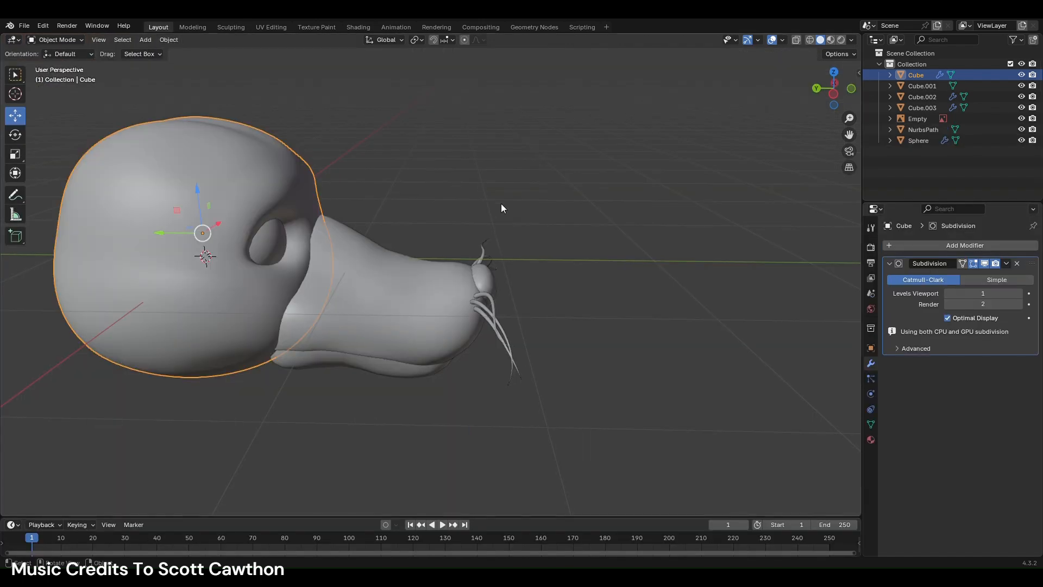
# - Convert the skull to a mesh to apply its Subdivision modifier, and un-subdivide all of its faces once
pyautogui.rightClick(501, 204)
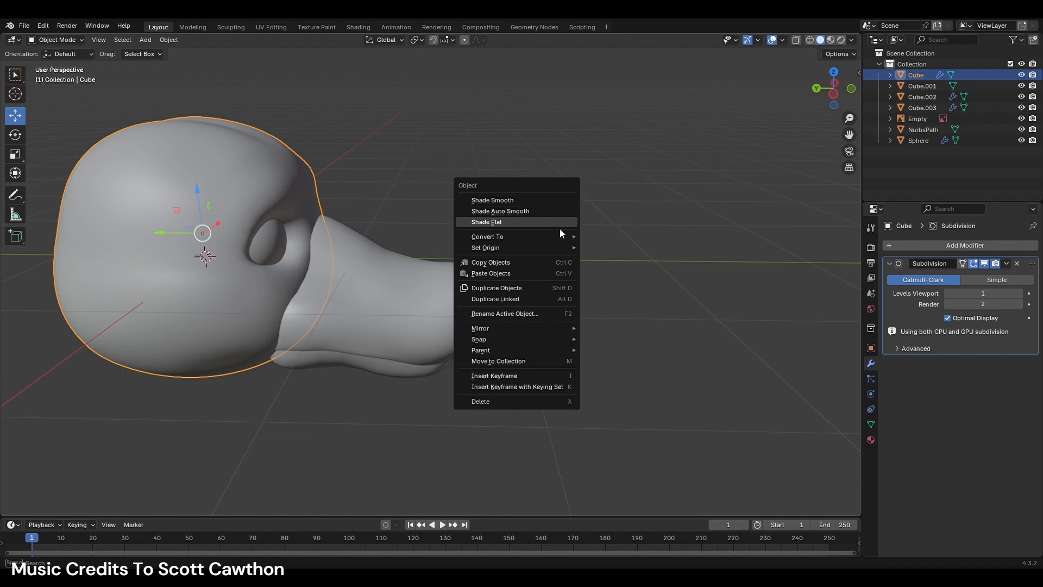
pyautogui.click(597, 237)
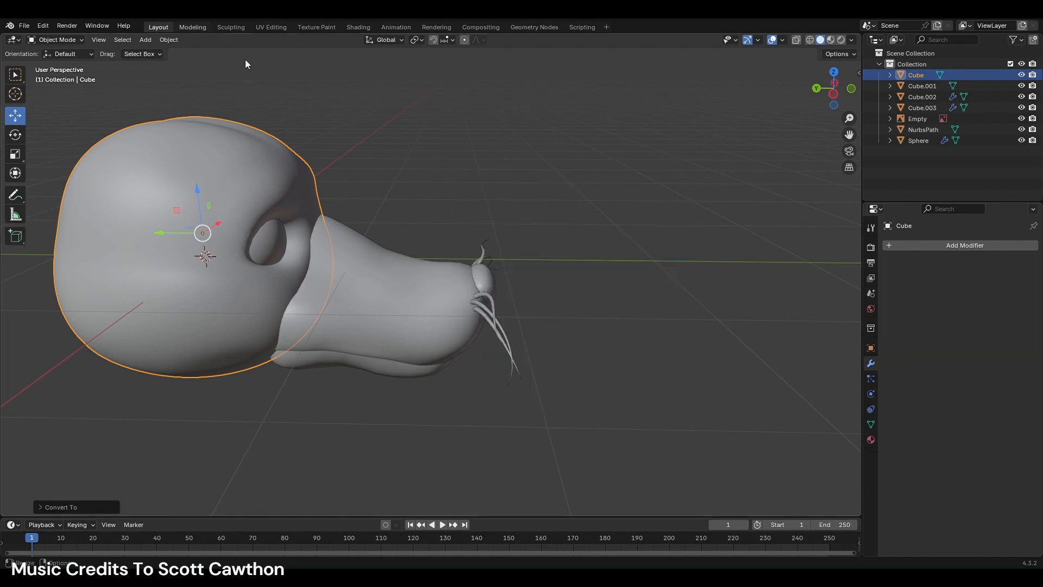
pyautogui.click(200, 28)
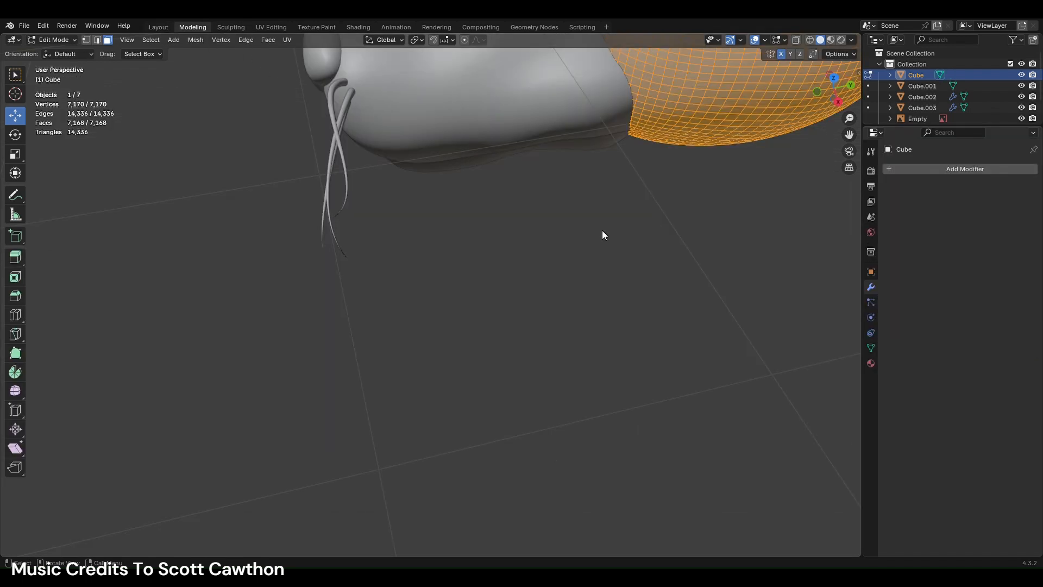
pyautogui.rightClick(602, 236)
pyautogui.click(559, 389)
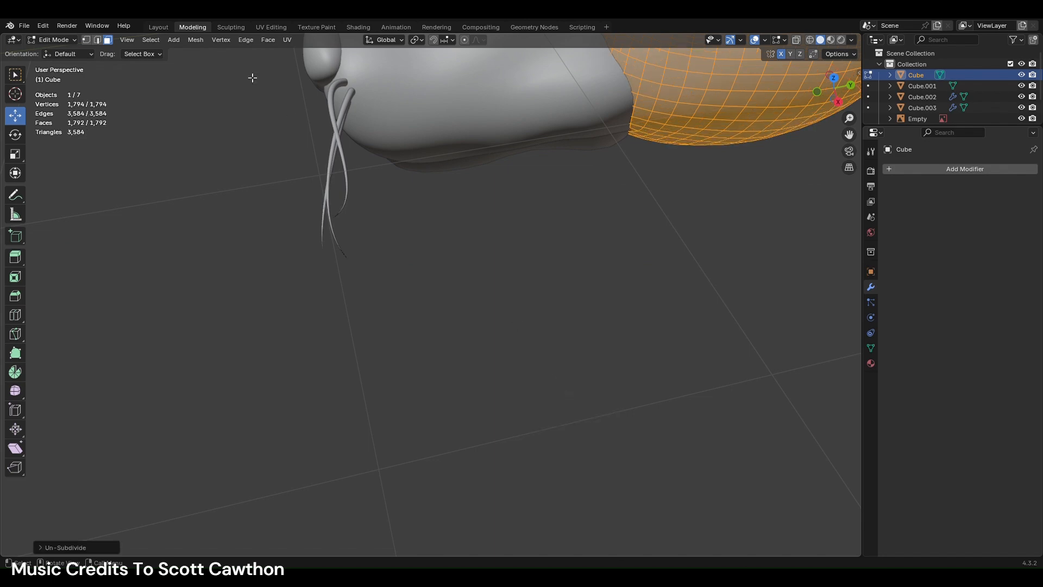
pyautogui.click(159, 28)
pyautogui.click(604, 190)
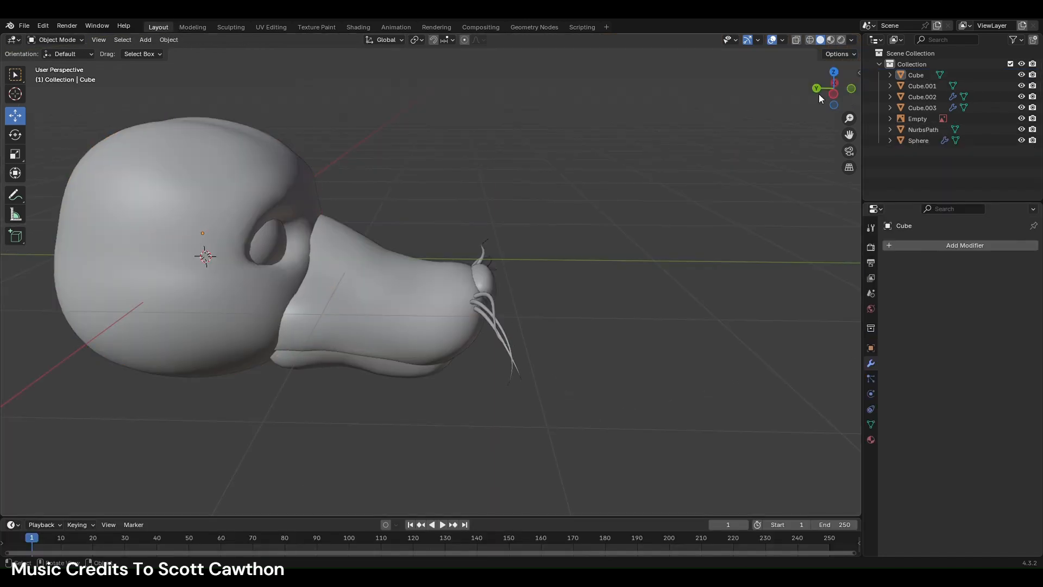
# - Convert the mirrored eyeballs to a mesh so that their modifiers are applied
pyautogui.click(852, 89)
pyautogui.scroll(-3, 660, 275)
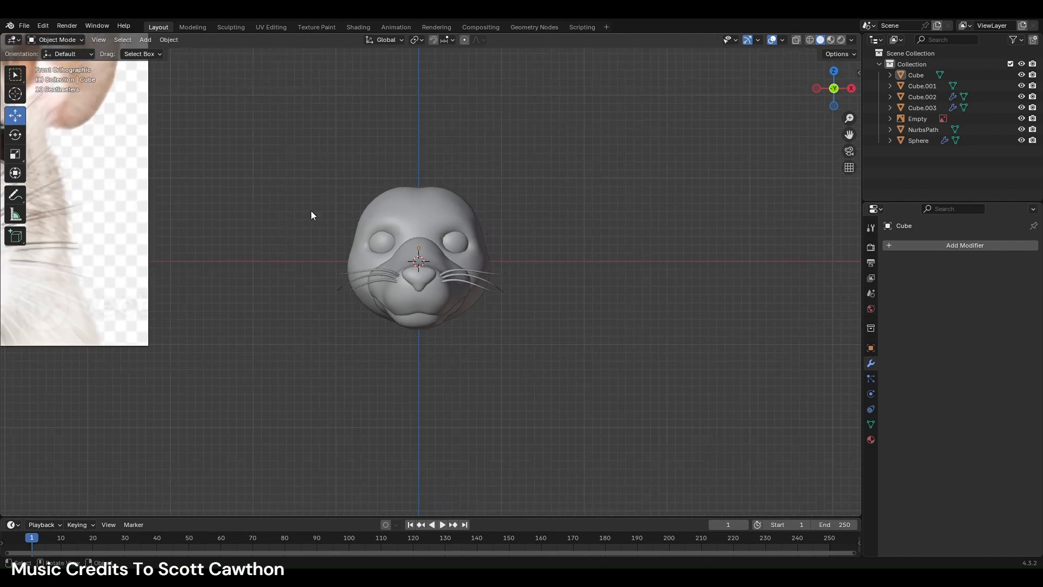
pyautogui.scroll(3, 435, 263)
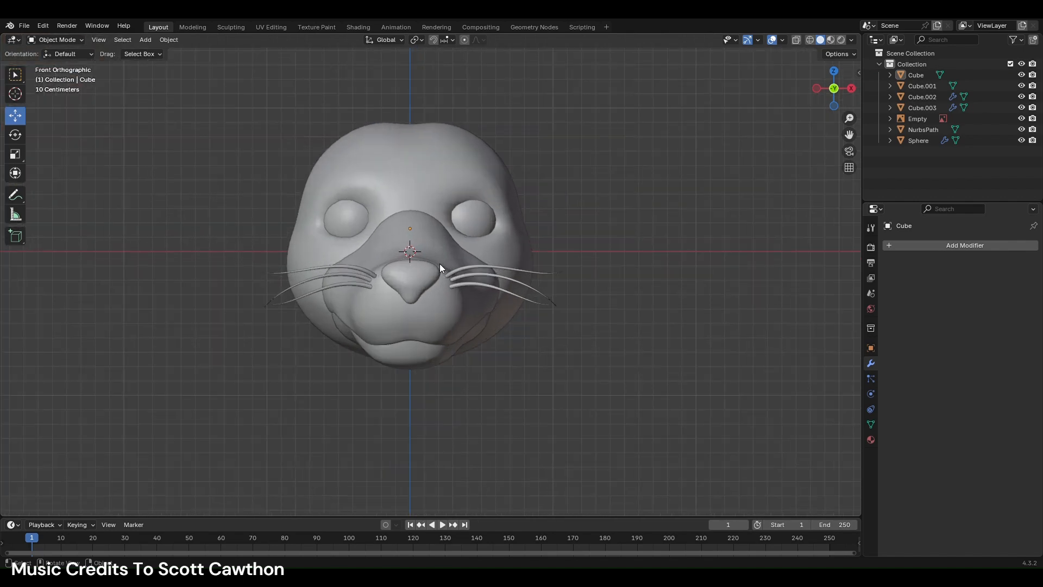
pyautogui.click(465, 217)
pyautogui.rightClick(492, 200)
pyautogui.moveTo(491, 201)
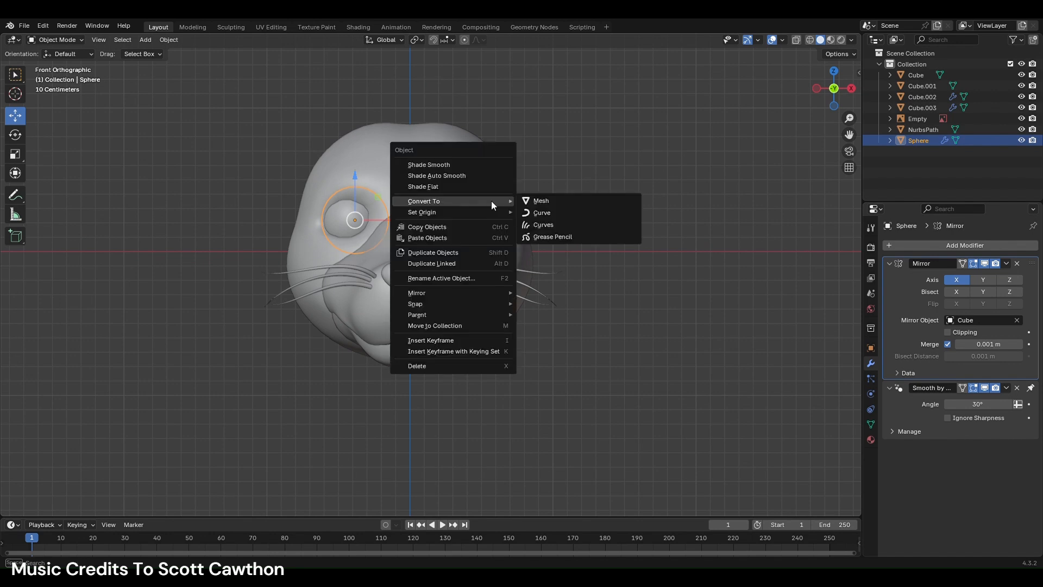
pyautogui.click(547, 201)
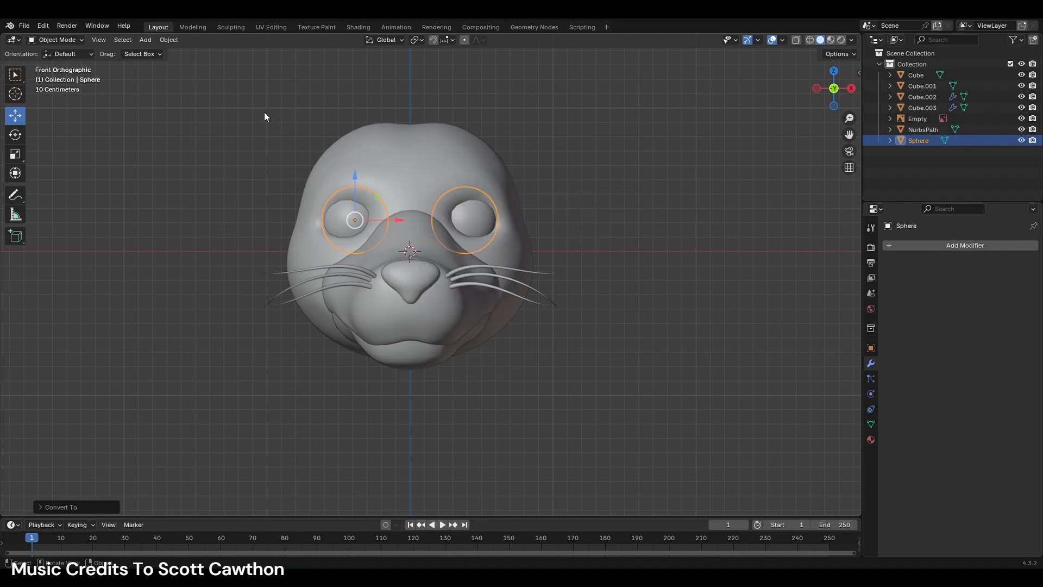
# - Try to separate the converted eyeballs by loose parts in Edit Mode
pyautogui.click(198, 28)
pyautogui.scroll(-4, 510, 240)
pyautogui.click(817, 95)
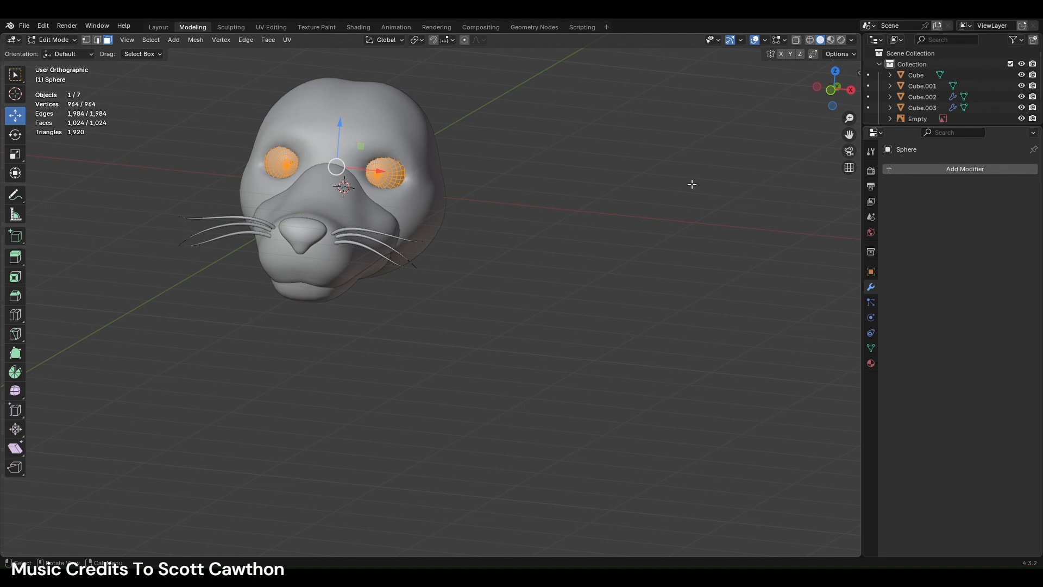
pyautogui.rightClick(602, 188)
pyautogui.moveTo(555, 379)
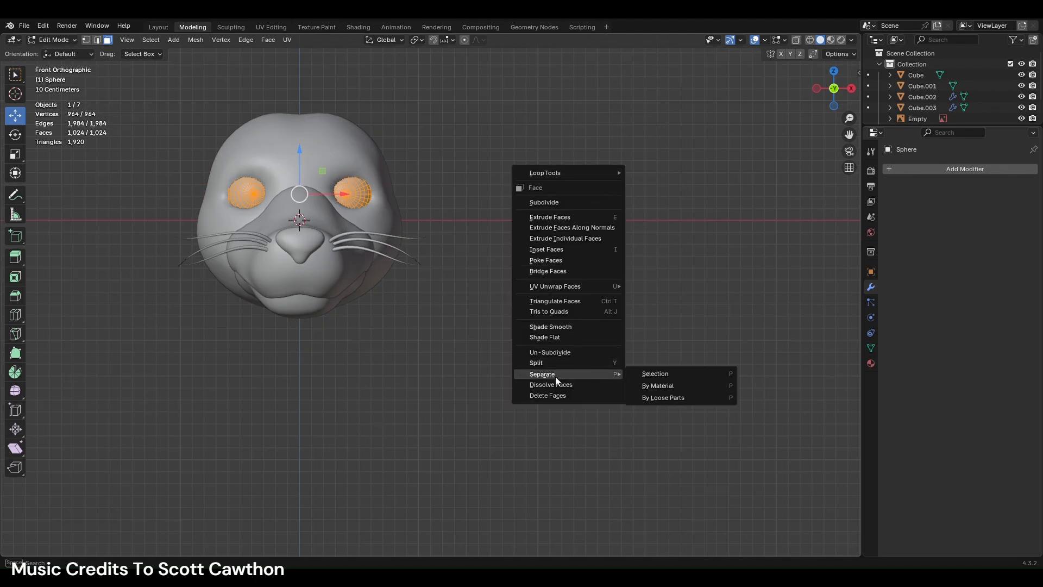
pyautogui.click(671, 398)
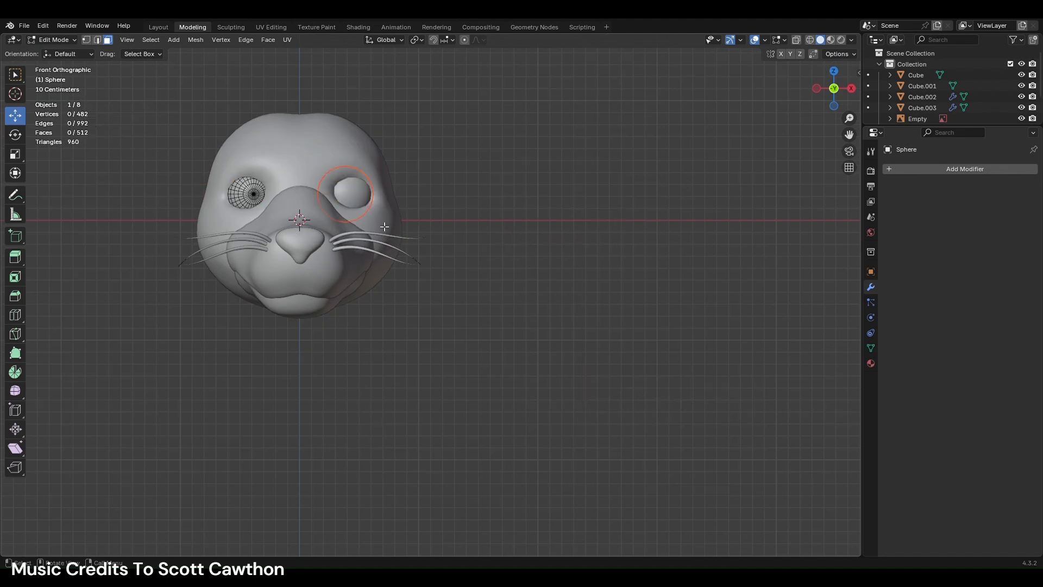
pyautogui.click(485, 233)
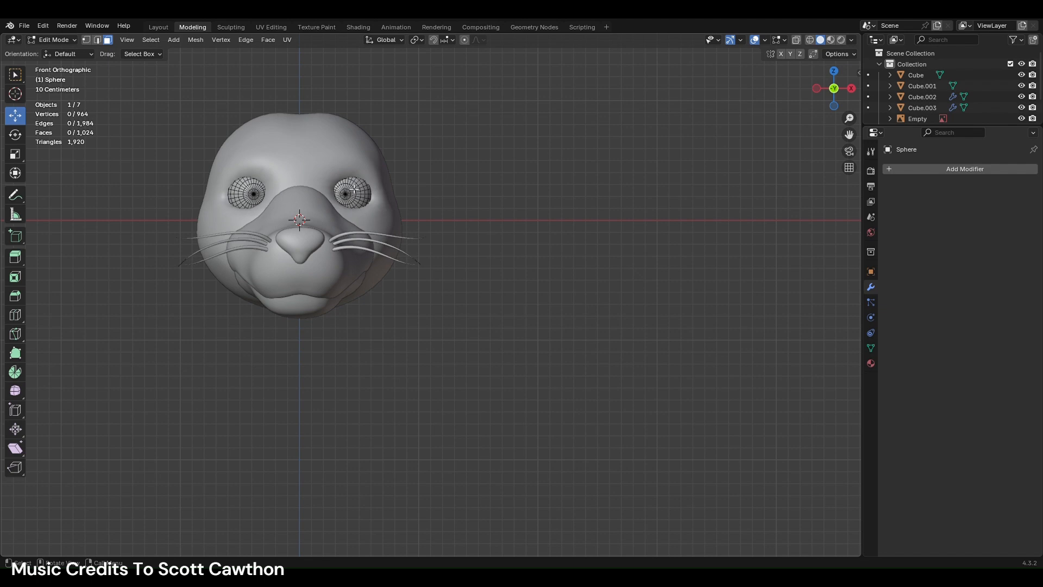
# - Select all linked faces of the mirrored eyeball and separate the selection into its own object
pyautogui.press('l')
pyautogui.rightClick(539, 228)
pyautogui.moveTo(539, 228)
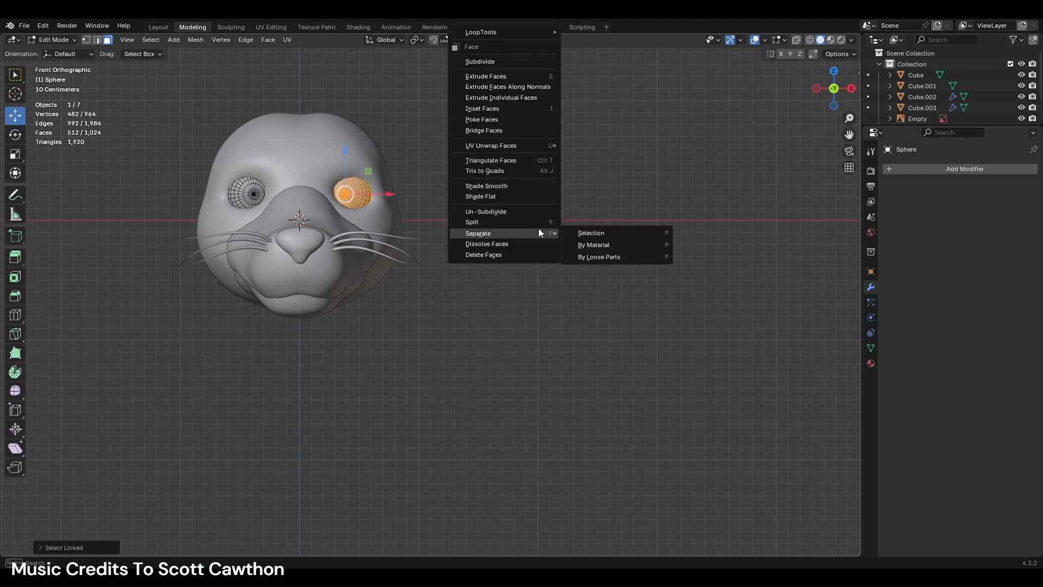
pyautogui.click(582, 233)
pyautogui.click(165, 24)
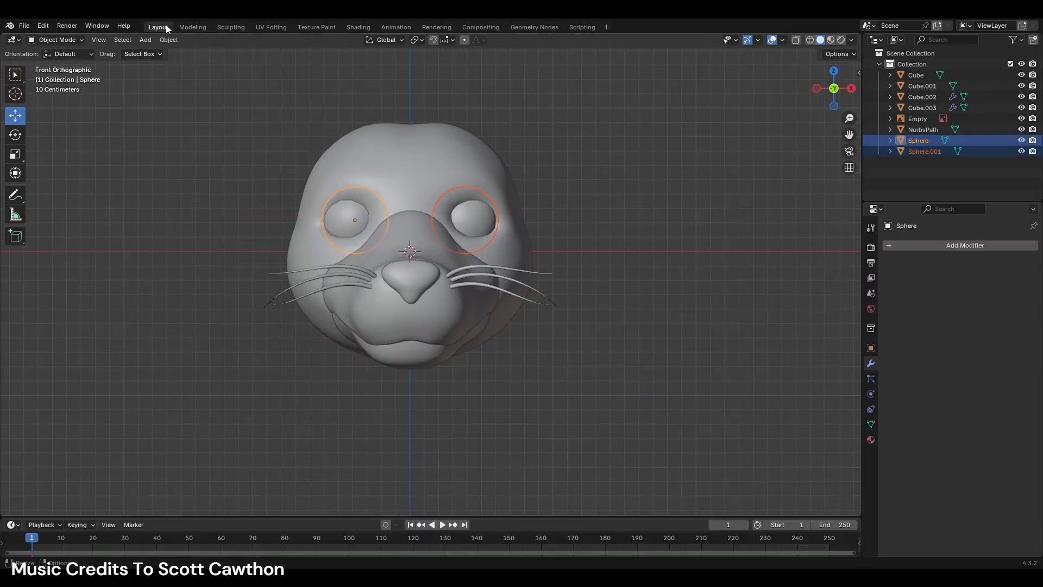
# - Set the origins of both eyeballs to their own geometry and deselect everything
pyautogui.rightClick(547, 205)
pyautogui.moveTo(537, 216)
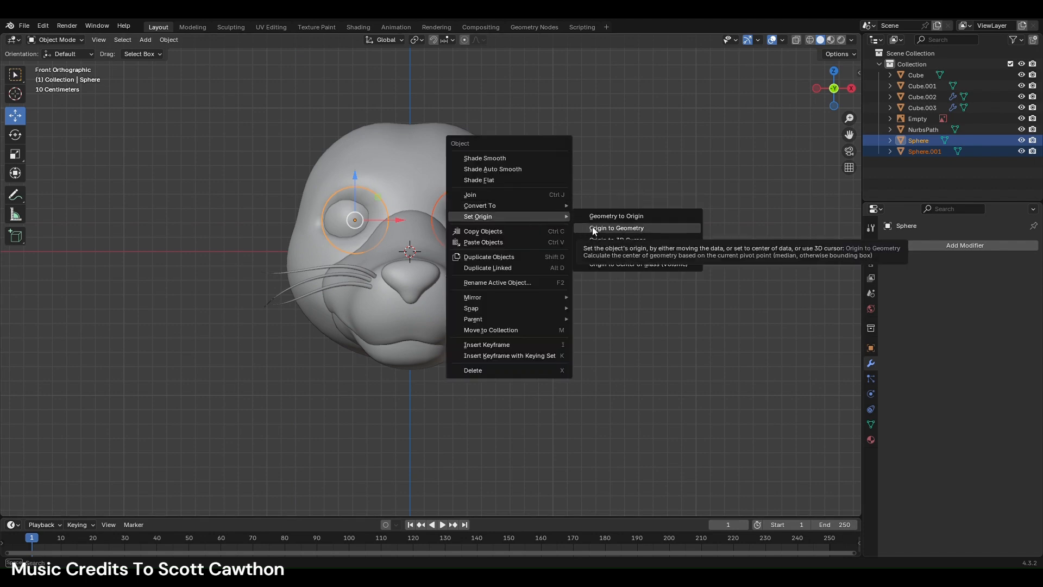
pyautogui.click(593, 230)
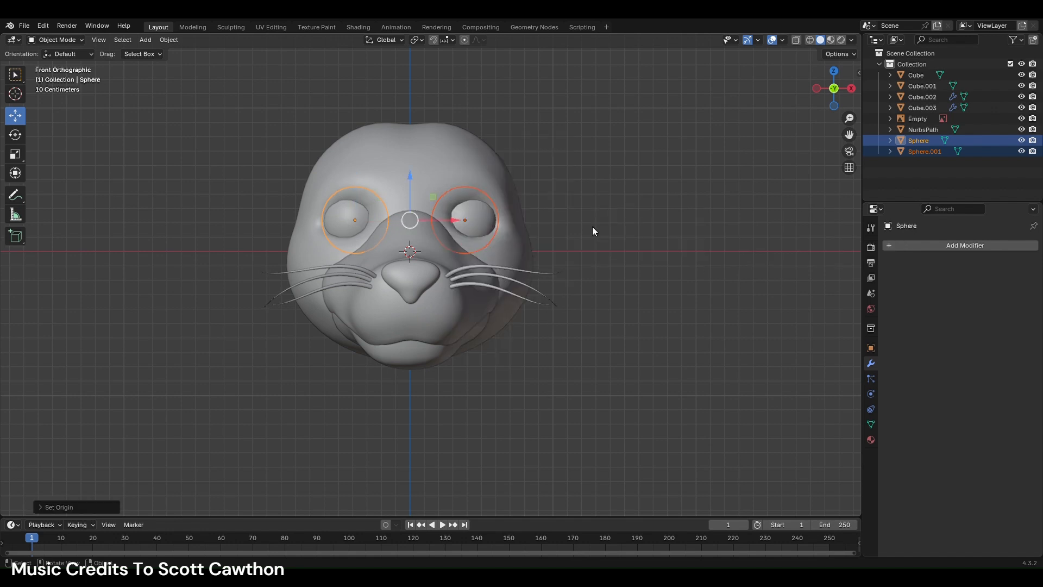
pyautogui.click(559, 275)
pyautogui.click(567, 206)
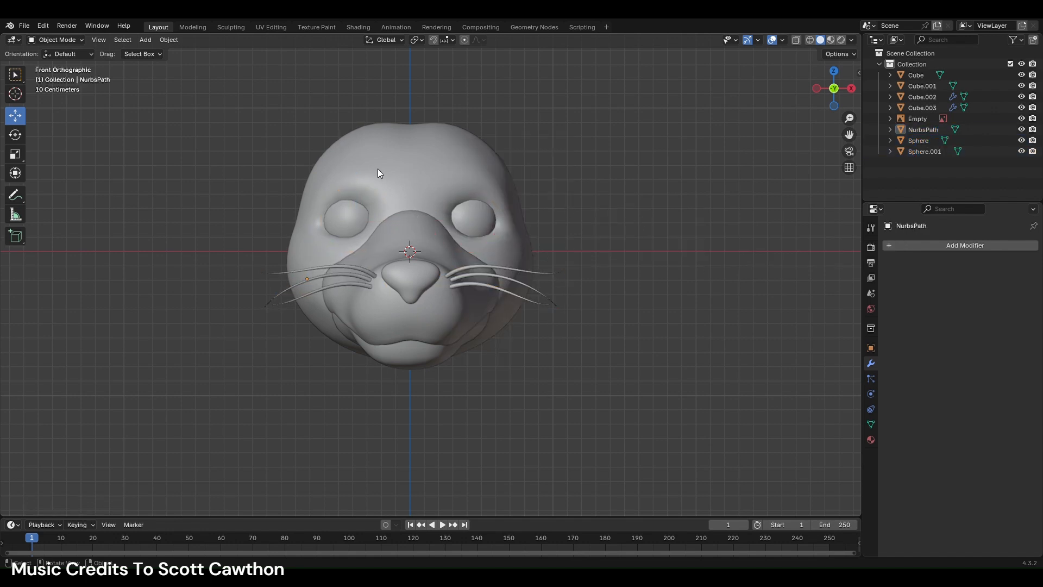
# - Reshape the snout's side edges below the eyes with Elastic Grab in Sculpt Mode, and save the file
pyautogui.scroll(-1, 379, 158)
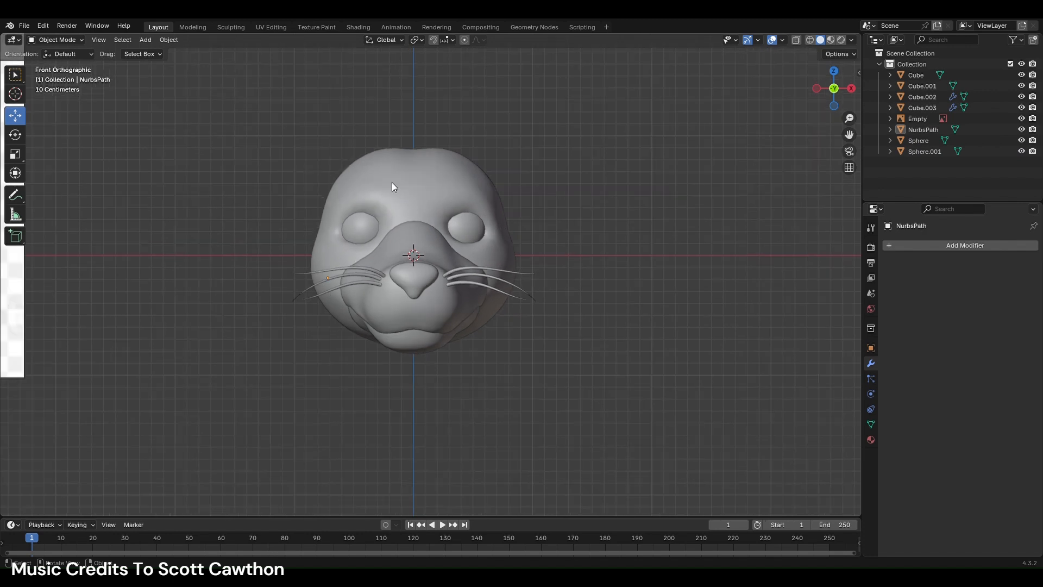
pyautogui.scroll(2, 365, 213)
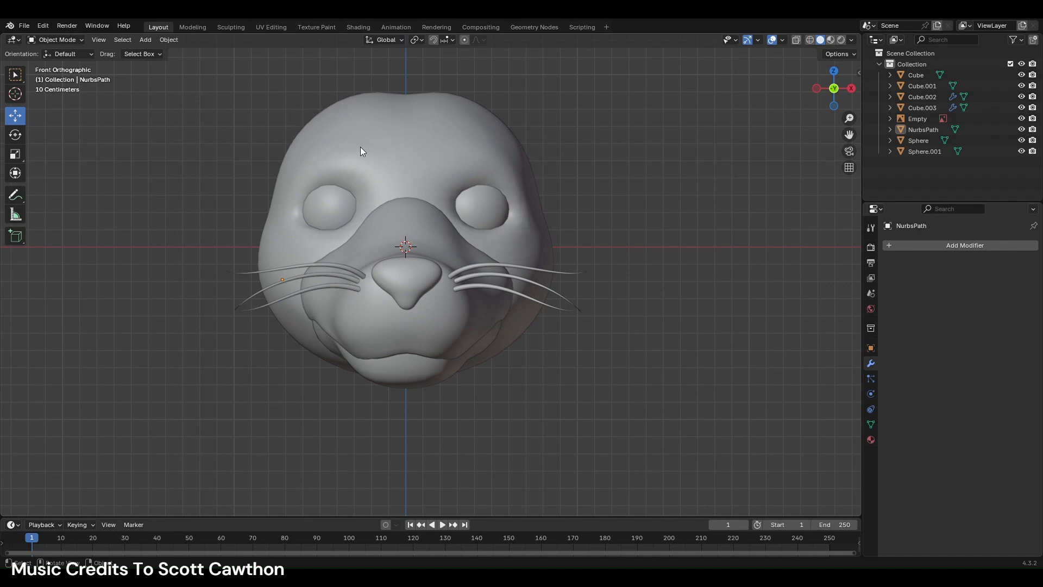
pyautogui.scroll(-2, 387, 185)
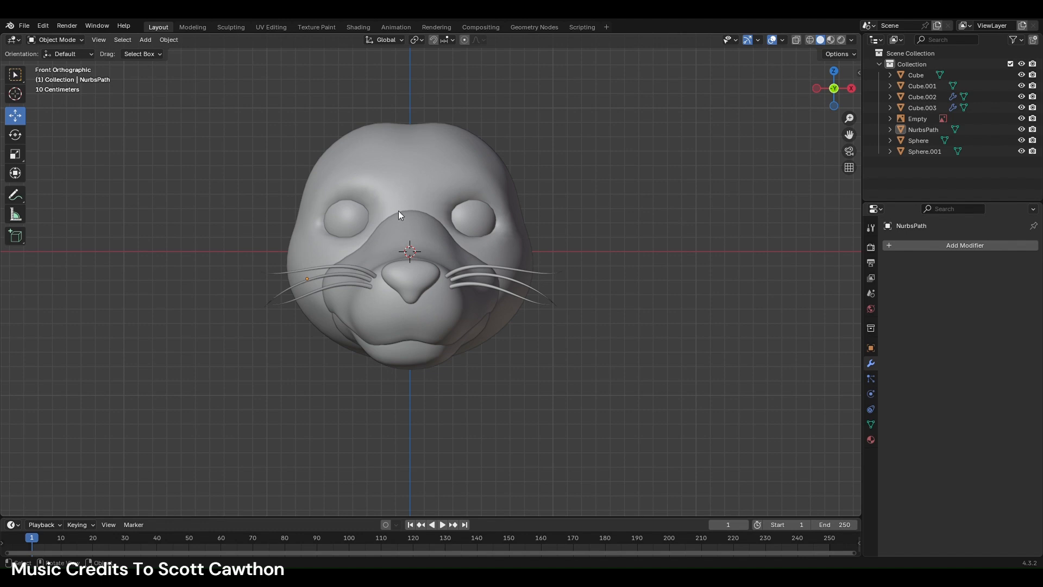
pyautogui.click(391, 196)
pyautogui.click(230, 26)
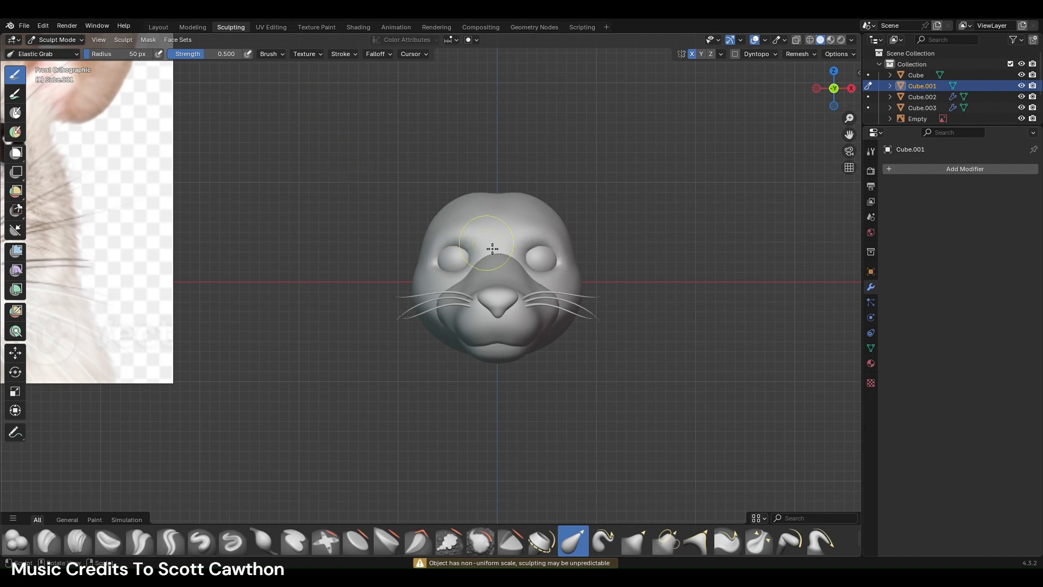
pyautogui.scroll(3, 490, 261)
pyautogui.moveTo(489, 270)
pyautogui.mouseDown()
pyautogui.moveTo(500, 270)
pyautogui.moveTo(483, 260)
pyautogui.moveTo(536, 240)
pyautogui.moveTo(457, 271)
pyautogui.moveTo(460, 283)
pyautogui.moveTo(463, 266)
pyautogui.mouseUp()
pyautogui.scroll(2, 523, 247)
pyautogui.scroll(2, 463, 267)
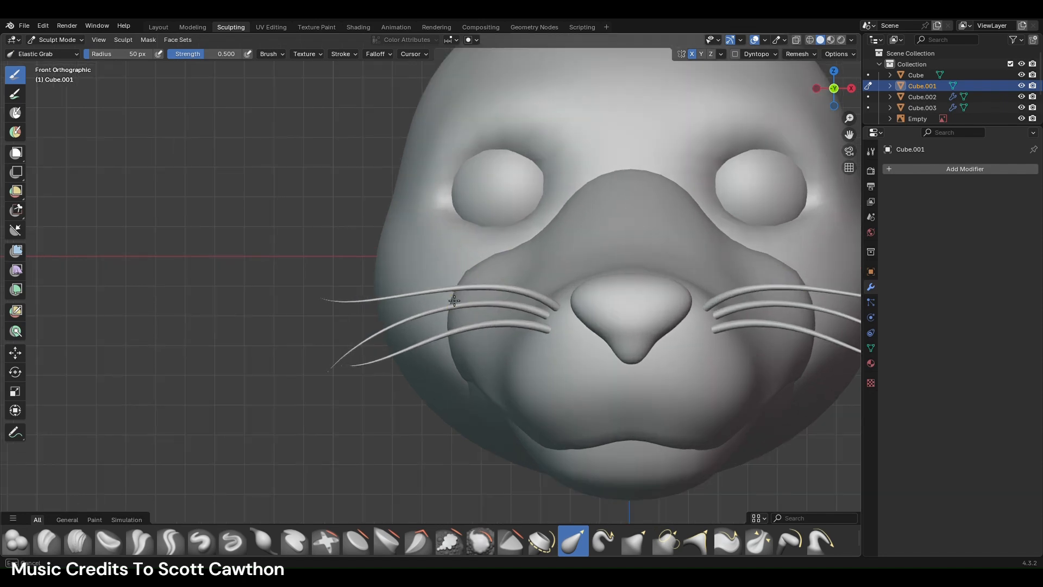
pyautogui.scroll(-4, 462, 290)
pyautogui.moveTo(456, 284)
pyautogui.mouseDown()
pyautogui.moveTo(516, 273)
pyautogui.moveTo(507, 271)
pyautogui.moveTo(508, 286)
pyautogui.moveTo(519, 257)
pyautogui.moveTo(501, 259)
pyautogui.mouseUp()
pyautogui.click(152, 27)
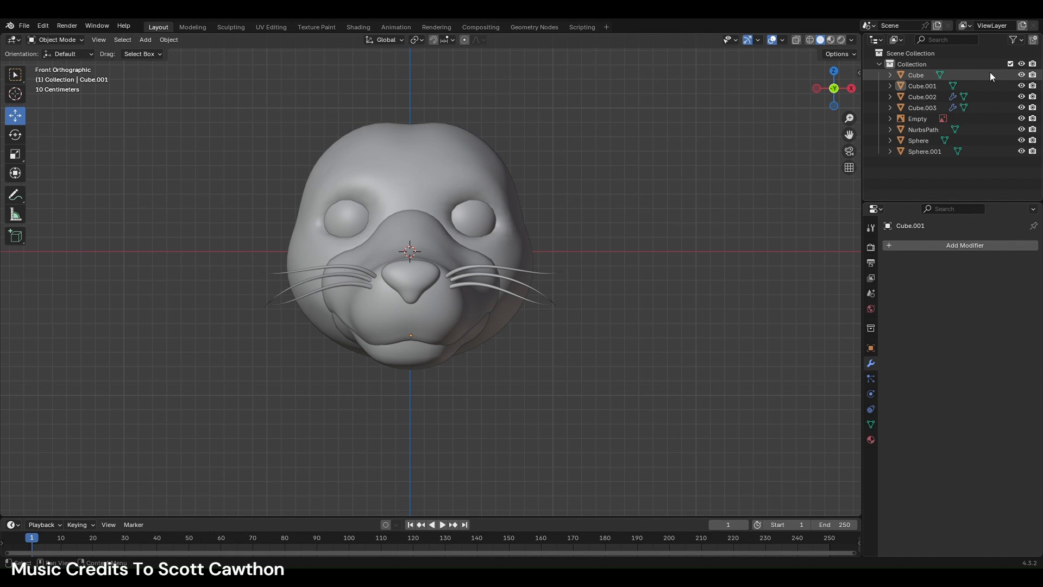
pyautogui.hotkey('ctrl', 's')
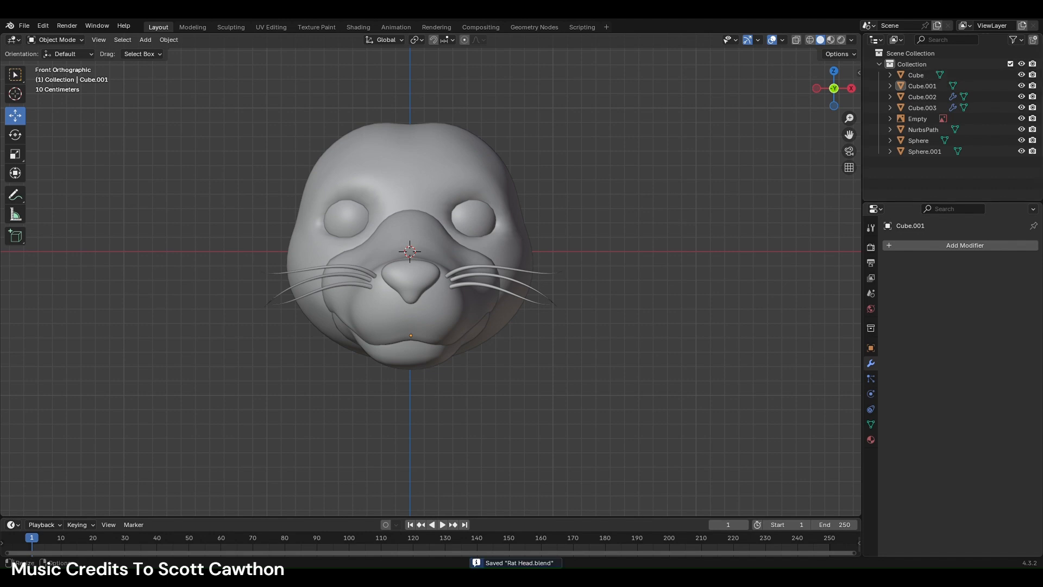
# - Compare the head with the rat reference and delete the separate eyeball on the +X side
pyautogui.scroll(-4, 572, 413)
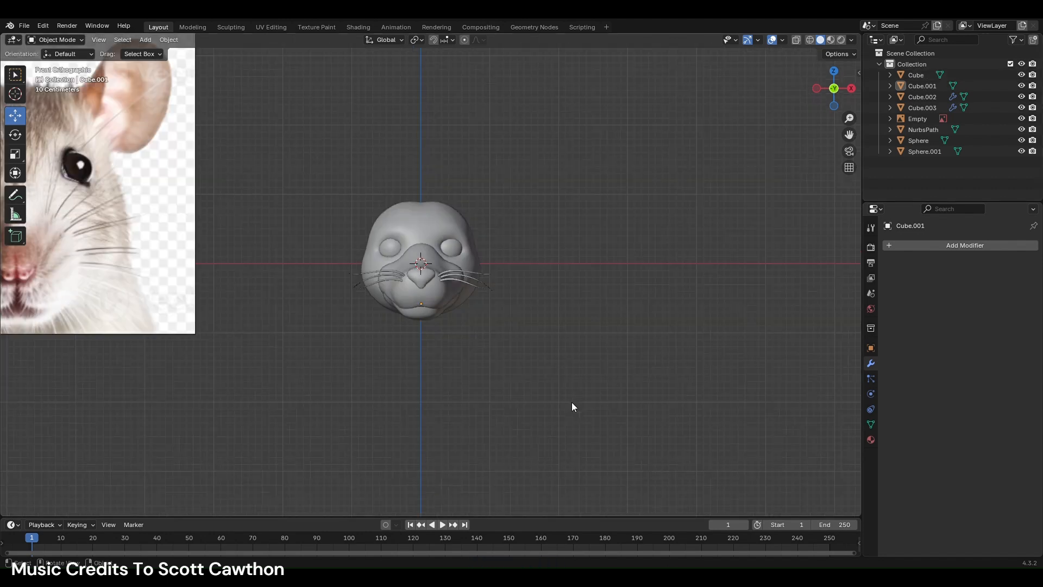
pyautogui.keyDown('shift'); pyautogui.moveTo(412, 354); pyautogui.dragTo(574, 353, button='middle'); pyautogui.keyUp('shift')
pyautogui.keyDown('shift'); pyautogui.moveTo(503, 368); pyautogui.dragTo(615, 407, button='middle'); pyautogui.keyUp('shift')
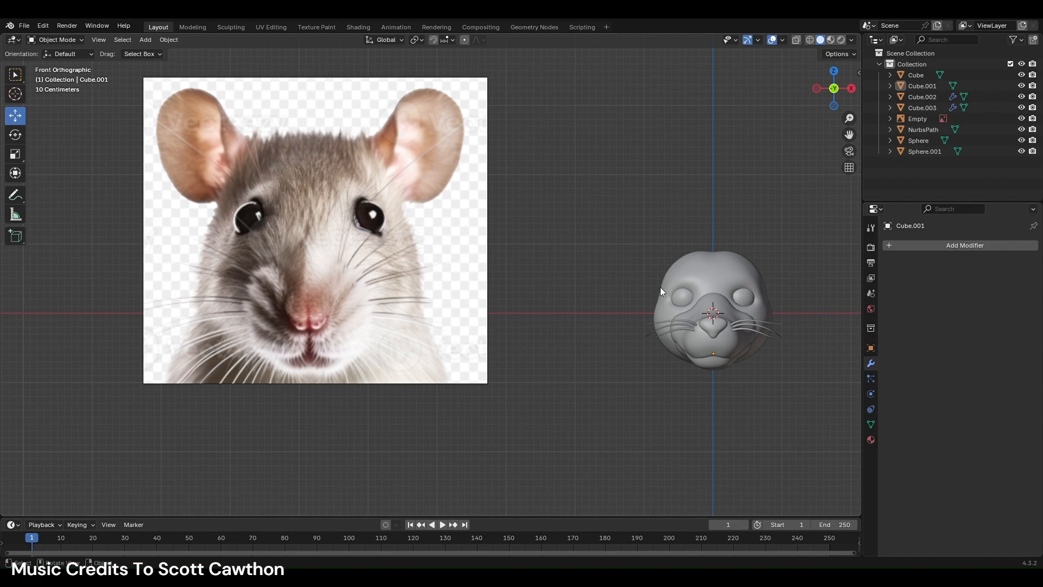
pyautogui.click(690, 301)
pyautogui.click(742, 297)
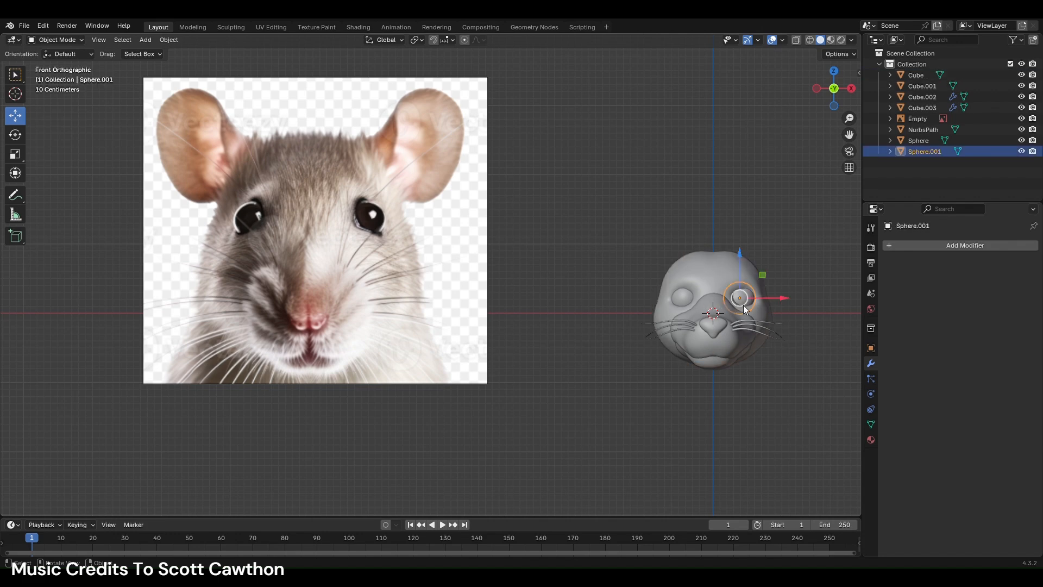
pyautogui.scroll(4, 625, 316)
pyautogui.keyDown('shift'); pyautogui.moveTo(579, 292); pyautogui.dragTo(518, 282, button='middle'); pyautogui.keyUp('shift')
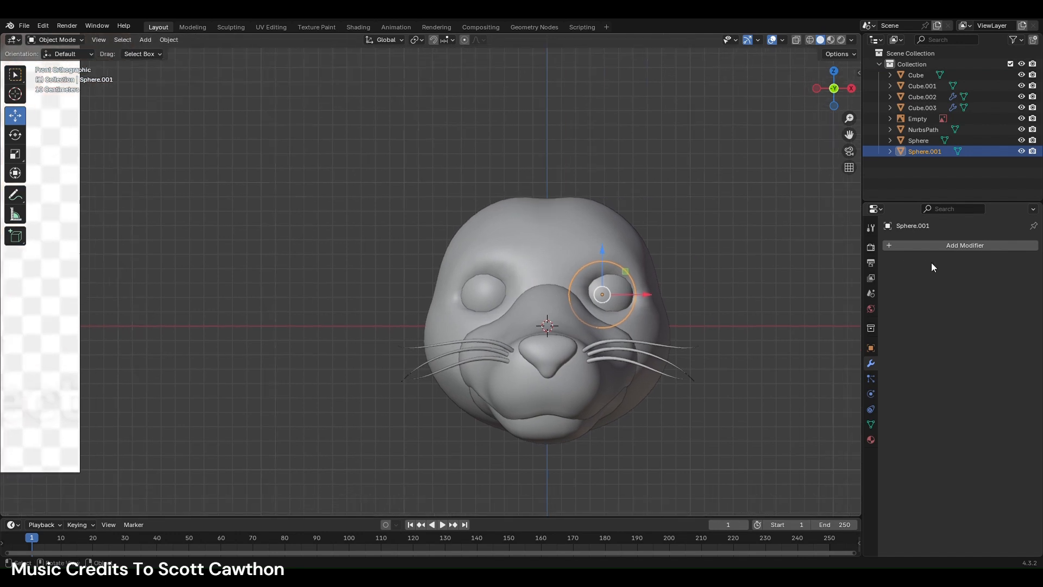
pyautogui.rightClick(771, 337)
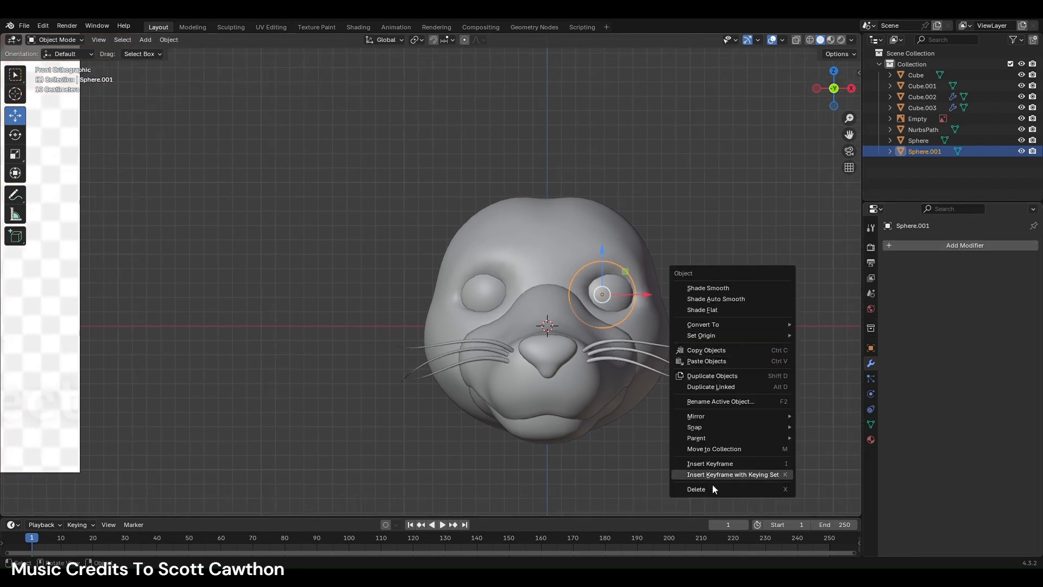
pyautogui.click(706, 489)
# - Add a Mirror modifier on the X axis to the remaining eyeball, with the skull mesh Cube as mirror object
pyautogui.click(535, 272)
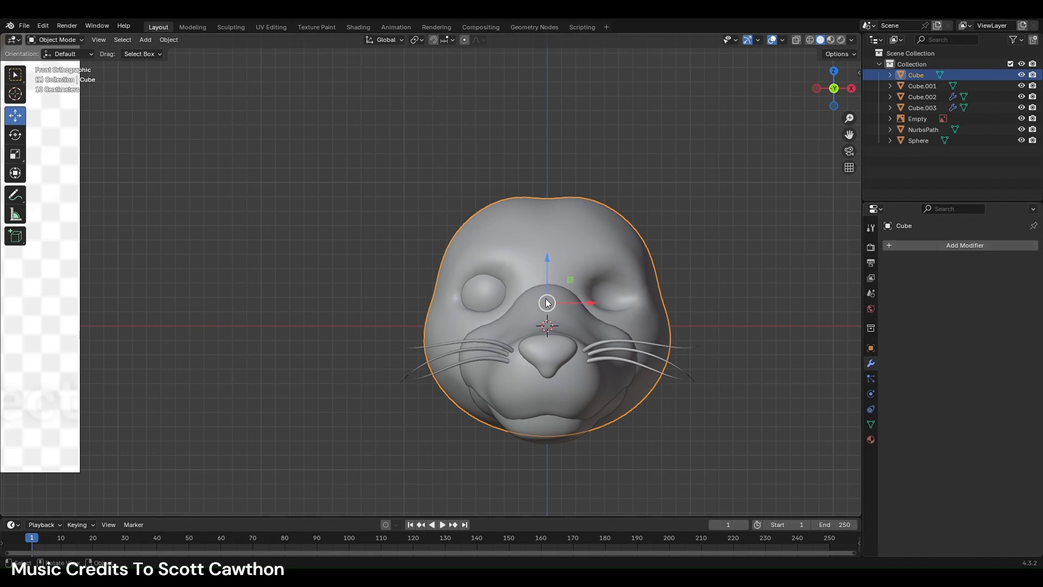
pyautogui.click(492, 298)
pyautogui.click(922, 245)
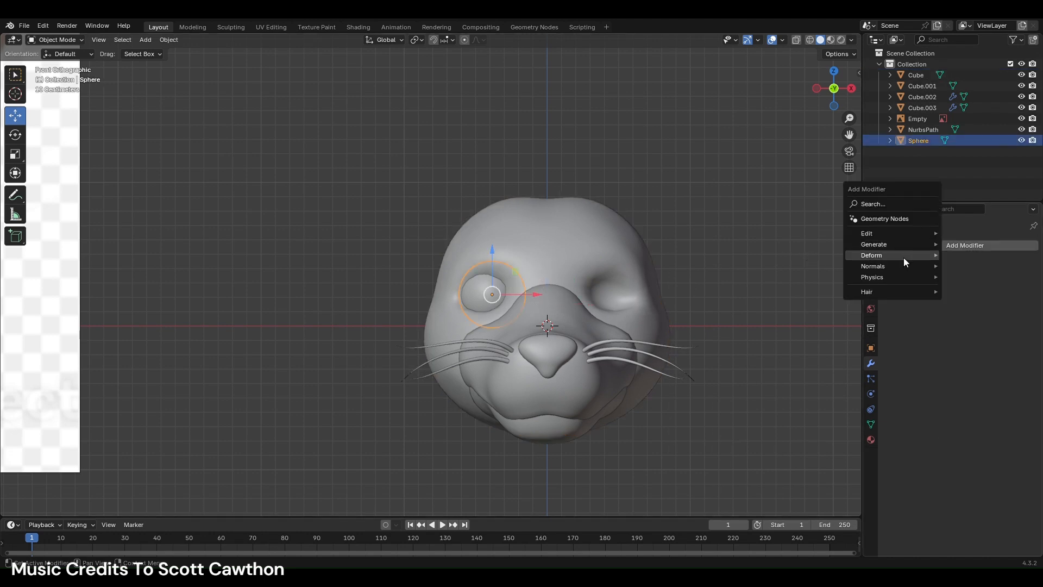
pyautogui.write('m')
pyautogui.click(891, 292)
pyautogui.click(1017, 320)
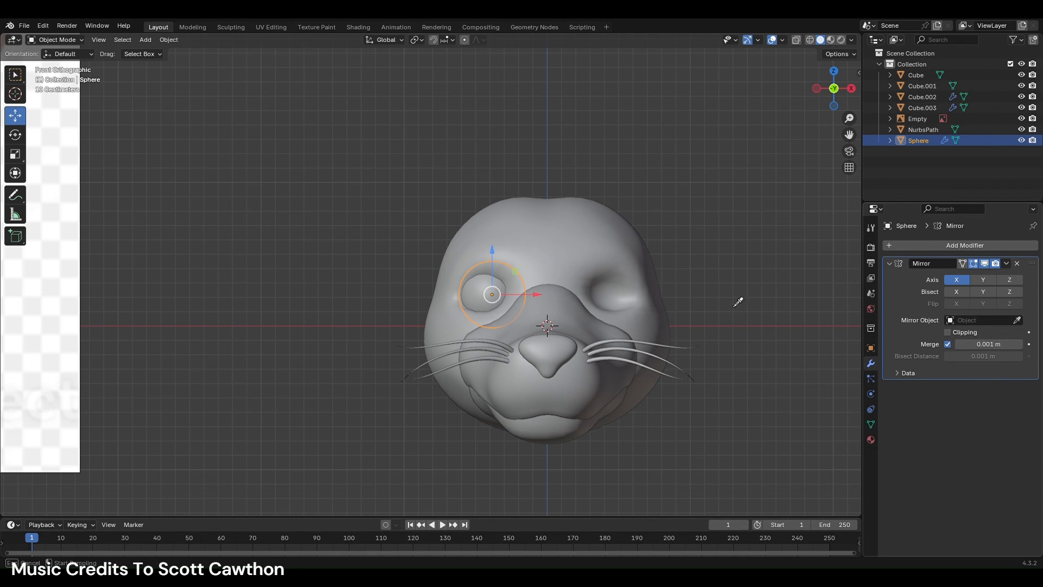
pyautogui.click(517, 264)
# - Examine the skull's eye area in Sculpt Mode against the rat reference image
pyautogui.click(517, 264)
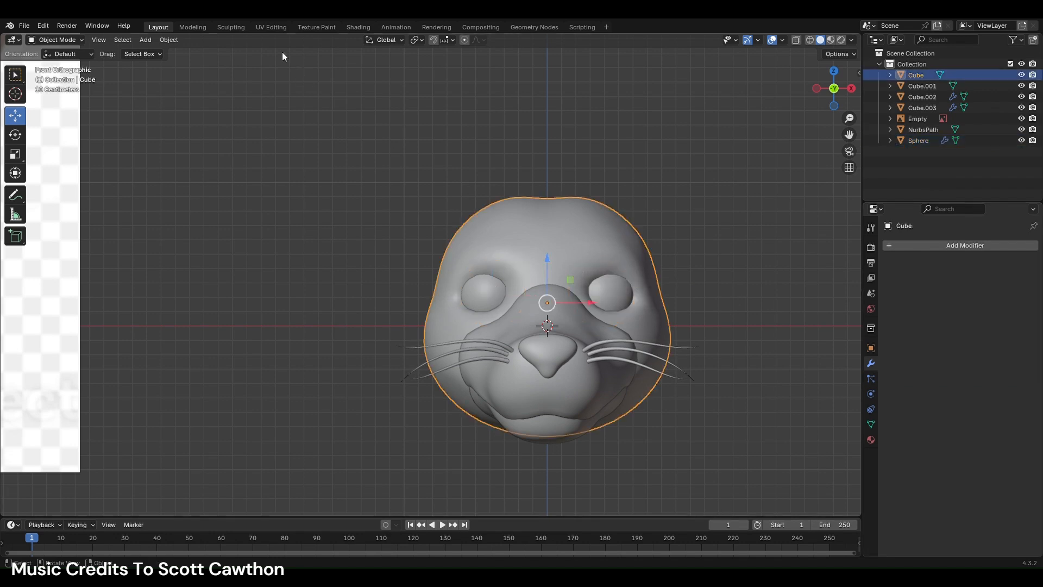
pyautogui.click(234, 27)
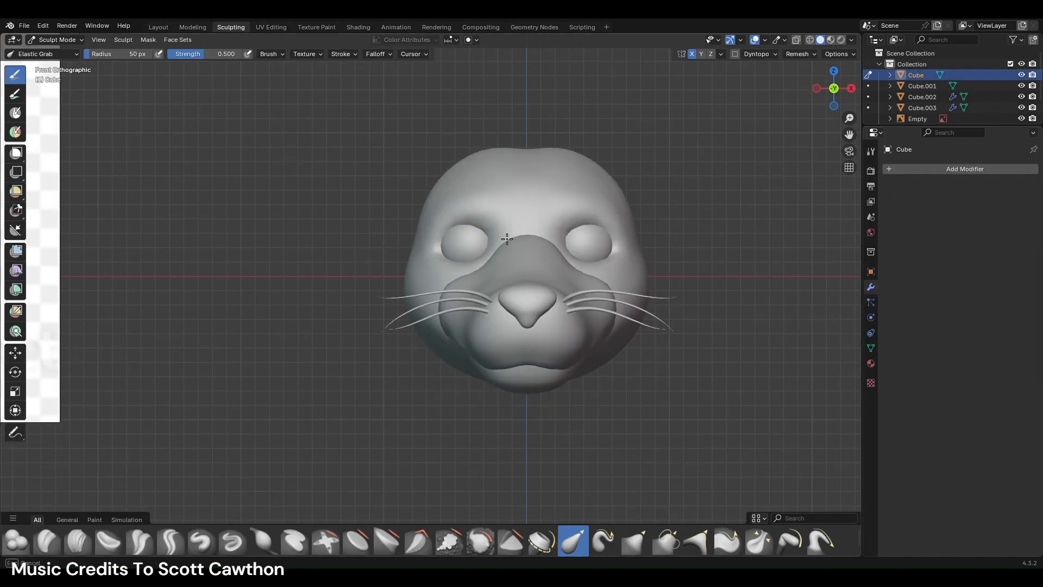
pyautogui.scroll(-2, 494, 250)
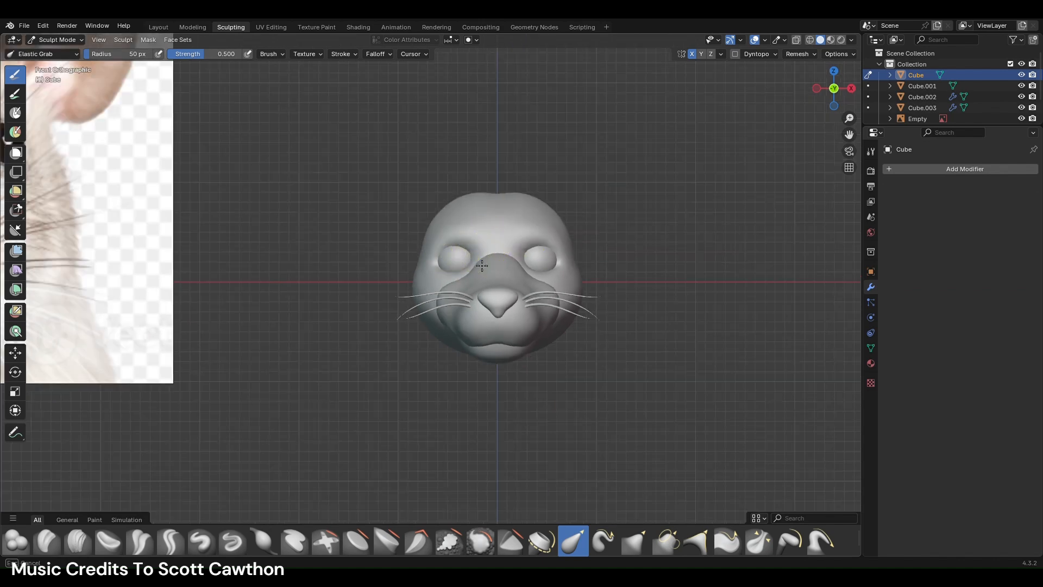
pyautogui.scroll(1, 473, 251)
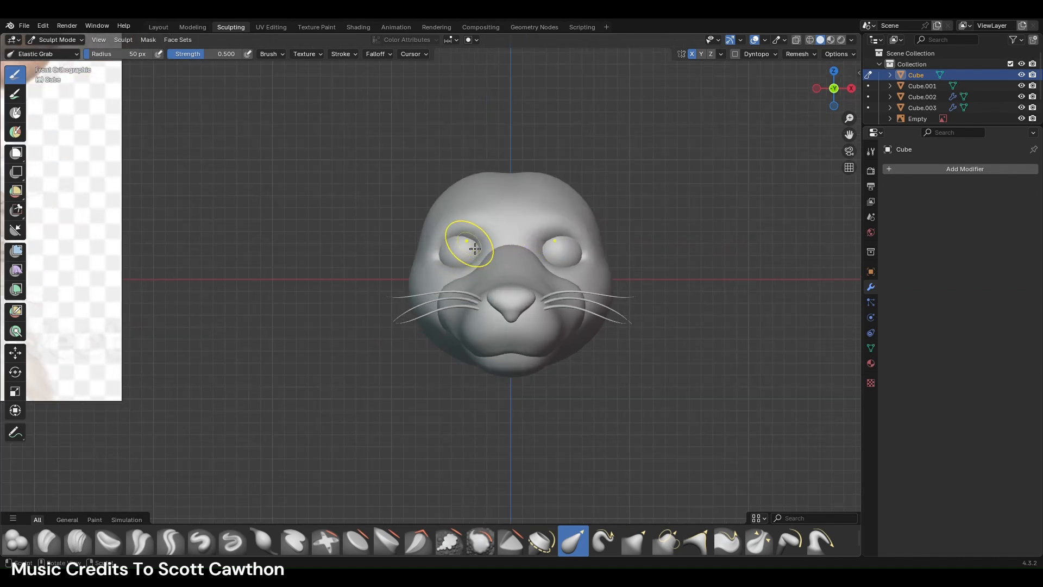
pyautogui.scroll(-4, 478, 311)
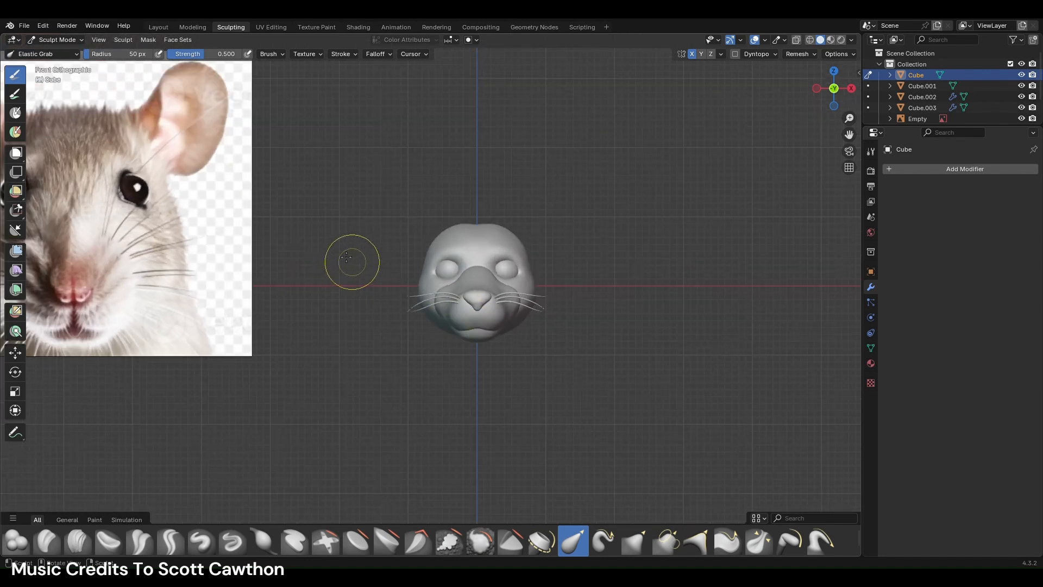
pyautogui.hotkey('ctrl', 'pageup')
pyautogui.hotkey('ctrl', 'pageup')
pyautogui.press('KP_5')
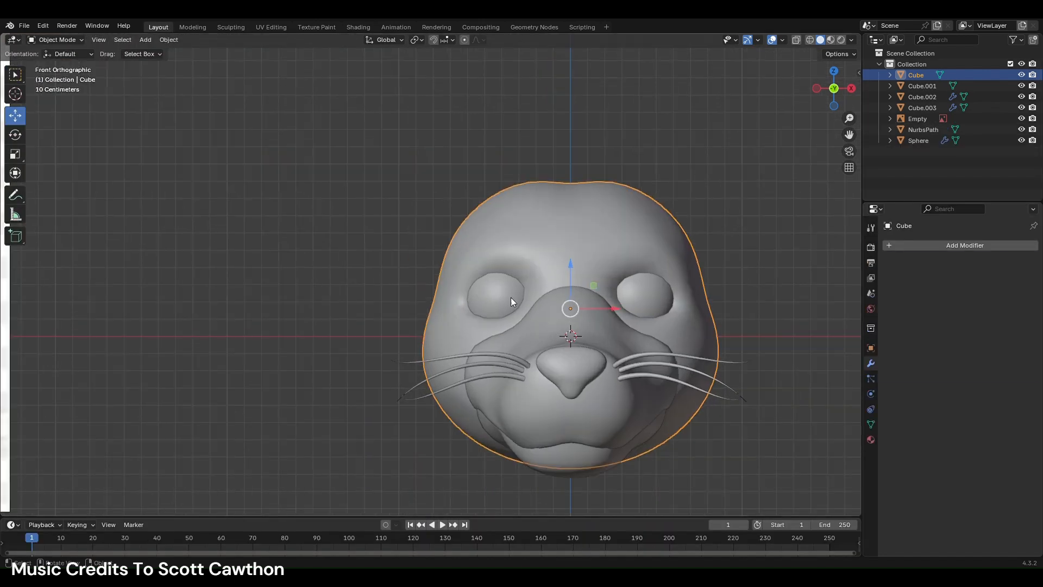
# - Nudge the mirrored eyeballs slightly deeper into their sockets and deselect them
pyautogui.click(508, 296)
pyautogui.moveTo(560, 324); pyautogui.dragTo(516, 309, button='middle')
pyautogui.moveTo(363, 259); pyautogui.dragTo(362, 258)
pyautogui.click(845, 92)
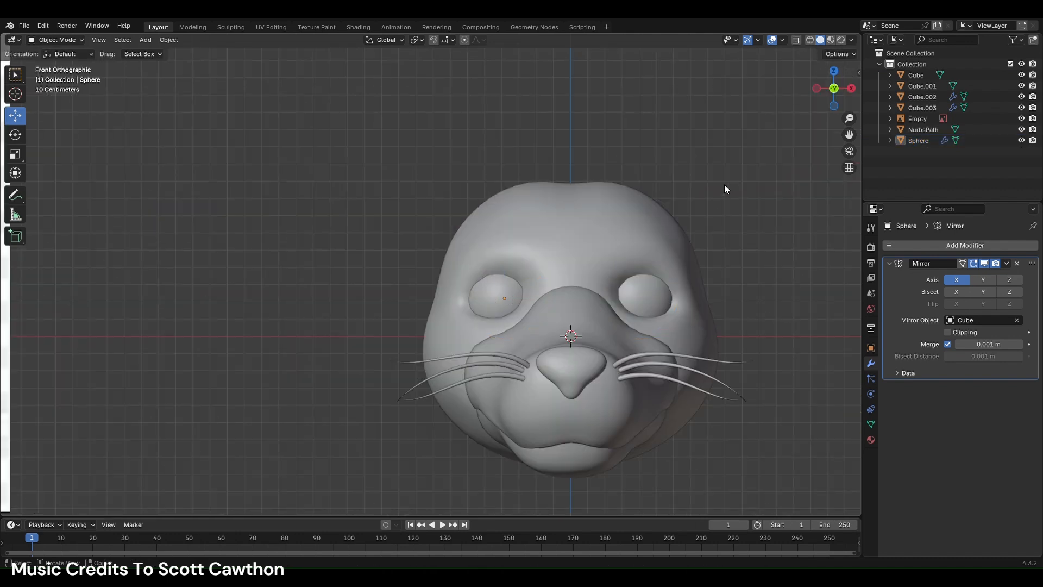
pyautogui.click(699, 210)
pyautogui.scroll(-2, 496, 275)
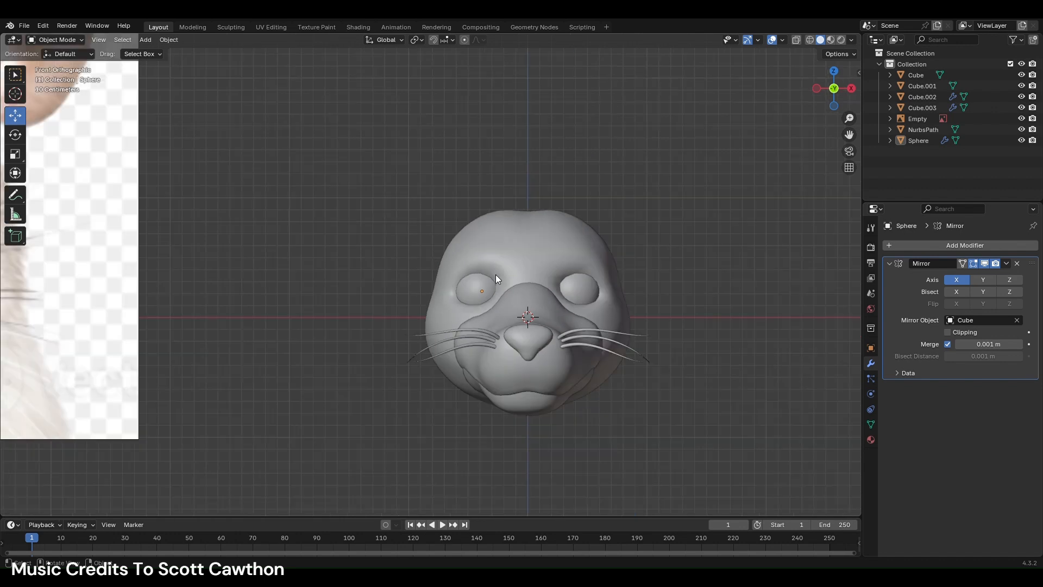
pyautogui.click(481, 291)
pyautogui.moveTo(519, 298); pyautogui.dragTo(520, 283)
pyautogui.click(602, 198)
# - Try a Draw Sharp stroke on the skull along the upper eye sockets in Sculpt Mode
pyautogui.click(571, 282)
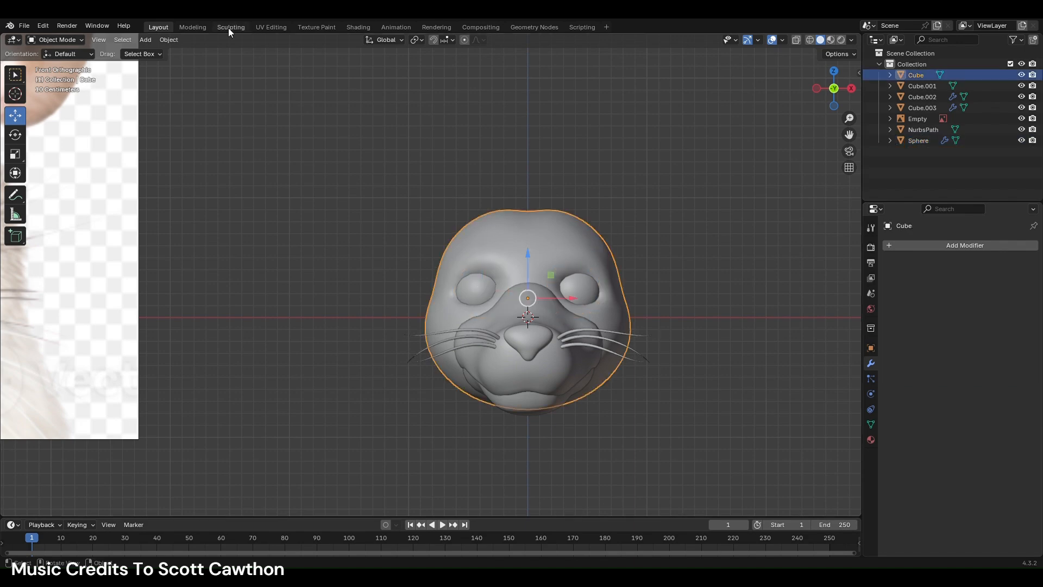
pyautogui.click(230, 27)
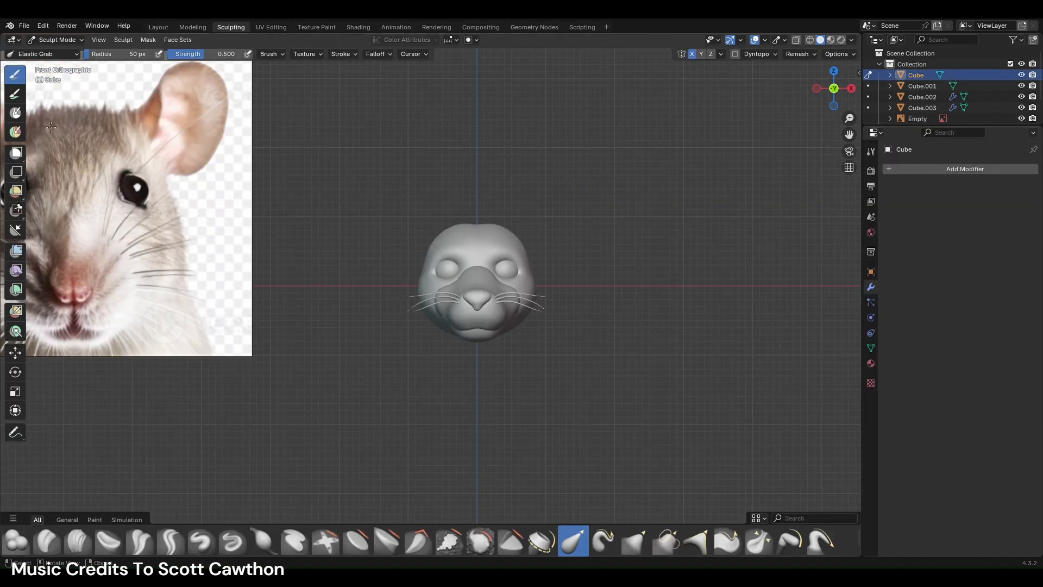
pyautogui.click(232, 541)
pyautogui.scroll(7, 547, 190)
pyautogui.moveTo(547, 189)
pyautogui.mouseDown()
pyautogui.moveTo(531, 220)
pyautogui.moveTo(475, 182)
pyautogui.moveTo(479, 190)
pyautogui.mouseUp()
pyautogui.scroll(-4, 489, 288)
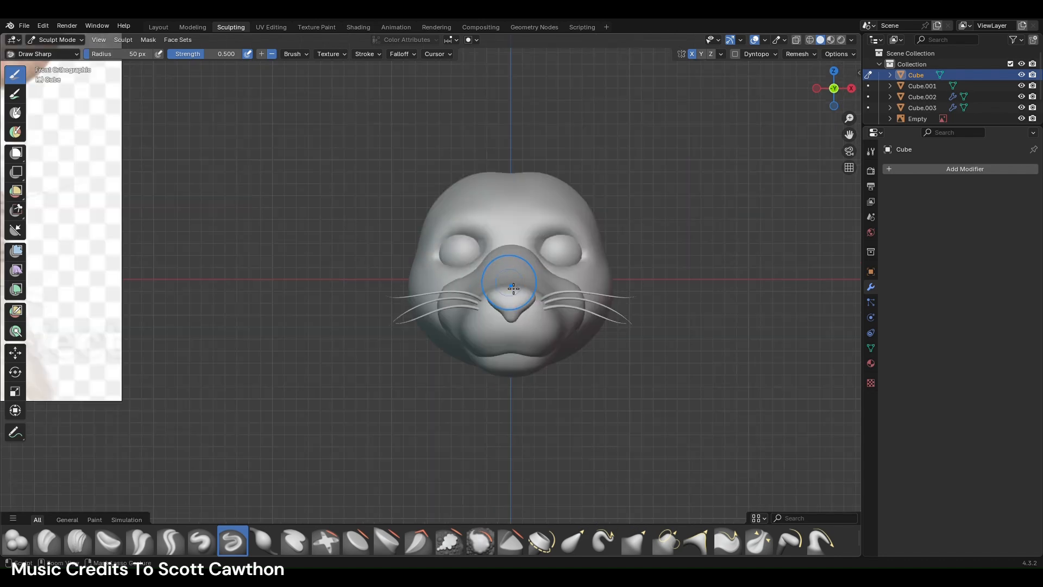
pyautogui.click(158, 27)
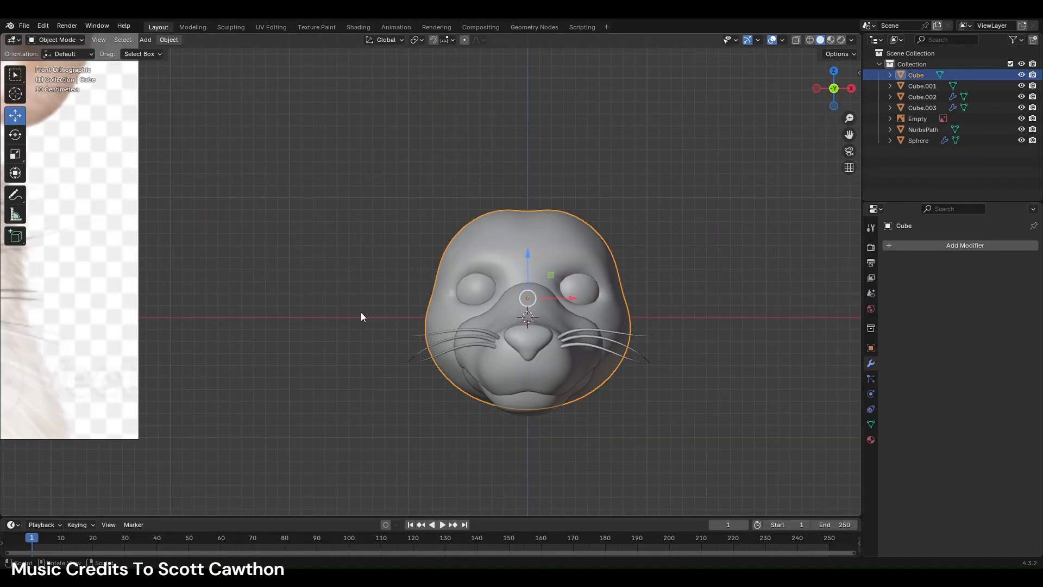
# - Duplicate the mirrored eyeballs and move the copies along the Y axis to in front of the snout
pyautogui.click(364, 342)
pyautogui.click(546, 301)
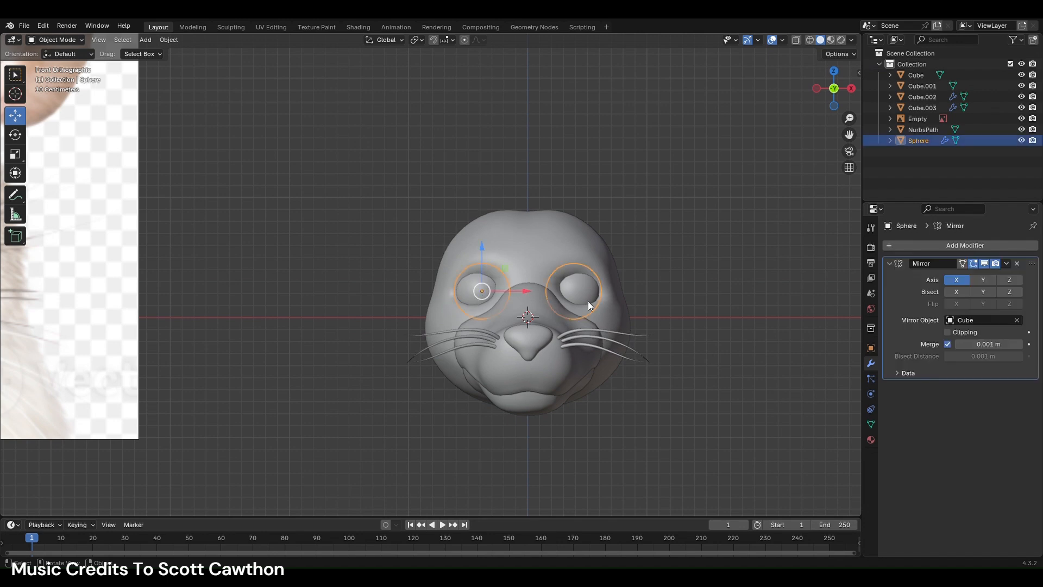
pyautogui.hotkey('shift', 'd')
pyautogui.keyDown('alt'); pyautogui.moveTo(703, 328); pyautogui.dragTo(576, 283, button='middle'); pyautogui.keyUp('alt')
pyautogui.press('y')
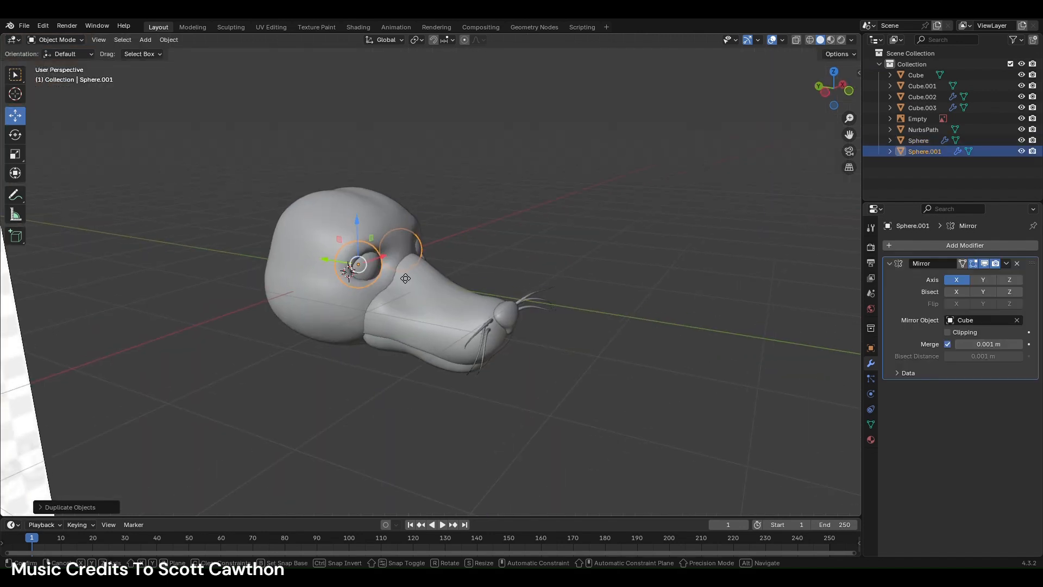
pyautogui.click(545, 293)
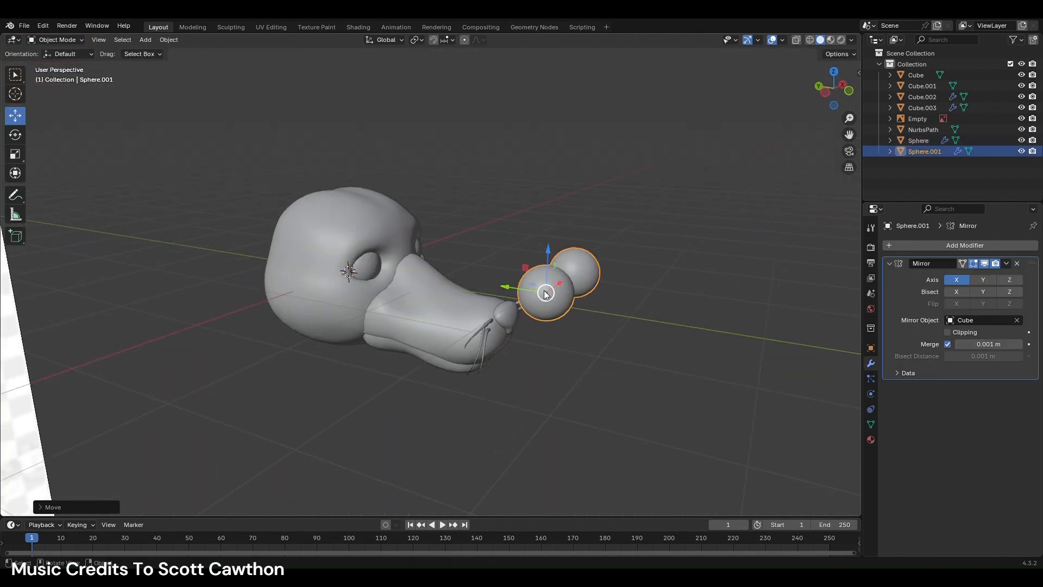
# - Convert the original mirrored eyeballs to a mesh and separate them by loose parts in Edit Mode
pyautogui.click(431, 262)
pyautogui.rightClick(454, 255)
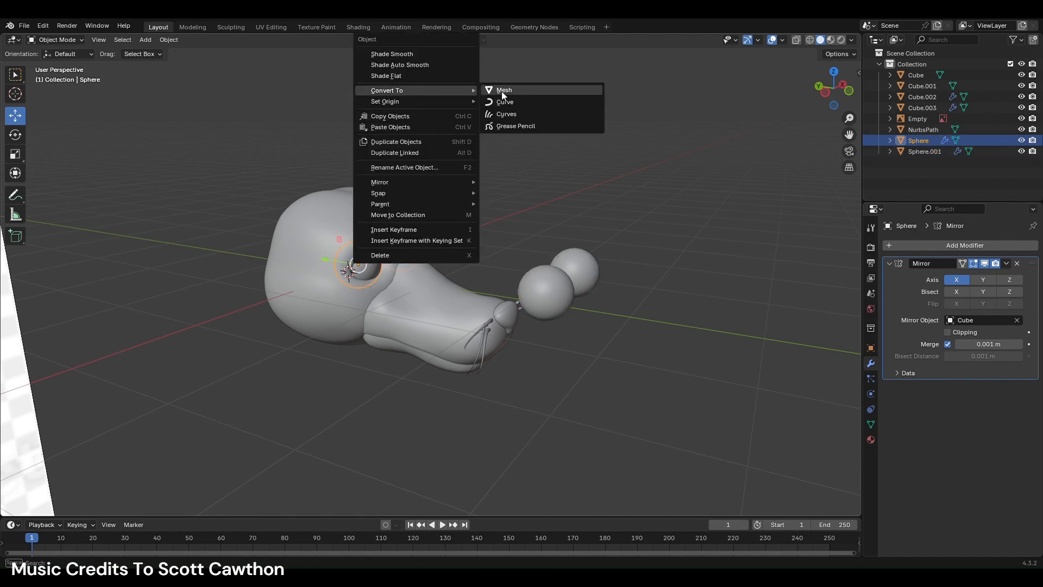
pyautogui.click(503, 91)
pyautogui.click(205, 25)
pyautogui.press('a')
pyautogui.rightClick(522, 437)
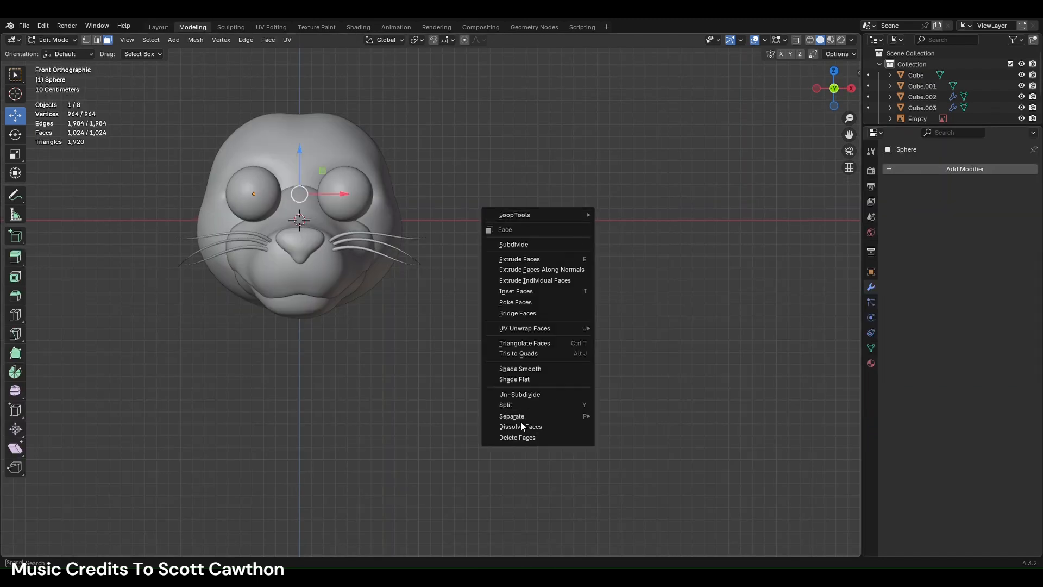
pyautogui.moveTo(540, 418)
pyautogui.click(612, 438)
# - Set the origins of both separated eyeballs to their own geometry in Object Mode
pyautogui.click(160, 27)
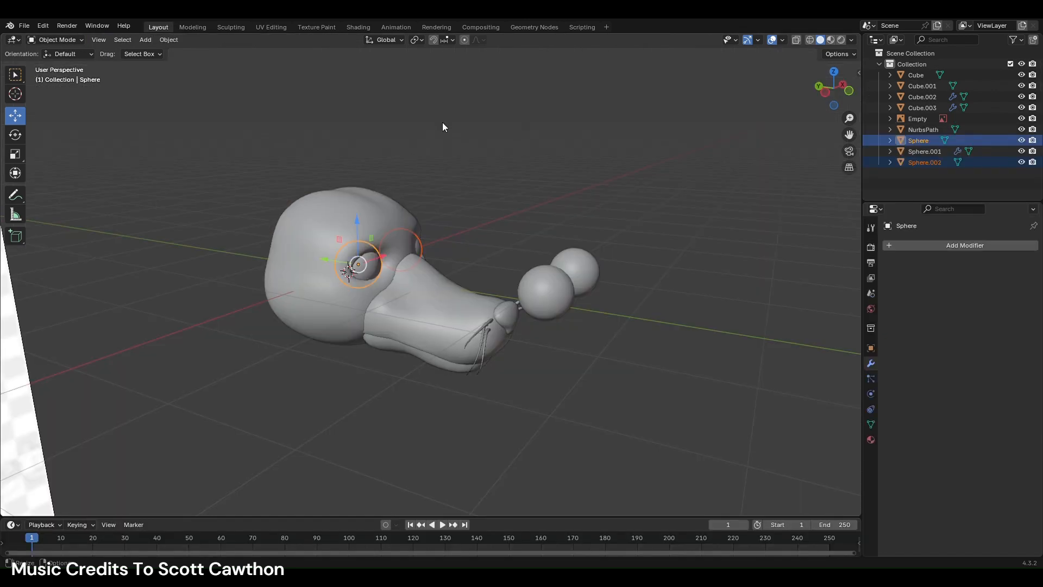
pyautogui.rightClick(645, 195)
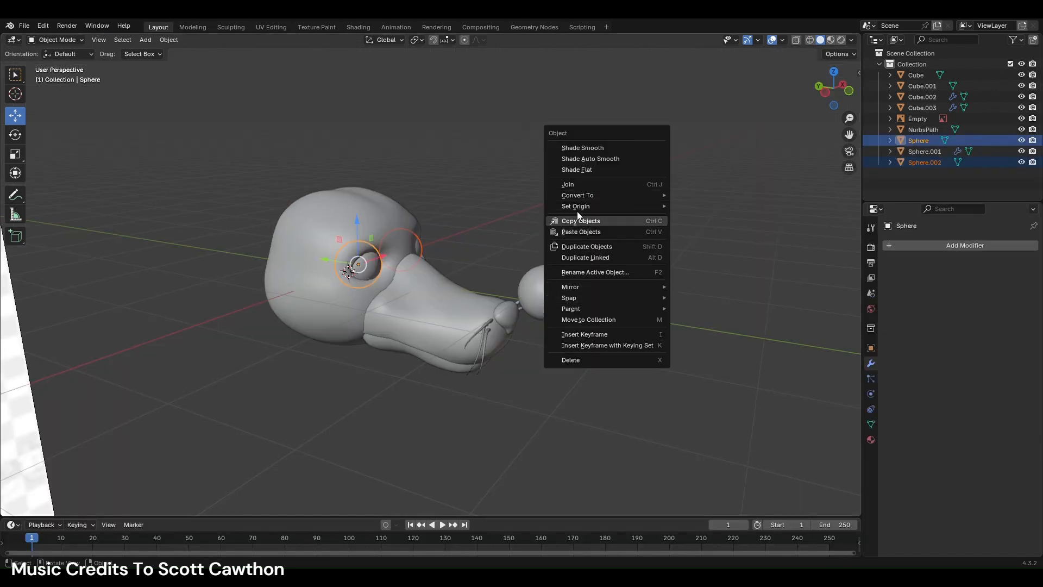
pyautogui.moveTo(576, 206)
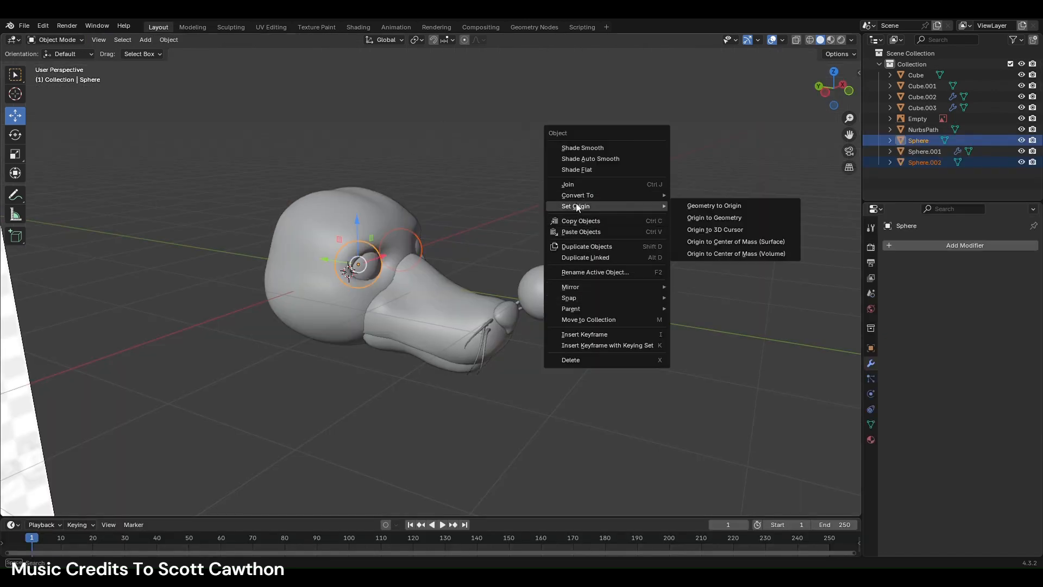
pyautogui.click(718, 218)
# - Rotate the whole mesh of the duplicated eyeballs by -90° in Edit Mode from the left side view
pyautogui.click(571, 283)
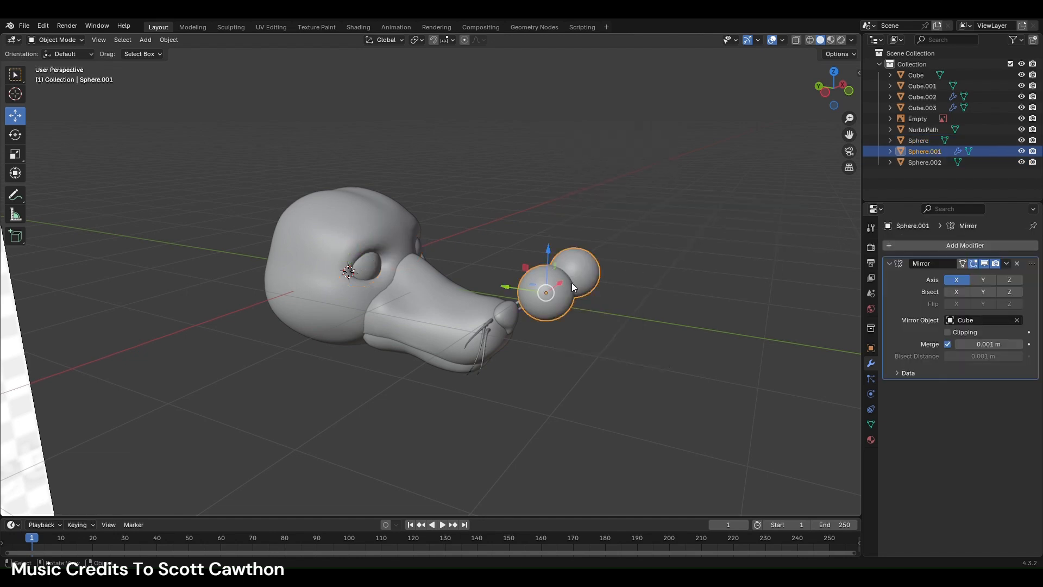
pyautogui.click(201, 25)
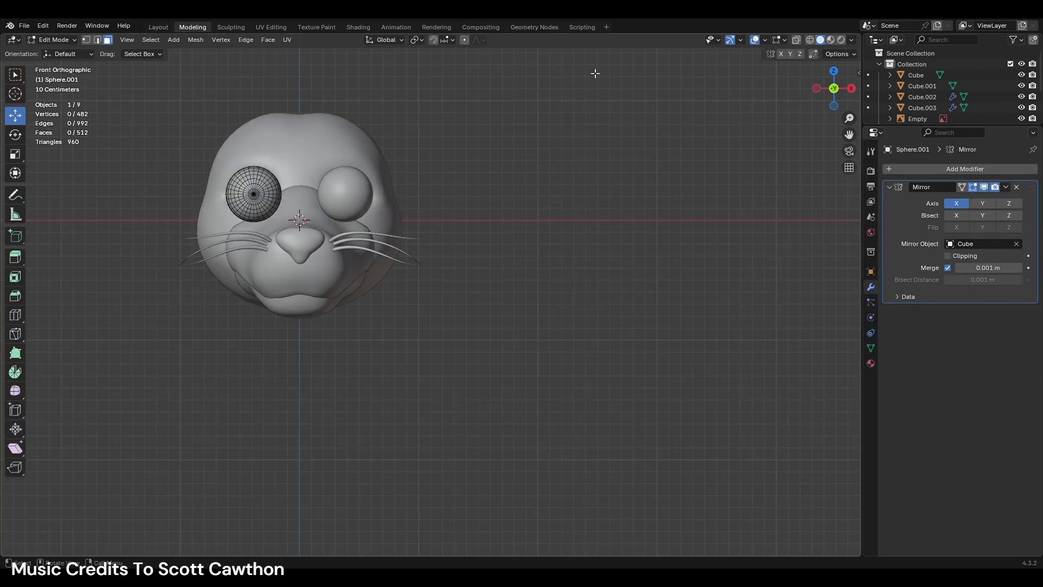
pyautogui.press('a')
pyautogui.press('ctrl+KP_3')
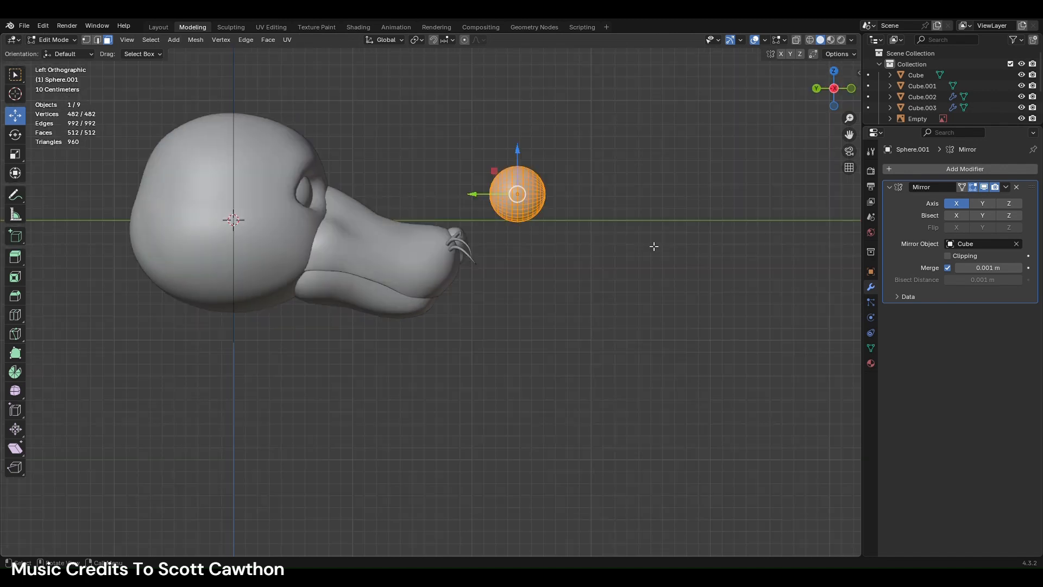
pyautogui.press('r')
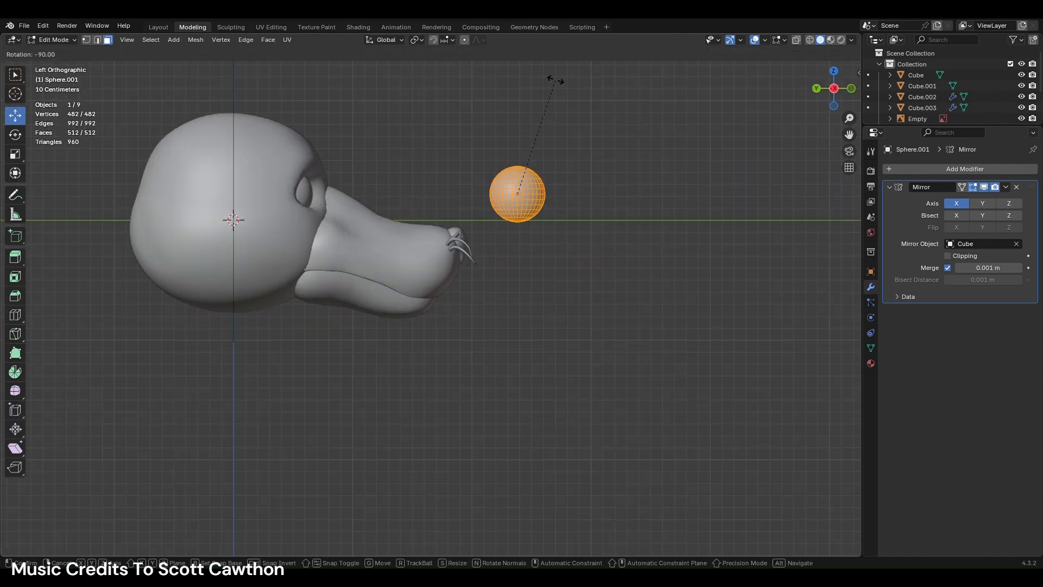
pyautogui.click(560, 84)
# - Turn on X-ray and delete the lower half of the duplicated eyeball's faces
pyautogui.click(796, 41)
pyautogui.moveTo(687, 311); pyautogui.dragTo(451, 197)
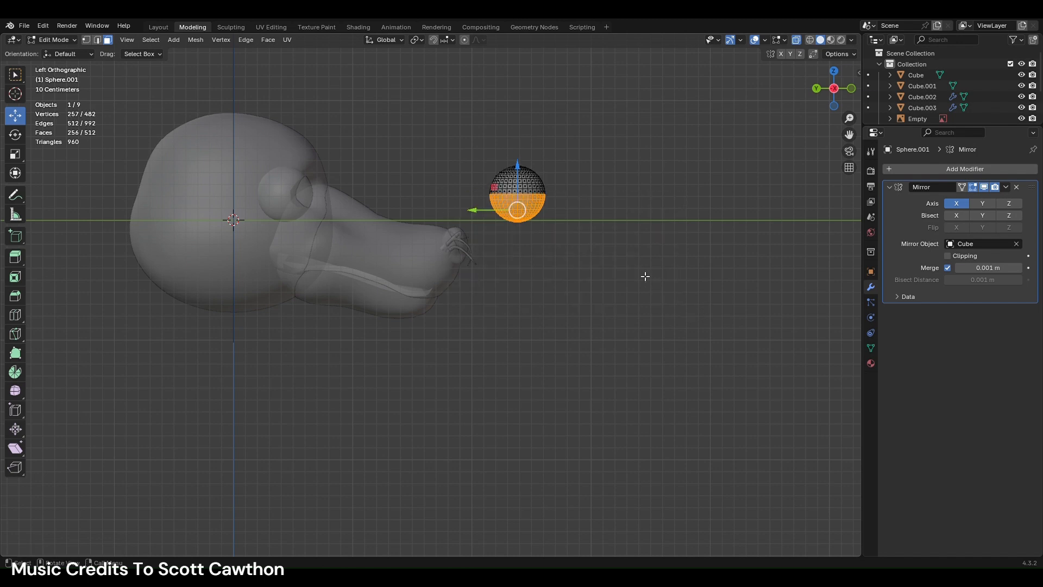
pyautogui.rightClick(644, 275)
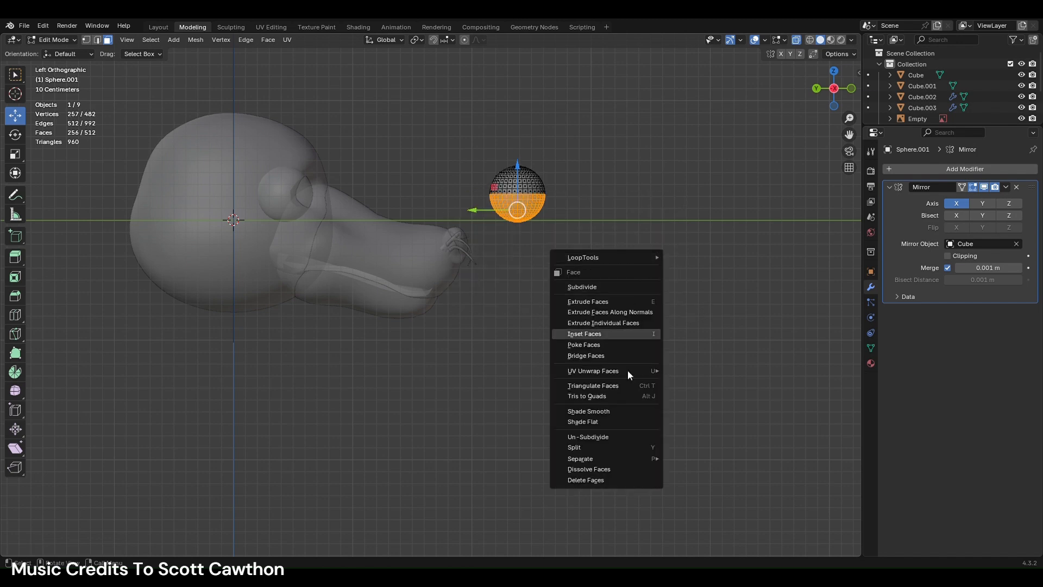
pyautogui.click(622, 480)
# - Try to un-subdivide all faces of the remaining half-sphere mesh in Edit Mode
pyautogui.press('a')
pyautogui.rightClick(662, 337)
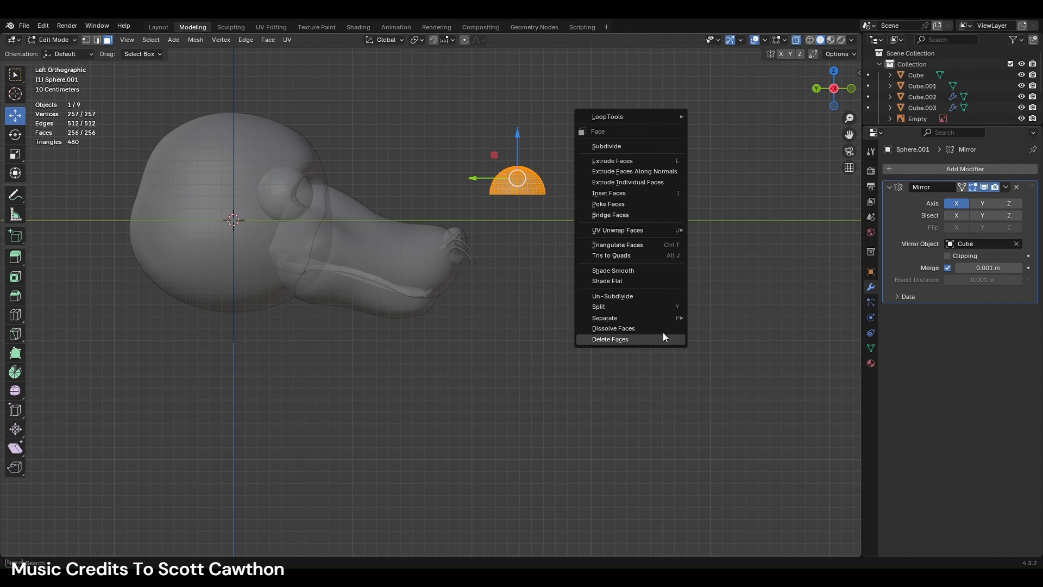
pyautogui.click(644, 296)
pyautogui.hotkey('ctrl', 'z')
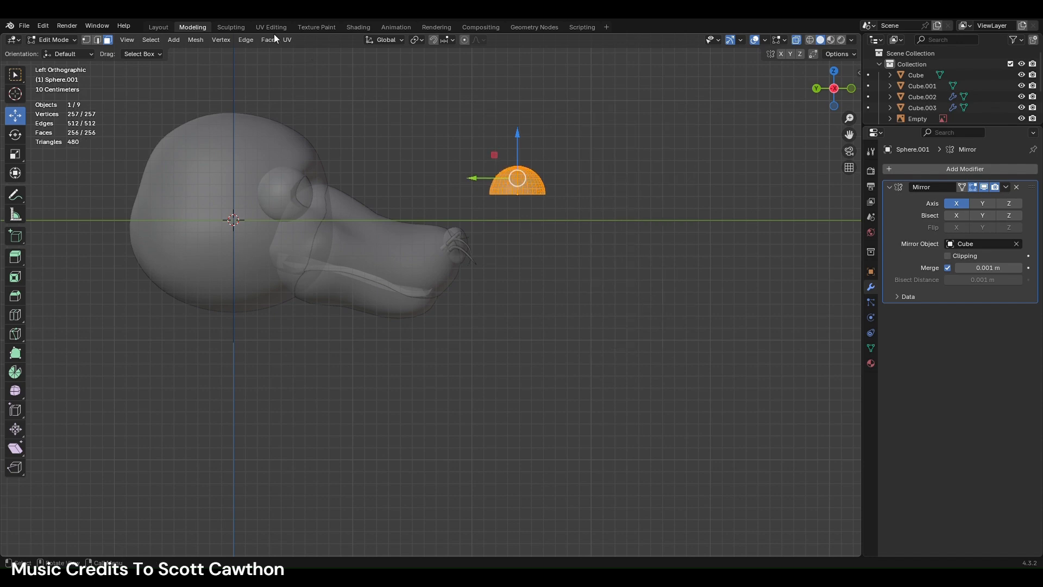
# - Add a level 1 Subdivision modifier and a Solidify modifier to the half-spheres in Object Mode
pyautogui.click(163, 25)
pyautogui.hotkey('ctrl', '1')
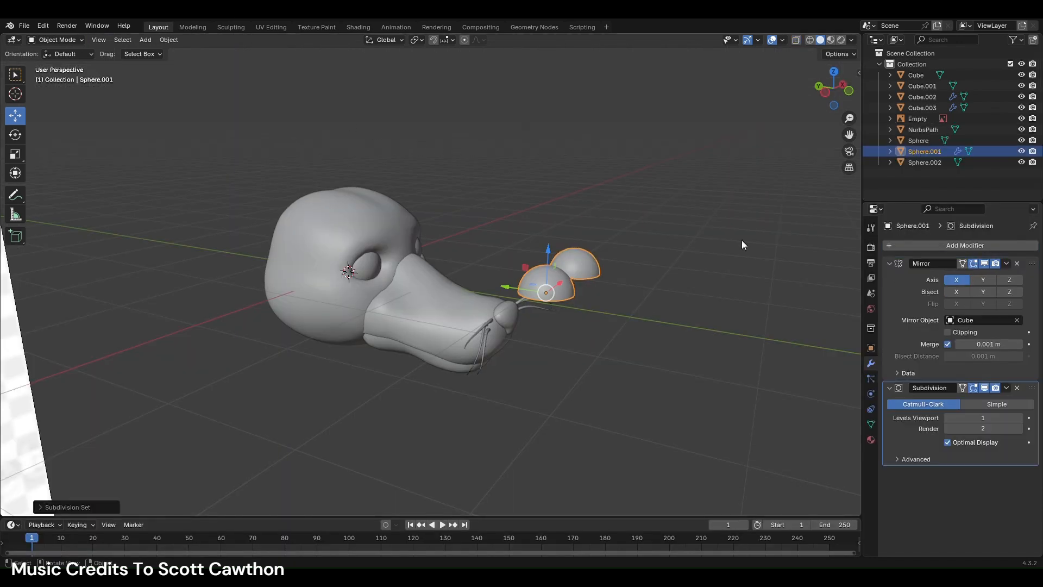
pyautogui.click(910, 245)
pyautogui.write('s')
pyautogui.click(874, 271)
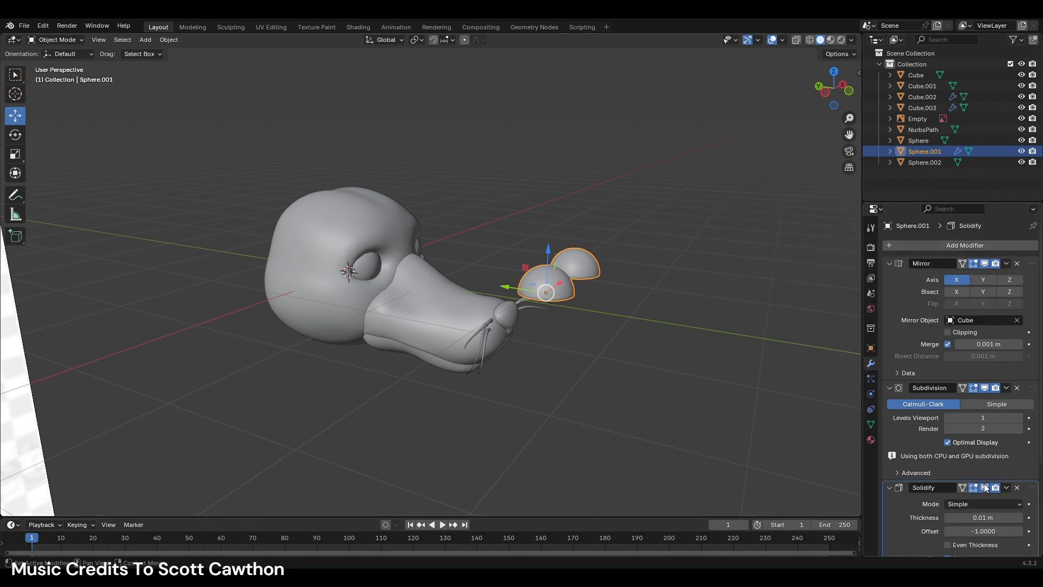
# - Shade the half-spheres auto smooth and set their Solidify thickness to 0.11 m
pyautogui.moveTo(745, 371); pyautogui.dragTo(618, 261, button='middle')
pyautogui.scroll(2, 617, 261)
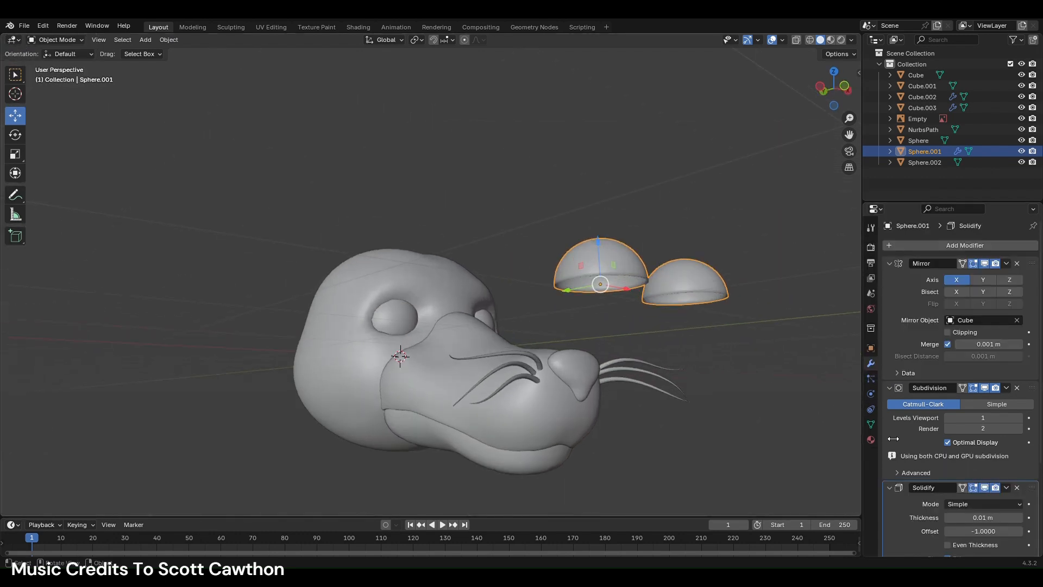
pyautogui.press('-')
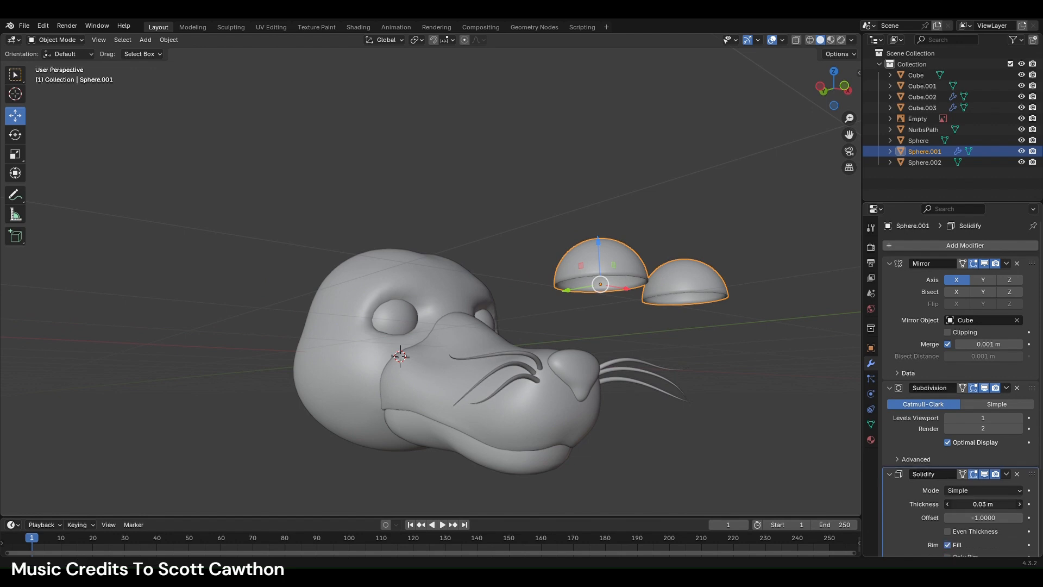
pyautogui.rightClick(724, 301)
pyautogui.moveTo(715, 296)
pyautogui.click(696, 260)
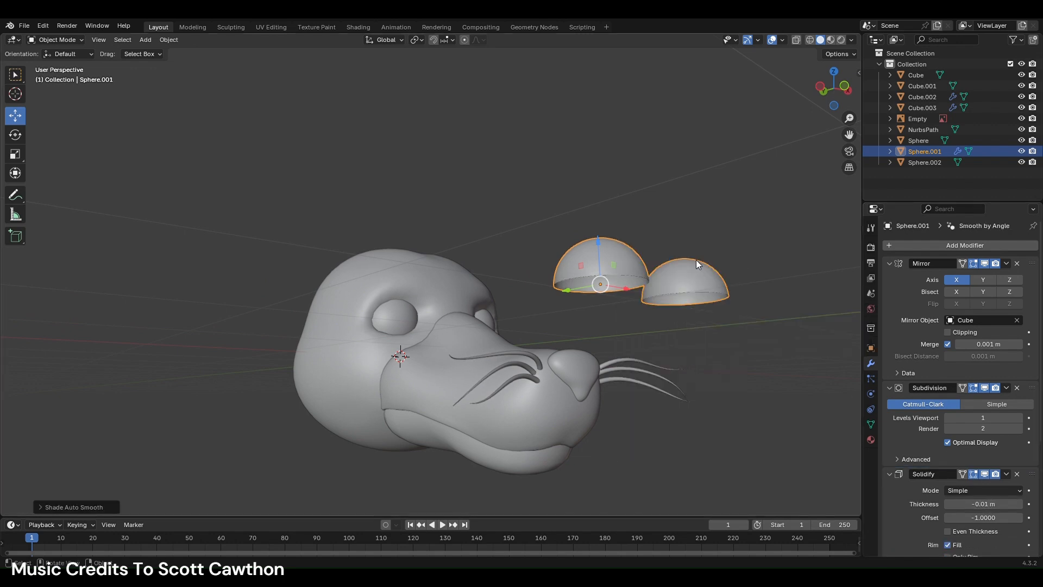
pyautogui.click(983, 504)
pyautogui.write('0.14')
pyautogui.press('Return')
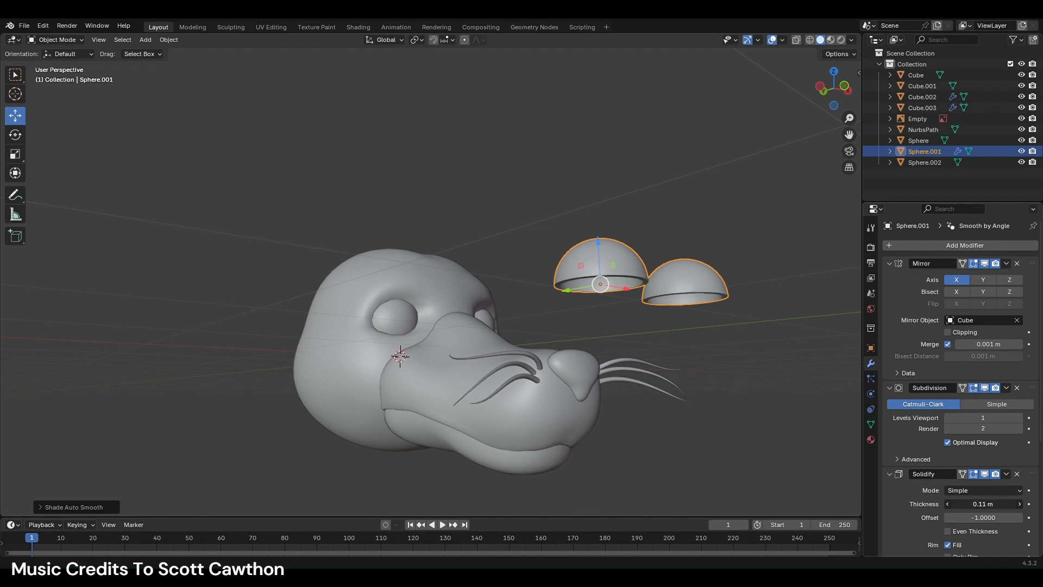
pyautogui.moveTo(983, 504); pyautogui.dragTo(970, 504)
# - Move the half-spheres and one eyeball out in front of the head in the left view and centre the half-spheres on the eyeball
pyautogui.click(822, 87)
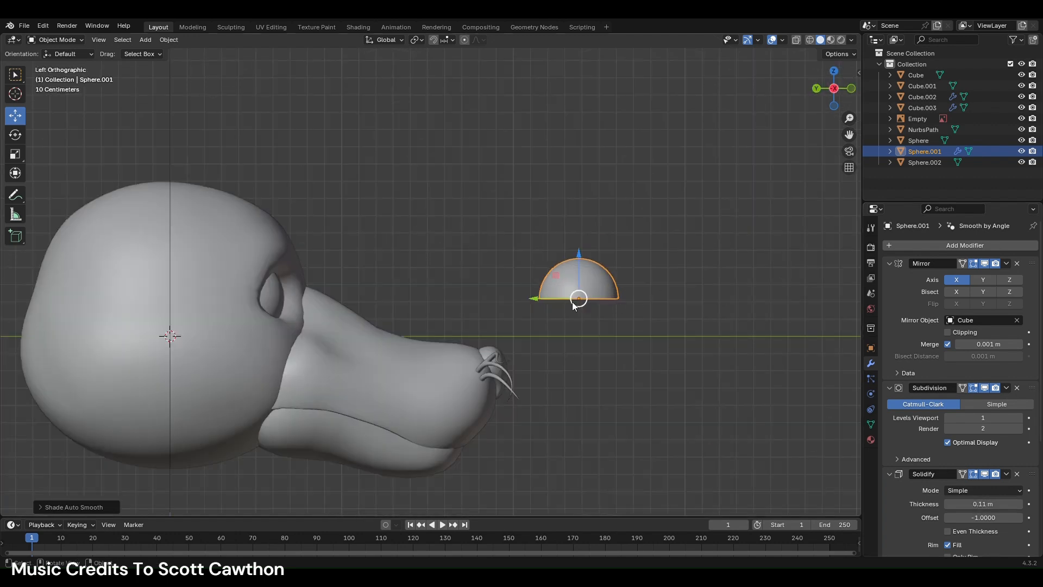
pyautogui.press('g')
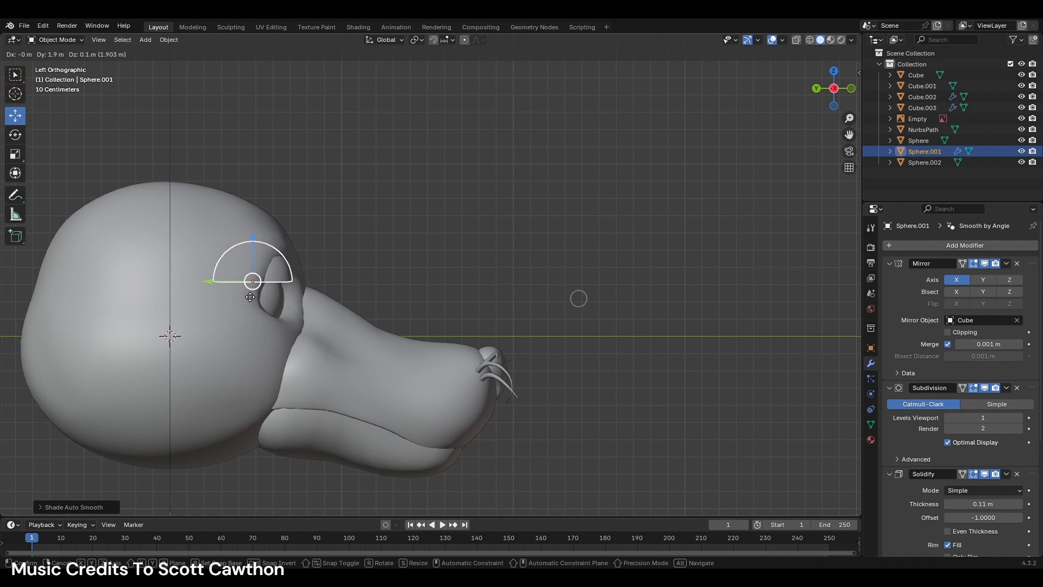
pyautogui.click(248, 299)
pyautogui.keyDown('shift'); pyautogui.click(272, 305); pyautogui.keyUp('shift')
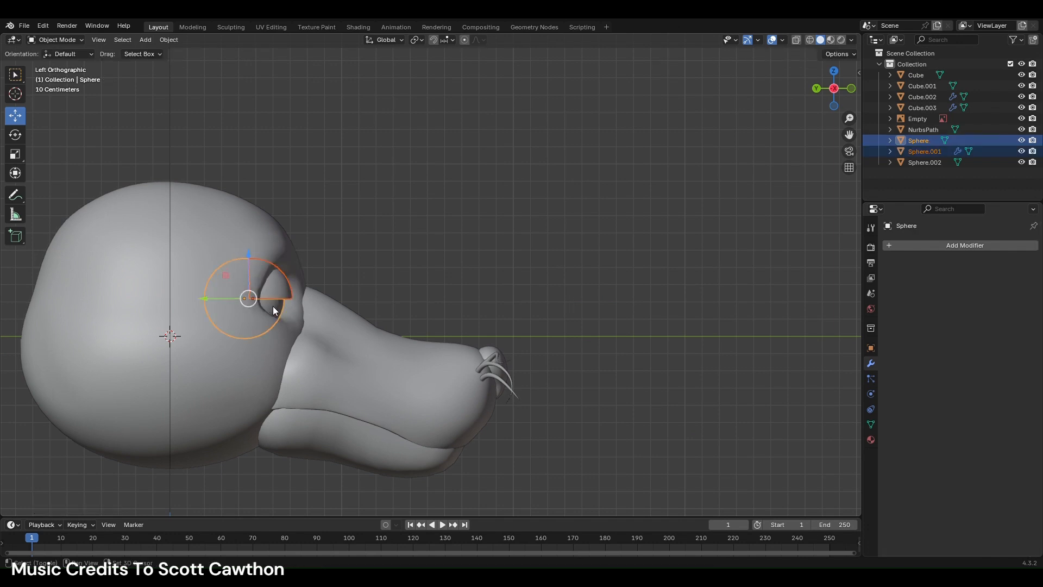
pyautogui.click(428, 297)
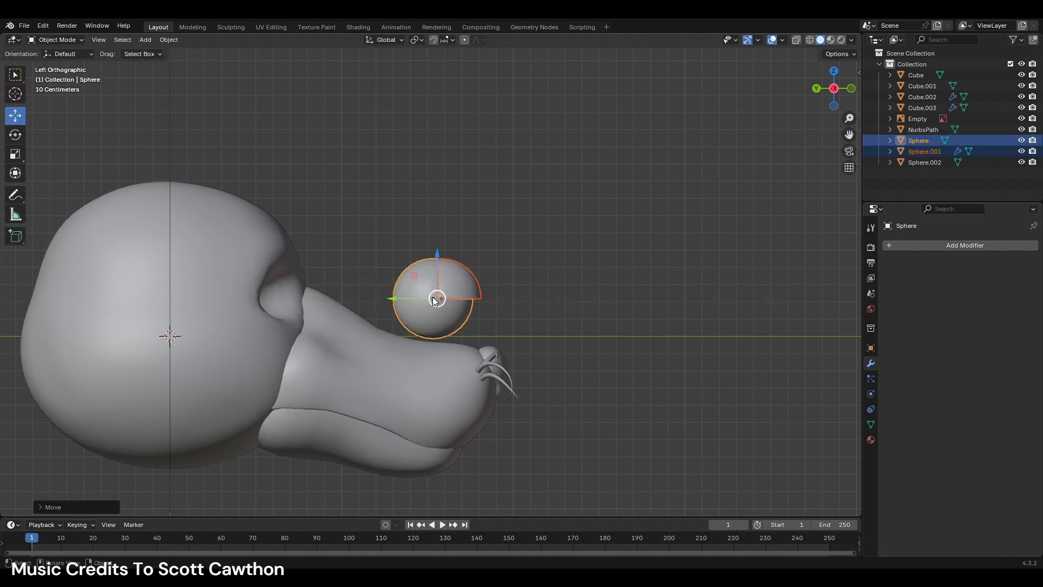
pyautogui.click(449, 288)
pyautogui.moveTo(410, 301); pyautogui.dragTo(413, 300)
# - Scale the half-spheres up slightly so they form a shell around the upper half of the eyeball
pyautogui.press('s')
pyautogui.click(615, 314)
pyautogui.press('s')
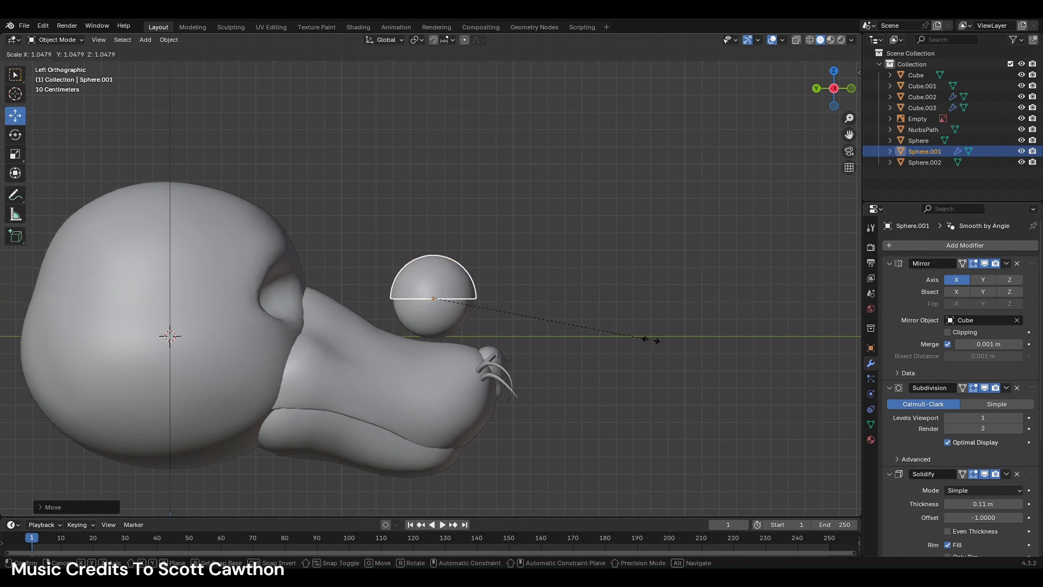
pyautogui.click(644, 339)
pyautogui.press('s')
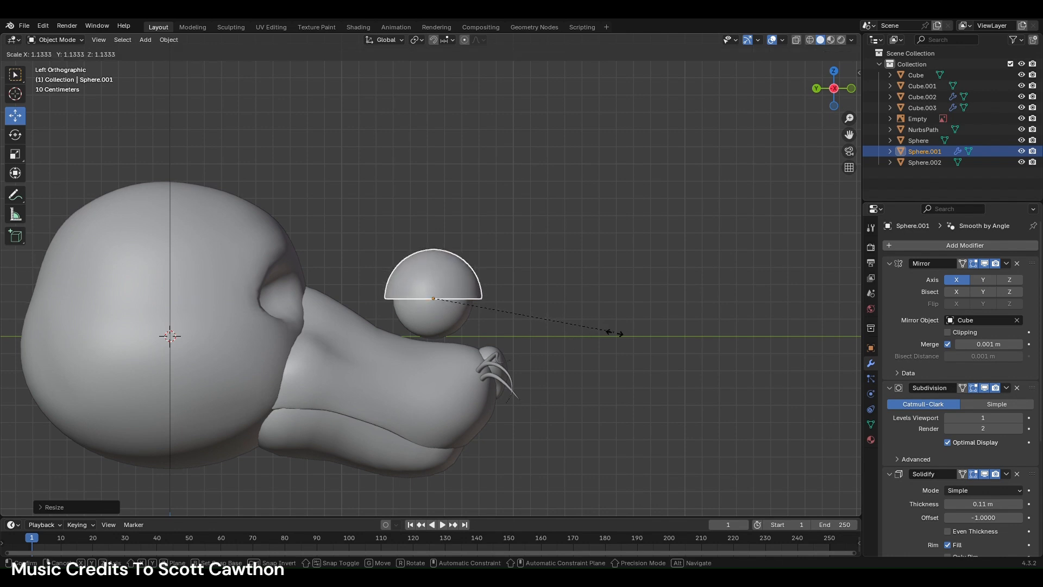
pyautogui.click(592, 332)
# - Move the eyeball and the half-spheres together back along Y into the eye socket
pyautogui.keyDown('shift'); pyautogui.click(407, 308); pyautogui.keyUp('shift')
pyautogui.moveTo(406, 300); pyautogui.dragTo(220, 314)
pyautogui.click(544, 289)
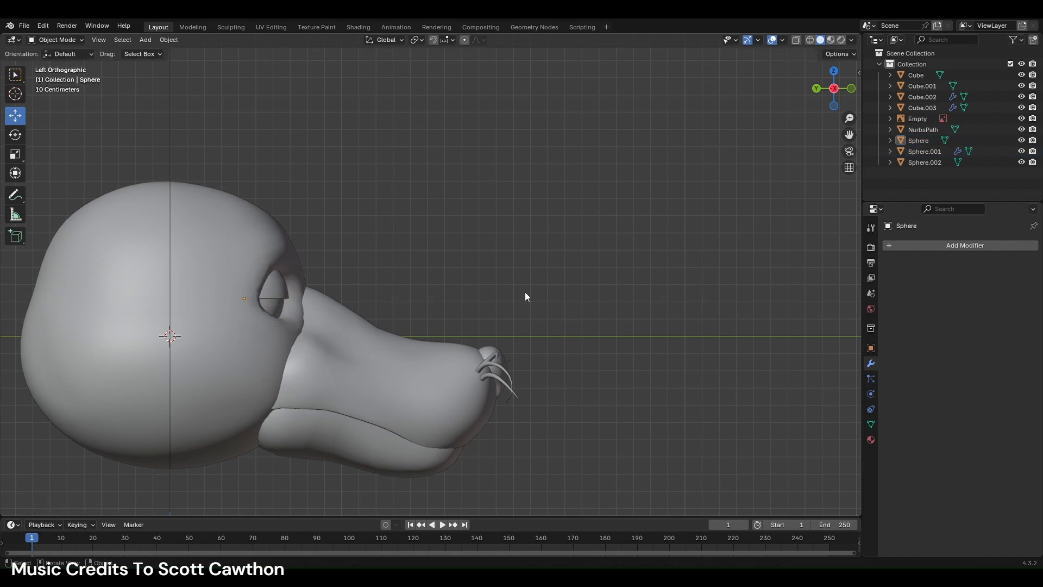
# - Scale the half-spheres by about 0.96 in the front view to fit them over the eyes
pyautogui.moveTo(553, 292); pyautogui.dragTo(455, 297, button='middle')
pyautogui.click(468, 287)
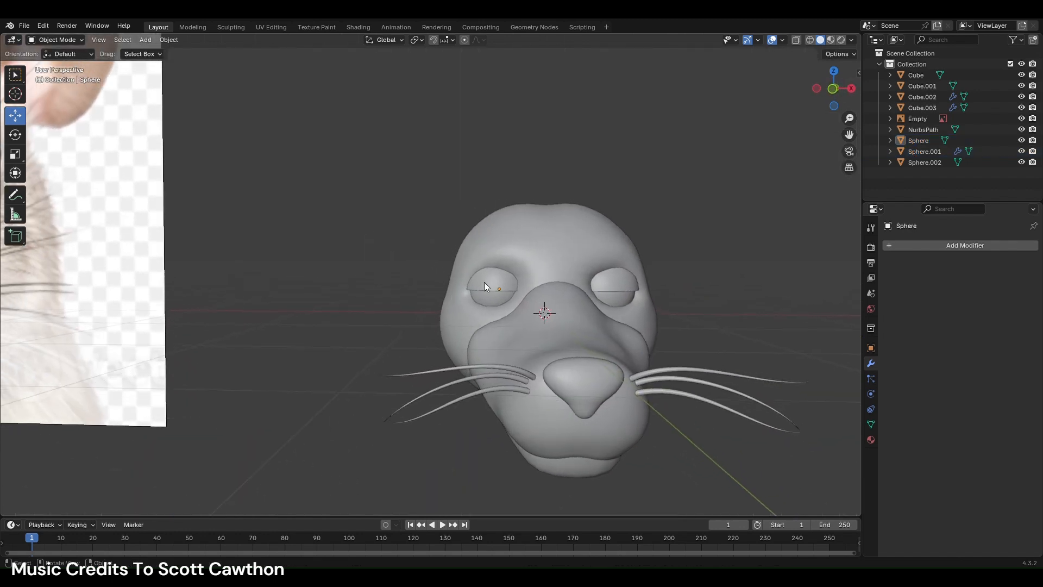
pyautogui.click(831, 99)
pyautogui.scroll(3, 758, 298)
pyautogui.press('s')
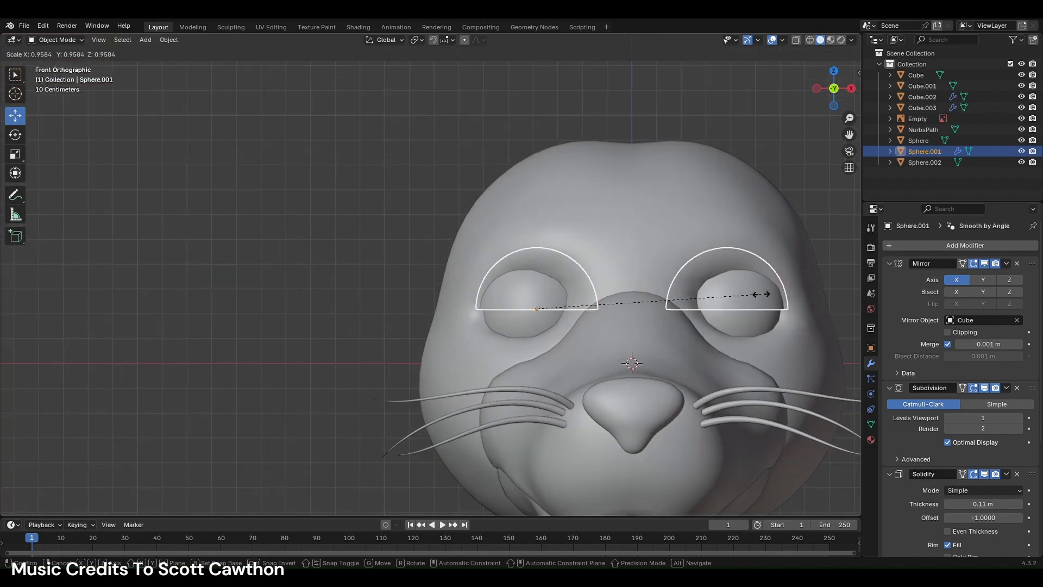
pyautogui.click(761, 294)
pyautogui.click(437, 197)
pyautogui.click(541, 309)
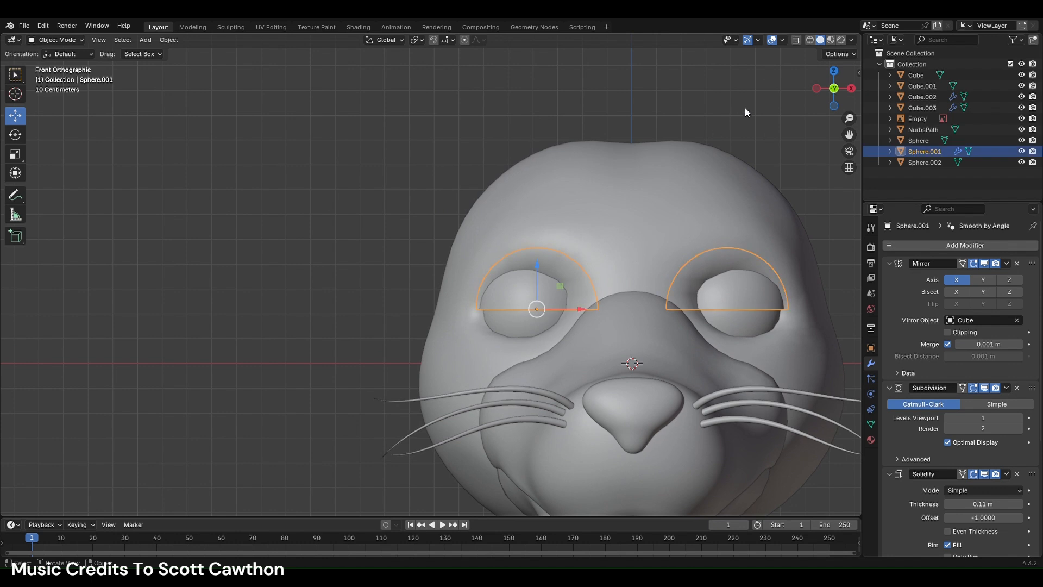
# - Rotate the half-spheres in the left view so their front edges lift like open upper eyelids
pyautogui.click(817, 89)
pyautogui.press('r')
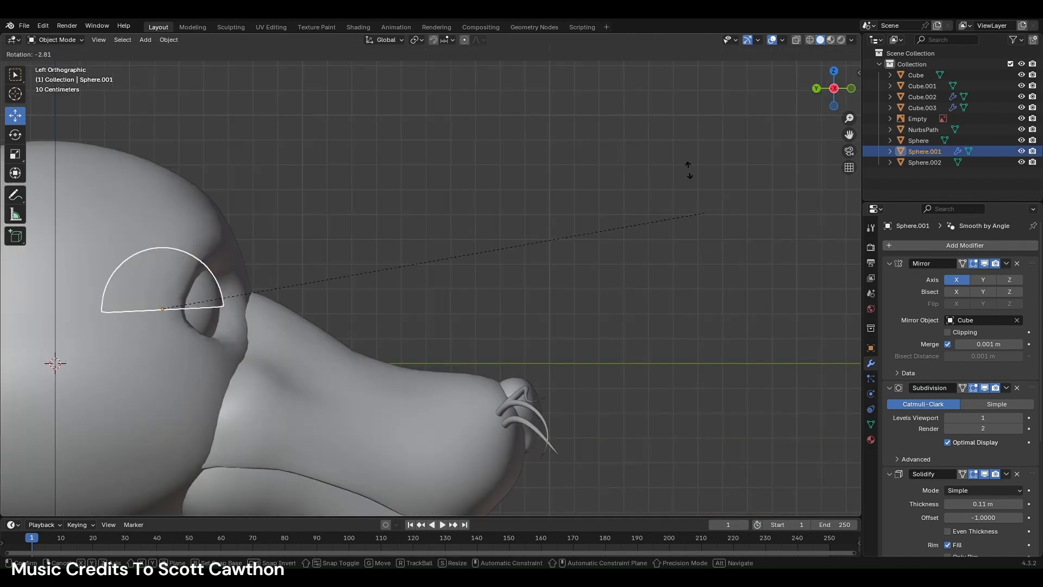
pyautogui.click(410, 154)
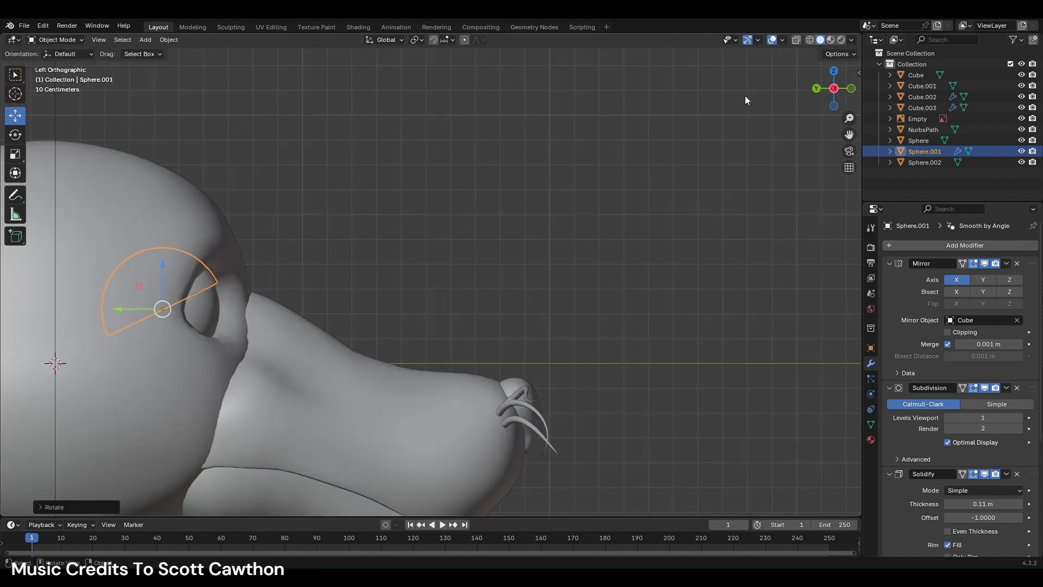
# - Duplicate the upper eyelid half-spheres and rotate the copy to face downward as lower eyelids in the left view
pyautogui.hotkey('shift', 'd')
pyautogui.press('r')
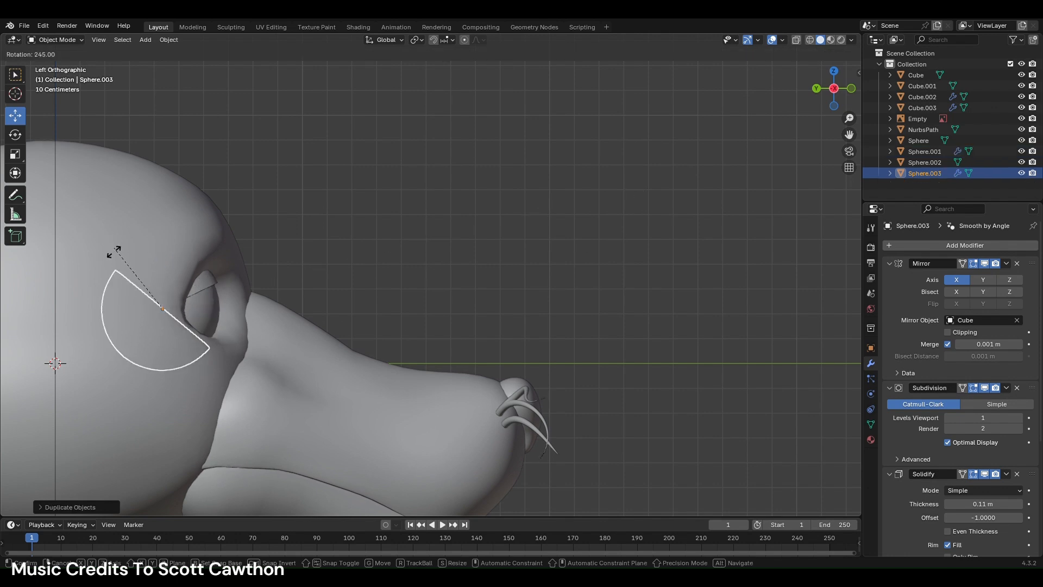
pyautogui.click(109, 276)
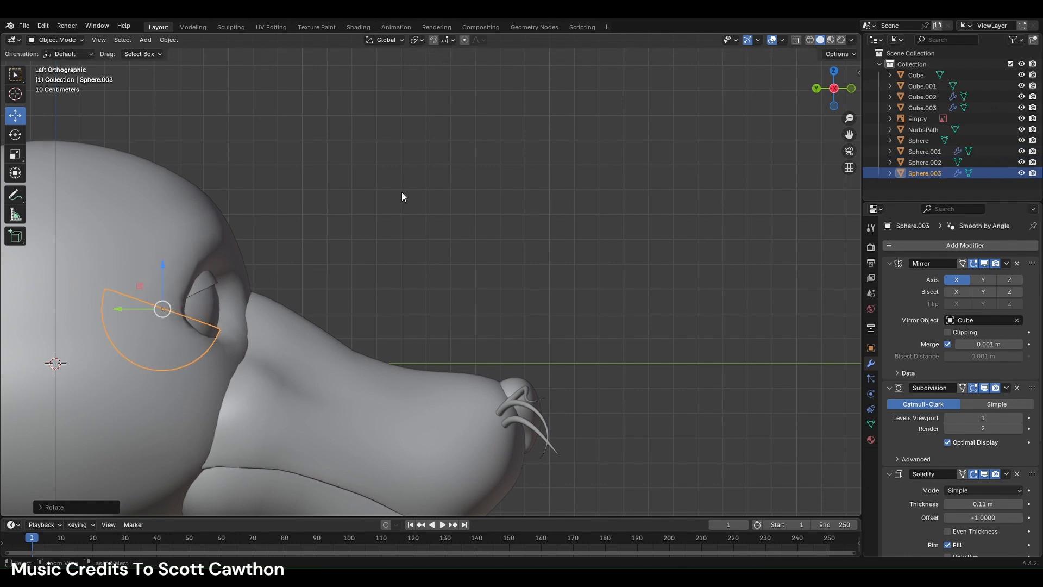
# - Tilt the lower eyelid half-spheres by a few degrees in the front view
pyautogui.click(852, 89)
pyautogui.press('r')
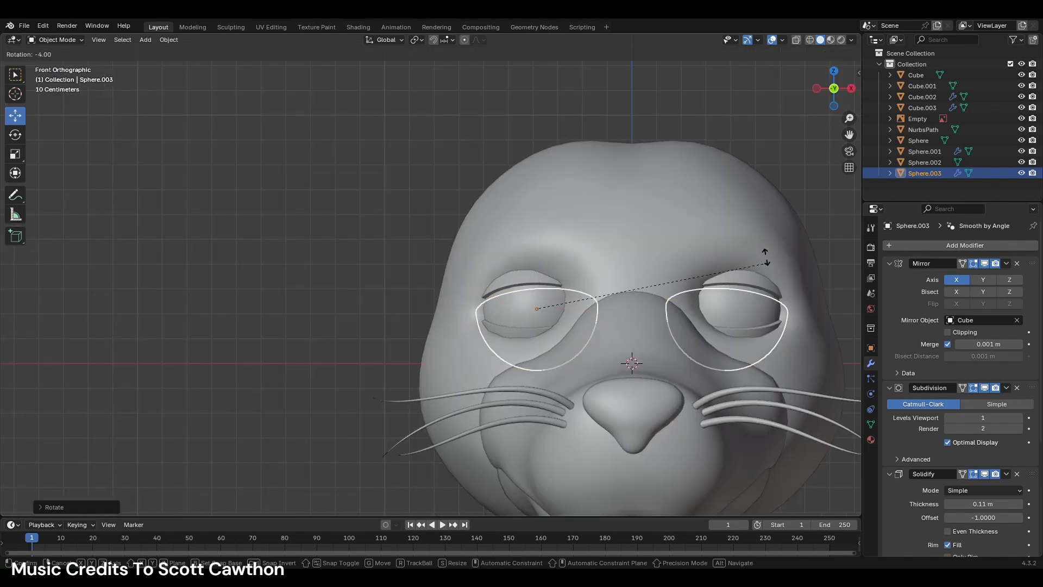
pyautogui.press('Escape')
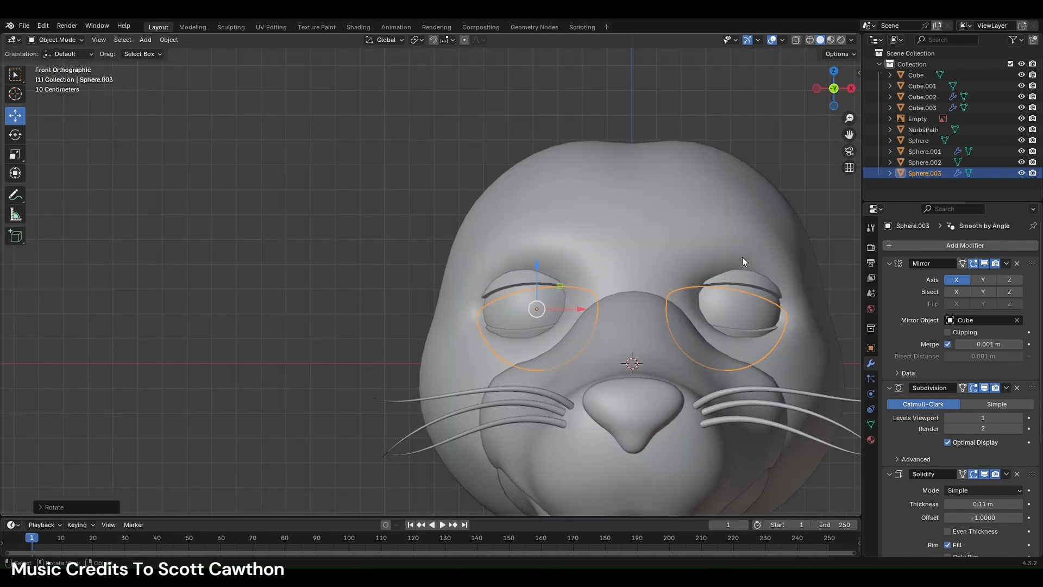
# - Select the upper eyelid half-spheres and rotate them about 10° in the front view
pyautogui.click(817, 91)
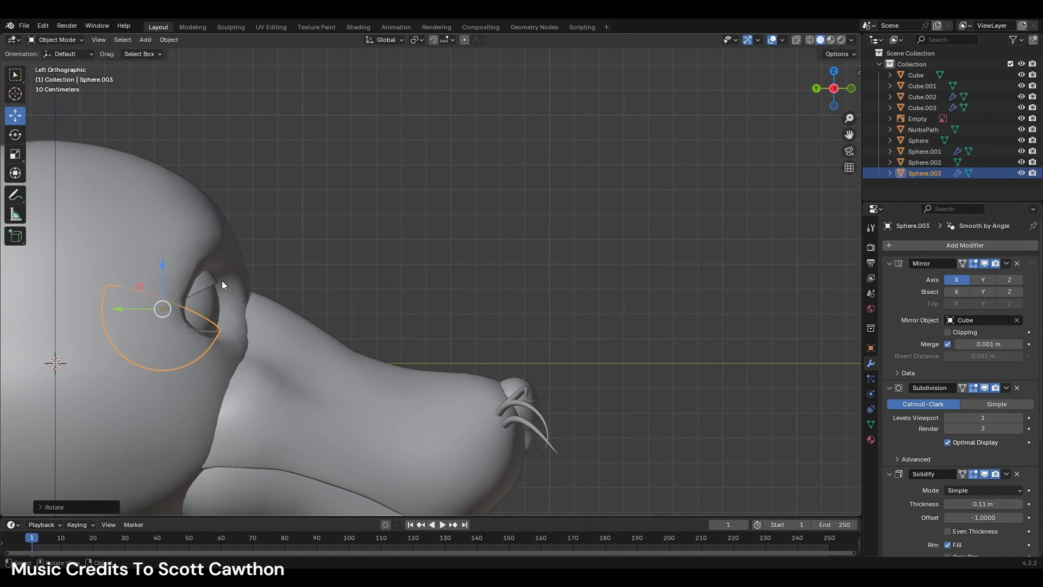
pyautogui.click(226, 269)
pyautogui.click(851, 89)
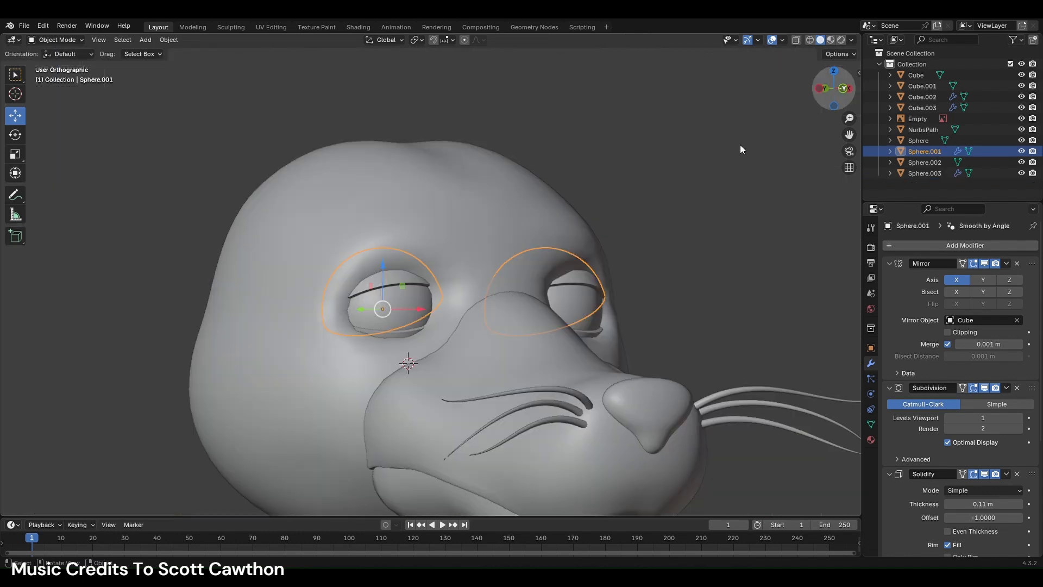
pyautogui.press('r')
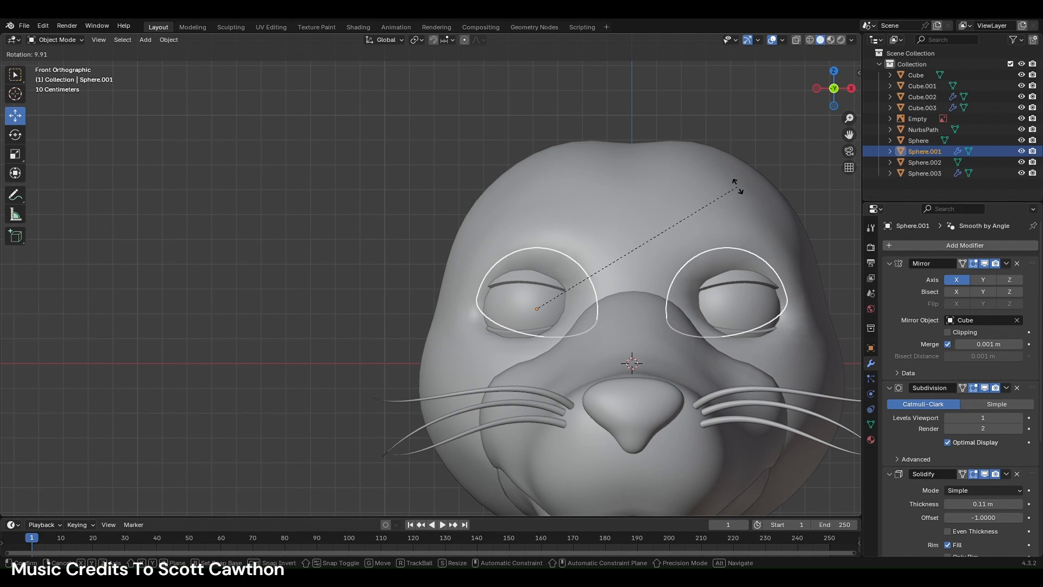
pyautogui.click(738, 186)
# - Select the upper and lower eyelids together and nudge them along Y and X to fit around the eyeballs
pyautogui.click(639, 127)
pyautogui.scroll(-5, 634, 170)
pyautogui.scroll(-2, 630, 171)
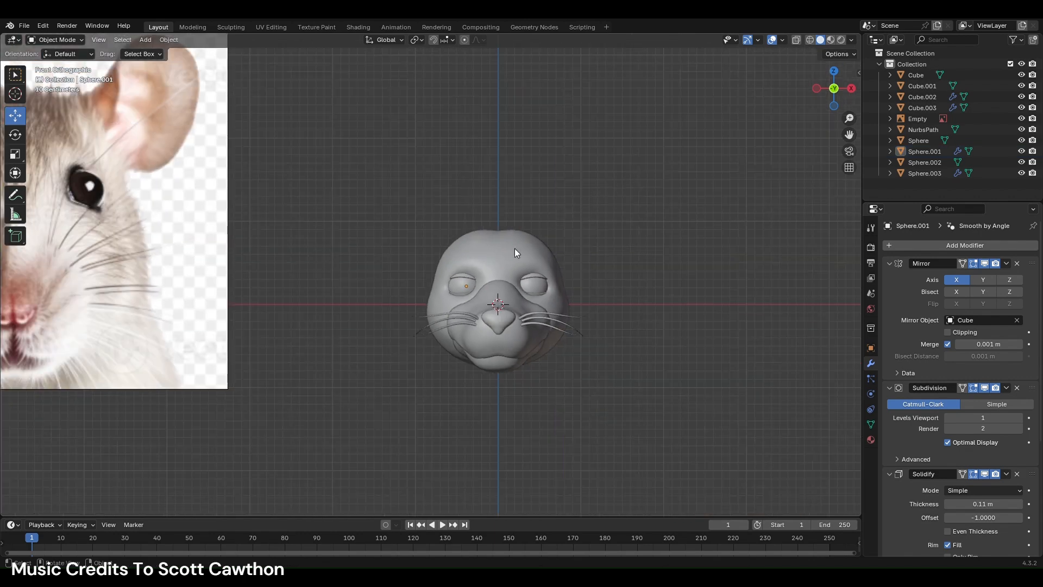
pyautogui.scroll(5, 474, 279)
pyautogui.click(513, 298)
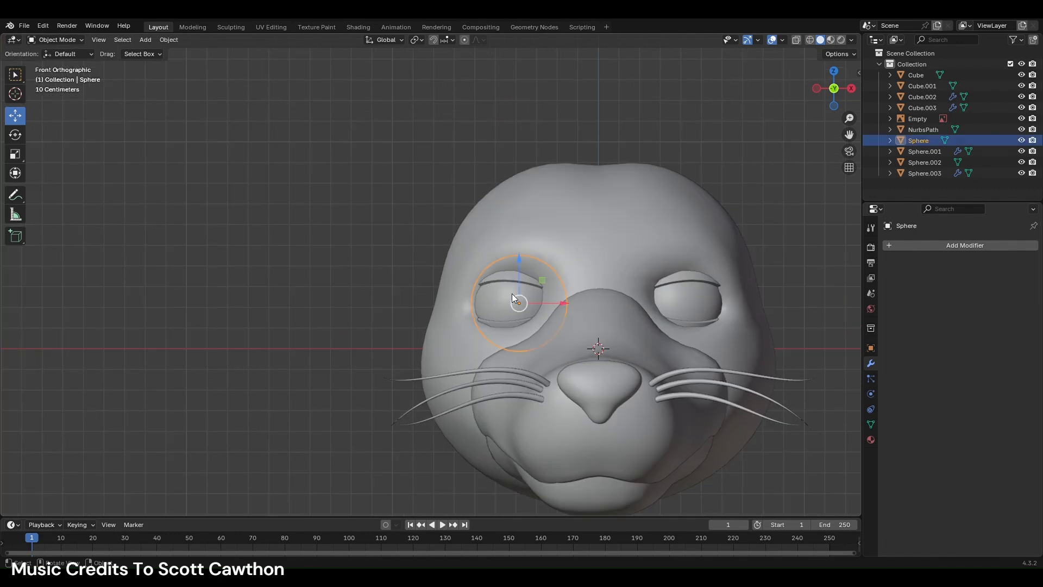
pyautogui.click(512, 322)
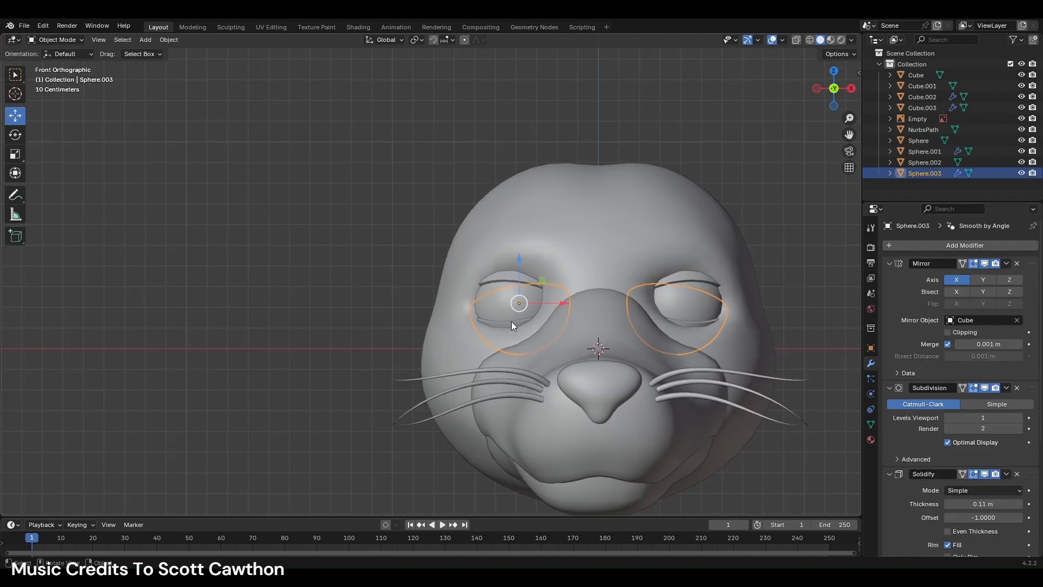
pyautogui.keyDown('shift'); pyautogui.click(513, 280); pyautogui.keyUp('shift')
pyautogui.scroll(-3, 513, 279)
pyautogui.moveTo(506, 276); pyautogui.dragTo(564, 297, button='middle')
pyautogui.scroll(4, 456, 285)
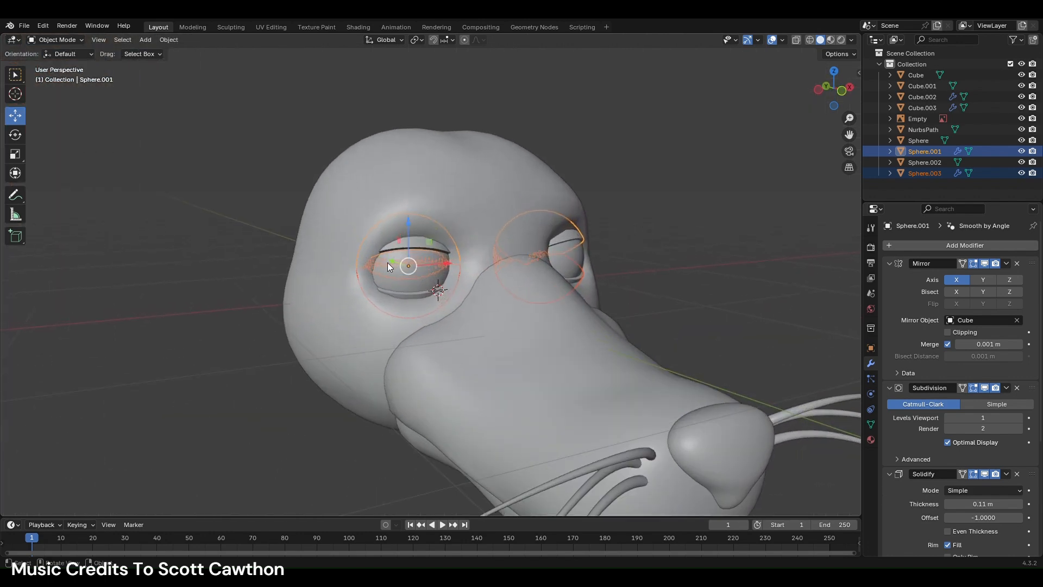
pyautogui.moveTo(394, 262); pyautogui.dragTo(395, 263)
pyautogui.moveTo(698, 230); pyautogui.dragTo(628, 217, button='middle')
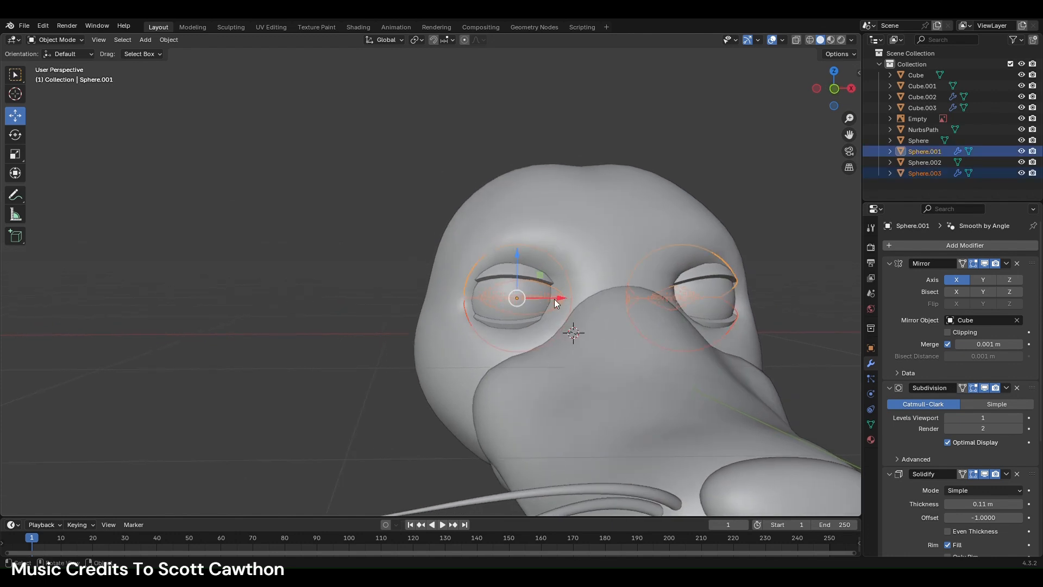
pyautogui.moveTo(550, 300); pyautogui.dragTo(533, 307)
# - Delete the separate duplicate eyeball on the +X side of the head, keeping the original eyeball and both eyelid pairs
pyautogui.keyDown('shift'); pyautogui.click(531, 305); pyautogui.keyUp('shift')
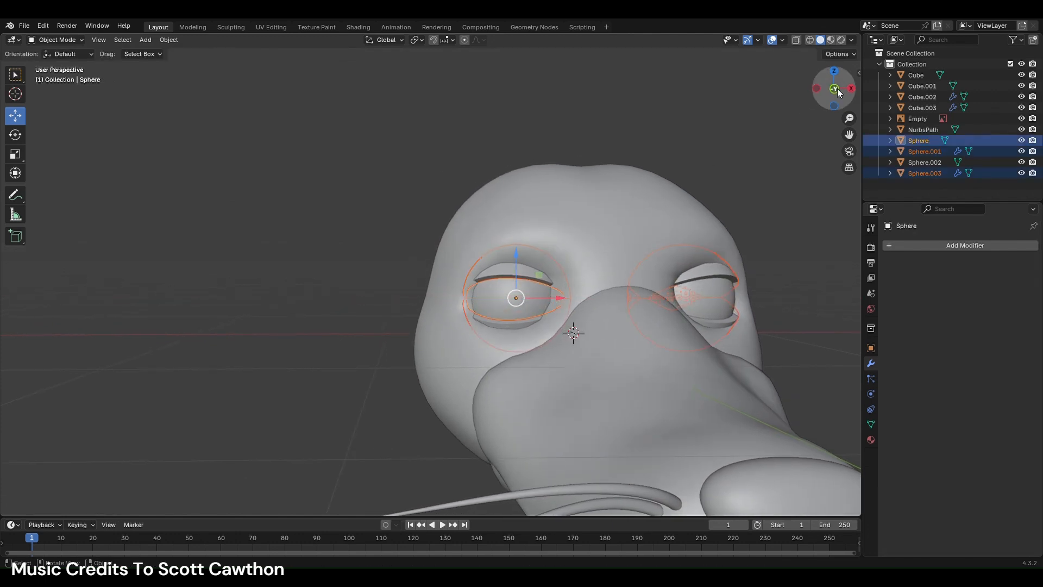
pyautogui.click(840, 93)
pyautogui.scroll(-2, 615, 314)
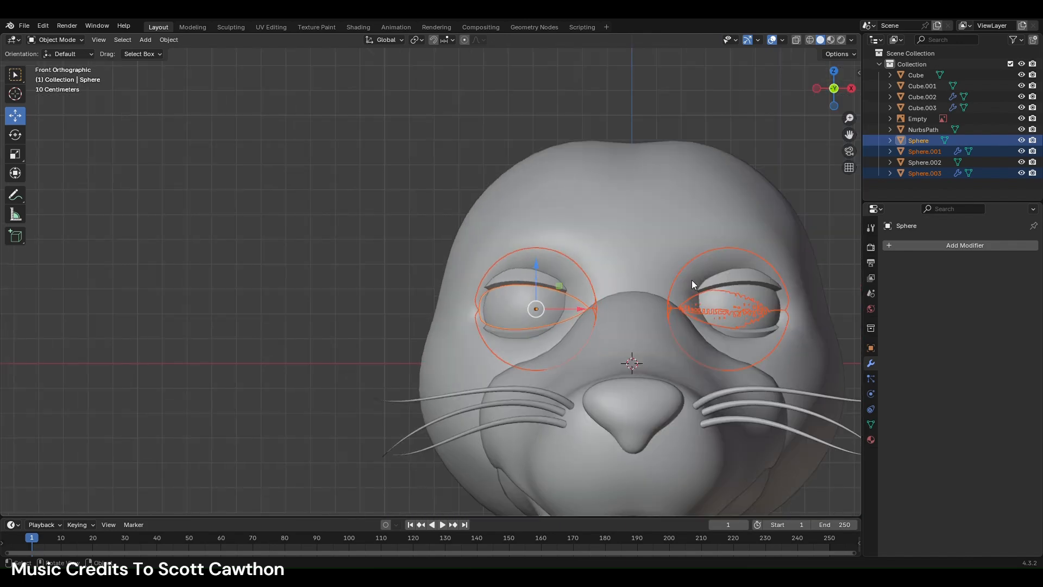
pyautogui.scroll(-3, 686, 292)
pyautogui.click(455, 225)
pyautogui.click(499, 297)
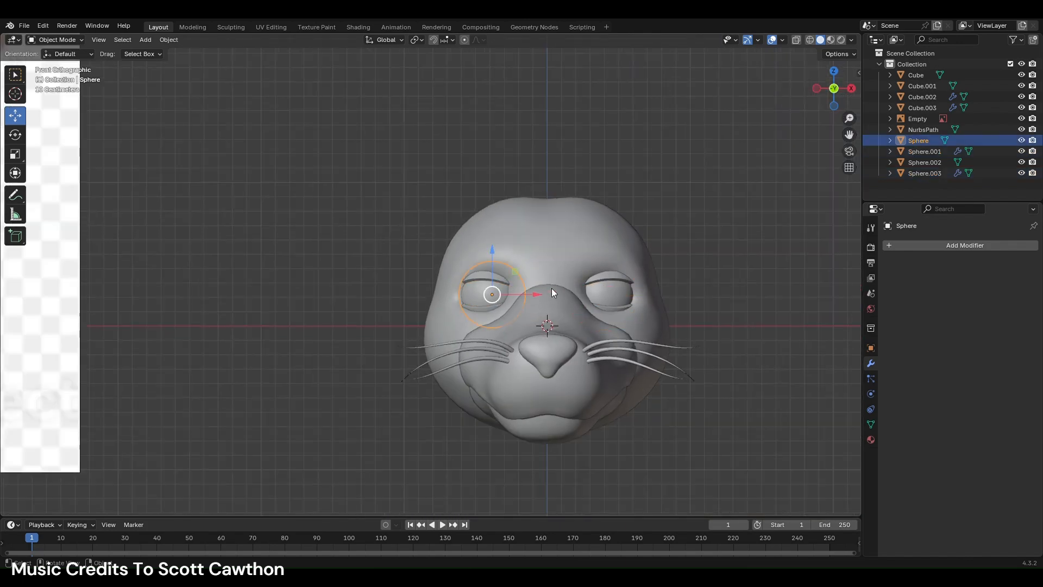
pyautogui.click(602, 288)
pyautogui.rightClick(604, 289)
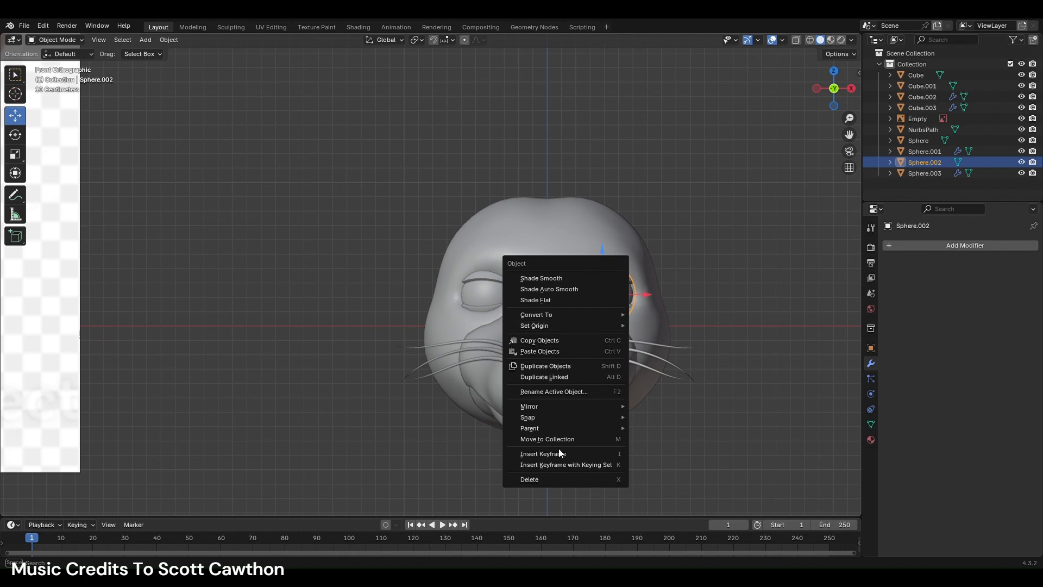
pyautogui.click(552, 477)
pyautogui.click(592, 261)
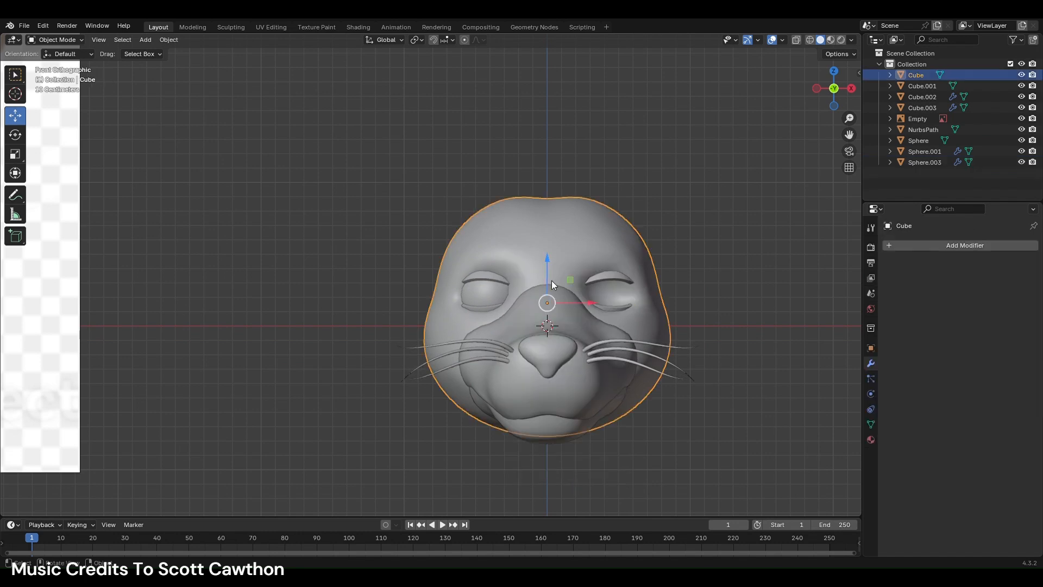
# - Add an X-axis Mirror modifier to the remaining eyeball with the head Cube as mirror object, and nudge it slightly along X
pyautogui.click(486, 295)
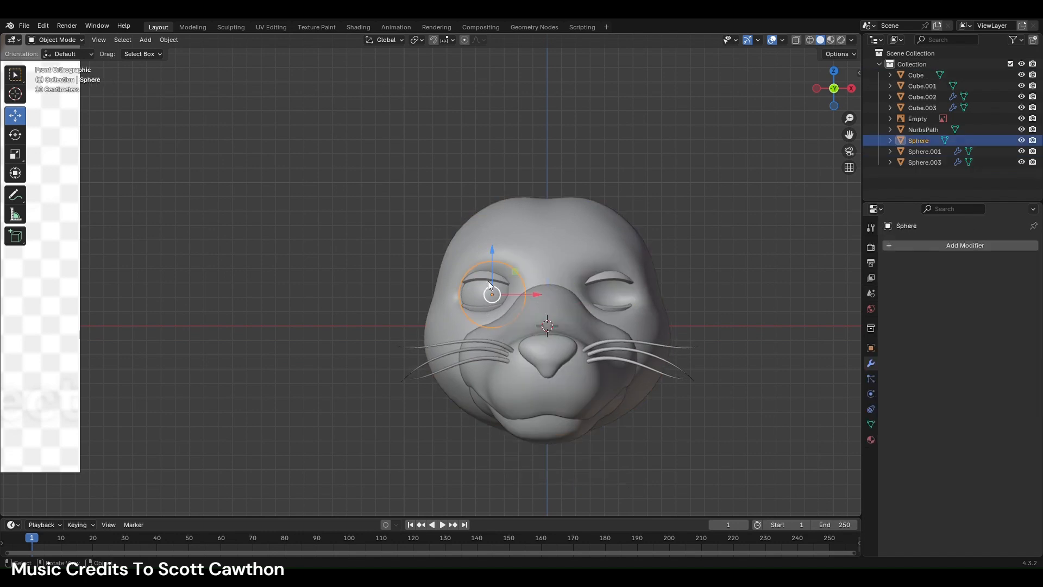
pyautogui.click(919, 249)
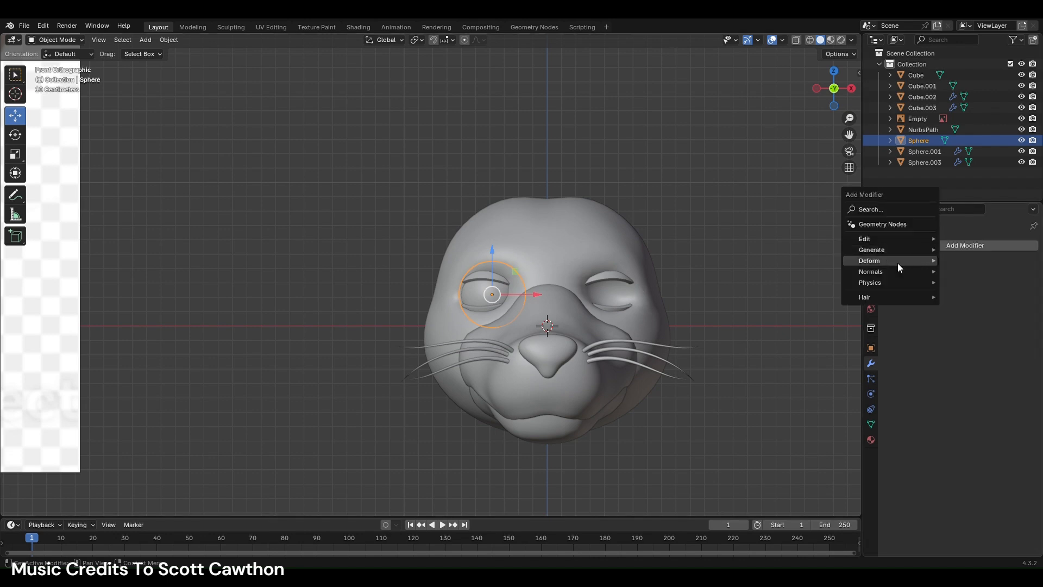
pyautogui.write('m')
pyautogui.click(857, 284)
pyautogui.click(1017, 320)
pyautogui.click(536, 263)
pyautogui.press('g')
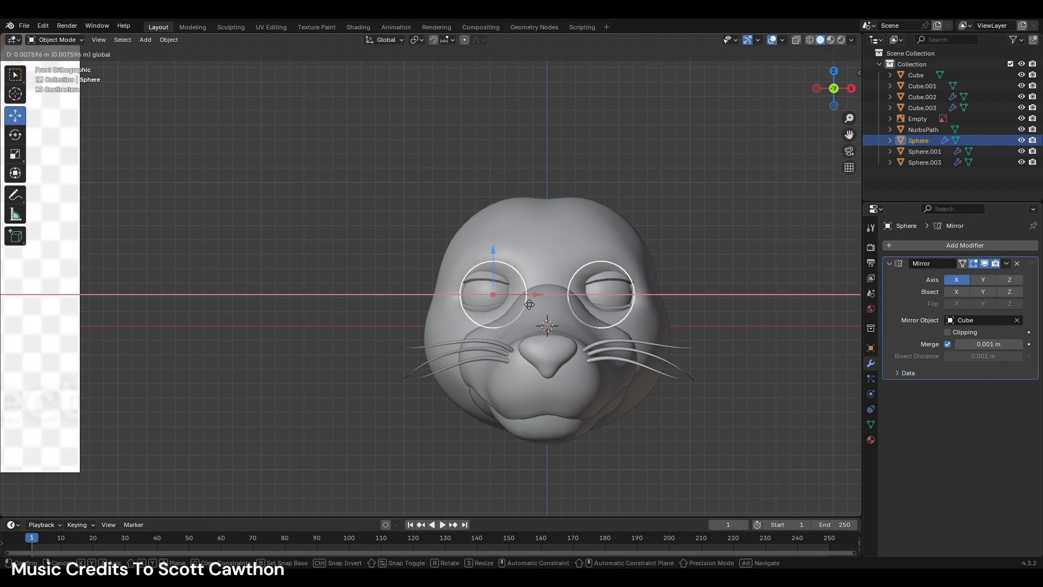
pyautogui.click(524, 298)
# - Select the upper and lower eyelids together and move them about 0.013 m along X to fit the eyeballs
pyautogui.click(482, 304)
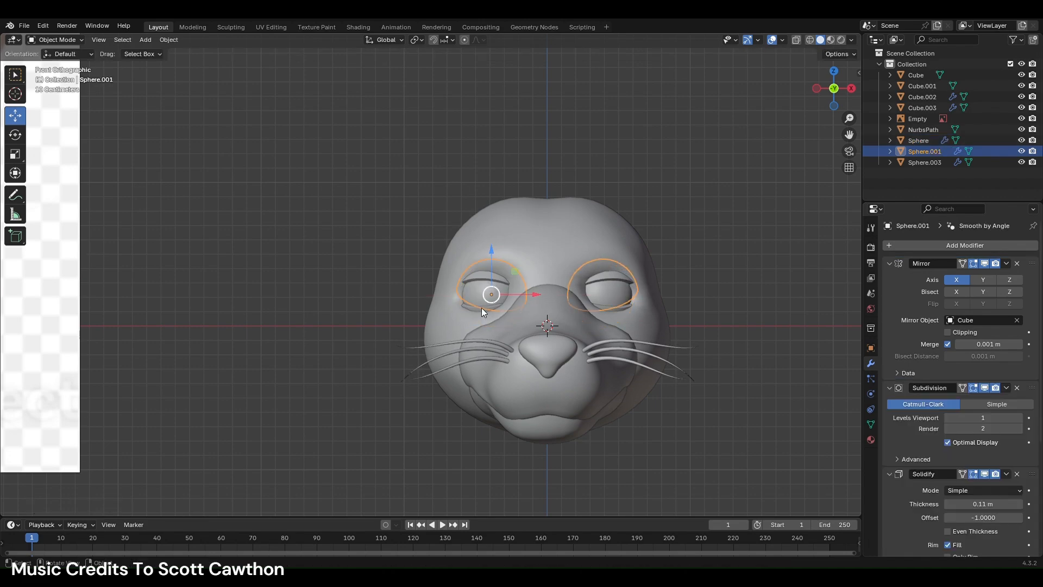
pyautogui.click(494, 308)
pyautogui.click(502, 307)
pyautogui.scroll(2, 501, 310)
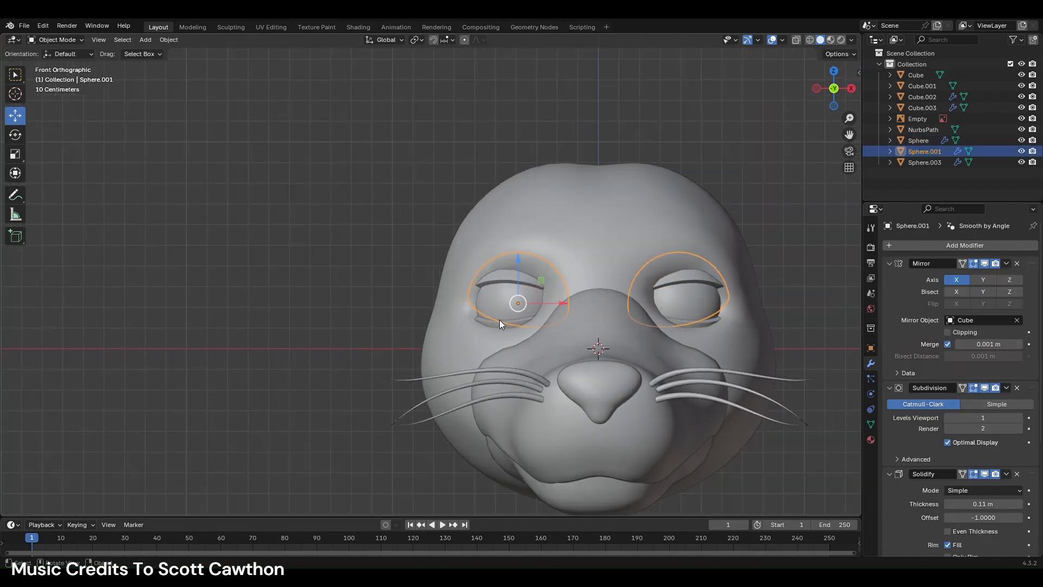
pyautogui.keyDown('shift'); pyautogui.click(500, 319); pyautogui.keyUp('shift')
pyautogui.press('g')
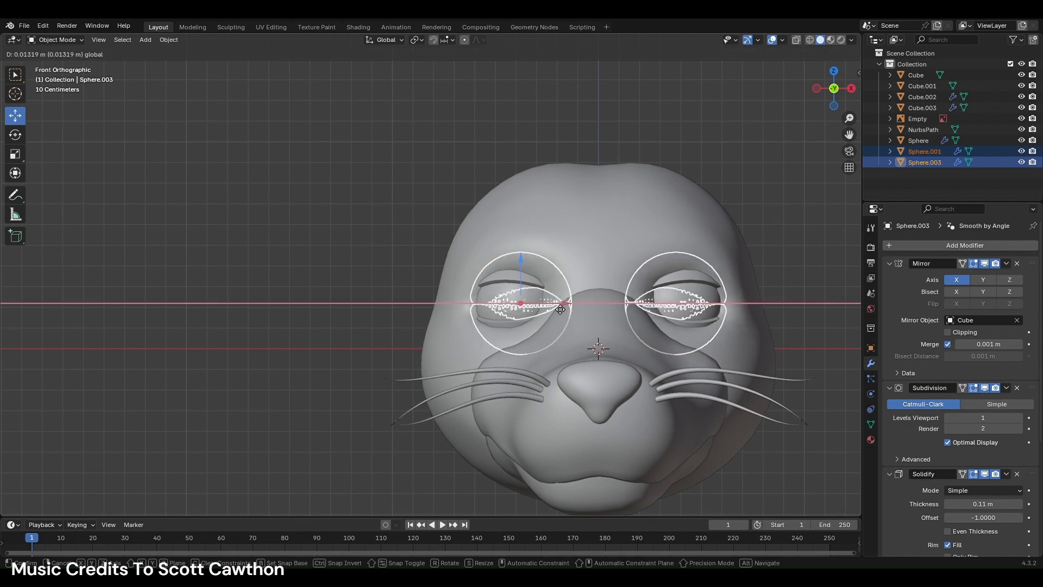
pyautogui.click(561, 309)
pyautogui.click(352, 260)
pyautogui.scroll(-3, 348, 256)
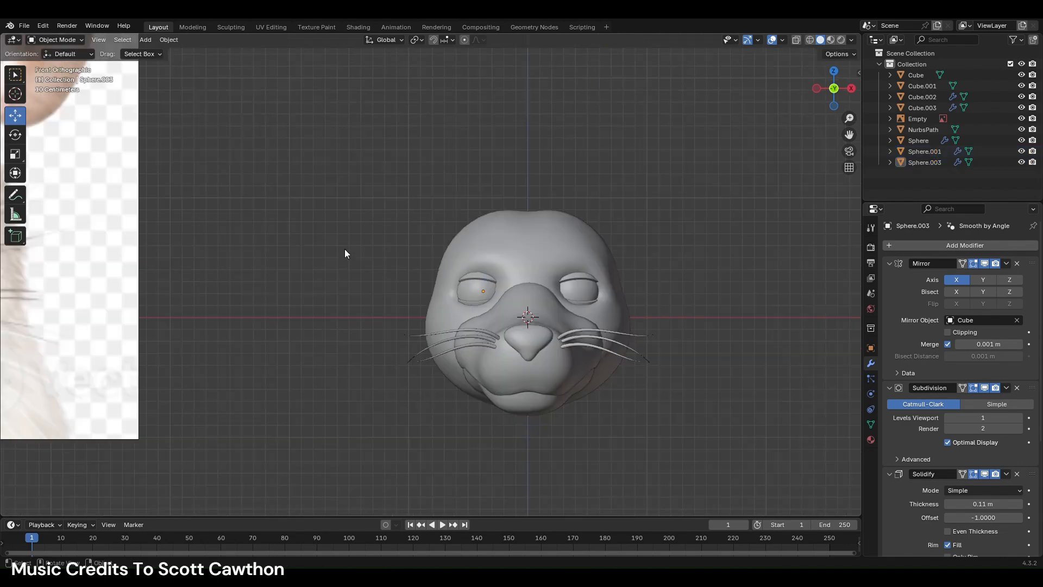
# - Sculpt the head mesh around the eye sockets with the Elastic Grab brush, pulling the skin to fit around the eyelids
pyautogui.click(490, 239)
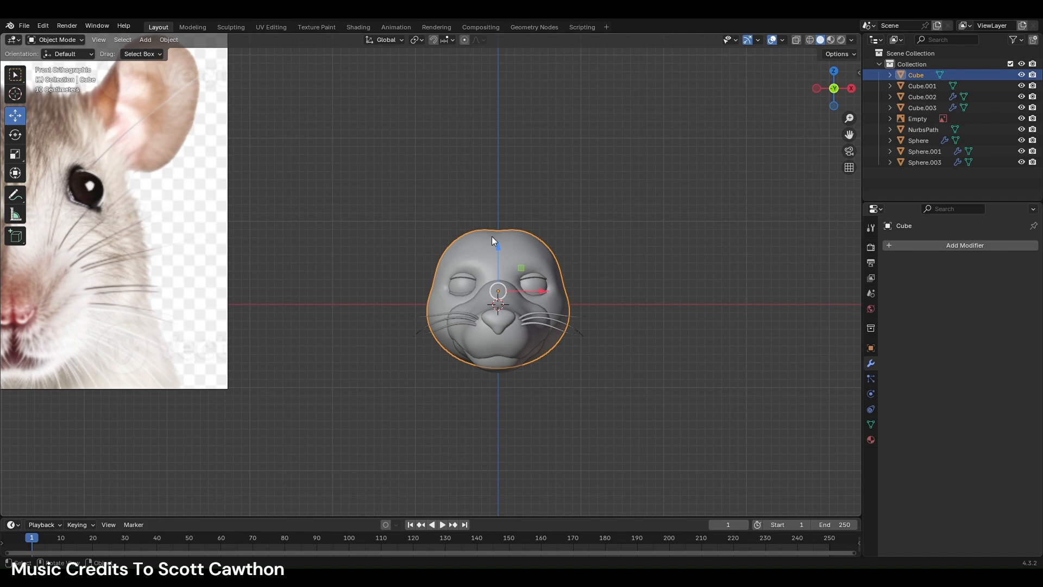
pyautogui.click(231, 27)
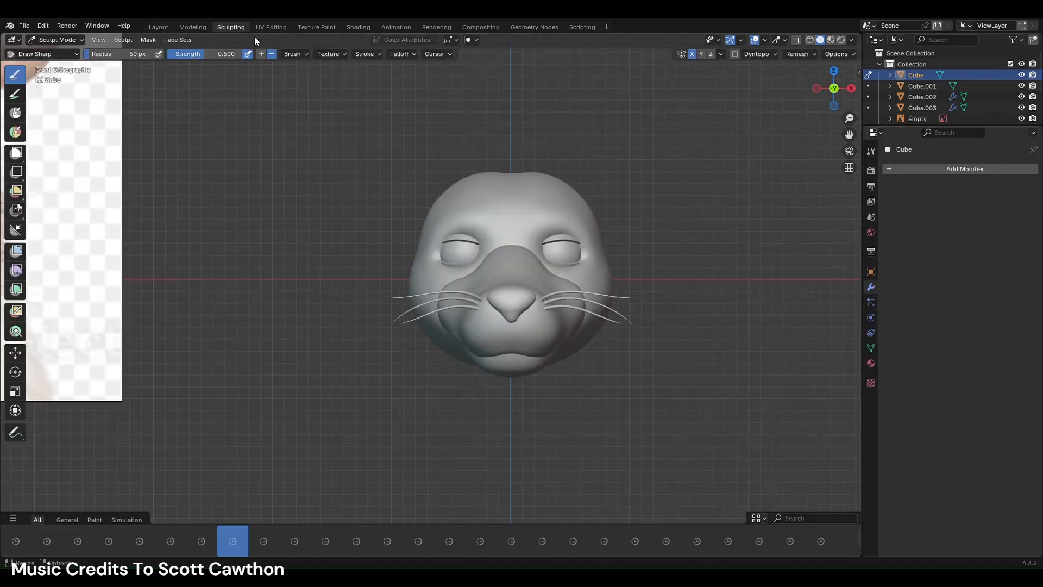
pyautogui.scroll(2, 443, 303)
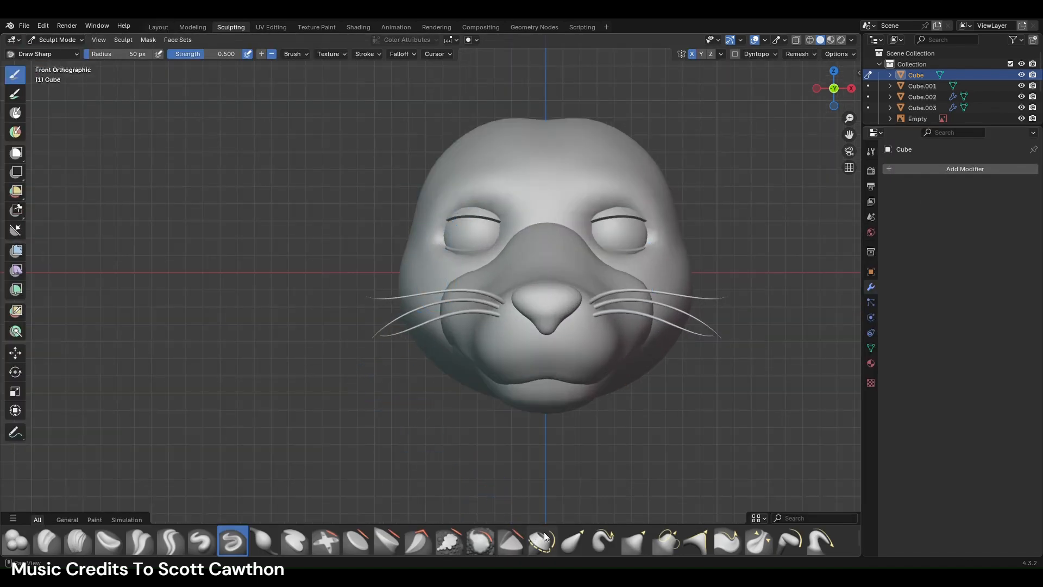
pyautogui.click(573, 540)
pyautogui.moveTo(471, 217)
pyautogui.mouseDown()
pyautogui.moveTo(441, 249)
pyautogui.moveTo(487, 233)
pyautogui.moveTo(505, 246)
pyautogui.mouseUp()
pyautogui.scroll(2, 502, 239)
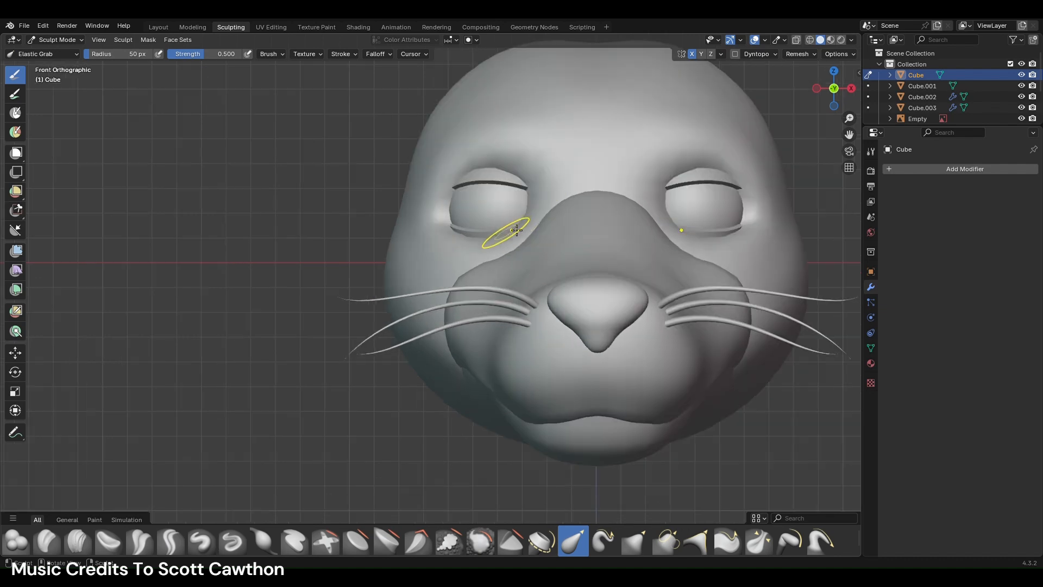
pyautogui.moveTo(538, 187); pyautogui.dragTo(535, 164)
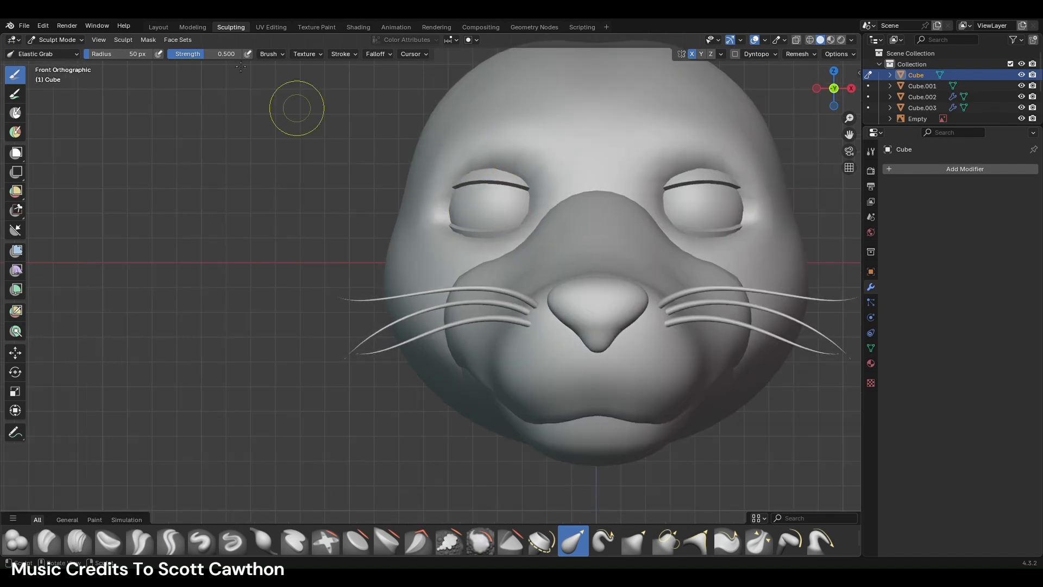
# - Add a level 1 Subdivision modifier to the head and pull the inner eye corners into shape with Elastic Grab
pyautogui.click(158, 27)
pyautogui.hotkey('ctrl', '1')
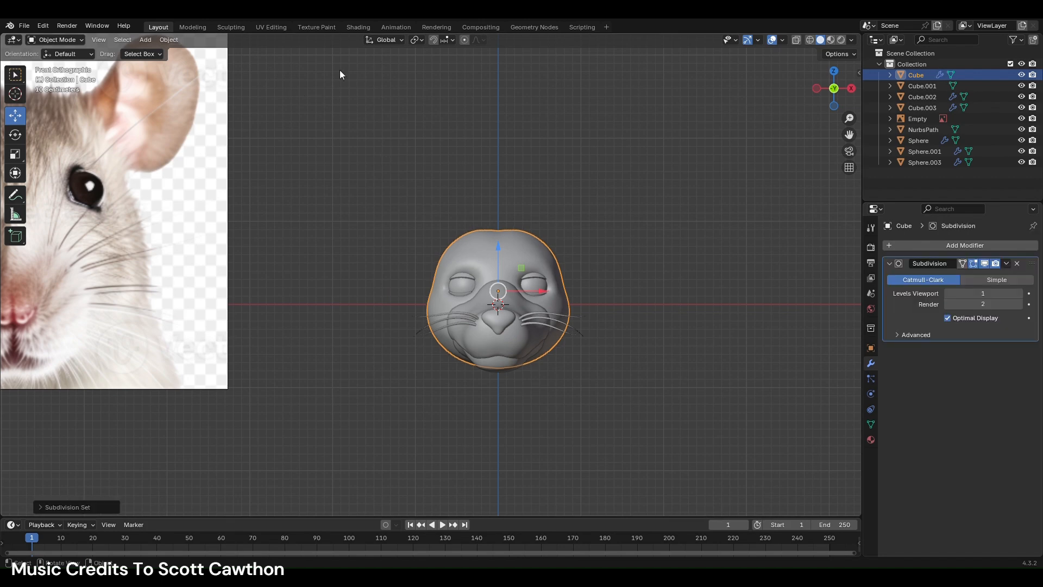
pyautogui.click(231, 27)
pyautogui.moveTo(548, 205); pyautogui.dragTo(529, 204)
pyautogui.scroll(-3, 530, 203)
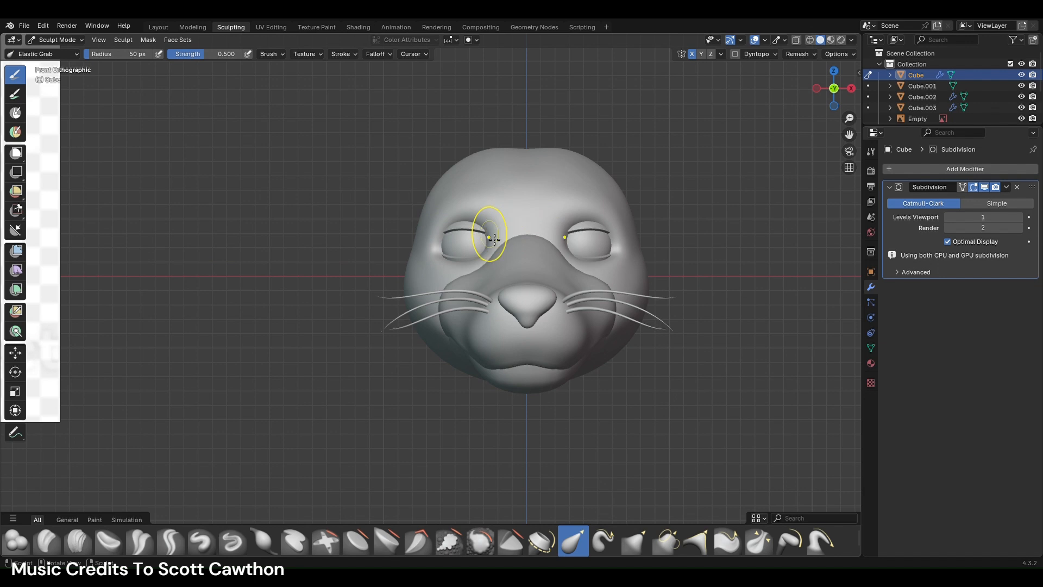
pyautogui.moveTo(501, 246); pyautogui.dragTo(477, 239)
# - Try building up the skin beside the outer eye corners with the Blob brush and undo the strokes
pyautogui.click(46, 541)
pyautogui.click(21, 543)
pyautogui.scroll(2, 443, 234)
pyautogui.moveTo(433, 239)
pyautogui.mouseDown()
pyautogui.moveTo(454, 243)
pyautogui.moveTo(468, 224)
pyautogui.moveTo(443, 218)
pyautogui.moveTo(459, 213)
pyautogui.moveTo(456, 225)
pyautogui.mouseUp()
pyautogui.hotkey('ctrl', 'z')
pyautogui.hotkey('ctrl', 'z')
pyautogui.scroll(-3, 542, 370)
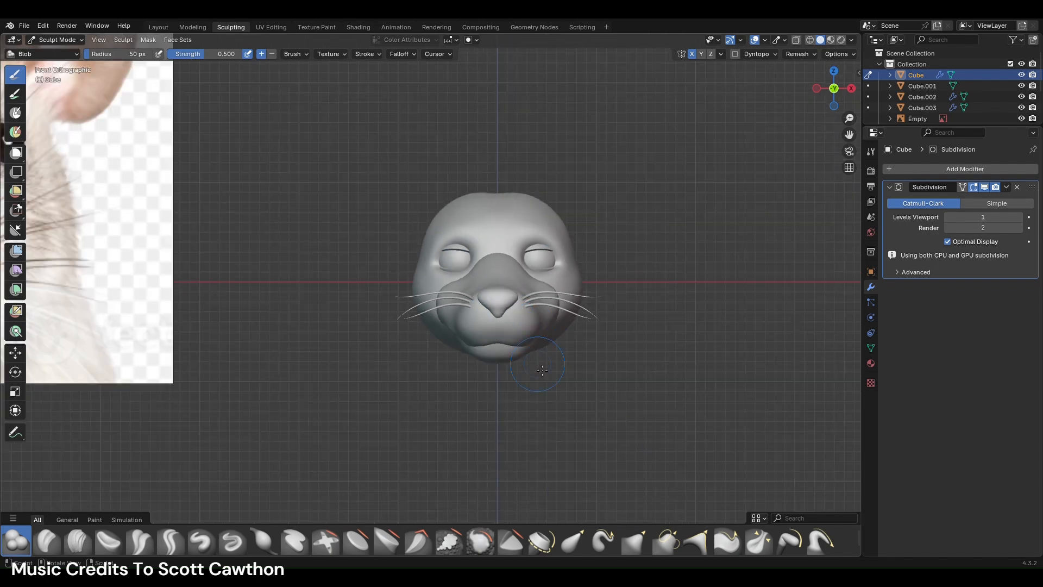
pyautogui.scroll(-2, 543, 370)
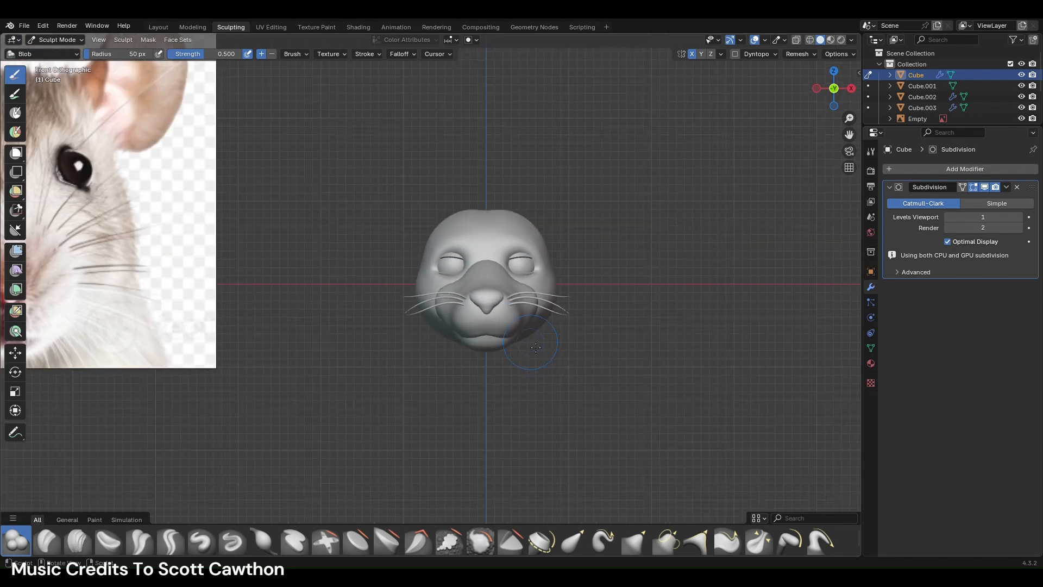
# - Reshape the head's skin around the inner, outer and lower eye edges with the Elastic Grab brush
pyautogui.click(569, 546)
pyautogui.scroll(4, 489, 348)
pyautogui.moveTo(496, 239)
pyautogui.mouseDown()
pyautogui.moveTo(506, 238)
pyautogui.moveTo(489, 236)
pyautogui.mouseUp()
pyautogui.scroll(4, 455, 245)
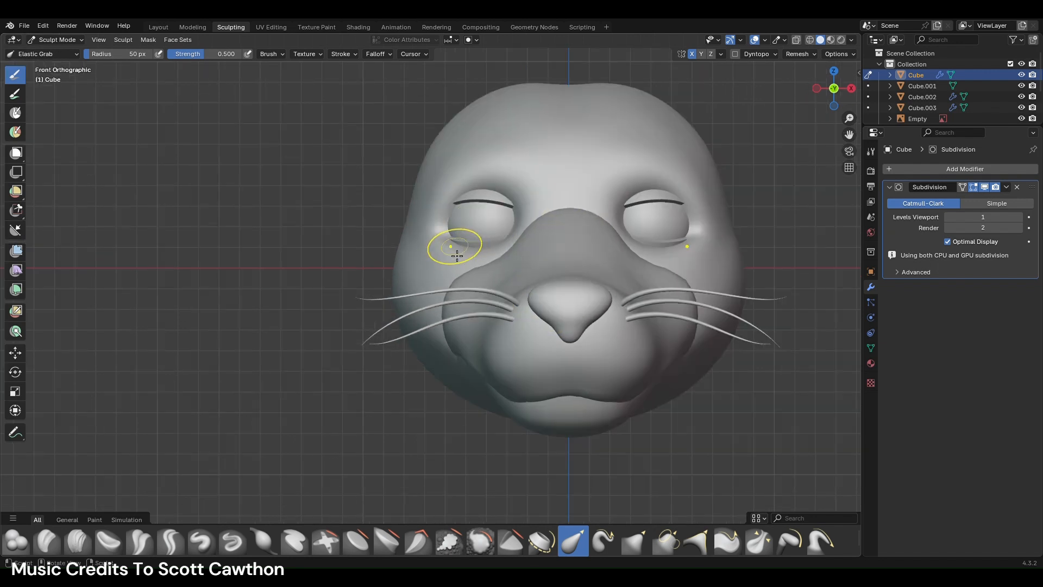
pyautogui.moveTo(447, 206)
pyautogui.mouseDown()
pyautogui.moveTo(456, 223)
pyautogui.moveTo(442, 229)
pyautogui.moveTo(461, 250)
pyautogui.moveTo(461, 270)
pyautogui.moveTo(468, 255)
pyautogui.moveTo(484, 279)
pyautogui.mouseUp()
pyautogui.scroll(-4, 451, 209)
pyautogui.scroll(-6, 496, 298)
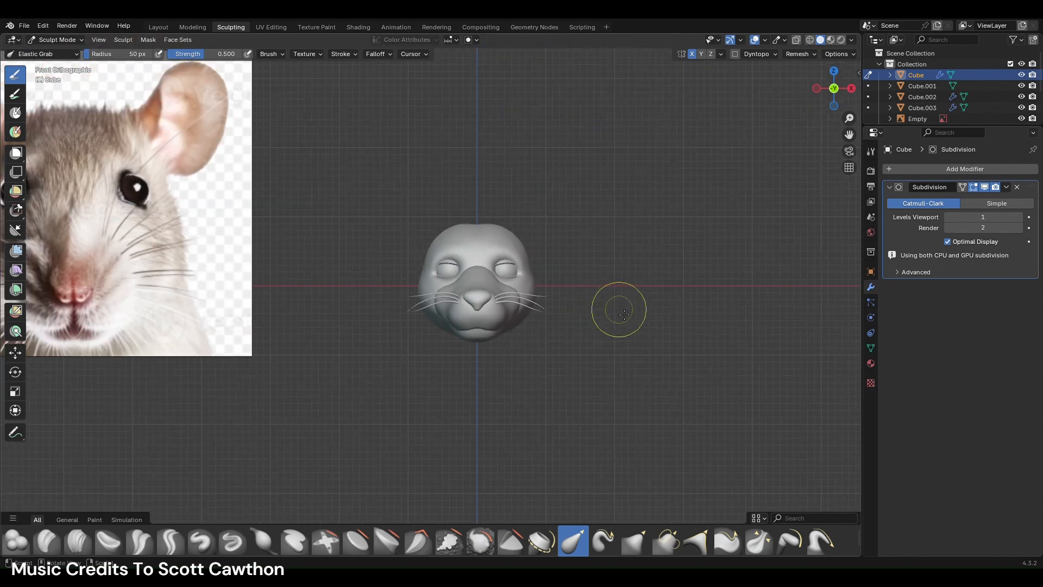
pyautogui.scroll(7, 624, 314)
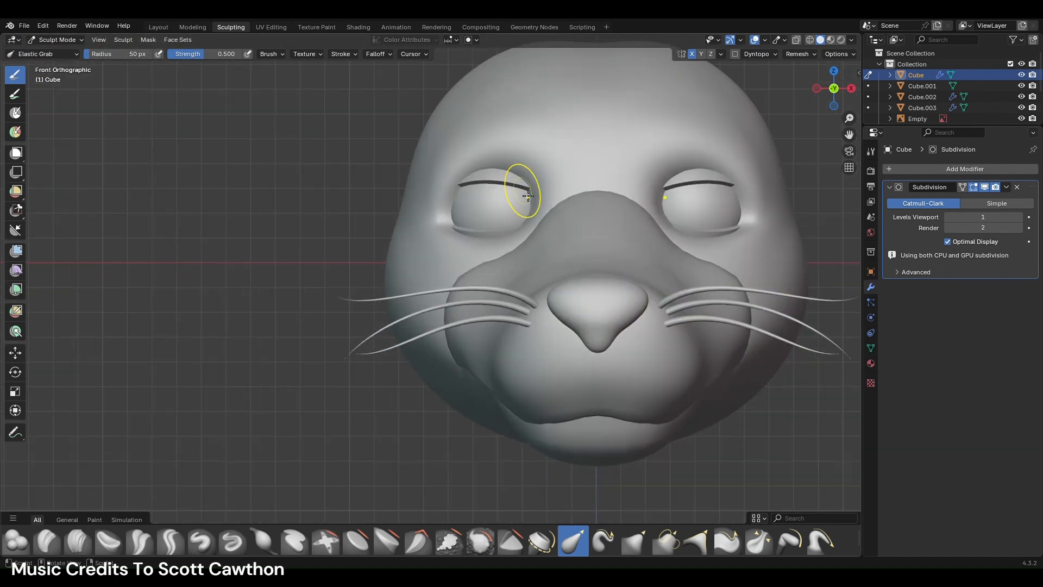
# - Try resizing the upper eyelids in object mode and shifting them slightly along X in the front view
pyautogui.click(158, 26)
pyautogui.scroll(4, 403, 227)
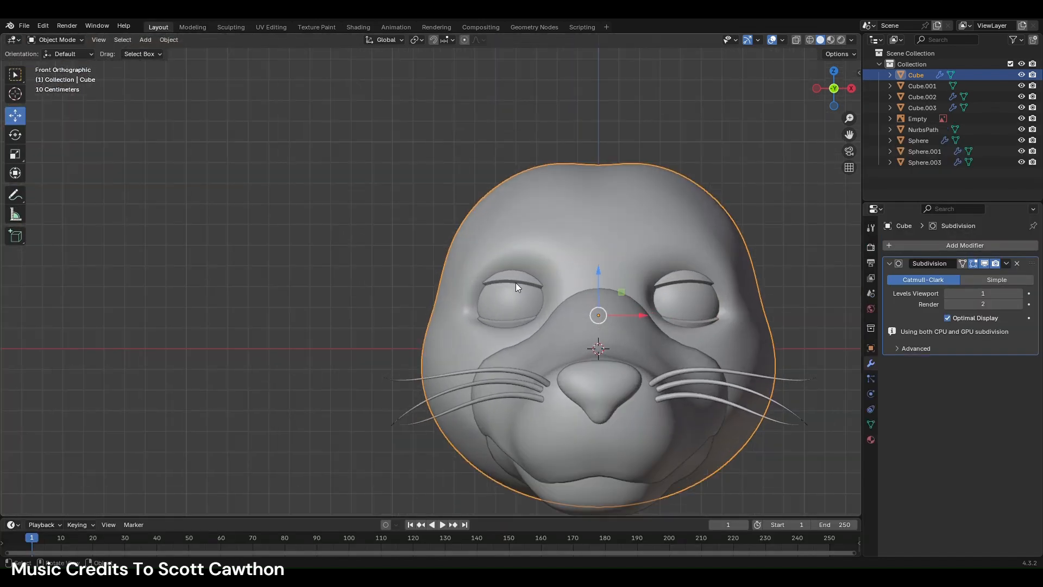
pyautogui.click(514, 286)
pyautogui.press('s')
pyautogui.click(654, 203)
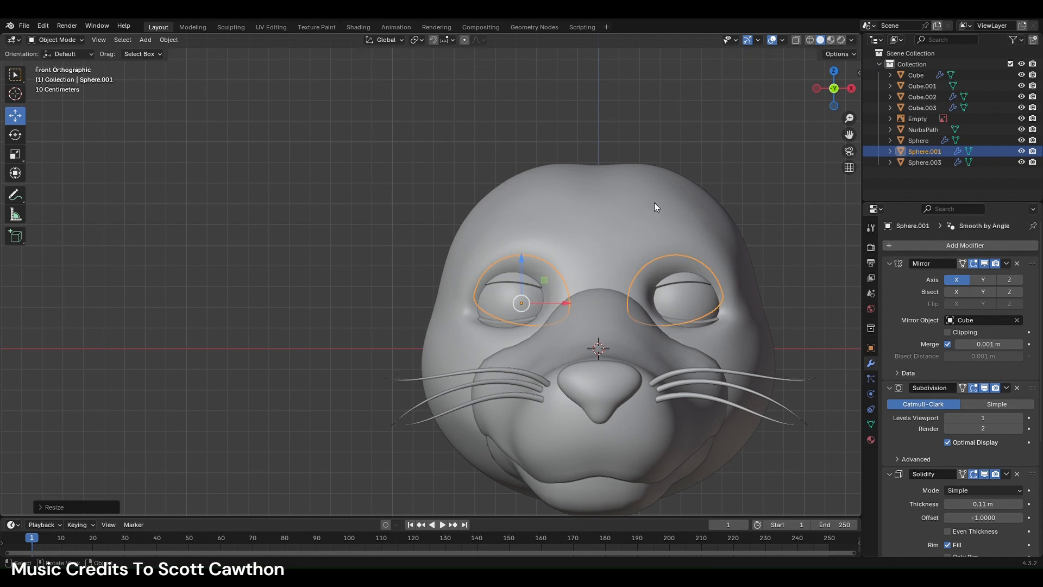
pyautogui.press('s')
pyautogui.click(520, 324)
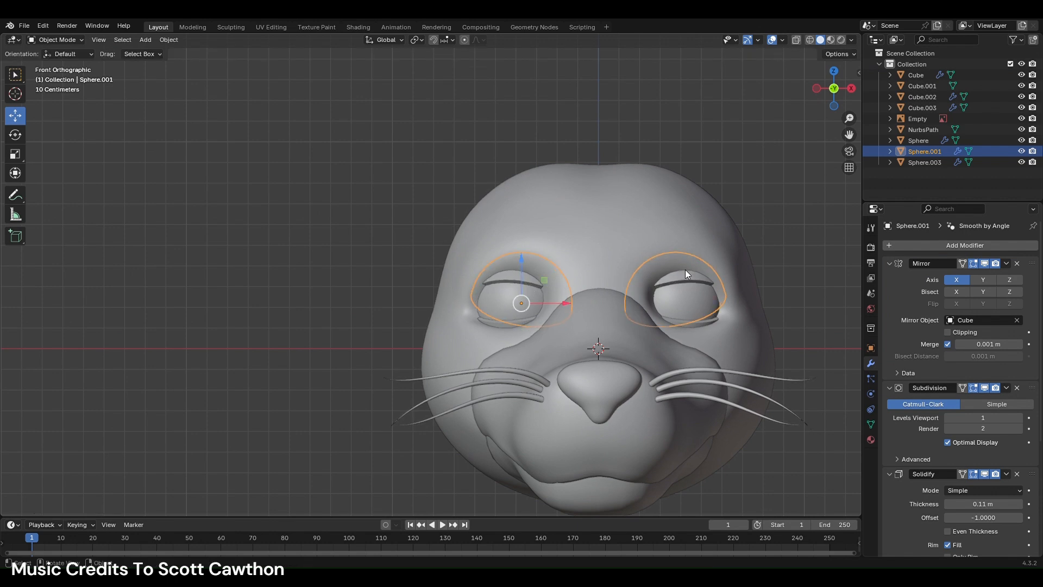
pyautogui.press('s')
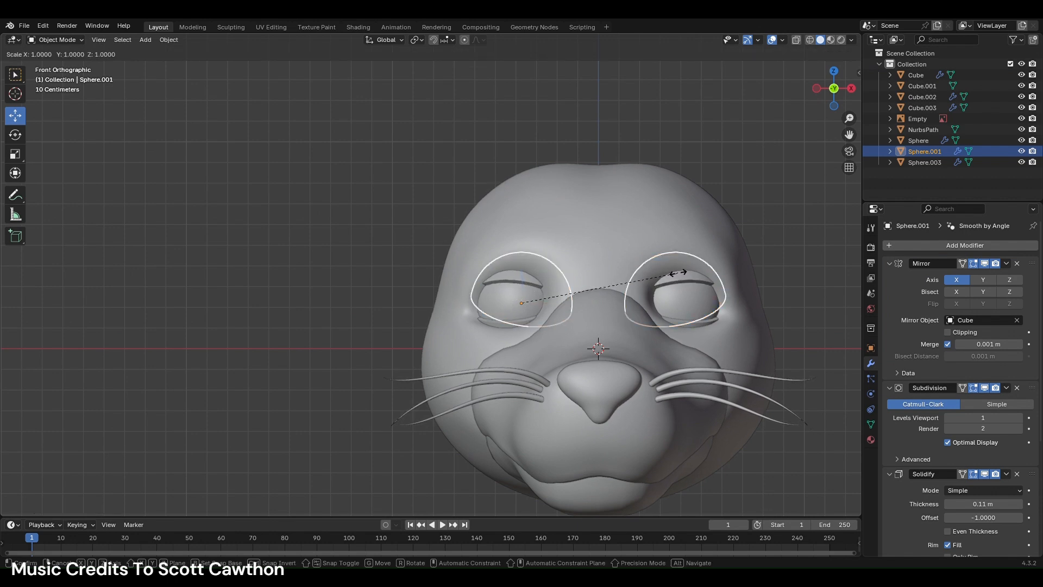
pyautogui.click(654, 281)
pyautogui.press('g')
pyautogui.press('x')
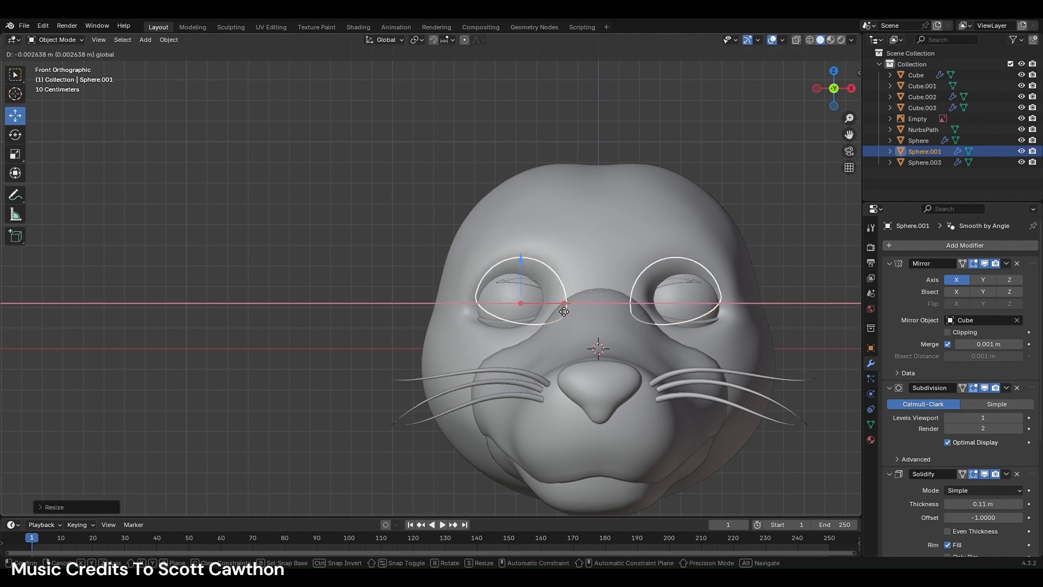
pyautogui.click(559, 306)
# - Try enlarging the upper eyelids slightly and scaling the lower eyelids to about 0.96
pyautogui.scroll(4, 698, 288)
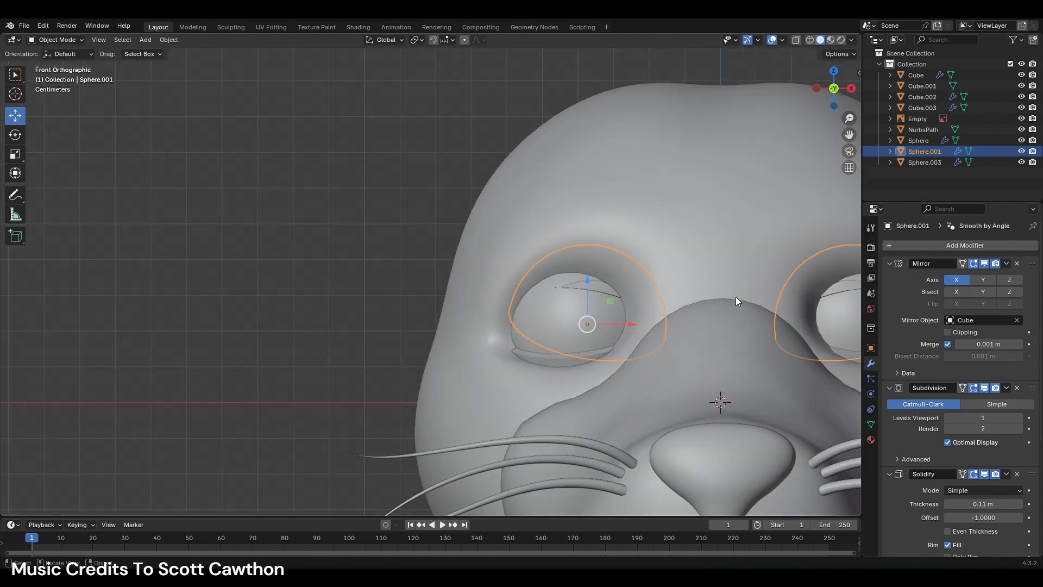
pyautogui.press('s')
pyautogui.click(783, 269)
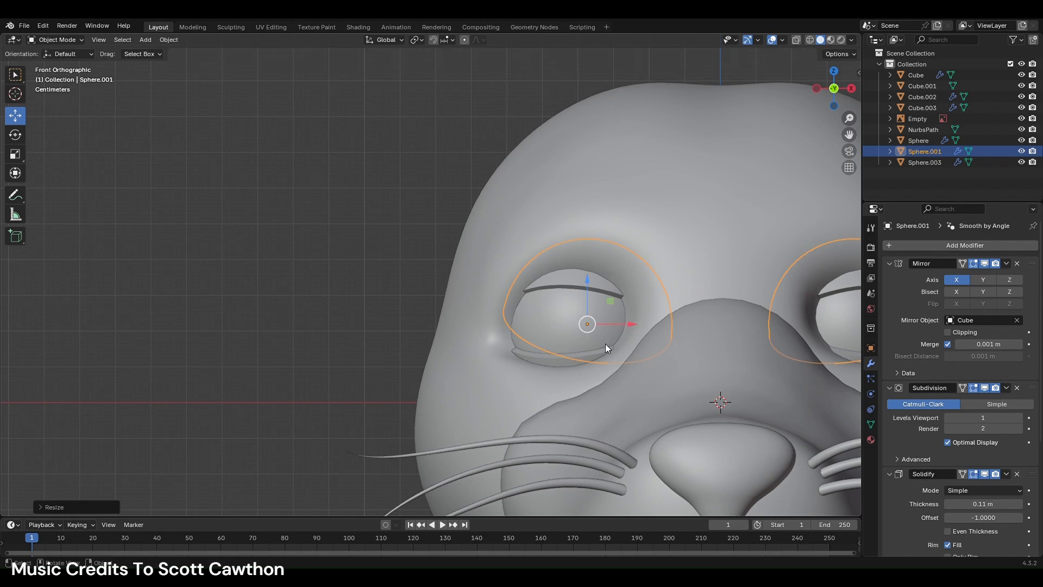
pyautogui.click(608, 352)
pyautogui.press('s')
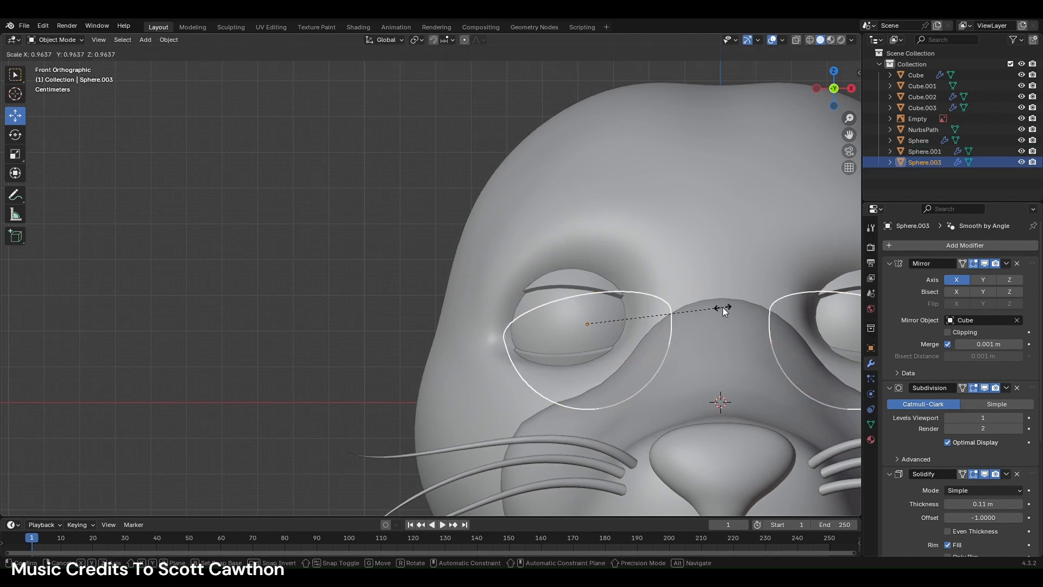
pyautogui.click(723, 307)
pyautogui.click(350, 263)
pyautogui.scroll(-5, 366, 246)
# - Undo the resizing and shifting of the upper and lower eyelids
pyautogui.hotkey('ctrl', 'z')
pyautogui.hotkey('ctrl', 'z')
pyautogui.hotkey('ctrl', 'z')
pyautogui.hotkey('ctrl', 'z')
pyautogui.hotkey('ctrl', 'z')
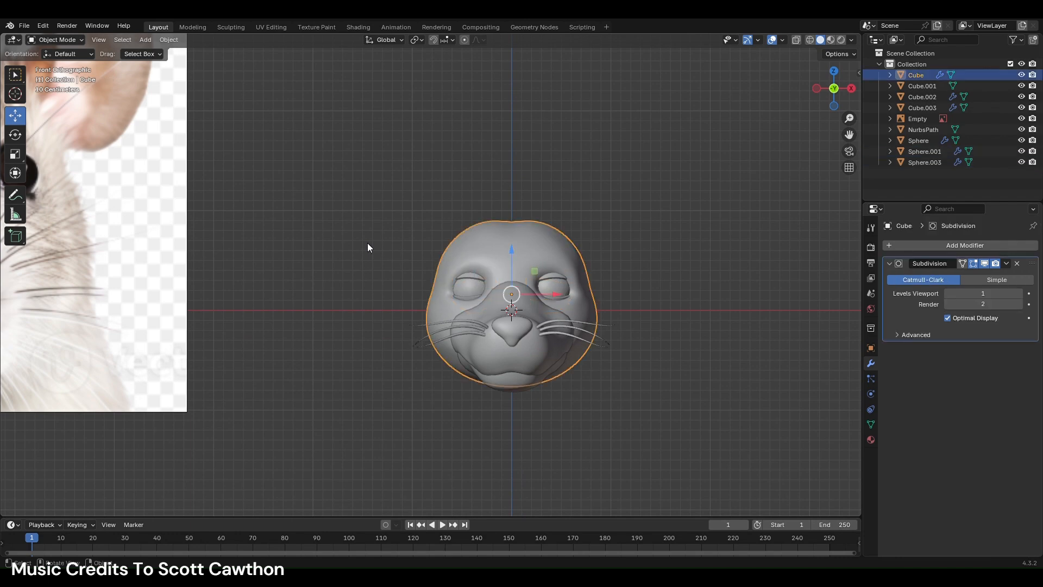
# - Select the upper and lower eyelids together and move them off the eyeballs, out beside the head in the front view
pyautogui.scroll(3, 433, 259)
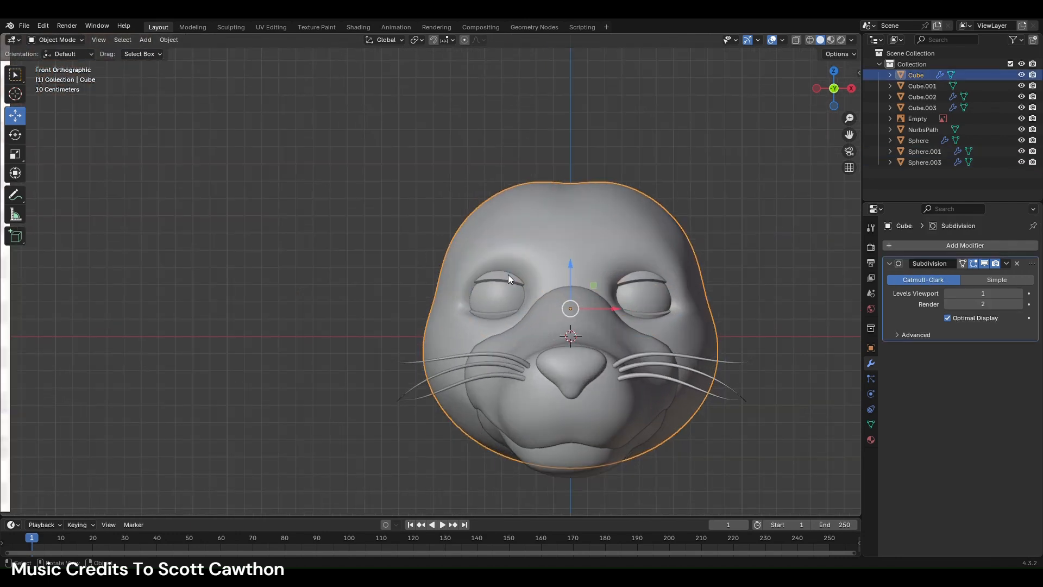
pyautogui.click(493, 312)
pyautogui.keyDown('shift'); pyautogui.click(495, 313); pyautogui.keyUp('shift')
pyautogui.press('g')
pyautogui.keyDown('ctrl'); pyautogui.moveTo(481, 198); pyautogui.dragTo(254, 196); pyautogui.keyUp('ctrl')
pyautogui.scroll(-3, 254, 198)
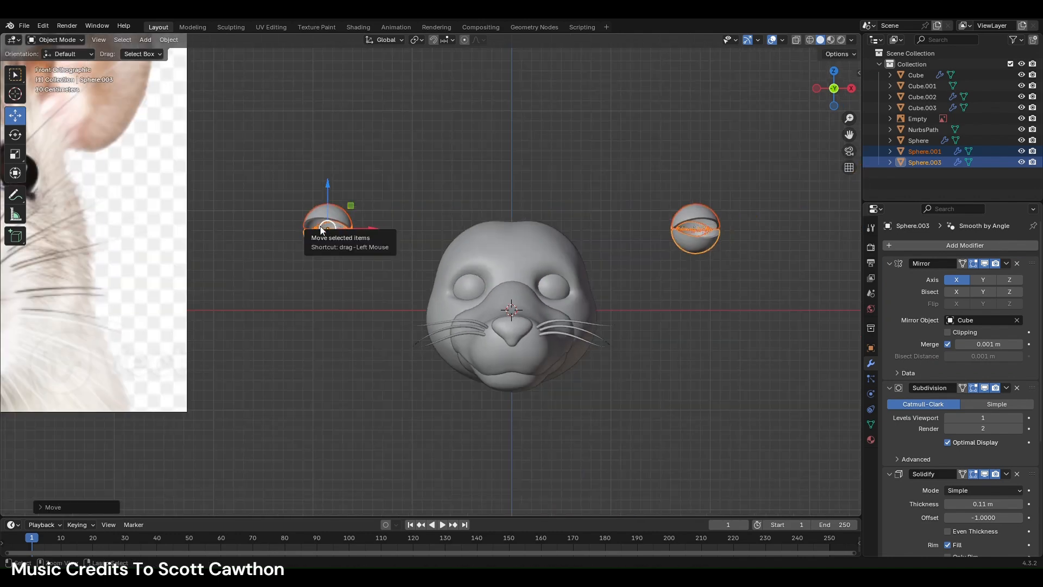
# - Undo the last move of the upper and lower eyelids off the eyeballs
pyautogui.hotkey('ctrl', 'z')
pyautogui.click(659, 382)
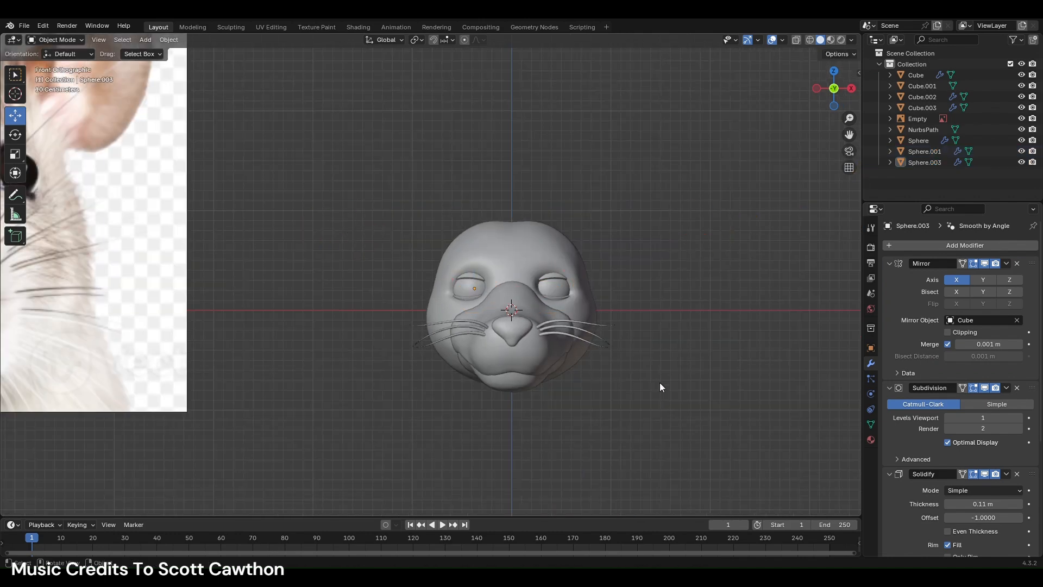
pyautogui.click(481, 278)
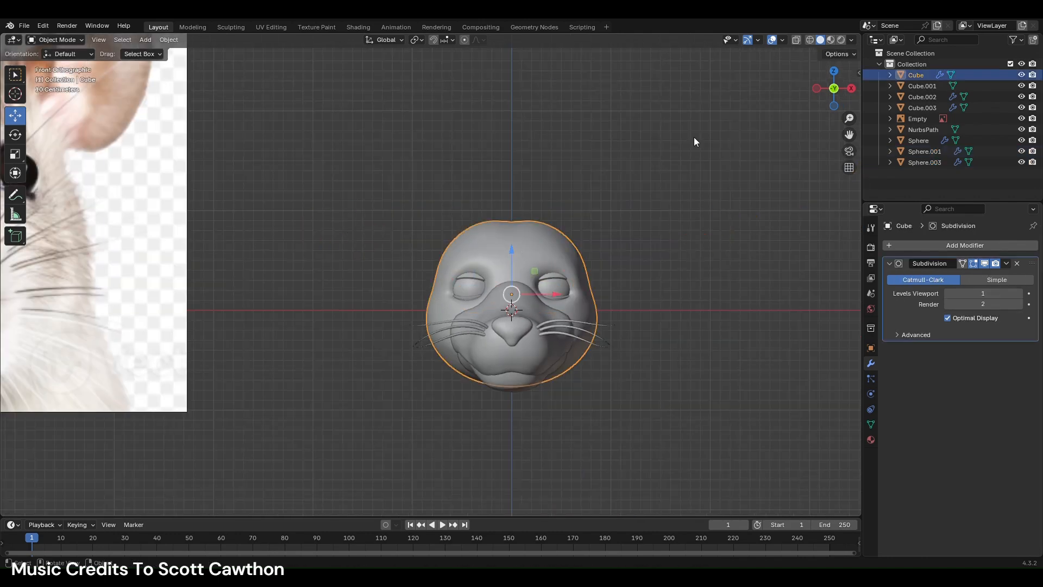
# - Rotate the lower eyelids by about 3.4 degrees in the left view and check them from the front
pyautogui.click(471, 303)
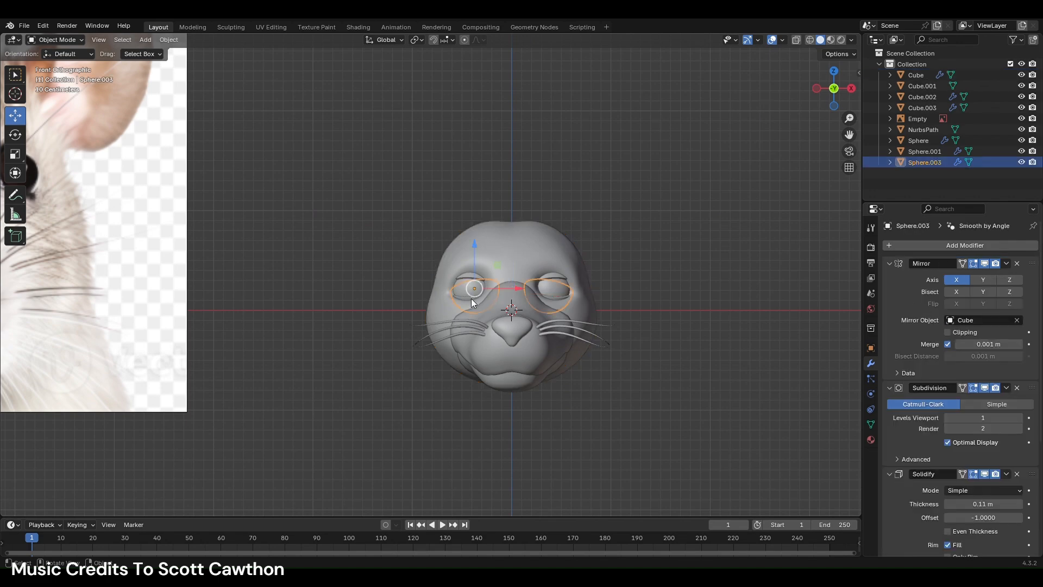
pyautogui.click(816, 88)
pyautogui.scroll(3, 674, 301)
pyautogui.press('r')
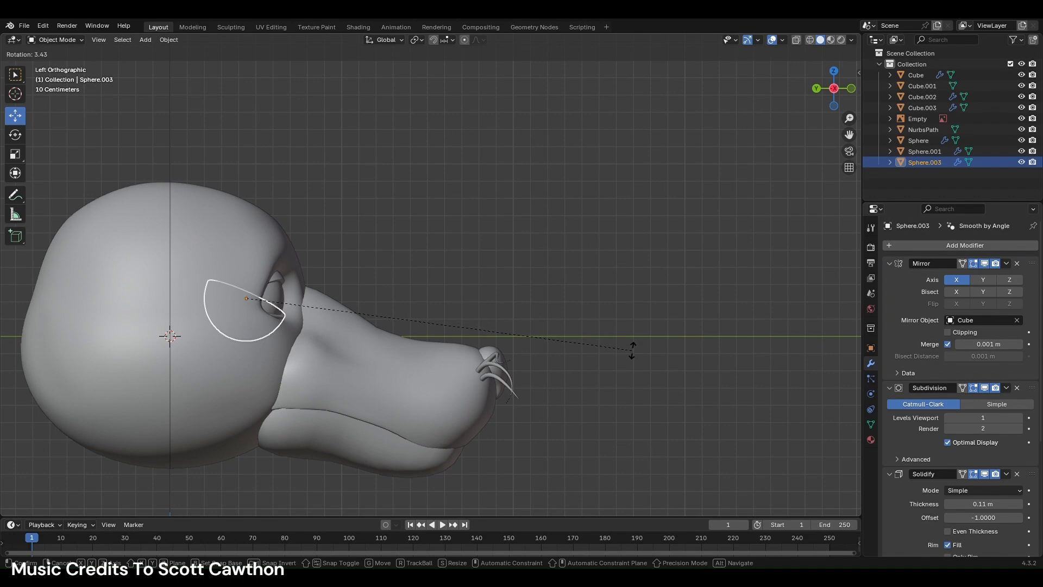
pyautogui.click(634, 353)
pyautogui.click(851, 89)
pyautogui.click(718, 224)
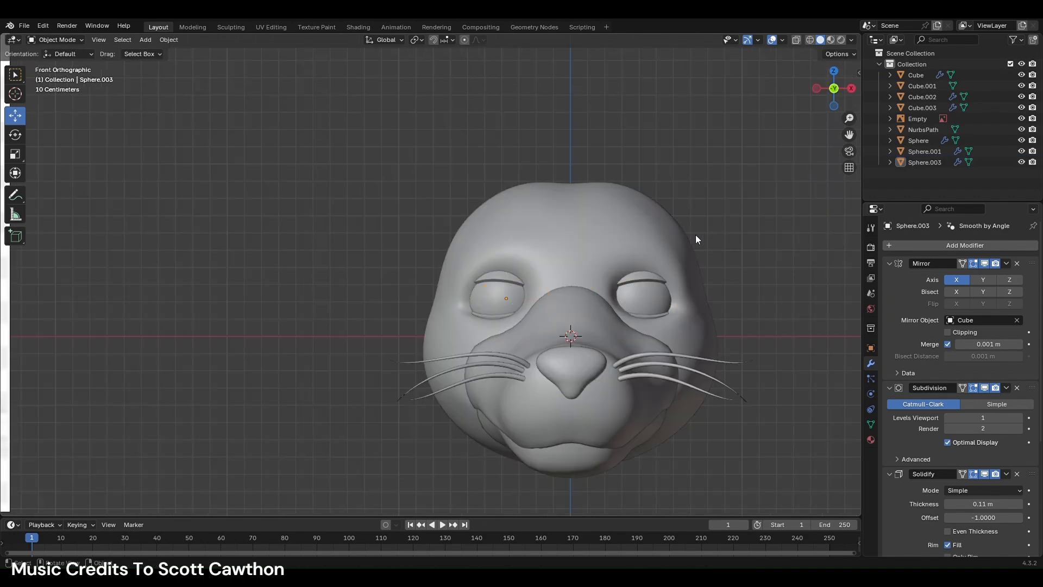
# - Rotate the upper eyelids upward in the left view so they uncover more of the eyeballs
pyautogui.click(516, 277)
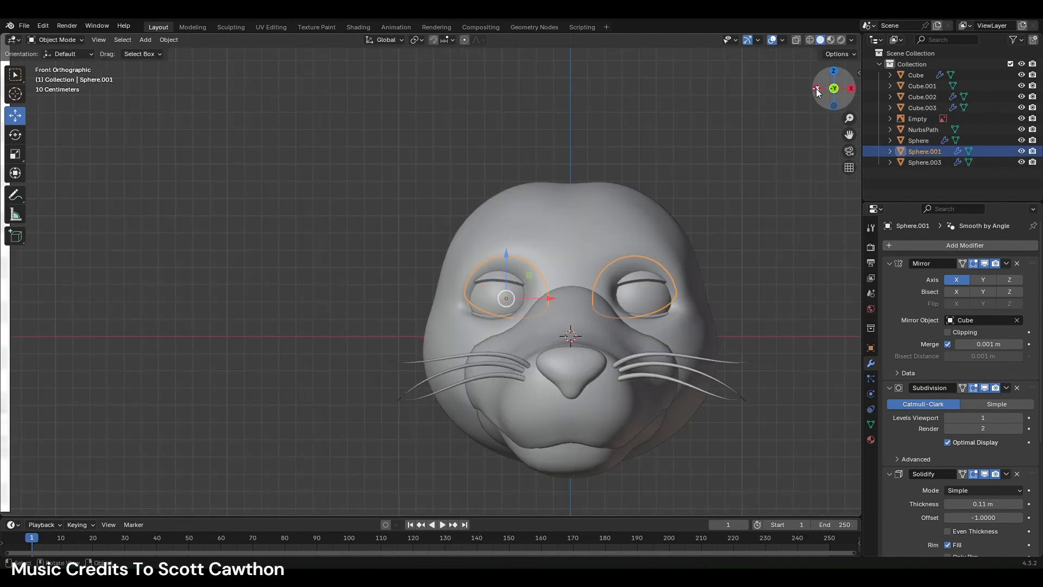
pyautogui.moveTo(832, 88); pyautogui.dragTo(748, 179)
pyautogui.press('ctrl+KP_3')
pyautogui.press('r')
pyautogui.click(672, 120)
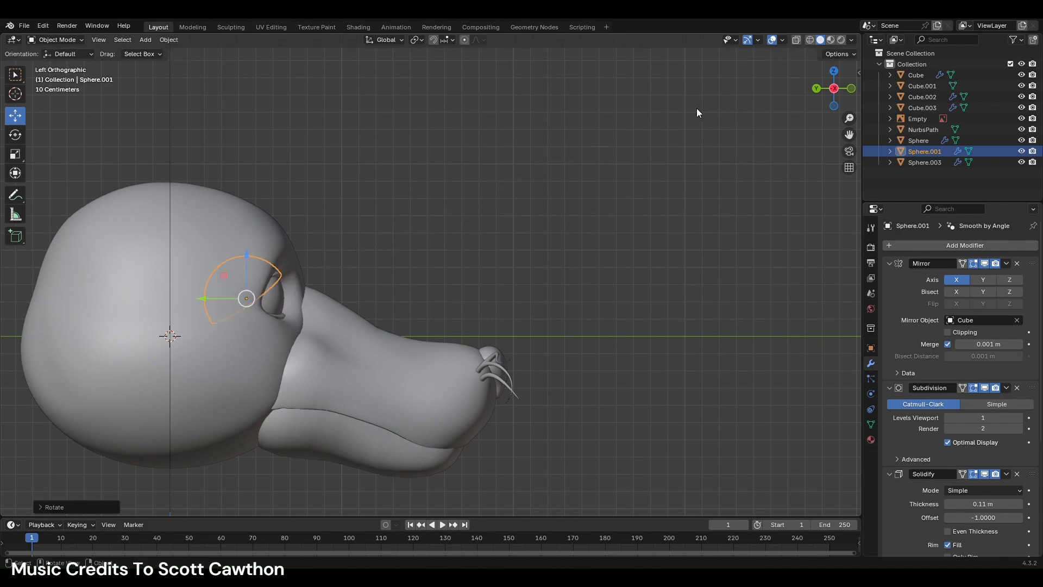
pyautogui.click(851, 90)
pyautogui.click(716, 177)
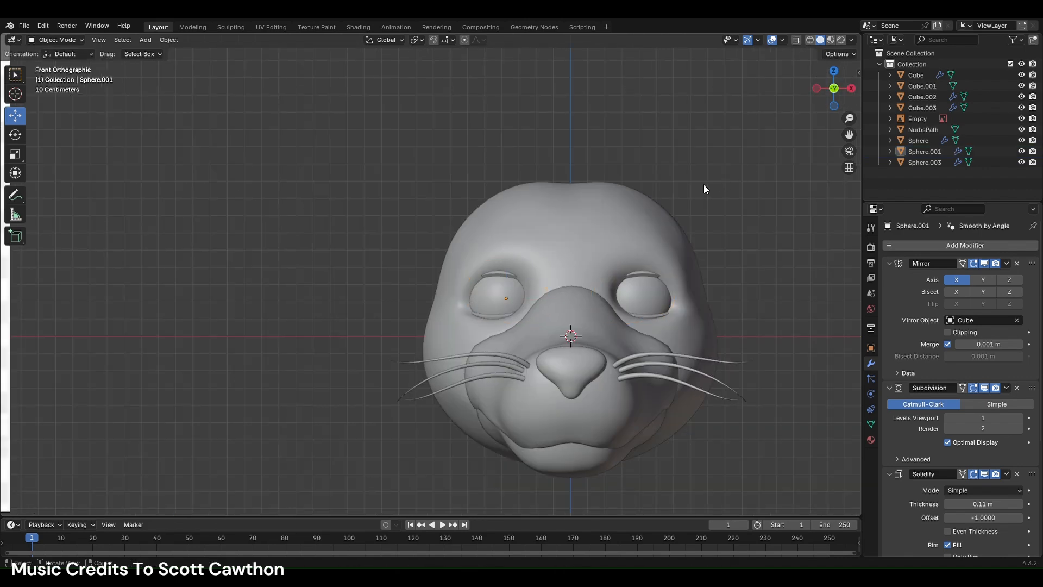
pyautogui.scroll(-2, 704, 189)
# - Reselect the upper eyelids and readjust their rotation in the left view so they cover slightly more of the eyeballs
pyautogui.hotkey('ctrl', 'z')
pyautogui.click(819, 88)
pyautogui.press('r')
pyautogui.click(732, 221)
pyautogui.click(851, 89)
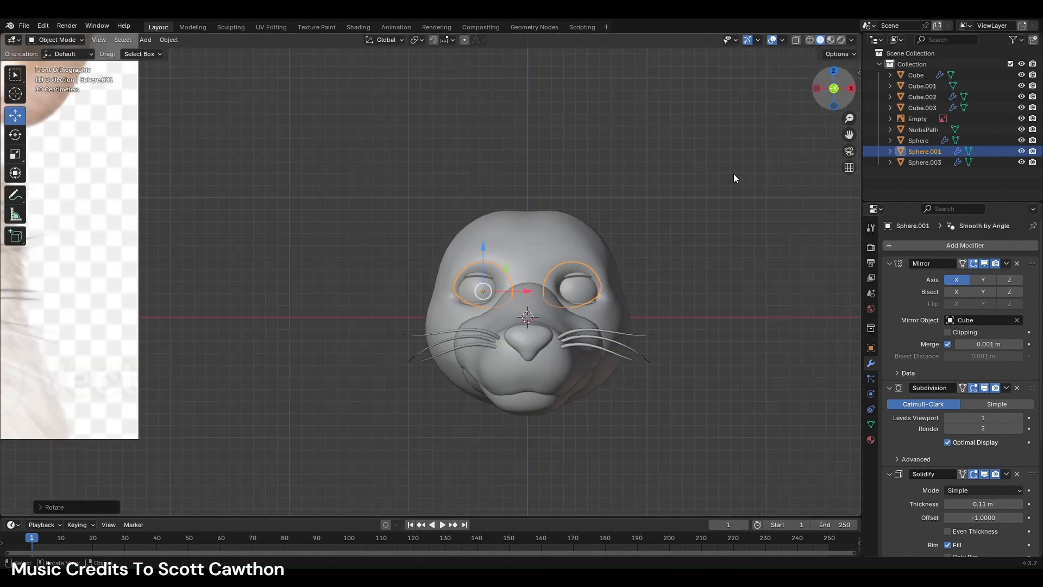
pyautogui.scroll(2, 752, 154)
pyautogui.scroll(-2, 731, 164)
pyautogui.click(664, 175)
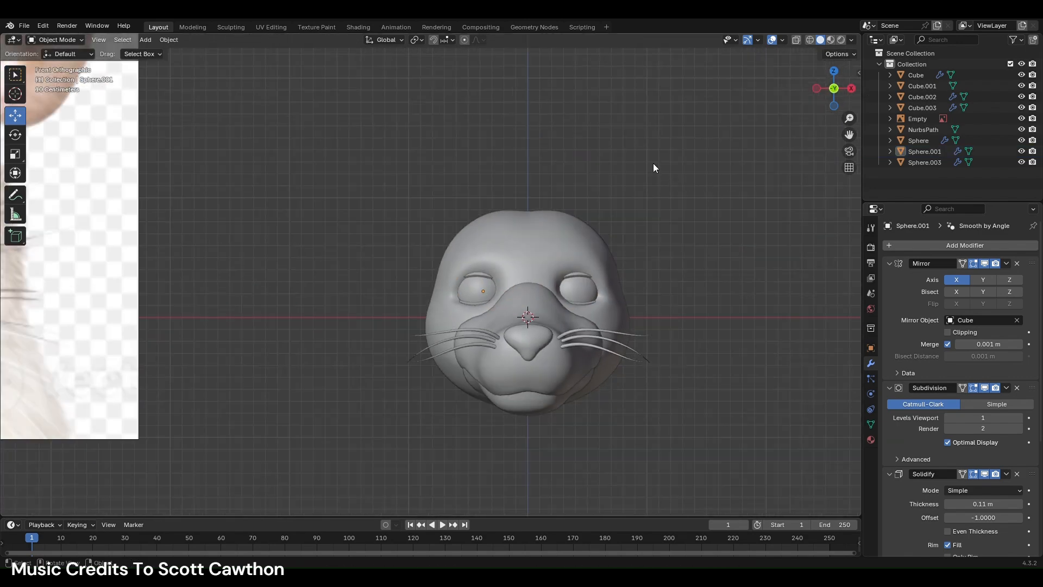
# - Try moving the lower eyelids off the eyeballs to beside the head, and undo the move
pyautogui.click(488, 275)
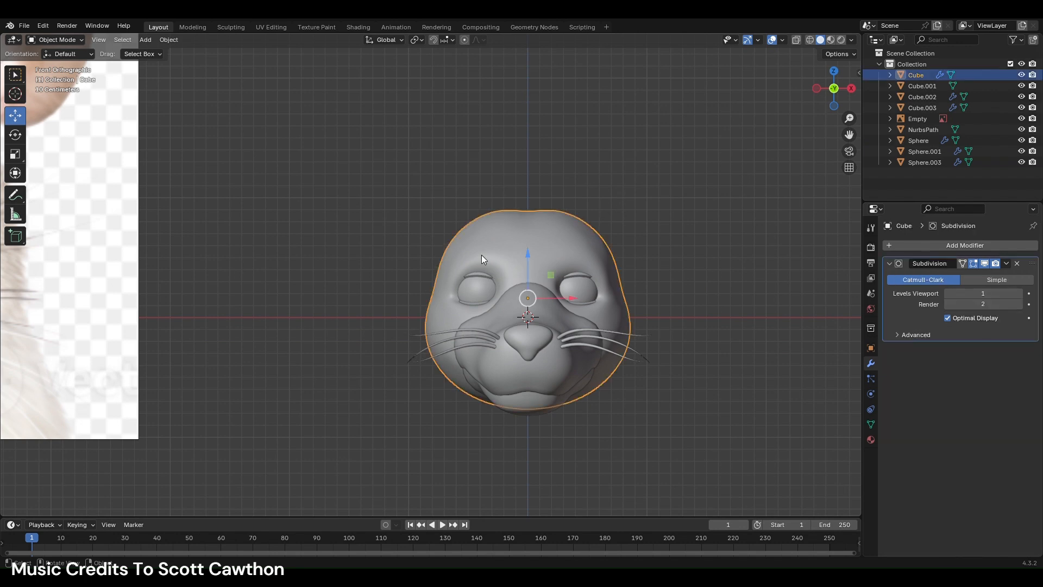
pyautogui.click(481, 280)
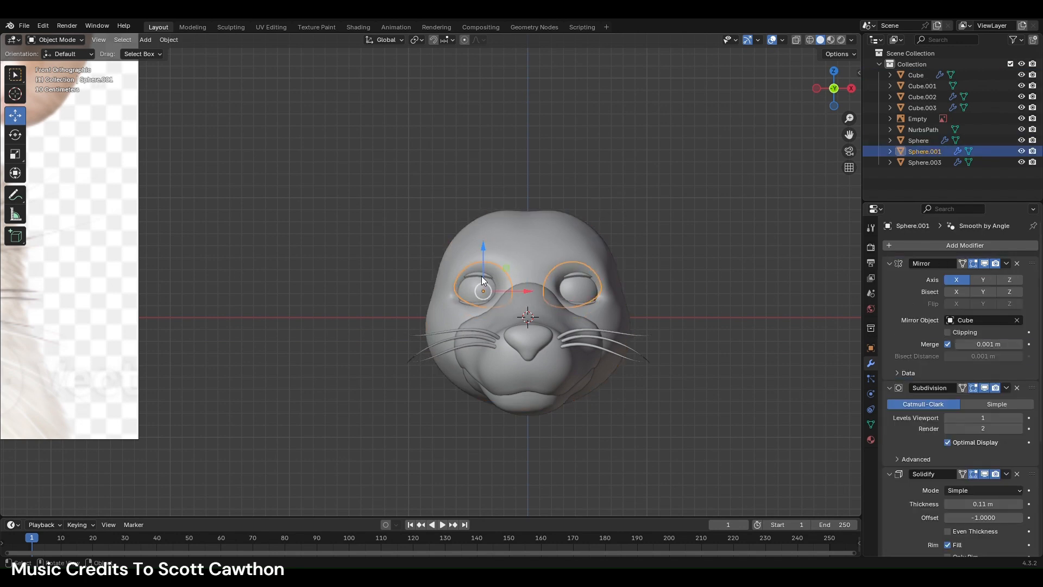
pyautogui.click(475, 302)
pyautogui.click(477, 299)
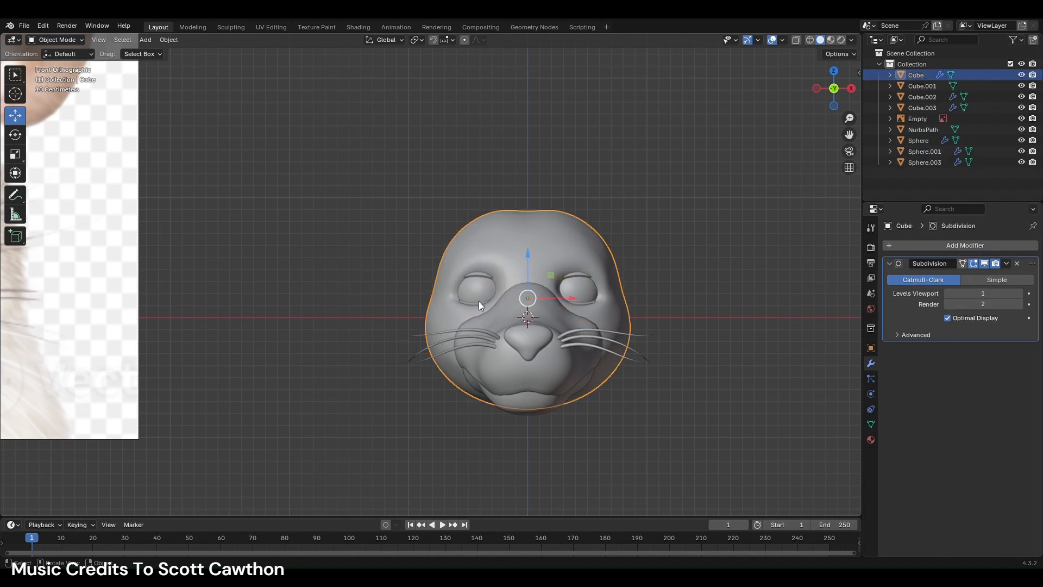
pyautogui.click(480, 302)
pyautogui.press('g')
pyautogui.click(738, 354)
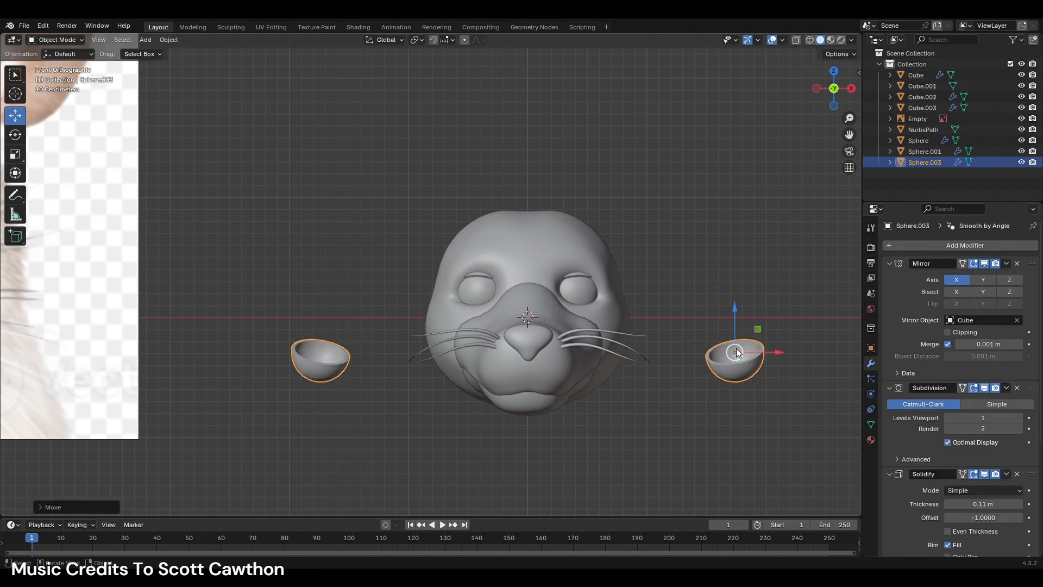
pyautogui.hotkey('ctrl', 'z')
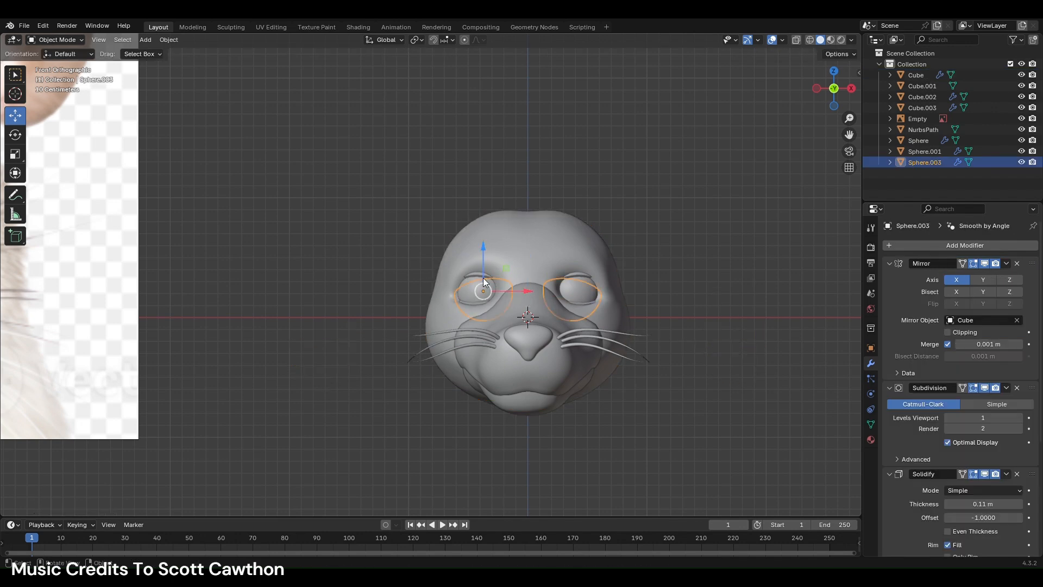
# - Rotate the upper eyelids by about 4.6 degrees in the left view to lower them over the eyeballs
pyautogui.click(483, 276)
pyautogui.moveTo(823, 90); pyautogui.dragTo(530, 254)
pyautogui.press('r')
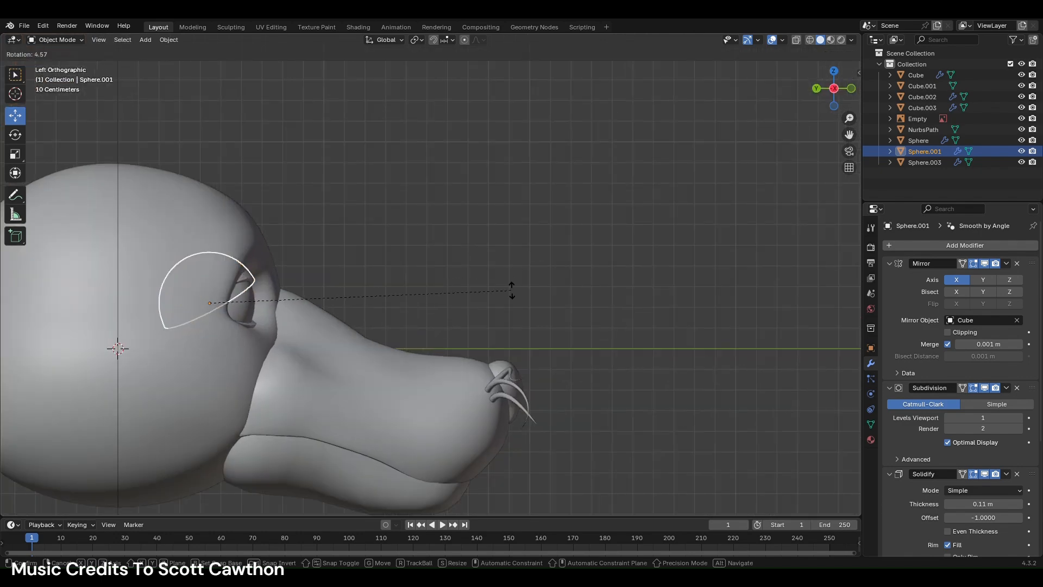
pyautogui.click(511, 289)
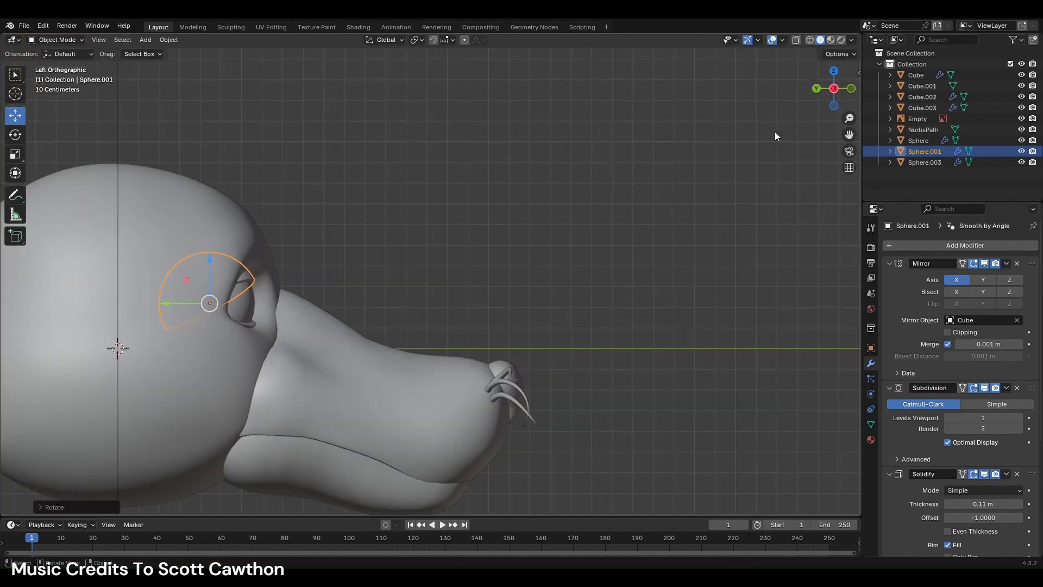
pyautogui.click(852, 90)
pyautogui.click(276, 293)
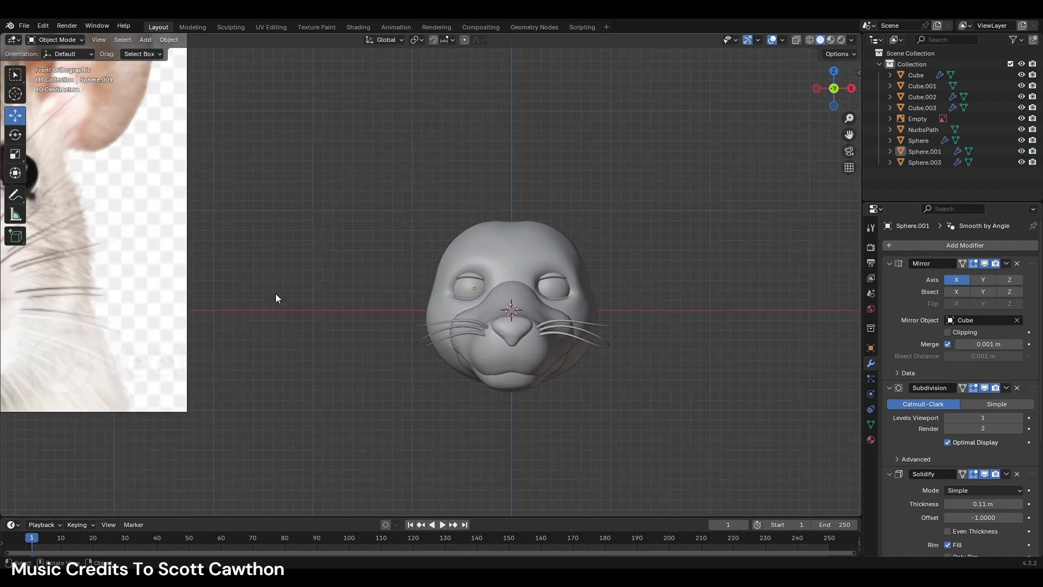
# - Add a mesh plane to the scene at the 3D cursor
pyautogui.click(188, 293)
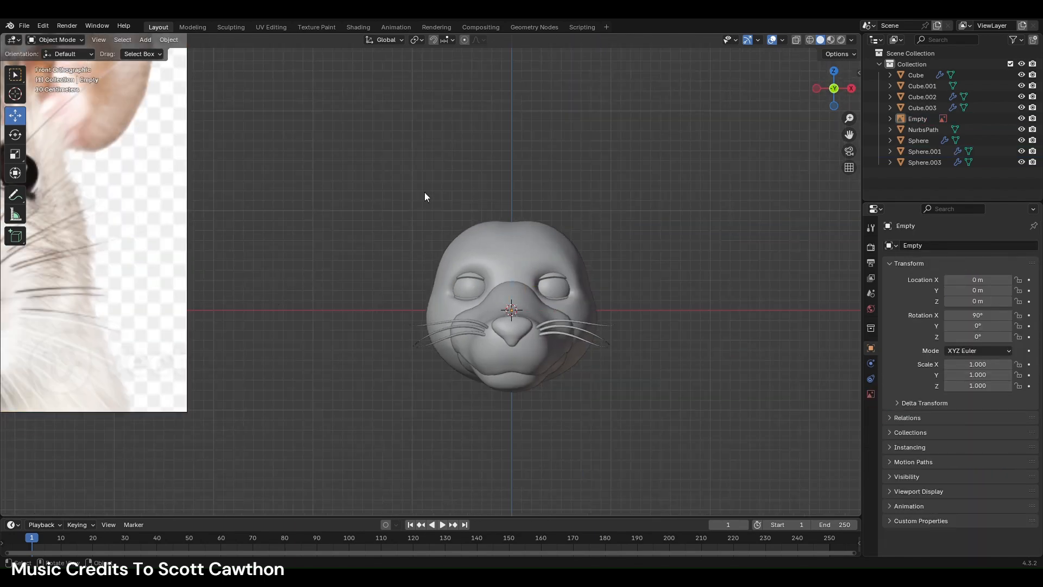
pyautogui.scroll(1, 478, 270)
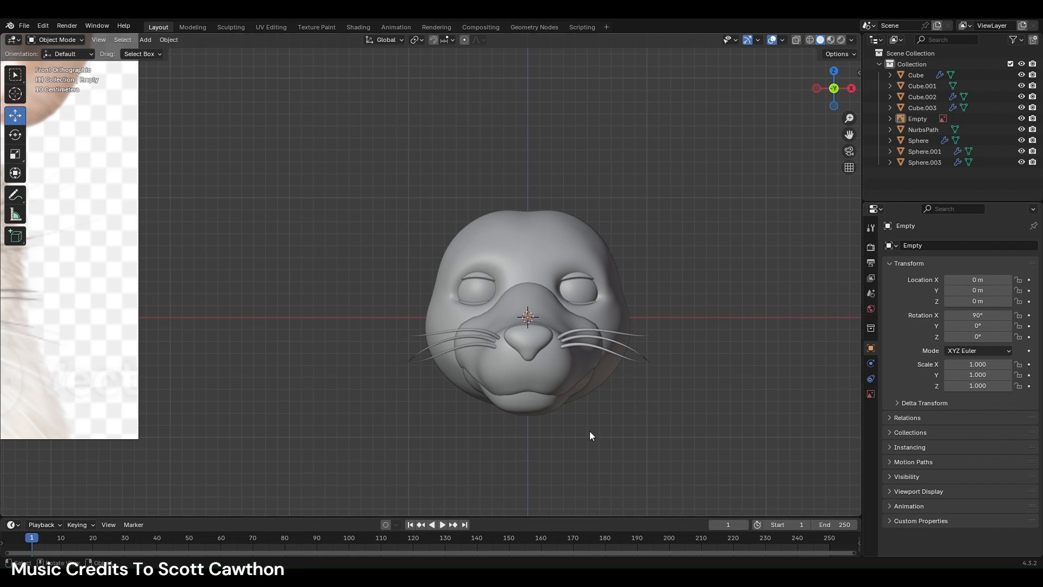
pyautogui.scroll(-2, 597, 399)
pyautogui.hotkey('shift', 'a')
pyautogui.moveTo(597, 352)
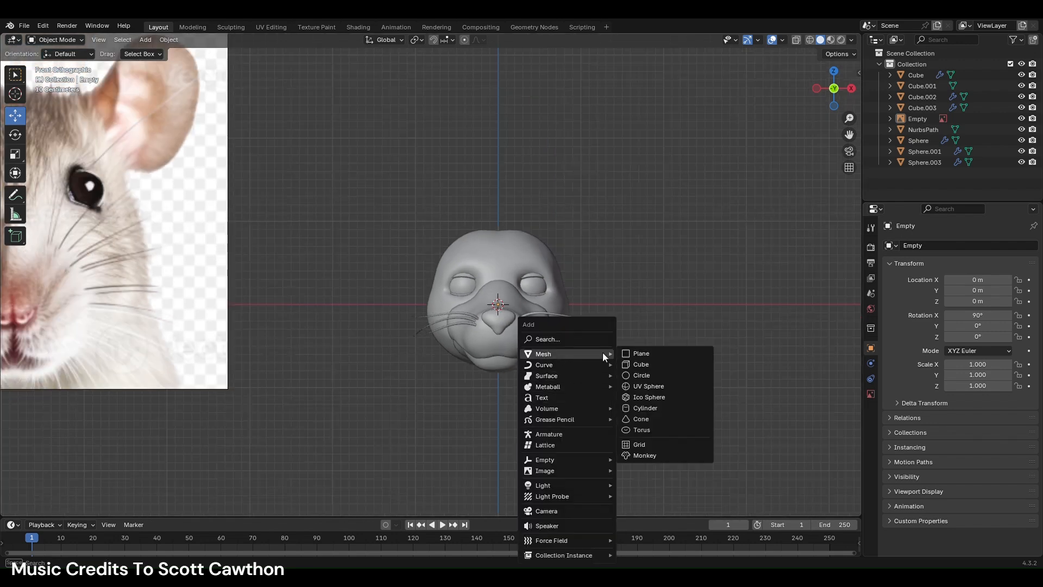
pyautogui.click(631, 355)
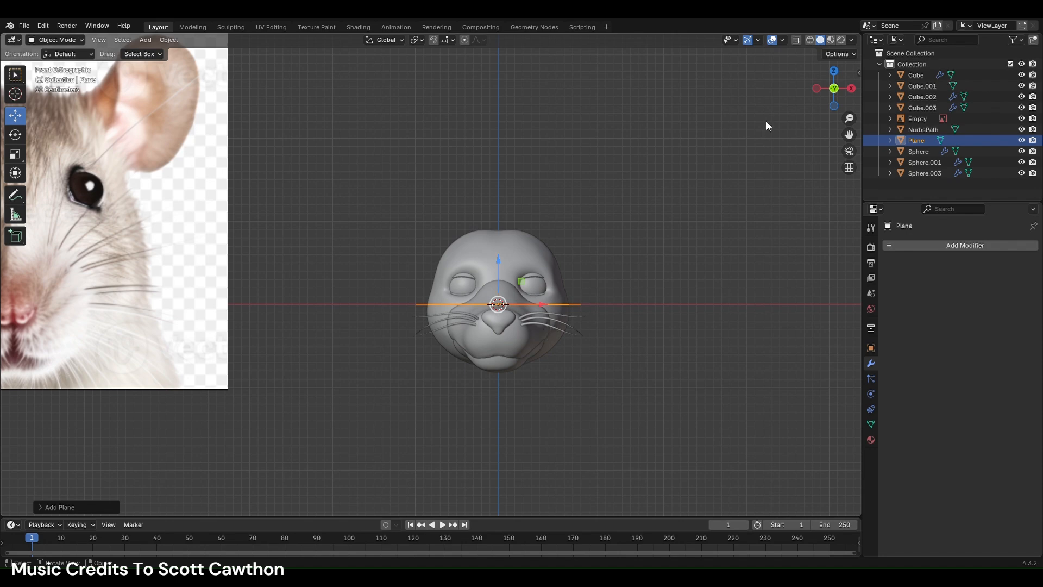
# - Rotate the plane upright in the left view and move it along Y to stand in front of the snout
pyautogui.click(817, 90)
pyautogui.press('r')
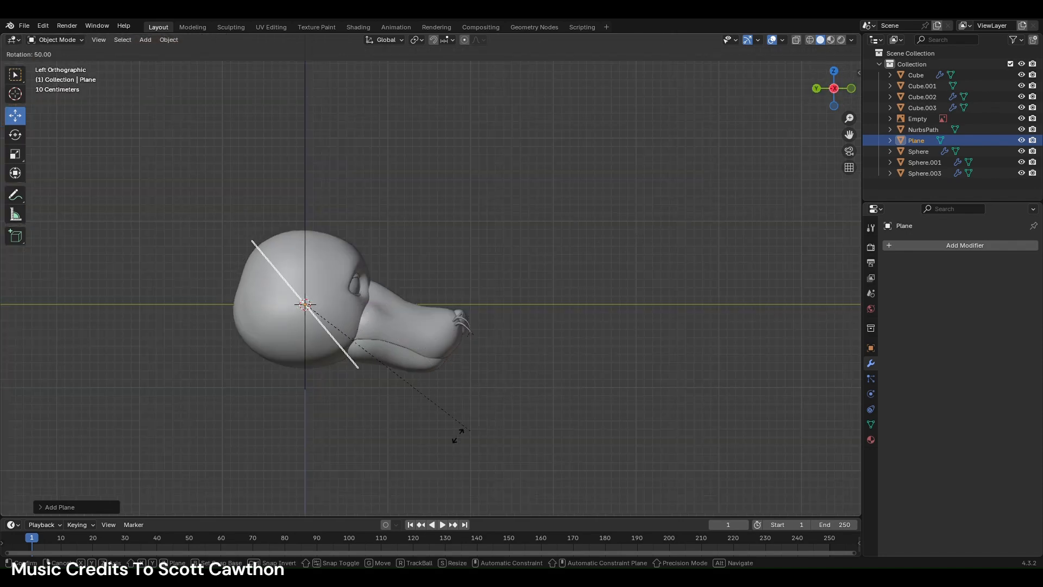
pyautogui.click(344, 464)
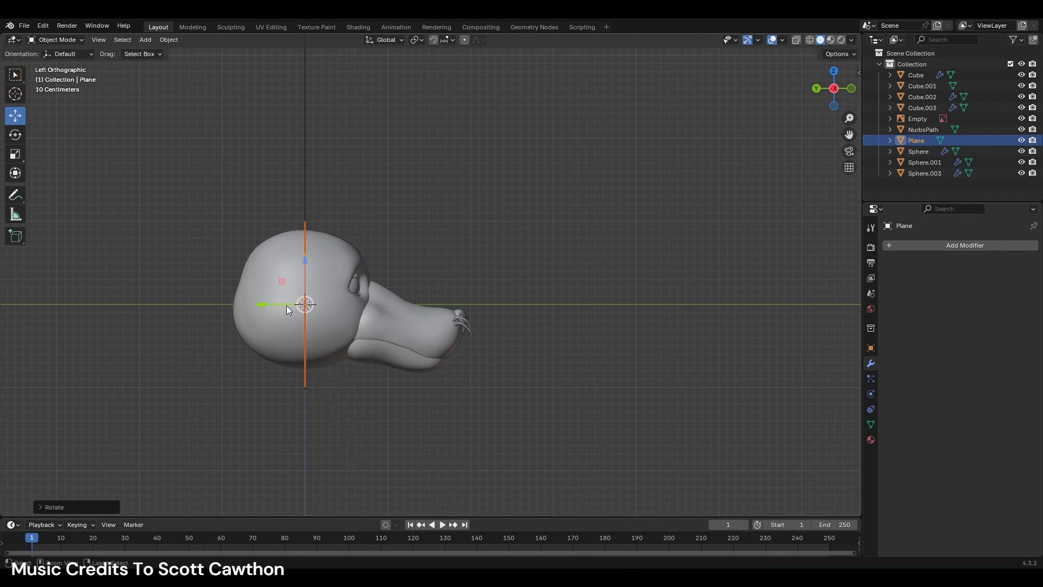
pyautogui.press('g')
pyautogui.press('y')
pyautogui.click(605, 317)
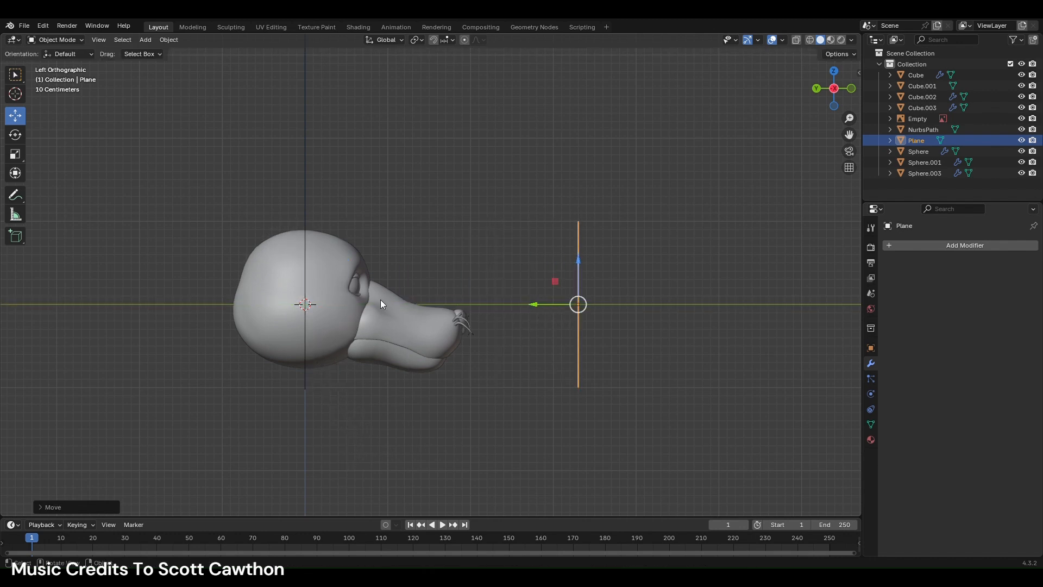
# - Try shortening the snout and lower jaw together along Y and tilting them by about -1.4 degrees in the left view
pyautogui.click(423, 351)
pyautogui.click(15, 154)
pyautogui.scroll(2, 347, 364)
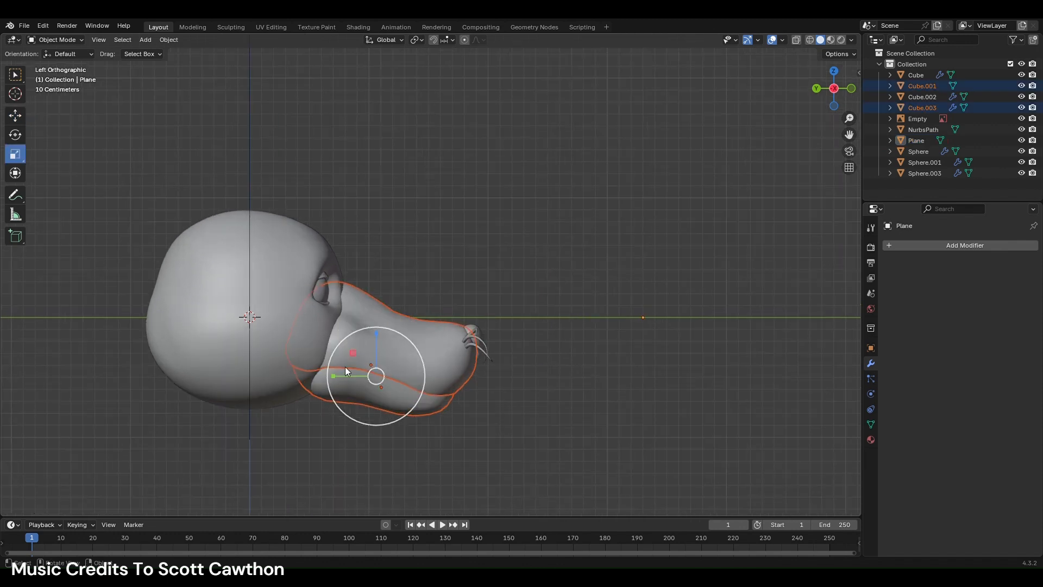
pyautogui.moveTo(345, 377); pyautogui.dragTo(354, 377)
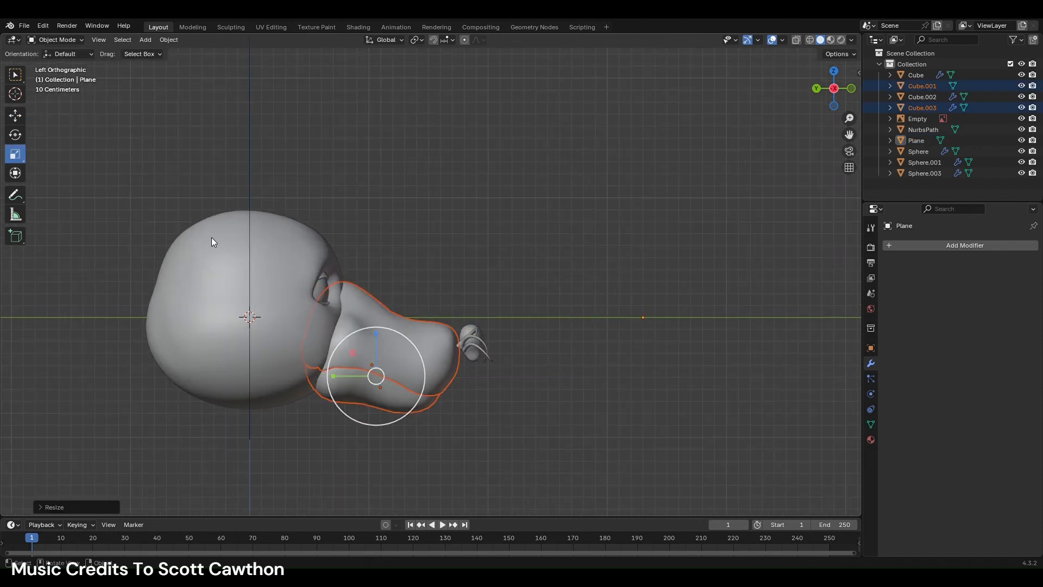
pyautogui.click(16, 114)
pyautogui.press('r')
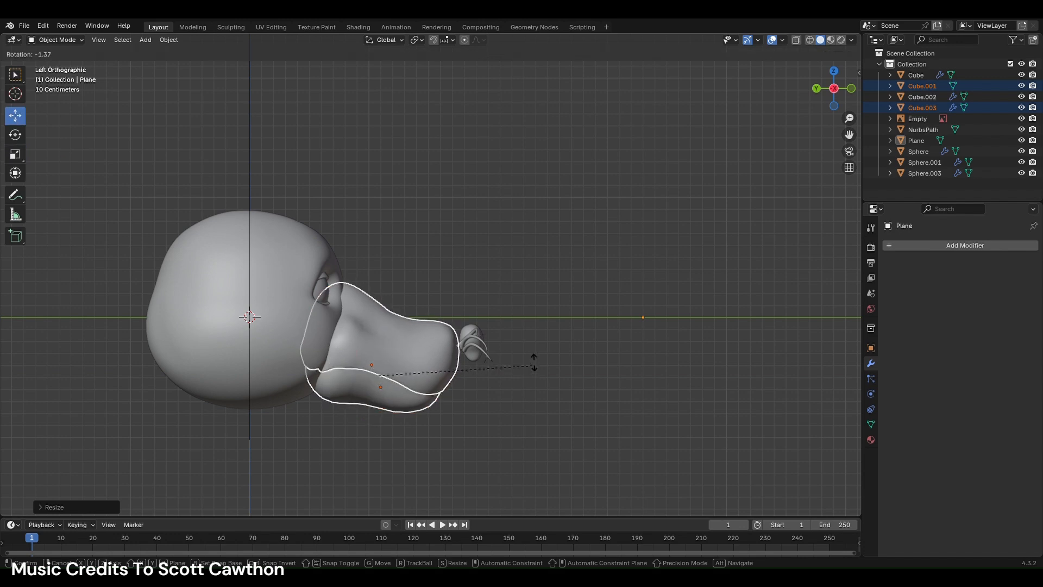
pyautogui.click(535, 361)
pyautogui.click(507, 380)
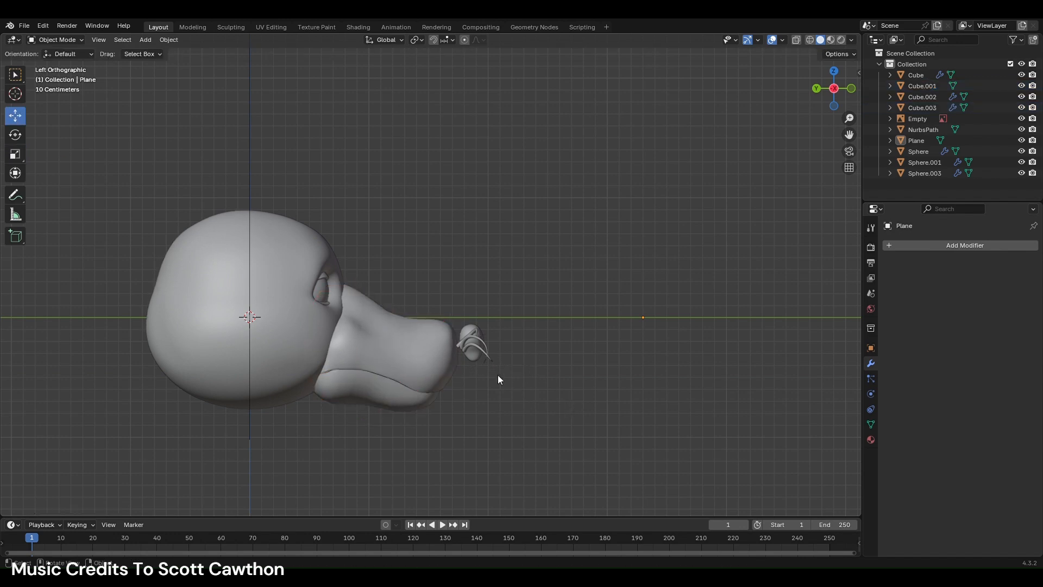
# - Try rotating the nose and whiskers together and moving them back onto the tip of the shortened snout
pyautogui.moveTo(464, 321); pyautogui.dragTo(509, 373)
pyautogui.press('r')
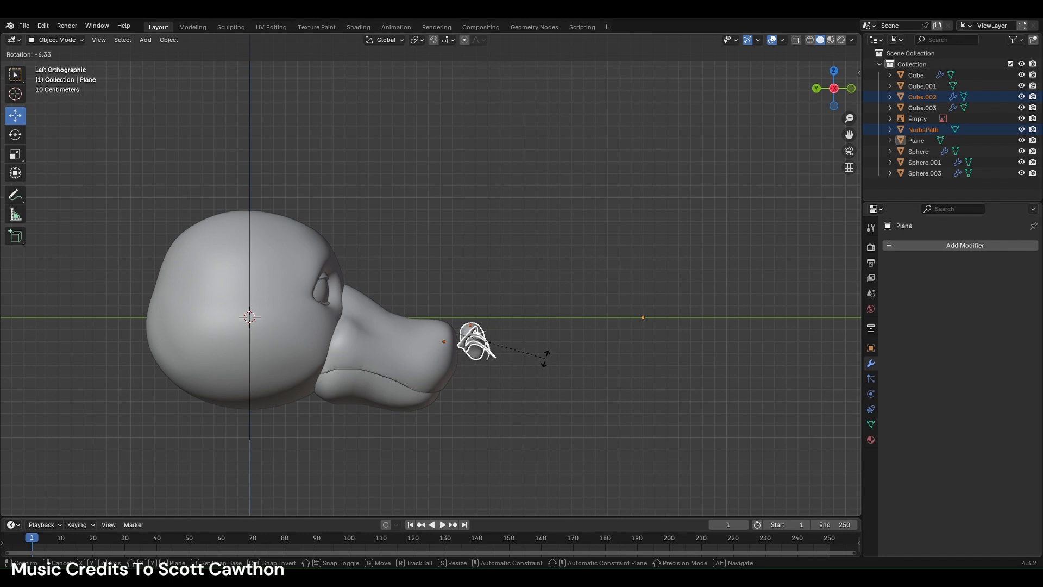
pyautogui.click(468, 357)
pyautogui.press('g')
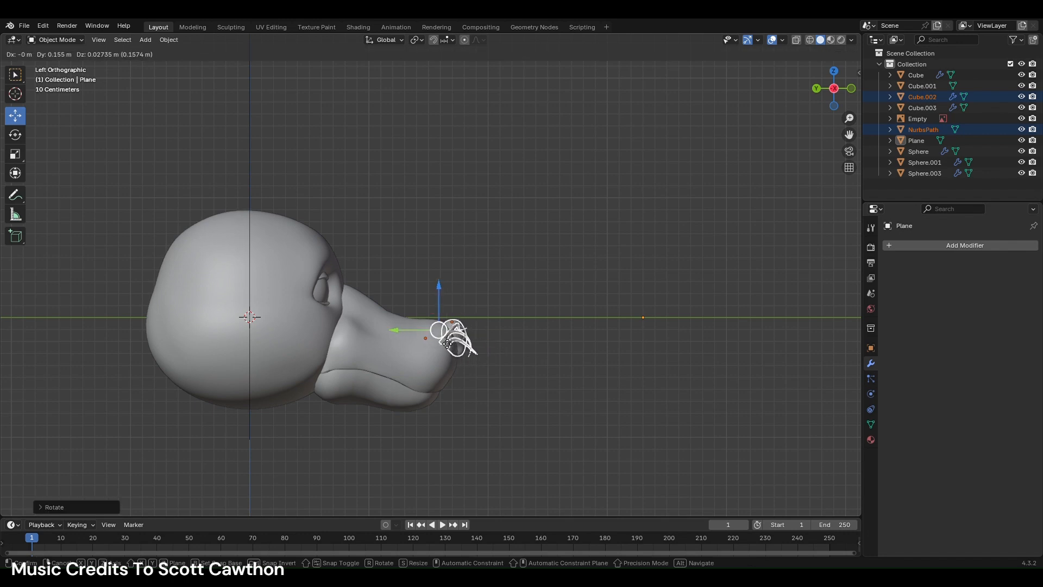
pyautogui.click(446, 343)
pyautogui.press('r')
pyautogui.click(606, 377)
pyautogui.click(606, 378)
pyautogui.scroll(-2, 656, 343)
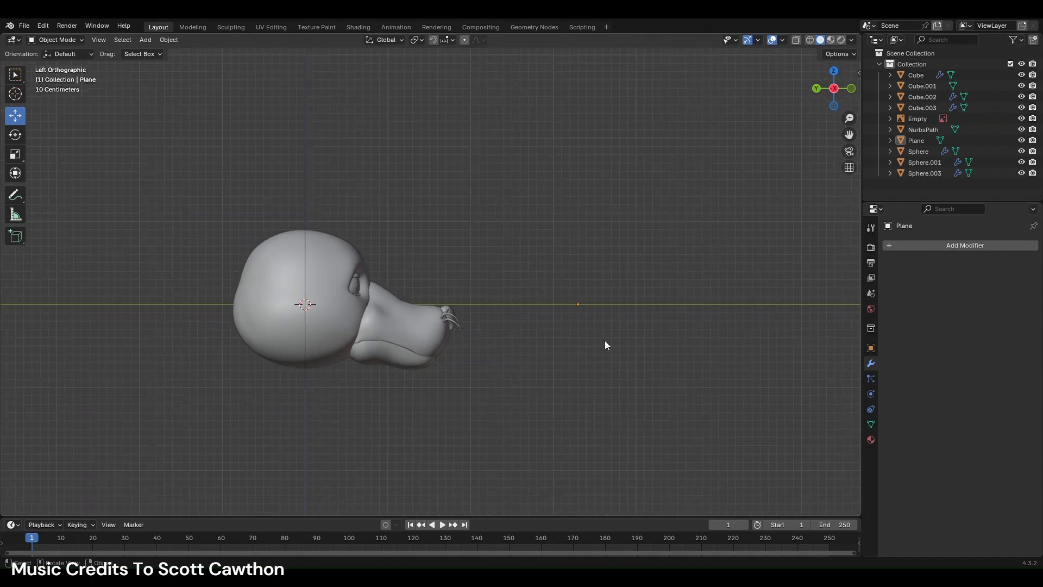
# - Try moving the plane sideways along X, clear of the head, in the front view
pyautogui.click(851, 89)
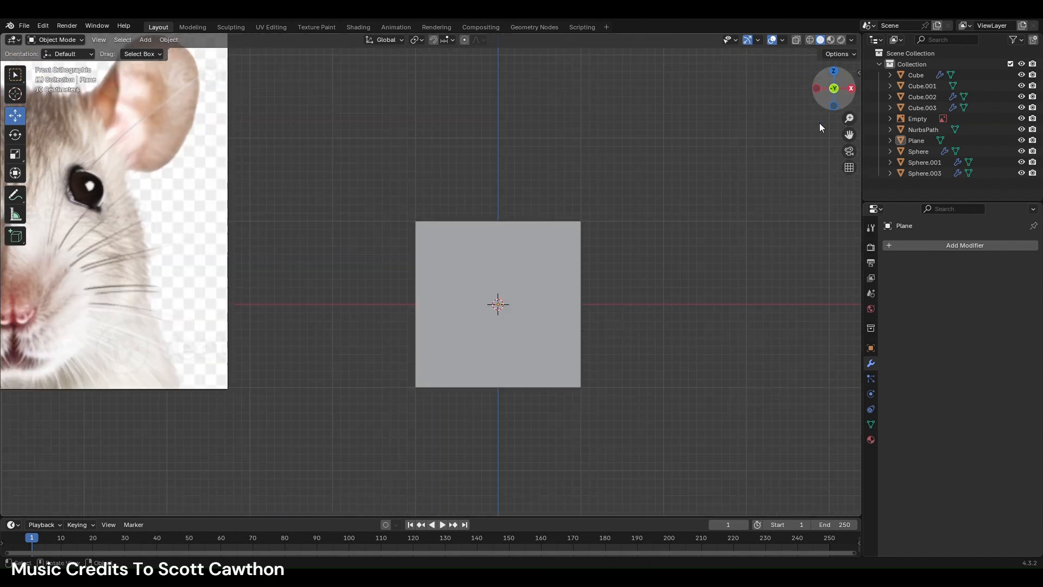
pyautogui.click(555, 343)
pyautogui.moveTo(521, 303); pyautogui.dragTo(318, 331)
# - Undo the plane's sideways move and the resizing, tilting and shifting of the snout, jaw, nose and whiskers
pyautogui.hotkey('ctrl', 'z')
pyautogui.hotkey('ctrl', 'z')
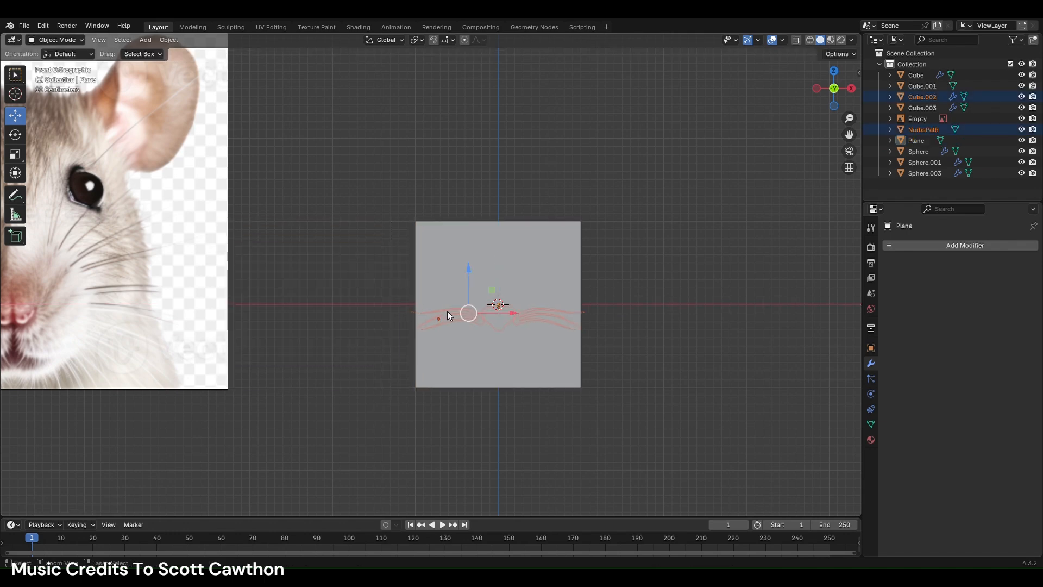
pyautogui.click(820, 90)
pyautogui.click(787, 112)
pyautogui.hotkey('ctrl', 'z')
pyautogui.hotkey('ctrl', 'z')
pyautogui.hotkey('ctrl', 'z')
pyautogui.click(629, 223)
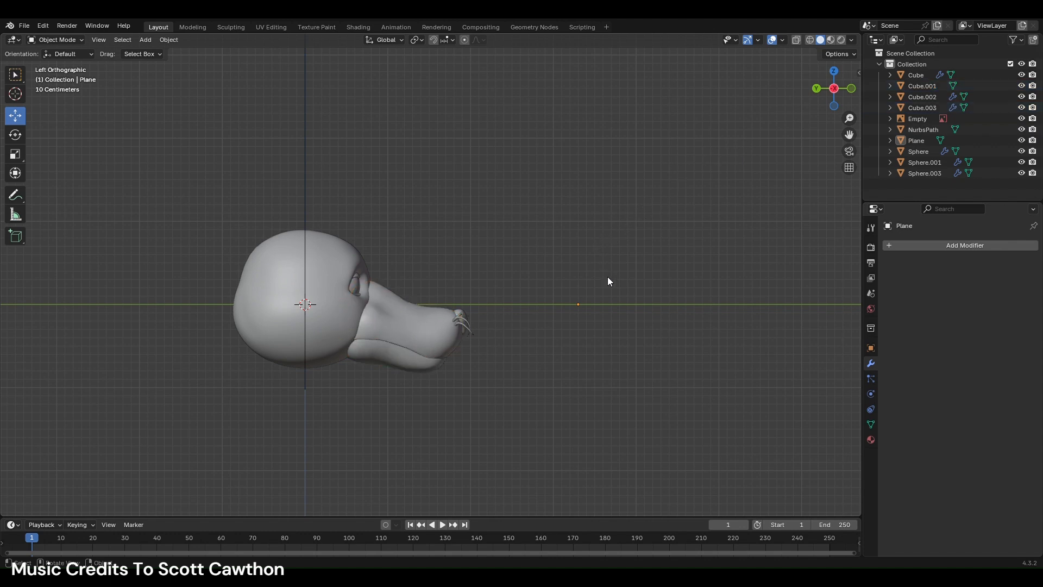
# - Reshape the front of the head around the eyes with Elastic Grab, working from the side and top views
pyautogui.moveTo(638, 326); pyautogui.dragTo(576, 235)
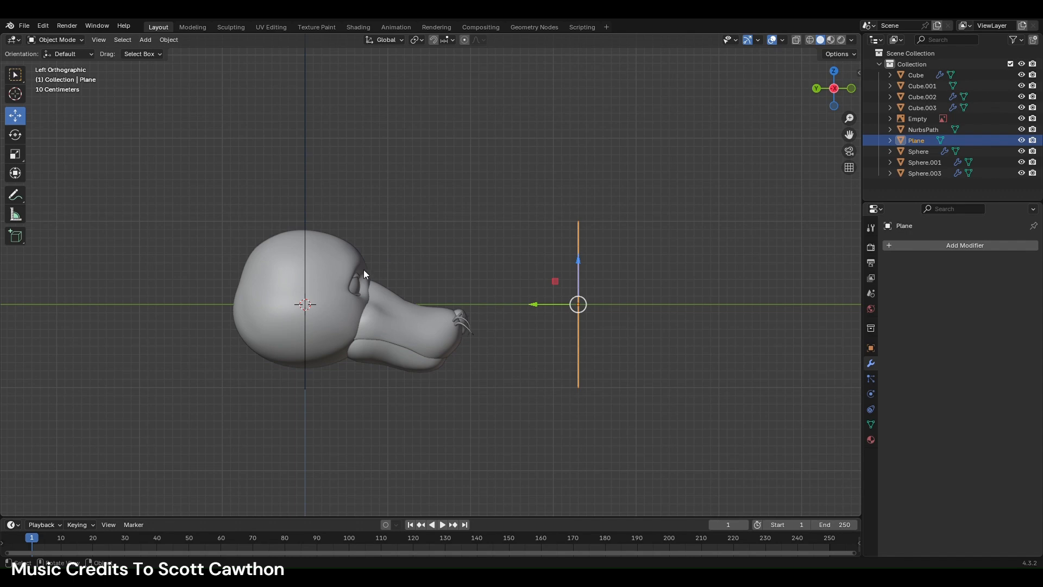
pyautogui.click(341, 240)
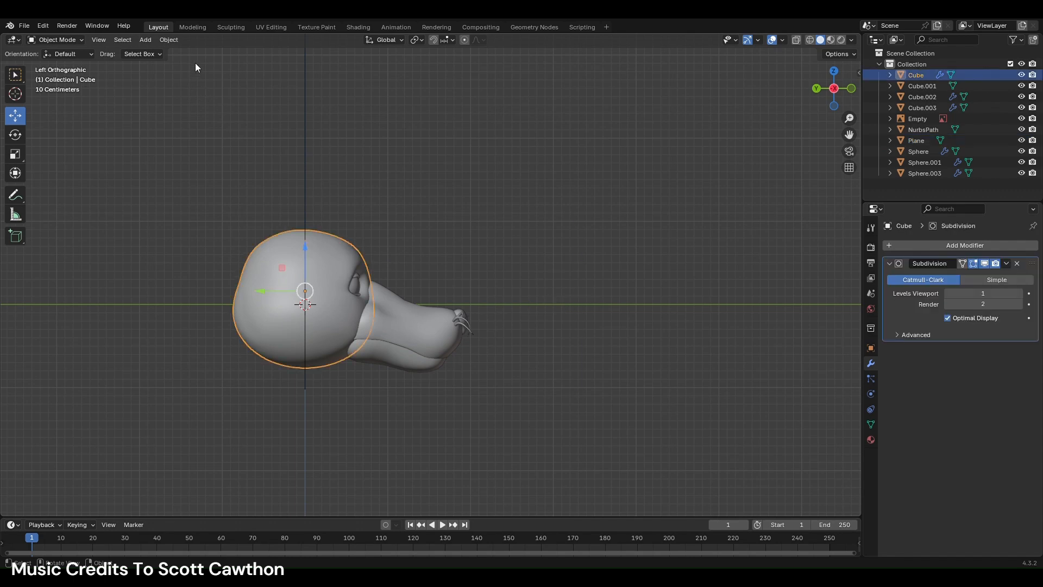
pyautogui.click(216, 27)
pyautogui.click(851, 90)
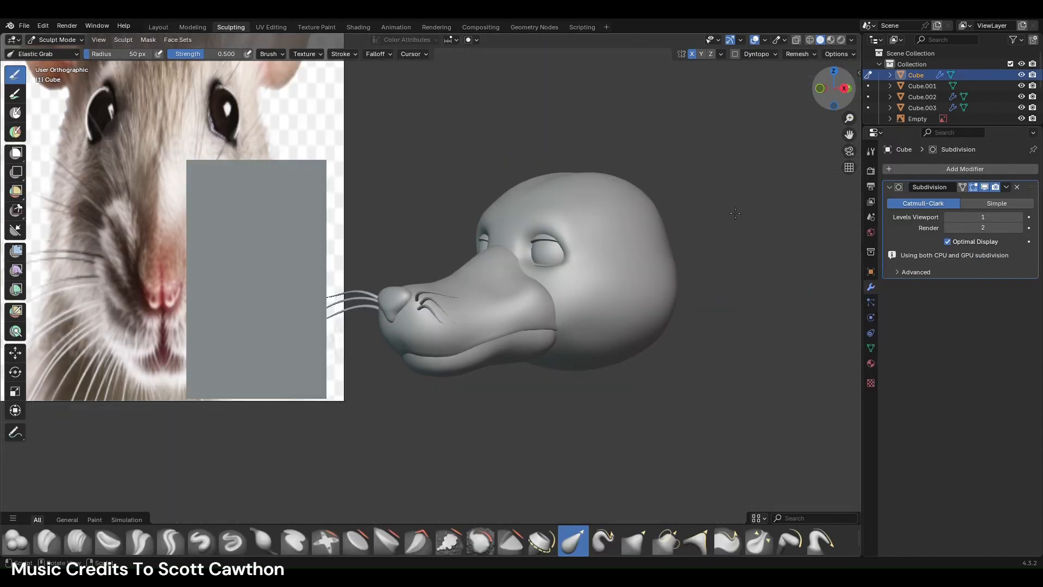
pyautogui.moveTo(554, 263)
pyautogui.mouseDown()
pyautogui.moveTo(490, 272)
pyautogui.moveTo(493, 214)
pyautogui.moveTo(467, 237)
pyautogui.mouseUp()
pyautogui.scroll(2, 489, 264)
pyautogui.moveTo(835, 87); pyautogui.dragTo(842, 76)
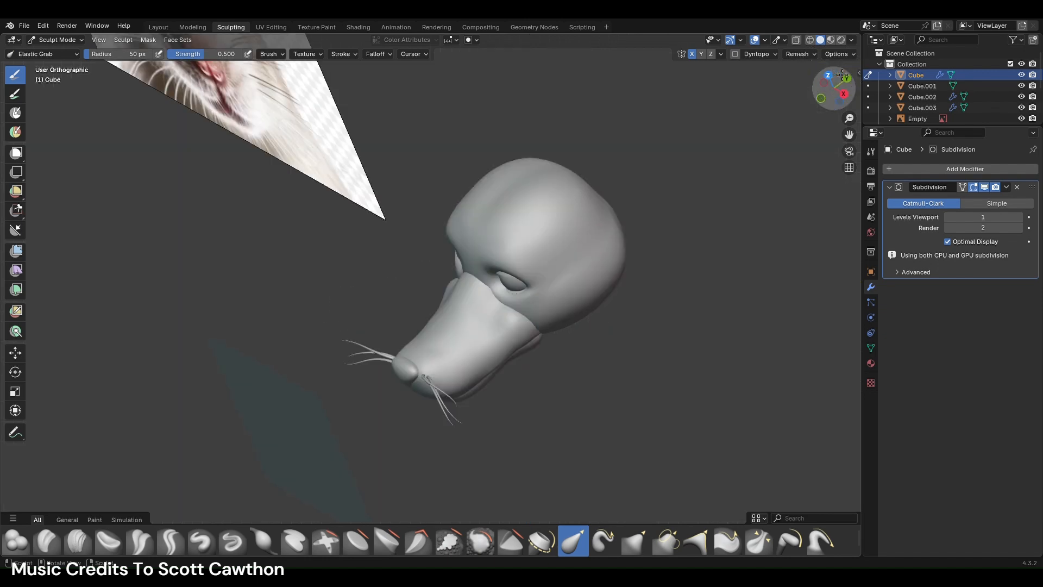
pyautogui.click(829, 75)
pyautogui.scroll(3, 489, 239)
pyautogui.moveTo(473, 242)
pyautogui.mouseDown()
pyautogui.moveTo(472, 271)
pyautogui.moveTo(456, 238)
pyautogui.moveTo(503, 262)
pyautogui.moveTo(525, 231)
pyautogui.mouseUp()
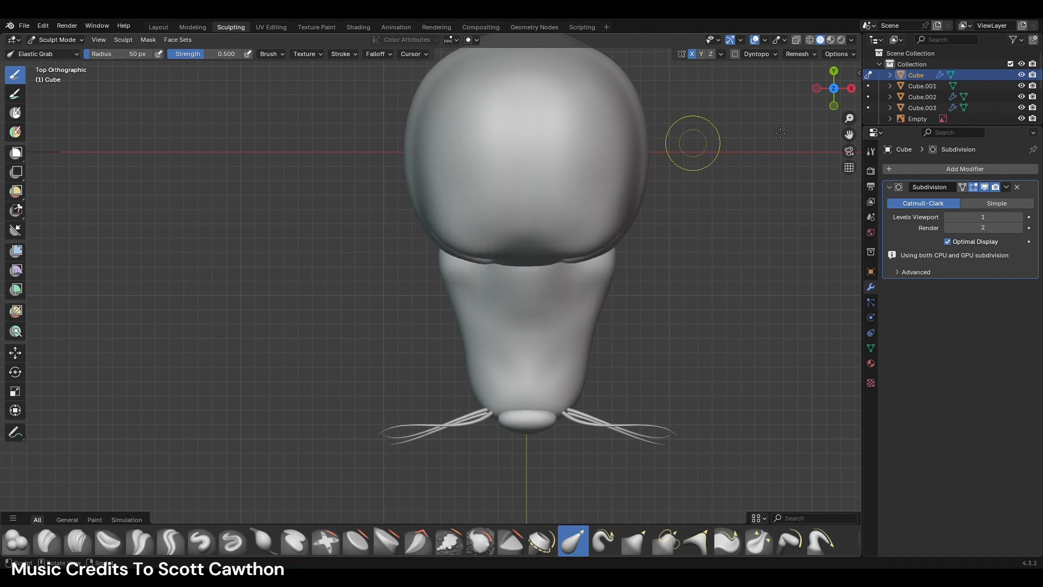
pyautogui.click(834, 106)
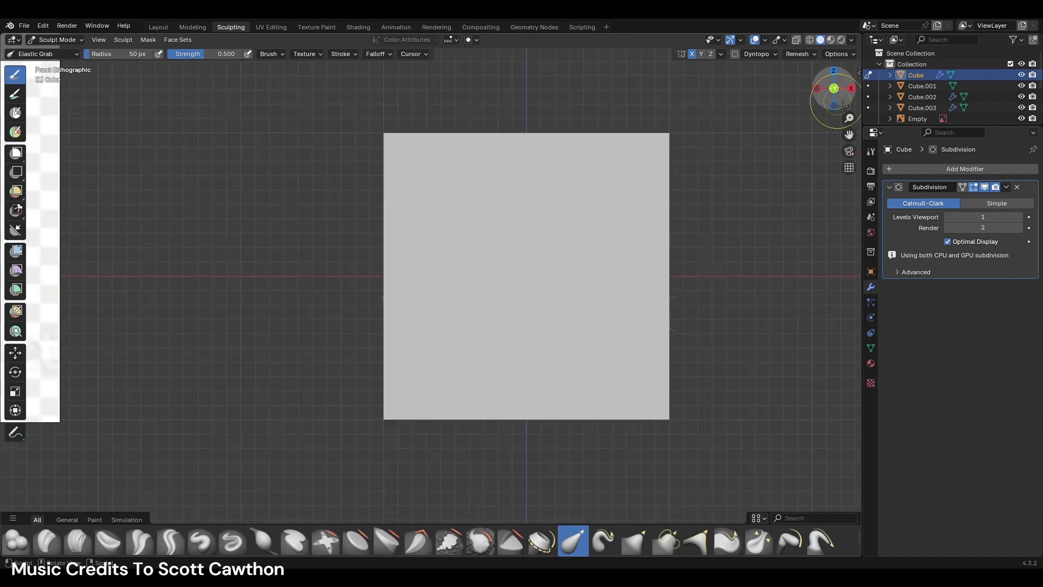
# - Push the upper back of the head into shape with Elastic Grab in the right view
pyautogui.click(158, 27)
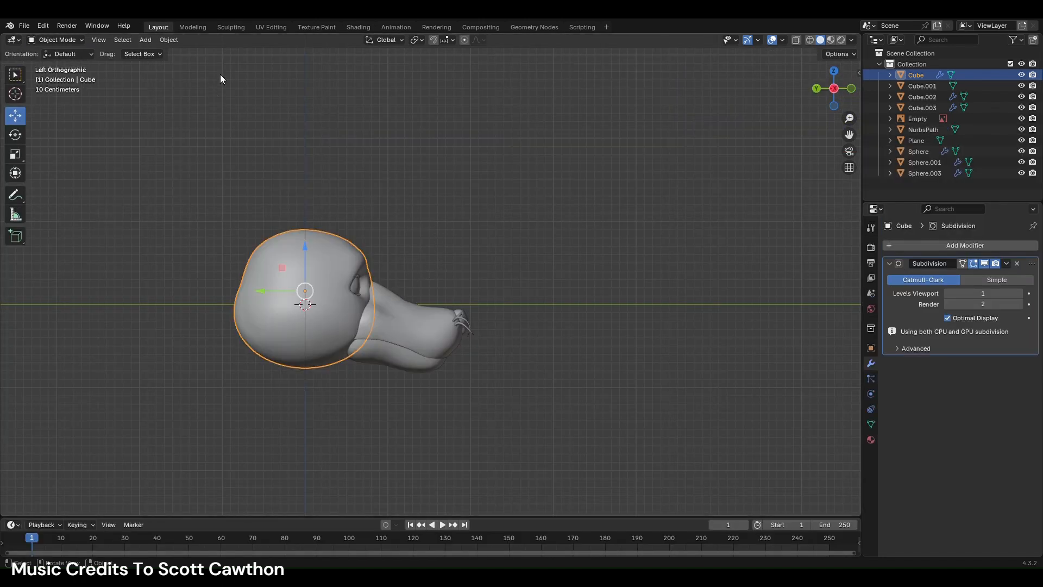
pyautogui.click(233, 27)
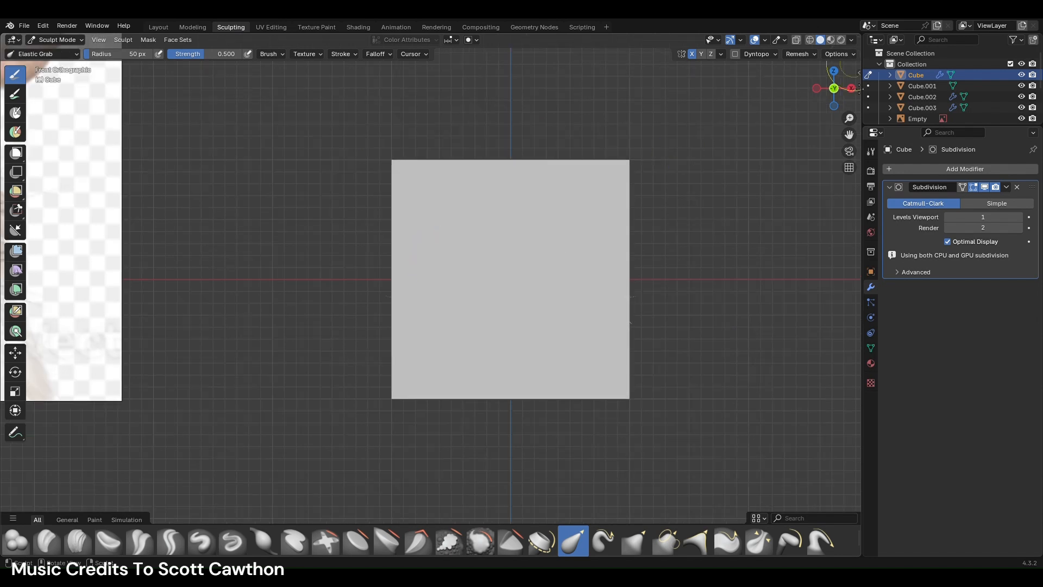
pyautogui.click(851, 90)
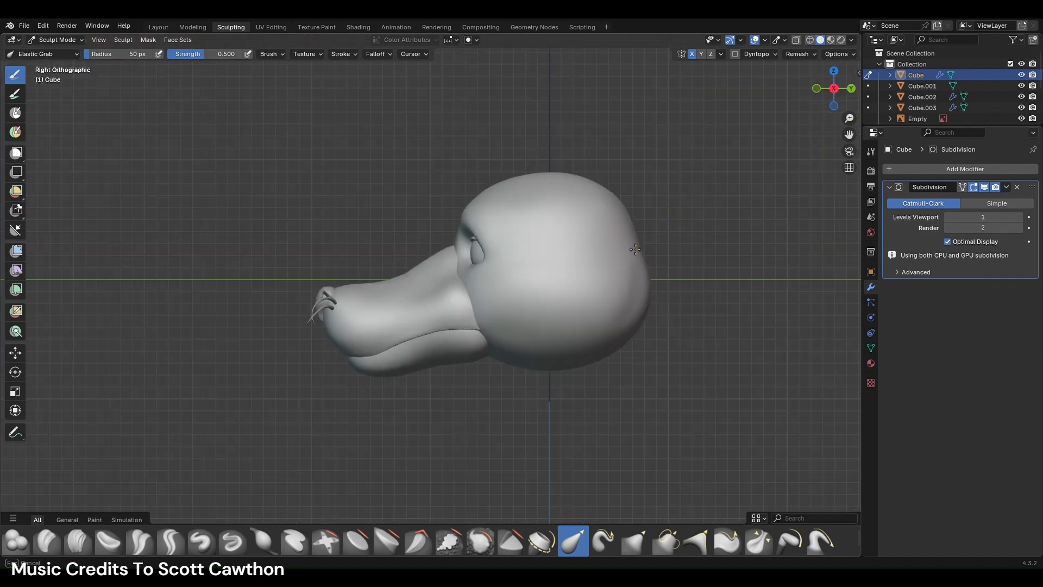
pyautogui.moveTo(636, 225)
pyautogui.mouseDown()
pyautogui.moveTo(650, 217)
pyautogui.moveTo(625, 179)
pyautogui.moveTo(624, 206)
pyautogui.mouseUp()
pyautogui.scroll(-1, 635, 298)
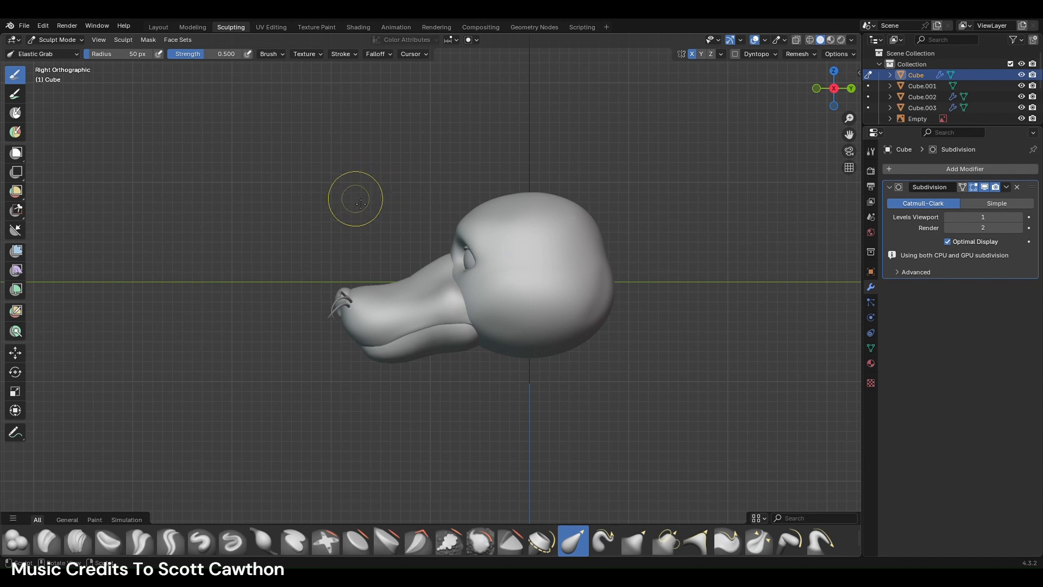
pyautogui.click(154, 28)
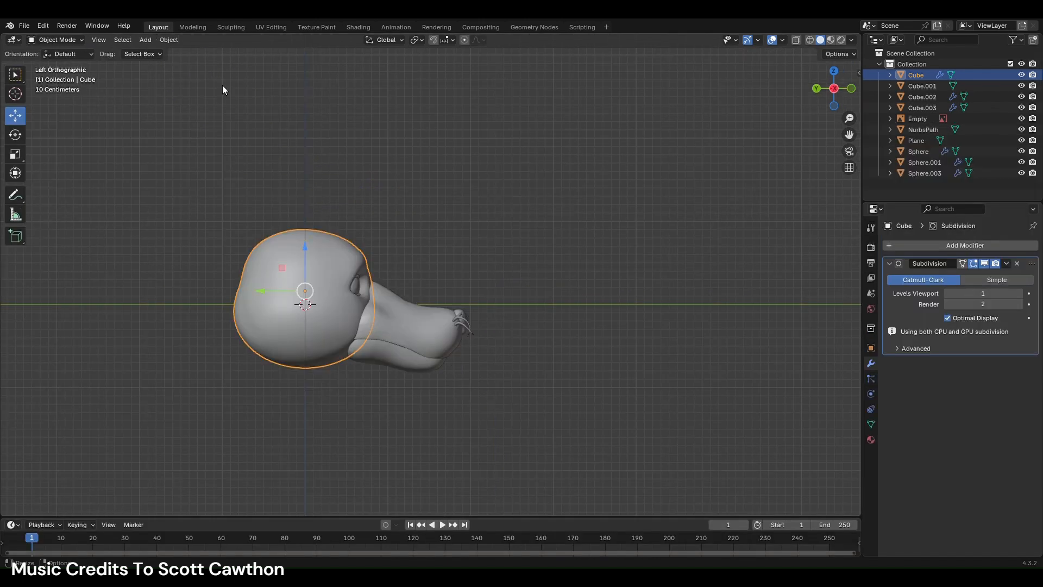
# - Rotate the nose slightly and shift it along Y at the snout tip in the left view
pyautogui.click(460, 311)
pyautogui.press('r')
pyautogui.click(464, 310)
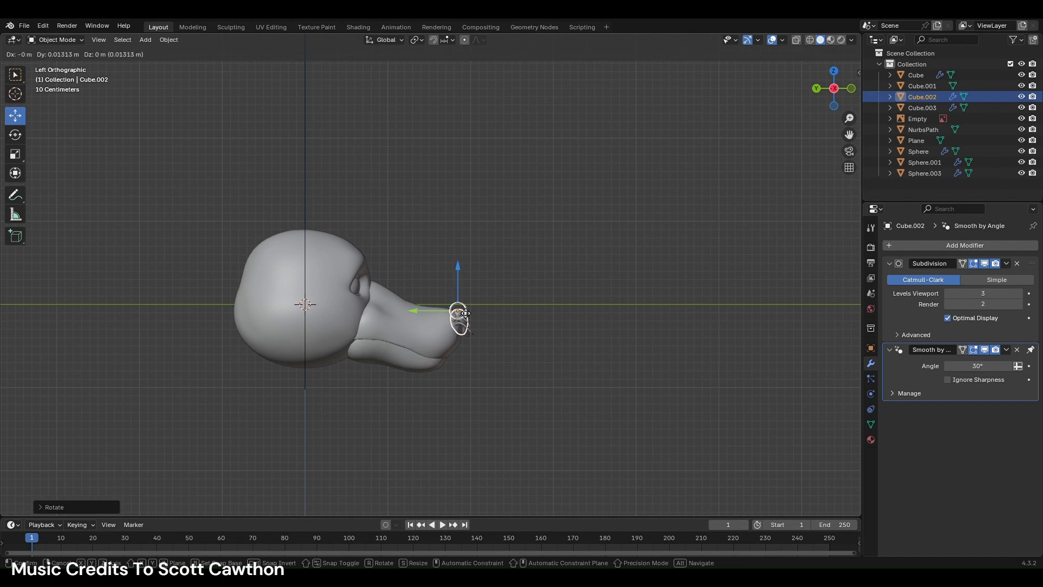
pyautogui.click(574, 318)
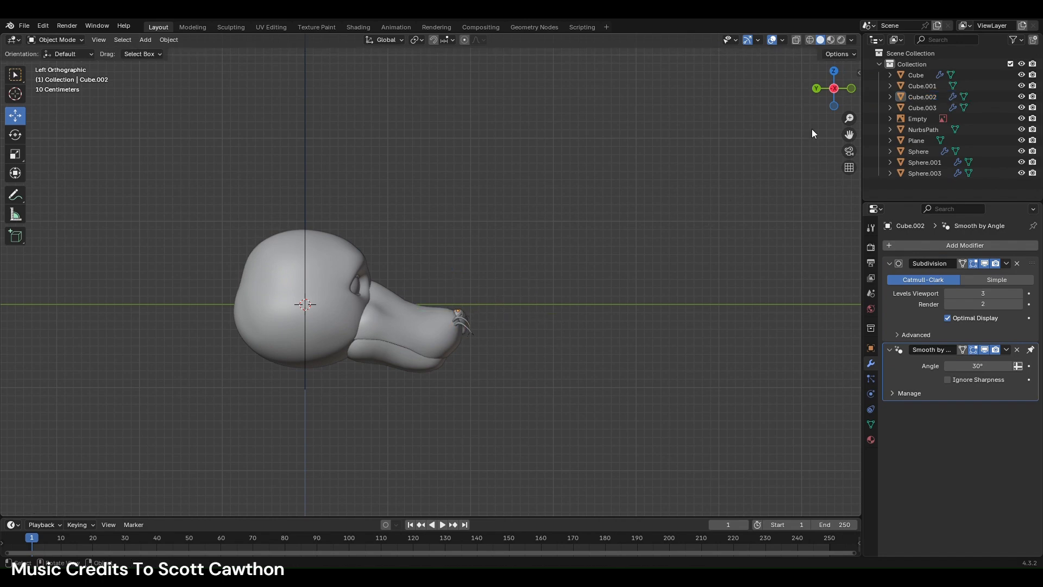
# - Add a level 2 subdivision to the plane and move it over the left ear in the rat reference in front view
pyautogui.click(851, 88)
pyautogui.click(518, 336)
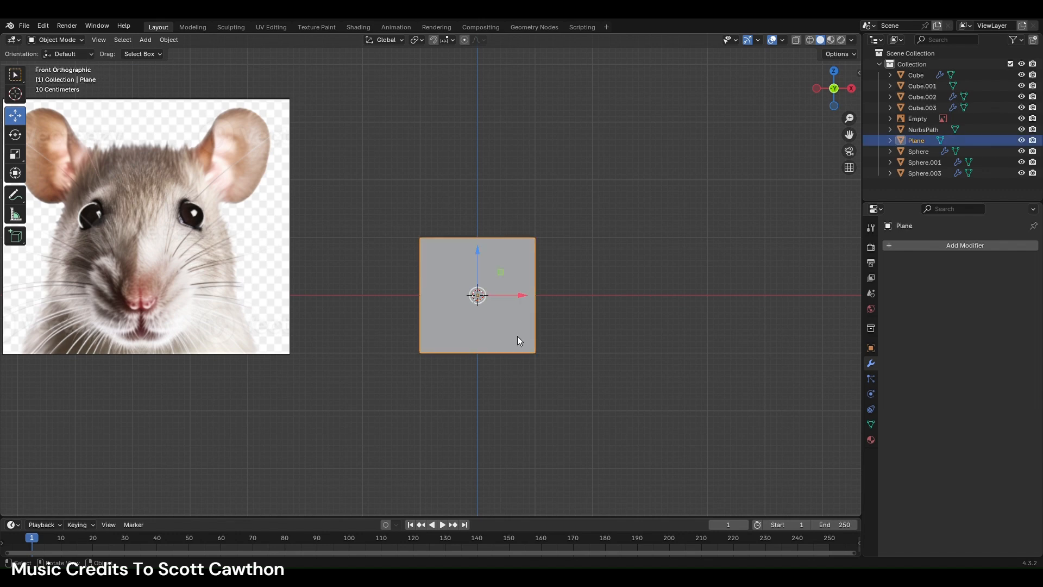
pyautogui.hotkey('ctrl', '2')
pyautogui.moveTo(480, 296); pyautogui.dragTo(69, 145)
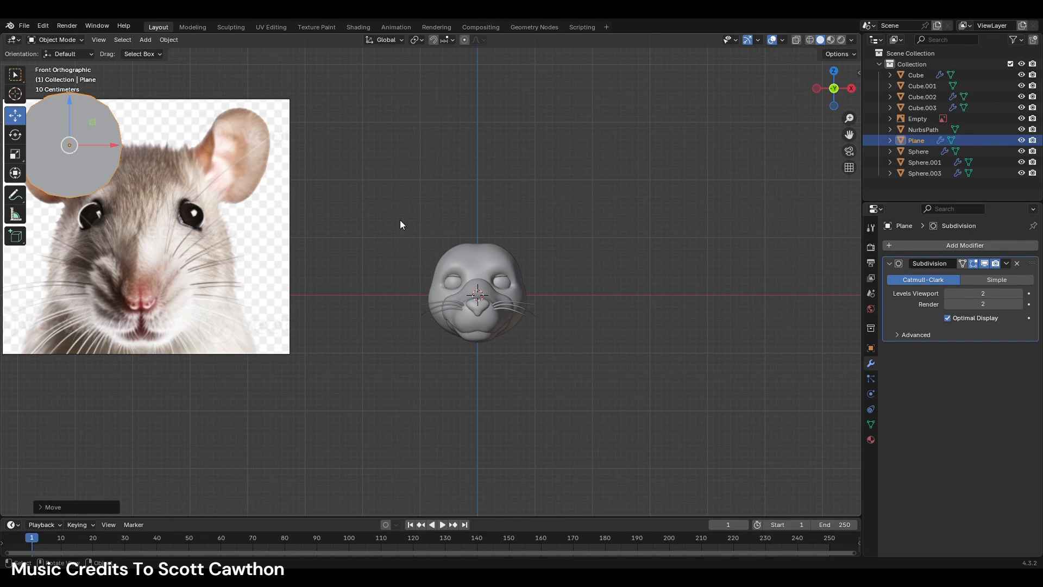
# - Smooth the head around the eye sockets and above the snout bridge, and adjust the eyelids with Elastic Grab
pyautogui.scroll(8, 401, 222)
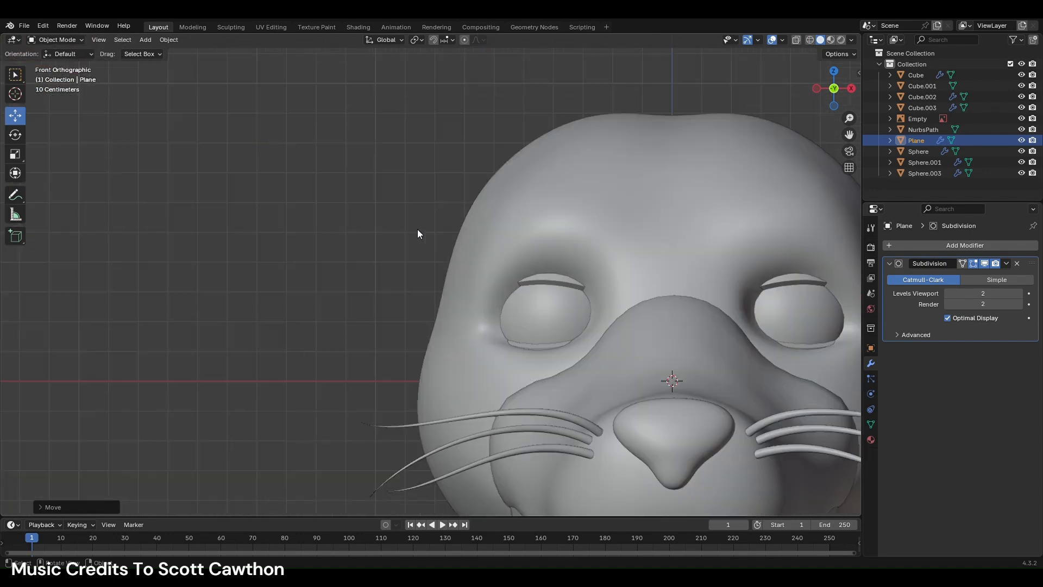
pyautogui.click(549, 234)
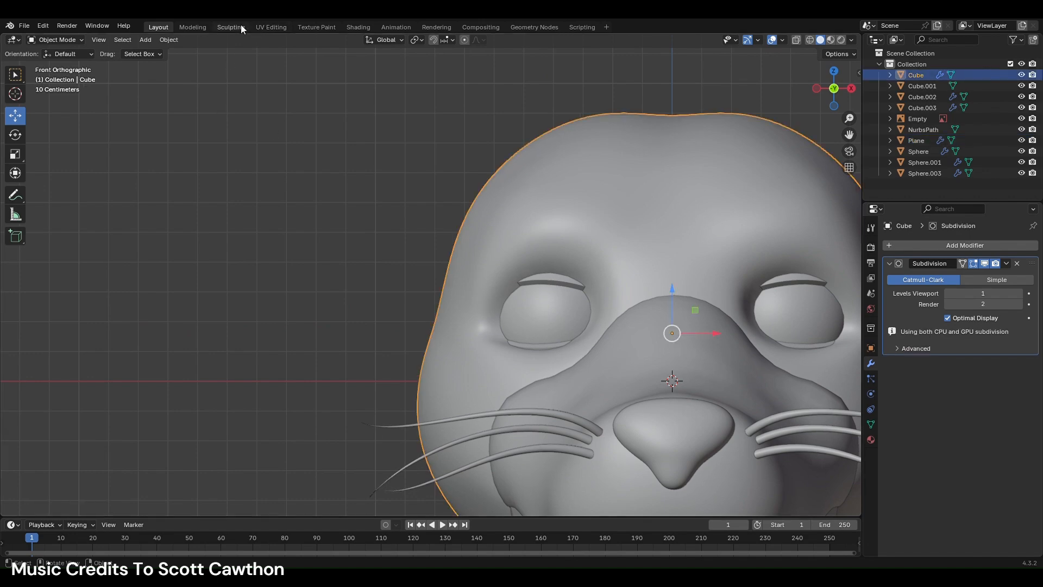
pyautogui.click(240, 27)
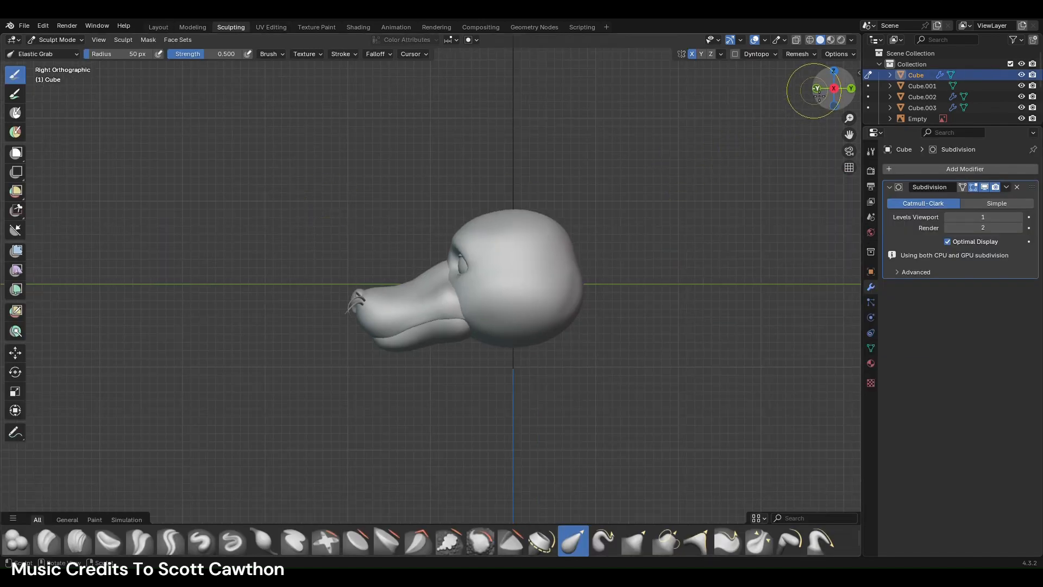
pyautogui.click(817, 89)
pyautogui.scroll(5, 466, 244)
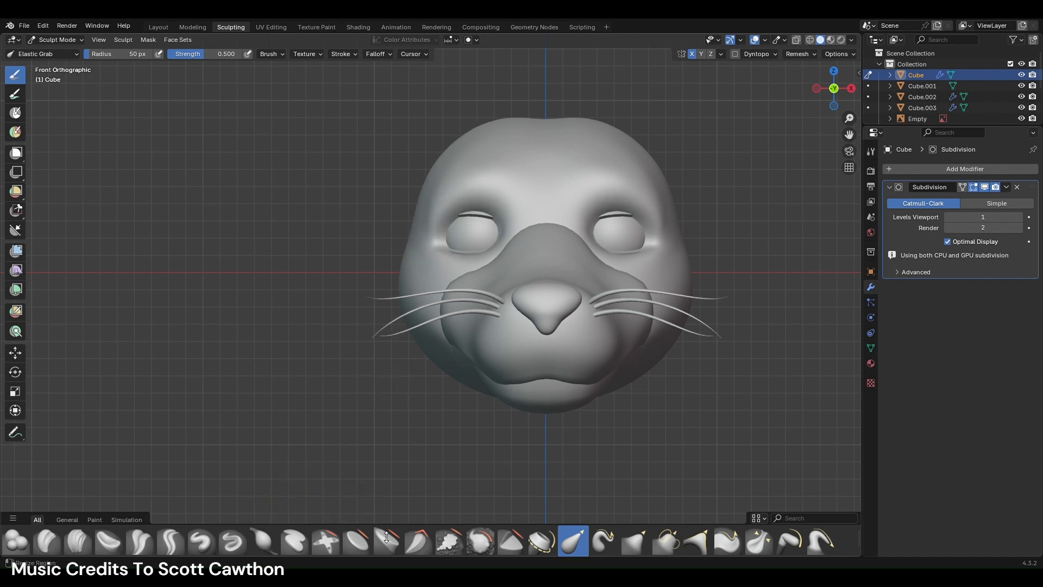
pyautogui.click(474, 541)
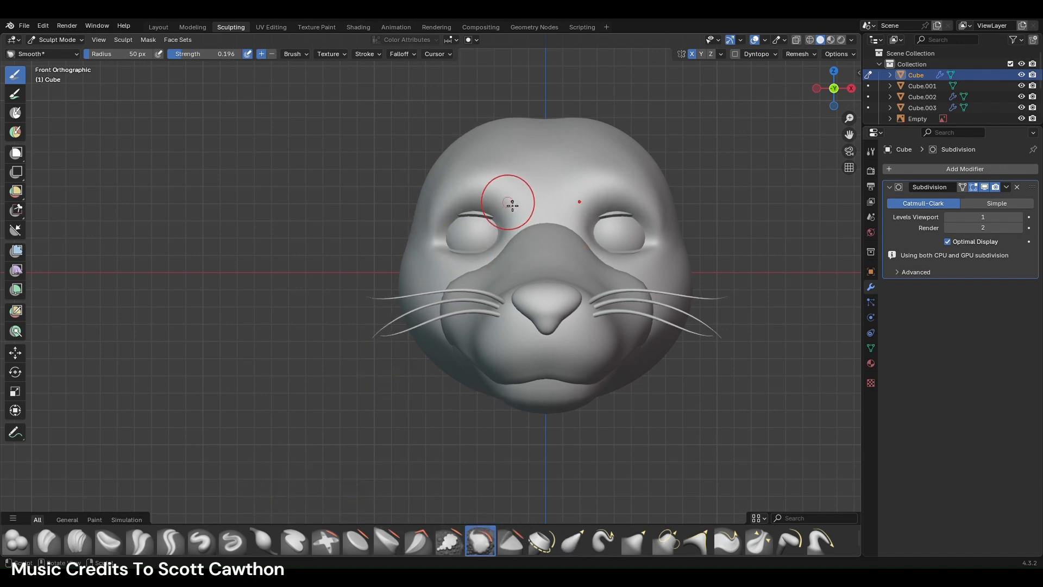
pyautogui.moveTo(446, 211); pyautogui.dragTo(431, 233)
pyautogui.moveTo(548, 217)
pyautogui.mouseDown()
pyautogui.moveTo(538, 196)
pyautogui.moveTo(546, 214)
pyautogui.mouseUp()
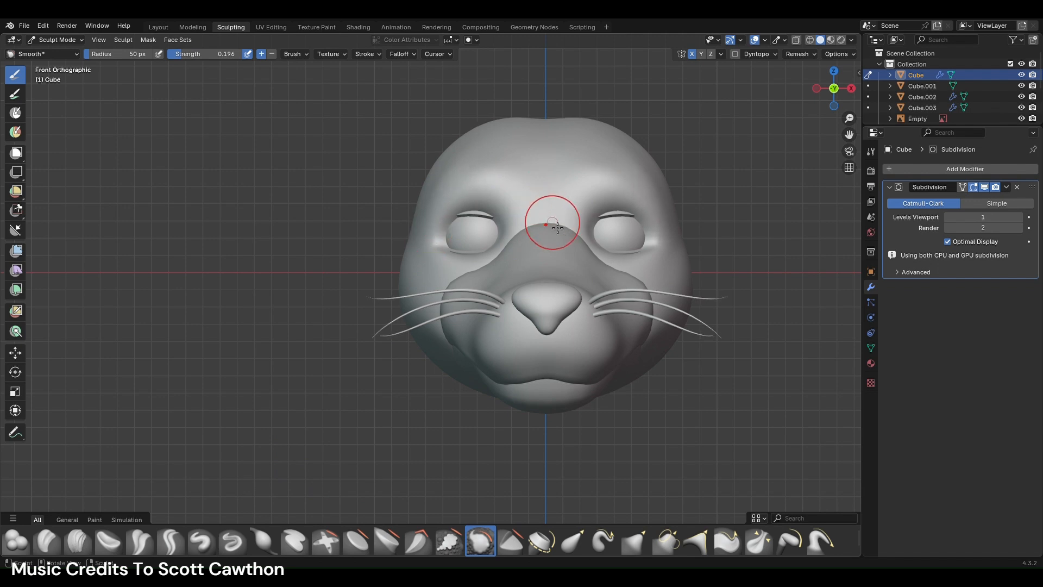
pyautogui.click(576, 543)
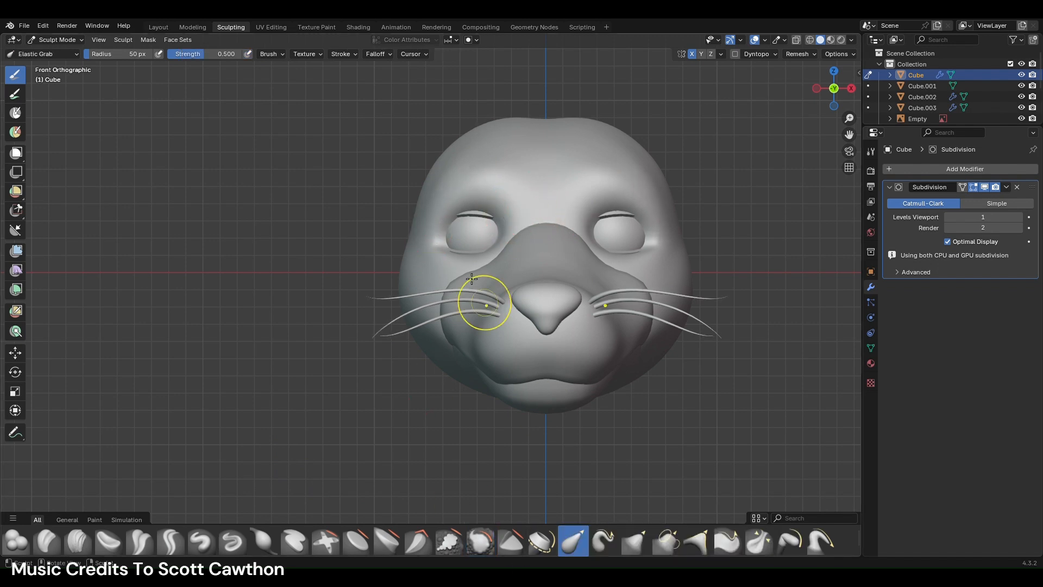
pyautogui.moveTo(468, 220); pyautogui.dragTo(443, 231)
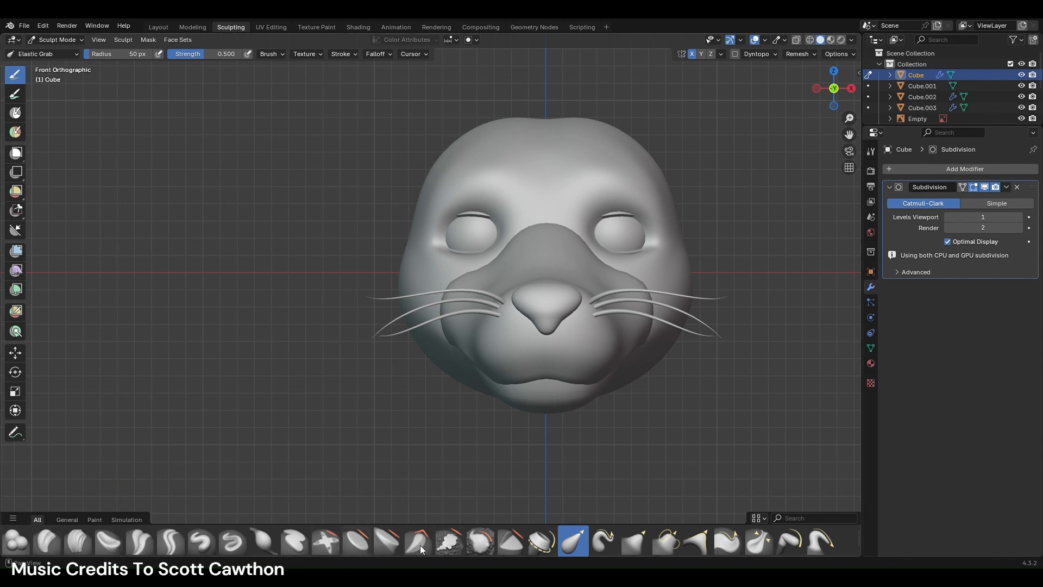
# - Try carving a crease along the inner side of the eye sockets with the Draw Sharp brush
pyautogui.click(234, 543)
pyautogui.moveTo(503, 220)
pyautogui.mouseDown()
pyautogui.moveTo(462, 236)
pyautogui.moveTo(494, 244)
pyautogui.moveTo(492, 225)
pyautogui.moveTo(503, 239)
pyautogui.moveTo(466, 227)
pyautogui.moveTo(503, 259)
pyautogui.mouseUp()
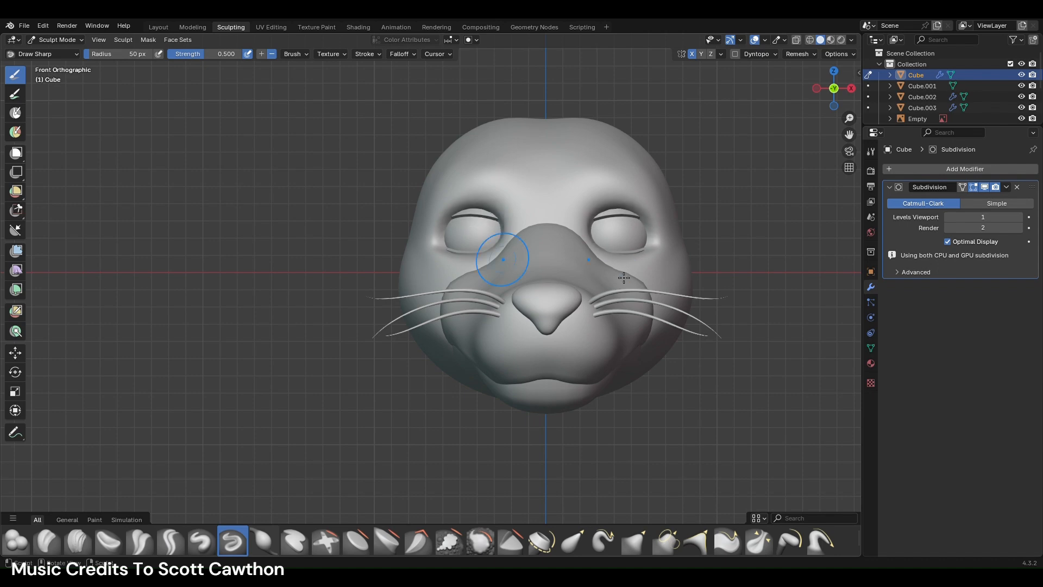
pyautogui.scroll(-4, 620, 276)
pyautogui.hotkey('ctrl', 's')
pyautogui.hotkey('ctrl', 'z')
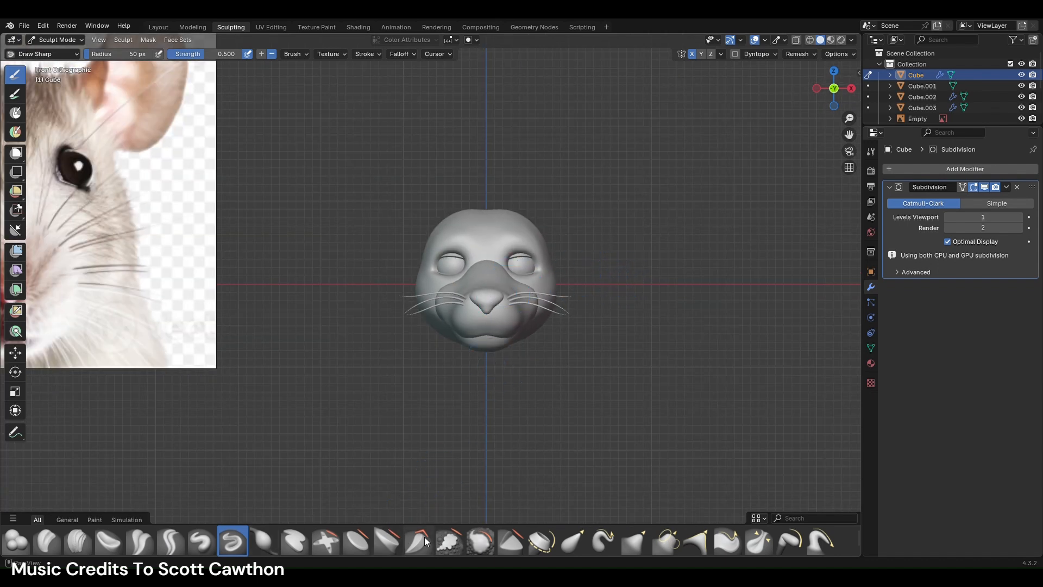
# - Smooth the head around the eyes and the lower face beneath the mouth
pyautogui.click(480, 541)
pyautogui.moveTo(469, 259); pyautogui.dragTo(445, 265)
pyautogui.scroll(-1, 544, 320)
pyautogui.scroll(3, 456, 291)
pyautogui.moveTo(486, 334); pyautogui.dragTo(478, 351)
pyautogui.scroll(-5, 477, 352)
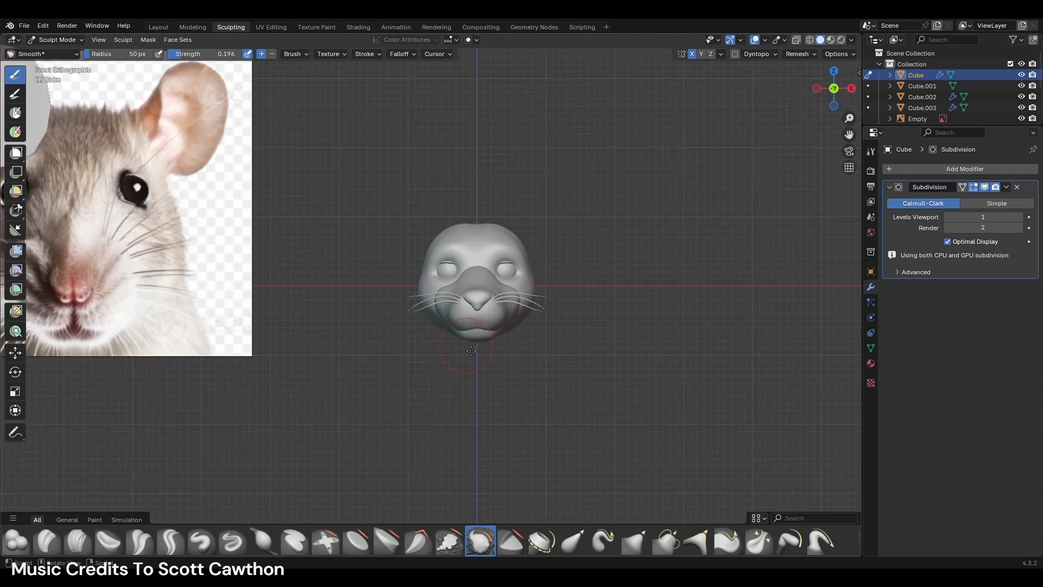
pyautogui.scroll(3, 530, 379)
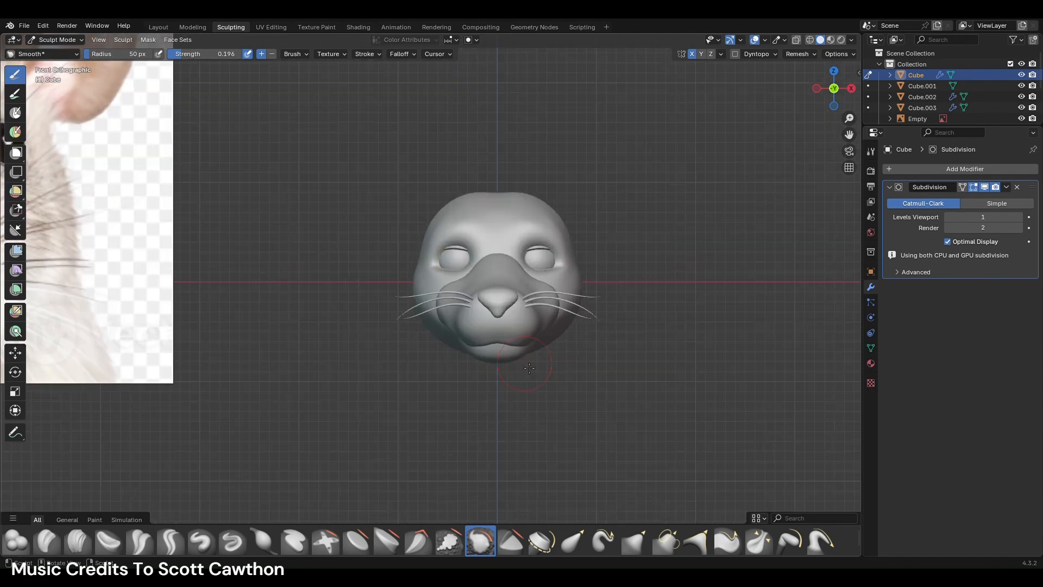
pyautogui.scroll(3, 505, 480)
# - Open the upper and lower eyelids wider around the eyeballs with Elastic Grab in the front view
pyautogui.click(573, 541)
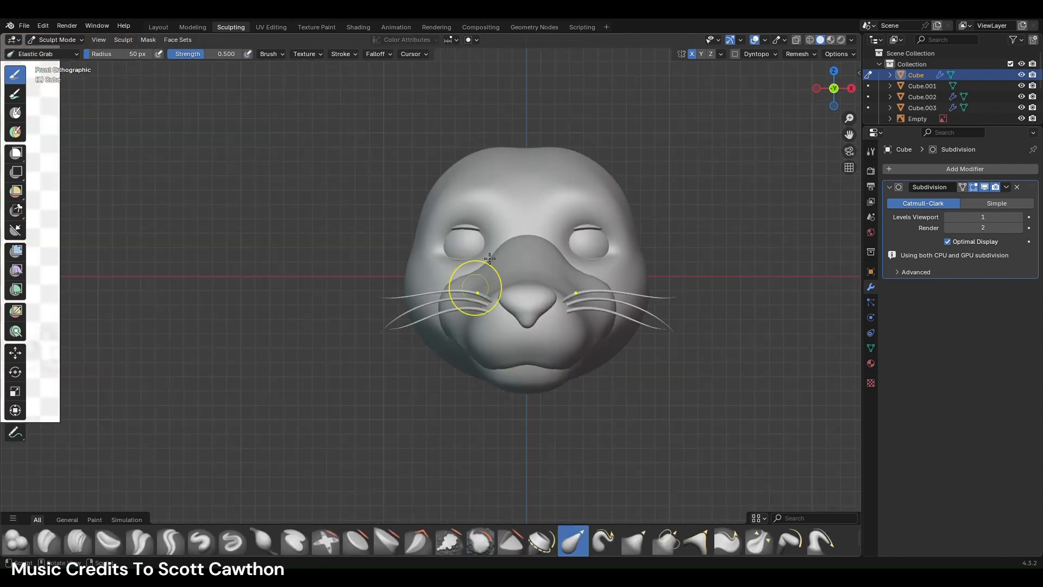
pyautogui.moveTo(478, 235)
pyautogui.mouseDown()
pyautogui.moveTo(514, 243)
pyautogui.moveTo(436, 243)
pyautogui.moveTo(467, 220)
pyautogui.mouseUp()
pyautogui.moveTo(463, 258)
pyautogui.mouseDown()
pyautogui.moveTo(466, 279)
pyautogui.moveTo(440, 209)
pyautogui.moveTo(474, 190)
pyautogui.moveTo(525, 201)
pyautogui.mouseUp()
pyautogui.scroll(2, 466, 261)
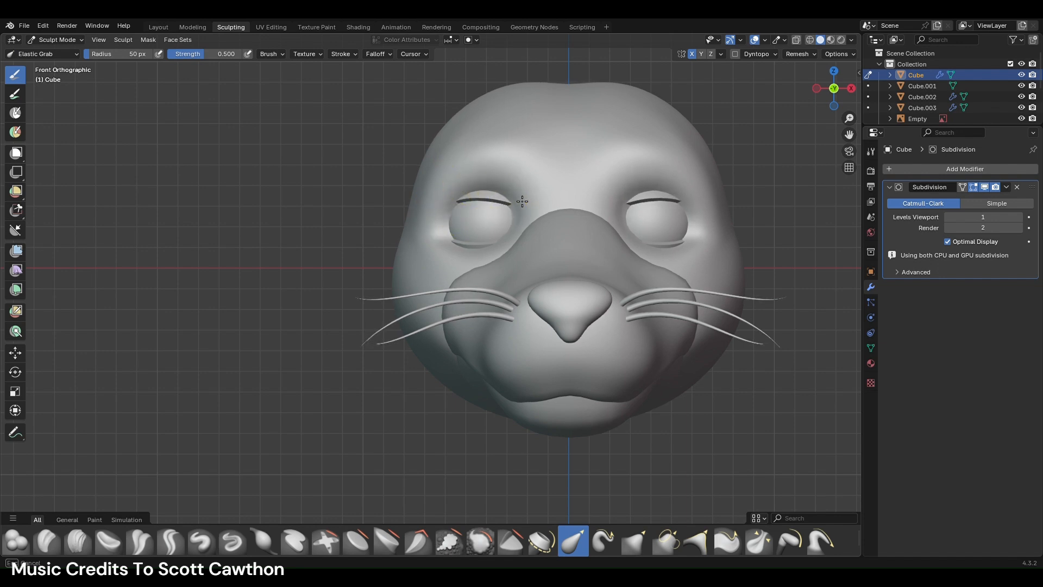
pyautogui.scroll(-2, 492, 173)
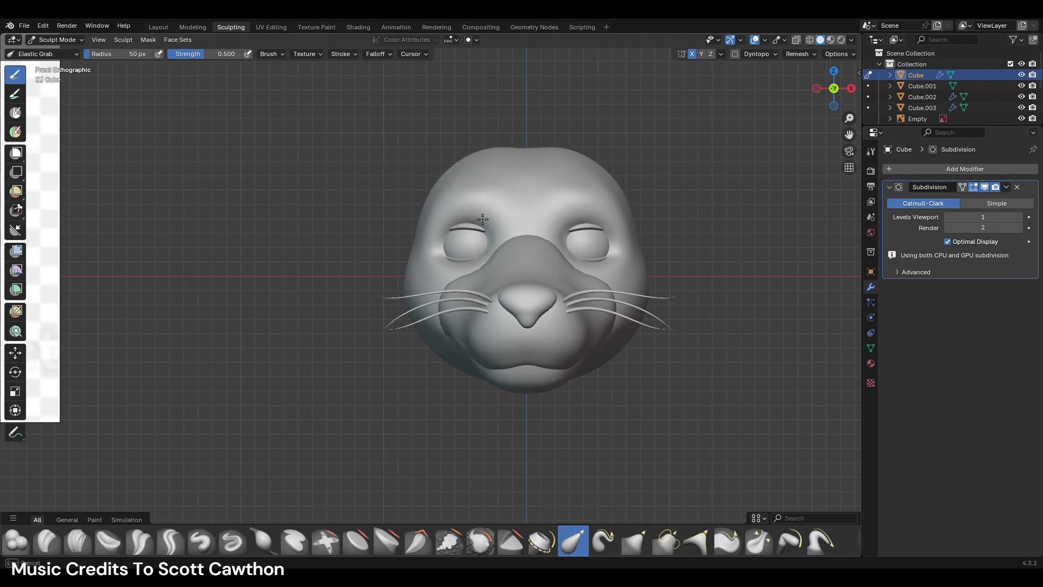
pyautogui.scroll(-1, 463, 186)
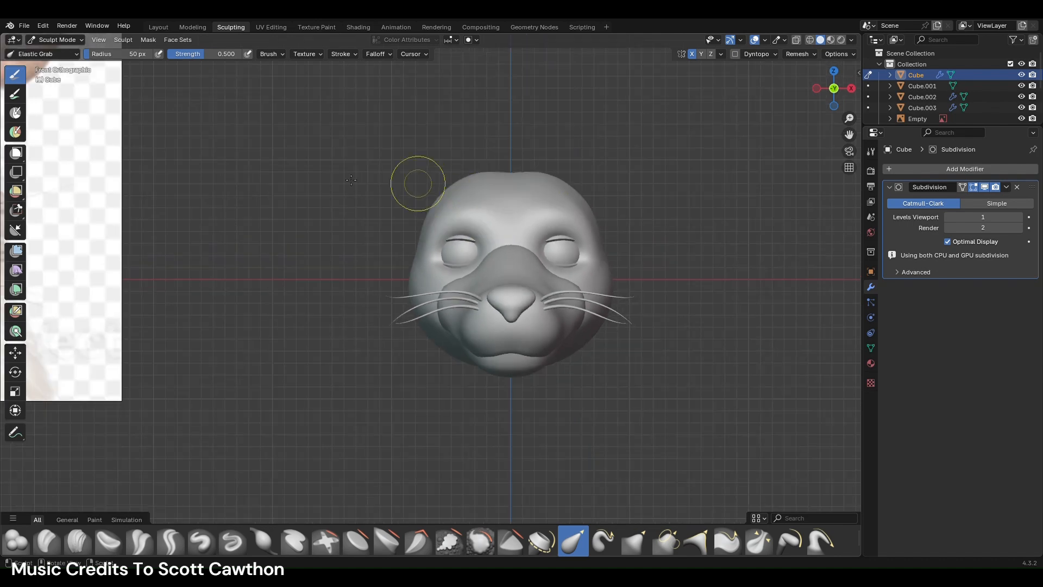
# - Scale down the snout, lower jaw, nose and whiskers together in the side and front views
pyautogui.click(159, 27)
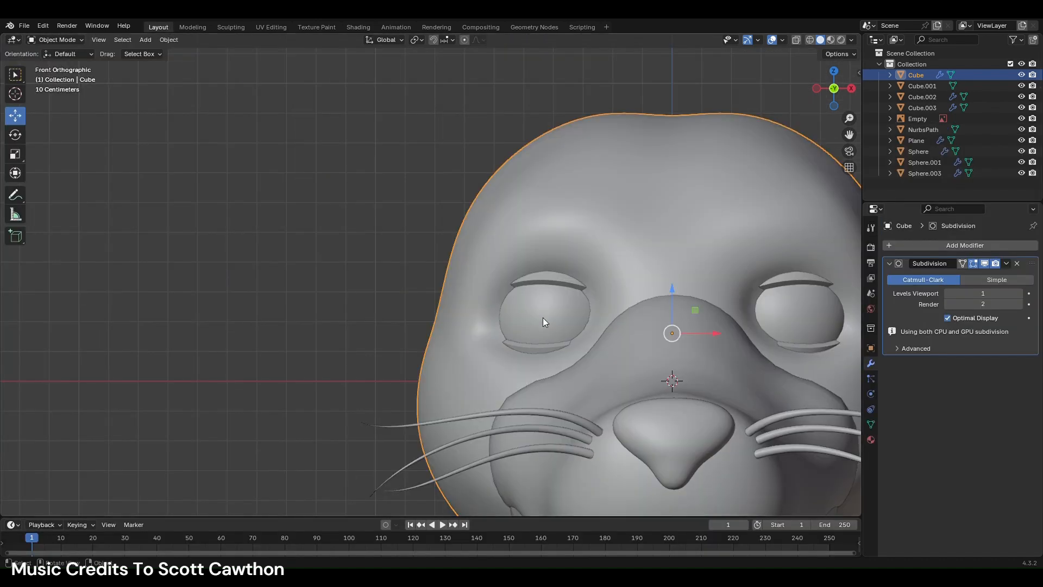
pyautogui.scroll(-2, 353, 296)
pyautogui.scroll(-4, 348, 292)
pyautogui.scroll(-3, 402, 291)
pyautogui.scroll(3, 276, 283)
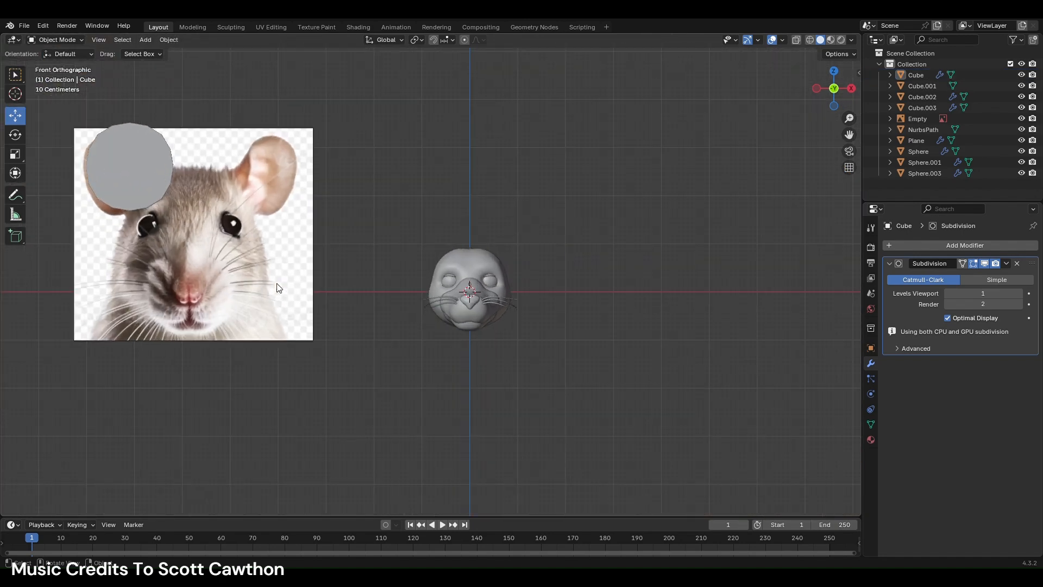
pyautogui.click(852, 89)
pyautogui.moveTo(383, 301); pyautogui.dragTo(439, 362)
pyautogui.press('s')
pyautogui.click(584, 375)
pyautogui.click(816, 89)
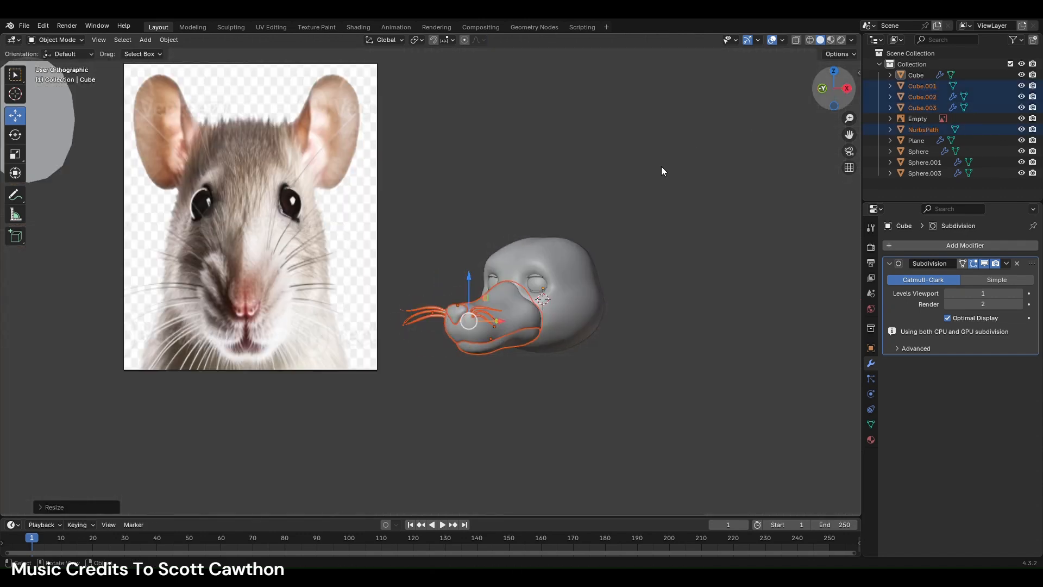
pyautogui.press('s')
pyautogui.click(644, 274)
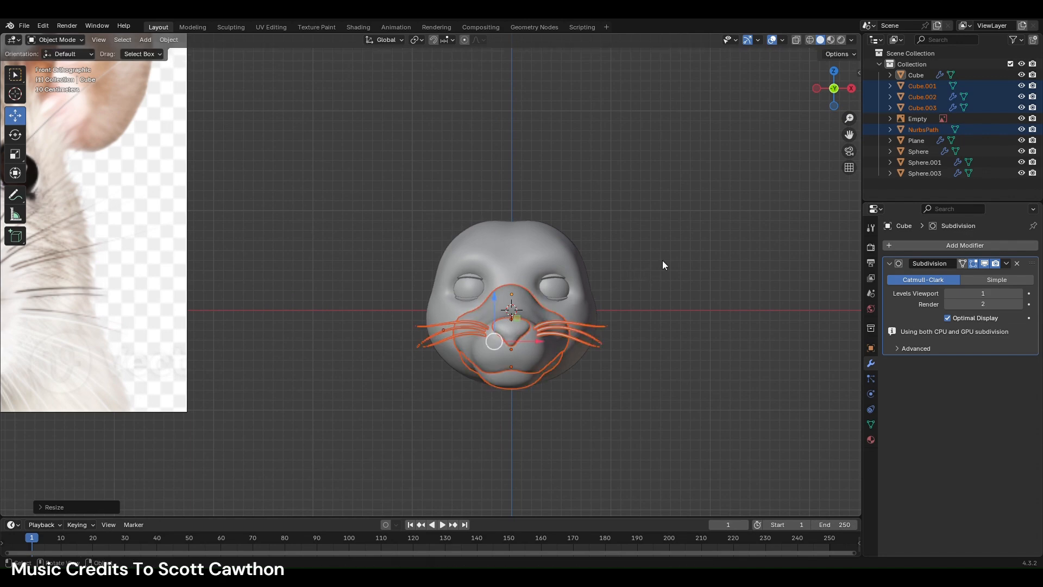
# - Compare the head with the rat reference and undo the last resize of the snout, lower jaw, nose and whiskers
pyautogui.click(663, 260)
pyautogui.scroll(-2, 325, 260)
pyautogui.click(258, 286)
pyautogui.click(370, 281)
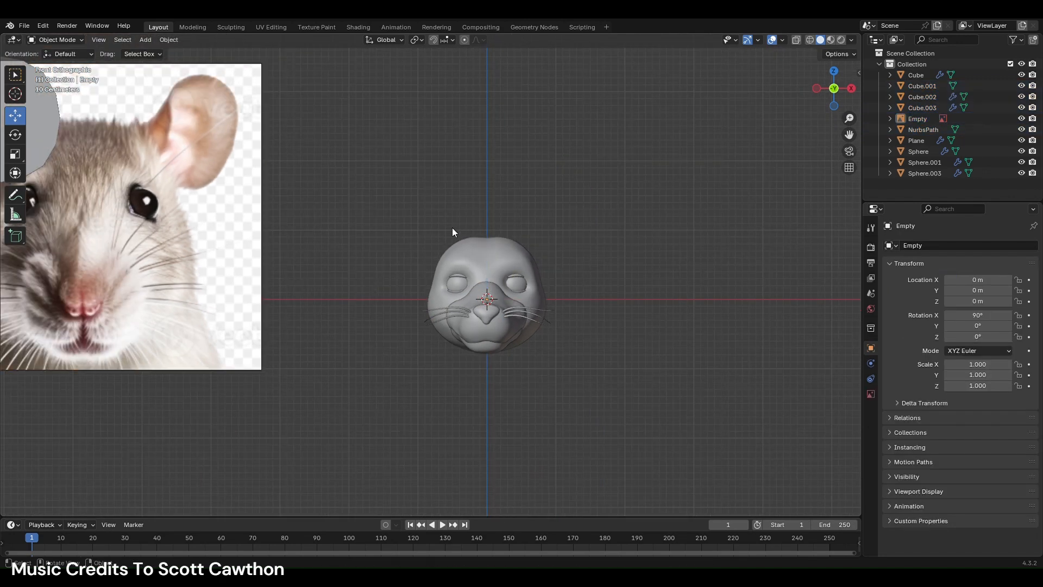
pyautogui.hotkey('ctrl', 'z')
pyautogui.hotkey('ctrl', 'z')
pyautogui.hotkey('ctrl', 'z')
pyautogui.hotkey('ctrl', 'z')
pyautogui.click(614, 223)
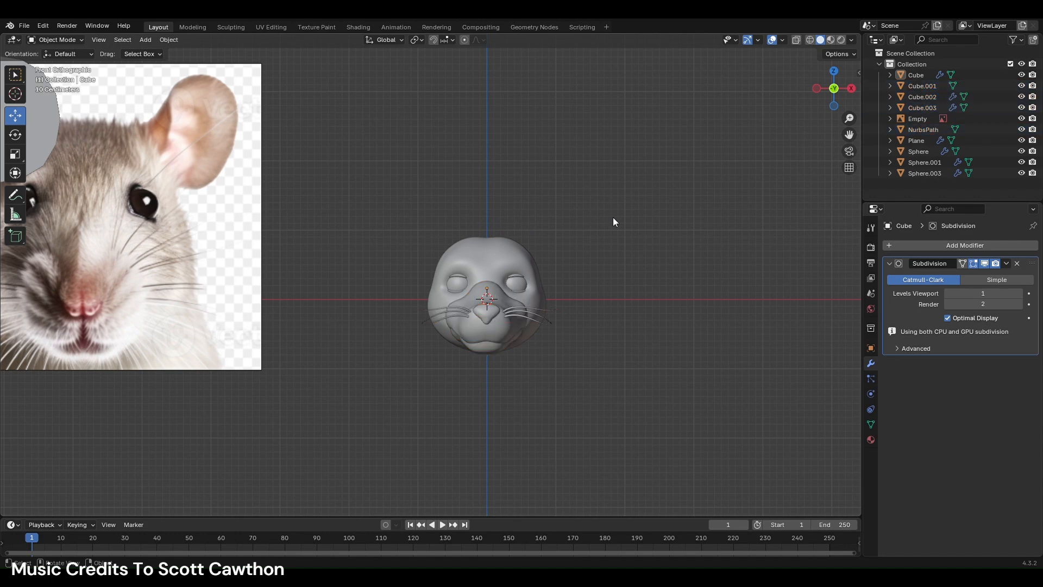
pyautogui.hotkey('ctrl', 'z')
pyautogui.hotkey('ctrl', 'shift', 'z')
pyautogui.moveTo(424, 341); pyautogui.dragTo(425, 374, button='middle')
pyautogui.hotkey('ctrl', 'z')
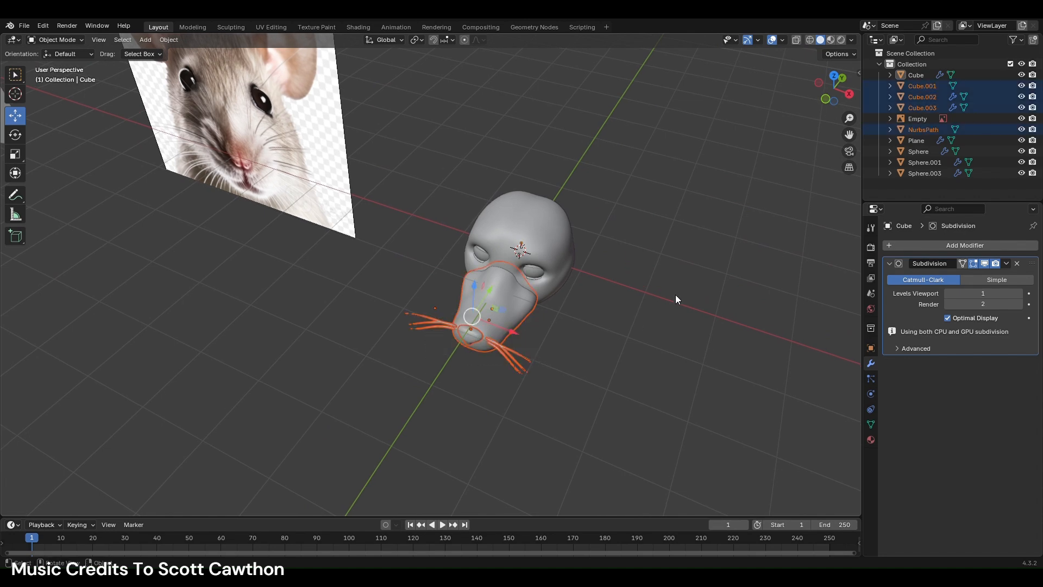
# - Scale the snout, lower jaw, nose and whiskers together to about 0.98 in the front view
pyautogui.click(825, 98)
pyautogui.press('s')
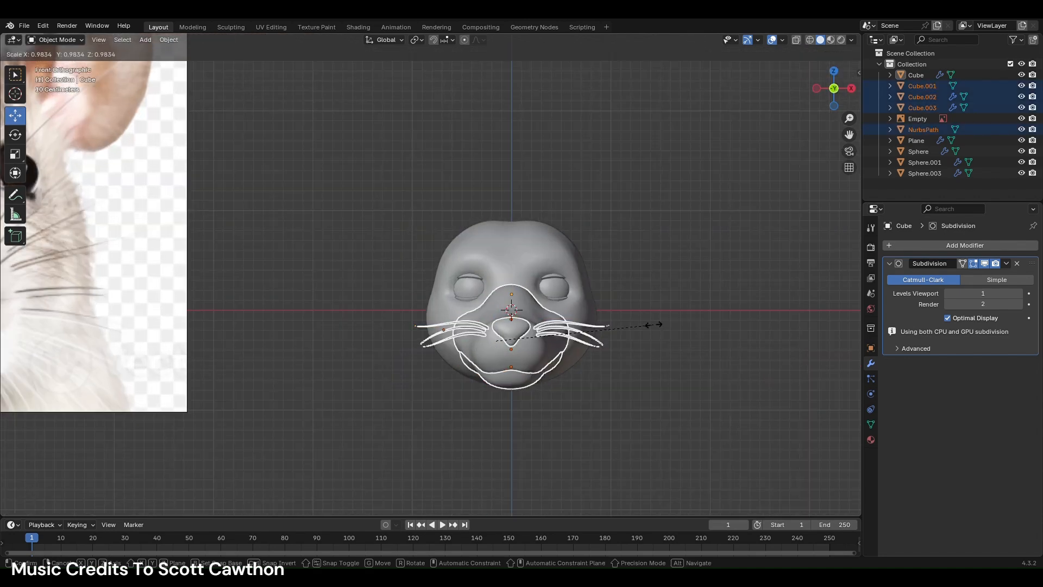
pyautogui.click(603, 325)
# - Try shifting the snout, lower jaw, nose and whiskers slightly down and up along the Z axis
pyautogui.rightClick(500, 323)
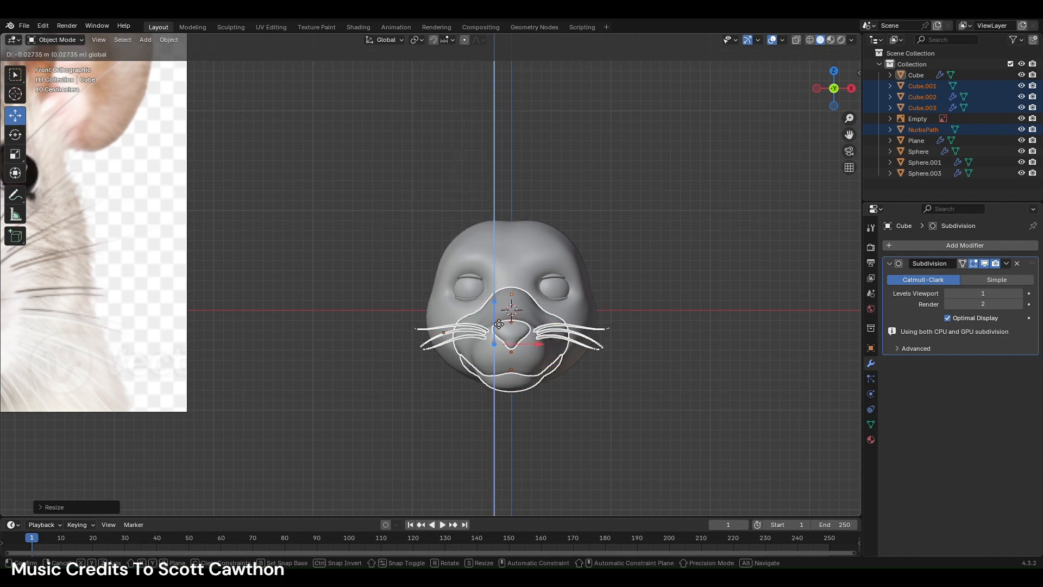
pyautogui.click(647, 350)
pyautogui.scroll(-1, 647, 350)
pyautogui.hotkey('ctrl', 'z')
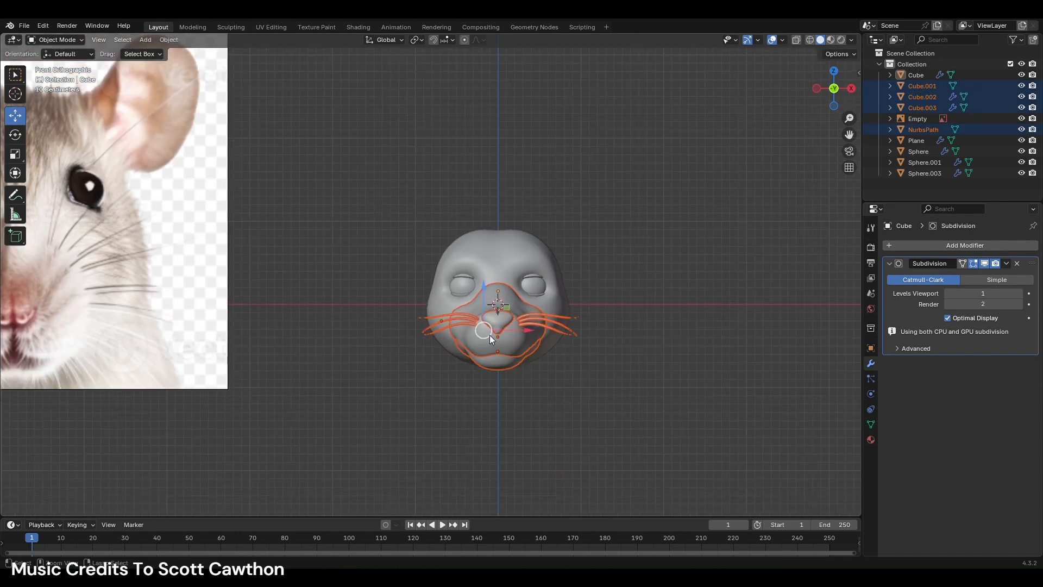
pyautogui.moveTo(483, 296); pyautogui.dragTo(482, 291)
pyautogui.click(701, 271)
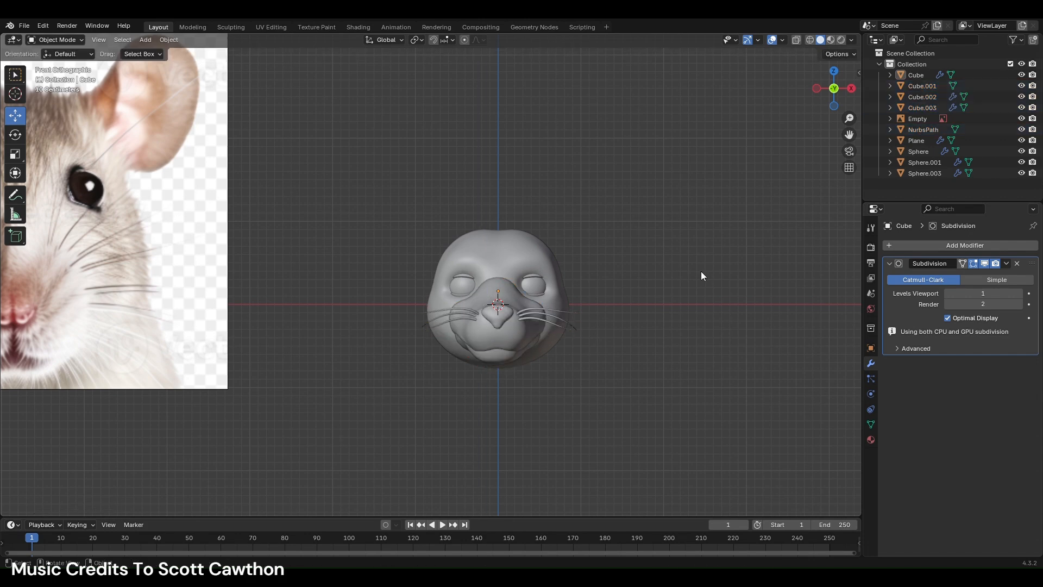
pyautogui.hotkey('ctrl', 'z')
pyautogui.click(693, 272)
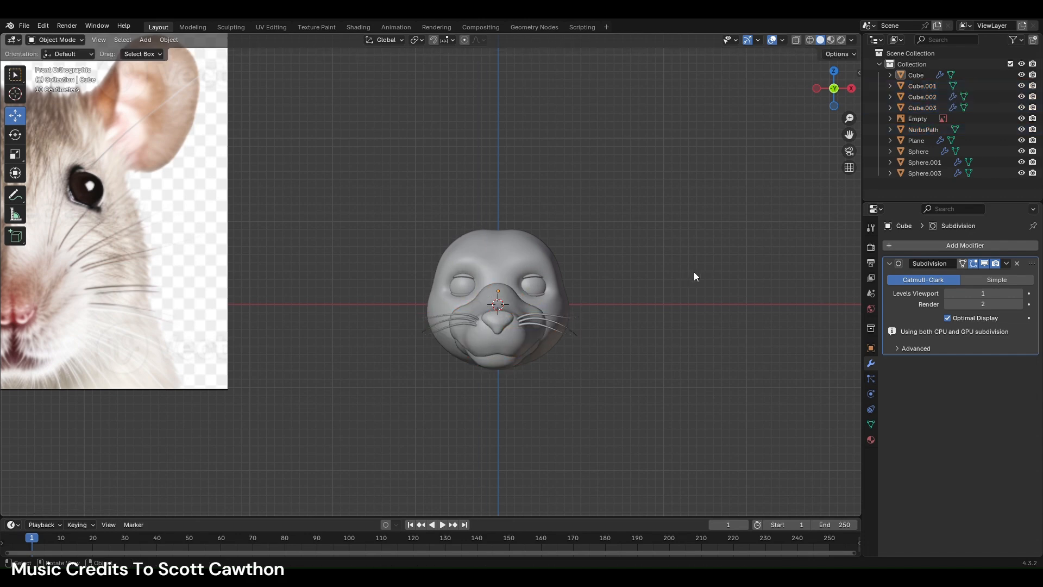
# - Check the head from the side and against the rat reference in the front view, and select the head mesh
pyautogui.moveTo(773, 181); pyautogui.dragTo(647, 214, button='middle')
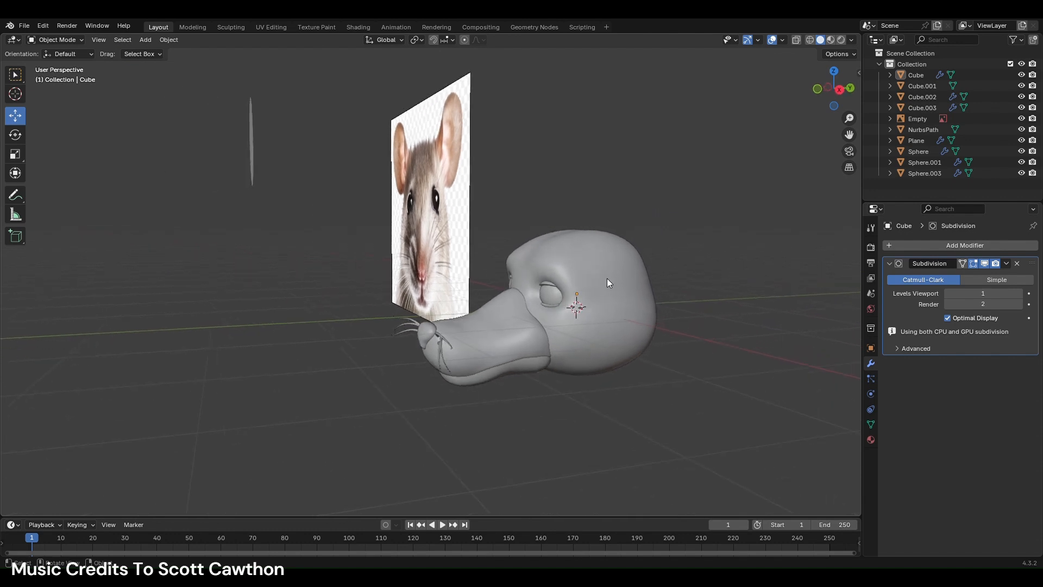
pyautogui.click(817, 90)
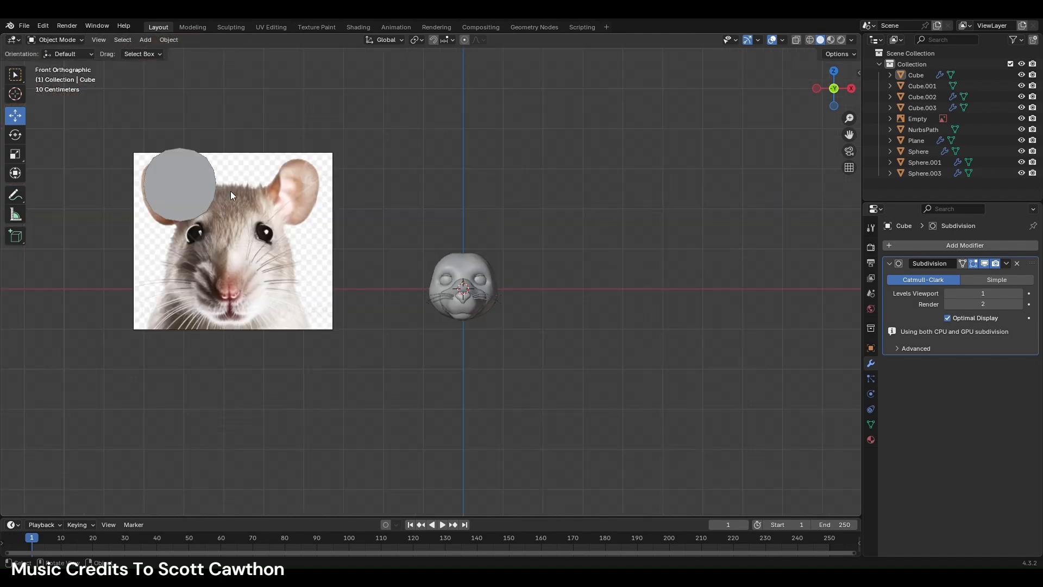
pyautogui.click(252, 192)
pyautogui.click(482, 250)
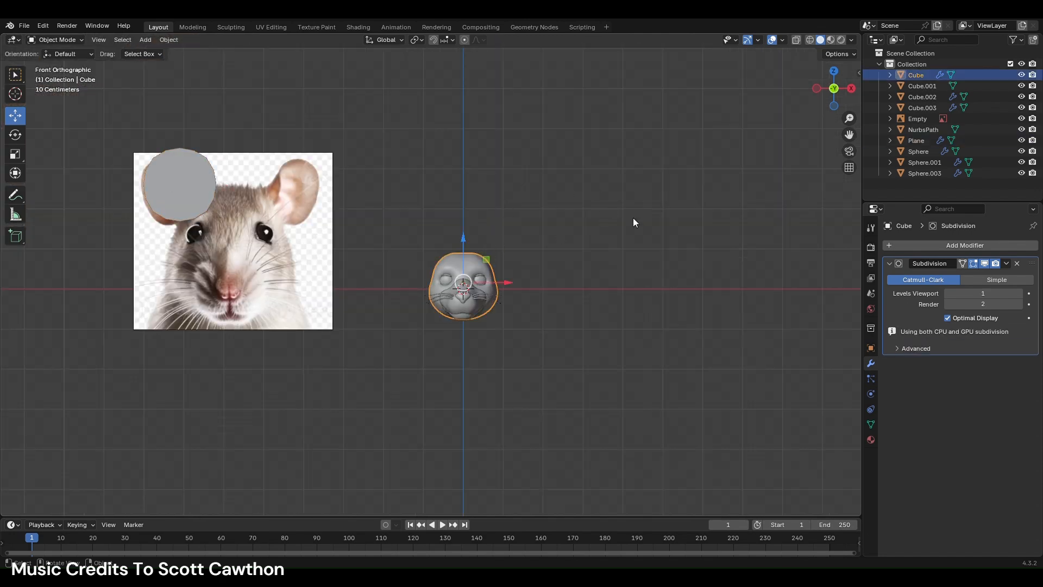
# - Hide the Cube head mesh and save the file
pyautogui.click(1023, 76)
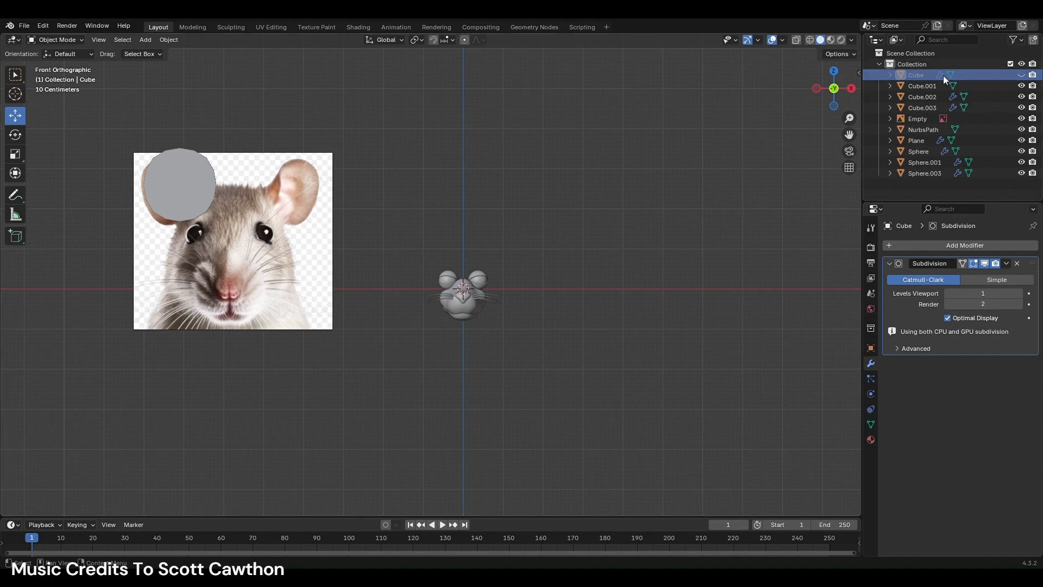
pyautogui.hotkey('ctrl', 's')
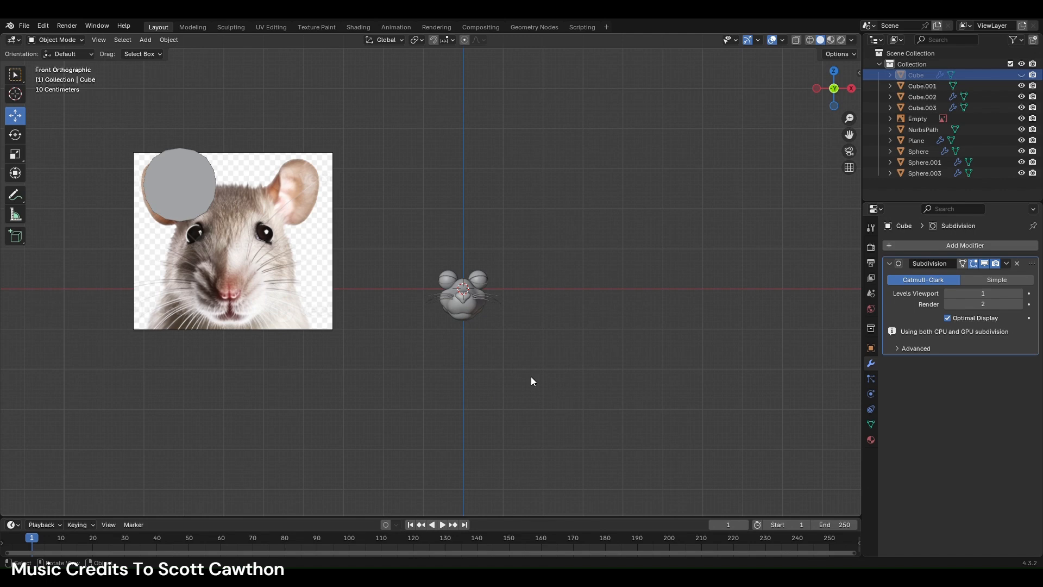
# - Shrink the round plane over the reference rat's ear and shift it slightly to sit within the ear
pyautogui.keyDown('shift'); pyautogui.moveTo(500, 325); pyautogui.dragTo(582, 323, button='middle'); pyautogui.keyUp('shift')
pyautogui.scroll(3, 513, 355)
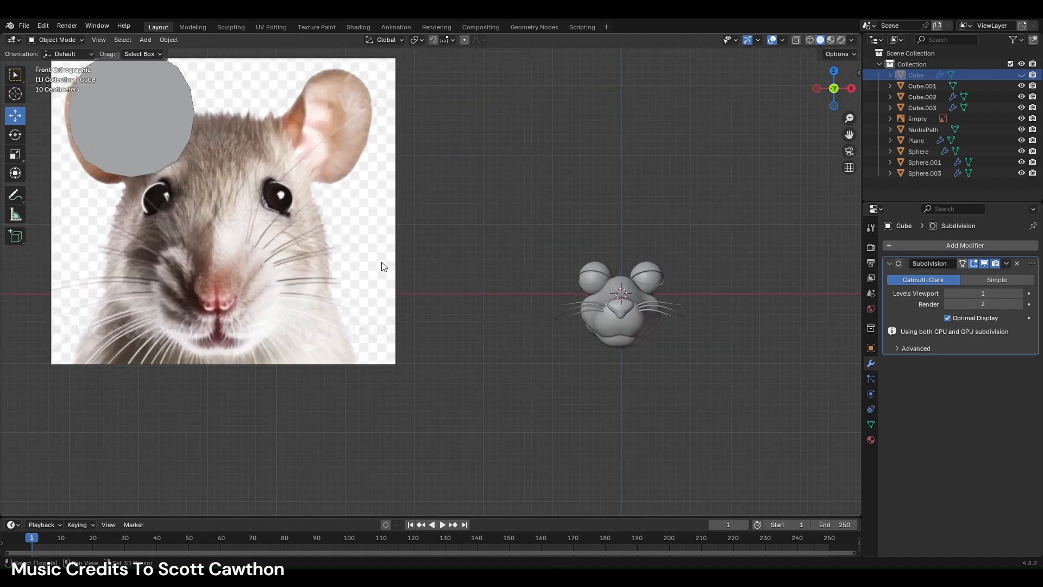
pyautogui.keyDown('shift'); pyautogui.moveTo(405, 272); pyautogui.dragTo(423, 278, button='middle'); pyautogui.keyUp('shift')
pyautogui.click(201, 140)
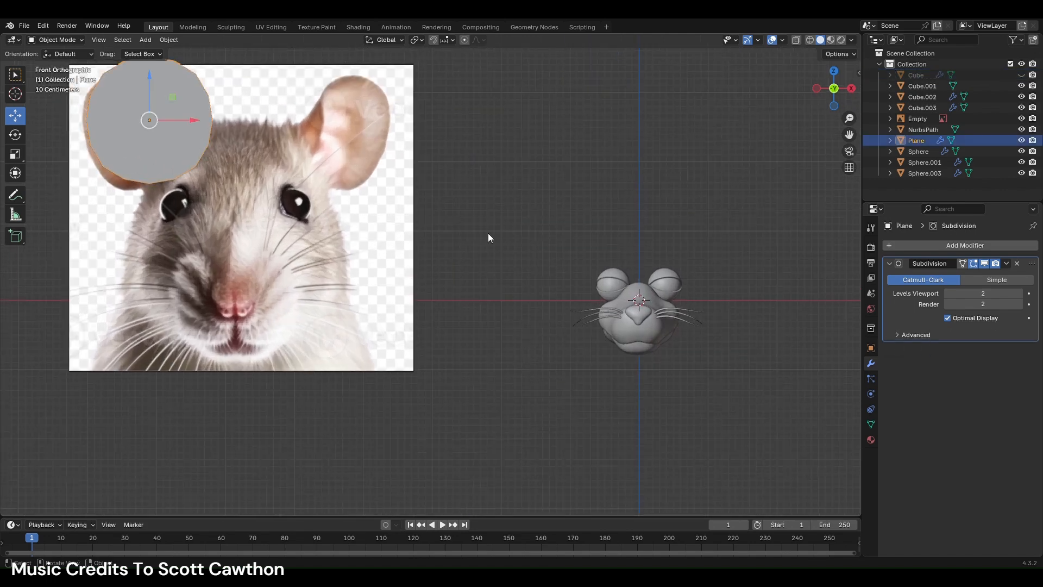
pyautogui.press('s')
pyautogui.click(366, 226)
pyautogui.press('g')
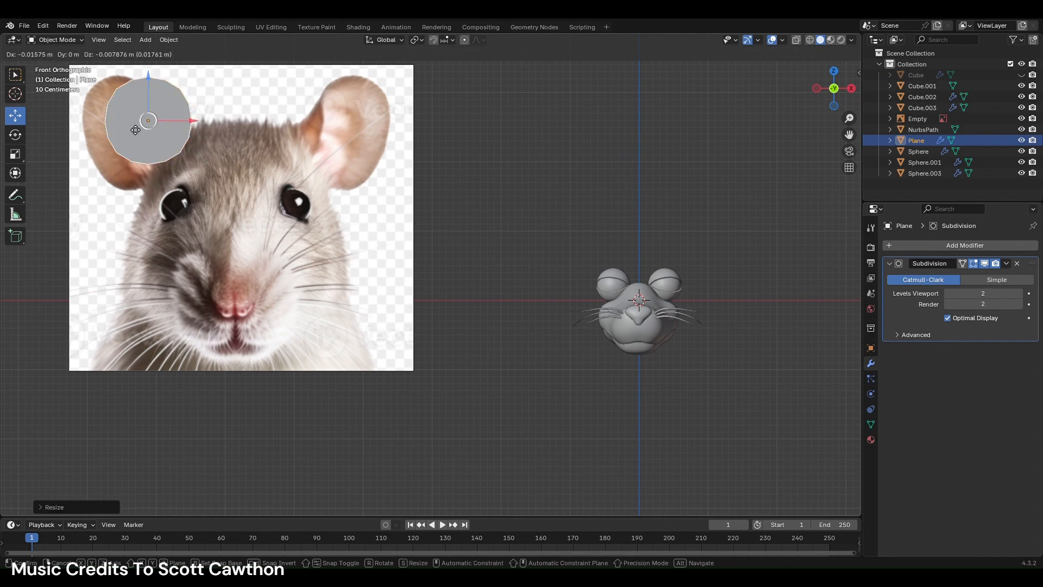
# - Open the plane in the Modeling workspace, view it from the front and rotate its face to match the ear's tilt
pyautogui.click(188, 23)
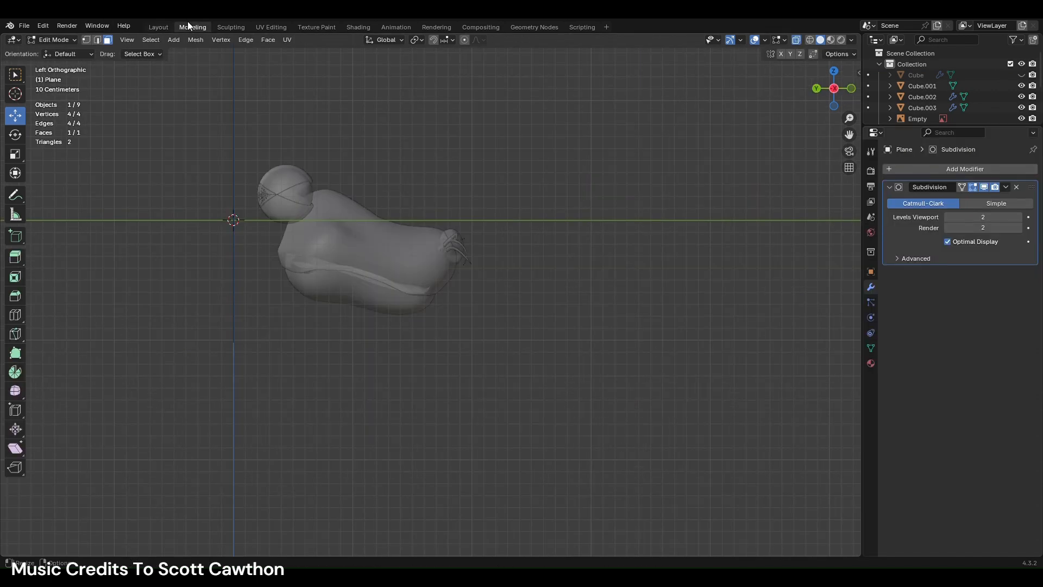
pyautogui.scroll(-4, 420, 248)
pyautogui.click(849, 90)
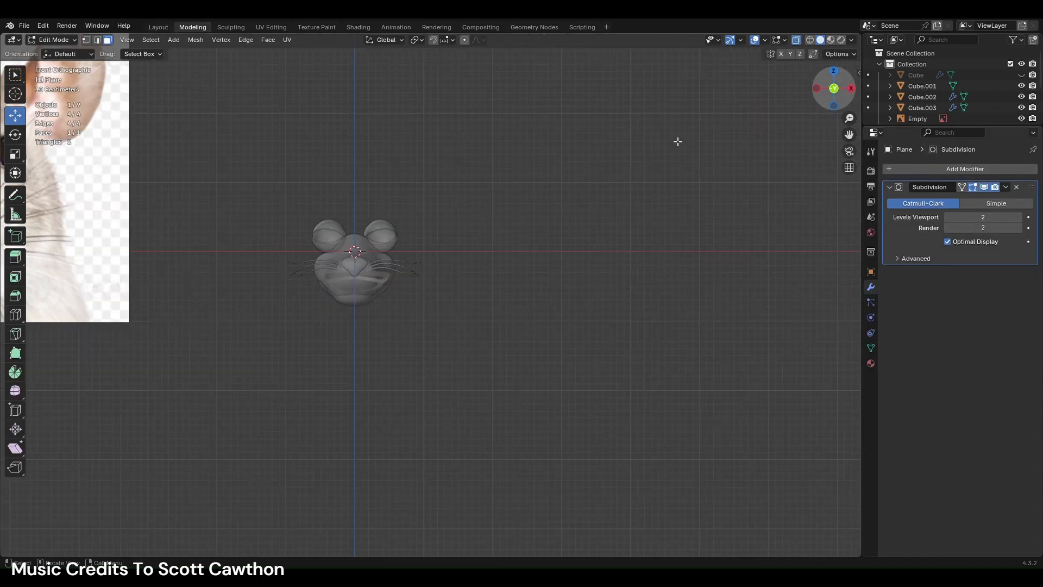
pyautogui.keyDown('shift'); pyautogui.moveTo(382, 190); pyautogui.dragTo(614, 263, button='middle'); pyautogui.keyUp('shift')
pyautogui.keyDown('shift'); pyautogui.moveTo(303, 263); pyautogui.dragTo(469, 298, button='middle'); pyautogui.keyUp('shift')
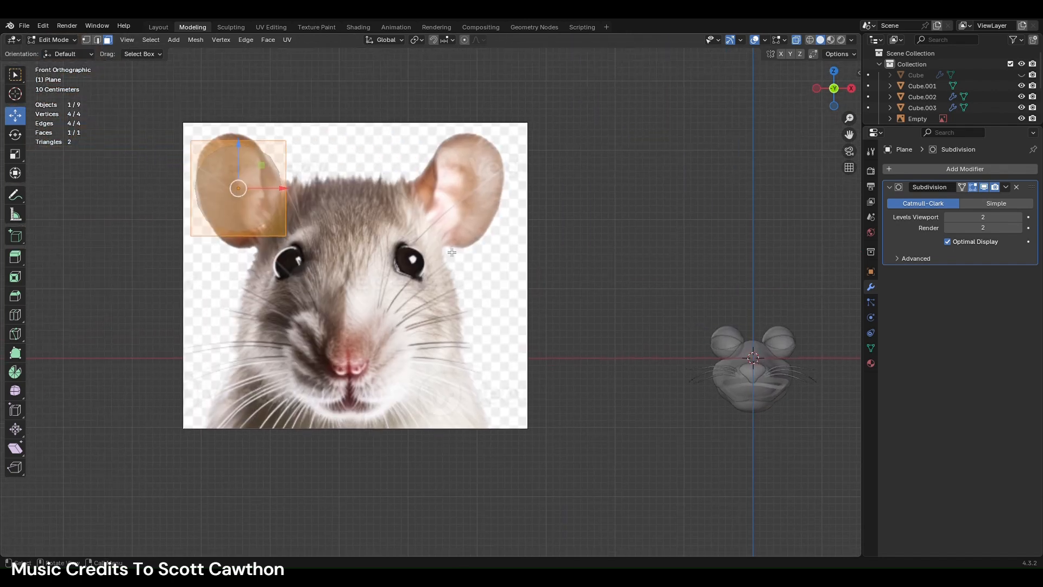
pyautogui.press('r')
pyautogui.click(451, 174)
pyautogui.keyDown('shift'); pyautogui.moveTo(336, 207); pyautogui.dragTo(433, 303, button='middle'); pyautogui.keyUp('shift')
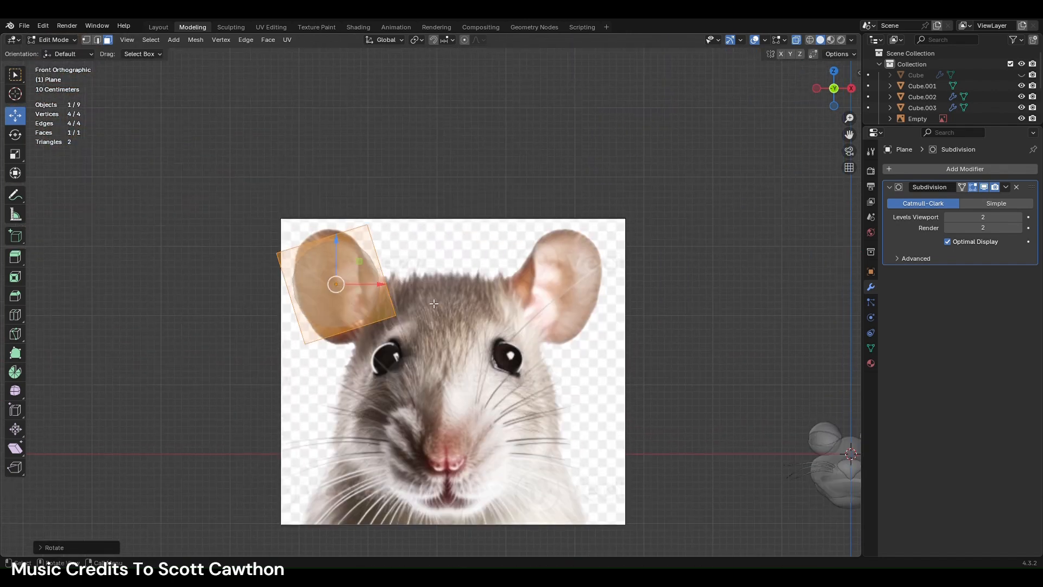
# - Extrude the plane's upper edge, narrow the new edge and raise it to follow the rounded ear tip
pyautogui.scroll(2, 434, 303)
pyautogui.hotkey('alt', 'a')
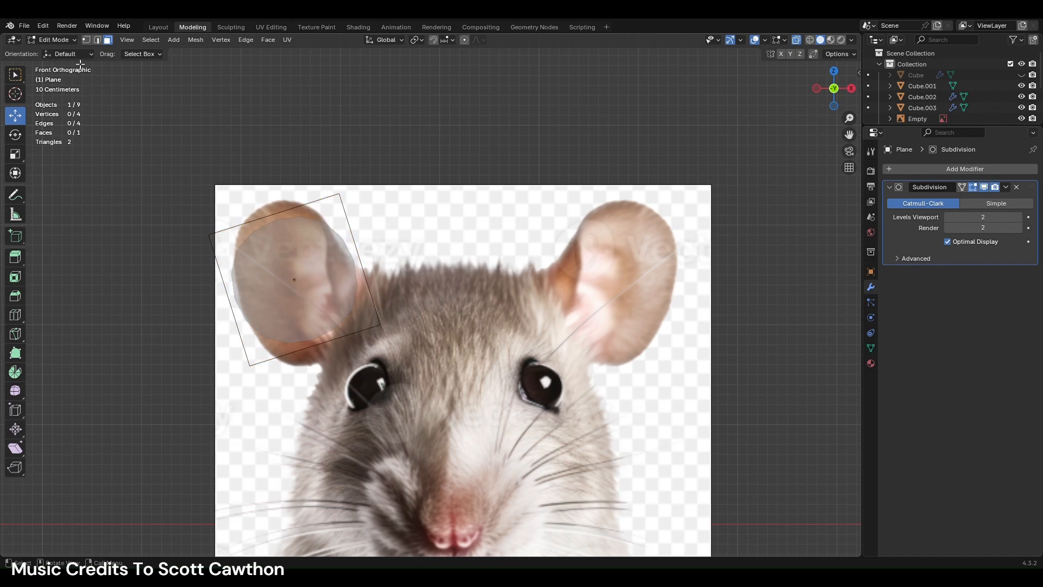
pyautogui.click(304, 208)
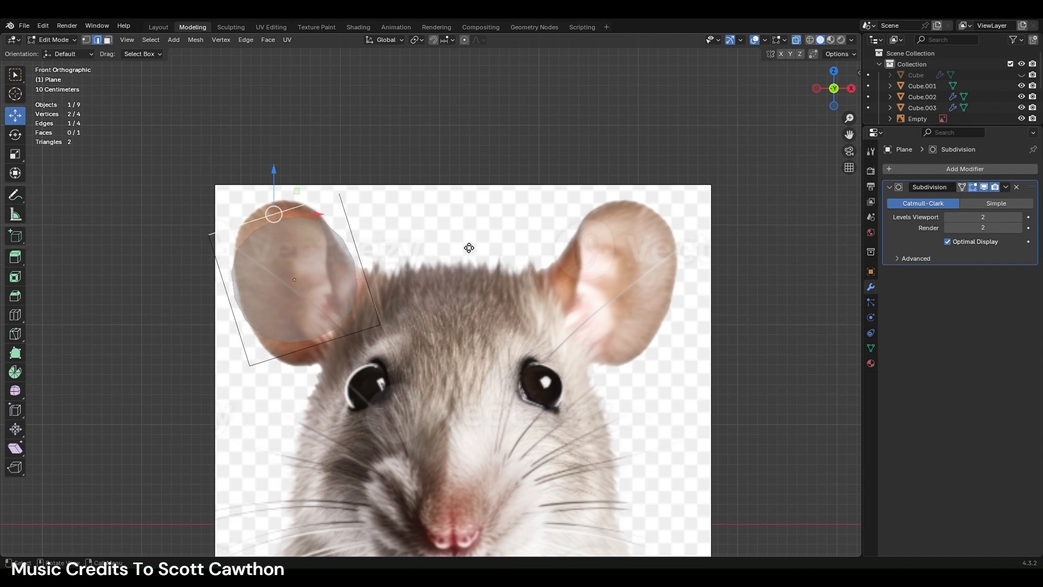
pyautogui.press('e')
pyautogui.click(466, 241)
pyautogui.press('s')
pyautogui.click(333, 229)
pyautogui.moveTo(267, 178); pyautogui.dragTo(268, 173)
pyautogui.press('s')
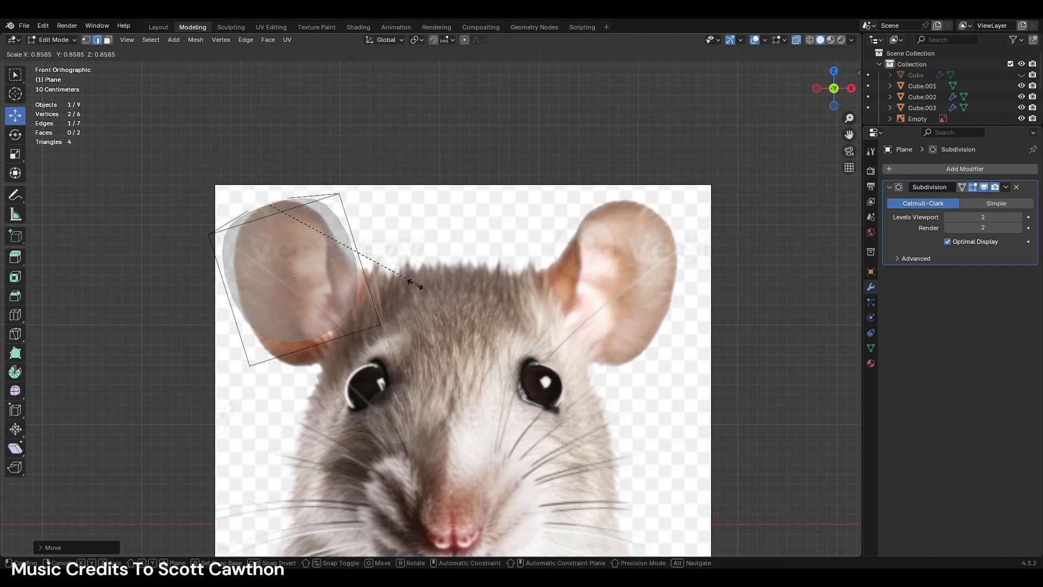
pyautogui.click(266, 242)
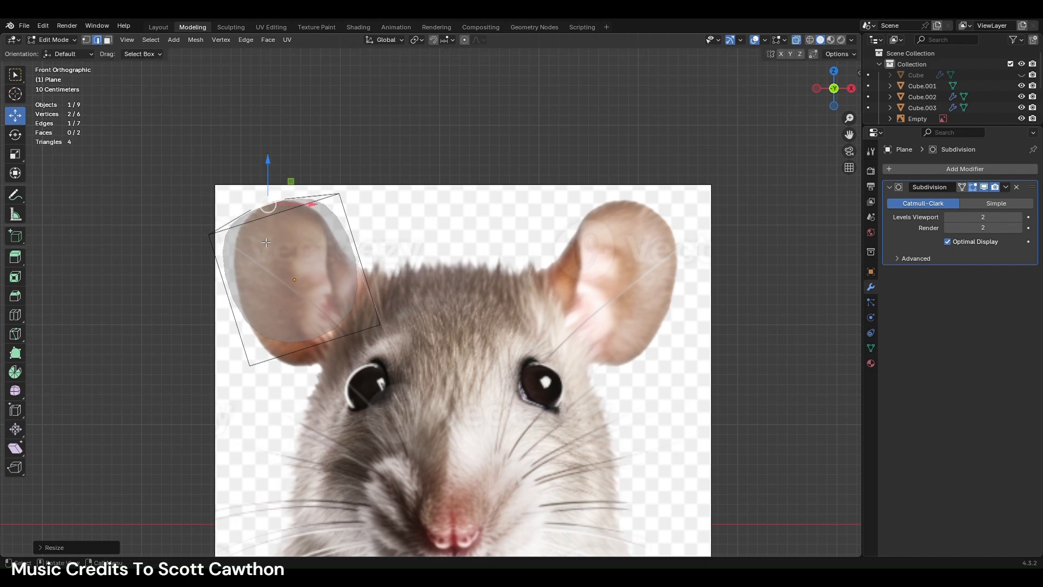
# - Move the plane's four original corner vertices individually to fit the outline of the reference ear
pyautogui.click(85, 40)
pyautogui.click(210, 240)
pyautogui.moveTo(208, 236); pyautogui.dragTo(220, 251)
pyautogui.moveTo(251, 367); pyautogui.dragTo(295, 418)
pyautogui.click(381, 325)
pyautogui.moveTo(380, 325); pyautogui.dragTo(405, 342)
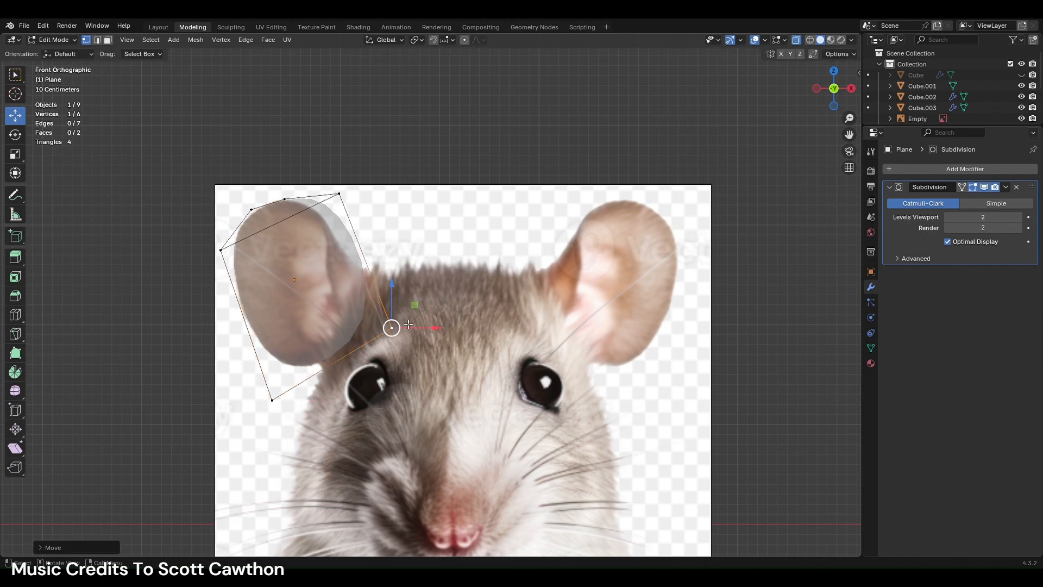
pyautogui.click(339, 194)
pyautogui.moveTo(339, 194); pyautogui.dragTo(332, 225)
# - Add a centred loop cut across the main face of the ear plane
pyautogui.hotkey('ctrl', 'r')
pyautogui.click(249, 305)
pyautogui.rightClick(249, 304)
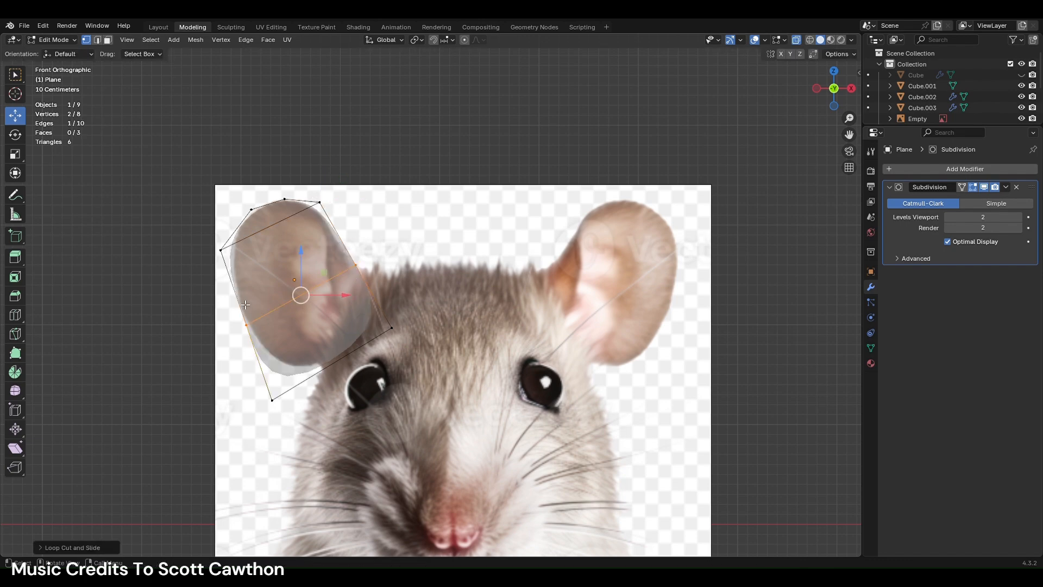
# - Reposition the loop-cut, side and lower corner vertices so the subdivided shape follows the ear down to its base
pyautogui.click(271, 400)
pyautogui.moveTo(272, 400); pyautogui.dragTo(307, 393)
pyautogui.click(244, 325)
pyautogui.moveTo(244, 324); pyautogui.dragTo(243, 326)
pyautogui.click(221, 250)
pyautogui.moveTo(223, 249); pyautogui.dragTo(225, 250)
pyautogui.click(356, 265)
pyautogui.scroll(3, 371, 299)
pyautogui.moveTo(296, 251); pyautogui.dragTo(282, 241)
pyautogui.click(363, 352)
pyautogui.moveTo(372, 342); pyautogui.dragTo(395, 283)
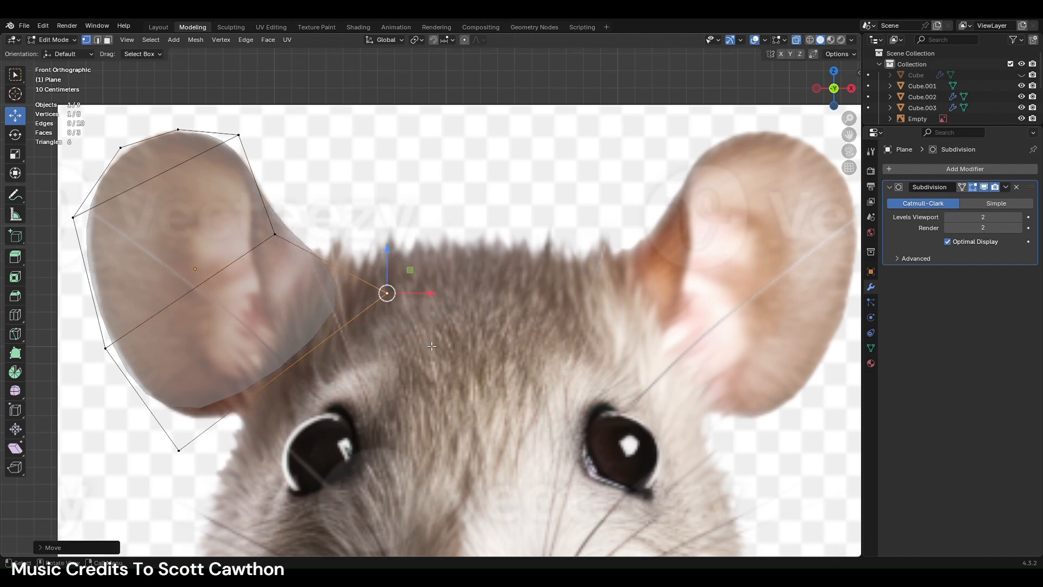
# - Knife a line up the ear mesh from near its lower edge to the tip, along the inner fold
pyautogui.click(13, 333)
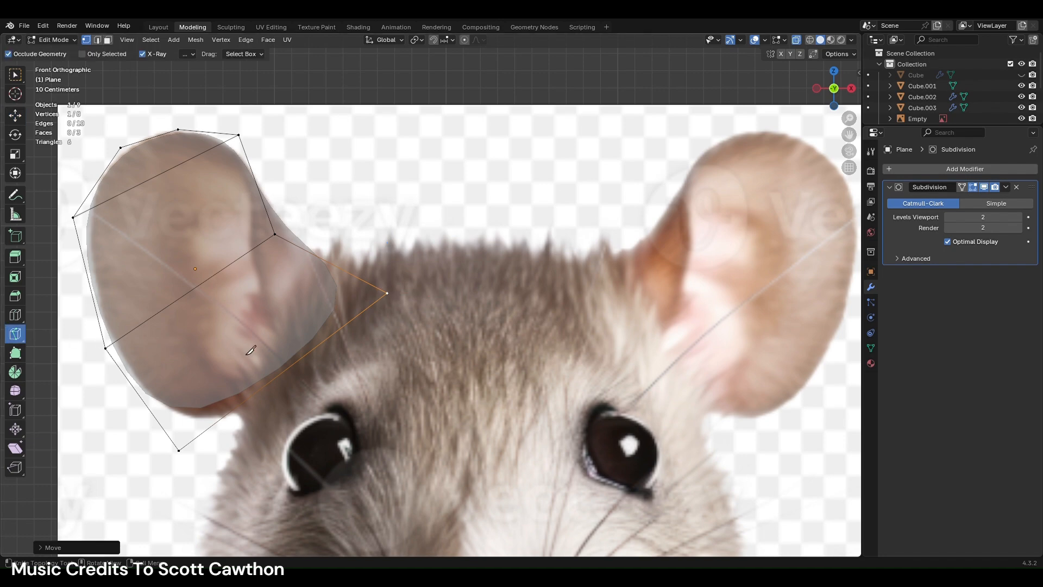
pyautogui.click(291, 358)
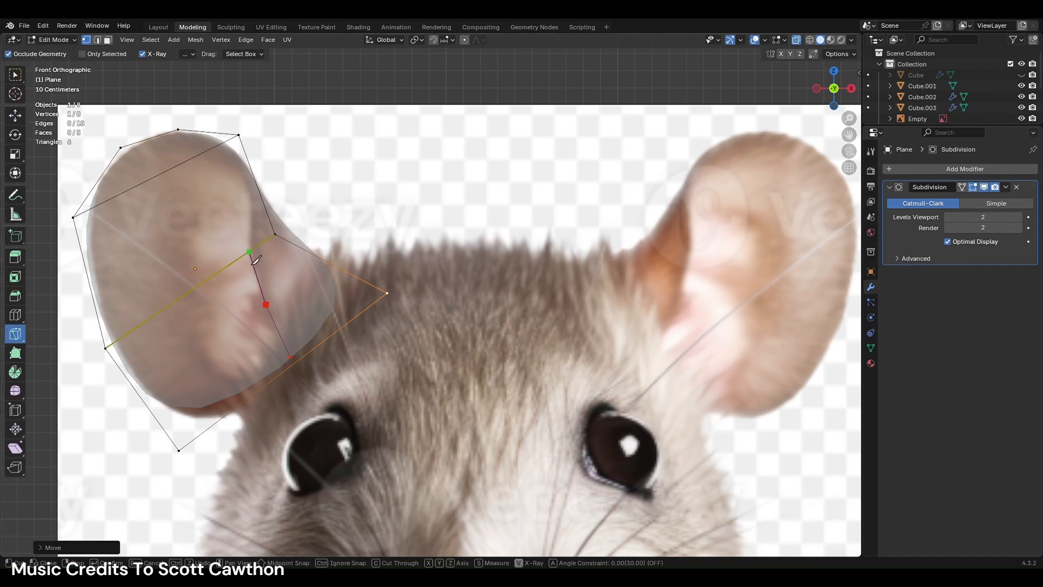
pyautogui.click(227, 154)
pyautogui.press('Return')
# - Select the outer ear faces with X-ray off and extend the knife cut through the ear's lower edge to separate them
pyautogui.click(109, 41)
pyautogui.click(797, 39)
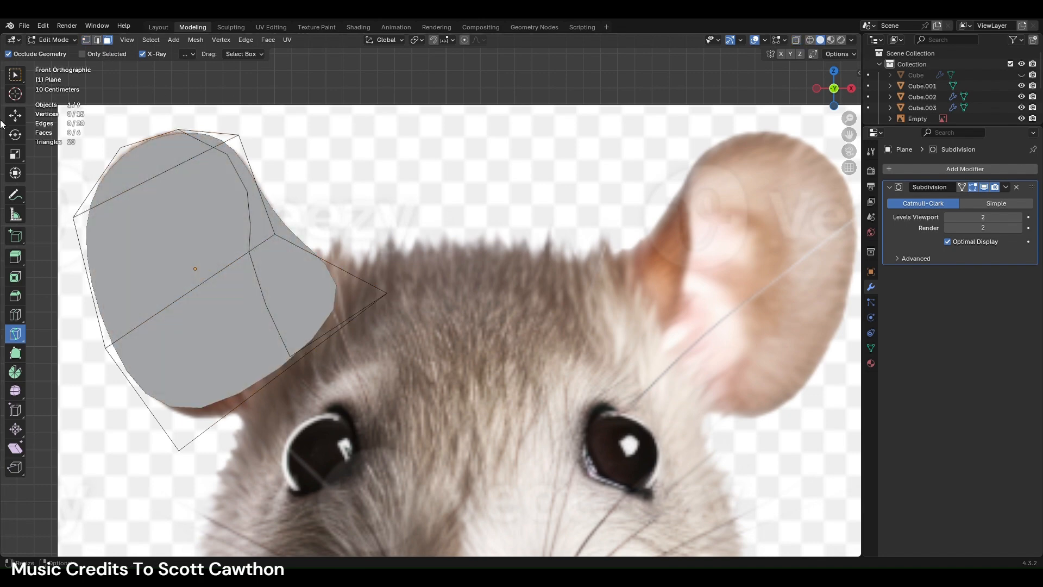
pyautogui.click(21, 114)
pyautogui.moveTo(165, 170); pyautogui.dragTo(270, 278)
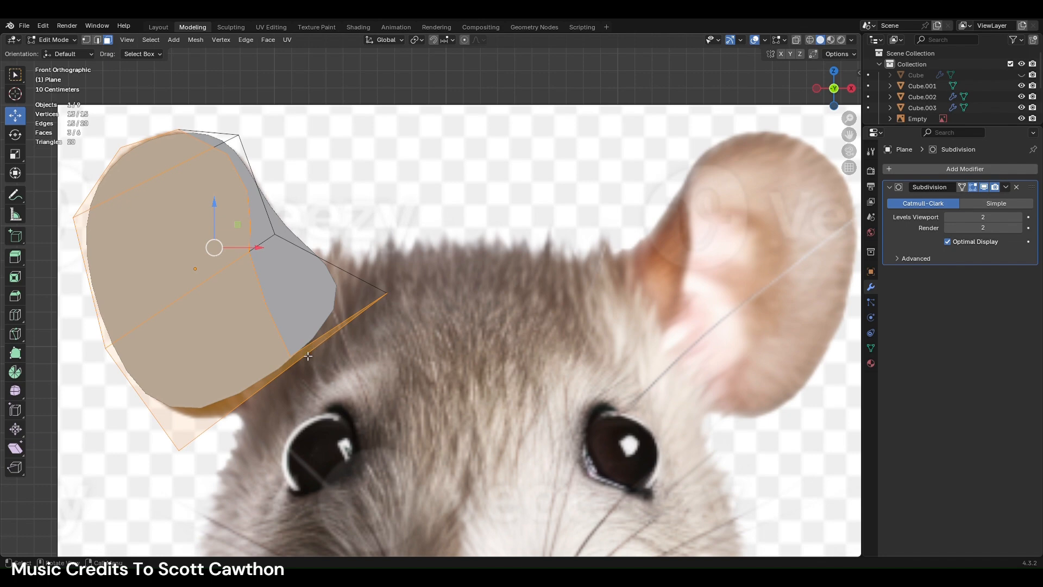
pyautogui.click(15, 343)
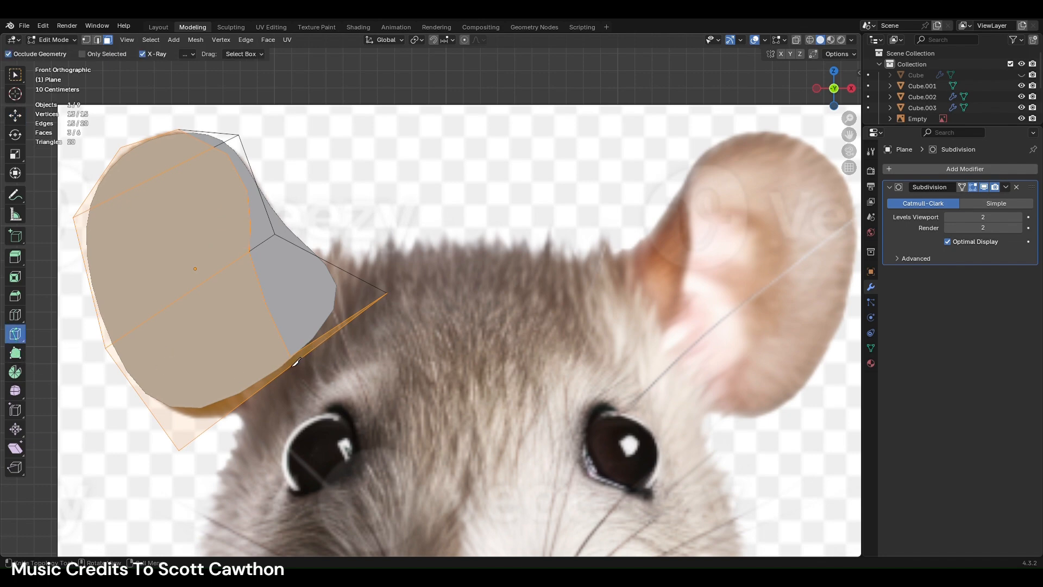
pyautogui.click(296, 363)
pyautogui.press('Return')
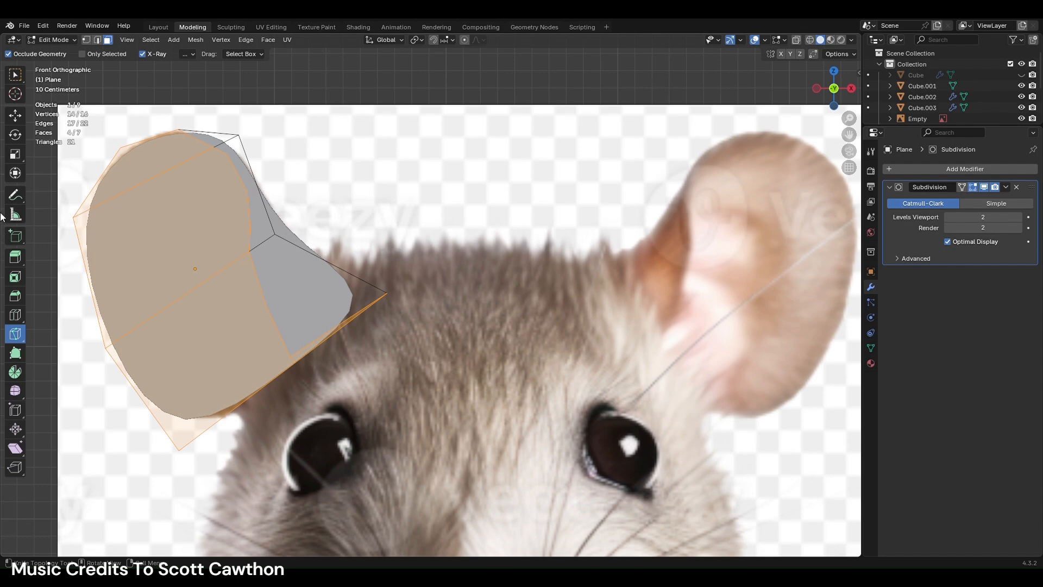
pyautogui.click(15, 115)
pyautogui.keyDown('shift'); pyautogui.click(306, 359); pyautogui.keyUp('shift')
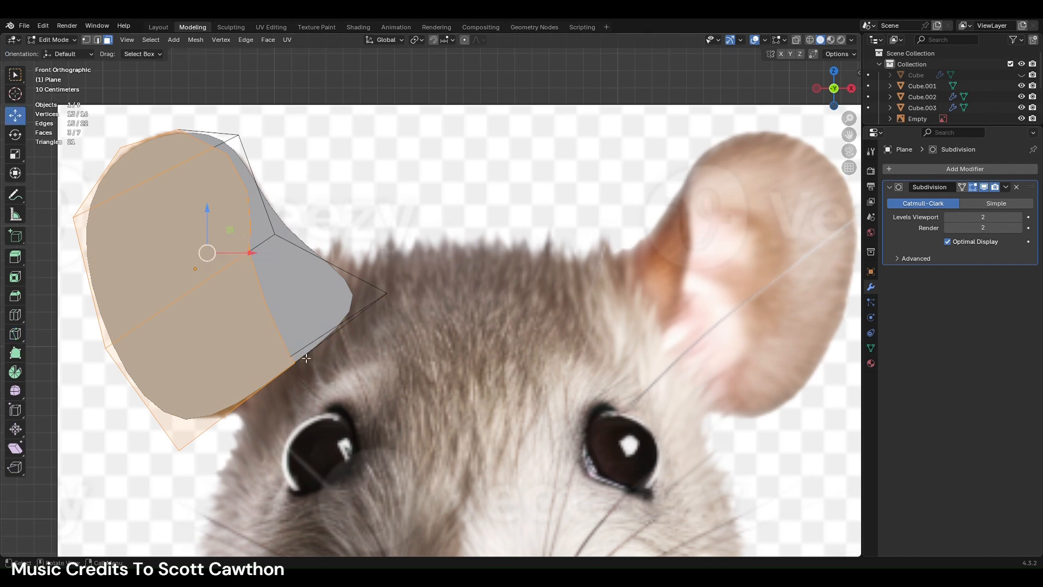
# - Select all the ear faces and extrude them about 0.23 m to give the ear thickness
pyautogui.scroll(-3, 306, 359)
pyautogui.press('a')
pyautogui.moveTo(306, 359); pyautogui.dragTo(602, 367, button='middle')
pyautogui.press('e')
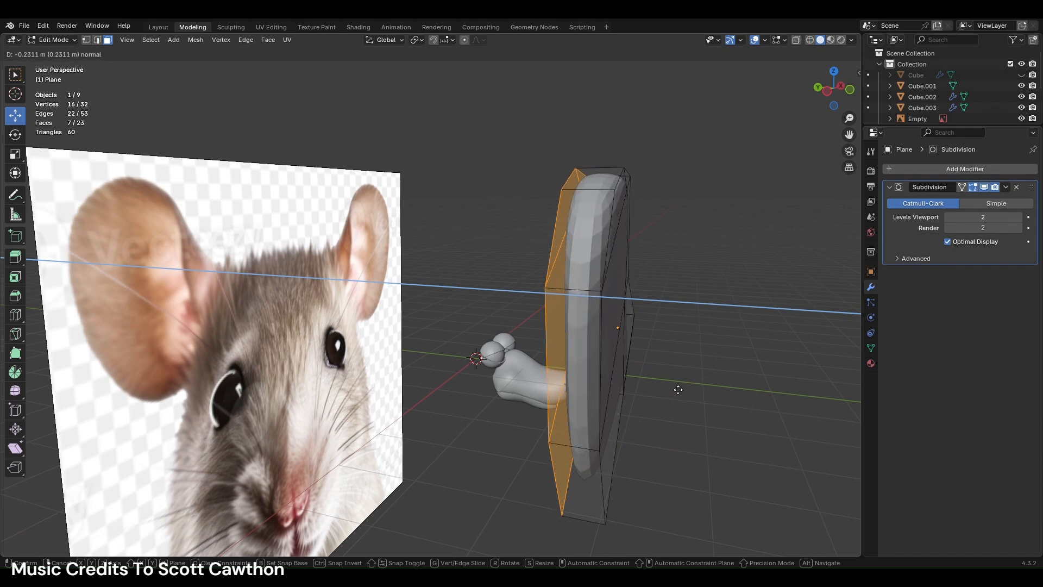
pyautogui.click(671, 389)
# - Select the three outer faces on the ear's front, extrude them in place and scale them slightly inward
pyautogui.moveTo(664, 376); pyautogui.dragTo(593, 363, button='middle')
pyautogui.click(406, 385)
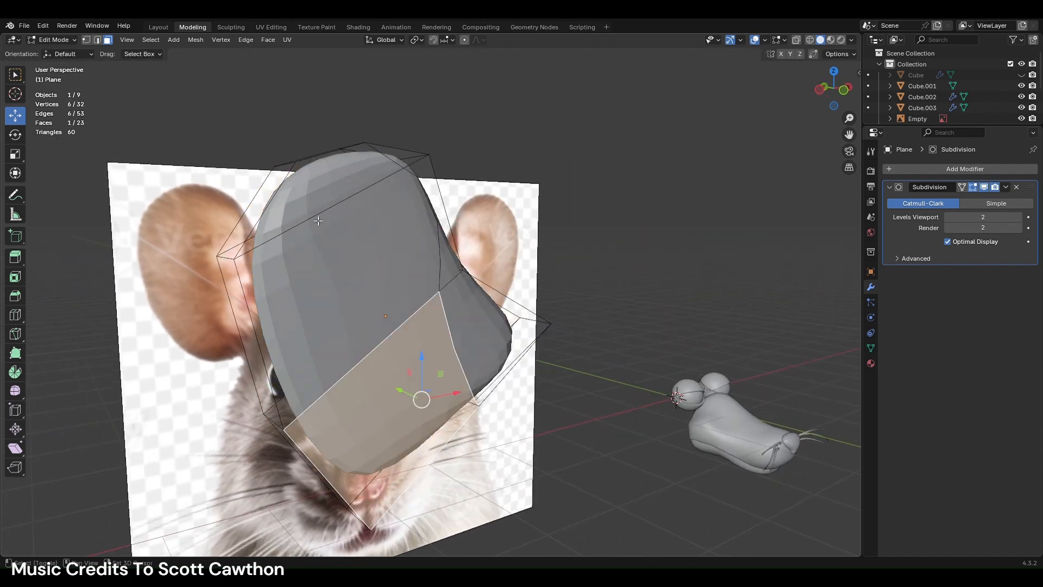
pyautogui.keyDown('shift'); pyautogui.click(318, 213); pyautogui.keyUp('shift')
pyautogui.keyDown('shift'); pyautogui.click(391, 245); pyautogui.keyUp('shift')
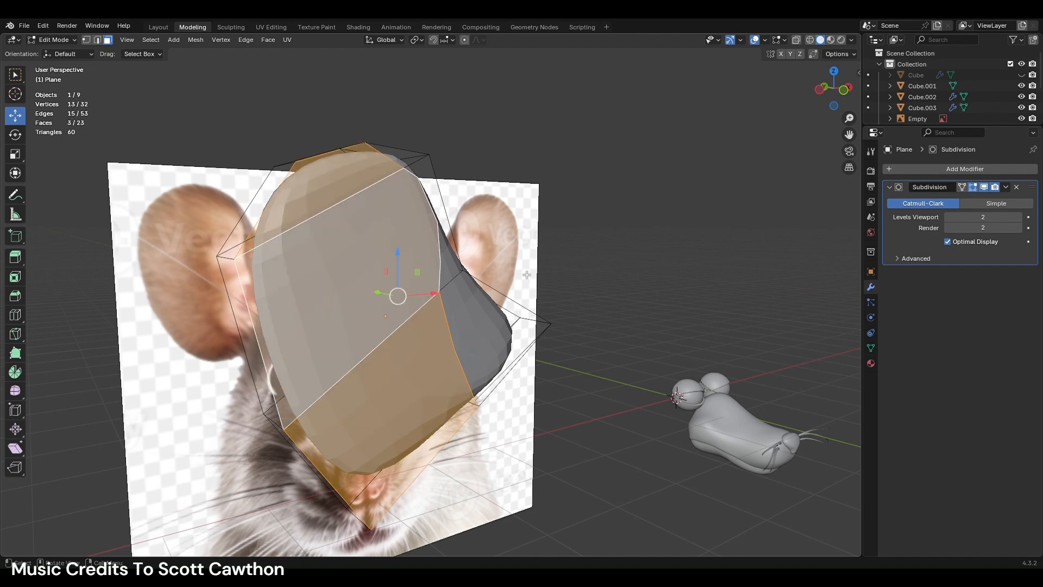
pyautogui.press('e')
pyautogui.rightClick(554, 281)
pyautogui.press('s')
pyautogui.click(368, 291)
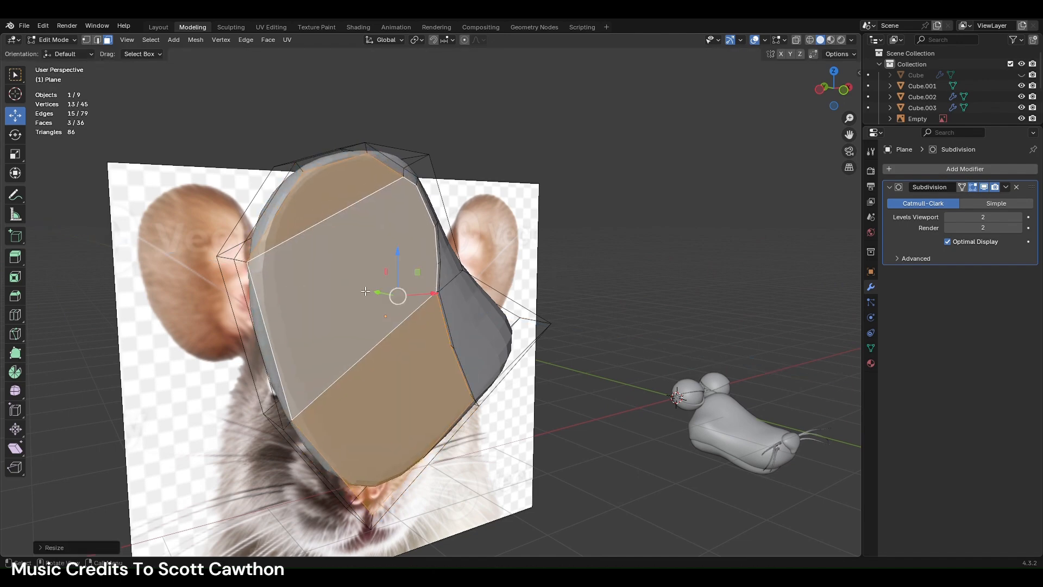
# - Push the inset ear faces inward along the Y axis, scale them smaller and adjust their position to form a hollow
pyautogui.press('g')
pyautogui.press('y')
pyautogui.click(384, 295)
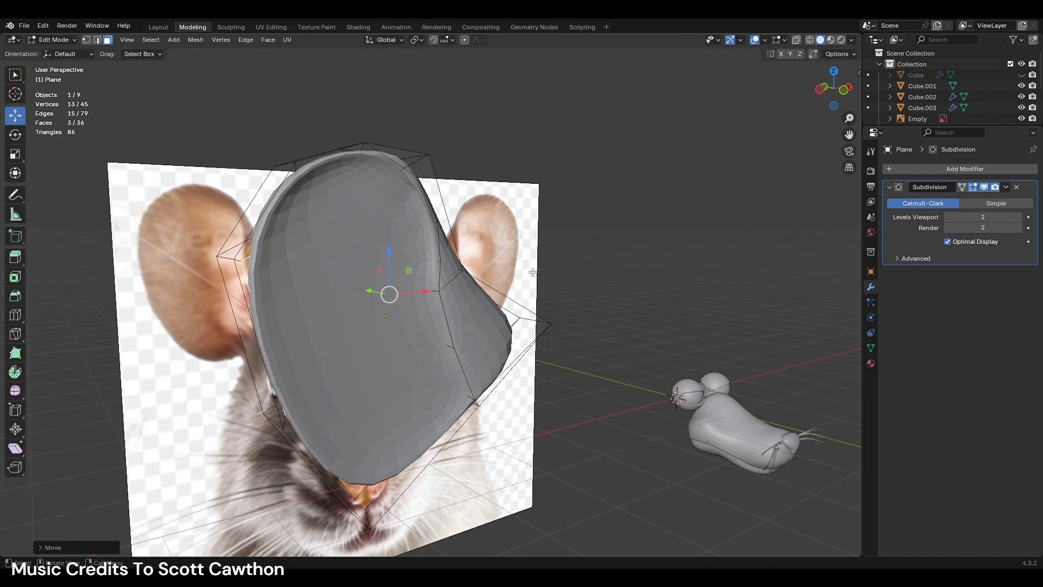
pyautogui.press('s')
pyautogui.click(480, 280)
pyautogui.moveTo(479, 280); pyautogui.dragTo(434, 287, button='middle')
pyautogui.press('g')
pyautogui.rightClick(345, 294)
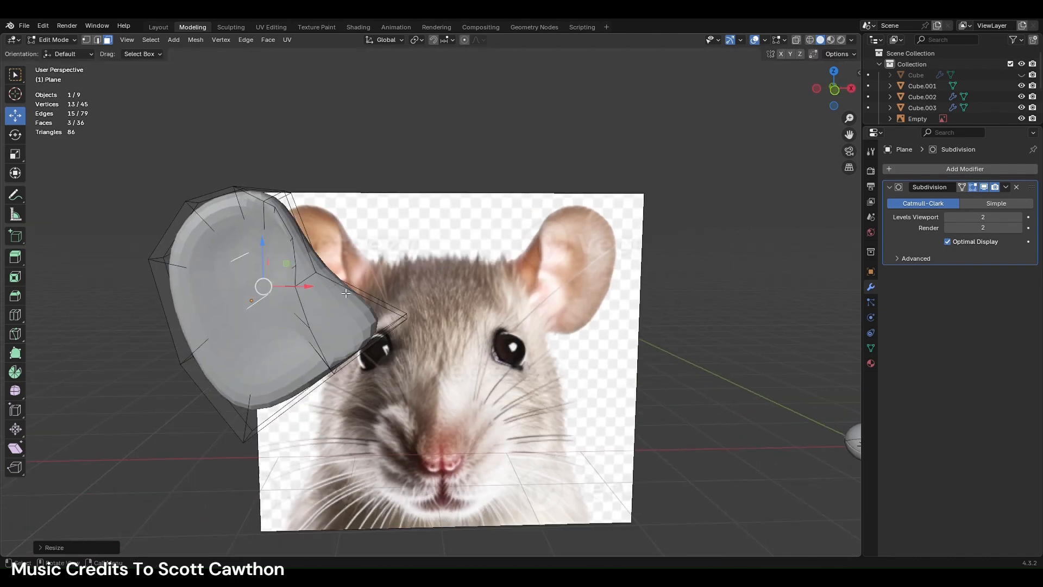
pyautogui.press('g')
pyautogui.click(294, 291)
# - Add a centred loop cut around the hollow's inner wall and widen the cavity with Shrink/Fatten
pyautogui.hotkey('ctrl', 'r')
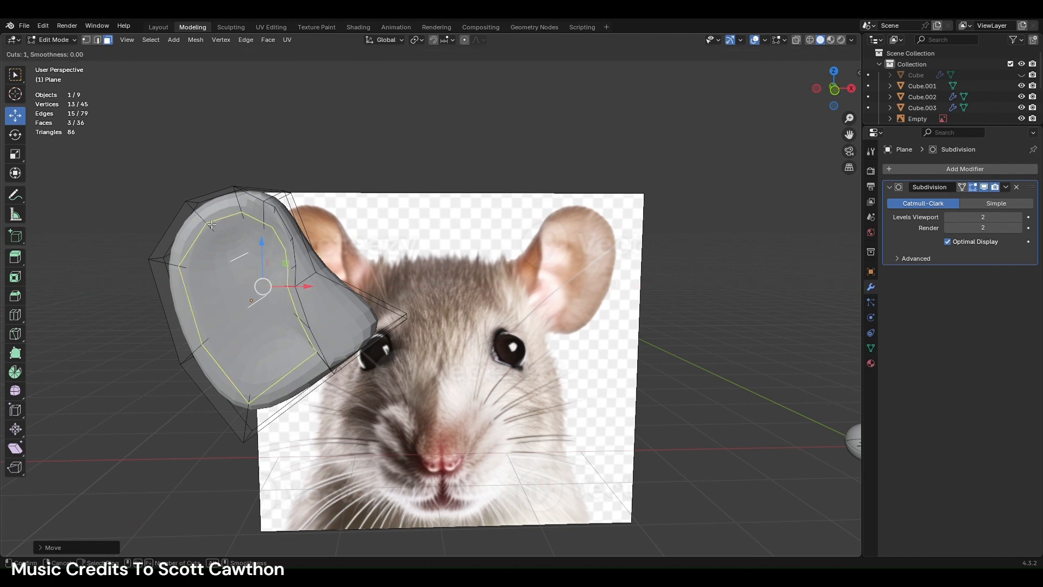
pyautogui.click(211, 225)
pyautogui.rightClick(211, 225)
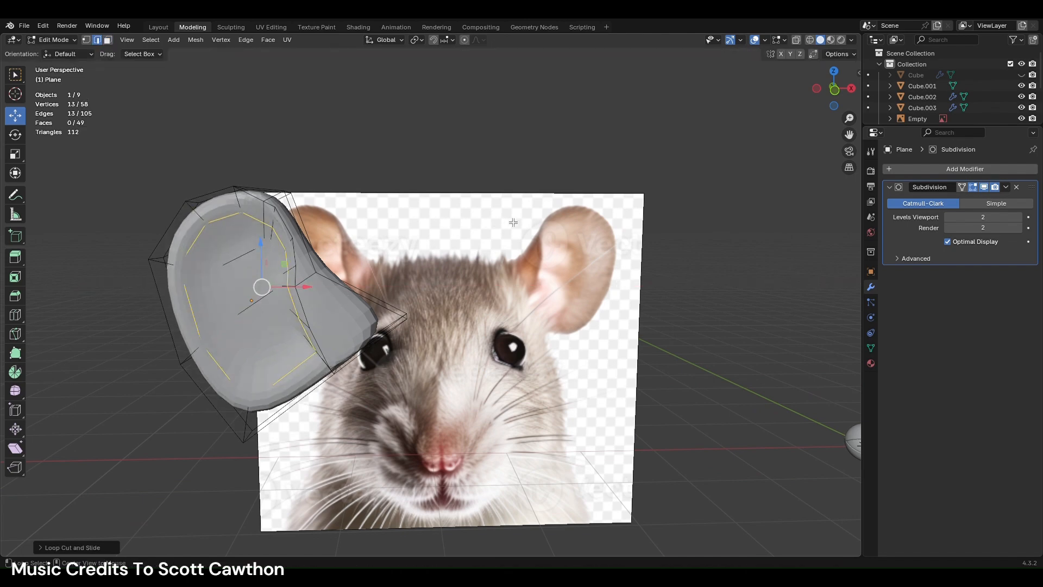
pyautogui.hotkey('alt', 's')
pyautogui.click(493, 226)
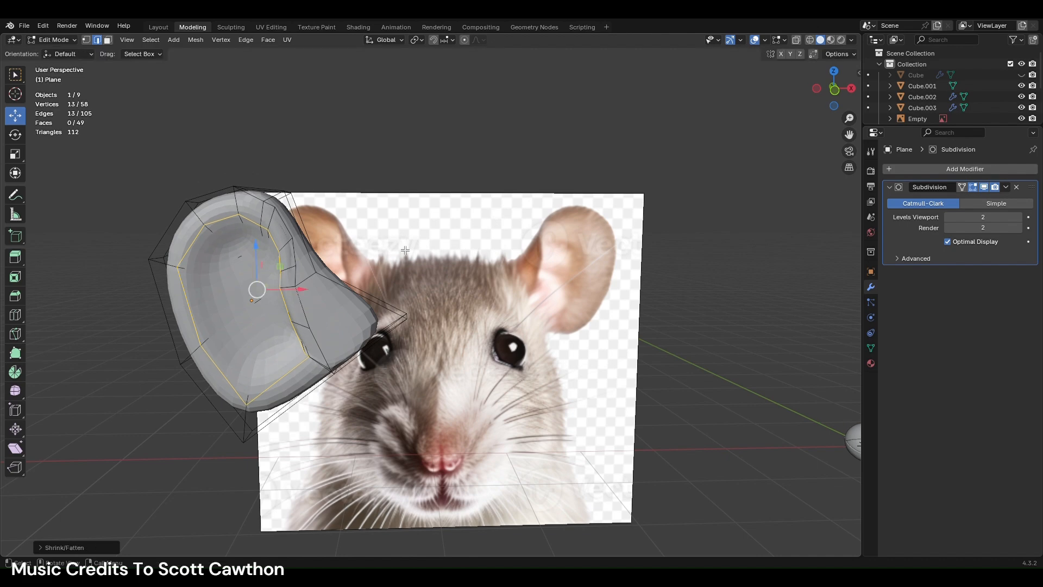
# - Select the edge loop along the ear's inner fold and dissolve its edges
pyautogui.keyDown('alt'); pyautogui.click(304, 305); pyautogui.keyUp('alt')
pyautogui.keyDown('alt'); pyautogui.click(304, 305); pyautogui.keyUp('alt')
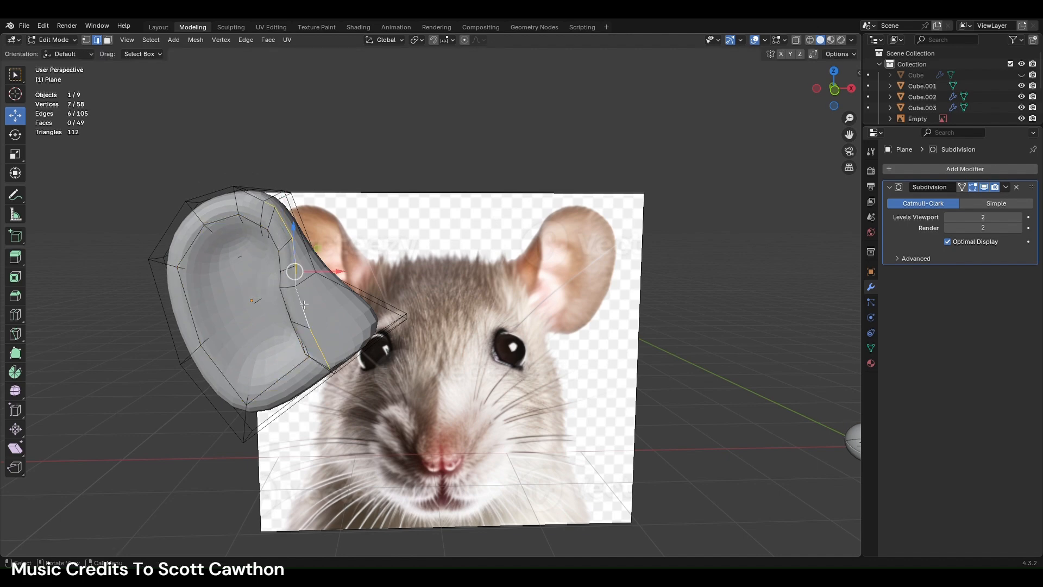
pyautogui.rightClick(282, 482)
pyautogui.click(285, 542)
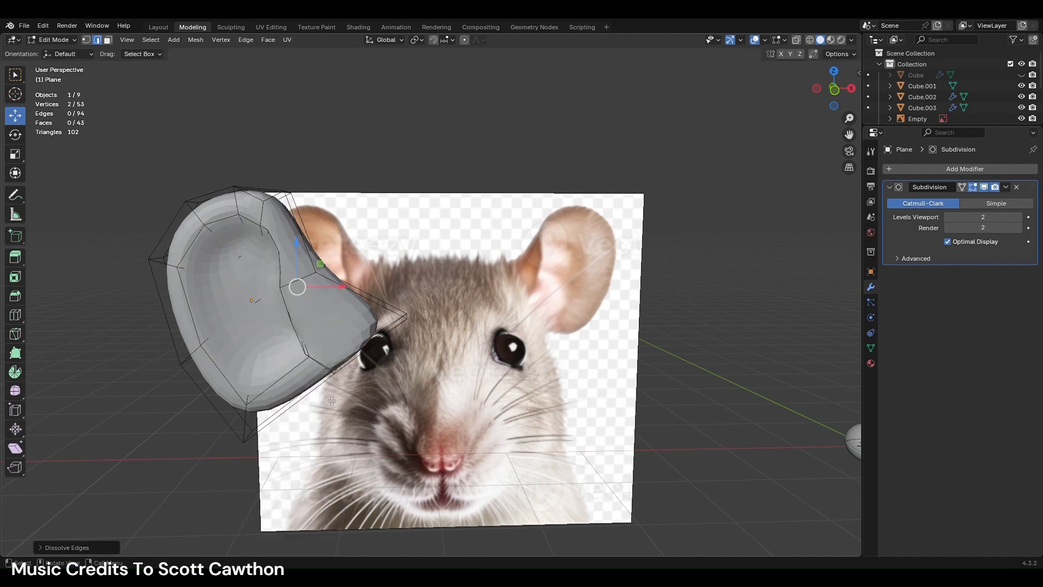
pyautogui.moveTo(334, 399); pyautogui.dragTo(229, 141, button='middle')
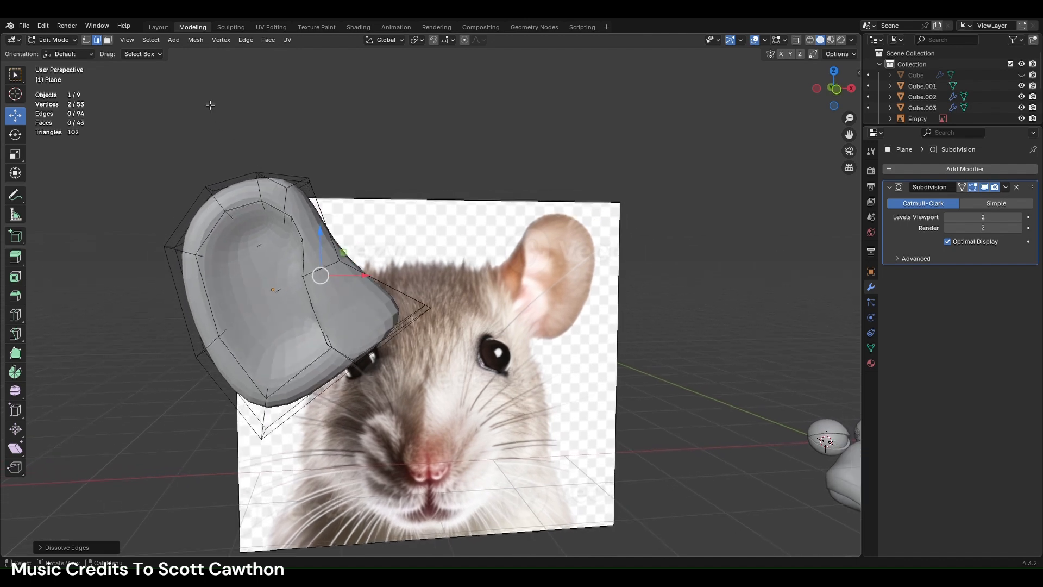
# - Apply Shade Auto Smooth to the ear in Object Mode
pyautogui.click(165, 28)
pyautogui.rightClick(367, 175)
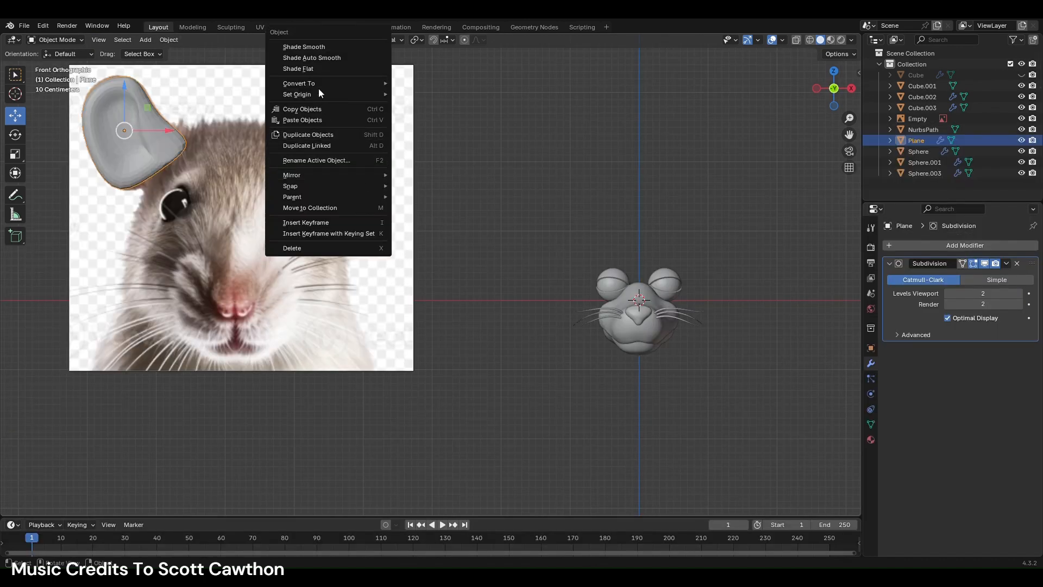
pyautogui.click(312, 57)
pyautogui.keyDown('shift'); pyautogui.moveTo(328, 249); pyautogui.dragTo(532, 302, button='middle'); pyautogui.keyUp('shift')
pyautogui.click(313, 202)
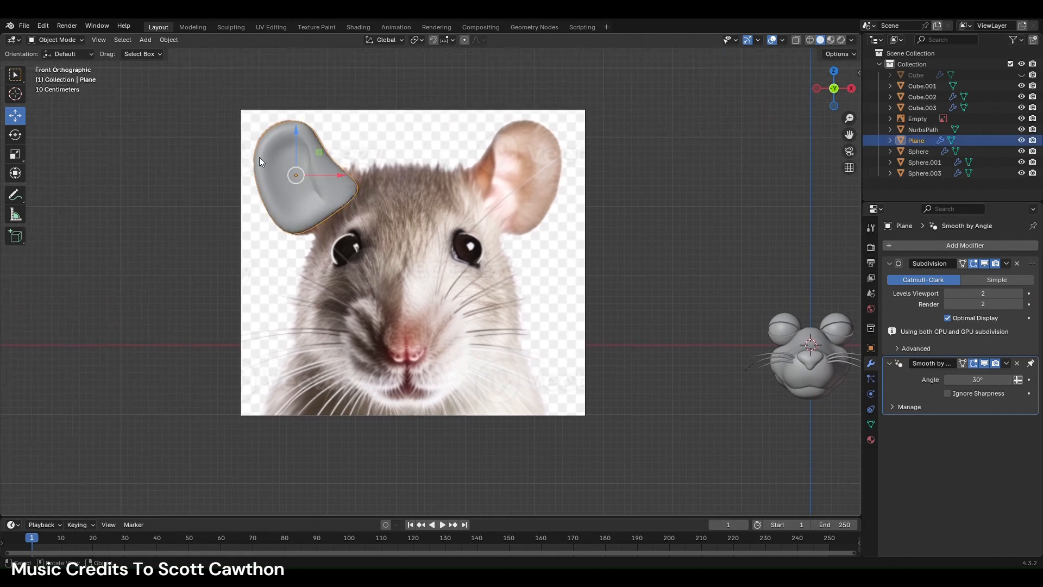
# - Try moving an edge of the ear's hollow along the Y axis in Edit Mode
pyautogui.click(204, 27)
pyautogui.moveTo(273, 249); pyautogui.dragTo(576, 317, button='middle')
pyautogui.scroll(3, 457, 271)
pyautogui.click(470, 285)
pyautogui.scroll(2, 470, 285)
pyautogui.press('g')
pyautogui.press('y')
pyautogui.click(657, 335)
pyautogui.hotkey('ctrl', 'z')
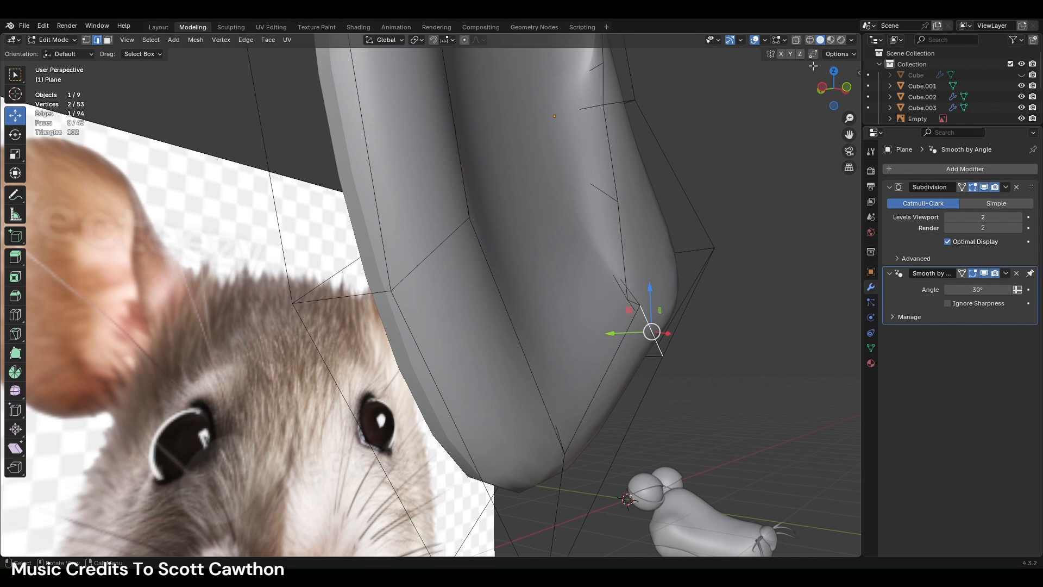
# - Select the lowest edge of the ear's inner fold with X-ray on and move it outward along the Y axis
pyautogui.click(795, 40)
pyautogui.click(635, 317)
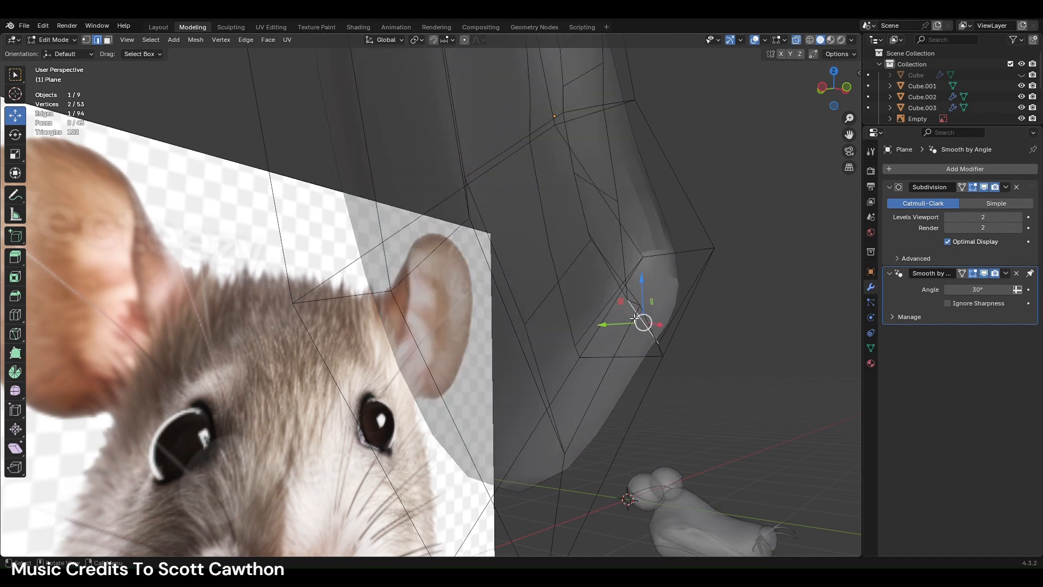
pyautogui.moveTo(624, 325); pyautogui.dragTo(654, 331)
pyautogui.moveTo(740, 121); pyautogui.dragTo(742, 120)
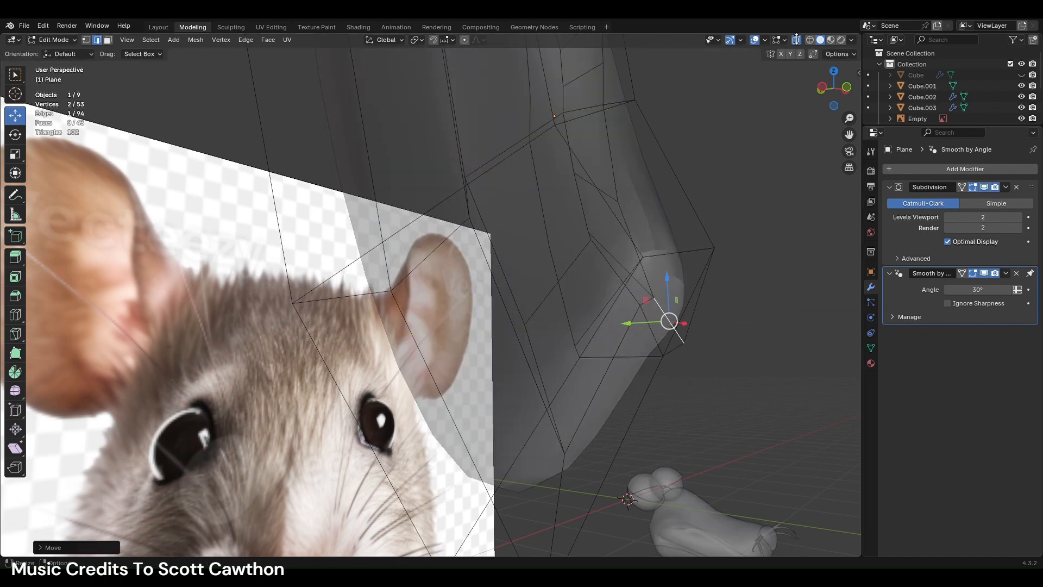
# - Turn X-ray off, select the chain of edges along the inner fold and try moving it in the XY plane
pyautogui.click(797, 40)
pyautogui.keyDown('shift'); pyautogui.click(634, 248); pyautogui.keyUp('shift')
pyautogui.keyDown('shift'); pyautogui.click(609, 154); pyautogui.keyUp('shift')
pyautogui.scroll(-2, 597, 144)
pyautogui.keyDown('shift'); pyautogui.click(557, 150); pyautogui.keyUp('shift')
pyautogui.keyDown('shift'); pyautogui.click(557, 121); pyautogui.keyUp('shift')
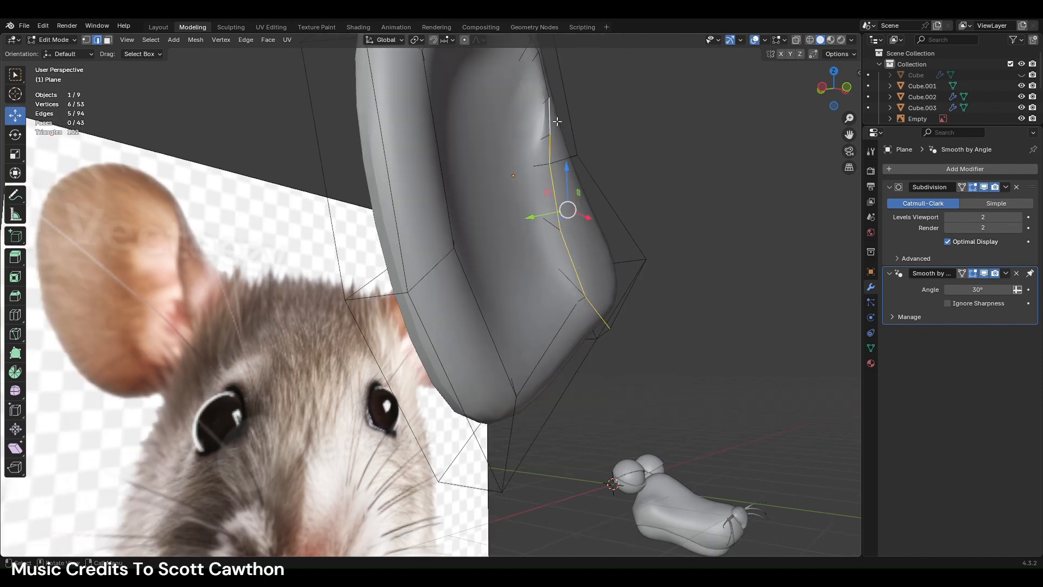
pyautogui.keyDown('alt'); pyautogui.keyDown('shift'); pyautogui.click(557, 120); pyautogui.keyUp('shift'); pyautogui.keyUp('alt')
pyautogui.keyDown('alt'); pyautogui.keyDown('shift'); pyautogui.click(558, 120); pyautogui.keyUp('shift'); pyautogui.keyUp('alt')
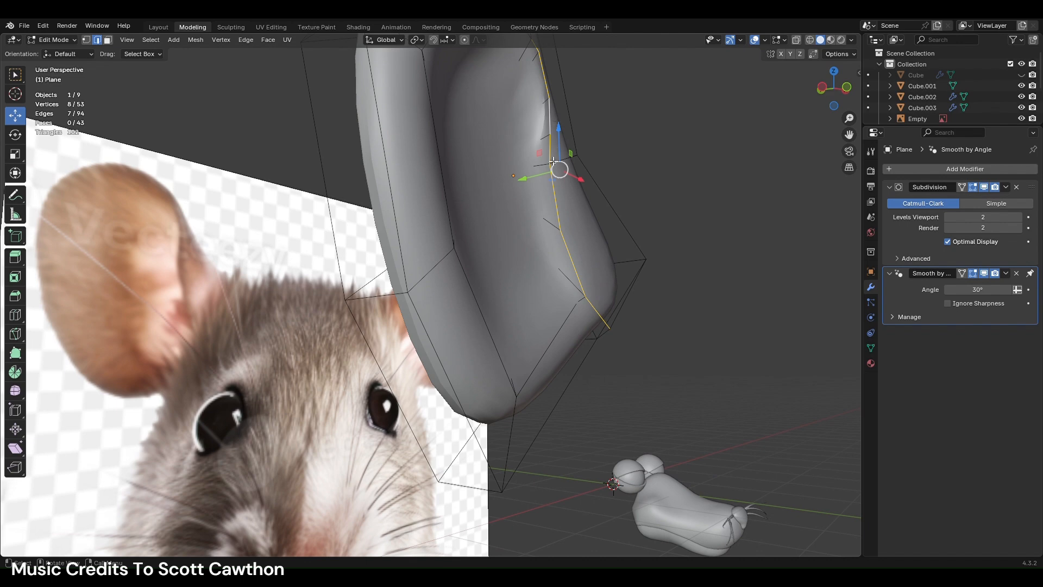
pyautogui.press('g')
pyautogui.hotkey('shift', 'z')
pyautogui.moveTo(577, 191); pyautogui.dragTo(555, 180)
pyautogui.hotkey('ctrl', 'z')
pyautogui.scroll(-5, 555, 180)
pyautogui.moveTo(554, 180); pyautogui.dragTo(463, 226, button='middle')
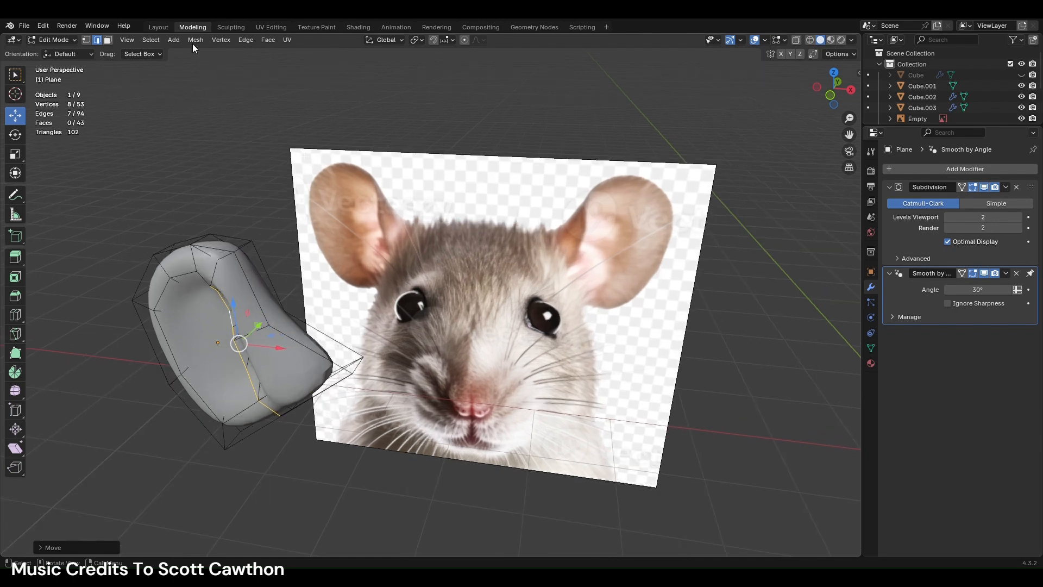
# - Check the smoothed ear against the front reference in Object Mode and return to editing its mesh
pyautogui.click(159, 27)
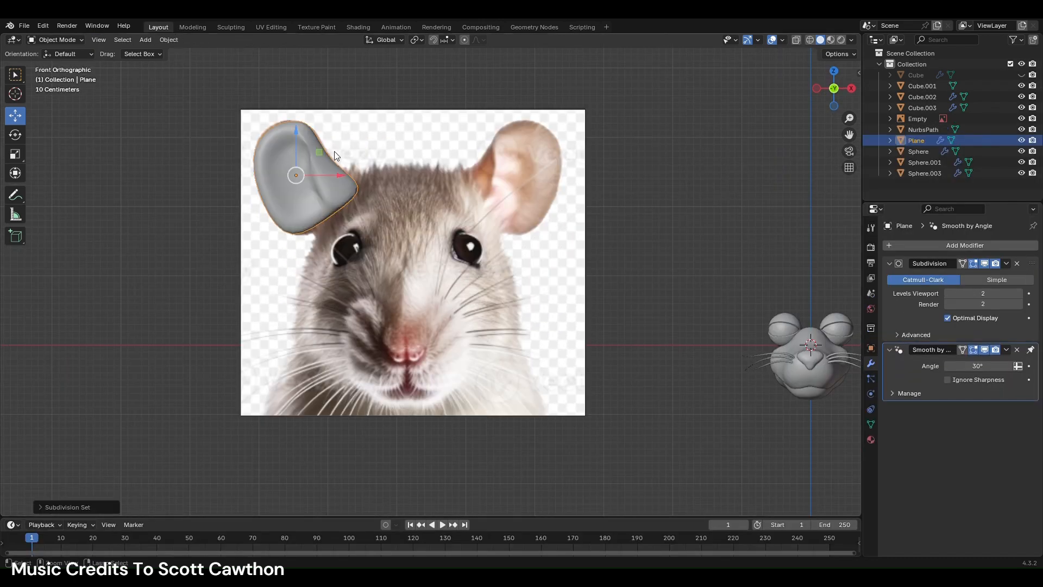
pyautogui.click(311, 143)
pyautogui.click(192, 26)
pyautogui.moveTo(400, 158); pyautogui.dragTo(320, 242, button='middle')
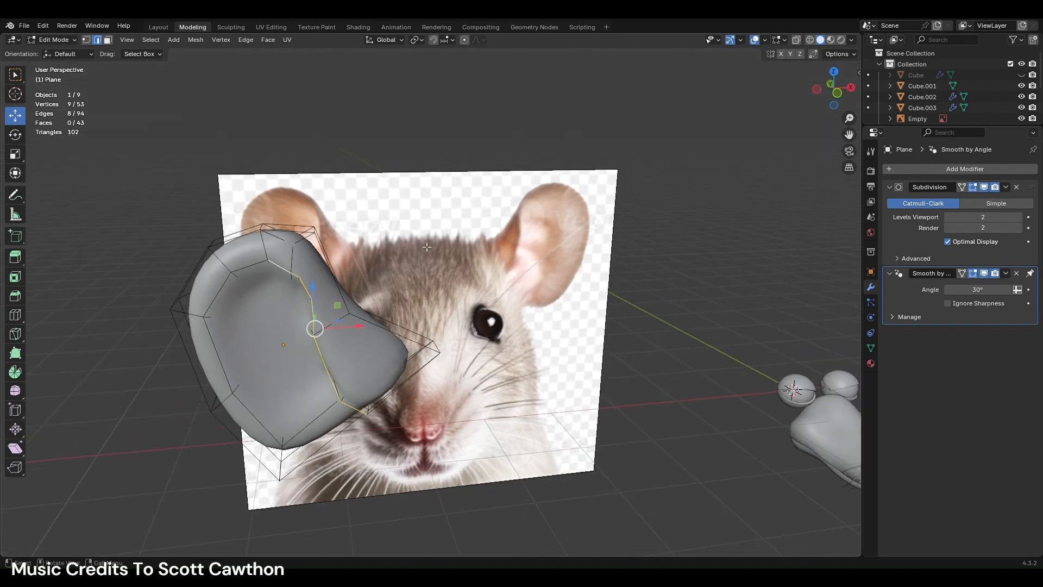
# - Try a two-segment bevel on the selected inner-fold edges, and try triangulating the selection
pyautogui.hotkey('ctrl', 'b')
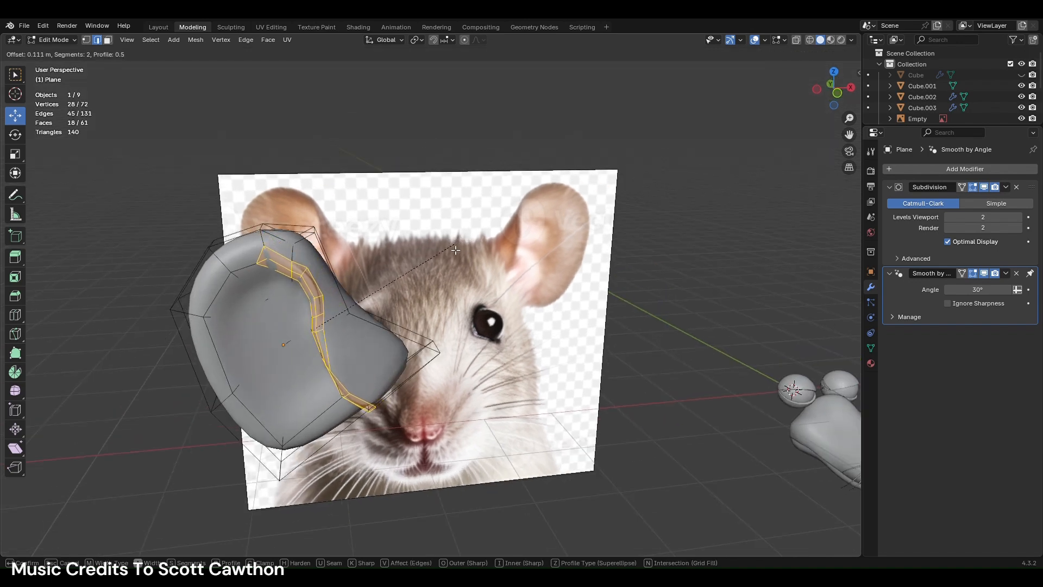
pyautogui.press('Escape')
pyautogui.moveTo(468, 240); pyautogui.dragTo(429, 251, button='middle')
pyautogui.hotkey('ctrl', 't')
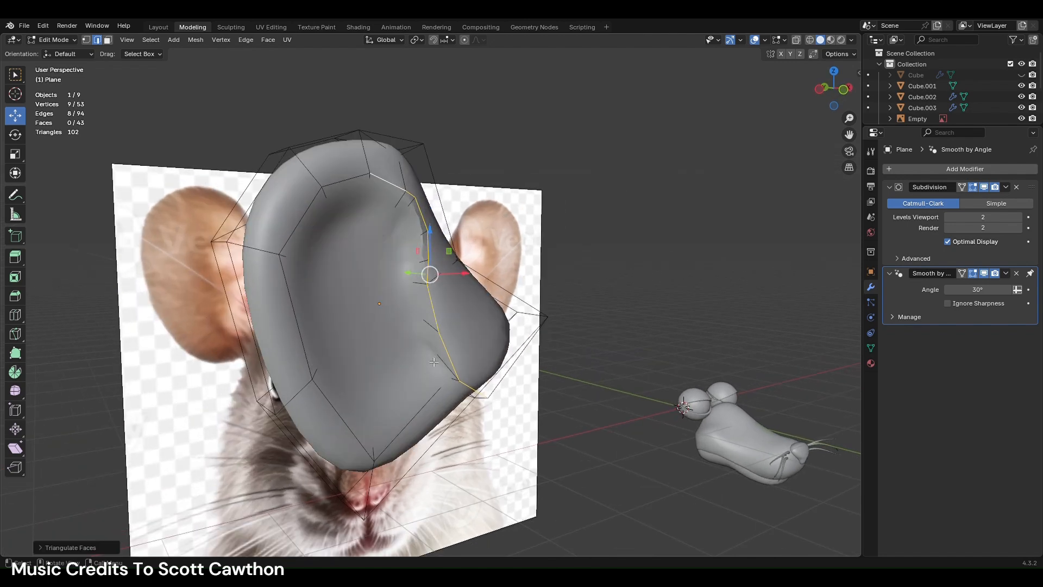
# - Try adding a centred loop cut around the hollow's inner wall and adjusting it with Shrink/Fatten
pyautogui.click(796, 41)
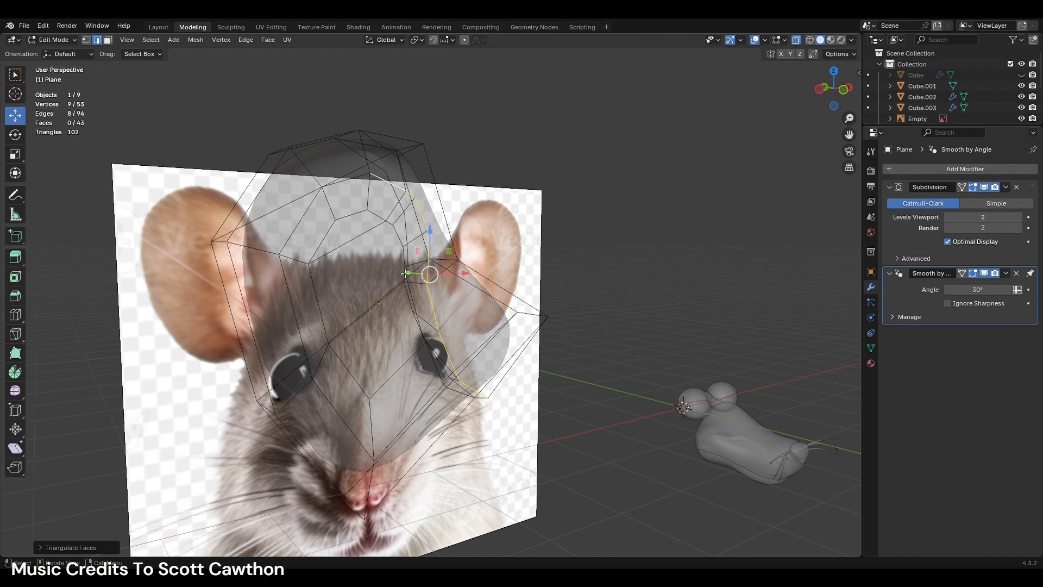
pyautogui.hotkey('ctrl', 'r')
pyautogui.click(416, 282)
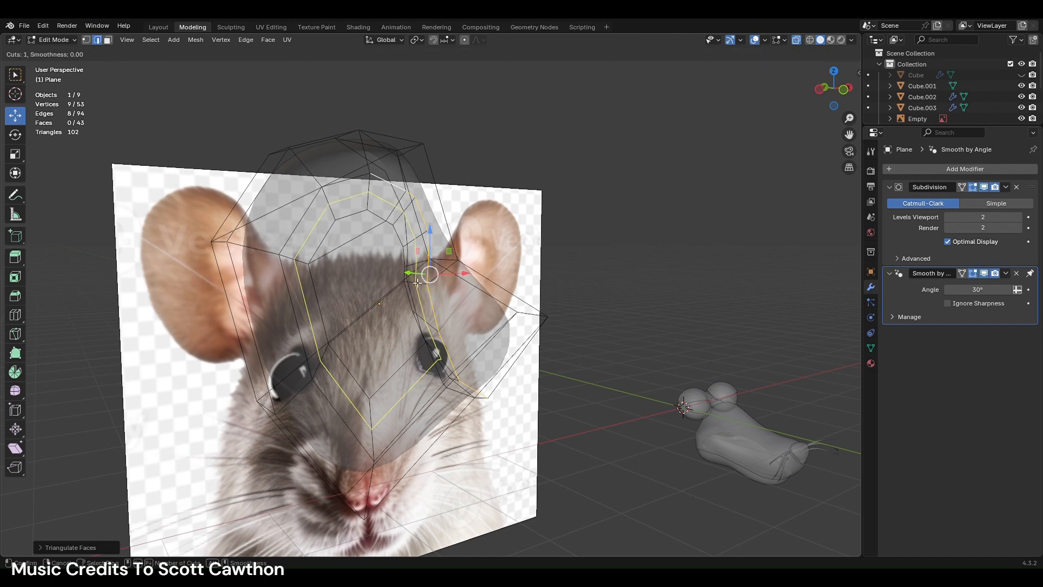
pyautogui.click(415, 281)
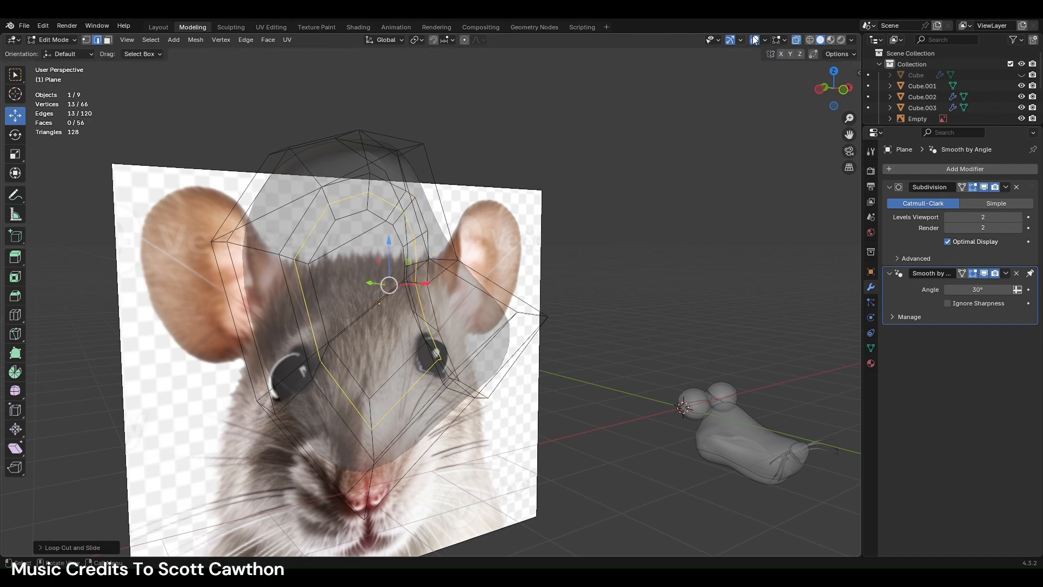
pyautogui.click(795, 42)
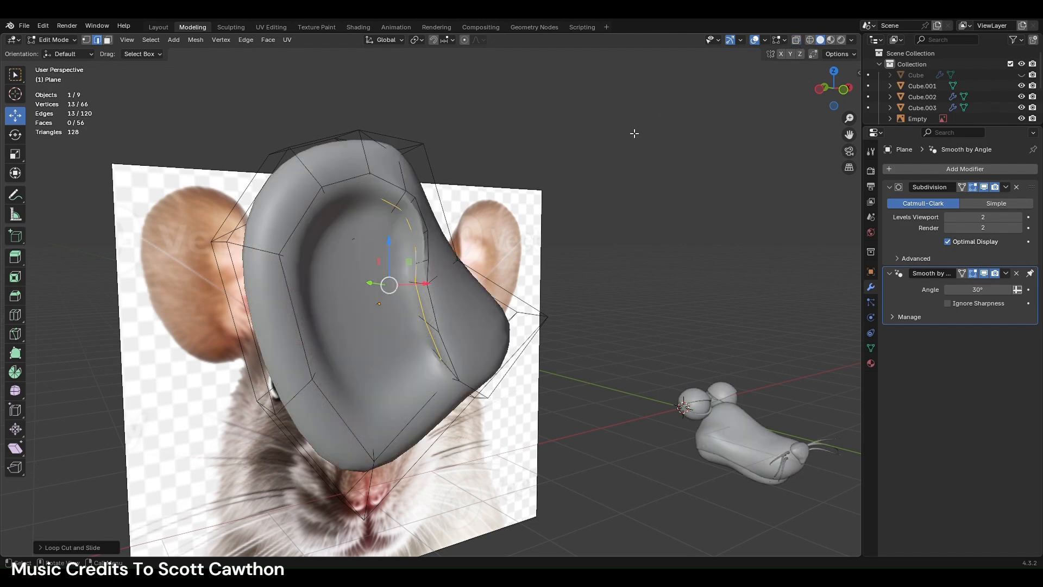
pyautogui.hotkey('alt', 's')
pyautogui.click(594, 209)
pyautogui.hotkey('ctrl', 'z')
pyautogui.hotkey('ctrl', 'z')
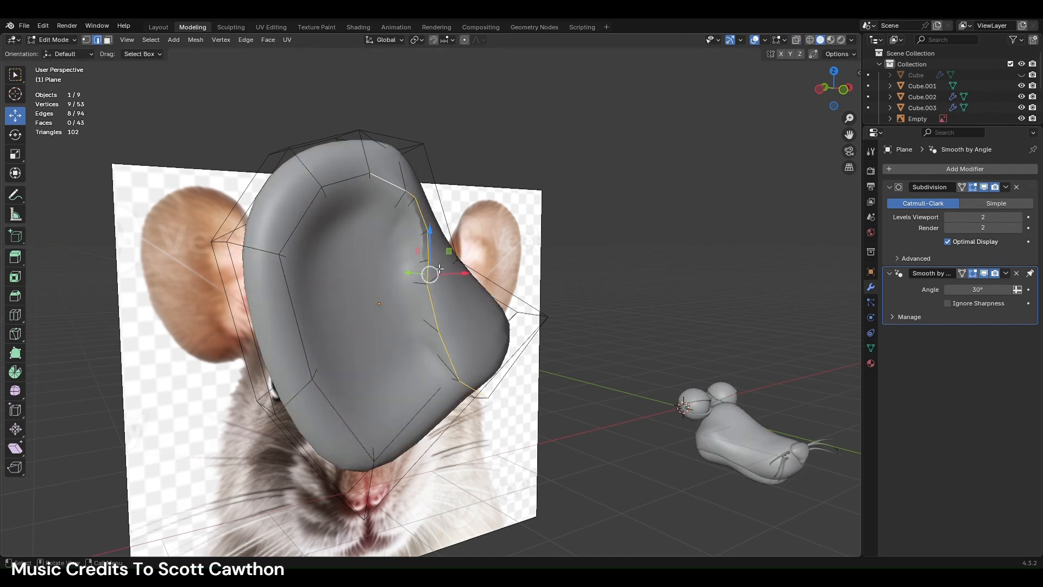
# - Try bevelling the inner-fold edges with a single segment
pyautogui.moveTo(409, 280); pyautogui.dragTo(415, 239)
pyautogui.scroll(4, 422, 237)
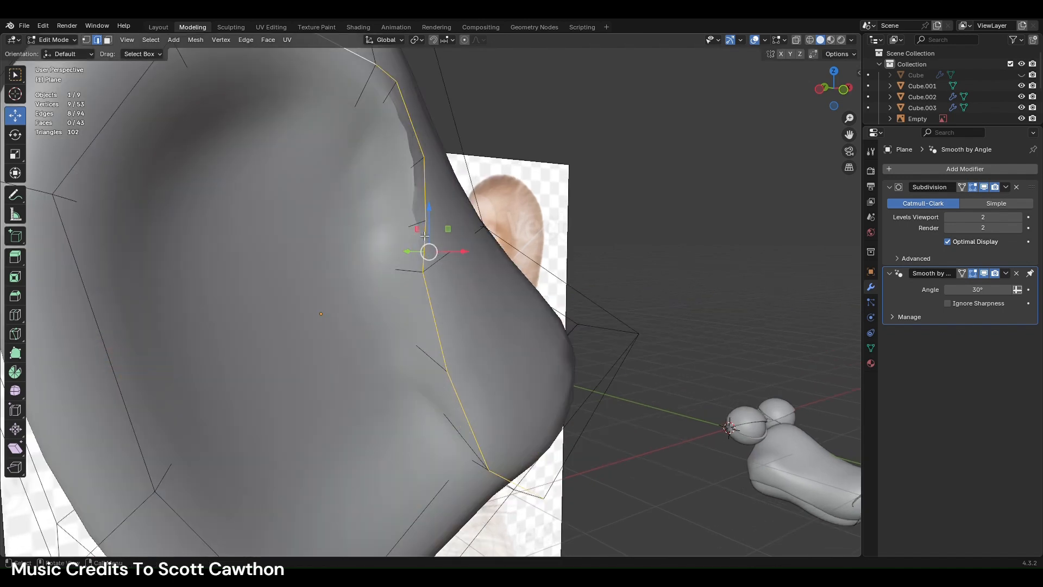
pyautogui.moveTo(446, 234); pyautogui.dragTo(624, 228, button='middle')
pyautogui.hotkey('ctrl', 'b')
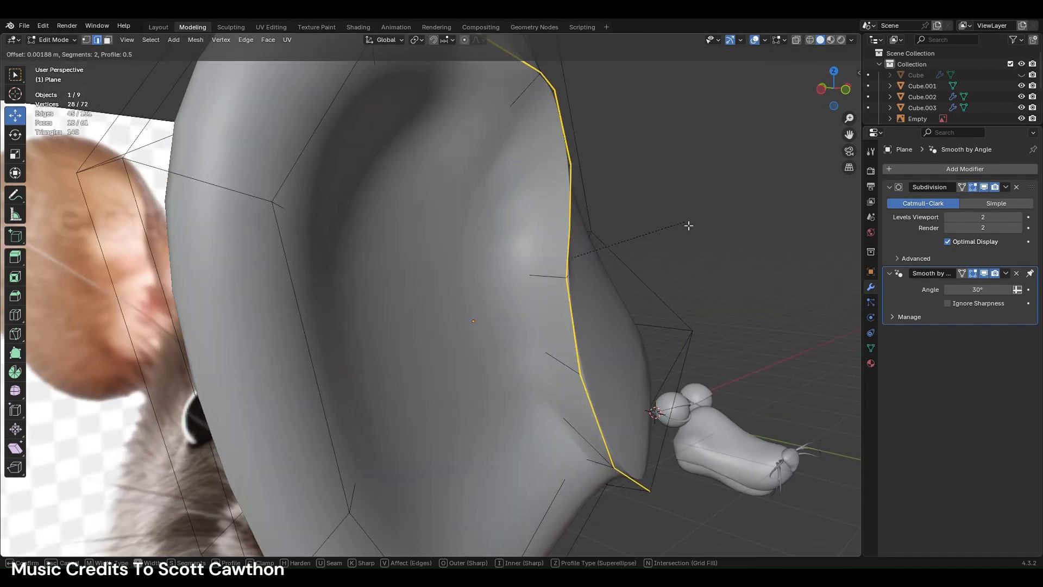
pyautogui.scroll(-1, 688, 226)
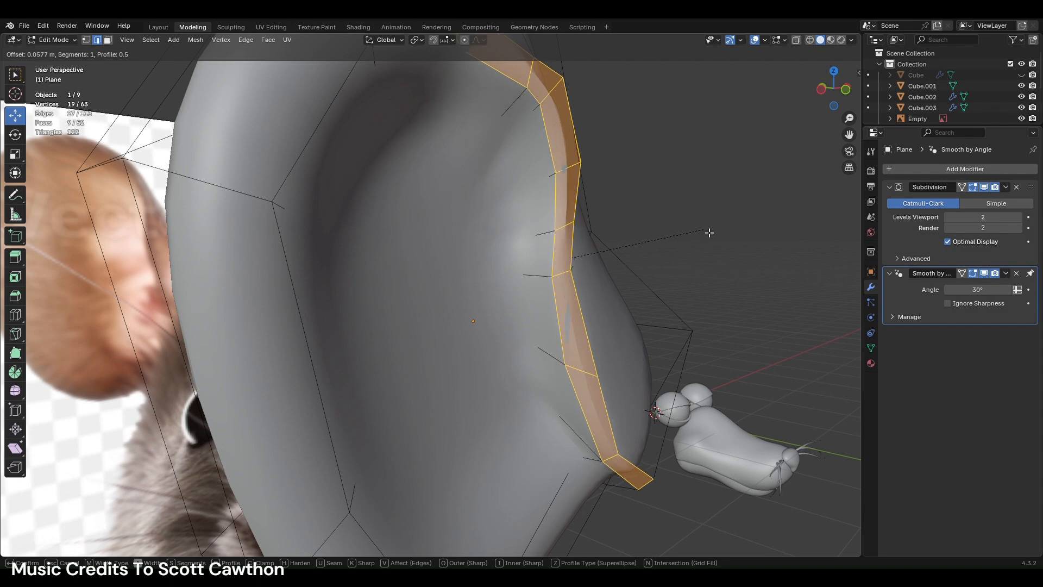
pyautogui.click(703, 232)
pyautogui.moveTo(703, 233); pyautogui.dragTo(483, 219, button='middle')
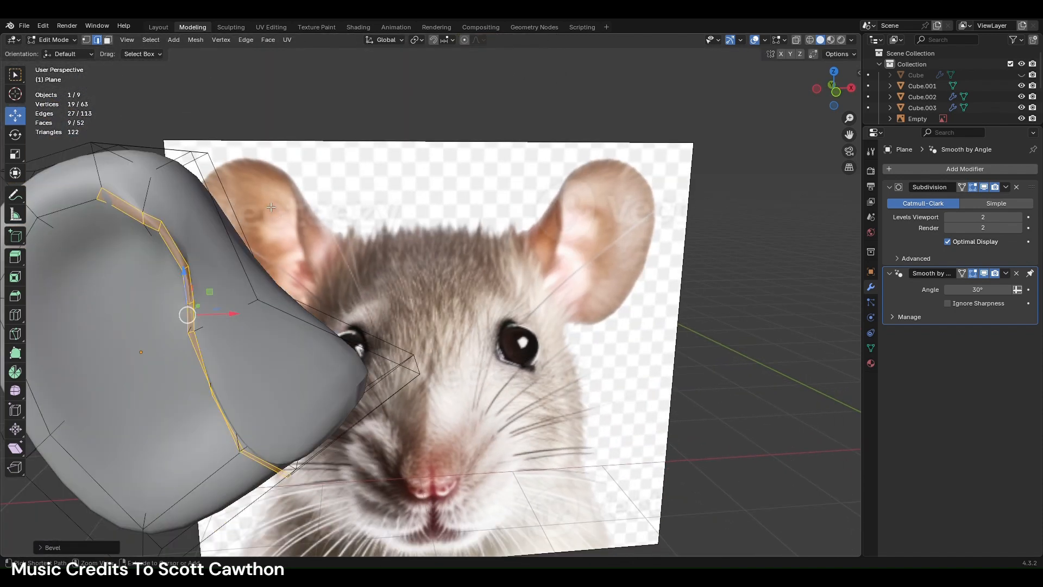
pyautogui.hotkey('ctrl', 'z')
# - Try dissolving the selected edges along the inner fold
pyautogui.rightClick(284, 273)
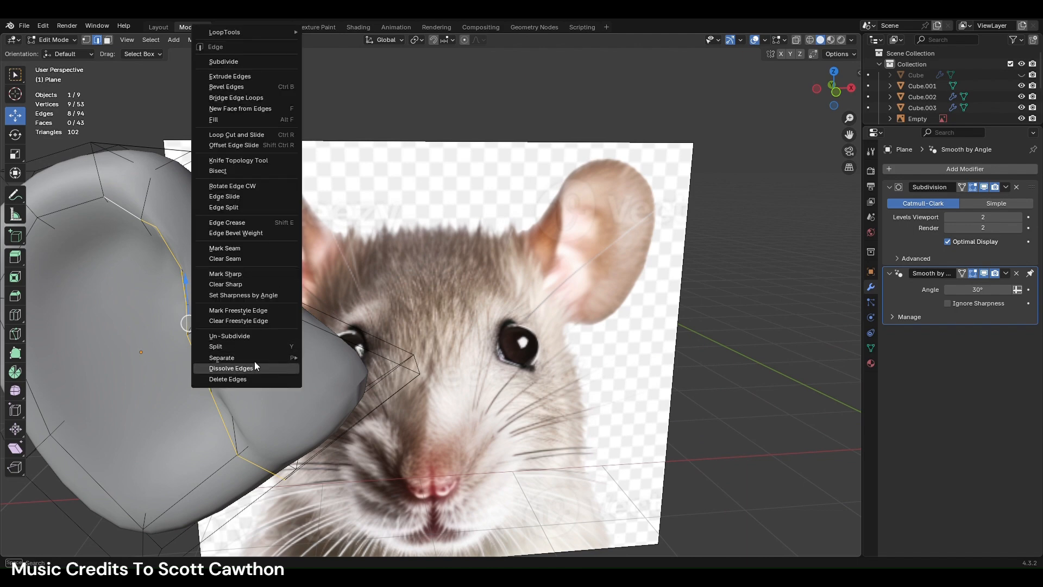
pyautogui.click(252, 367)
pyautogui.keyDown('shift'); pyautogui.moveTo(264, 326); pyautogui.dragTo(385, 292, button='middle'); pyautogui.keyUp('shift')
pyautogui.hotkey('ctrl', 'z')
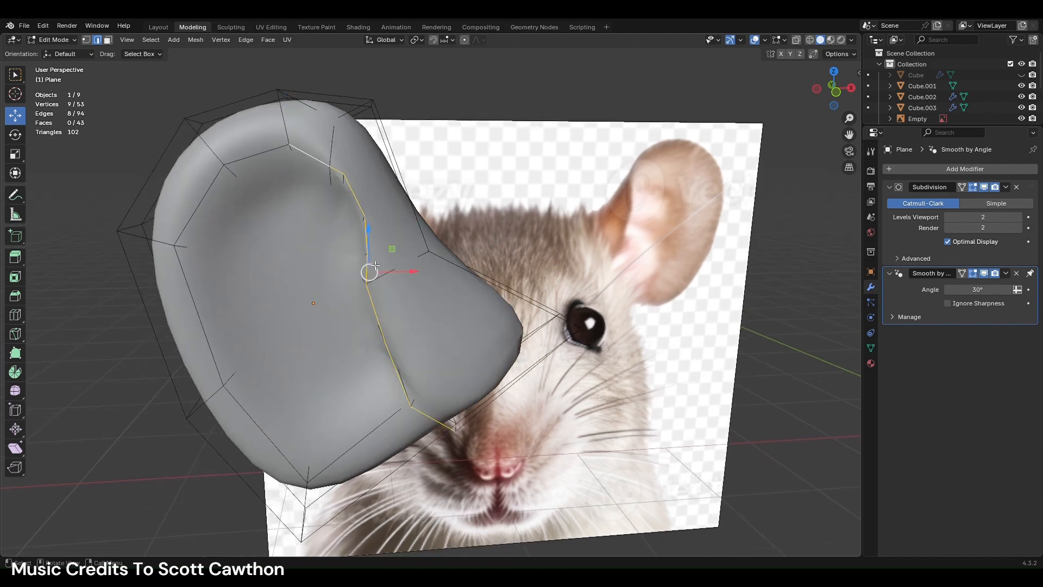
# - Undo the recent ear edits, including the auto smoothing, back to before the inner-fold edge loop was dissolved
pyautogui.moveTo(413, 273)
pyautogui.mouseDown()
pyautogui.moveTo(422, 277)
pyautogui.moveTo(413, 276)
pyautogui.mouseUp()
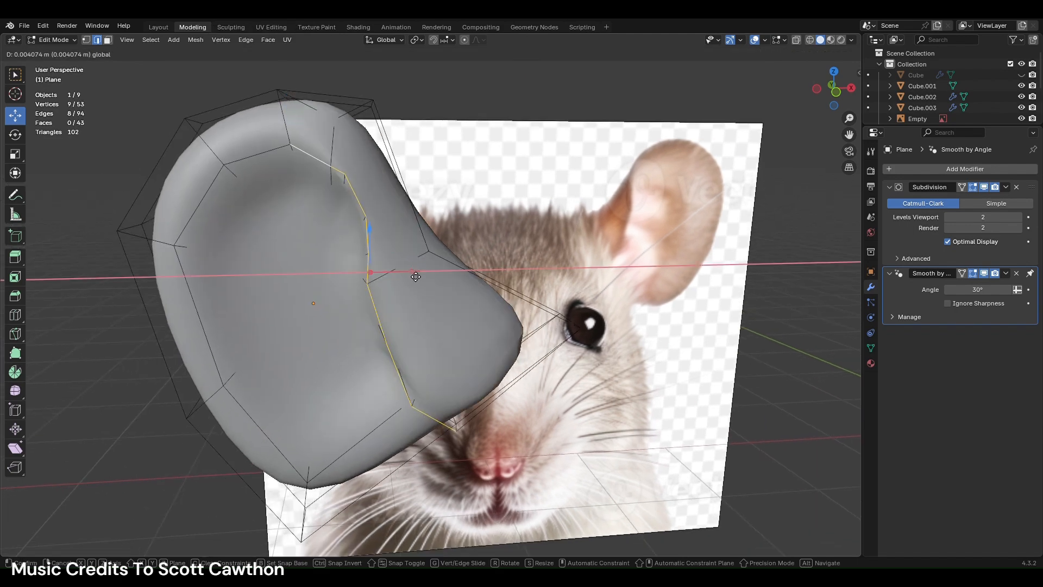
pyautogui.hotkey('ctrl', 'z')
pyautogui.hotkey('ctrl', 'z')
pyautogui.hotkey('ctrl', 'z')
pyautogui.hotkey('ctrl', 'z')
pyautogui.hotkey('ctrl', 'z')
pyautogui.hotkey('ctrl', 'z')
pyautogui.hotkey('ctrl', 'z')
pyautogui.hotkey('ctrl', 'z')
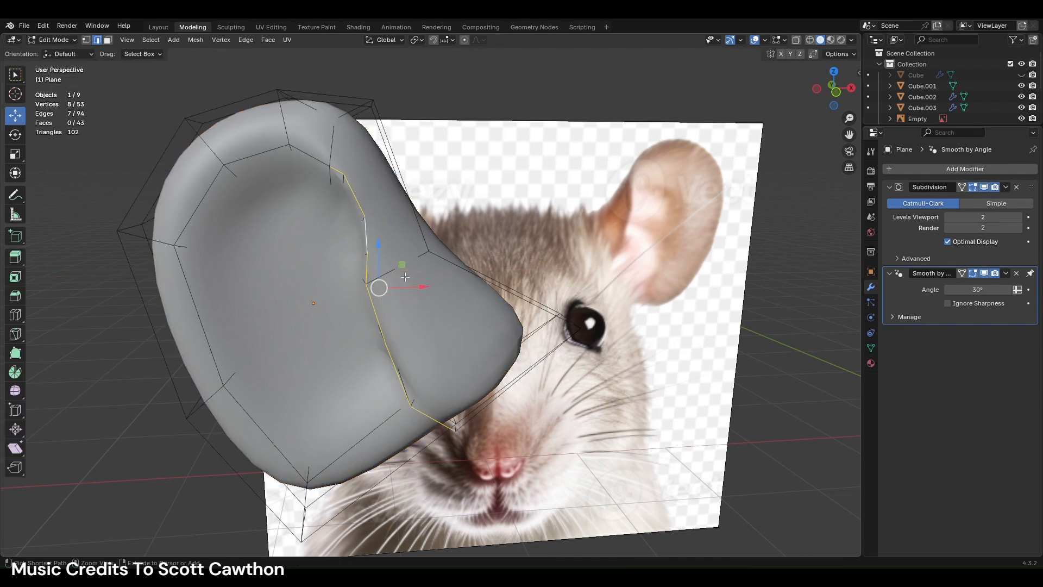
pyautogui.hotkey('ctrl', 'z')
pyautogui.hotkey('ctrl', 'z')
pyautogui.hotkey('ctrl', 'z')
pyautogui.hotkey('ctrl', 'z')
pyautogui.hotkey('ctrl', 'z')
pyautogui.hotkey('ctrl', 'z')
pyautogui.hotkey('ctrl', 'z')
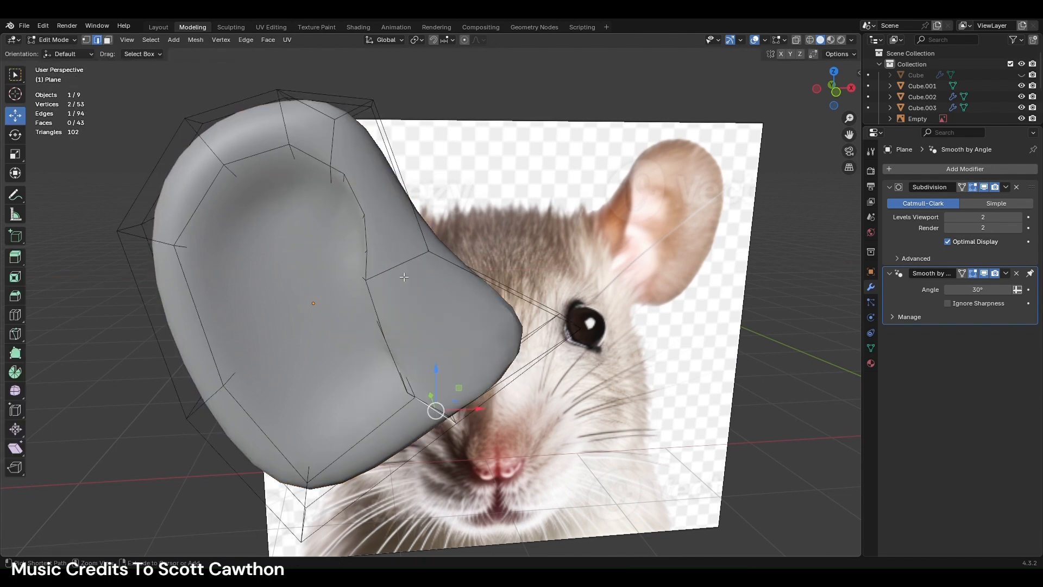
pyautogui.hotkey('ctrl', 'z')
pyautogui.hotkey('ctrl', 'z')
pyautogui.hotkey('ctrl', 'z')
pyautogui.hotkey('ctrl', 'z')
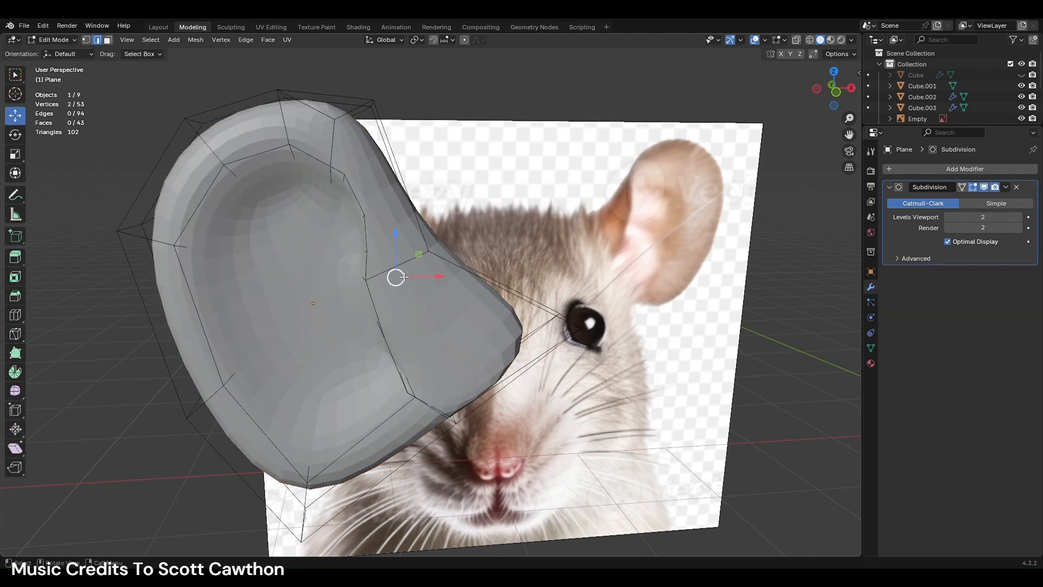
pyautogui.hotkey('ctrl', 'z')
pyautogui.hotkey('ctrl', 'z')
pyautogui.hotkey('ctrl', 'z')
pyautogui.hotkey('ctrl', 'z')
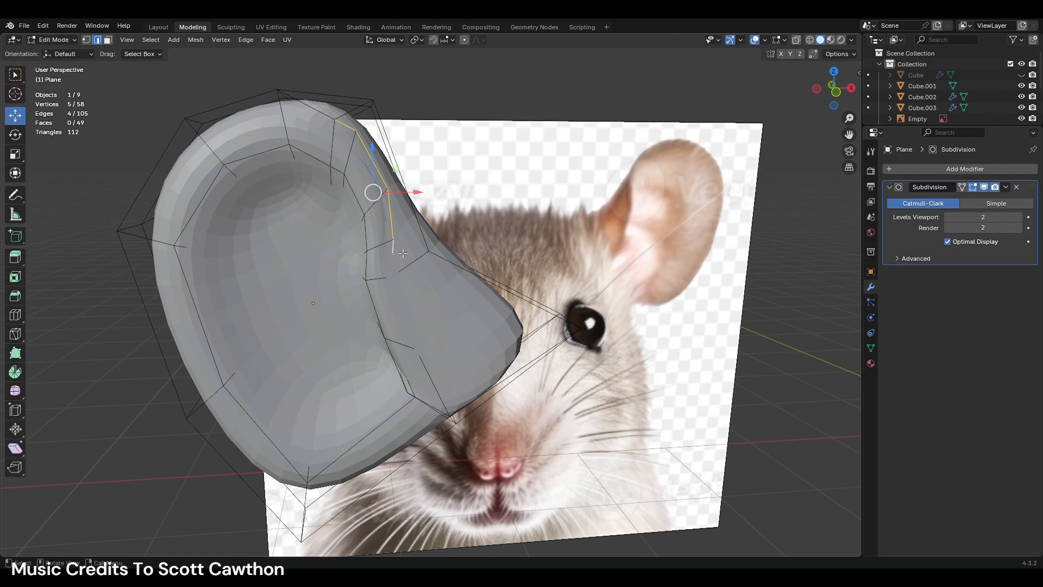
# - Extend the edge selection down to the lower end of the inner fold and shift the selected edges slightly
pyautogui.keyDown('ctrl'); pyautogui.click(429, 371); pyautogui.keyUp('ctrl')
pyautogui.moveTo(421, 291); pyautogui.dragTo(516, 314, button='middle')
pyautogui.moveTo(551, 315); pyautogui.dragTo(565, 321)
pyautogui.moveTo(565, 321); pyautogui.dragTo(468, 298, button='middle')
pyautogui.scroll(5, 469, 297)
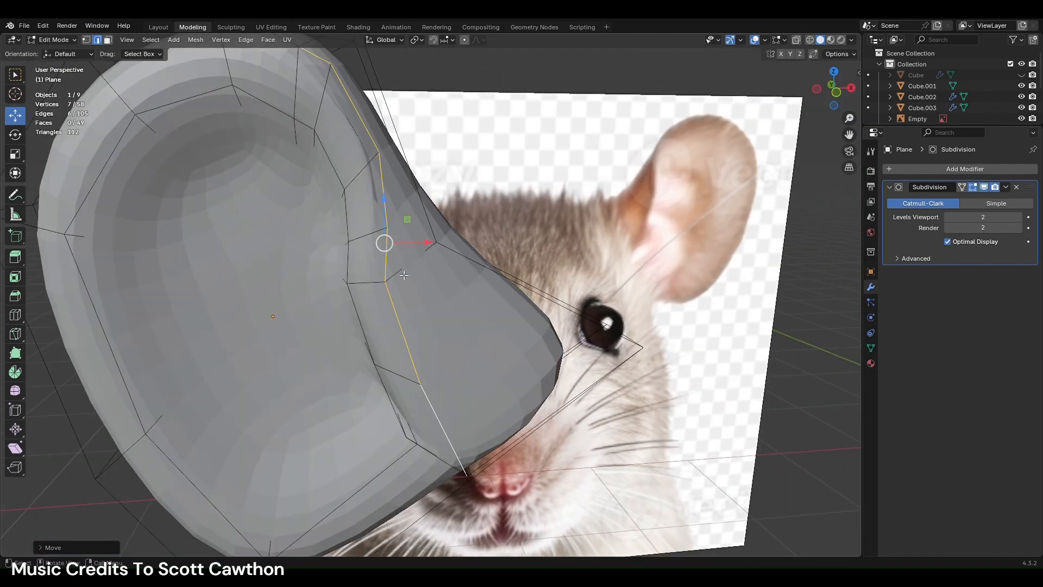
pyautogui.moveTo(423, 244); pyautogui.dragTo(424, 244)
pyautogui.moveTo(428, 244); pyautogui.dragTo(428, 244)
pyautogui.moveTo(428, 245); pyautogui.dragTo(401, 253, button='middle')
pyautogui.hotkey('ctrl', 'z')
# - Select the two upper edges of the inner-fold loop and adjust their position along the X axis
pyautogui.click(315, 221)
pyautogui.keyDown('shift'); pyautogui.click(298, 205); pyautogui.keyUp('shift')
pyautogui.press('g')
pyautogui.press('x')
pyautogui.click(335, 220)
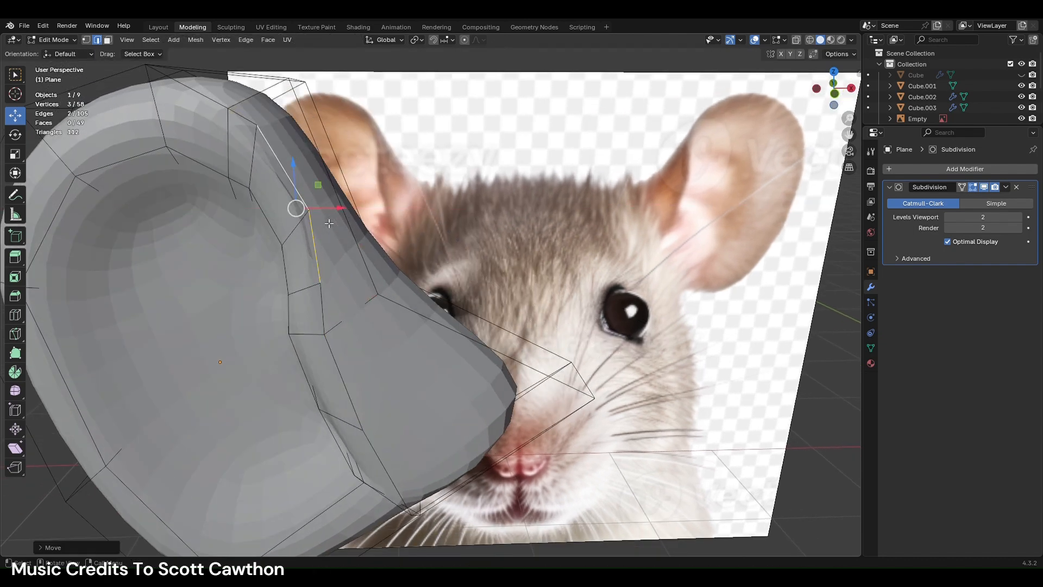
pyautogui.click(356, 224)
pyautogui.press('g')
pyautogui.press('x')
pyautogui.click(337, 219)
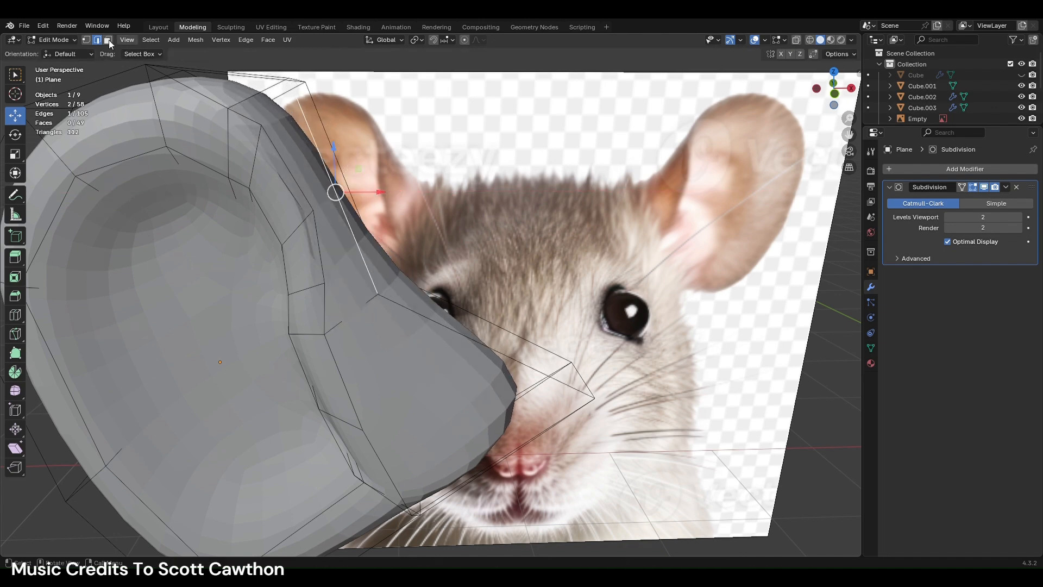
# - Switch to vertex selection and move the upper inner-fold vertex about 0.05 m toward the hollow
pyautogui.click(90, 42)
pyautogui.click(318, 212)
pyautogui.press('g')
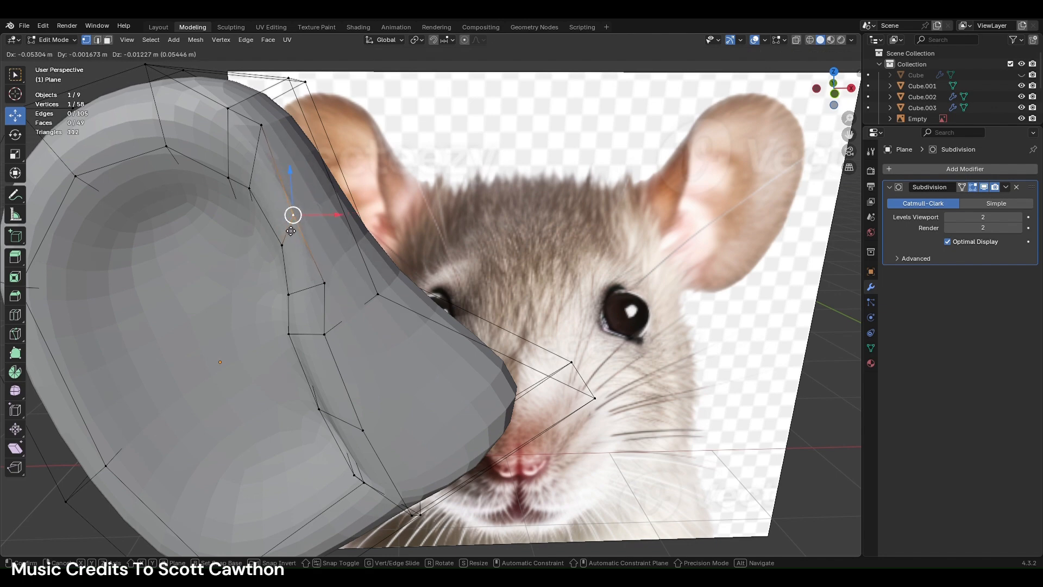
pyautogui.click(291, 231)
# - Return to Object Mode and apply Shade Auto Smooth to the reshaped ear
pyautogui.click(158, 28)
pyautogui.scroll(4, 308, 178)
pyautogui.rightClick(308, 174)
pyautogui.click(299, 178)
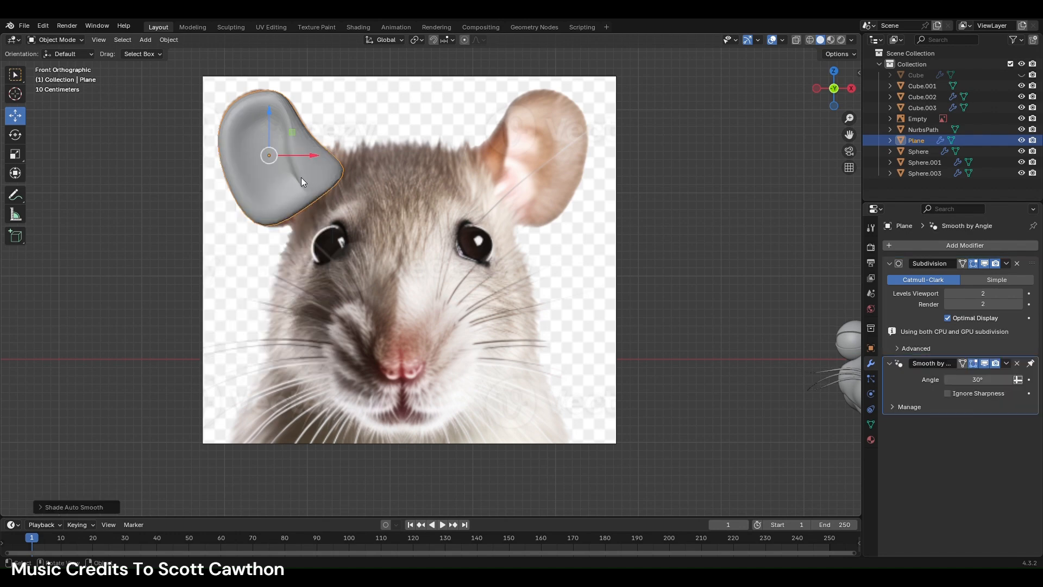
# - Reselect the ear and convert it to a mesh so its modifiers are applied
pyautogui.click(110, 220)
pyautogui.click(269, 168)
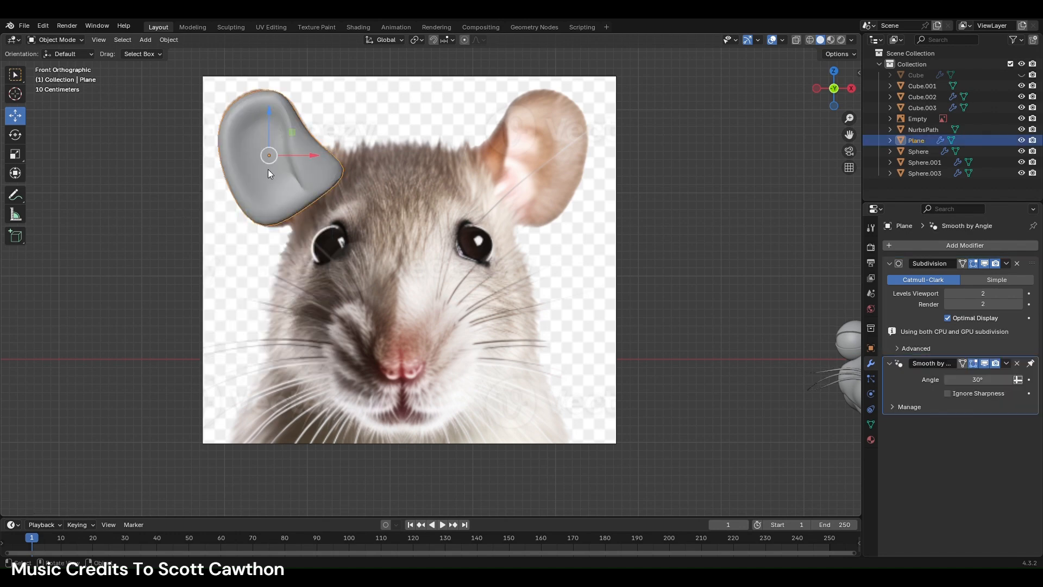
pyautogui.rightClick(299, 140)
pyautogui.moveTo(295, 168)
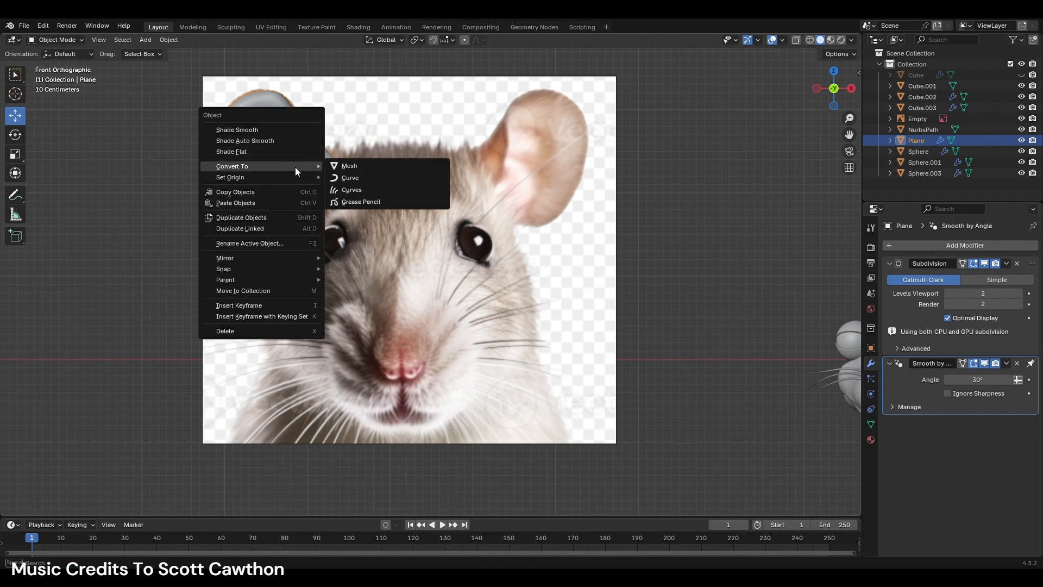
pyautogui.click(335, 166)
# - Open the Sculpting workspace and nudge the ear's inner fold with the Elastic Grab brush
pyautogui.click(223, 26)
pyautogui.scroll(-3, 311, 213)
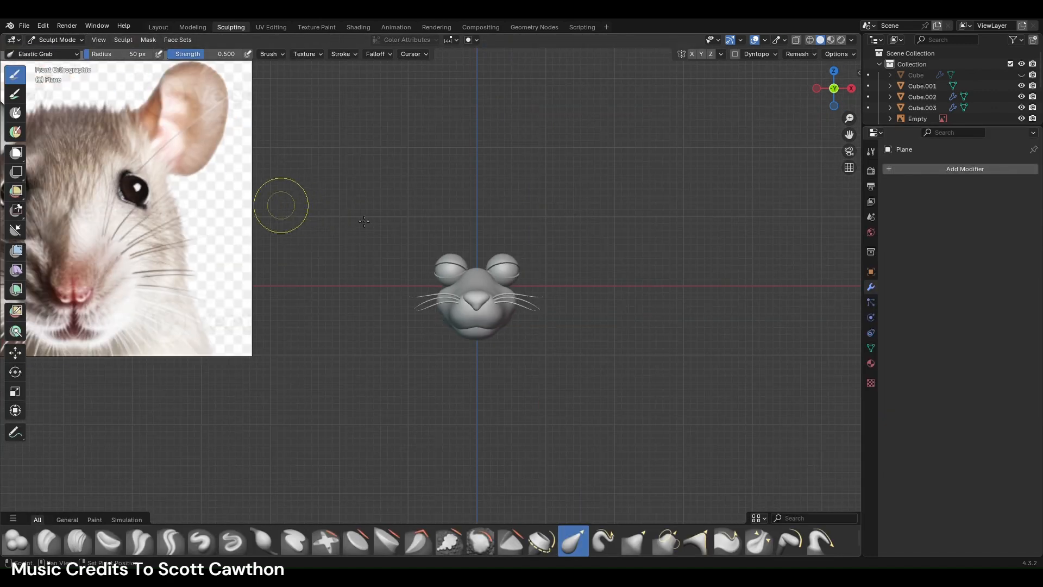
pyautogui.scroll(4, 455, 324)
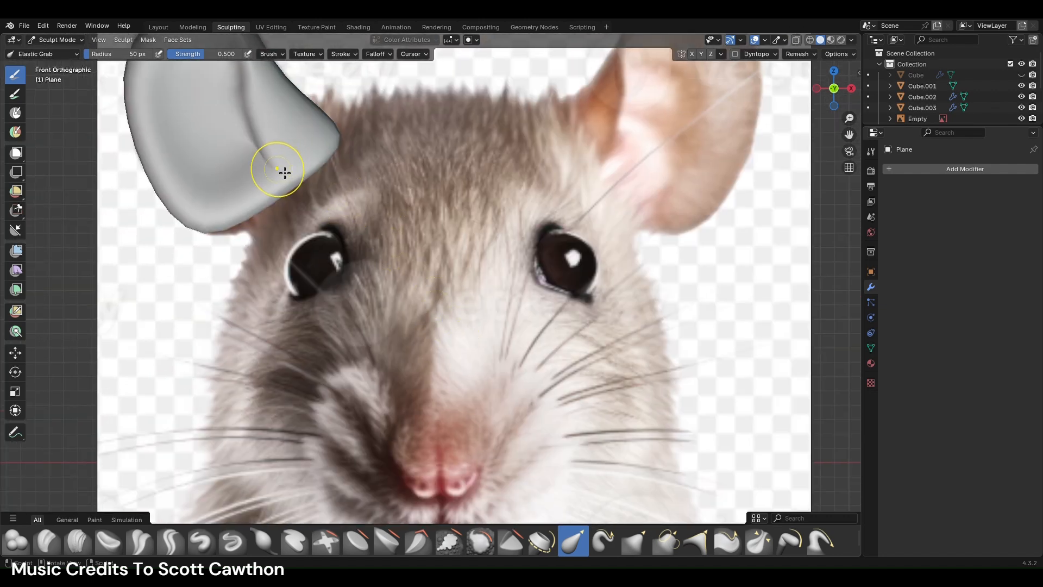
pyautogui.scroll(-2, 302, 173)
pyautogui.moveTo(302, 173)
pyautogui.mouseDown()
pyautogui.moveTo(316, 163)
pyautogui.moveTo(295, 167)
pyautogui.mouseUp()
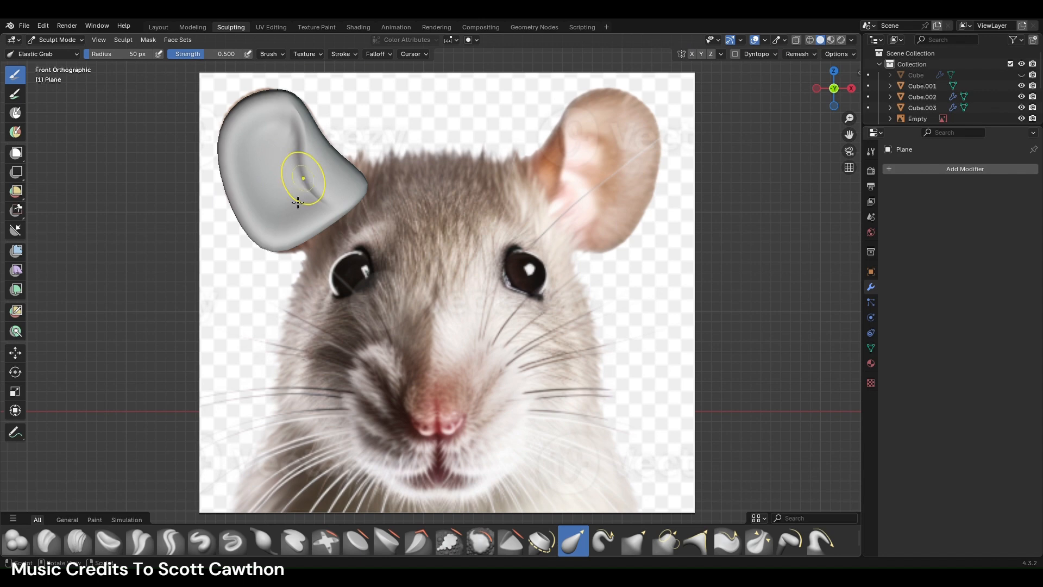
# - Turn on X mirroring and try pulling the ear's thin side profile with the Elastic Grab brush
pyautogui.click(816, 88)
pyautogui.click(692, 54)
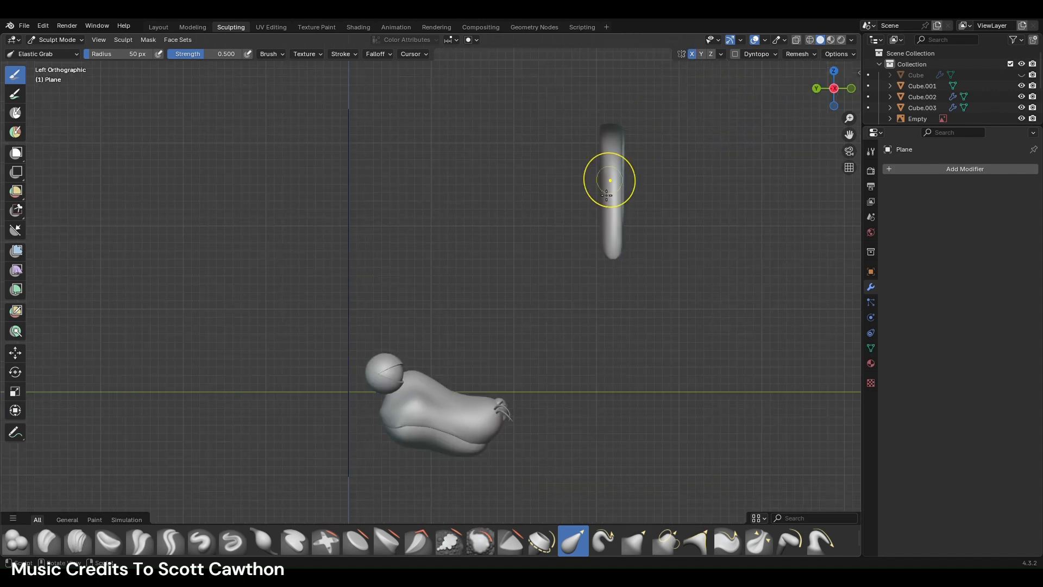
pyautogui.moveTo(601, 187); pyautogui.dragTo(598, 196)
pyautogui.hotkey('ctrl', 'z')
pyautogui.scroll(-2, 589, 256)
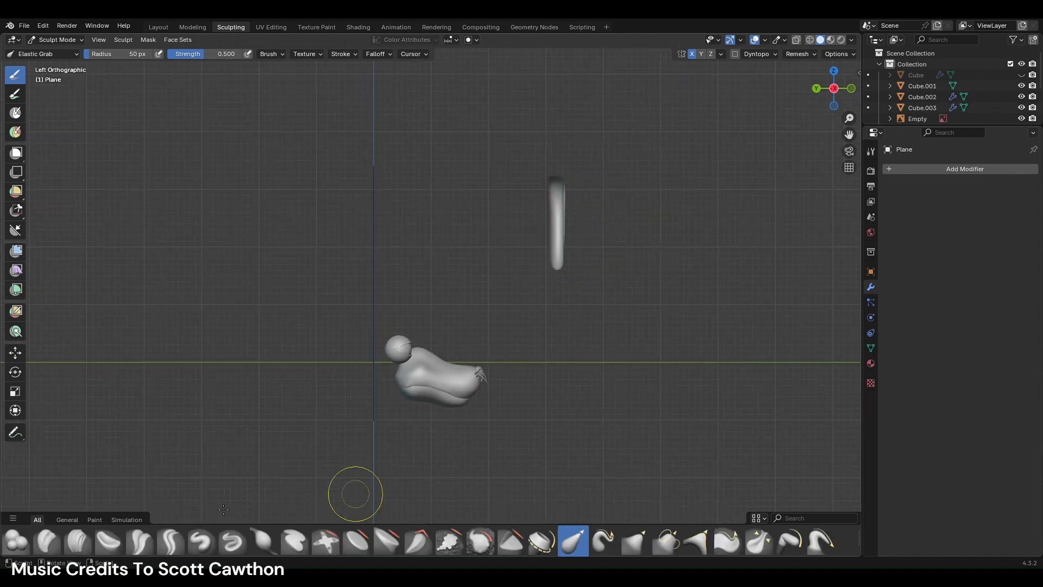
# - Try test strokes on the ear's side with the Blob and Draw Sharp brushes, undoing each one
pyautogui.click(18, 539)
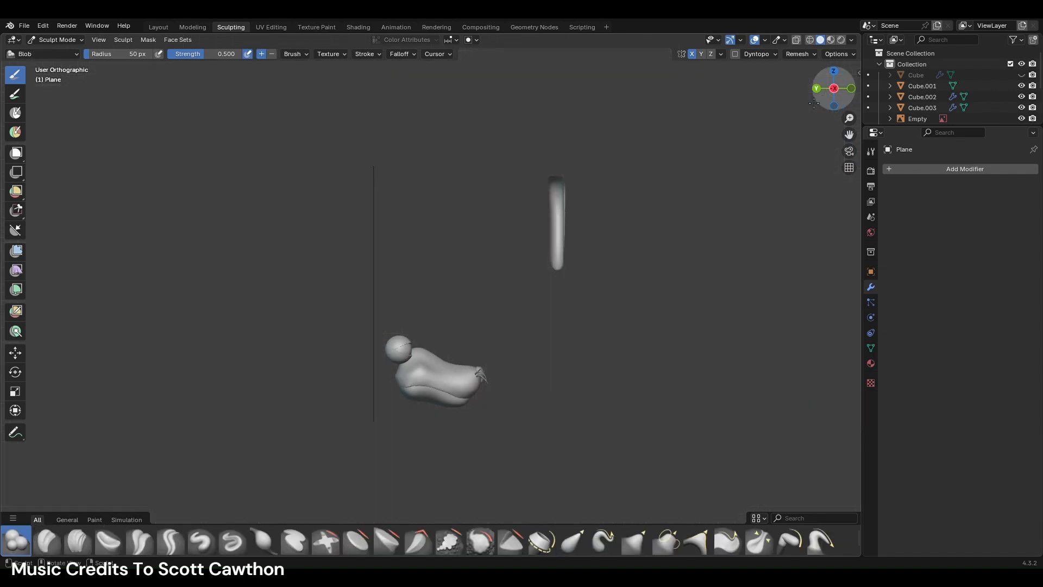
pyautogui.click(817, 88)
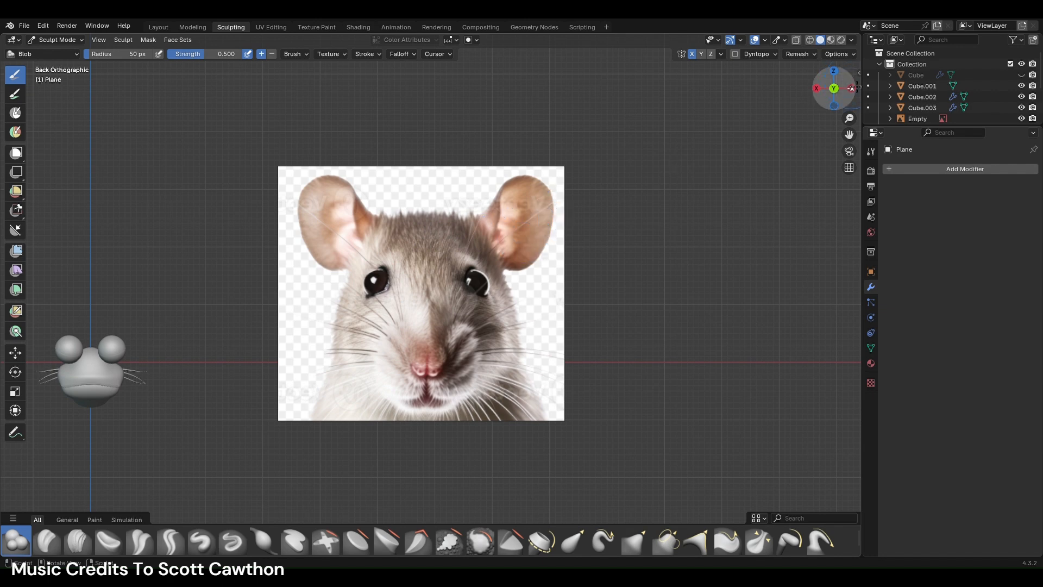
pyautogui.click(852, 88)
pyautogui.moveTo(620, 216); pyautogui.dragTo(594, 221, button='middle')
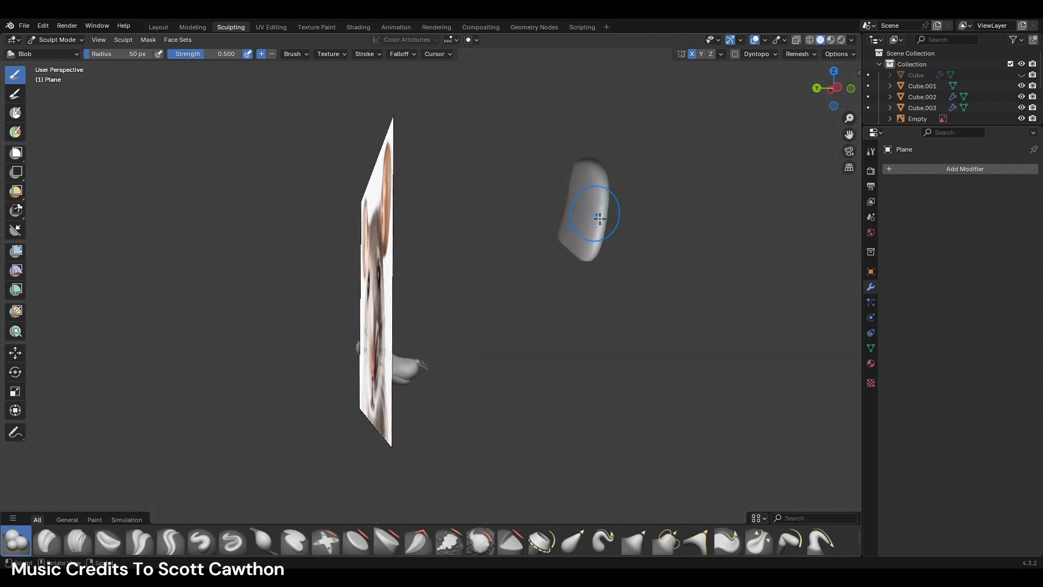
pyautogui.hotkey('ctrl', 'z')
pyautogui.click(232, 541)
pyautogui.moveTo(598, 233); pyautogui.dragTo(587, 235)
pyautogui.hotkey('ctrl', 'z')
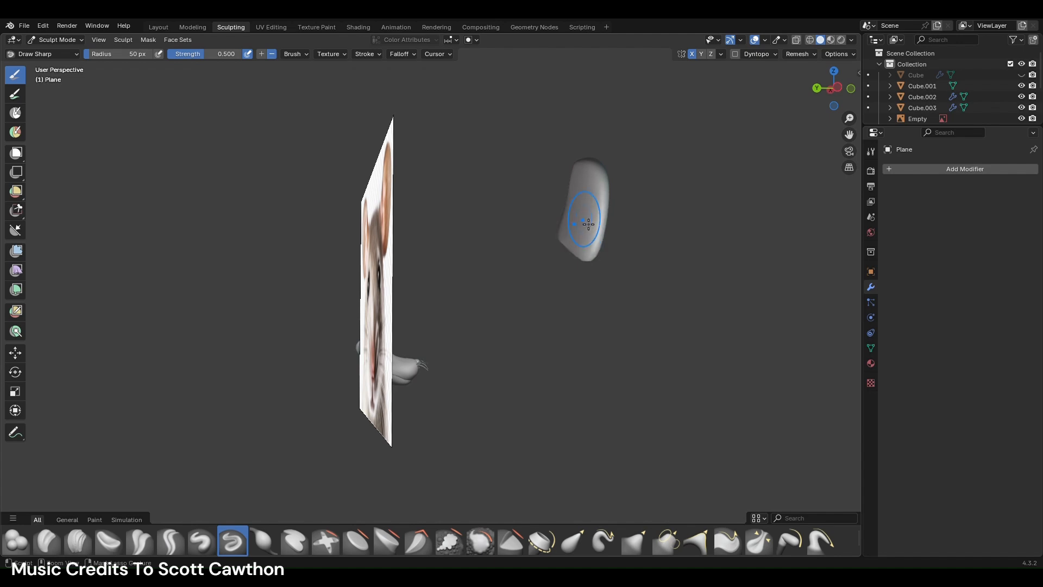
# - Switch to the Modeling workspace and recalculate the normals of the whole ear mesh
pyautogui.click(193, 27)
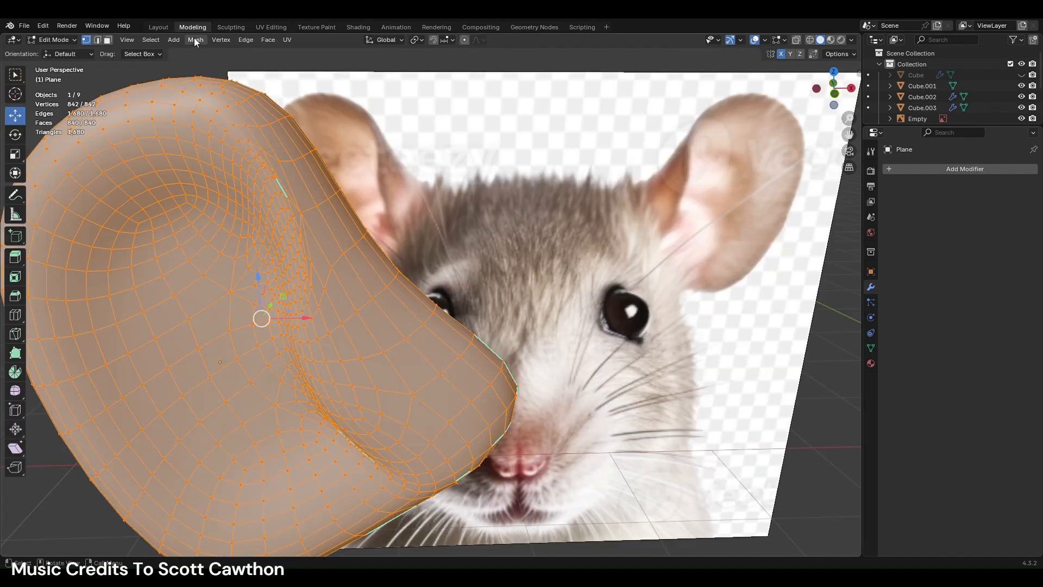
pyautogui.click(194, 39)
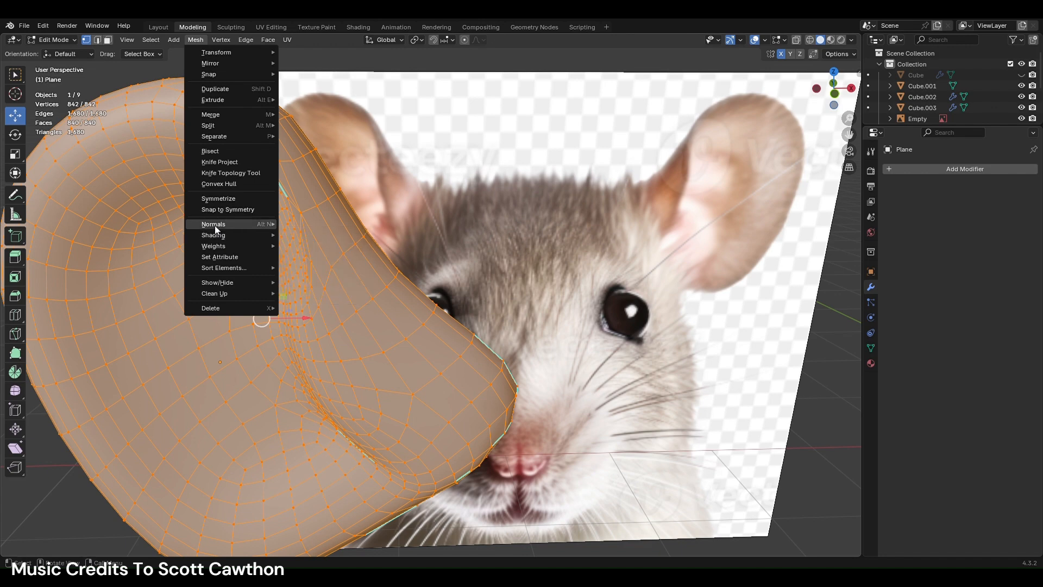
pyautogui.moveTo(214, 225)
pyautogui.click(326, 235)
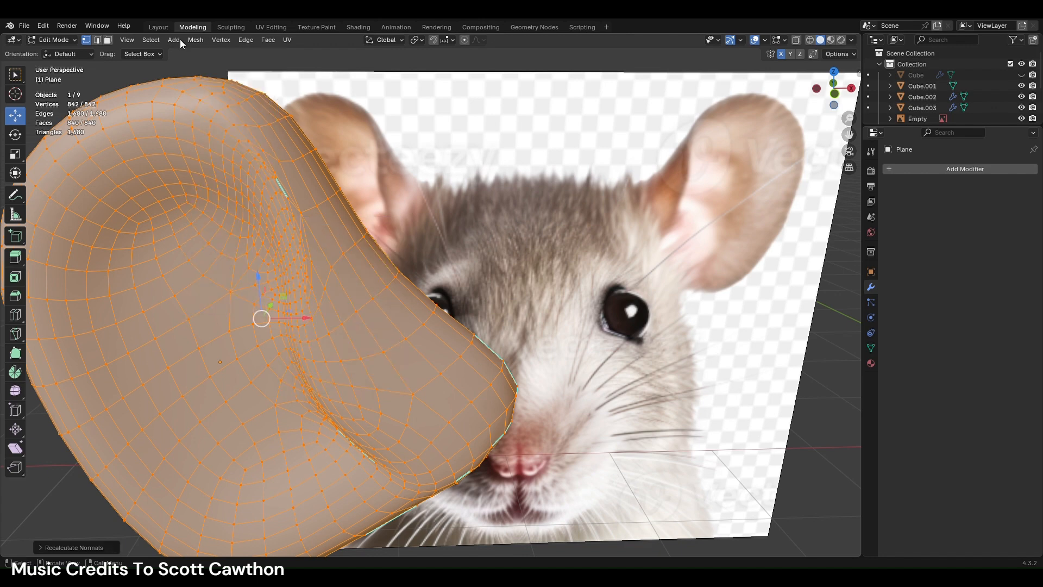
# - Return to the Sculpting workspace and try a Blob brush stroke on the ear's side
pyautogui.click(231, 27)
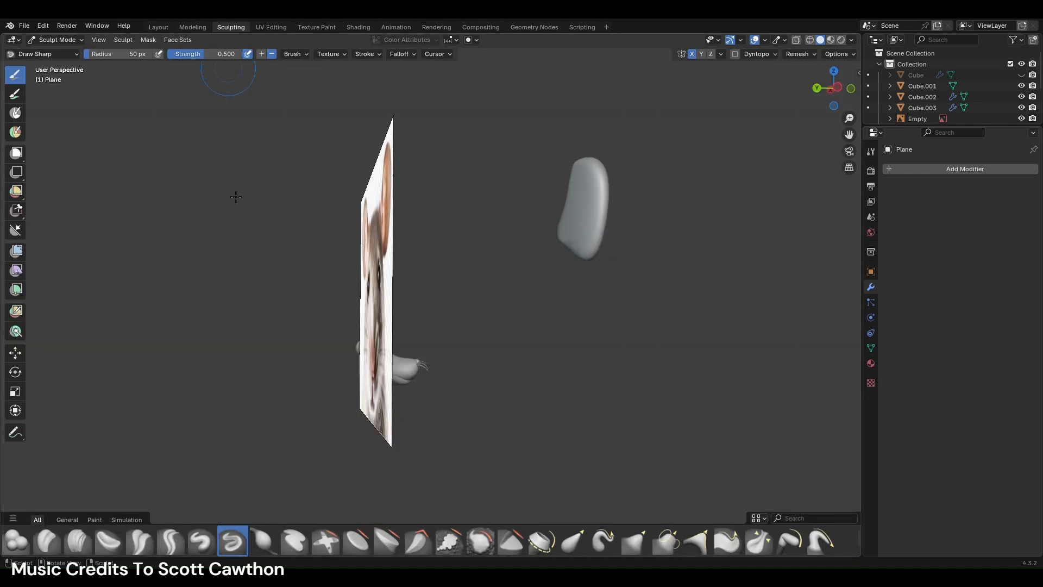
pyautogui.click(12, 538)
pyautogui.moveTo(600, 226); pyautogui.dragTo(582, 209)
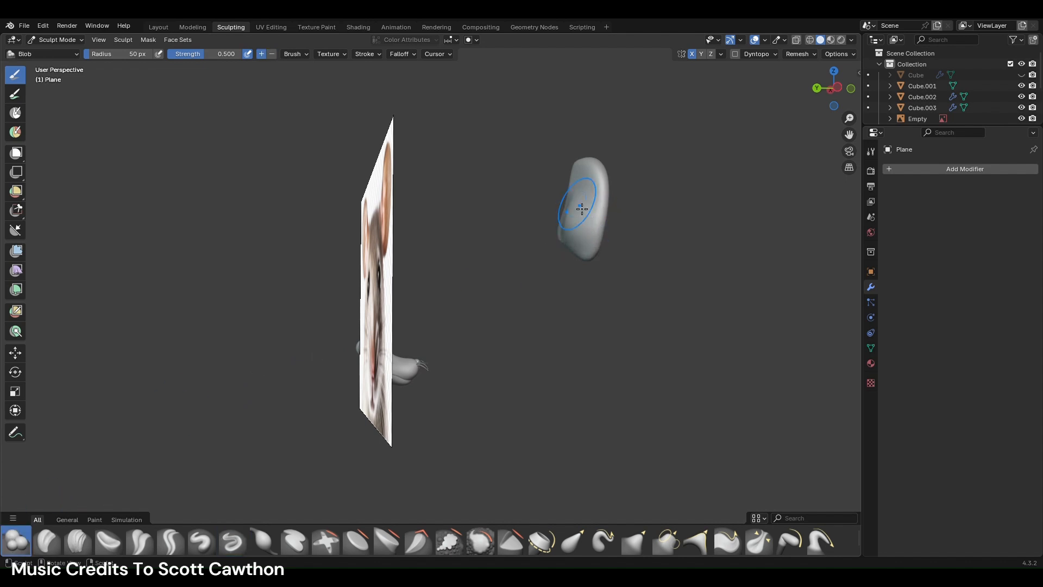
pyautogui.keyDown('ctrl'); pyautogui.click(582, 210); pyautogui.keyUp('ctrl')
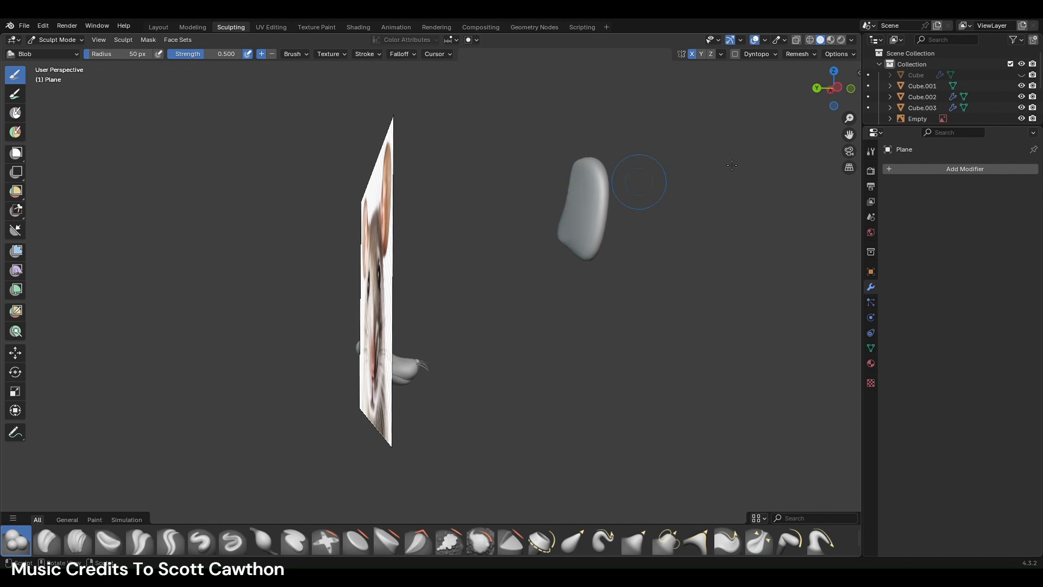
# - Reshape the ear's profile in side view with several Elastic Grab strokes
pyautogui.click(852, 89)
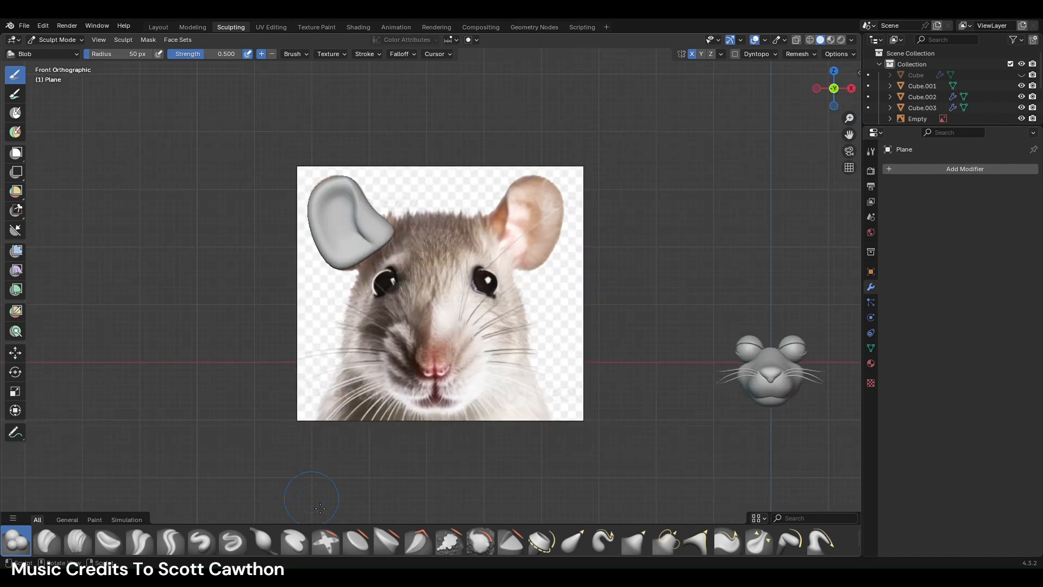
pyautogui.click(568, 543)
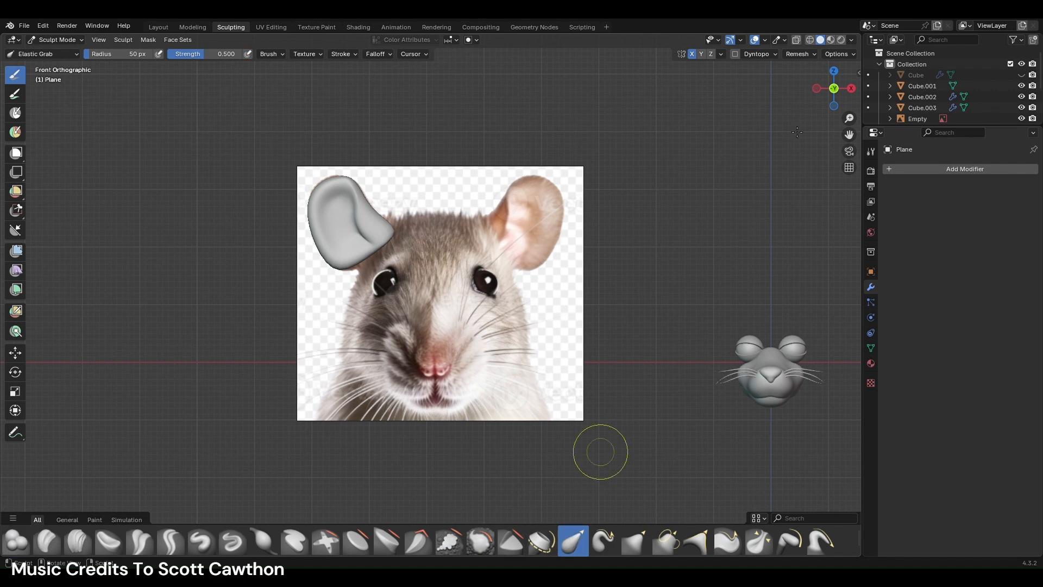
pyautogui.click(816, 88)
pyautogui.scroll(-1, 541, 244)
pyautogui.moveTo(533, 242); pyautogui.dragTo(523, 251)
pyautogui.moveTo(534, 200)
pyautogui.mouseDown()
pyautogui.moveTo(549, 200)
pyautogui.moveTo(532, 221)
pyautogui.moveTo(546, 223)
pyautogui.moveTo(544, 263)
pyautogui.moveTo(545, 250)
pyautogui.mouseUp()
pyautogui.scroll(1, 533, 221)
pyautogui.moveTo(550, 204); pyautogui.dragTo(540, 182)
# - Turn off X mirroring, sculpt the ear's side with the Blob brush, and select the Smooth brush
pyautogui.moveTo(541, 182); pyautogui.dragTo(437, 244, button='middle')
pyautogui.click(17, 541)
pyautogui.moveTo(510, 163); pyautogui.dragTo(542, 129, button='middle')
pyautogui.click(693, 54)
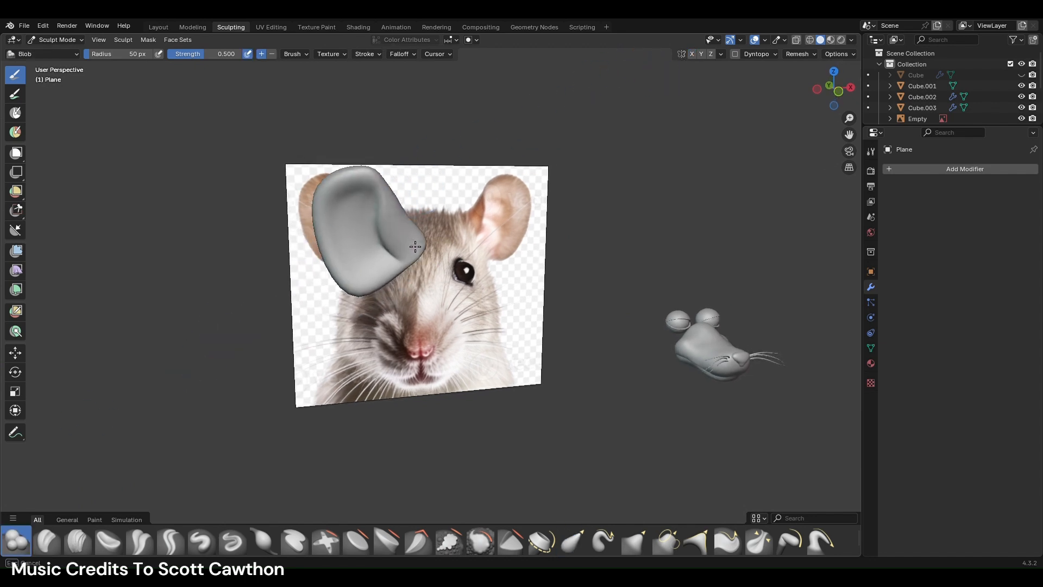
pyautogui.moveTo(426, 255); pyautogui.dragTo(451, 195, button='middle')
pyautogui.moveTo(471, 237); pyautogui.dragTo(570, 242, button='middle')
pyautogui.moveTo(571, 242)
pyautogui.mouseDown()
pyautogui.moveTo(587, 221)
pyautogui.moveTo(565, 230)
pyautogui.moveTo(586, 257)
pyautogui.mouseUp()
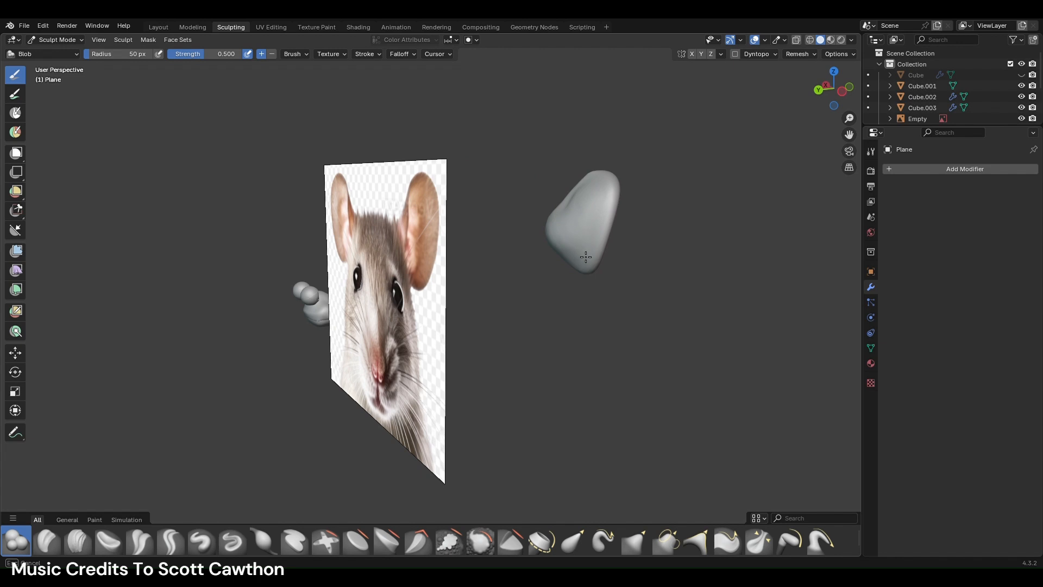
pyautogui.moveTo(586, 222); pyautogui.dragTo(556, 241)
pyautogui.click(481, 541)
pyautogui.moveTo(543, 233)
pyautogui.mouseDown(button='middle')
pyautogui.moveTo(535, 168)
pyautogui.moveTo(435, 163)
pyautogui.moveTo(359, 120)
pyautogui.moveTo(278, 43)
pyautogui.mouseUp(button='middle')
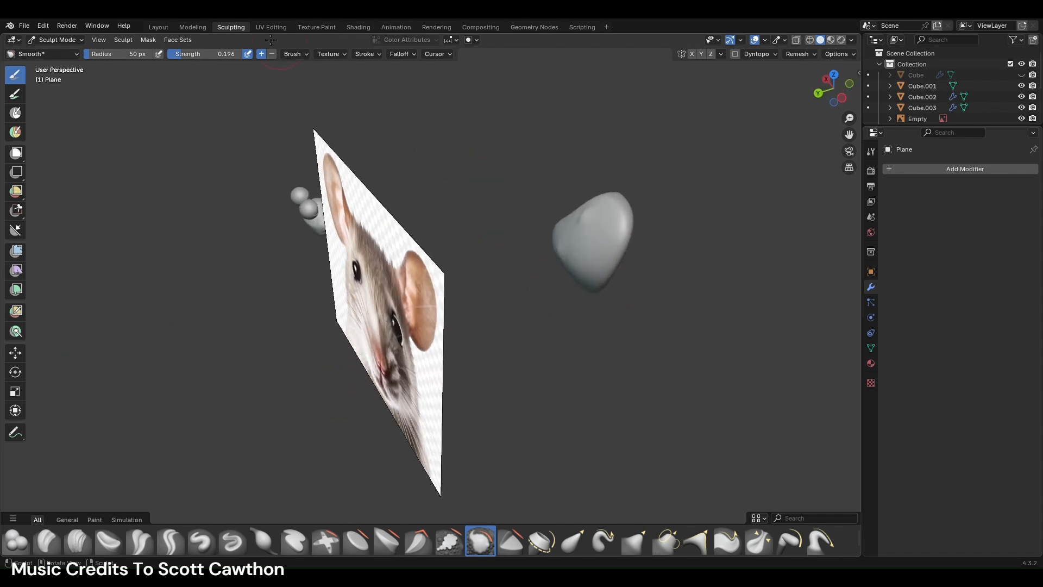
# - In the Modeling workspace, select the pinched cluster of faces on the back of the ear and delete those faces
pyautogui.click(204, 27)
pyautogui.moveTo(328, 157)
pyautogui.mouseDown(button='middle')
pyautogui.moveTo(603, 247)
pyautogui.moveTo(642, 230)
pyautogui.mouseUp(button='middle')
pyautogui.moveTo(620, 264); pyautogui.dragTo(414, 390, button='middle')
pyautogui.scroll(6, 414, 389)
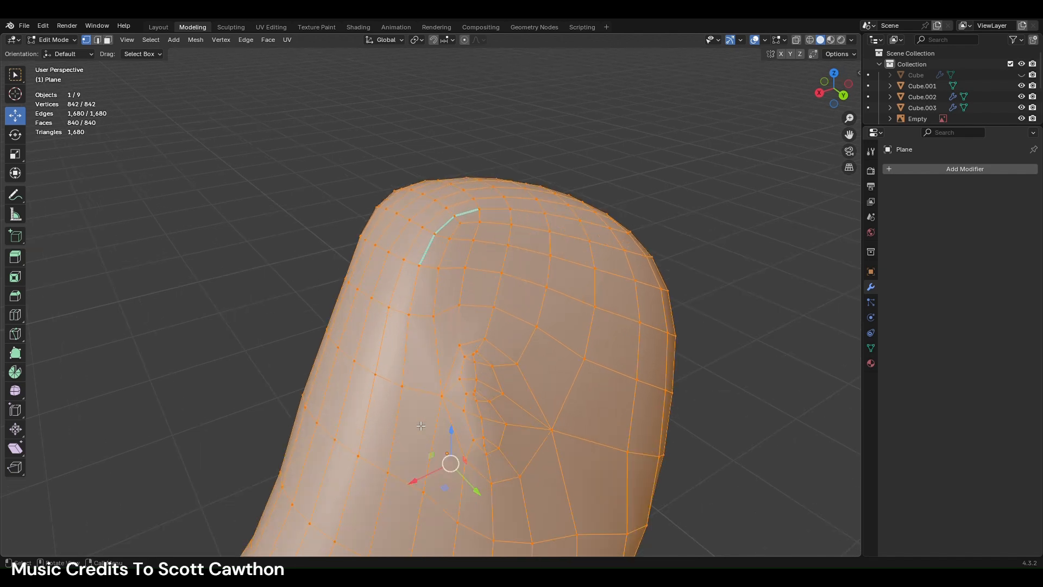
pyautogui.click(109, 40)
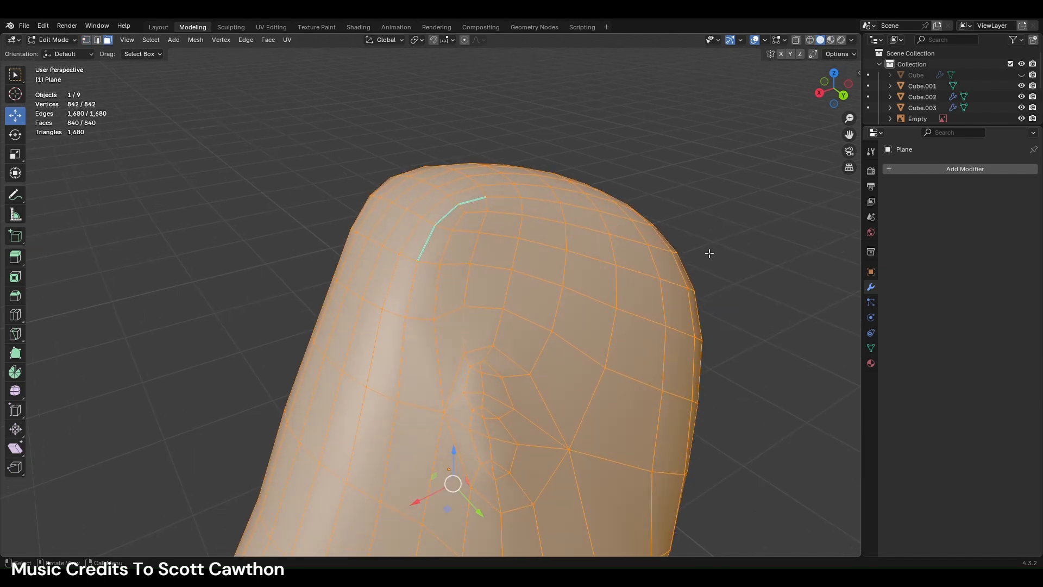
pyautogui.click(711, 251)
pyautogui.keyDown('alt'); pyautogui.click(521, 378); pyautogui.keyUp('alt')
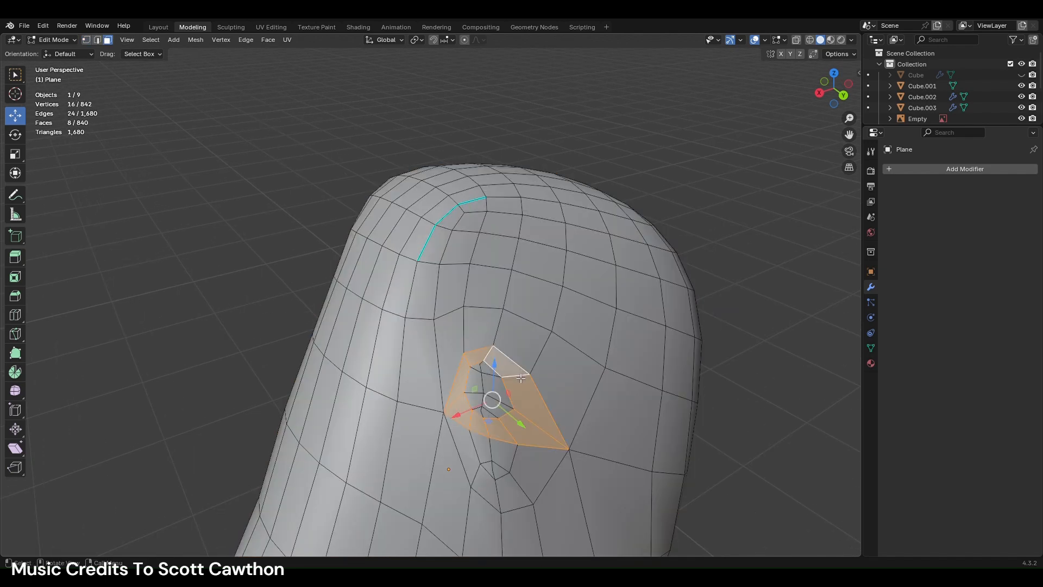
pyautogui.keyDown('alt'); pyautogui.keyDown('shift'); pyautogui.click(521, 493); pyautogui.keyUp('shift'); pyautogui.keyUp('alt')
pyautogui.keyDown('shift'); pyautogui.moveTo(528, 493); pyautogui.dragTo(483, 380); pyautogui.keyUp('shift')
pyautogui.rightClick(545, 439)
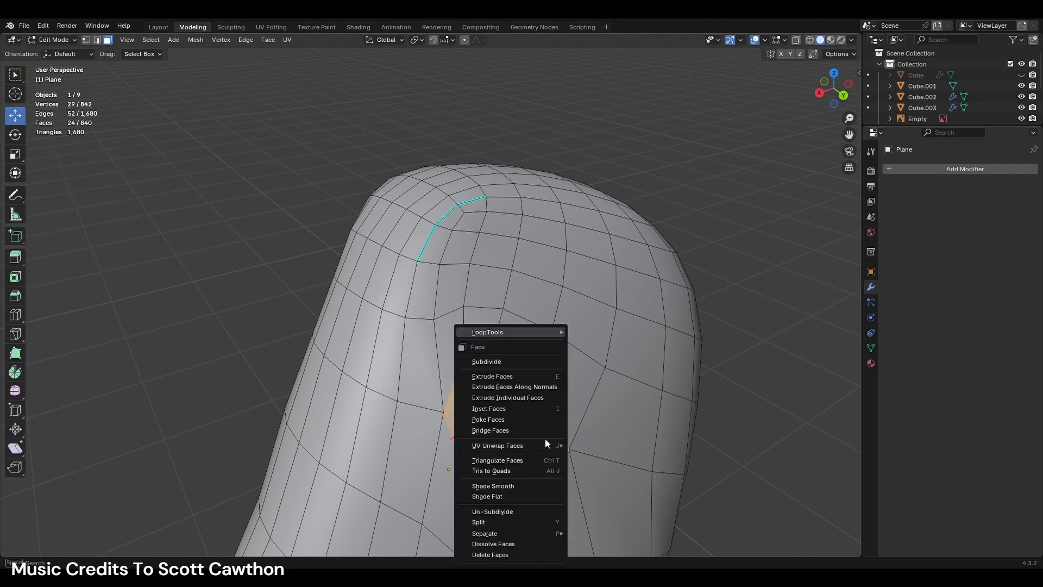
pyautogui.click(504, 552)
# - Create an edge between the upper and lower rim vertices of the hole in the ear's back
pyautogui.moveTo(359, 304); pyautogui.dragTo(355, 281, button='middle')
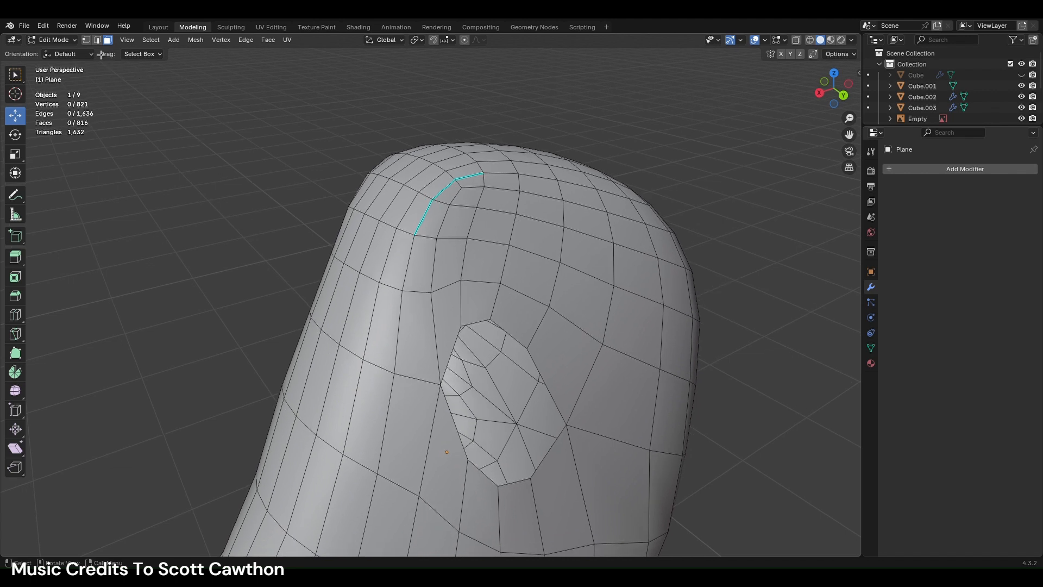
pyautogui.keyDown('shift'); pyautogui.click(490, 319); pyautogui.keyUp('shift')
pyautogui.keyDown('shift'); pyautogui.click(498, 486); pyautogui.keyUp('shift')
pyautogui.rightClick(497, 487)
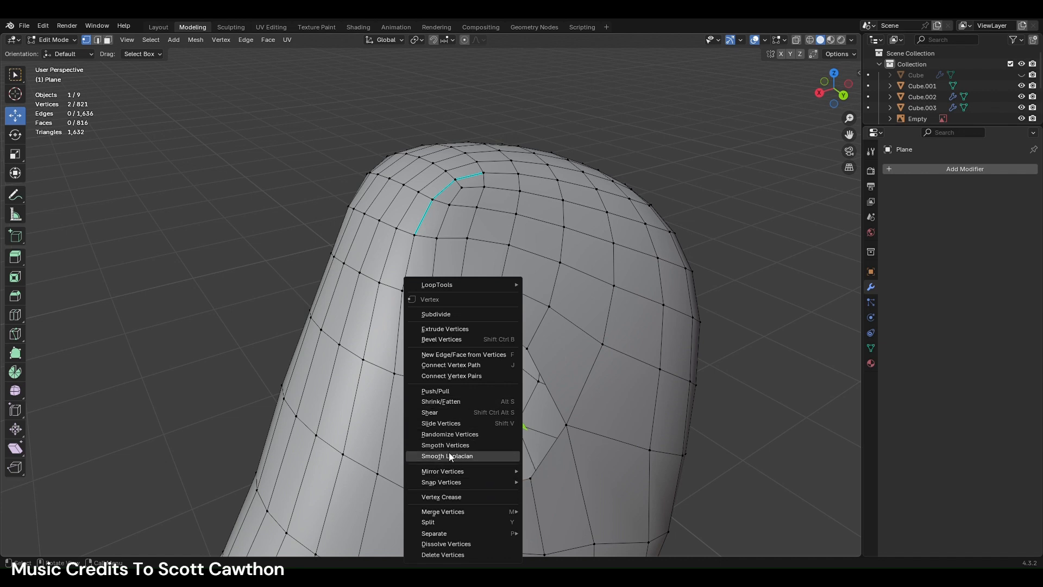
pyautogui.click(461, 356)
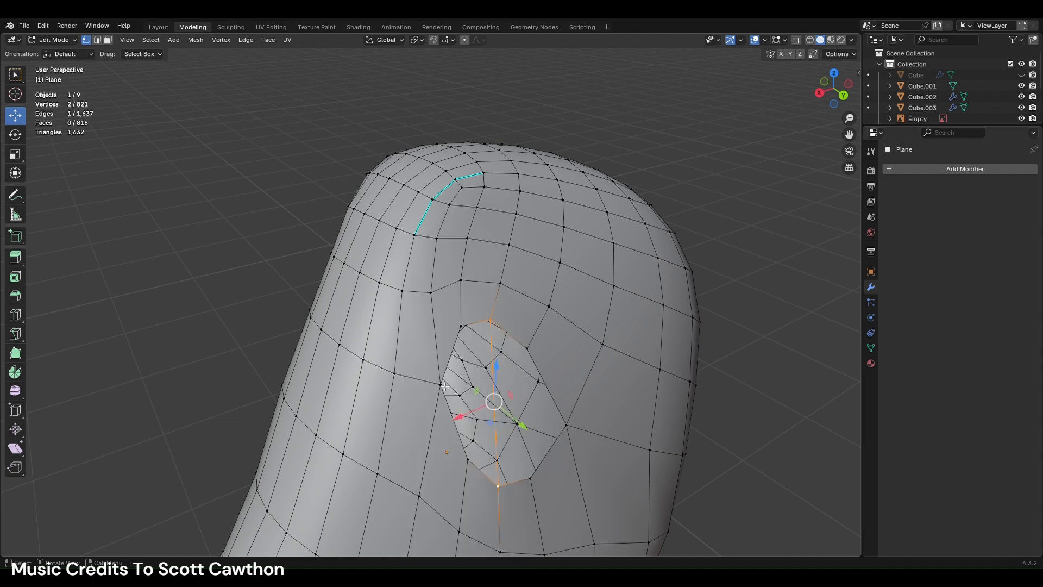
# - Create a crosswise edge joining the two opposite side vertices of the hole's rim
pyautogui.click(441, 385)
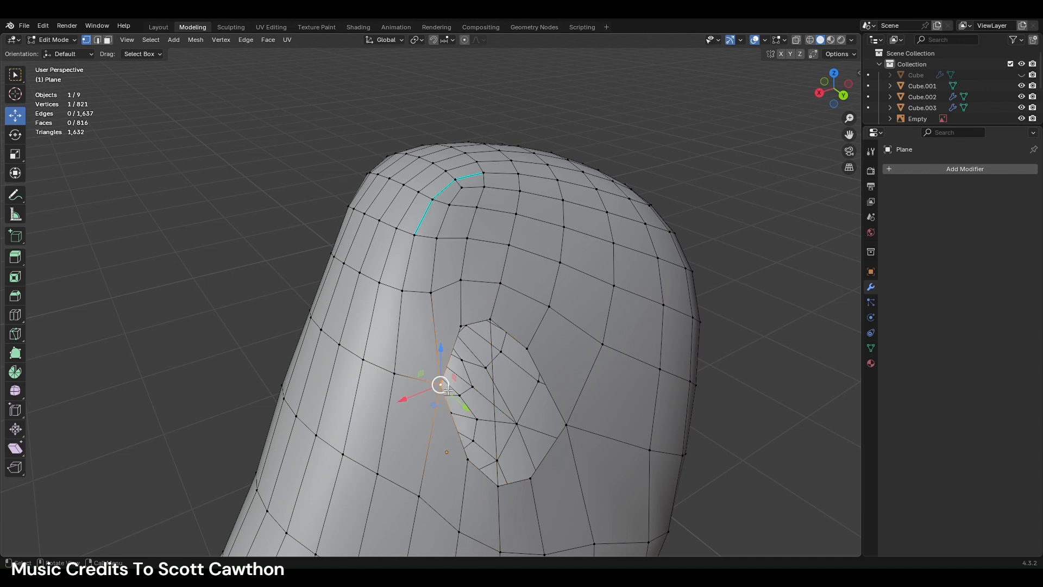
pyautogui.keyDown('shift'); pyautogui.click(567, 429); pyautogui.keyUp('shift')
pyautogui.rightClick(567, 428)
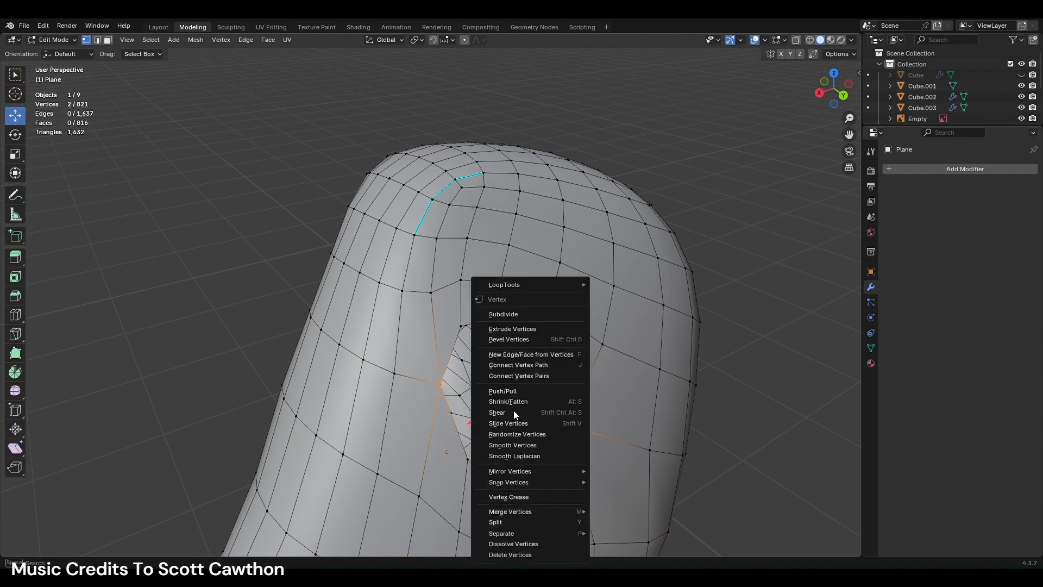
pyautogui.click(510, 356)
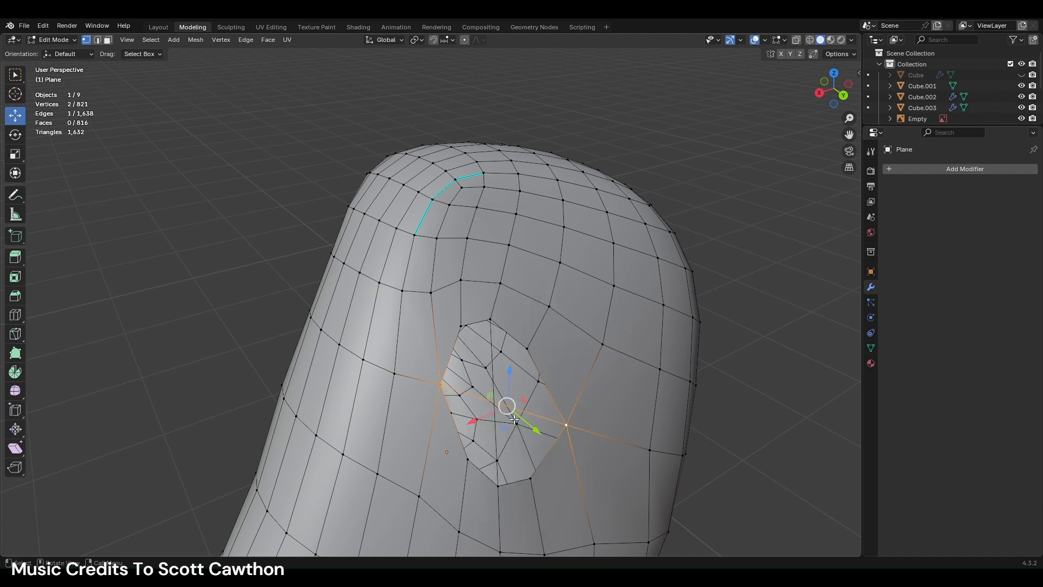
pyautogui.click(495, 404)
pyautogui.click(498, 402)
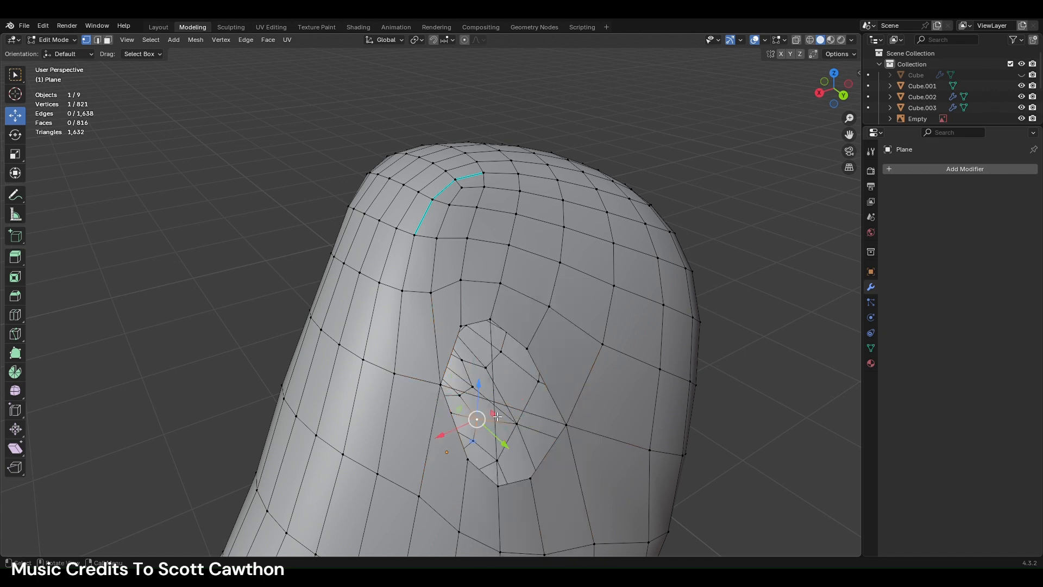
pyautogui.press('g')
# - Add a second lengthwise edge across the hole between the next pair of upper and lower rim vertices
pyautogui.keyDown('ctrl'); pyautogui.click(532, 351); pyautogui.keyUp('ctrl')
pyautogui.keyDown('shift'); pyautogui.click(531, 482); pyautogui.keyUp('shift')
pyautogui.rightClick(540, 479)
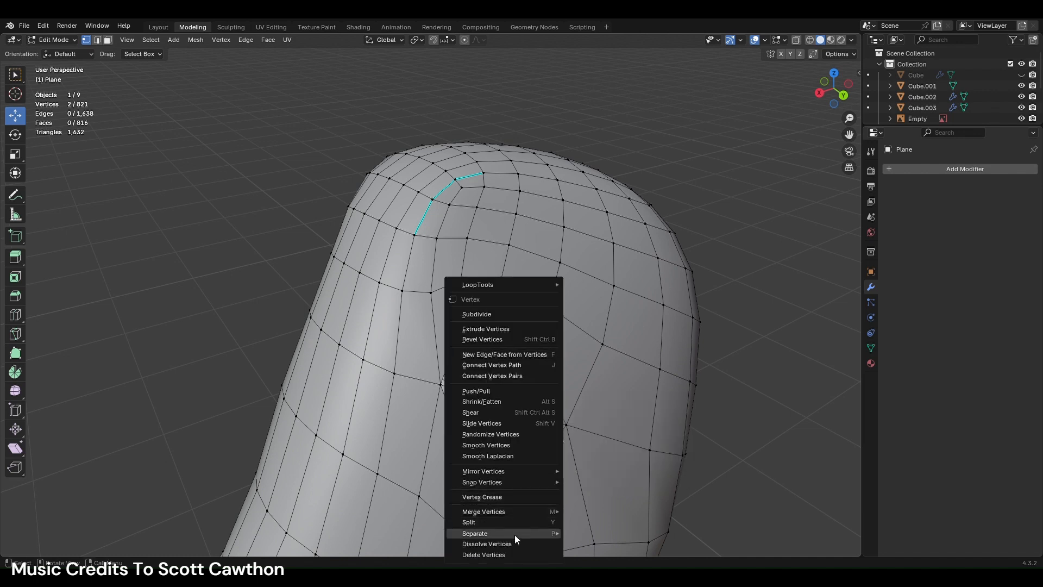
pyautogui.click(491, 354)
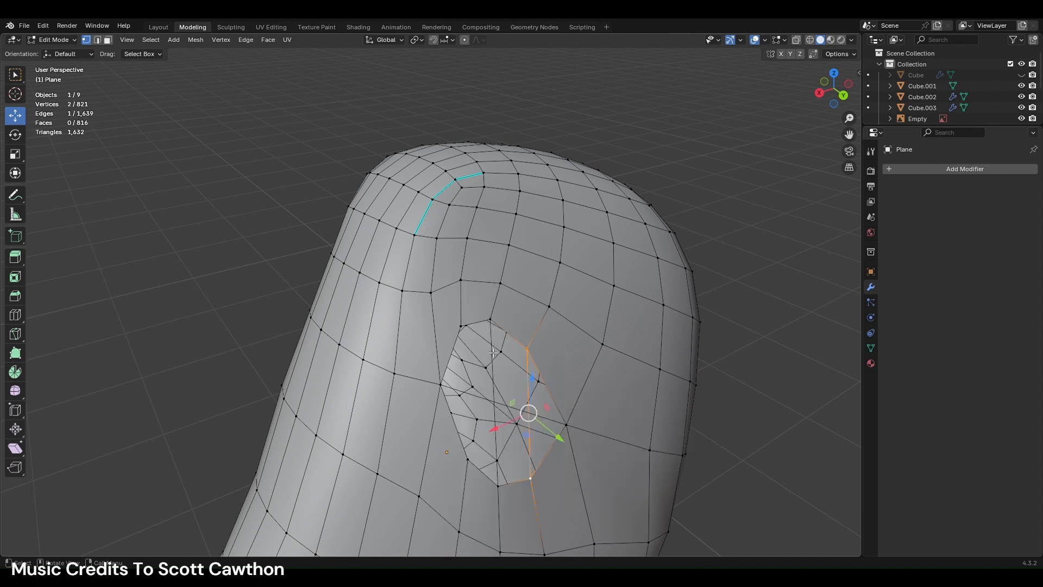
# - Create another lengthwise edge across the hole, joining the remaining upper and lower rim vertices near its inner side
pyautogui.hotkey('ctrl', 'z')
pyautogui.rightClick(466, 472)
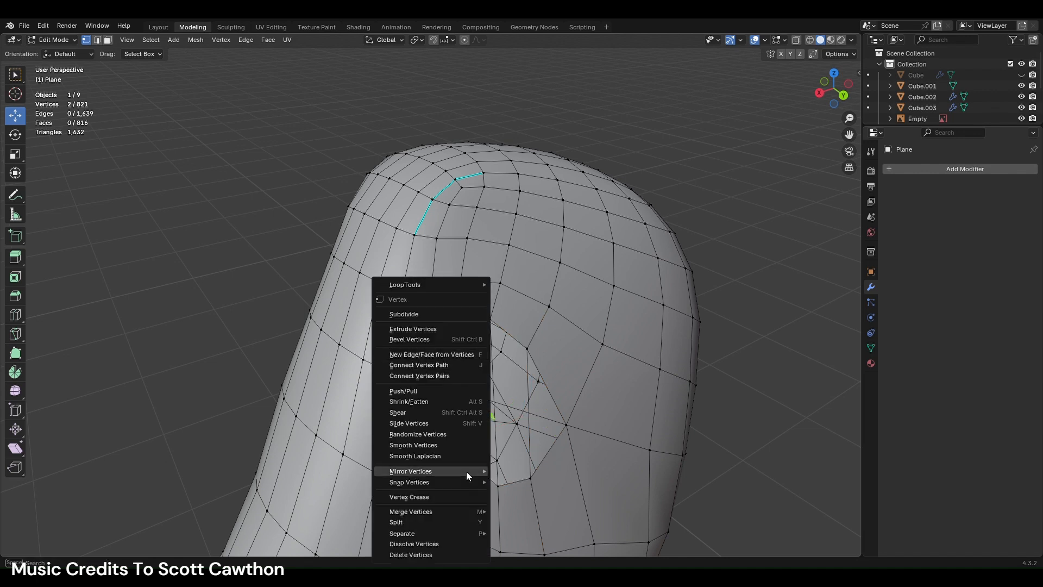
pyautogui.click(438, 354)
# - Select the bridging edges across the hole together with its rim, and subdivide them
pyautogui.click(98, 40)
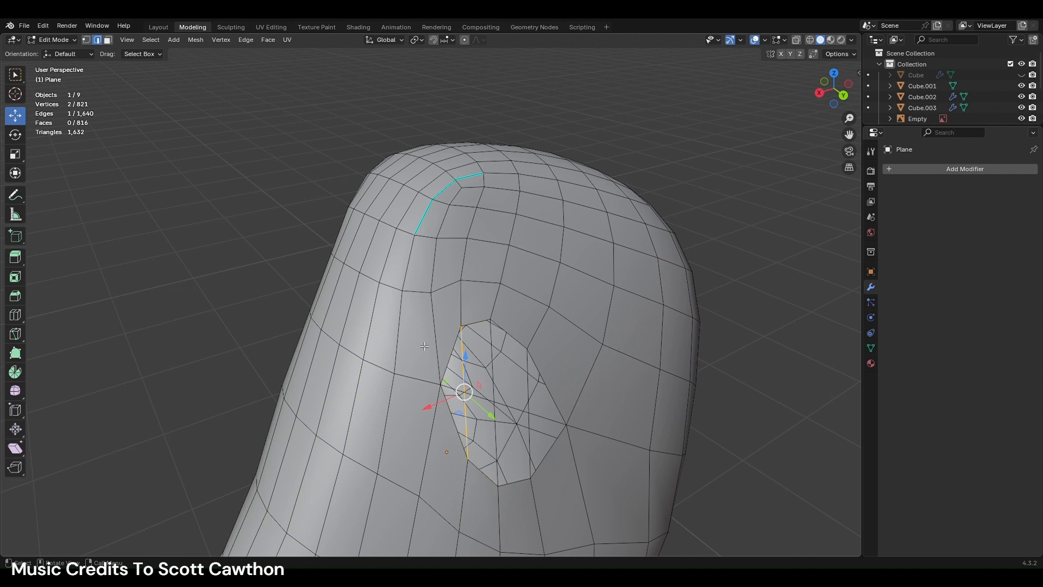
pyautogui.scroll(2, 490, 404)
pyautogui.click(481, 323)
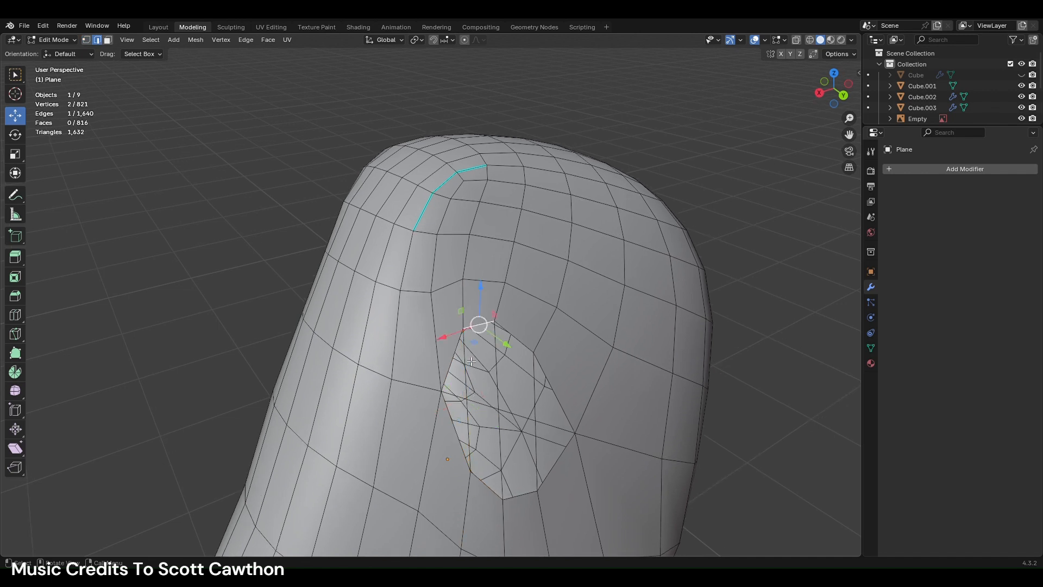
pyautogui.keyDown('shift'); pyautogui.click(467, 369); pyautogui.keyUp('shift')
pyautogui.keyDown('shift'); pyautogui.click(477, 402); pyautogui.keyUp('shift')
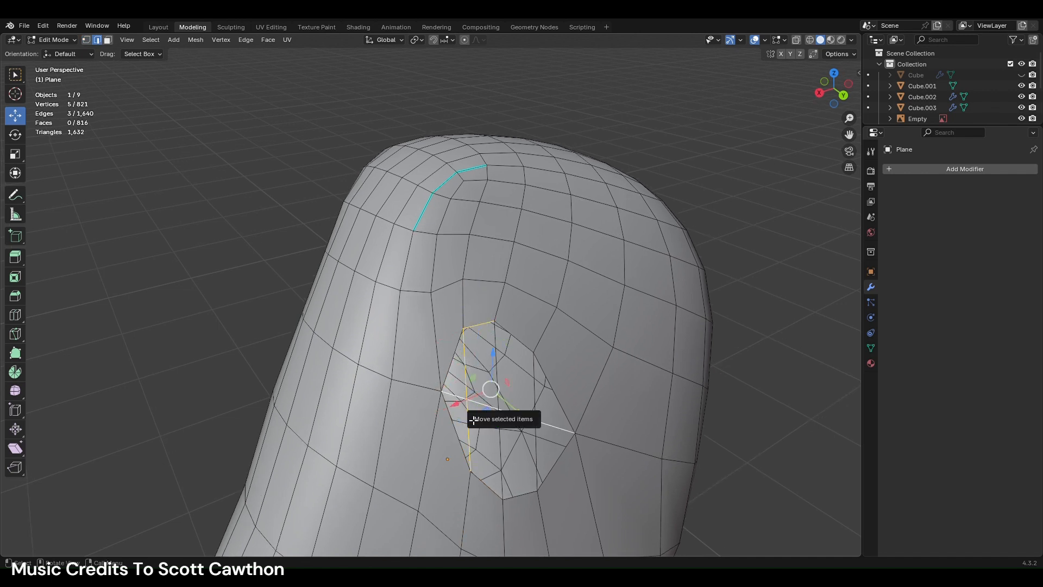
pyautogui.keyDown('shift'); pyautogui.click(499, 423); pyautogui.keyUp('shift')
pyautogui.keyDown('shift'); pyautogui.click(536, 418); pyautogui.keyUp('shift')
pyautogui.rightClick(559, 416)
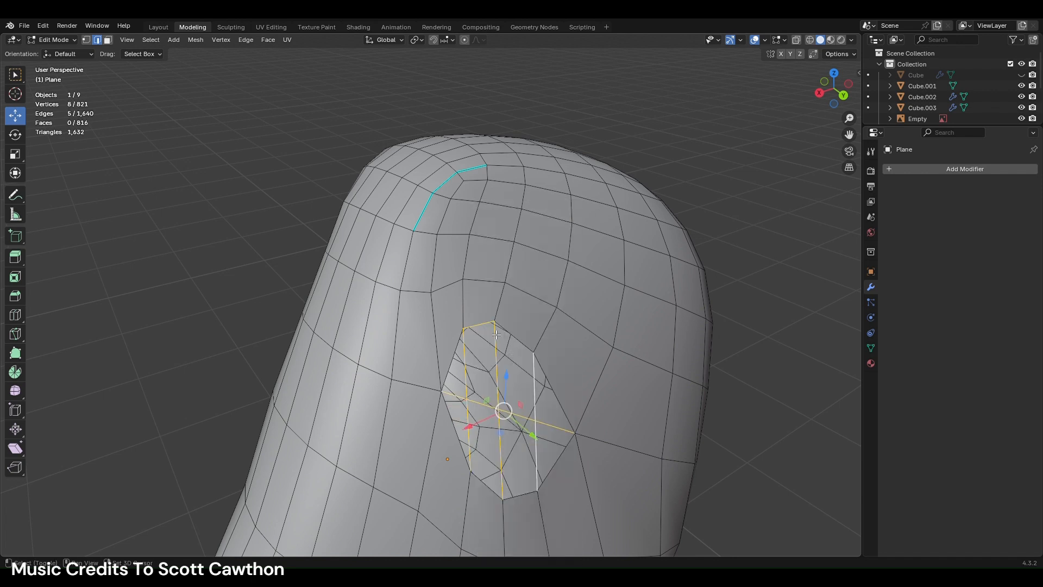
pyautogui.keyDown('shift'); pyautogui.click(479, 326); pyautogui.keyUp('shift')
pyautogui.click(86, 40)
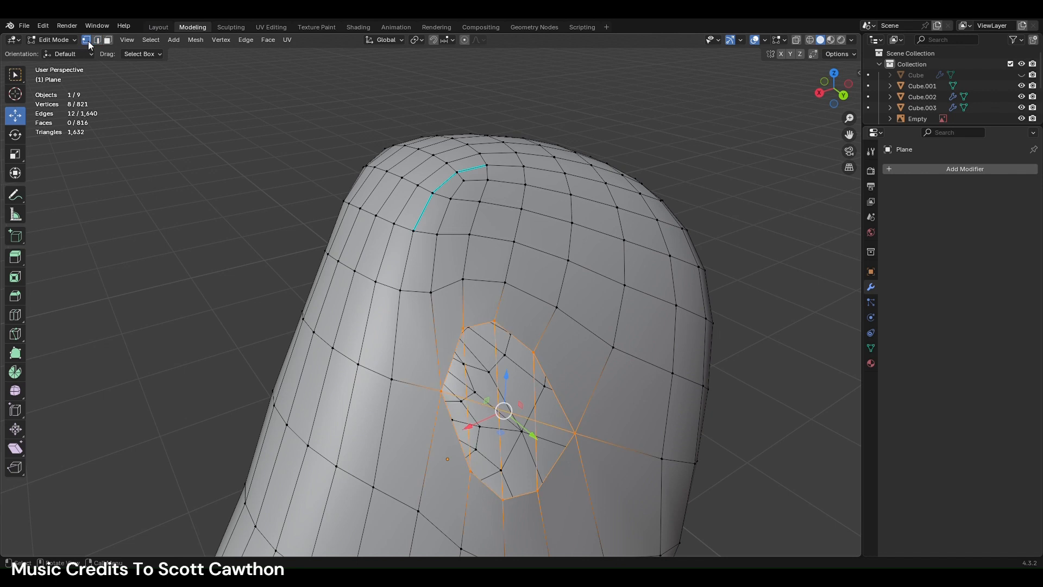
pyautogui.rightClick(590, 341)
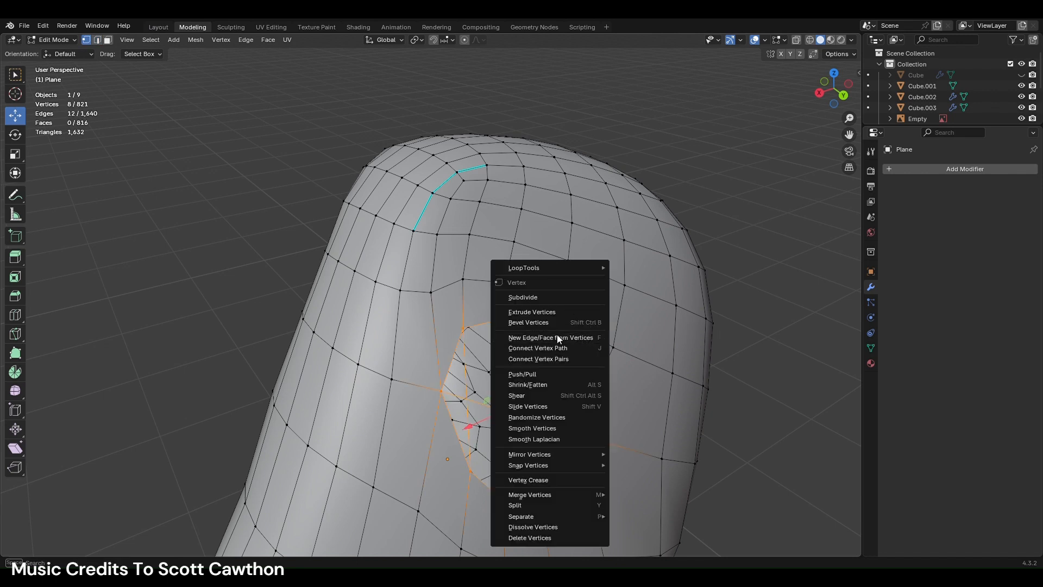
pyautogui.scroll(2, 243, 152)
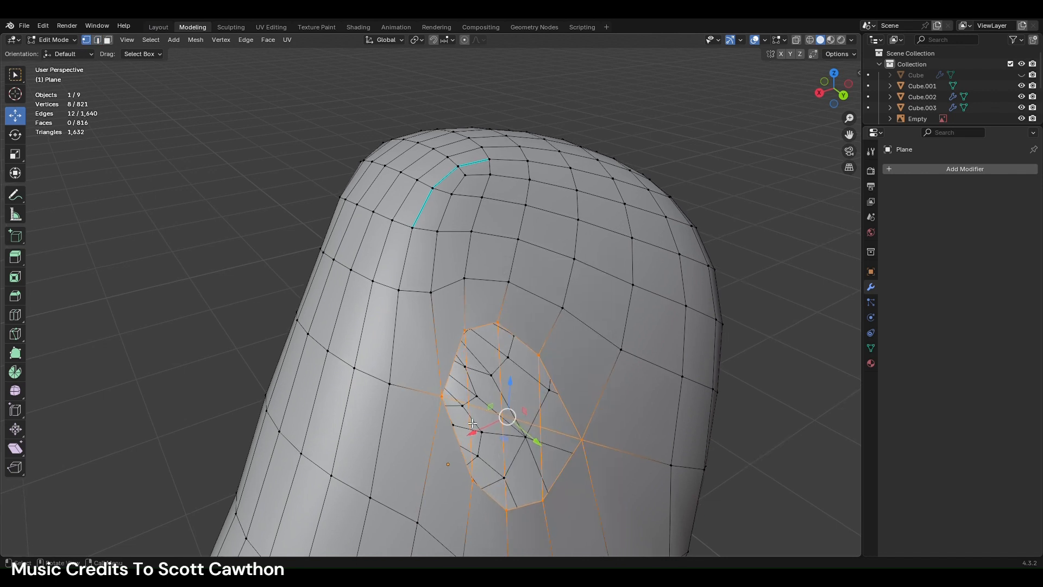
pyautogui.rightClick(432, 225)
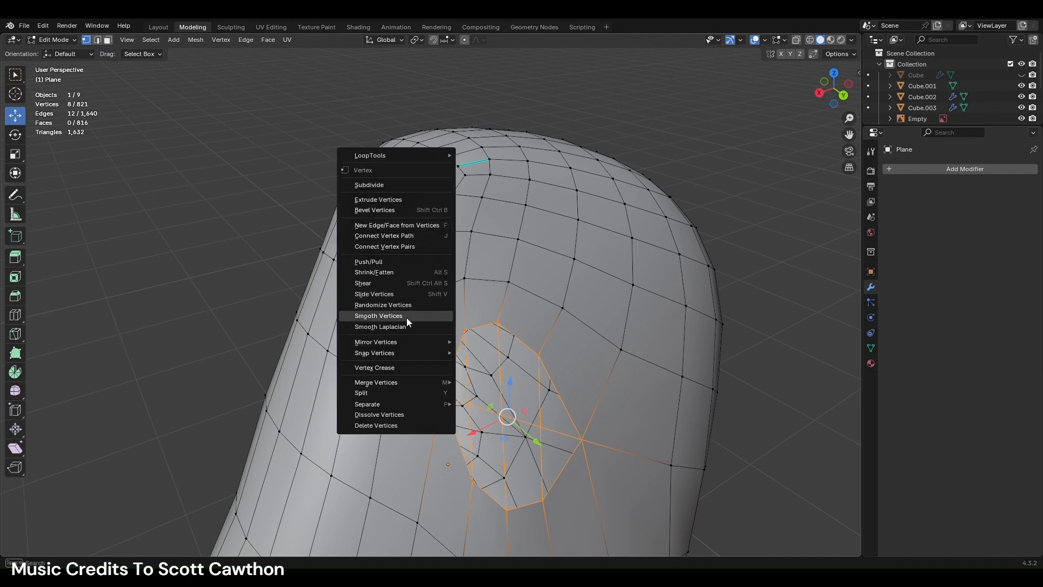
pyautogui.click(381, 184)
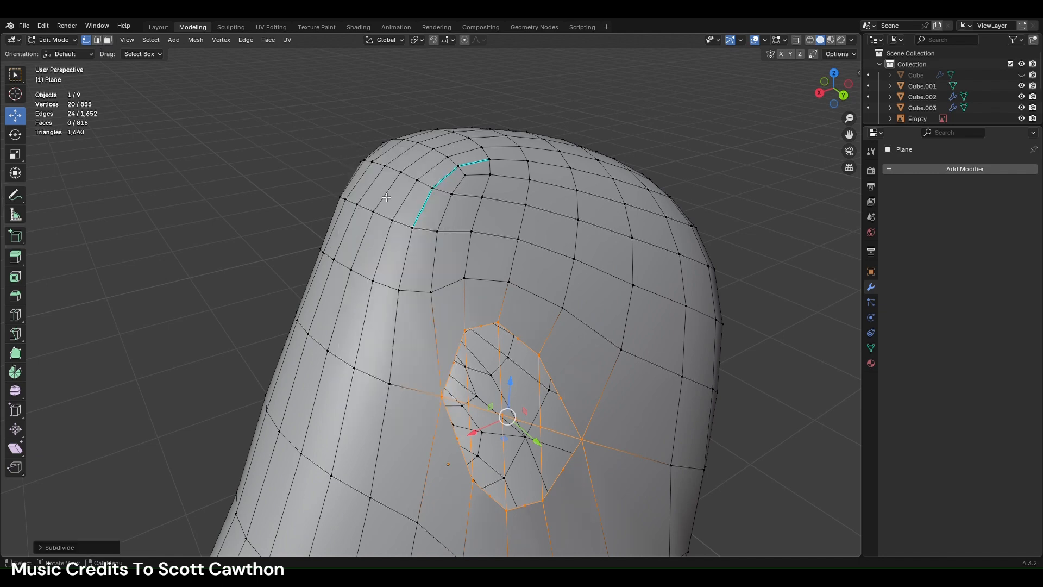
# - Select only the lengthwise and crosswise edge segments inside the hole, excluding the rim, and subdivide them again
pyautogui.click(97, 40)
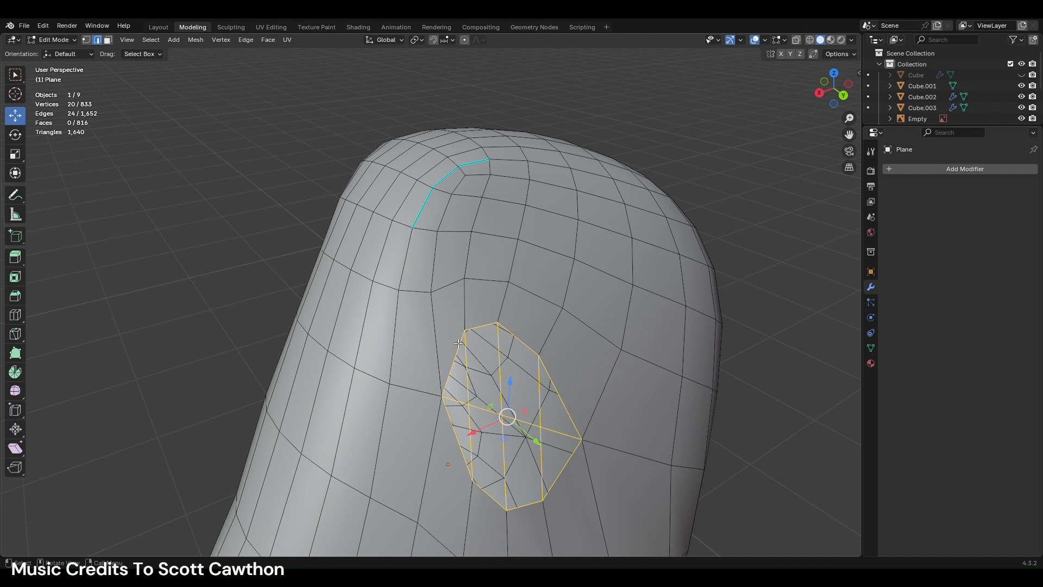
pyautogui.click(470, 375)
pyautogui.keyDown('shift'); pyautogui.click(471, 417); pyautogui.keyUp('shift')
pyautogui.keyDown('shift'); pyautogui.click(466, 405); pyautogui.keyUp('shift')
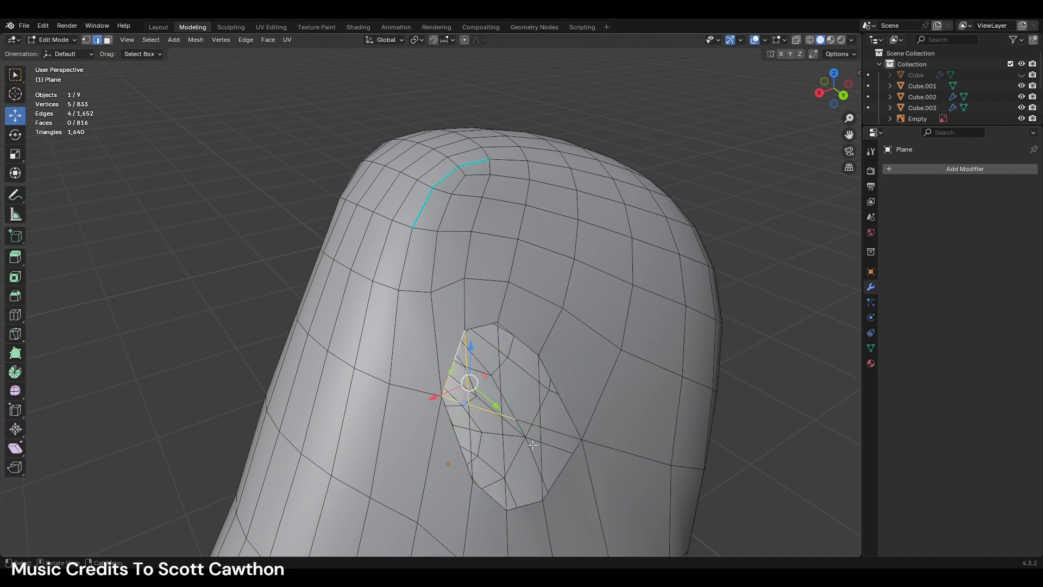
pyautogui.click(471, 406)
pyautogui.keyDown('shift'); pyautogui.click(500, 401); pyautogui.keyUp('shift')
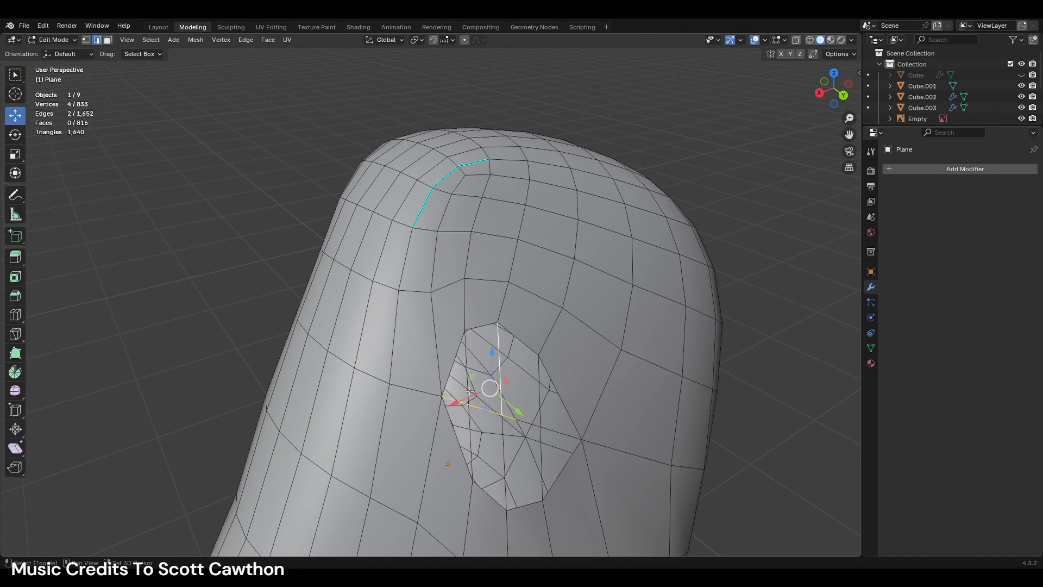
pyautogui.keyDown('shift'); pyautogui.click(468, 390); pyautogui.keyUp('shift')
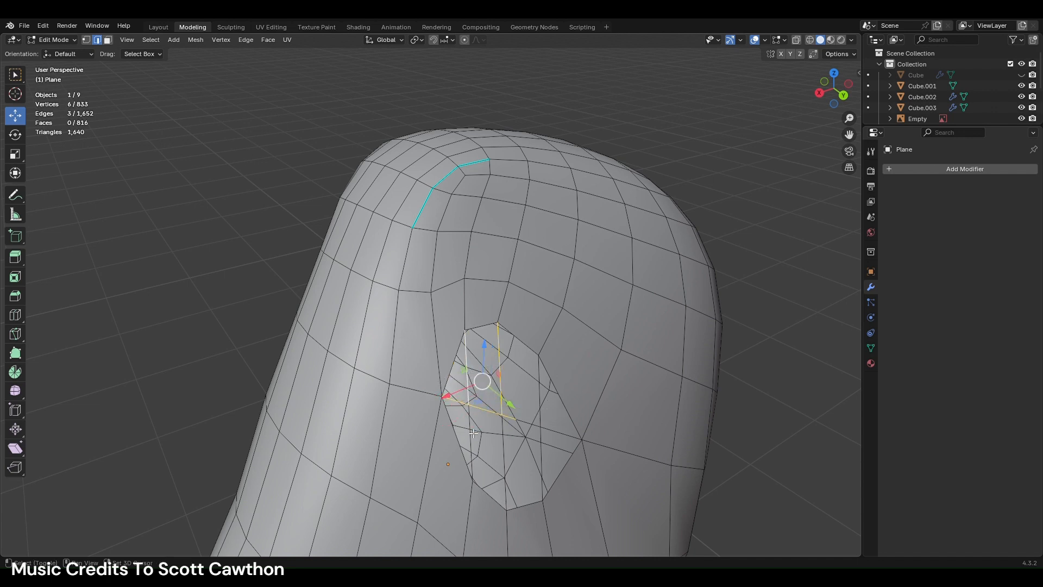
pyautogui.keyDown('shift'); pyautogui.click(473, 435); pyautogui.keyUp('shift')
pyautogui.keyDown('shift'); pyautogui.click(505, 459); pyautogui.keyUp('shift')
pyautogui.keyDown('shift'); pyautogui.click(542, 432); pyautogui.keyUp('shift')
pyautogui.keyDown('shift'); pyautogui.click(540, 418); pyautogui.keyUp('shift')
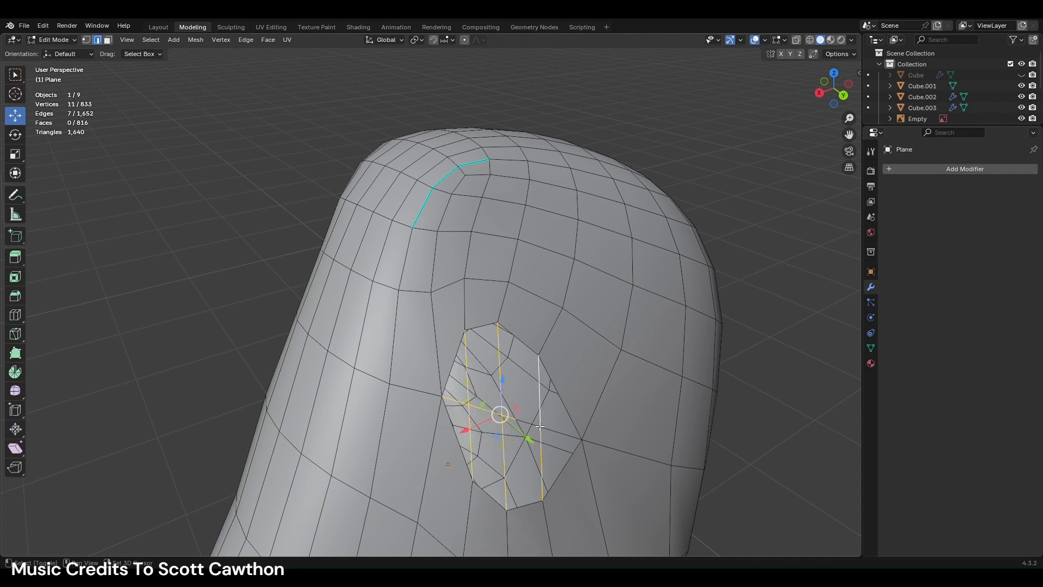
pyautogui.keyDown('shift'); pyautogui.click(539, 429); pyautogui.keyUp('shift')
pyautogui.rightClick(553, 409)
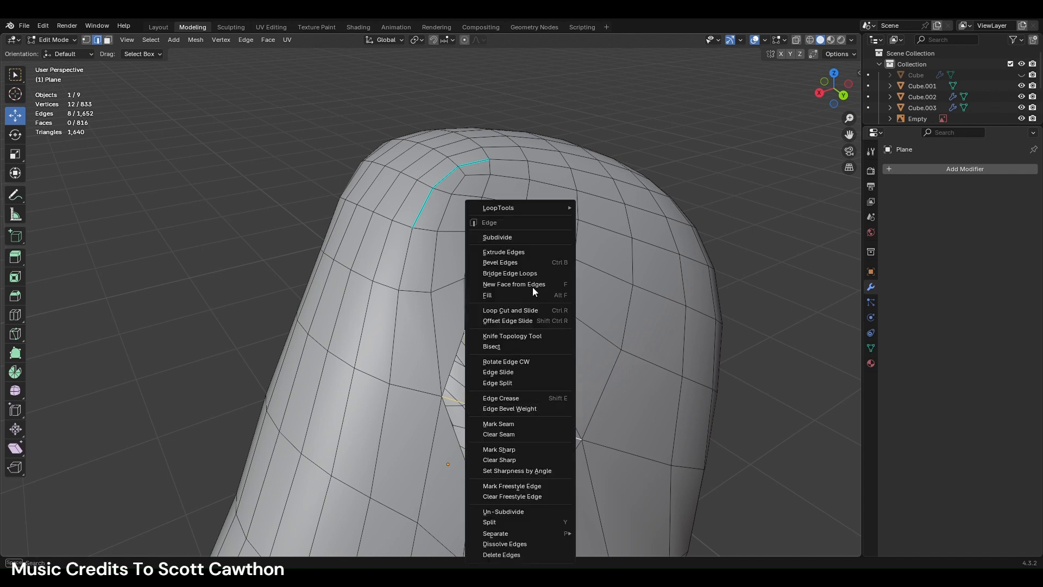
pyautogui.click(522, 238)
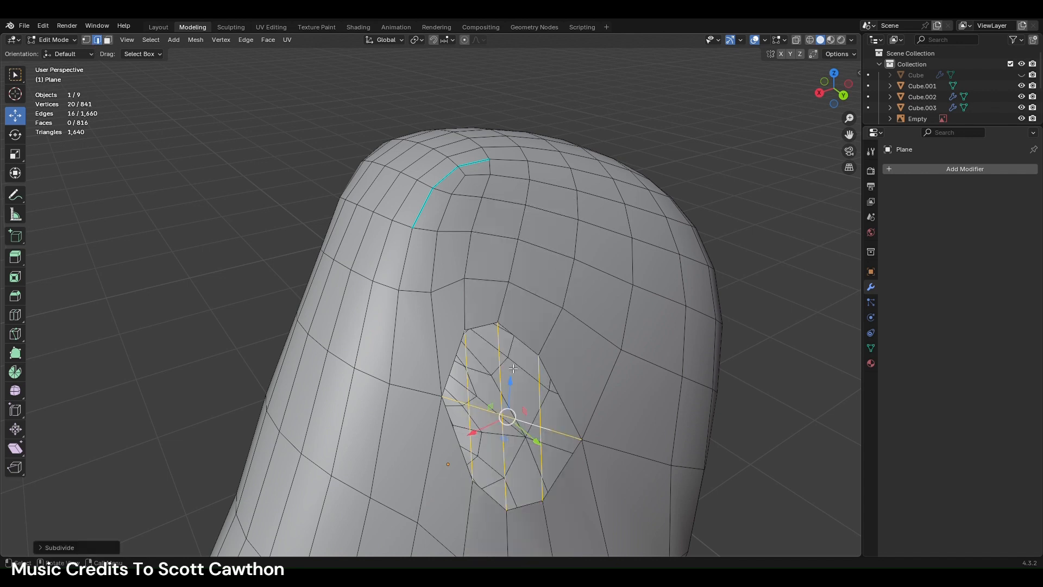
pyautogui.click(481, 325)
pyautogui.keyDown('shift'); pyautogui.click(469, 365); pyautogui.keyUp('shift')
pyautogui.keyDown('shift'); pyautogui.click(480, 405); pyautogui.keyUp('shift')
pyautogui.keyDown('shift'); pyautogui.click(481, 410); pyautogui.keyUp('shift')
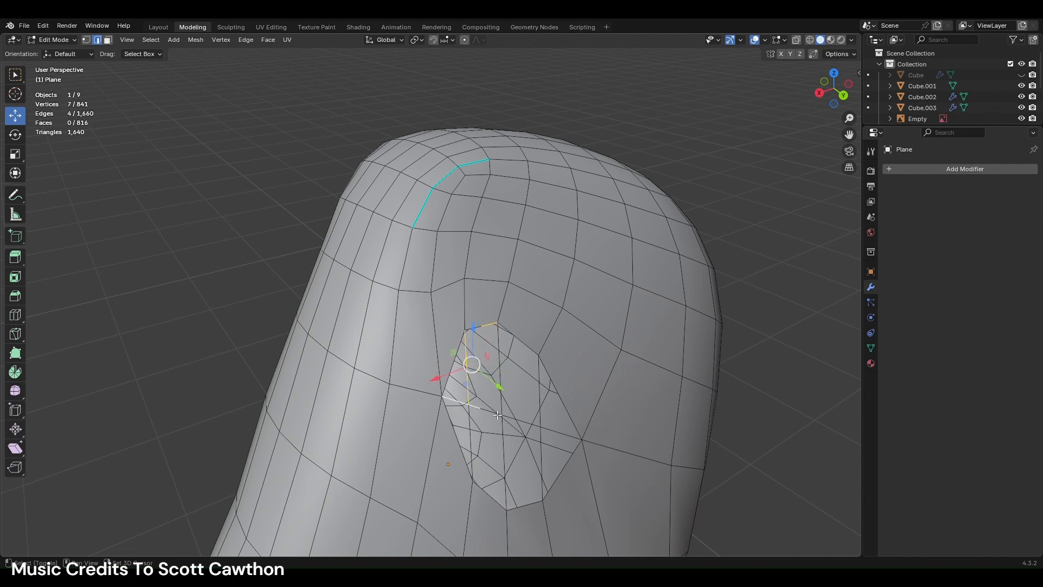
pyautogui.moveTo(498, 415); pyautogui.dragTo(469, 402, button='middle')
pyautogui.hotkey('ctrl', 'z')
# - Select the vertices around the upper cell between the first two lengthwise edges and fill it with a face
pyautogui.click(89, 44)
pyautogui.keyDown('shift'); pyautogui.moveTo(603, 454); pyautogui.dragTo(589, 441, button='middle'); pyautogui.keyUp('shift')
pyautogui.scroll(-1, 589, 440)
pyautogui.keyDown('shift'); pyautogui.moveTo(633, 475); pyautogui.dragTo(524, 431, button='middle'); pyautogui.keyUp('shift')
pyautogui.scroll(5, 524, 431)
pyautogui.click(509, 420)
pyautogui.keyDown('shift'); pyautogui.click(512, 339); pyautogui.keyUp('shift')
pyautogui.keyDown('shift'); pyautogui.click(532, 339); pyautogui.keyUp('shift')
pyautogui.keyDown('shift'); pyautogui.click(549, 338); pyautogui.keyUp('shift')
pyautogui.keyDown('shift'); pyautogui.click(543, 435); pyautogui.keyUp('shift')
pyautogui.keyDown('shift'); pyautogui.click(541, 488); pyautogui.keyUp('shift')
pyautogui.keyDown('shift'); pyautogui.click(520, 387); pyautogui.keyUp('shift')
pyautogui.rightClick(524, 379)
pyautogui.press('Escape')
pyautogui.keyDown('shift'); pyautogui.click(512, 384); pyautogui.keyUp('shift')
pyautogui.rightClick(604, 389)
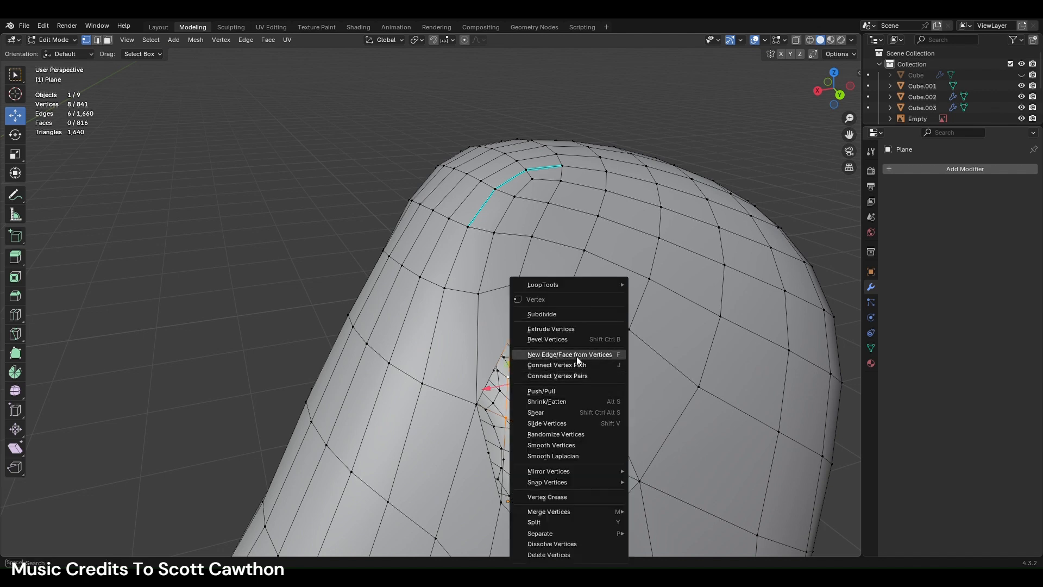
pyautogui.click(576, 355)
# - Fill the neighbouring upper cell between the middle and outer lengthwise edges with a face from its boundary vertices
pyautogui.click(544, 436)
pyautogui.keyDown('shift'); pyautogui.click(581, 451); pyautogui.keyUp('shift')
pyautogui.keyDown('shift'); pyautogui.click(565, 454); pyautogui.keyUp('shift')
pyautogui.keyDown('shift'); pyautogui.click(547, 384); pyautogui.keyUp('shift')
pyautogui.keyDown('shift'); pyautogui.click(548, 335); pyautogui.keyUp('shift')
pyautogui.keyDown('shift'); pyautogui.click(594, 376); pyautogui.keyUp('shift')
pyautogui.keyDown('shift'); pyautogui.click(571, 356); pyautogui.keyUp('shift')
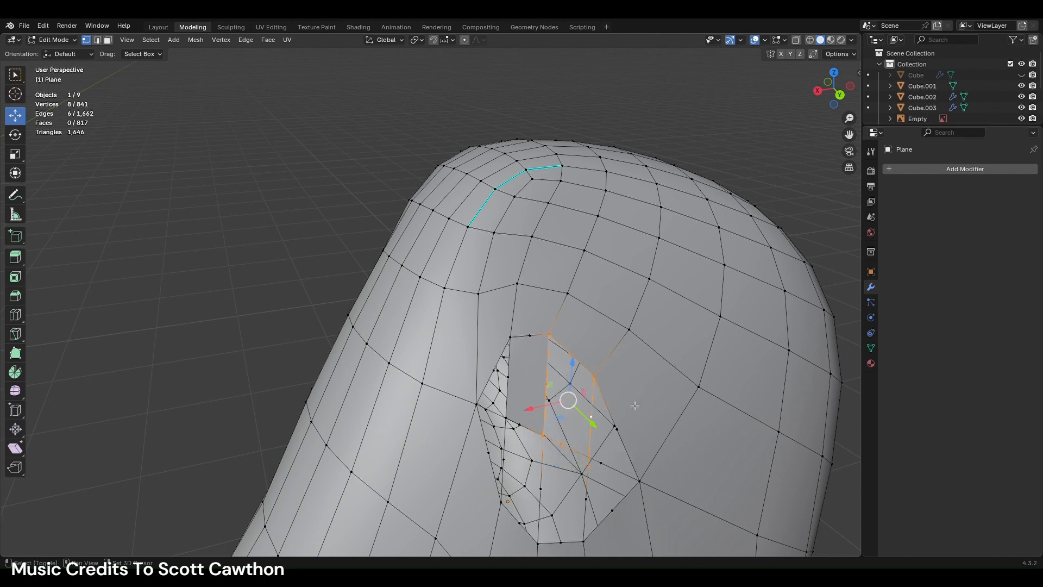
pyautogui.keyDown('shift'); pyautogui.click(613, 413); pyautogui.keyUp('shift')
pyautogui.rightClick(613, 413)
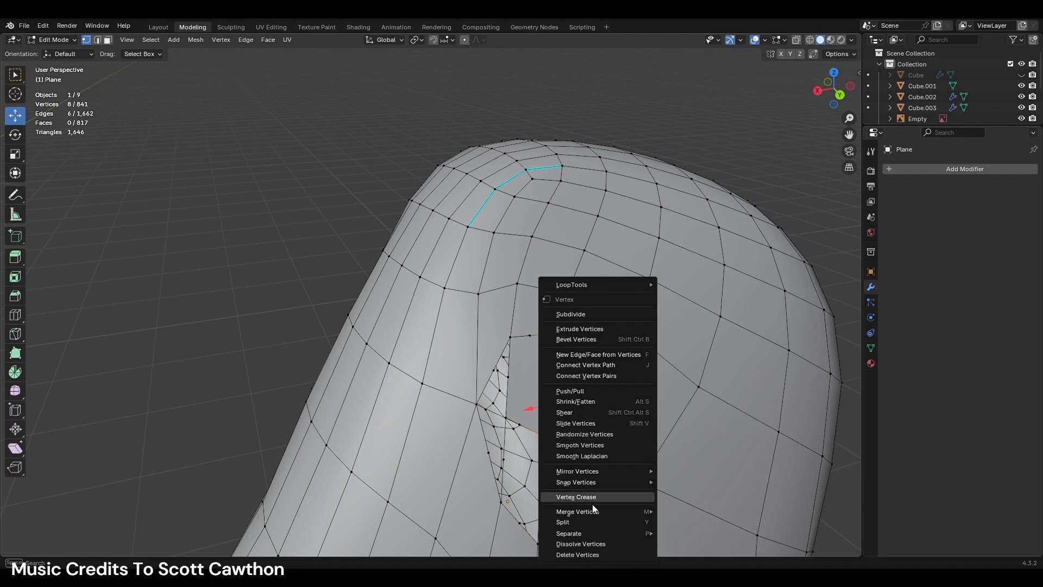
pyautogui.click(589, 355)
# - Dissolve the surplus midpoint vertices on the upper rim and on the middle lengthwise edge between the two new faces
pyautogui.click(530, 335)
pyautogui.keyDown('shift'); pyautogui.click(571, 355); pyautogui.keyUp('shift')
pyautogui.keyDown('shift'); pyautogui.click(547, 384); pyautogui.keyUp('shift')
pyautogui.rightClick(547, 384)
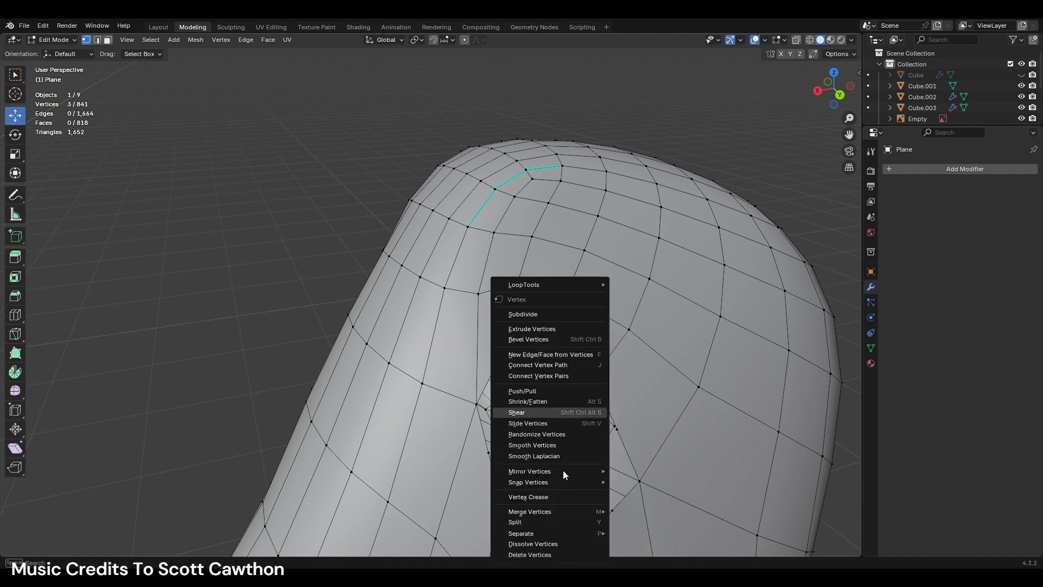
pyautogui.click(540, 544)
# - Fill the triangular gap between the outer lengthwise edge, the rim and the crosswise edge with a face, and clear the selection
pyautogui.keyDown('shift'); pyautogui.moveTo(553, 351); pyautogui.dragTo(550, 345, button='middle'); pyautogui.keyUp('shift')
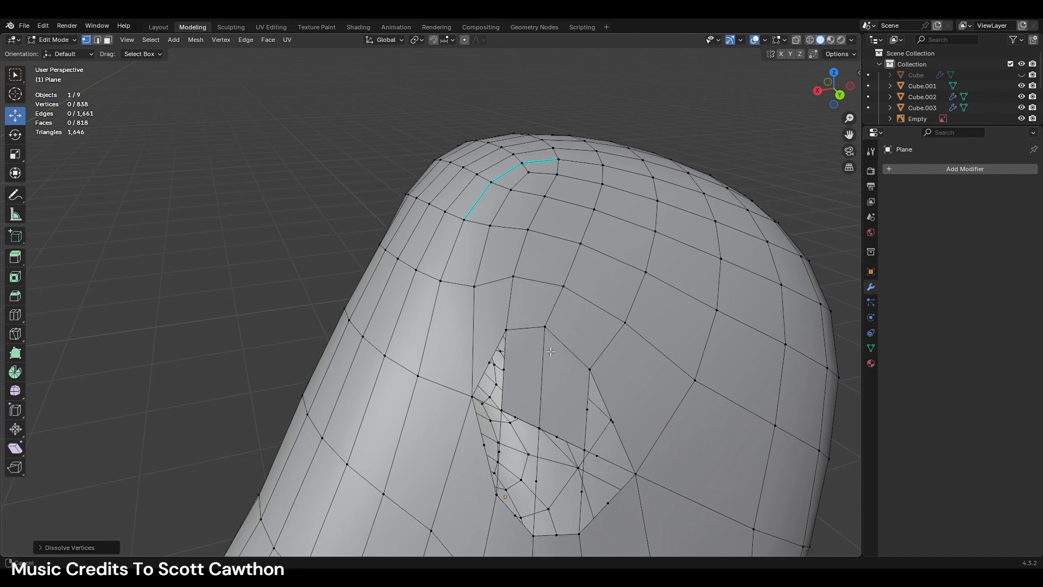
pyautogui.click(588, 408)
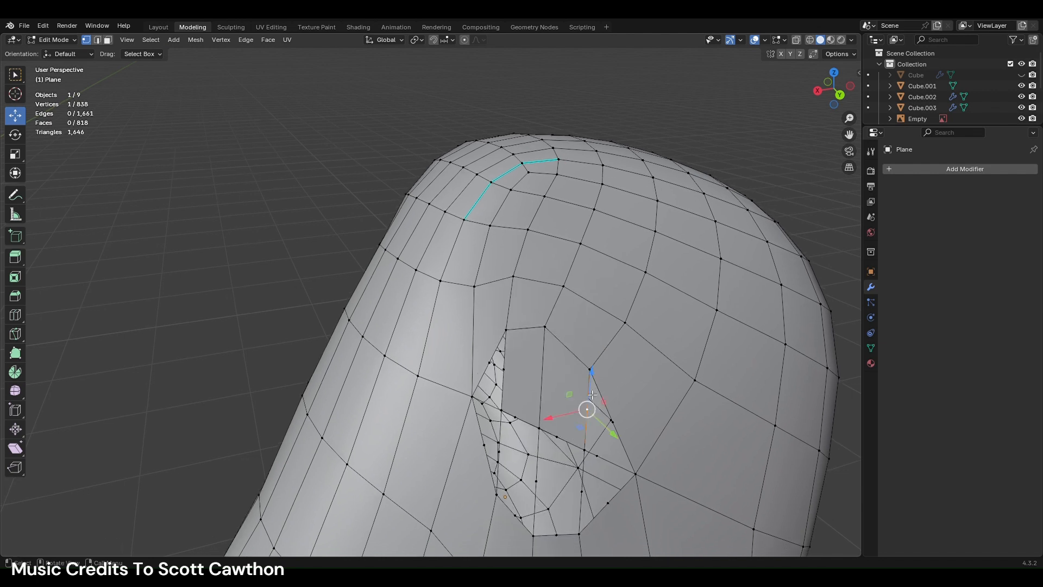
pyautogui.keyDown('shift'); pyautogui.click(590, 370); pyautogui.keyUp('shift')
pyautogui.keyDown('shift'); pyautogui.click(612, 420); pyautogui.keyUp('shift')
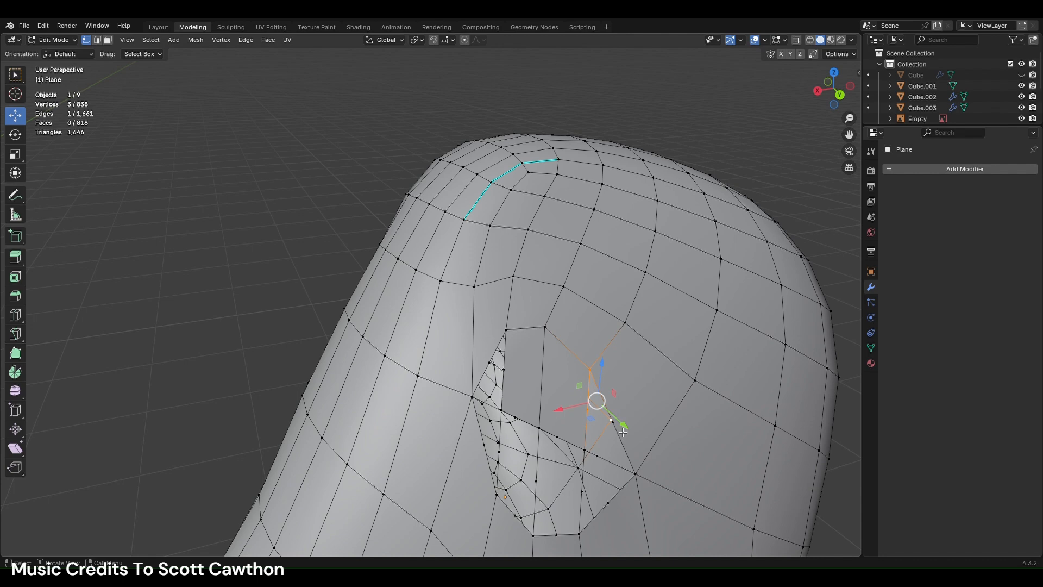
pyautogui.moveTo(624, 432); pyautogui.dragTo(598, 380, button='middle')
pyautogui.keyDown('shift'); pyautogui.click(587, 503); pyautogui.keyUp('shift')
pyautogui.keyDown('shift'); pyautogui.click(587, 503); pyautogui.keyUp('shift')
pyautogui.keyDown('shift'); pyautogui.moveTo(592, 499); pyautogui.dragTo(550, 424, button='middle'); pyautogui.keyUp('shift')
pyautogui.keyDown('shift'); pyautogui.click(533, 425); pyautogui.keyUp('shift')
pyautogui.keyDown('shift'); pyautogui.click(508, 412); pyautogui.keyUp('shift')
pyautogui.keyDown('shift'); pyautogui.click(500, 408); pyautogui.keyUp('shift')
pyautogui.rightClick(550, 425)
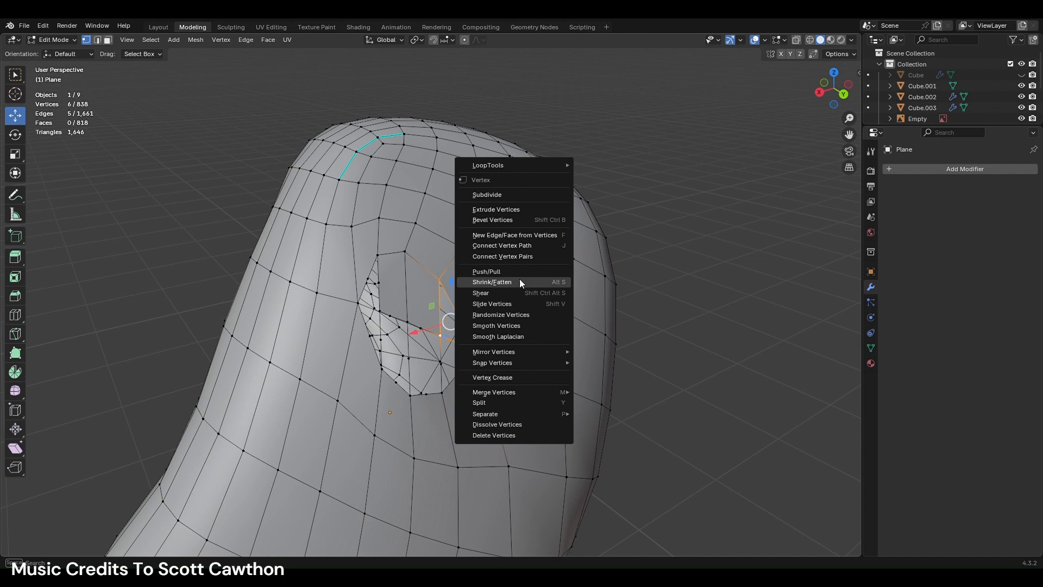
pyautogui.click(515, 237)
pyautogui.hotkey('alt', 'a')
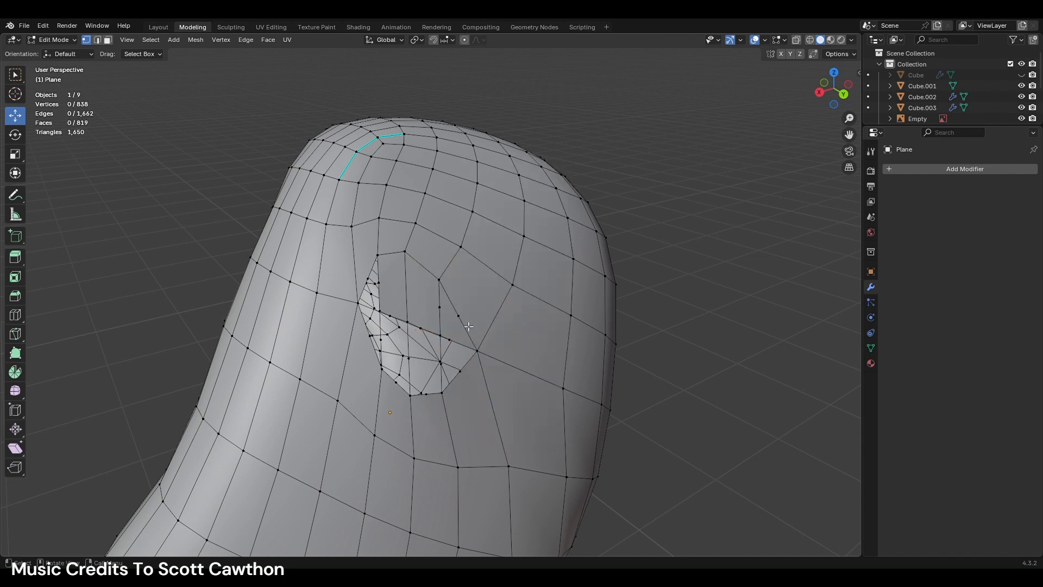
# - Dissolve the two surplus vertices on the outer rim edge and outer lengthwise edge beside the new triangular face
pyautogui.click(458, 319)
pyautogui.keyDown('shift'); pyautogui.click(489, 344); pyautogui.keyUp('shift')
pyautogui.rightClick(489, 345)
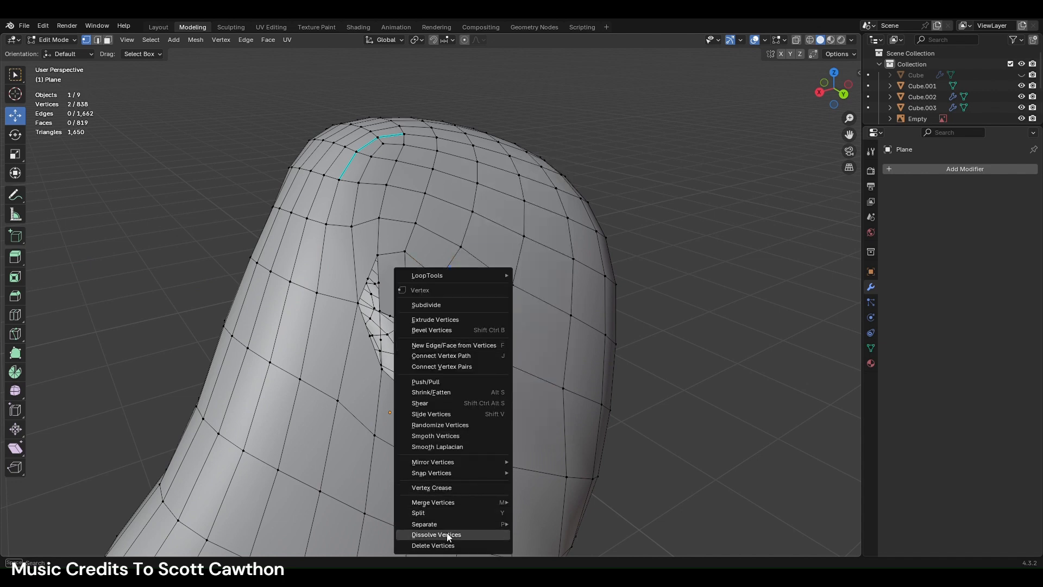
pyautogui.click(436, 535)
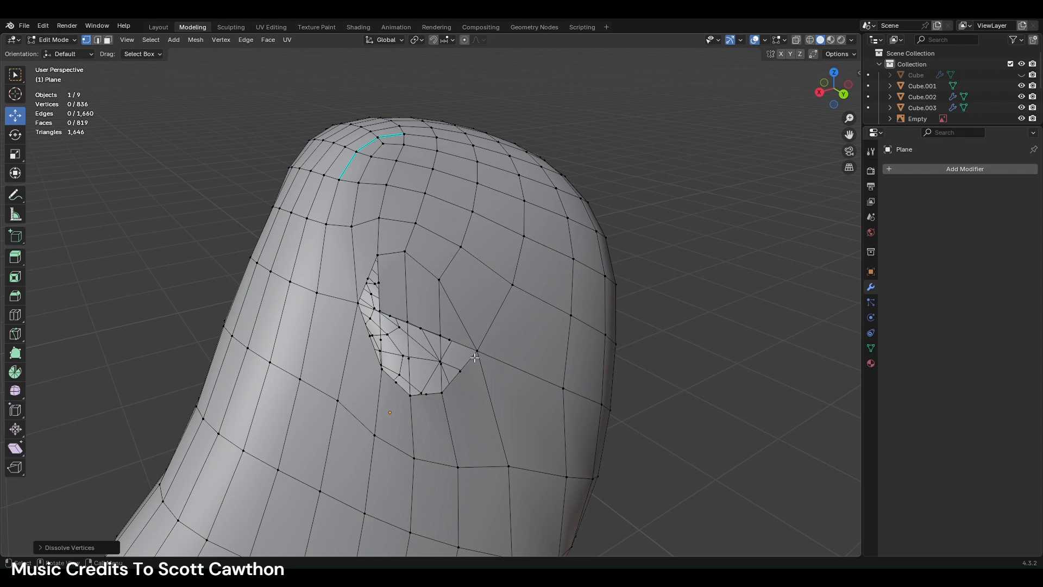
# - Fill the triangular gap below the crosswise edge at the hole's outer corner with a face from its boundary vertices
pyautogui.click(444, 339)
pyautogui.keyDown('shift'); pyautogui.click(443, 392); pyautogui.keyUp('shift')
pyautogui.keyDown('shift'); pyautogui.click(460, 372); pyautogui.keyUp('shift')
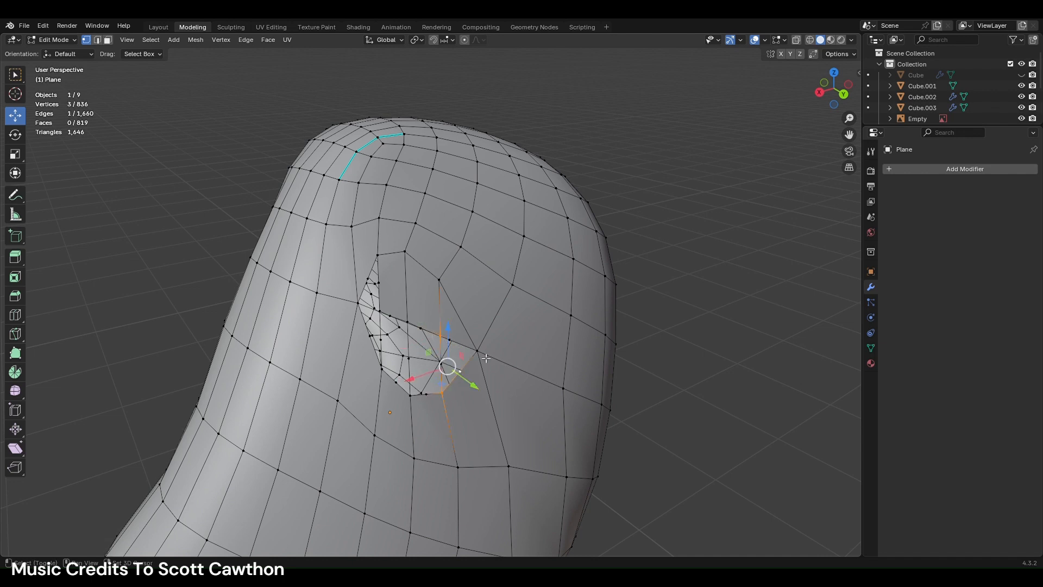
pyautogui.keyDown('shift'); pyautogui.click(478, 352); pyautogui.keyUp('shift')
pyautogui.keyDown('shift'); pyautogui.click(508, 466); pyautogui.keyUp('shift')
pyautogui.rightClick(513, 350)
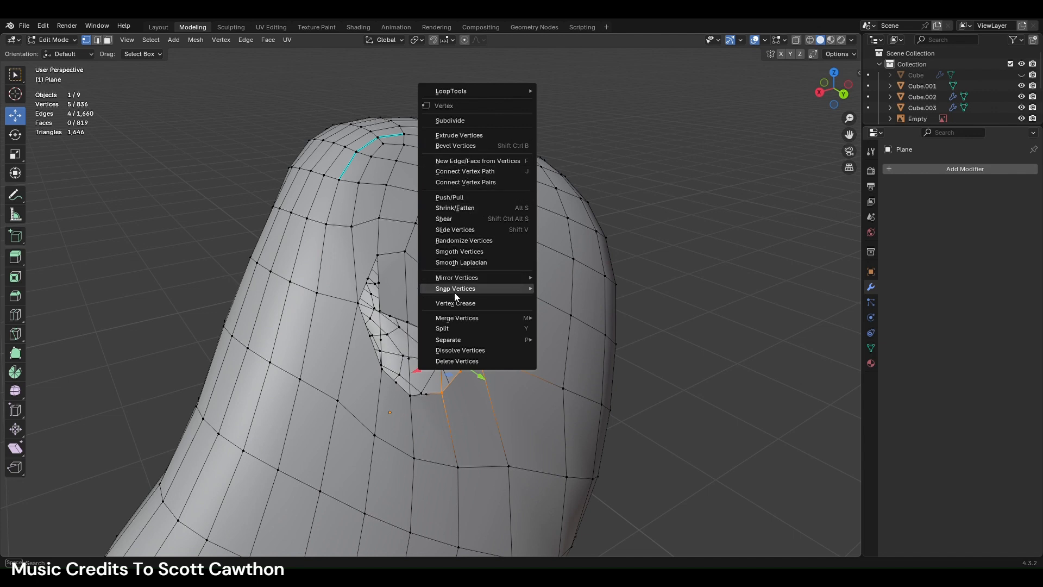
pyautogui.click(505, 161)
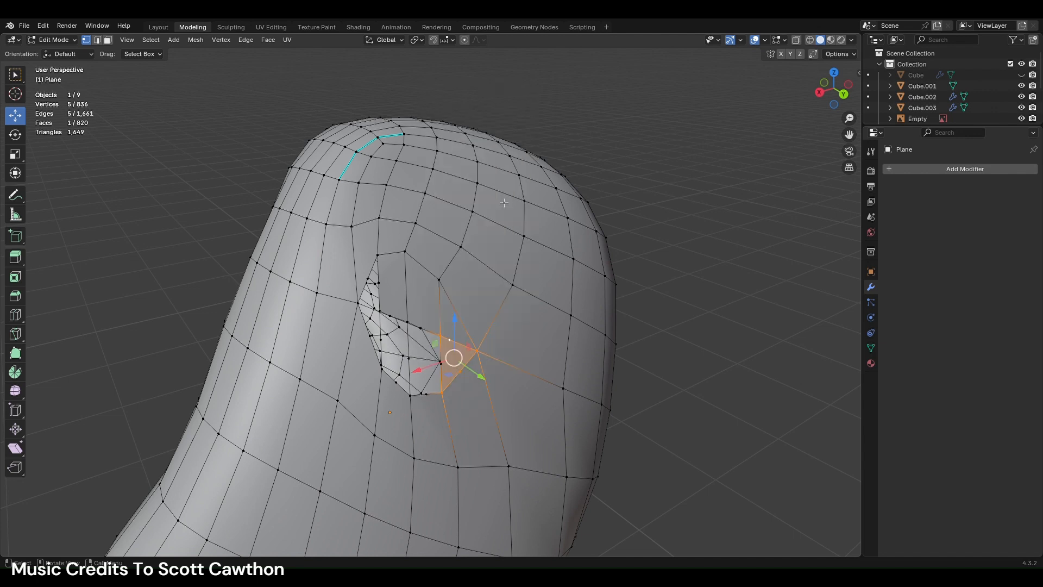
# - Fill the lower cell between the middle and outer lengthwise edges with a face, including the middle edge's midpoint vertex in its boundary
pyautogui.click(420, 325)
pyautogui.keyDown('shift'); pyautogui.click(440, 362); pyautogui.keyUp('shift')
pyautogui.keyDown('shift'); pyautogui.click(410, 400); pyautogui.keyUp('shift')
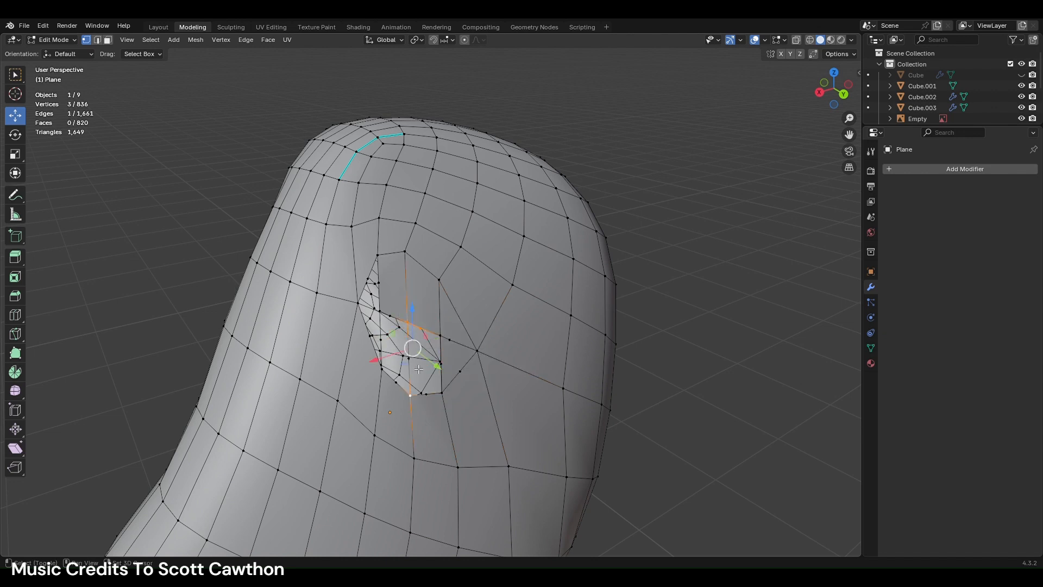
pyautogui.keyDown('shift'); pyautogui.click(422, 393); pyautogui.keyUp('shift')
pyautogui.keyDown('shift'); pyautogui.click(442, 391); pyautogui.keyUp('shift')
pyautogui.keyDown('shift'); pyautogui.click(441, 335); pyautogui.keyUp('shift')
pyautogui.keyDown('shift'); pyautogui.click(440, 335); pyautogui.keyUp('shift')
pyautogui.rightClick(512, 386)
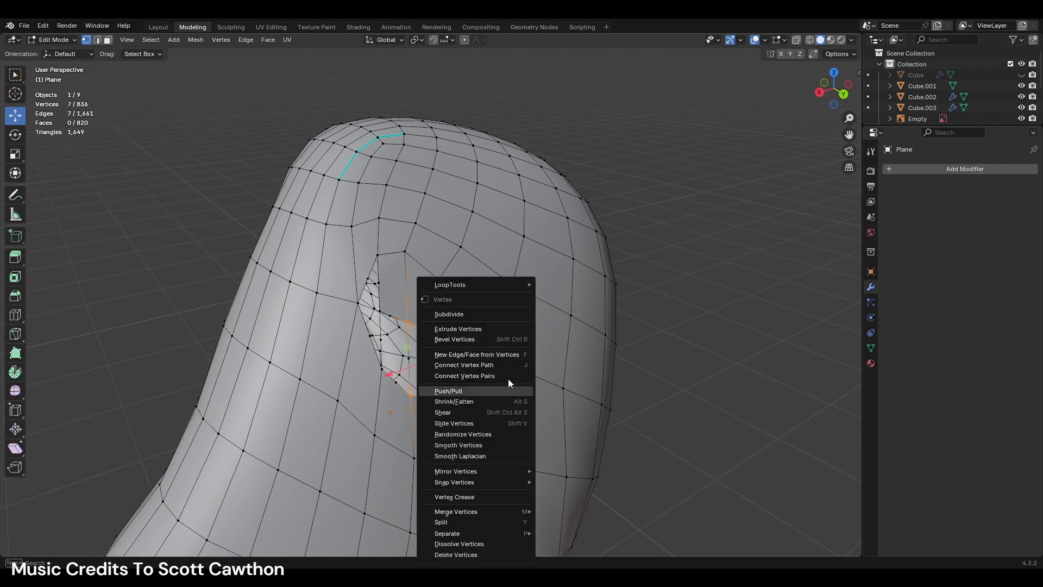
pyautogui.click(500, 350)
pyautogui.scroll(2, 468, 461)
pyautogui.hotkey('ctrl', 'z')
pyautogui.keyDown('shift'); pyautogui.click(401, 381); pyautogui.keyUp('shift')
pyautogui.rightClick(609, 383)
pyautogui.click(599, 358)
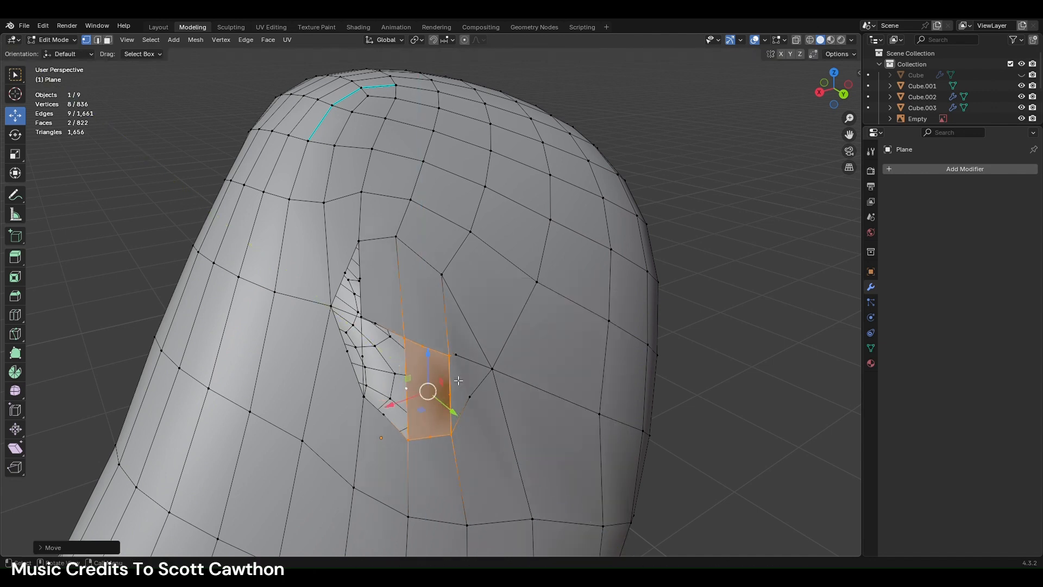
# - Dissolve the surplus vertices beside the outer lengthwise edge and along the crosswise edge of the rebuilt area
pyautogui.click(463, 356)
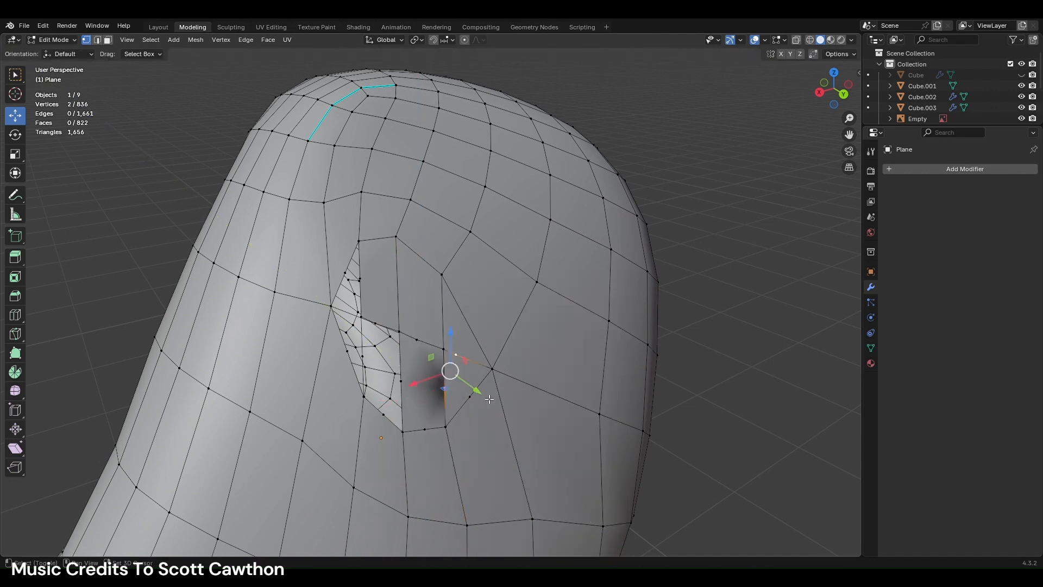
pyautogui.rightClick(463, 356)
pyautogui.click(434, 539)
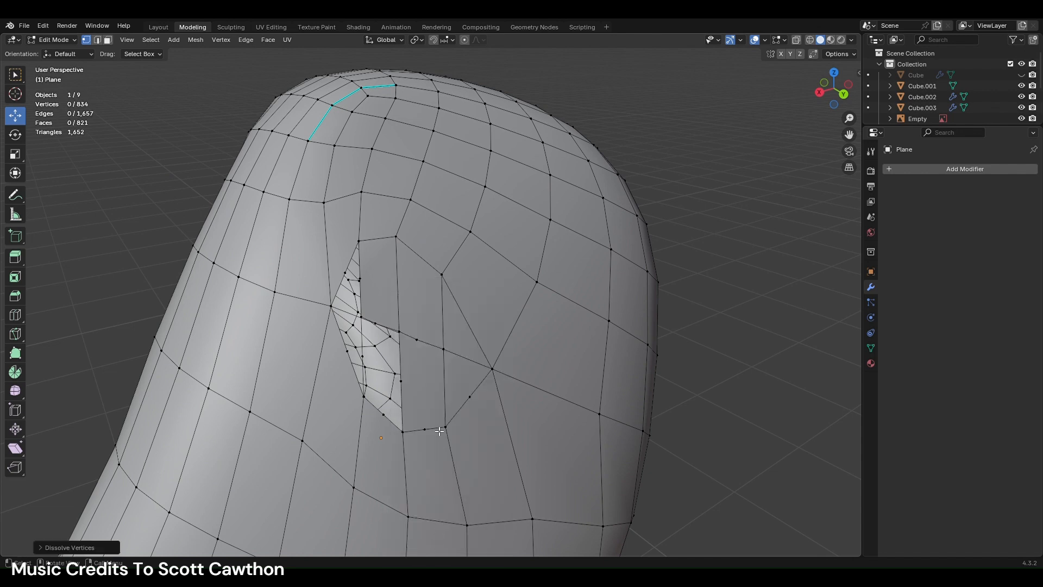
pyautogui.click(417, 341)
pyautogui.rightClick(421, 341)
pyautogui.click(425, 341)
pyautogui.click(382, 329)
pyautogui.rightClick(404, 335)
pyautogui.click(404, 334)
# - Connect the inner end vertex of the crosswise edge to the neighbouring rim vertex with a new edge
pyautogui.click(360, 314)
pyautogui.keyDown('shift'); pyautogui.click(331, 306); pyautogui.keyUp('shift')
pyautogui.rightClick(361, 316)
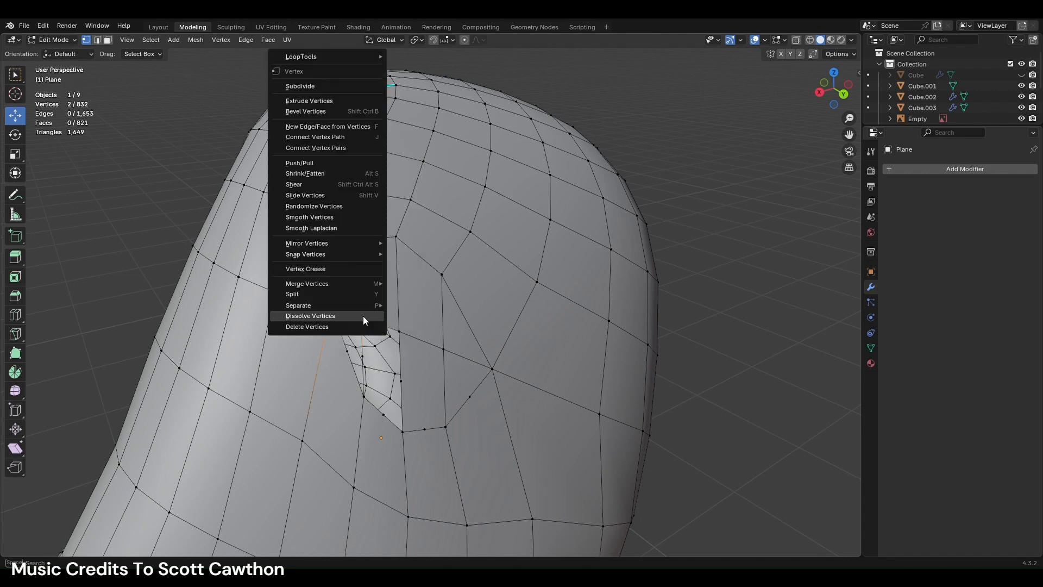
pyautogui.click(315, 126)
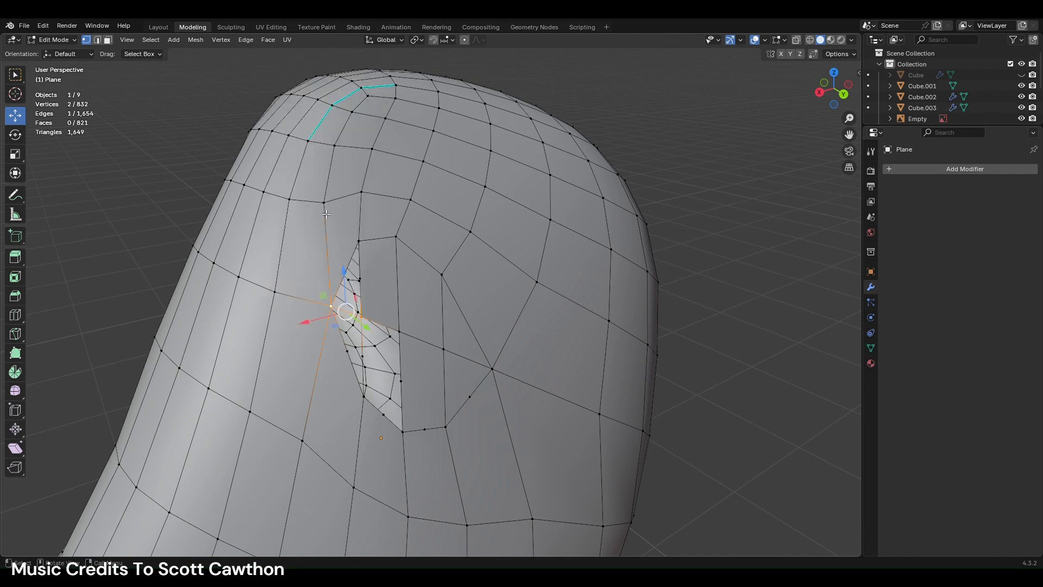
# - Fill the triangular gap above the new connecting edge with a face from its boundary edges
pyautogui.press('2')
pyautogui.keyDown('shift'); pyautogui.click(345, 283); pyautogui.keyUp('shift')
pyautogui.keyDown('shift'); pyautogui.click(350, 315); pyautogui.keyUp('shift')
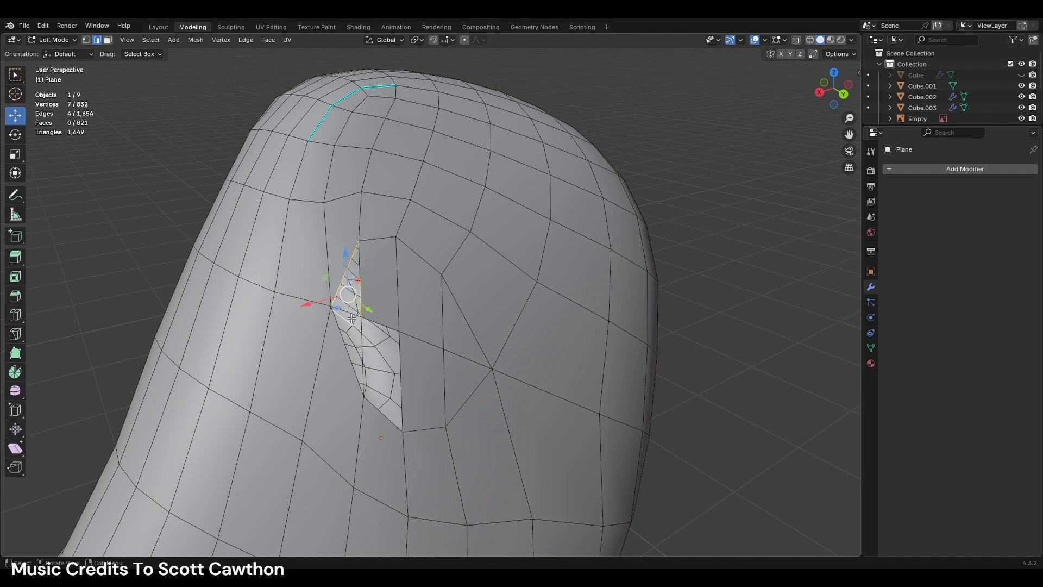
pyautogui.rightClick(357, 323)
pyautogui.click(353, 320)
pyautogui.rightClick(418, 302)
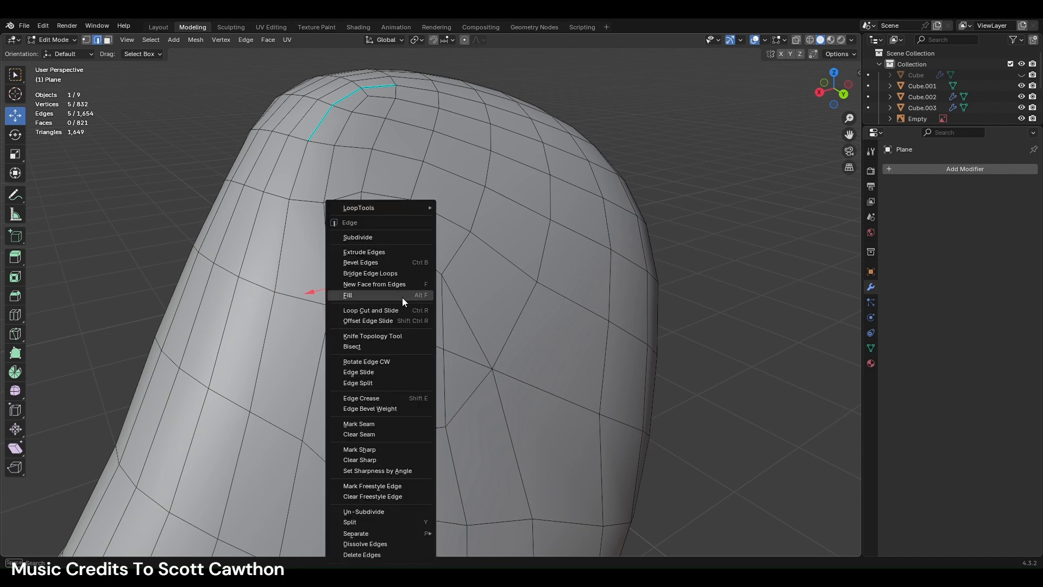
pyautogui.click(373, 284)
# - Fill the lower cell between the inner and middle lengthwise edges with a face from its boundary edges
pyautogui.click(375, 324)
pyautogui.keyDown('shift'); pyautogui.click(362, 343); pyautogui.keyUp('shift')
pyautogui.keyDown('shift'); pyautogui.click(373, 401); pyautogui.keyUp('shift')
pyautogui.keyDown('shift'); pyautogui.click(395, 404); pyautogui.keyUp('shift')
pyautogui.keyDown('shift'); pyautogui.click(401, 403); pyautogui.keyUp('shift')
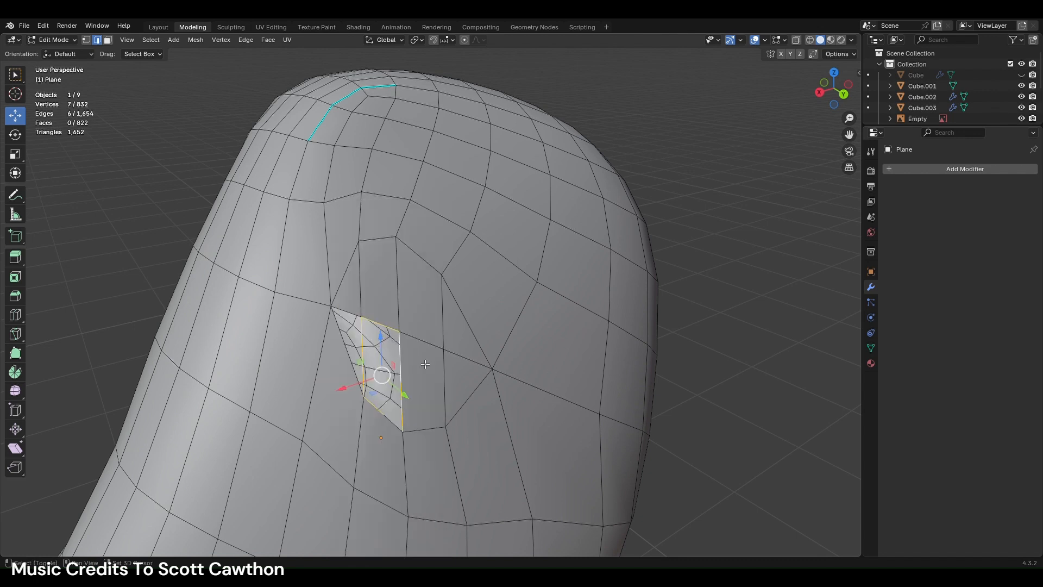
pyautogui.rightClick(412, 358)
pyautogui.click(384, 285)
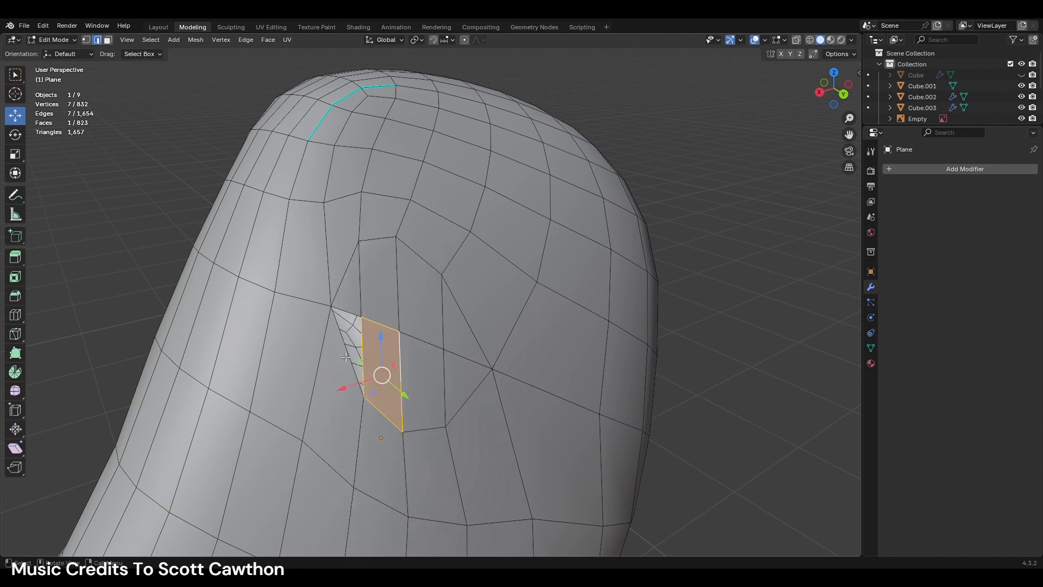
# - Fill the last triangular gap below the connecting edge on the hole's inner side with a face
pyautogui.click(348, 329)
pyautogui.keyDown('shift'); pyautogui.click(345, 313); pyautogui.keyUp('shift')
pyautogui.keyDown('shift'); pyautogui.click(364, 365); pyautogui.keyUp('shift')
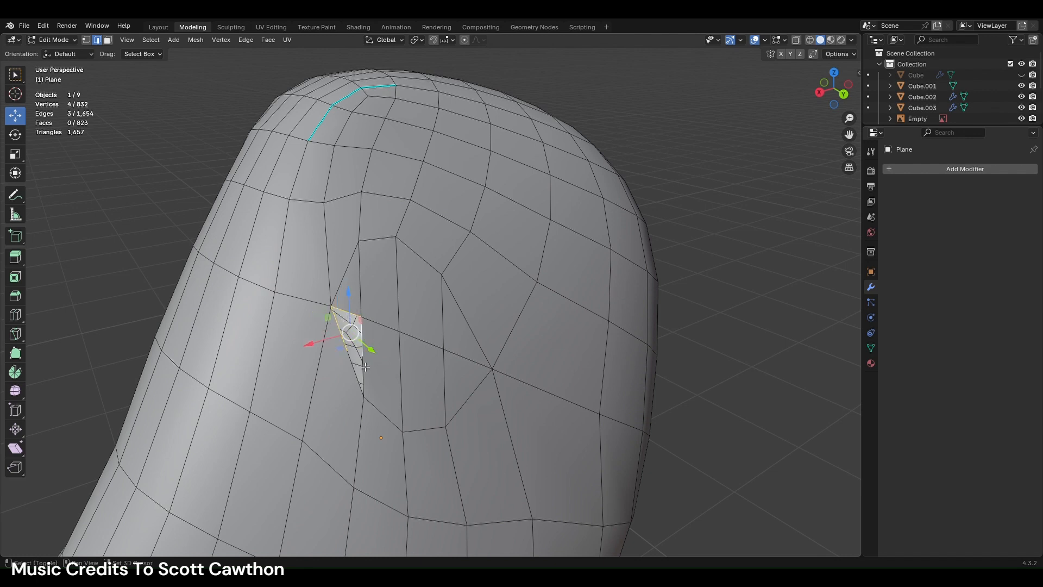
pyautogui.keyDown('shift'); pyautogui.click(365, 373); pyautogui.keyUp('shift')
pyautogui.rightClick(366, 372)
pyautogui.click(326, 284)
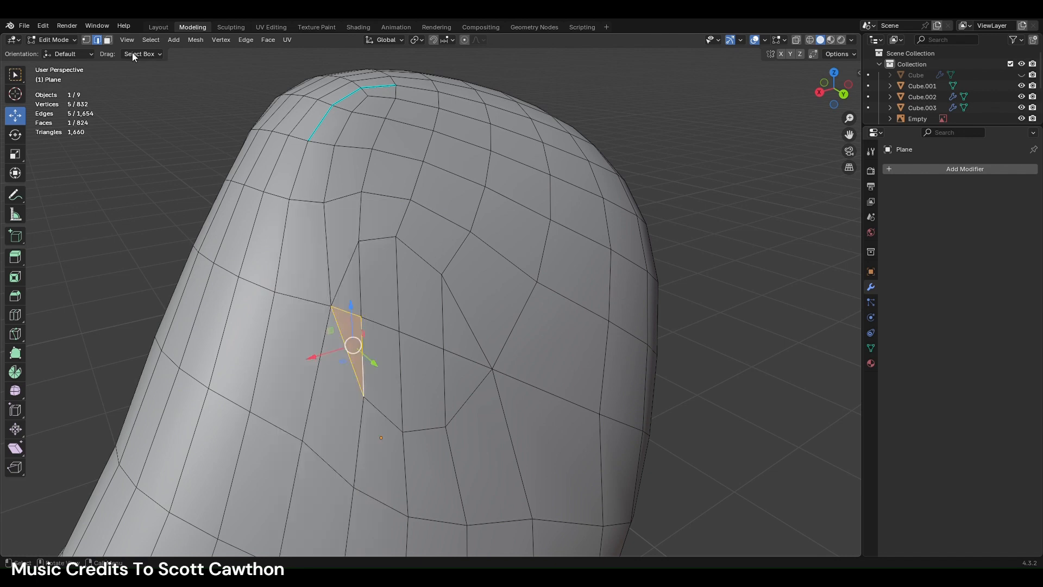
# - Dissolve the surplus vertices on the inner and middle lengthwise edges and on the upper inner rim edge
pyautogui.click(86, 40)
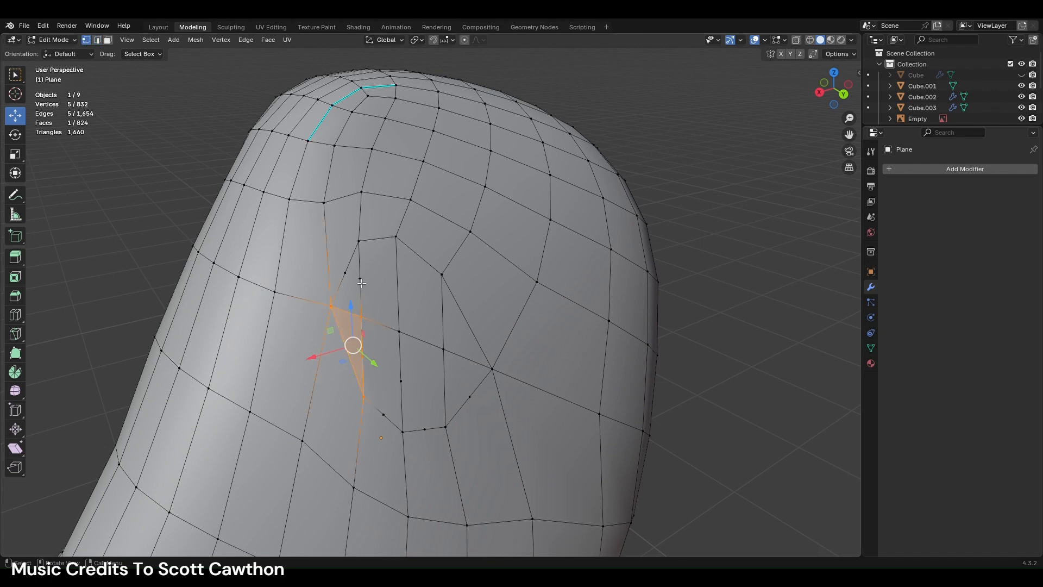
pyautogui.click(362, 282)
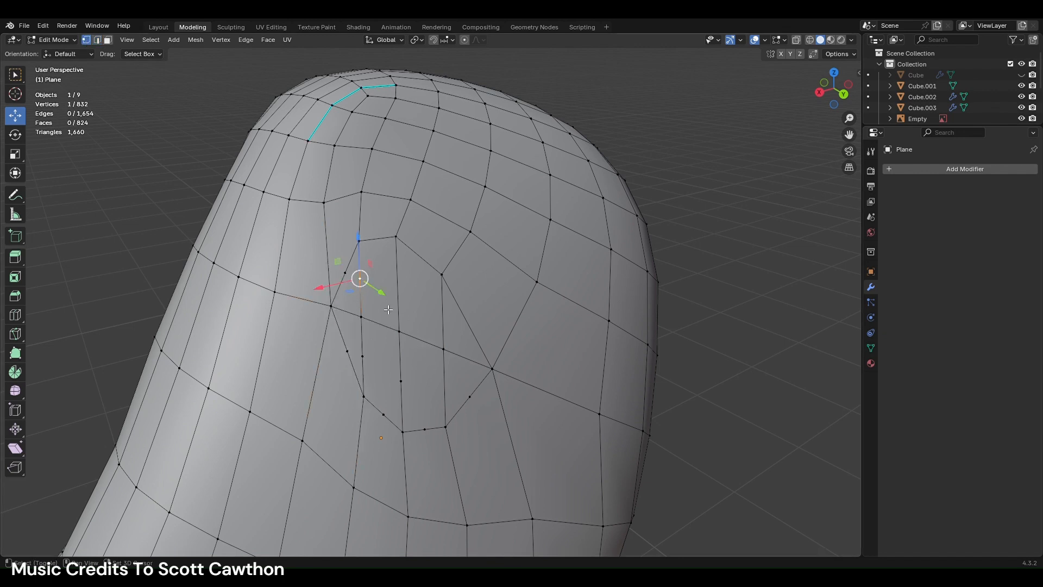
pyautogui.keyDown('shift'); pyautogui.click(400, 381); pyautogui.keyUp('shift')
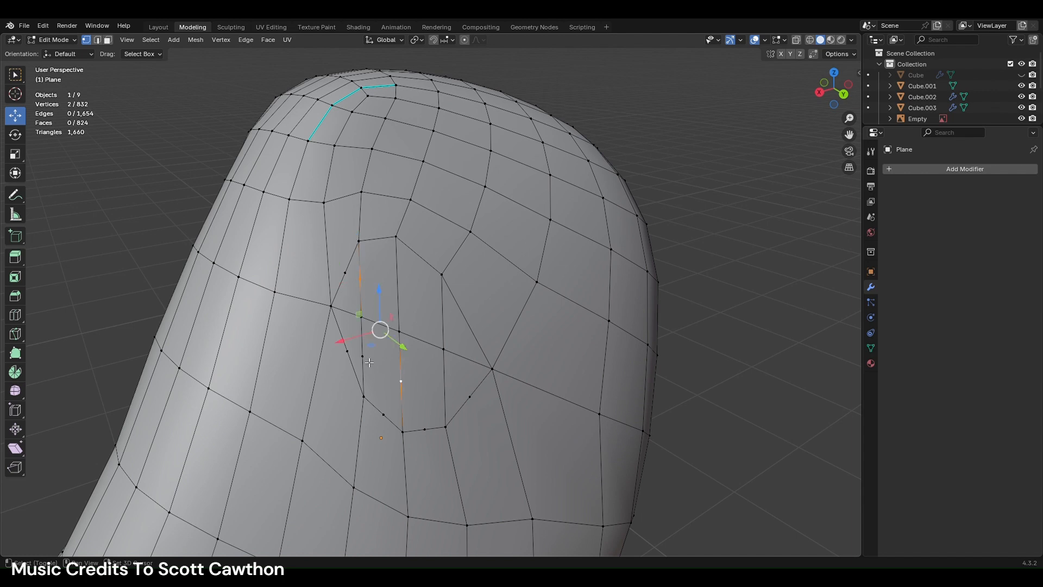
pyautogui.rightClick(403, 386)
pyautogui.click(375, 541)
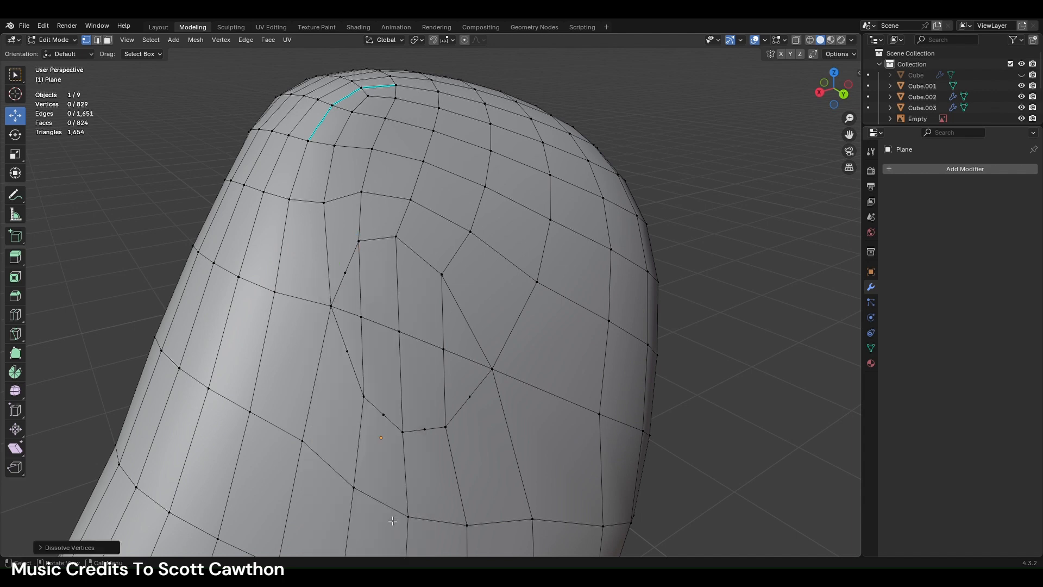
pyautogui.click(347, 271)
pyautogui.rightClick(348, 271)
pyautogui.click(344, 273)
pyautogui.moveTo(363, 310); pyautogui.dragTo(387, 232, button='middle')
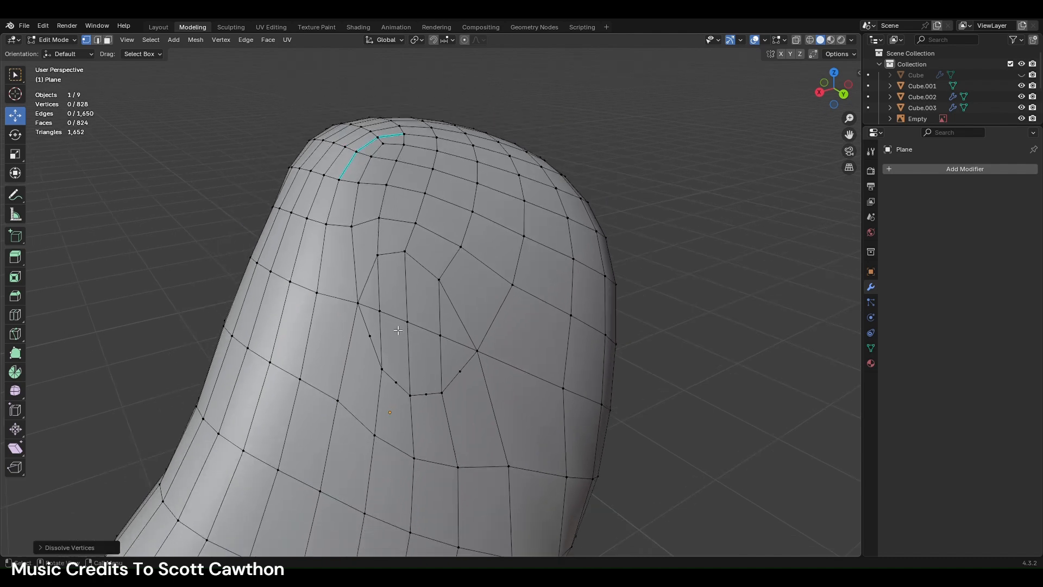
# - Clear all seam and sharp markings from the edges of the whole ear mesh
pyautogui.press('a')
pyautogui.click(98, 40)
pyautogui.rightClick(539, 353)
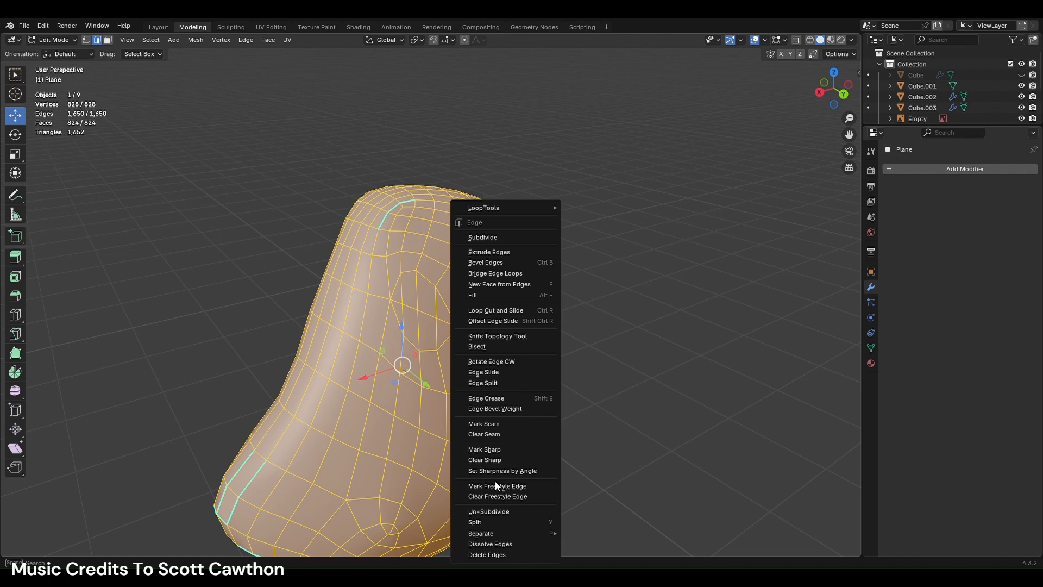
pyautogui.click(496, 438)
pyautogui.hotkey('alt', 'a')
pyautogui.press('a')
pyautogui.rightClick(592, 406)
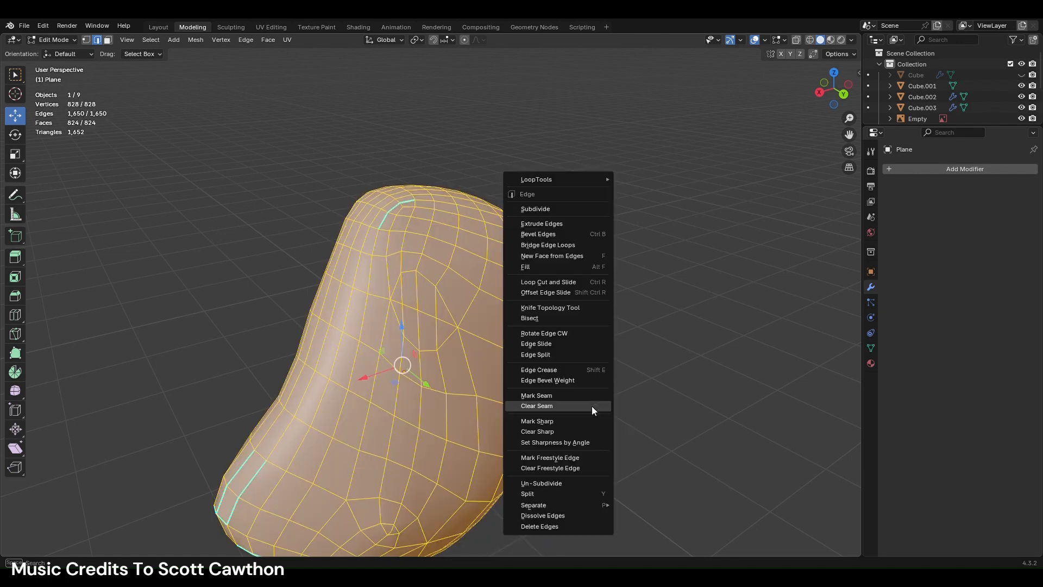
pyautogui.click(576, 432)
# - Select the ear and smooth its back surface with the Smooth sculpting brush
pyautogui.click(163, 26)
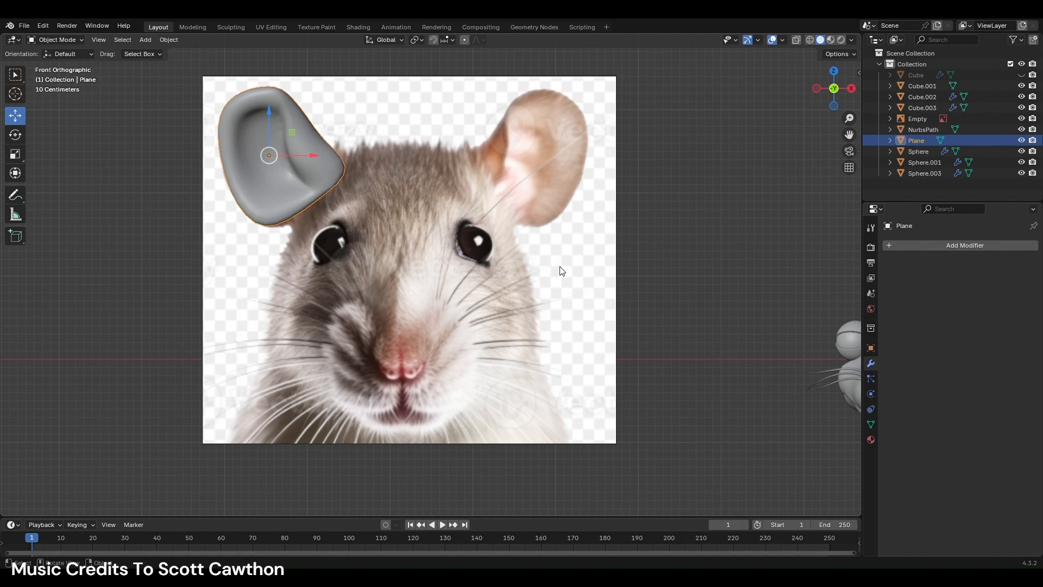
pyautogui.scroll(-2, 549, 267)
pyautogui.click(643, 286)
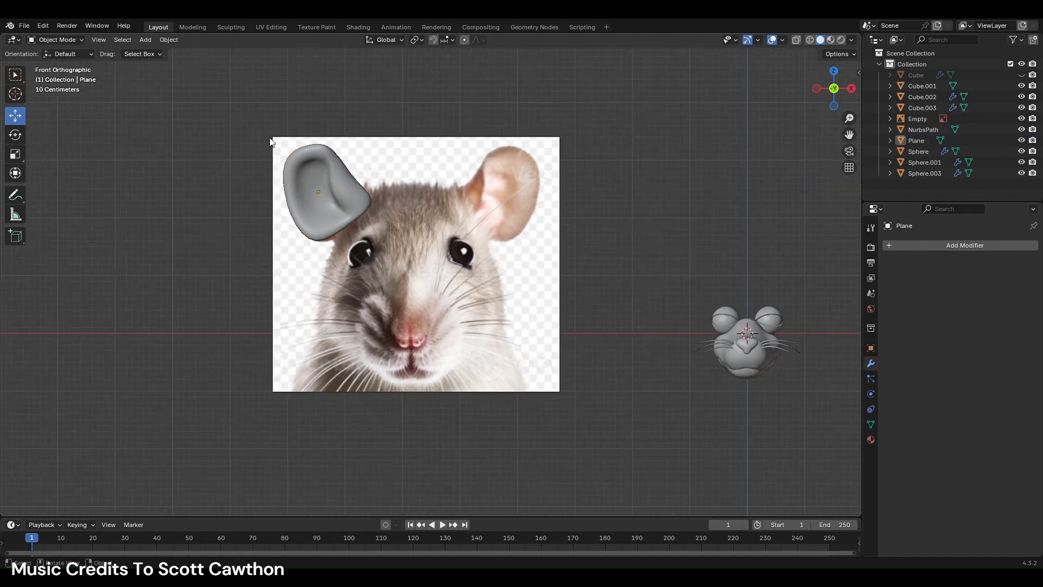
pyautogui.click(303, 165)
pyautogui.click(230, 23)
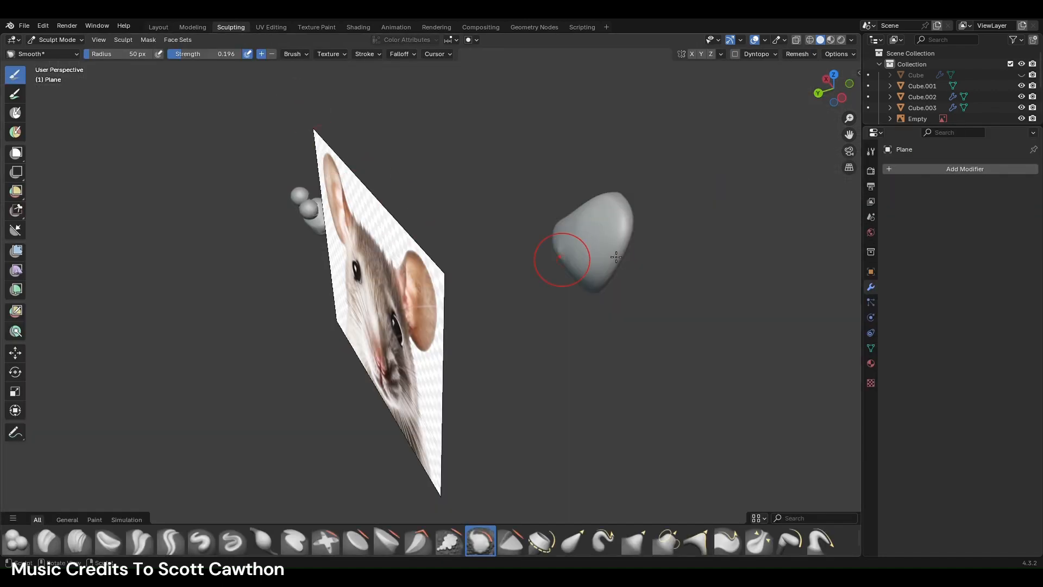
pyautogui.press('KP_1')
pyautogui.moveTo(478, 445)
pyautogui.mouseDown(button='middle')
pyautogui.moveTo(489, 391)
pyautogui.moveTo(609, 206)
pyautogui.mouseUp(button='middle')
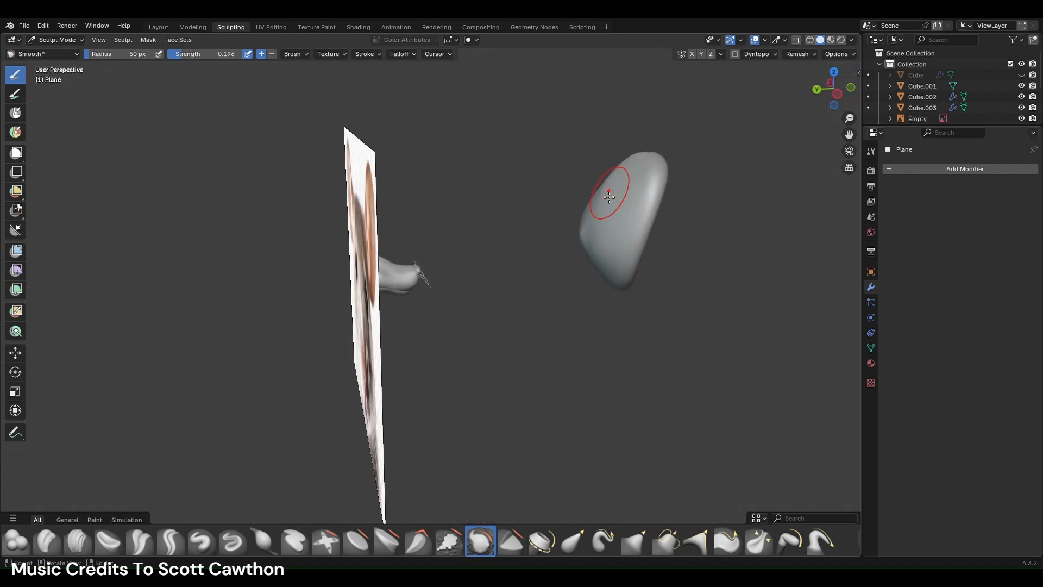
pyautogui.moveTo(618, 204)
pyautogui.mouseDown()
pyautogui.moveTo(606, 194)
pyautogui.moveTo(579, 243)
pyautogui.mouseUp()
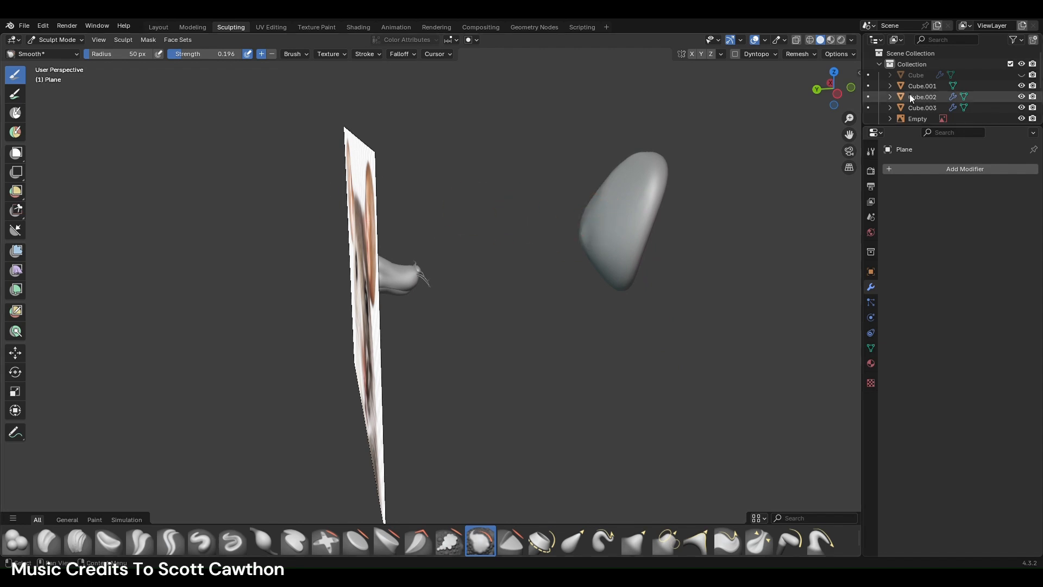
# - Pull the ear's outer rim slightly outward in the front view with the Elastic Grab brush
pyautogui.moveTo(834, 90); pyautogui.dragTo(773, 175)
pyautogui.press('KP_1')
pyautogui.click(573, 540)
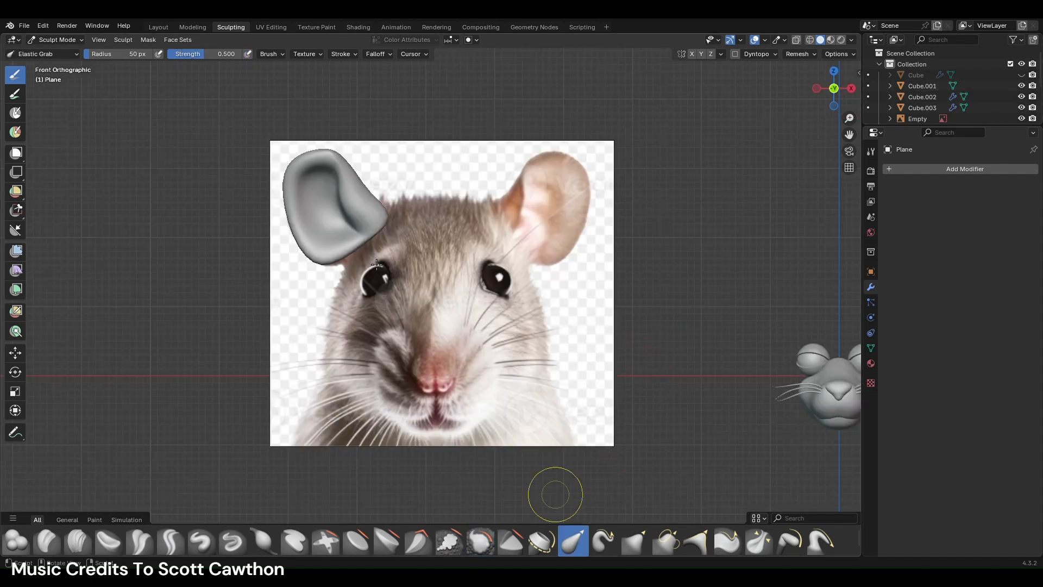
pyautogui.moveTo(293, 150); pyautogui.dragTo(289, 156)
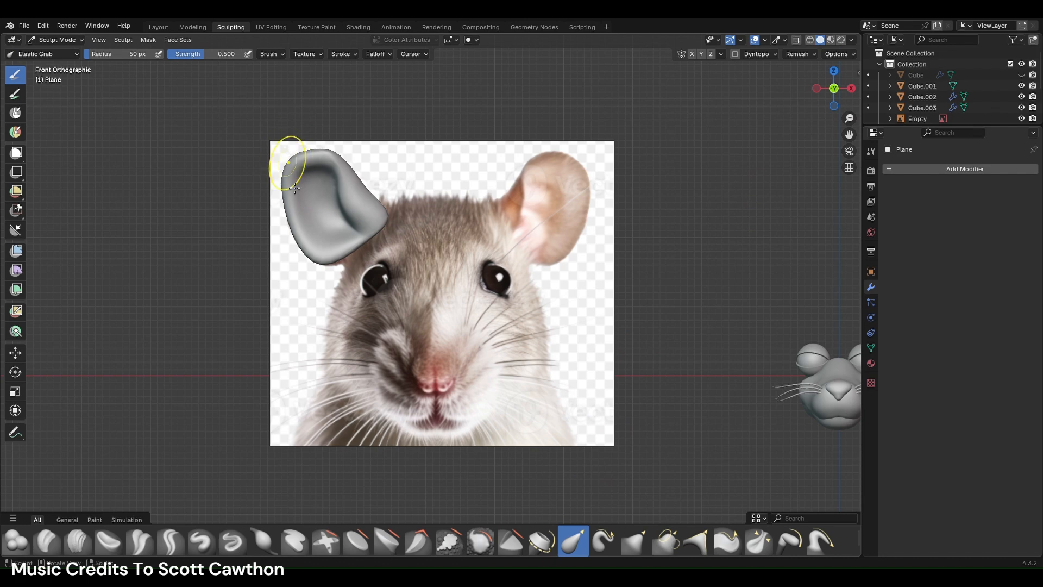
pyautogui.scroll(-3, 299, 203)
pyautogui.moveTo(298, 203)
pyautogui.mouseDown()
pyautogui.moveTo(333, 226)
pyautogui.moveTo(322, 258)
pyautogui.moveTo(326, 245)
pyautogui.moveTo(337, 276)
pyautogui.moveTo(331, 174)
pyautogui.moveTo(322, 178)
pyautogui.mouseUp()
pyautogui.scroll(1, 333, 210)
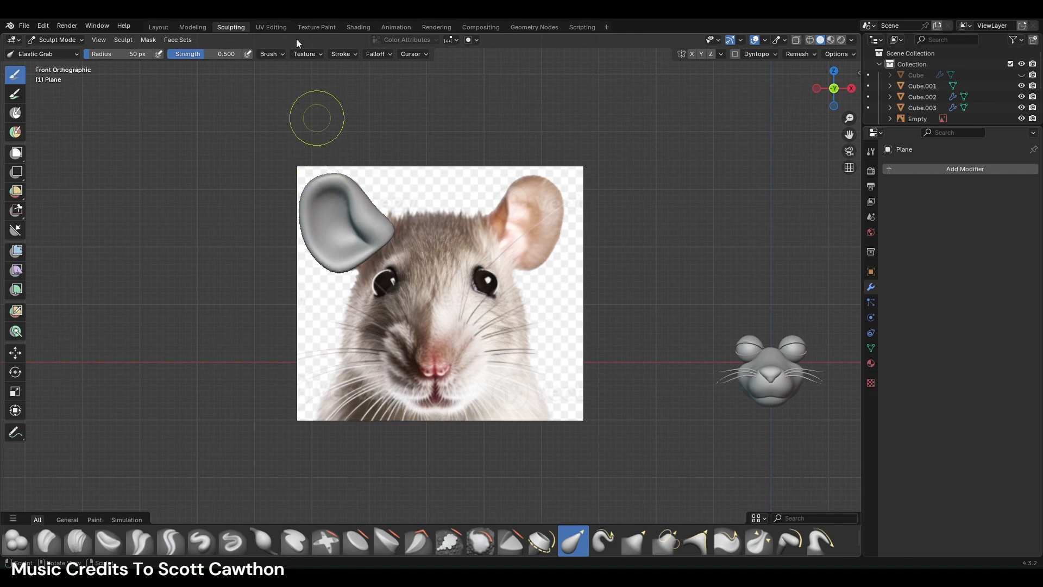
# - Examine the topology and shading of the ear's back, with the viewport overlays both shown and hidden
pyautogui.click(193, 27)
pyautogui.moveTo(371, 189); pyautogui.dragTo(418, 157, button='middle')
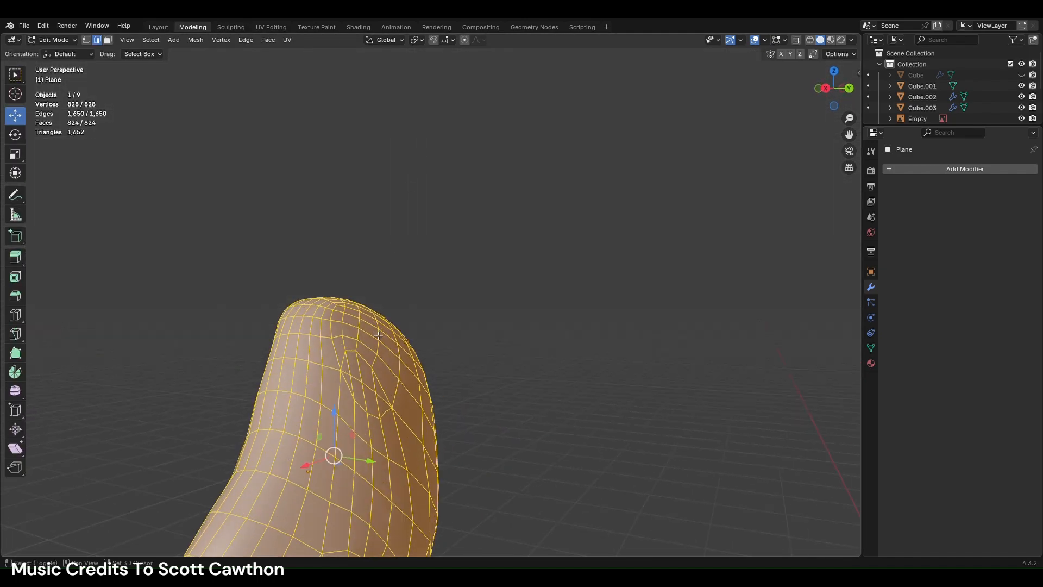
pyautogui.keyDown('shift'); pyautogui.moveTo(410, 324); pyautogui.dragTo(459, 217, button='middle'); pyautogui.keyUp('shift')
pyautogui.scroll(-3, 409, 277)
pyautogui.moveTo(412, 305); pyautogui.dragTo(375, 317, button='middle')
pyautogui.scroll(3, 375, 317)
pyautogui.keyDown('shift'); pyautogui.moveTo(506, 388); pyautogui.dragTo(512, 255, button='middle'); pyautogui.keyUp('shift')
pyautogui.scroll(2, 511, 256)
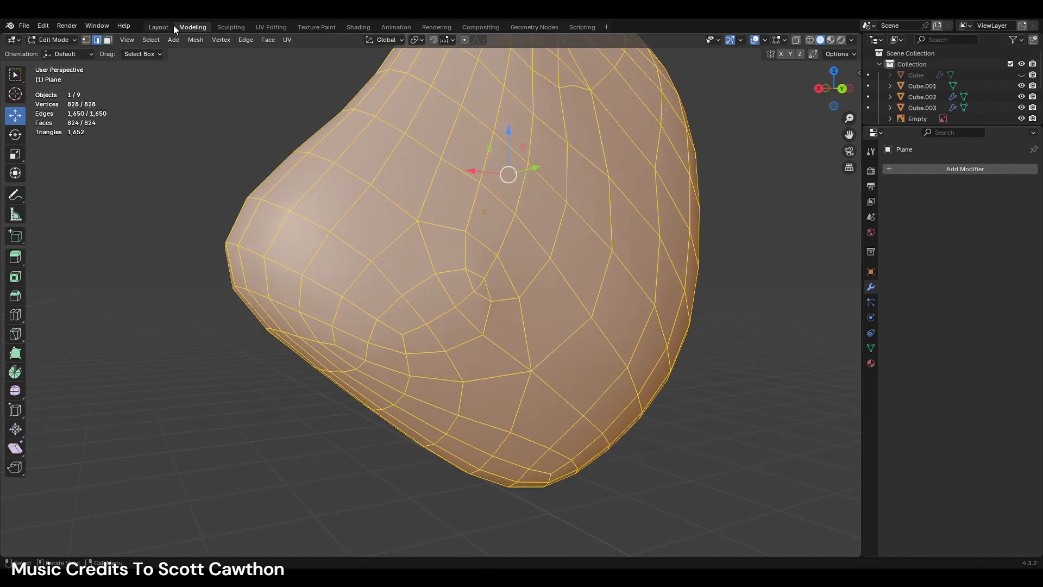
pyautogui.click(755, 40)
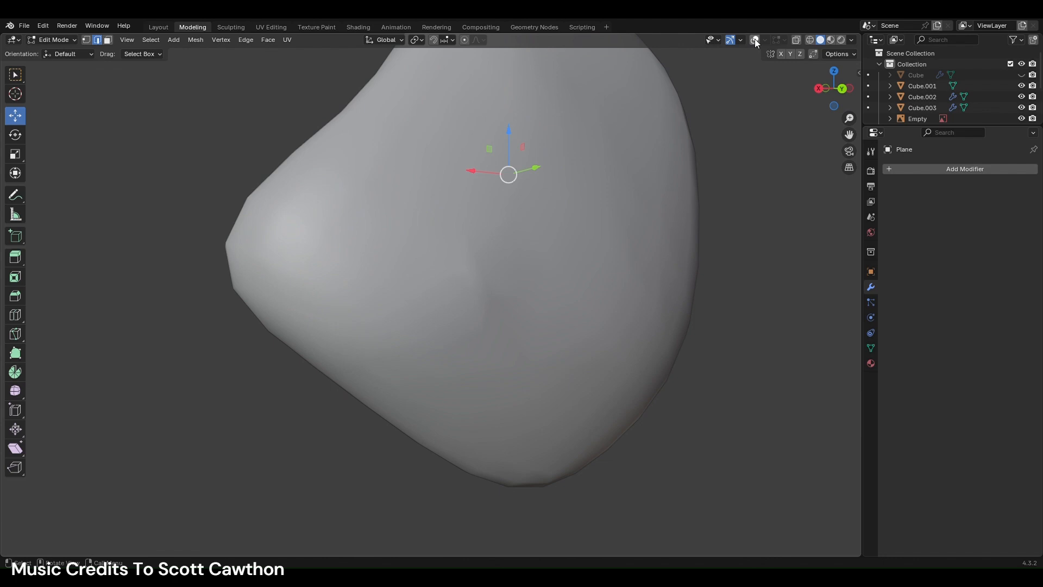
pyautogui.click(755, 42)
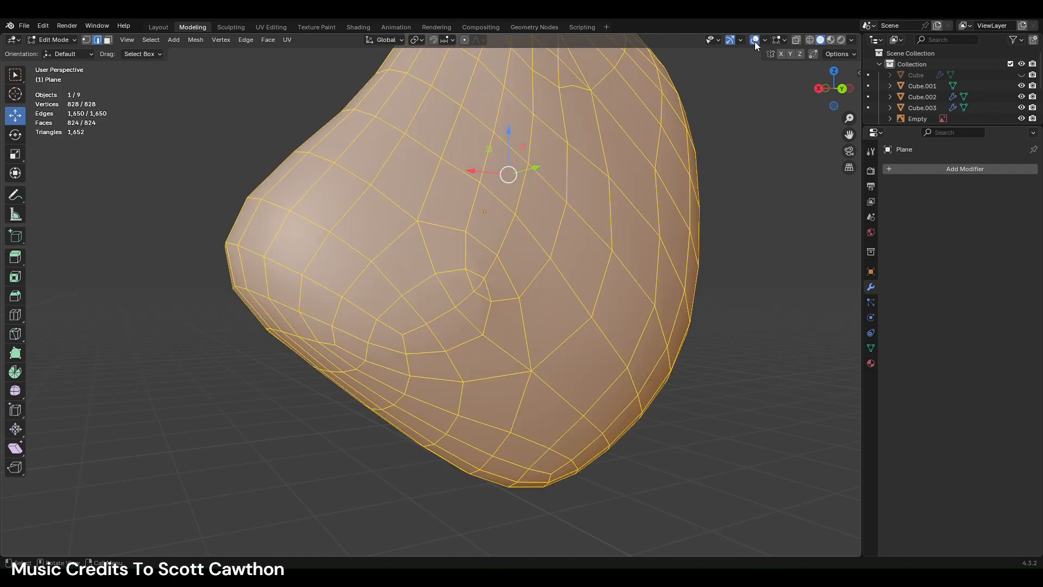
# - Move the two short pinched edges on the ear's lower back about -0.0024 m along Y and dissolve them
pyautogui.click(474, 288)
pyautogui.keyDown('shift'); pyautogui.click(483, 297); pyautogui.keyUp('shift')
pyautogui.press('g')
pyautogui.press('y')
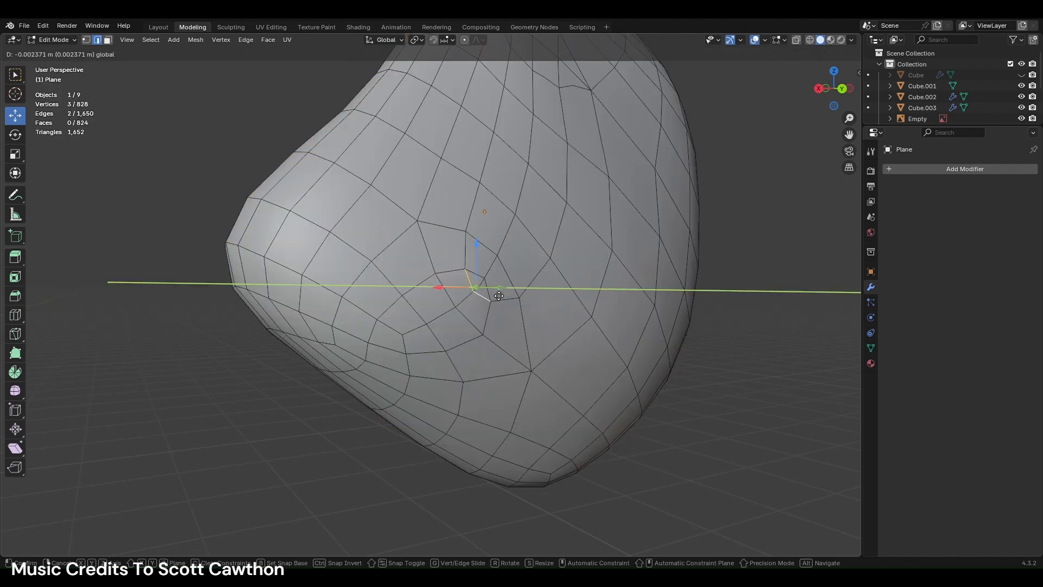
pyautogui.click(499, 296)
pyautogui.rightClick(669, 208)
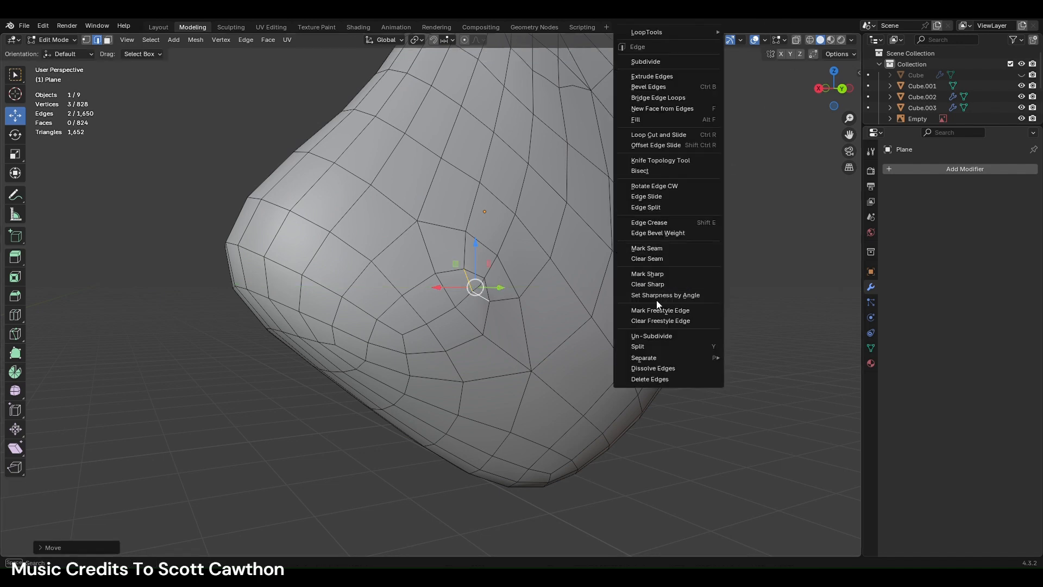
pyautogui.click(674, 371)
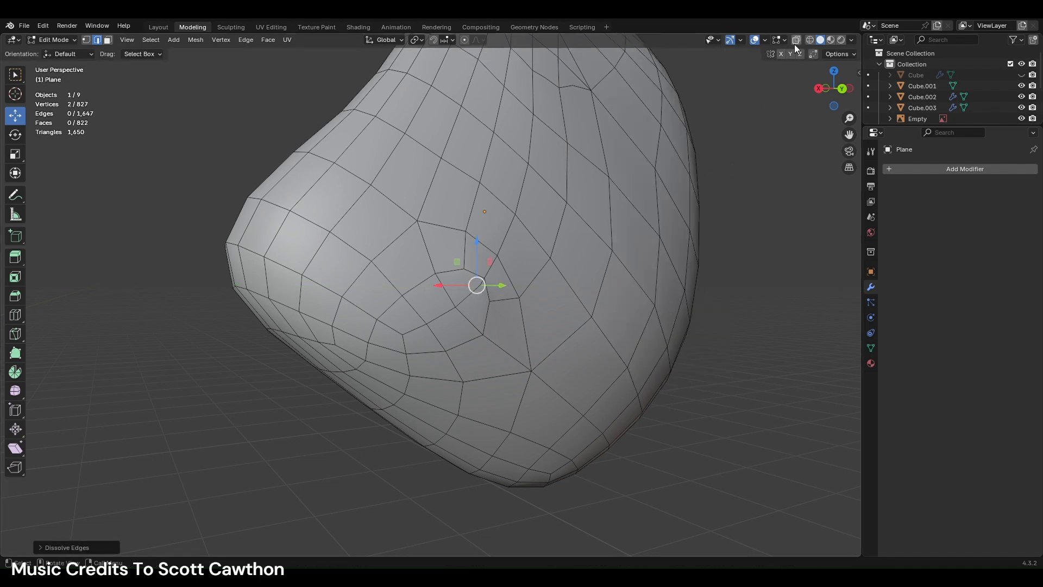
# - Inspect the ear's back around the dissolved edges, with overlays hidden and shown and from other angles
pyautogui.click(755, 41)
pyautogui.click(756, 41)
pyautogui.click(488, 293)
pyautogui.scroll(-3, 552, 312)
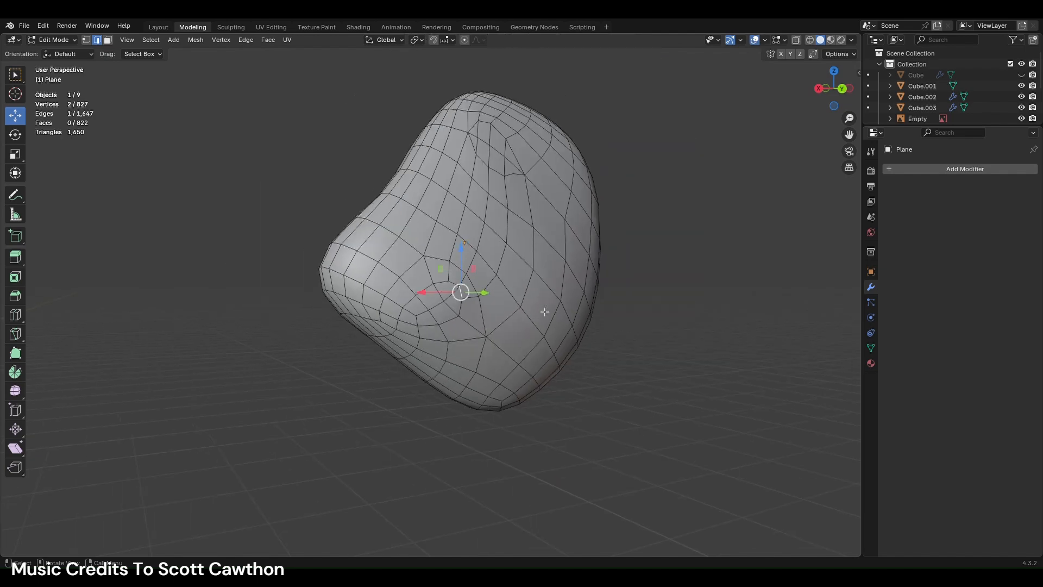
pyautogui.moveTo(552, 312); pyautogui.dragTo(429, 314, button='middle')
pyautogui.scroll(3, 429, 314)
pyautogui.scroll(-4, 429, 314)
# - Move the ear in object mode along X off the reference image to a spot near the modelled rat head
pyautogui.click(159, 27)
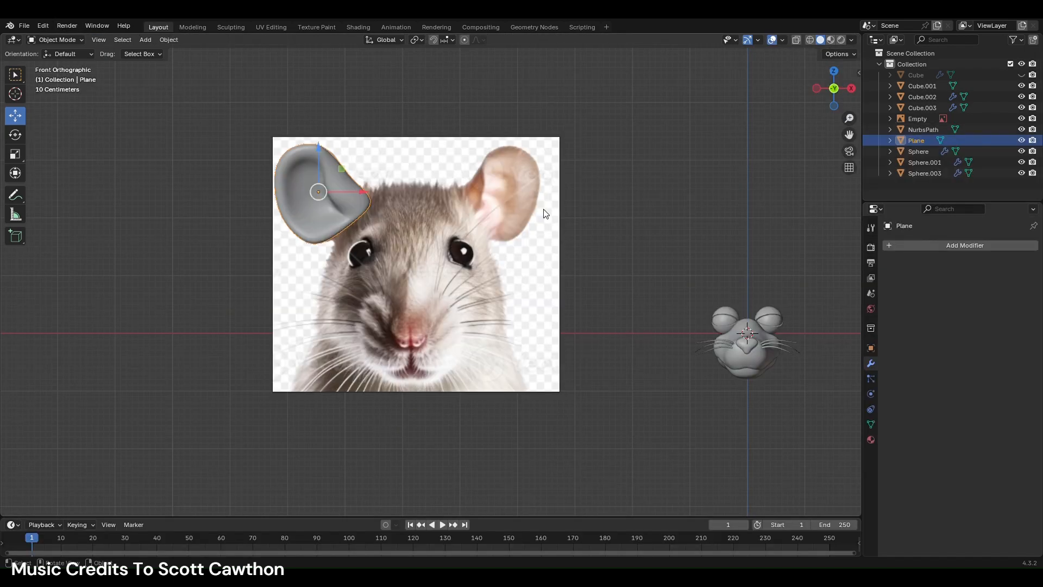
pyautogui.moveTo(373, 197); pyautogui.dragTo(702, 264)
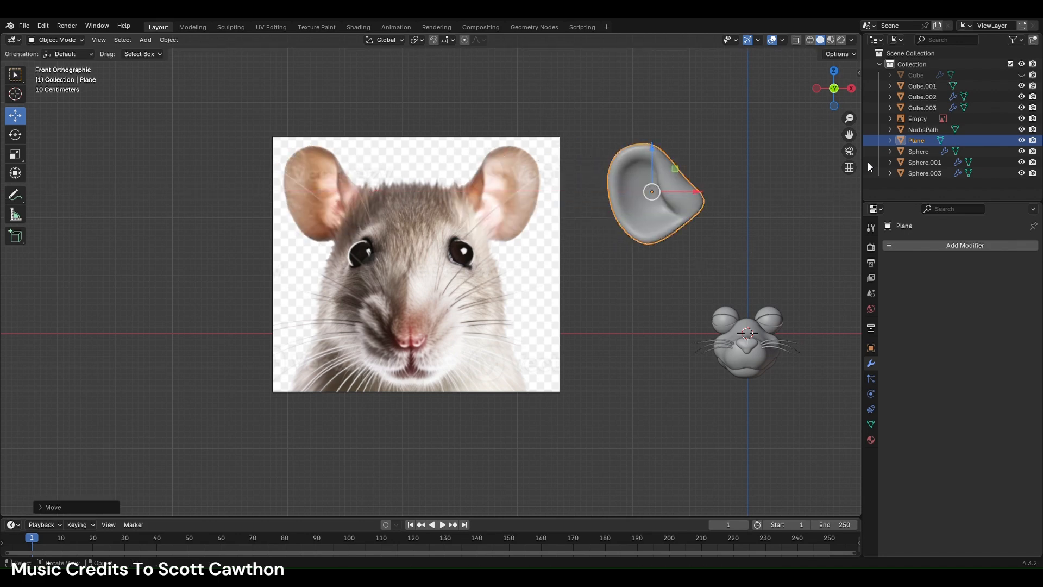
# - Add a Mirror modifier on the X axis to the ear plane
pyautogui.click(794, 208)
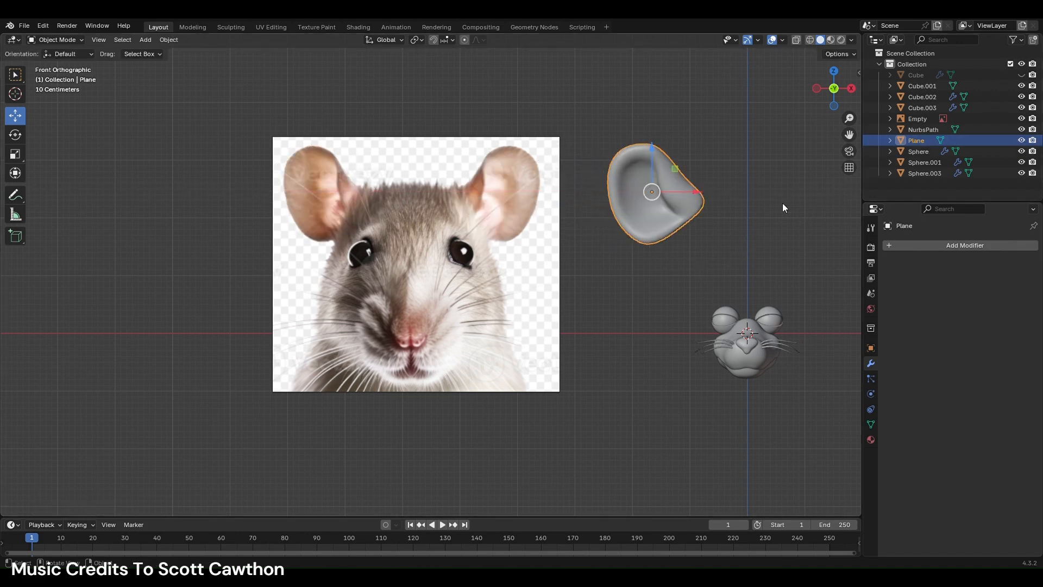
pyautogui.click(685, 200)
pyautogui.click(914, 243)
pyautogui.write('m')
pyautogui.click(899, 260)
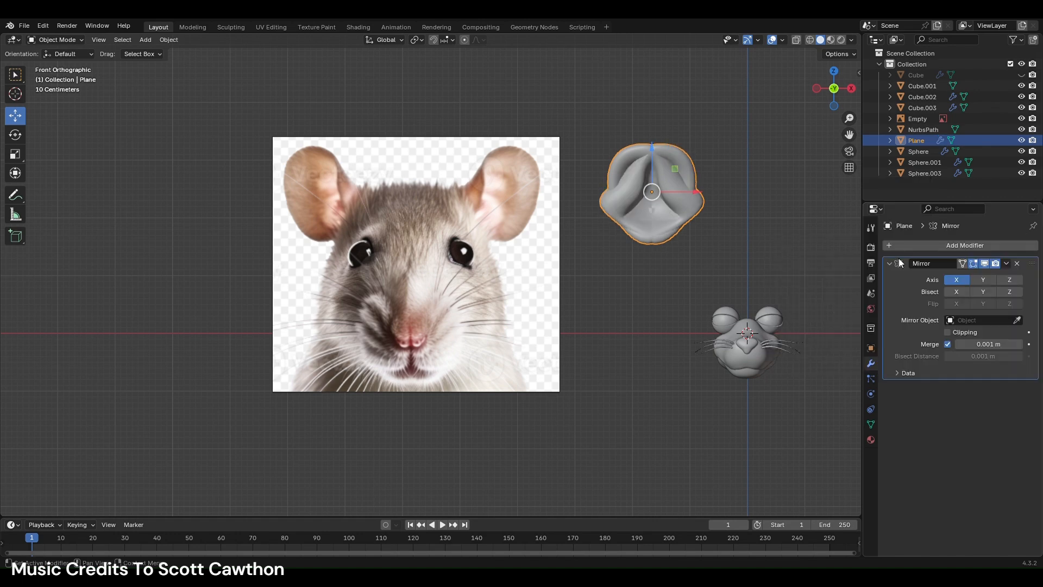
# - Unhide the head mesh Cube and set it as the mirror object of the ear's Mirror modifier
pyautogui.click(764, 266)
pyautogui.click(1022, 75)
pyautogui.click(657, 152)
pyautogui.click(1017, 320)
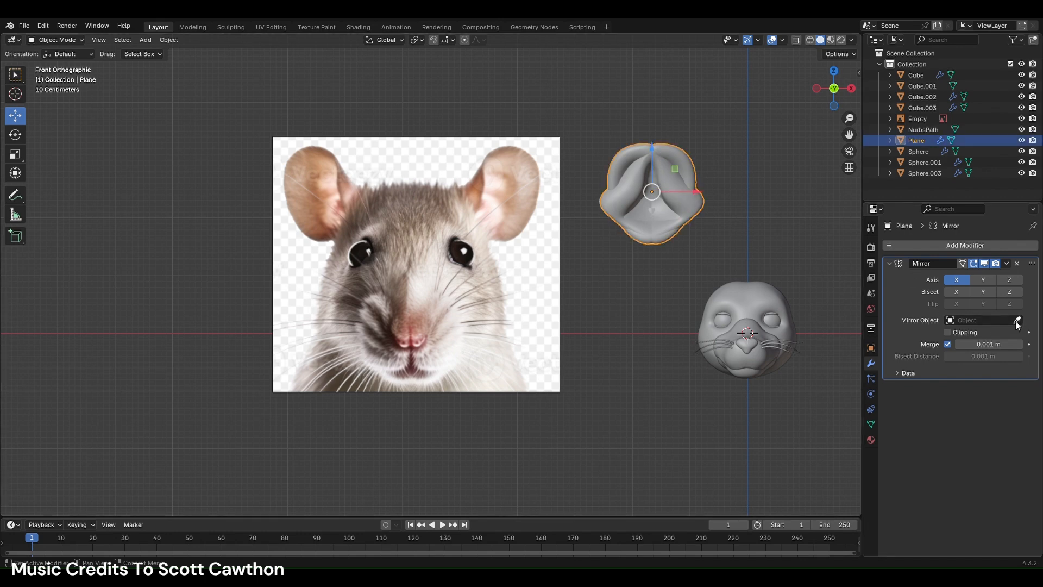
pyautogui.click(763, 302)
# - Move the ear down onto the side of the head in front view and back along Y in side view
pyautogui.moveTo(652, 196); pyautogui.dragTo(706, 285)
pyautogui.click(818, 88)
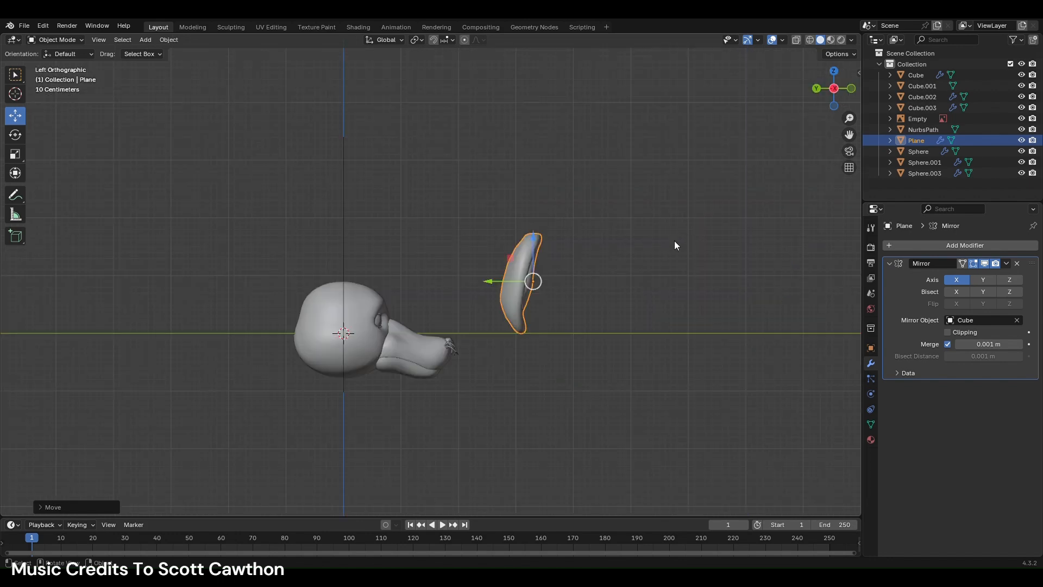
pyautogui.moveTo(500, 284); pyautogui.dragTo(321, 284)
pyautogui.click(851, 88)
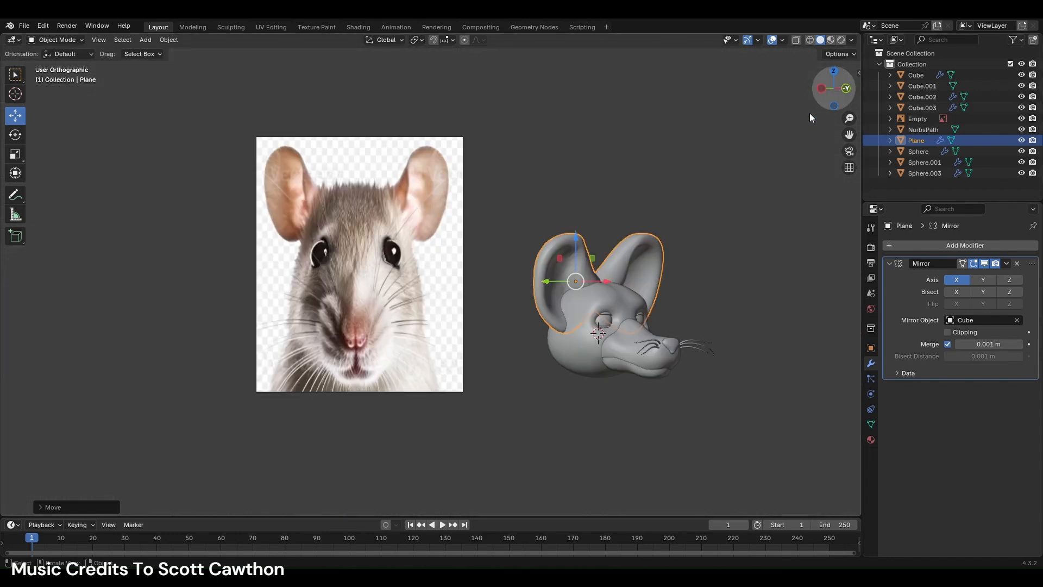
# - Scale the ear down uniformly in front view to suit the head and shift it against the upper side of the skull
pyautogui.press('s')
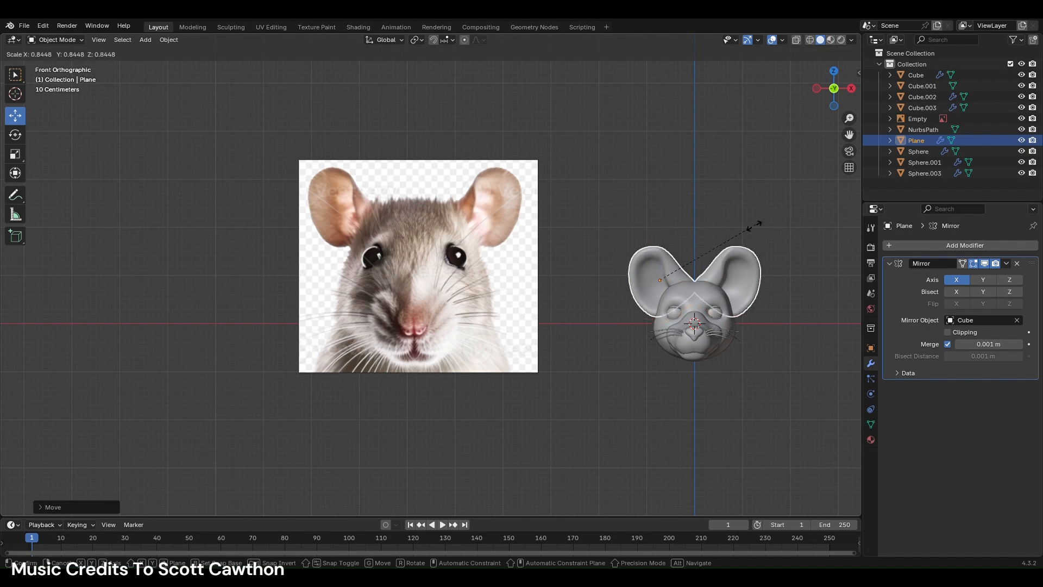
pyautogui.click(758, 213)
pyautogui.scroll(2, 770, 197)
pyautogui.press('s')
pyautogui.click(795, 289)
pyautogui.press('s')
pyautogui.click(810, 294)
pyautogui.press('s')
pyautogui.click(807, 293)
pyautogui.press('g')
pyautogui.click(774, 295)
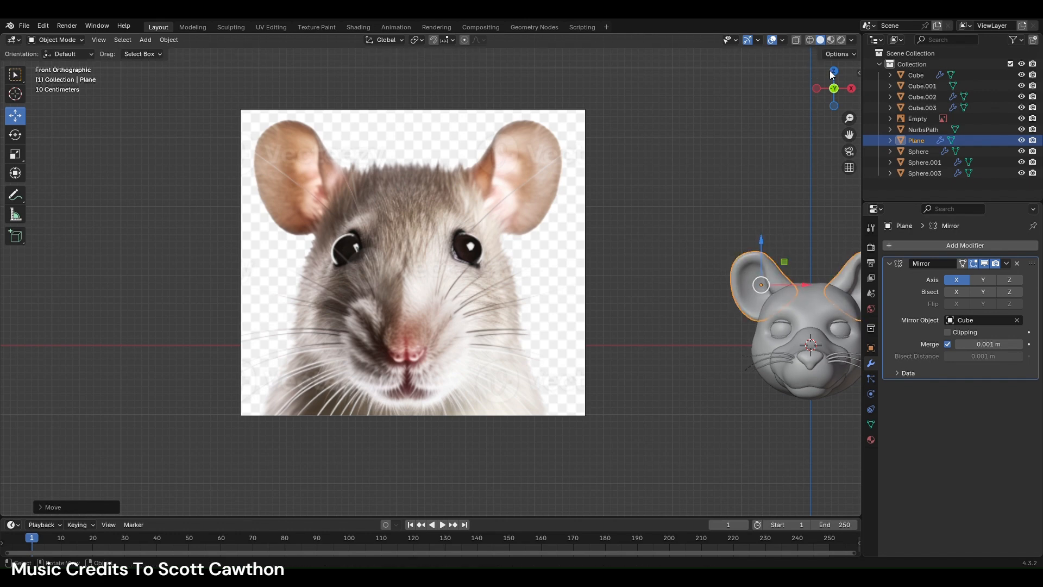
# - Try rotating the ear from the top and side views, then nudging and resizing it on the head
pyautogui.click(833, 71)
pyautogui.press('r')
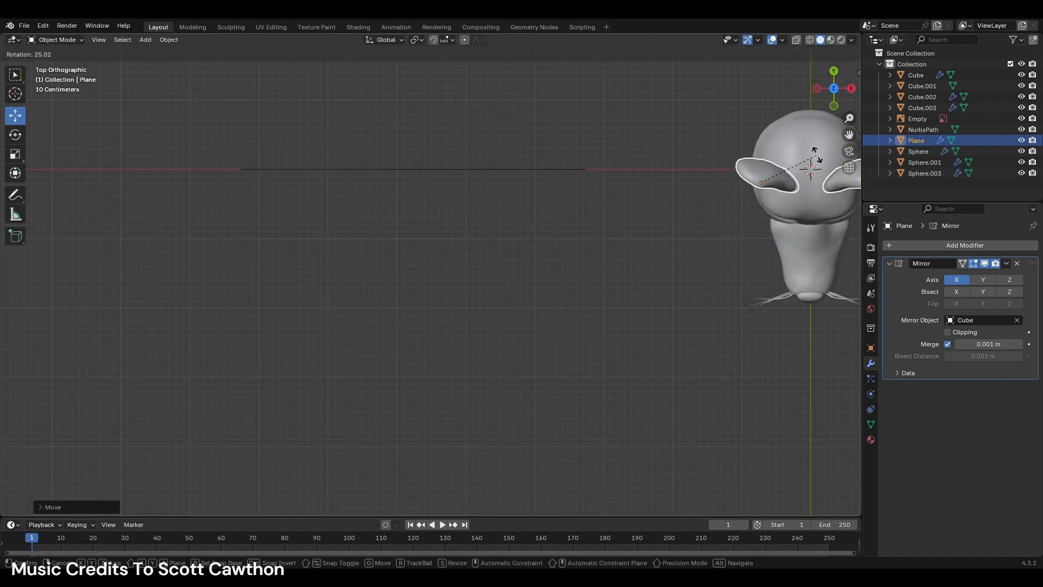
pyautogui.click(818, 133)
pyautogui.click(818, 89)
pyautogui.press('r')
pyautogui.click(703, 232)
pyautogui.moveTo(340, 286); pyautogui.dragTo(337, 293)
pyautogui.press('s')
pyautogui.click(447, 288)
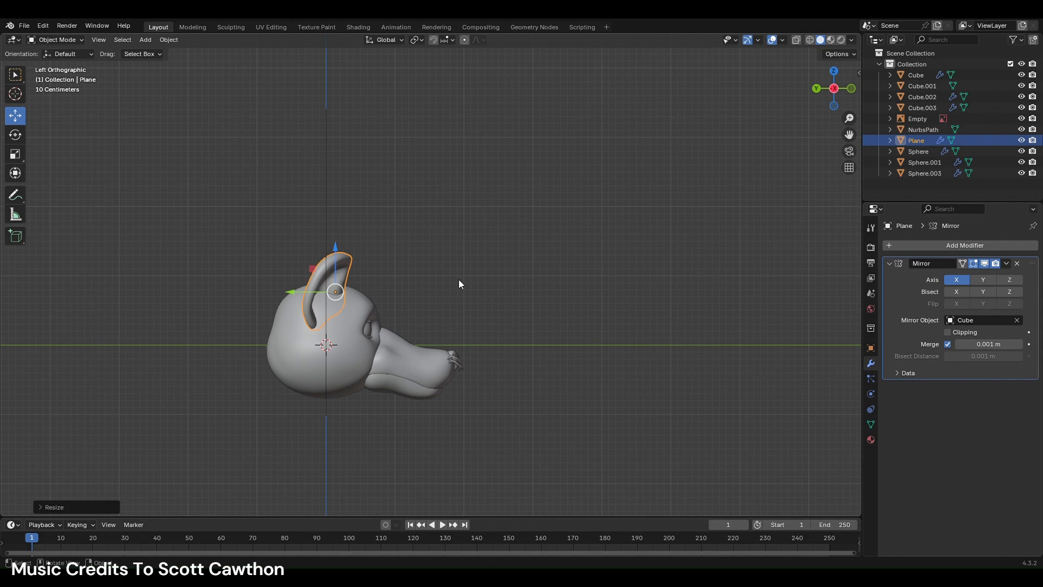
pyautogui.click(853, 89)
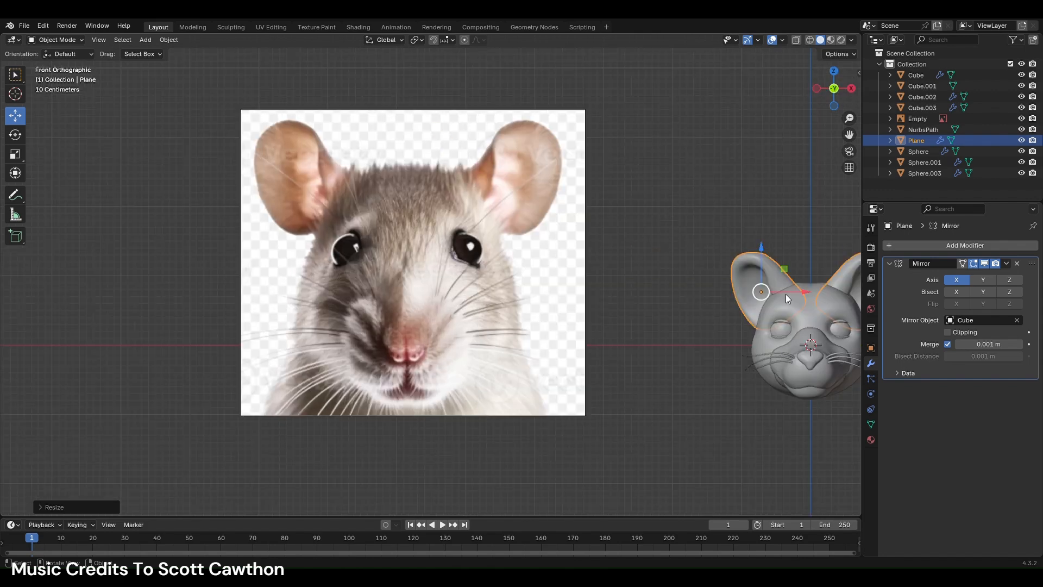
# - Undo the ear's last two rotations, its last move and its last resize
pyautogui.hotkey('ctrl', 'z')
pyautogui.hotkey('ctrl', 'z')
pyautogui.hotkey('ctrl', 'z')
pyautogui.hotkey('ctrl', 'z')
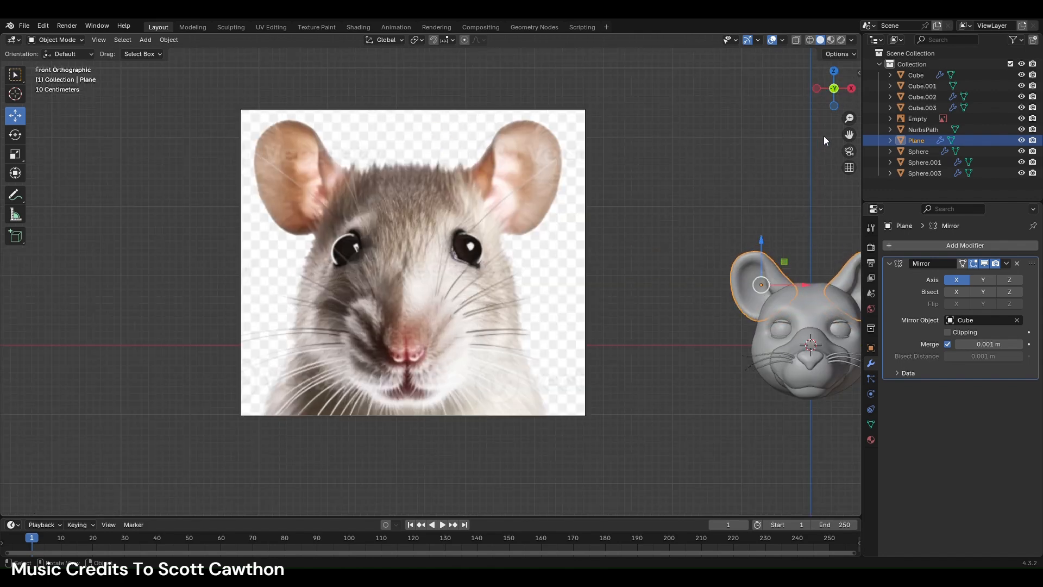
# - Rotate the ear slightly from the top and side views, and tilt it freely in front view with a trackball rotation
pyautogui.click(834, 72)
pyautogui.press('r')
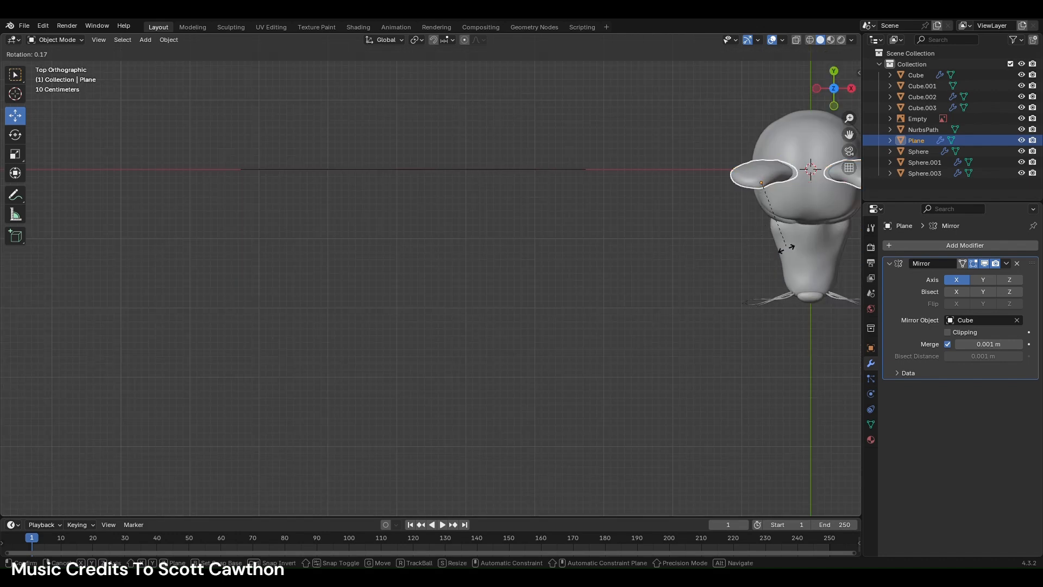
pyautogui.click(786, 251)
pyautogui.moveTo(787, 251); pyautogui.dragTo(1, 226, button='middle')
pyautogui.moveTo(425, 295); pyautogui.dragTo(482, 272, button='middle')
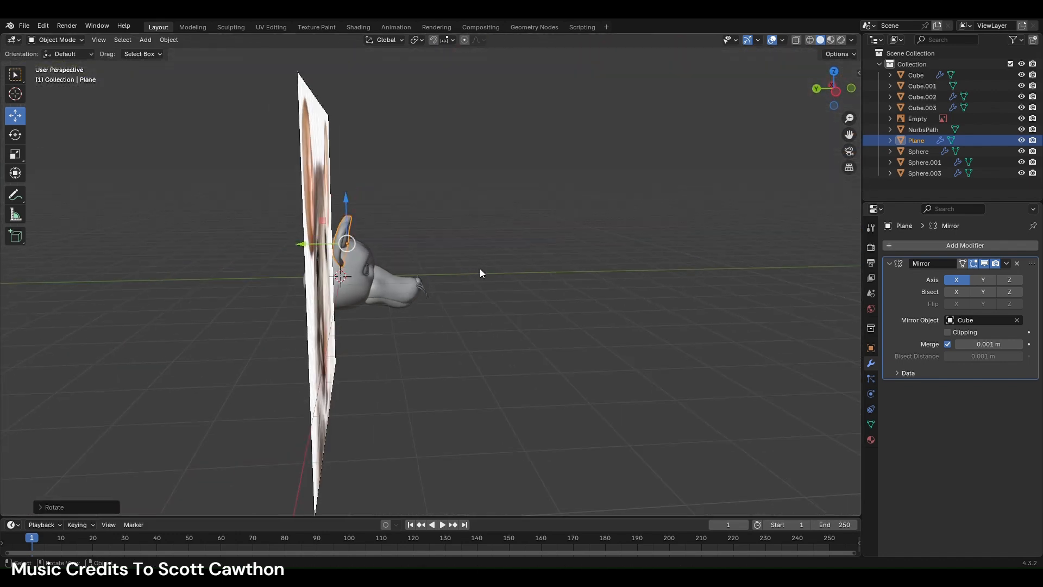
pyautogui.press('r')
pyautogui.click(491, 297)
pyautogui.click(852, 89)
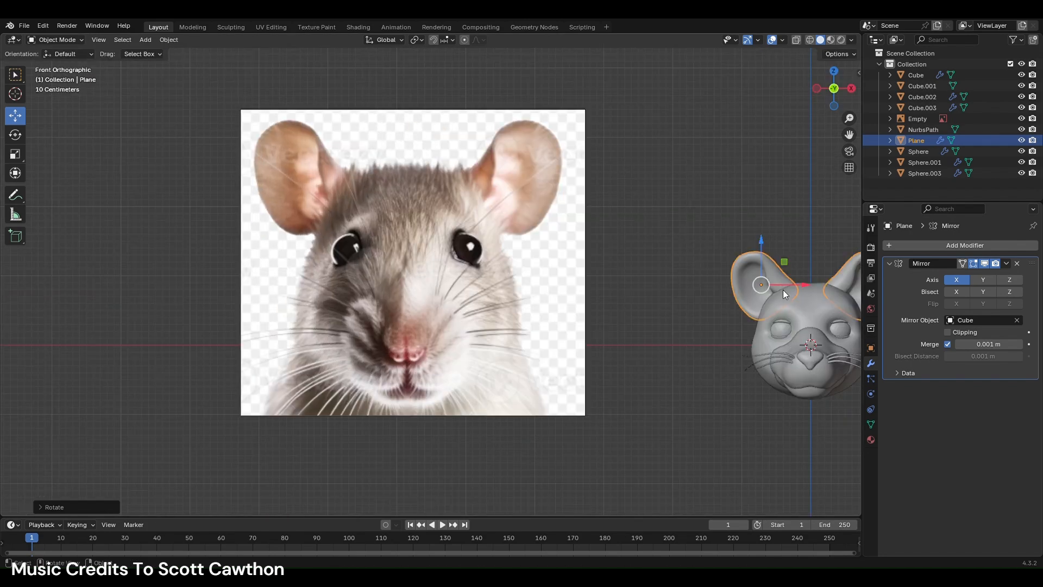
pyautogui.click(16, 135)
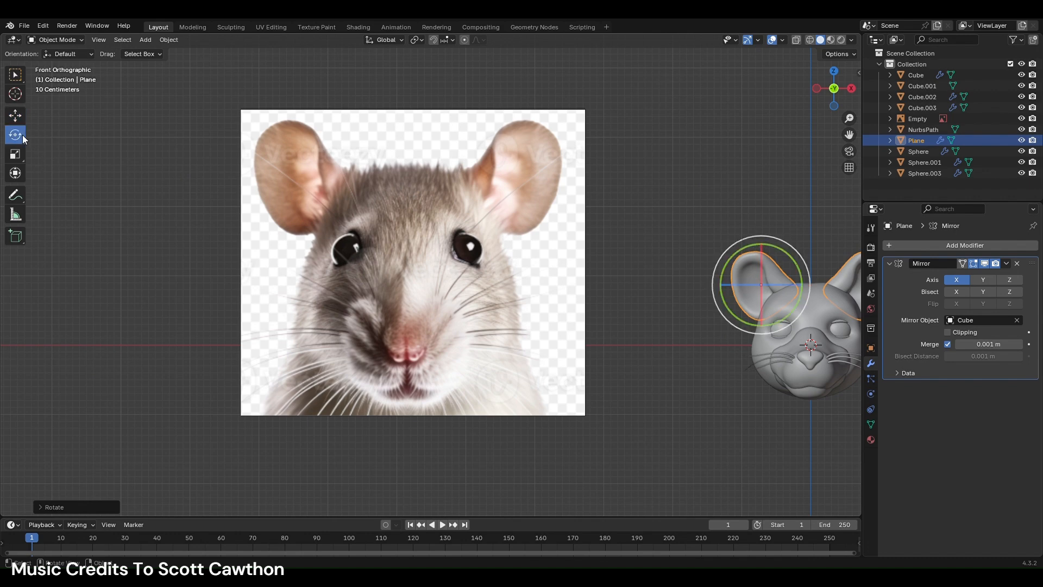
pyautogui.moveTo(797, 310); pyautogui.dragTo(723, 266)
# - Enlarge the ear uniformly in front view and nudge it to sit on the head
pyautogui.click(14, 115)
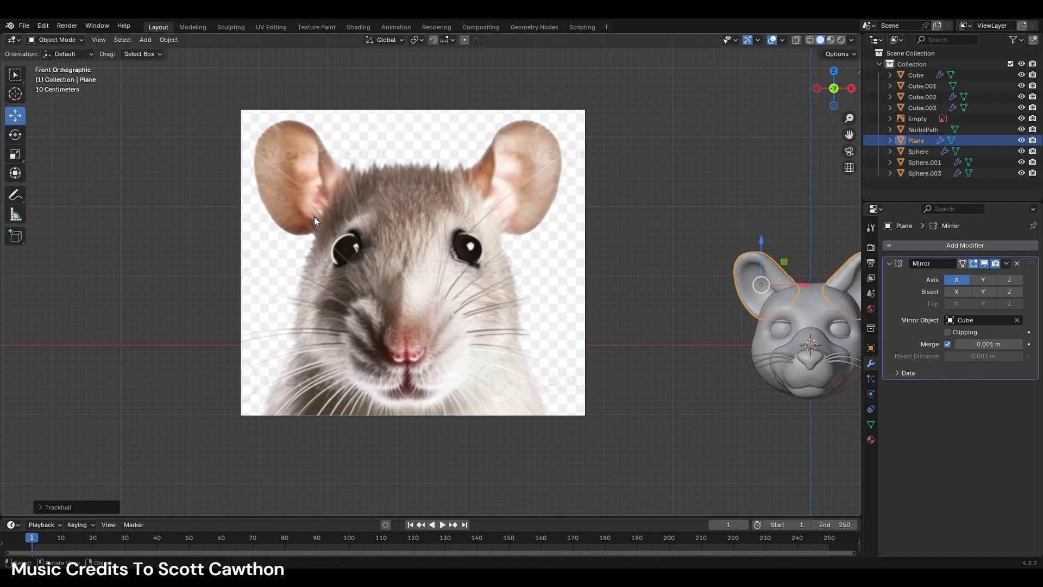
pyautogui.press('s')
pyautogui.click(765, 301)
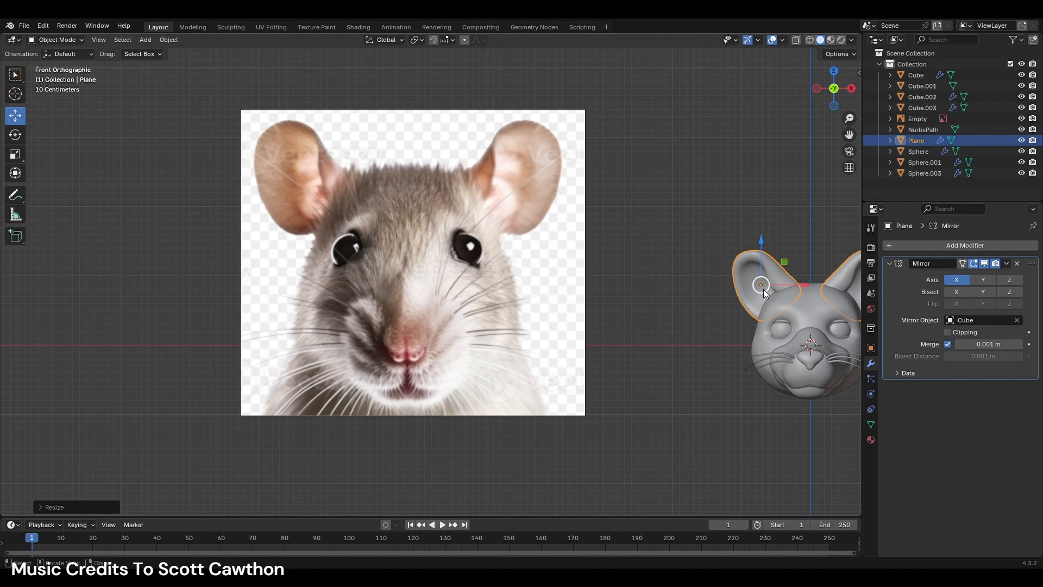
pyautogui.press('s')
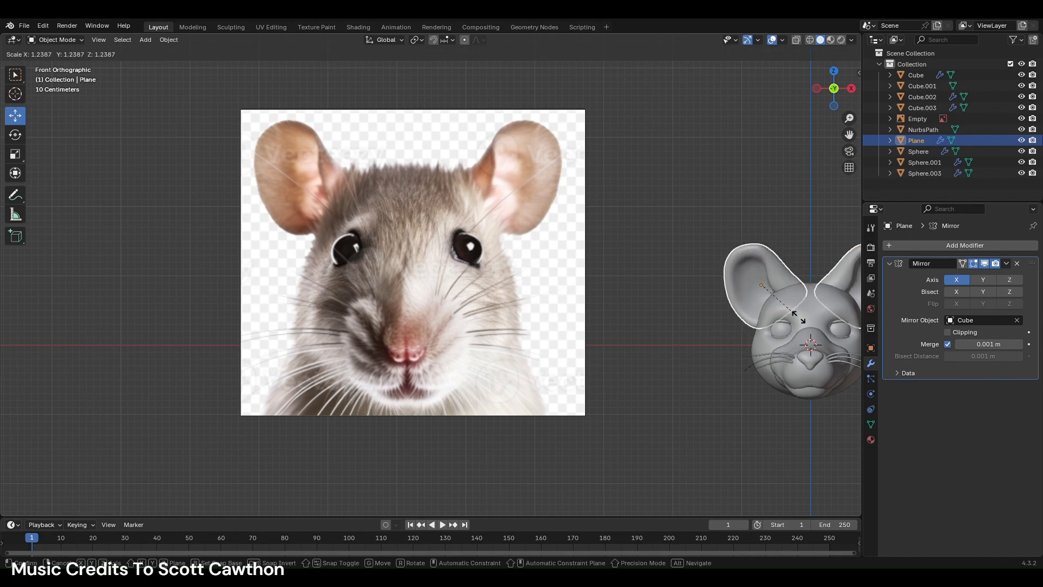
pyautogui.click(797, 317)
pyautogui.press('s')
pyautogui.click(800, 314)
pyautogui.moveTo(762, 292); pyautogui.dragTo(760, 290)
# - Reshape the ear's base and inner edge near the head in sculpt mode with the 50 px Elastic Grab brush
pyautogui.click(228, 27)
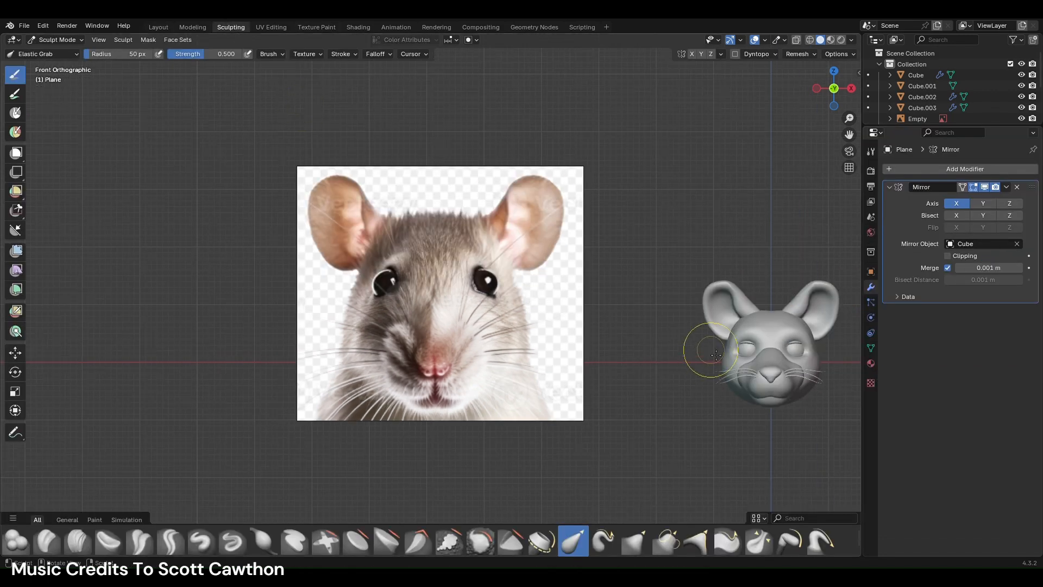
pyautogui.moveTo(758, 346)
pyautogui.mouseDown()
pyautogui.moveTo(761, 313)
pyautogui.moveTo(741, 338)
pyautogui.mouseUp()
pyautogui.scroll(3, 744, 337)
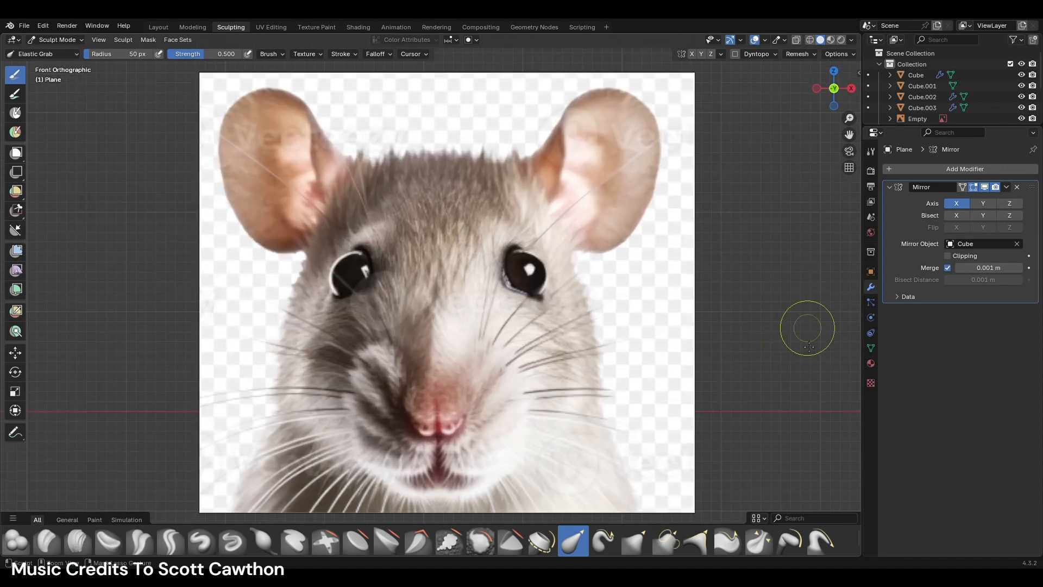
pyautogui.keyDown('shift'); pyautogui.moveTo(809, 350); pyautogui.dragTo(521, 331, button='middle'); pyautogui.keyUp('shift')
pyautogui.moveTo(678, 353); pyautogui.dragTo(679, 353)
pyautogui.moveTo(689, 308)
pyautogui.mouseDown()
pyautogui.moveTo(697, 315)
pyautogui.moveTo(571, 320)
pyautogui.mouseUp()
pyautogui.scroll(-1, 609, 338)
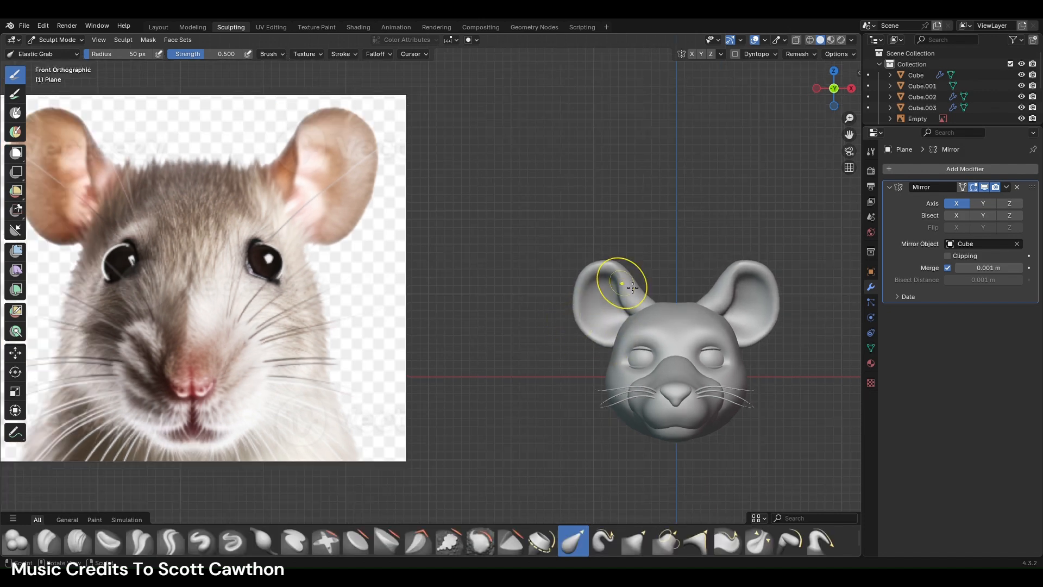
pyautogui.scroll(1, 625, 293)
pyautogui.moveTo(669, 308)
pyautogui.mouseDown()
pyautogui.moveTo(685, 305)
pyautogui.moveTo(701, 273)
pyautogui.mouseUp()
pyautogui.scroll(-2, 691, 274)
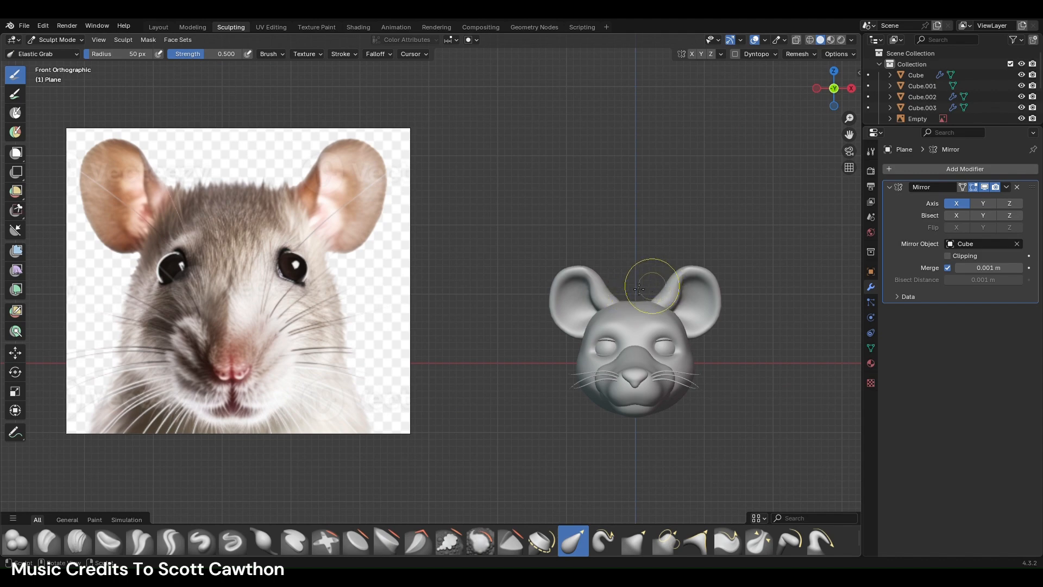
# - Round out the ear's outer rim and upper inner fold with the Elastic Grab brush at strength 0.500
pyautogui.moveTo(573, 283)
pyautogui.mouseDown()
pyautogui.moveTo(551, 300)
pyautogui.moveTo(557, 293)
pyautogui.mouseUp()
pyautogui.scroll(3, 615, 266)
pyautogui.moveTo(750, 268)
pyautogui.mouseDown()
pyautogui.moveTo(728, 257)
pyautogui.moveTo(708, 279)
pyautogui.moveTo(699, 267)
pyautogui.mouseUp()
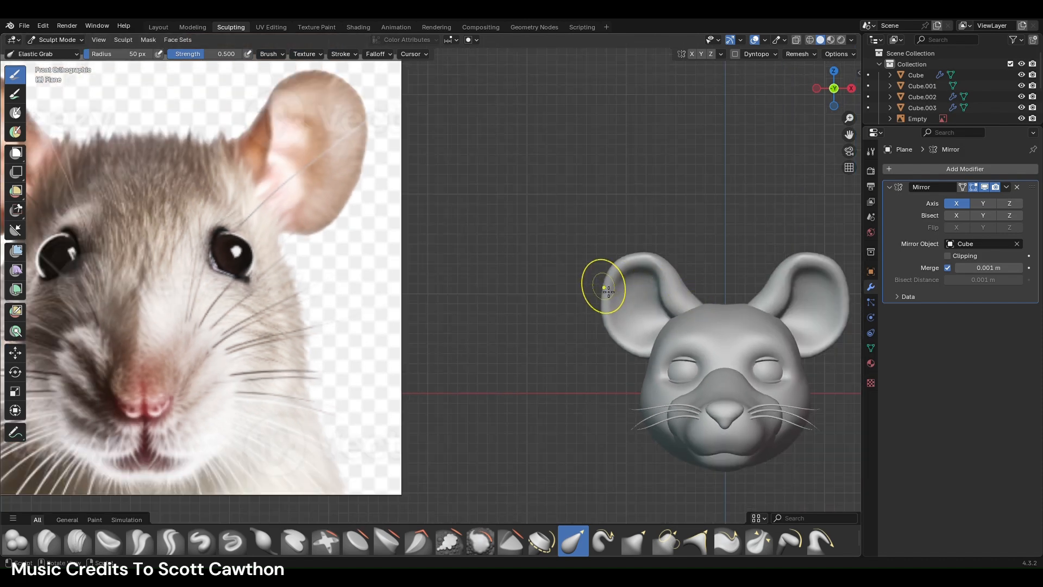
pyautogui.moveTo(601, 285); pyautogui.dragTo(596, 304)
pyautogui.scroll(-2, 605, 326)
pyautogui.scroll(3, 614, 326)
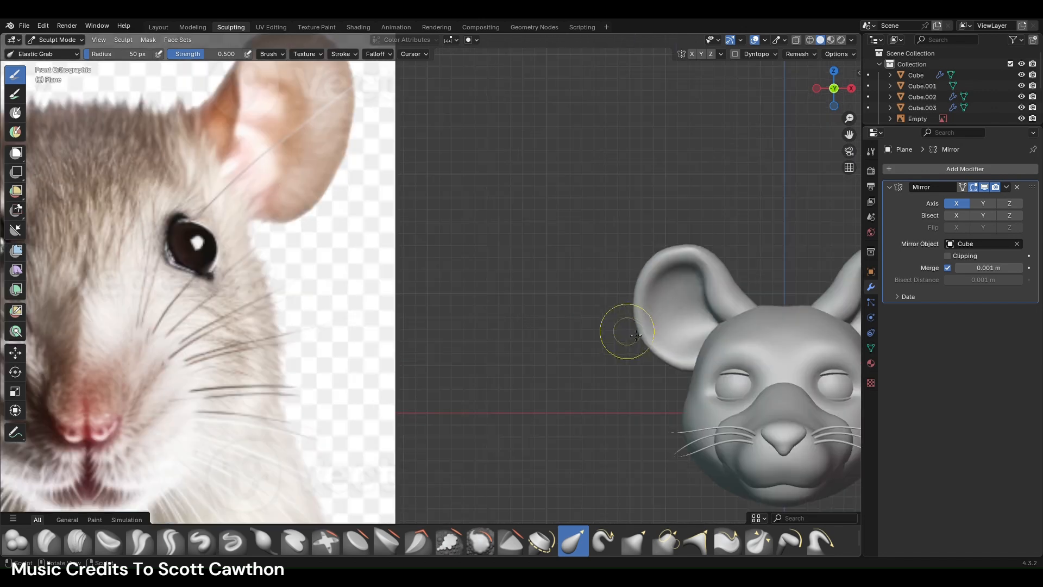
pyautogui.moveTo(714, 303)
pyautogui.mouseDown()
pyautogui.moveTo(745, 310)
pyautogui.moveTo(723, 292)
pyautogui.moveTo(742, 306)
pyautogui.moveTo(733, 275)
pyautogui.moveTo(712, 272)
pyautogui.mouseUp()
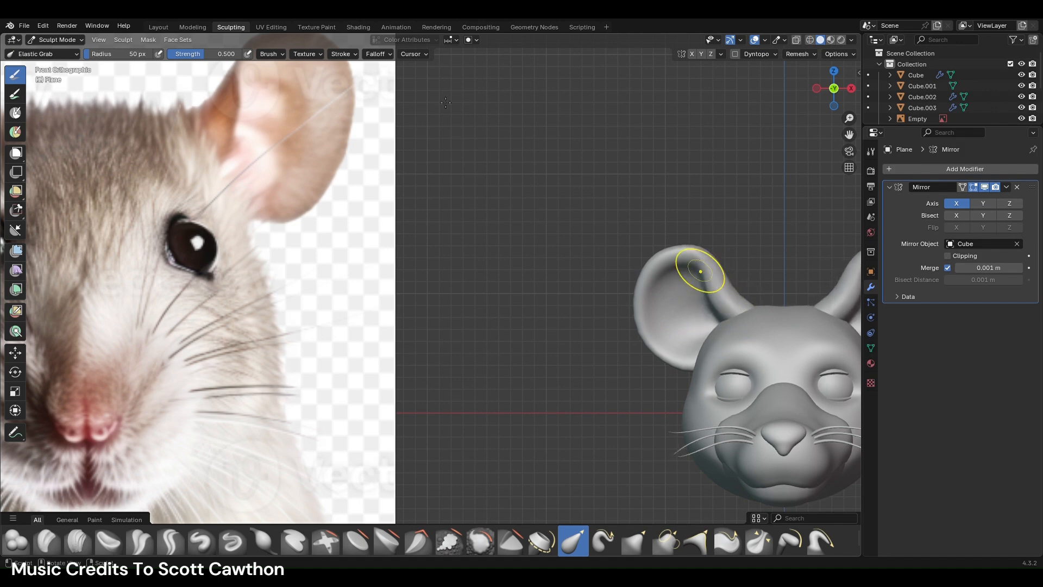
# - Add a level 1 Subdivision modifier to the mirrored ears in object mode and convert them to a mesh
pyautogui.click(157, 24)
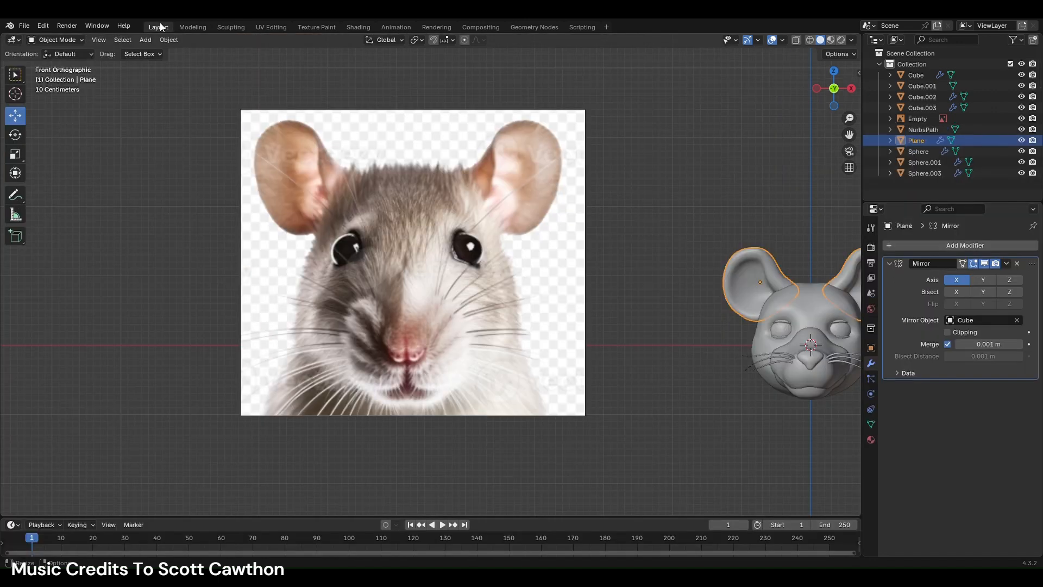
pyautogui.hotkey('ctrl', '1')
pyautogui.rightClick(709, 281)
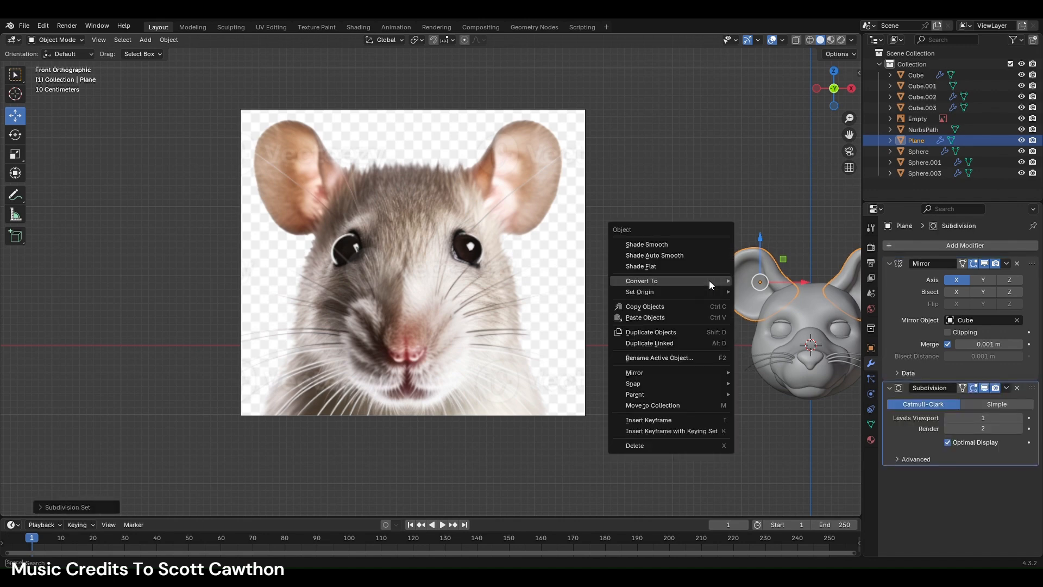
pyautogui.click(736, 281)
# - Un-subdivide all faces of the ears mesh in edit mode and convert the object to a mesh again in object mode
pyautogui.click(192, 26)
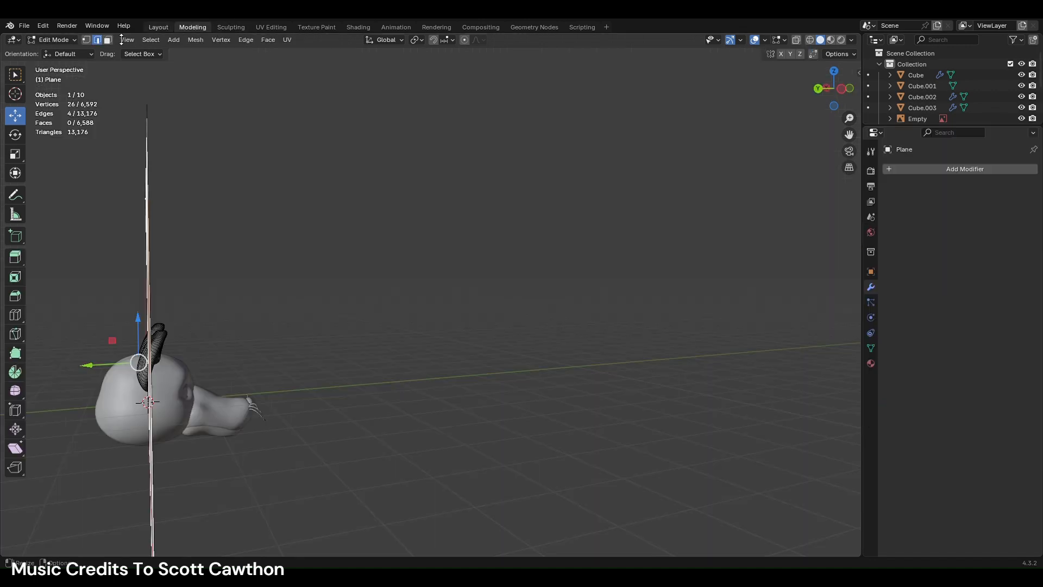
pyautogui.press('a')
pyautogui.rightClick(466, 295)
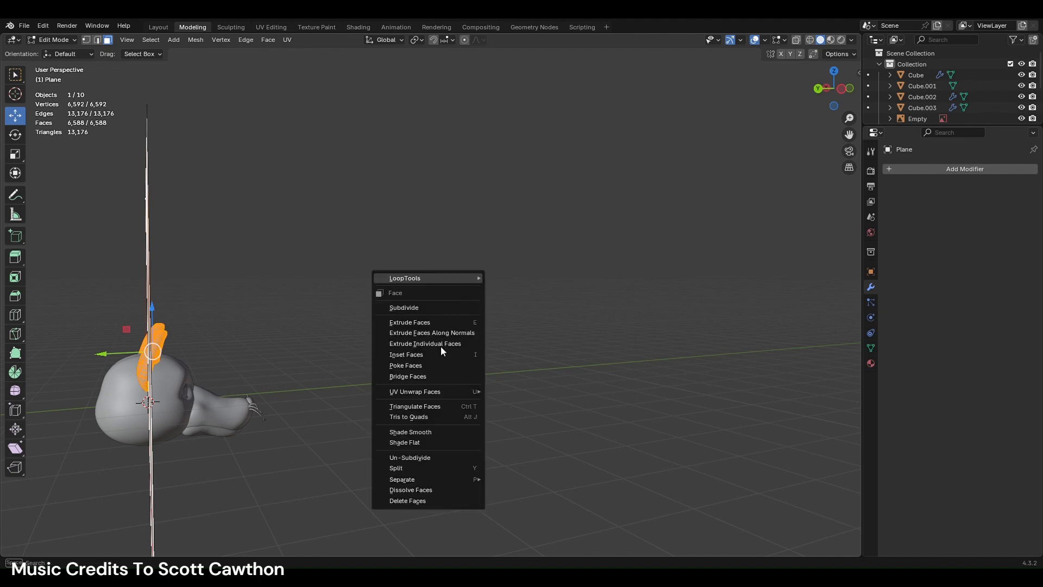
pyautogui.click(416, 457)
pyautogui.click(158, 27)
pyautogui.rightClick(788, 267)
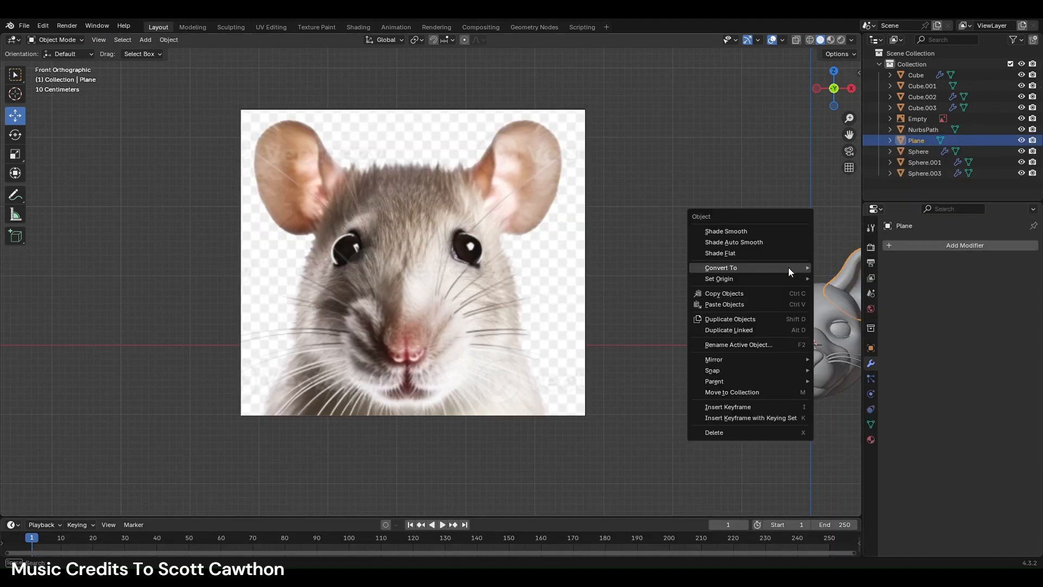
pyautogui.moveTo(788, 267)
pyautogui.click(834, 268)
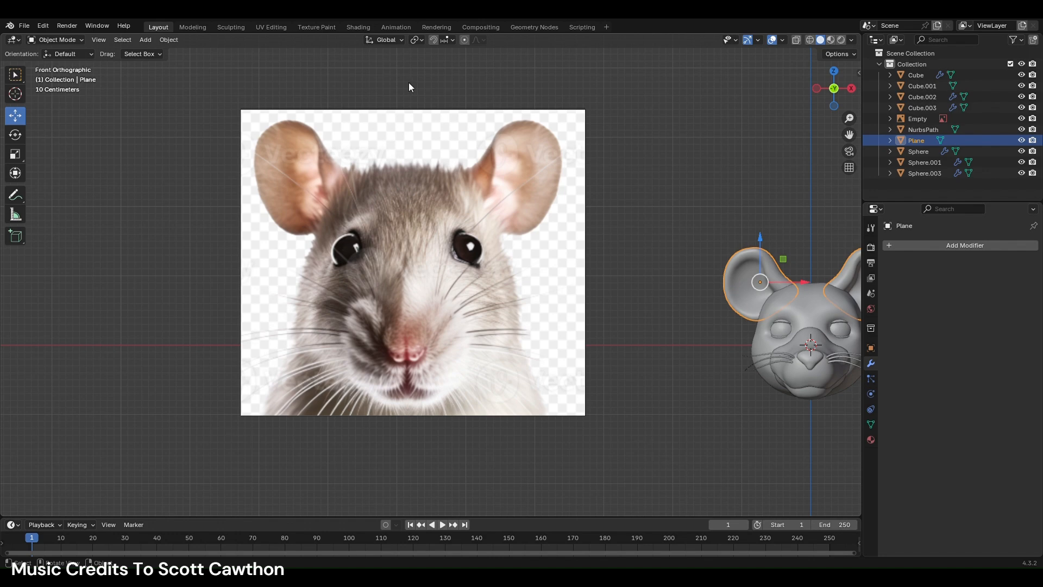
# - Separate the two ears into individual objects by loose parts in edit mode and select the head in object mode
pyautogui.click(193, 26)
pyautogui.rightClick(625, 341)
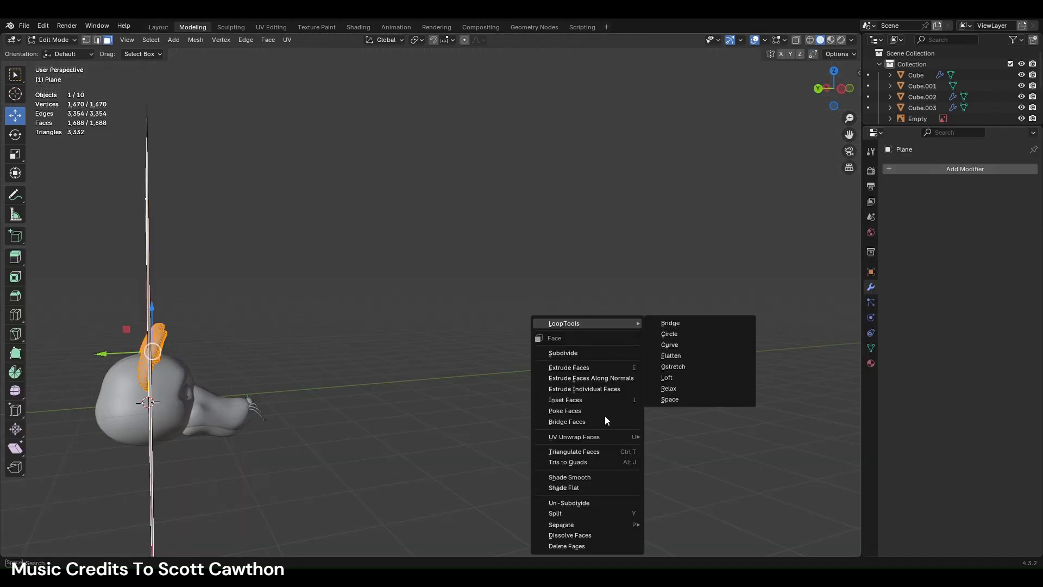
pyautogui.moveTo(573, 526)
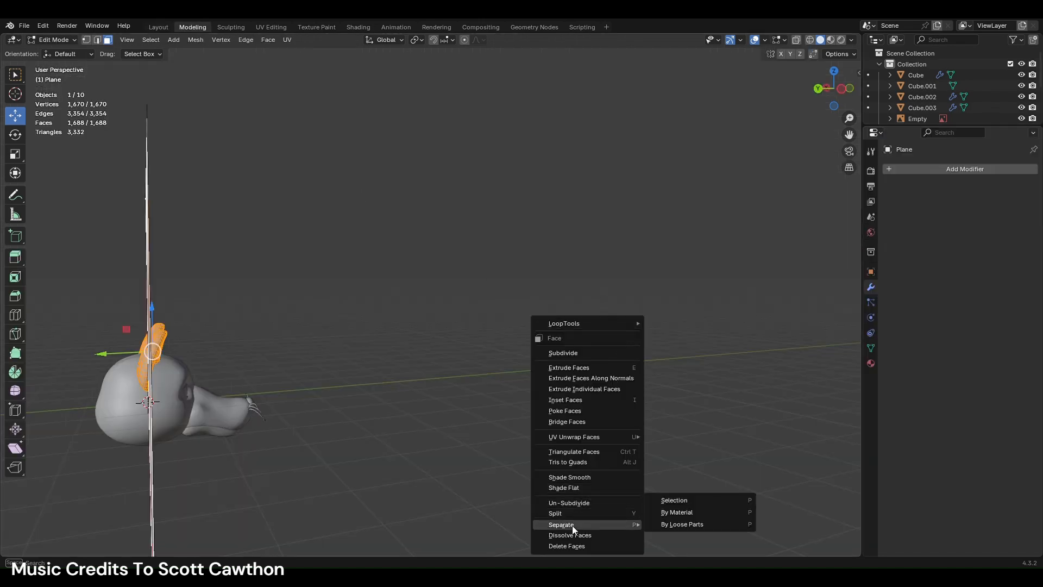
pyautogui.click(664, 523)
pyautogui.click(168, 26)
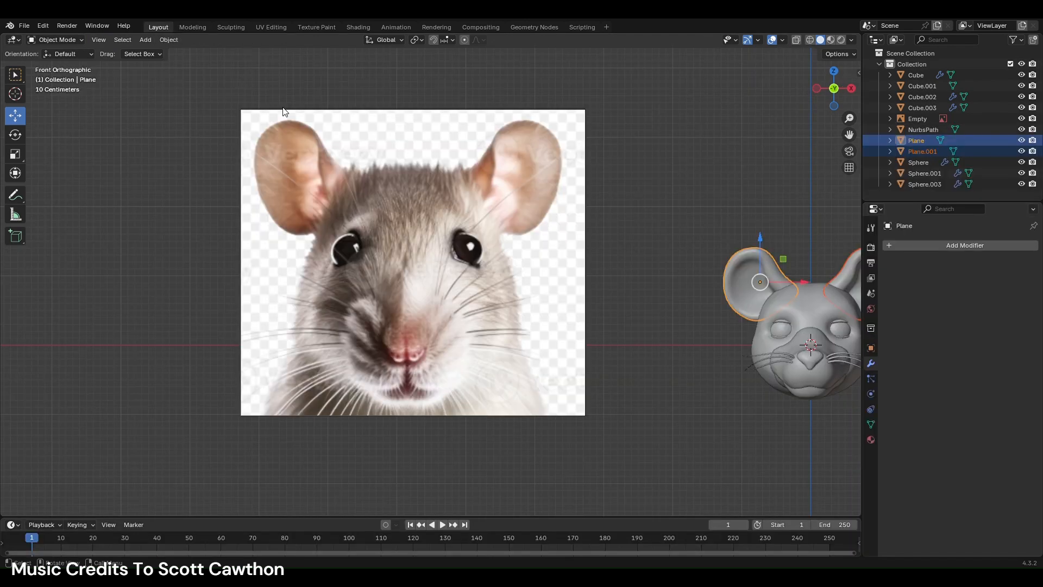
pyautogui.click(764, 301)
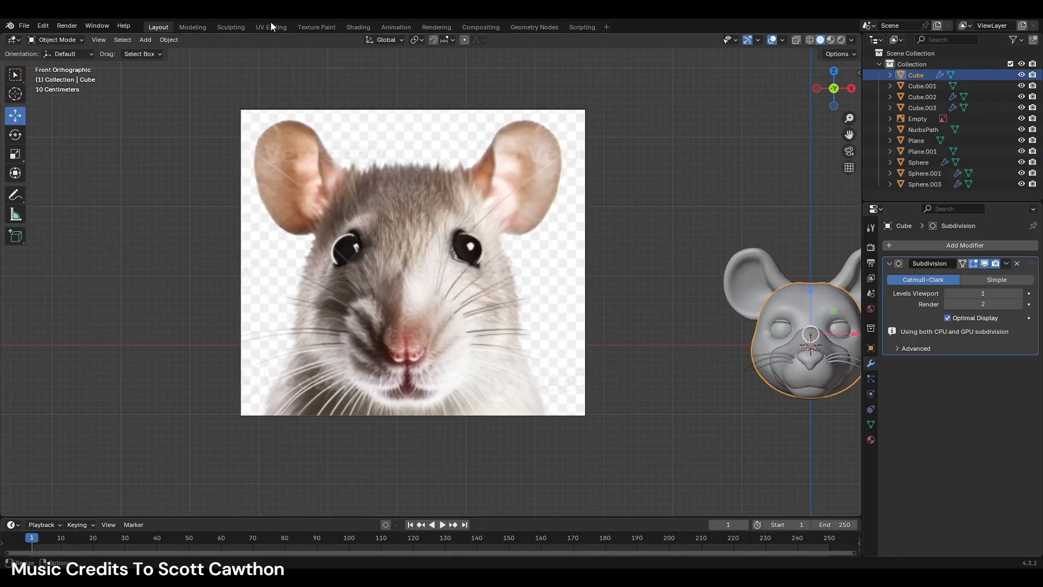
# - Pull the outer corners of the head's eye sockets outward in sculpt mode with the Elastic Grab brush at strength 0.500
pyautogui.click(231, 28)
pyautogui.press('KP_Decimal')
pyautogui.scroll(3, 419, 256)
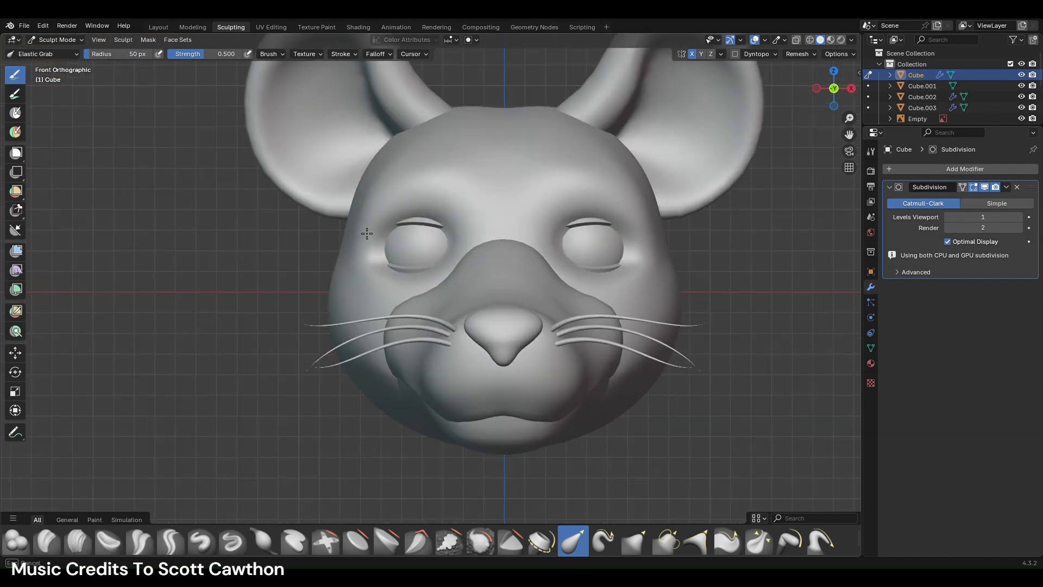
pyautogui.scroll(-2, 366, 228)
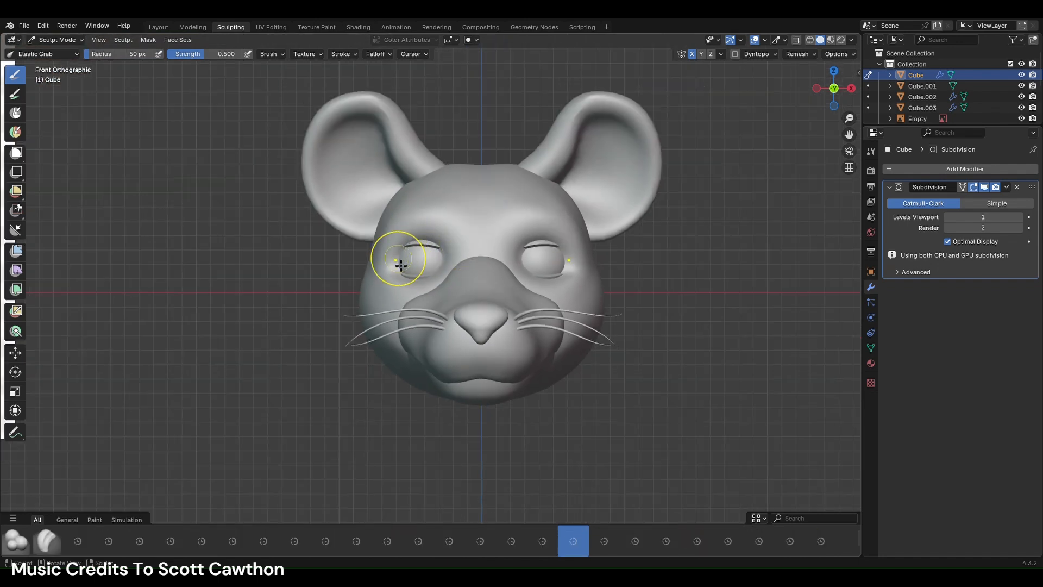
pyautogui.moveTo(407, 265); pyautogui.dragTo(394, 276)
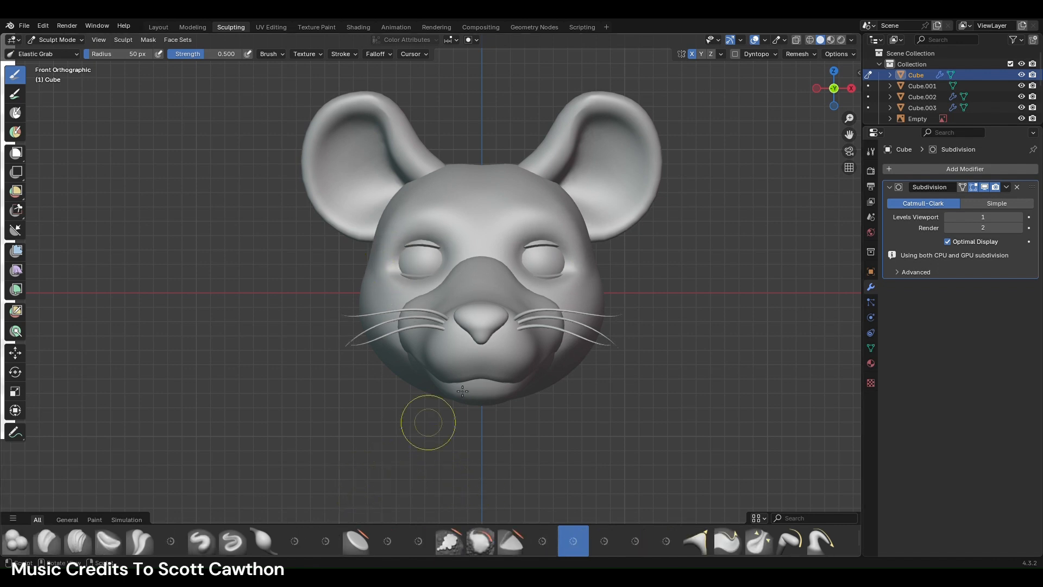
# - Sculpt the eye sockets with Draw Sharp at strength 0.500 and soften their inner corners with Smooth at strength 0.196
pyautogui.click(232, 540)
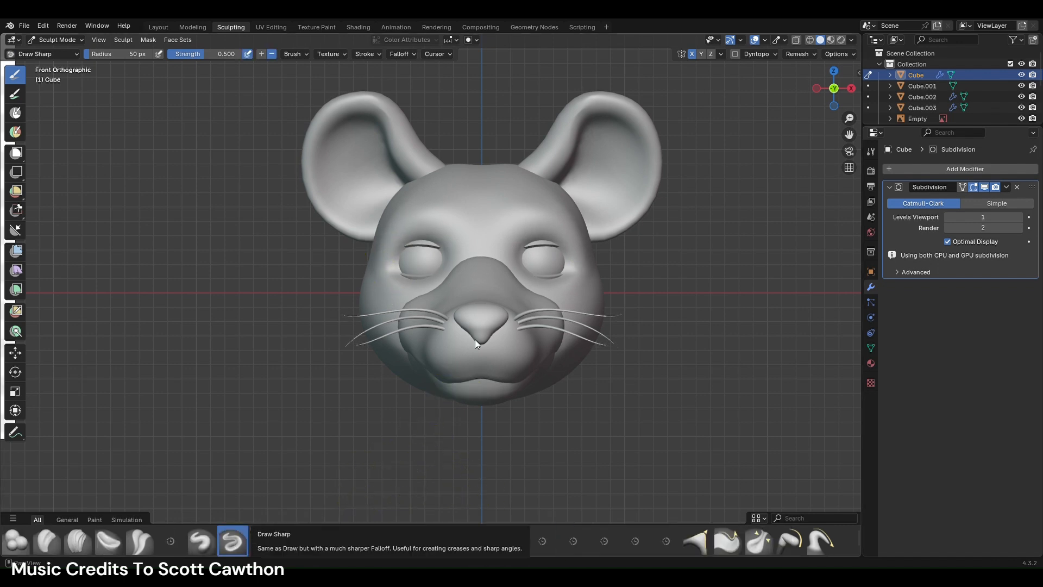
pyautogui.scroll(1, 442, 268)
pyautogui.moveTo(404, 252); pyautogui.dragTo(406, 260)
pyautogui.scroll(-3, 556, 347)
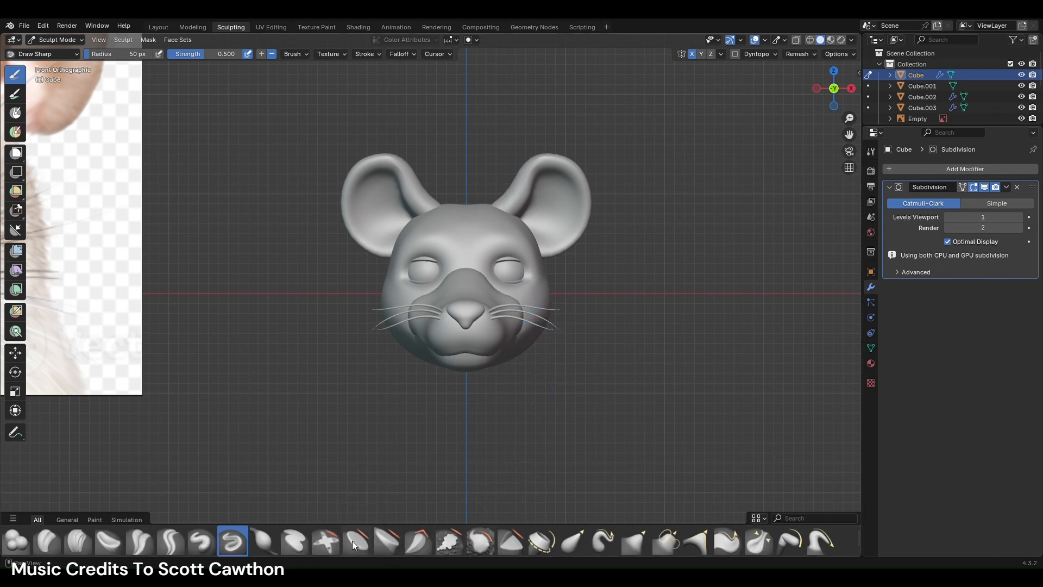
pyautogui.click(477, 543)
pyautogui.moveTo(451, 261); pyautogui.dragTo(449, 278)
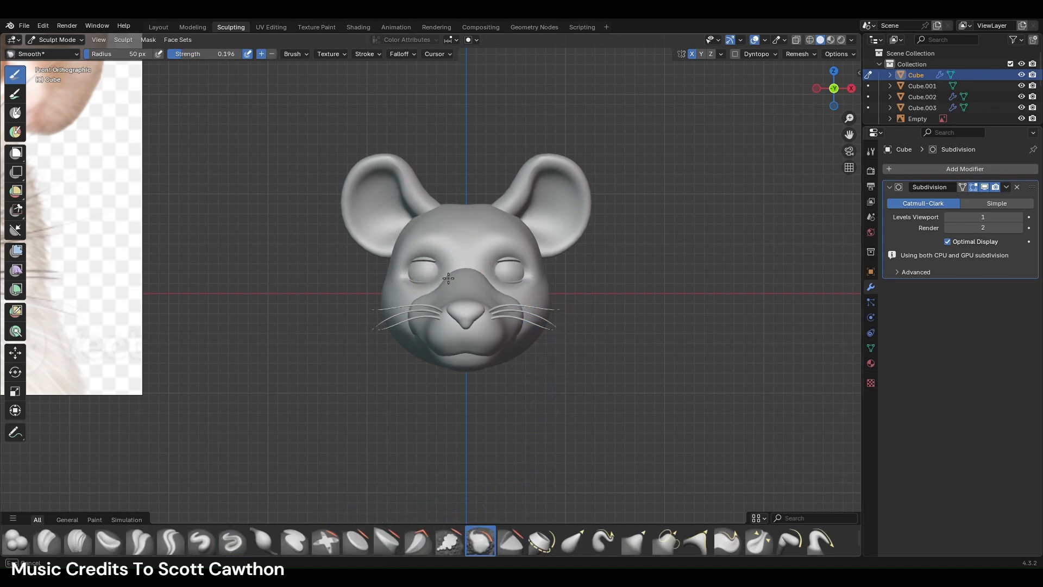
pyautogui.scroll(1, 546, 329)
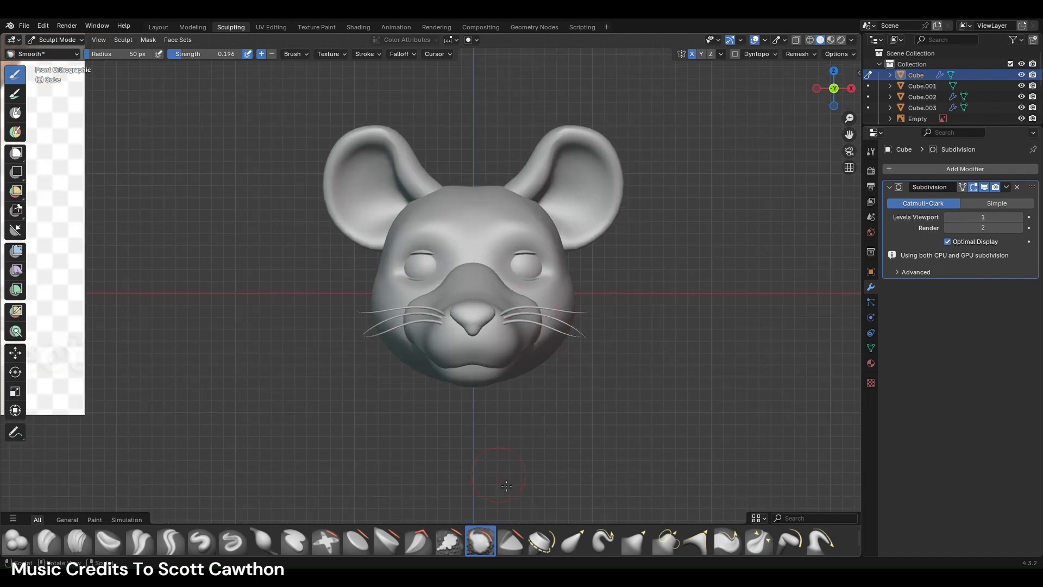
# - Adjust the inner edges of the eye sockets with the Elastic Grab brush at strength 0.500 from the front view
pyautogui.click(573, 542)
pyautogui.moveTo(433, 265)
pyautogui.mouseDown()
pyautogui.moveTo(454, 267)
pyautogui.moveTo(431, 260)
pyautogui.moveTo(424, 267)
pyautogui.moveTo(441, 267)
pyautogui.moveTo(426, 273)
pyautogui.moveTo(409, 245)
pyautogui.moveTo(420, 288)
pyautogui.moveTo(419, 261)
pyautogui.moveTo(441, 274)
pyautogui.mouseUp()
pyautogui.scroll(3, 438, 260)
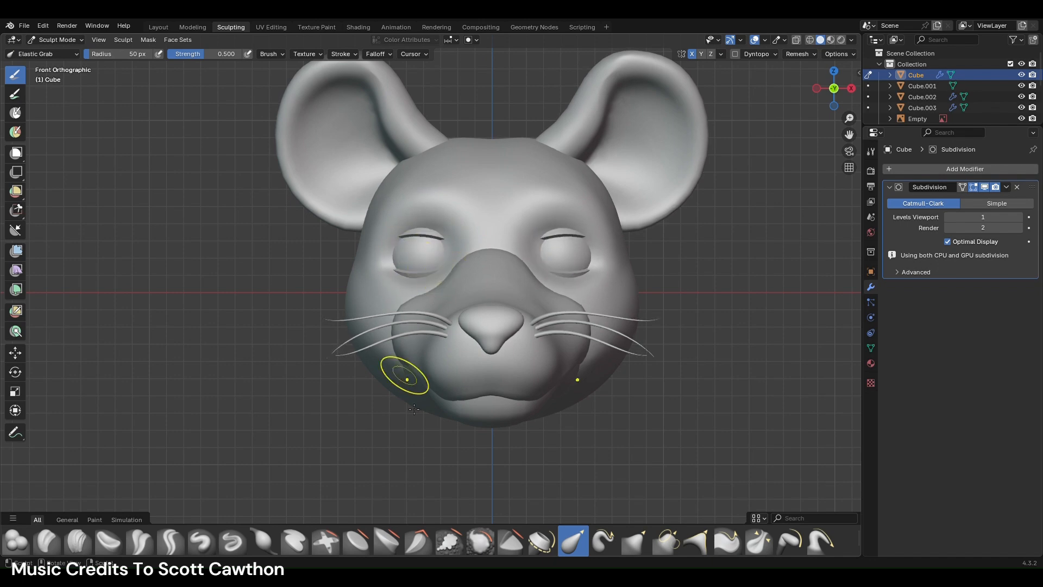
pyautogui.scroll(-1, 465, 287)
pyautogui.scroll(-3, 464, 287)
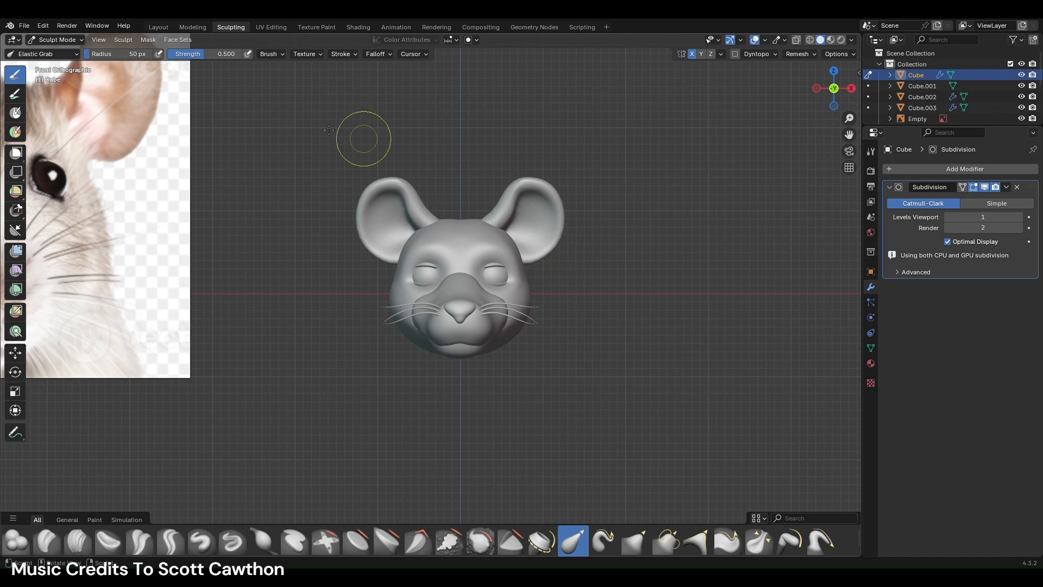
# - Select both ears in object mode and set each ear's origin to the centre of its own geometry
pyautogui.click(157, 27)
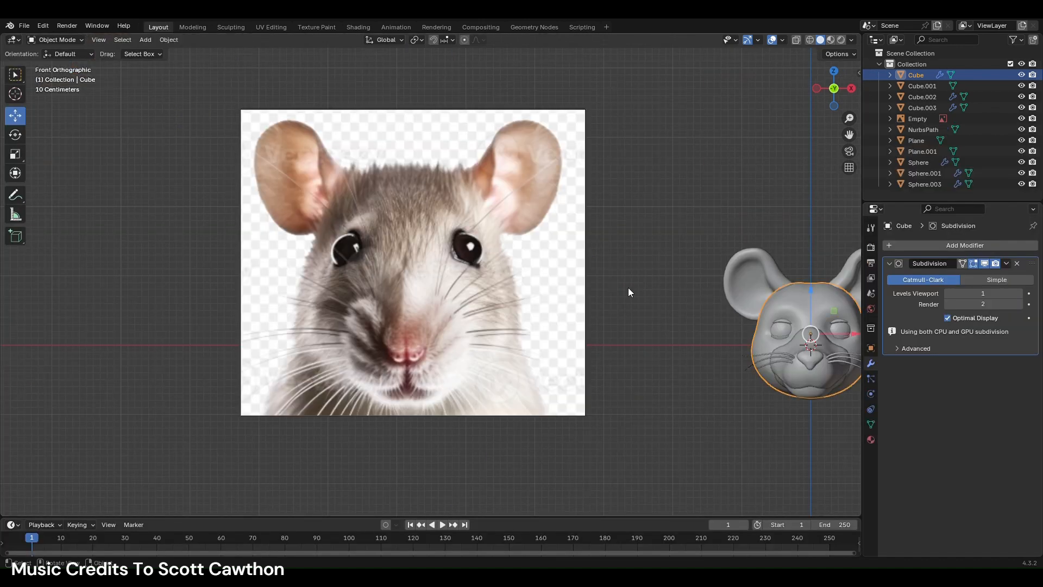
pyautogui.scroll(-2, 598, 302)
pyautogui.scroll(2, 546, 311)
pyautogui.click(674, 308)
pyautogui.keyDown('shift'); pyautogui.click(675, 308); pyautogui.keyUp('shift')
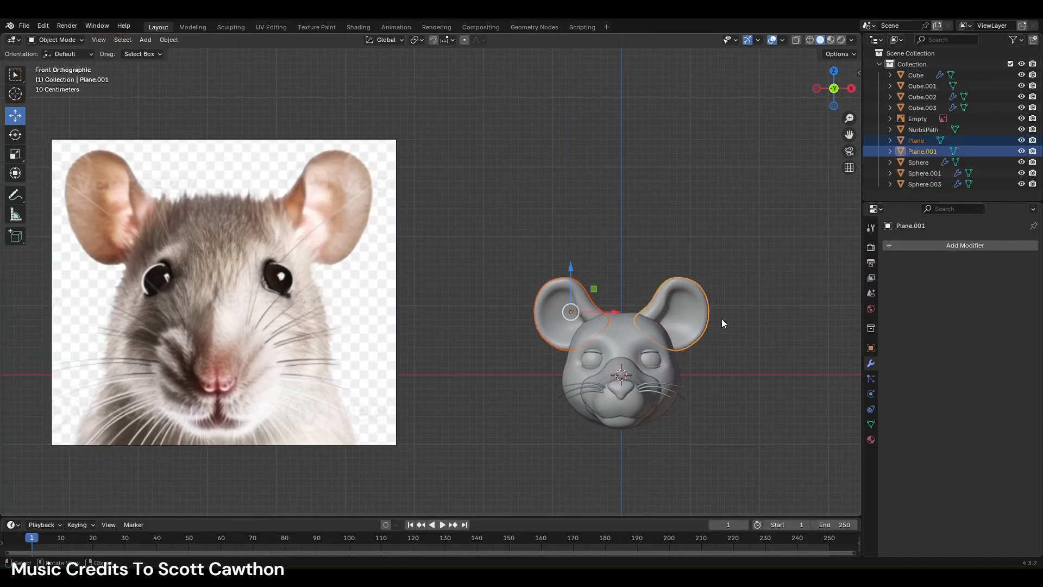
pyautogui.press('s')
pyautogui.rightClick(725, 321)
pyautogui.rightClick(725, 321)
pyautogui.moveTo(710, 330)
pyautogui.click(780, 342)
pyautogui.keyDown('shift'); pyautogui.moveTo(718, 307); pyautogui.dragTo(686, 260, button='middle'); pyautogui.keyUp('shift')
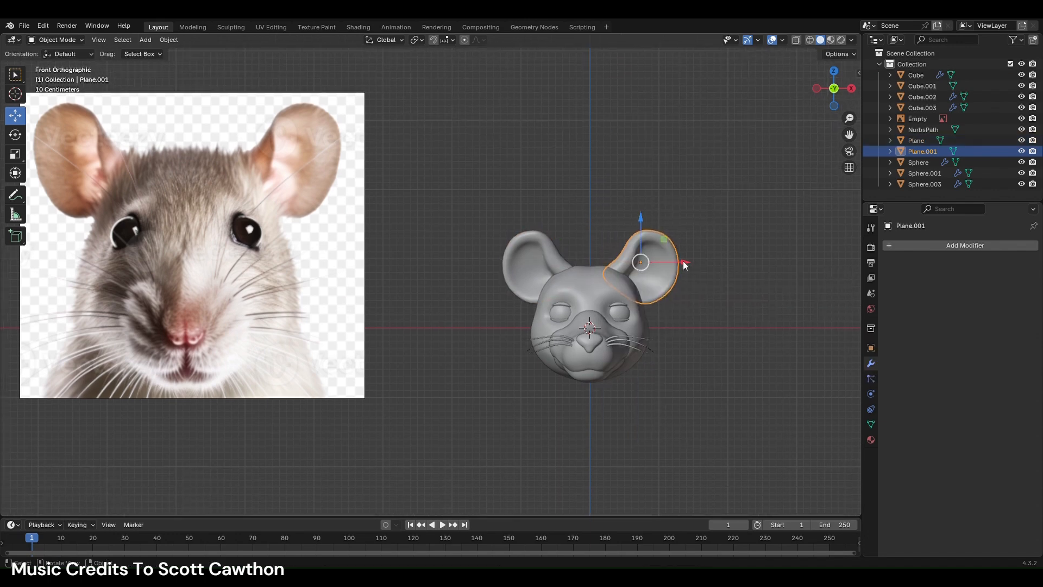
# - Rotate both ears together in the right side view and adjust their depth and position along the Y axis
pyautogui.keyDown('shift'); pyautogui.click(555, 252); pyautogui.keyUp('shift')
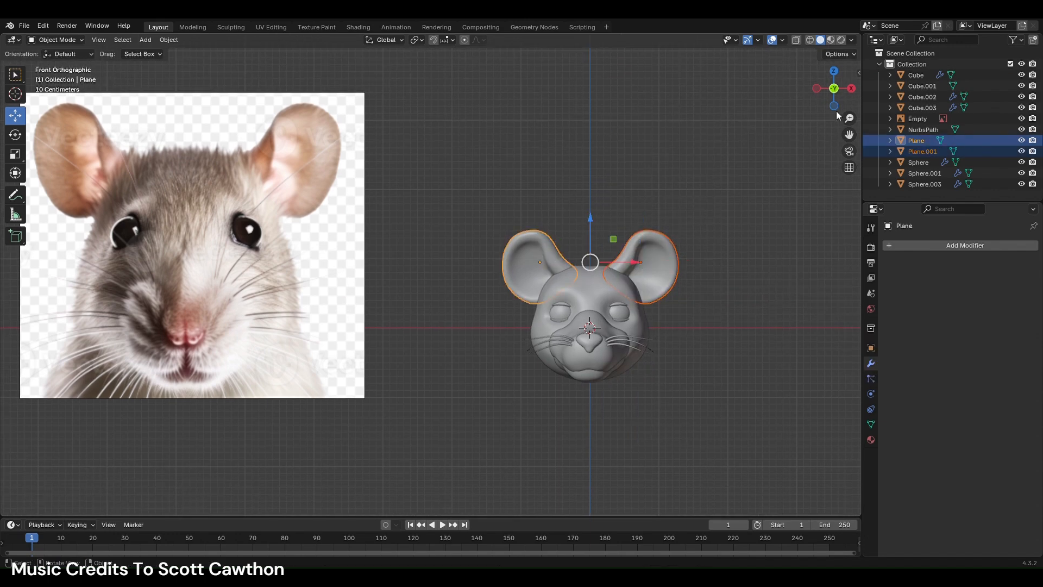
pyautogui.click(851, 88)
pyautogui.press('r')
pyautogui.click(714, 243)
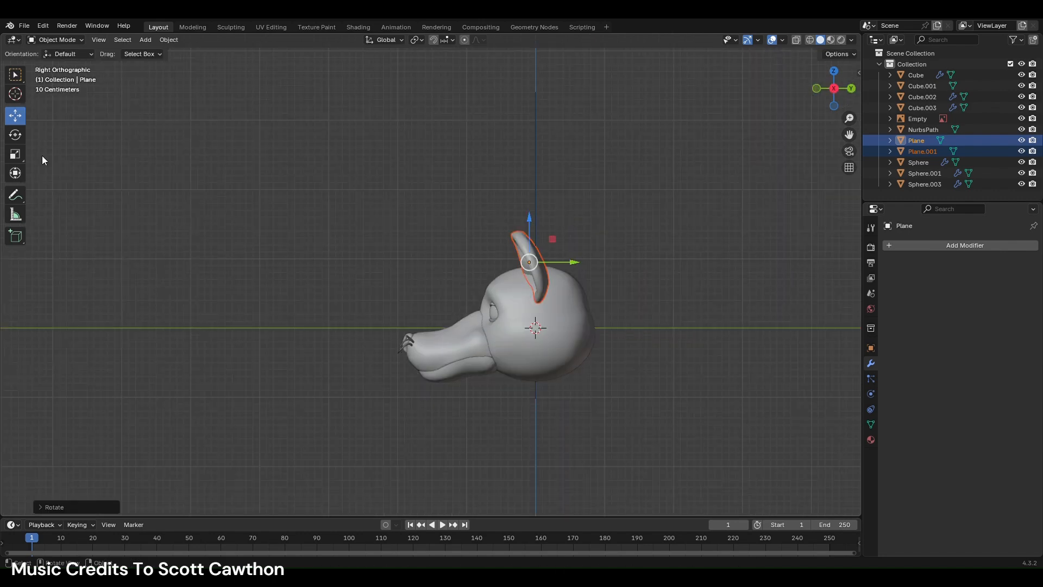
pyautogui.click(12, 151)
pyautogui.moveTo(572, 261)
pyautogui.mouseDown()
pyautogui.moveTo(582, 262)
pyautogui.moveTo(564, 267)
pyautogui.mouseUp()
pyautogui.click(15, 115)
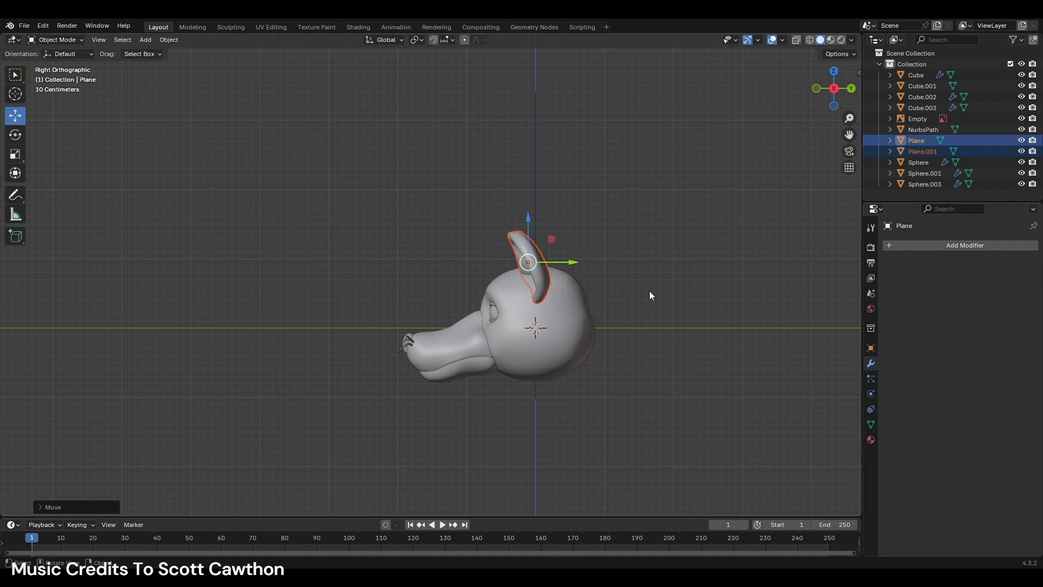
pyautogui.click(647, 291)
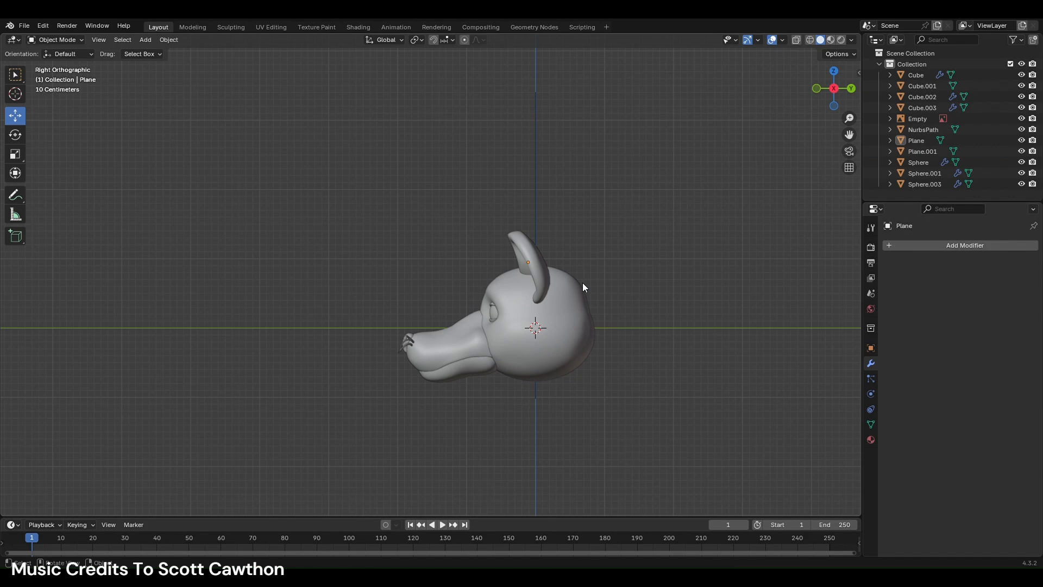
# - Select the head and reshape the back of its skull from the top view with the Elastic Grab brush in sculpt mode
pyautogui.moveTo(621, 290); pyautogui.dragTo(668, 289, button='middle')
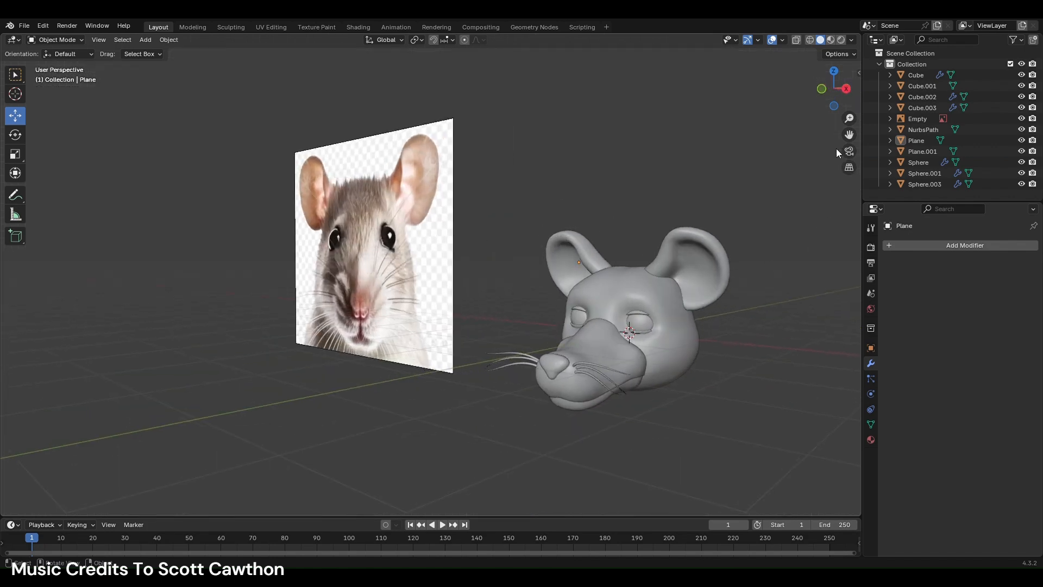
pyautogui.click(820, 90)
pyautogui.moveTo(620, 294); pyautogui.dragTo(594, 292, button='middle')
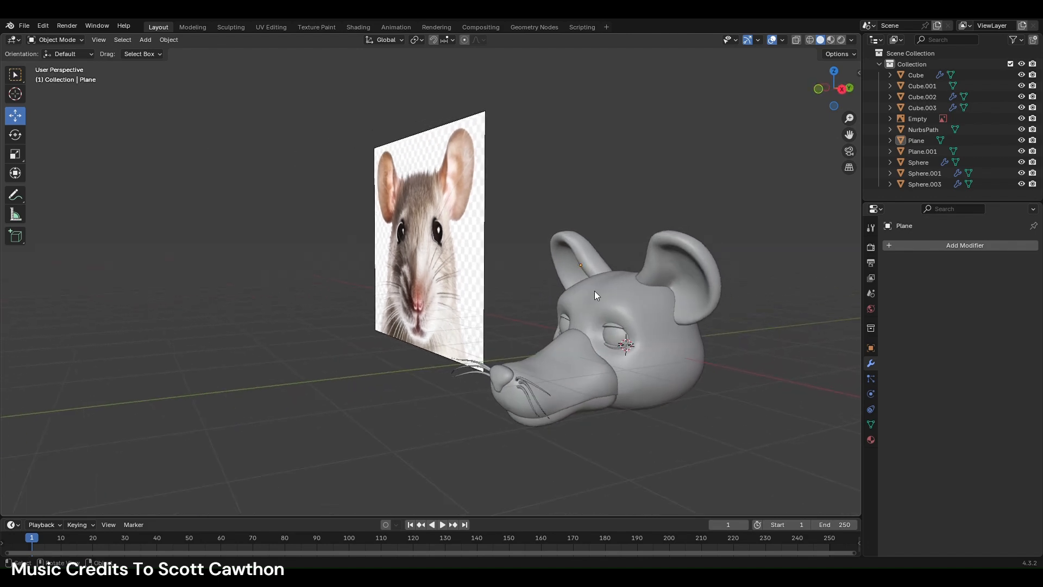
pyautogui.click(594, 291)
pyautogui.click(236, 26)
pyautogui.moveTo(462, 310); pyautogui.dragTo(391, 279, button='middle')
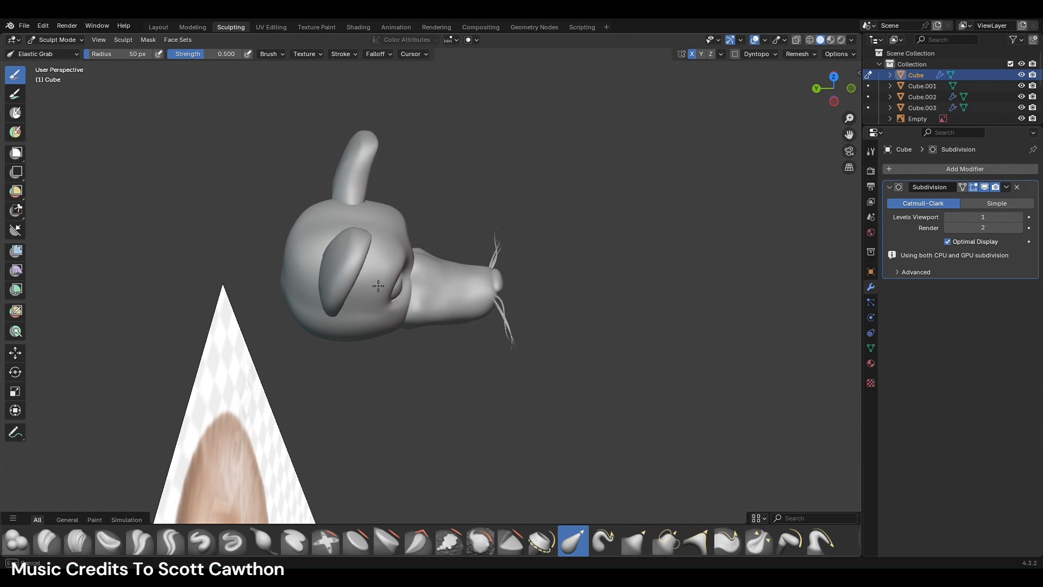
pyautogui.moveTo(832, 89); pyautogui.dragTo(842, 79)
pyautogui.click(837, 78)
pyautogui.moveTo(427, 148); pyautogui.dragTo(403, 145)
pyautogui.scroll(-2, 404, 150)
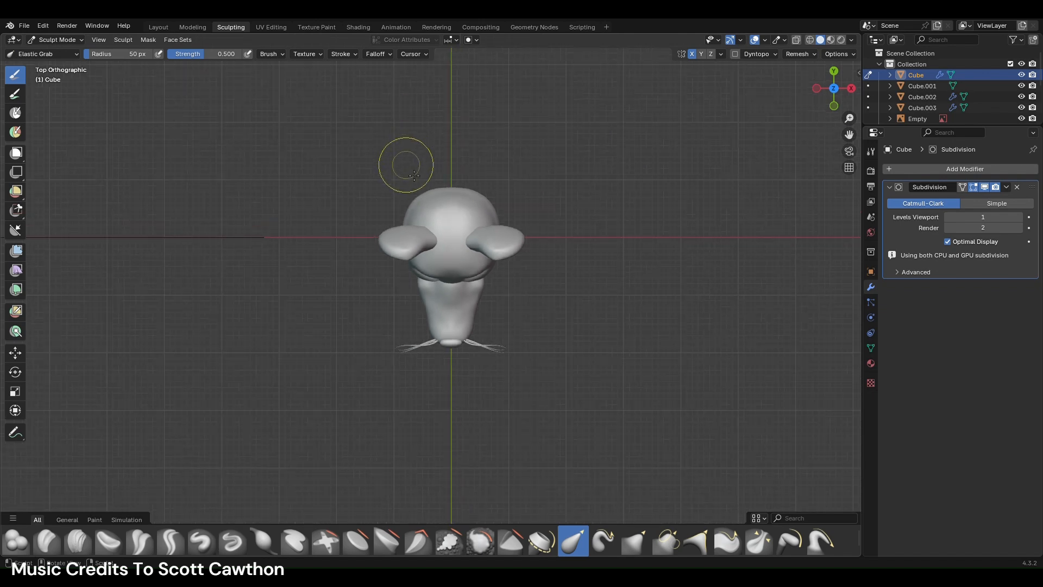
pyautogui.moveTo(422, 214); pyautogui.dragTo(433, 201)
# - Push in the back of the skull and lift the cheek behind the muzzle from the right view with Elastic Grab
pyautogui.click(851, 88)
pyautogui.scroll(1, 537, 272)
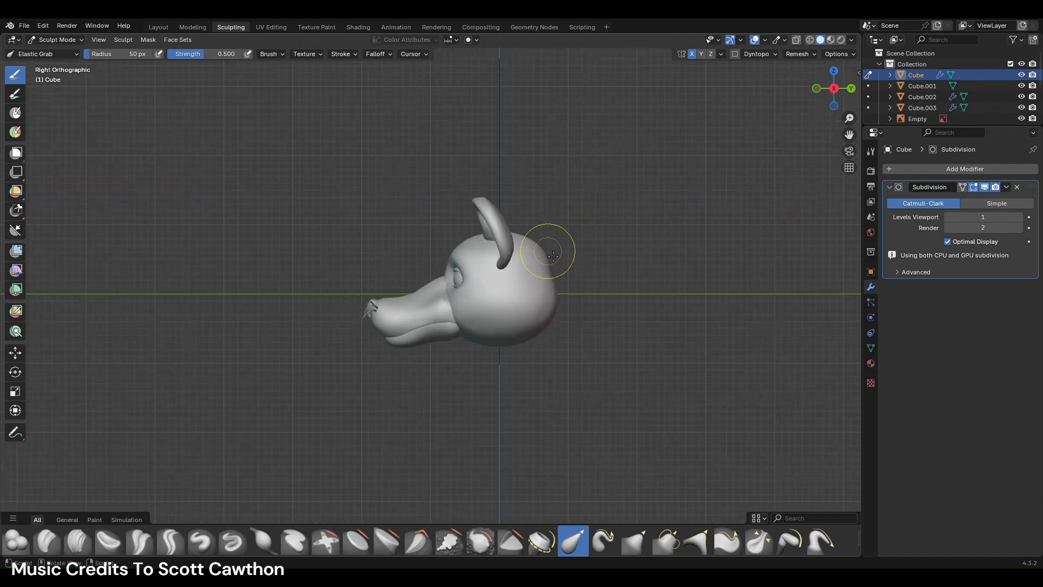
pyautogui.moveTo(548, 273); pyautogui.dragTo(543, 276)
pyautogui.scroll(-1, 516, 293)
pyautogui.moveTo(459, 330); pyautogui.dragTo(458, 292)
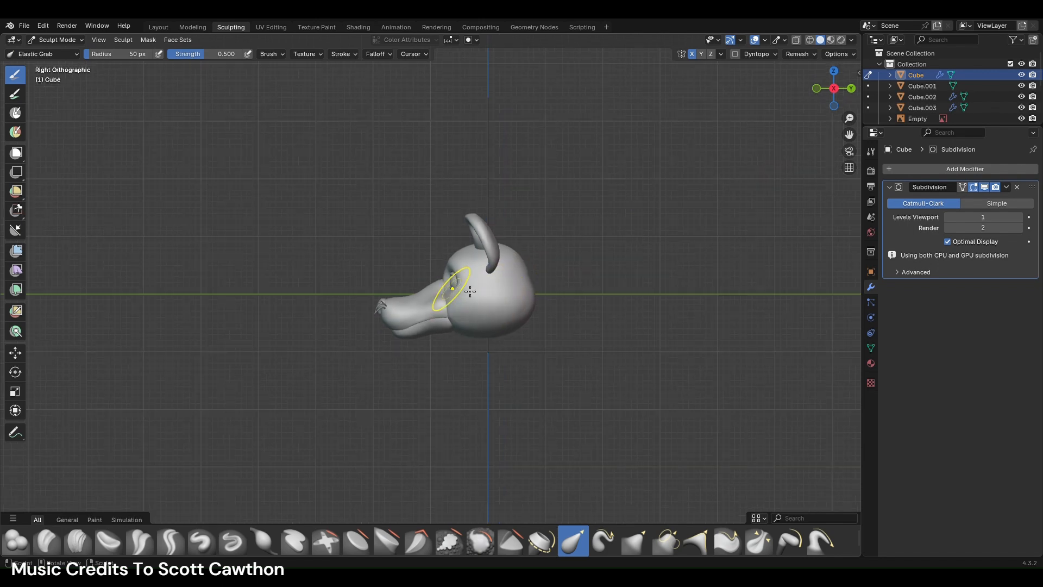
# - Refine the brow above the eye and flatten the lower back of the head from the side with Elastic Grab
pyautogui.scroll(1, 485, 288)
pyautogui.scroll(2, 485, 288)
pyautogui.moveTo(472, 250); pyautogui.dragTo(476, 255)
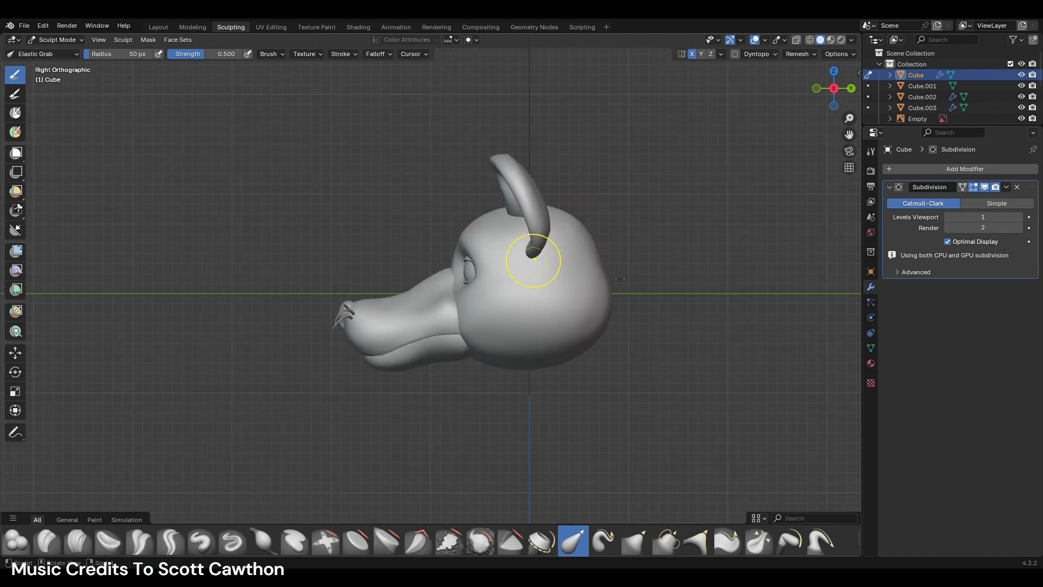
pyautogui.scroll(-1, 618, 275)
pyautogui.scroll(-1, 618, 275)
pyautogui.scroll(-1, 612, 269)
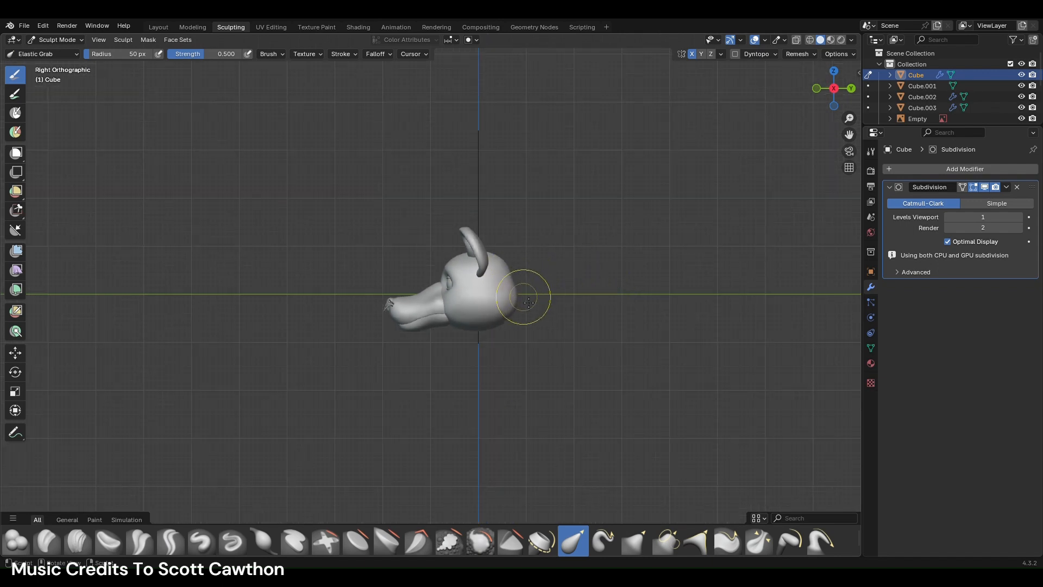
pyautogui.moveTo(524, 310); pyautogui.dragTo(491, 310)
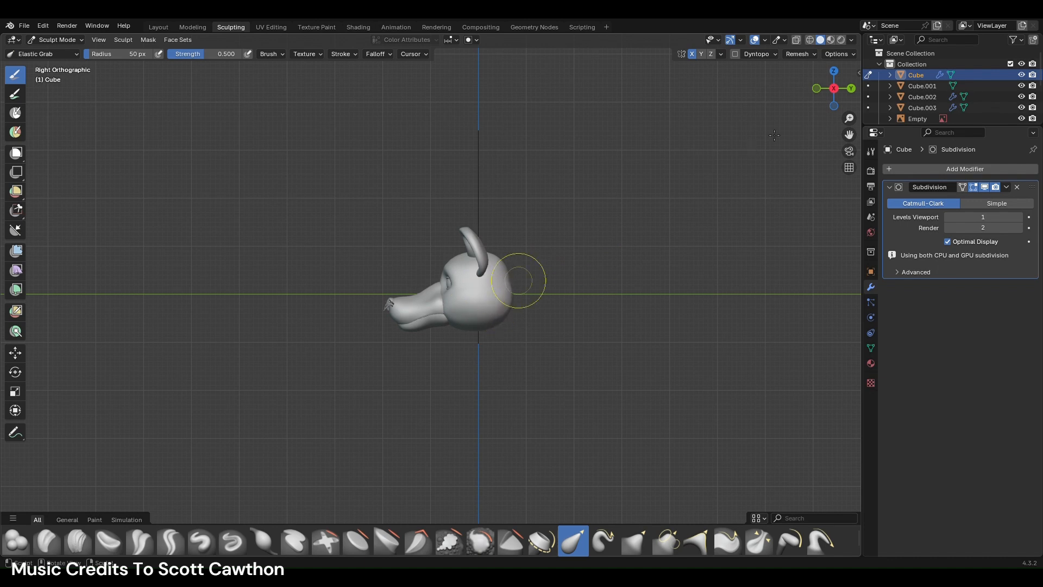
# - Refine the head surface around the eyes and brow with Elastic Grab from top and angled views, checking it from the front
pyautogui.click(835, 72)
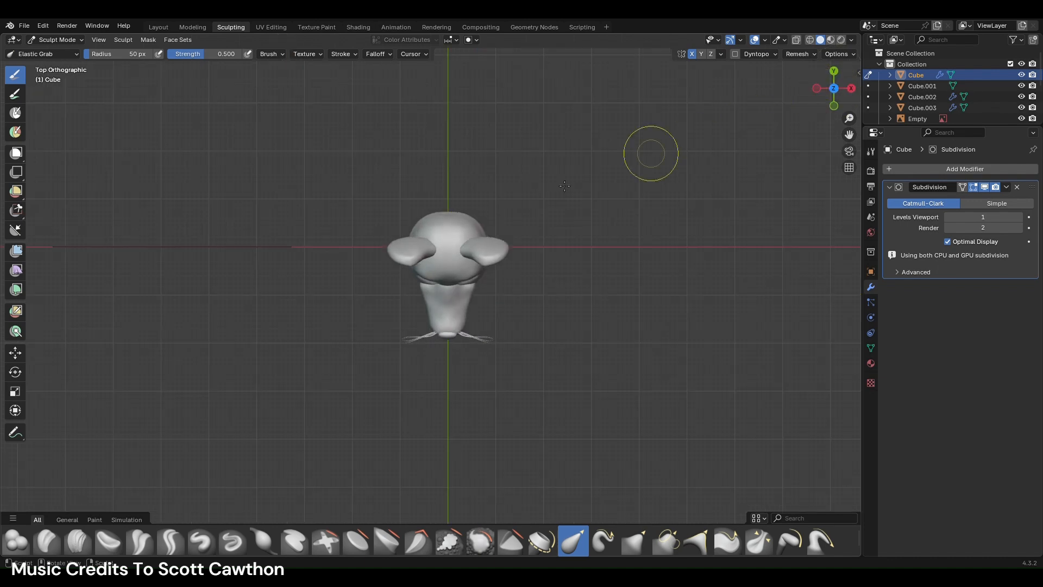
pyautogui.scroll(2, 517, 200)
pyautogui.moveTo(567, 219); pyautogui.dragTo(604, 98, button='middle')
pyautogui.moveTo(282, 434); pyautogui.dragTo(396, 331, button='middle')
pyautogui.moveTo(385, 261); pyautogui.dragTo(379, 261)
pyautogui.moveTo(395, 302); pyautogui.dragTo(398, 351, button='middle')
pyautogui.scroll(2, 399, 351)
pyautogui.moveTo(366, 278); pyautogui.dragTo(366, 279)
pyautogui.moveTo(366, 279)
pyautogui.mouseDown(button='middle')
pyautogui.moveTo(523, 287)
pyautogui.moveTo(486, 288)
pyautogui.mouseUp(button='middle')
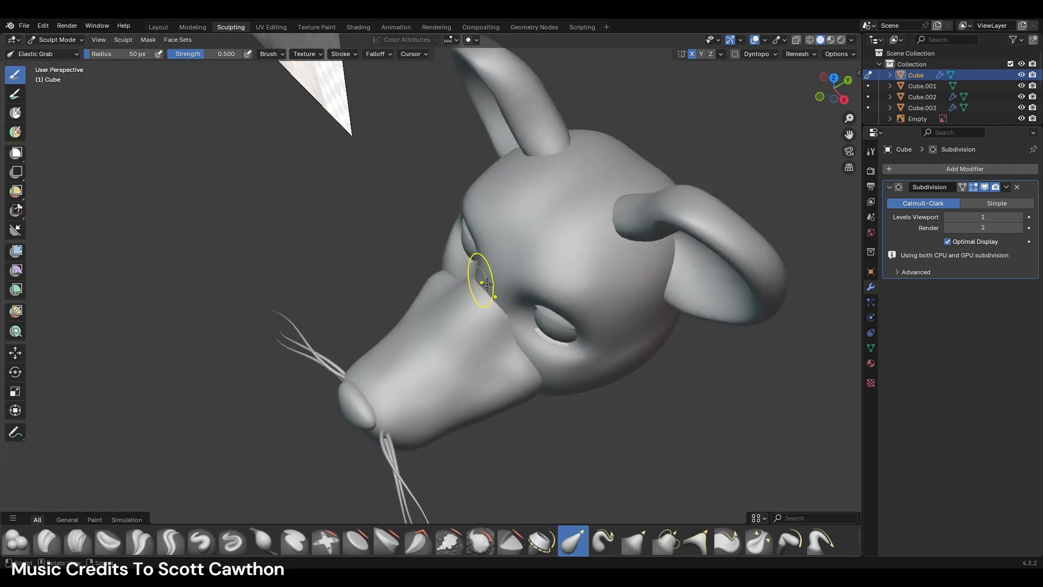
pyautogui.moveTo(494, 275)
pyautogui.mouseDown()
pyautogui.moveTo(538, 236)
pyautogui.moveTo(487, 234)
pyautogui.moveTo(467, 247)
pyautogui.moveTo(486, 216)
pyautogui.moveTo(477, 205)
pyautogui.mouseUp()
pyautogui.click(834, 78)
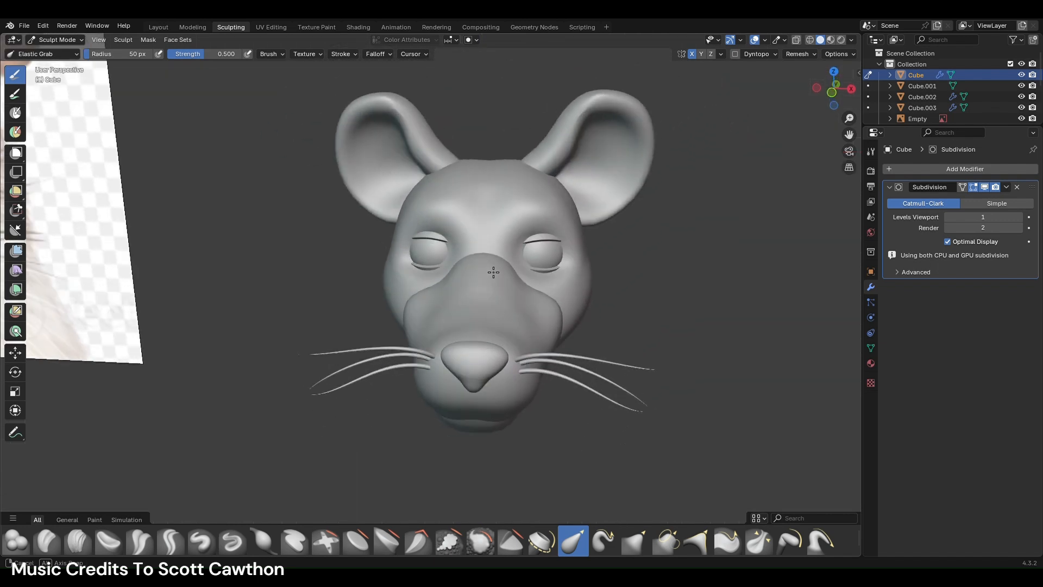
pyautogui.moveTo(525, 315); pyautogui.dragTo(572, 300, button='middle')
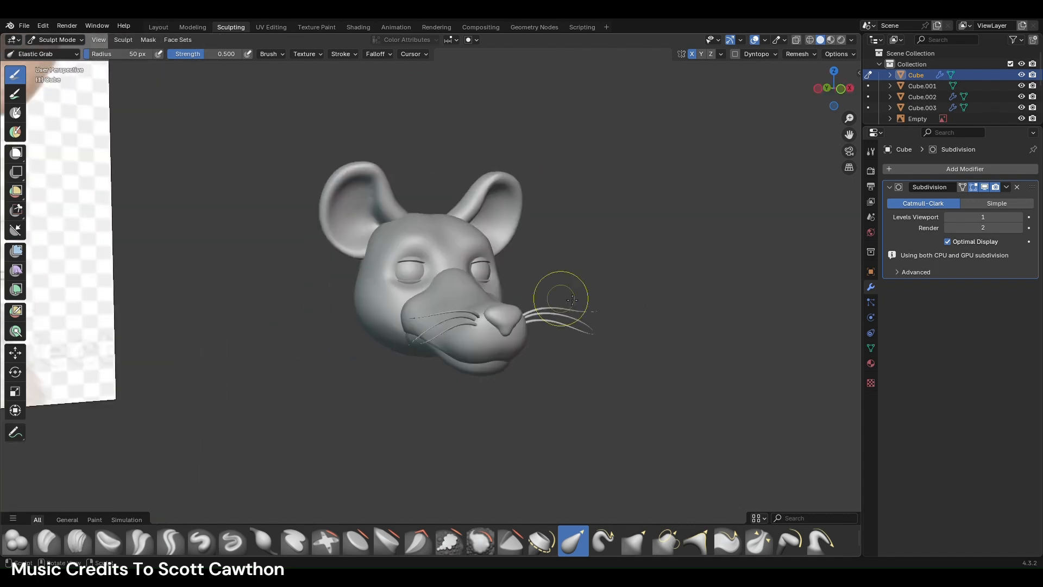
pyautogui.click(841, 88)
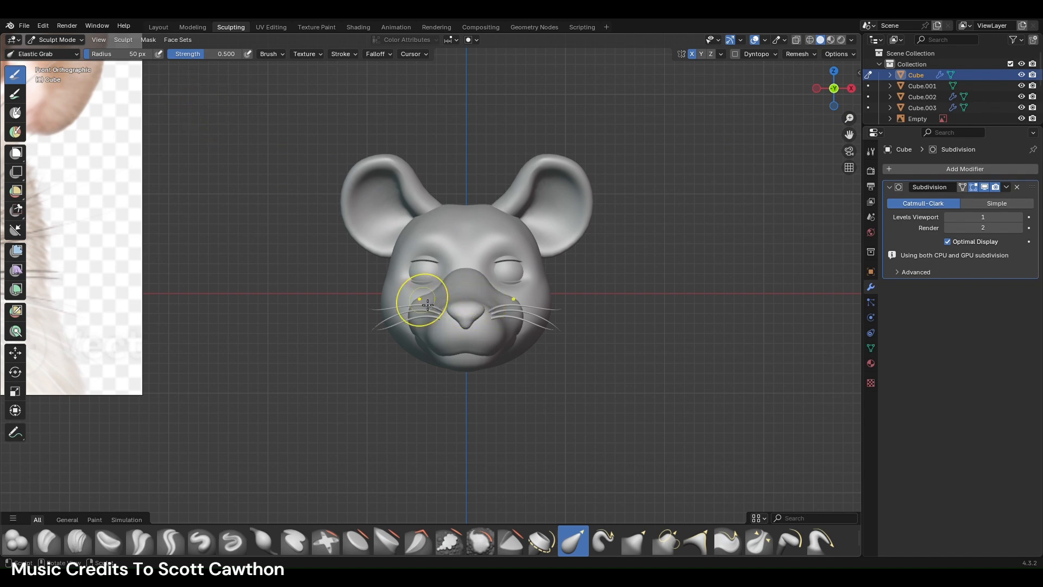
pyautogui.scroll(-2, 417, 296)
# - Shrink the whole head mesh slightly along its normals with Shrink/Fatten in edit mode
pyautogui.click(197, 27)
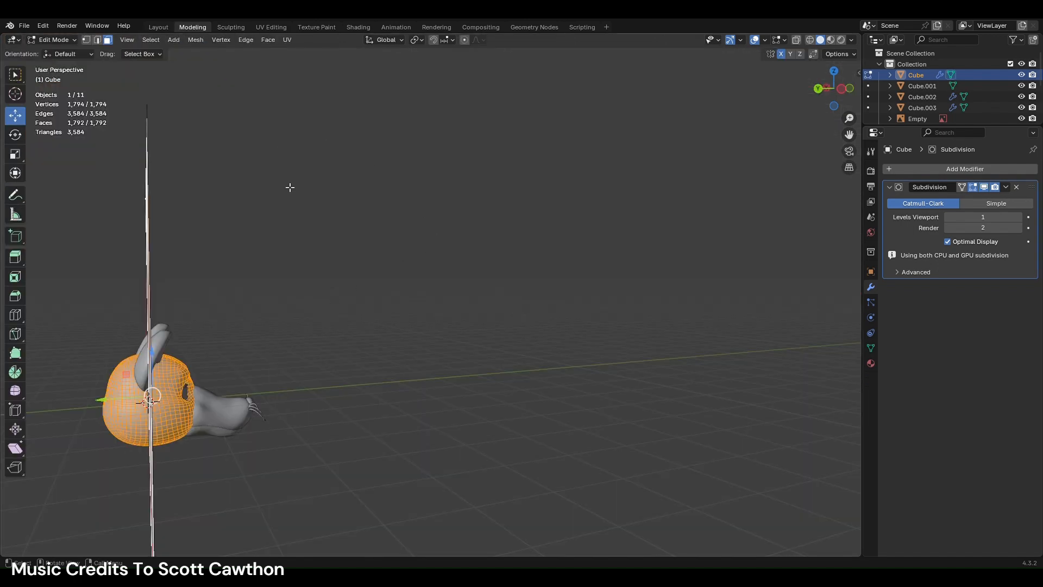
pyautogui.click(850, 89)
pyautogui.scroll(3, 606, 343)
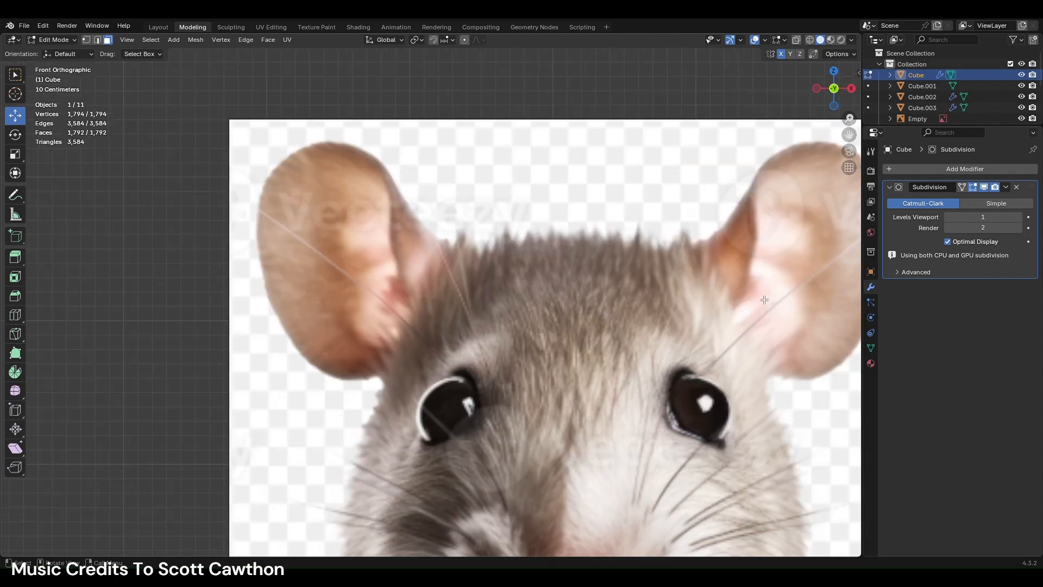
pyautogui.scroll(-8, 605, 342)
pyautogui.keyDown('shift'); pyautogui.moveTo(710, 384); pyautogui.dragTo(587, 379, button='middle'); pyautogui.keyUp('shift')
pyautogui.scroll(6, 687, 394)
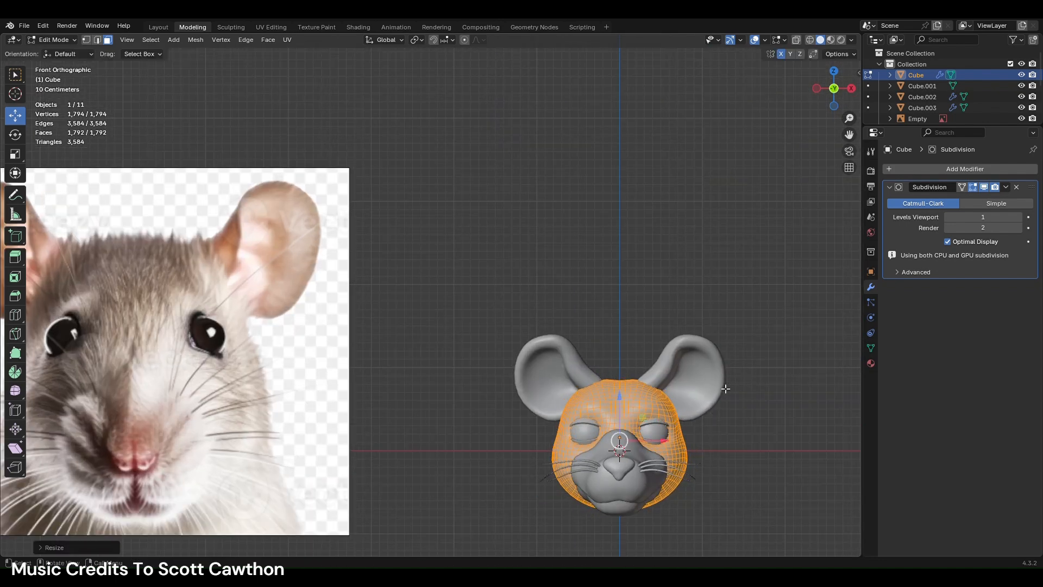
pyautogui.keyDown('shift'); pyautogui.moveTo(702, 366); pyautogui.dragTo(641, 333, button='middle'); pyautogui.keyUp('shift')
pyautogui.hotkey('alt', 's')
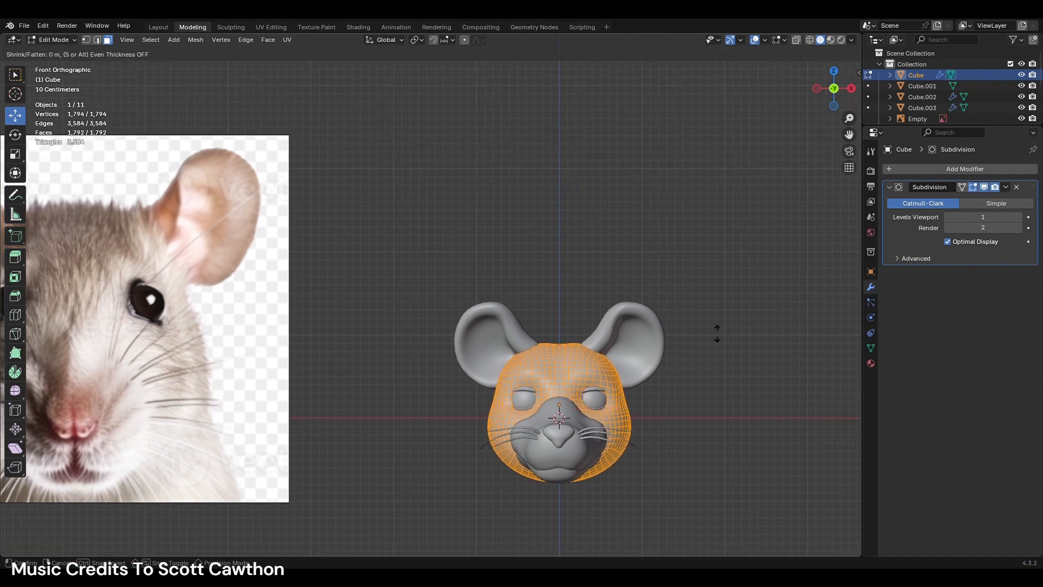
pyautogui.click(718, 333)
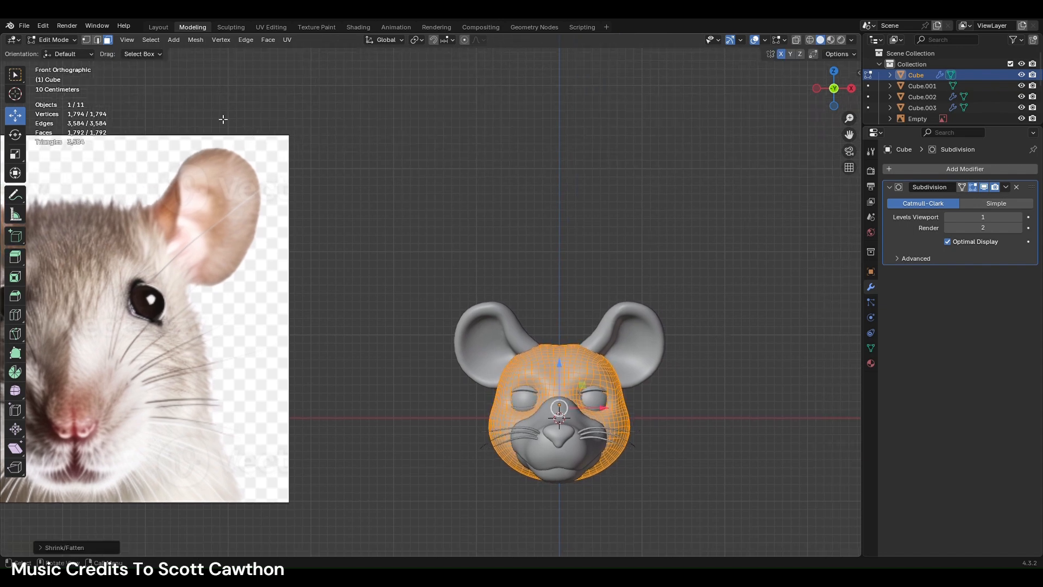
# - Adjust the whole head mesh slightly further along its normals with Shrink/Fatten, and check it from the front in object mode
pyautogui.hotkey('alt', 's')
pyautogui.click(719, 289)
pyautogui.click(159, 25)
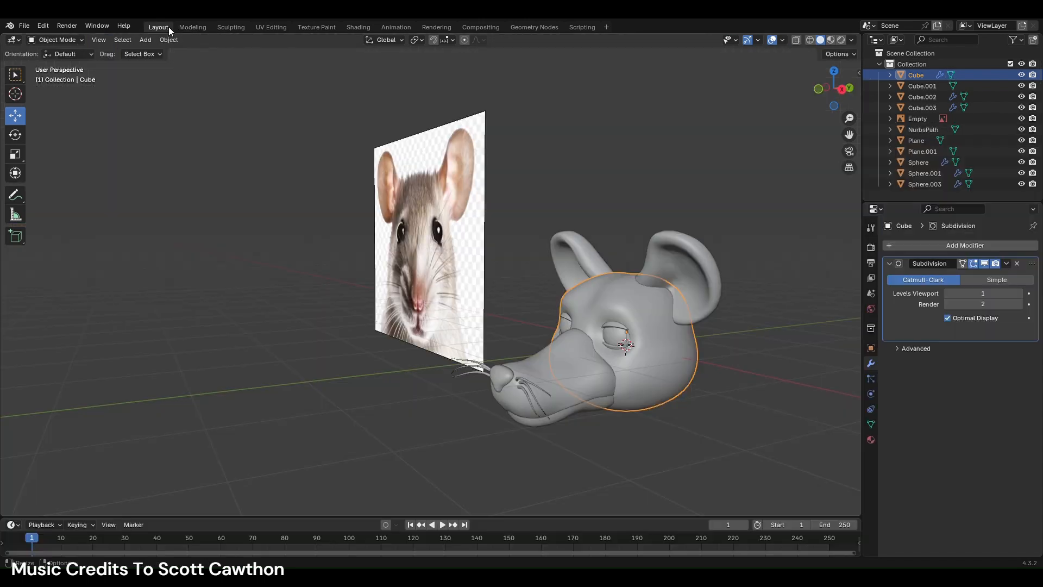
pyautogui.click(818, 85)
pyautogui.keyDown('shift'); pyautogui.moveTo(706, 205); pyautogui.dragTo(559, 184, button='middle'); pyautogui.keyUp('shift')
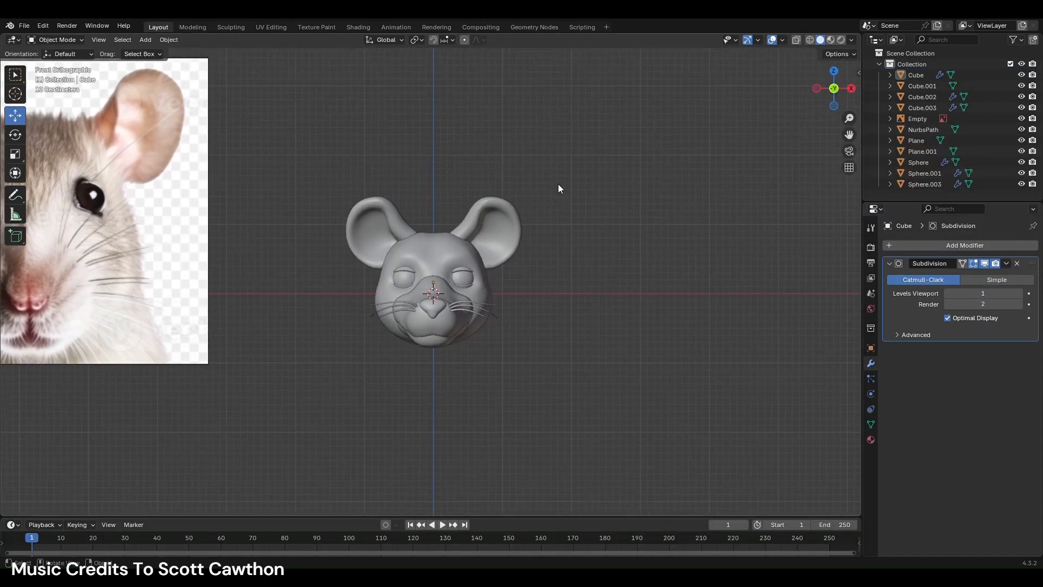
pyautogui.scroll(6, 546, 210)
# - Try to scale the eyeballs and their upper and lower eyelids slightly together from the front view
pyautogui.click(365, 263)
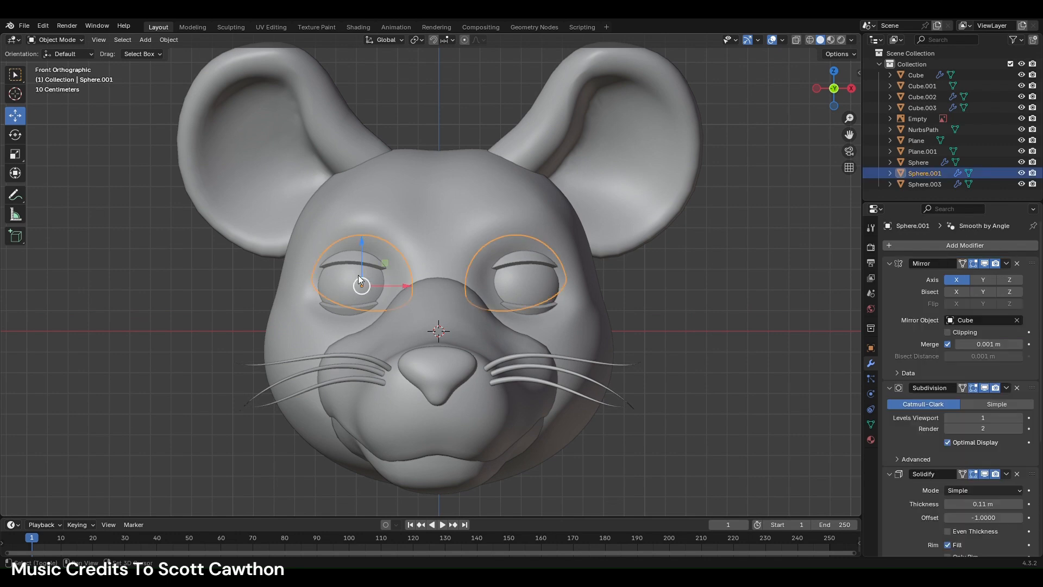
pyautogui.keyDown('shift'); pyautogui.click(344, 308); pyautogui.keyUp('shift')
pyautogui.keyDown('shift'); pyautogui.click(567, 253); pyautogui.keyUp('shift')
pyautogui.press('s')
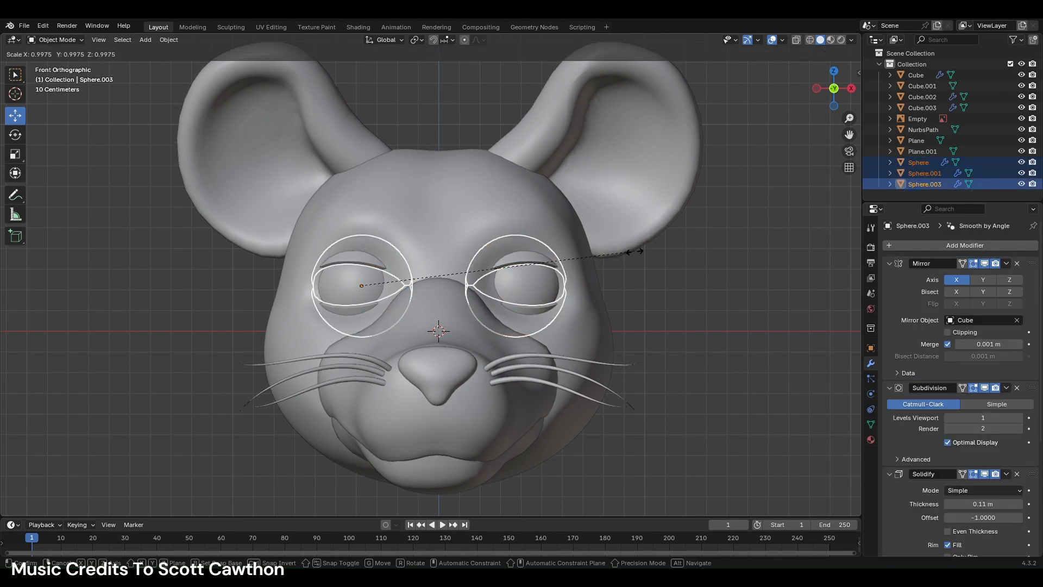
pyautogui.click(659, 272)
pyautogui.click(657, 271)
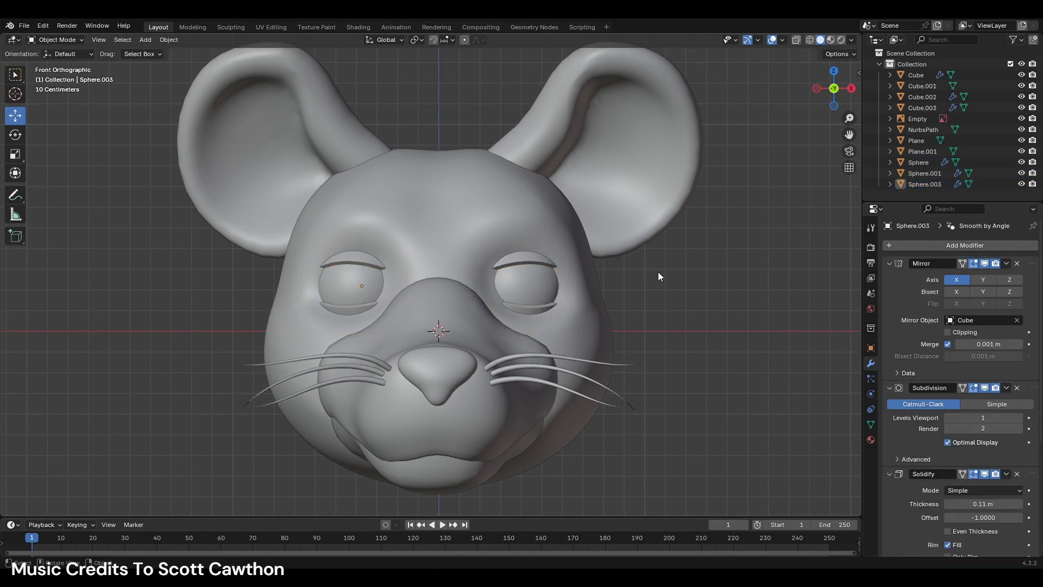
# - Undo the eye scaling and the last Shrink/Fatten on the head, ending in object mode
pyautogui.scroll(-5, 658, 271)
pyautogui.hotkey('ctrl', 'z')
pyautogui.hotkey('ctrl', 'z')
pyautogui.hotkey('ctrl', 'z')
pyautogui.hotkey('ctrl', 'z')
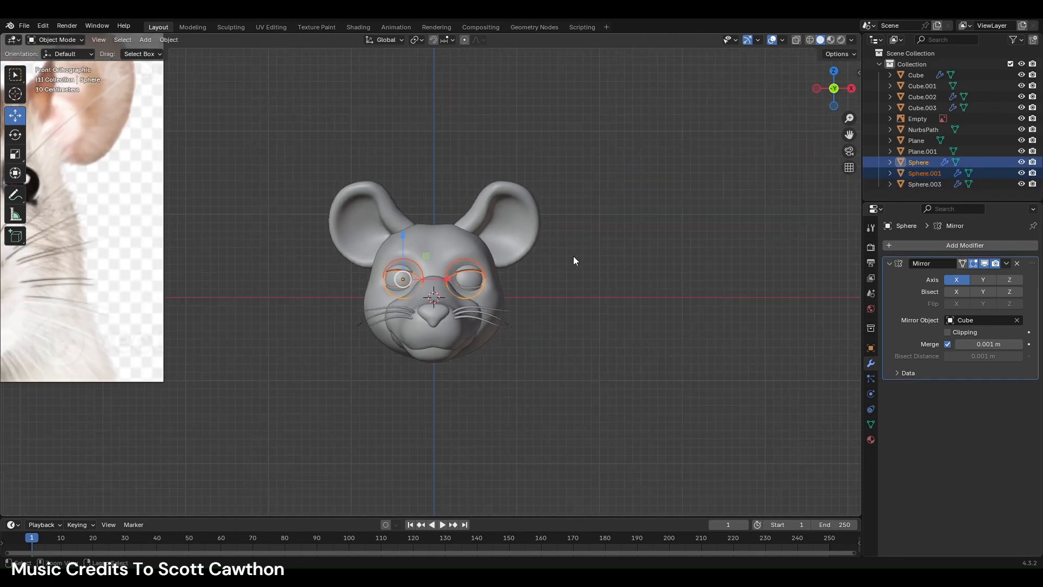
pyautogui.press('Tab')
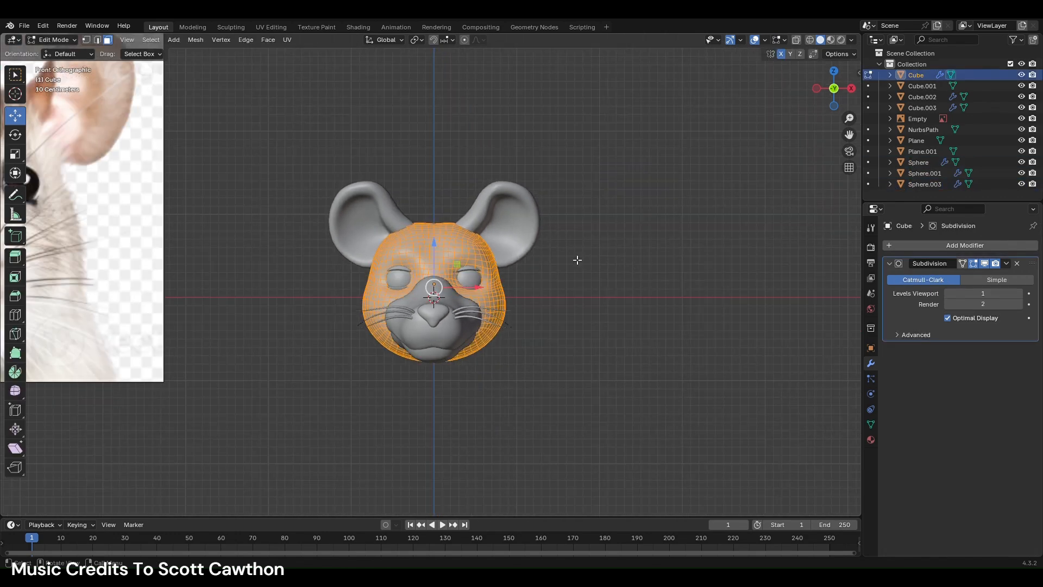
pyautogui.click(190, 27)
pyautogui.hotkey('ctrl', 'pageup')
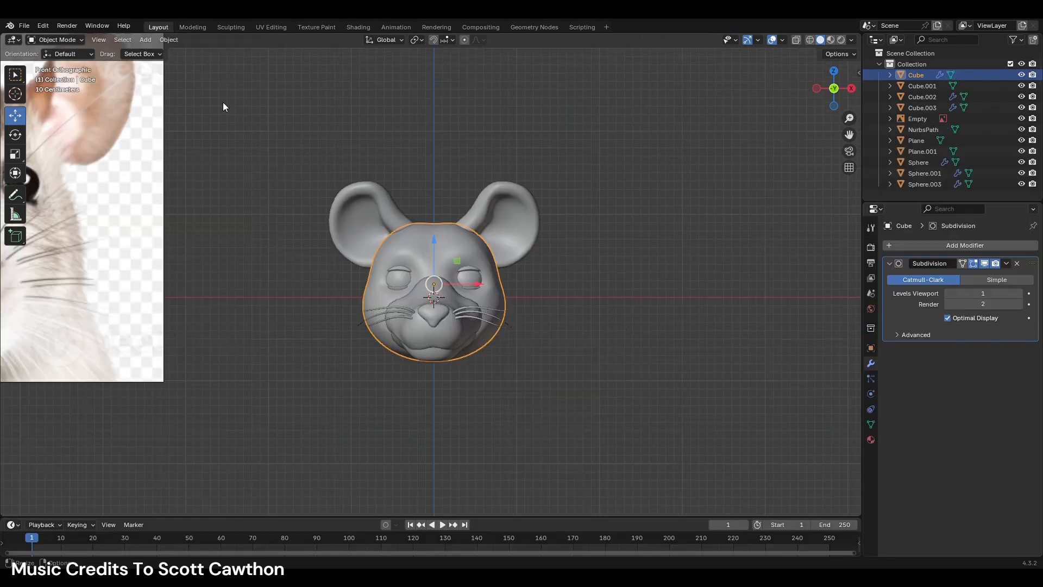
# - Try to scale the head, ears, eyeballs and eyelids down slightly together, and undo the scaling
pyautogui.moveTo(356, 216); pyautogui.dragTo(510, 246)
pyautogui.scroll(2, 489, 253)
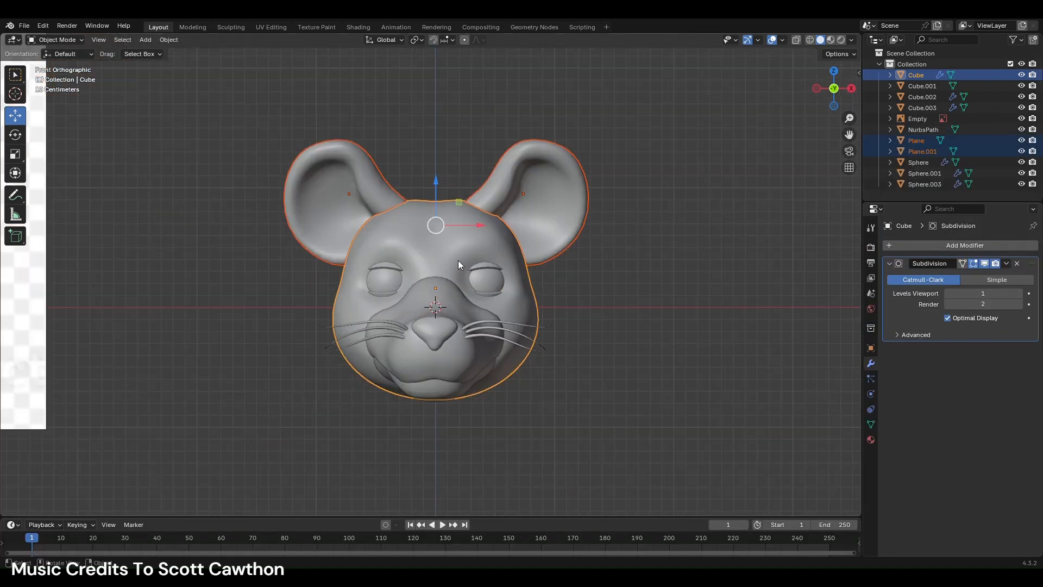
pyautogui.keyDown('shift'); pyautogui.click(390, 282); pyautogui.keyUp('shift')
pyautogui.keyDown('shift'); pyautogui.click(387, 287); pyautogui.keyUp('shift')
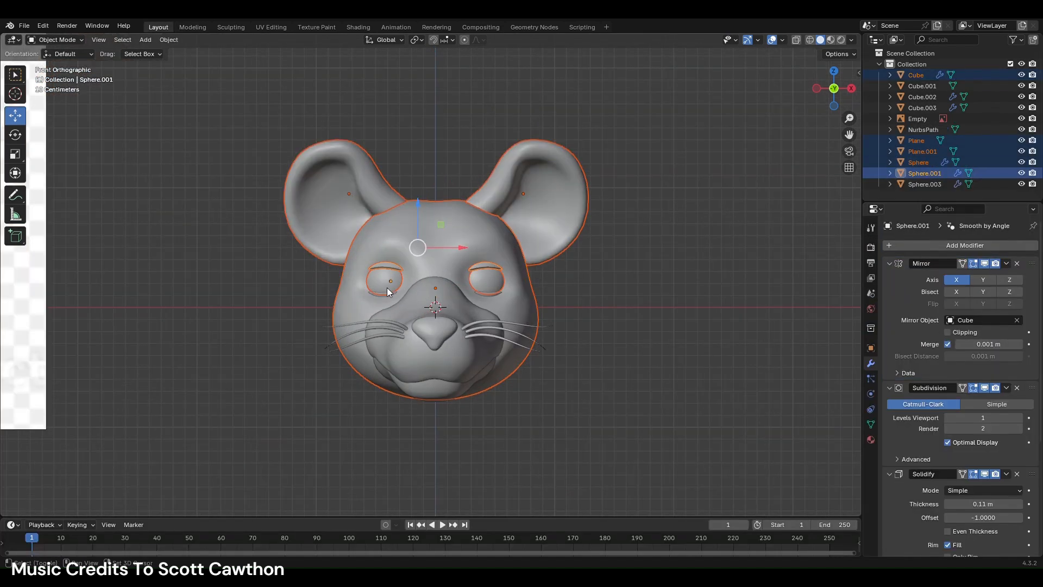
pyautogui.keyDown('shift'); pyautogui.click(389, 291); pyautogui.keyUp('shift')
pyautogui.press('s')
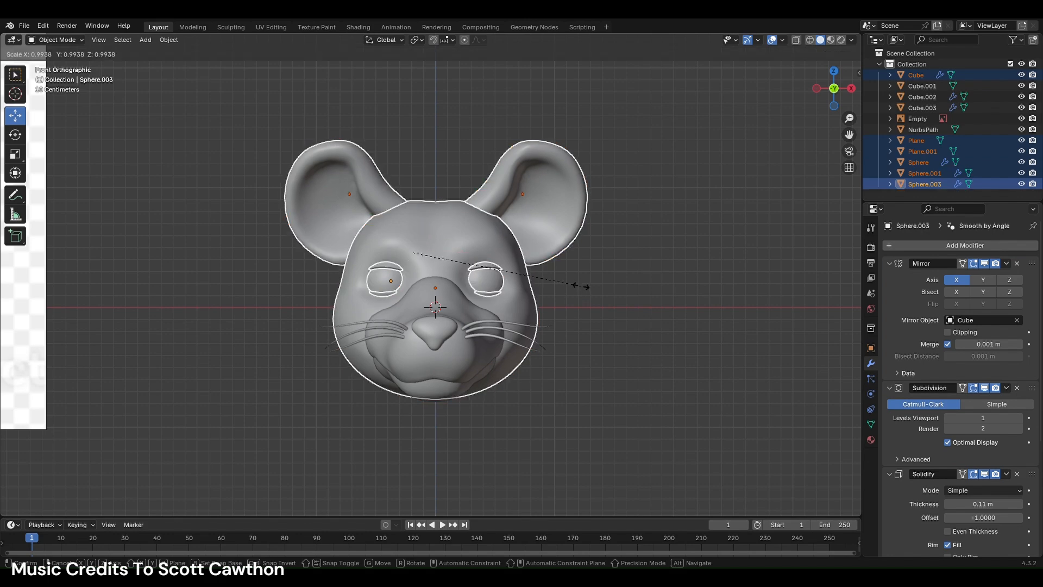
pyautogui.click(581, 286)
pyautogui.click(611, 240)
pyautogui.scroll(-1, 610, 239)
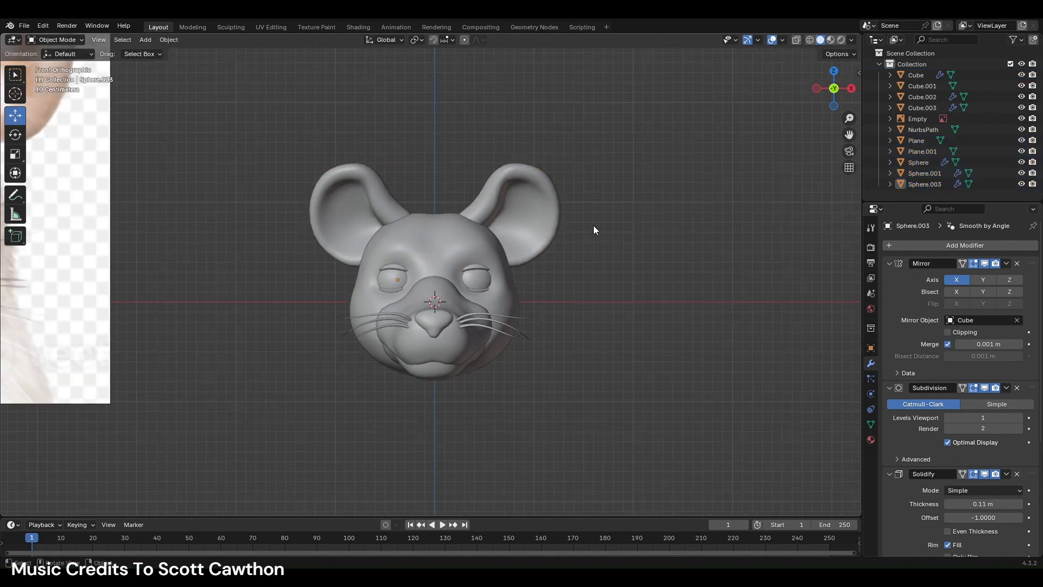
pyautogui.hotkey('ctrl', 'z')
pyautogui.hotkey('ctrl', 'z')
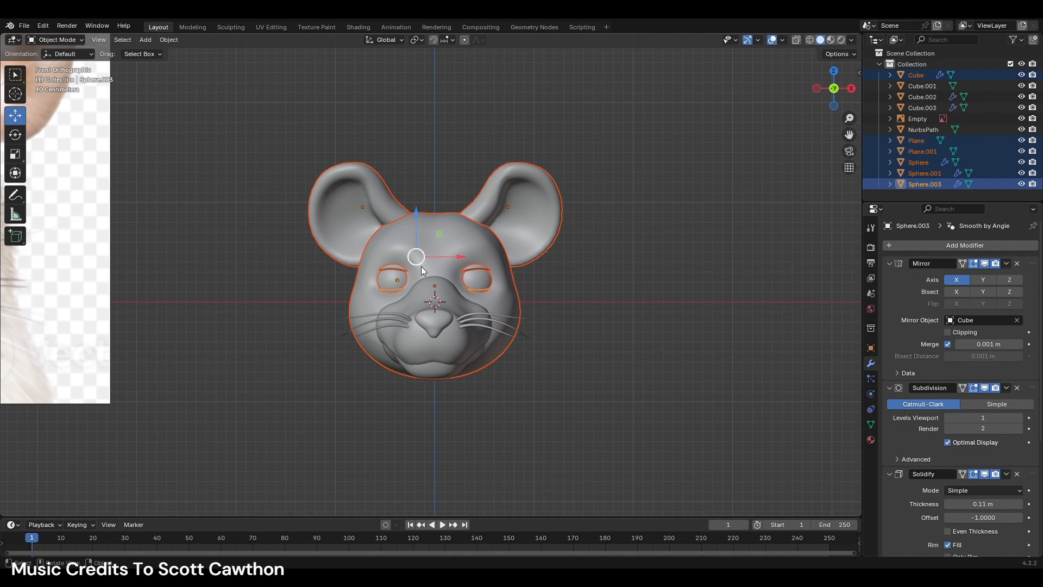
# - Fatten the upper and lower eyelids slightly along their normals with Shrink/Fatten in edit mode
pyautogui.click(400, 277)
pyautogui.scroll(2, 386, 292)
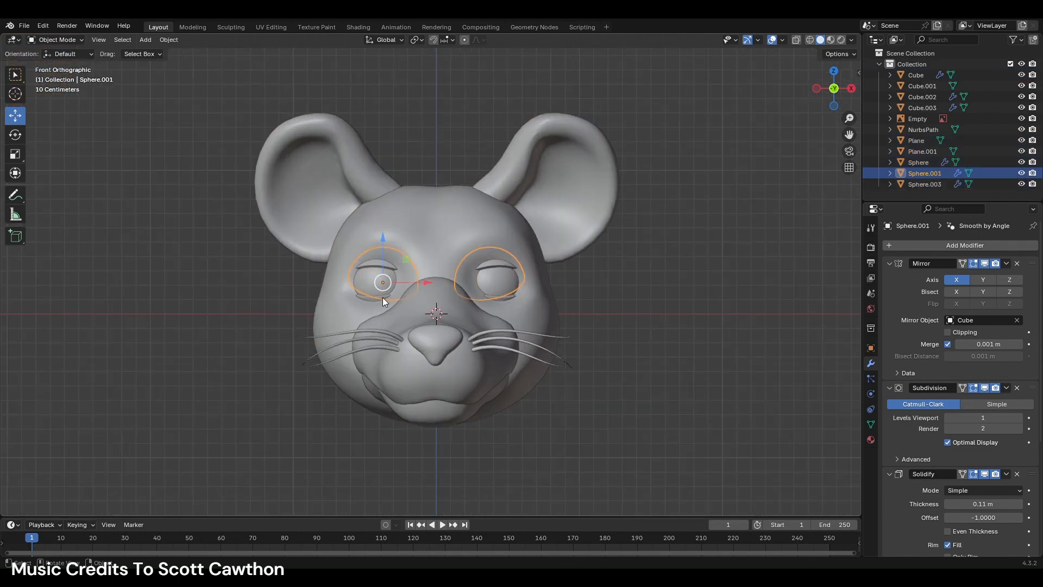
pyautogui.keyDown('shift'); pyautogui.click(381, 297); pyautogui.keyUp('shift')
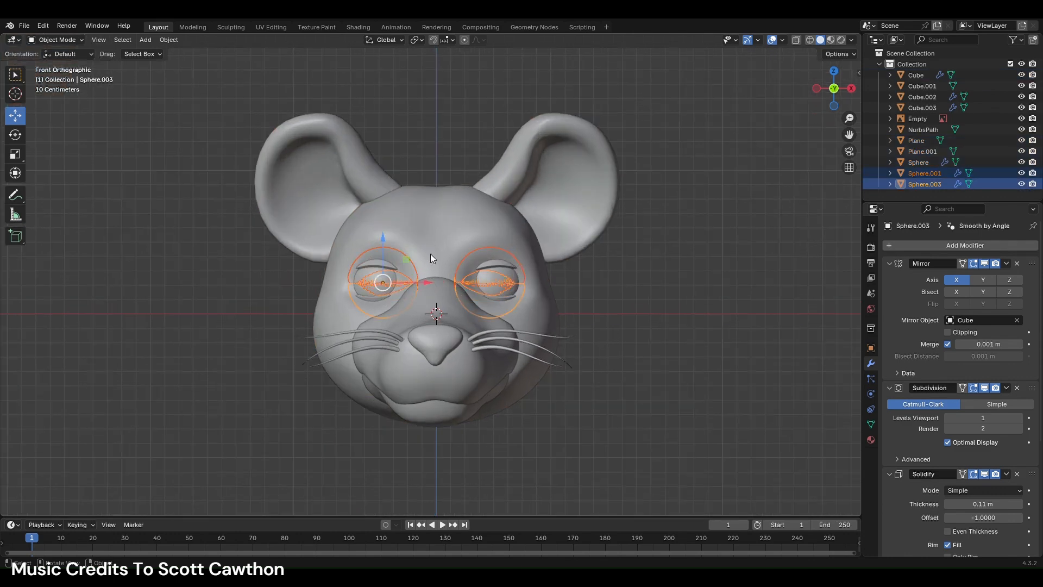
pyautogui.click(202, 26)
pyautogui.scroll(2, 475, 170)
pyautogui.scroll(2, 475, 171)
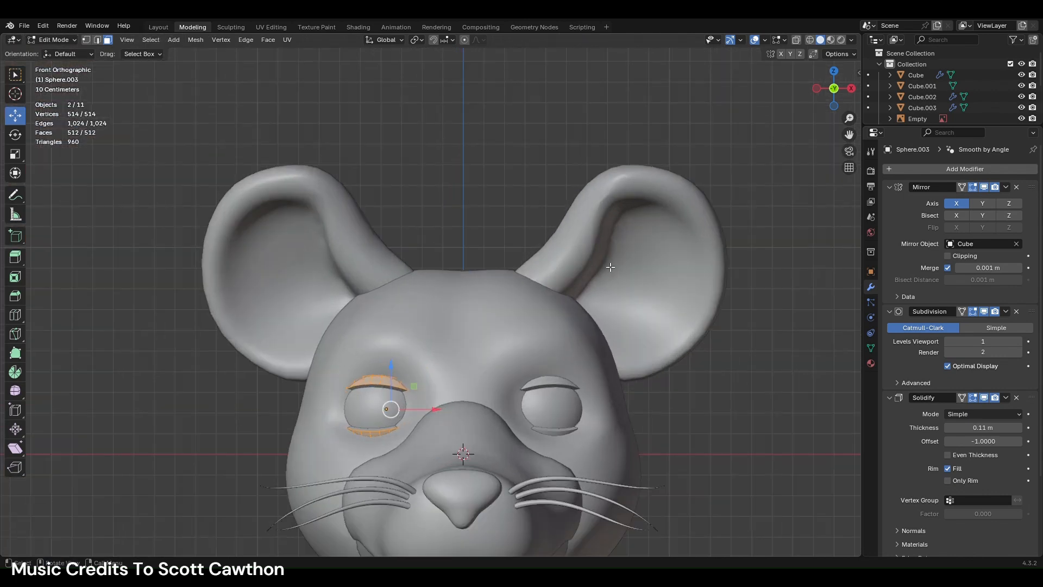
pyautogui.hotkey('alt', 's')
pyautogui.click(608, 258)
# - Scale the upper and lower eyelids down slightly together in object mode
pyautogui.click(158, 27)
pyautogui.press('s')
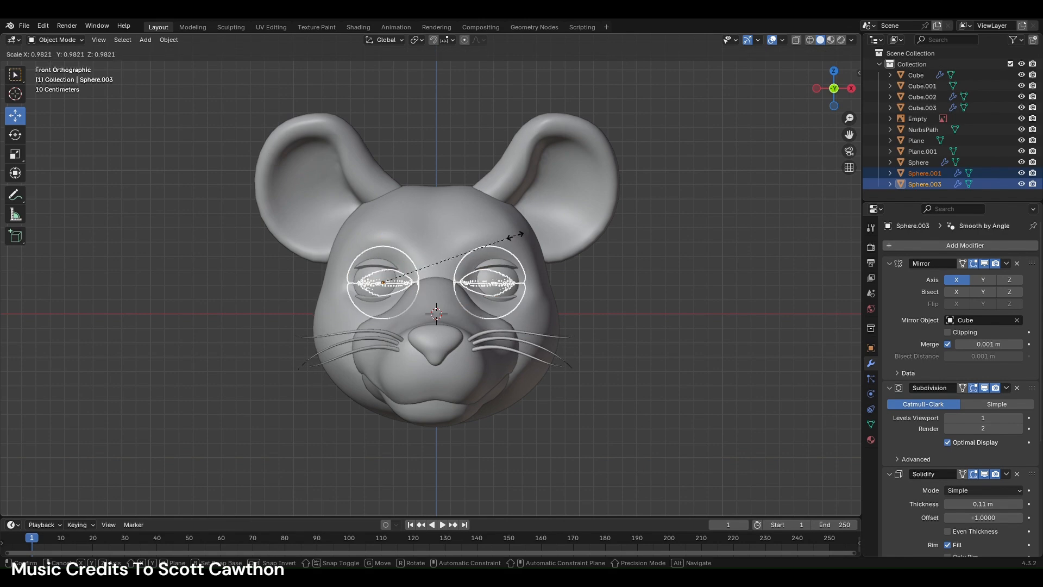
pyautogui.click(523, 234)
# - Shrink the whole head mesh by about 0.005 m along its normals with Shrink/Fatten
pyautogui.click(435, 218)
pyautogui.click(192, 27)
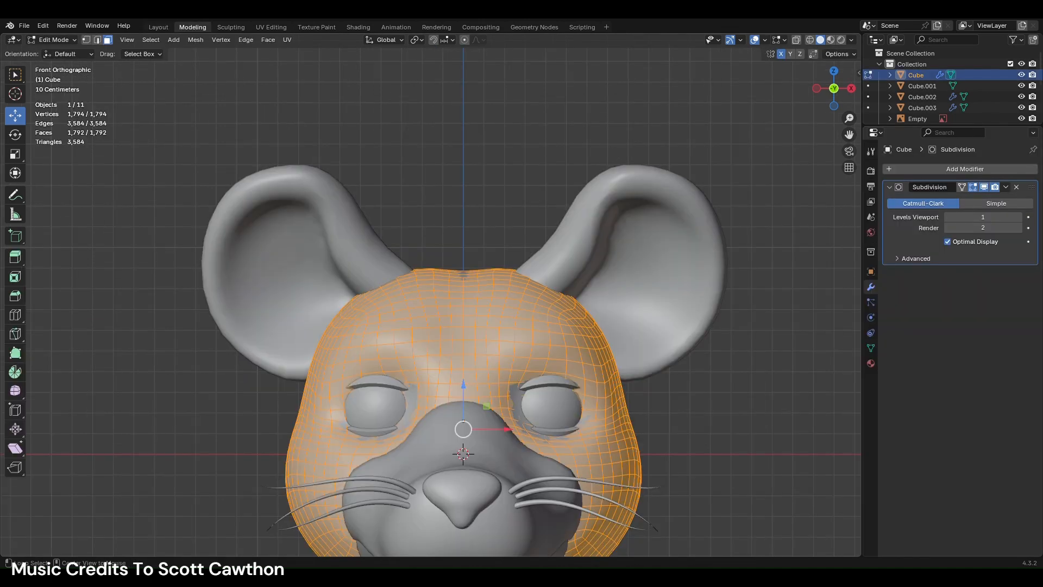
pyautogui.hotkey('alt', 's')
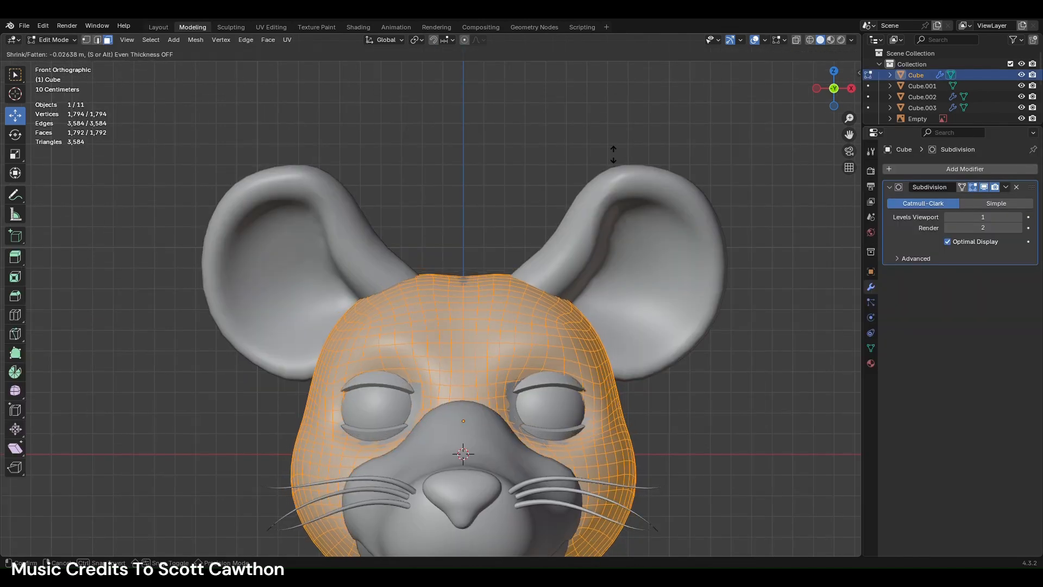
pyautogui.rightClick(618, 158)
pyautogui.hotkey('alt', 's')
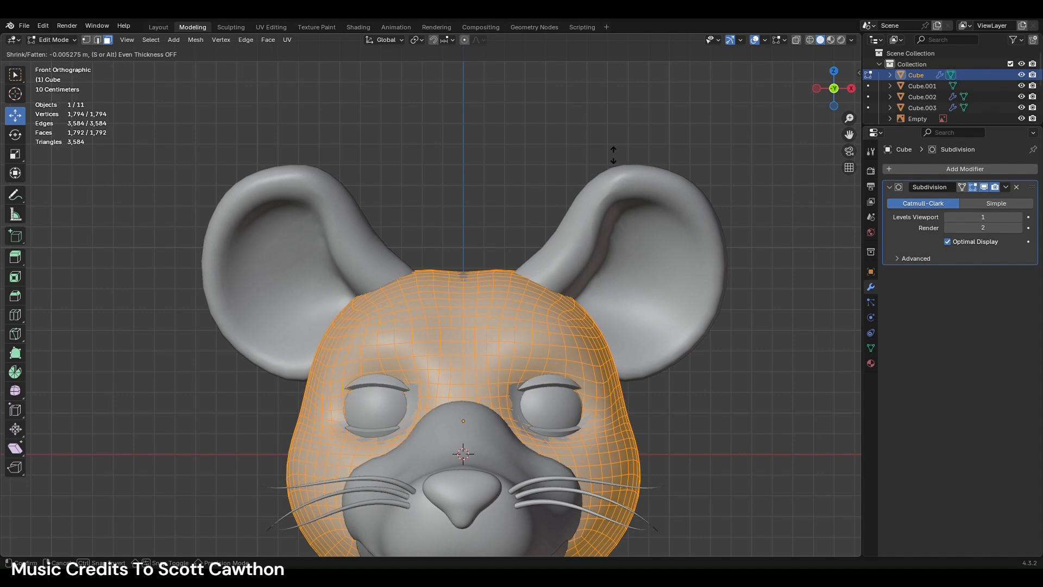
pyautogui.click(613, 155)
pyautogui.click(158, 27)
pyautogui.click(418, 145)
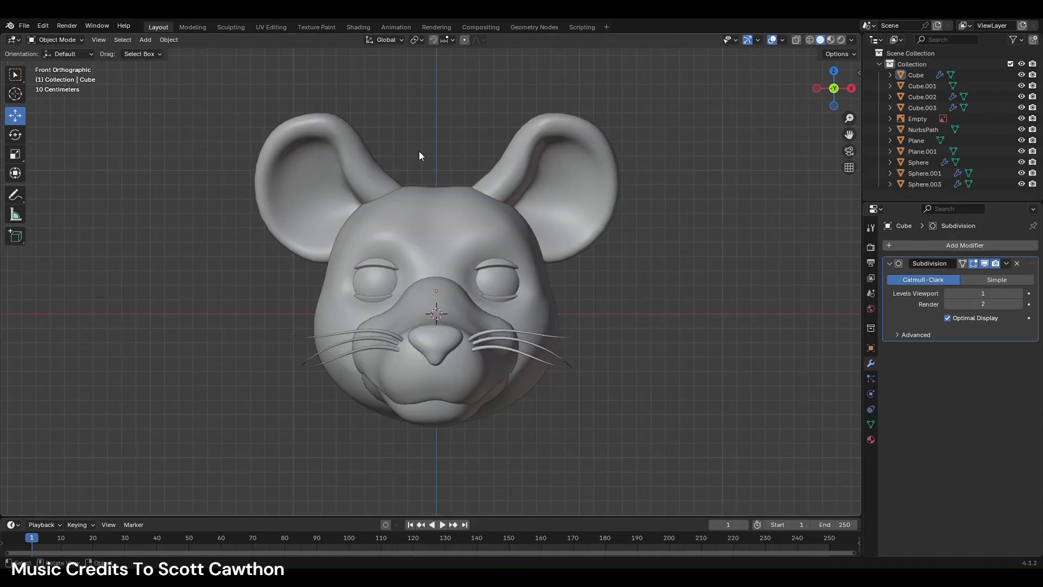
# - Try to move the eyeballs on their own from the front view, and undo the move
pyautogui.scroll(3, 357, 279)
pyautogui.click(350, 273)
pyautogui.moveTo(385, 288); pyautogui.dragTo(388, 296)
pyautogui.hotkey('ctrl', 'z')
# - Move the eyeballs together with both eyelids slightly inward toward the muzzle from the front view
pyautogui.keyDown('shift'); pyautogui.click(354, 257); pyautogui.keyUp('shift')
pyautogui.keyDown('shift'); pyautogui.click(341, 312); pyautogui.keyUp('shift')
pyautogui.click(438, 119)
pyautogui.scroll(-4, 437, 143)
pyautogui.scroll(-1, 436, 143)
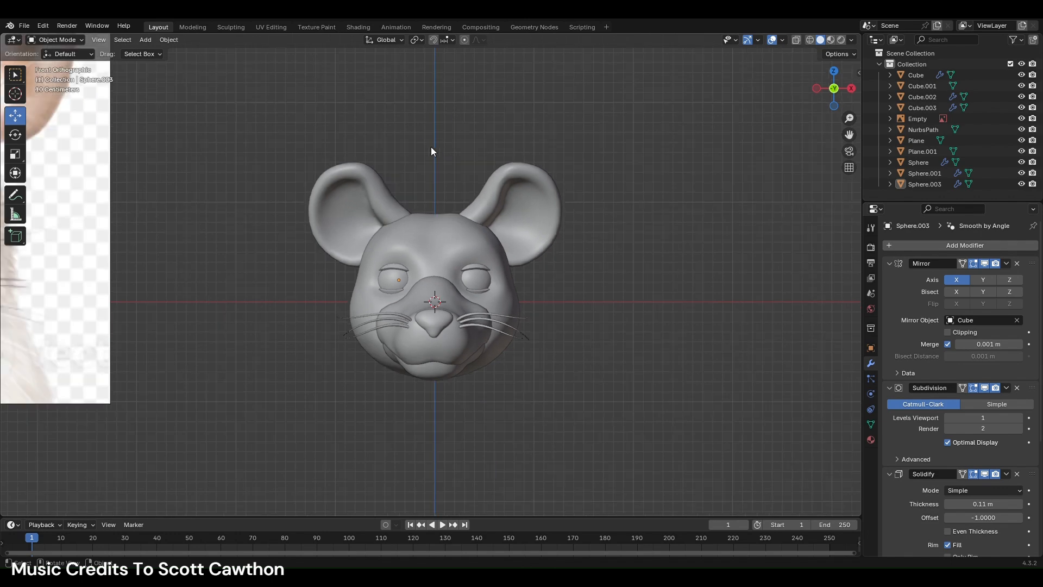
pyautogui.hotkey('ctrl', 'z')
pyautogui.scroll(2, 383, 212)
pyautogui.moveTo(419, 275); pyautogui.dragTo(426, 272)
pyautogui.click(455, 169)
pyautogui.scroll(-3, 454, 169)
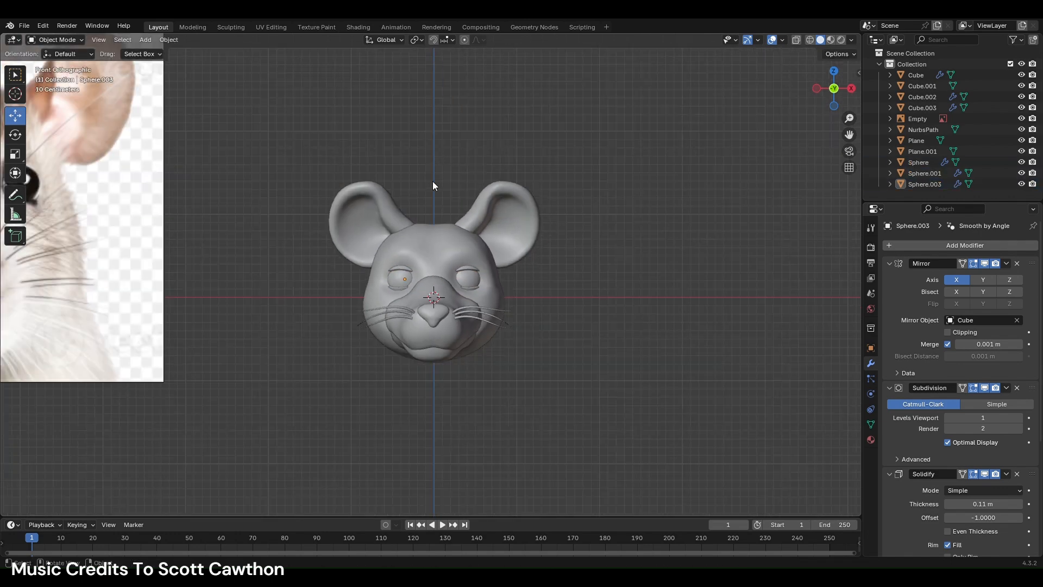
# - Nudge the eyeballs and both eyelids slightly forward along the Y axis, and check them from the front against the reference photo
pyautogui.hotkey('ctrl', 'z')
pyautogui.moveTo(425, 234); pyautogui.dragTo(500, 251, button='middle')
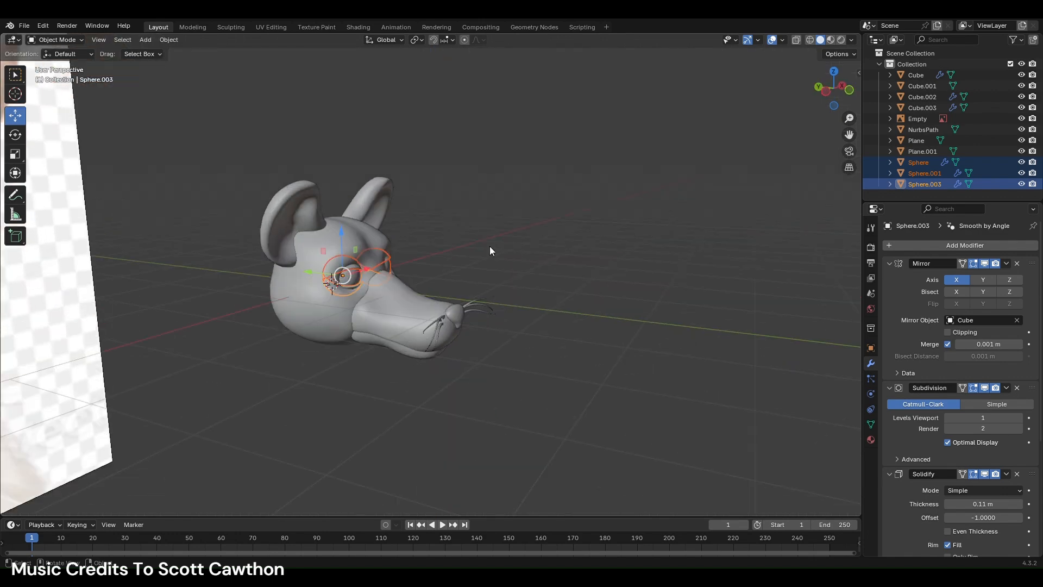
pyautogui.scroll(3, 499, 249)
pyautogui.moveTo(252, 272); pyautogui.dragTo(254, 273)
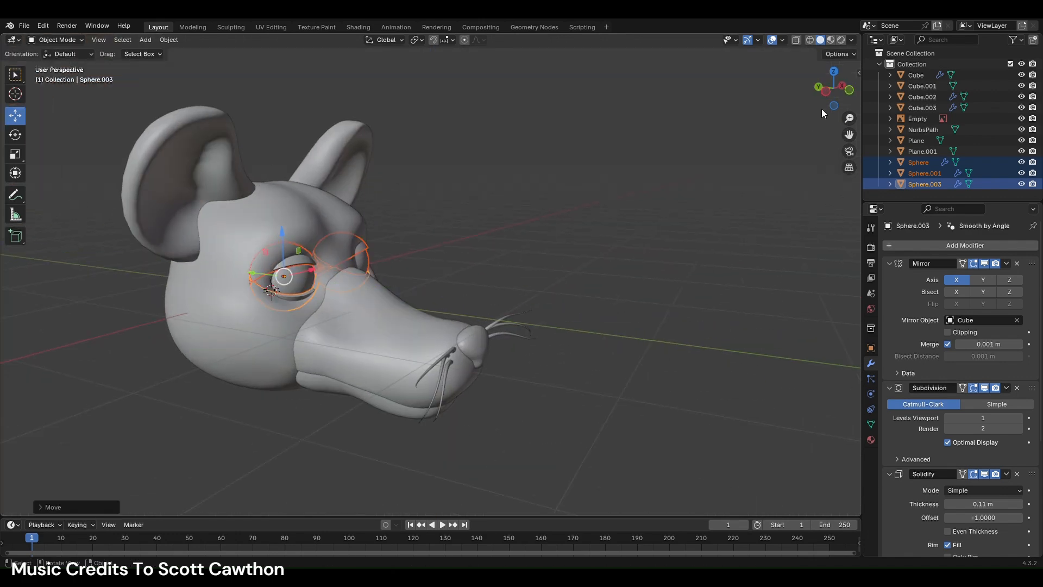
pyautogui.click(850, 90)
pyautogui.click(708, 157)
pyautogui.scroll(-3, 674, 136)
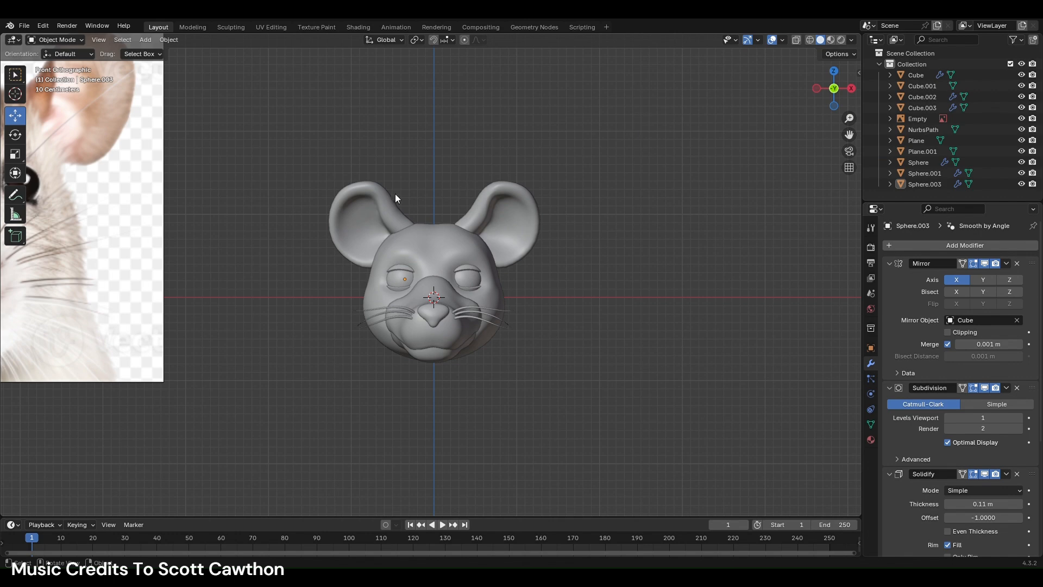
pyautogui.scroll(-1, 421, 188)
pyautogui.click(179, 205)
# - Rotate the upper eyelids and the lower eyelids slightly, each separately, from the left view
pyautogui.scroll(4, 348, 230)
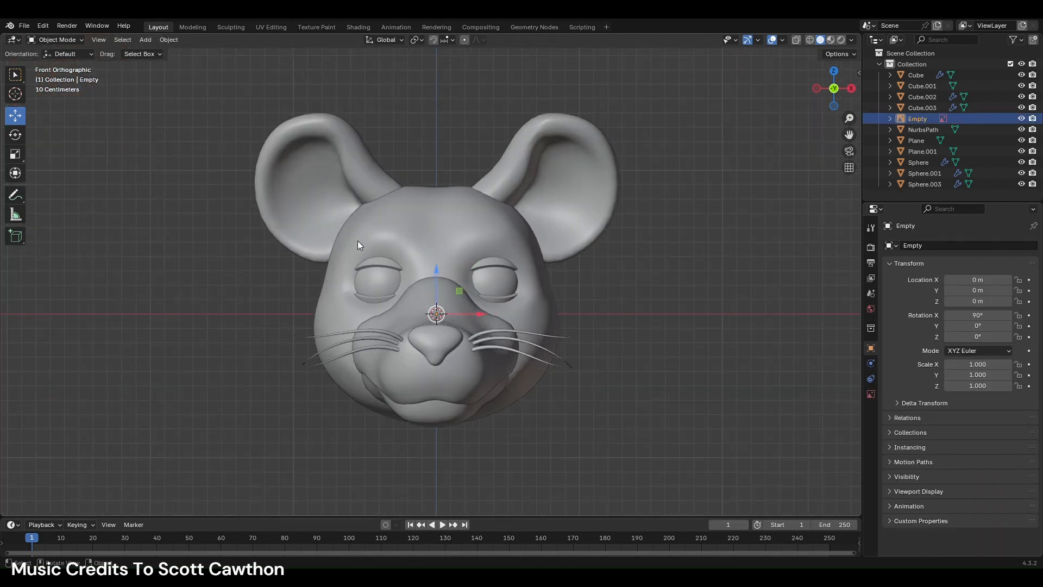
pyautogui.click(383, 263)
pyautogui.click(817, 91)
pyautogui.press('r')
pyautogui.click(531, 212)
pyautogui.click(305, 298)
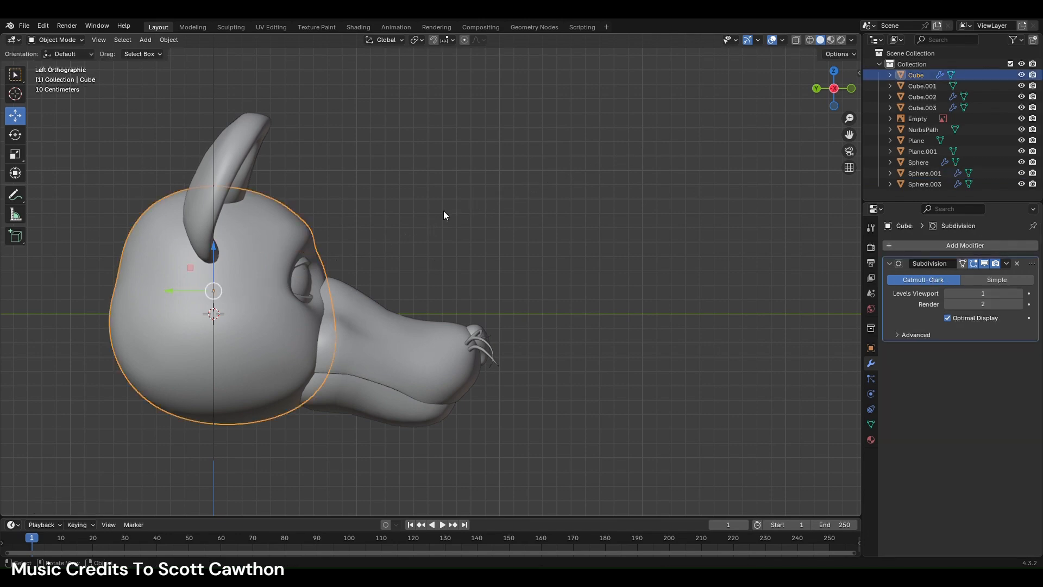
pyautogui.click(314, 298)
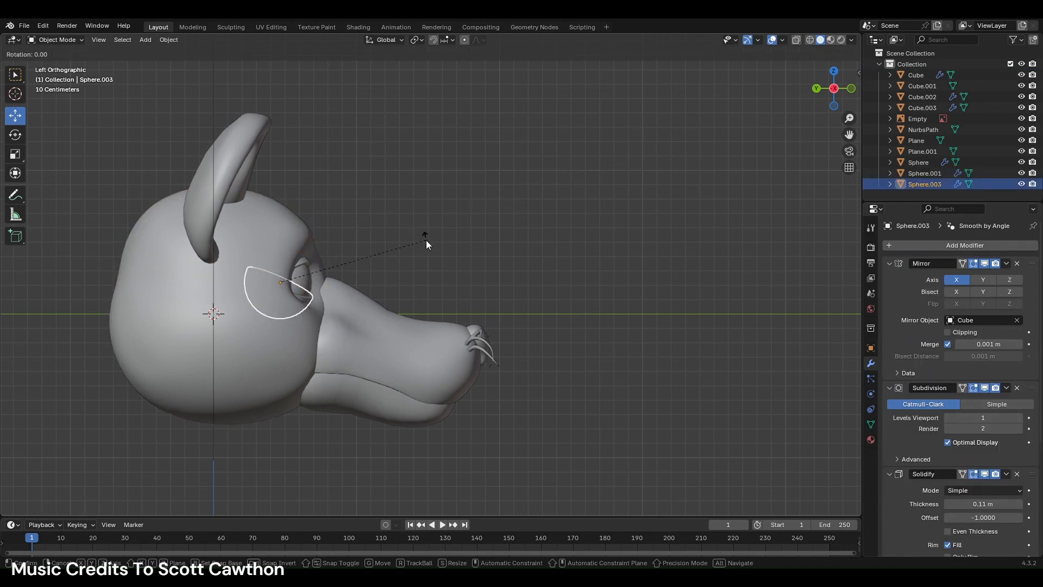
pyautogui.click(282, 226)
# - Reshape the back of the skull with Elastic Grab in sculpt mode from the right view
pyautogui.click(231, 27)
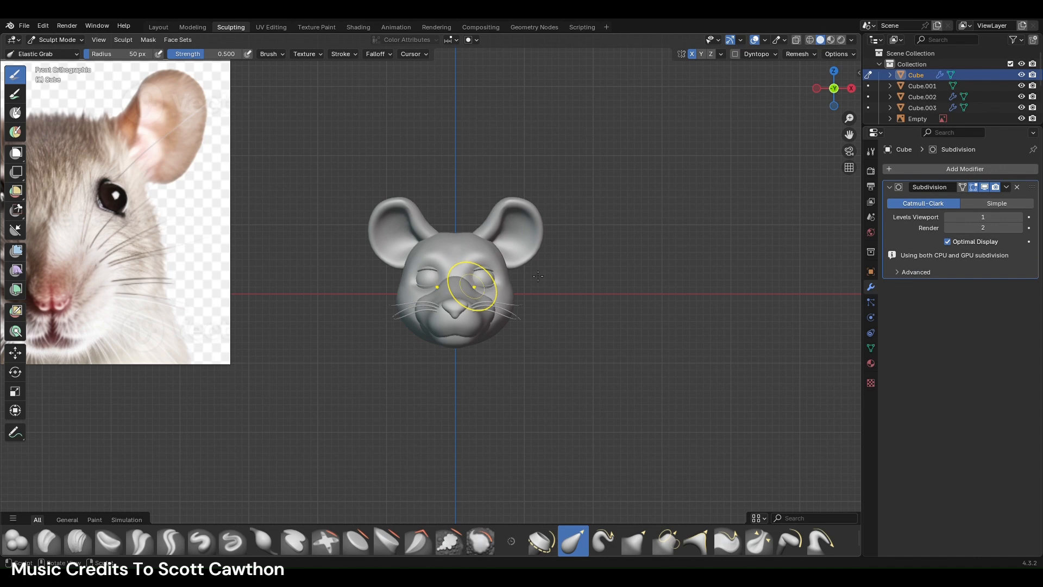
pyautogui.click(851, 88)
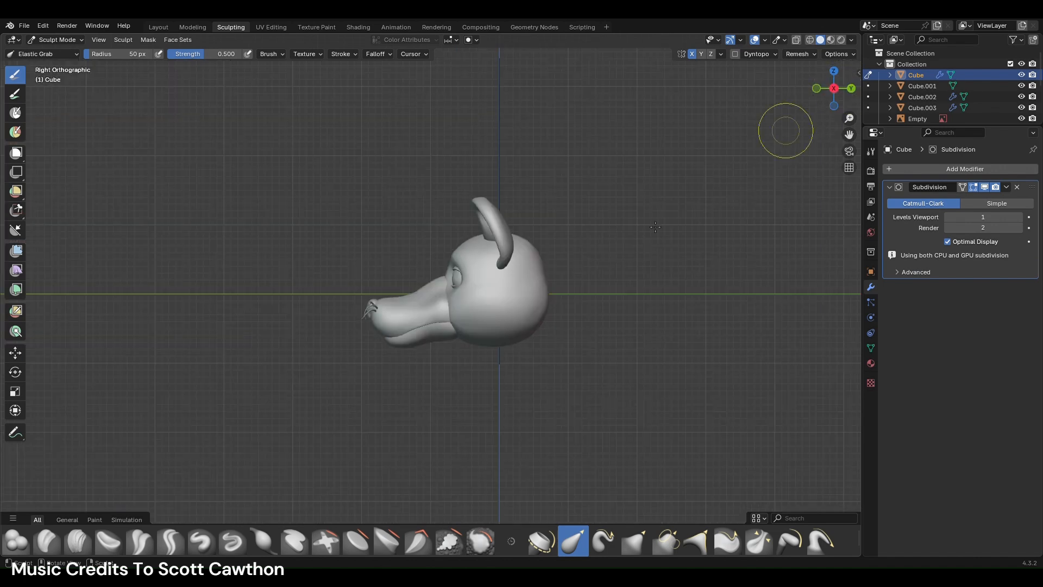
pyautogui.moveTo(550, 300)
pyautogui.mouseDown()
pyautogui.moveTo(543, 333)
pyautogui.moveTo(533, 329)
pyautogui.mouseUp()
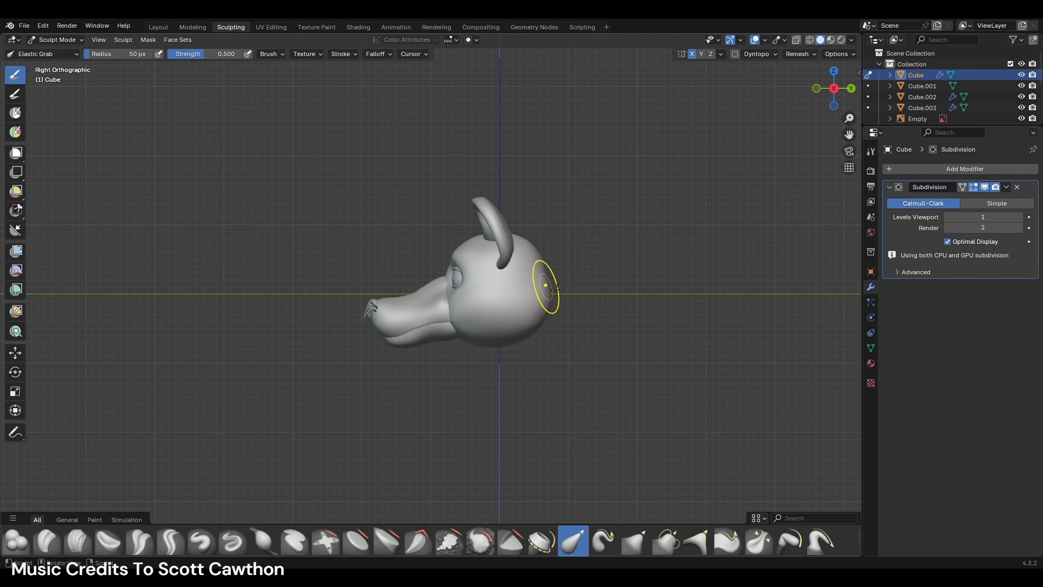
pyautogui.scroll(1, 543, 291)
pyautogui.moveTo(575, 284)
pyautogui.mouseDown()
pyautogui.moveTo(587, 288)
pyautogui.moveTo(578, 275)
pyautogui.mouseUp()
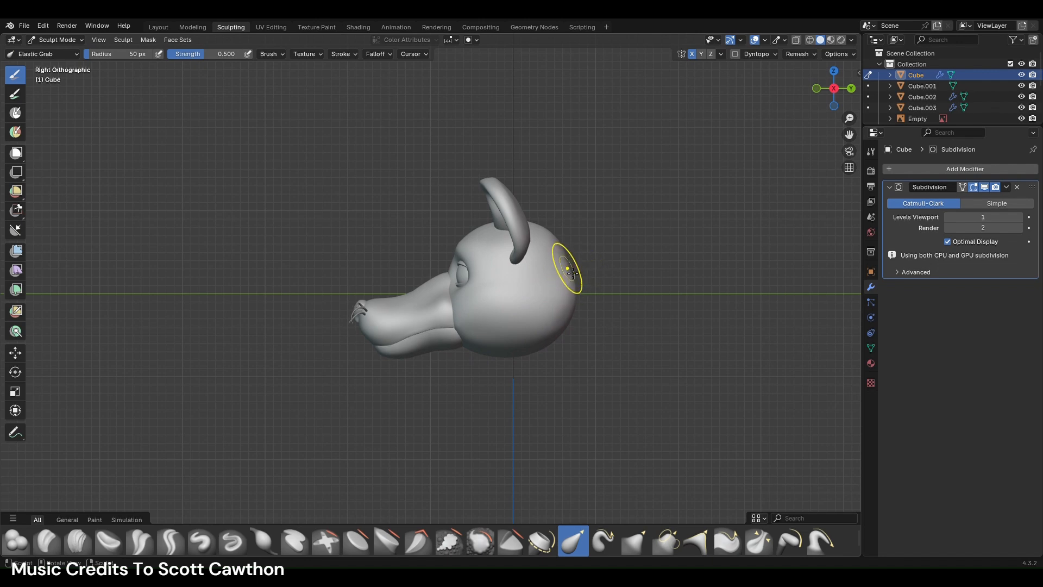
pyautogui.scroll(1, 503, 288)
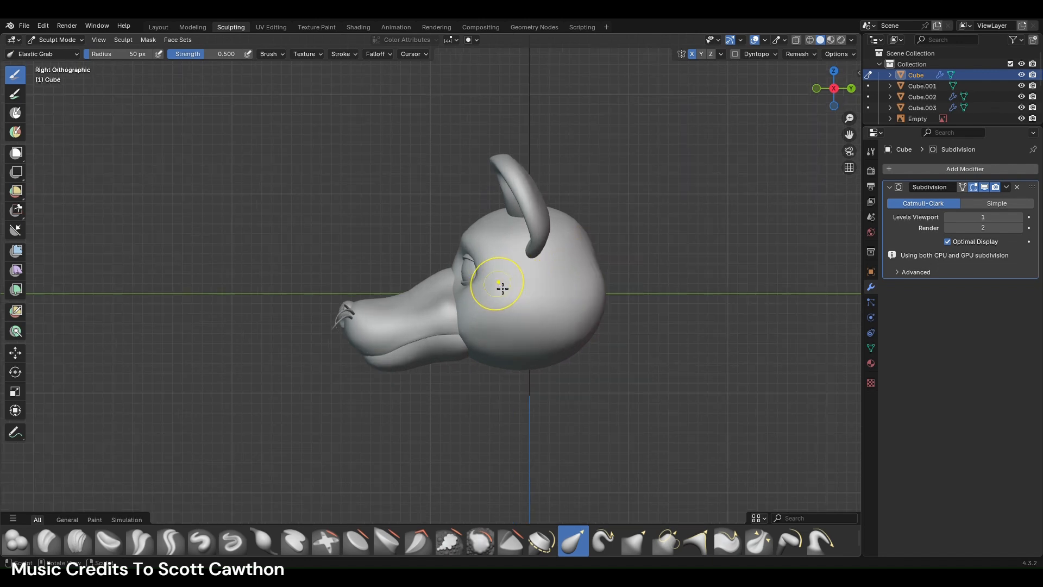
# - Refine the head surface around the eye and behind the muzzle with Elastic Grab from the right view
pyautogui.scroll(2, 491, 275)
pyautogui.moveTo(508, 242)
pyautogui.mouseDown()
pyautogui.moveTo(490, 280)
pyautogui.moveTo(506, 279)
pyautogui.moveTo(455, 299)
pyautogui.mouseUp()
pyautogui.scroll(1, 435, 296)
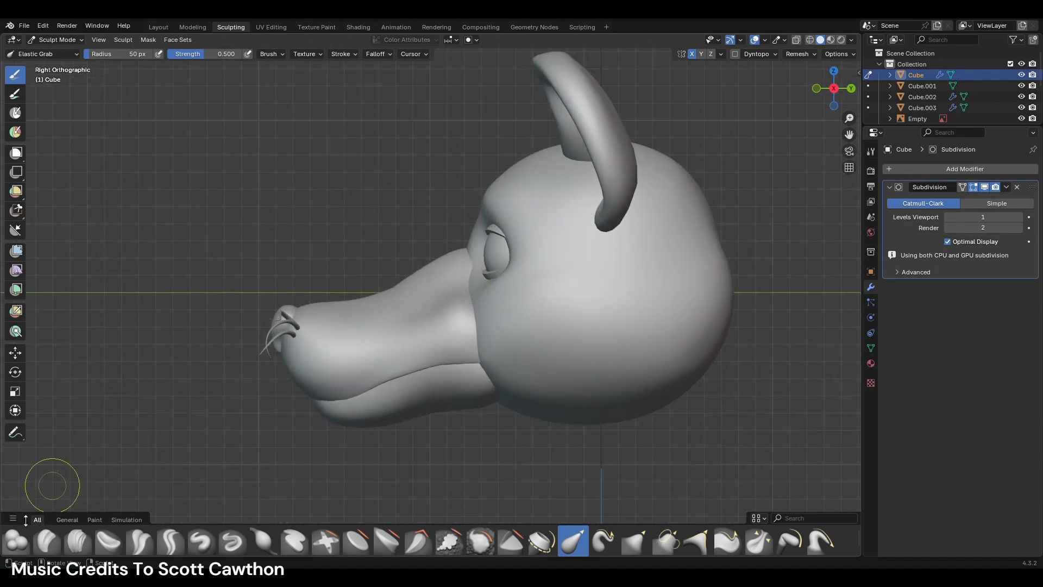
# - Smooth the back edge and crown of the skull with the Smooth brush from the top view
pyautogui.click(16, 541)
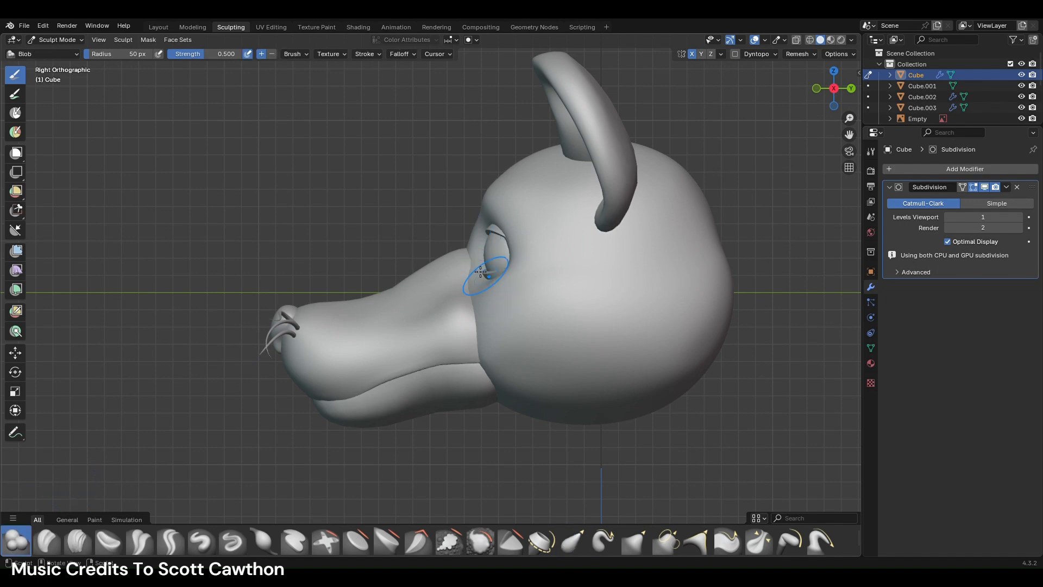
pyautogui.click(816, 88)
pyautogui.scroll(-4, 675, 184)
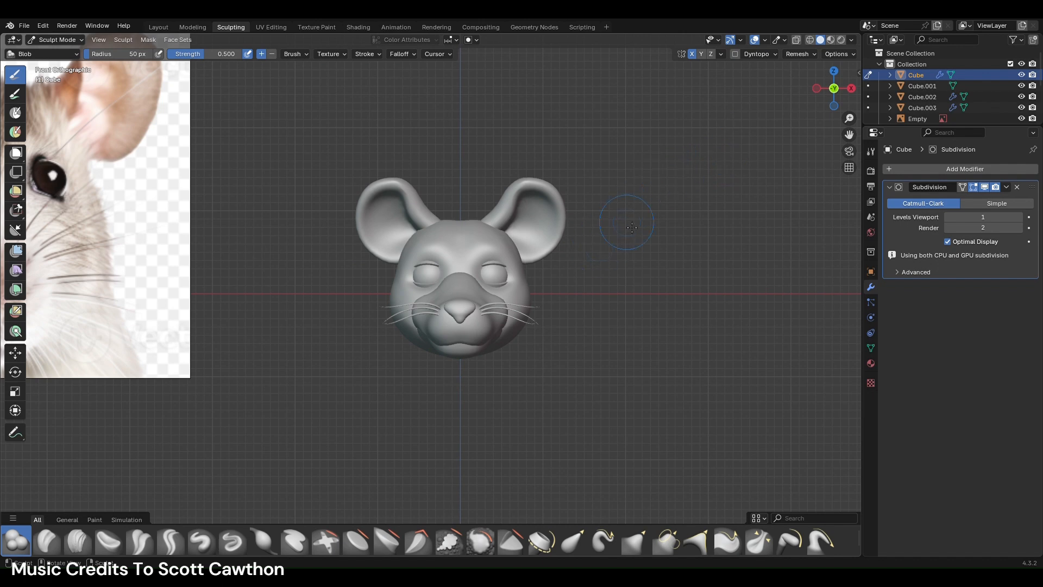
pyautogui.moveTo(633, 228); pyautogui.dragTo(614, 346, button='middle')
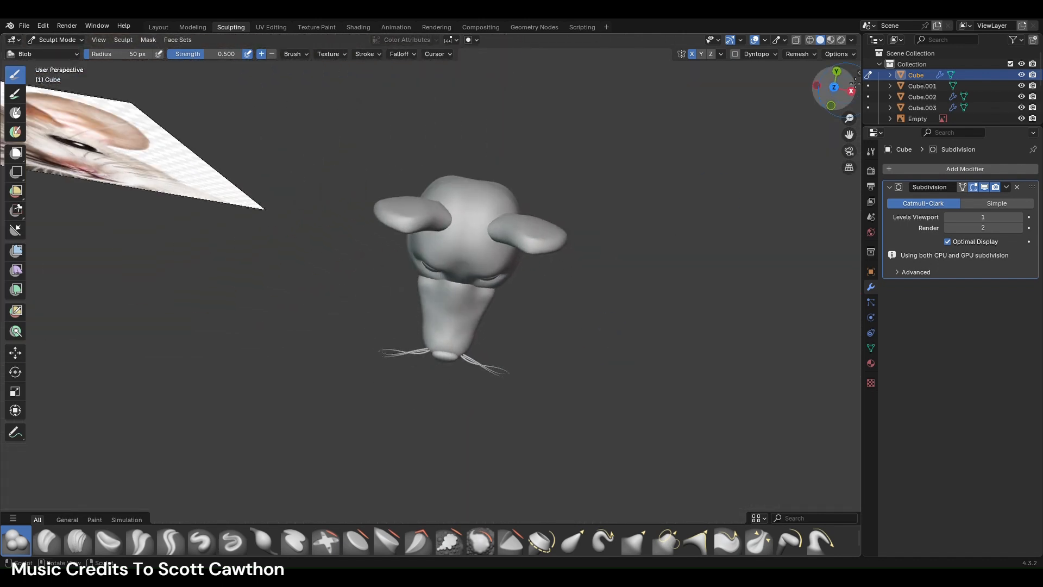
pyautogui.click(834, 87)
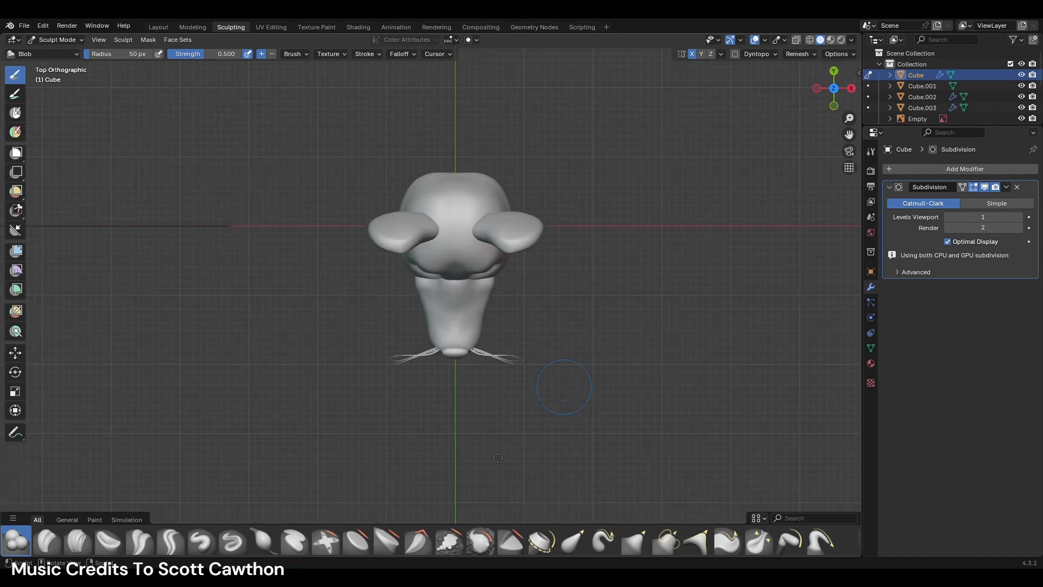
pyautogui.click(469, 539)
pyautogui.scroll(2, 464, 198)
pyautogui.moveTo(443, 136); pyautogui.dragTo(425, 131)
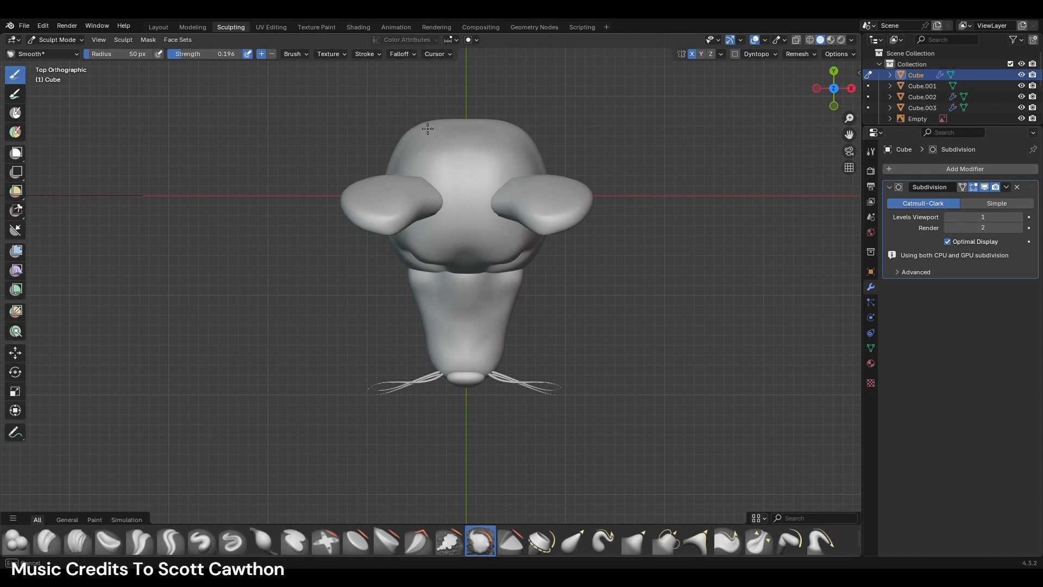
pyautogui.moveTo(420, 137)
pyautogui.mouseDown()
pyautogui.moveTo(431, 138)
pyautogui.moveTo(403, 166)
pyautogui.moveTo(421, 245)
pyautogui.moveTo(455, 259)
pyautogui.mouseUp()
# - Smooth the side of the skull behind the ear and check the profile from the right view
pyautogui.moveTo(516, 191); pyautogui.dragTo(409, 123, button='middle')
pyautogui.moveTo(580, 242)
pyautogui.mouseDown()
pyautogui.moveTo(598, 239)
pyautogui.moveTo(577, 268)
pyautogui.mouseUp()
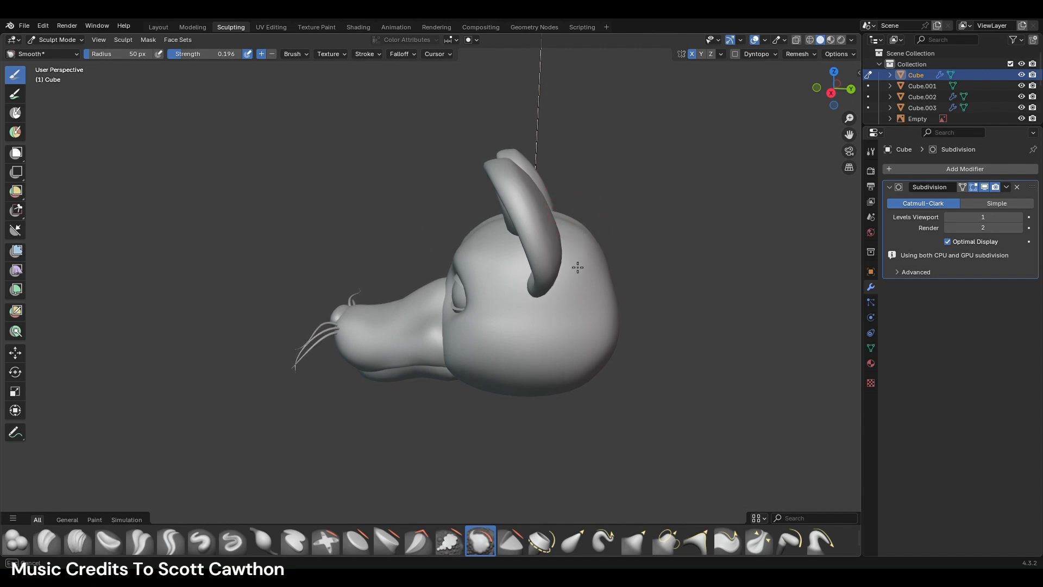
pyautogui.click(831, 93)
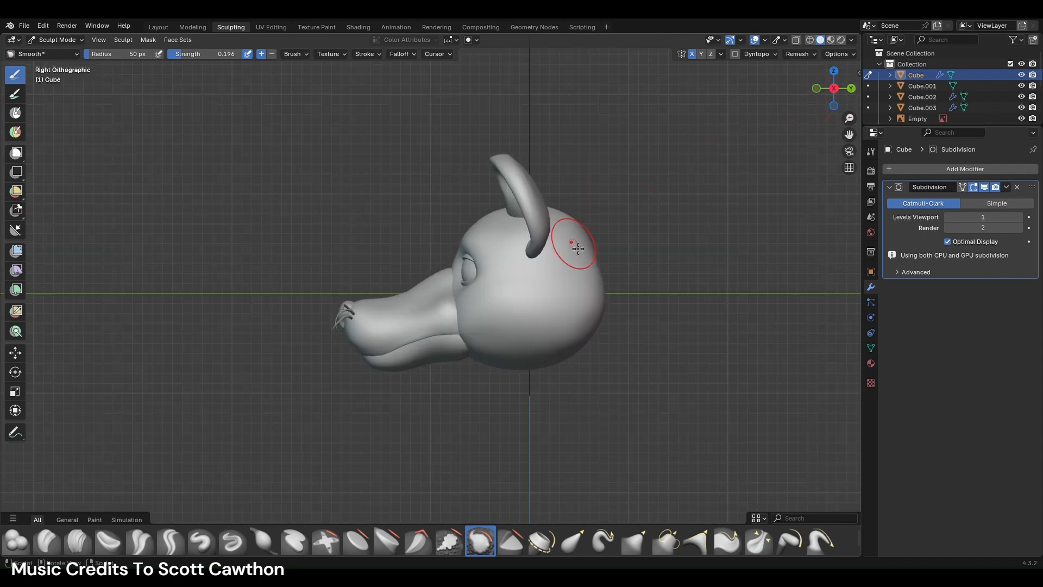
pyautogui.scroll(-3, 580, 247)
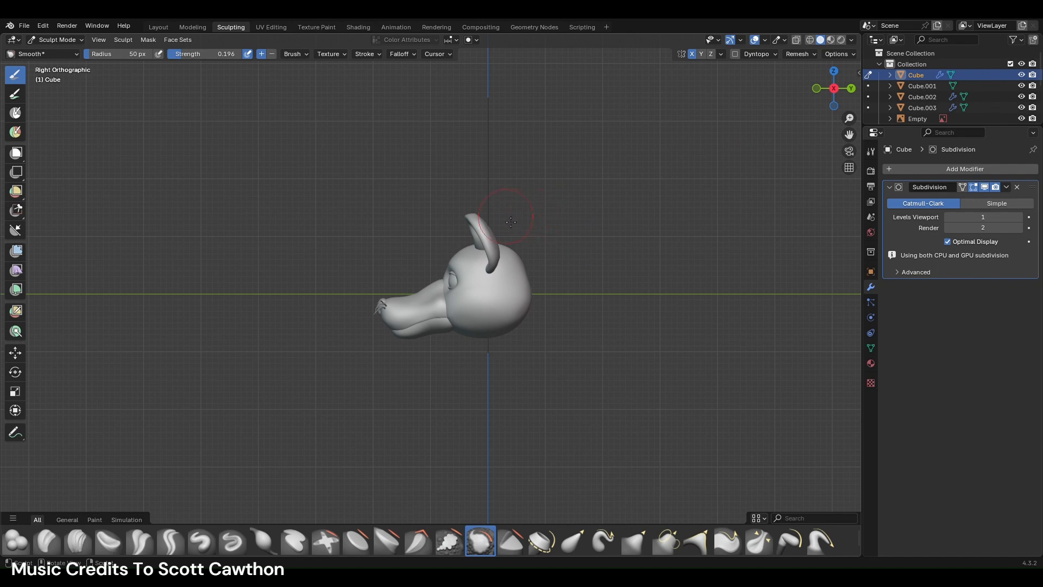
pyautogui.click(158, 26)
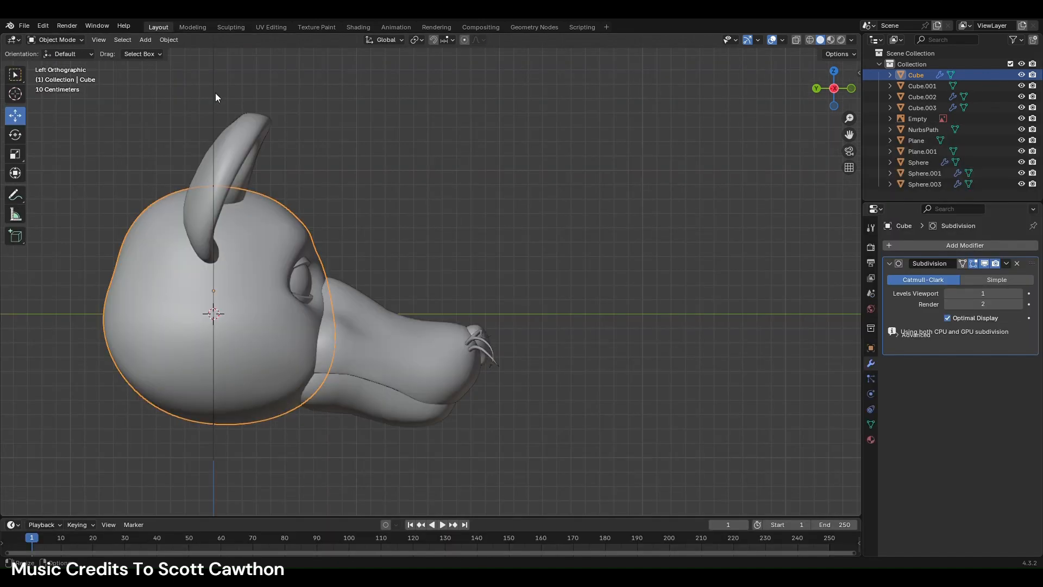
pyautogui.press('r')
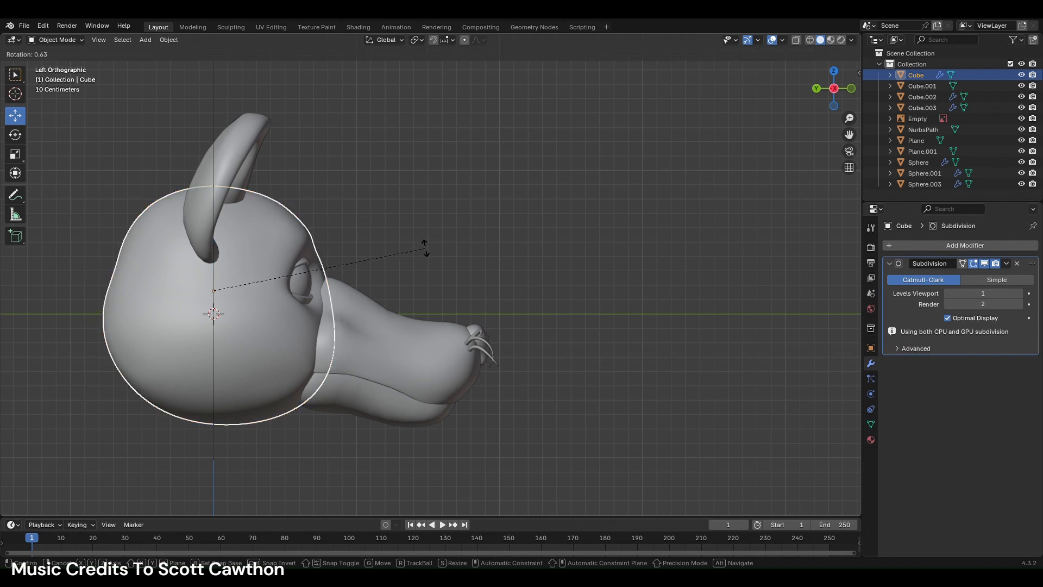
pyautogui.click(426, 250)
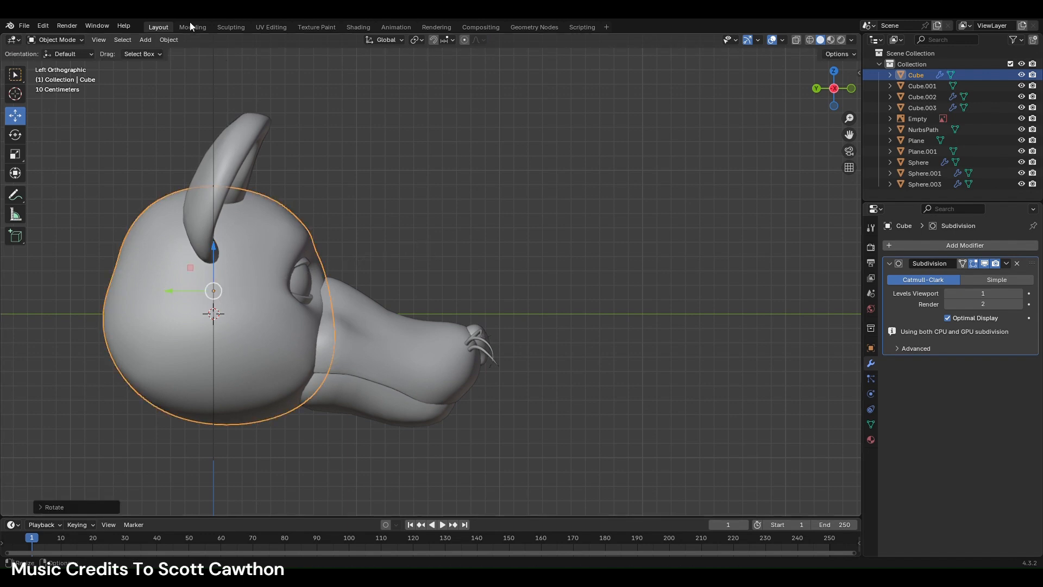
pyautogui.click(16, 153)
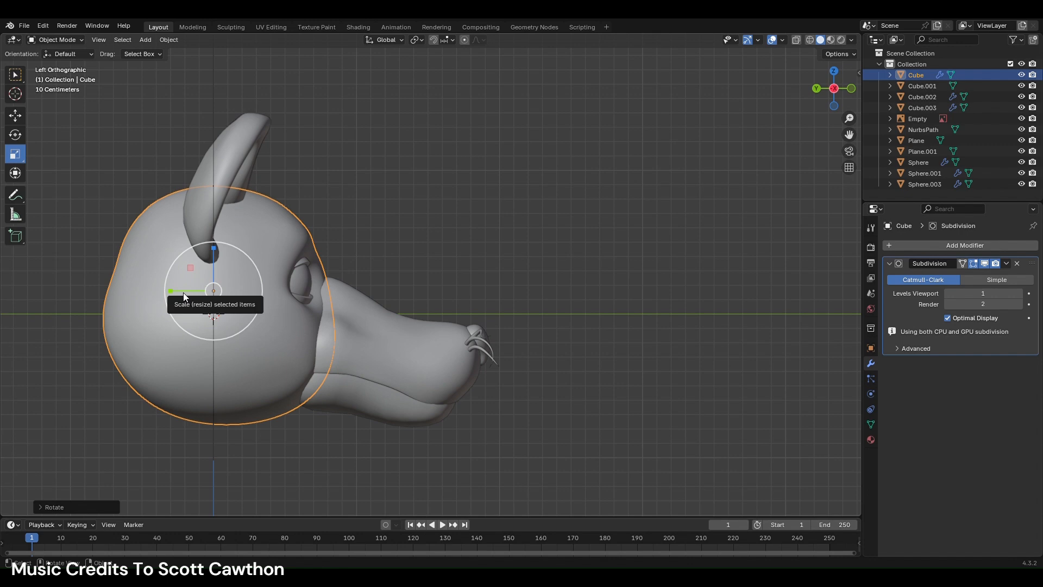
pyautogui.hotkey('ctrl', 'z')
pyautogui.click(245, 26)
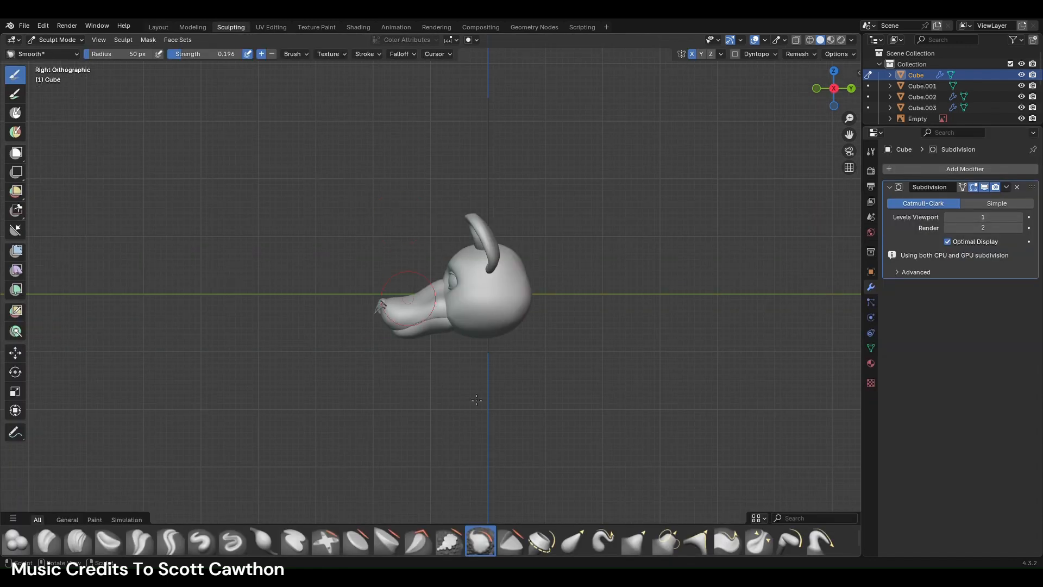
# - Pull the back of the skull slightly outward with Elastic Grab from the right view, and check the head from the front
pyautogui.click(573, 540)
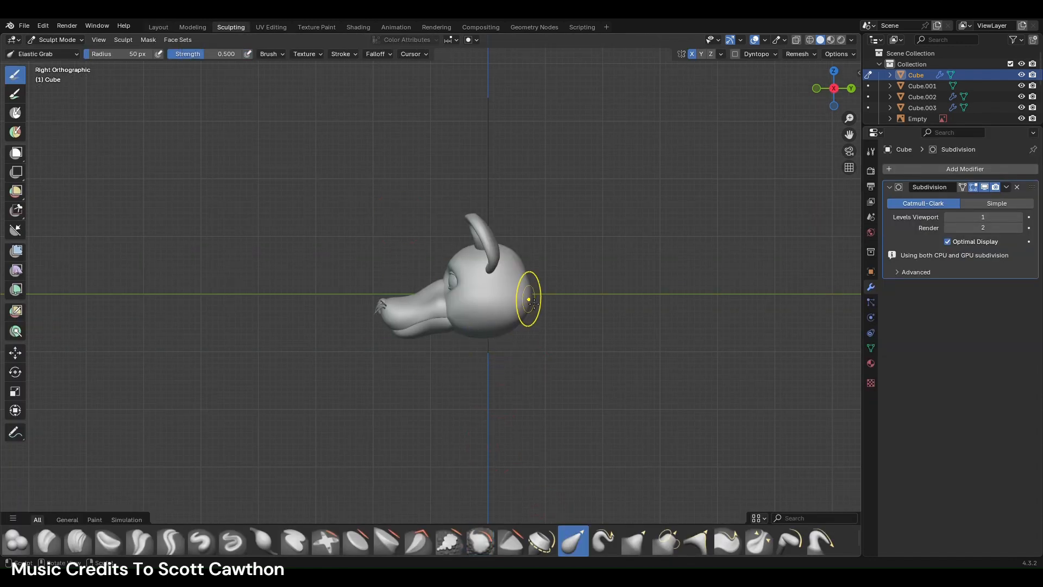
pyautogui.scroll(1, 542, 300)
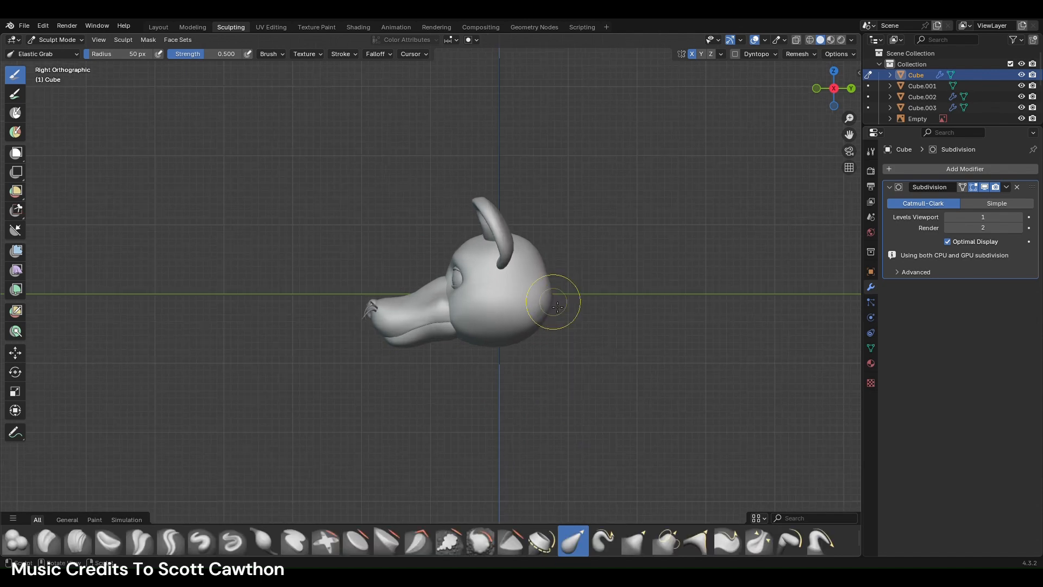
pyautogui.moveTo(561, 291); pyautogui.dragTo(554, 309)
pyautogui.click(817, 88)
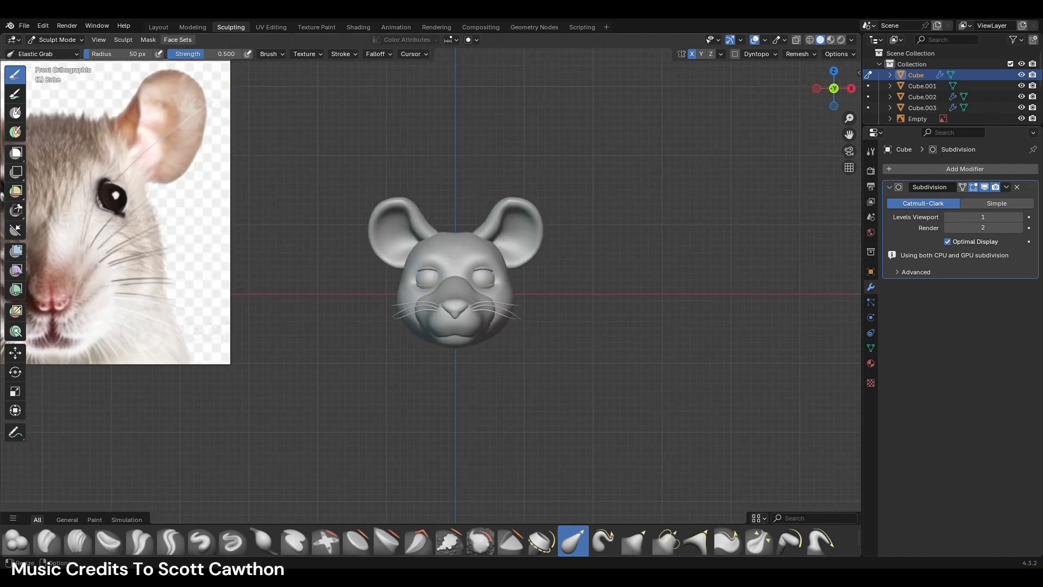
# - Paste the copied pig head objects into the scene in object mode and move them beside and slightly above the rat head
pyautogui.click(158, 26)
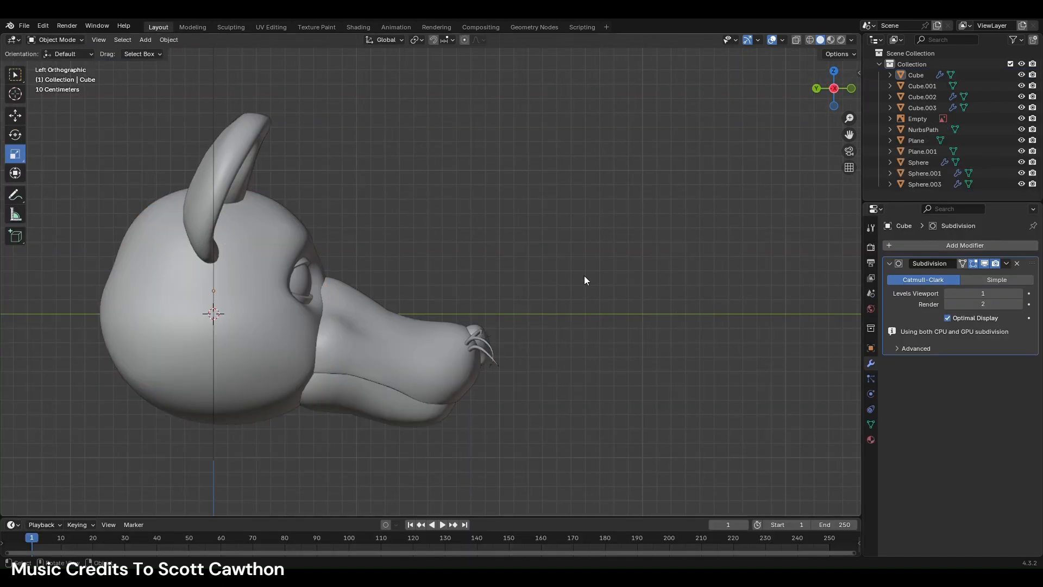
pyautogui.click(174, 331)
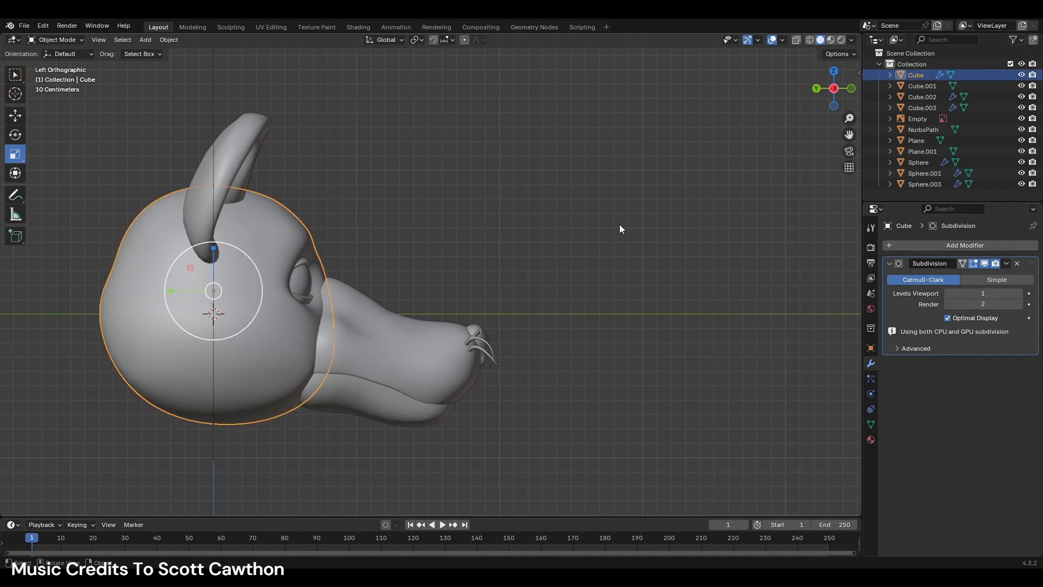
pyautogui.click(650, 223)
pyautogui.moveTo(650, 223); pyautogui.dragTo(525, 235, button='middle')
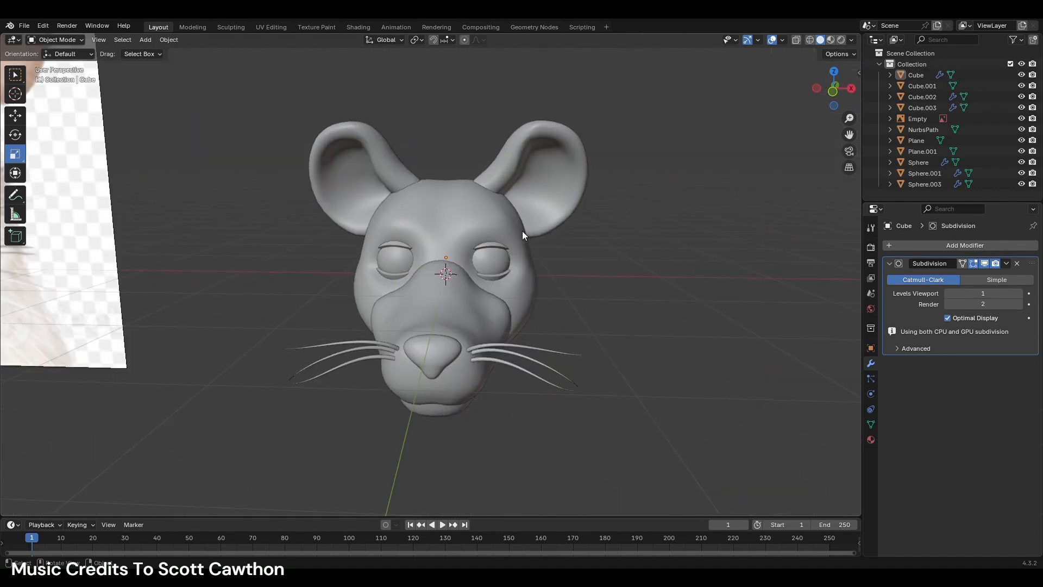
pyautogui.moveTo(656, 256); pyautogui.dragTo(853, 89, button='middle')
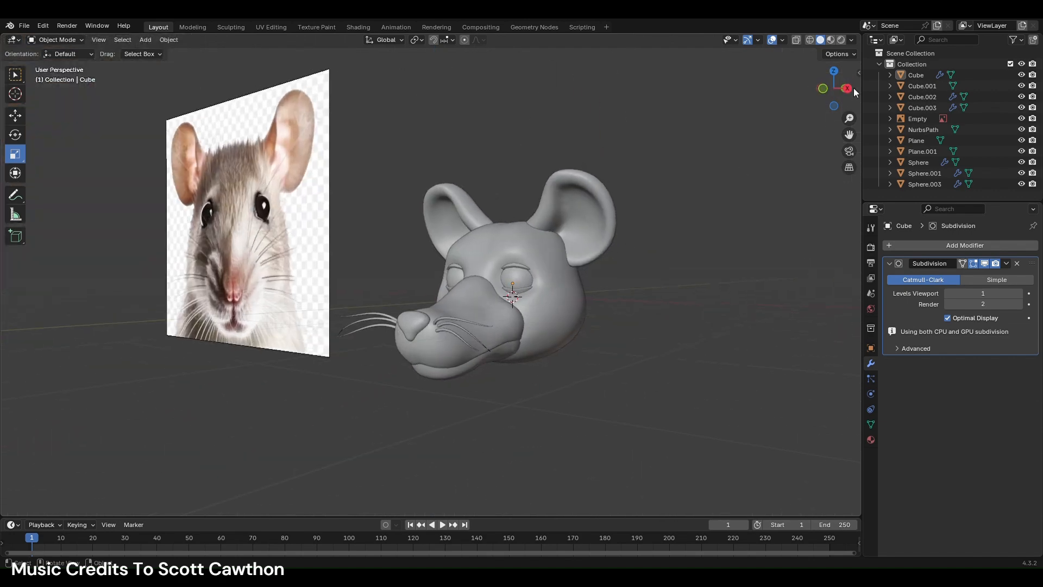
pyautogui.click(826, 88)
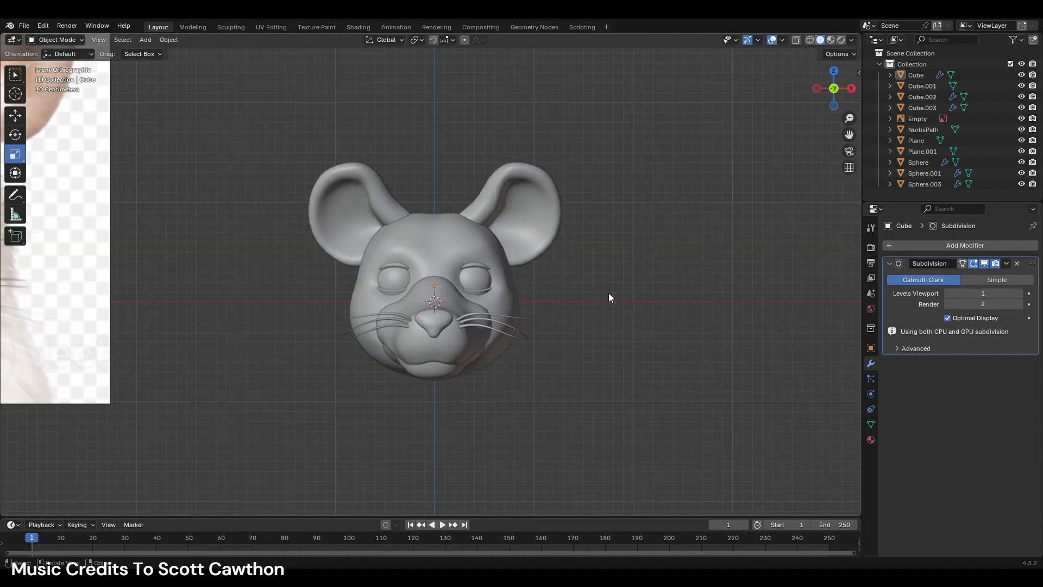
pyautogui.hotkey('ctrl', 'v')
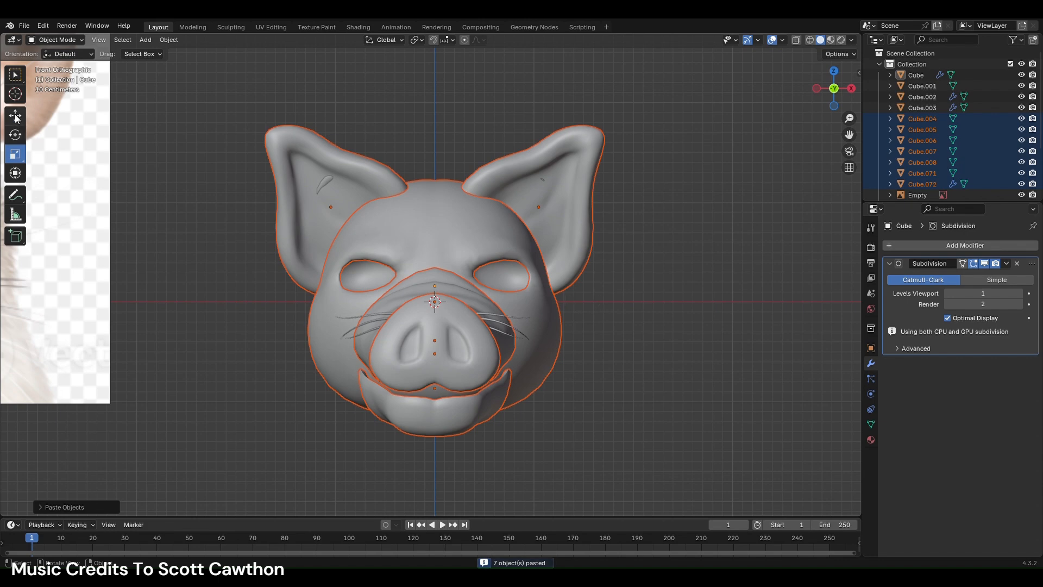
pyautogui.click(15, 115)
pyautogui.scroll(-2, 496, 359)
pyautogui.moveTo(433, 290); pyautogui.dragTo(656, 238)
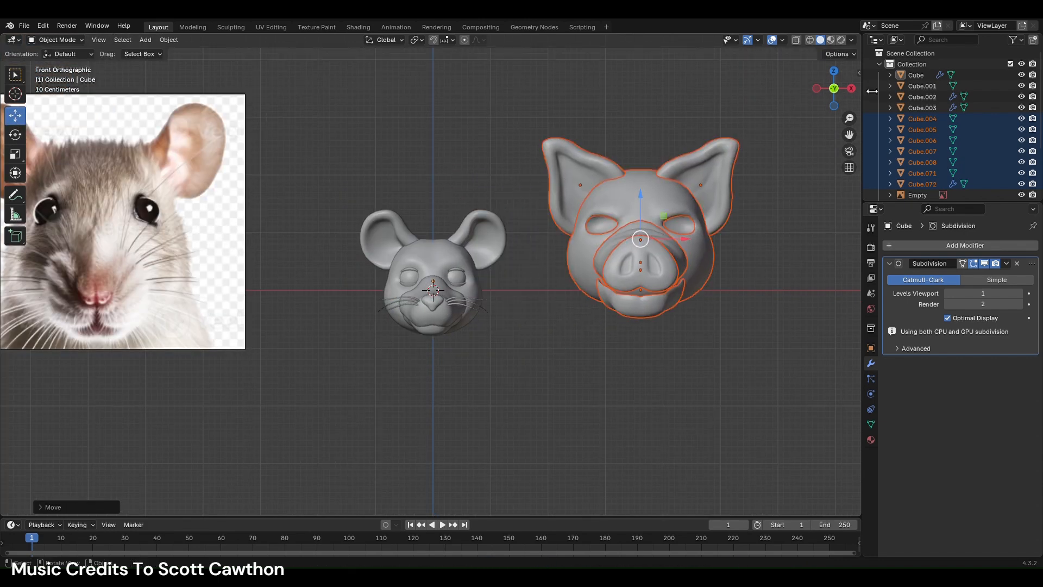
# - Raise the pig's lower jaw slightly toward the snout from the right view, and check it from the front
pyautogui.click(852, 88)
pyautogui.click(806, 141)
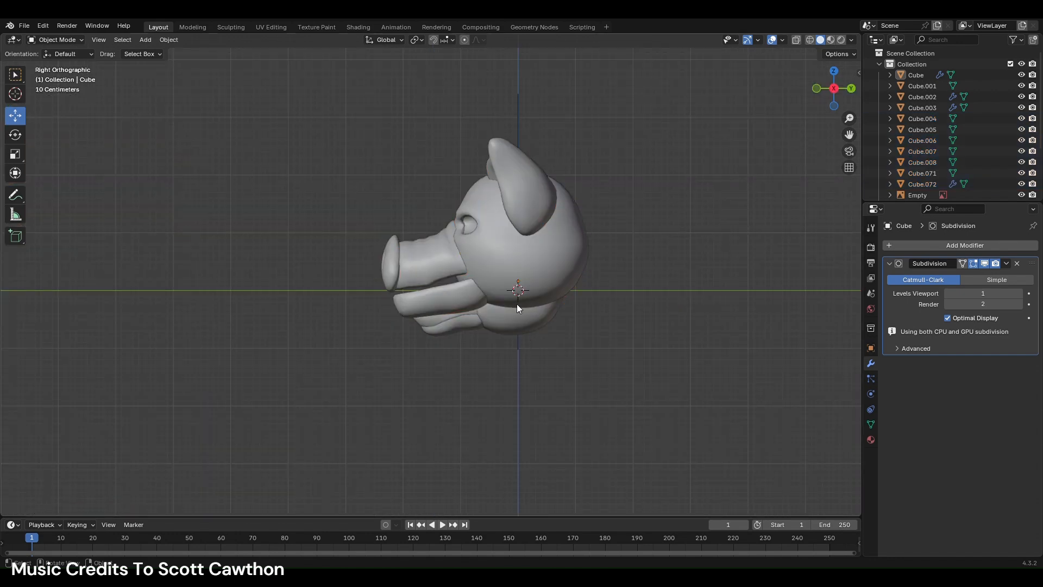
pyautogui.click(459, 299)
pyautogui.moveTo(446, 269); pyautogui.dragTo(447, 256)
pyautogui.click(794, 140)
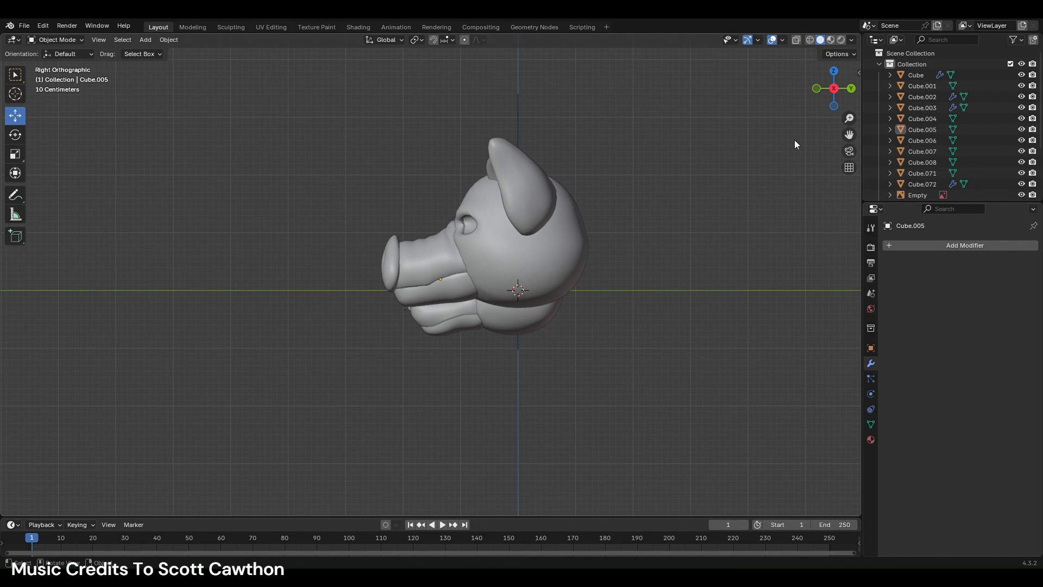
pyautogui.click(818, 90)
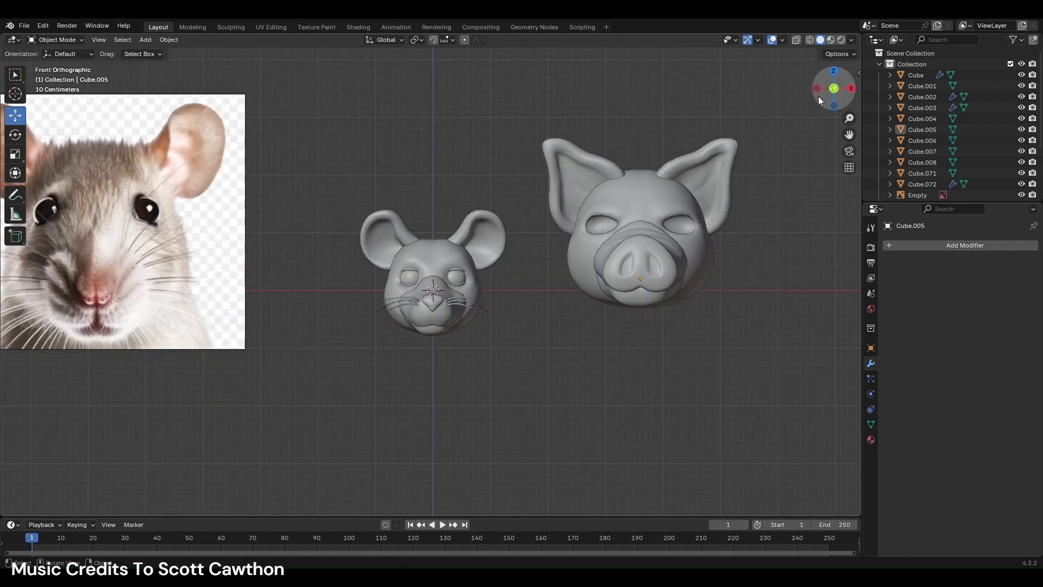
# - Compare the shapes of the pig head and the rat head from the right, back, top and front views
pyautogui.click(851, 89)
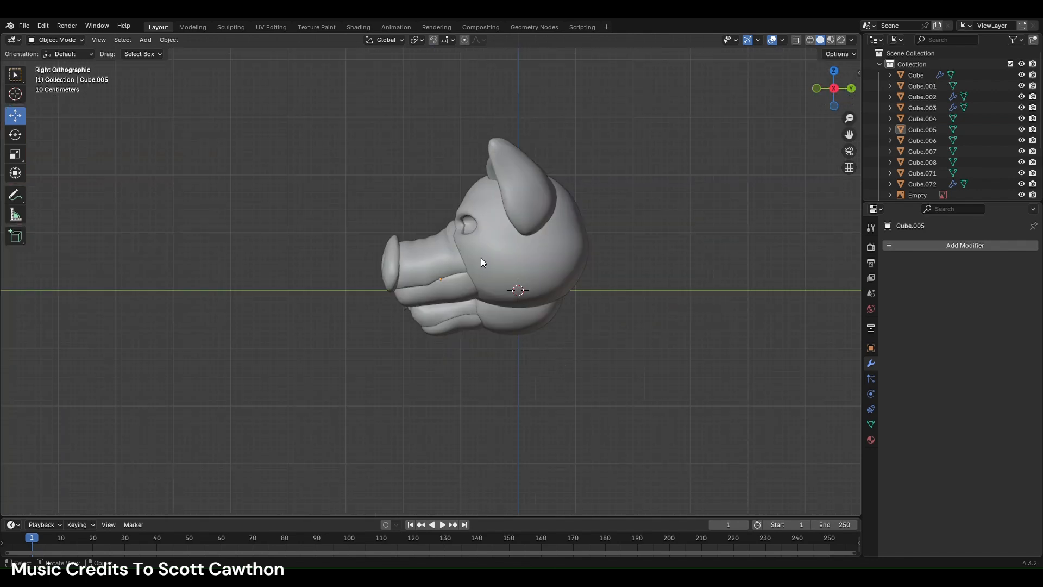
pyautogui.scroll(2, 481, 258)
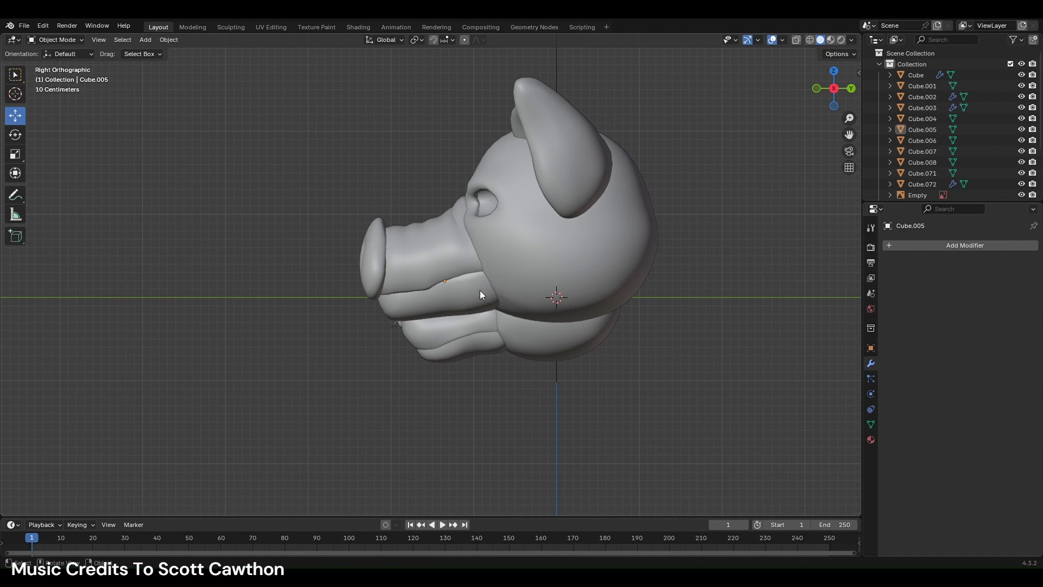
pyautogui.click(437, 287)
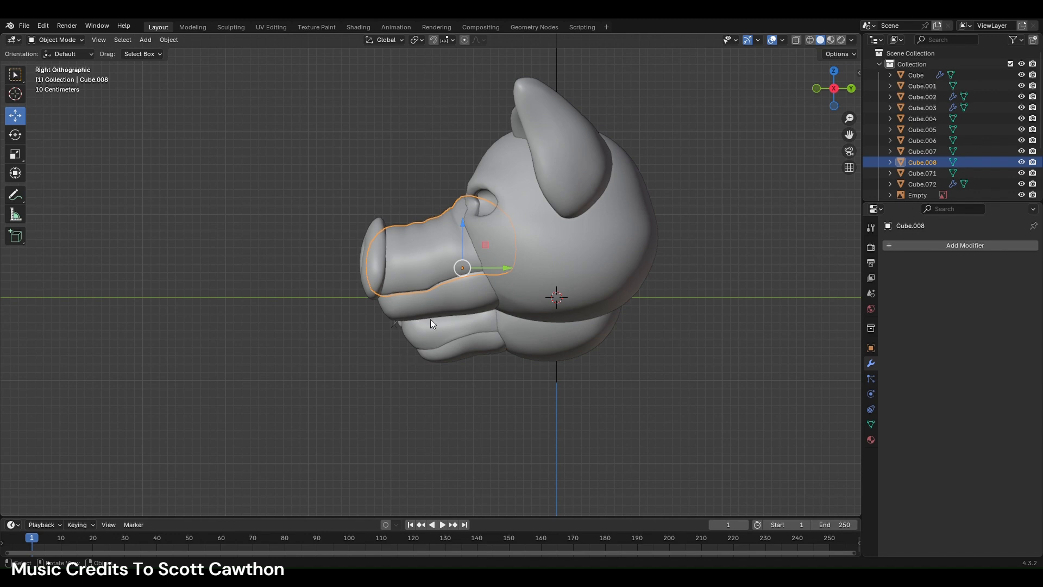
pyautogui.click(851, 89)
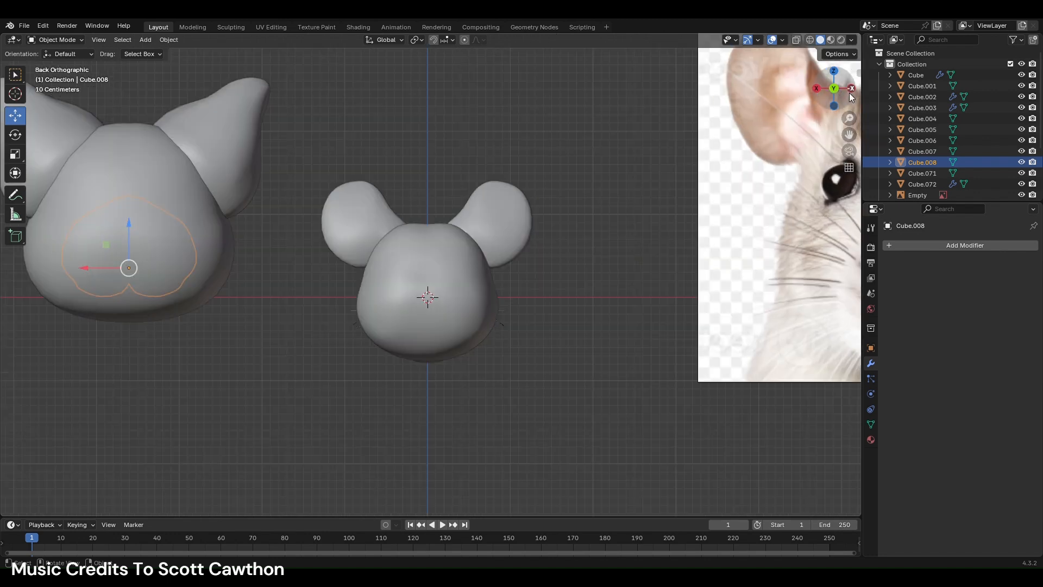
pyautogui.scroll(-2, 509, 239)
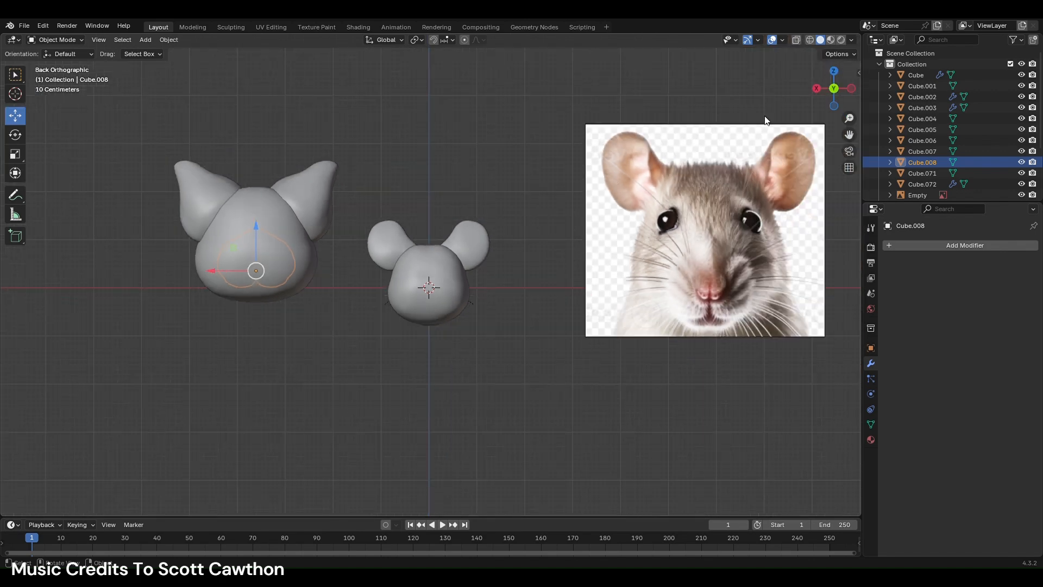
pyautogui.click(835, 72)
pyautogui.click(759, 188)
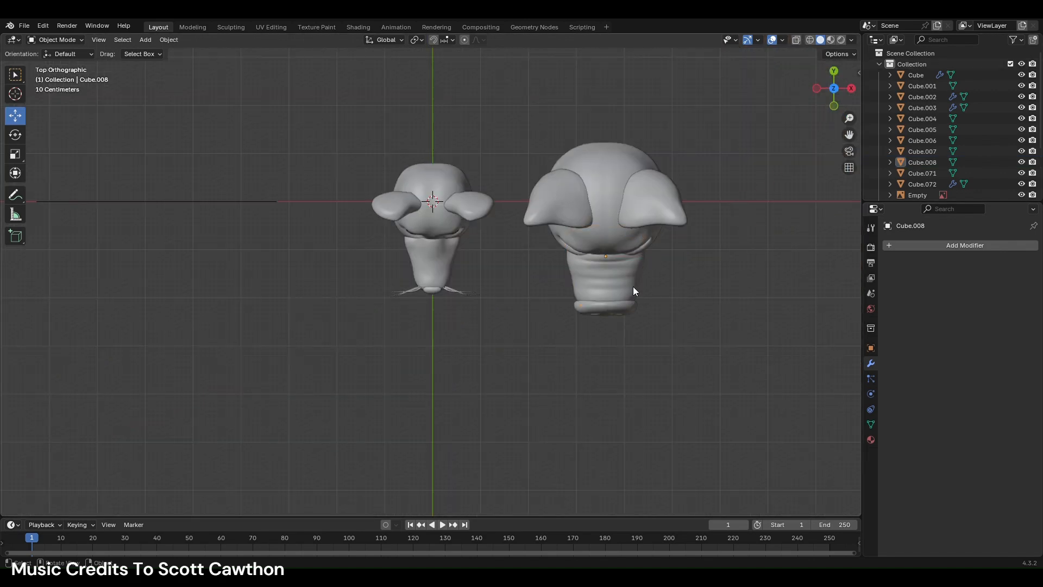
pyautogui.click(835, 107)
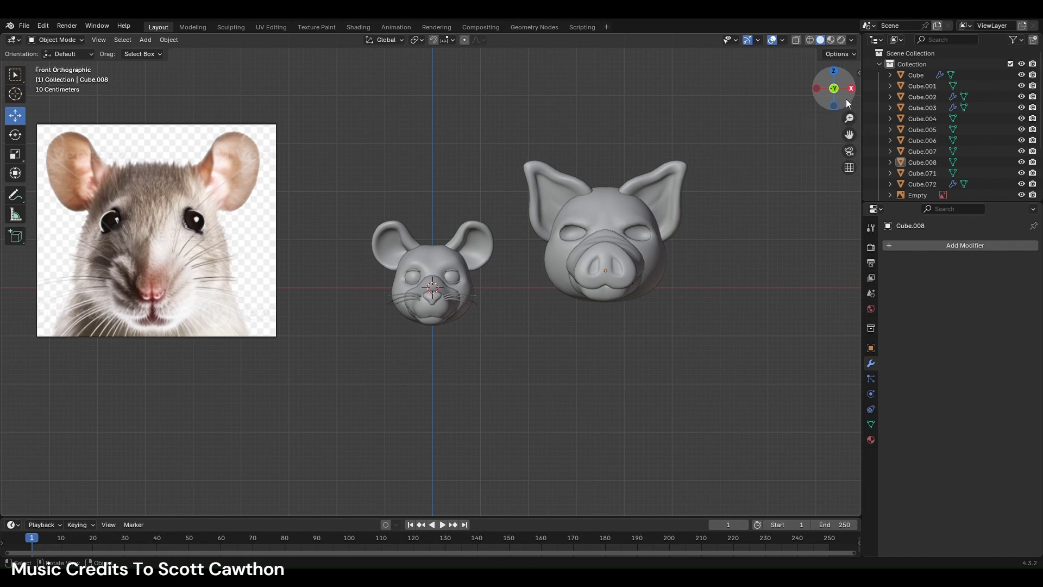
# - Pull the pig head's brow slightly upward with Elastic Grab from the front view, and go back to object mode
pyautogui.click(597, 234)
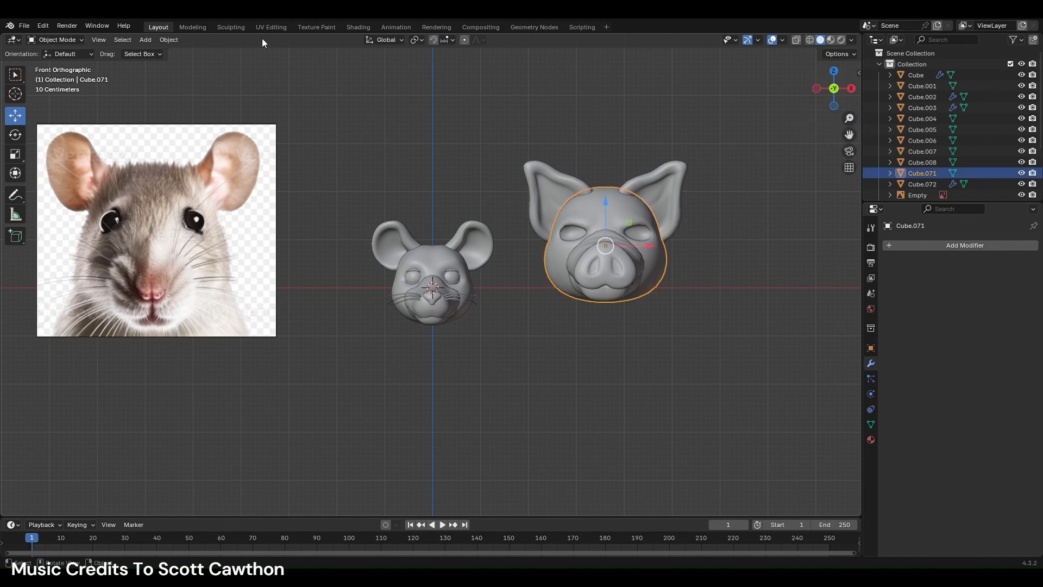
pyautogui.click(231, 28)
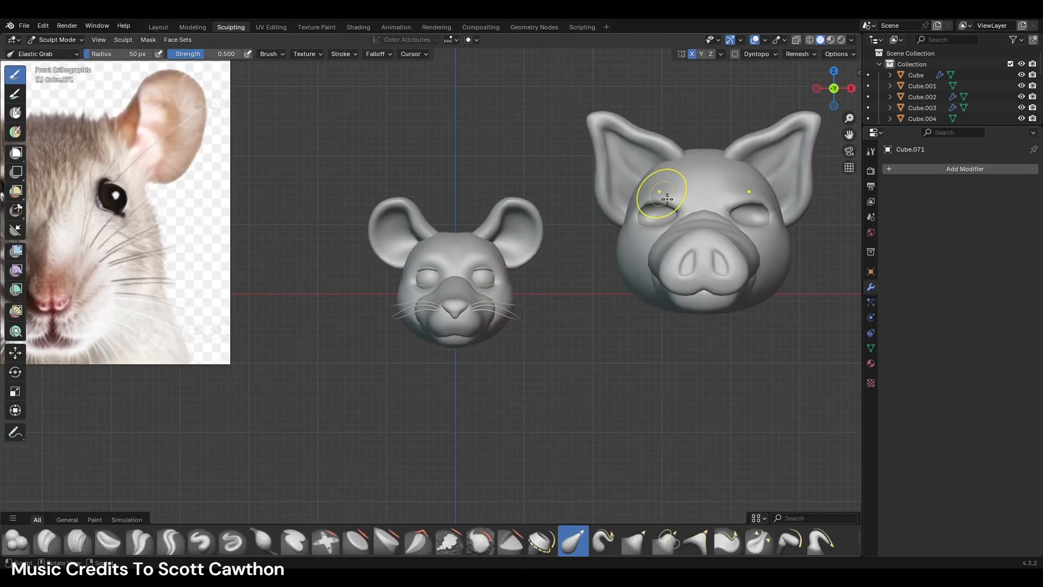
pyautogui.moveTo(658, 198); pyautogui.dragTo(661, 187)
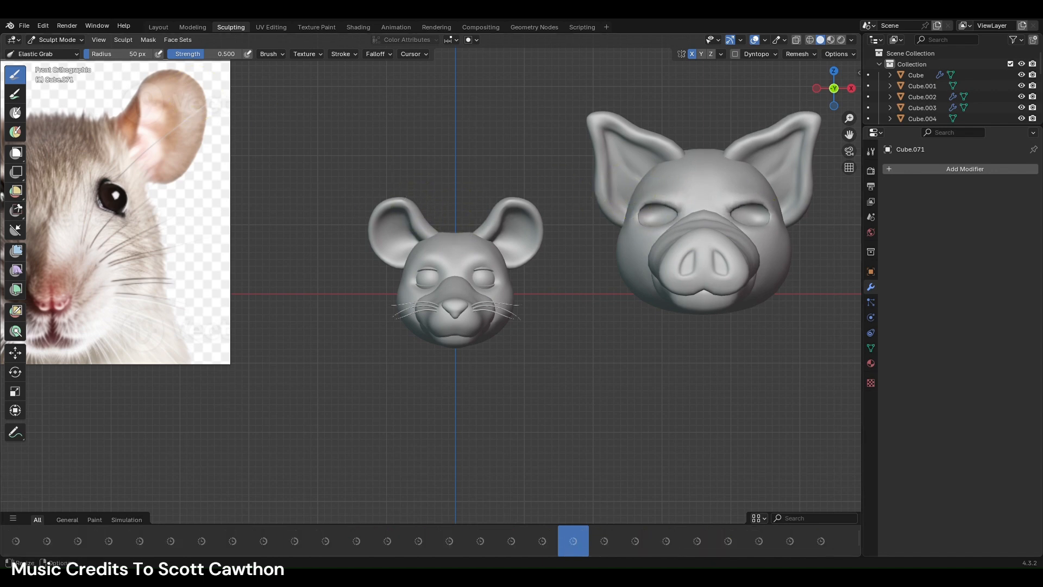
pyautogui.click(159, 26)
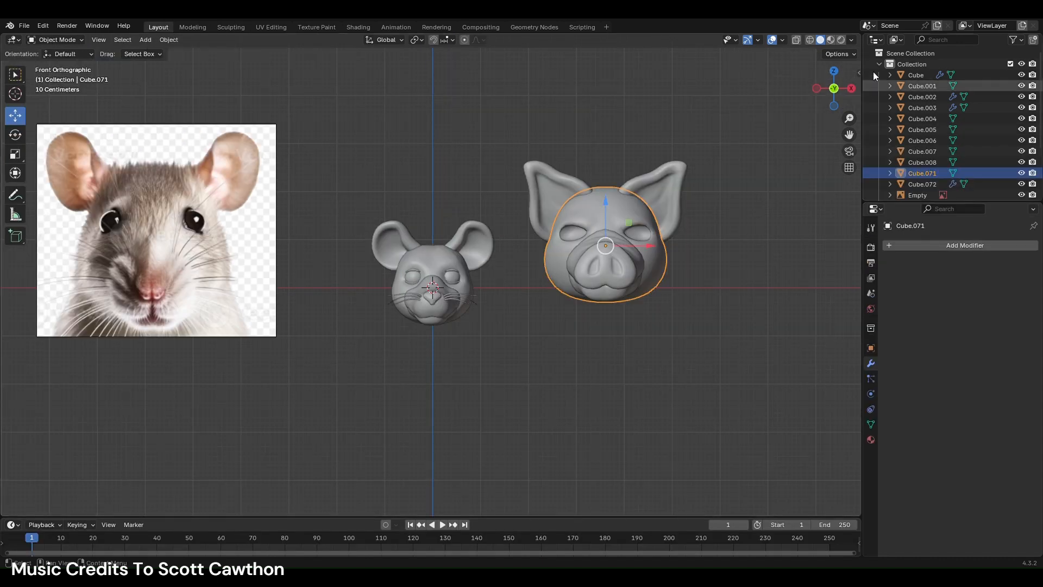
# - Select all the pig head objects beside the rat head and delete them from the scene
pyautogui.click(852, 88)
pyautogui.click(742, 191)
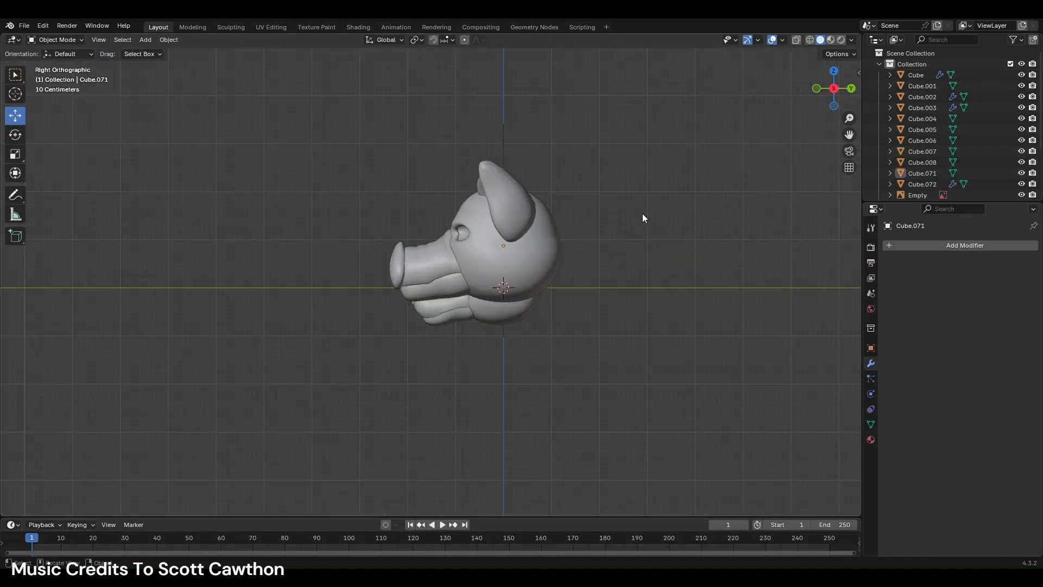
pyautogui.scroll(1, 611, 292)
pyautogui.scroll(-1, 611, 292)
pyautogui.moveTo(631, 288); pyautogui.dragTo(697, 297, button='middle')
pyautogui.click(695, 297)
pyautogui.moveTo(699, 350); pyautogui.dragTo(561, 155)
pyautogui.rightClick(565, 185)
pyautogui.click(581, 409)
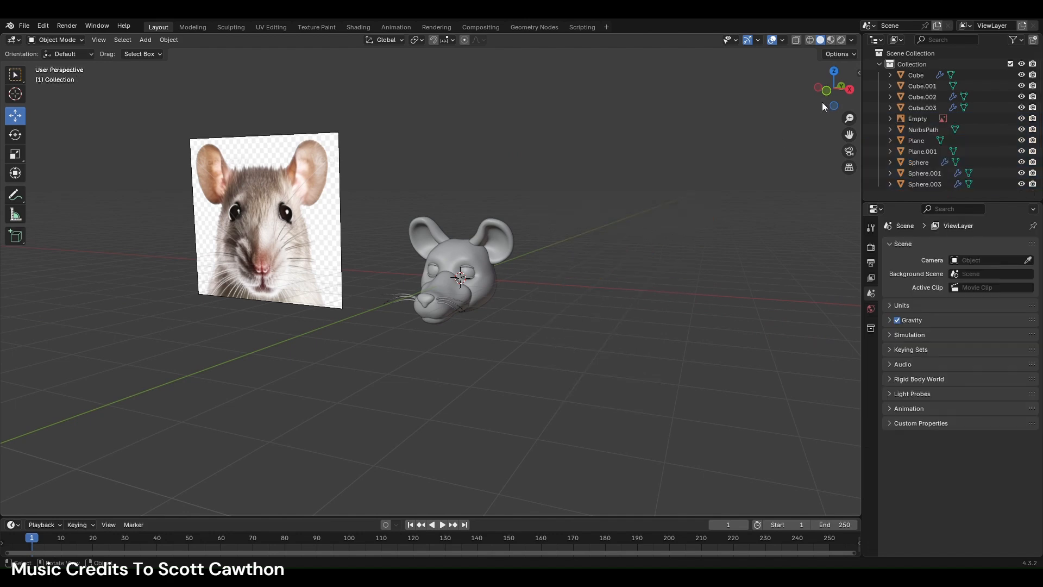
# - Convert the rat's eyeballs and upper and lower eyelids to meshes, applying their modifiers
pyautogui.press('KP_1')
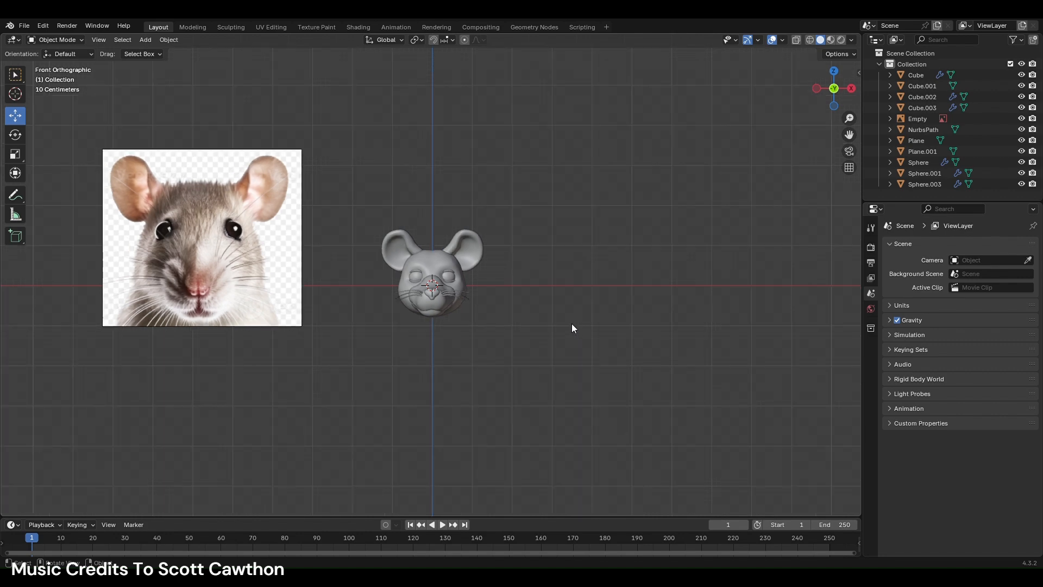
pyautogui.scroll(2, 572, 329)
pyautogui.scroll(3, 572, 329)
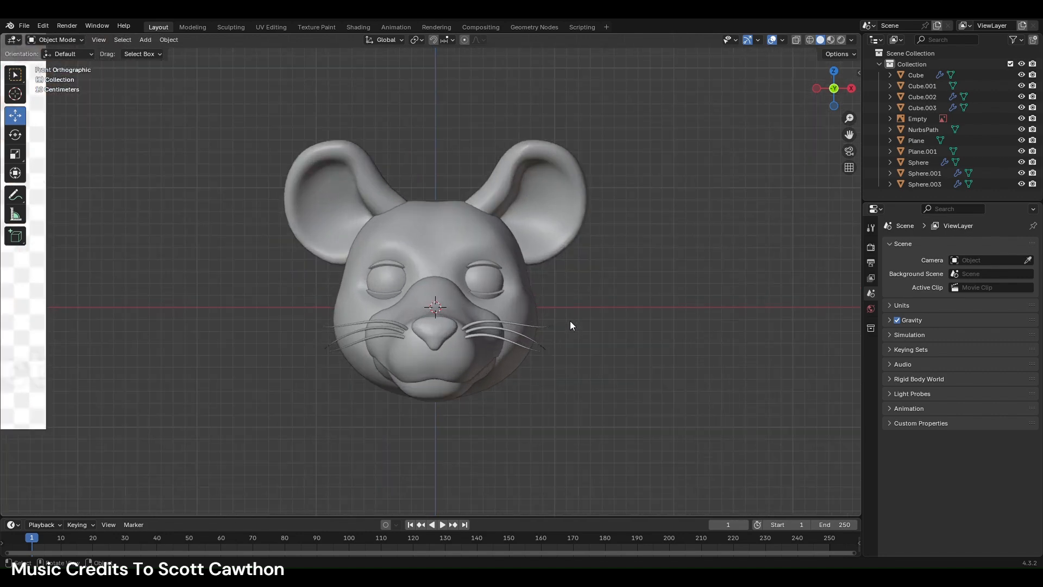
pyautogui.scroll(3, 544, 309)
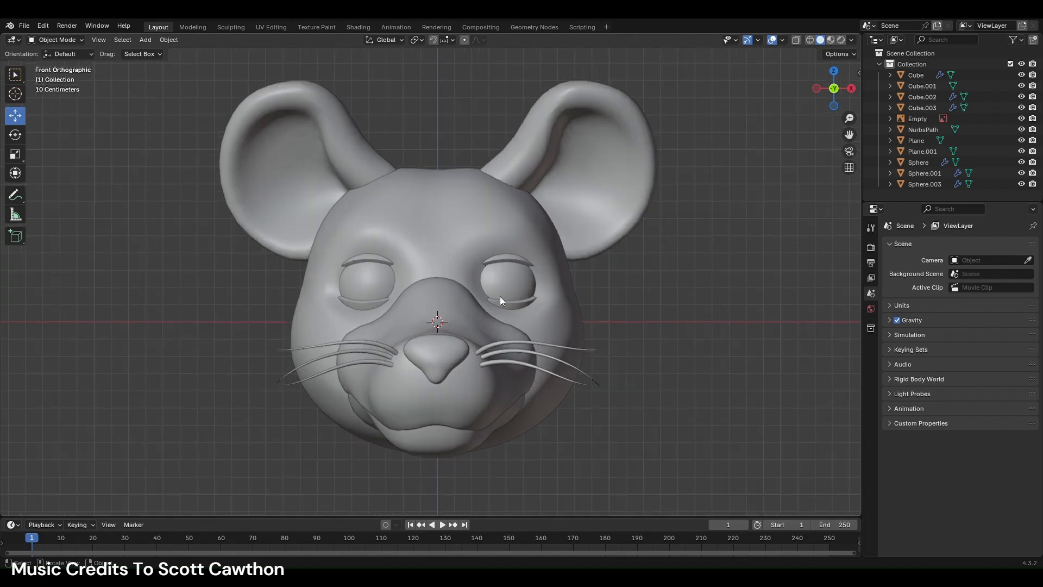
pyautogui.click(375, 263)
pyautogui.keyDown('shift'); pyautogui.click(368, 302); pyautogui.keyUp('shift')
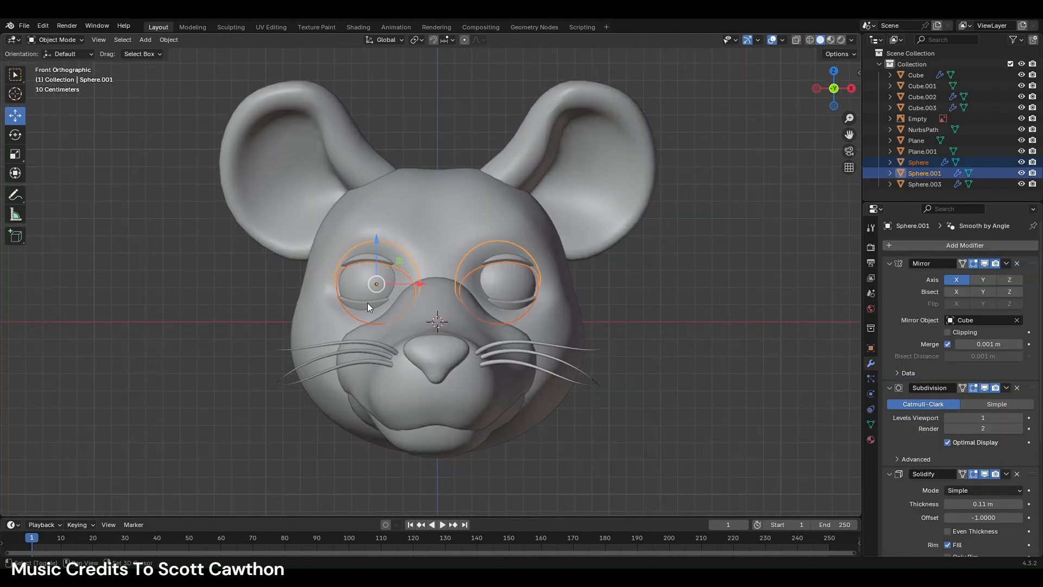
pyautogui.keyDown('shift'); pyautogui.click(484, 253); pyautogui.keyUp('shift')
pyautogui.rightClick(488, 252)
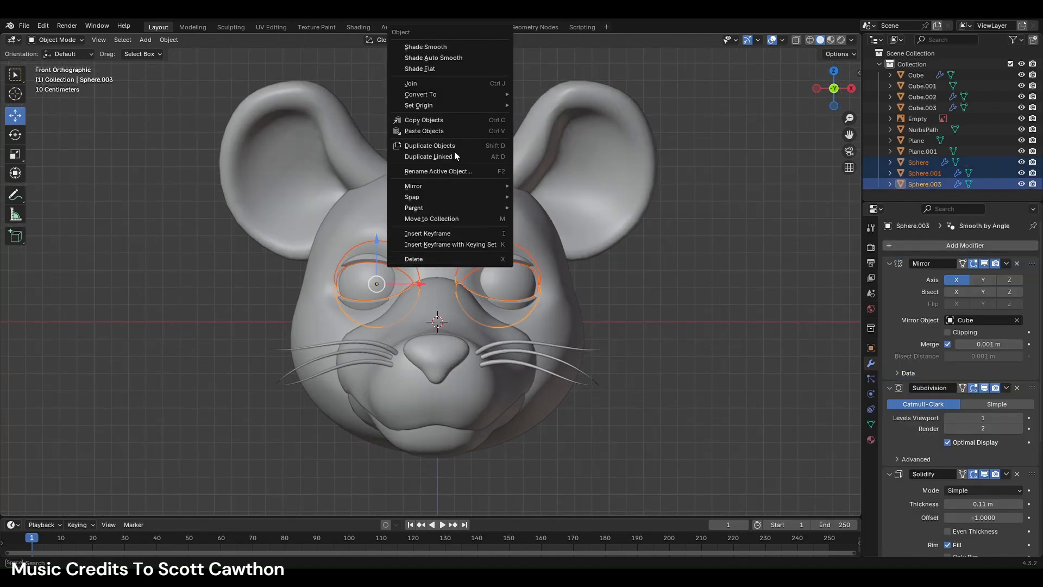
pyautogui.moveTo(445, 95)
pyautogui.click(530, 95)
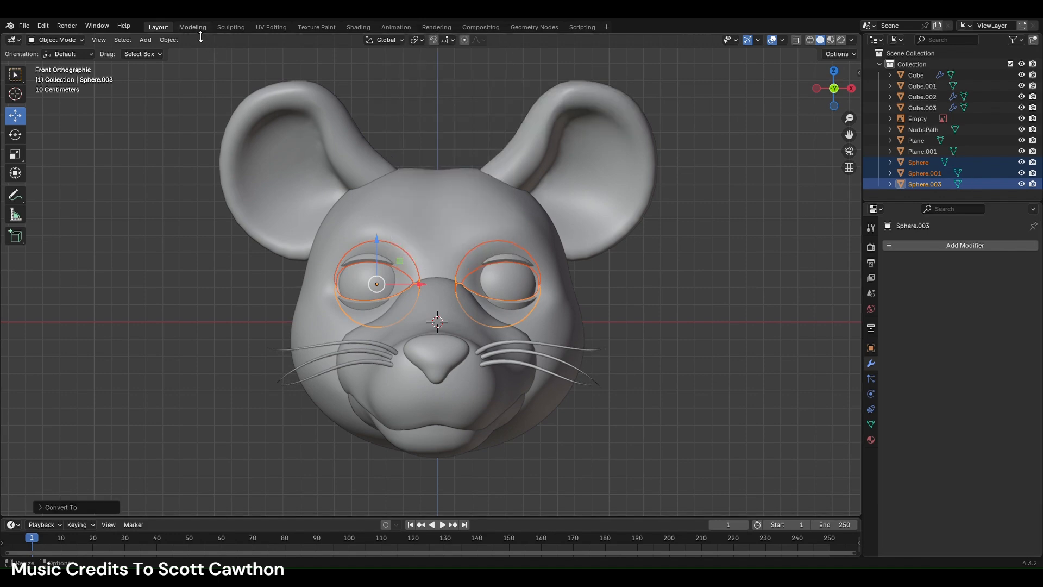
# - Separate the eyeball and eyelid meshes by loose parts so each side becomes its own object
pyautogui.click(192, 27)
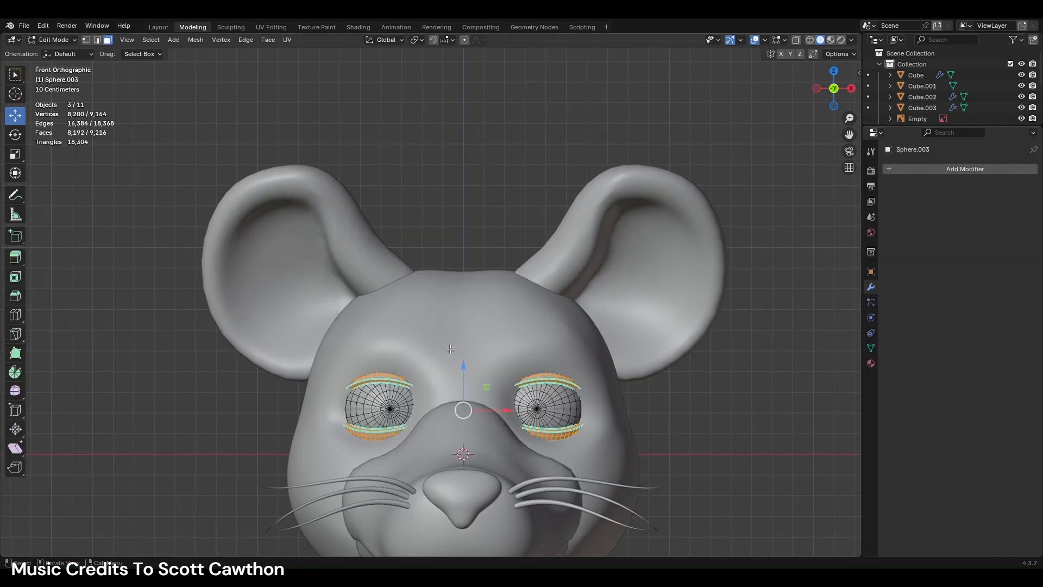
pyautogui.press('a')
pyautogui.rightClick(469, 304)
pyautogui.moveTo(433, 491)
pyautogui.click(514, 511)
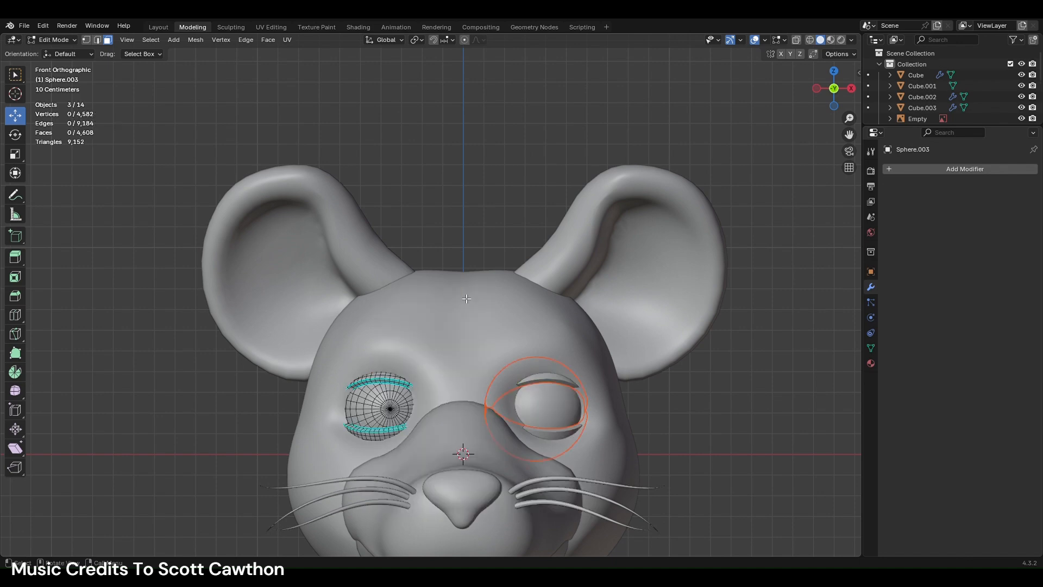
pyautogui.click(163, 27)
pyautogui.click(435, 133)
# - Add a UV sphere at the head's centre and stretch it slightly along X
pyautogui.scroll(-3, 459, 281)
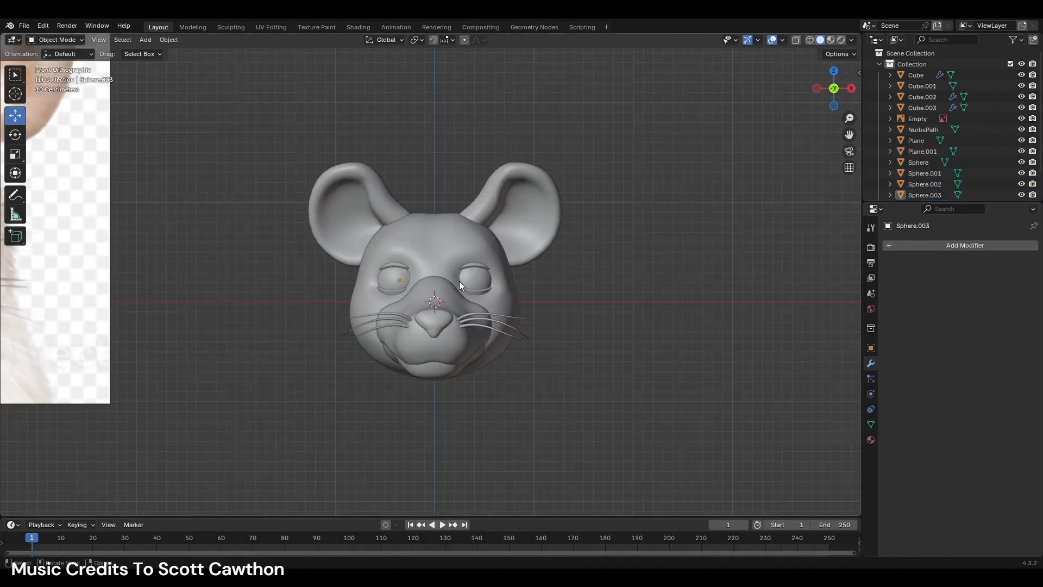
pyautogui.hotkey('shift', 'a')
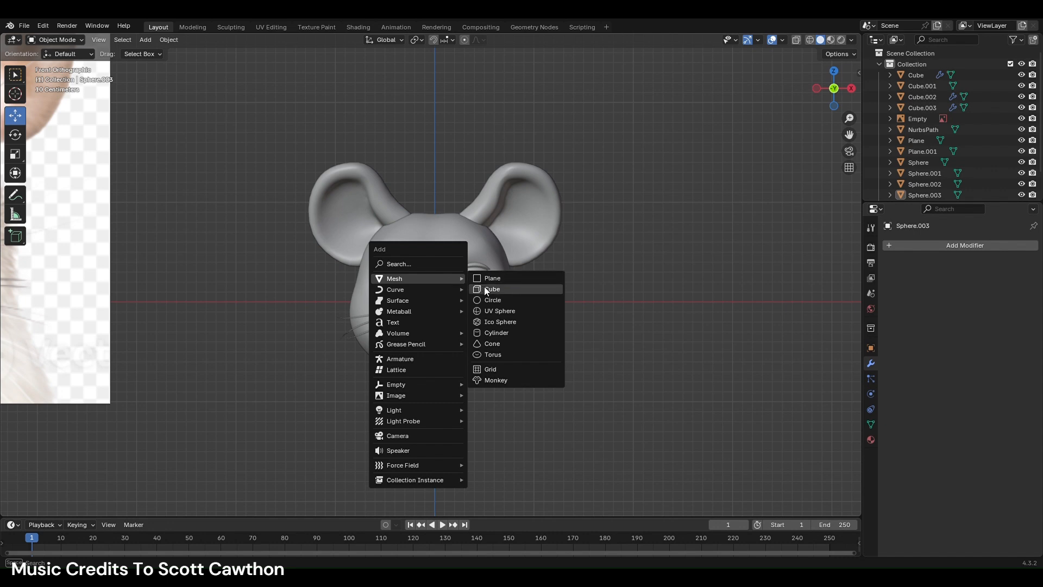
pyautogui.click(493, 309)
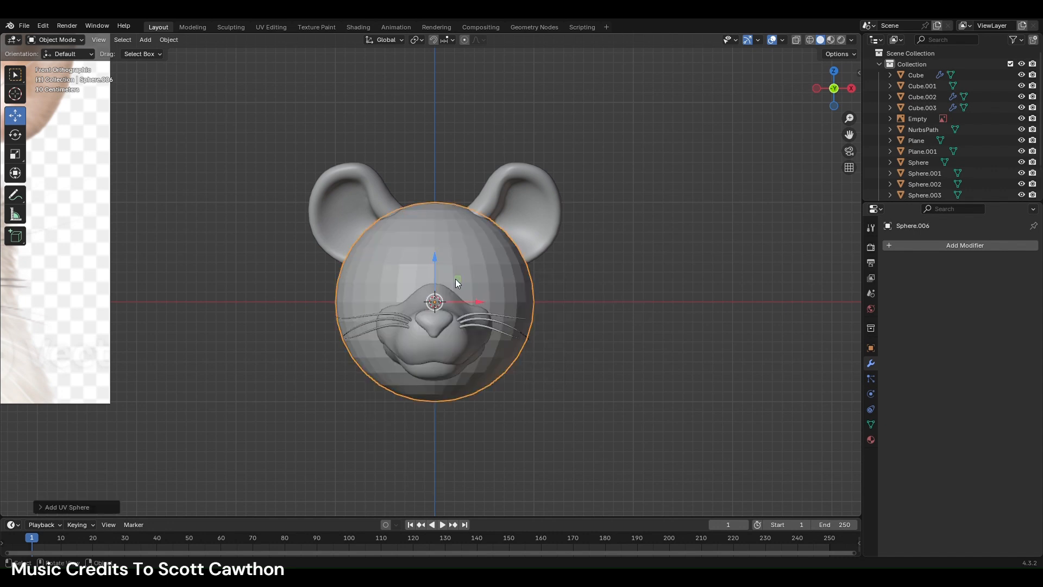
pyautogui.click(17, 154)
pyautogui.moveTo(468, 302); pyautogui.dragTo(473, 302)
# - Shade the new sphere auto smooth, shrink it to fit inside the head, and widen it along X
pyautogui.rightClick(534, 265)
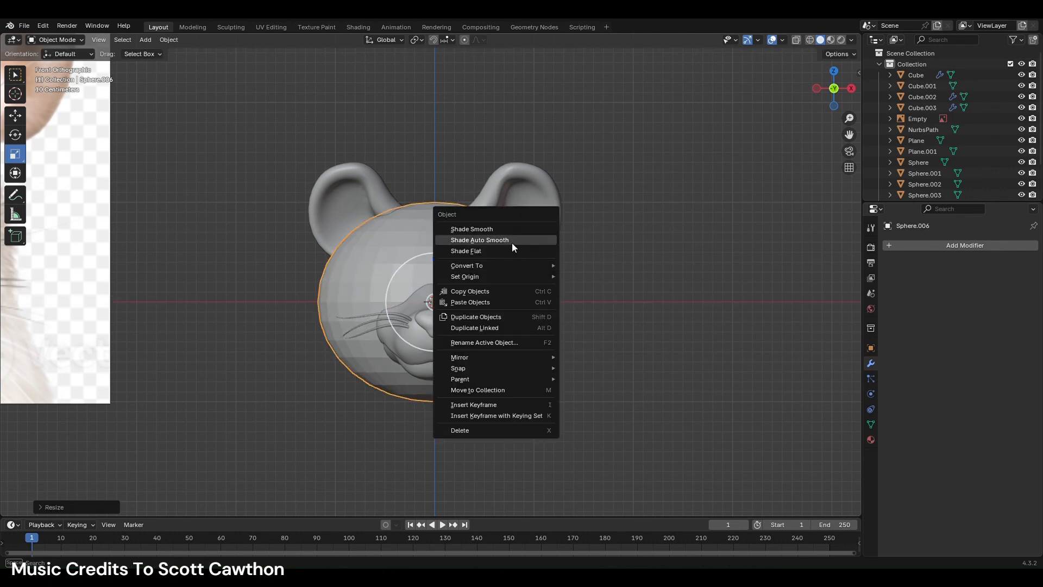
pyautogui.click(520, 243)
pyautogui.press('s')
pyautogui.click(501, 289)
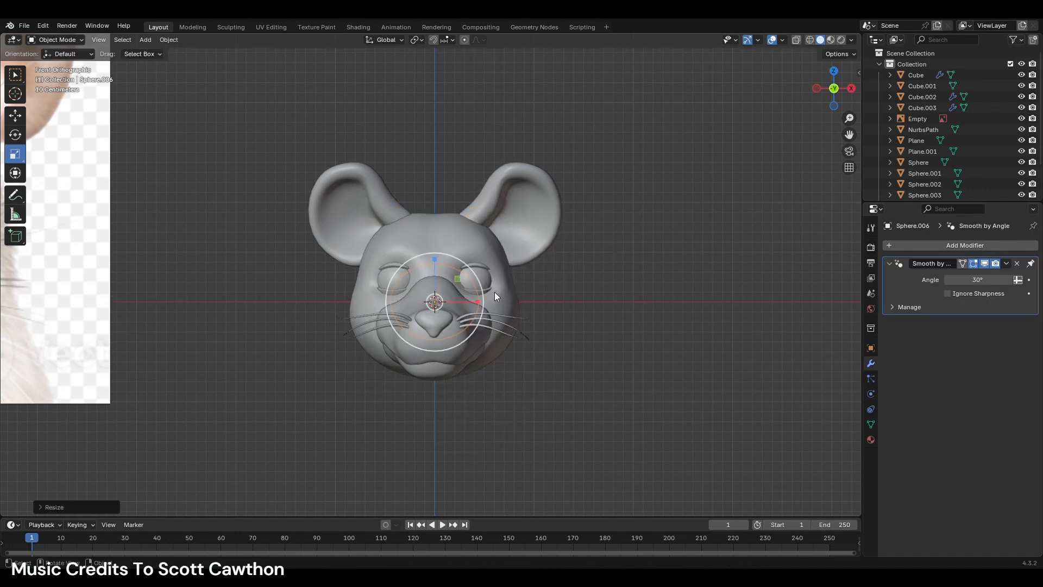
pyautogui.moveTo(474, 301); pyautogui.dragTo(526, 303)
# - Add a Mirror modifier to the sphere on the X axis with the head as mirror object
pyautogui.click(902, 244)
pyautogui.moveTo(902, 243)
pyautogui.write('m')
pyautogui.click(920, 263)
pyautogui.click(1022, 324)
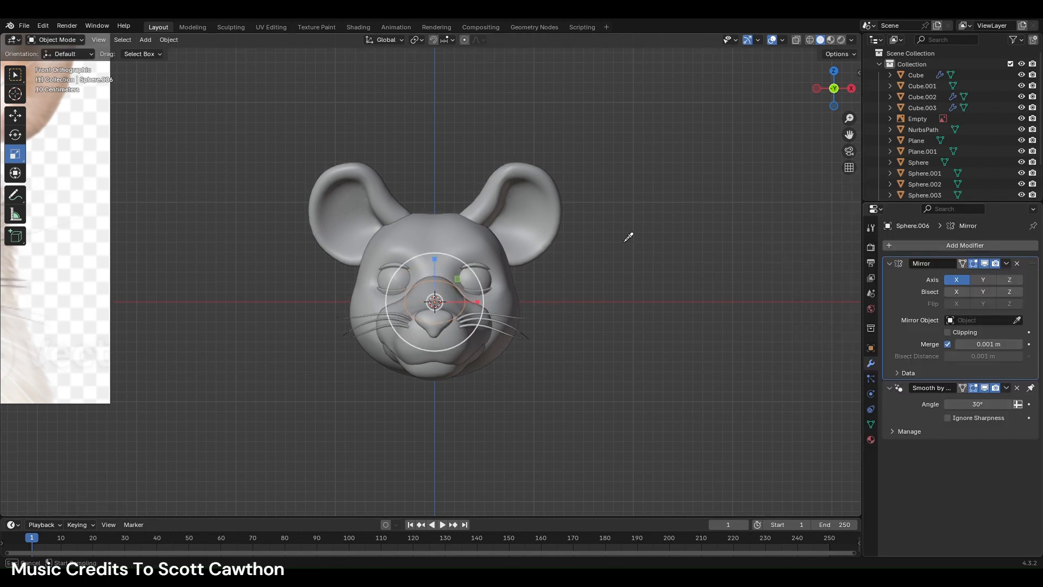
pyautogui.click(451, 220)
# - Move the mirrored sphere above the eye and scale it down to the size of an eyebrow
pyautogui.click(15, 121)
pyautogui.moveTo(434, 302); pyautogui.dragTo(397, 250)
pyautogui.press('s')
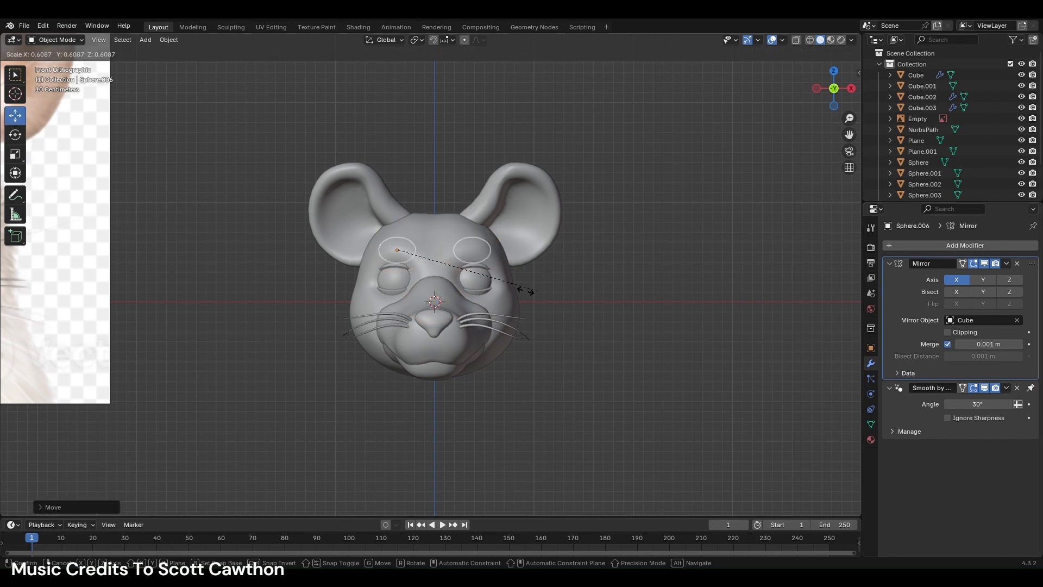
pyautogui.click(528, 283)
pyautogui.click(15, 153)
pyautogui.moveTo(442, 250)
pyautogui.mouseDown()
pyautogui.moveTo(456, 250)
pyautogui.moveTo(441, 250)
pyautogui.mouseUp()
pyautogui.click(15, 116)
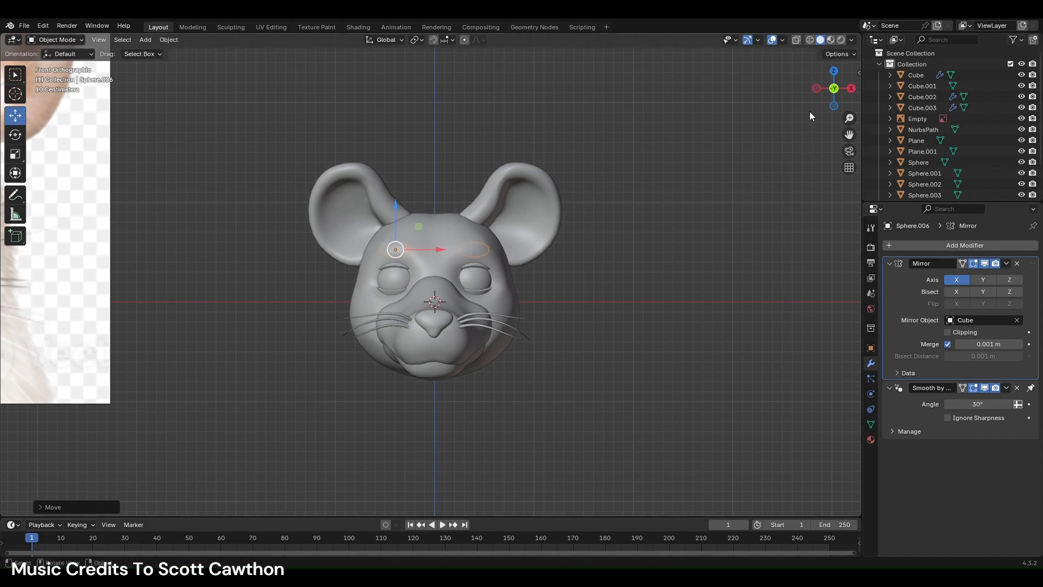
# - Move the eyebrows forward onto the face surface from the left view, and undo a trial rescale
pyautogui.click(817, 88)
pyautogui.moveTo(280, 249); pyautogui.dragTo(356, 243)
pyautogui.press('s')
pyautogui.click(489, 315)
pyautogui.click(851, 87)
pyautogui.hotkey('ctrl', 'z')
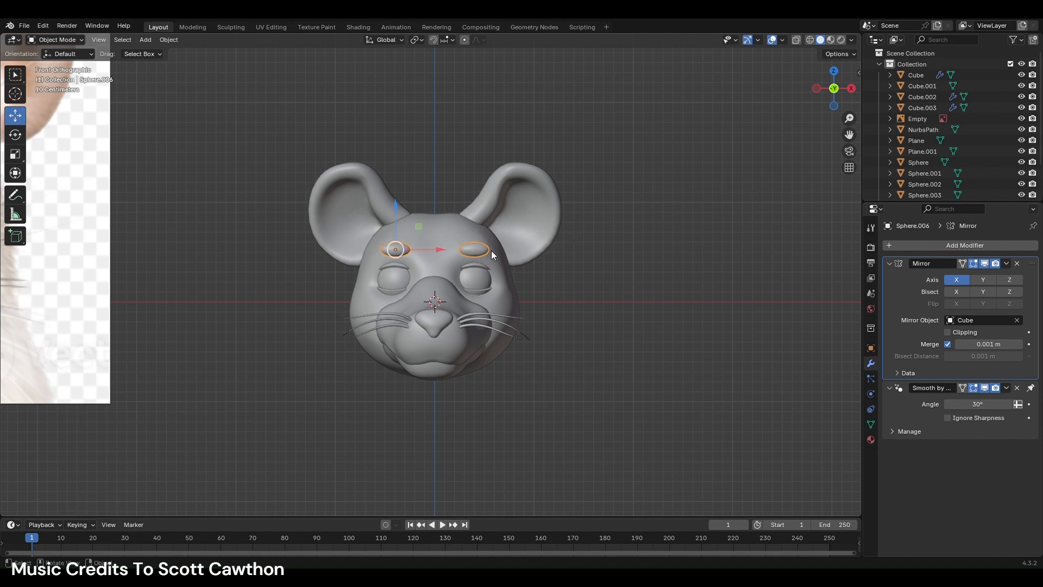
# - Fine-tune the eyebrows' position above the eyes and thicken them slightly
pyautogui.click(605, 236)
pyautogui.click(402, 256)
pyautogui.moveTo(398, 257); pyautogui.dragTo(438, 253)
pyautogui.press('g')
pyautogui.press('z')
pyautogui.click(15, 153)
pyautogui.click(647, 305)
pyautogui.scroll(-2, 638, 309)
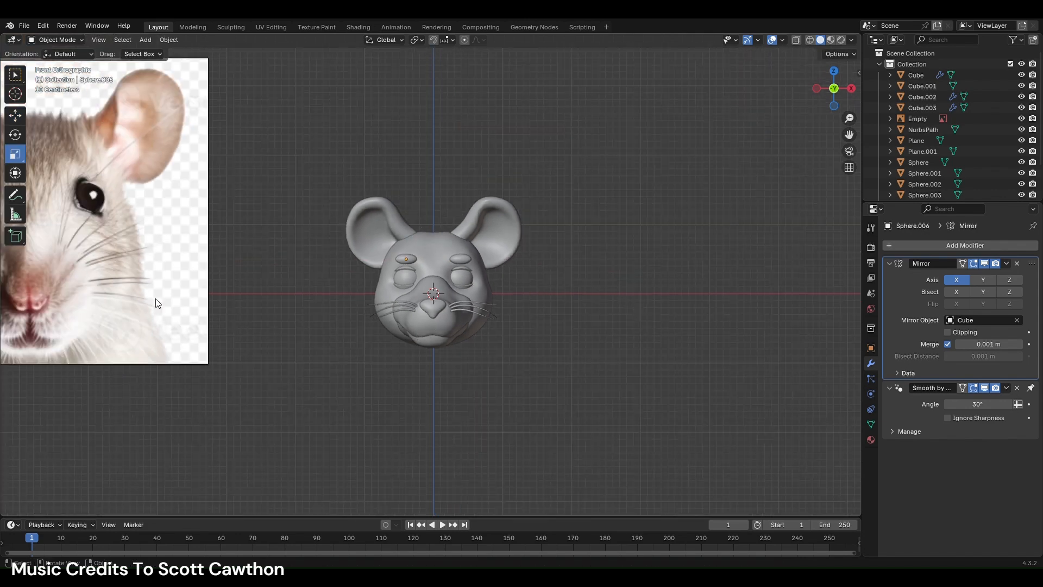
# - Try to enlarge the eyebrows slightly from the front view, and undo the scaling
pyautogui.click(409, 420)
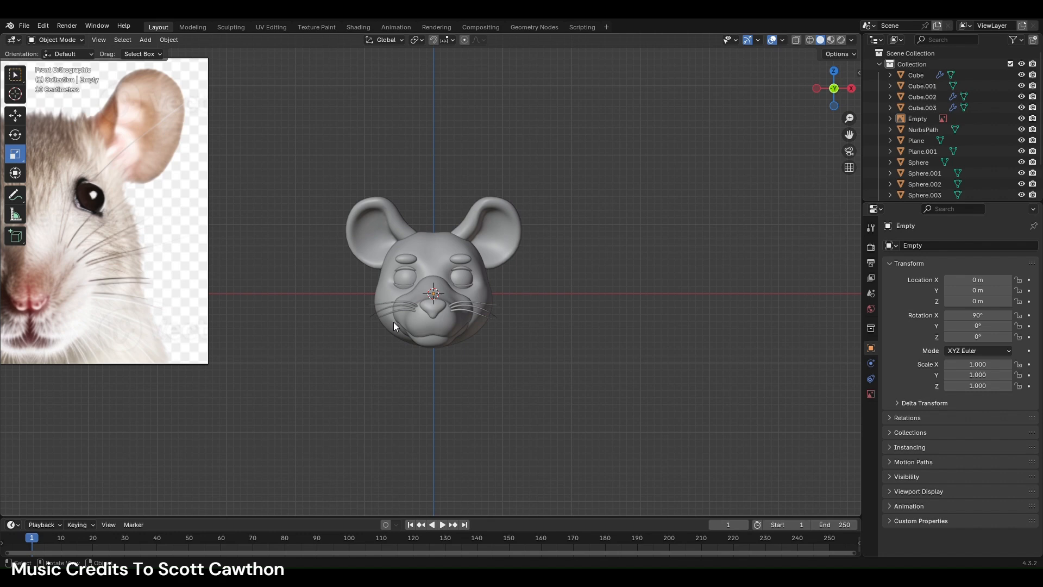
pyautogui.scroll(4, 394, 322)
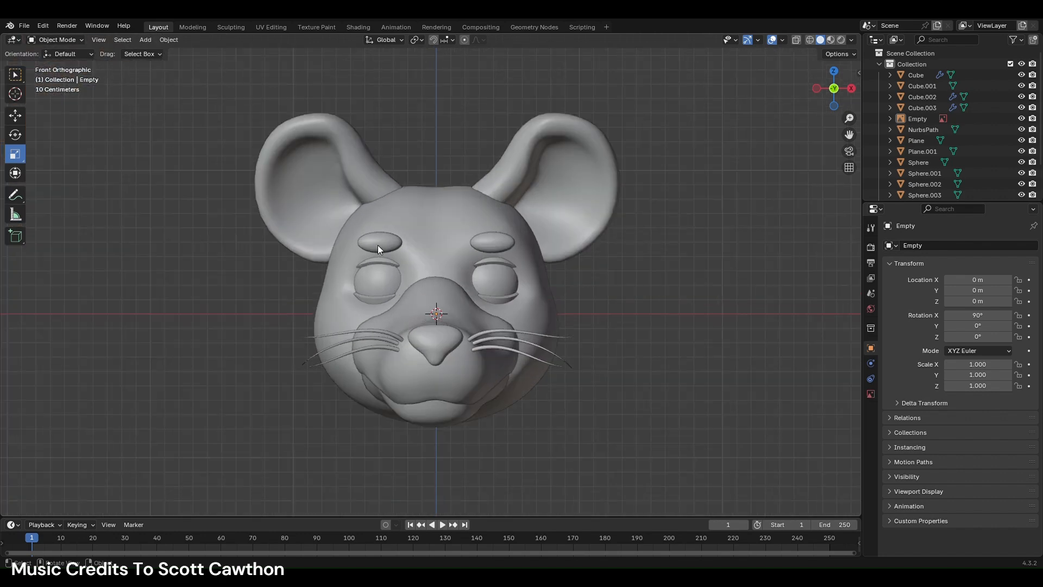
pyautogui.click(377, 246)
pyautogui.press('s')
pyautogui.click(644, 354)
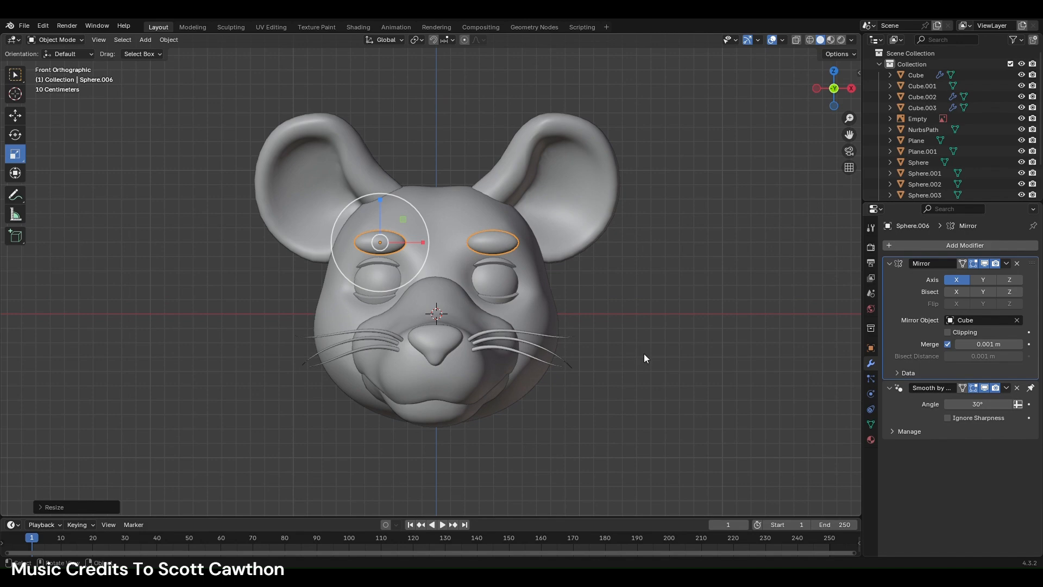
pyautogui.scroll(-4, 534, 320)
pyautogui.hotkey('ctrl', 'z')
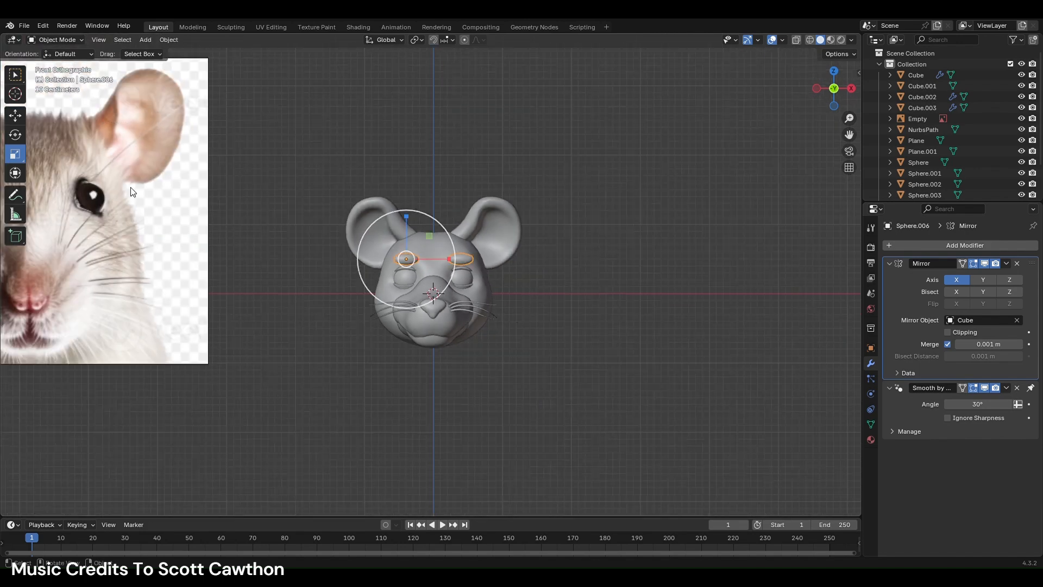
# - Scale the eyebrows to a slightly larger size above the eyes
pyautogui.click(17, 116)
pyautogui.press('s')
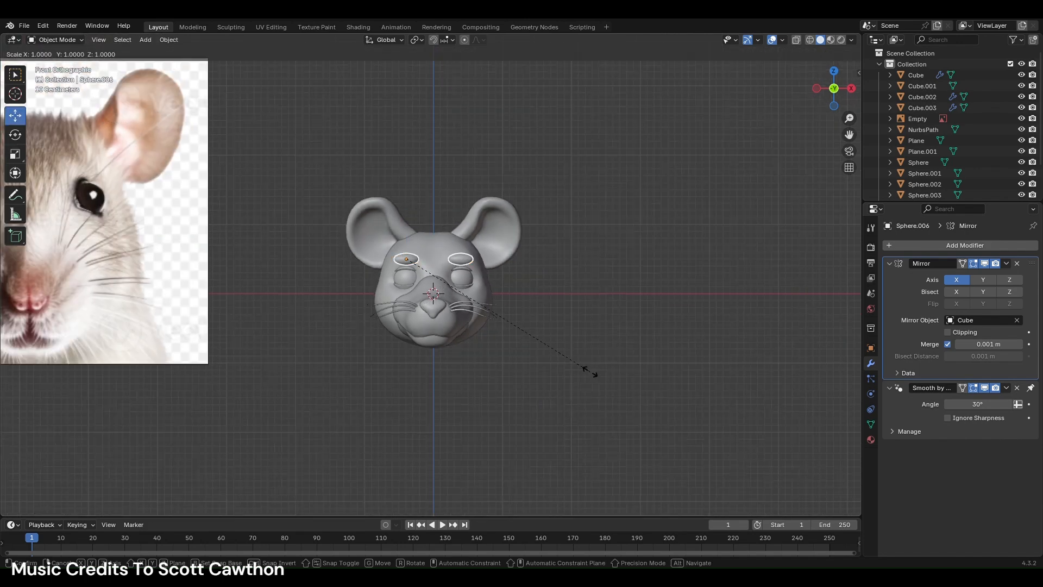
pyautogui.click(570, 367)
pyautogui.click(628, 253)
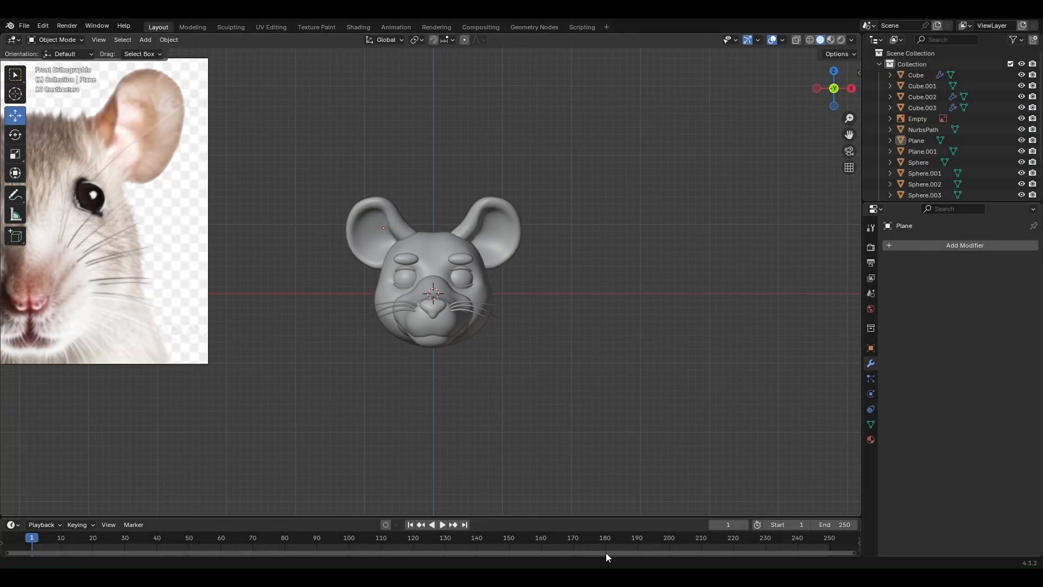
# - Enlarge both ears slightly together and stretch them a little vertically
pyautogui.click(392, 230)
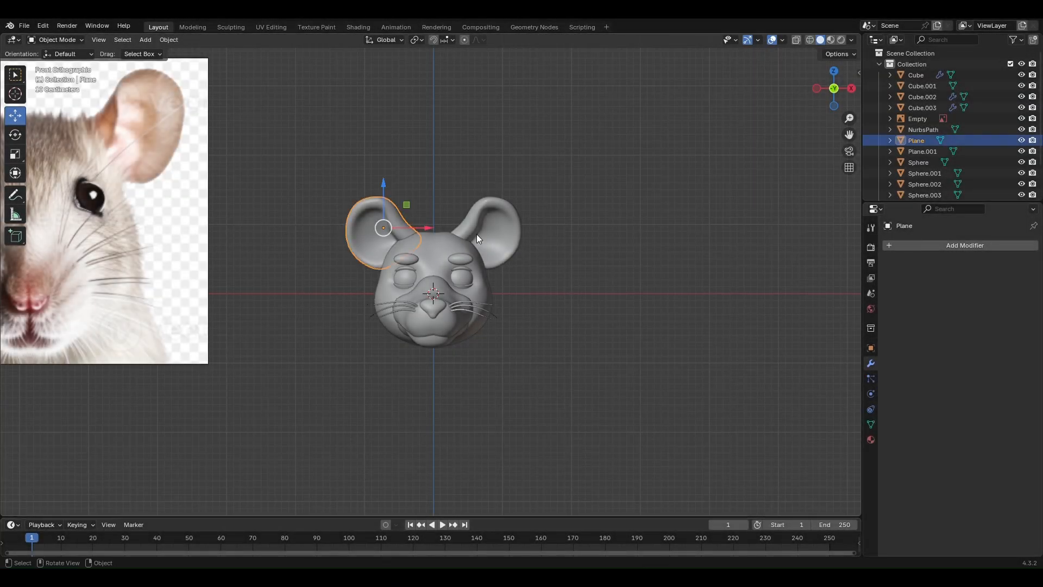
pyautogui.keyDown('shift'); pyautogui.click(498, 233); pyautogui.keyUp('shift')
pyautogui.scroll(2, 507, 233)
pyautogui.press('s')
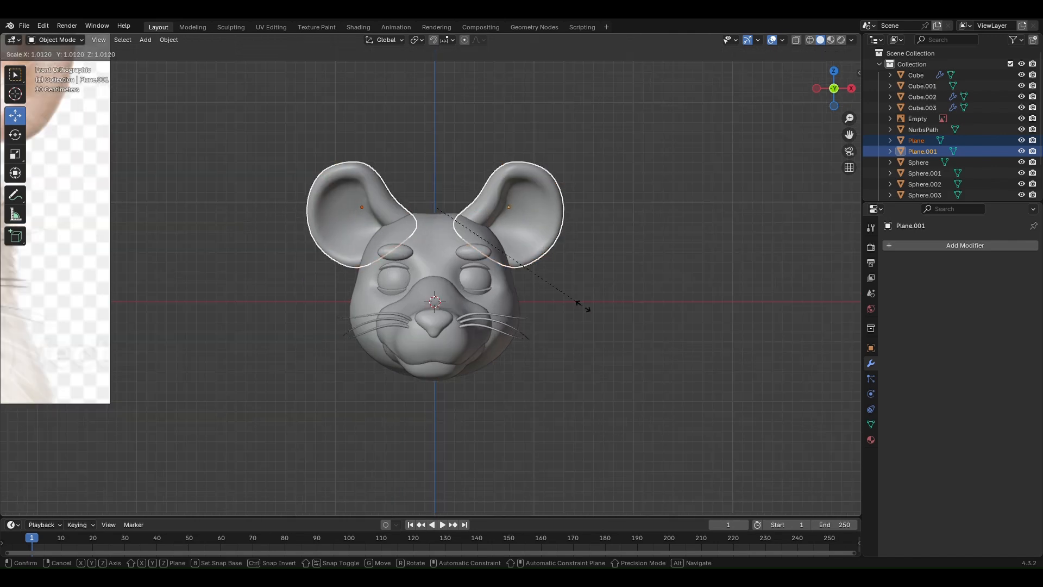
pyautogui.click(585, 305)
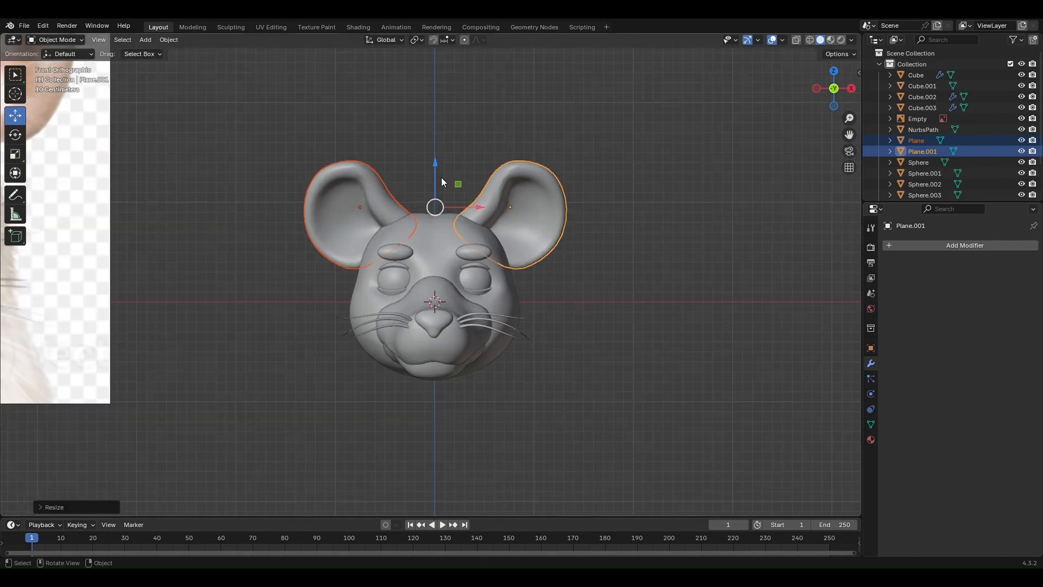
pyautogui.click(15, 154)
pyautogui.moveTo(435, 185); pyautogui.dragTo(435, 180)
pyautogui.click(637, 288)
pyautogui.scroll(-3, 635, 289)
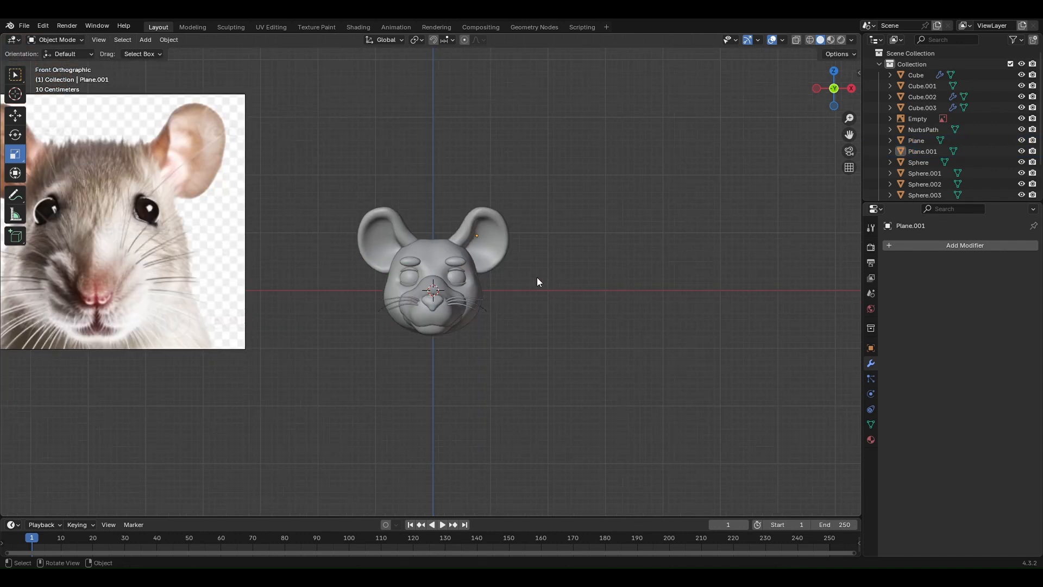
# - Select both ears and widen them slightly along X
pyautogui.click(386, 236)
pyautogui.keyDown('shift'); pyautogui.click(477, 238); pyautogui.keyUp('shift')
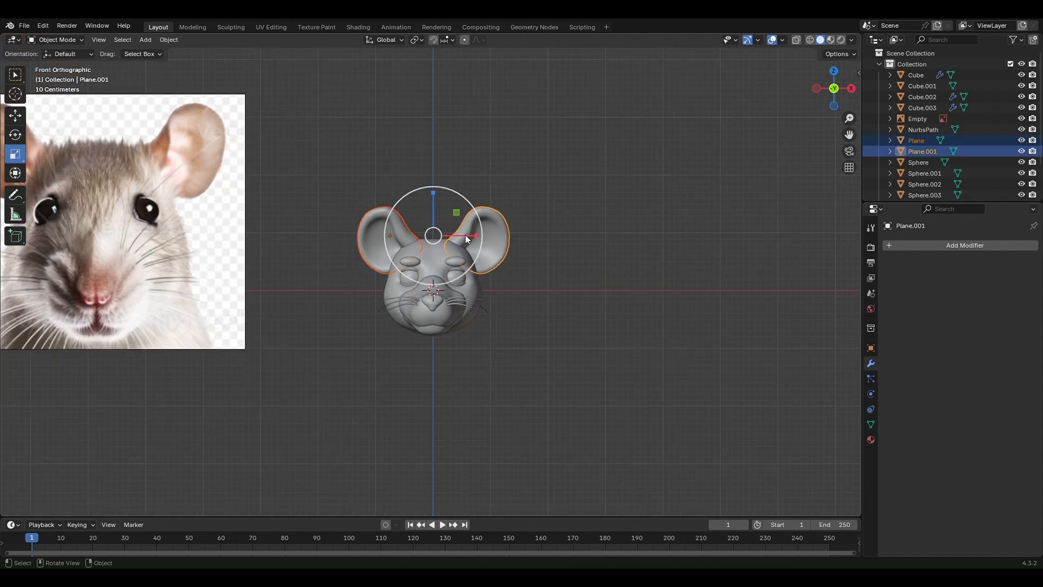
pyautogui.moveTo(476, 235); pyautogui.dragTo(477, 235)
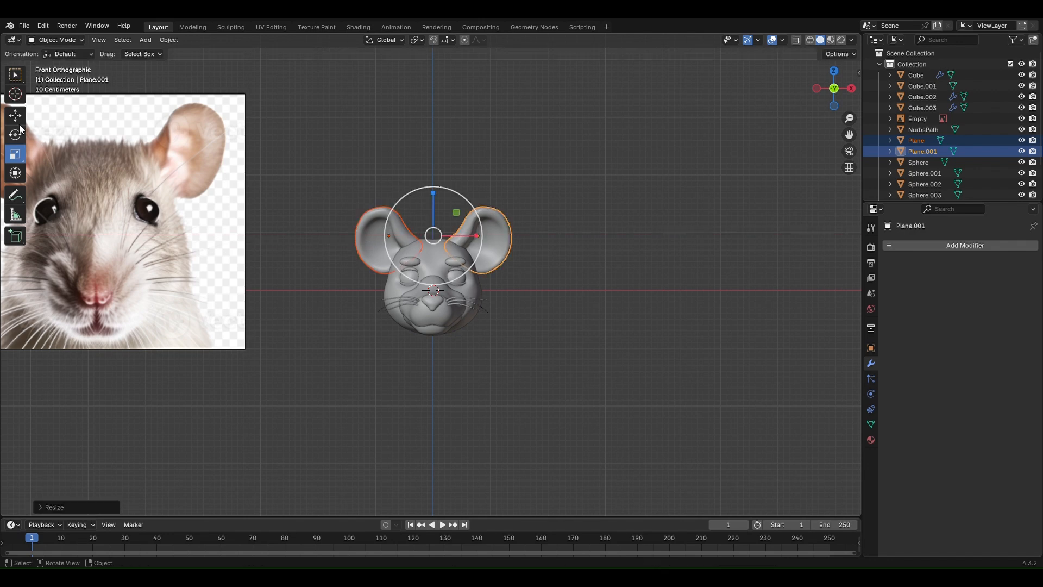
# - Shift the ears along X so they sit slightly closer together and centred on the head
pyautogui.click(15, 115)
pyautogui.click(360, 232)
pyautogui.scroll(1, 362, 231)
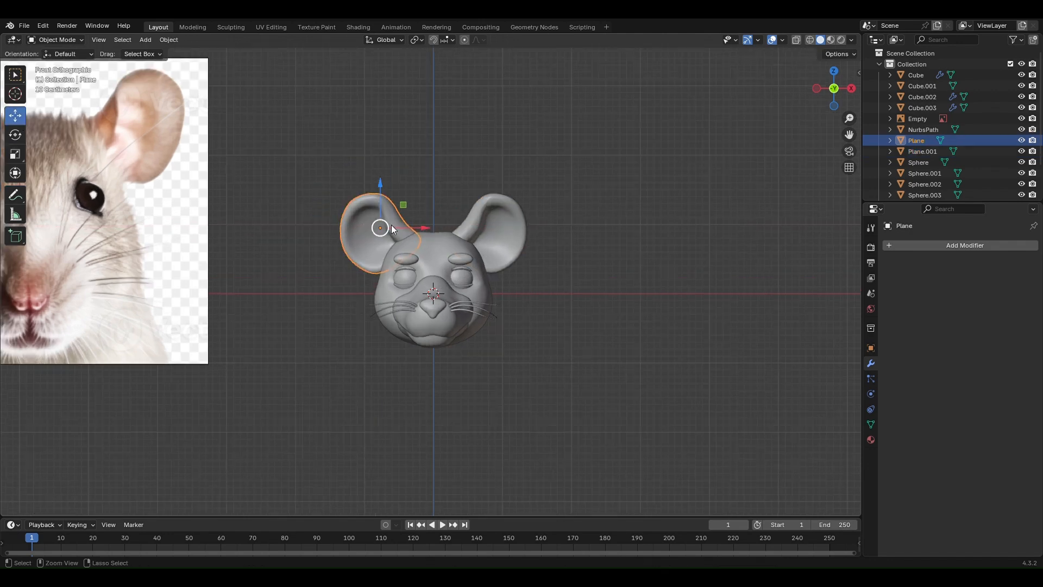
pyautogui.moveTo(423, 233); pyautogui.dragTo(474, 235)
pyautogui.keyDown('shift'); pyautogui.click(497, 236); pyautogui.keyUp('shift')
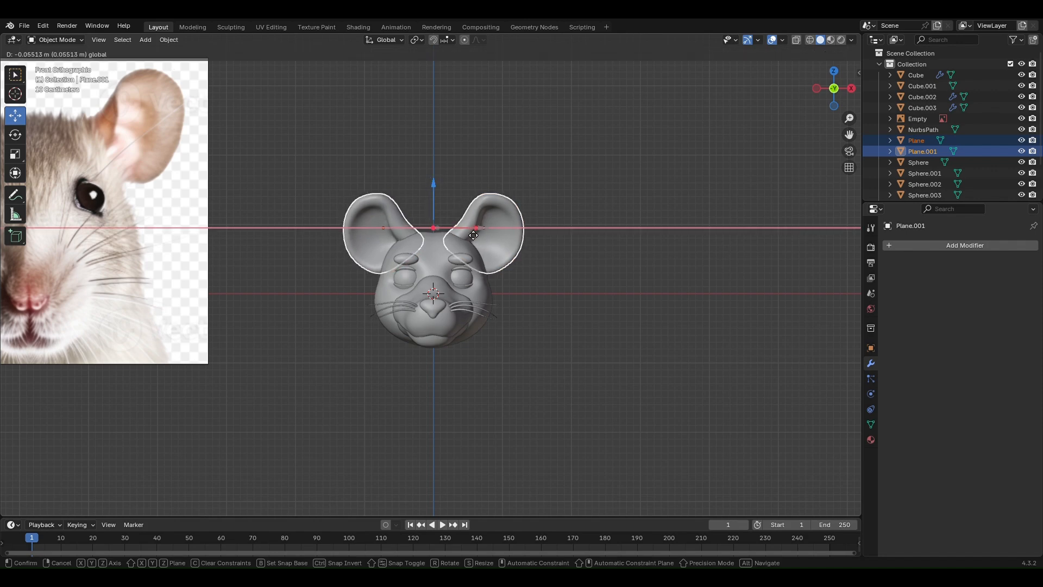
pyautogui.click(594, 277)
pyautogui.scroll(-2, 595, 277)
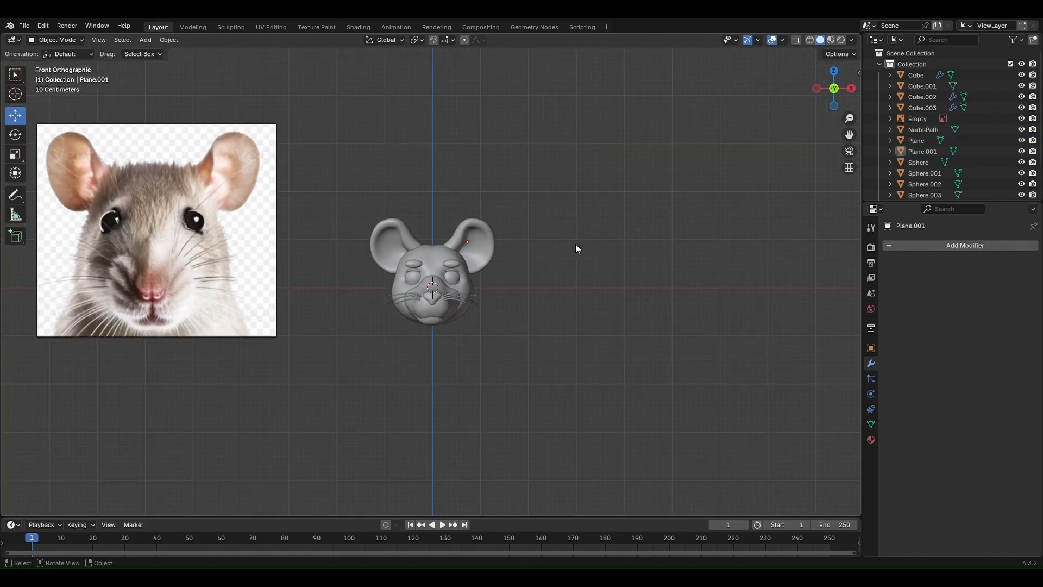